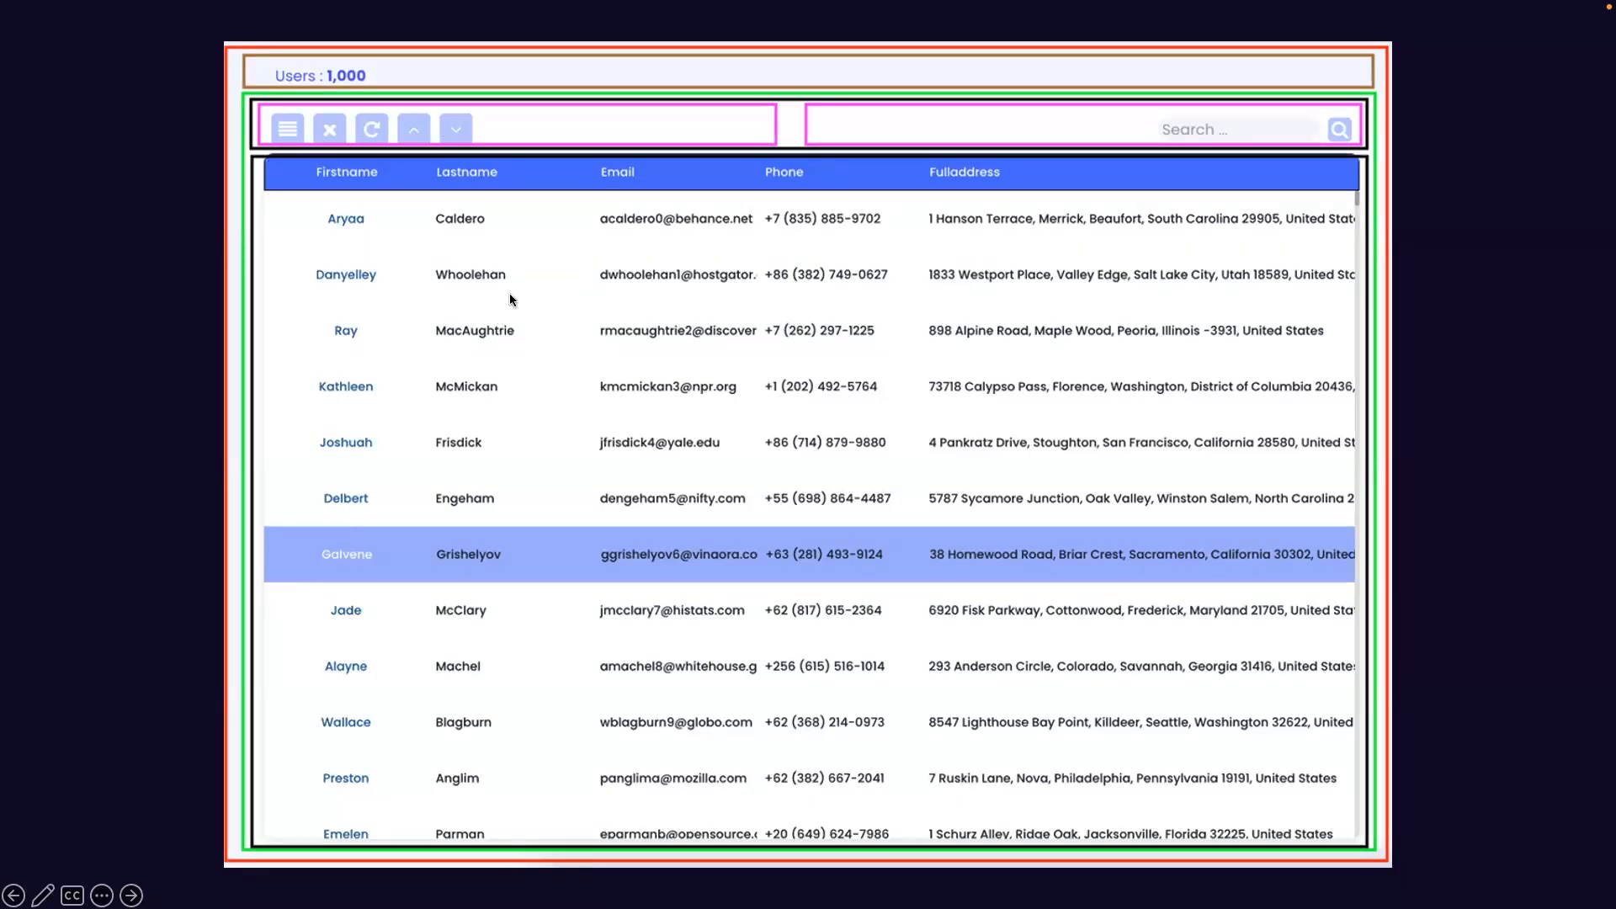
pyautogui.click(700, 191)
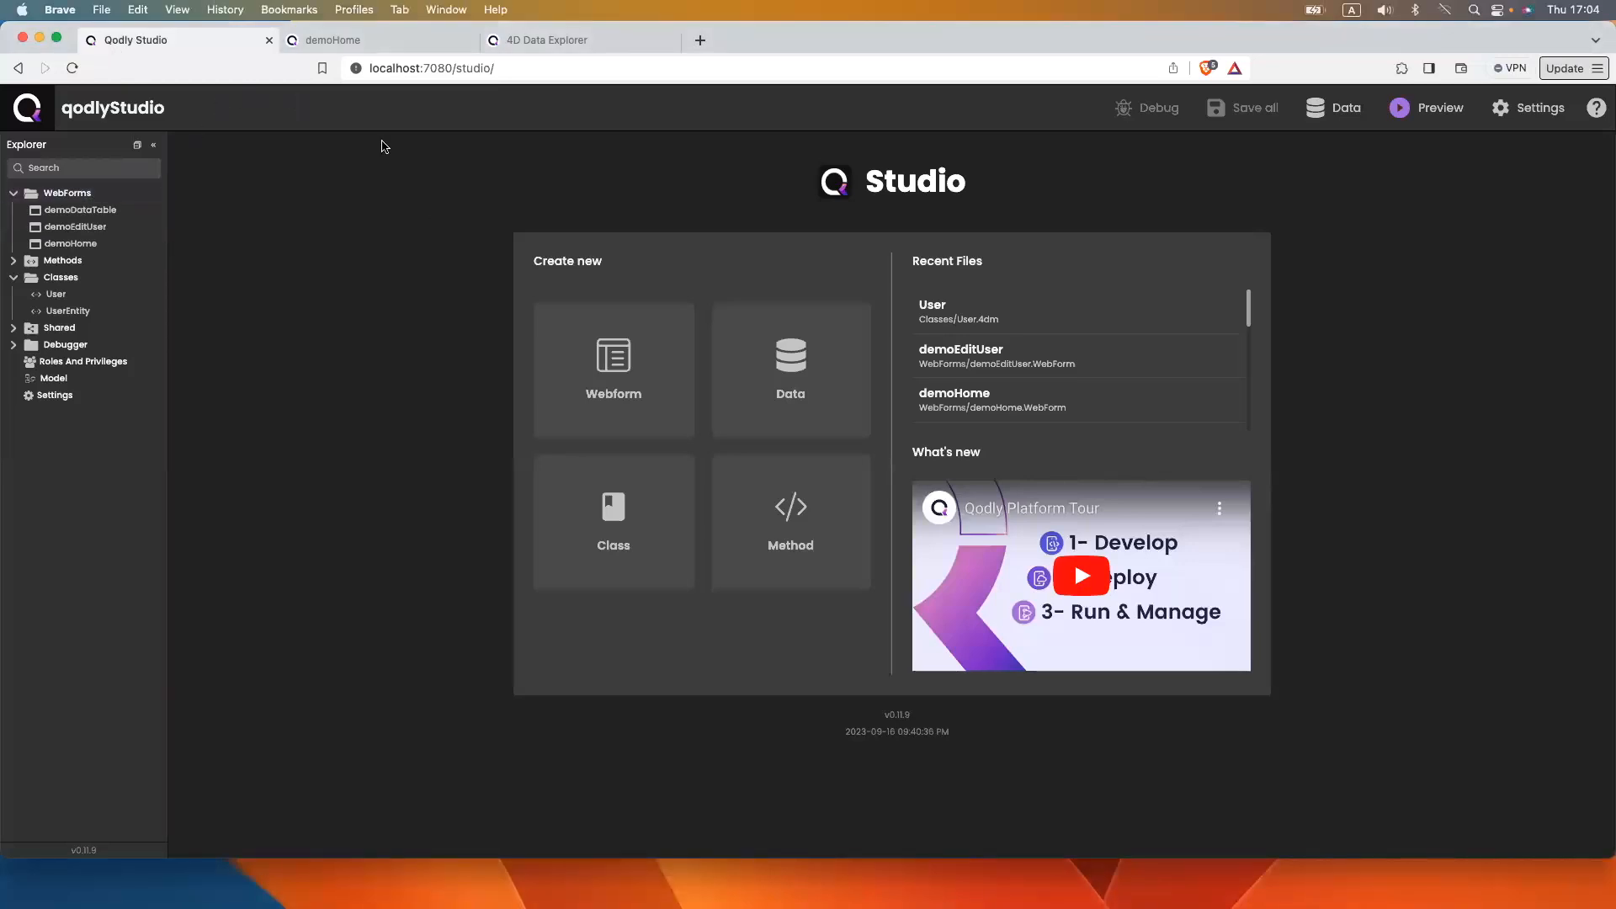
# Open the Data Explorer to examine the User dataclass records and their attributes, and return to Qodly Studio
pyautogui.click(1340, 119)
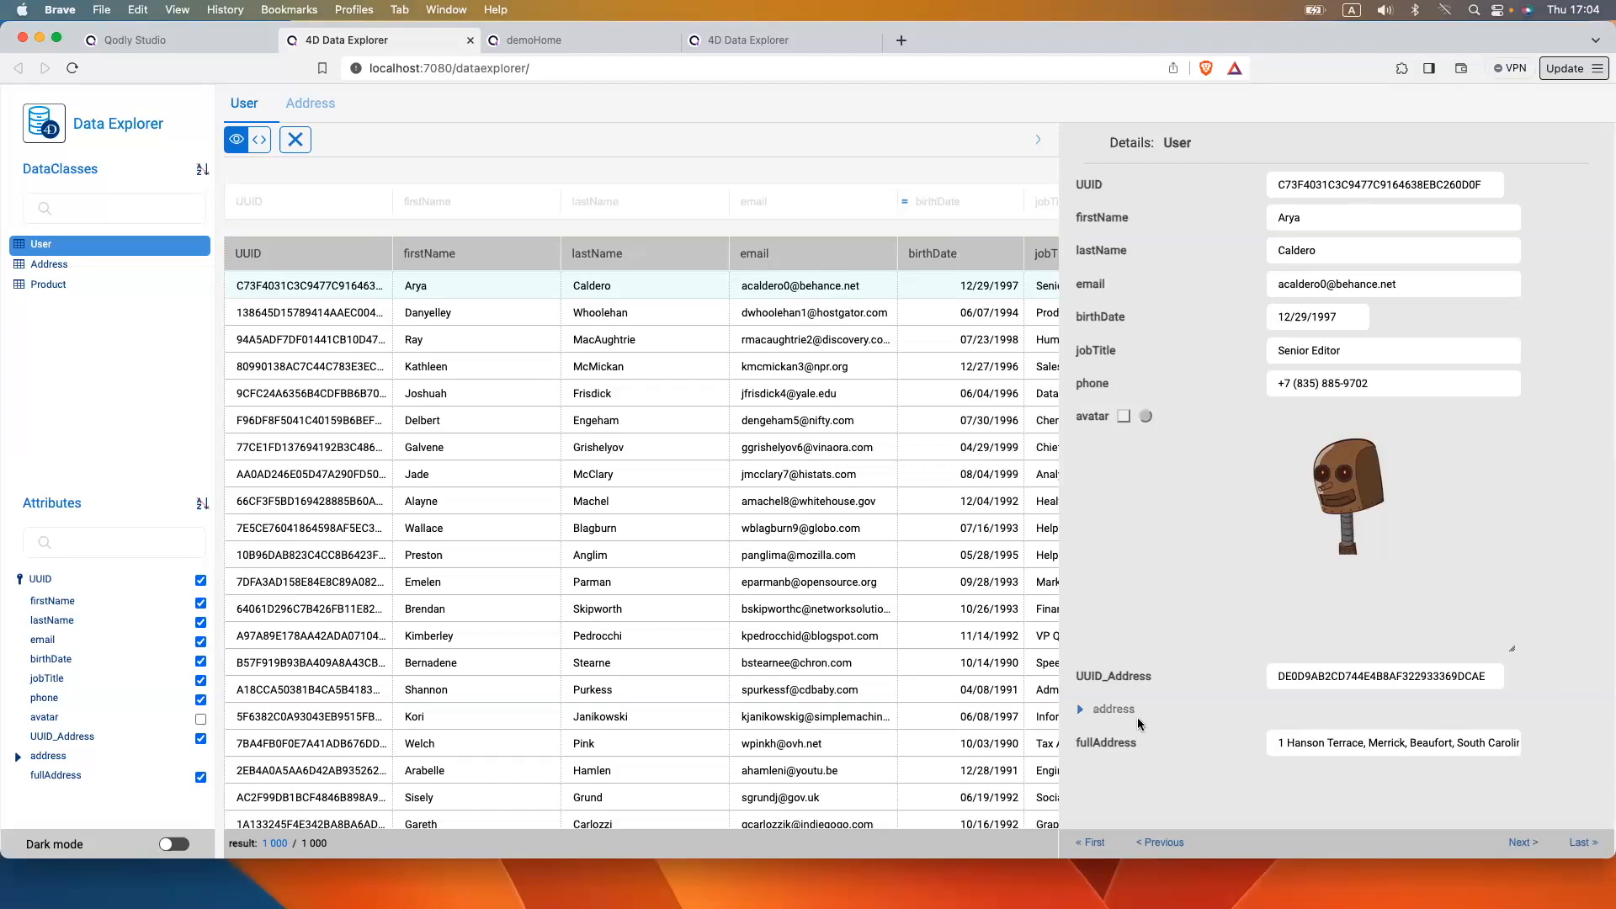
pyautogui.click(166, 42)
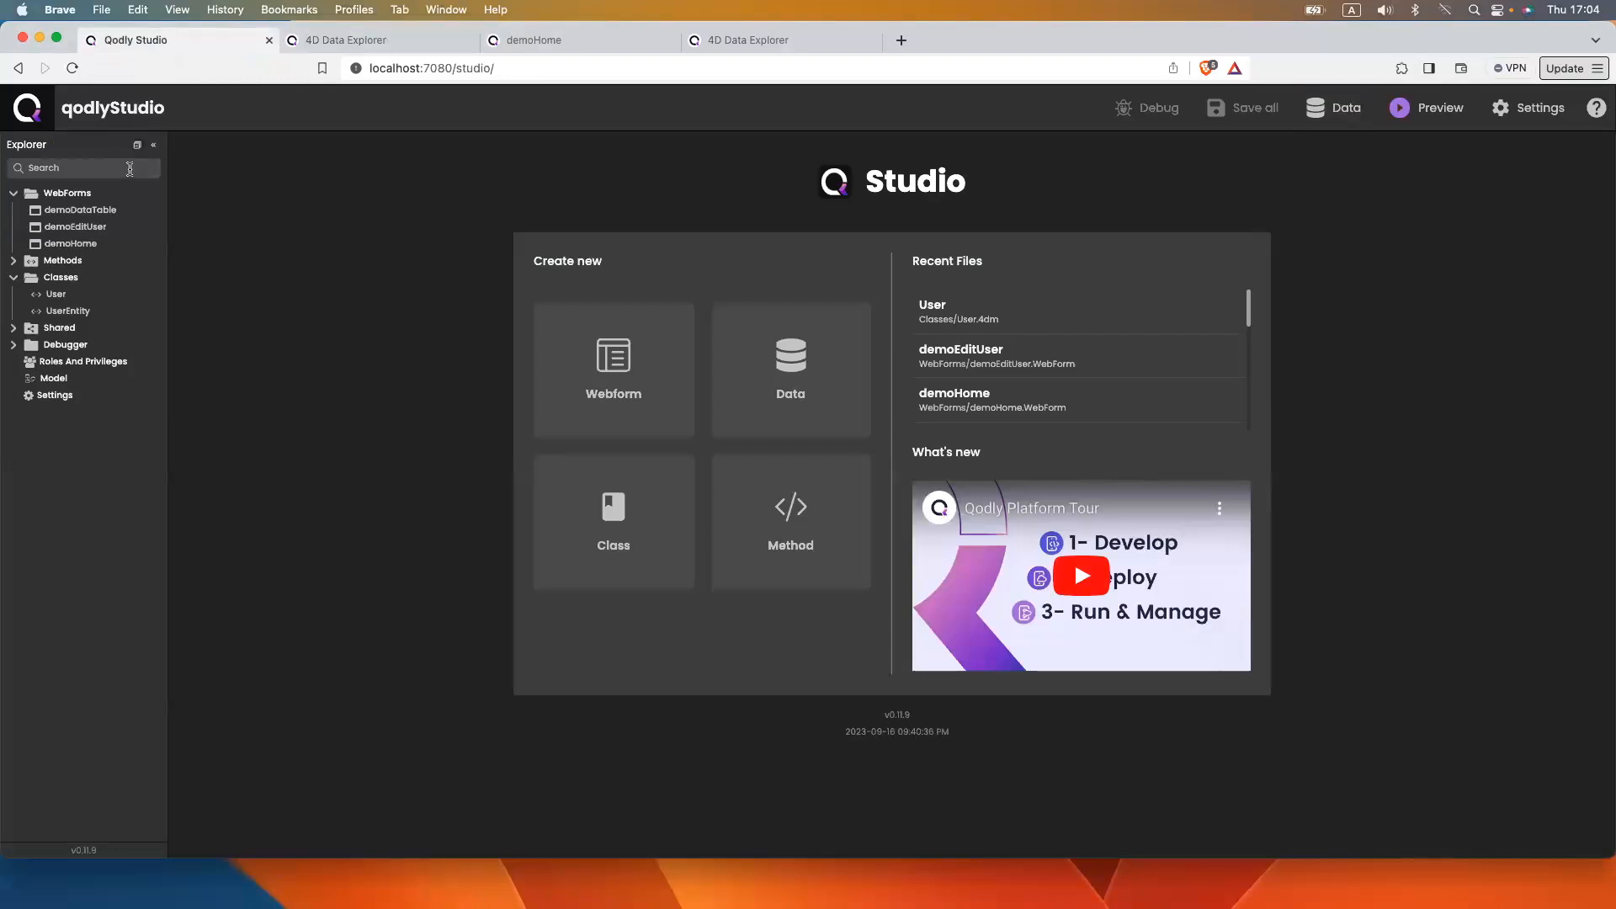
# Create a new webform named Home
pyautogui.click(154, 195)
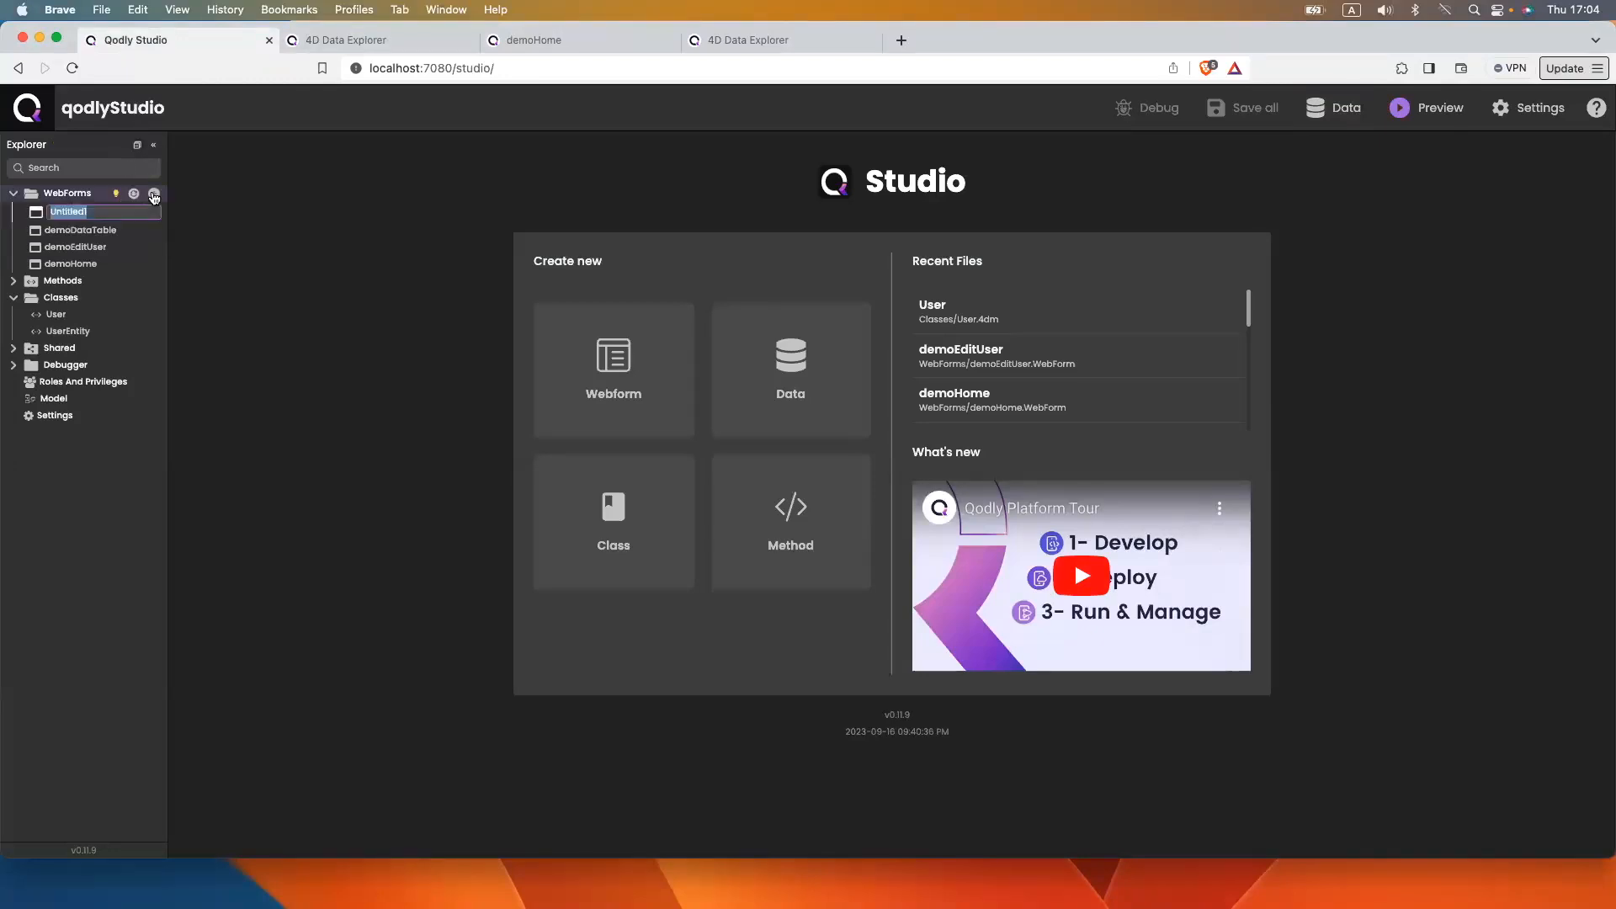
pyautogui.write('Home')
pyautogui.press('Return')
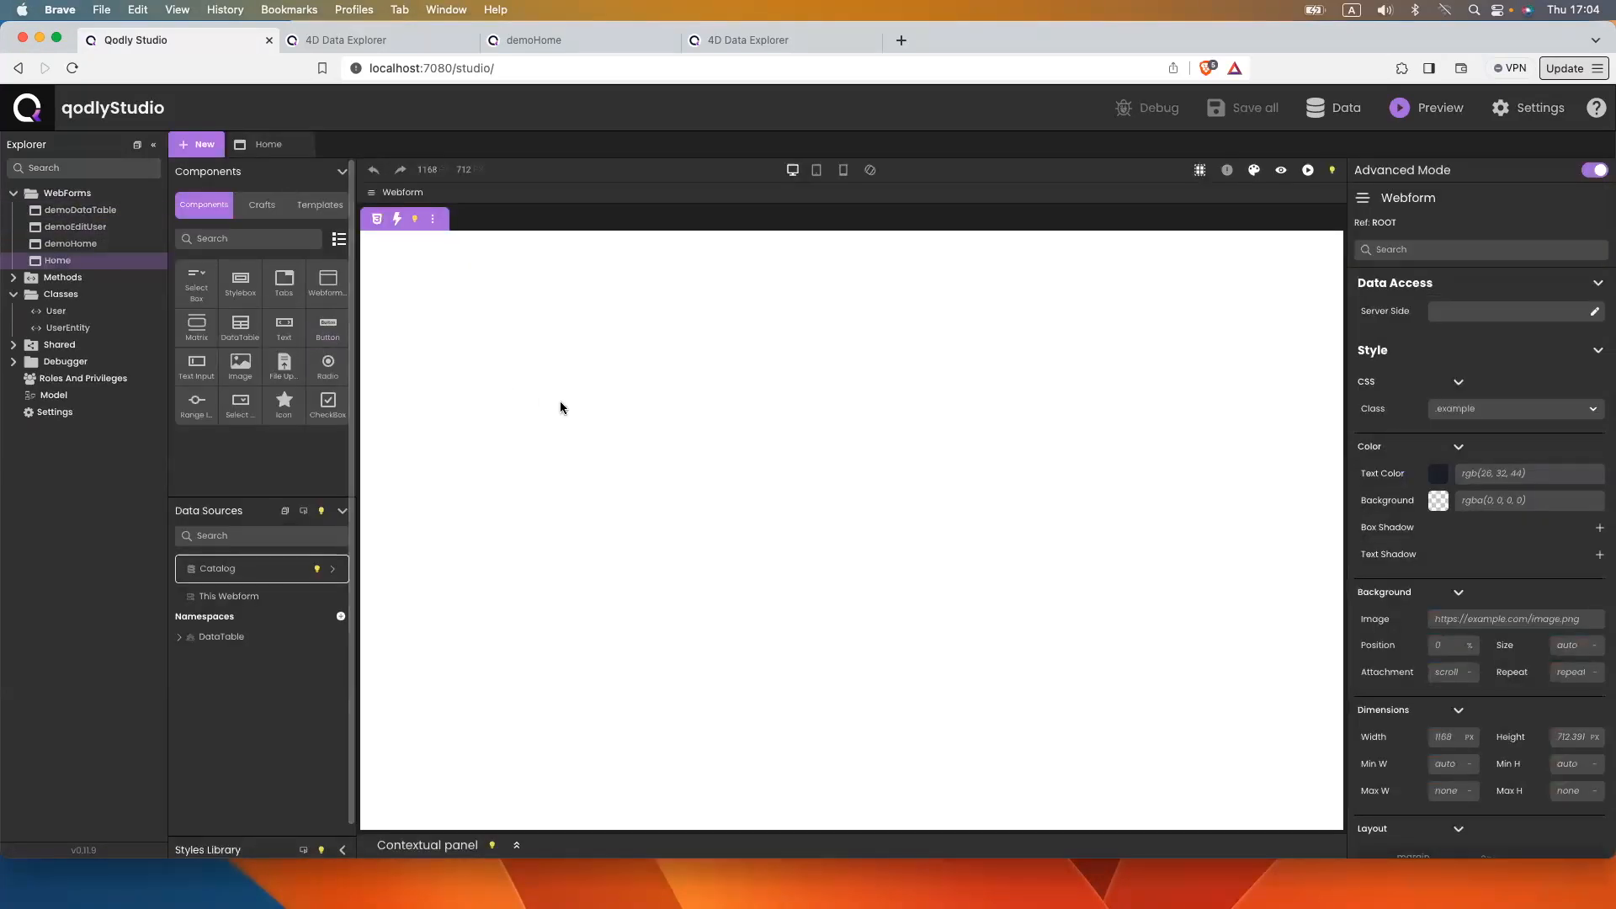
# Add two stacked Styleboxes to the Home webform and place a Webform Loader inside each
pyautogui.moveTo(241, 283); pyautogui.dragTo(516, 317)
pyautogui.moveTo(240, 283); pyautogui.dragTo(393, 289)
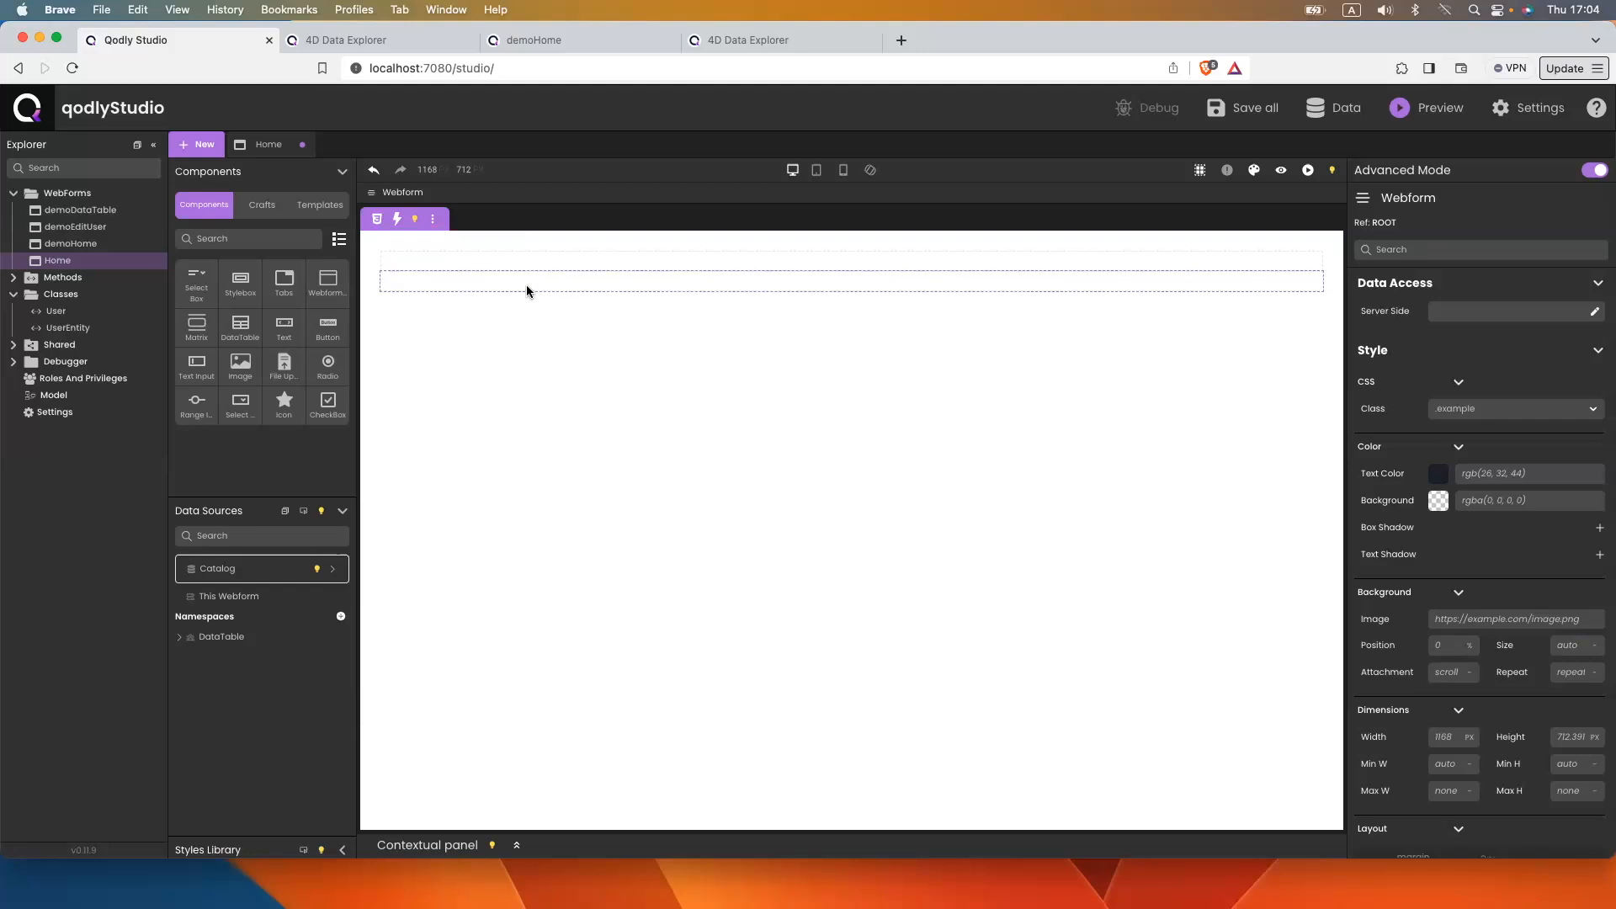
pyautogui.moveTo(527, 291)
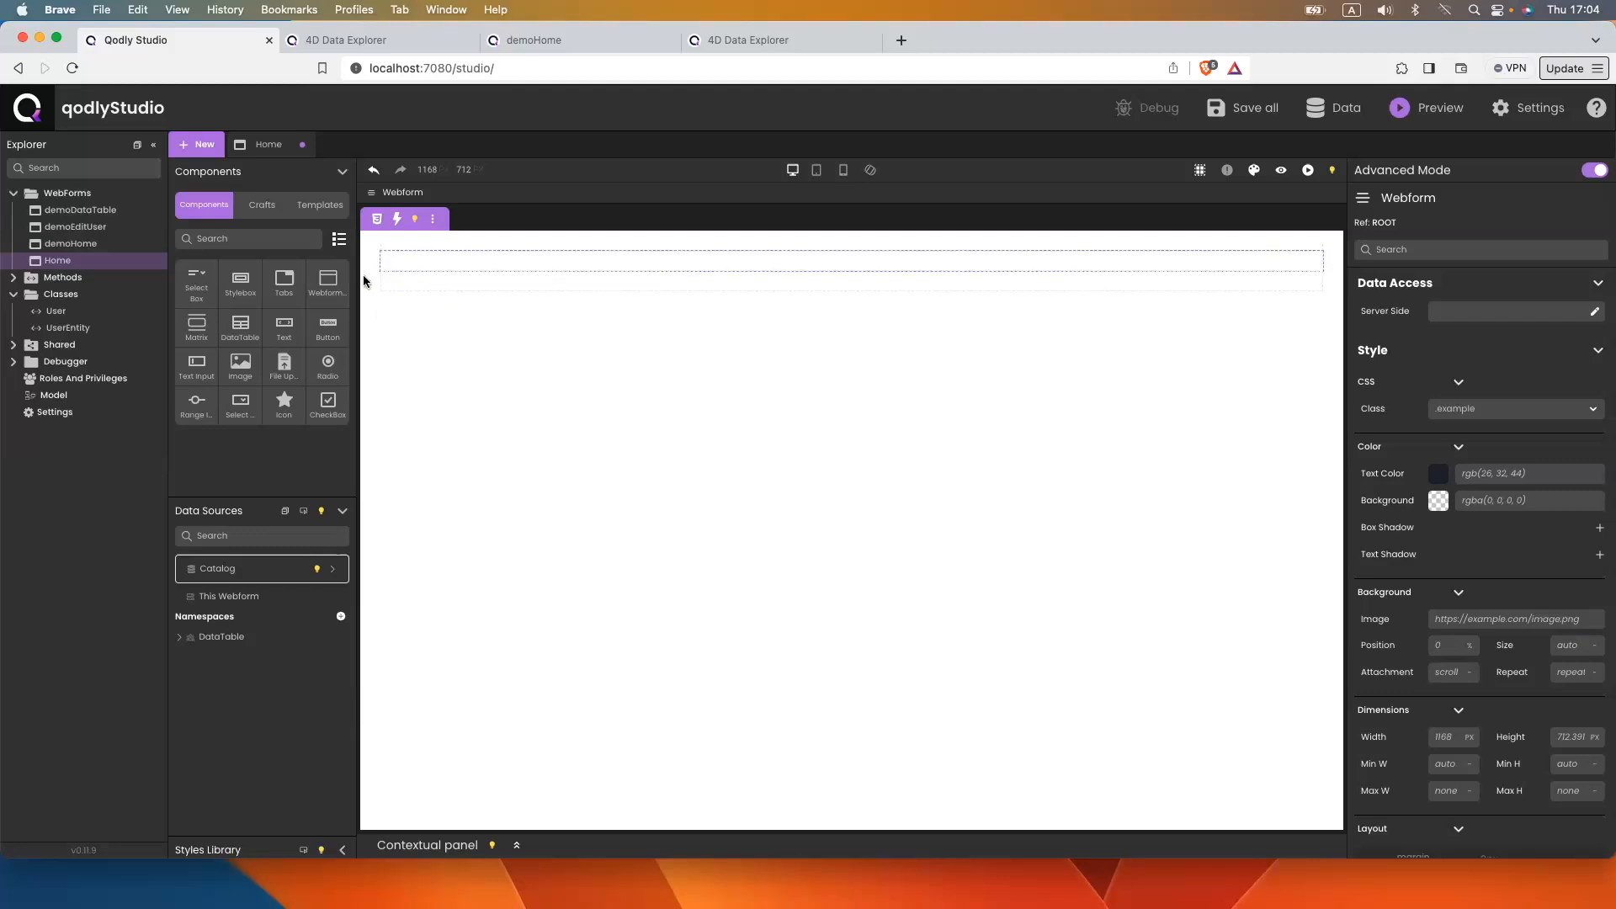
pyautogui.moveTo(328, 282); pyautogui.dragTo(440, 262)
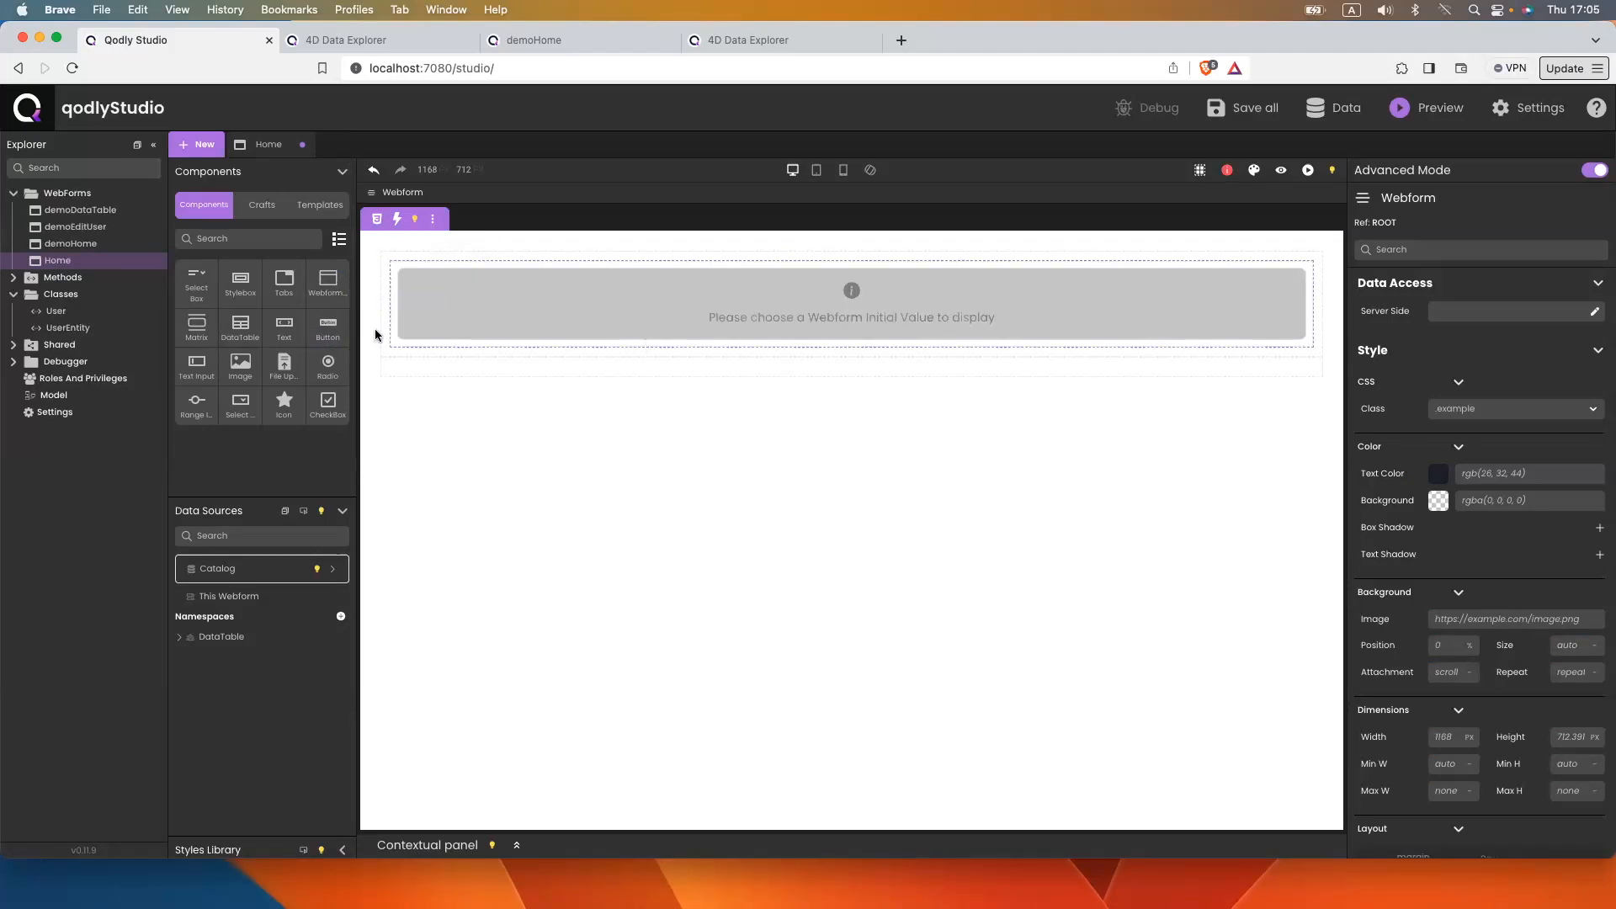
pyautogui.moveTo(328, 282); pyautogui.dragTo(491, 370)
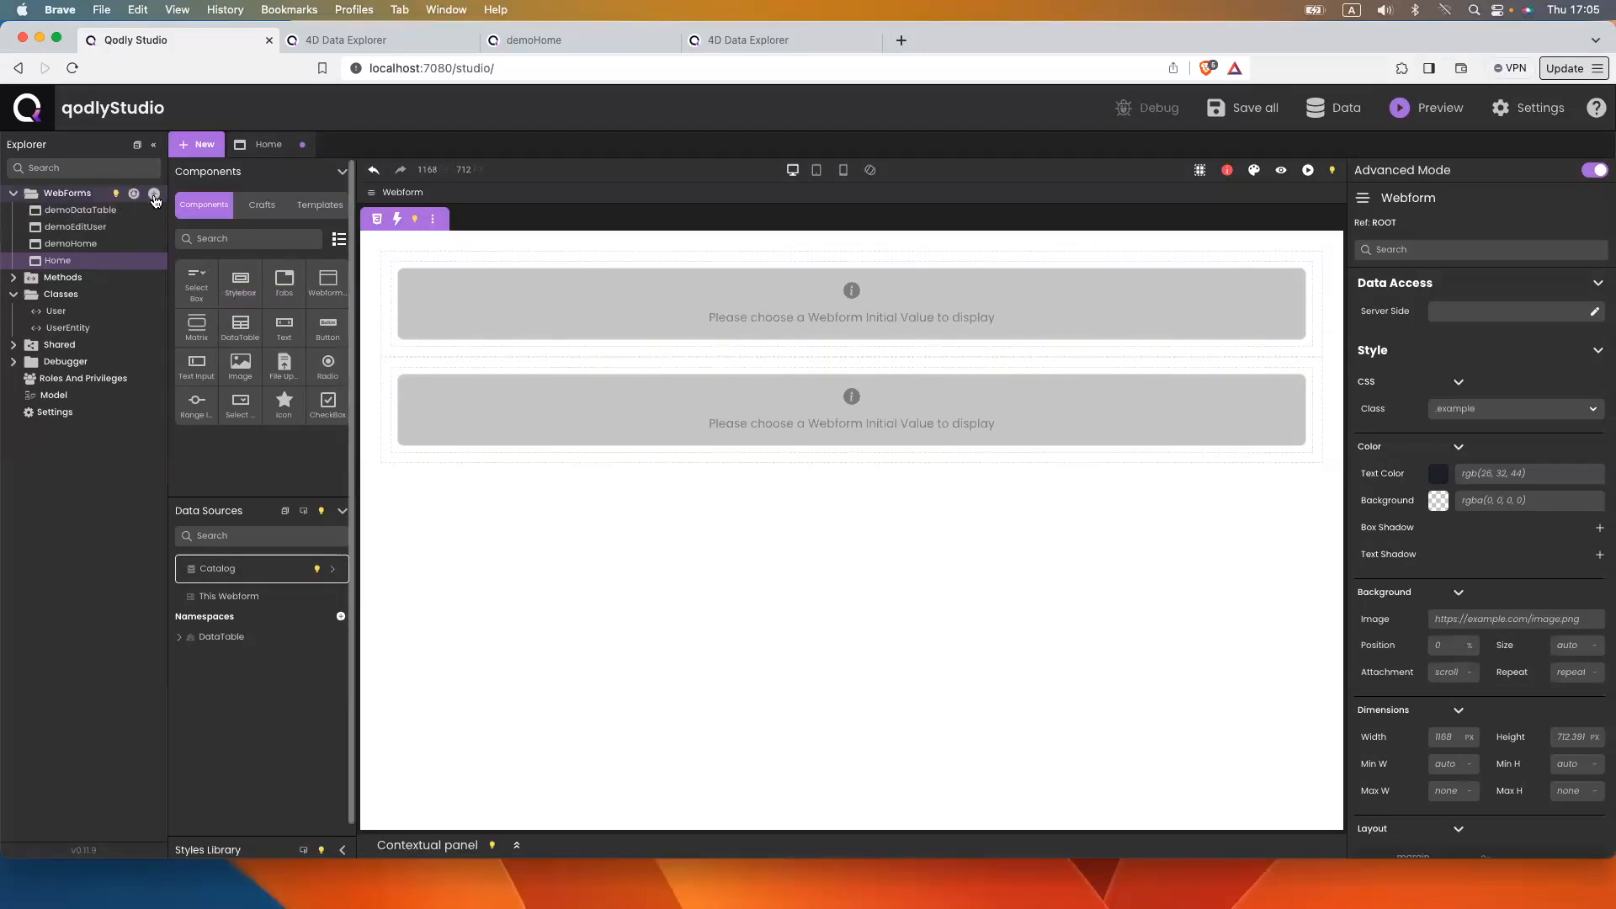
# Create two more webforms named DataTable and EditUser
pyautogui.click(154, 195)
pyautogui.write('D')
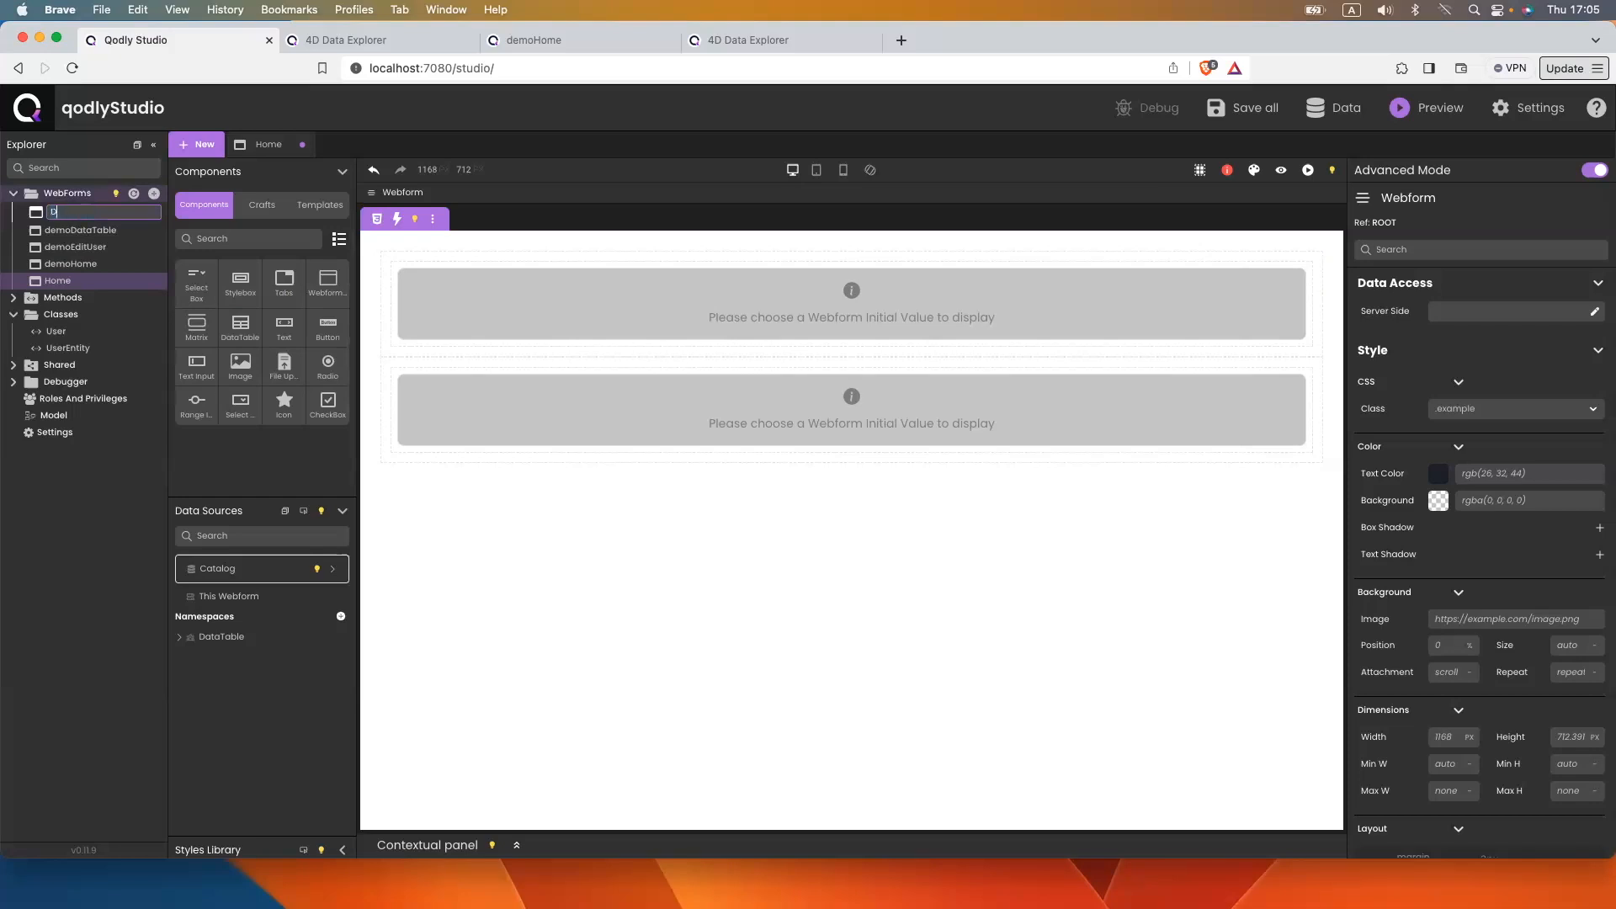
pyautogui.write('ataTable')
pyautogui.press('Return')
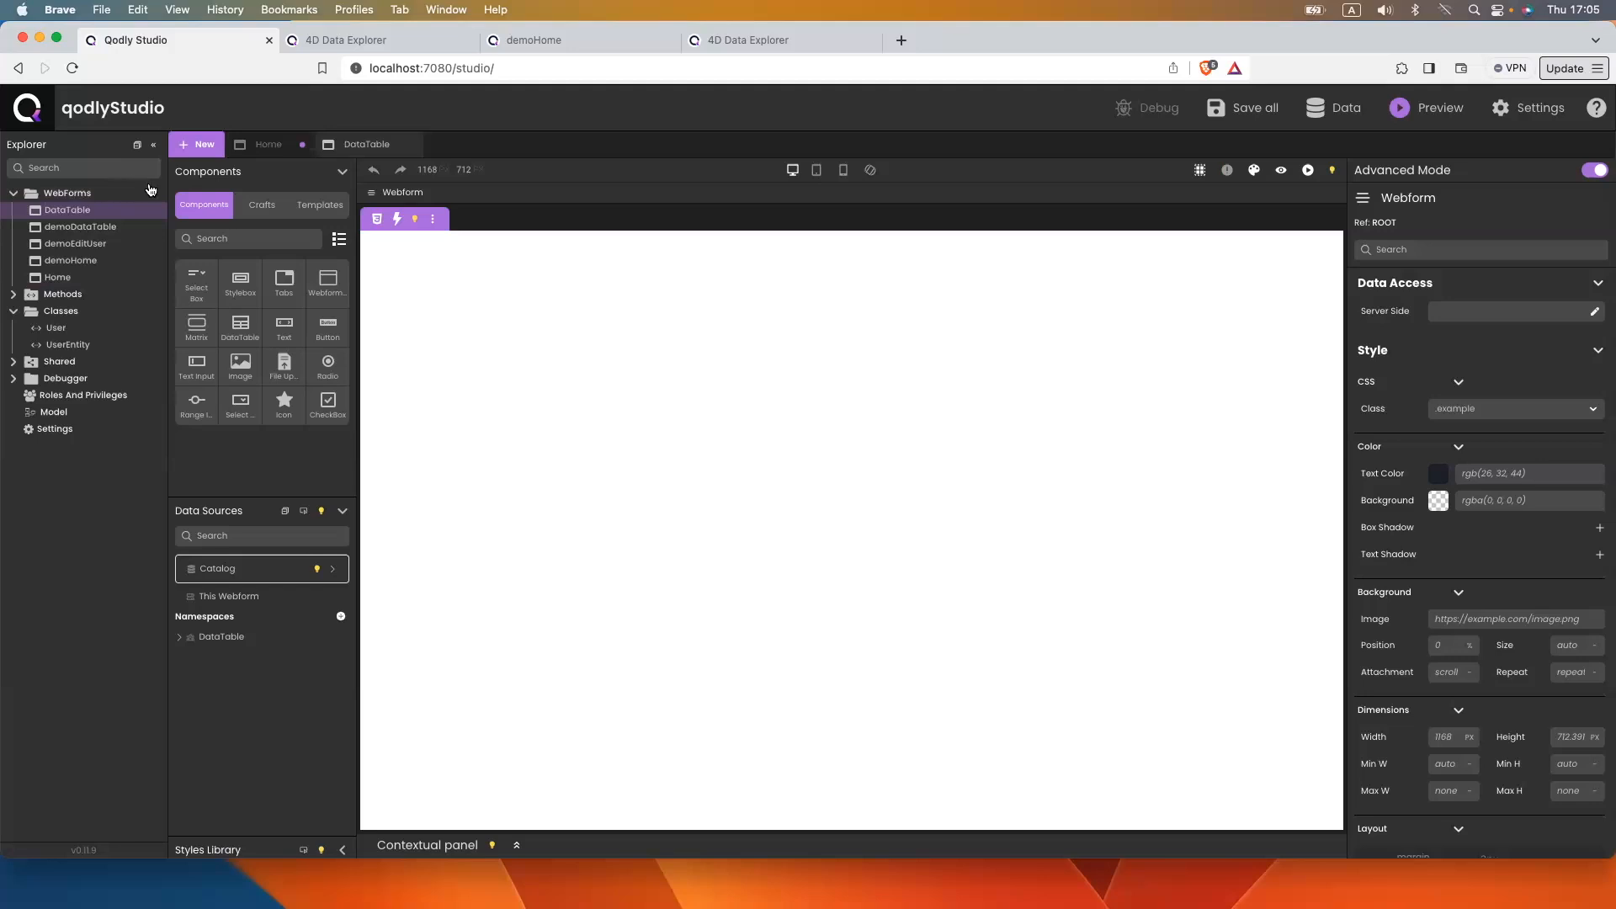
pyautogui.click(153, 193)
pyautogui.write('e')
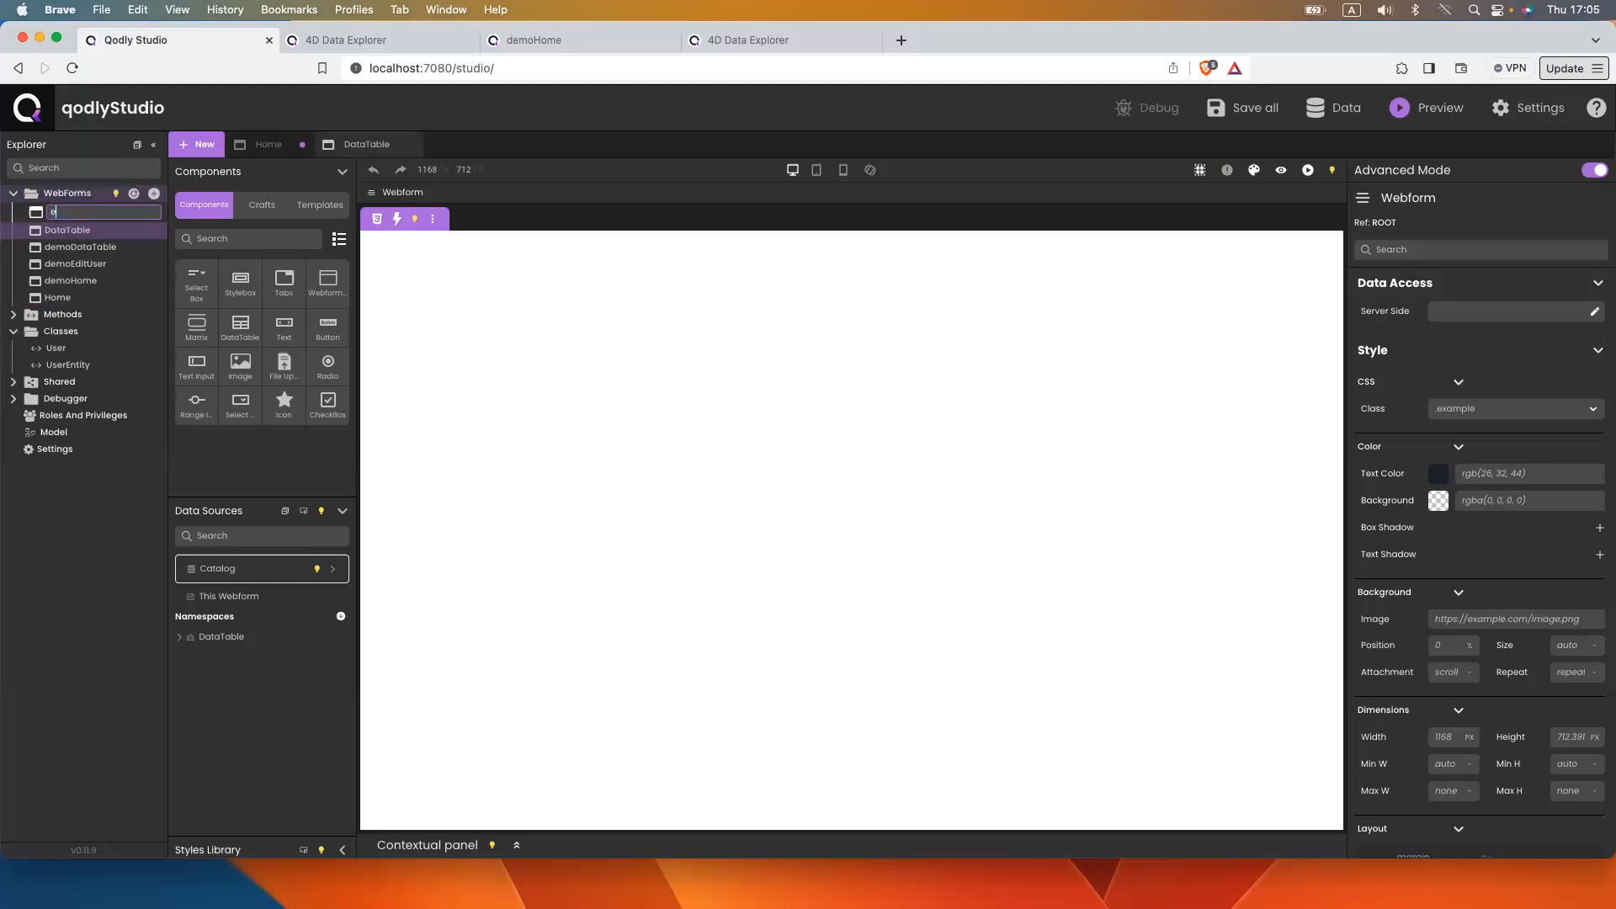
pyautogui.write('Edit')
pyautogui.press('Return')
# In the Home webform, set the first Webform Loader's initial value to DataTable and the second one's to EditUser
pyautogui.click(264, 145)
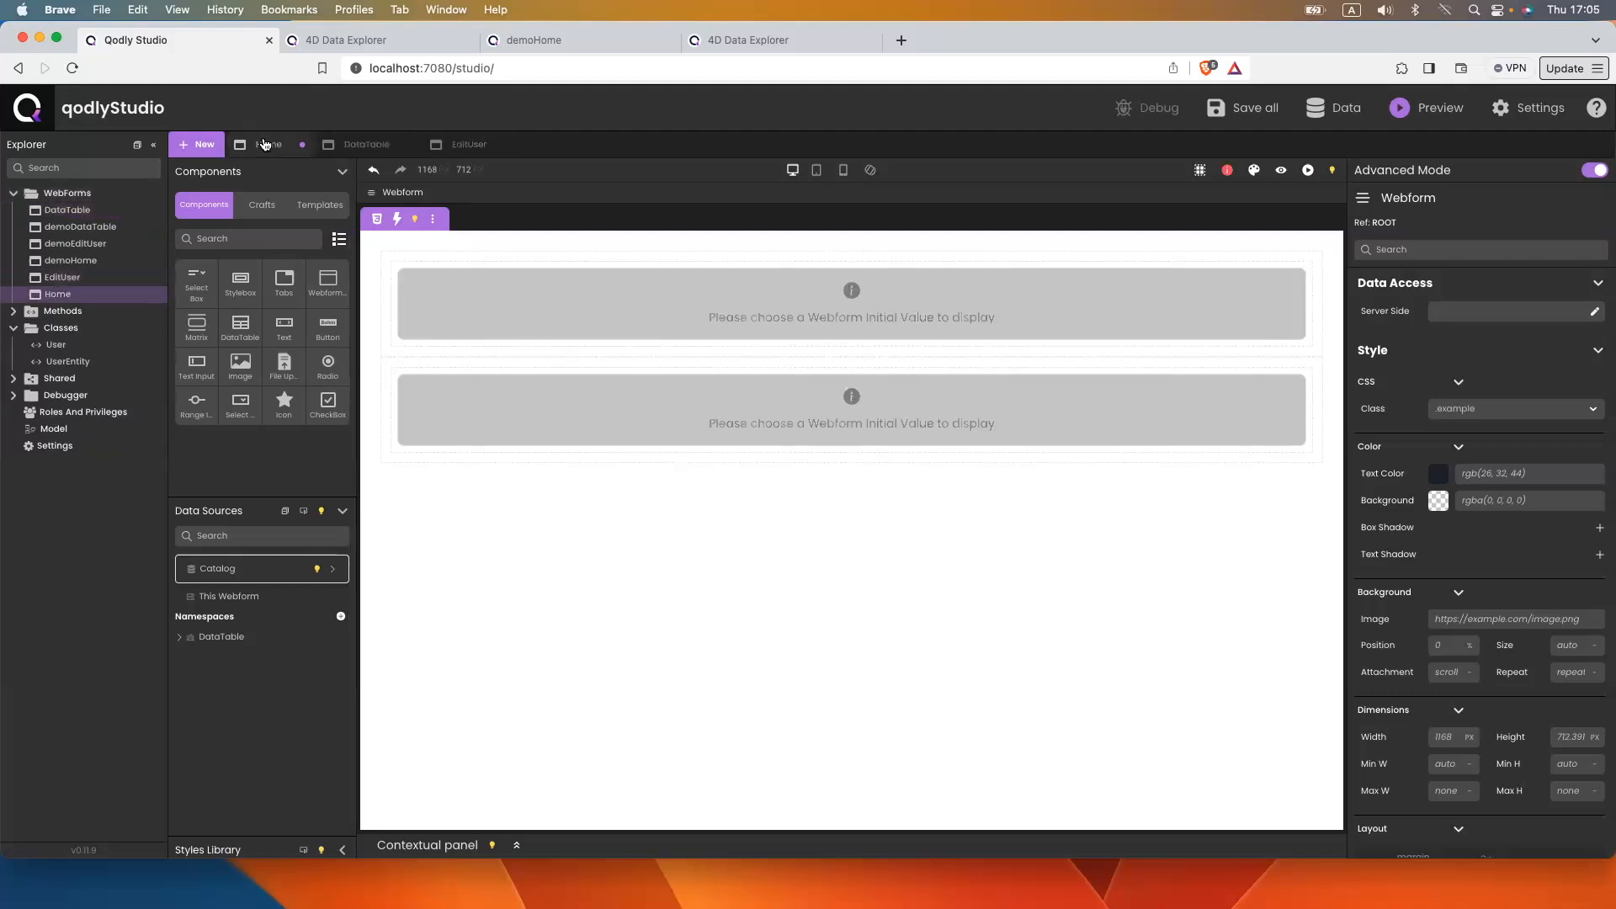
pyautogui.click(636, 302)
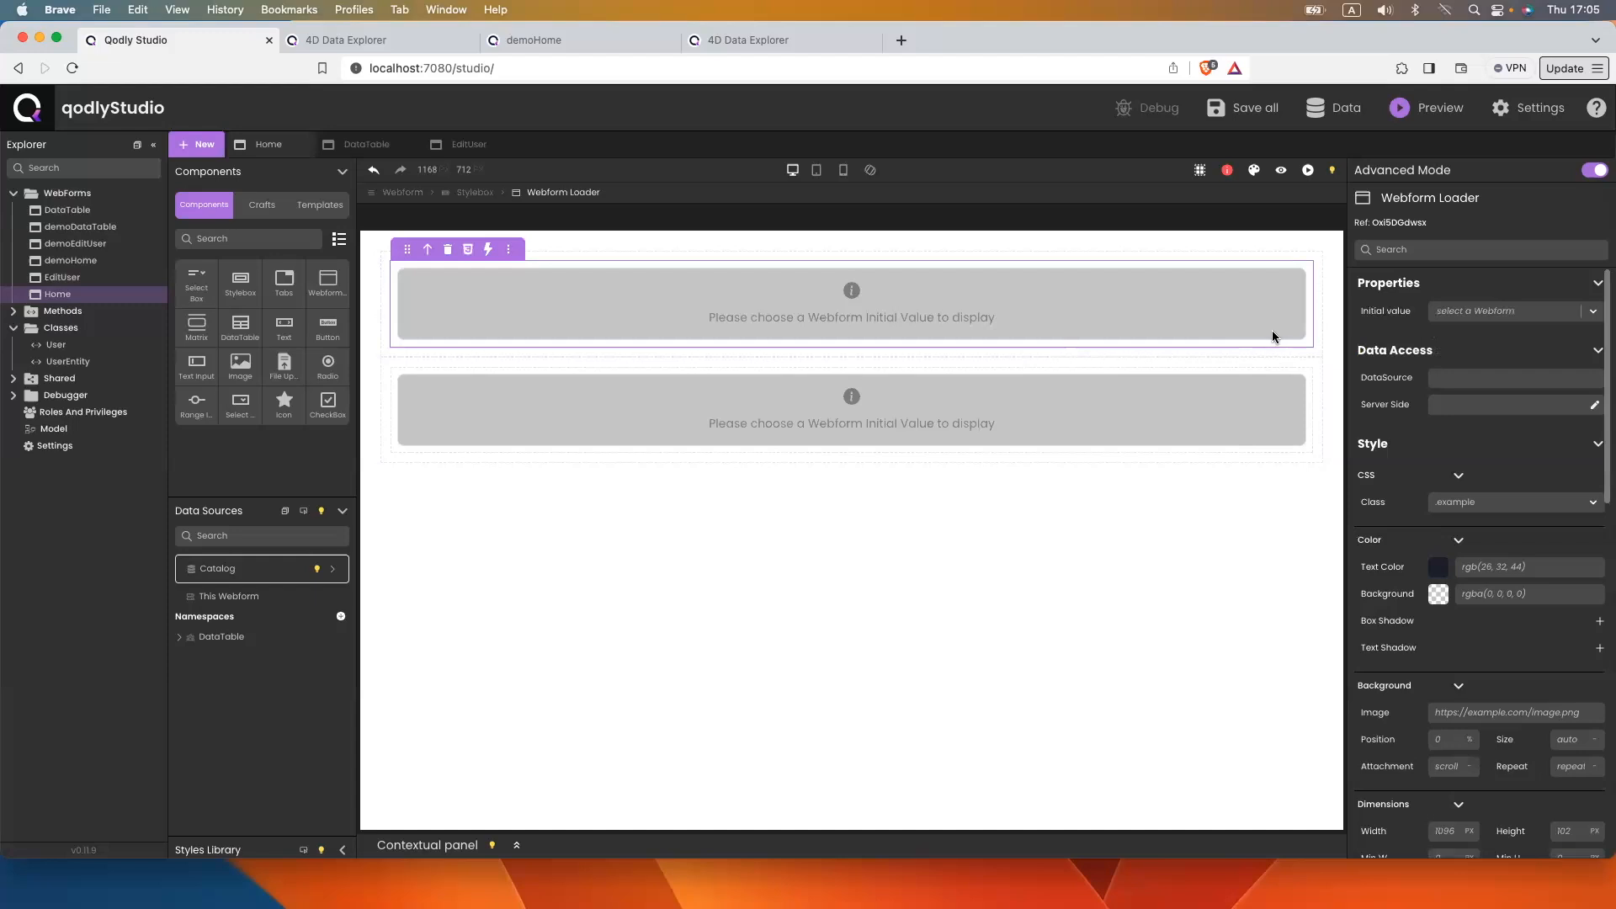
pyautogui.click(1479, 318)
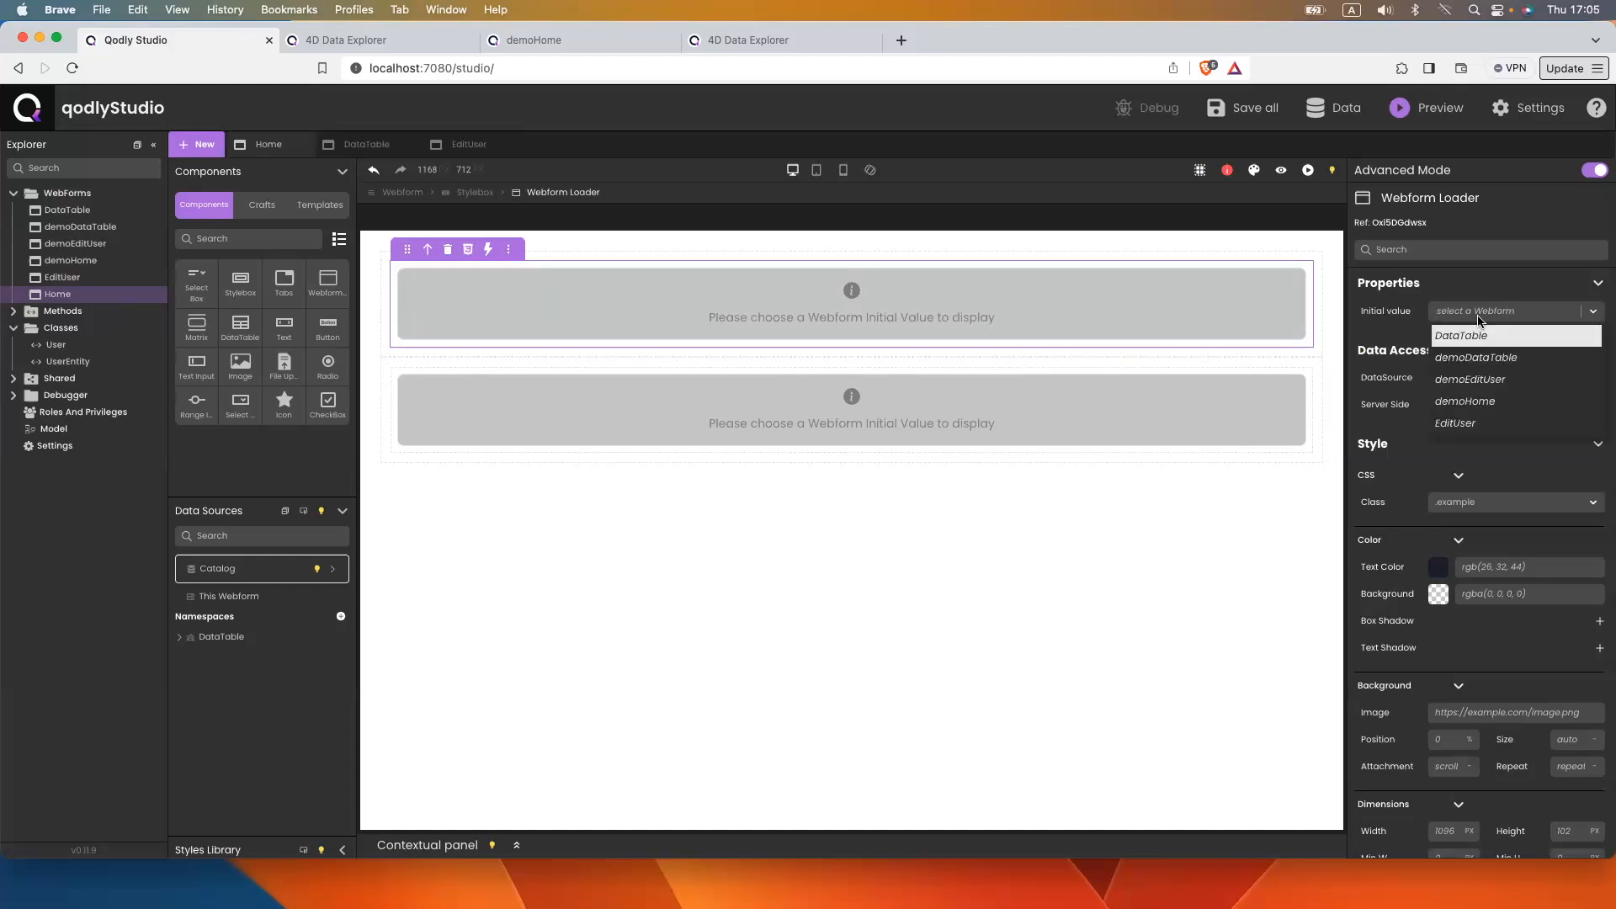
pyautogui.click(1475, 336)
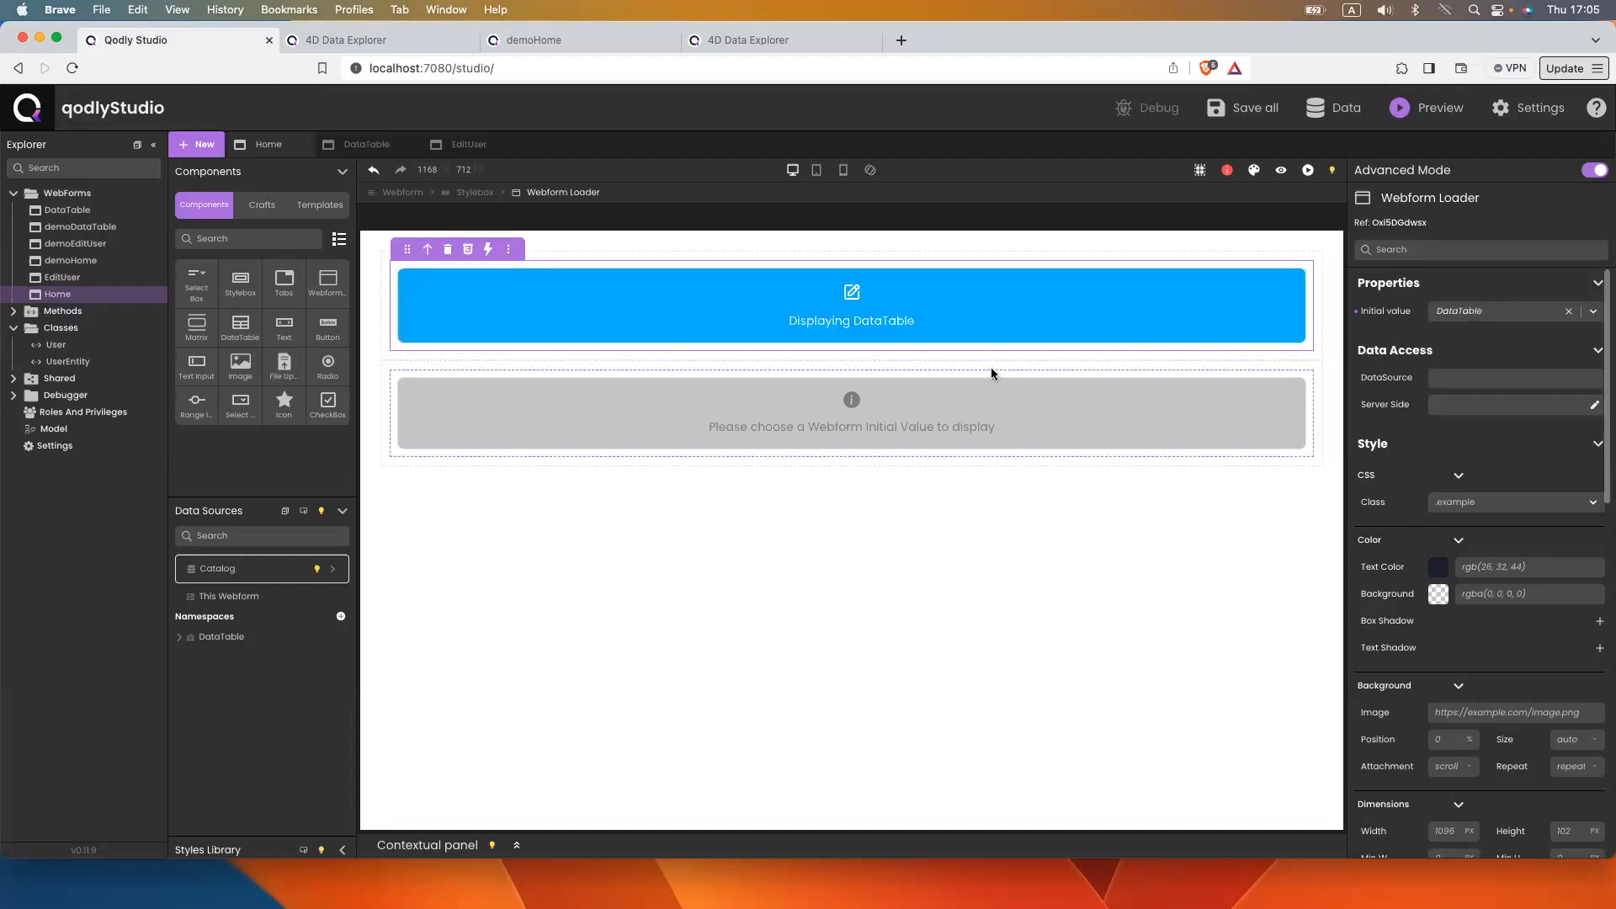
pyautogui.click(980, 399)
pyautogui.click(1482, 311)
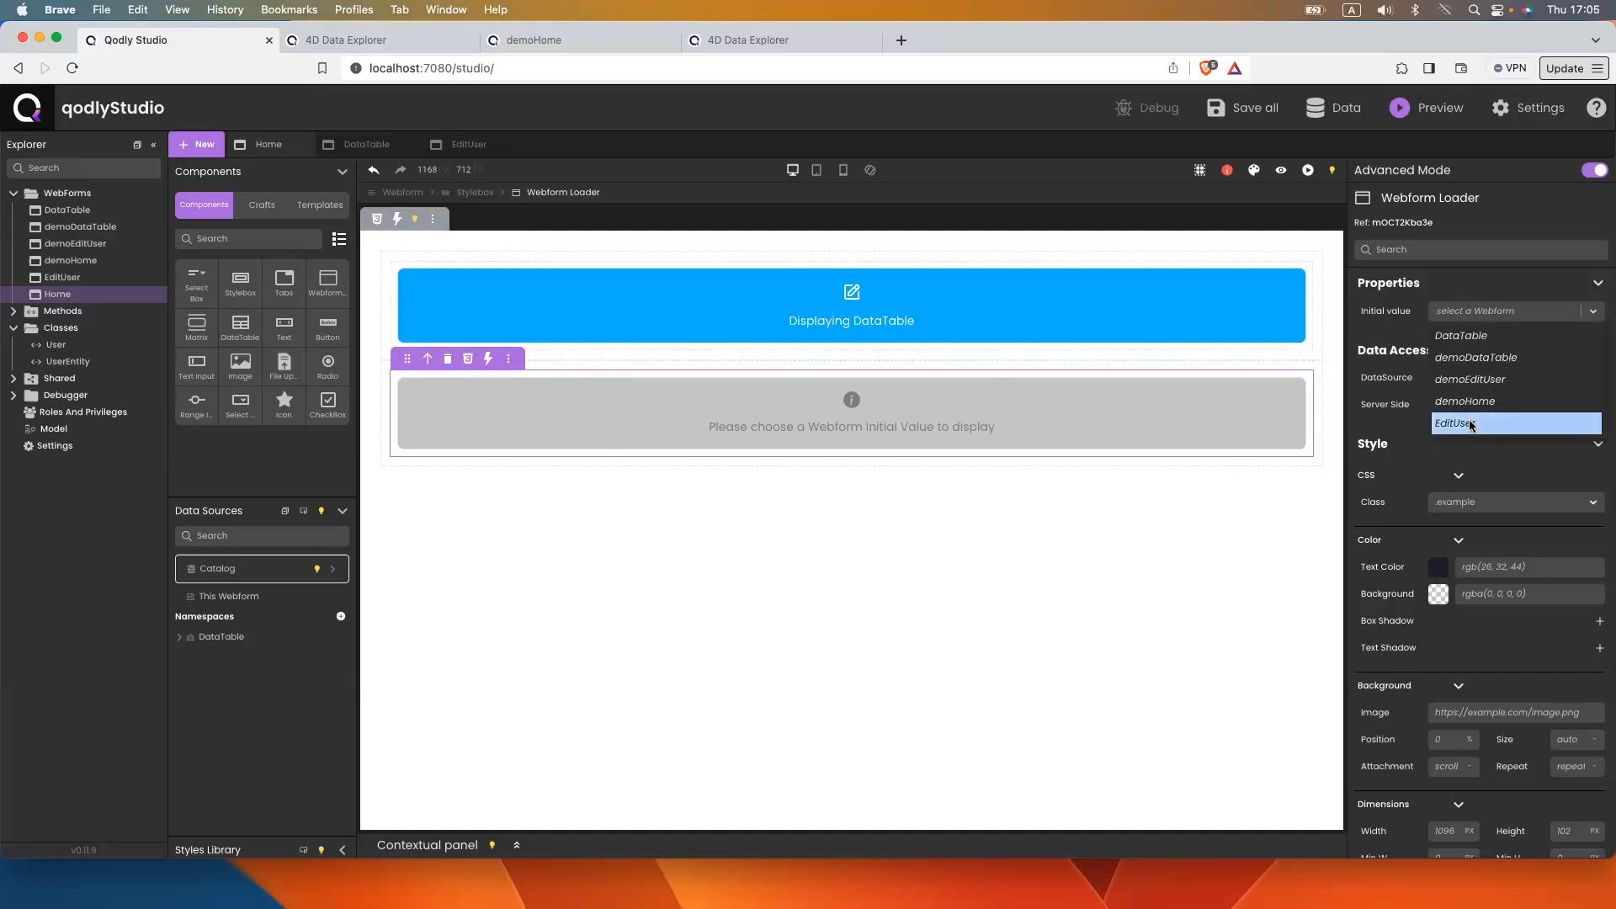
pyautogui.click(1468, 422)
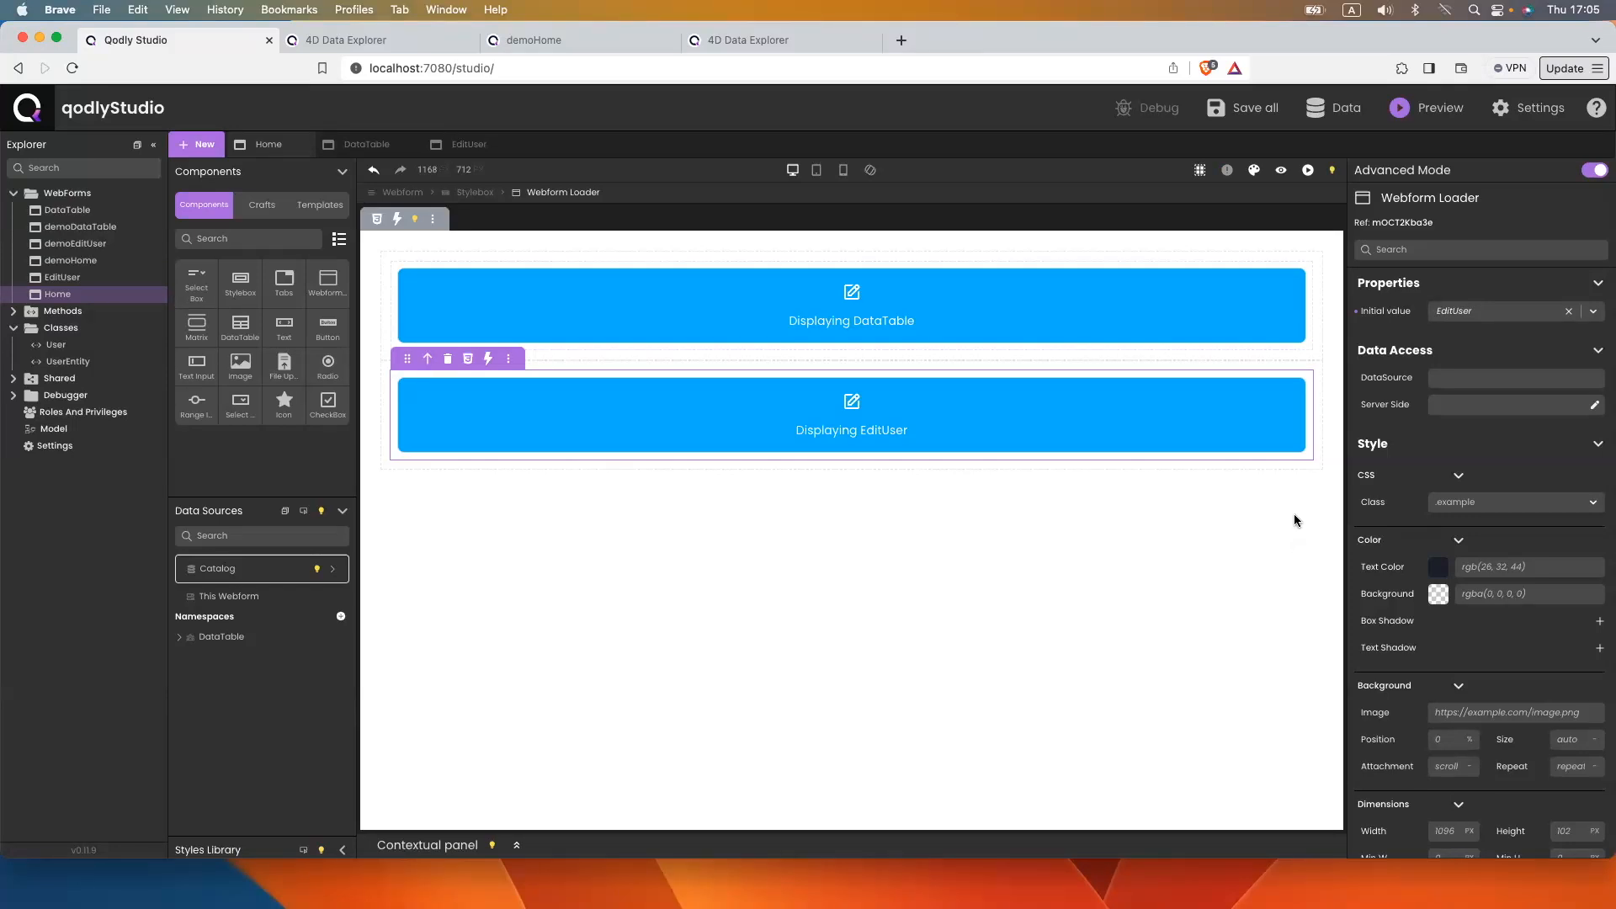
# Change the root webform's display mode so its two Styleboxes sit side by side
pyautogui.click(1309, 465)
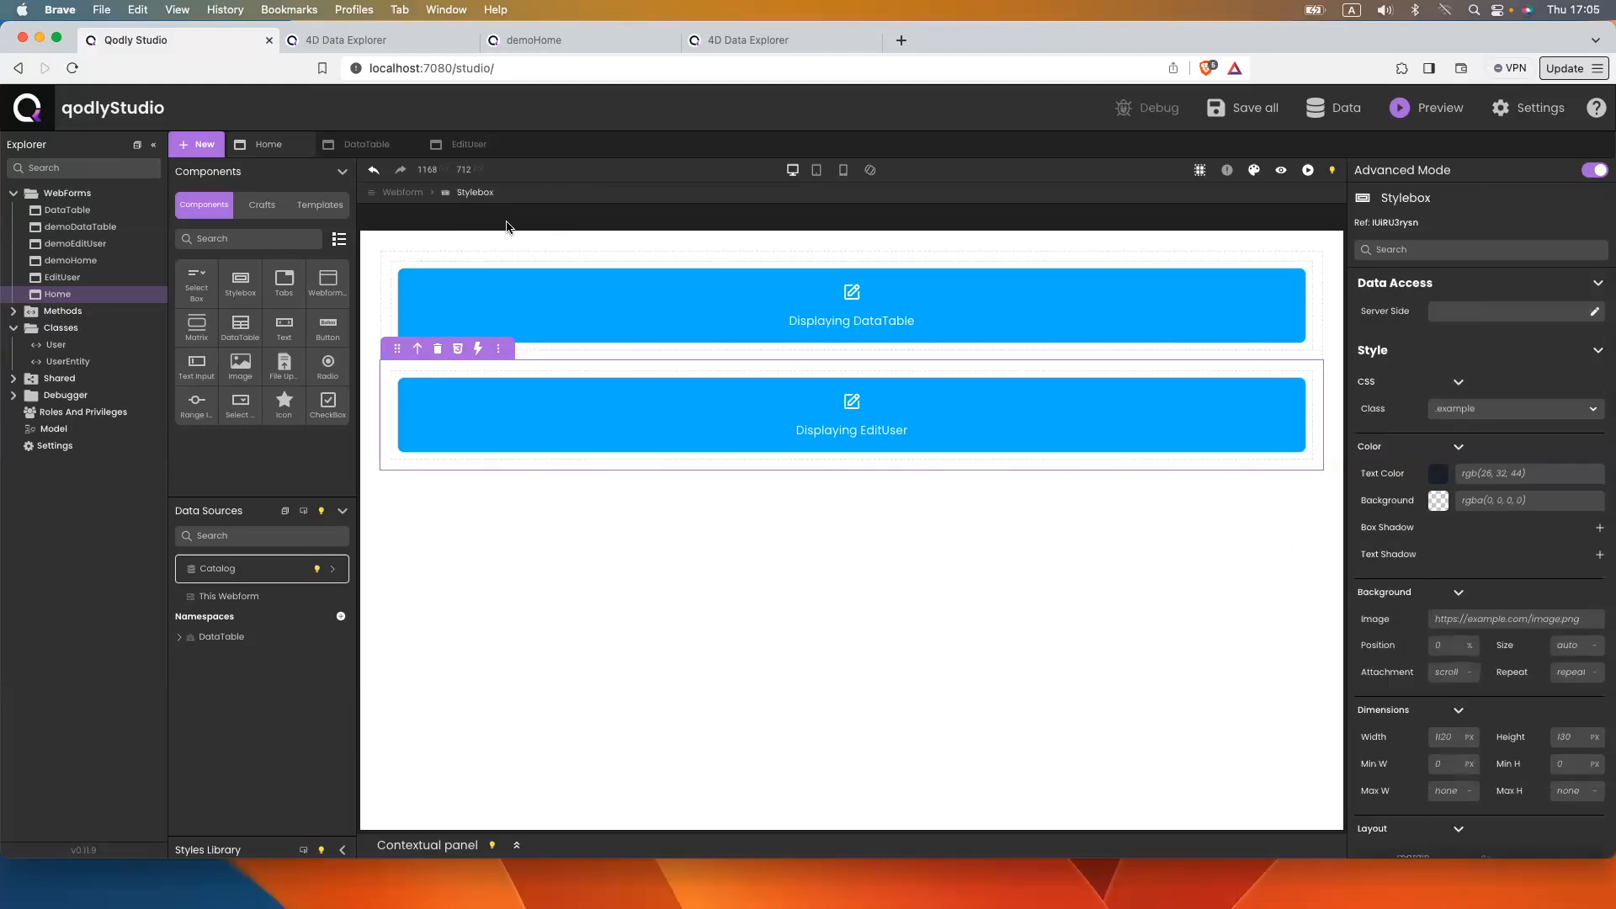
pyautogui.click(391, 240)
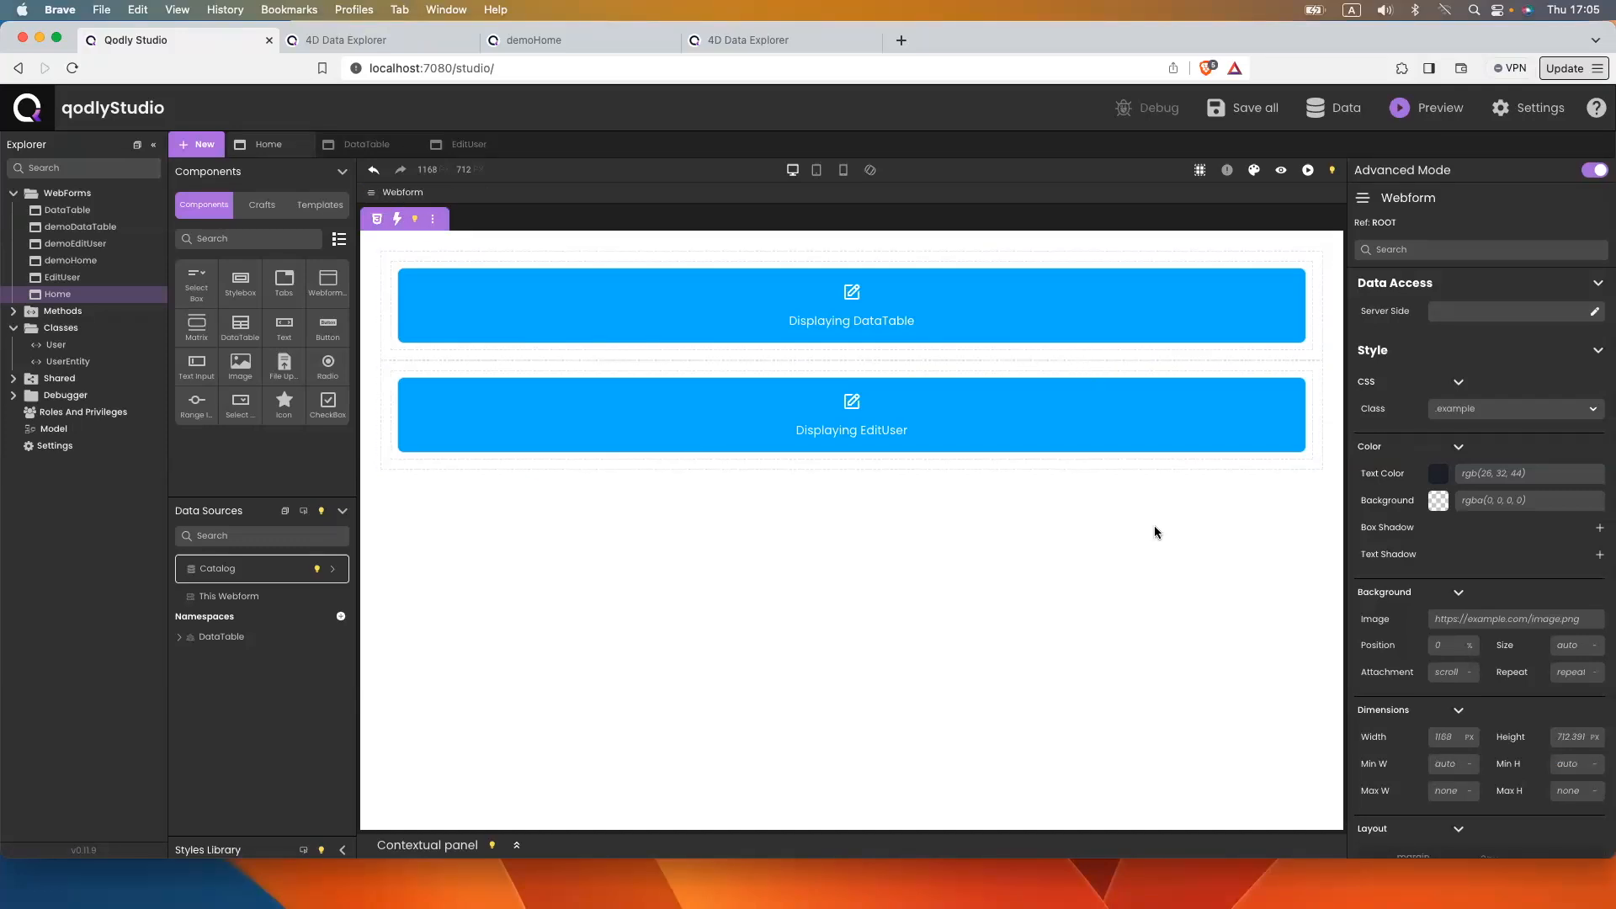
pyautogui.scroll(-5, 1414, 635)
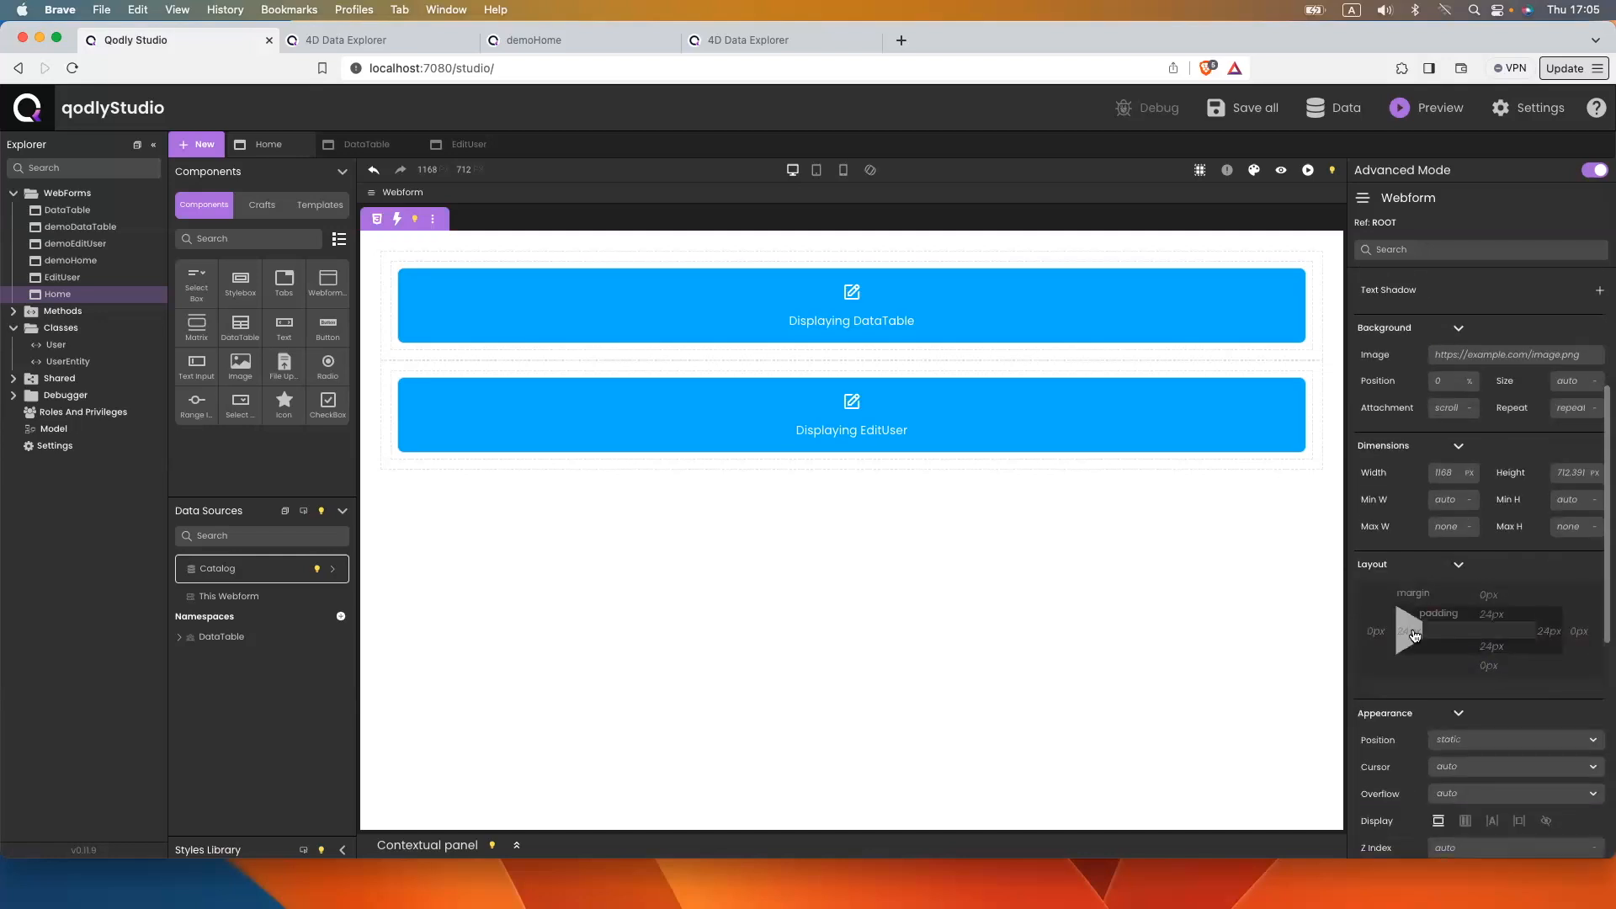
pyautogui.click(1465, 821)
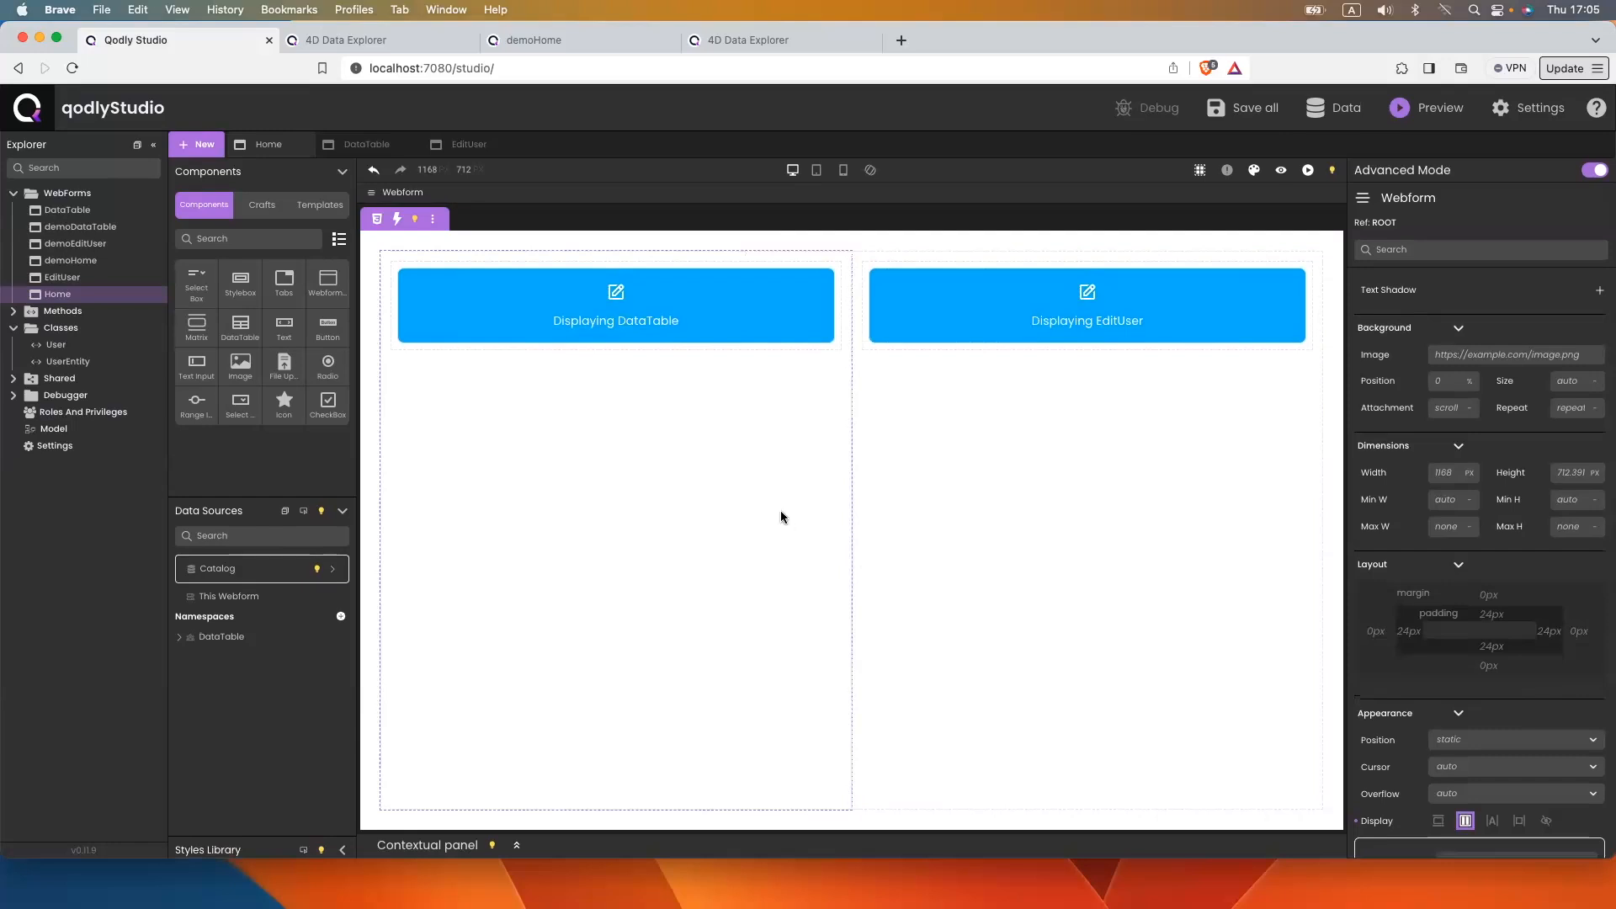
# Set the width of the DataTable Stylebox to 75% and the EditUser Stylebox to 25%
pyautogui.click(835, 381)
pyautogui.click(1448, 472)
pyautogui.write('75%')
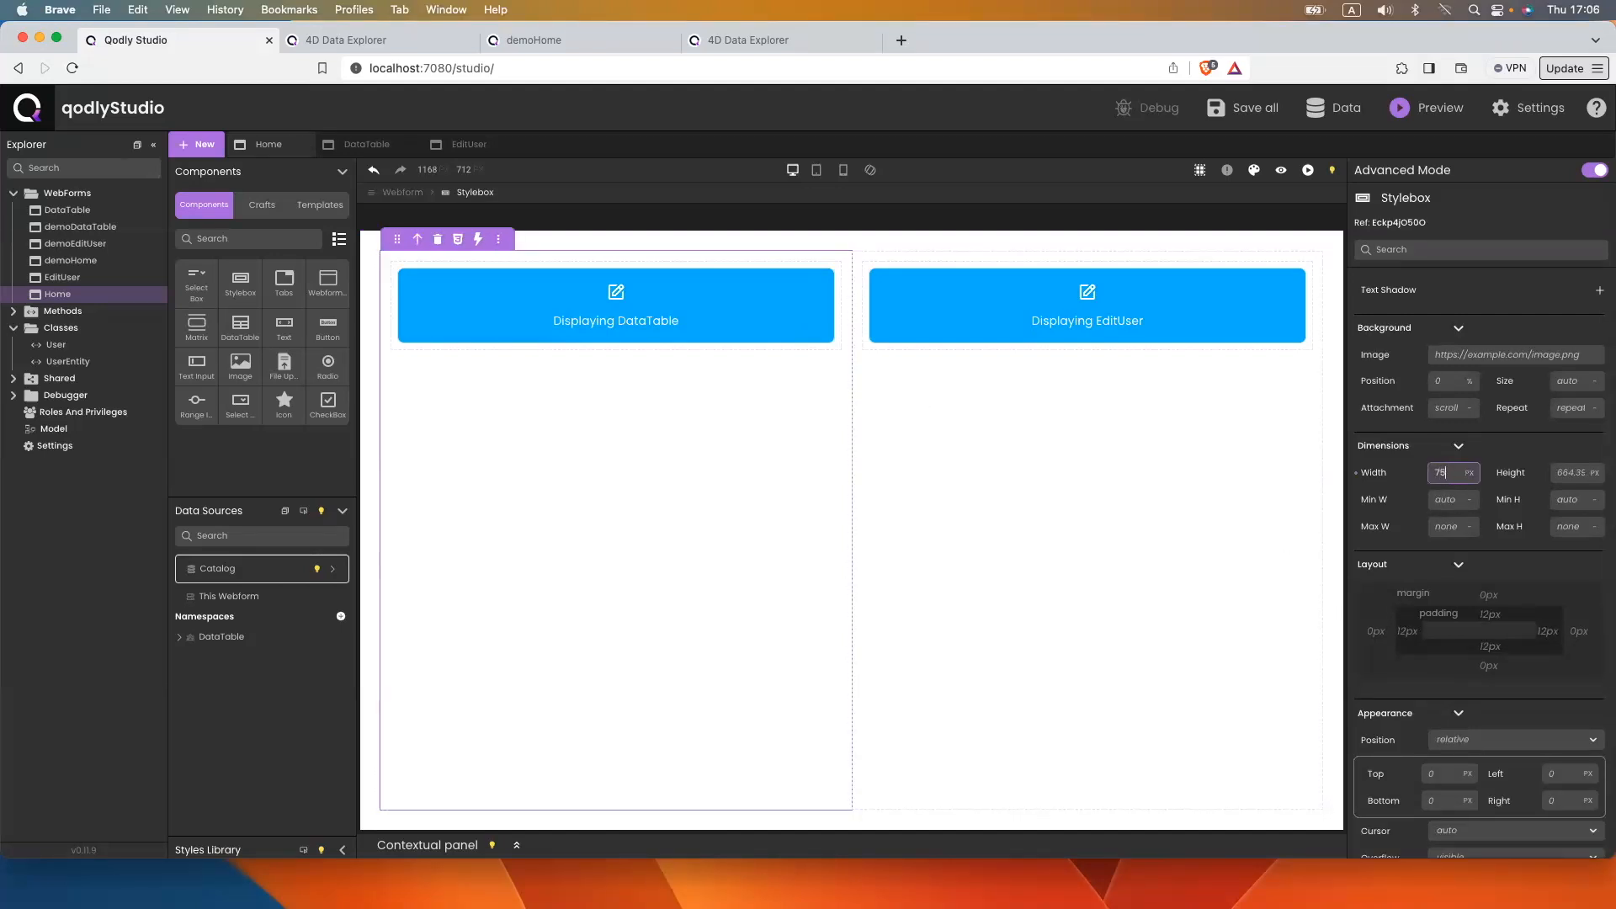
pyautogui.click(1181, 514)
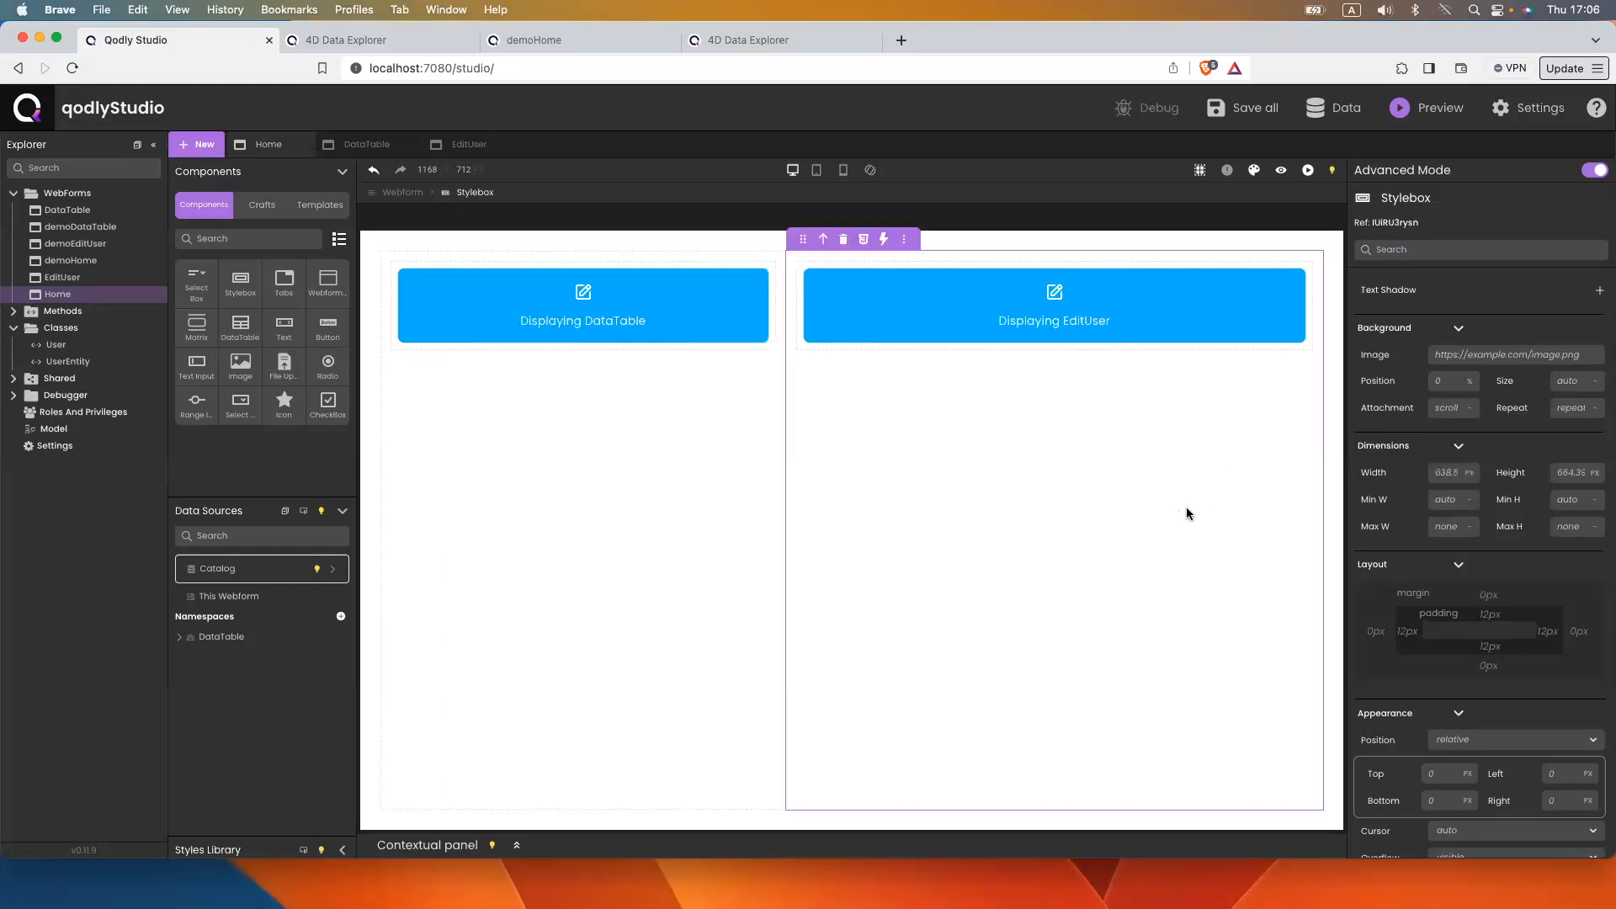
pyautogui.click(1447, 472)
pyautogui.write('25%')
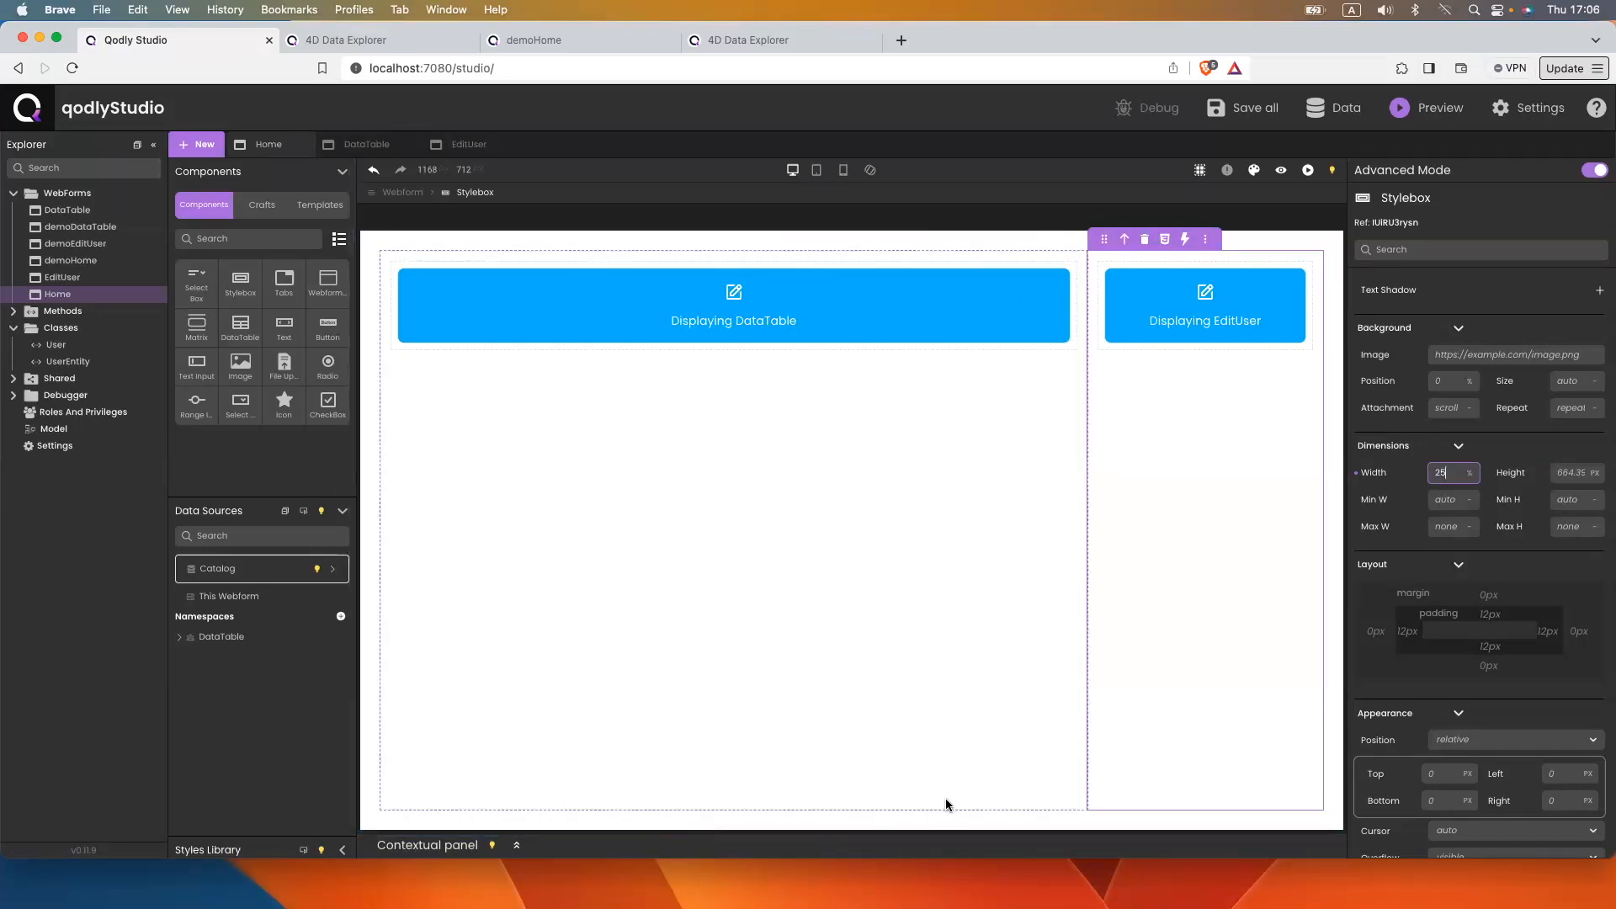
# Set the root webform's padding to 0 px on all sides
pyautogui.click(401, 209)
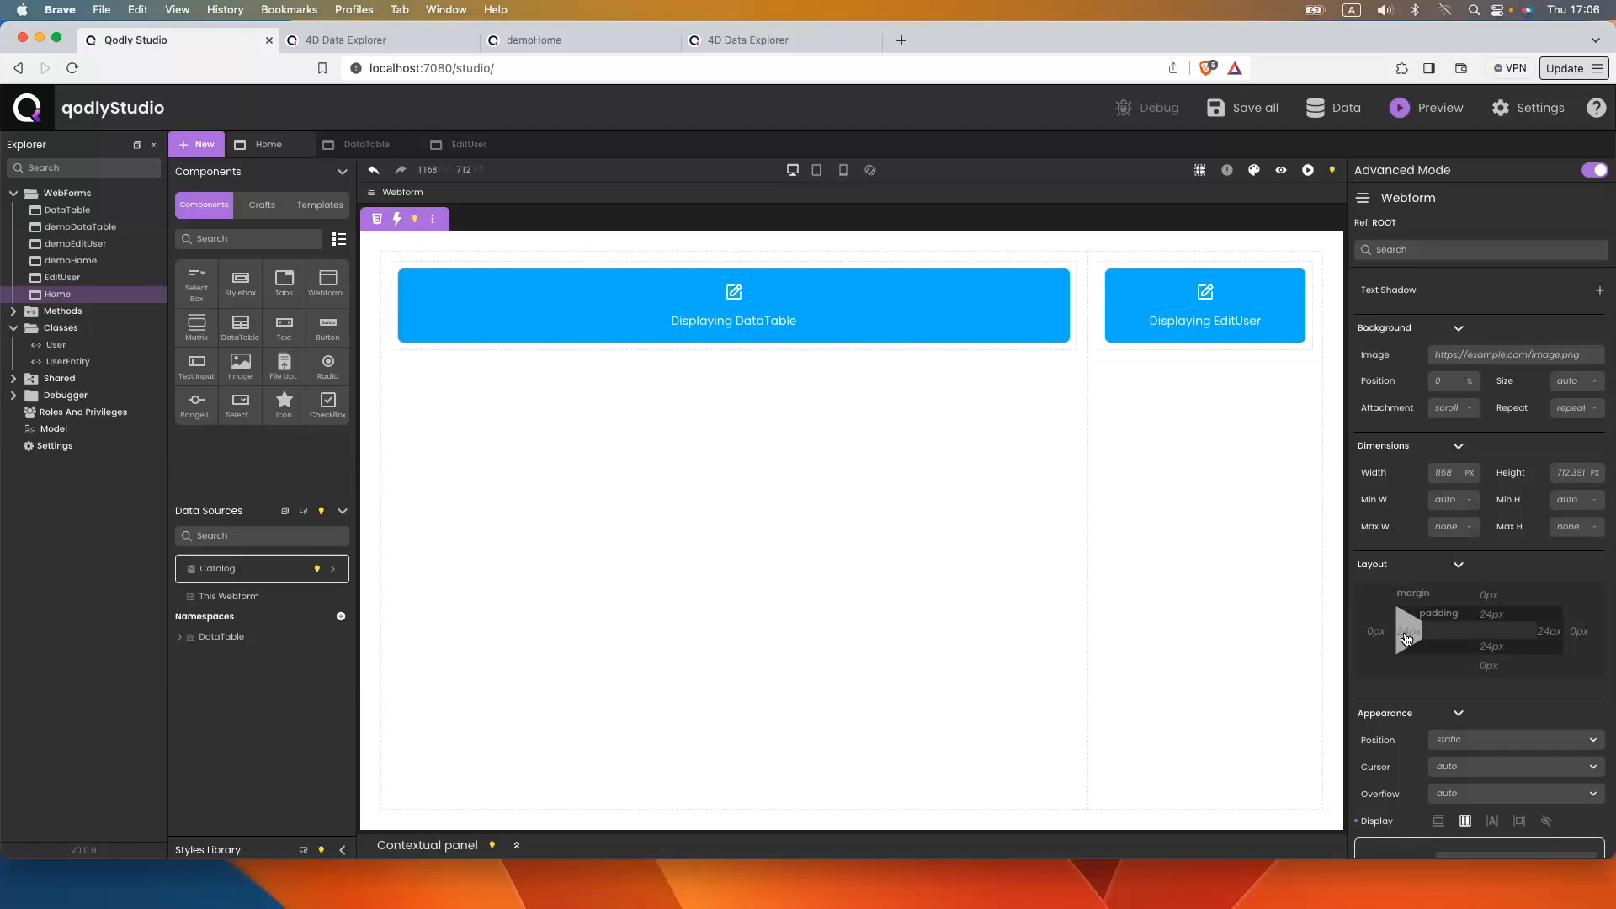
pyautogui.click(1406, 638)
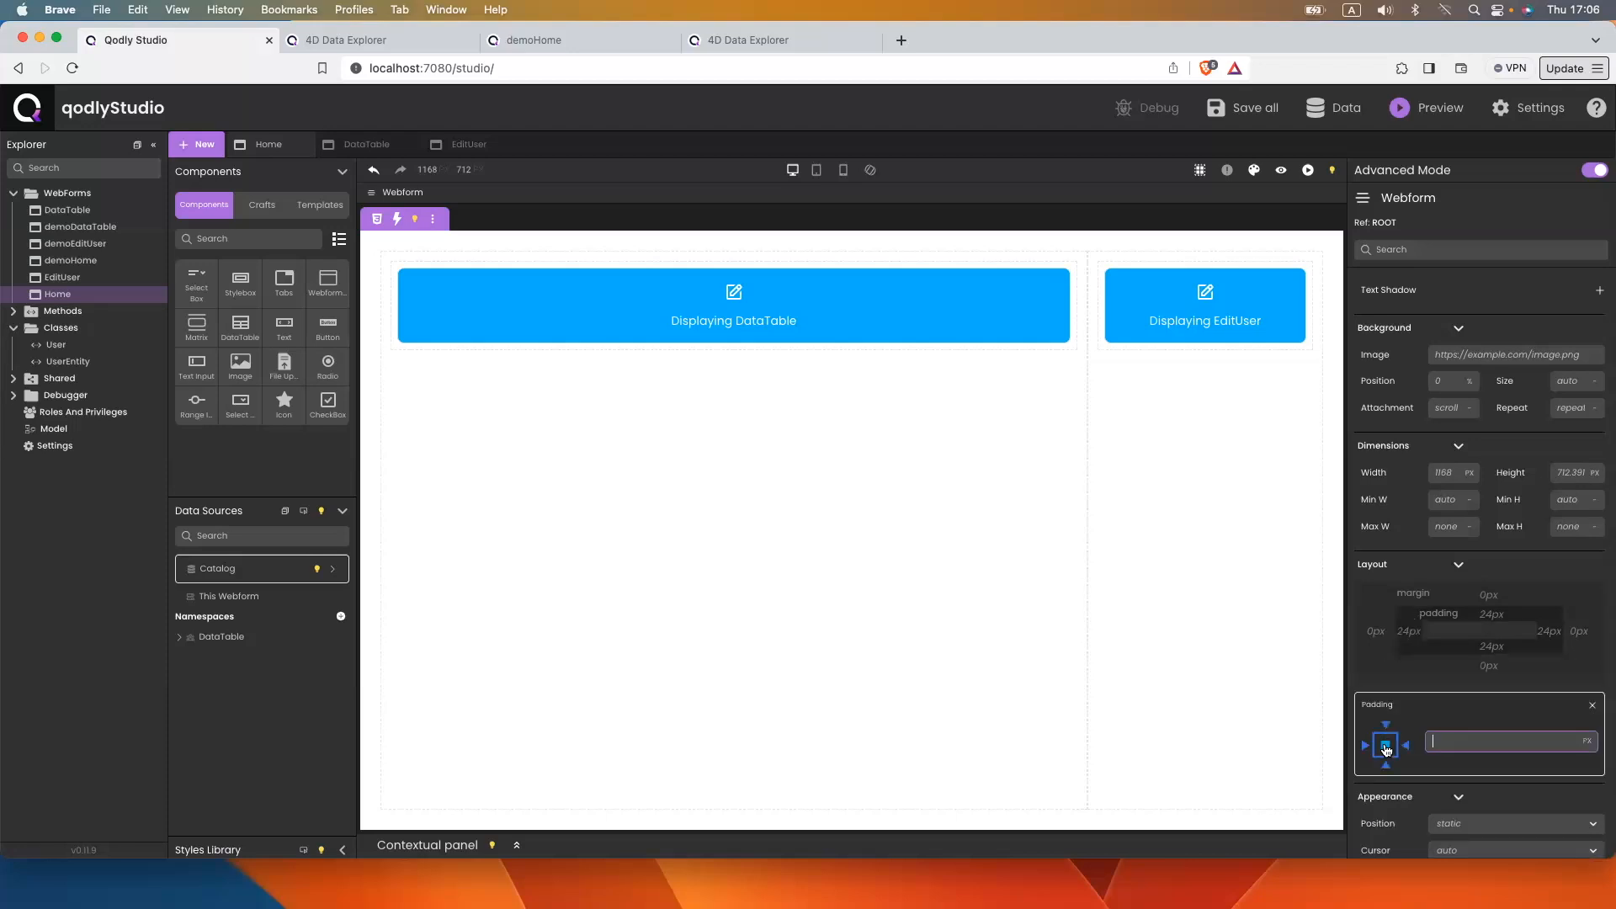
pyautogui.write('0')
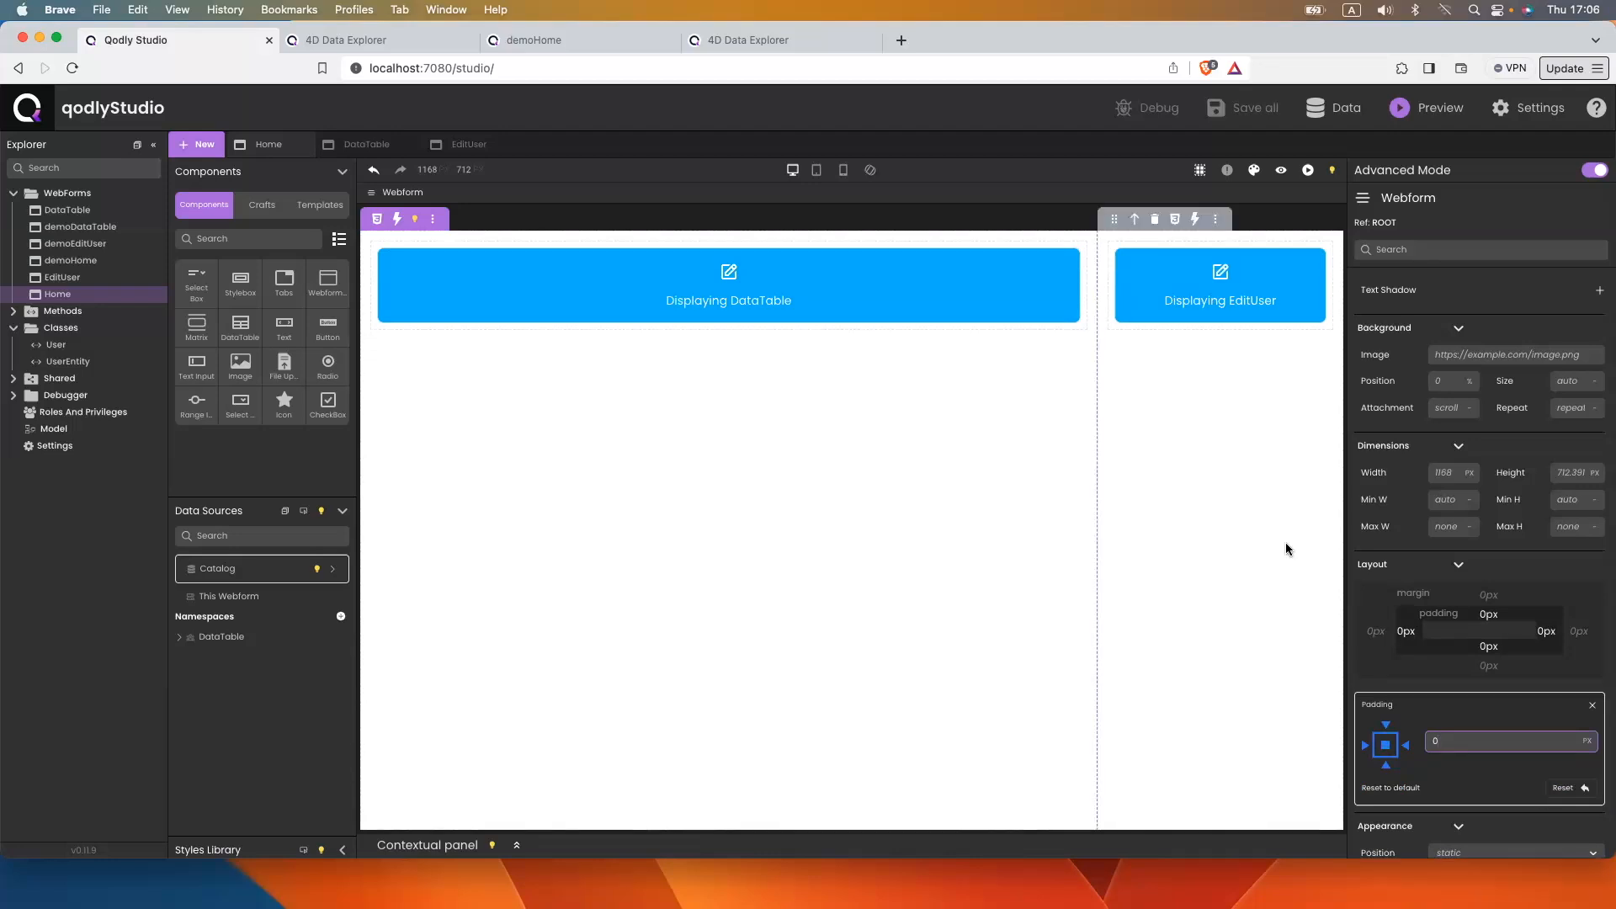
# Set the background color of the Stylebox holding the EditUser loader to #FFF
pyautogui.click(1178, 445)
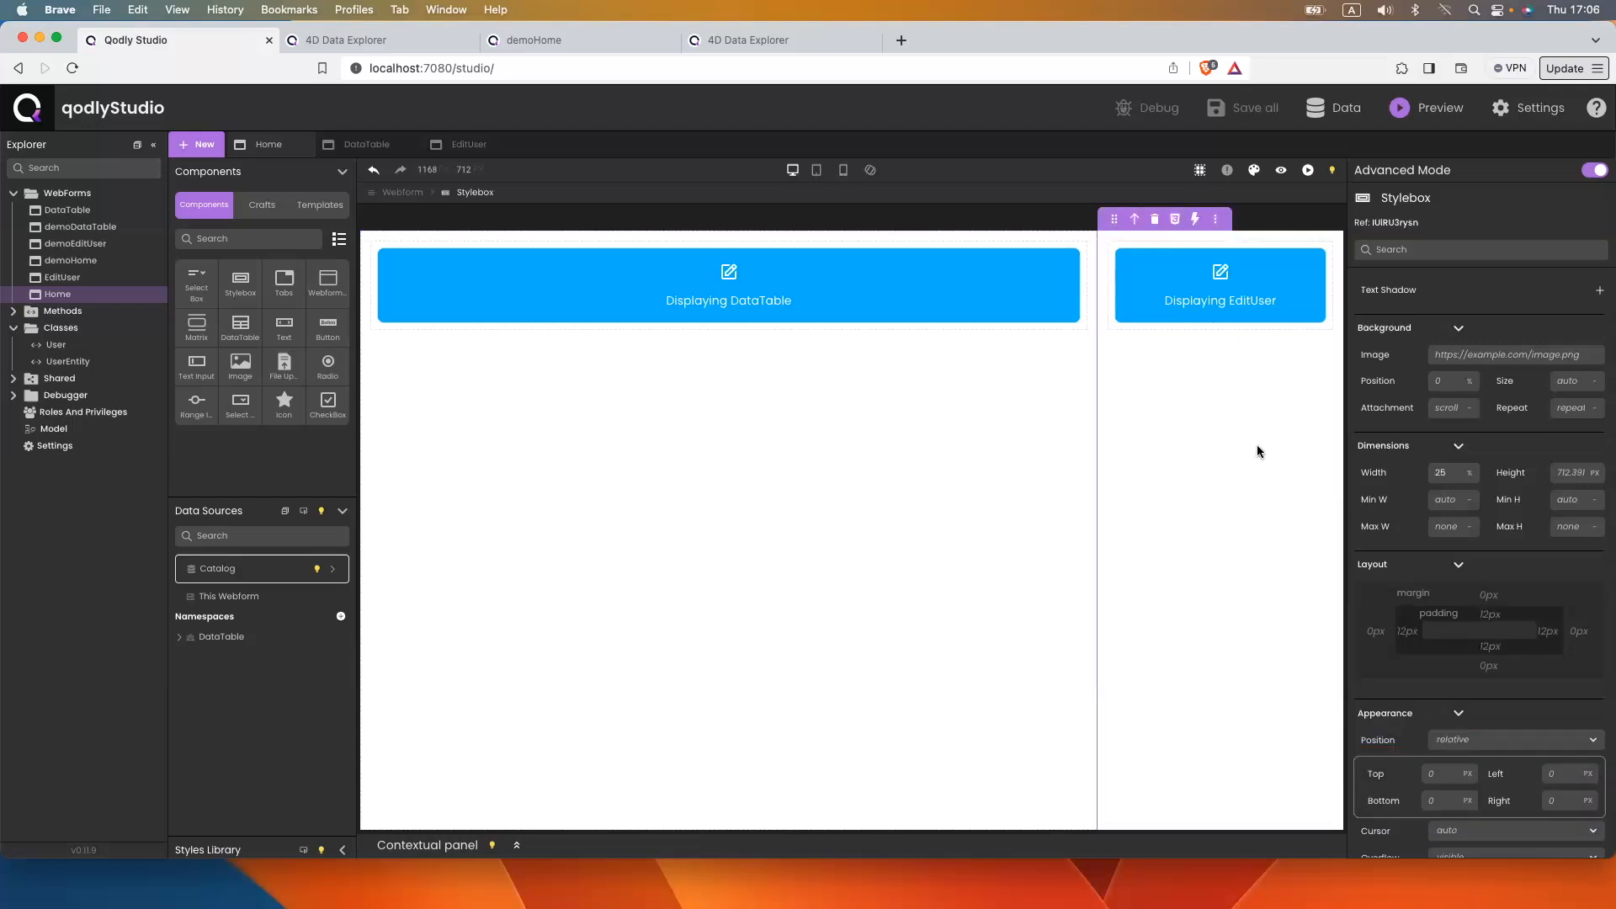
pyautogui.scroll(5, 1473, 484)
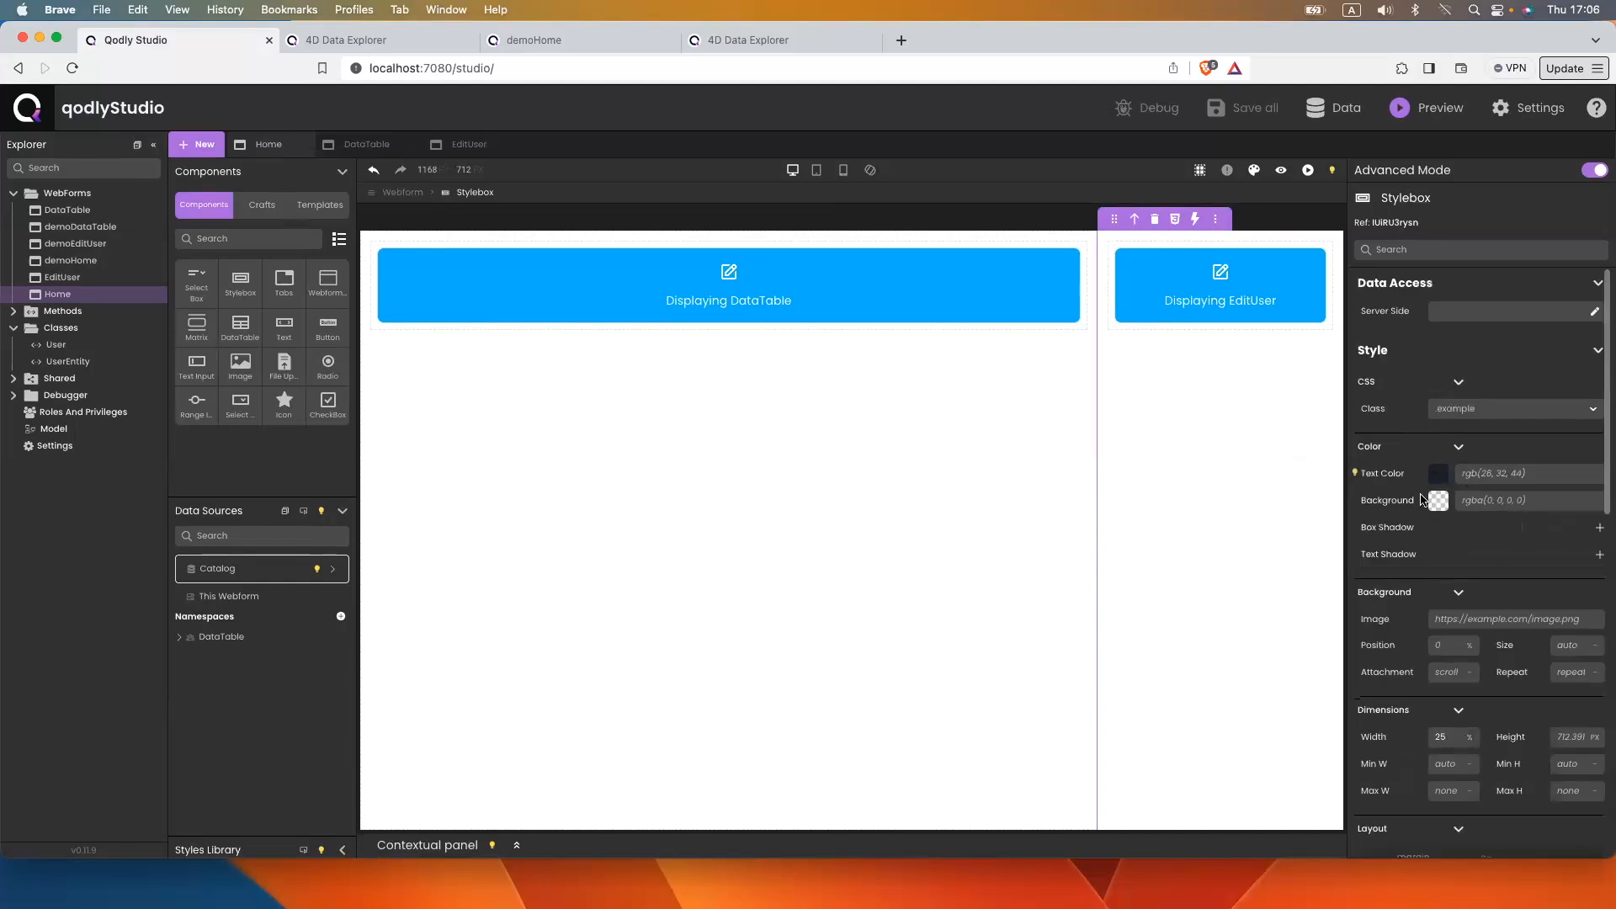
pyautogui.click(1485, 501)
pyautogui.write('#')
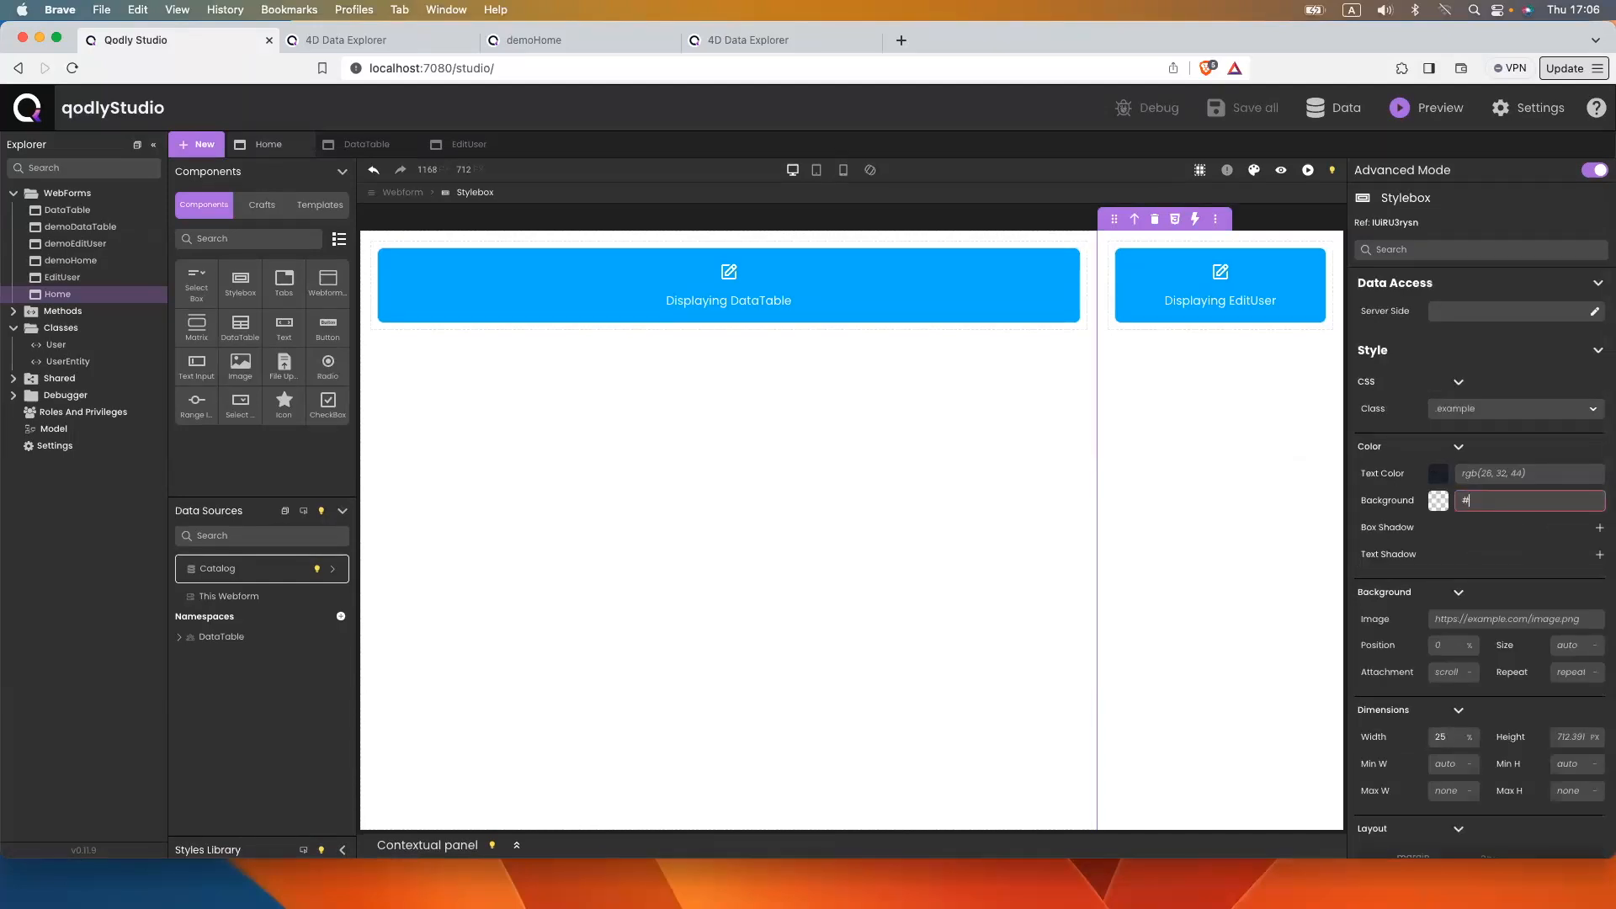
pyautogui.write('FFF')
pyautogui.press('Return')
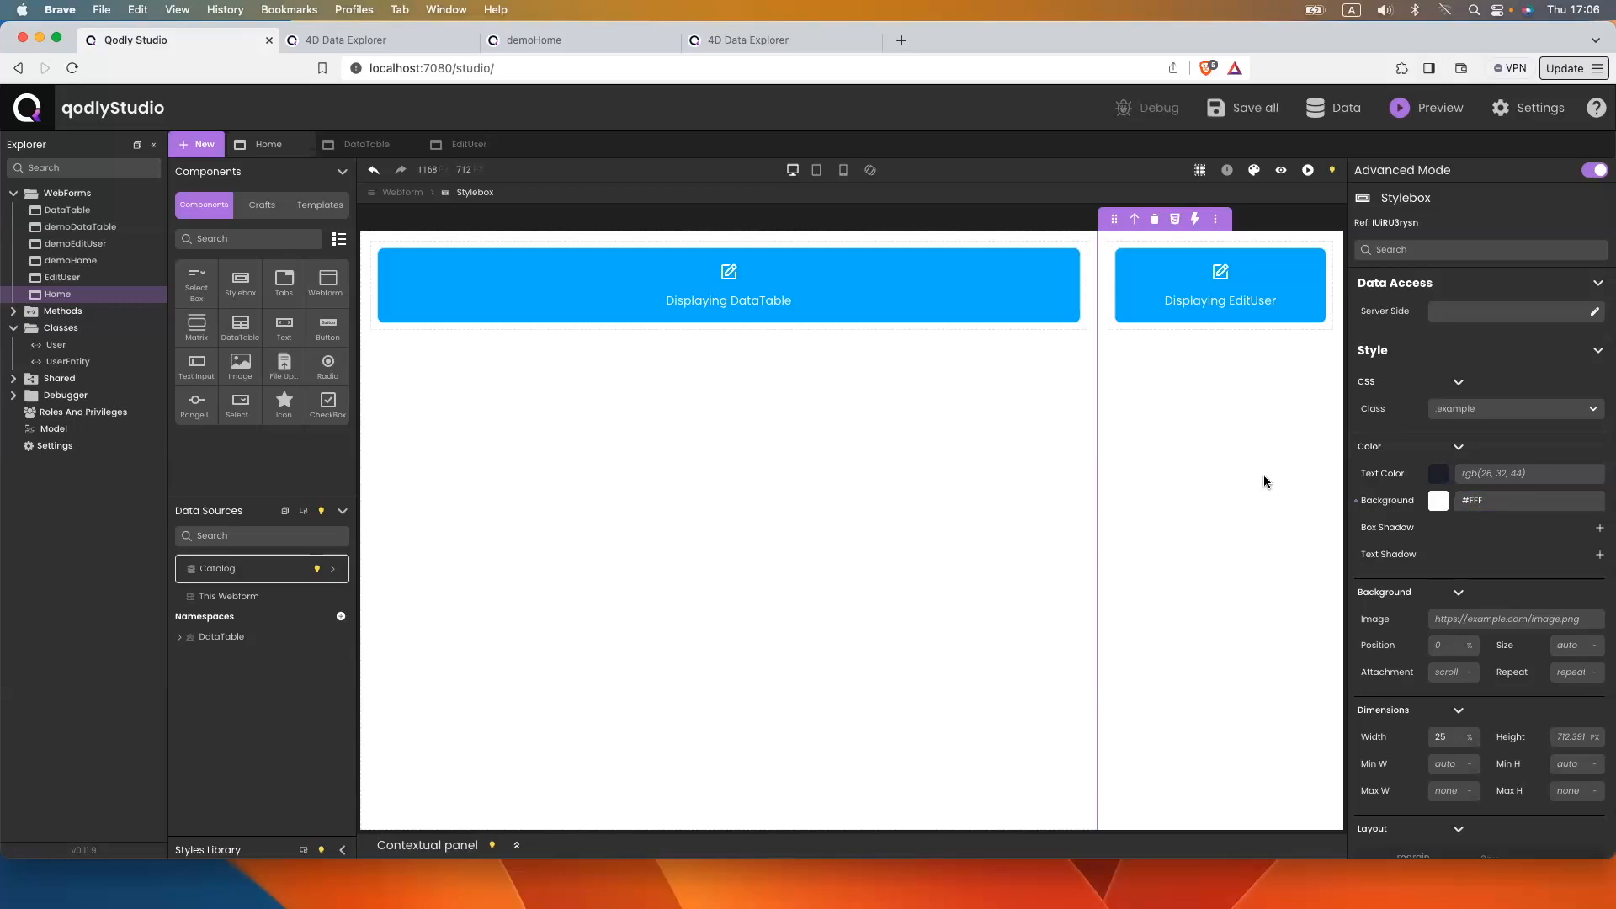
# Set the background color of the Stylebox holding the DataTable loader to #F4F7FE
pyautogui.click(1012, 486)
pyautogui.click(1071, 318)
pyautogui.click(1079, 312)
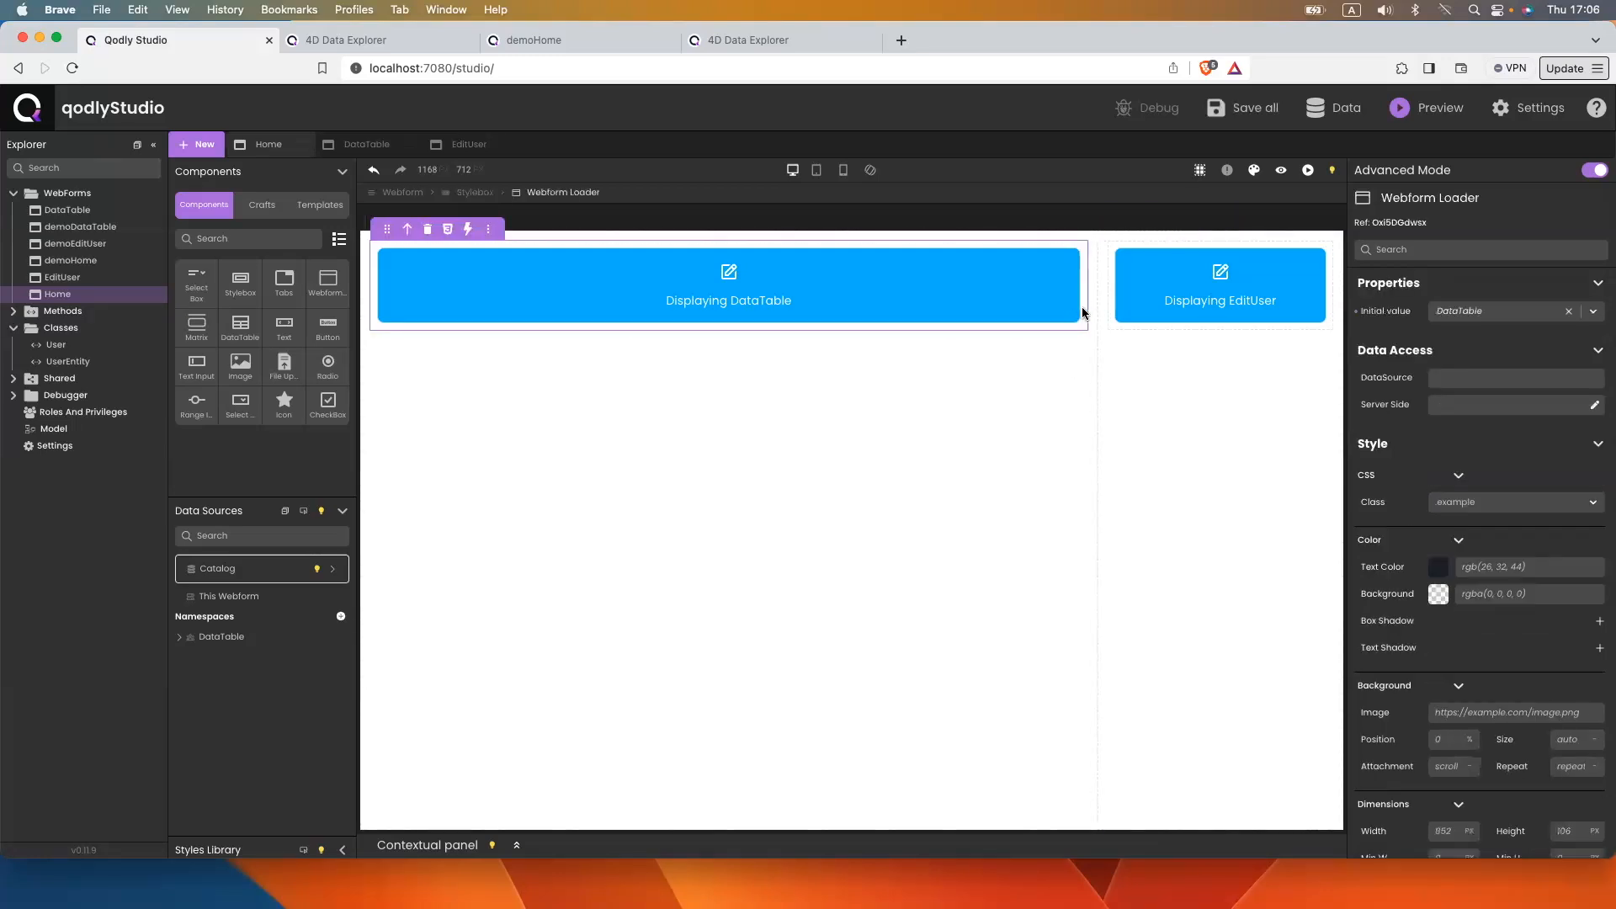
pyautogui.click(490, 195)
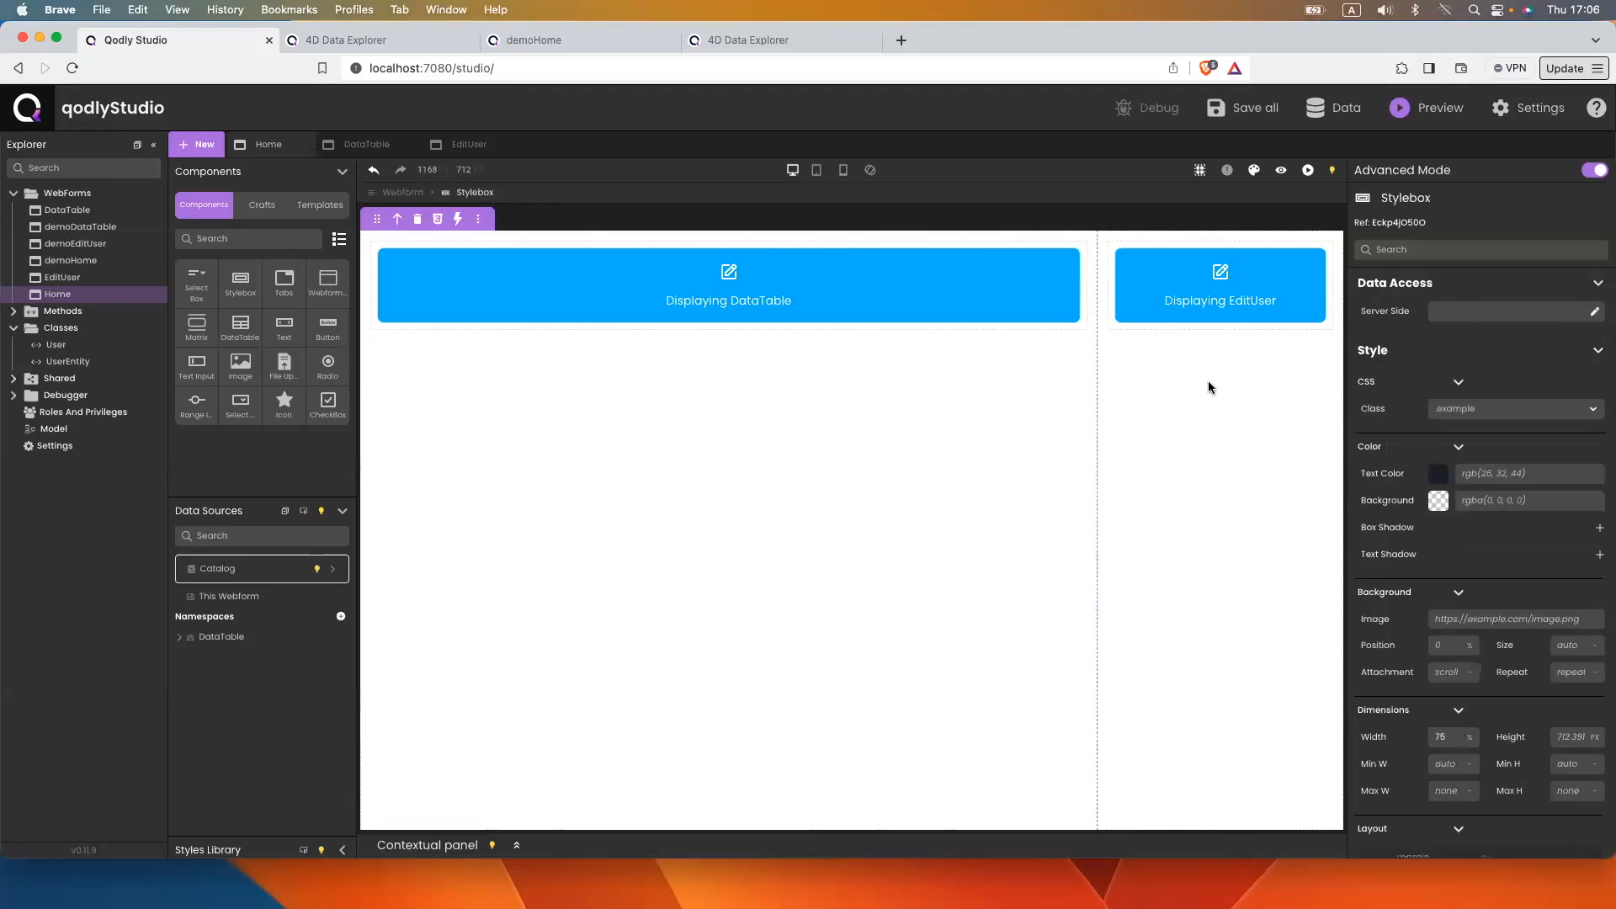
pyautogui.click(1475, 499)
pyautogui.write('#F4F')
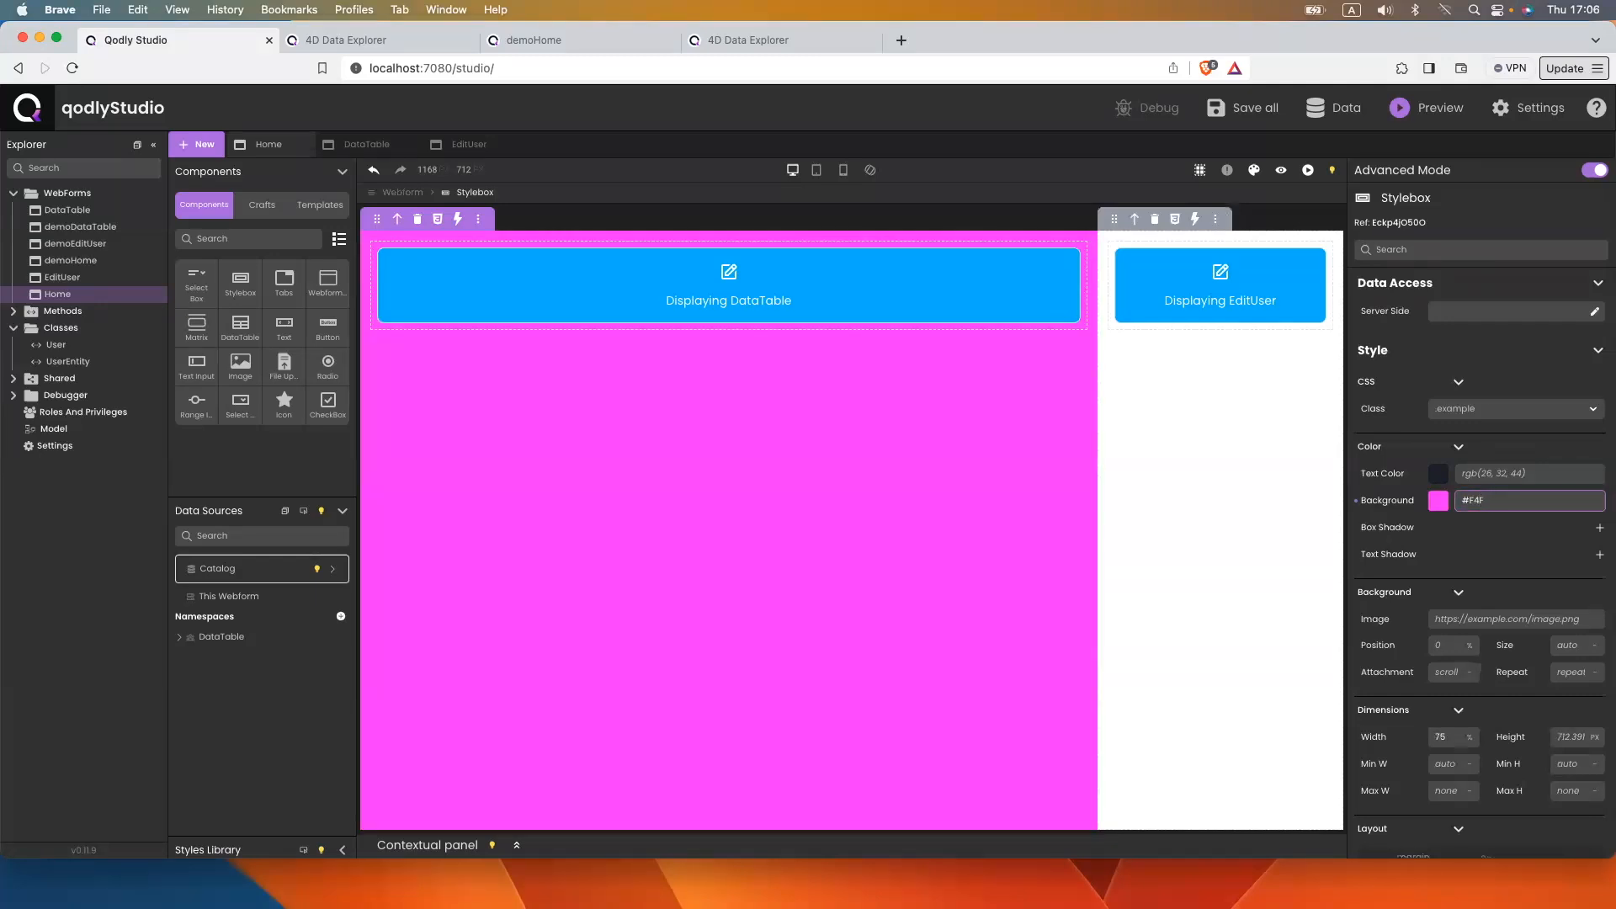
pyautogui.write('7FE')
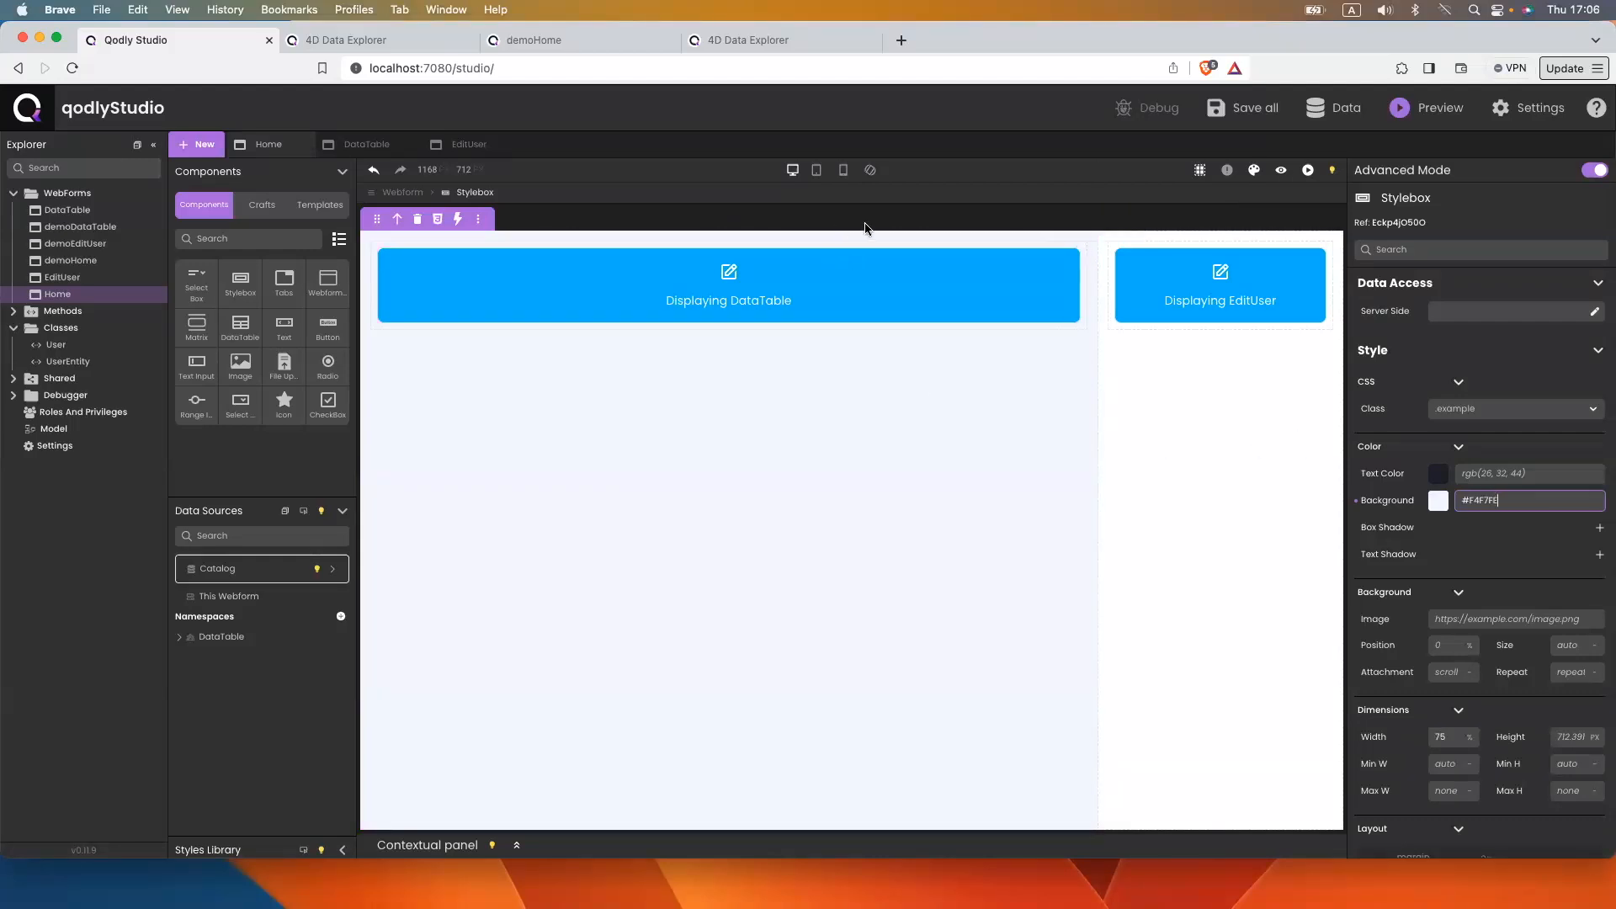
# Save all changes, view the Home webform's rendered layout, and return to editing
pyautogui.click(1263, 113)
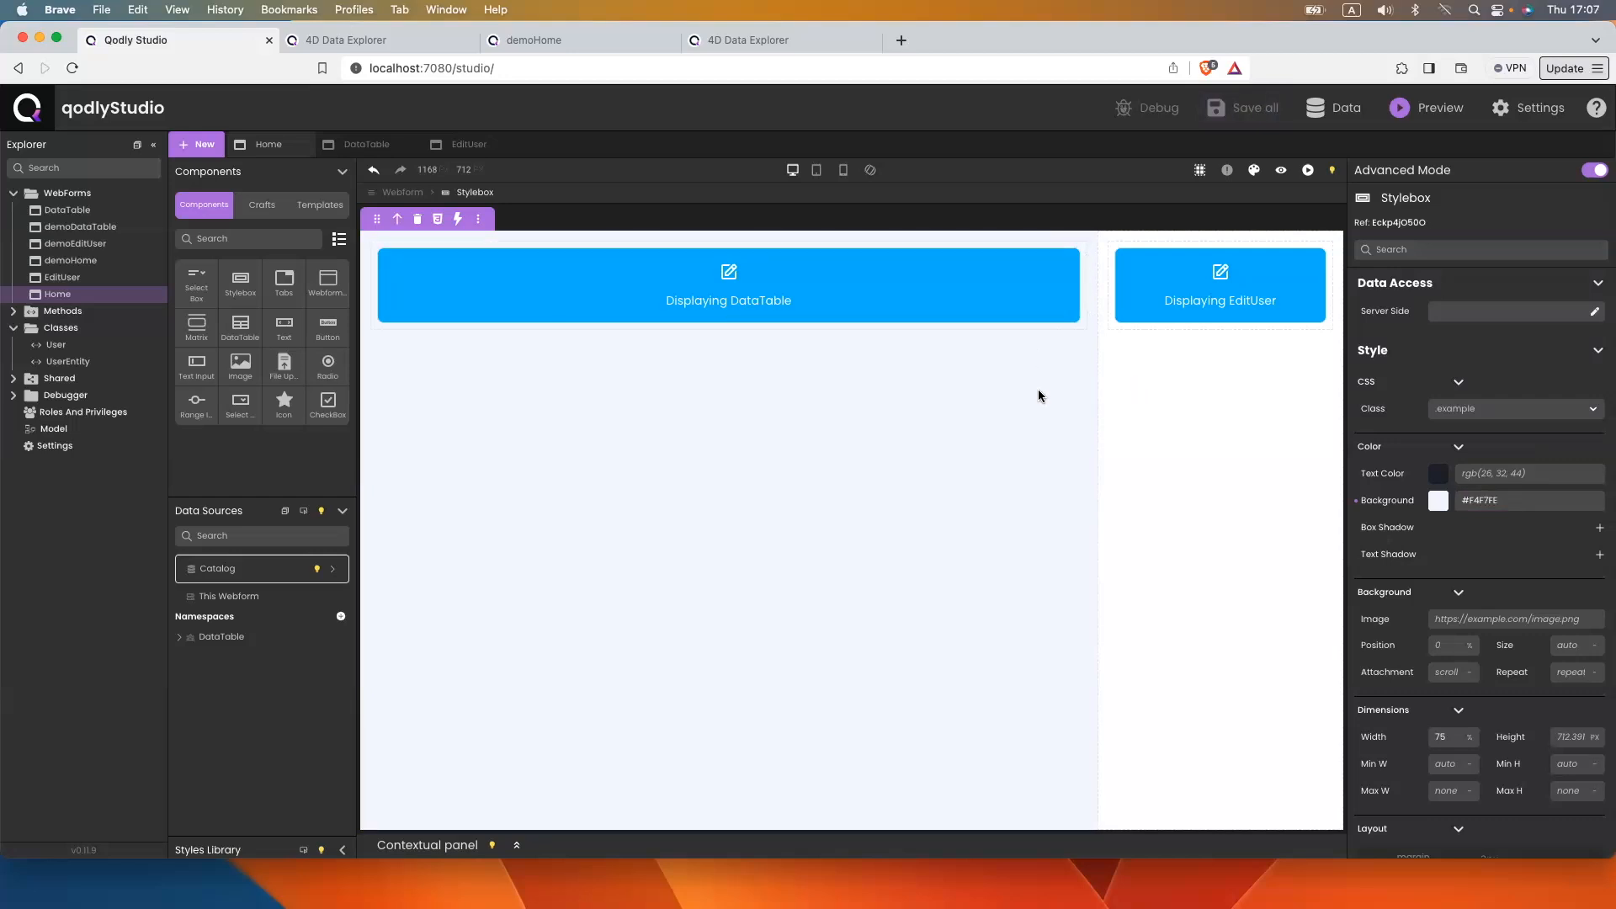
pyautogui.click(1281, 169)
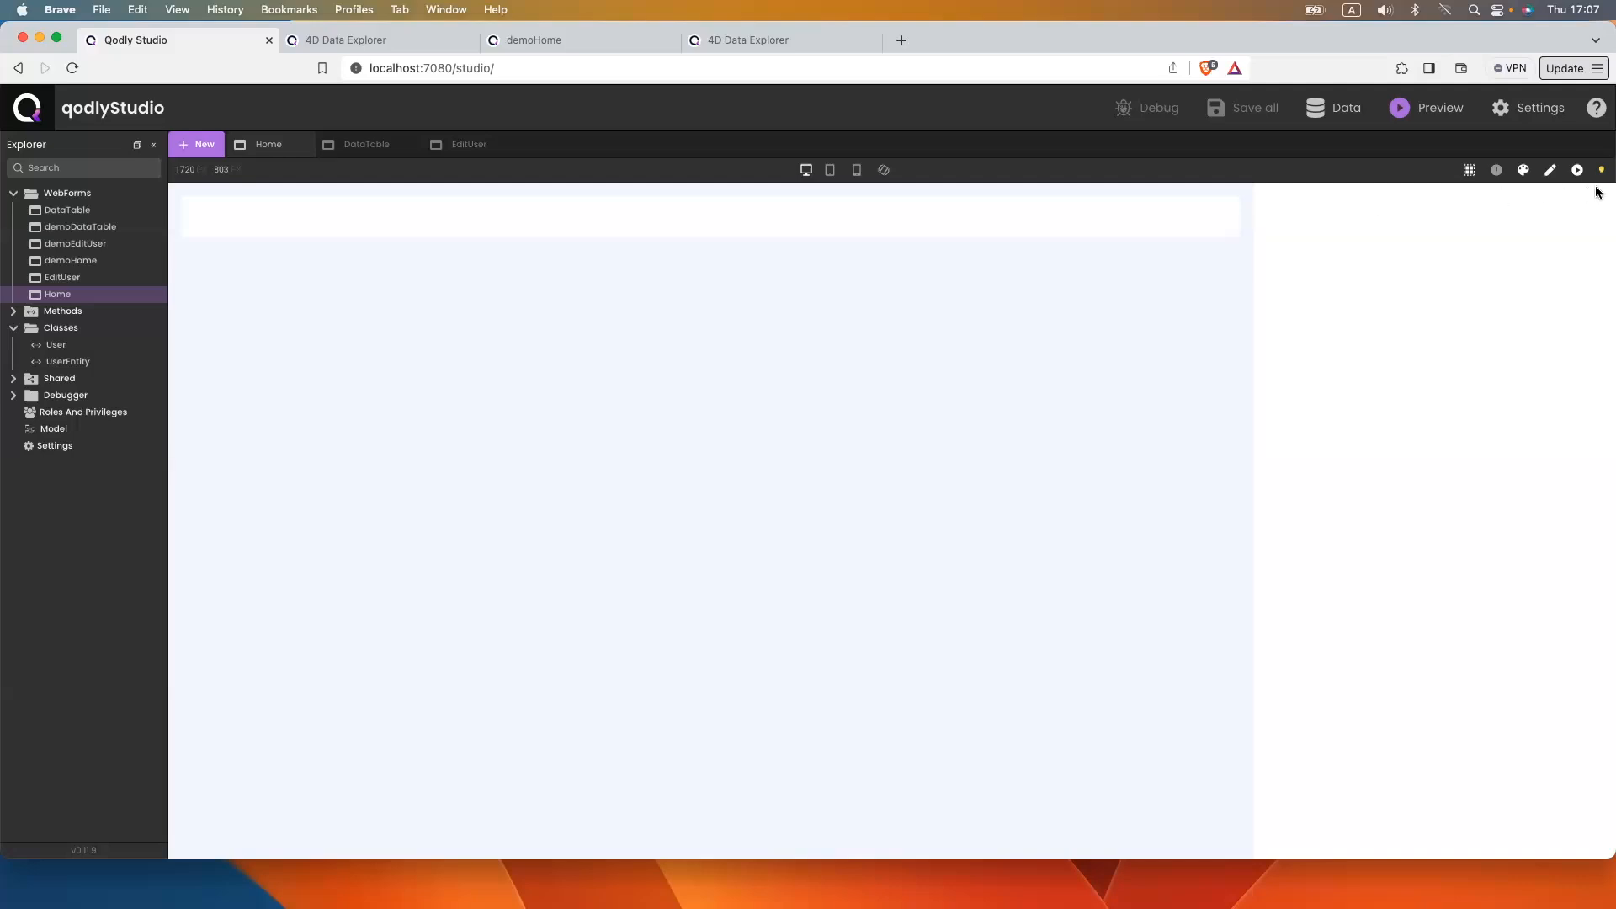
pyautogui.click(1551, 170)
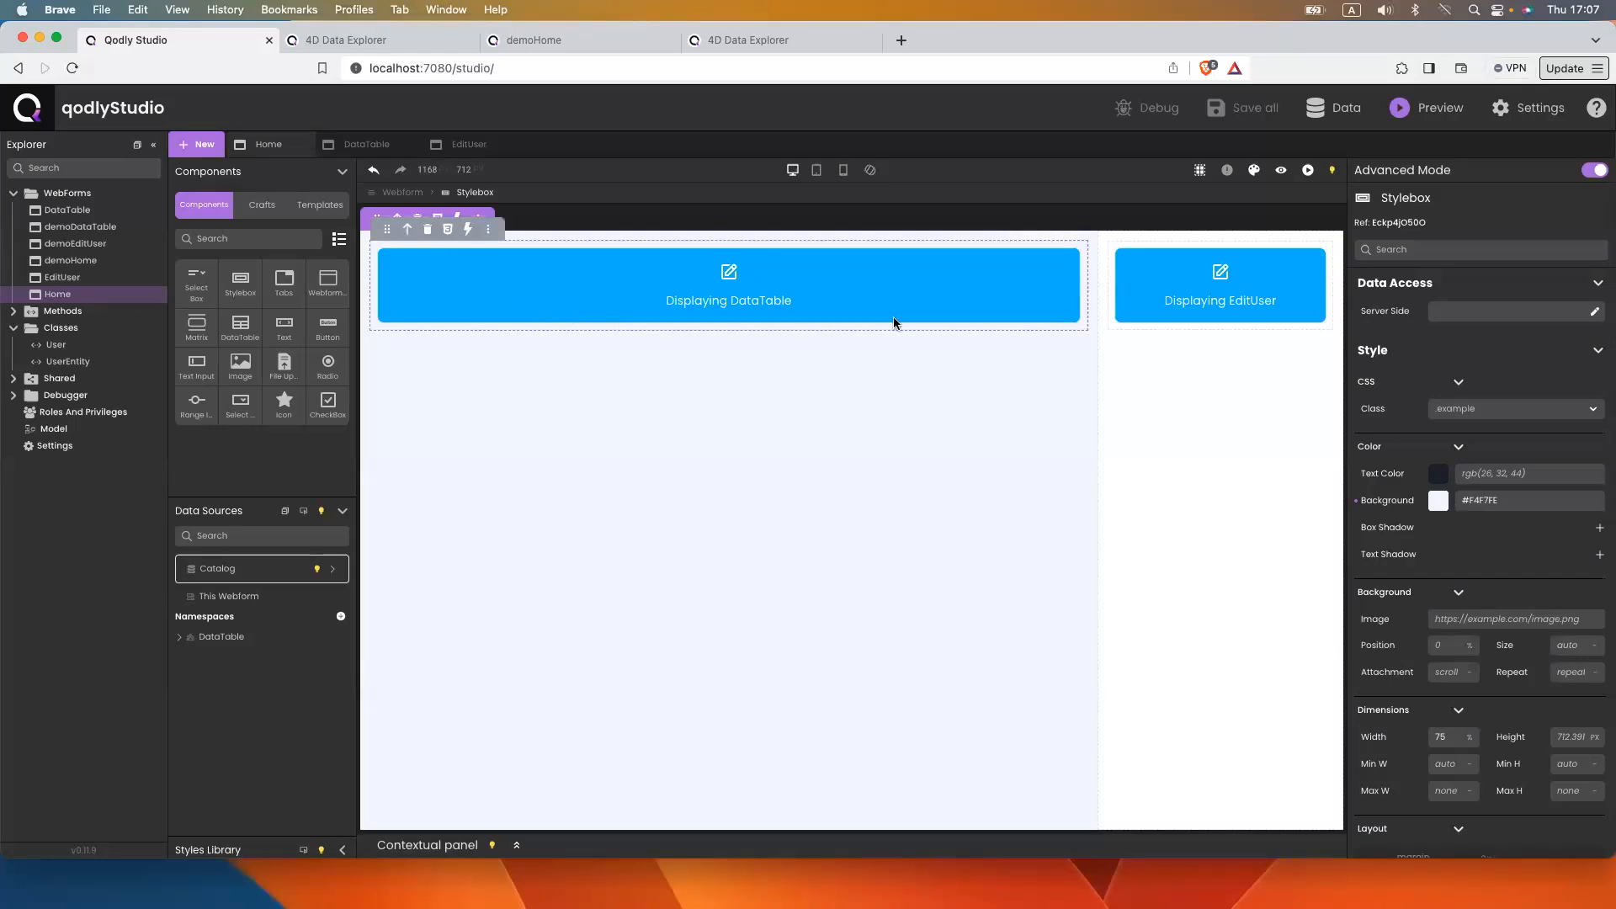
# Set the DataTable webform's root background to transparent and return to the Home webform
pyautogui.click(364, 145)
pyautogui.click(1437, 498)
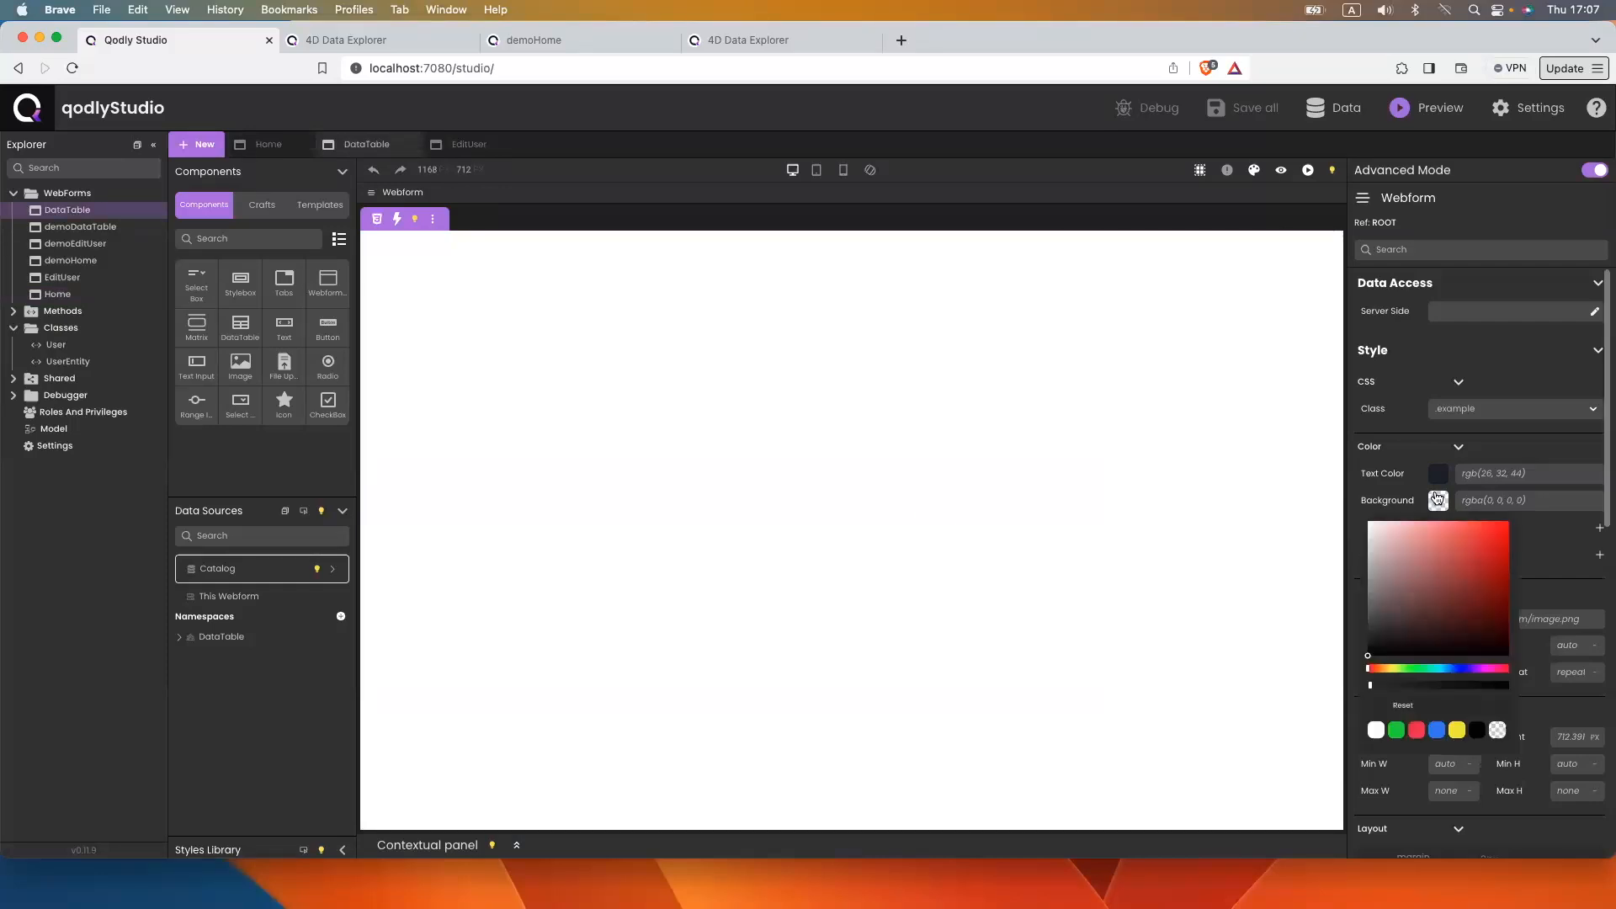
pyautogui.click(1499, 730)
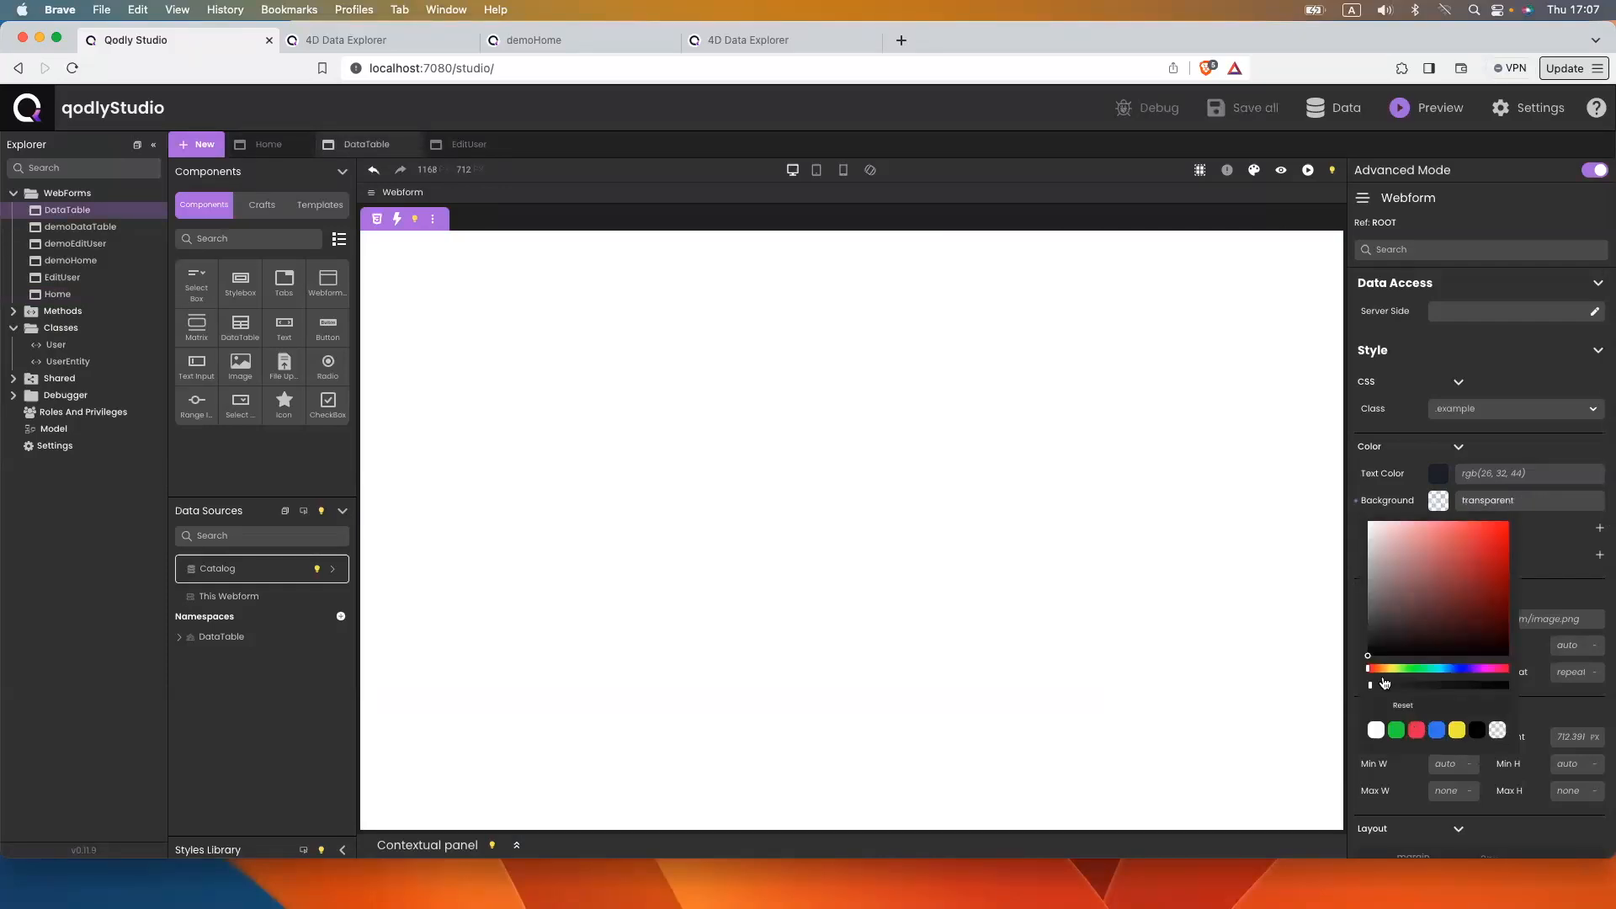
pyautogui.click(251, 147)
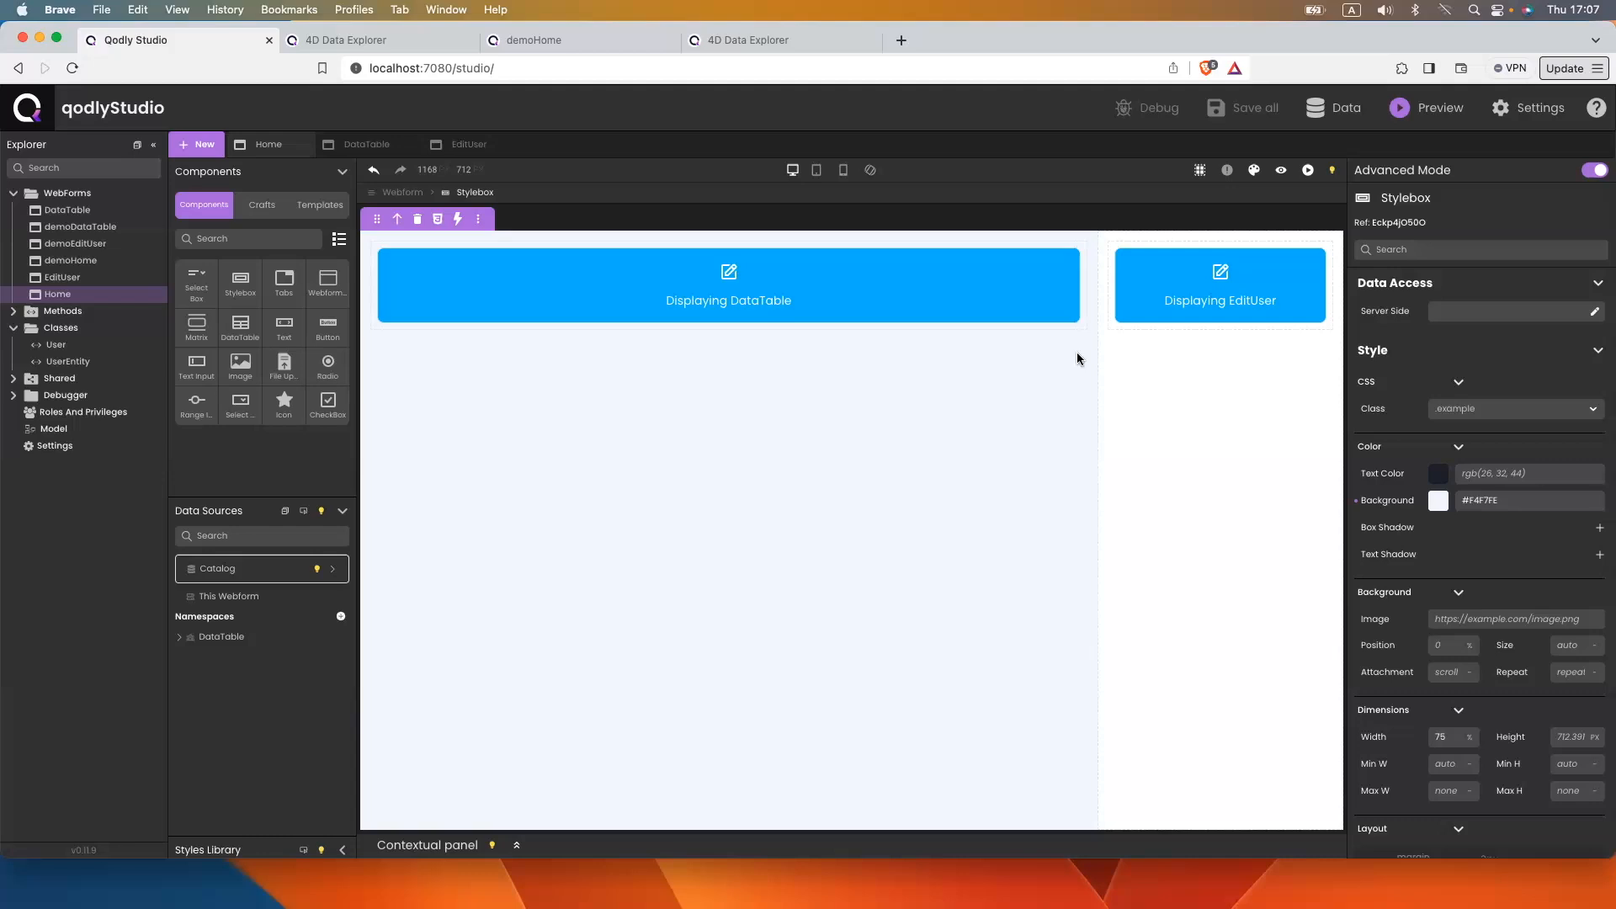
# Add two stacked Styleboxes to the root of the DataTable webform
pyautogui.click(364, 146)
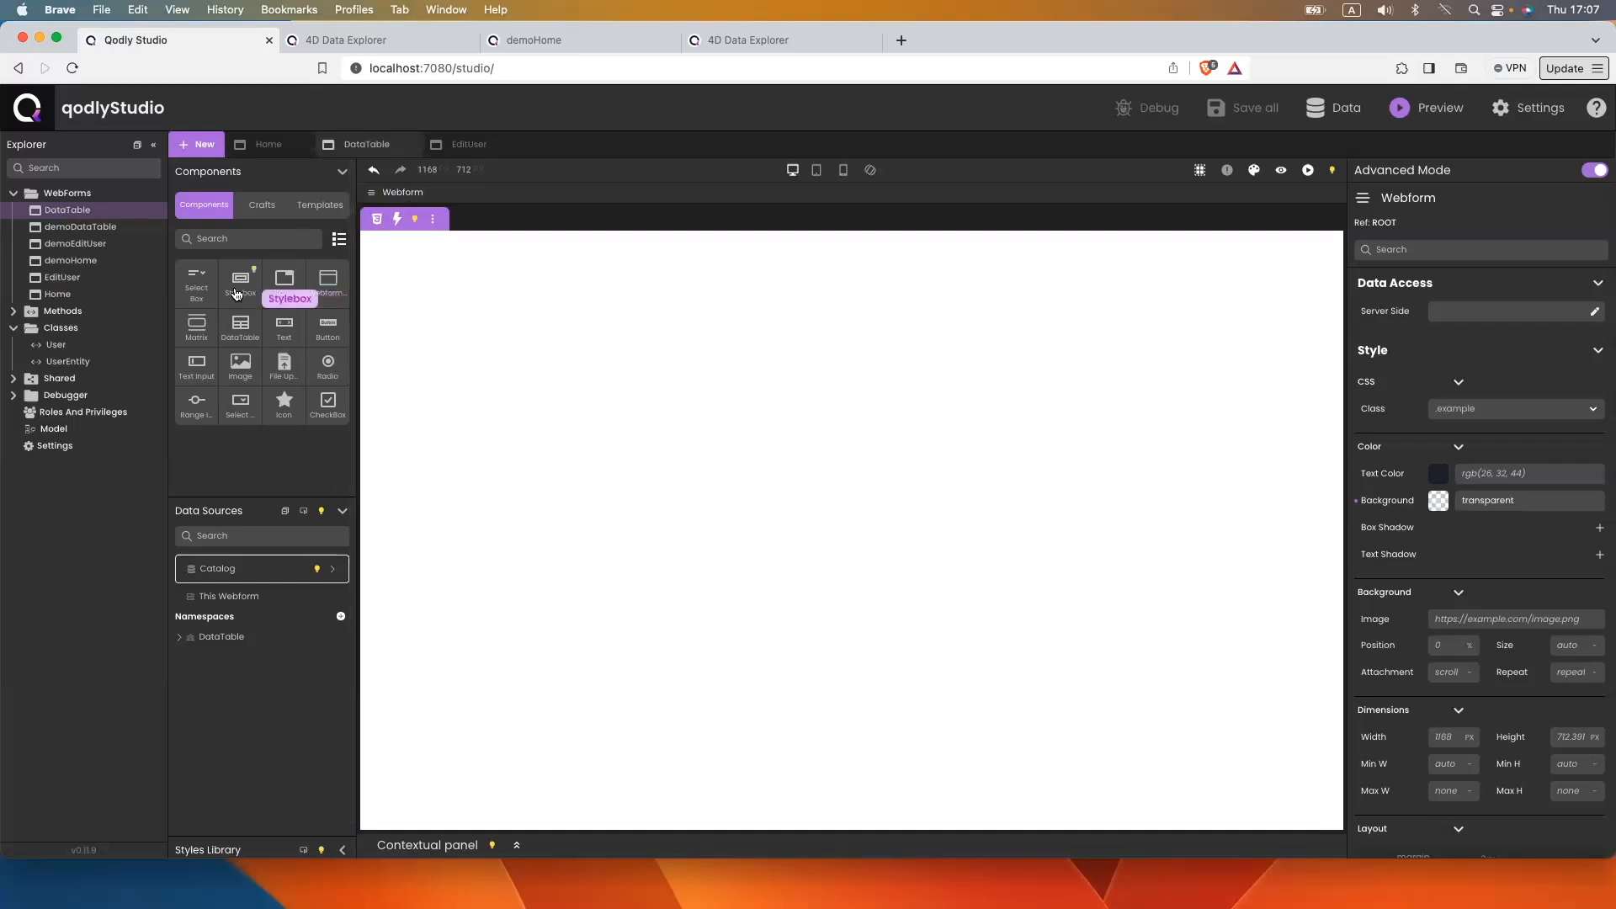
pyautogui.moveTo(237, 293); pyautogui.dragTo(513, 268)
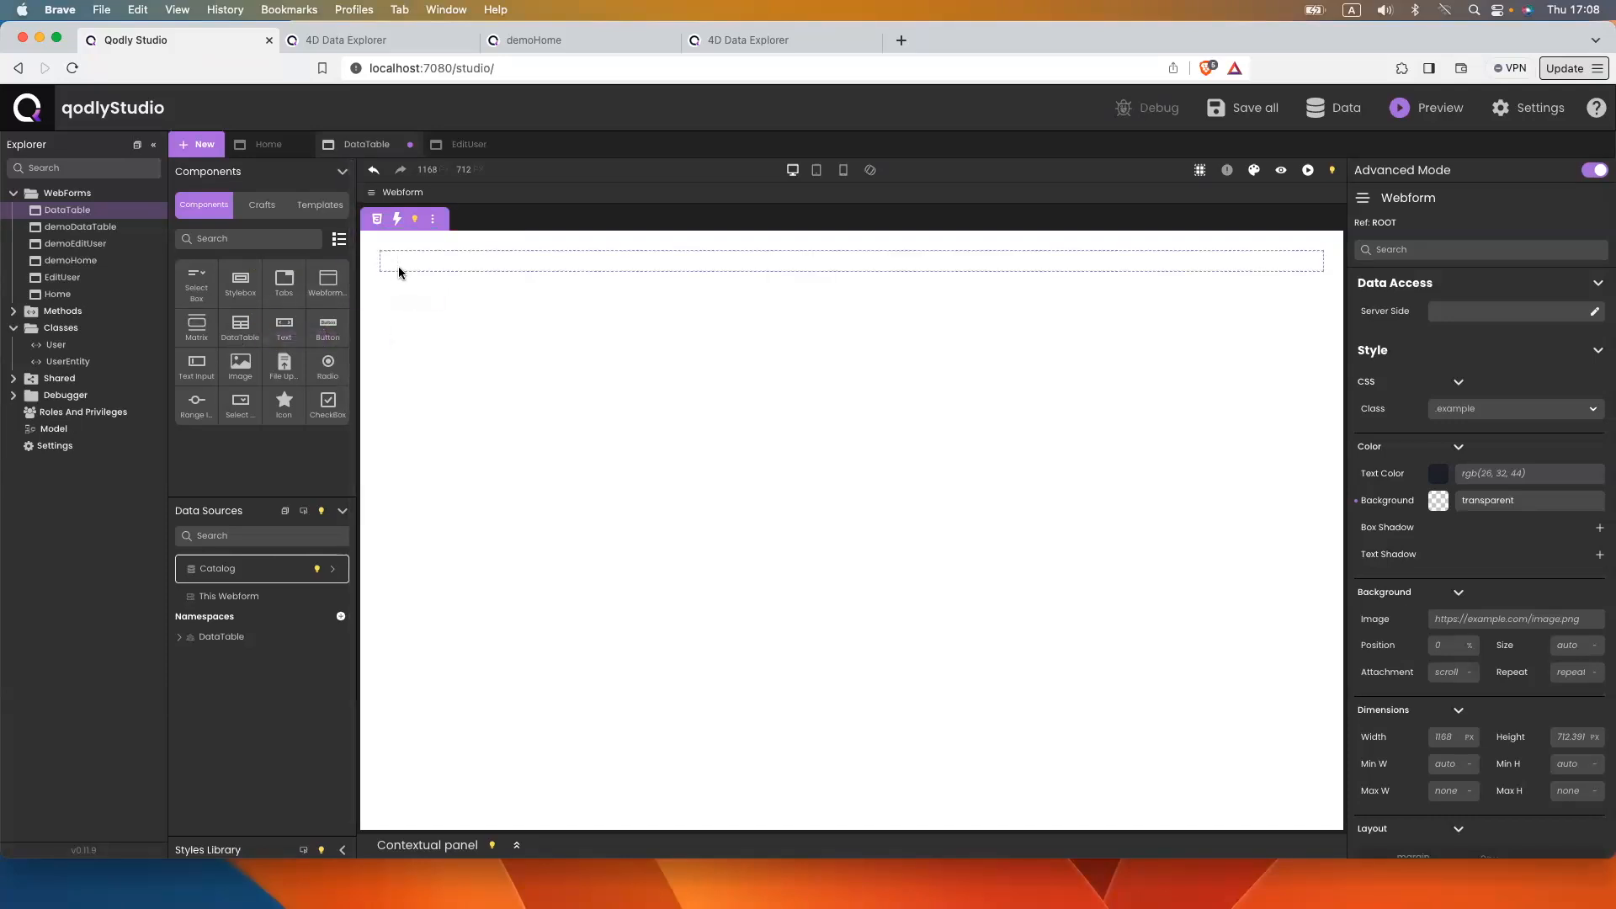
pyautogui.moveTo(241, 282); pyautogui.dragTo(462, 299)
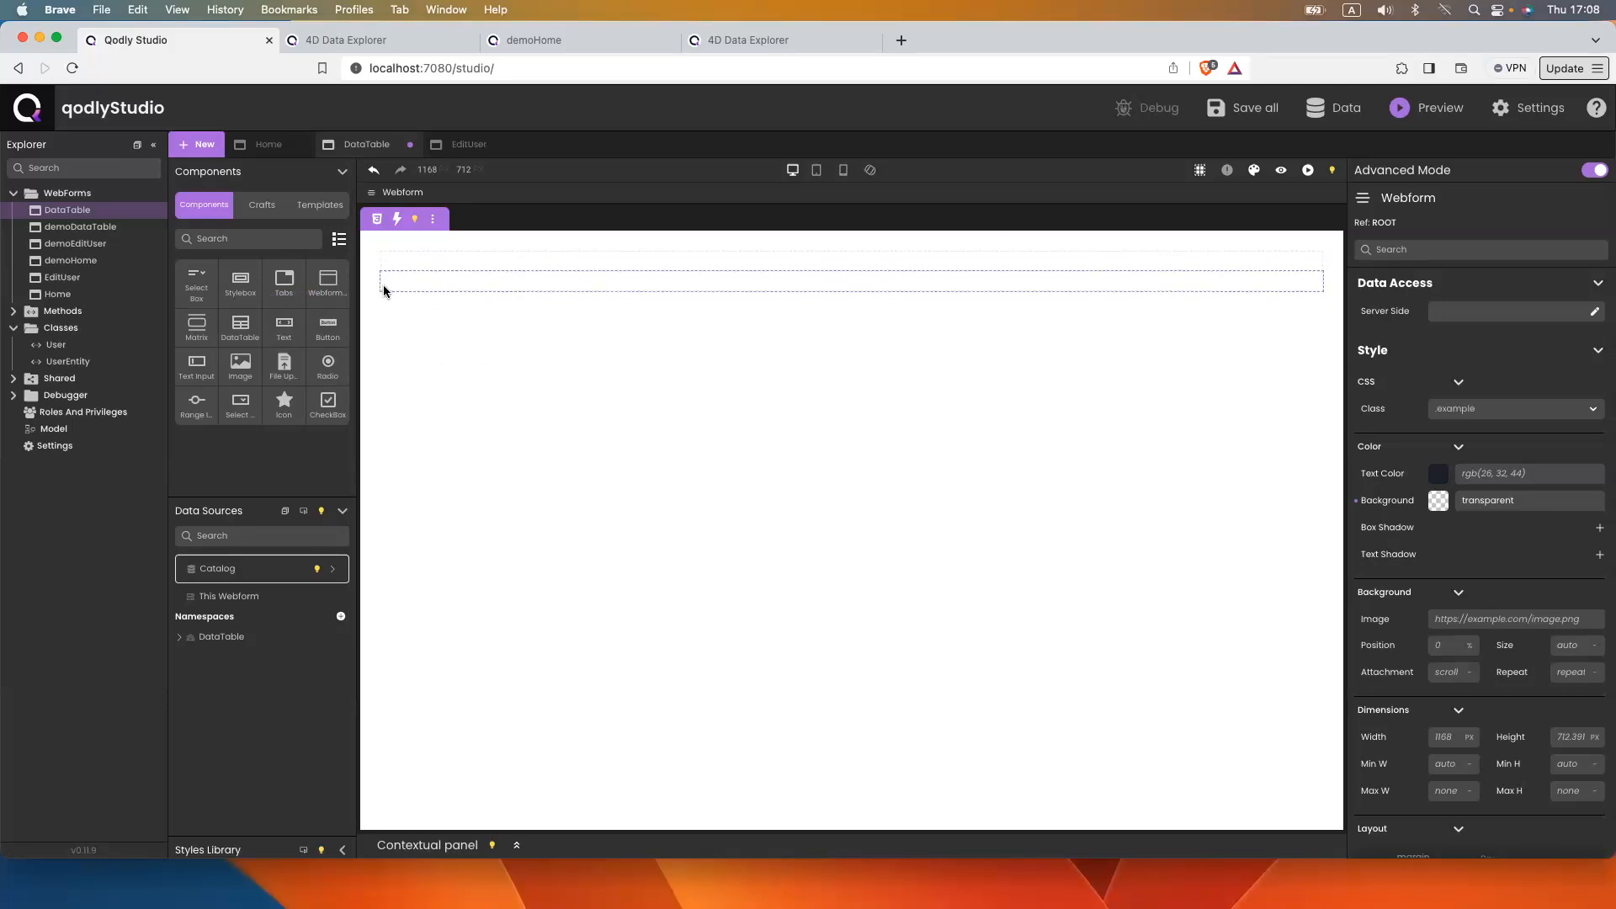
# Place a Text component inside the first Stylebox with the text "User(s) : XX"
pyautogui.click(401, 260)
pyautogui.moveTo(279, 328); pyautogui.dragTo(417, 264)
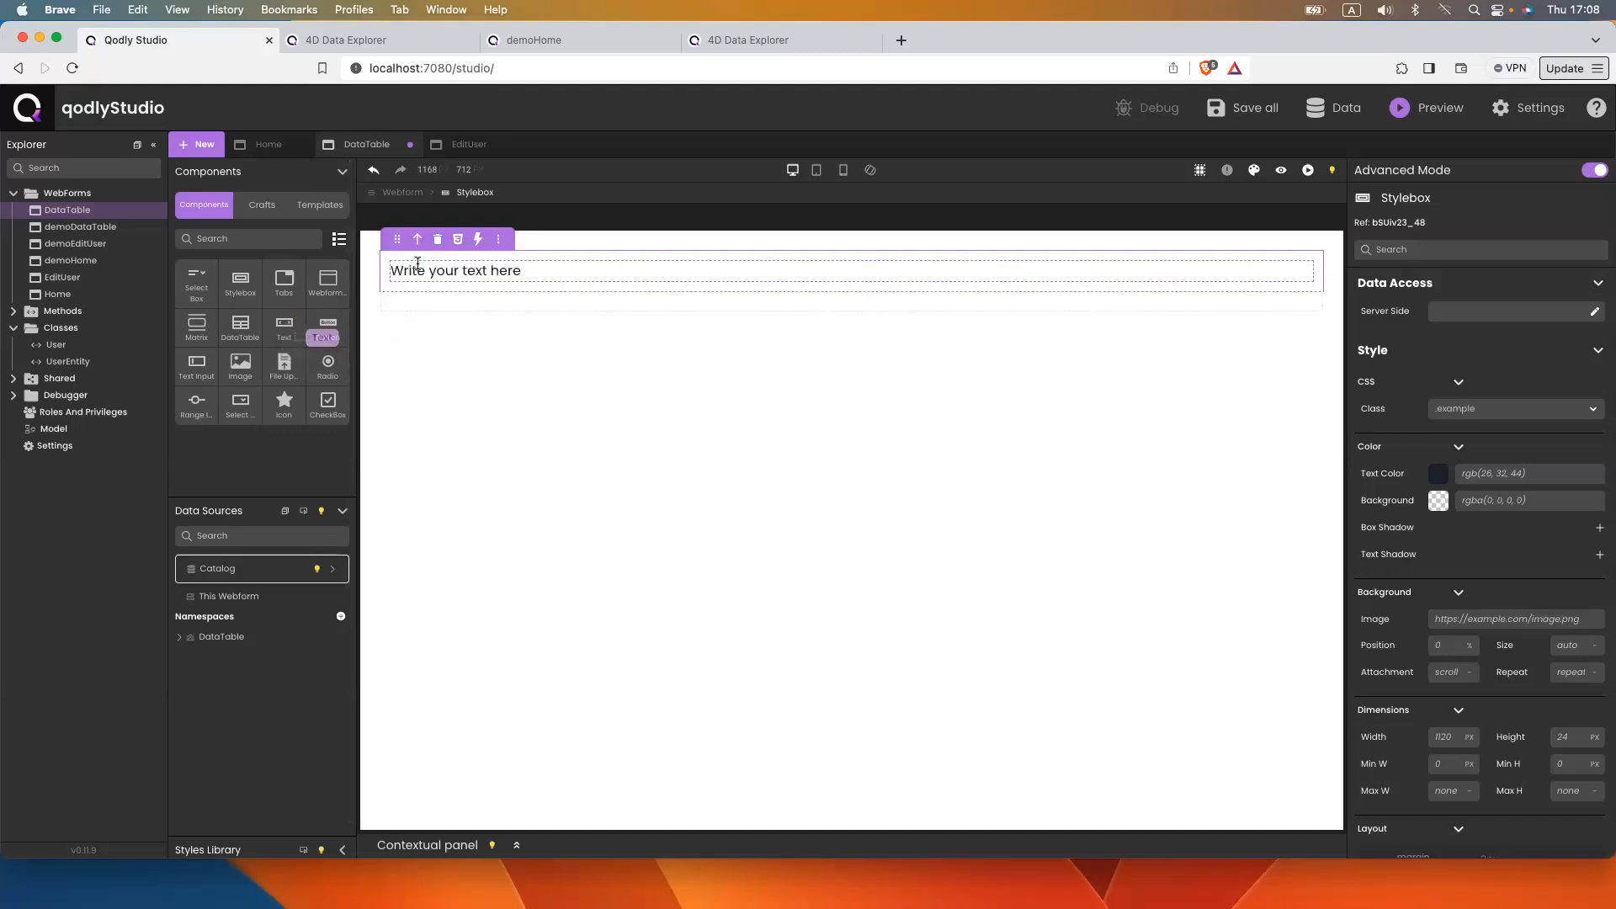
pyautogui.click(541, 268)
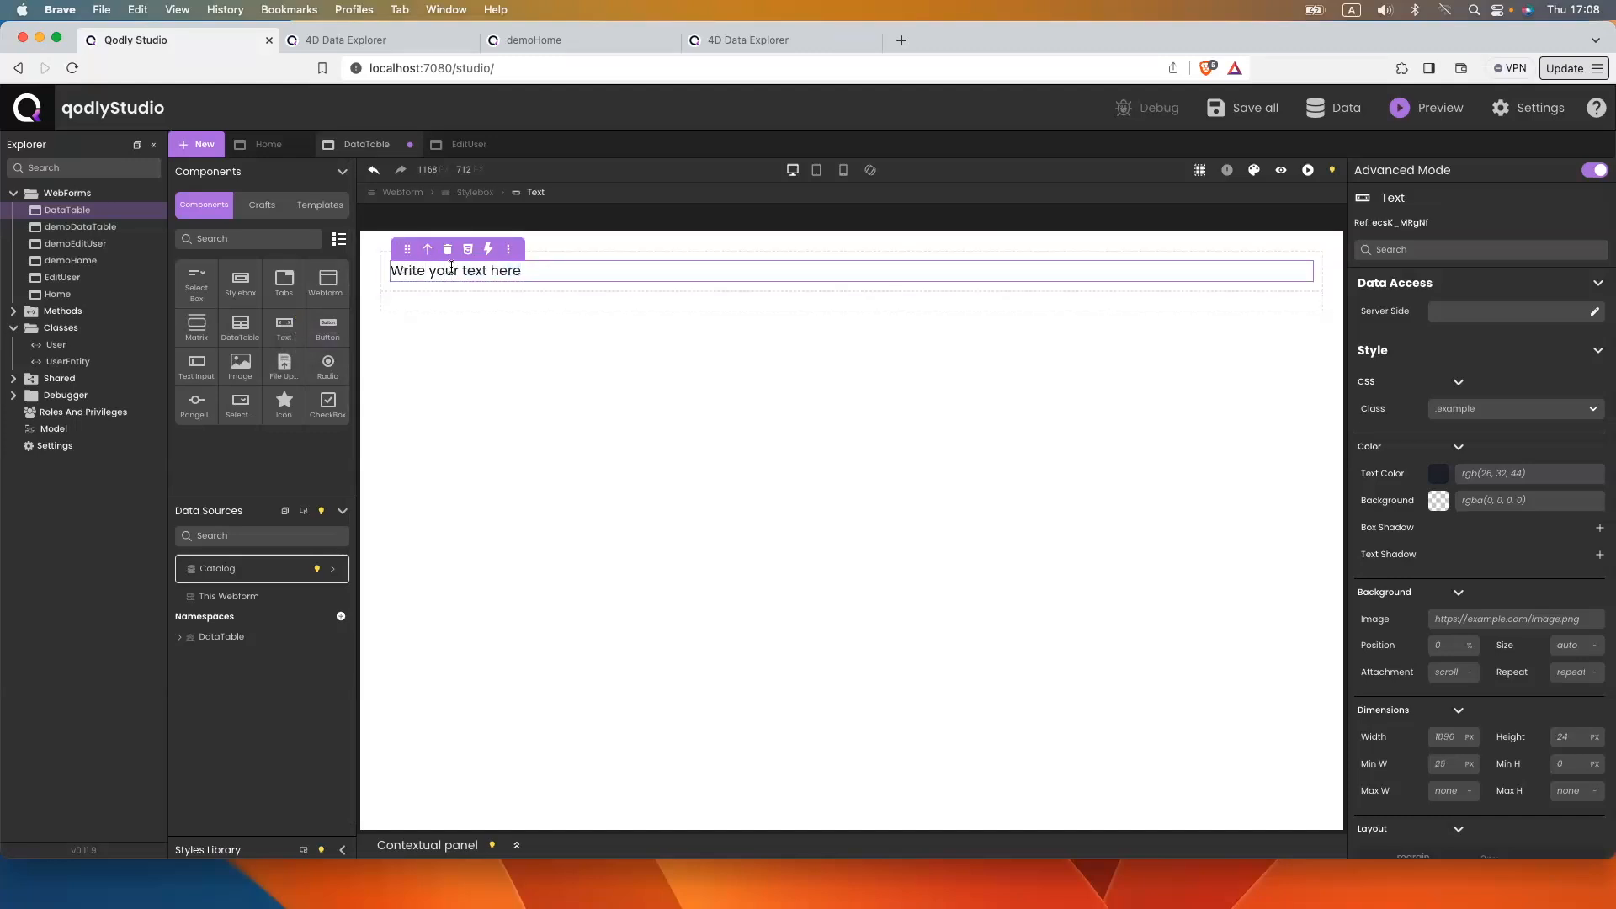
pyautogui.doubleClick(451, 268)
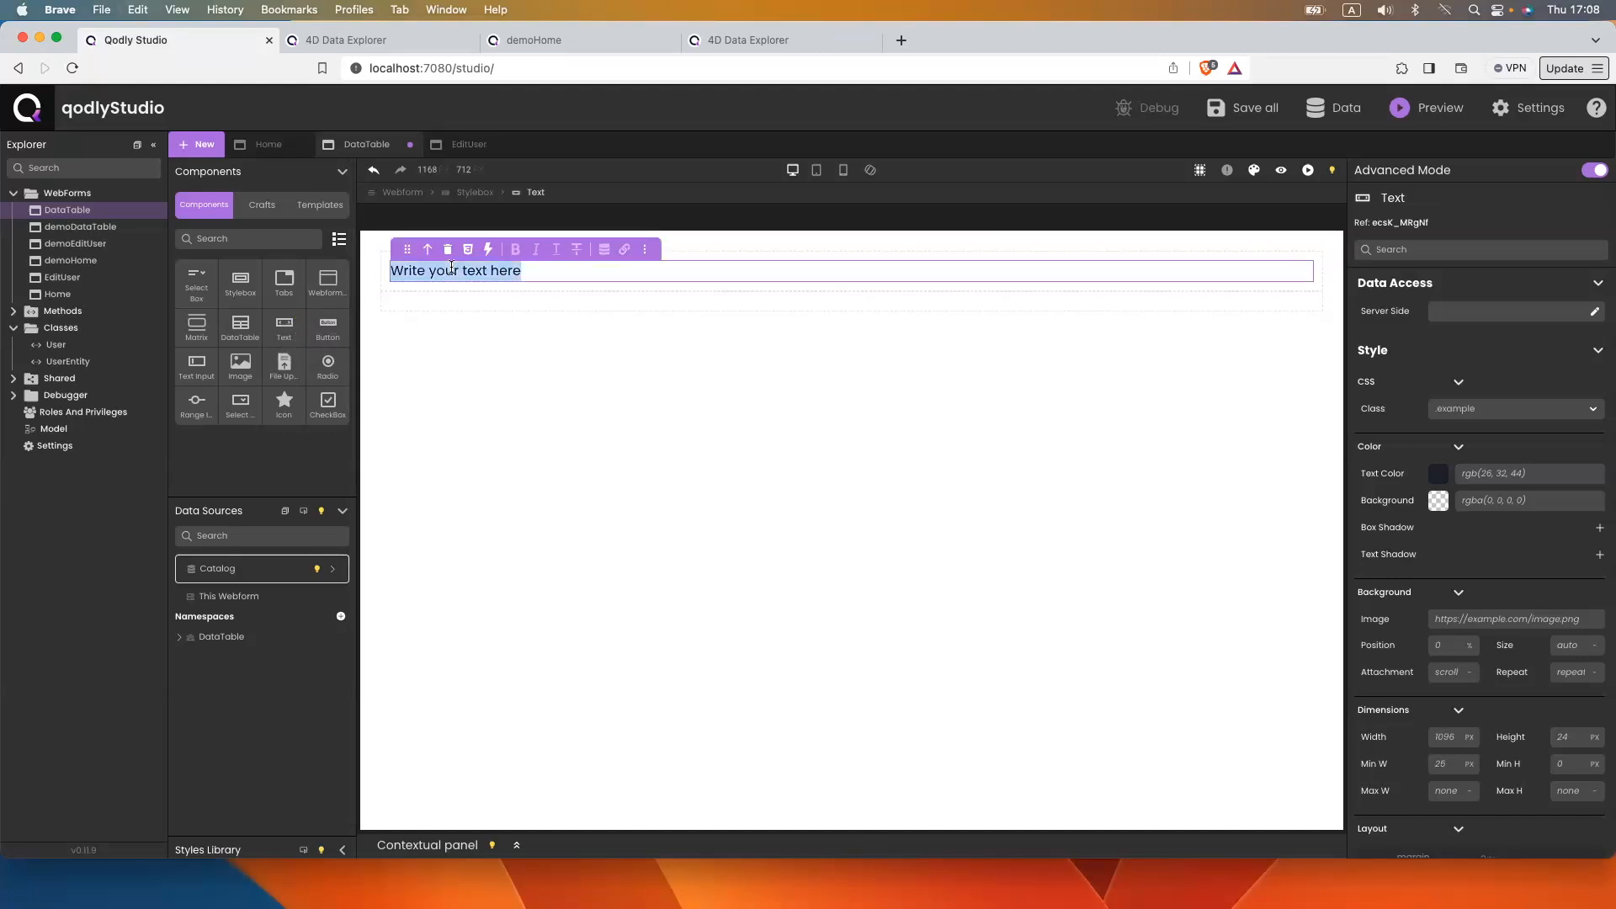
pyautogui.write('User(s) : XX')
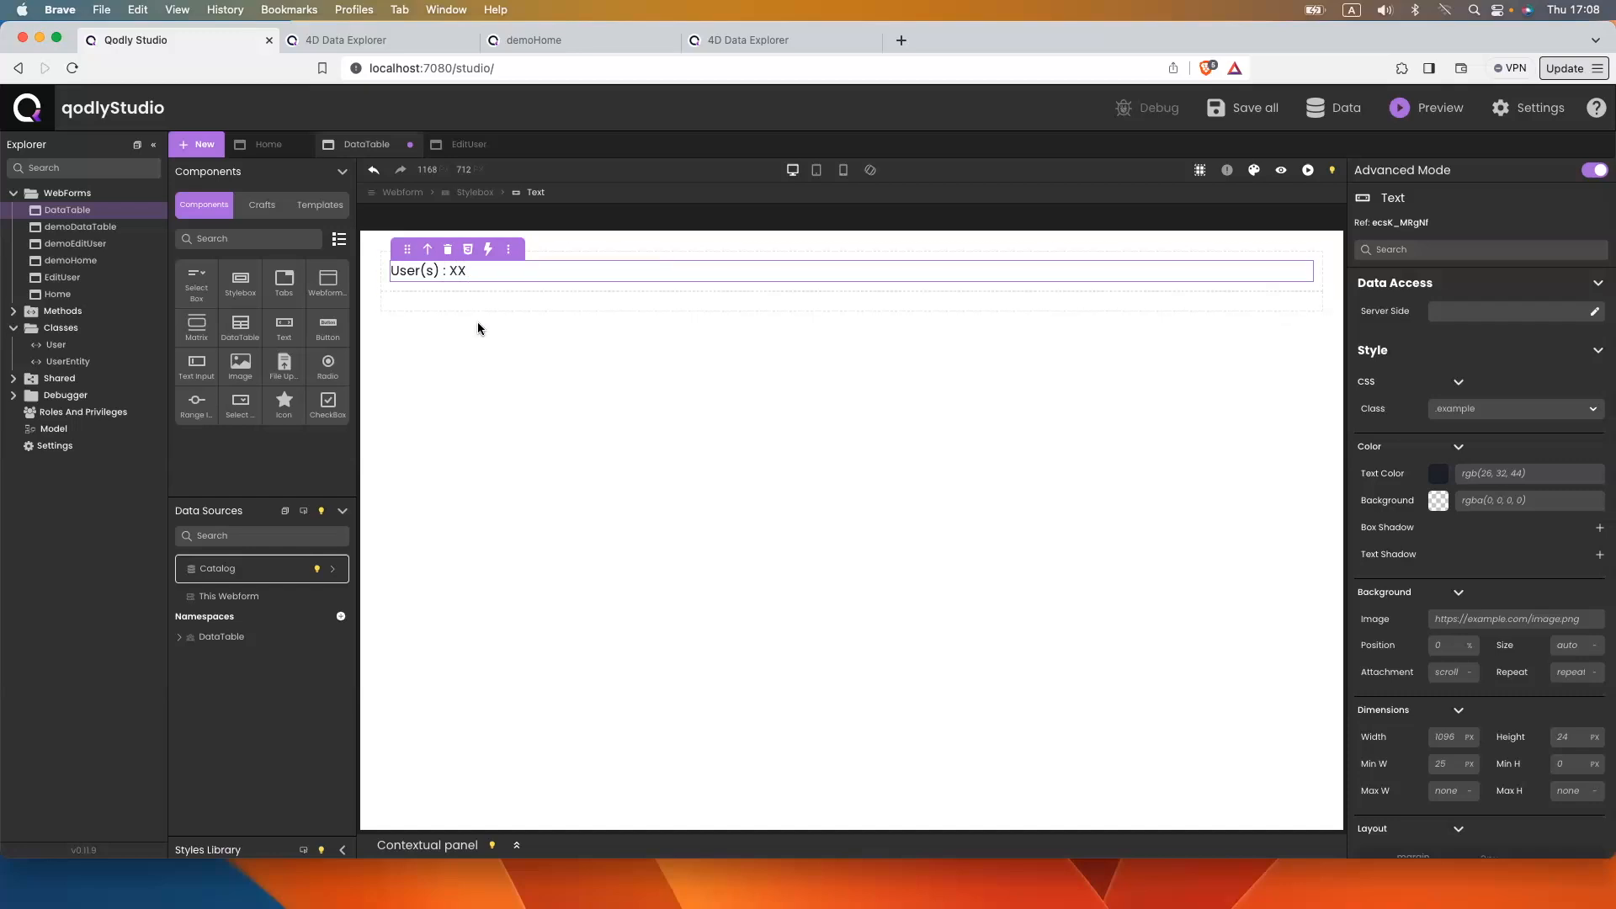
pyautogui.click(477, 322)
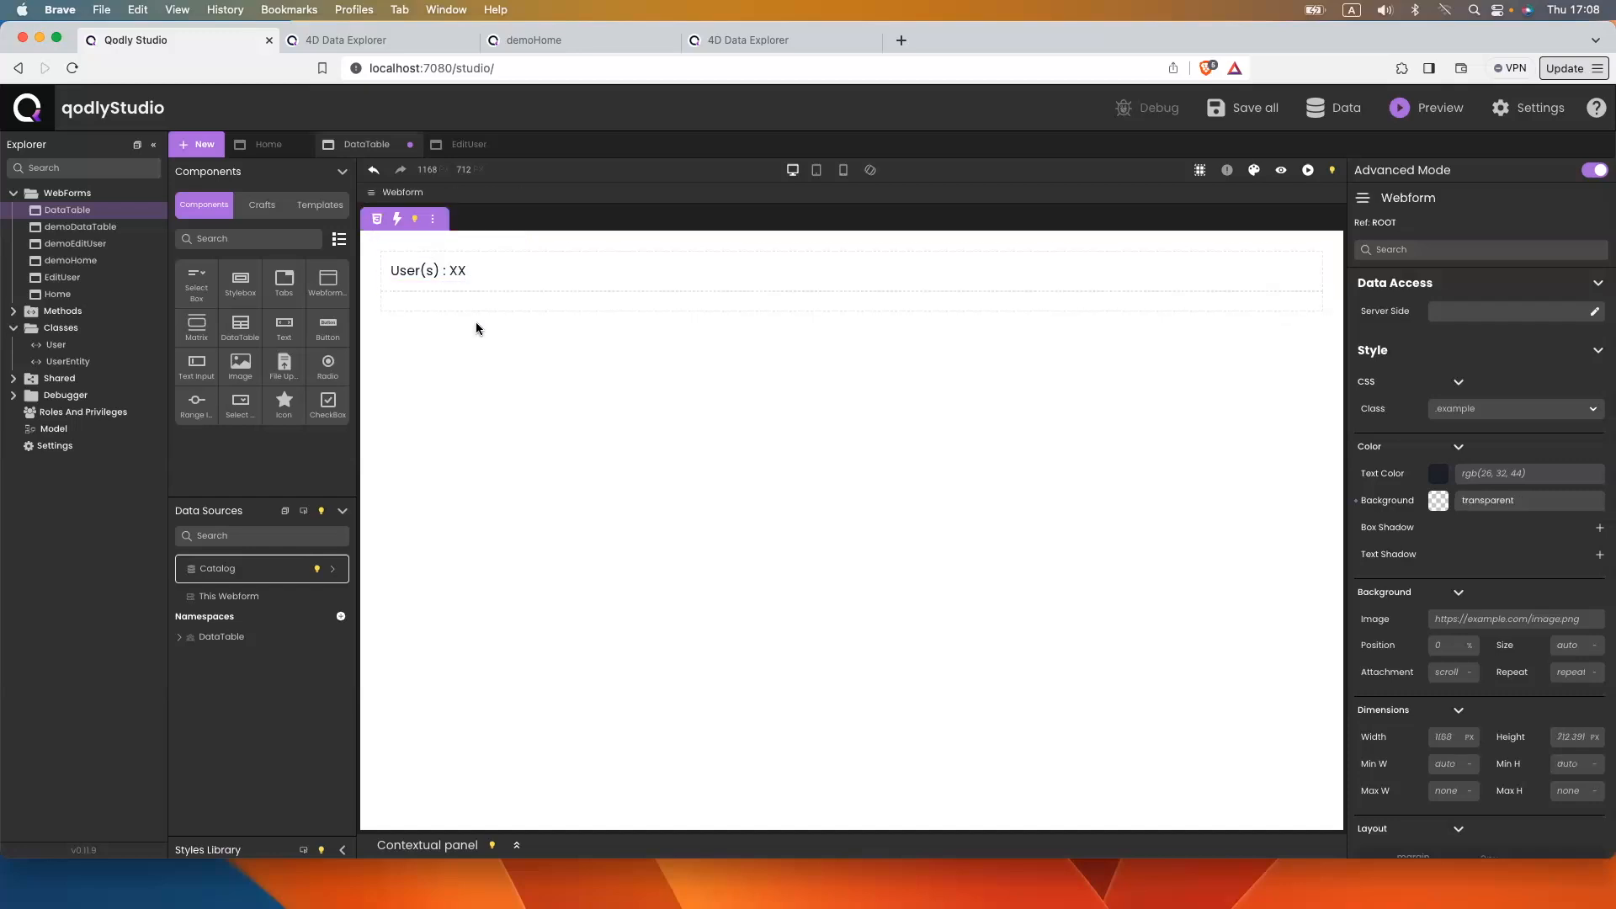
# Nest two stacked Styleboxes inside the DataTable webform's second Stylebox and select the upper one
pyautogui.click(416, 308)
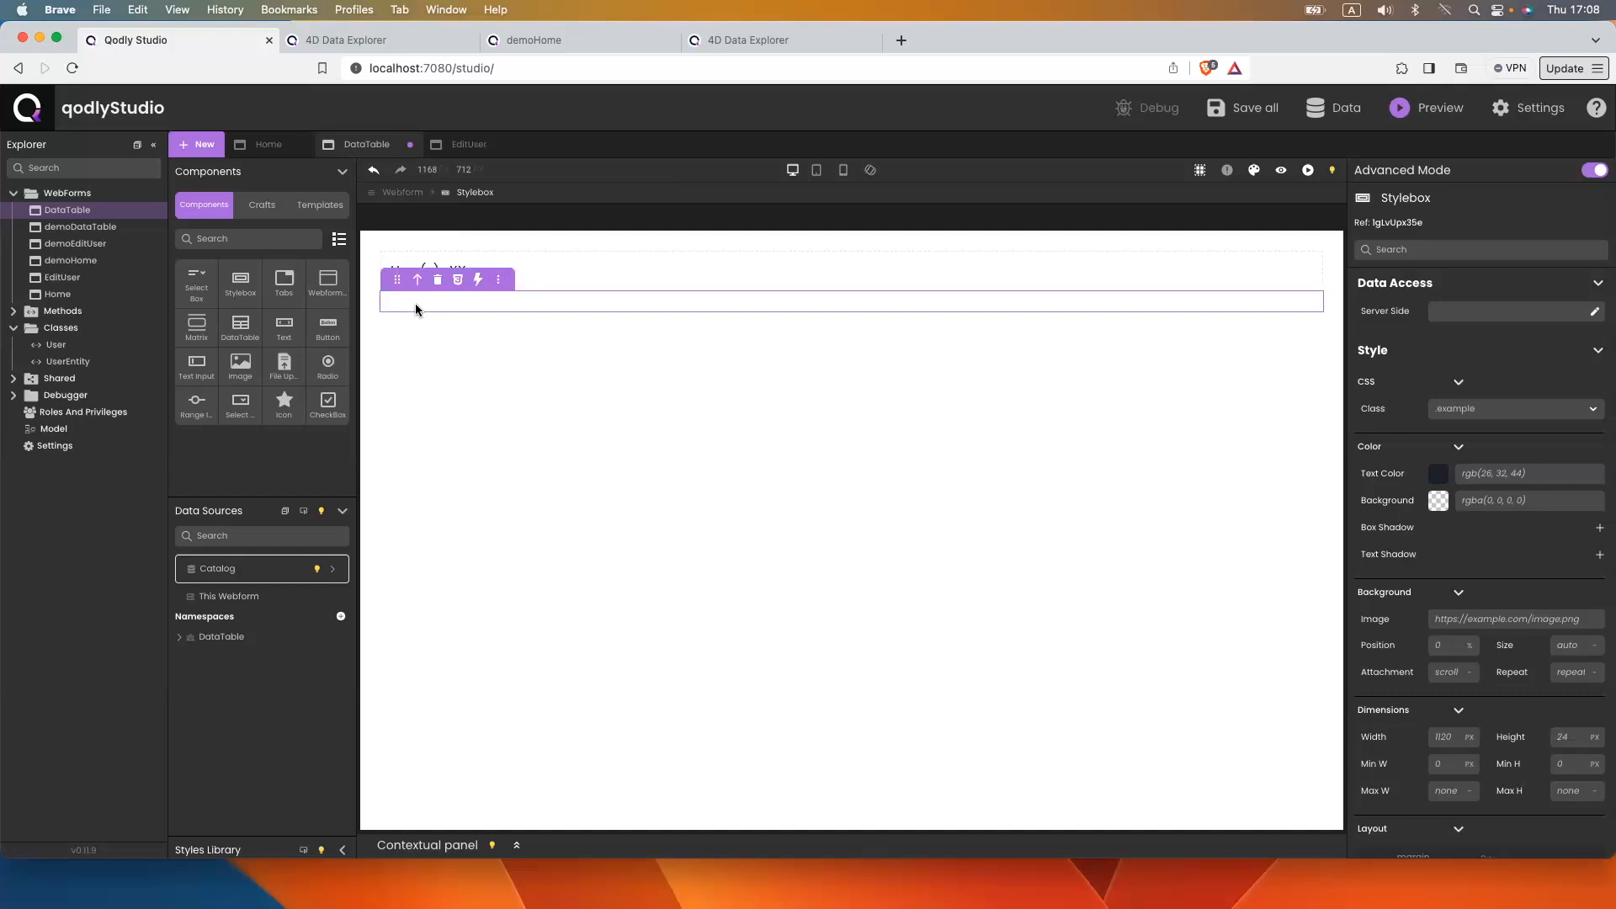
pyautogui.moveTo(240, 292); pyautogui.dragTo(426, 302)
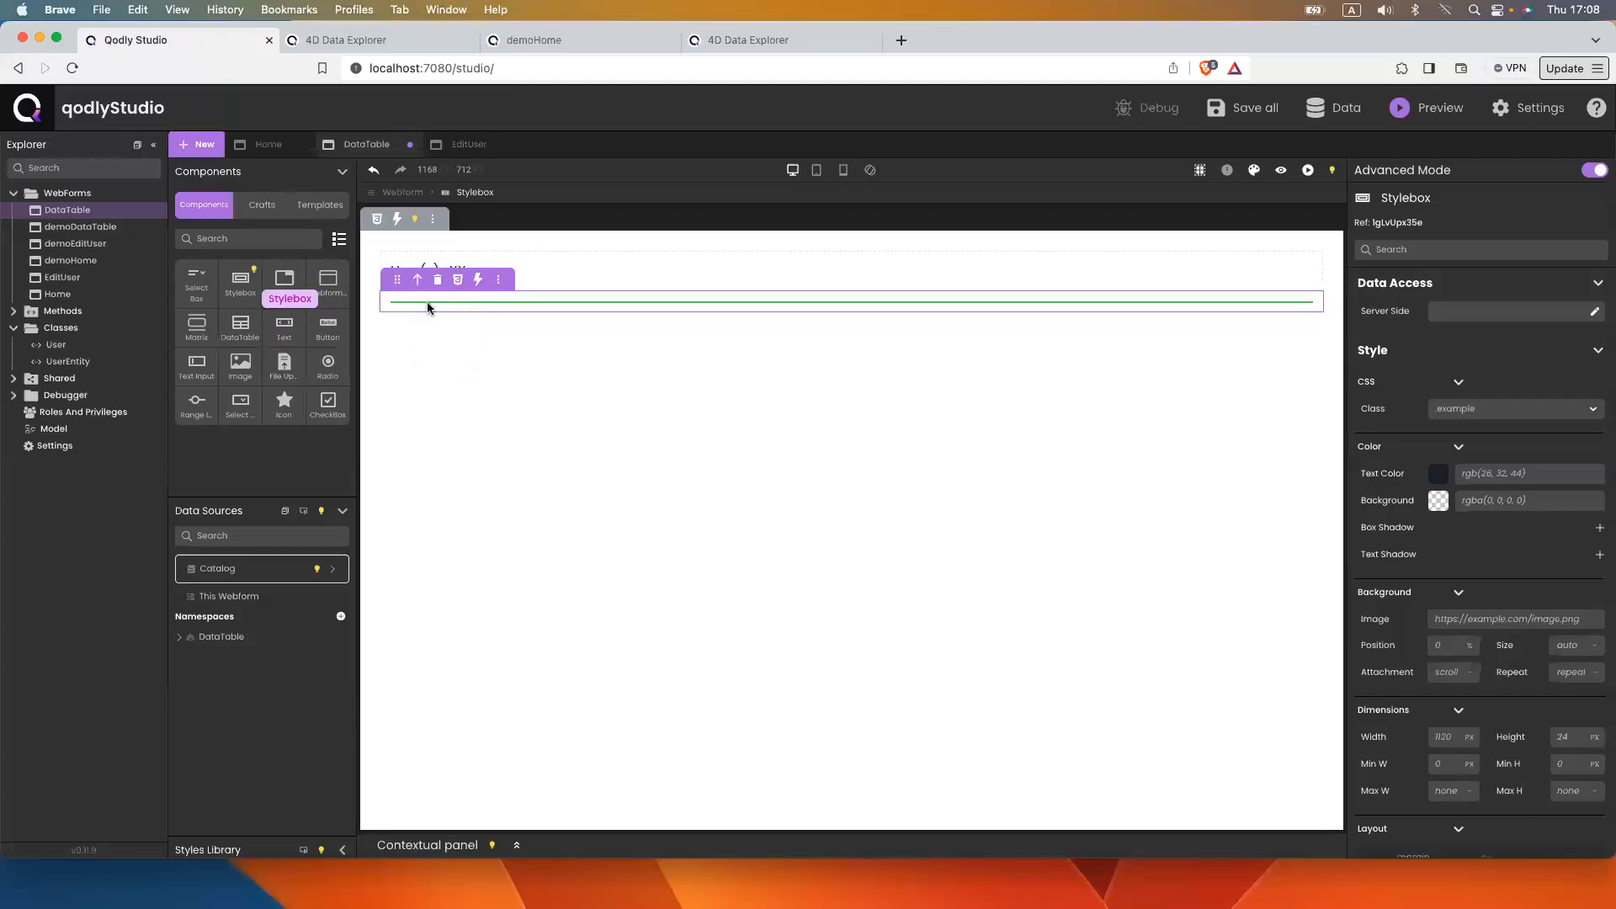
pyautogui.moveTo(232, 292); pyautogui.dragTo(404, 323)
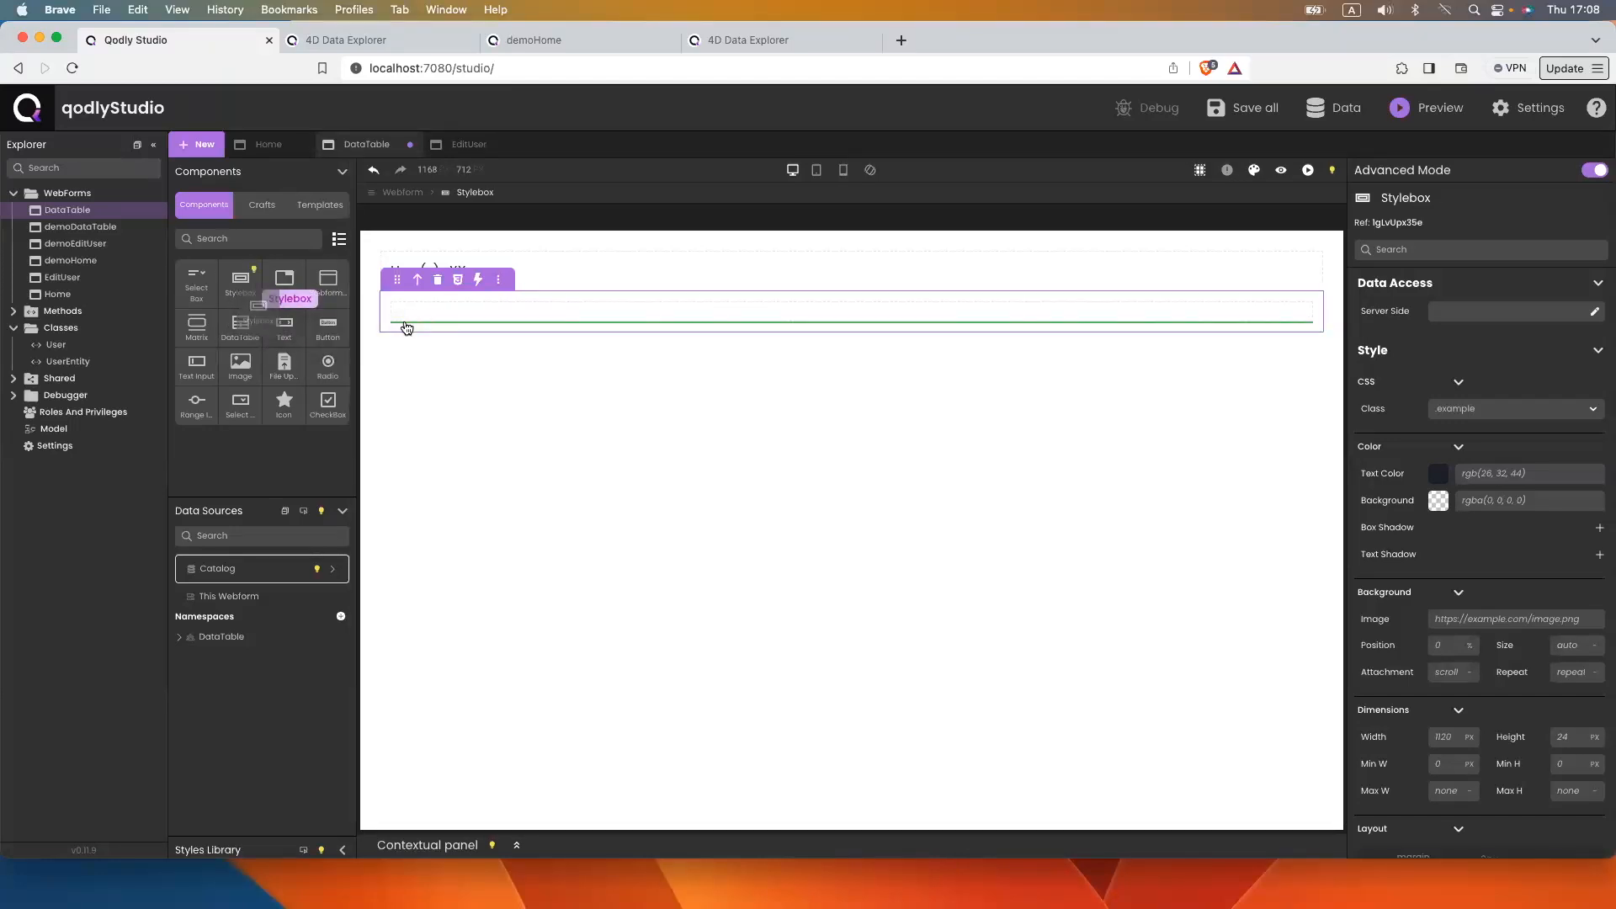
pyautogui.click(426, 315)
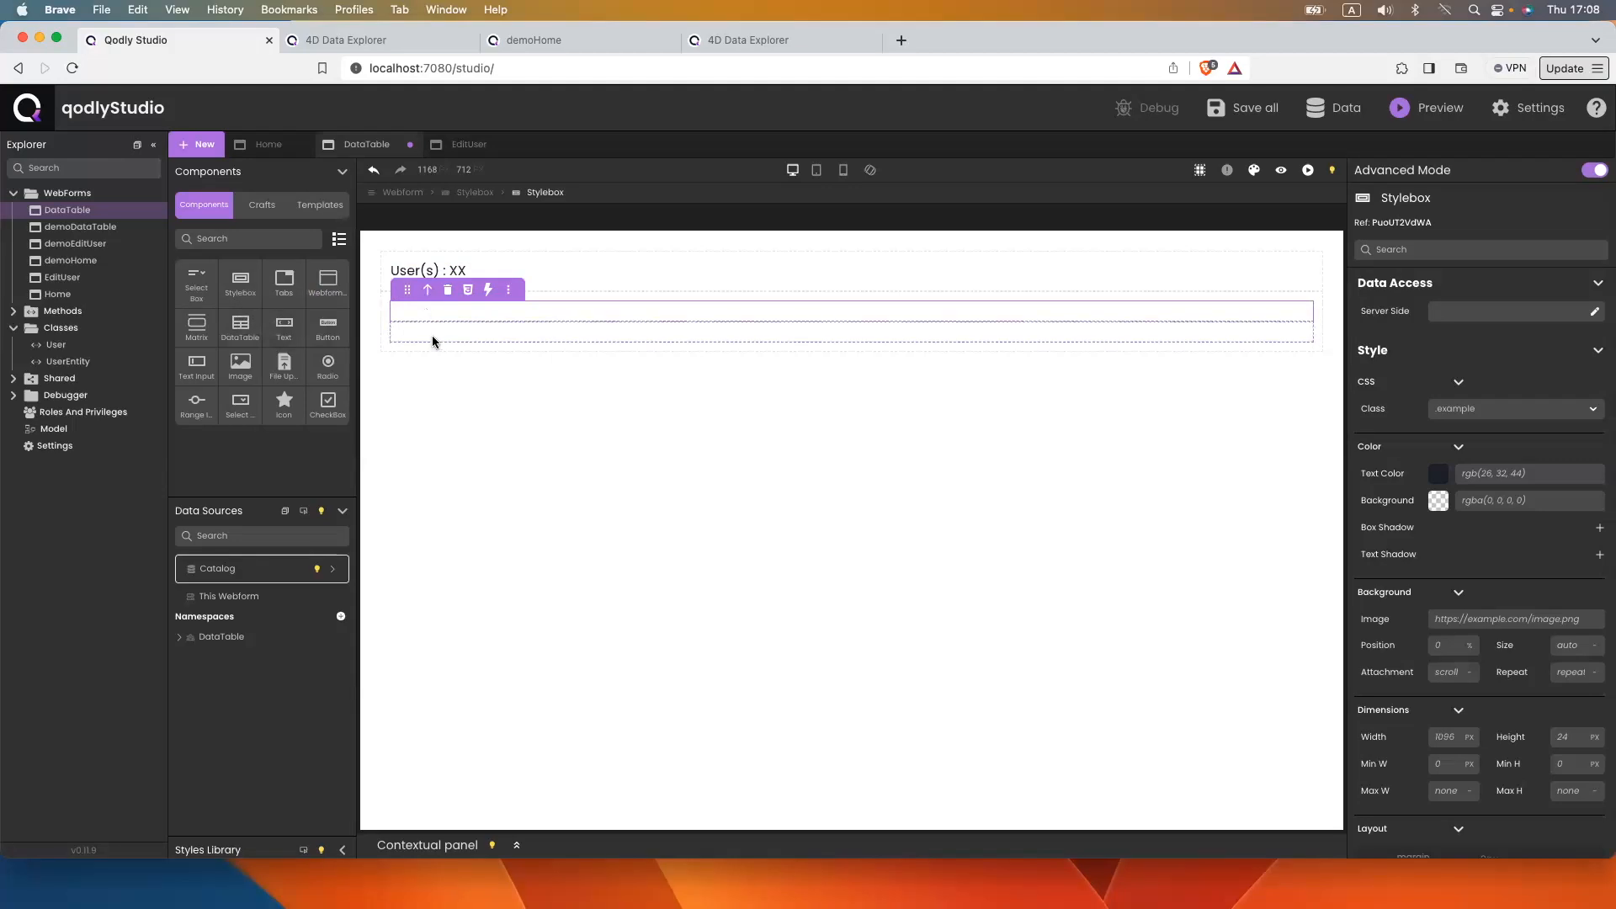
# Add a DataTable component to the lower nested Stylebox and two Styleboxes inside the upper one
pyautogui.moveTo(240, 324); pyautogui.dragTo(450, 332)
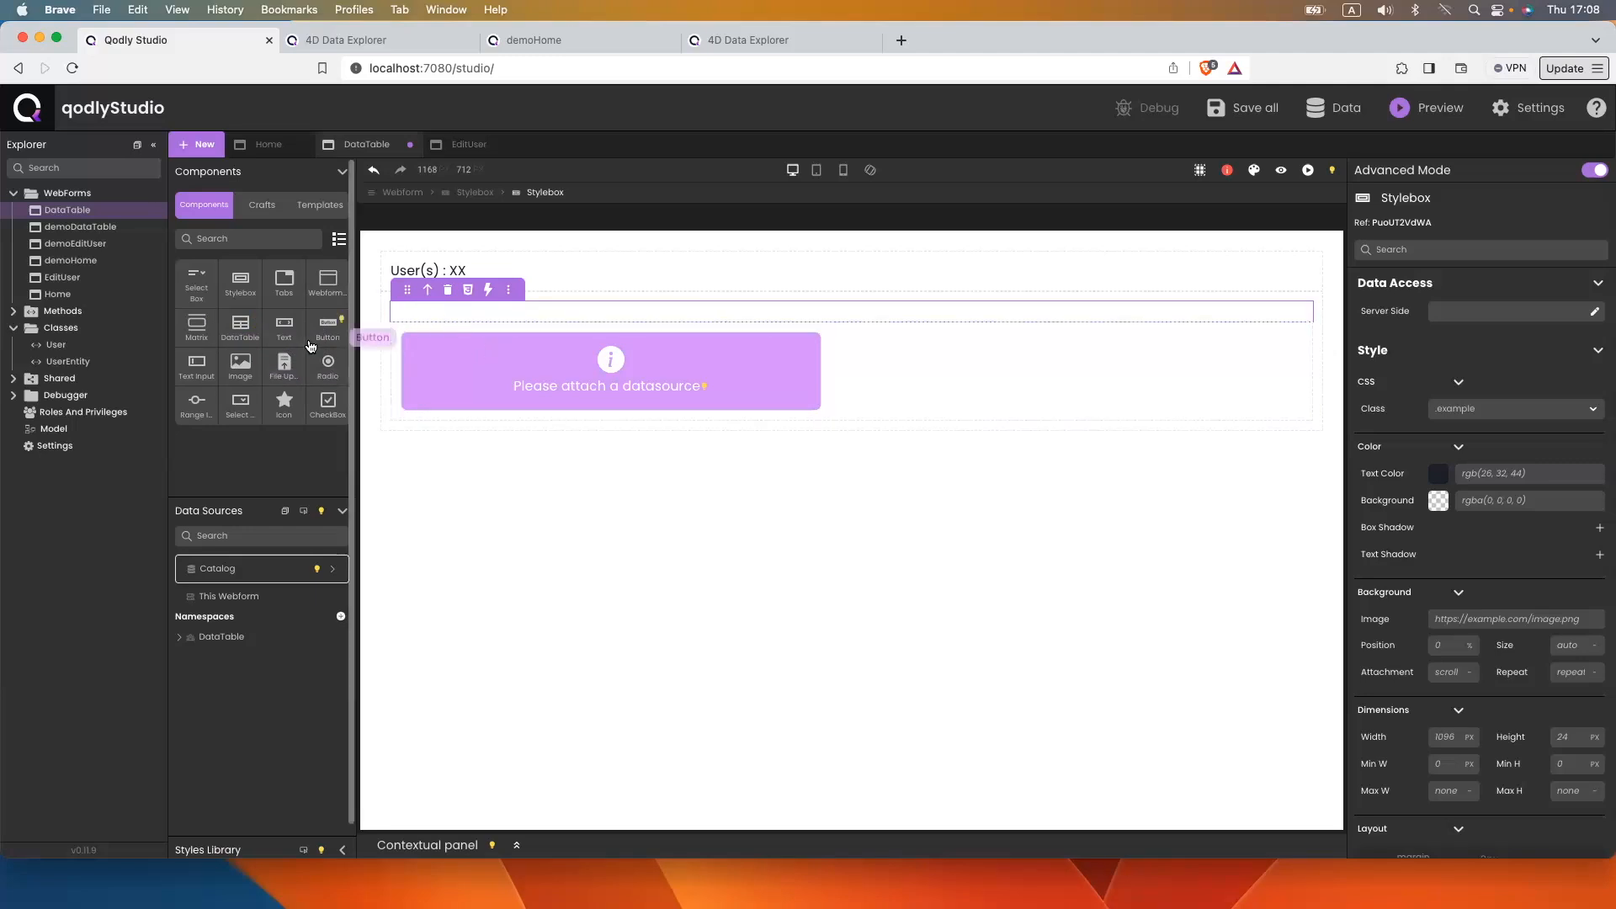
pyautogui.moveTo(240, 329); pyautogui.dragTo(442, 330)
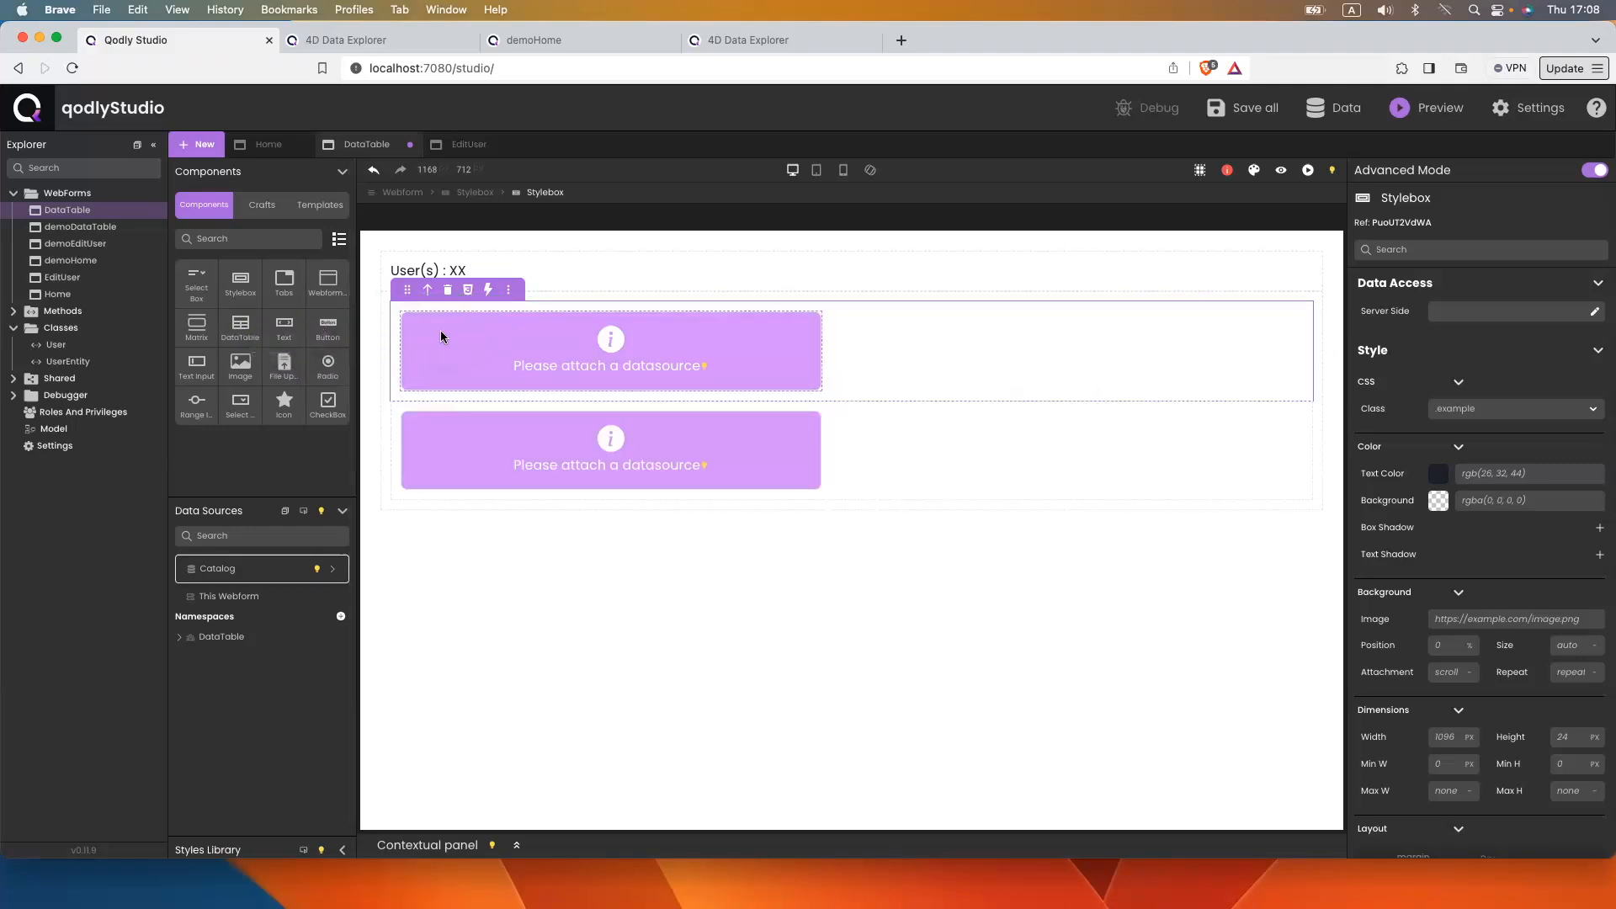
pyautogui.click(374, 174)
pyautogui.moveTo(239, 282); pyautogui.dragTo(436, 335)
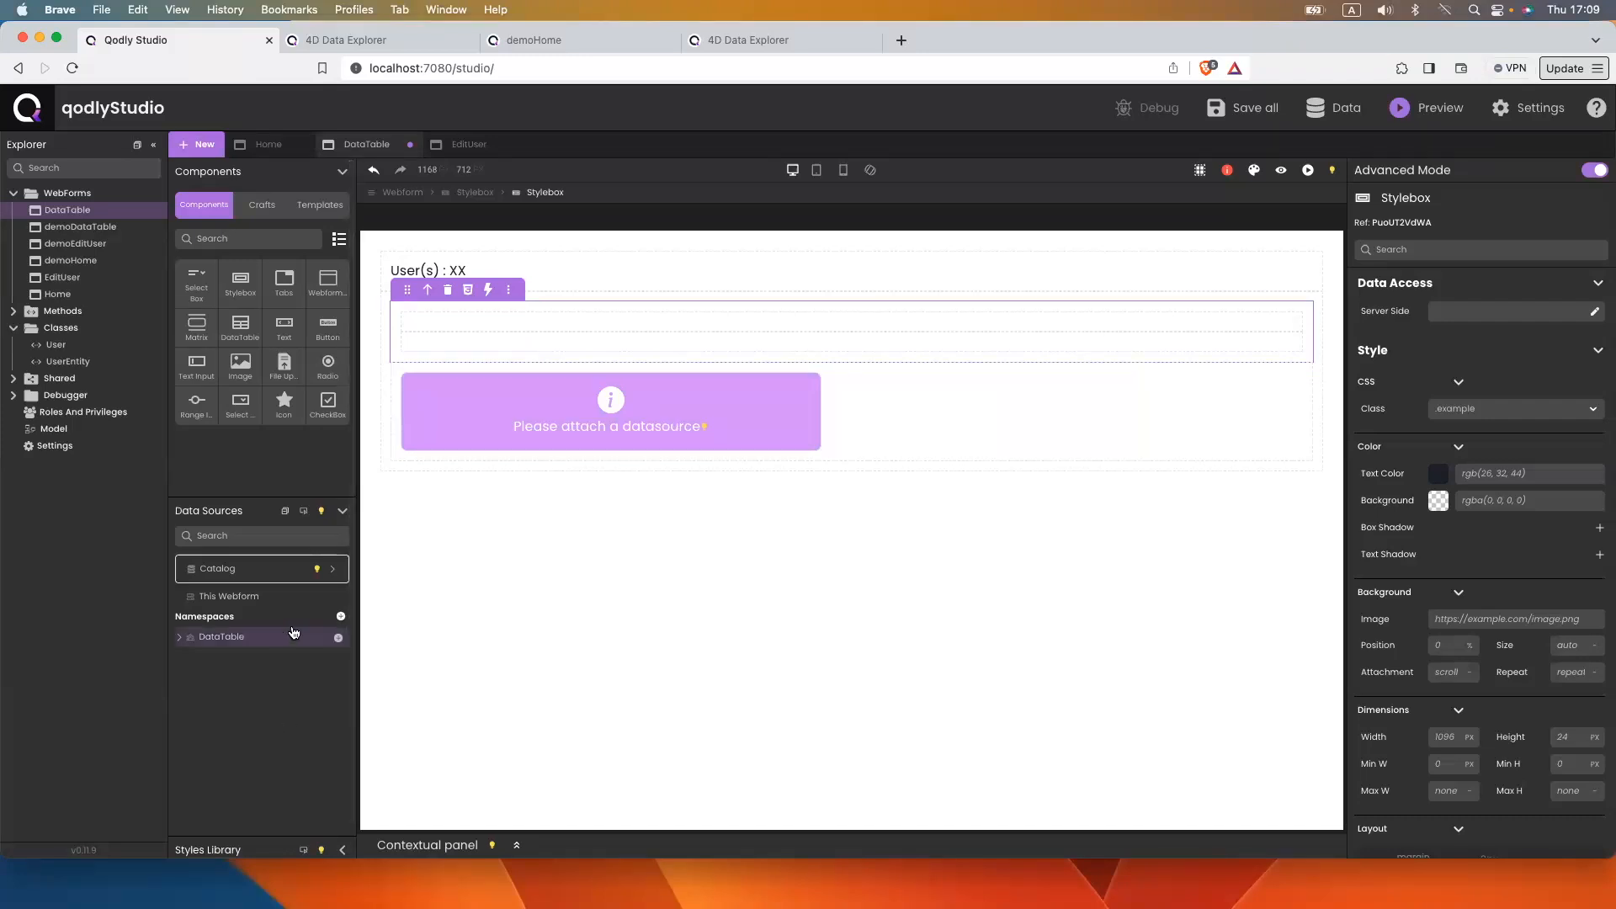
# Create a datasource namespace named Demo
pyautogui.click(341, 619)
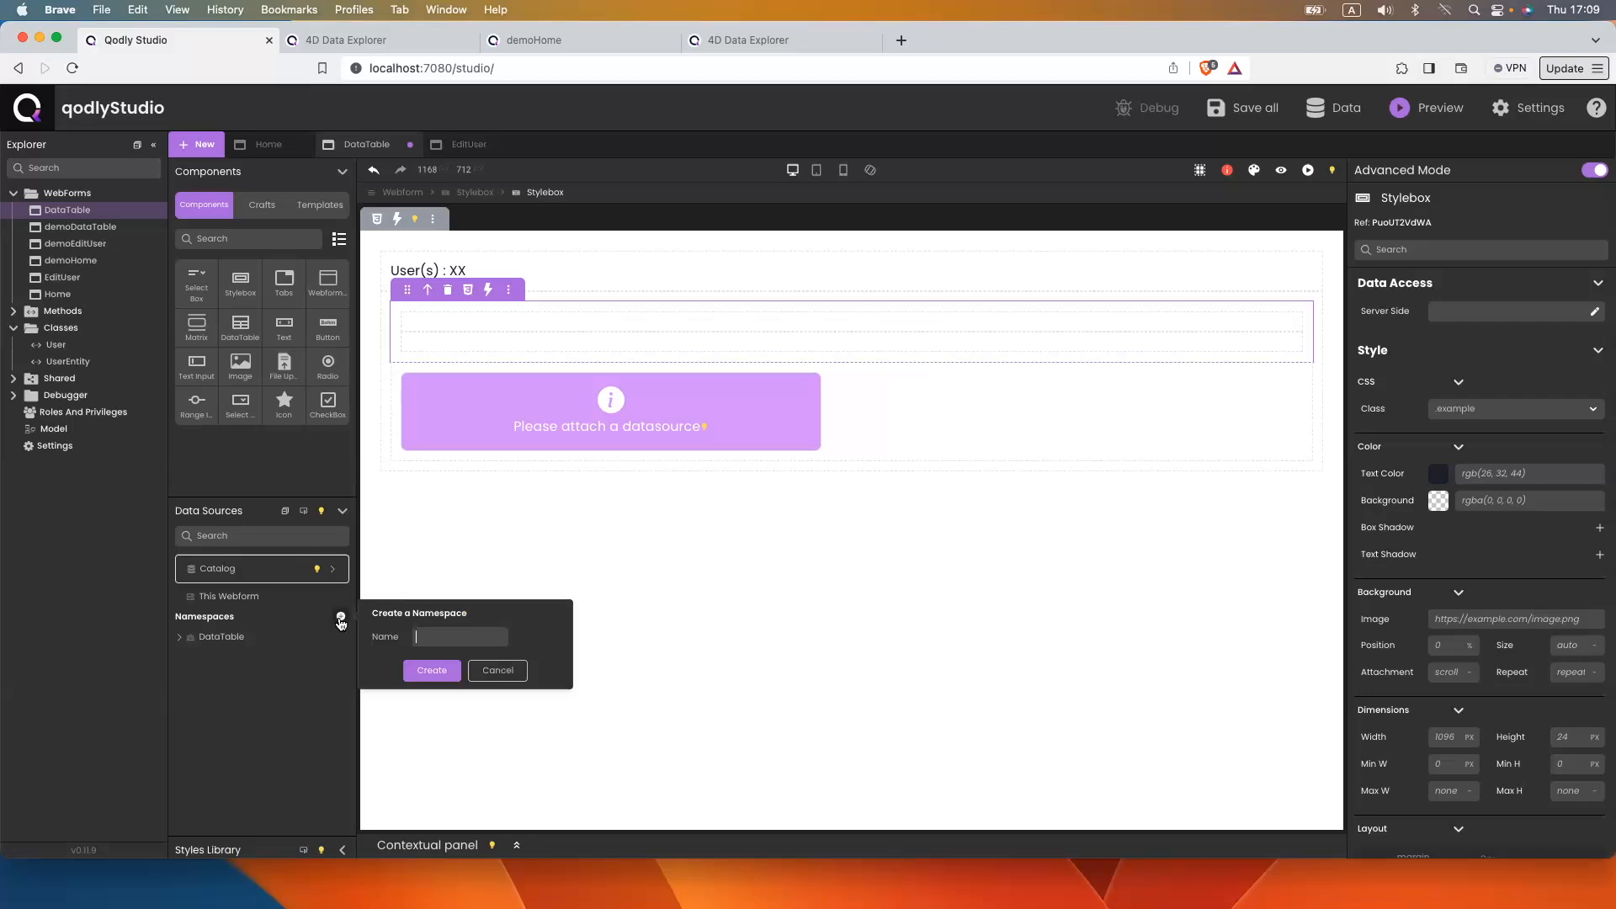
pyautogui.write('Demo')
pyautogui.click(425, 671)
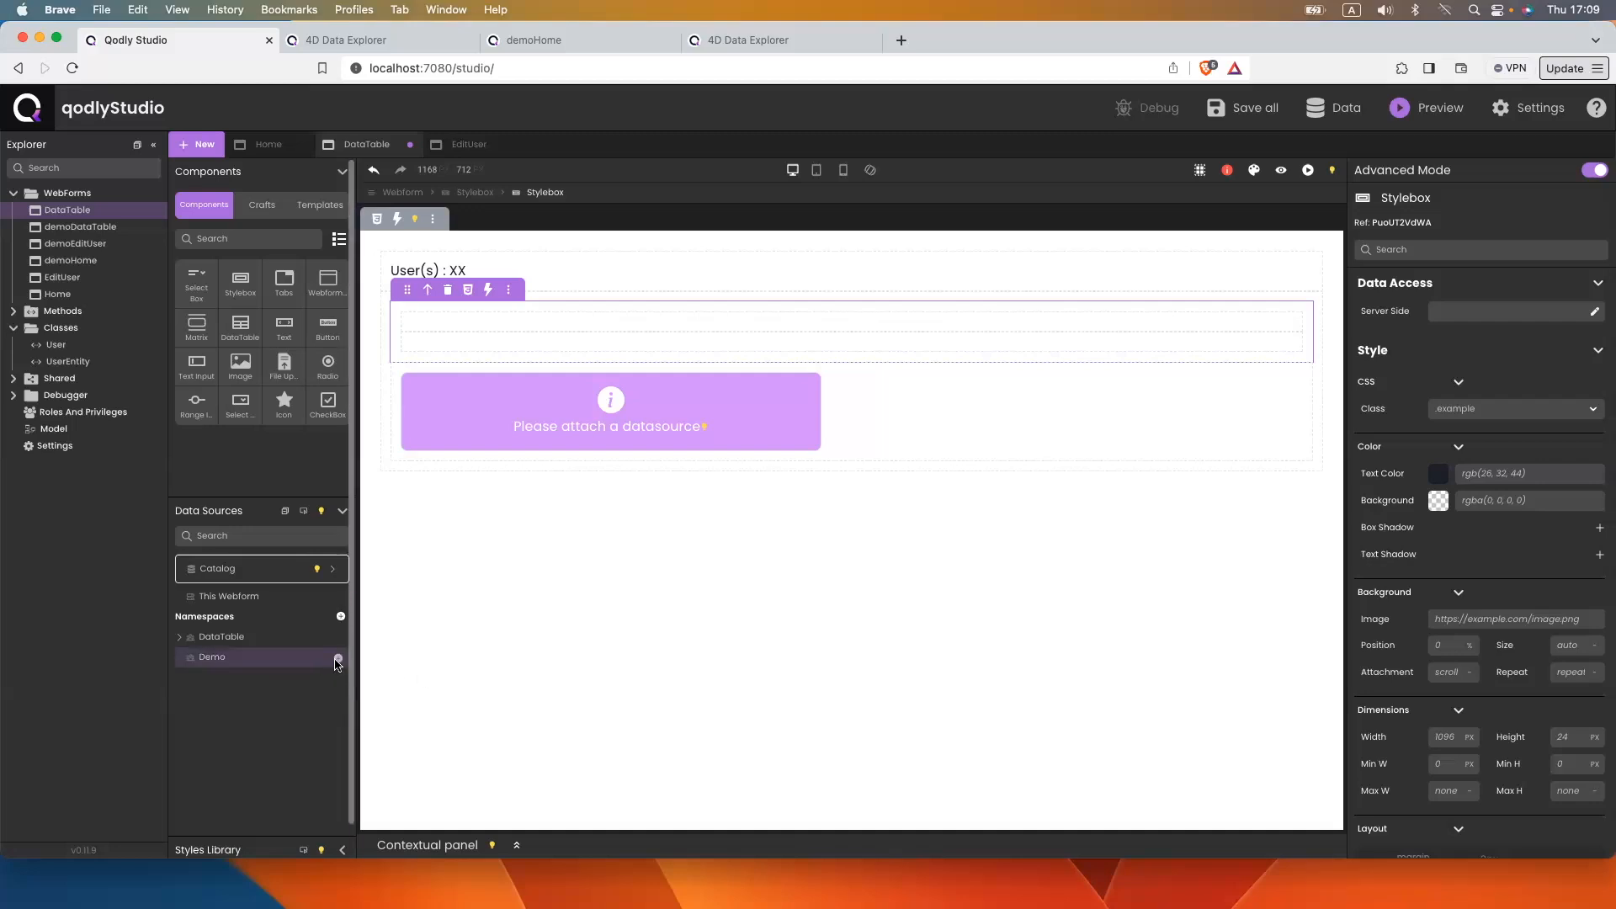
# Create an Entity Selection datasource named users in the Demo namespace, based on the User dataclass
pyautogui.click(338, 658)
pyautogui.write('users')
pyautogui.click(447, 640)
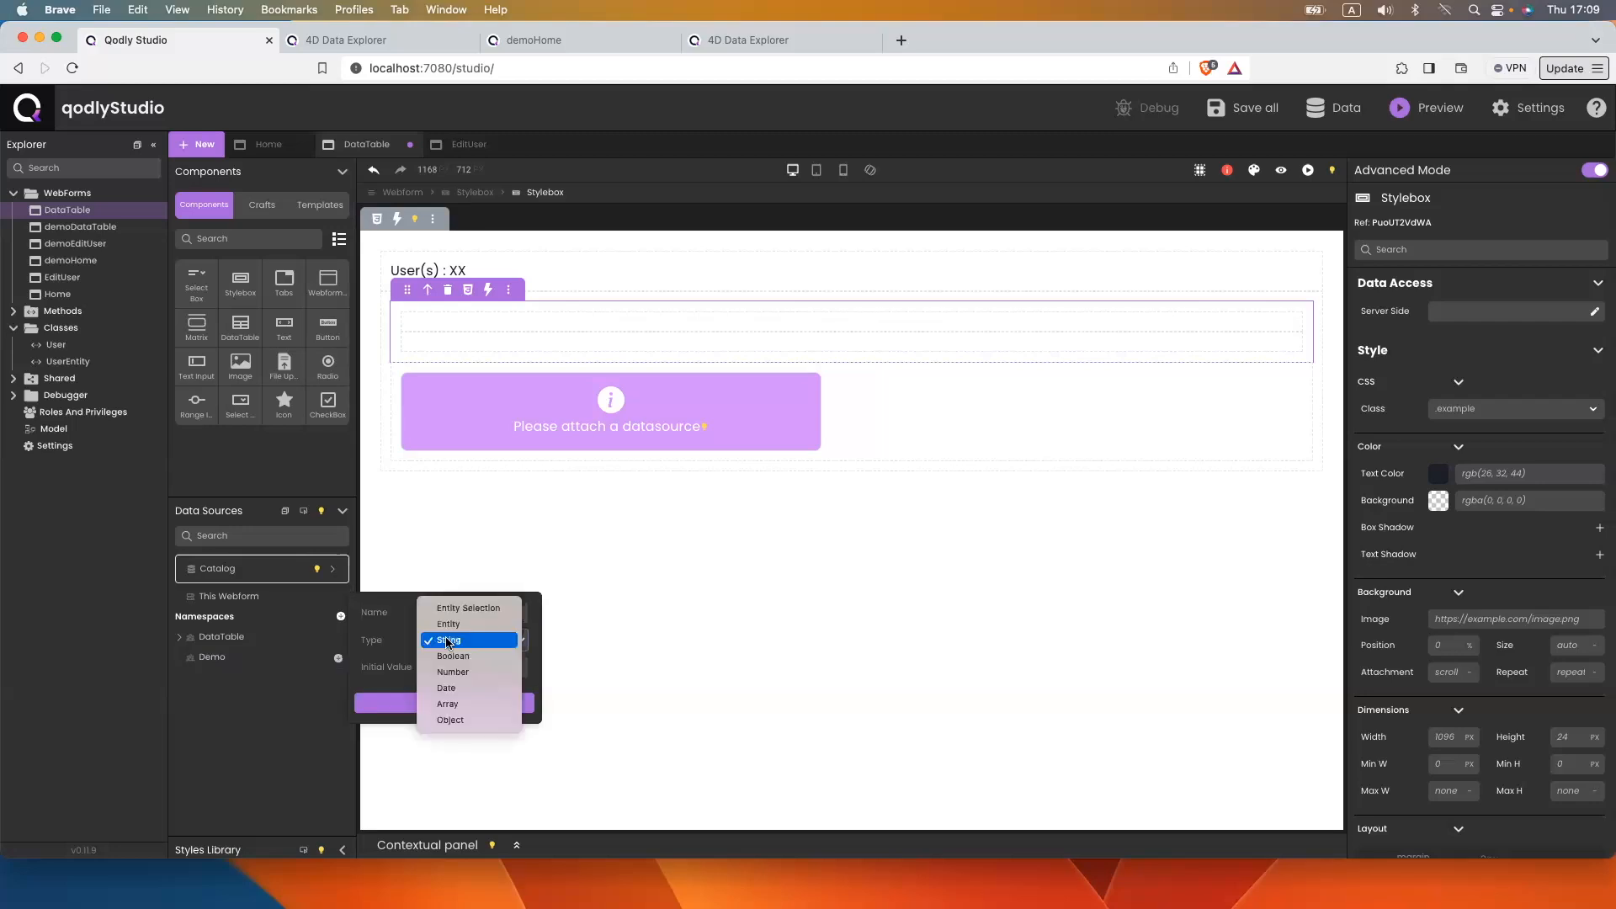
pyautogui.click(459, 608)
pyautogui.click(453, 642)
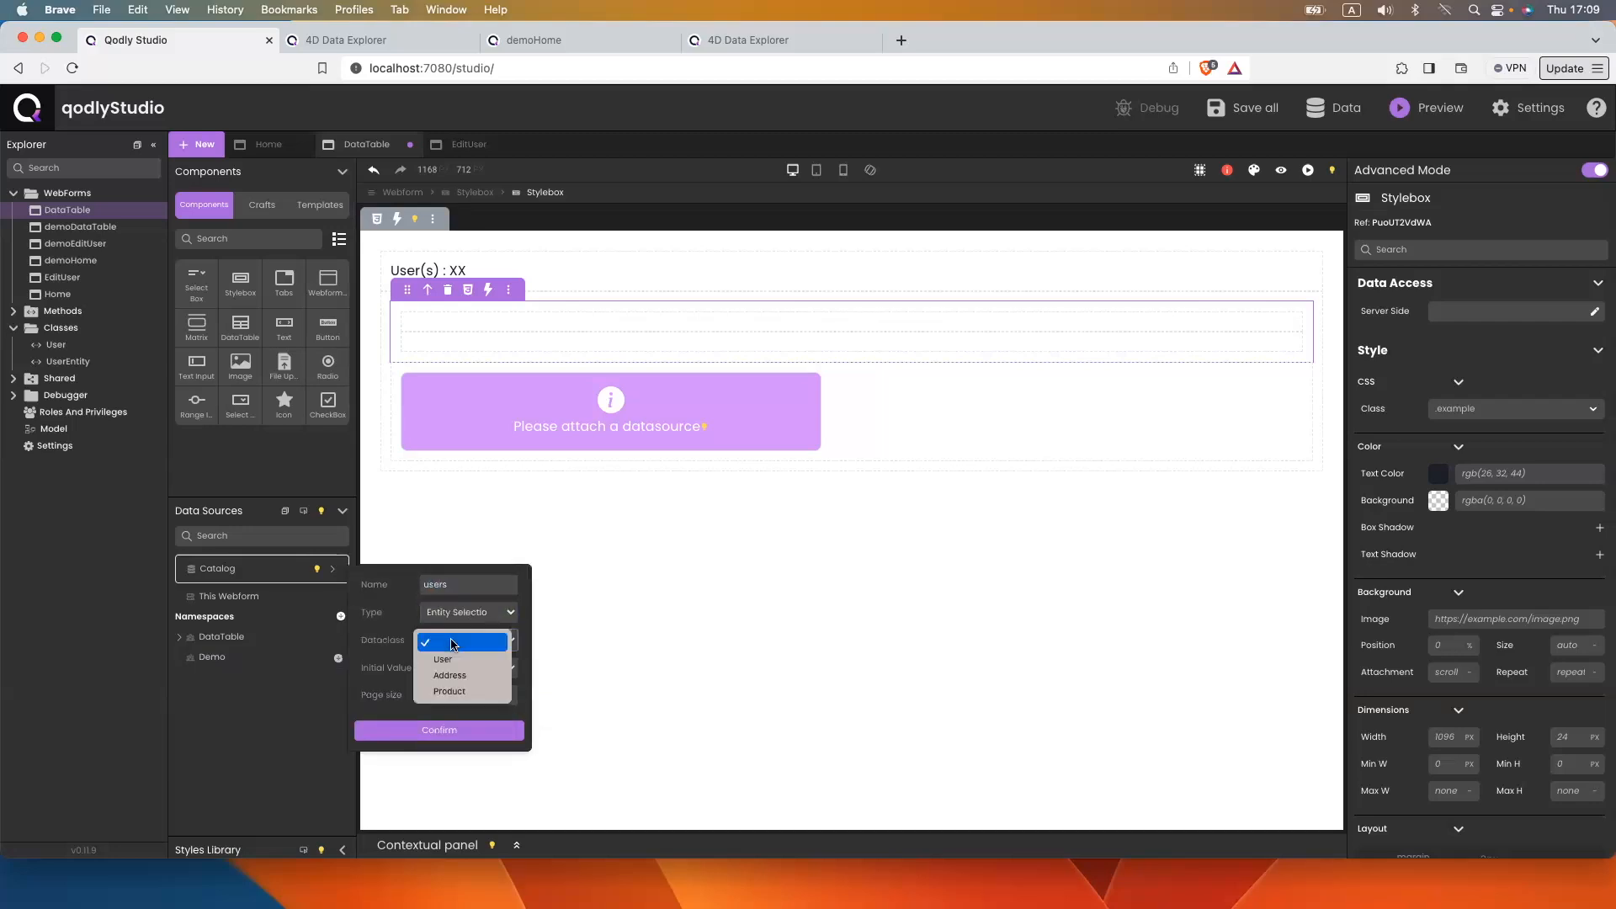
pyautogui.click(449, 660)
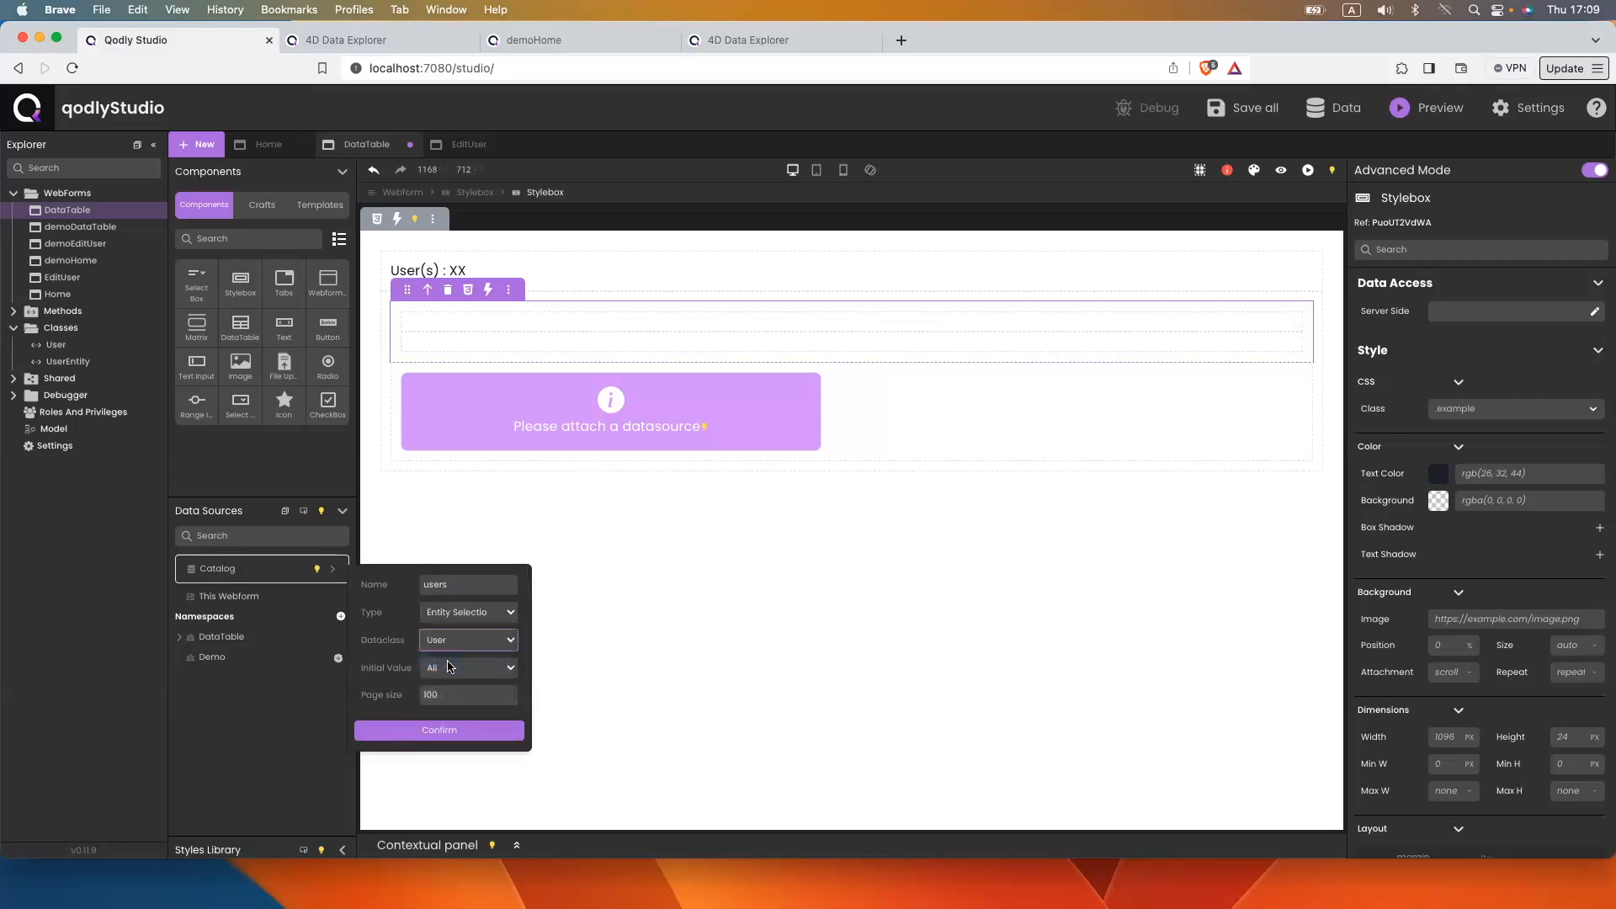
pyautogui.click(450, 730)
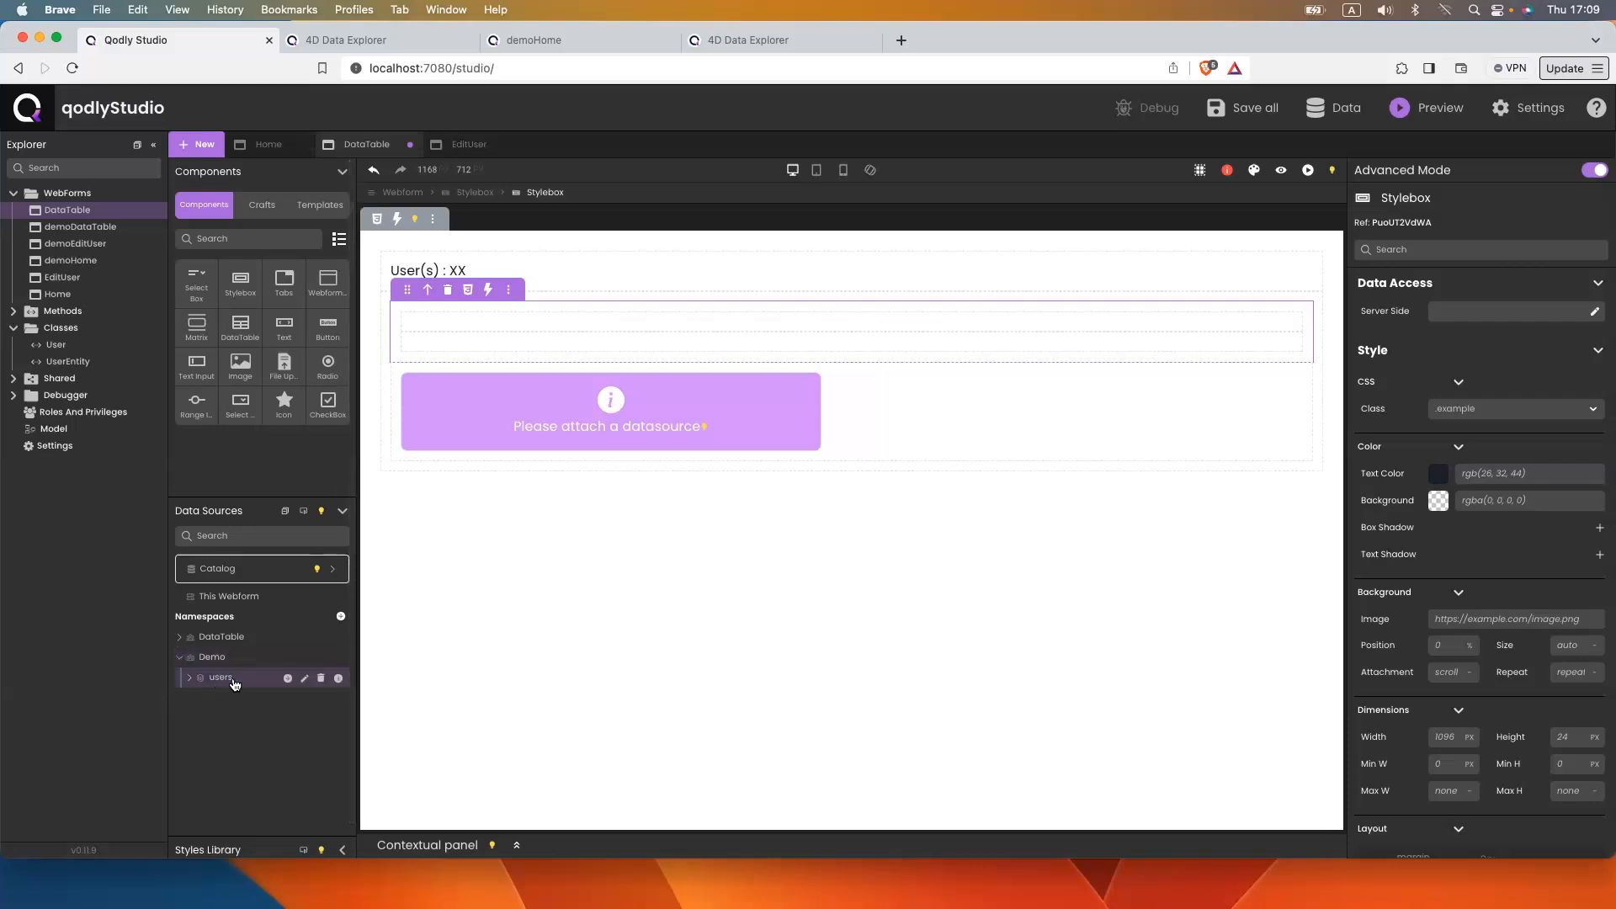
# Create a selected-entity datasource named user from the Demo namespace's users selection, with First as the initial value
pyautogui.click(287, 680)
pyautogui.write('user')
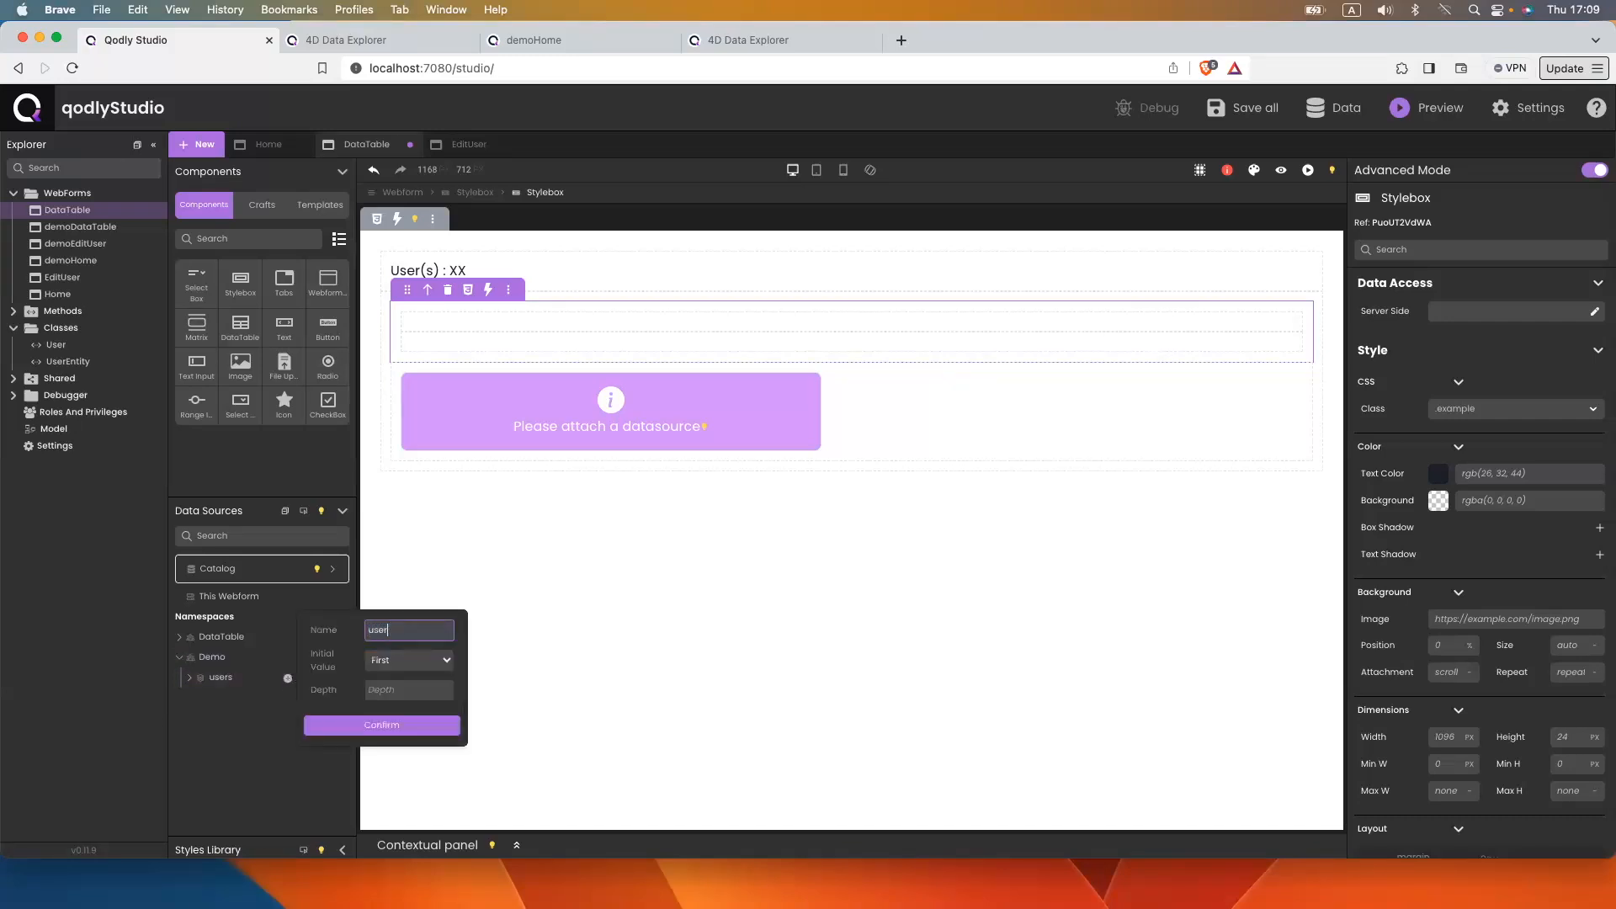
pyautogui.click(361, 732)
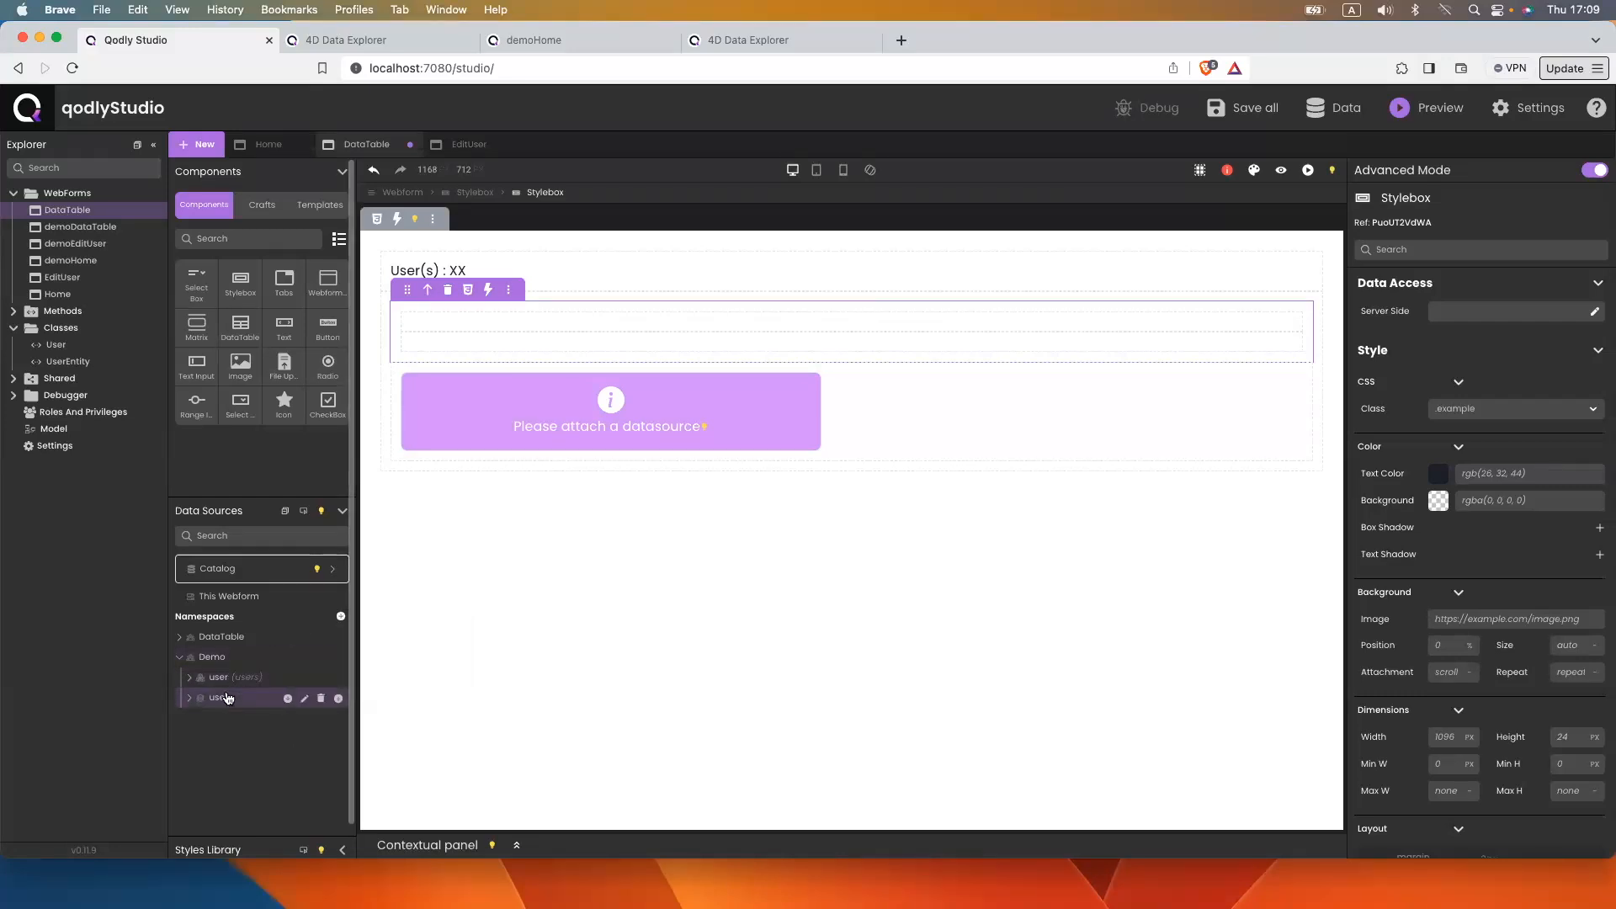
# Attach the Demo namespace's users selection to the DataTable component and add its firstName and lastName attributes as columns
pyautogui.moveTo(222, 701); pyautogui.dragTo(514, 412)
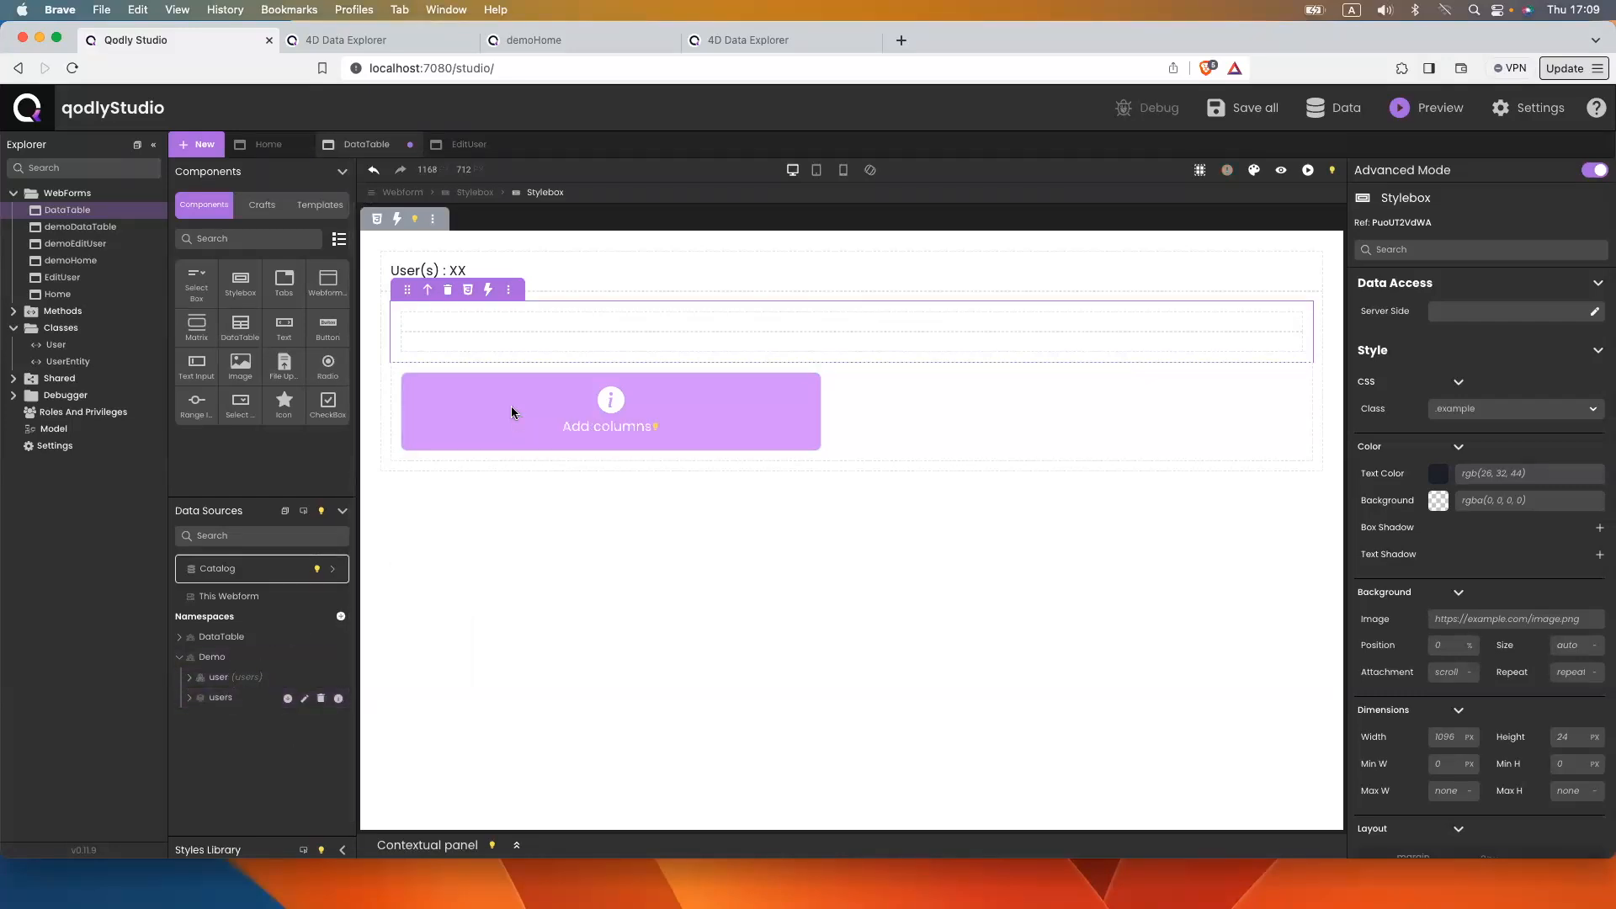
pyautogui.click(190, 698)
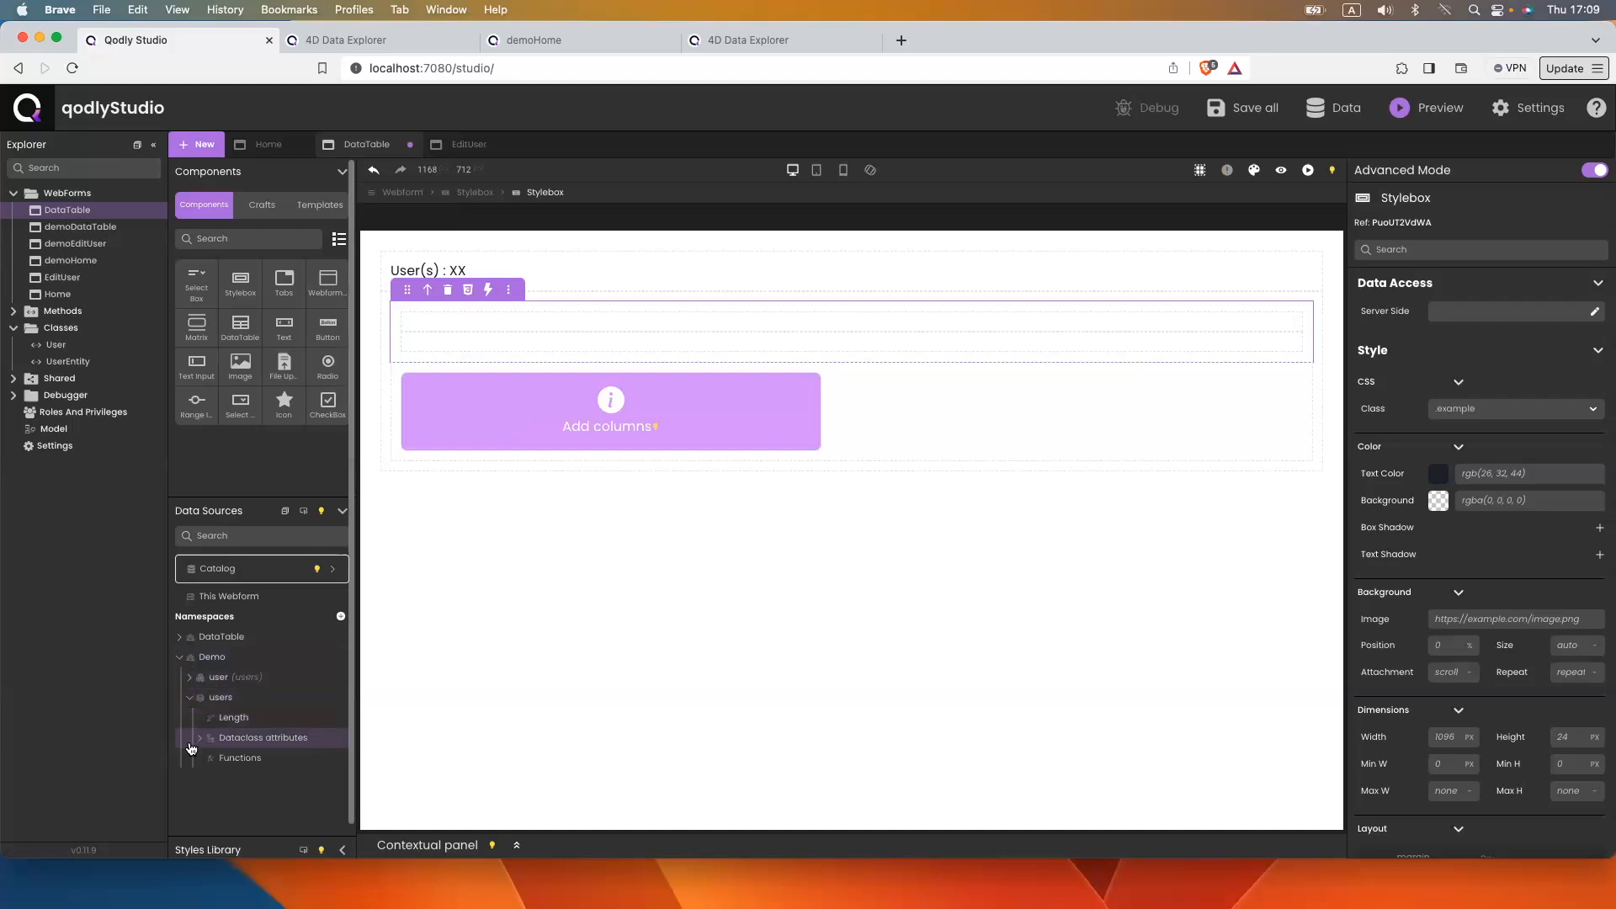
pyautogui.click(200, 738)
pyautogui.scroll(-2, 249, 742)
pyautogui.moveTo(250, 697); pyautogui.dragTo(458, 431)
pyautogui.moveTo(253, 716); pyautogui.dragTo(519, 462)
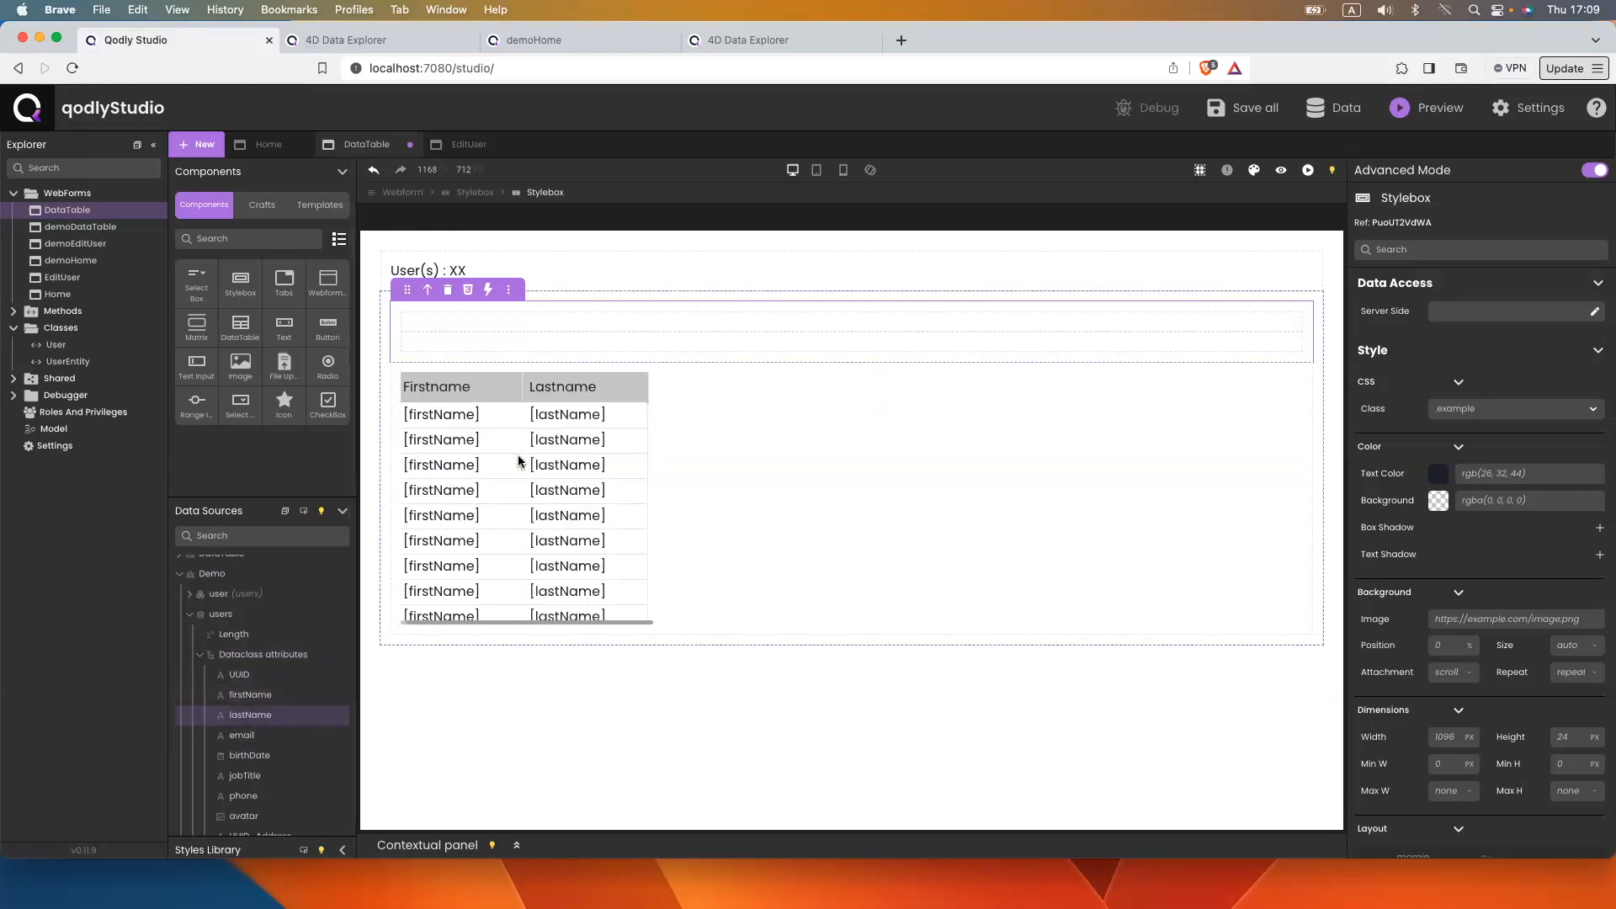
# Add three empty columns to the DataTable component after Firstname and Lastname
pyautogui.click(515, 418)
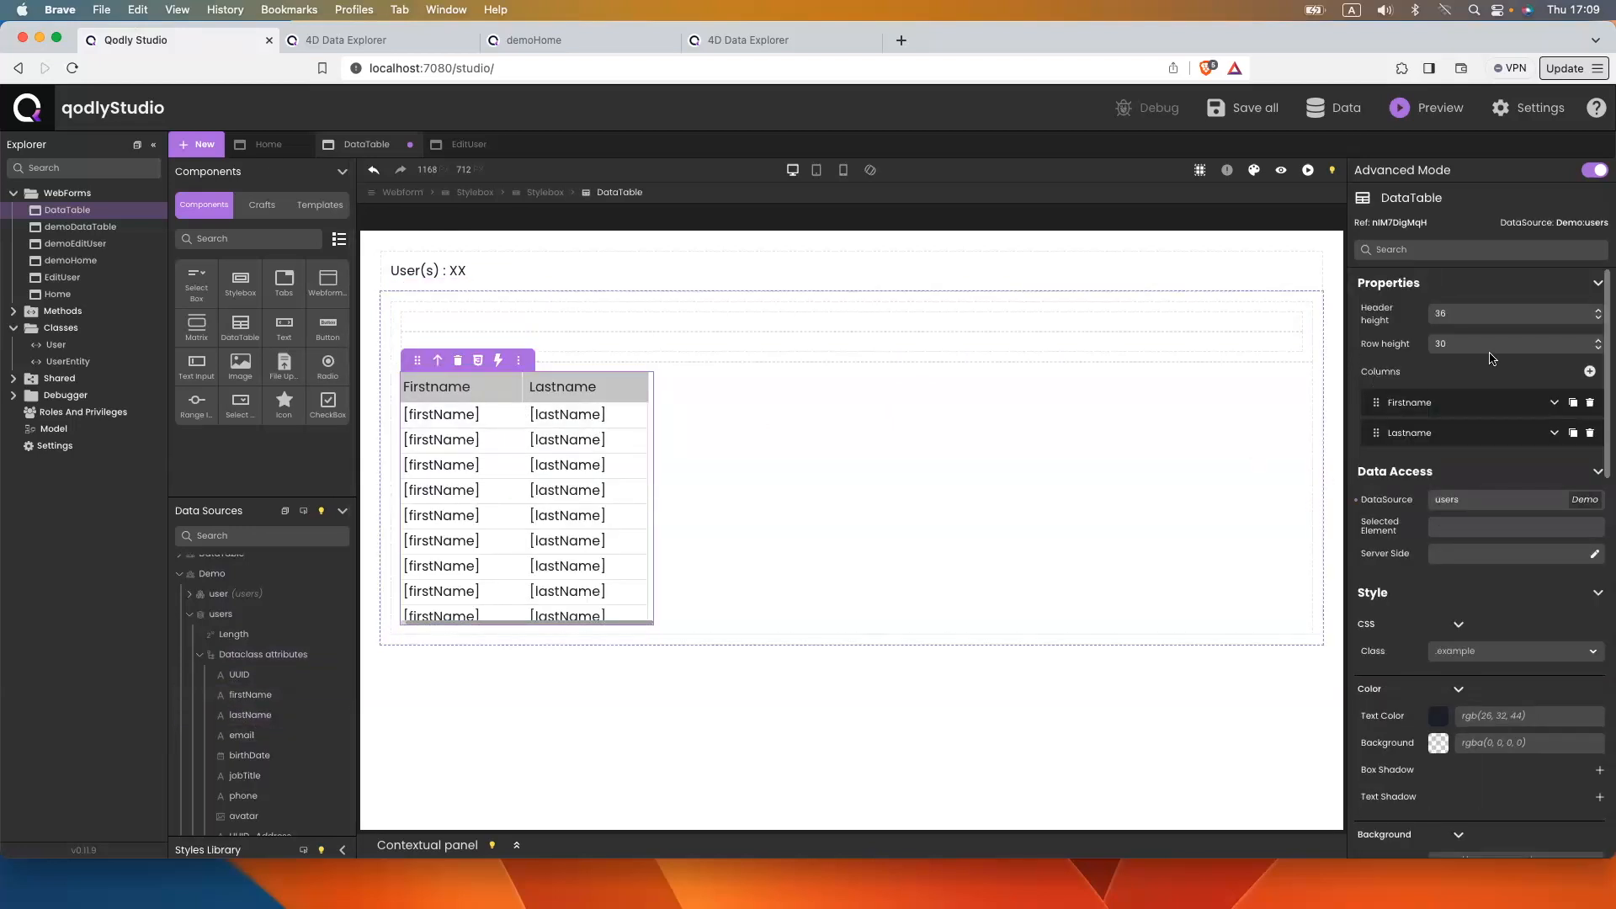
pyautogui.click(1587, 375)
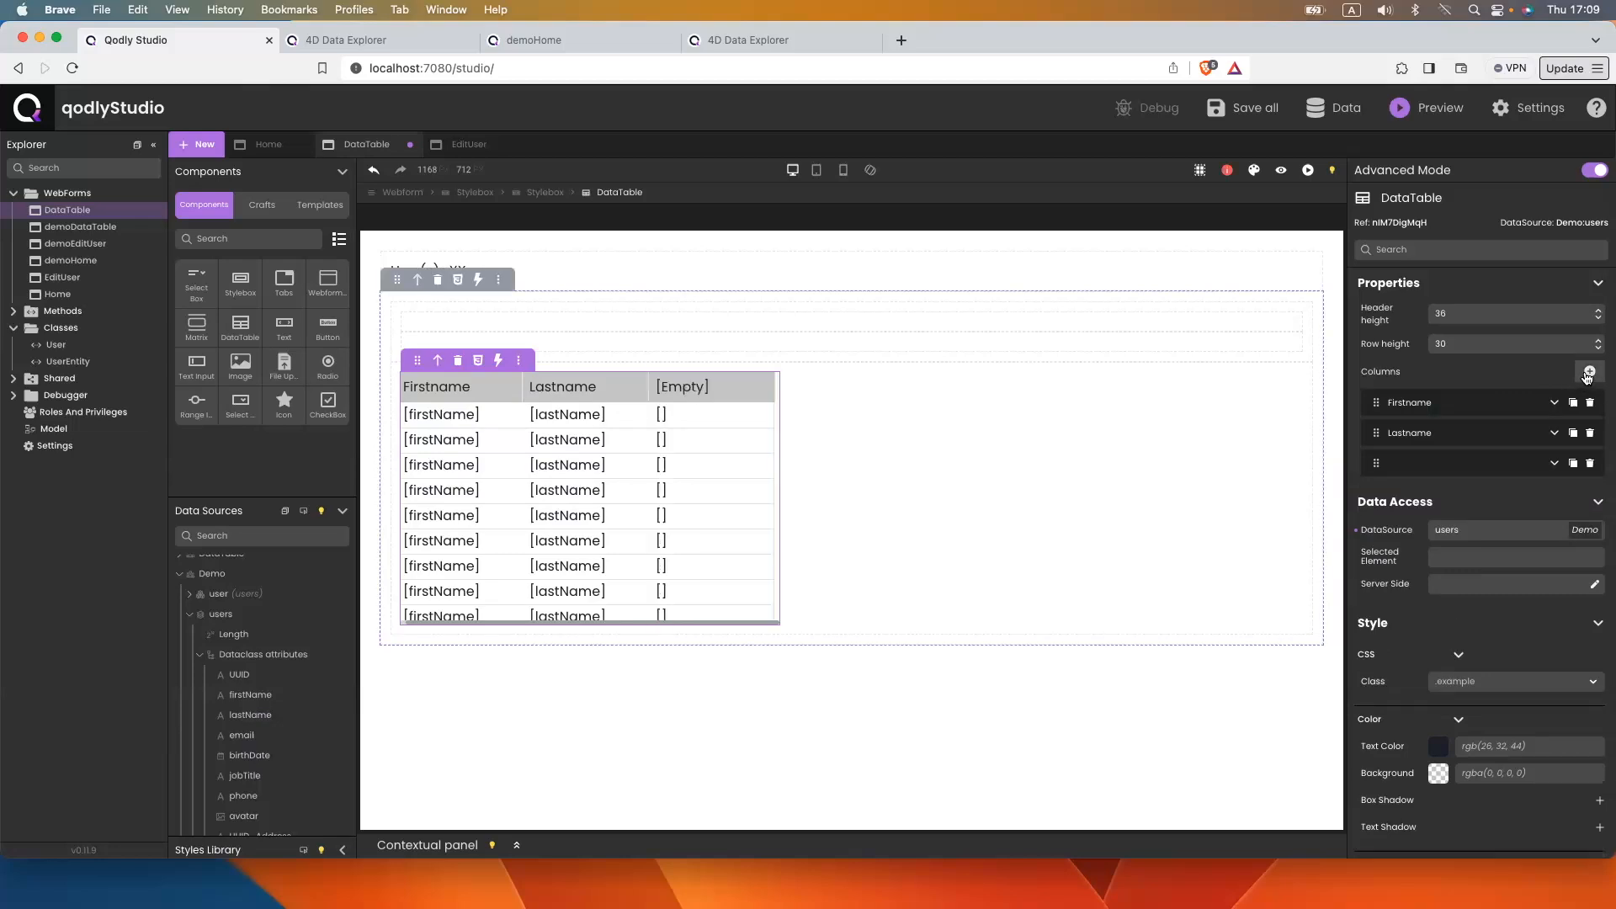
pyautogui.click(1589, 375)
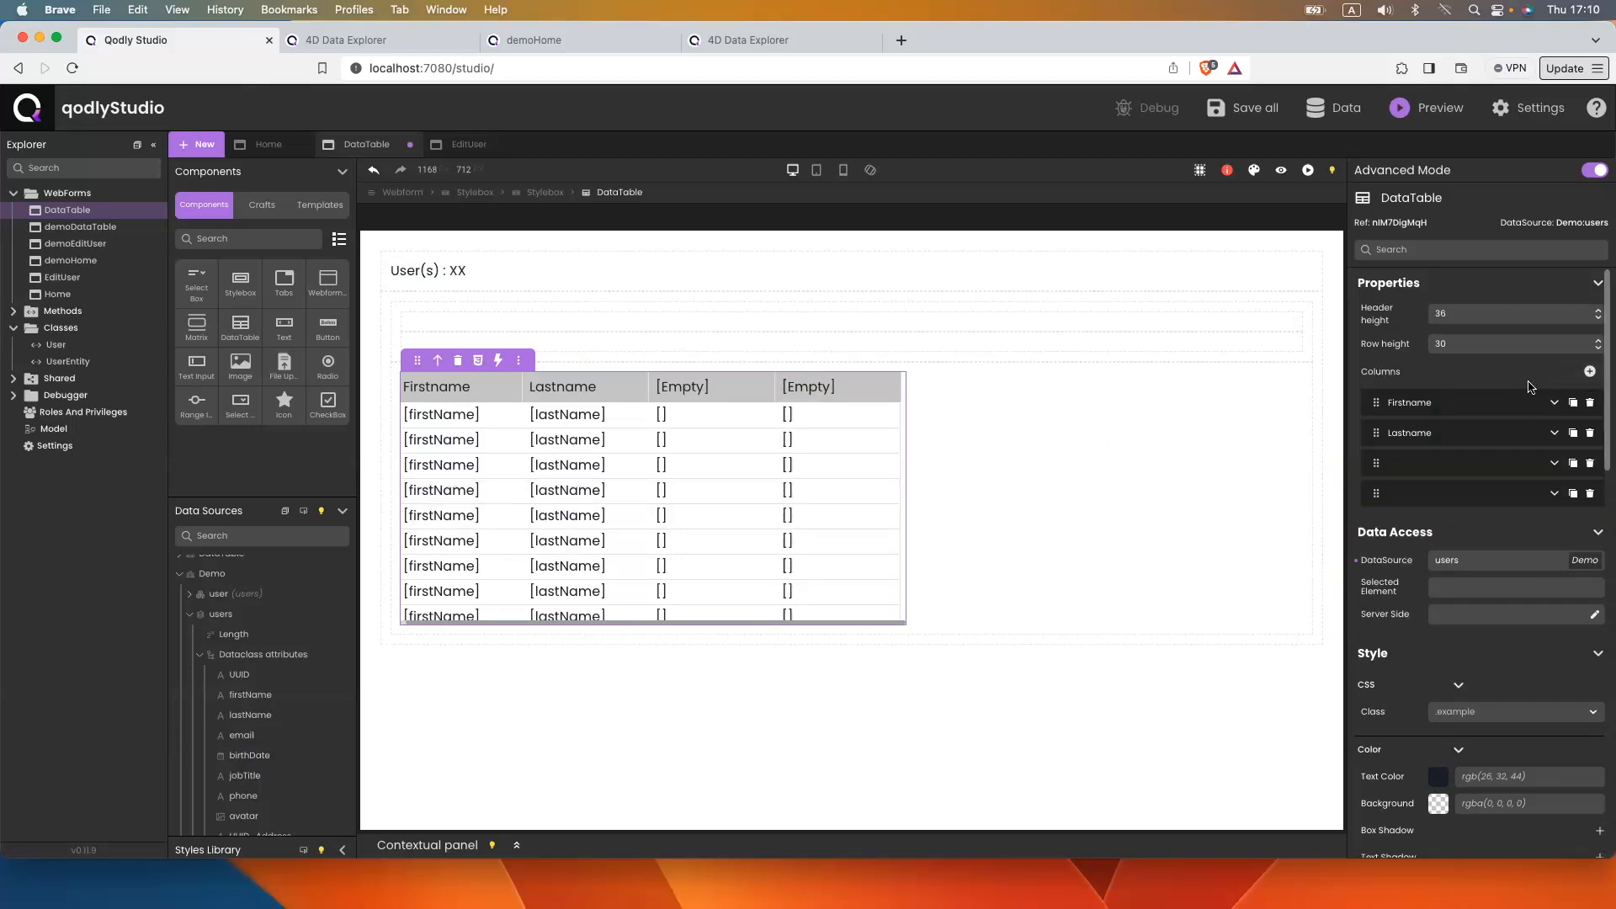
pyautogui.click(1589, 371)
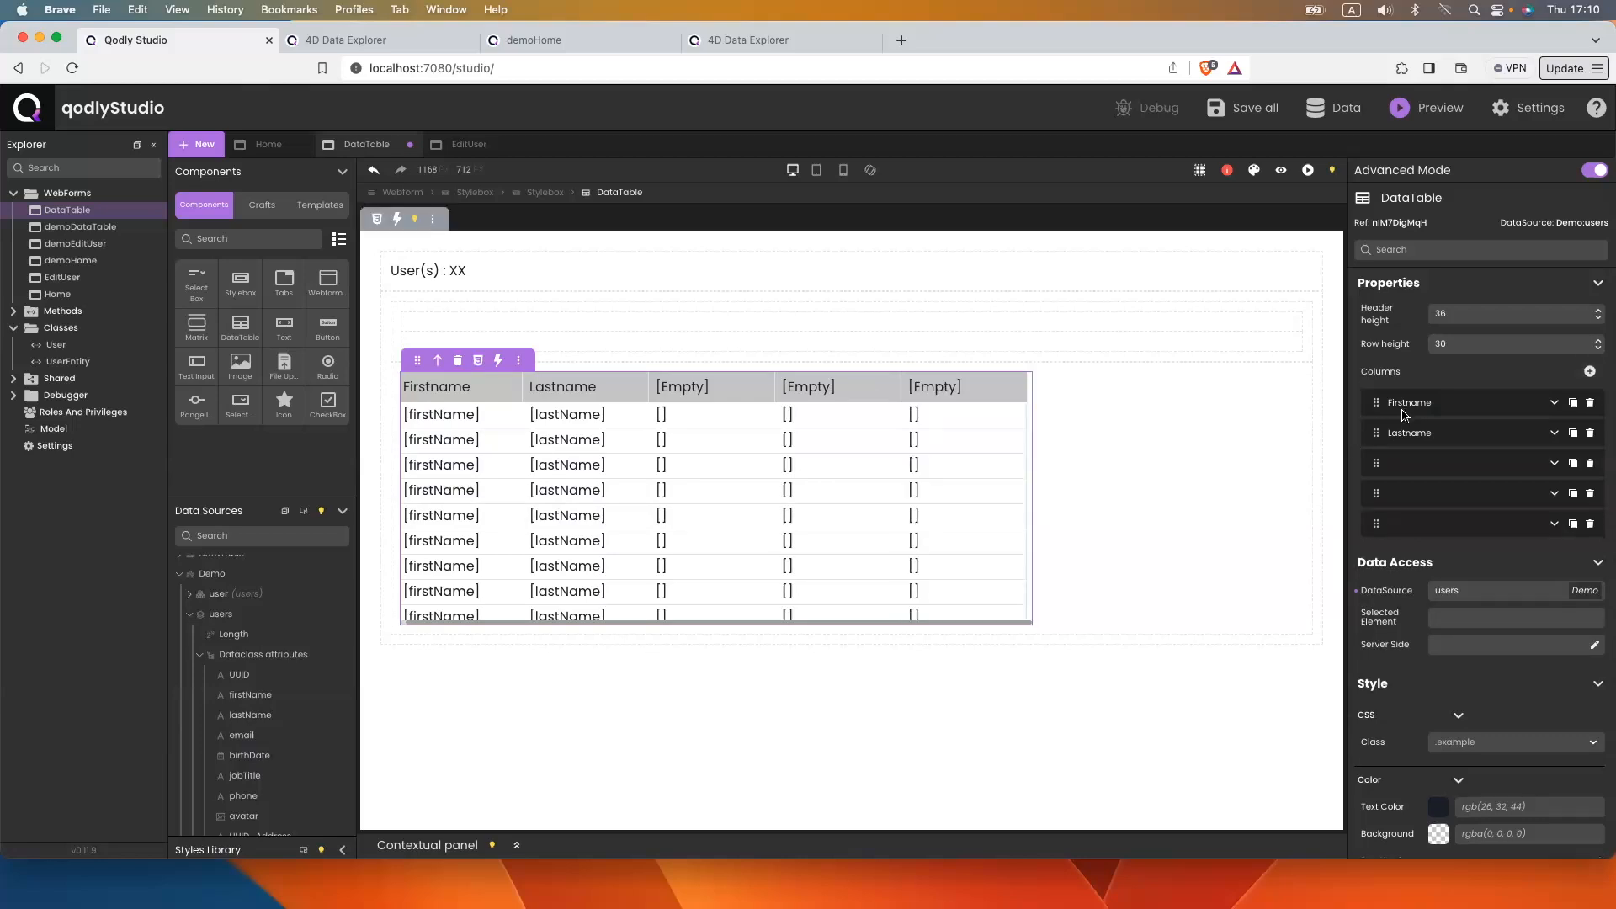
# Title the first empty column Email and set its source to email
pyautogui.click(1554, 468)
pyautogui.click(1485, 495)
pyautogui.write('EMa')
pyautogui.write('mail')
pyautogui.click(1512, 521)
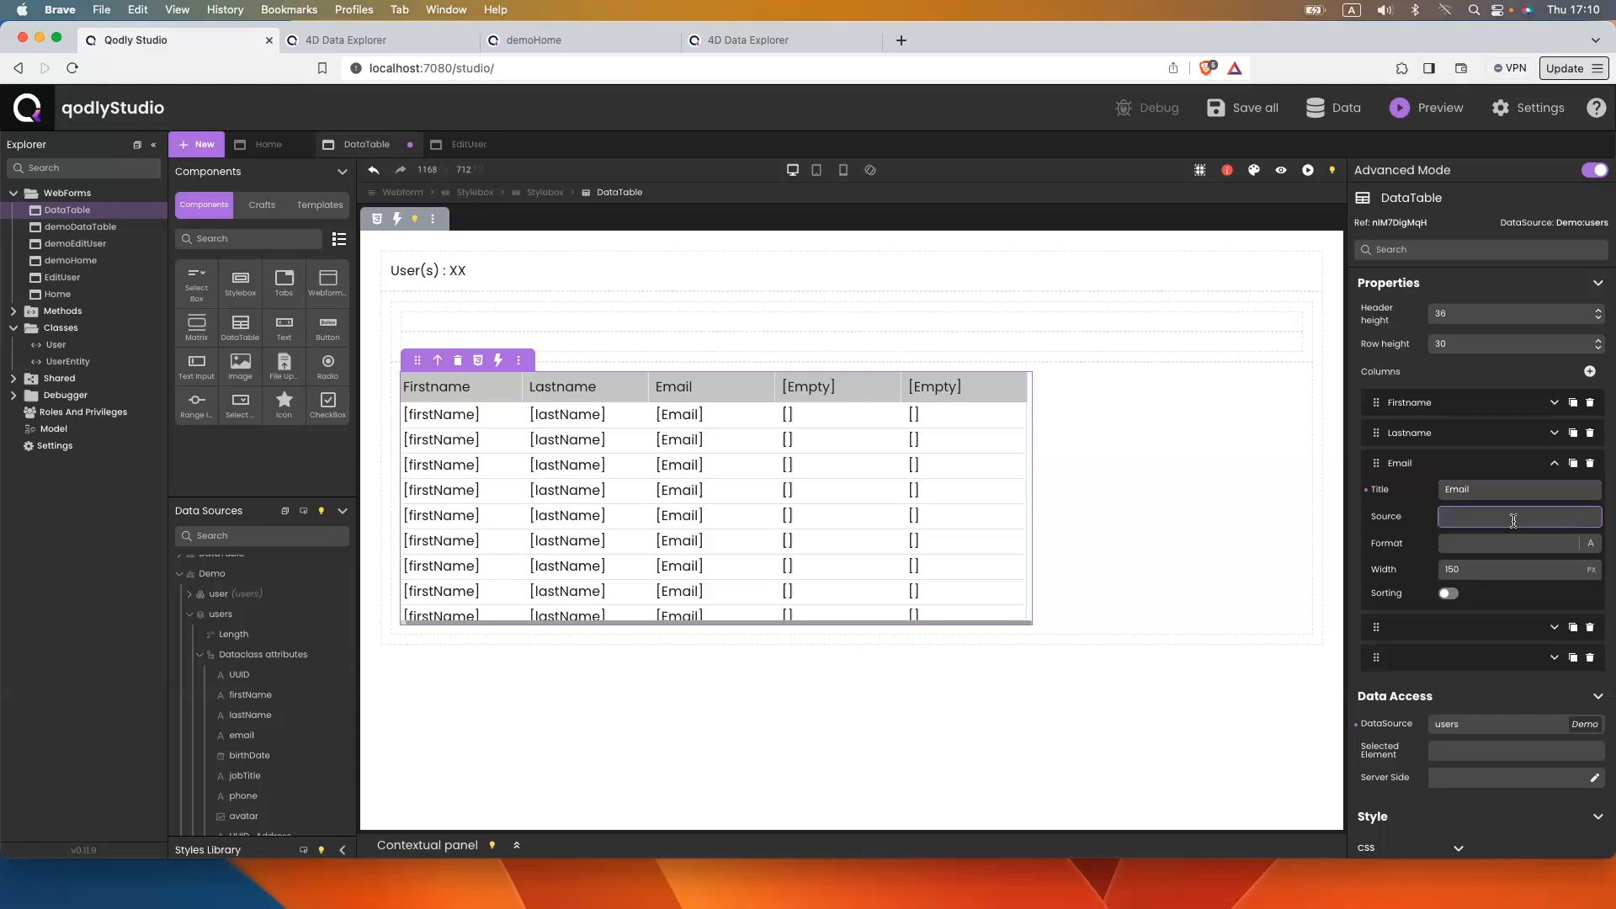
pyautogui.write('E')
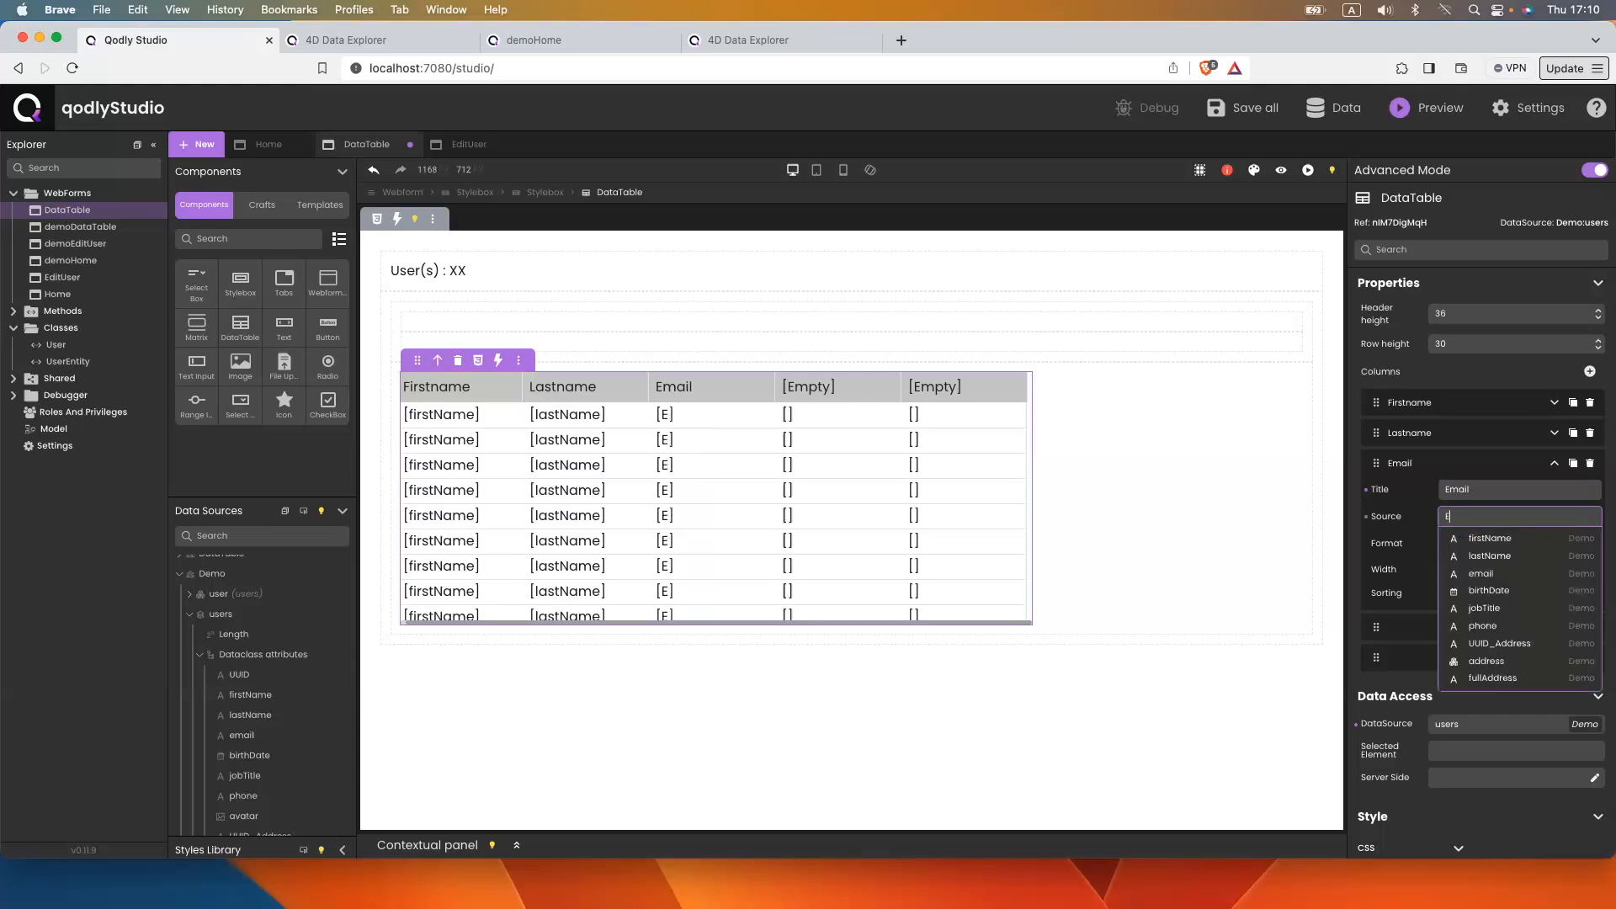
pyautogui.write('mail')
pyautogui.click(1532, 539)
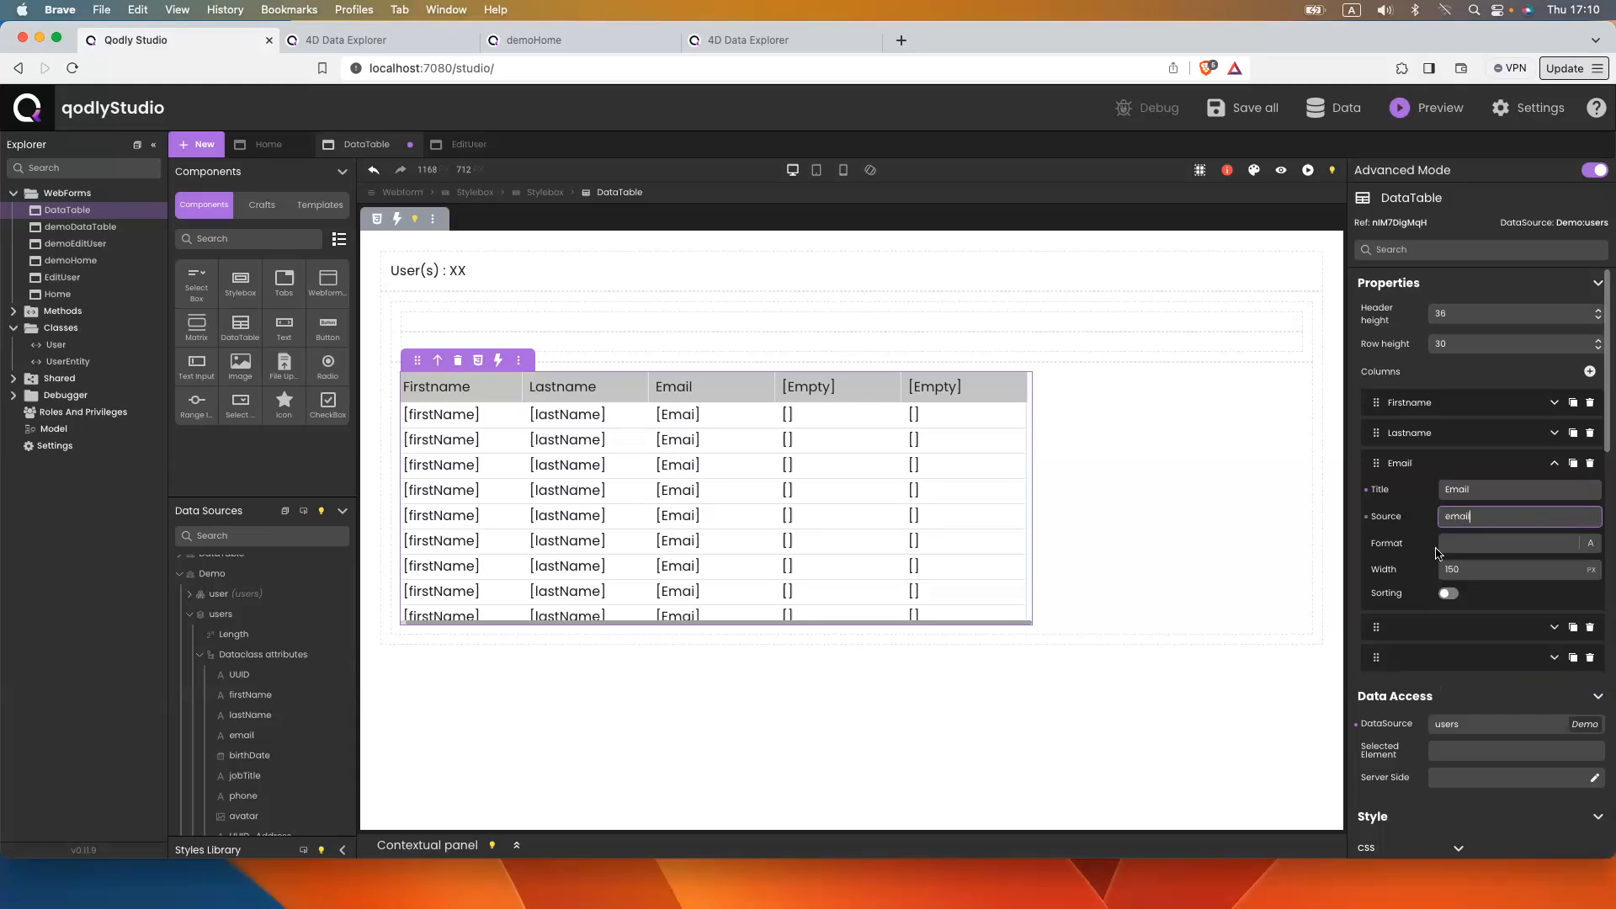
# Title the two remaining empty columns Phone and Address
pyautogui.click(1552, 627)
pyautogui.click(1475, 655)
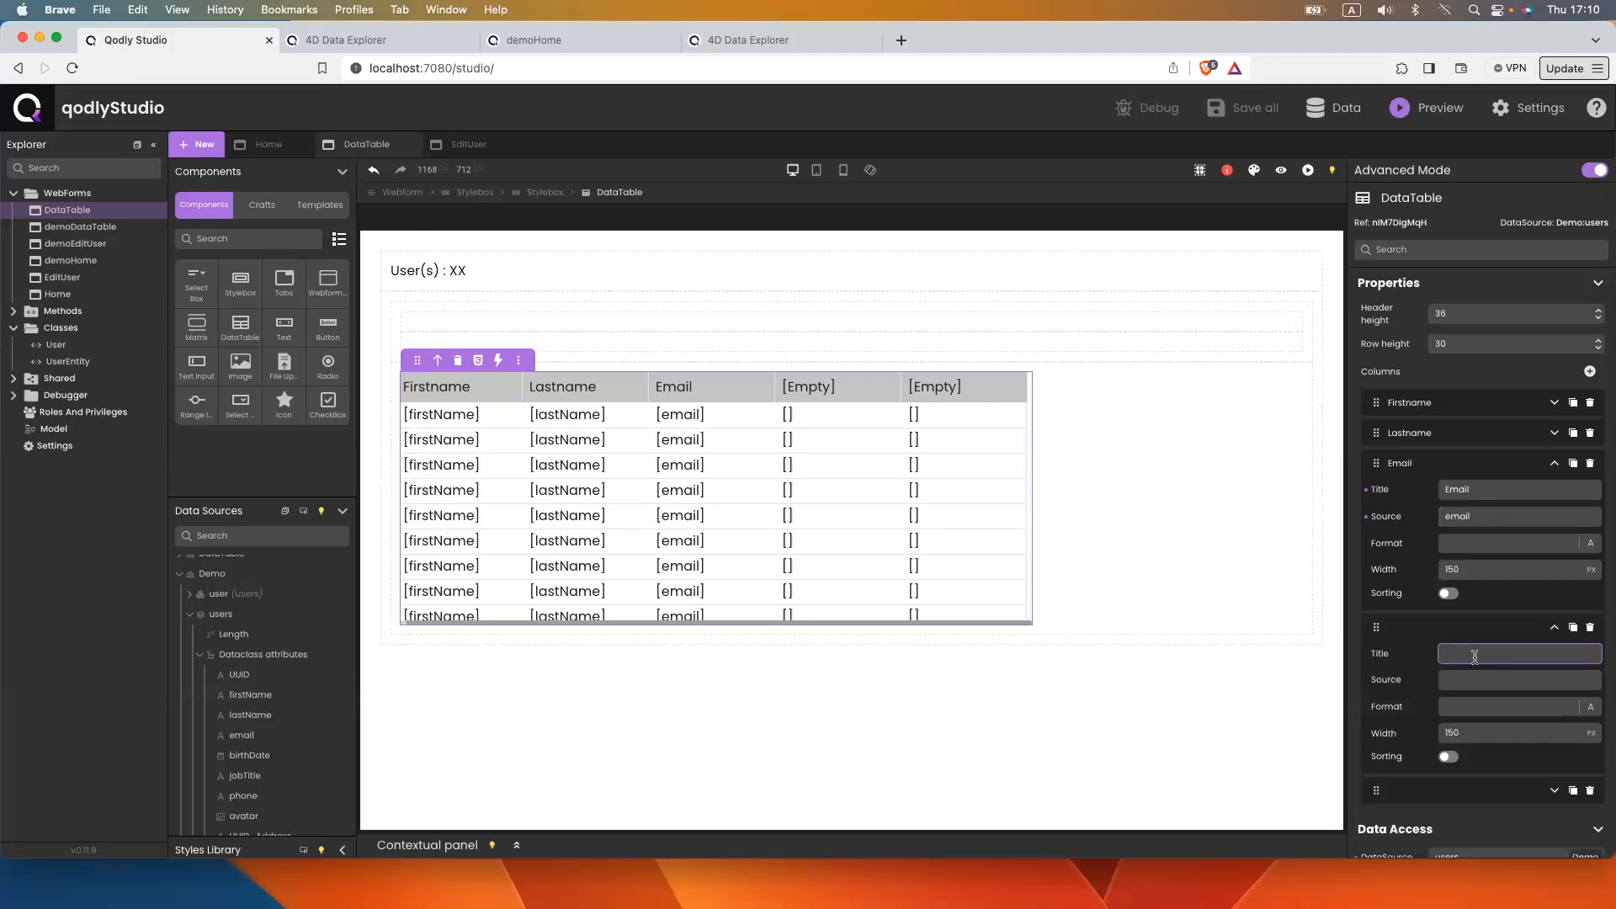
pyautogui.write('Phone')
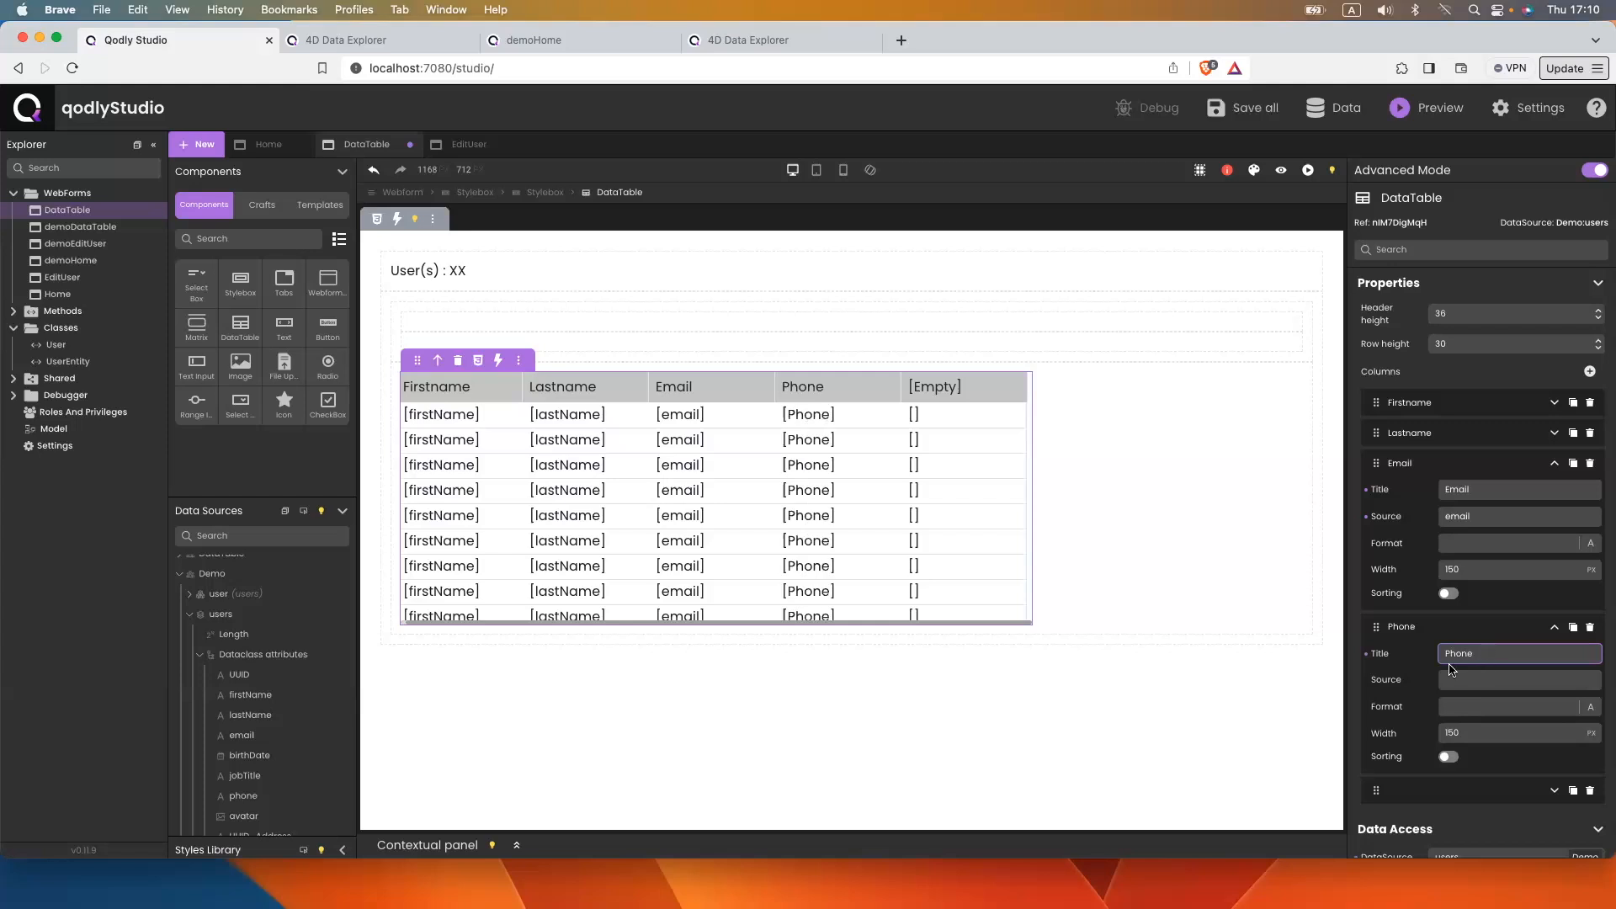
pyautogui.scroll(-1, 1451, 669)
pyautogui.click(1554, 777)
pyautogui.click(1468, 805)
pyautogui.write('Ad')
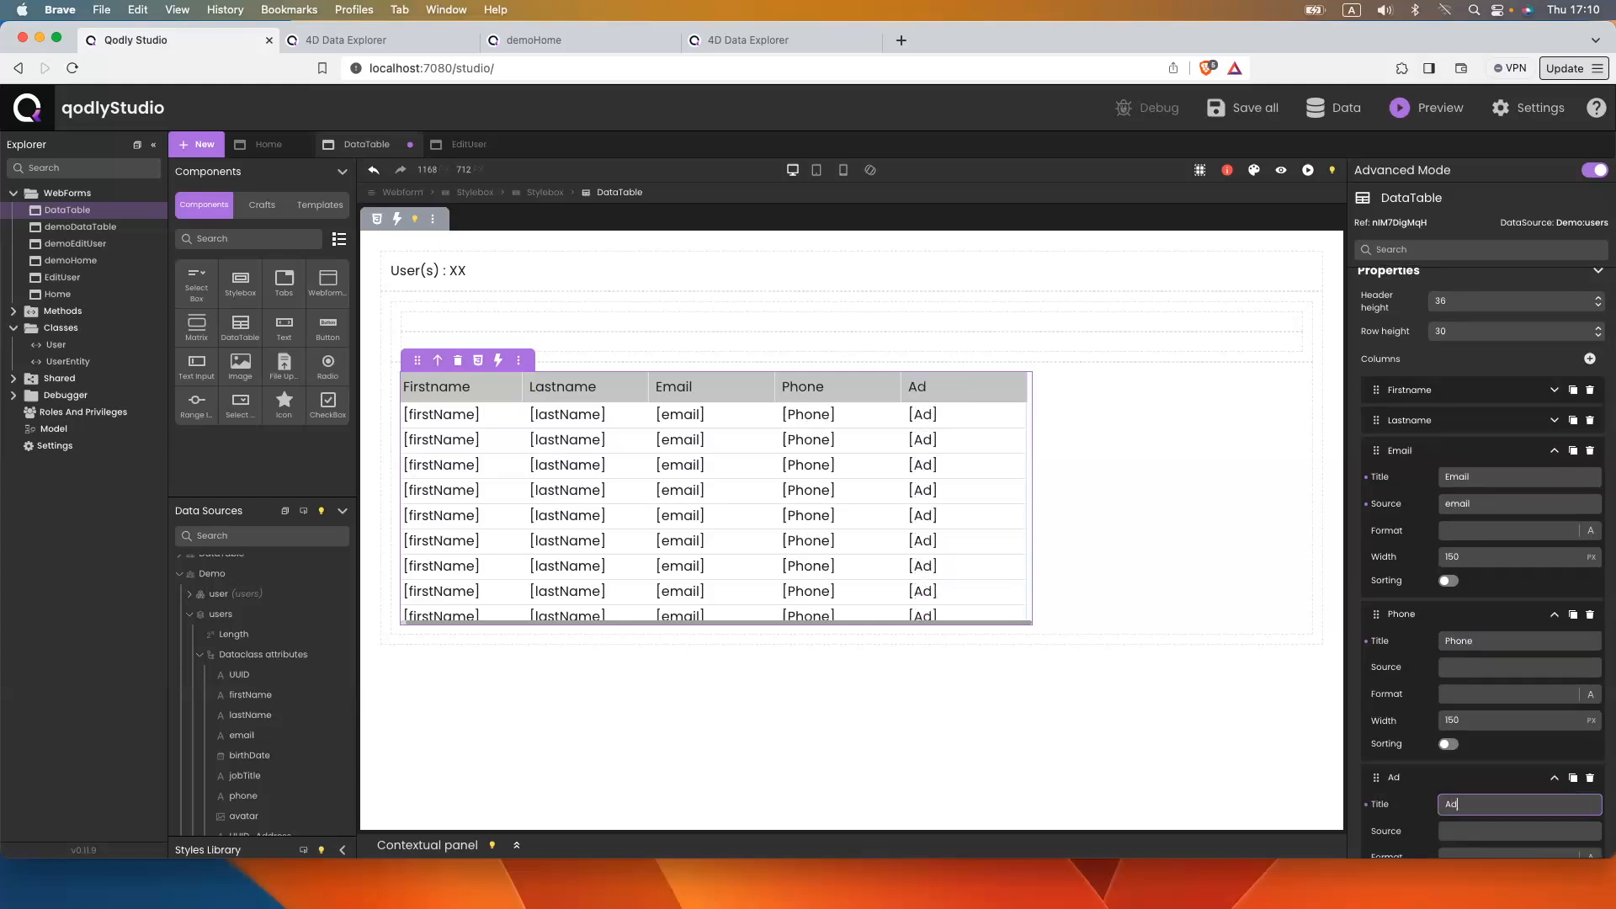
pyautogui.write('dress')
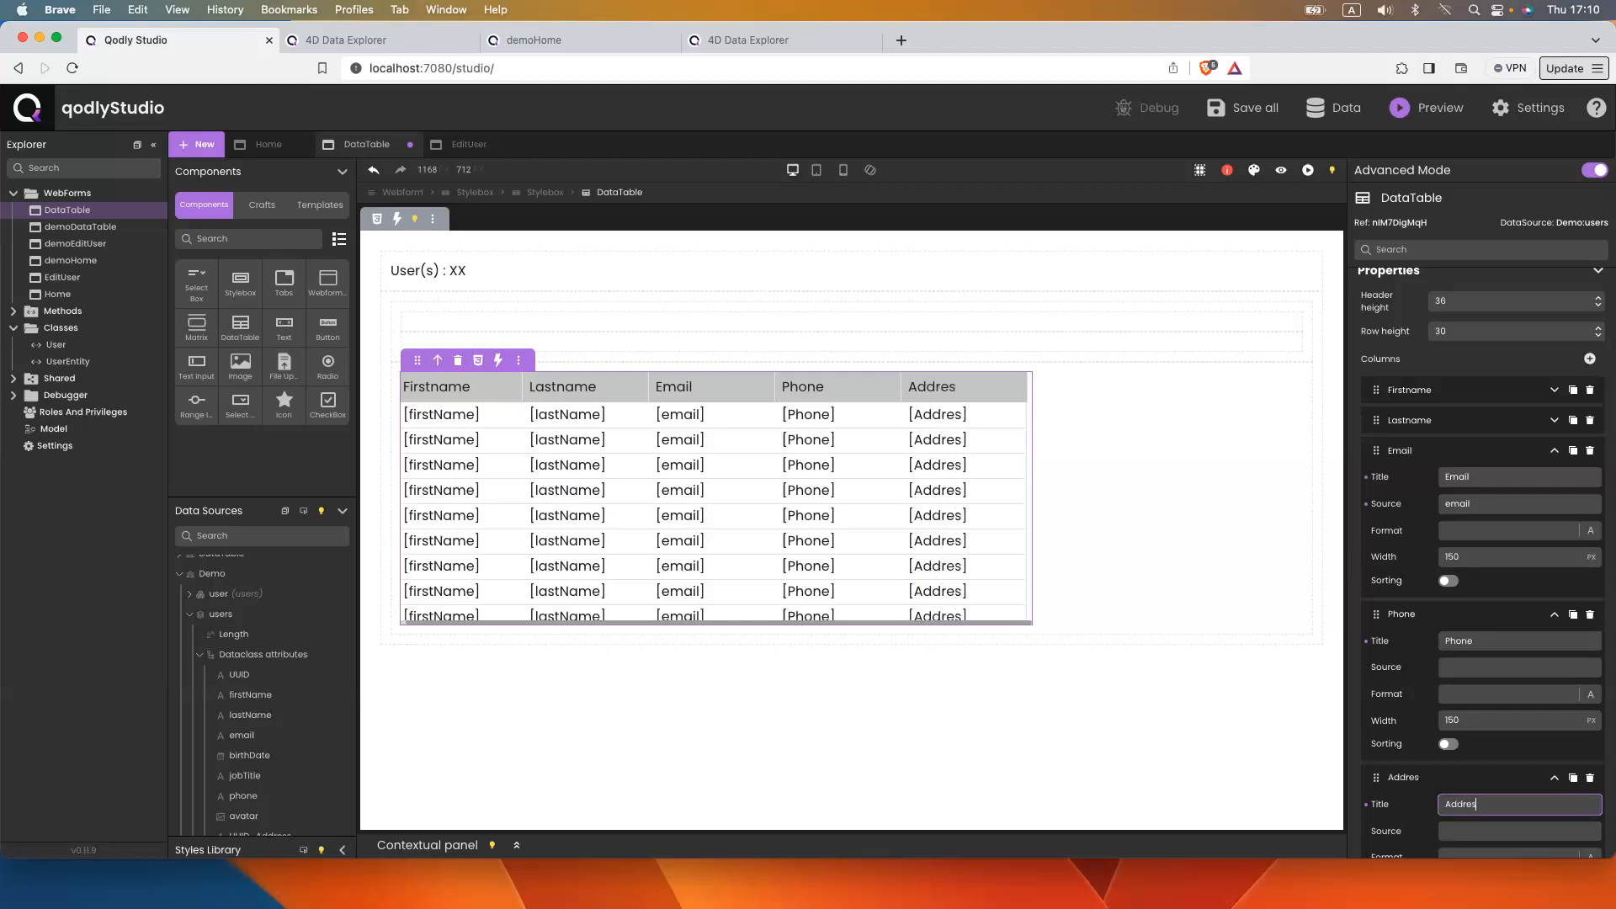
# Set the Phone column's source to phone and the Address column's source to fullAddress
pyautogui.click(1456, 667)
pyautogui.write('ph')
pyautogui.click(1488, 688)
pyautogui.click(1490, 833)
pyautogui.write('full')
pyautogui.scroll(-2, 1481, 757)
pyautogui.click(1486, 789)
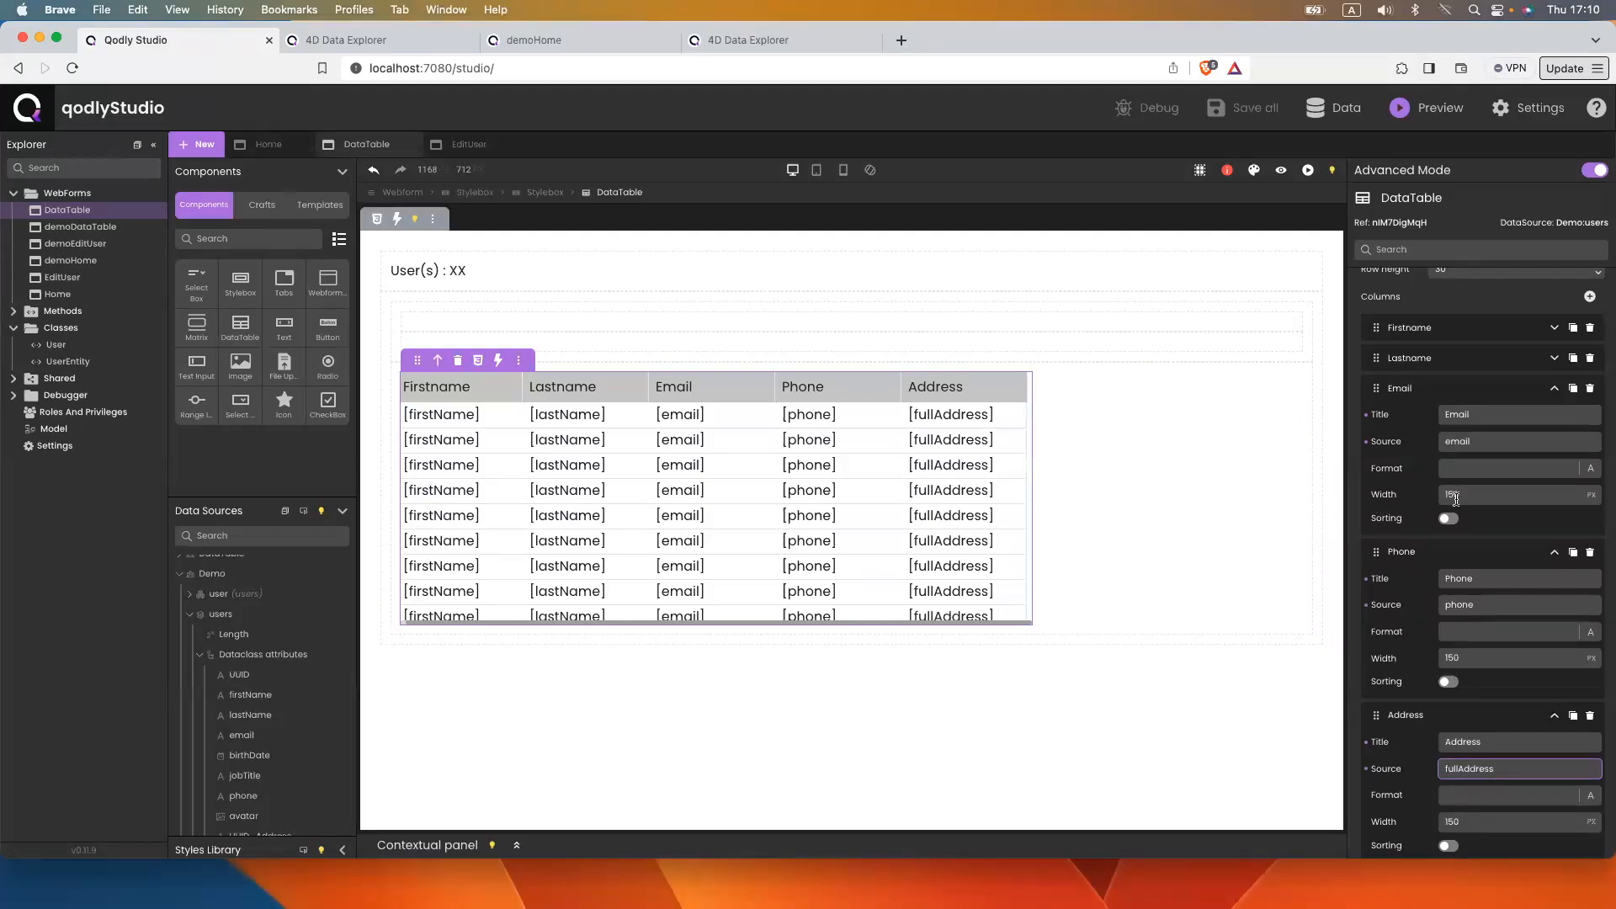
# Set the widths of the Firstname and Email columns to 15% each
pyautogui.scroll(1, 1478, 494)
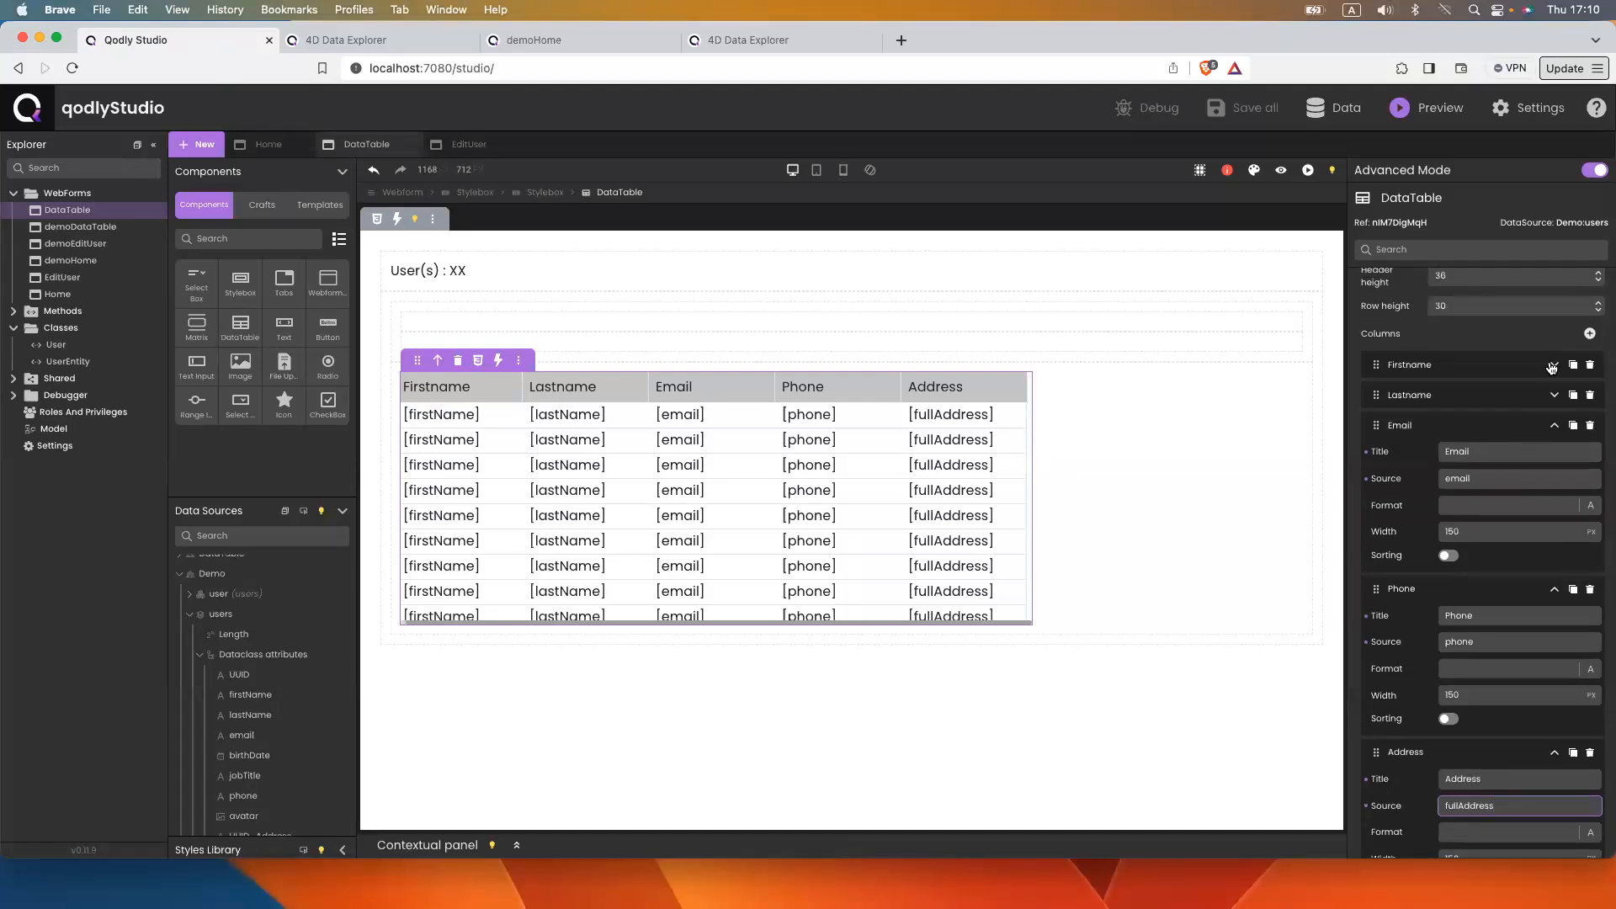
pyautogui.click(1551, 368)
pyautogui.doubleClick(1473, 469)
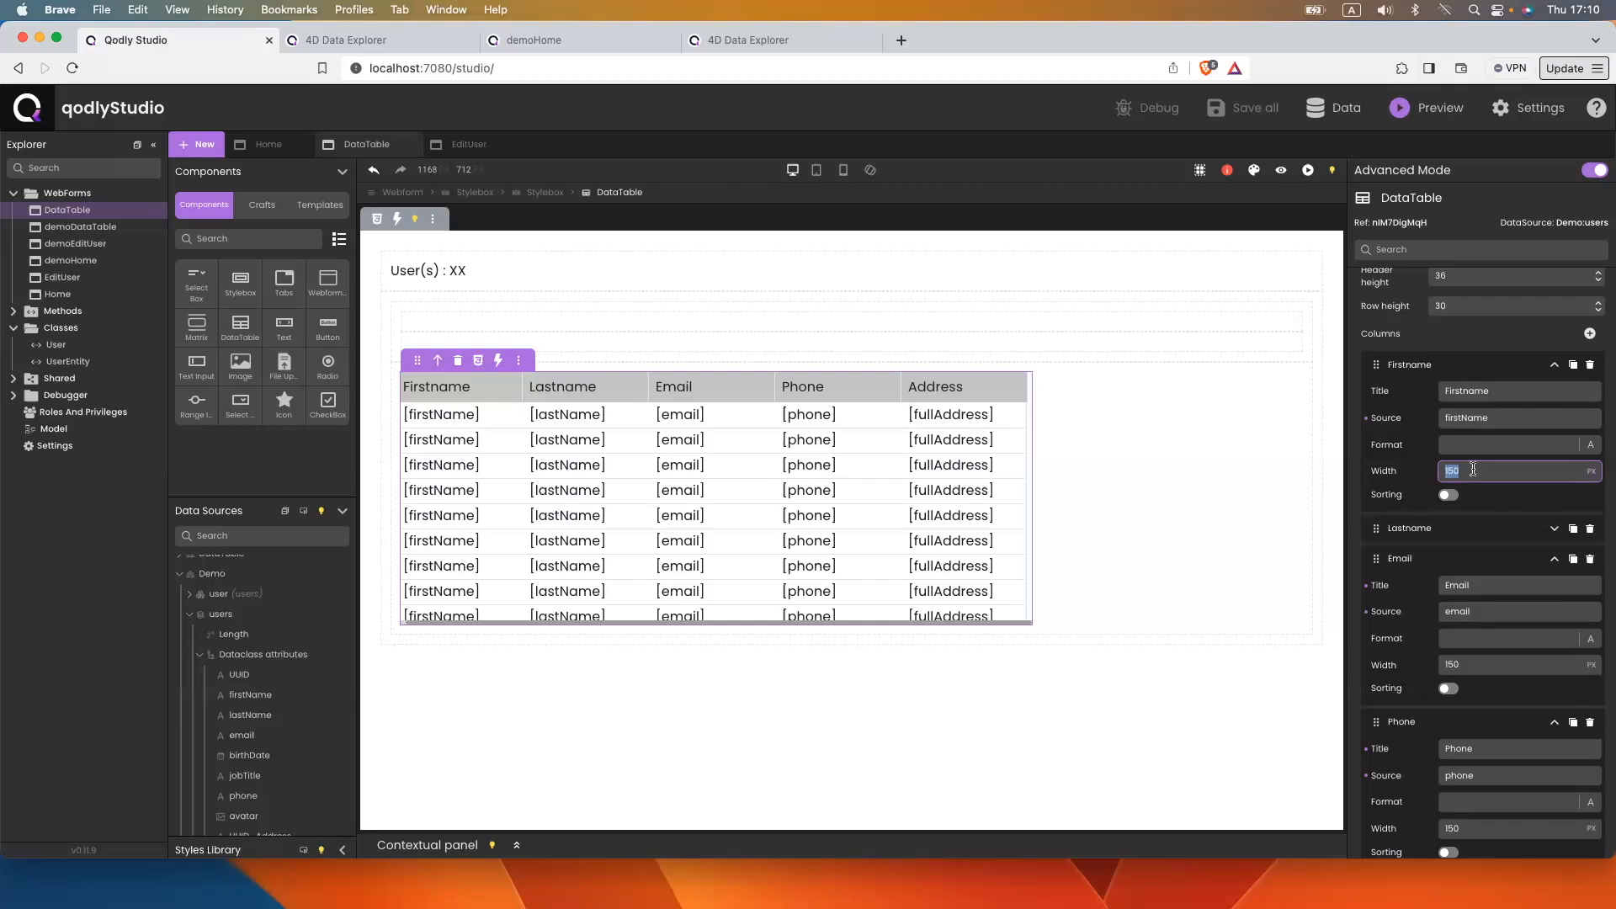
pyautogui.write('1')
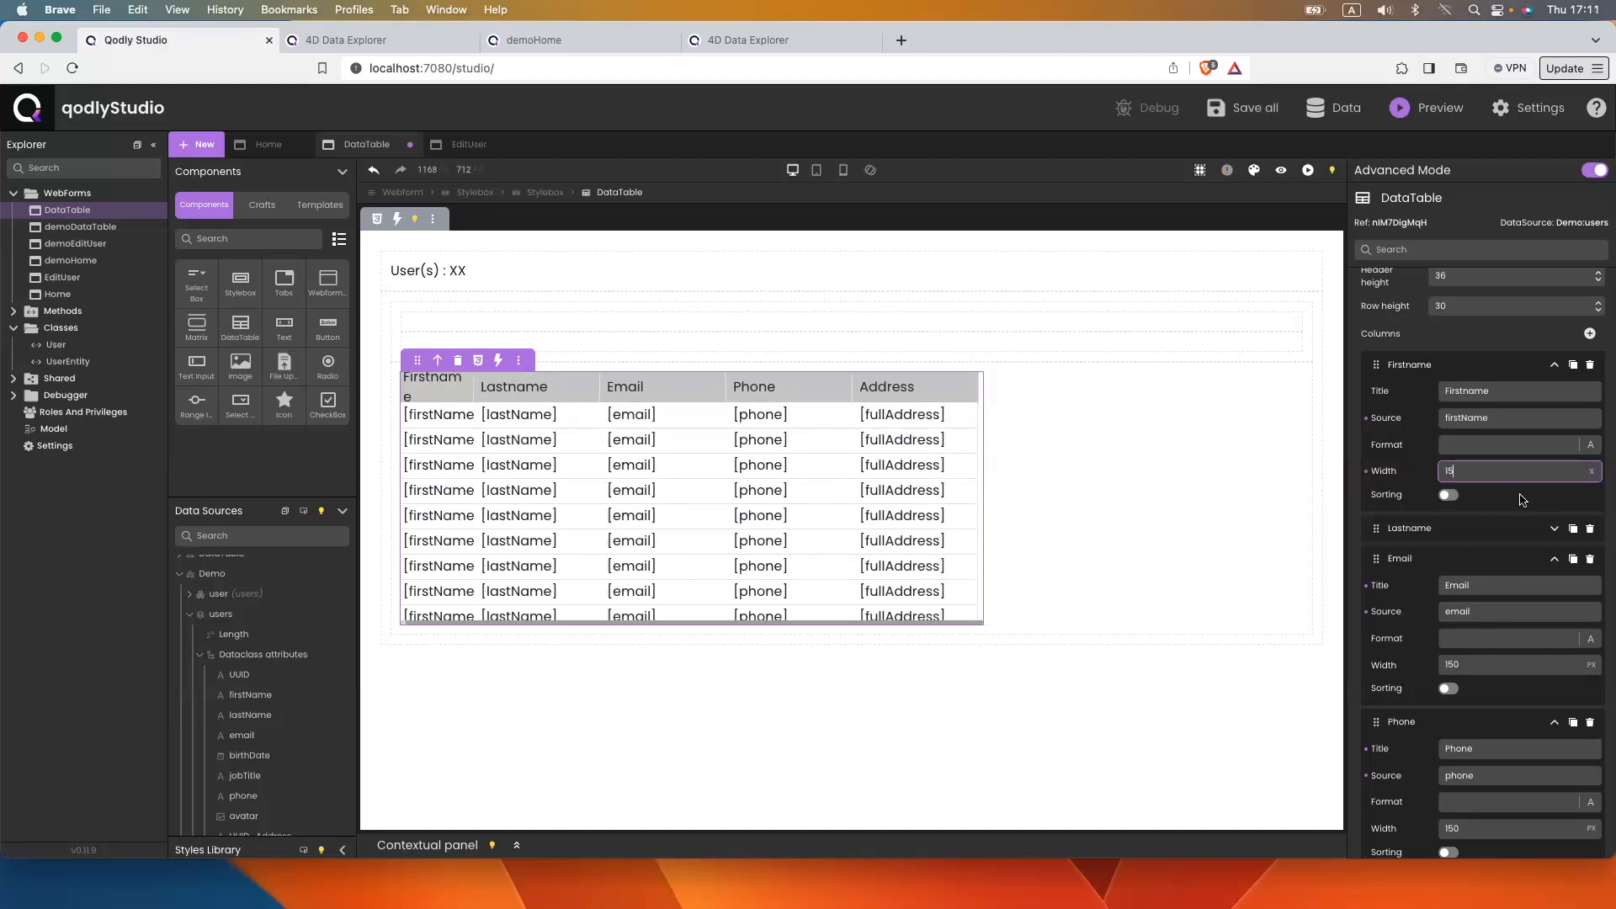
pyautogui.scroll(-2, 1523, 500)
pyautogui.click(1483, 594)
pyautogui.press('BackSpace')
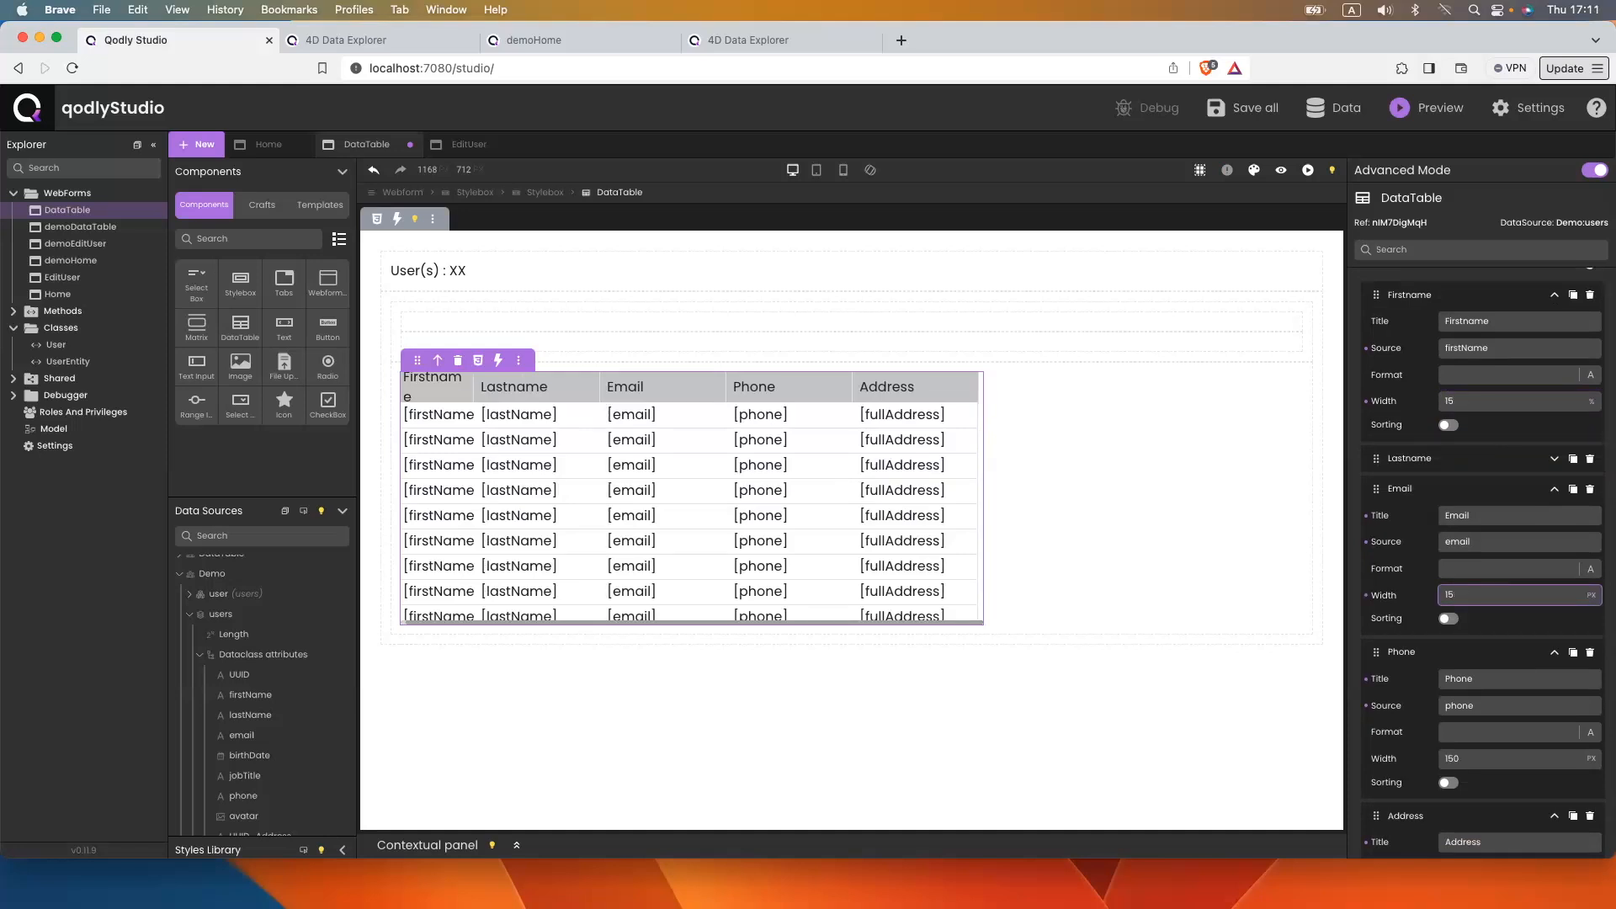
pyautogui.write('%')
# Set the Phone column's width to 15% and the Address column's width to 40%
pyautogui.scroll(-4, 1490, 623)
pyautogui.click(1479, 607)
pyautogui.press('BackSpace')
pyautogui.write('%')
pyautogui.scroll(-4, 1473, 623)
pyautogui.click(1473, 636)
pyautogui.press('BackSpace')
pyautogui.write('%')
pyautogui.scroll(-2, 1475, 712)
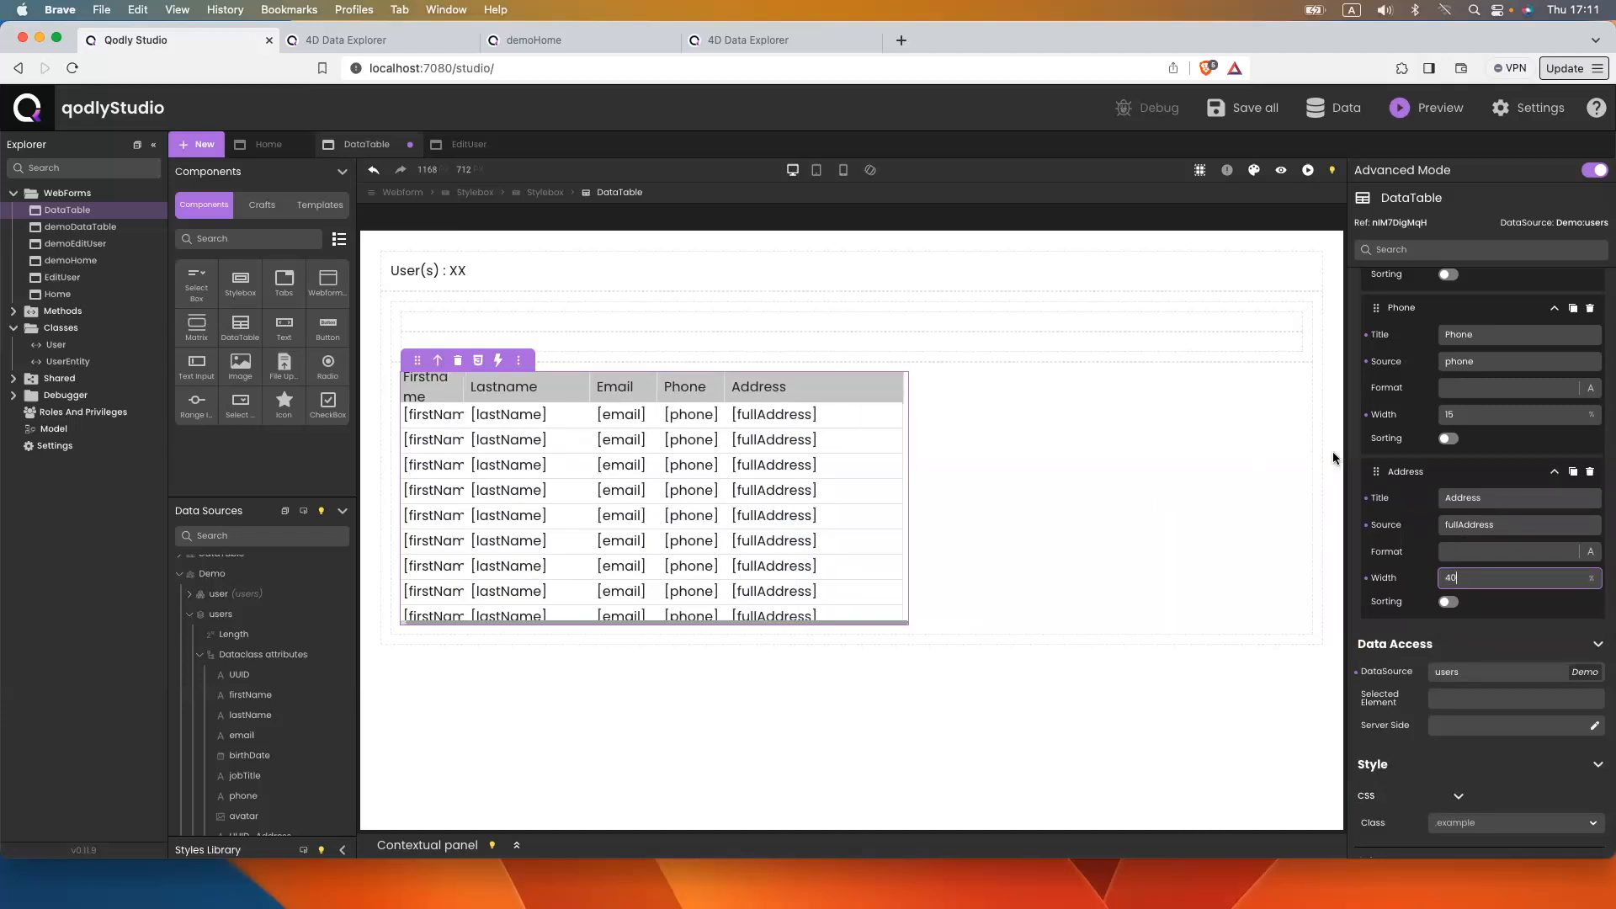
# Set the Lastname column's width to 15% and review the column settings
pyautogui.scroll(6, 1466, 437)
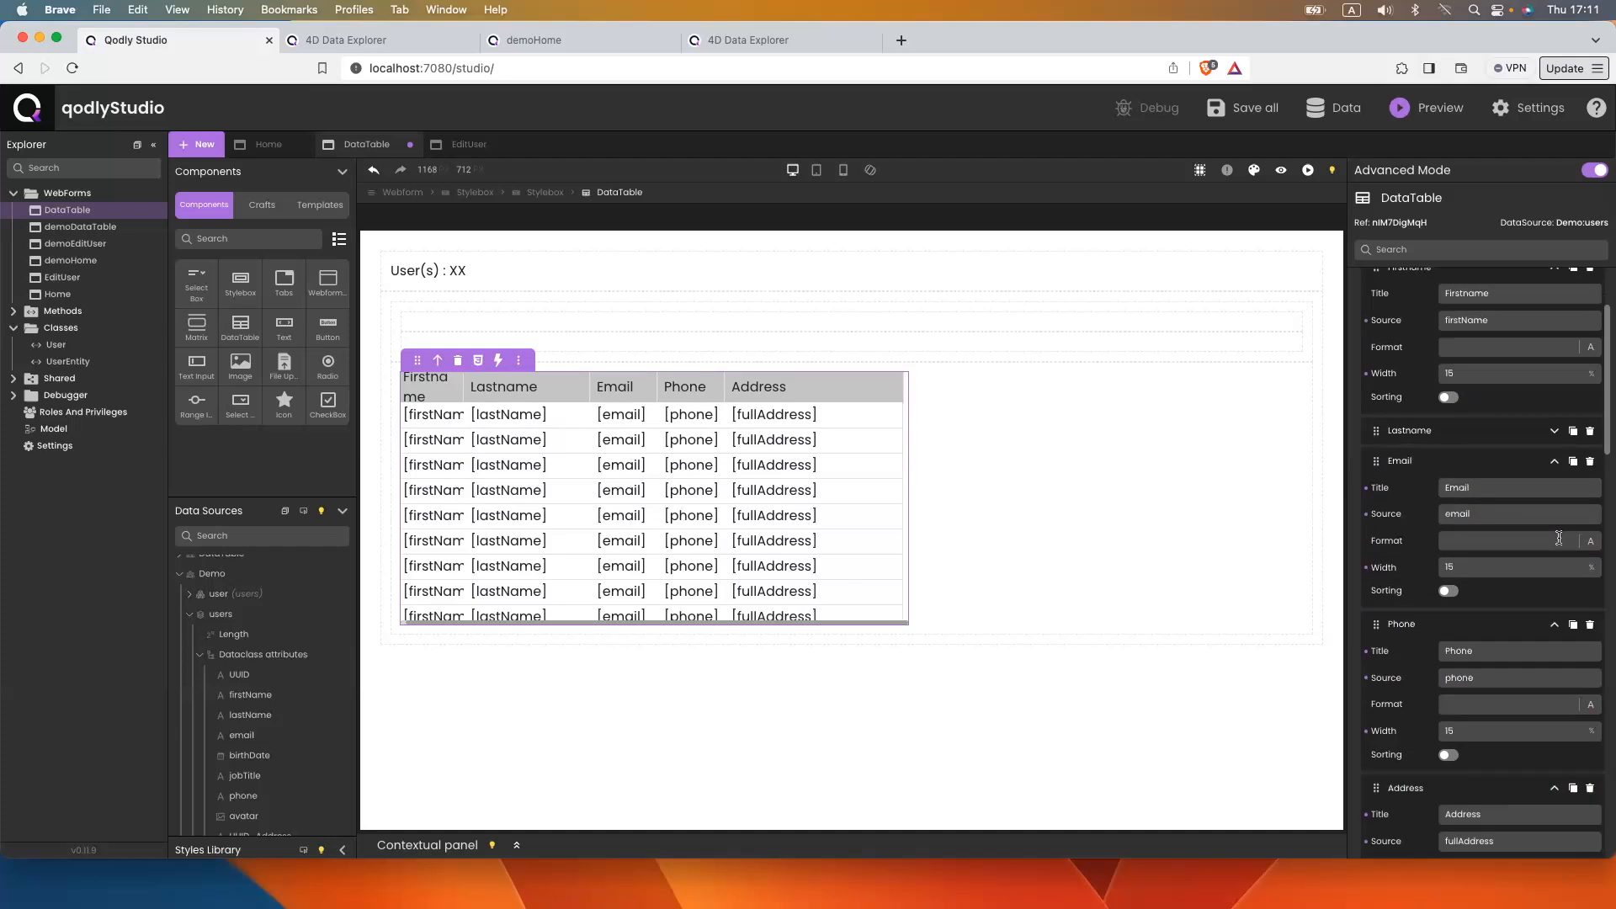
pyautogui.click(1554, 431)
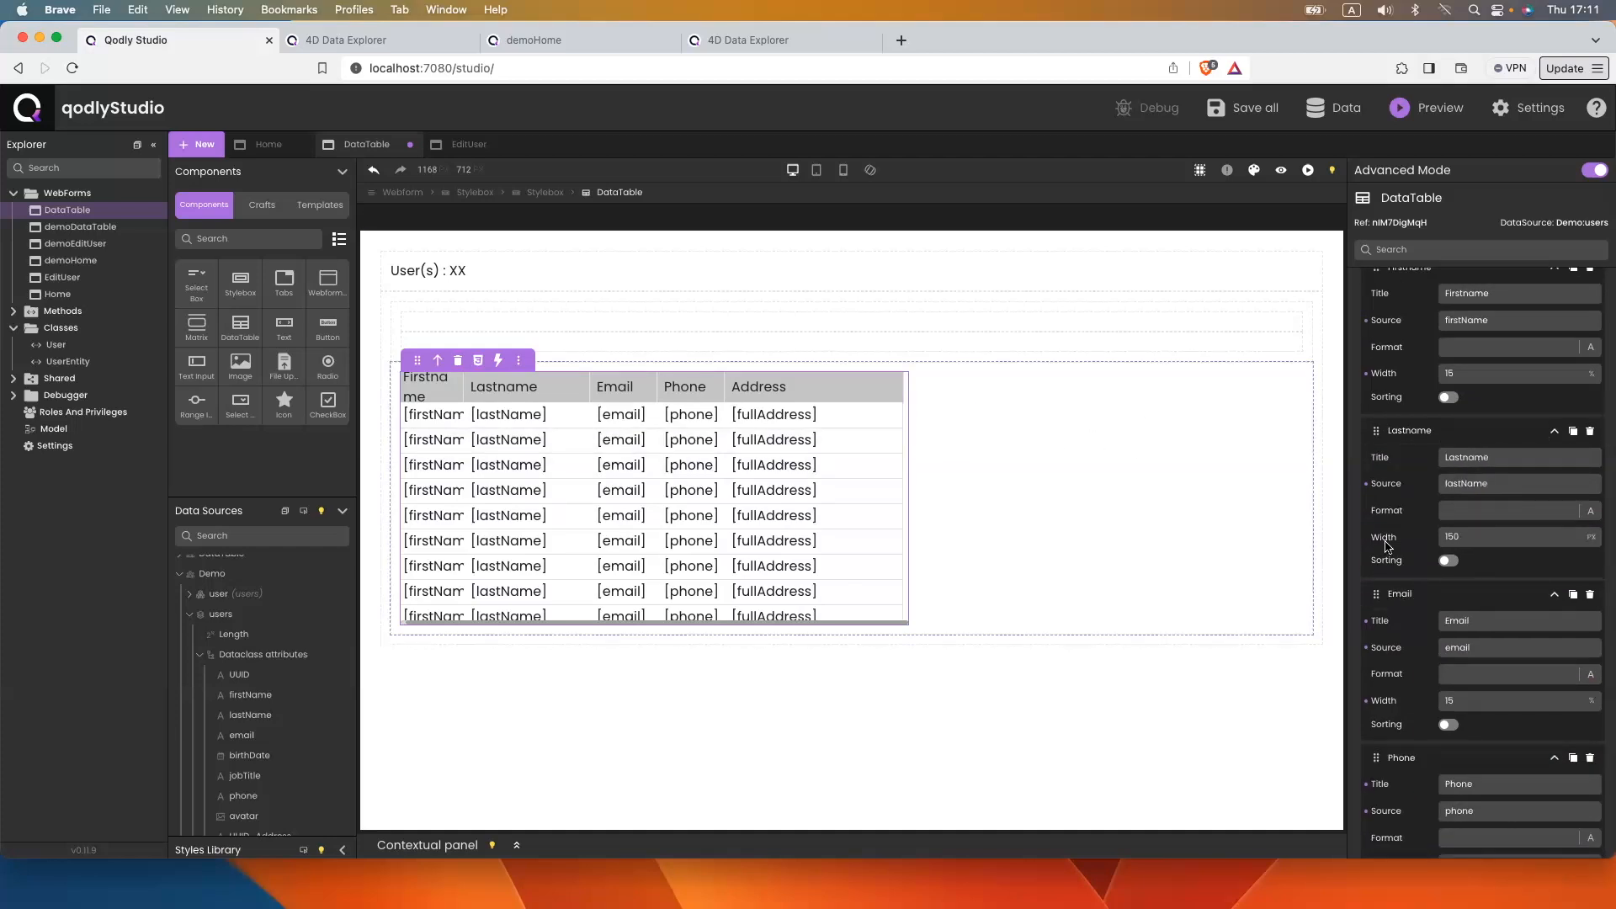
pyautogui.click(1465, 537)
pyautogui.press('BackSpace')
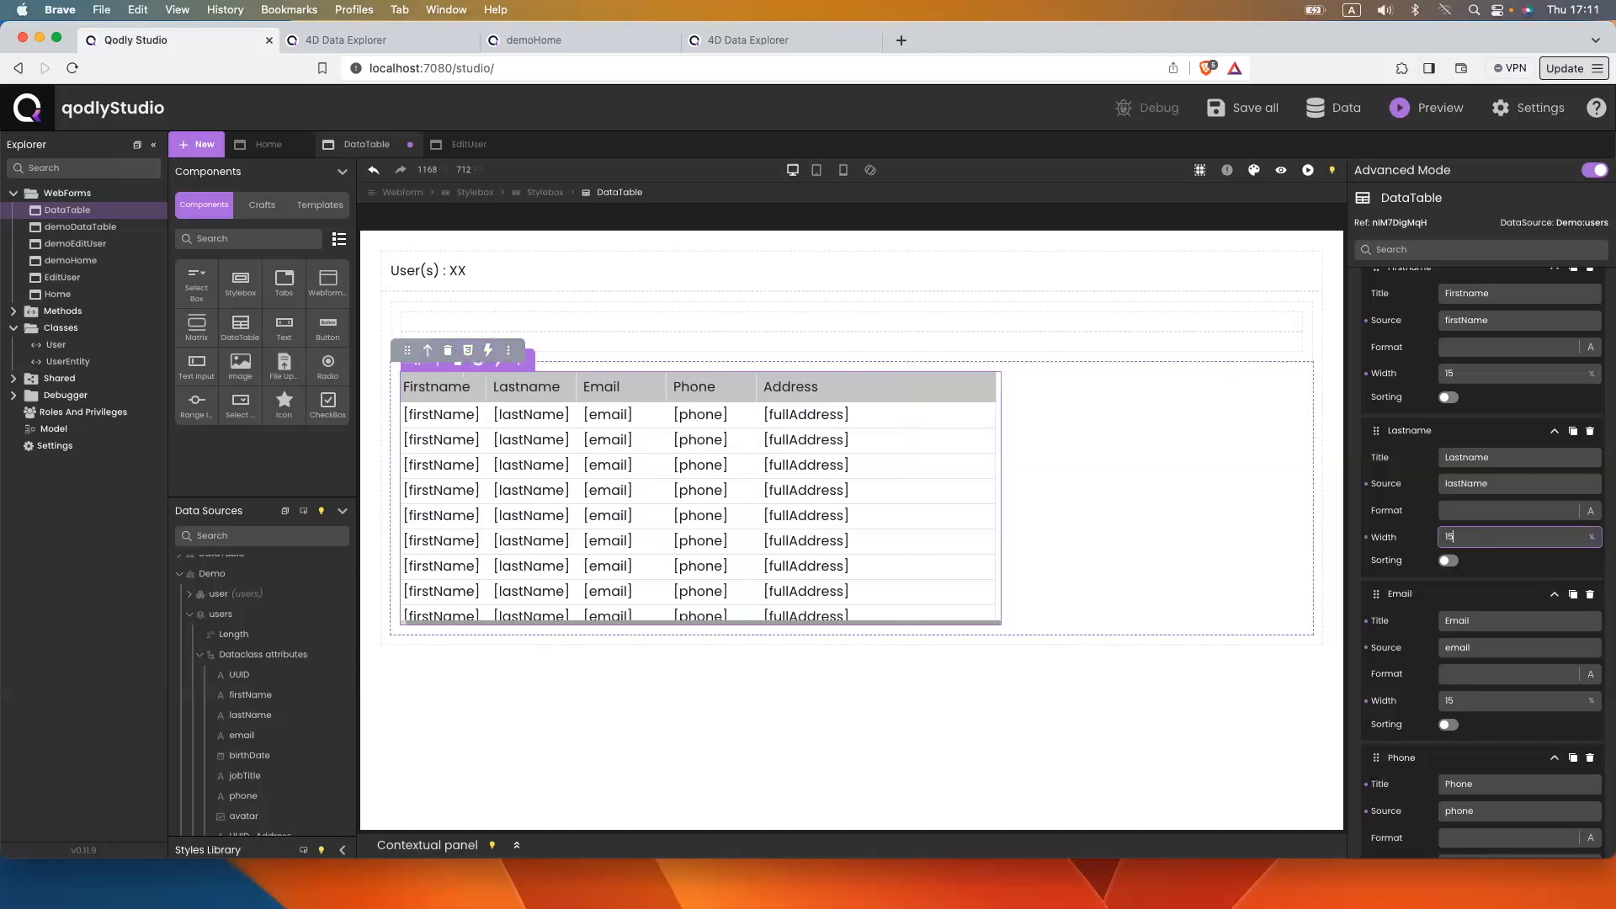
pyautogui.scroll(-5, 1421, 419)
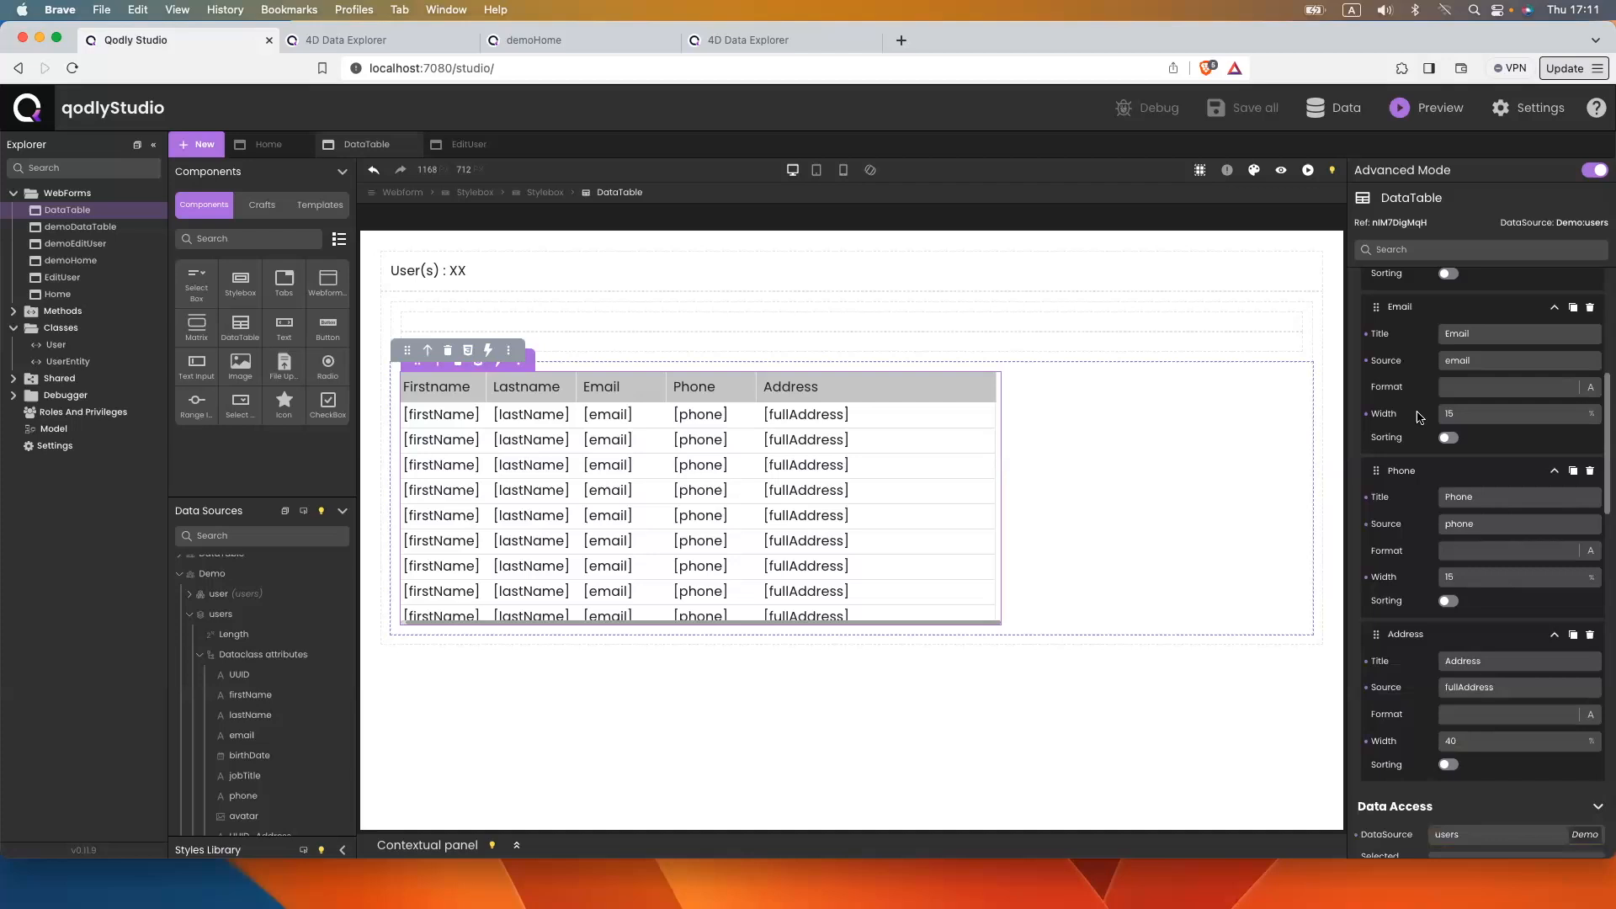
pyautogui.scroll(-10, 1389, 636)
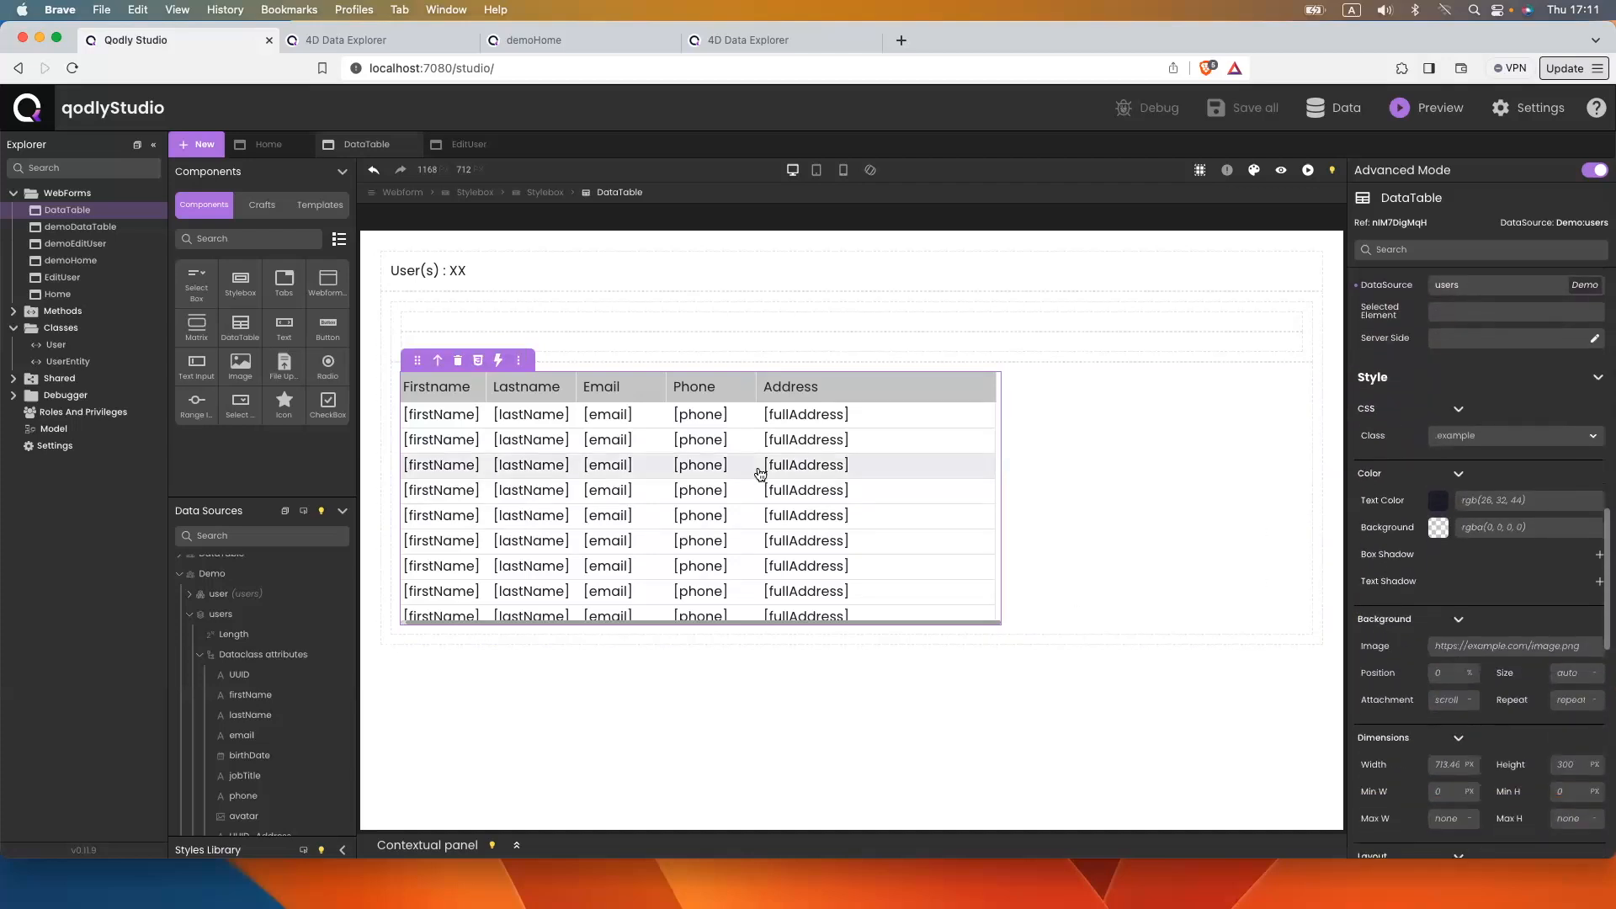
# Preview the Home webform in the browser, check the user count text above the table, and return to the studio
pyautogui.click(266, 145)
pyautogui.click(1306, 170)
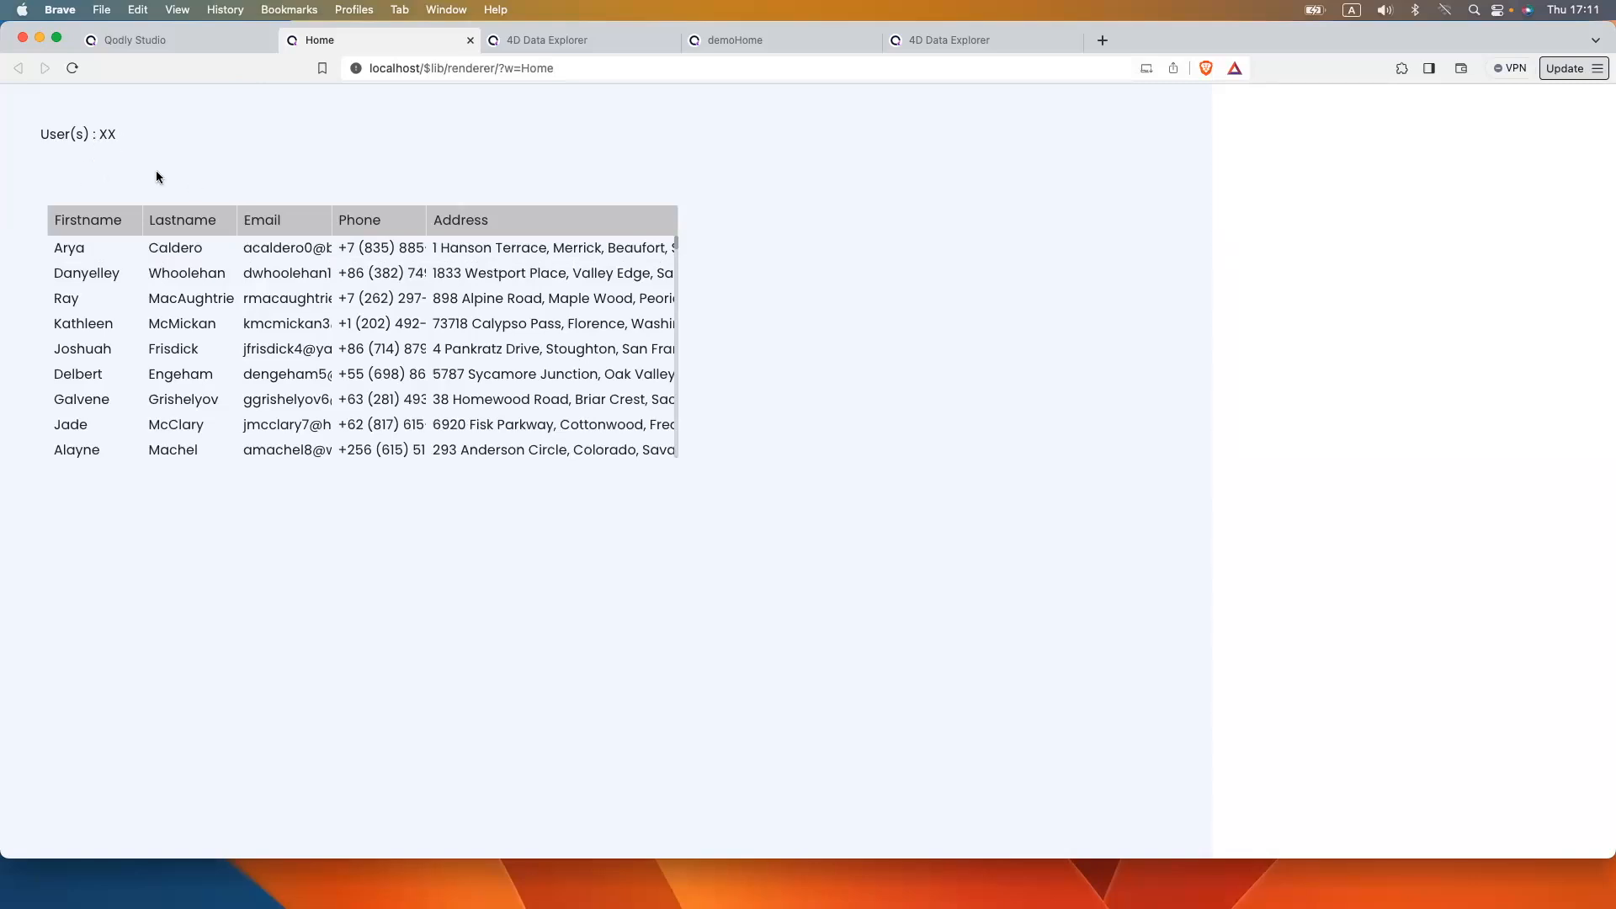
pyautogui.doubleClick(109, 134)
pyautogui.click(210, 44)
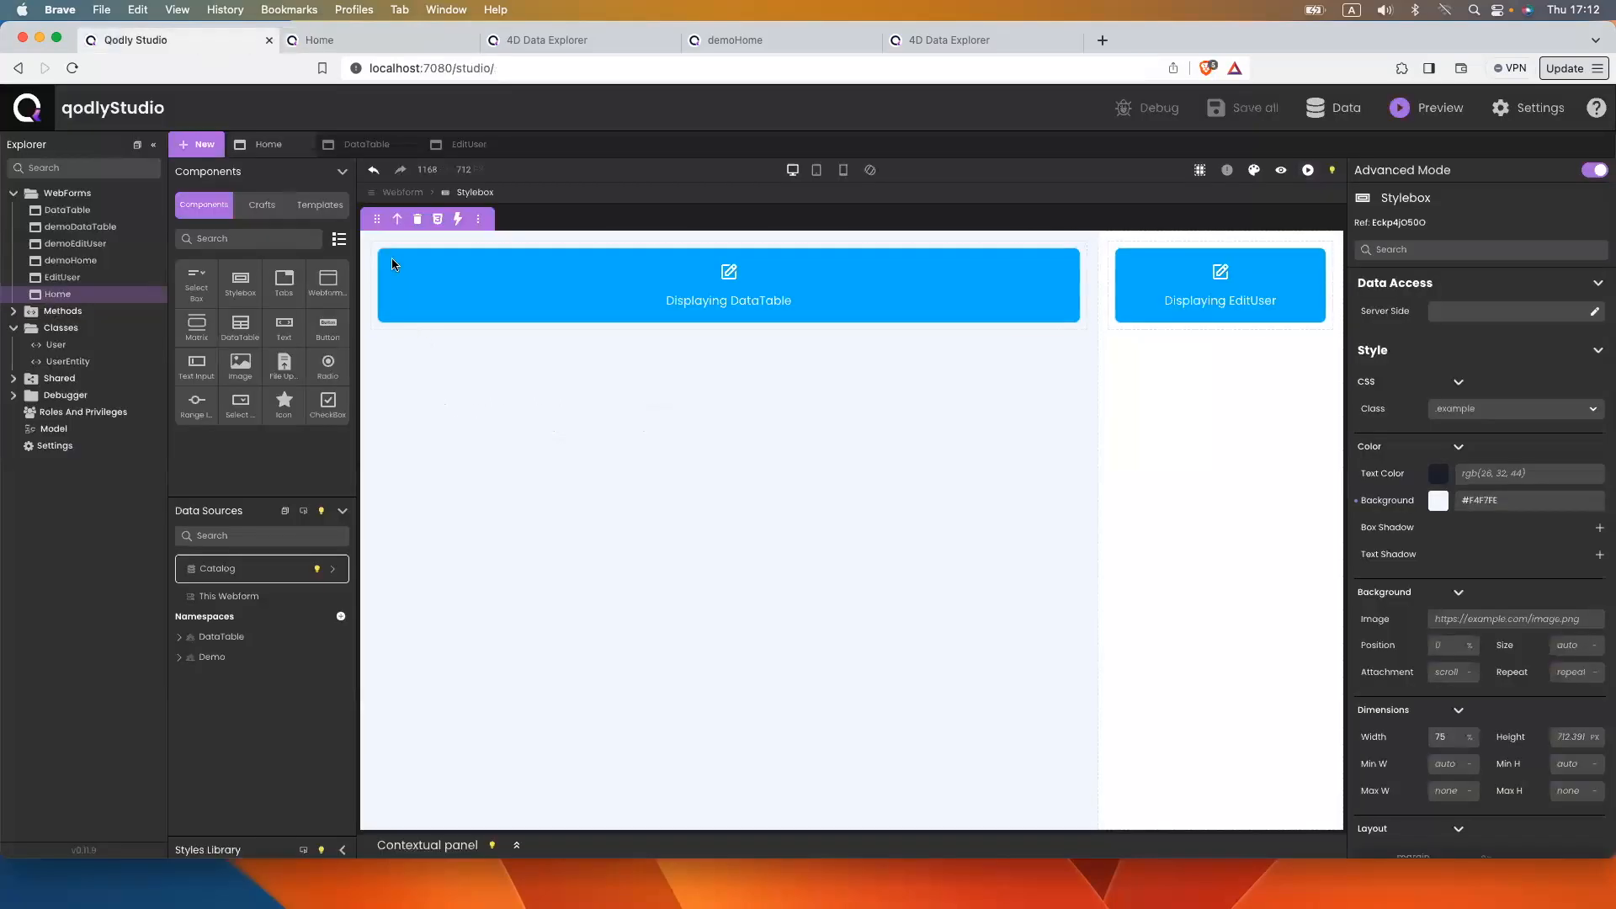
# In the DataTable webform, bind the XX placeholder to users.length from the DataTable namespace with the #,##0 format
pyautogui.click(356, 147)
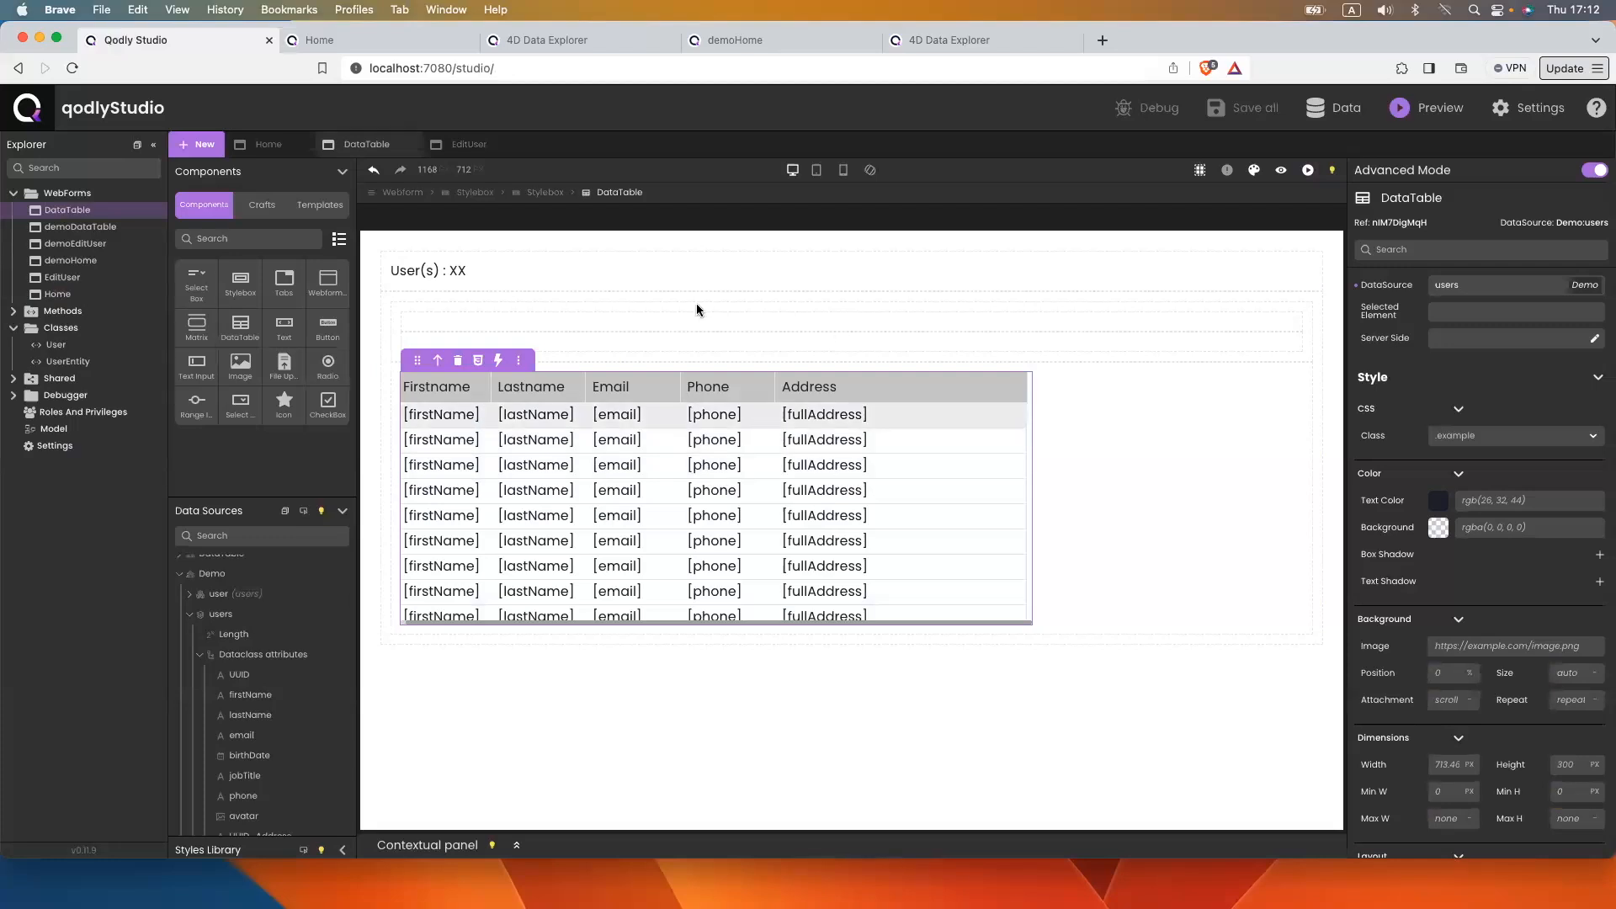
pyautogui.doubleClick(459, 270)
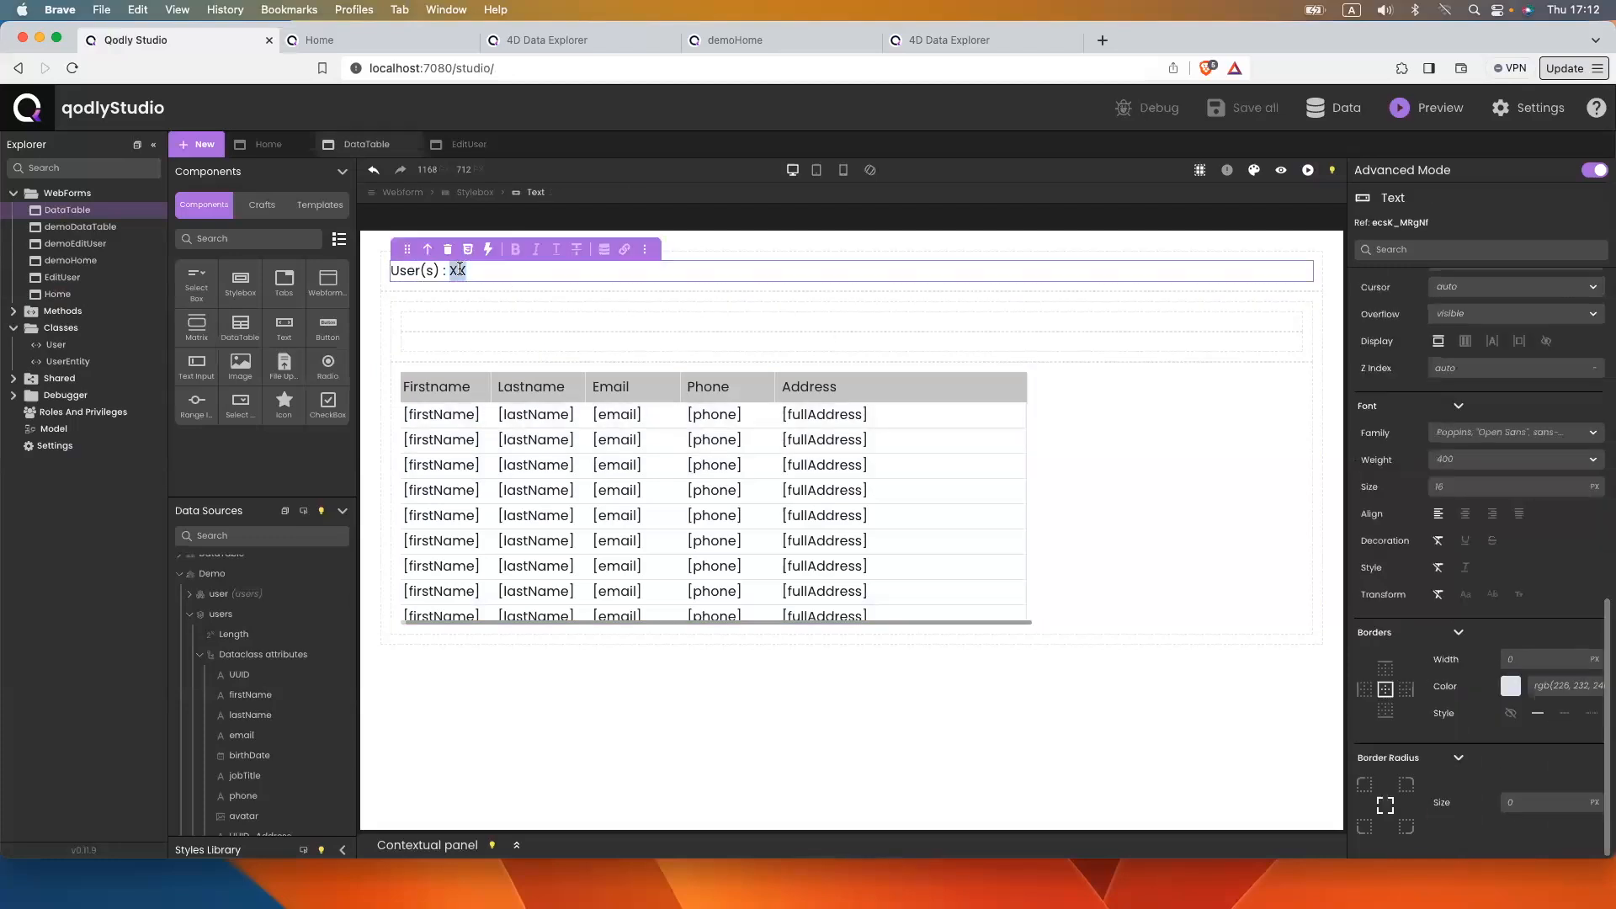
pyautogui.click(604, 251)
pyautogui.click(484, 332)
pyautogui.write('us')
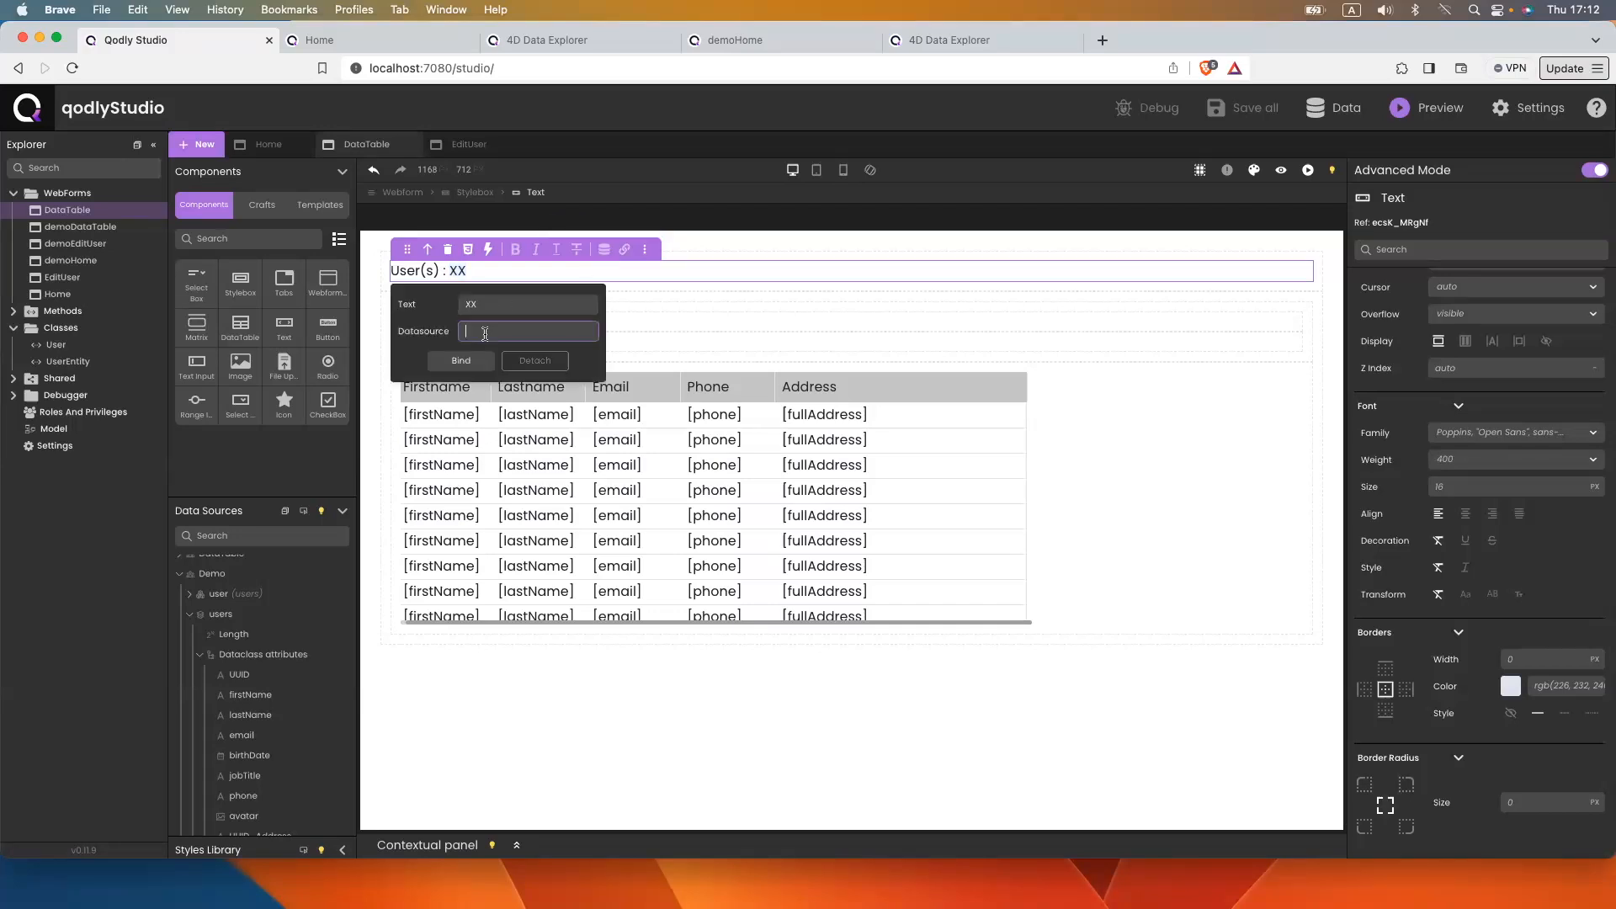
pyautogui.write('ers.')
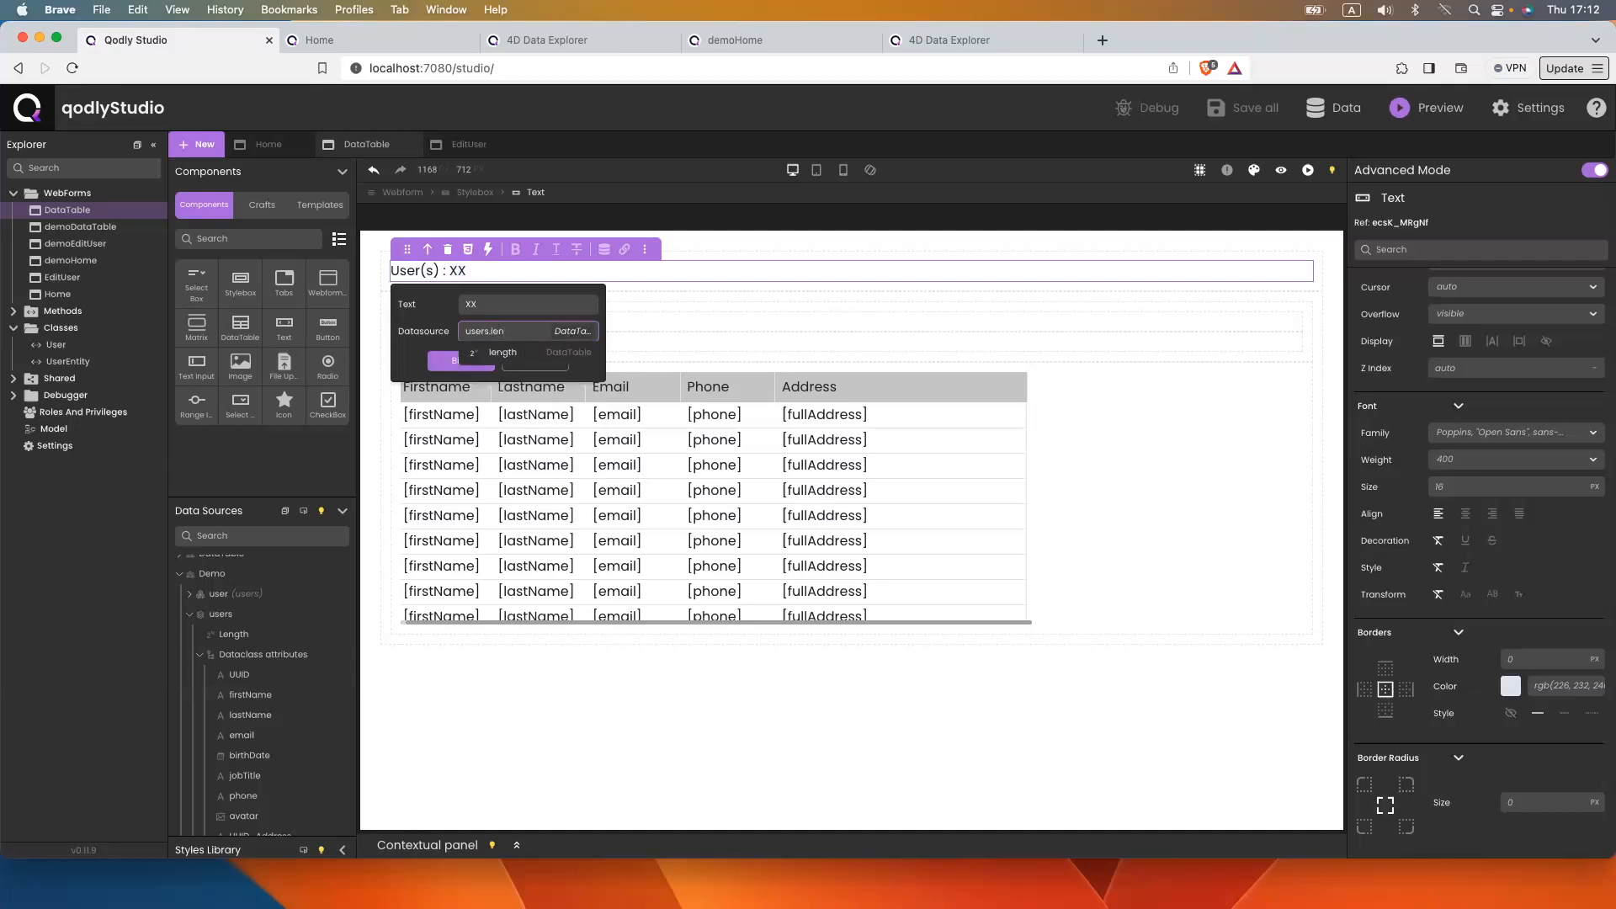
pyautogui.write('len')
pyautogui.click(504, 351)
pyautogui.click(535, 356)
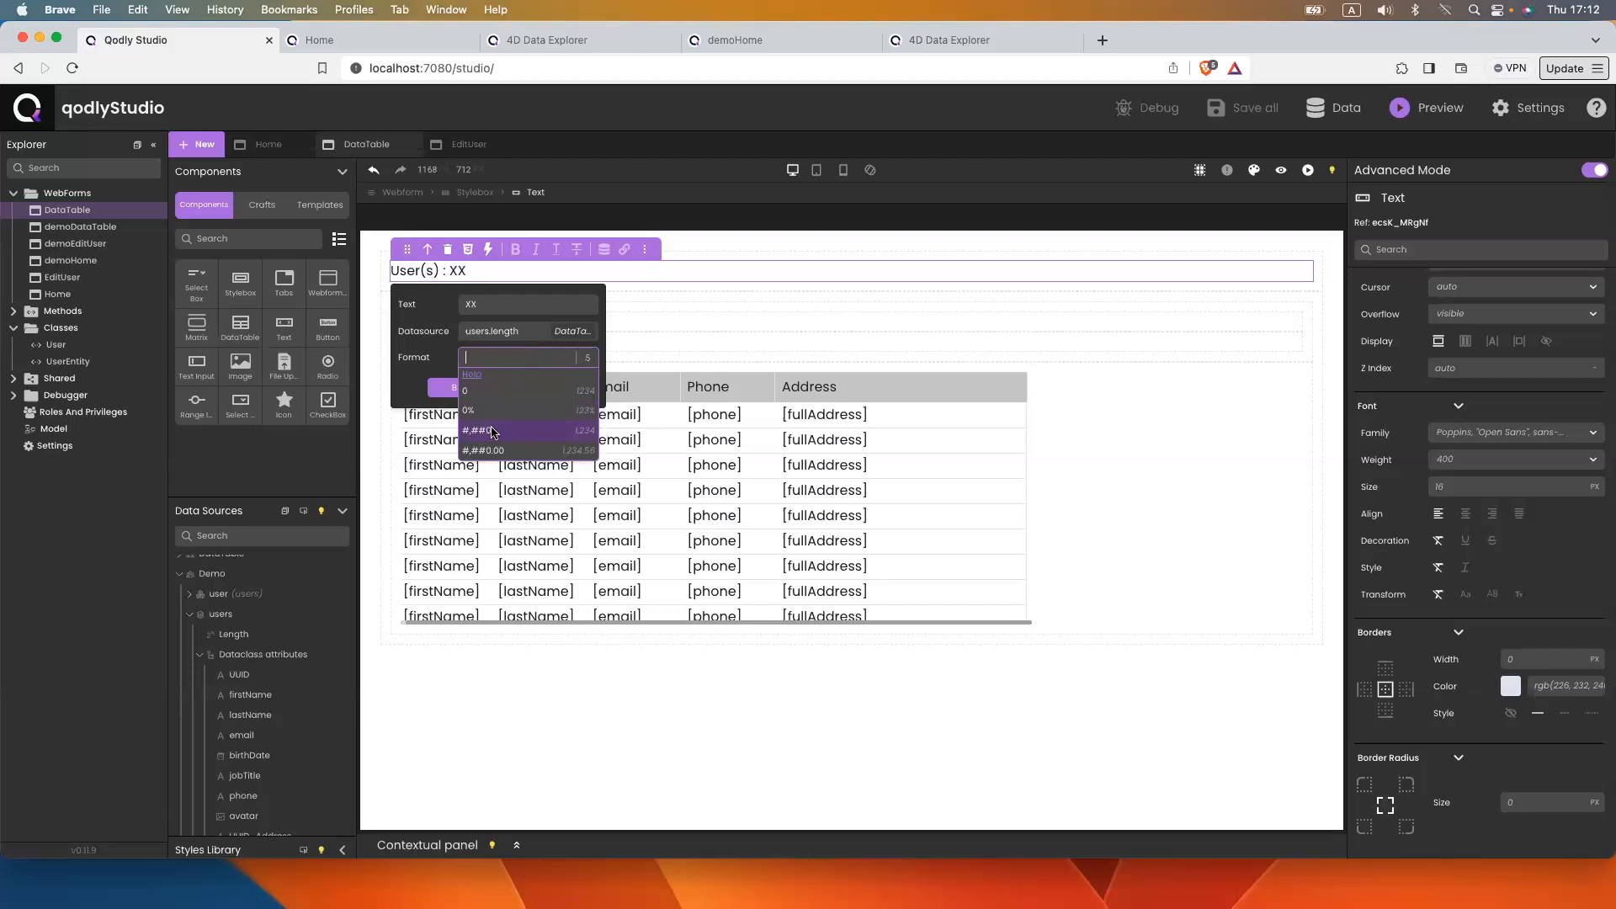
pyautogui.click(493, 432)
pyautogui.click(468, 386)
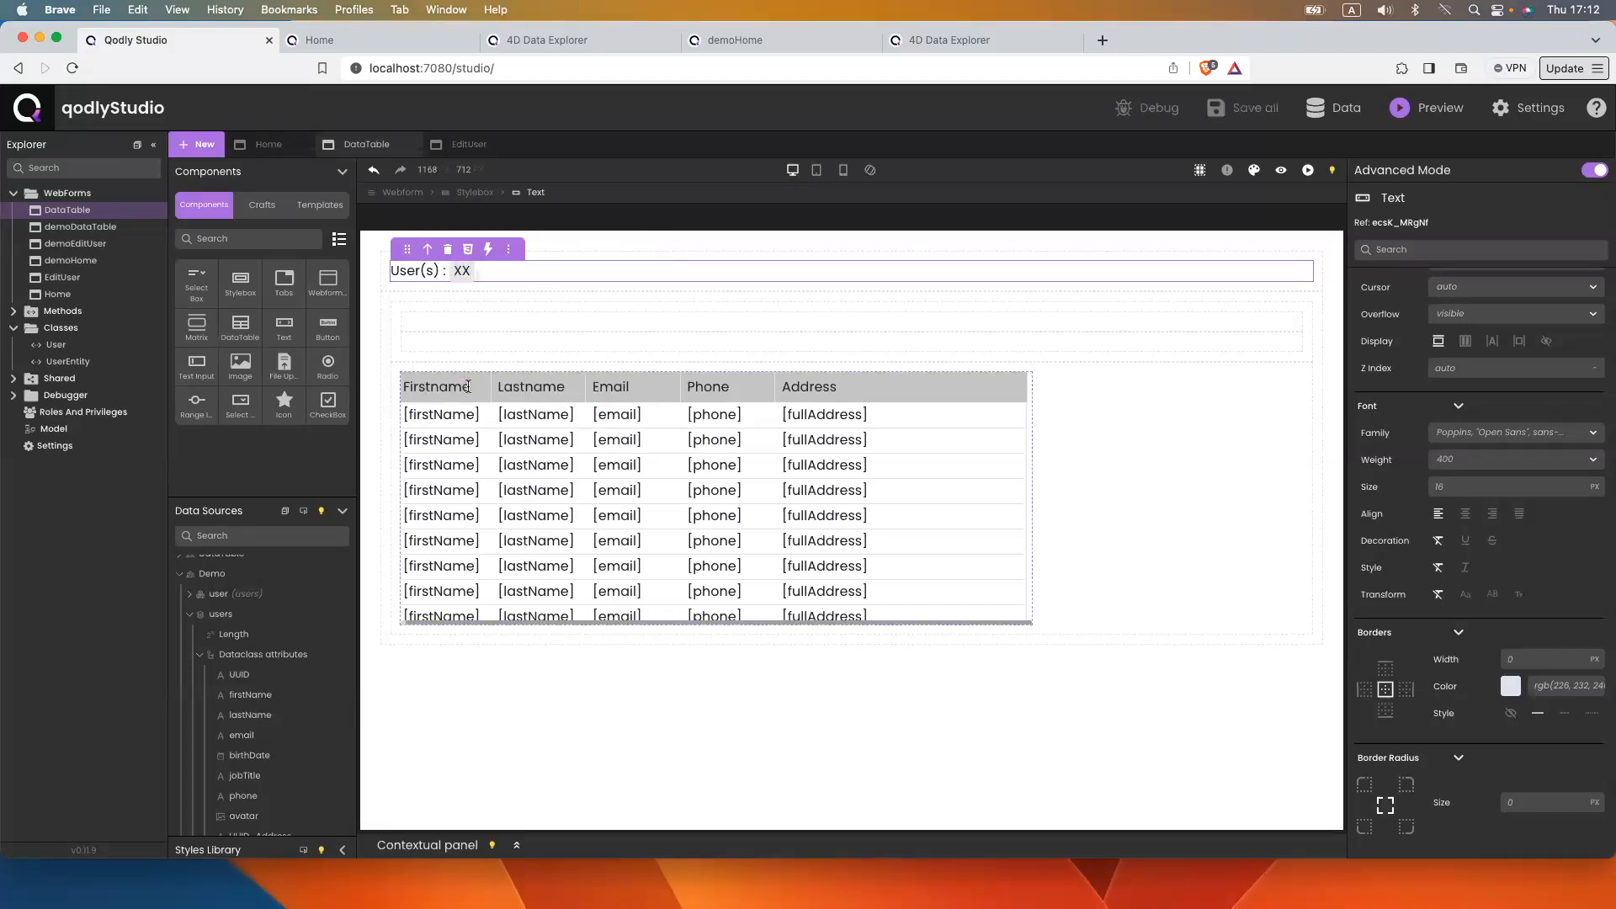
# Set the display of the Stylebox above the table to flex so its two inner Styleboxes sit side by side
pyautogui.click(392, 318)
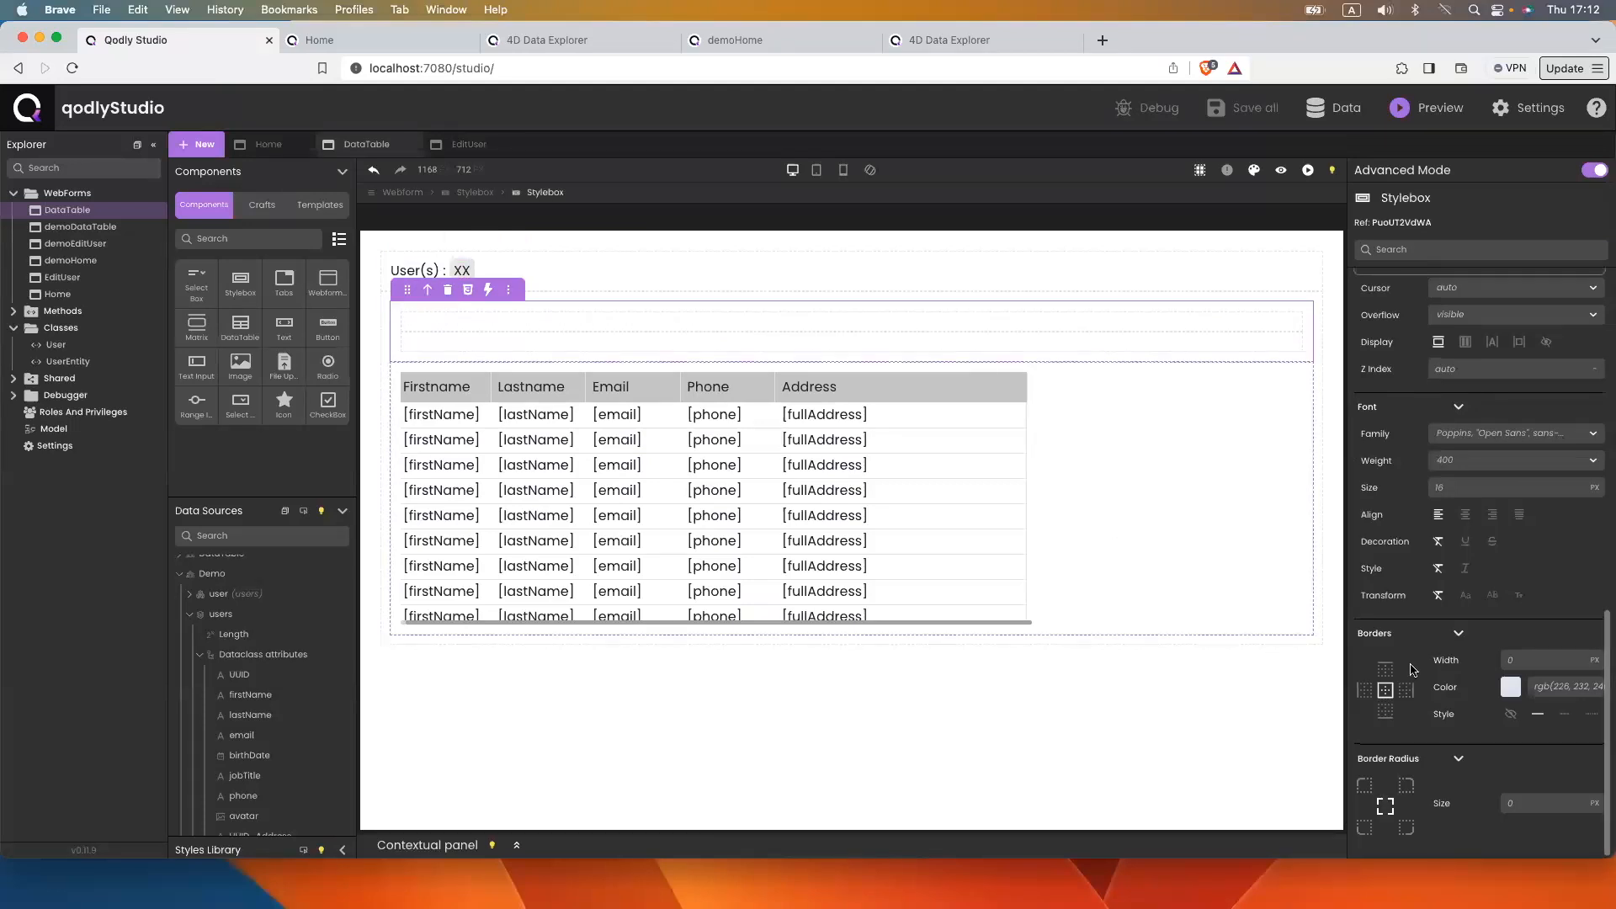
pyautogui.click(1465, 341)
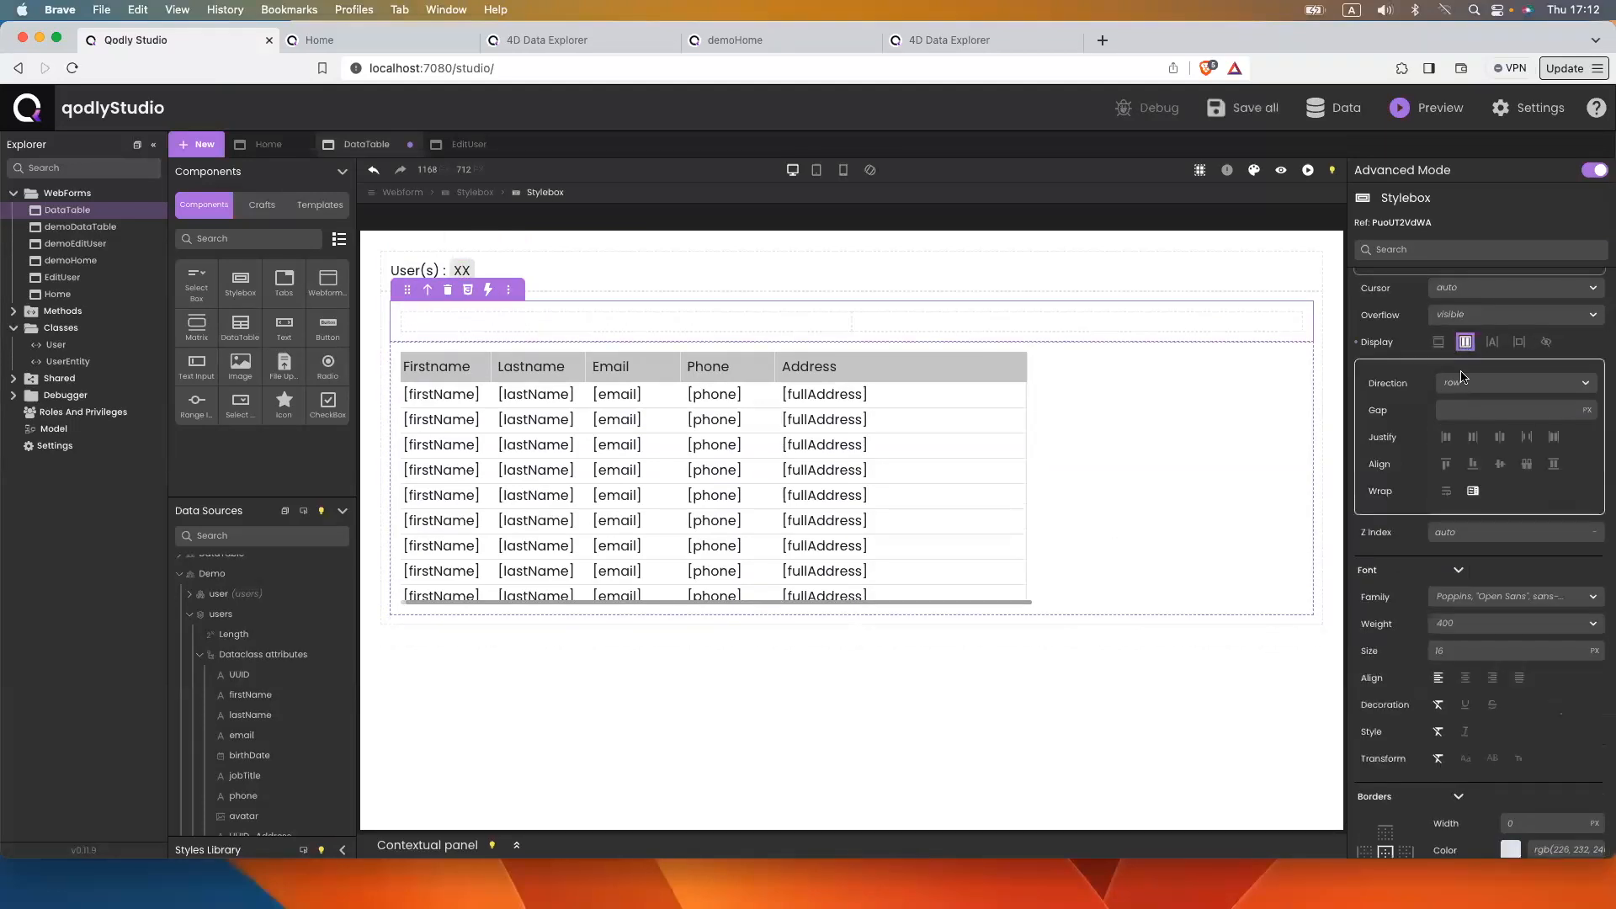
# Try the Vertical flex direction on the Stylebox above the table and set it back to Horizontal
pyautogui.click(1461, 380)
pyautogui.click(1470, 425)
pyautogui.click(1468, 383)
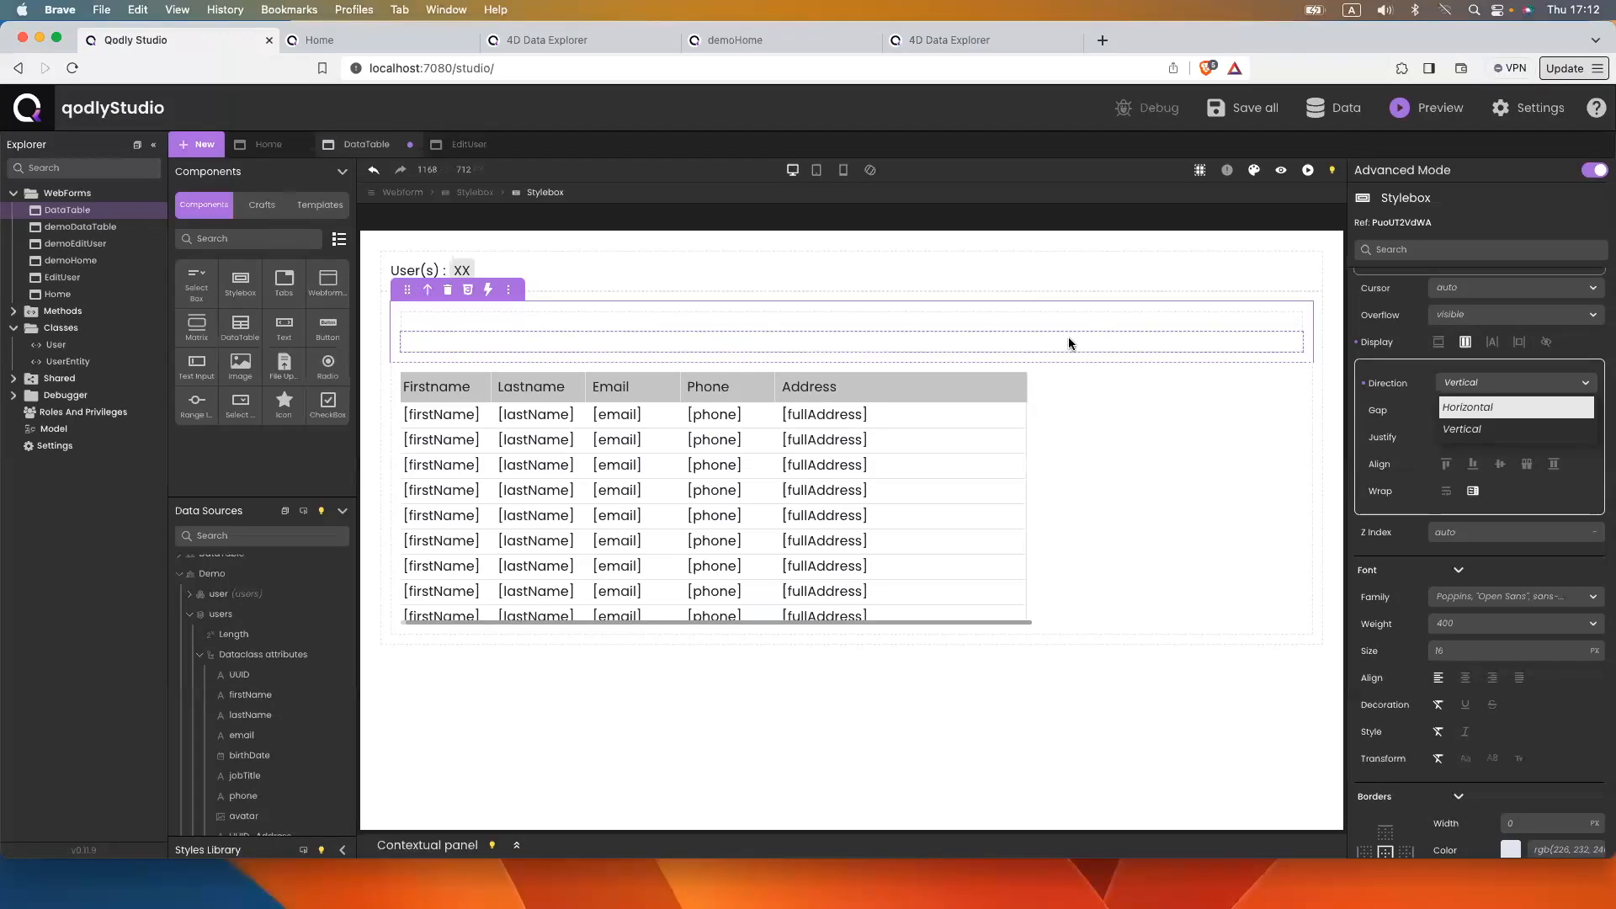
pyautogui.click(1464, 407)
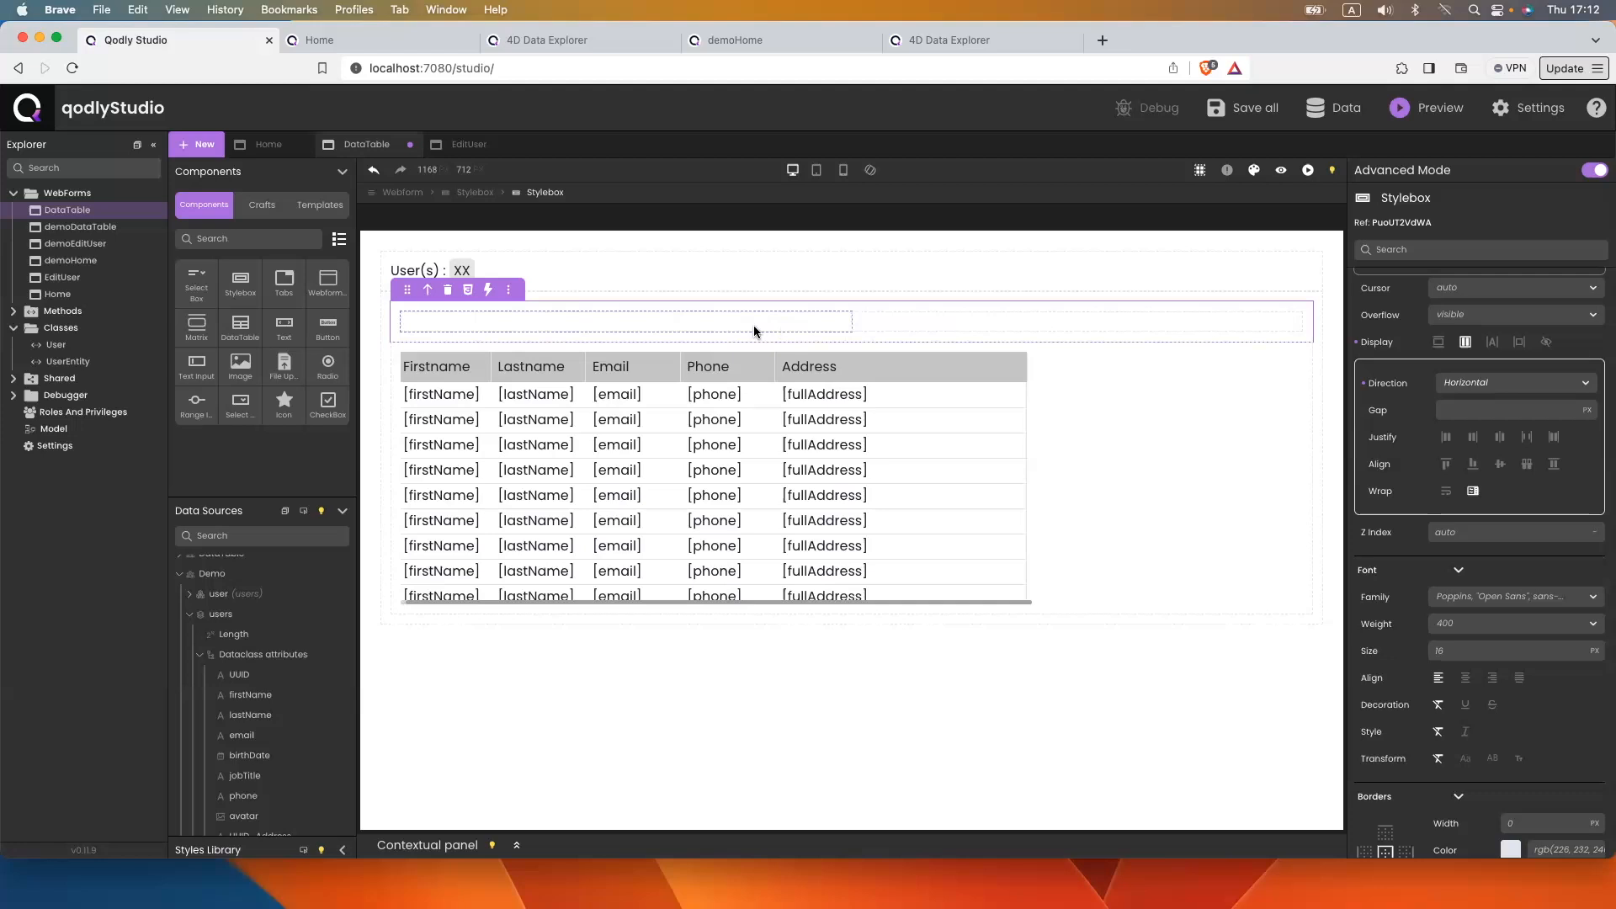
# Add five Icon crafts to the first inner Stylebox above the table
pyautogui.click(257, 210)
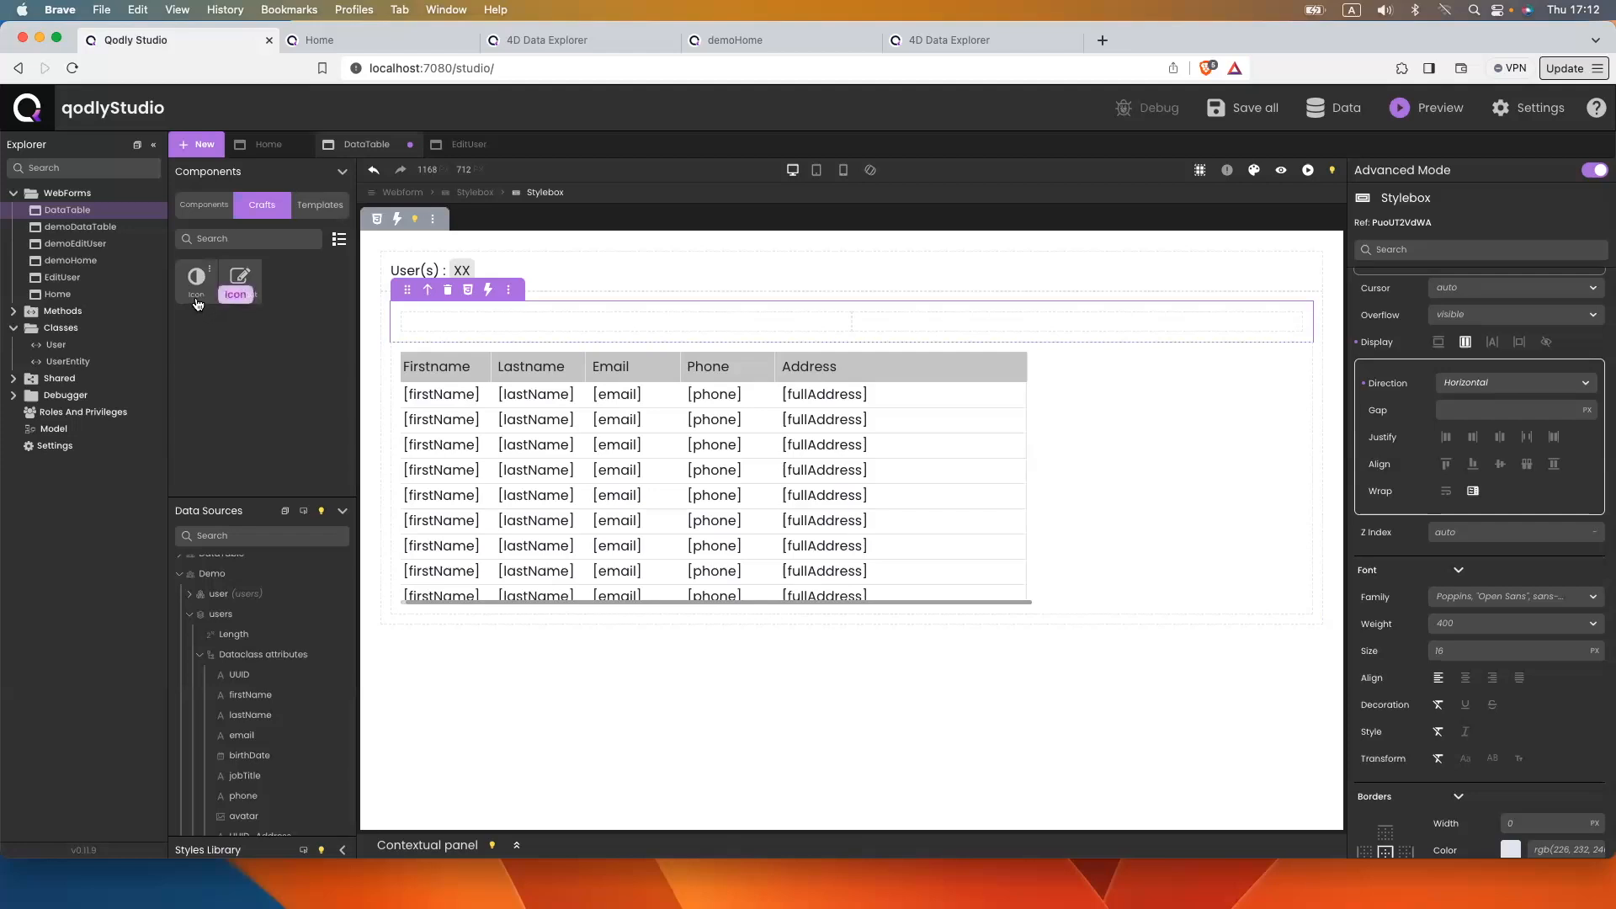
pyautogui.moveTo(195, 286); pyautogui.dragTo(422, 340)
pyautogui.moveTo(196, 283); pyautogui.dragTo(455, 358)
pyautogui.moveTo(196, 279); pyautogui.dragTo(393, 383)
pyautogui.moveTo(196, 279); pyautogui.dragTo(496, 389)
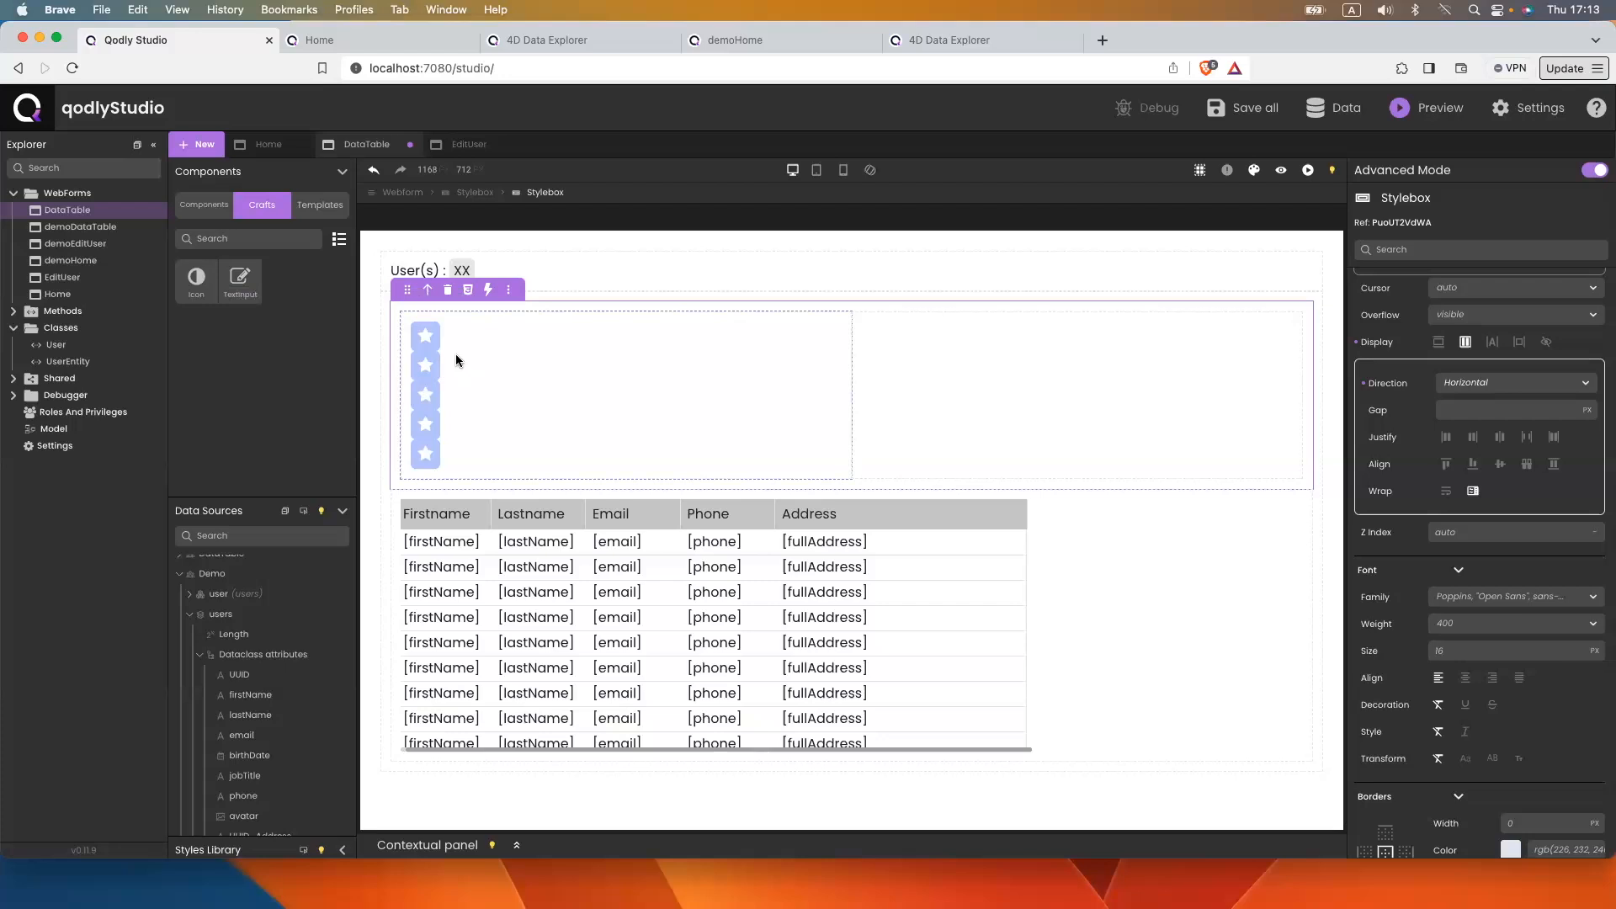
# Lay out the five icons in a row by setting their Stylebox's display to flex with a gap of 10 px
pyautogui.click(517, 379)
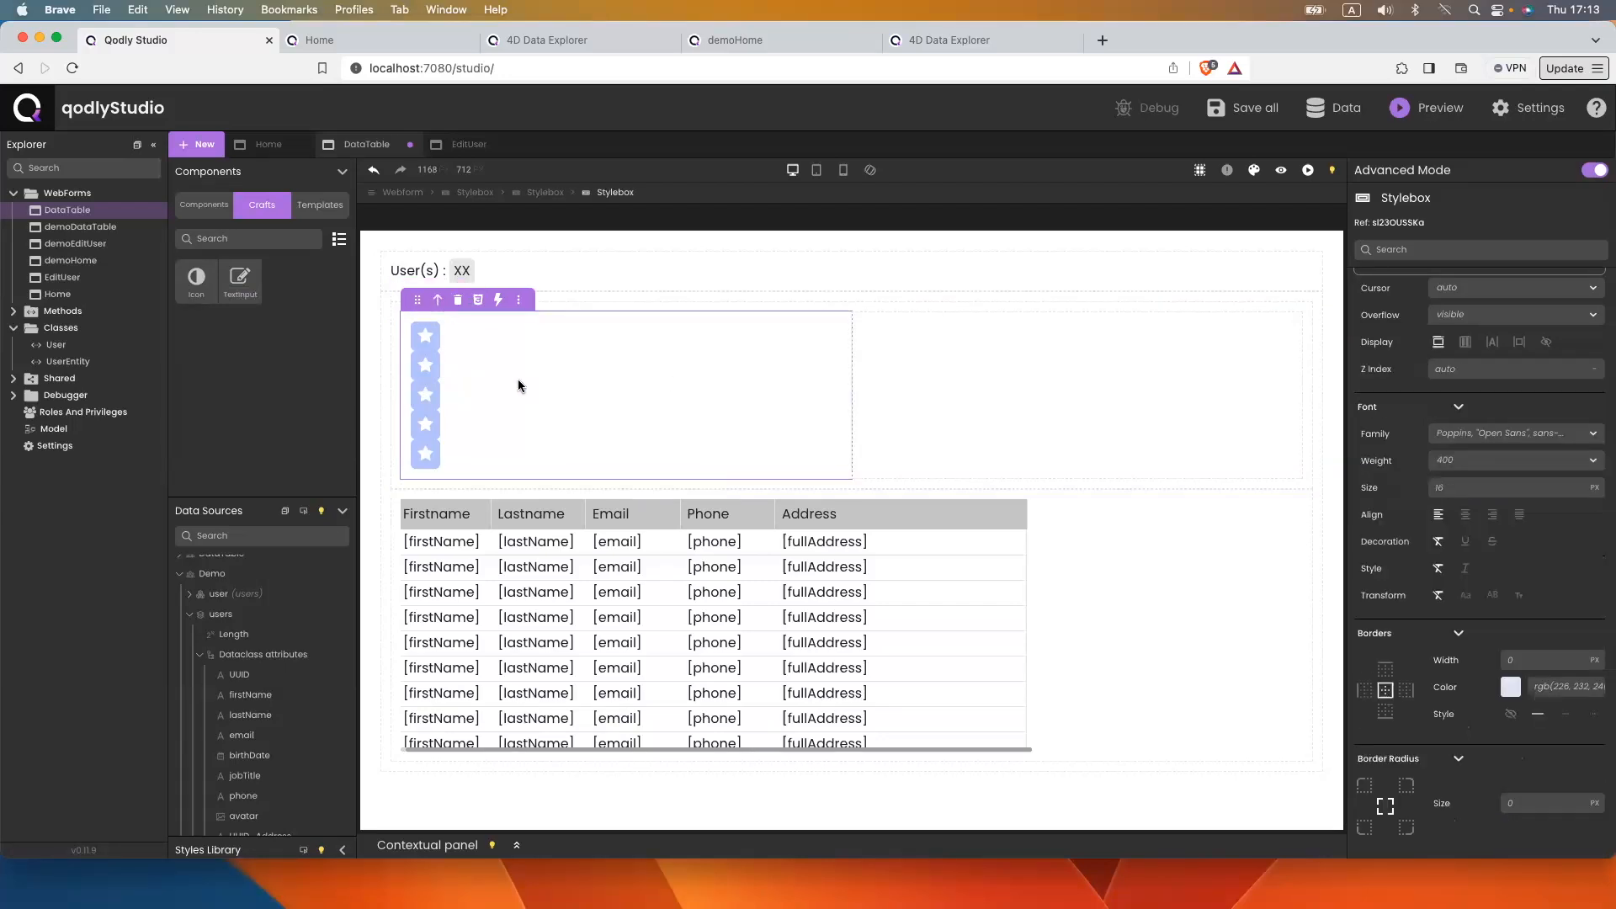
pyautogui.click(1465, 340)
pyautogui.click(1455, 380)
pyautogui.click(1465, 406)
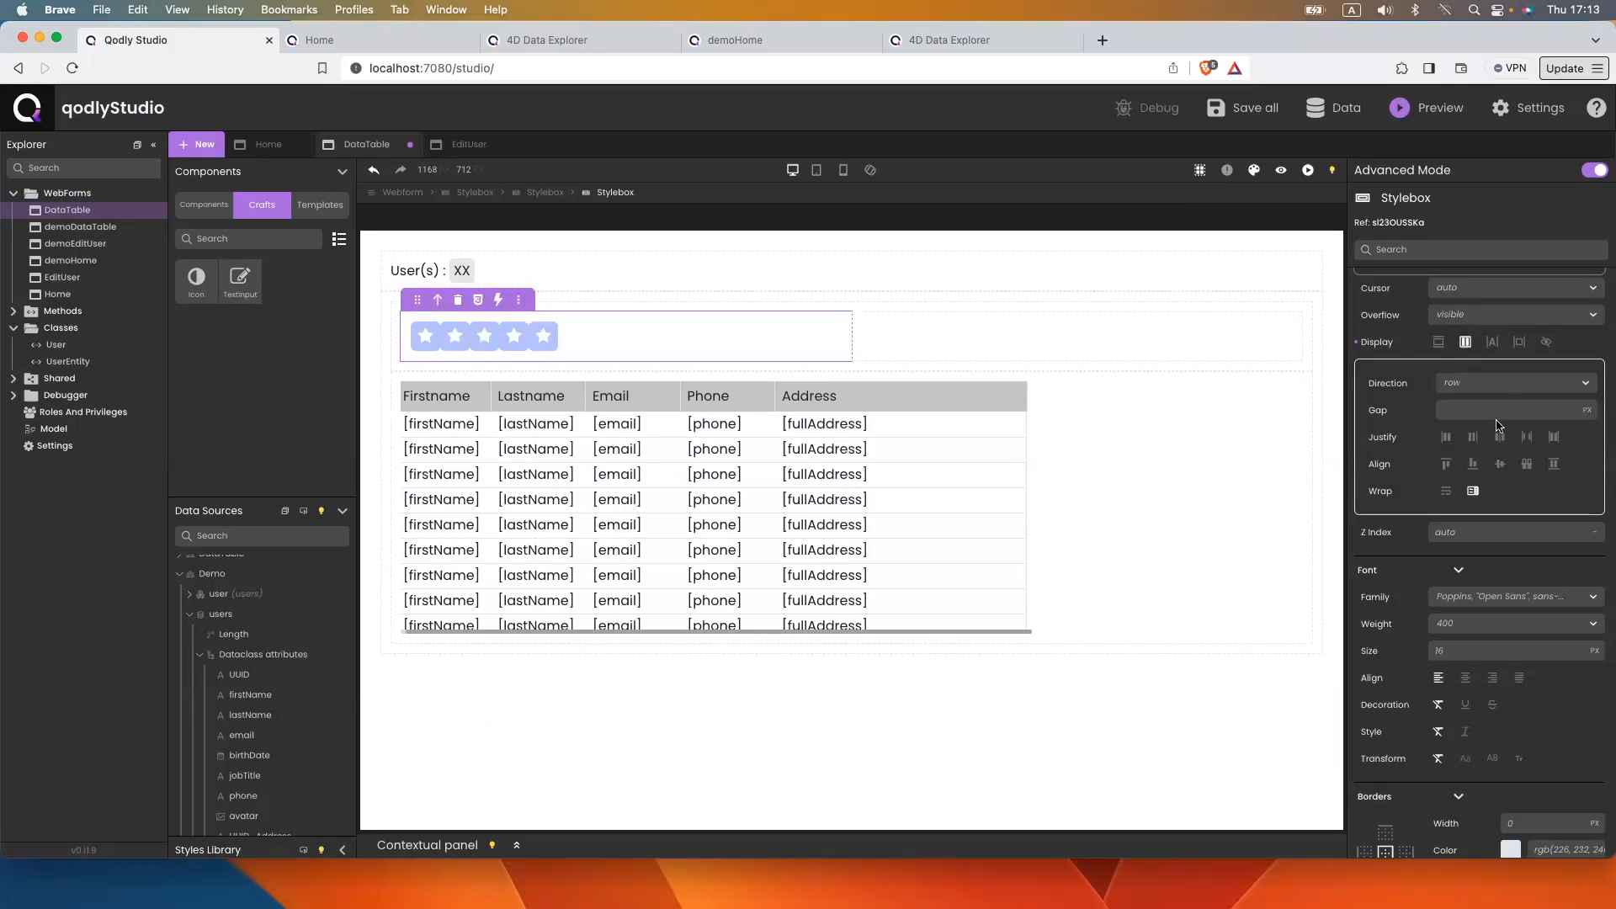
pyautogui.click(1468, 412)
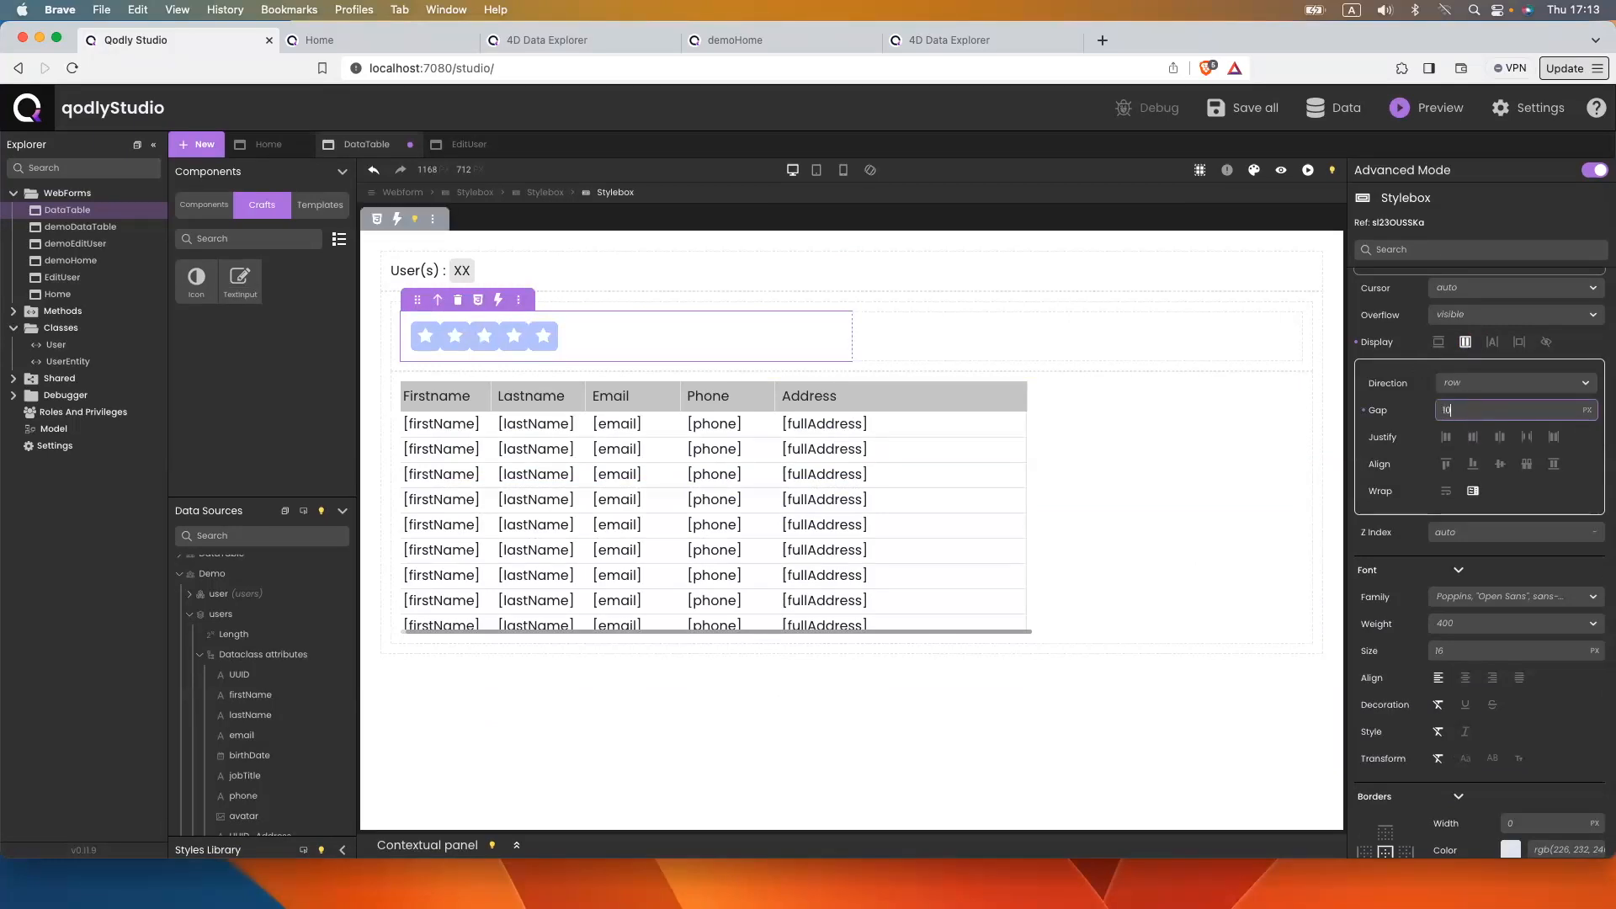
pyautogui.write('10')
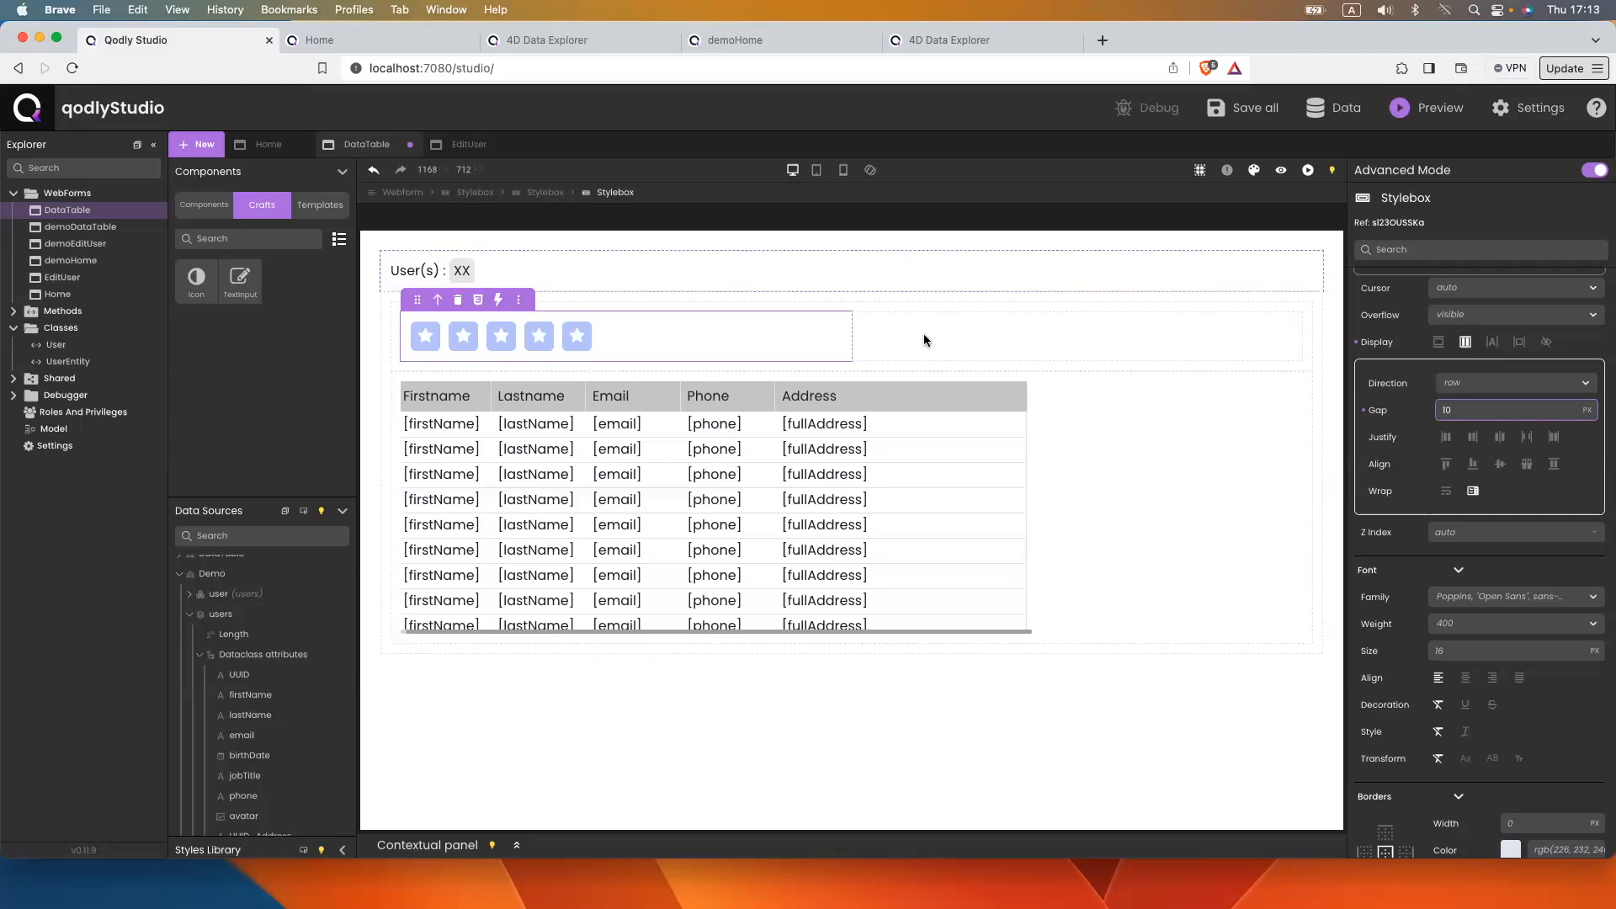
# Add a Text Input and an Icon craft to the second inner Stylebox and set it to flex with flex-end justification
pyautogui.click(1000, 348)
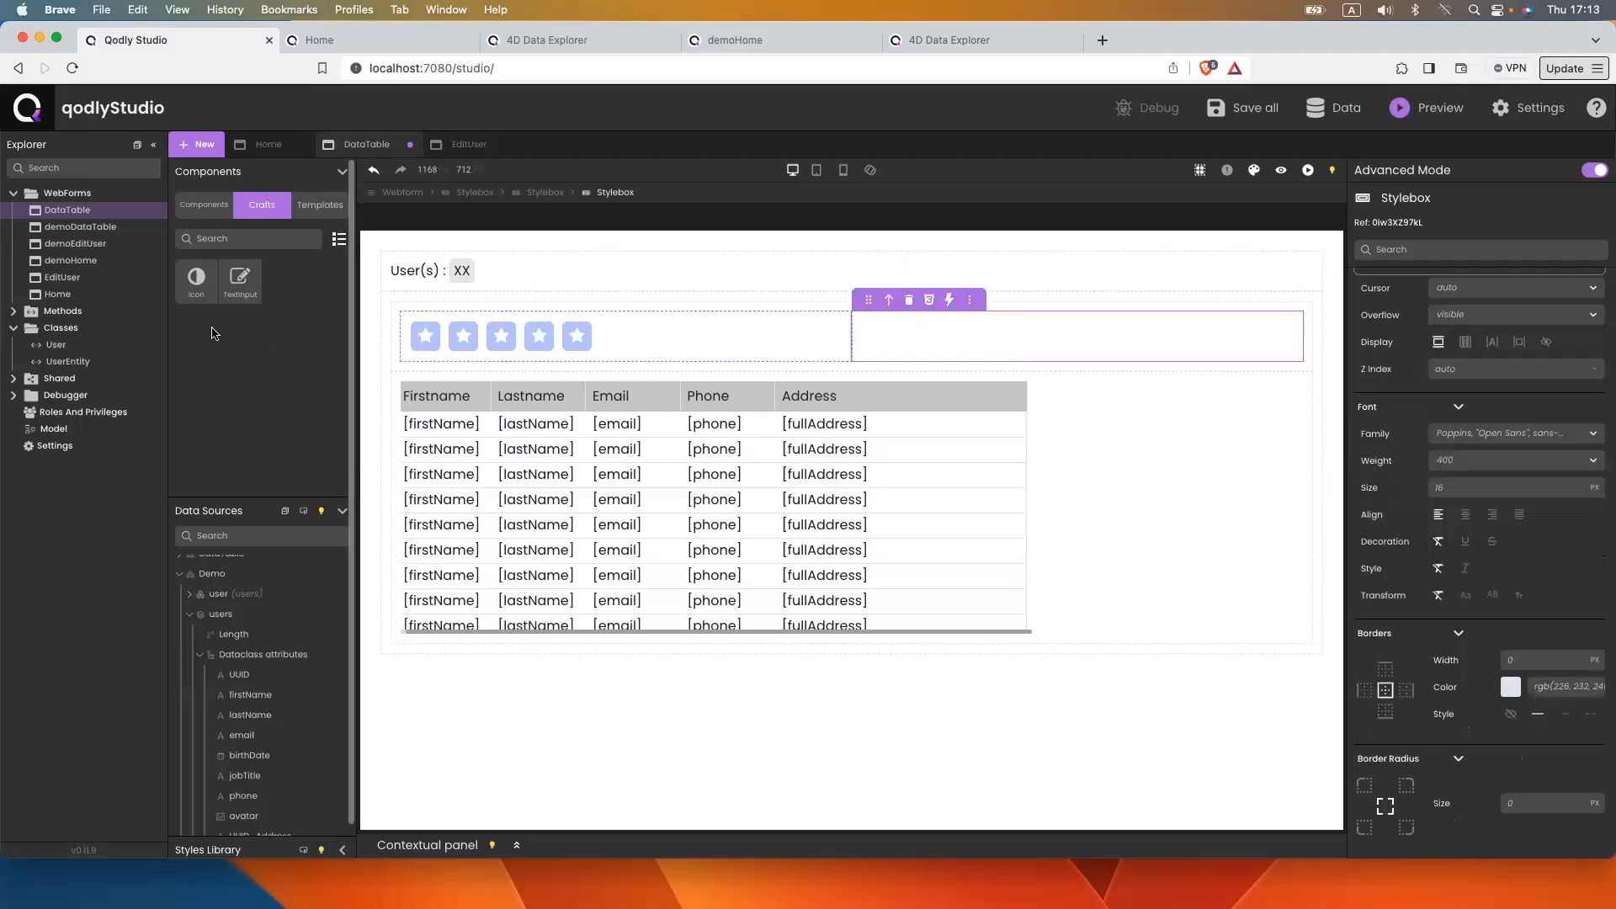
pyautogui.click(210, 205)
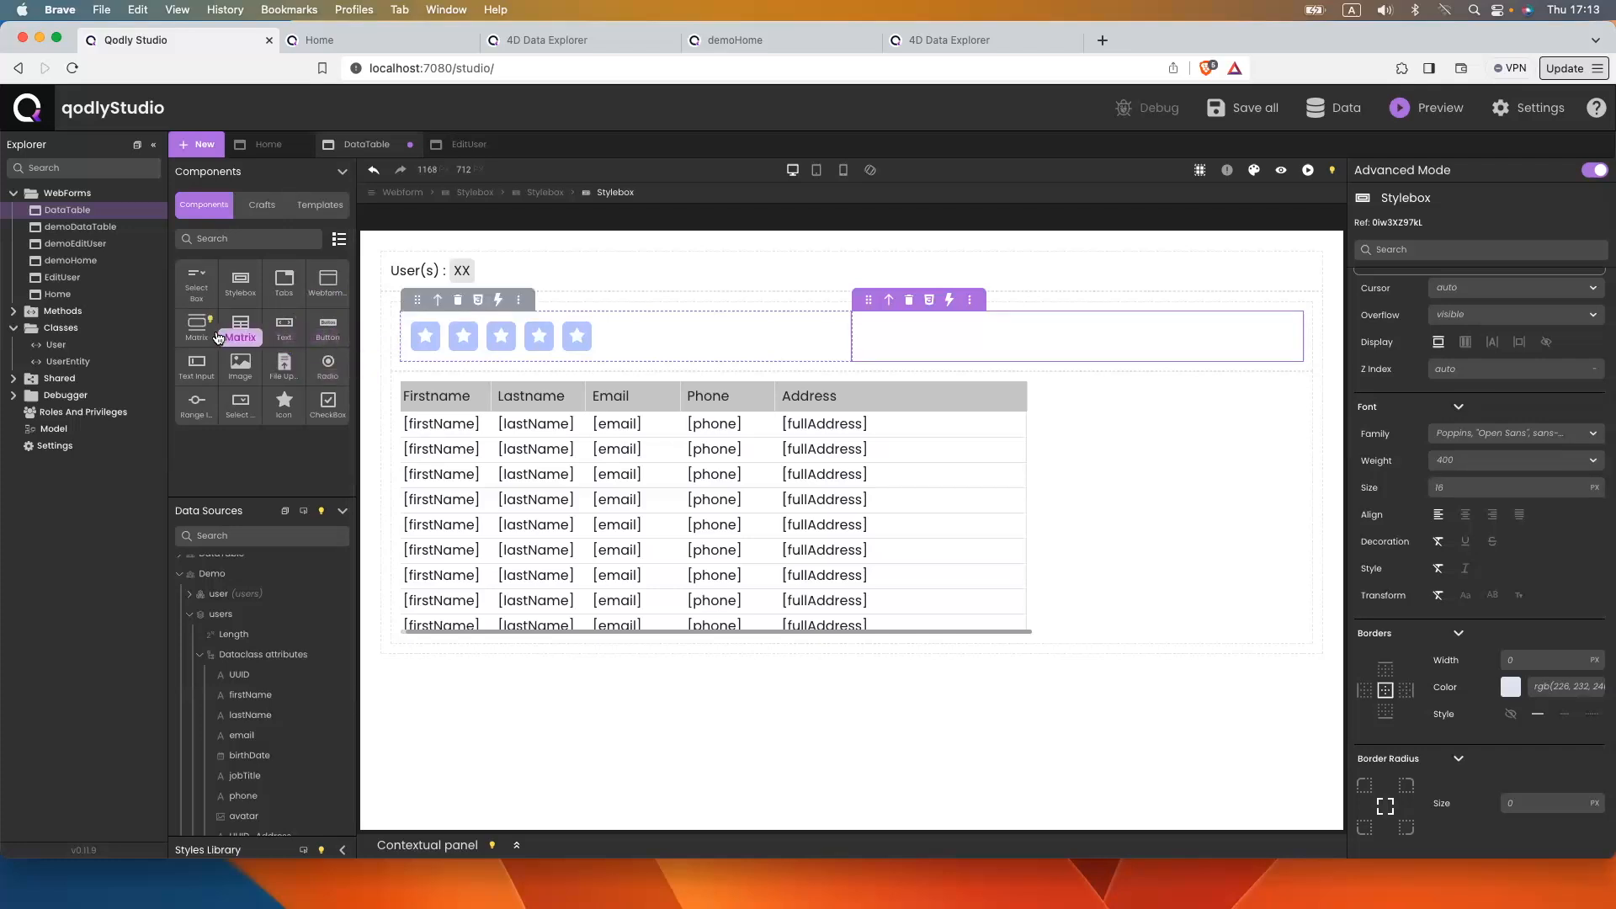
pyautogui.moveTo(970, 266); pyautogui.dragTo(951, 341)
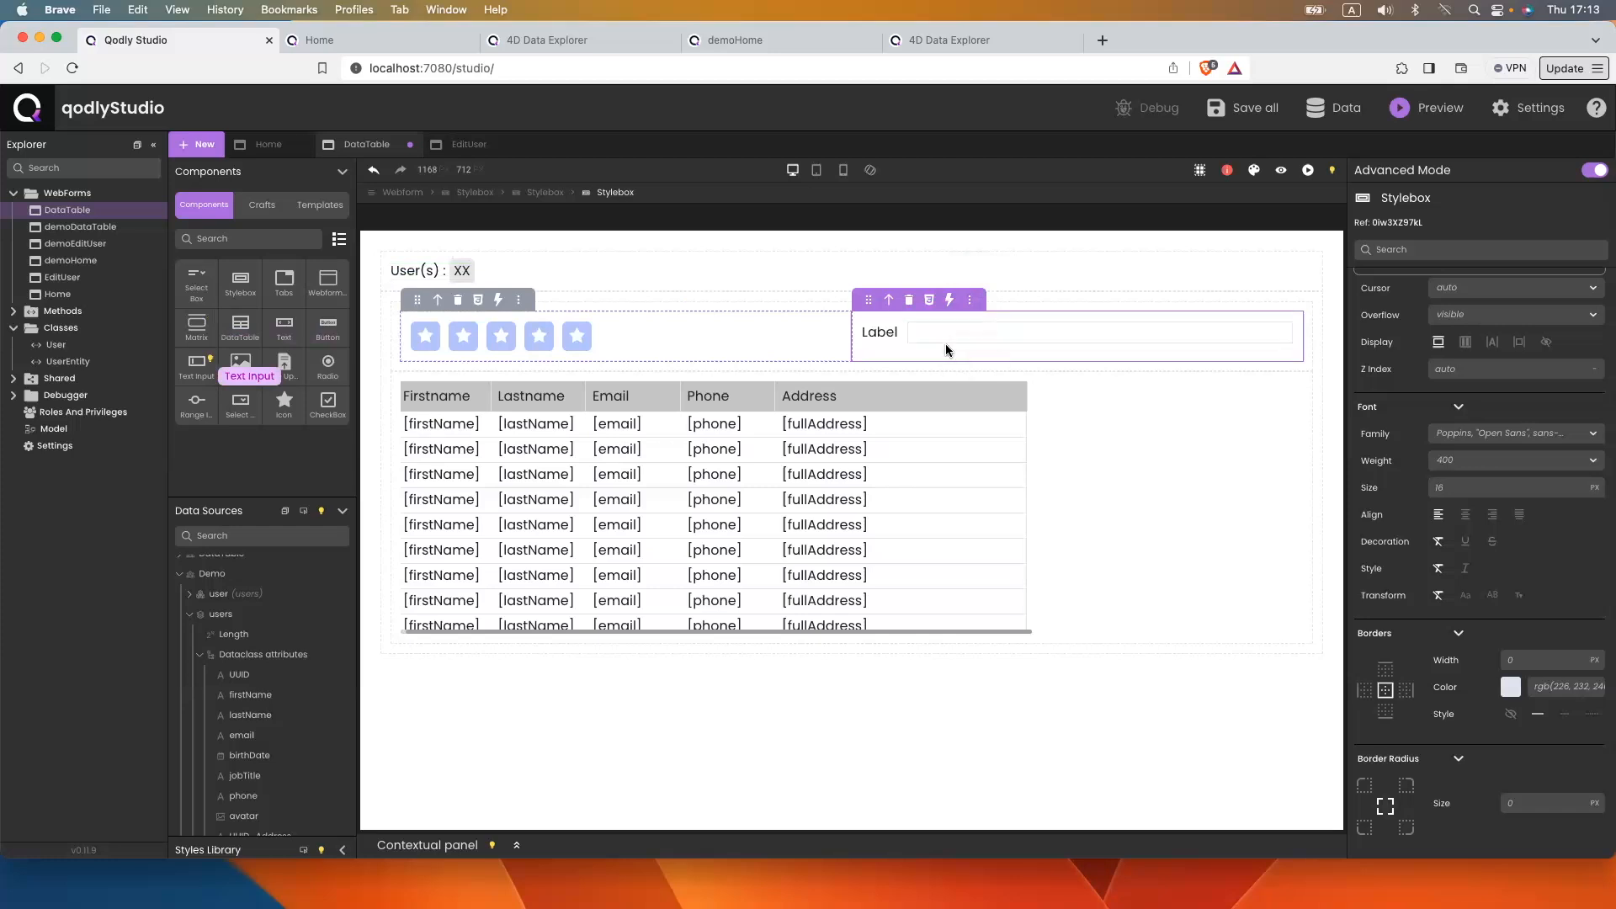
pyautogui.click(262, 204)
pyautogui.moveTo(240, 280); pyautogui.dragTo(1035, 358)
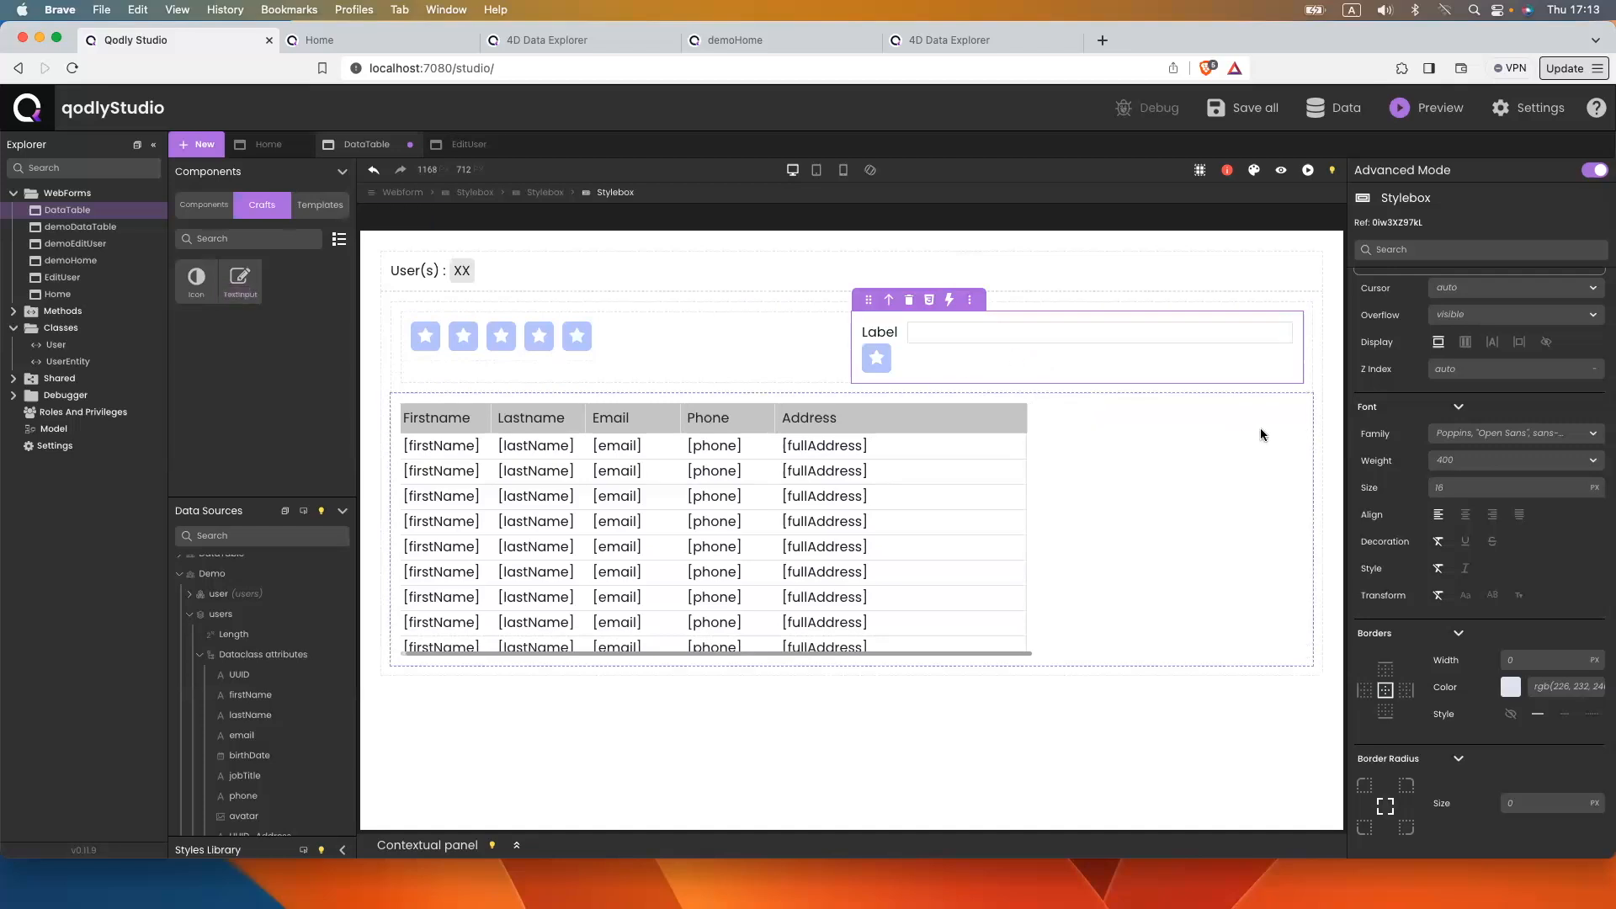
pyautogui.click(1465, 343)
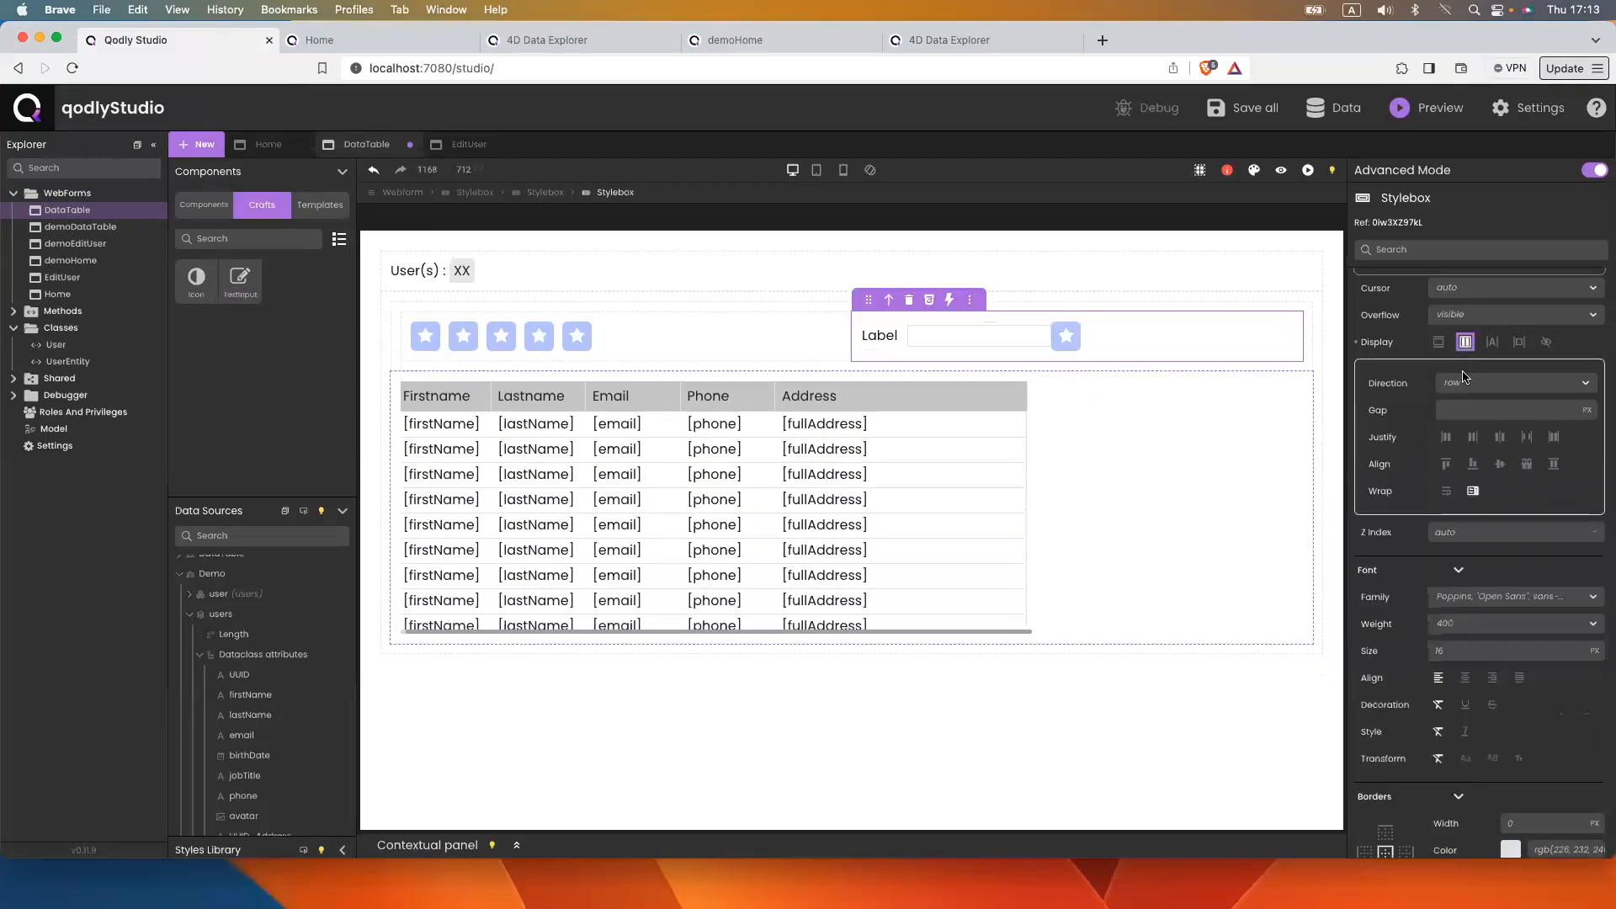
pyautogui.click(1472, 437)
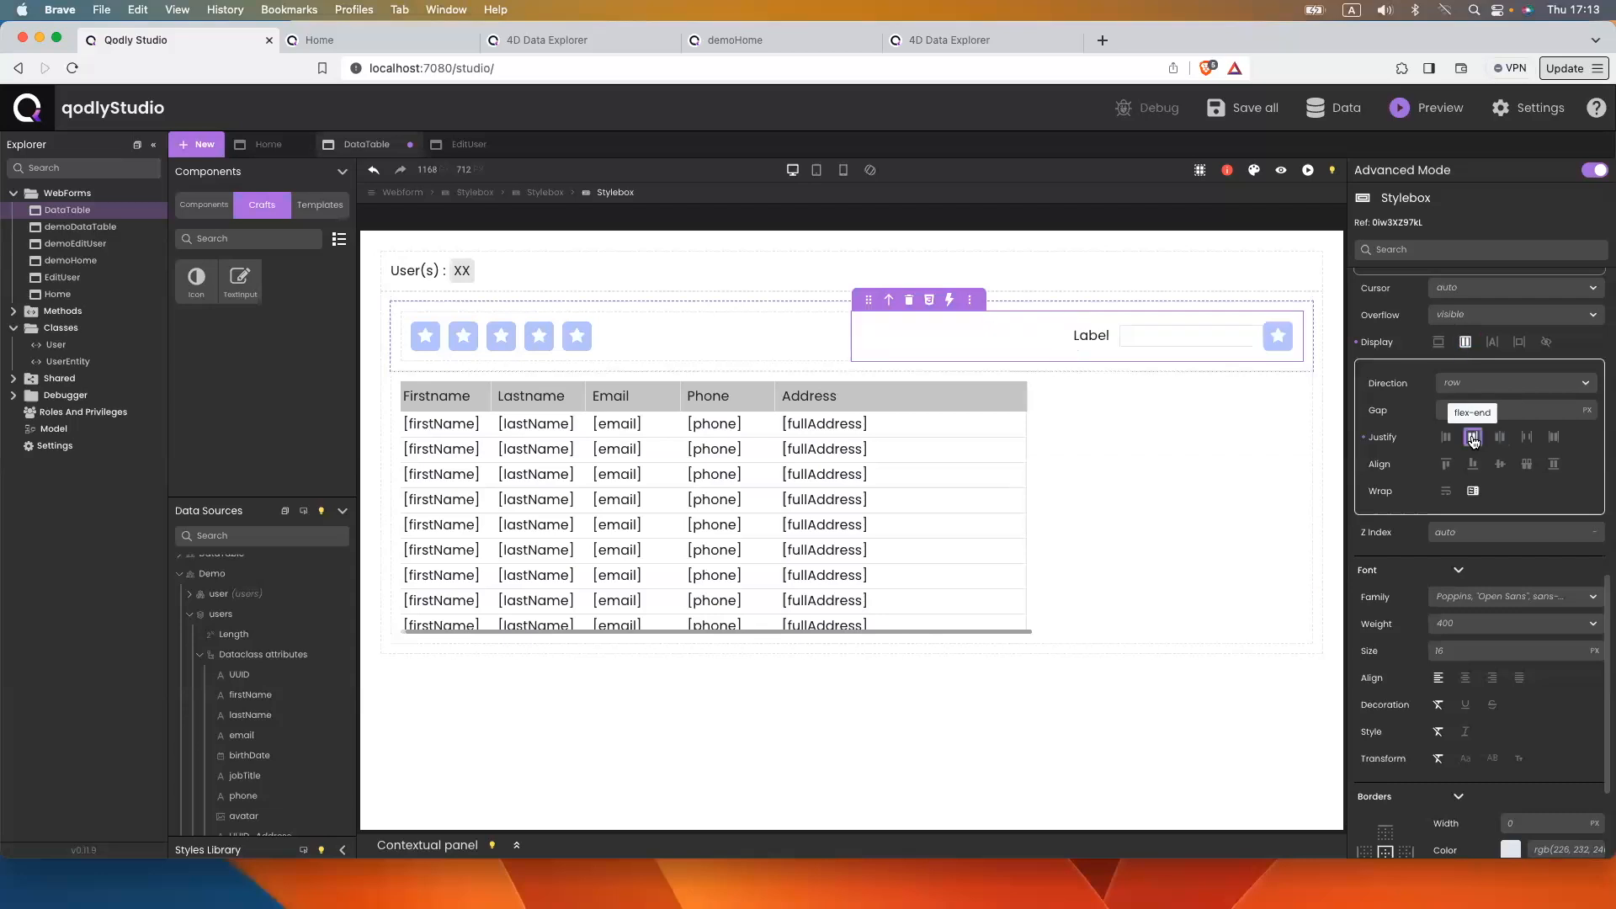
# Hide the label of the Text Input beside the single icon
pyautogui.click(1113, 322)
pyautogui.scroll(10, 1435, 340)
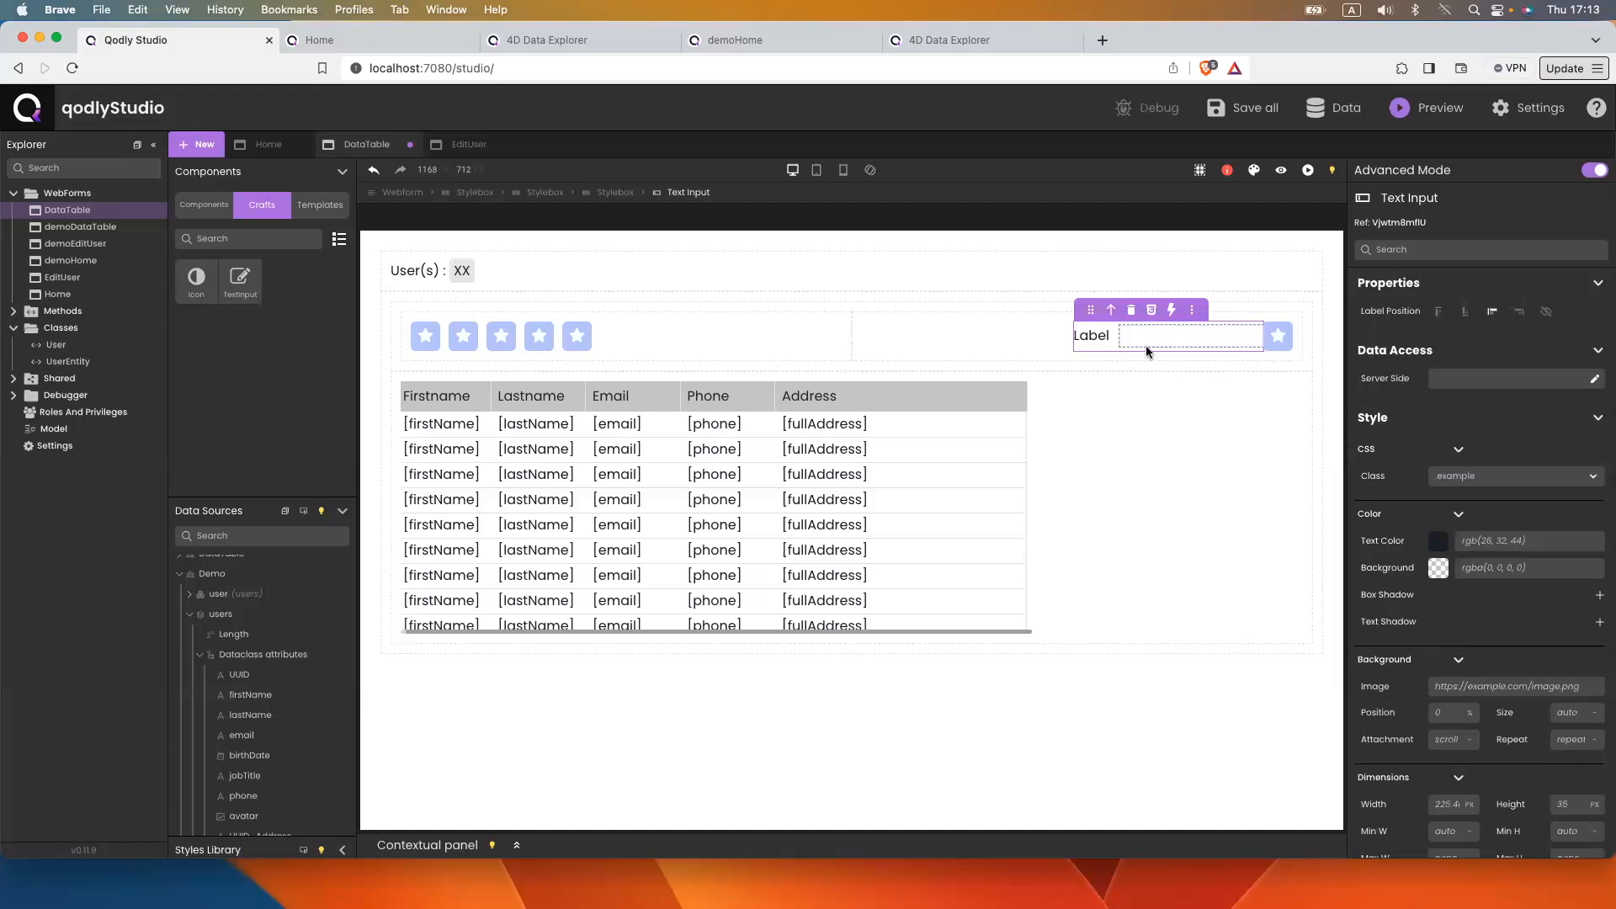
pyautogui.click(1093, 337)
pyautogui.click(1090, 314)
pyautogui.click(1545, 313)
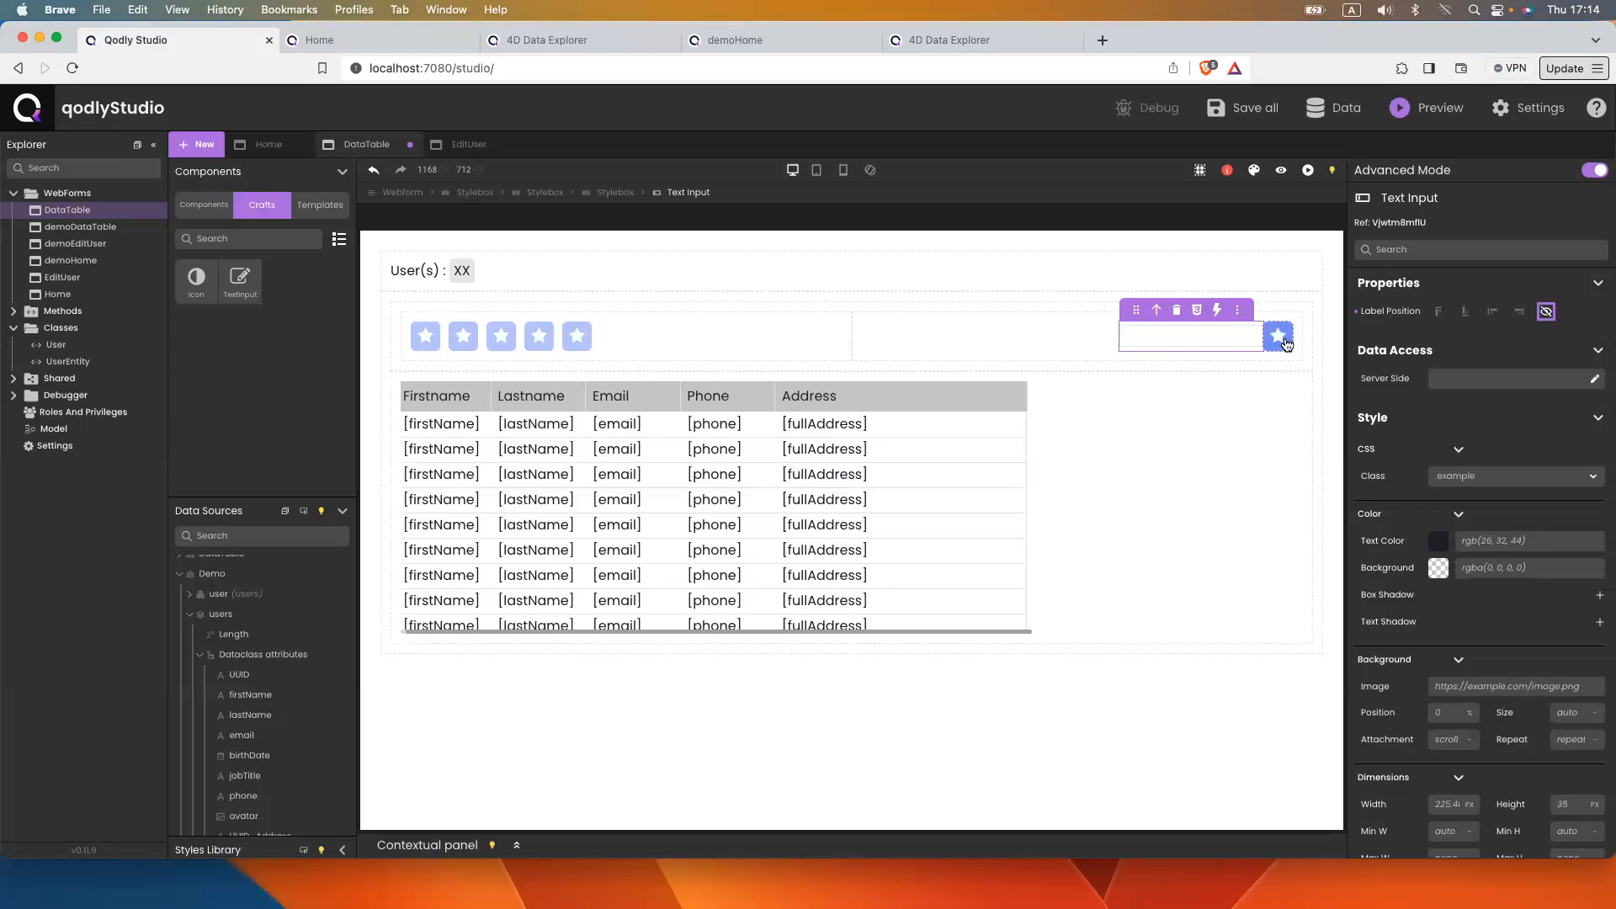
# Set a gap of 10 px on the Stylebox holding the Text Input and the single icon
pyautogui.moveTo(1286, 344)
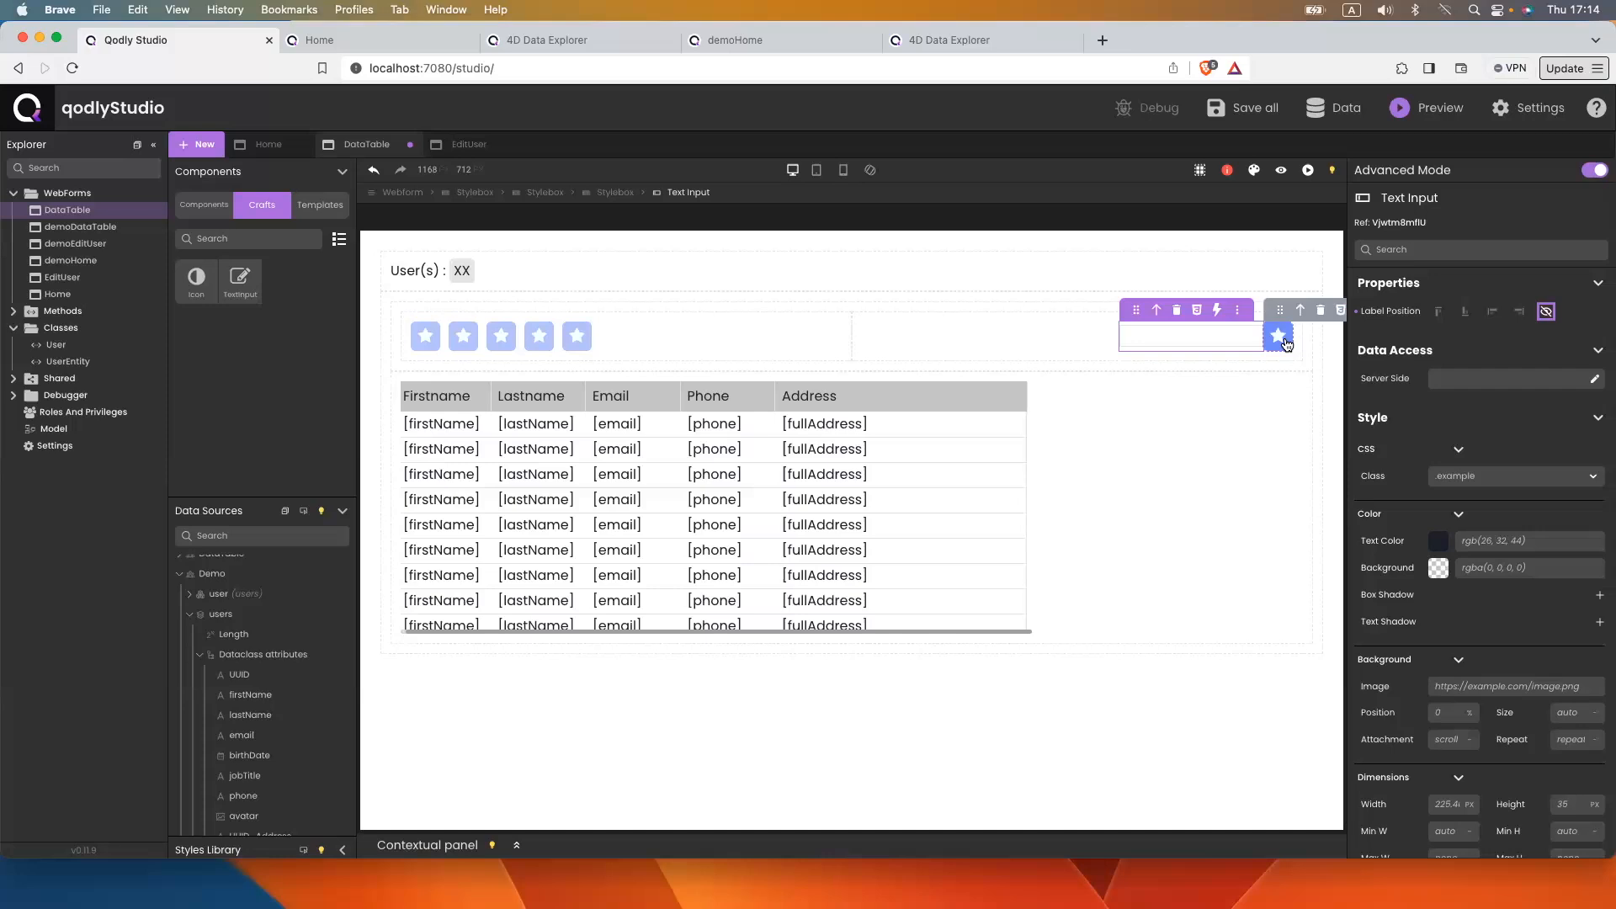
pyautogui.click(1083, 336)
pyautogui.click(1238, 340)
pyautogui.click(1087, 333)
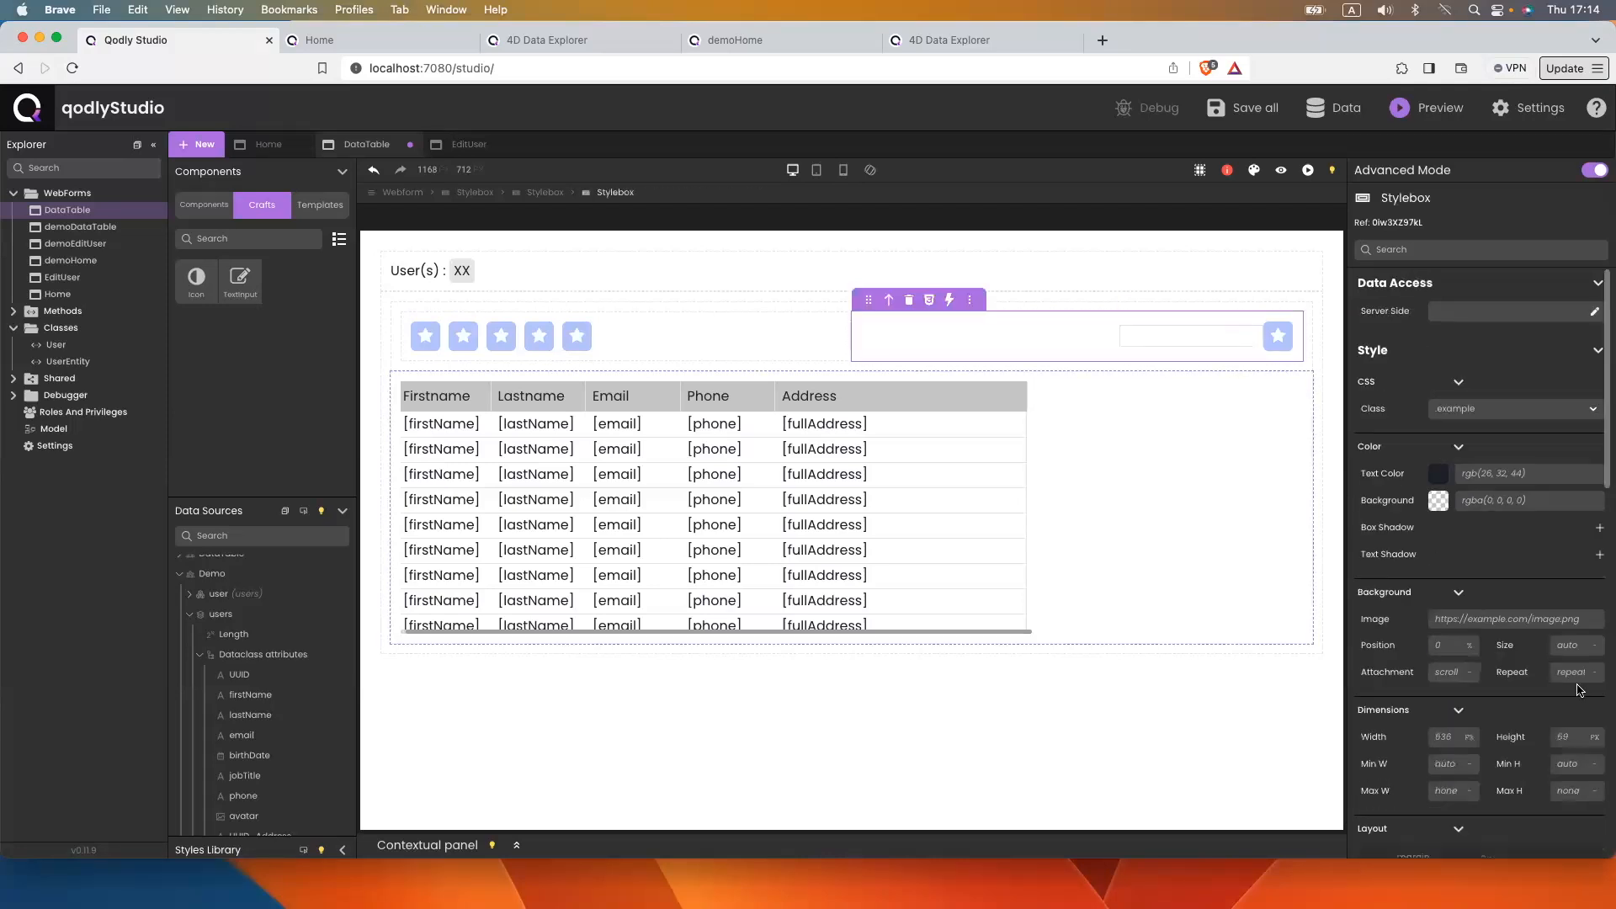
pyautogui.scroll(-2, 1541, 689)
pyautogui.scroll(-7, 1541, 689)
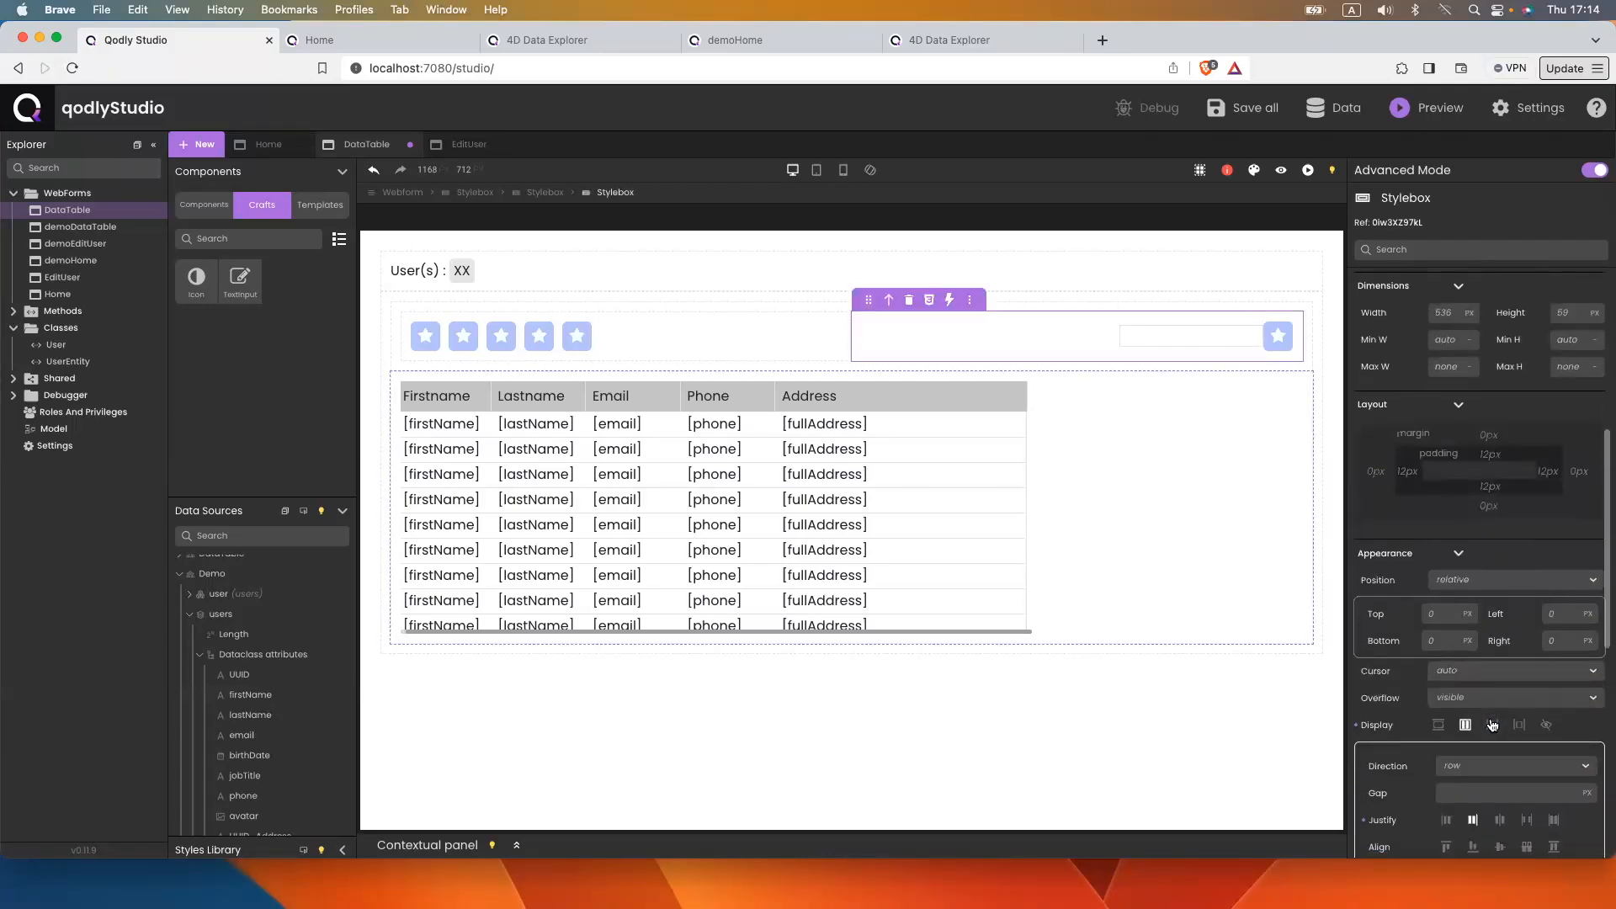
pyautogui.click(1486, 709)
pyautogui.write('10')
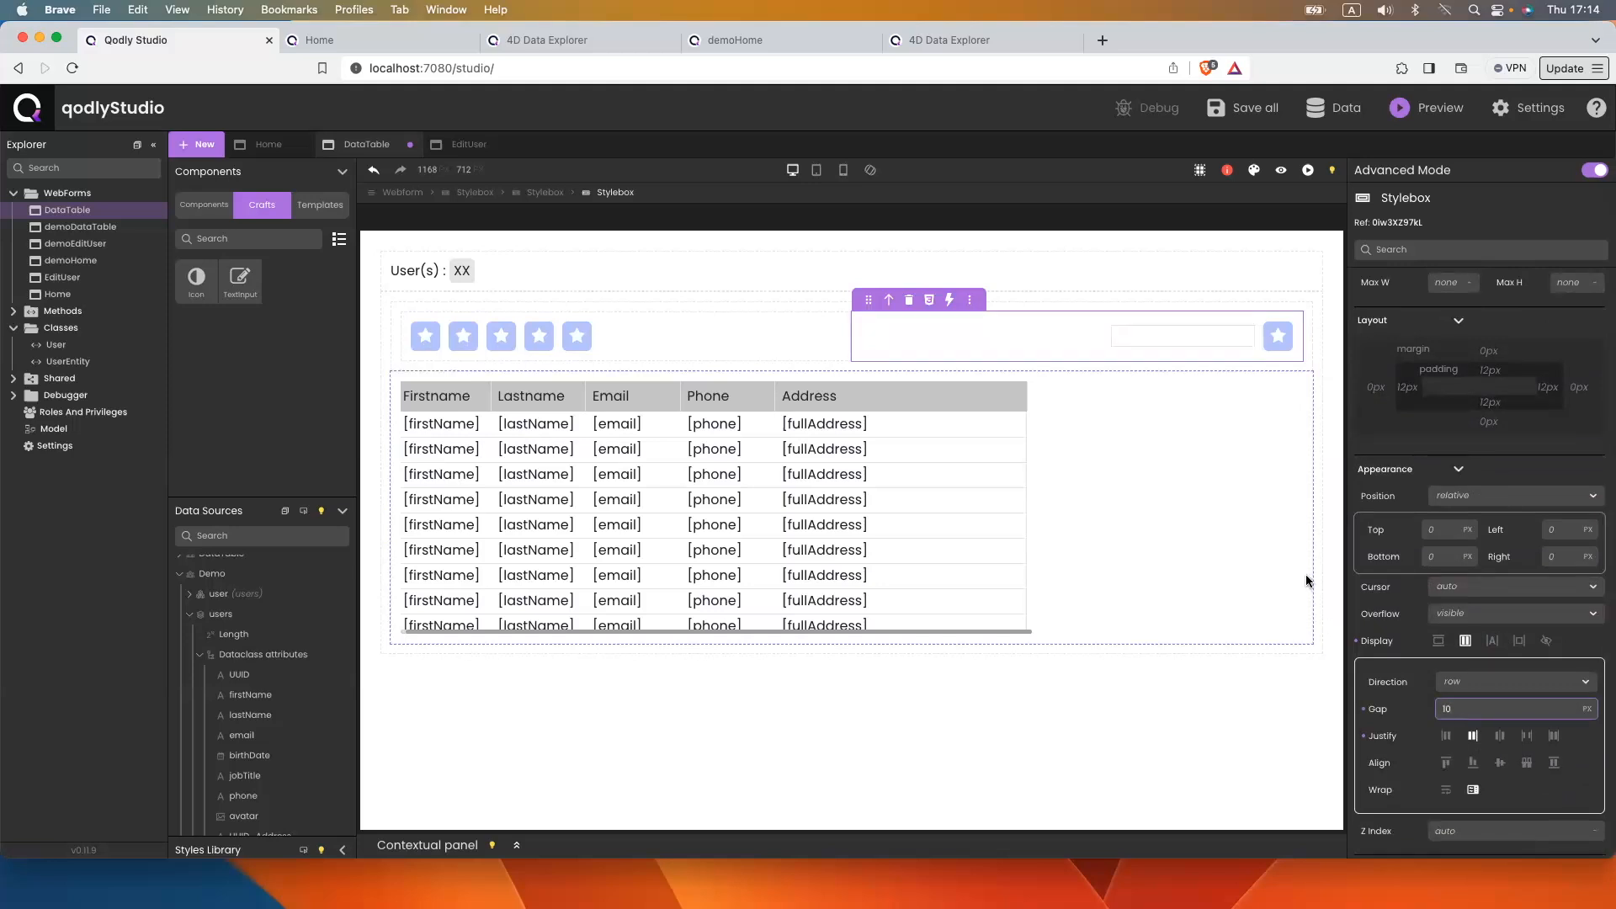
# Round the corners of the Text Input's inner field with a border radius
pyautogui.click(1221, 337)
pyautogui.scroll(-7, 1398, 642)
pyautogui.click(1515, 802)
pyautogui.write('6')
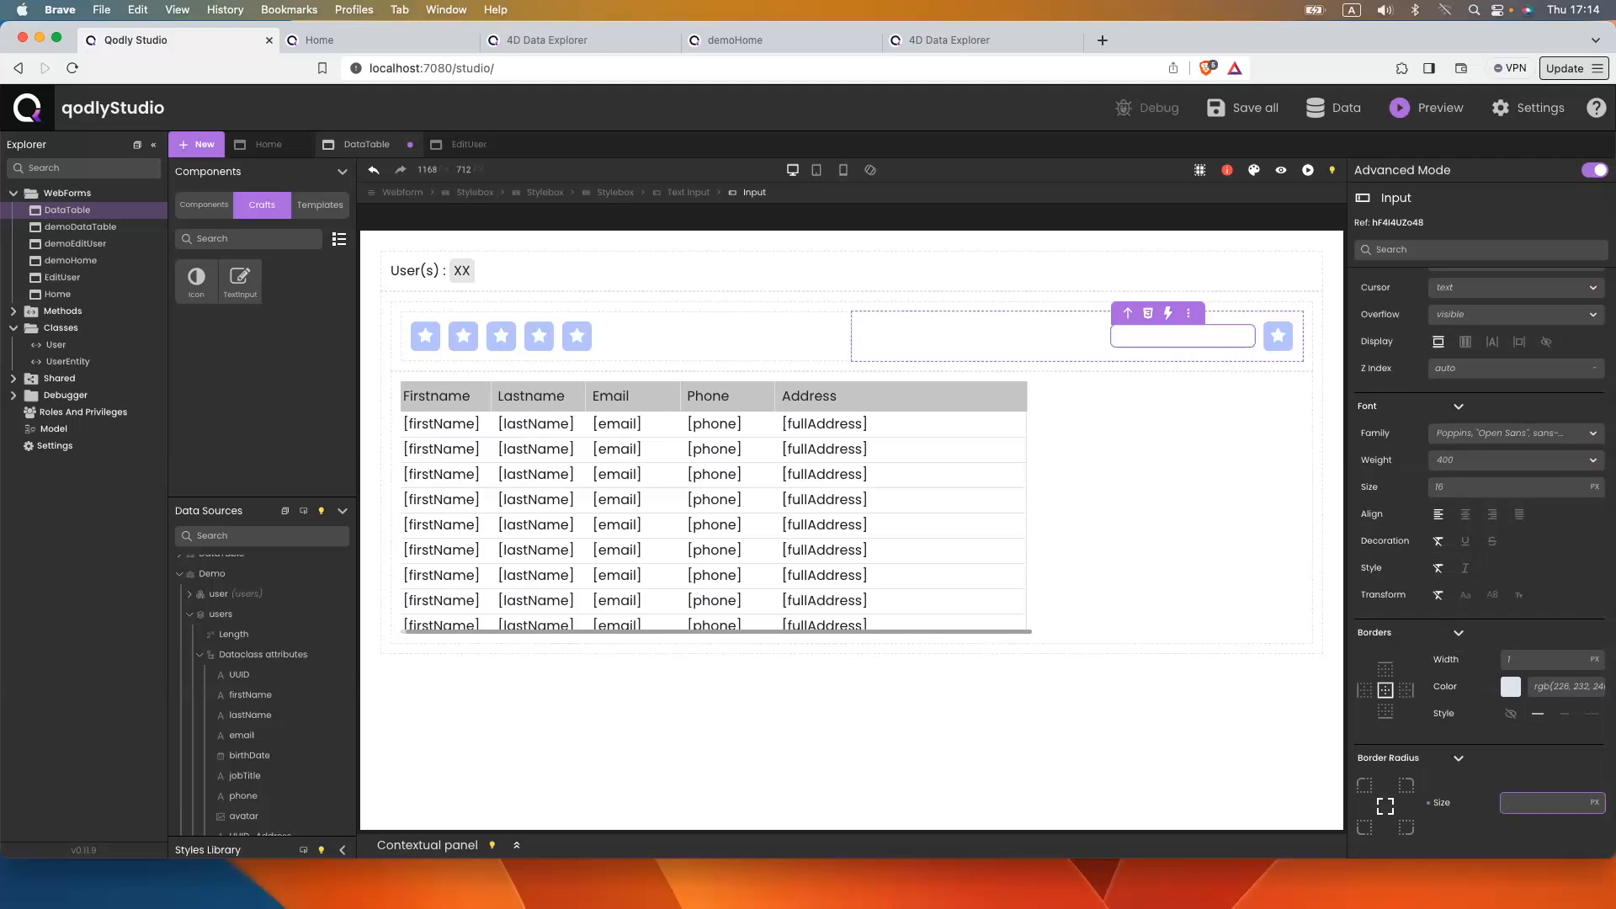
# Set the icon beside the Text Input to font size 16 px and to a width and height of 25 px
pyautogui.click(1267, 341)
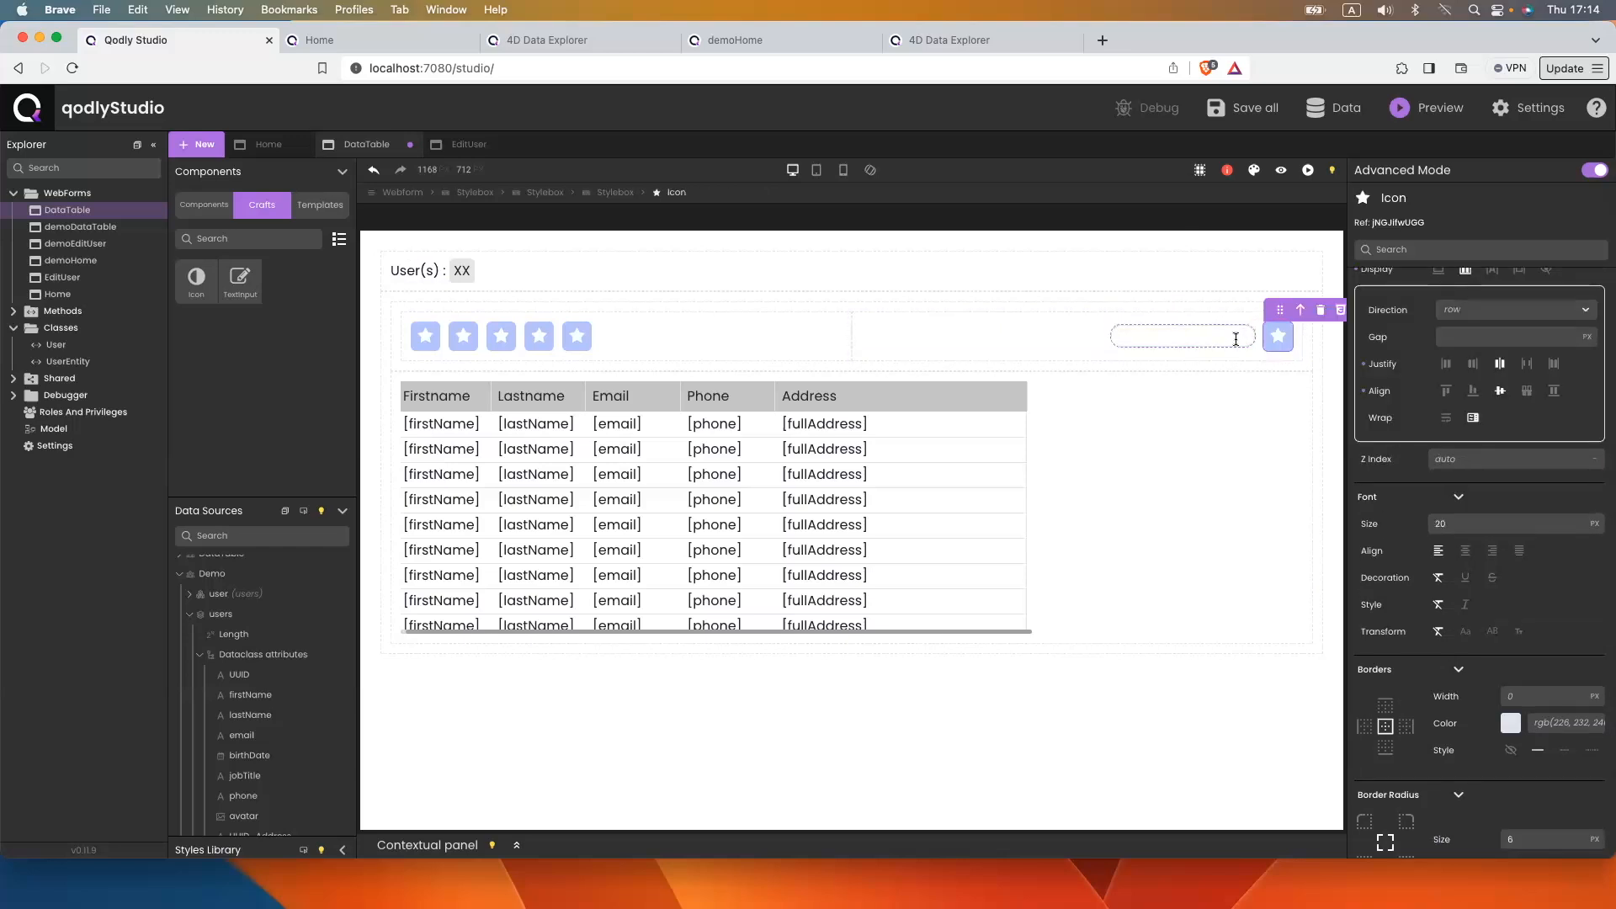
pyautogui.click(1448, 522)
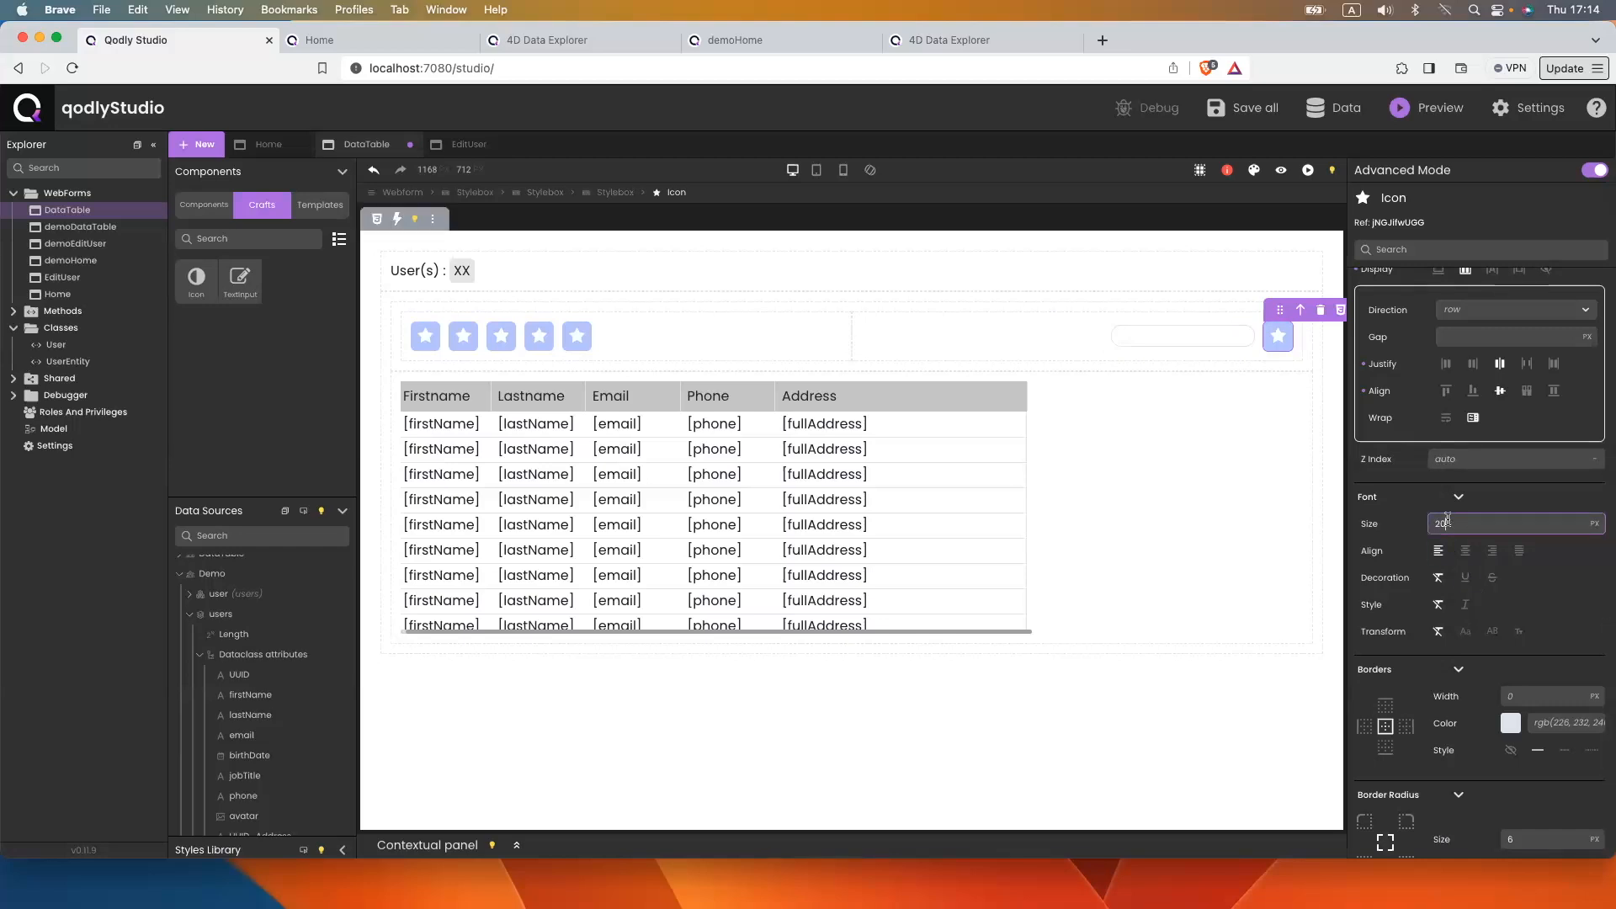
pyautogui.scroll(-1, 1448, 520)
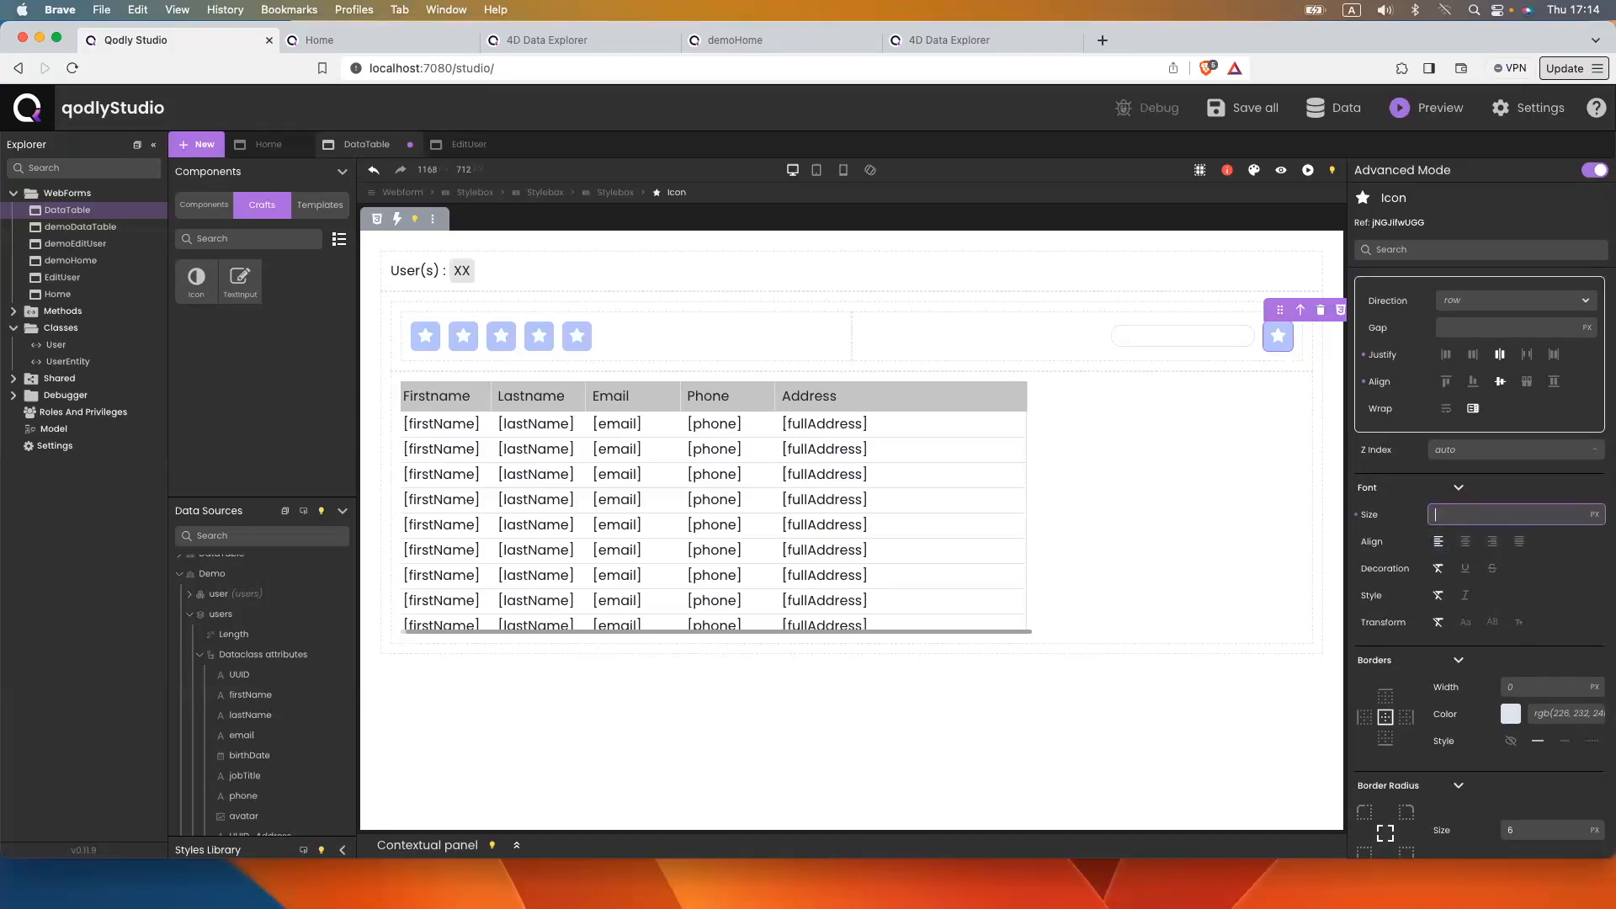
pyautogui.scroll(5, 1470, 442)
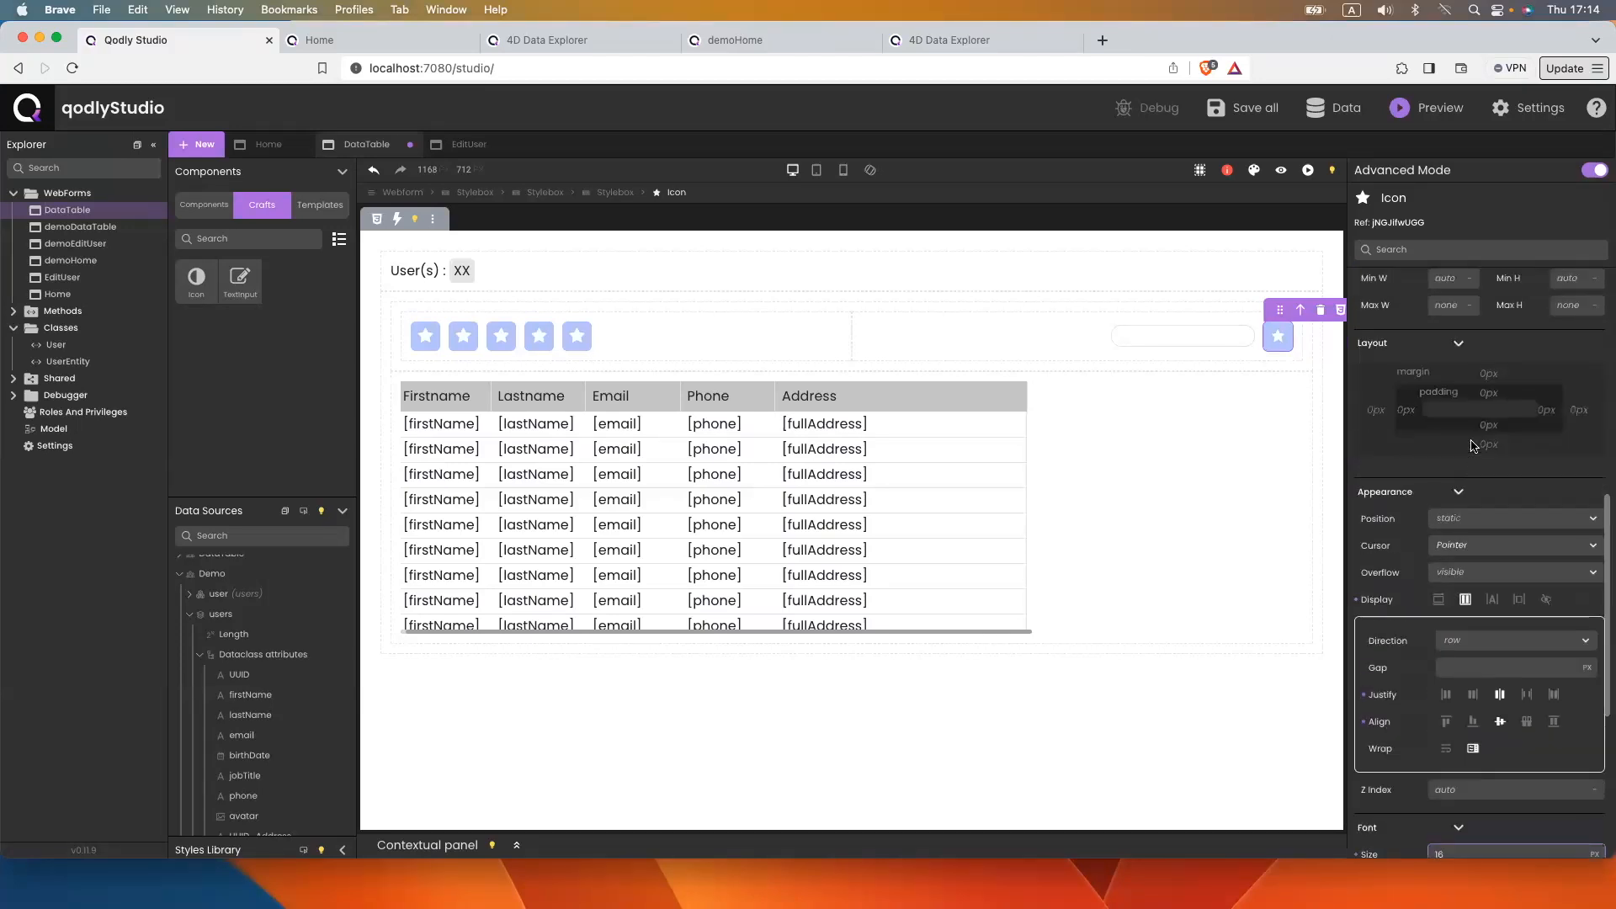
pyautogui.scroll(2, 1464, 408)
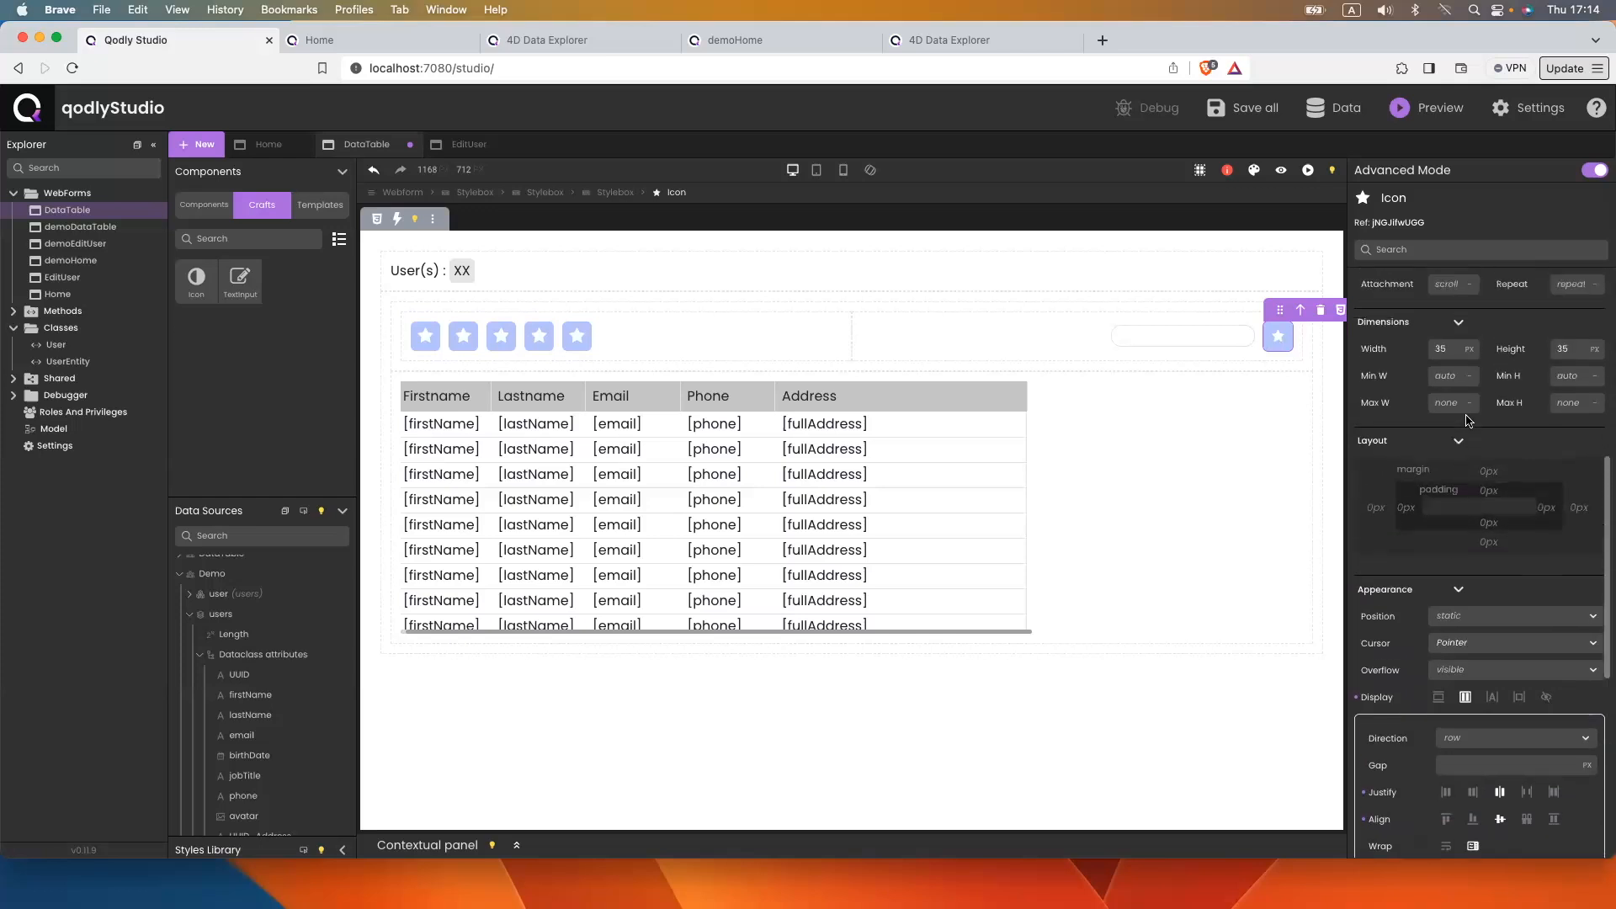
pyautogui.click(1447, 367)
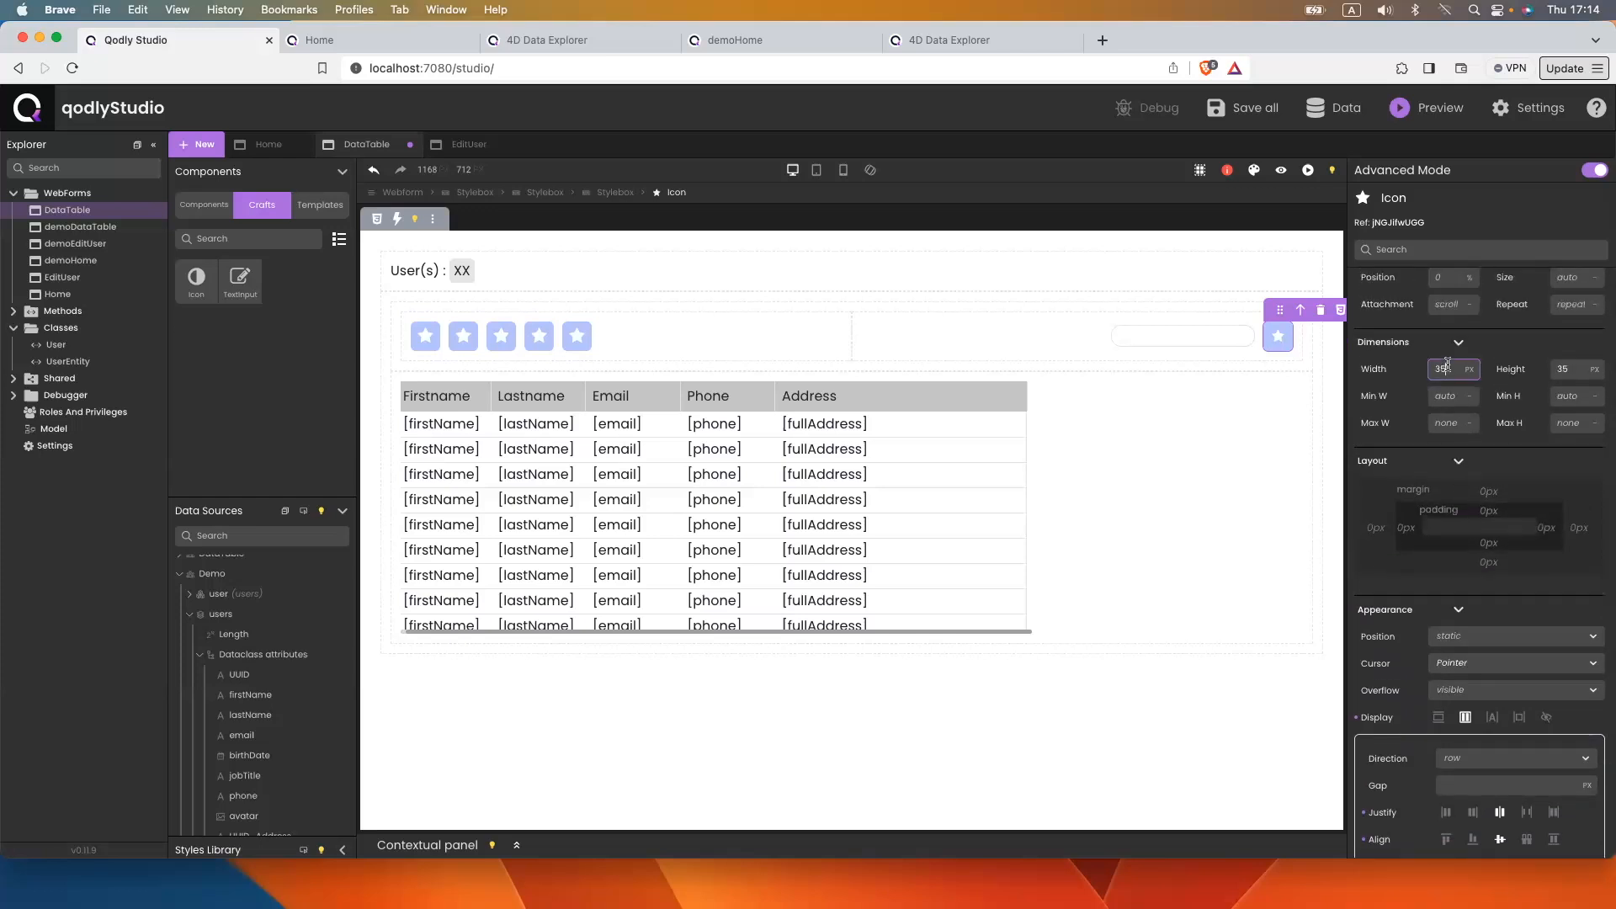
pyautogui.write('25')
pyautogui.press('Tab')
pyautogui.write('2')
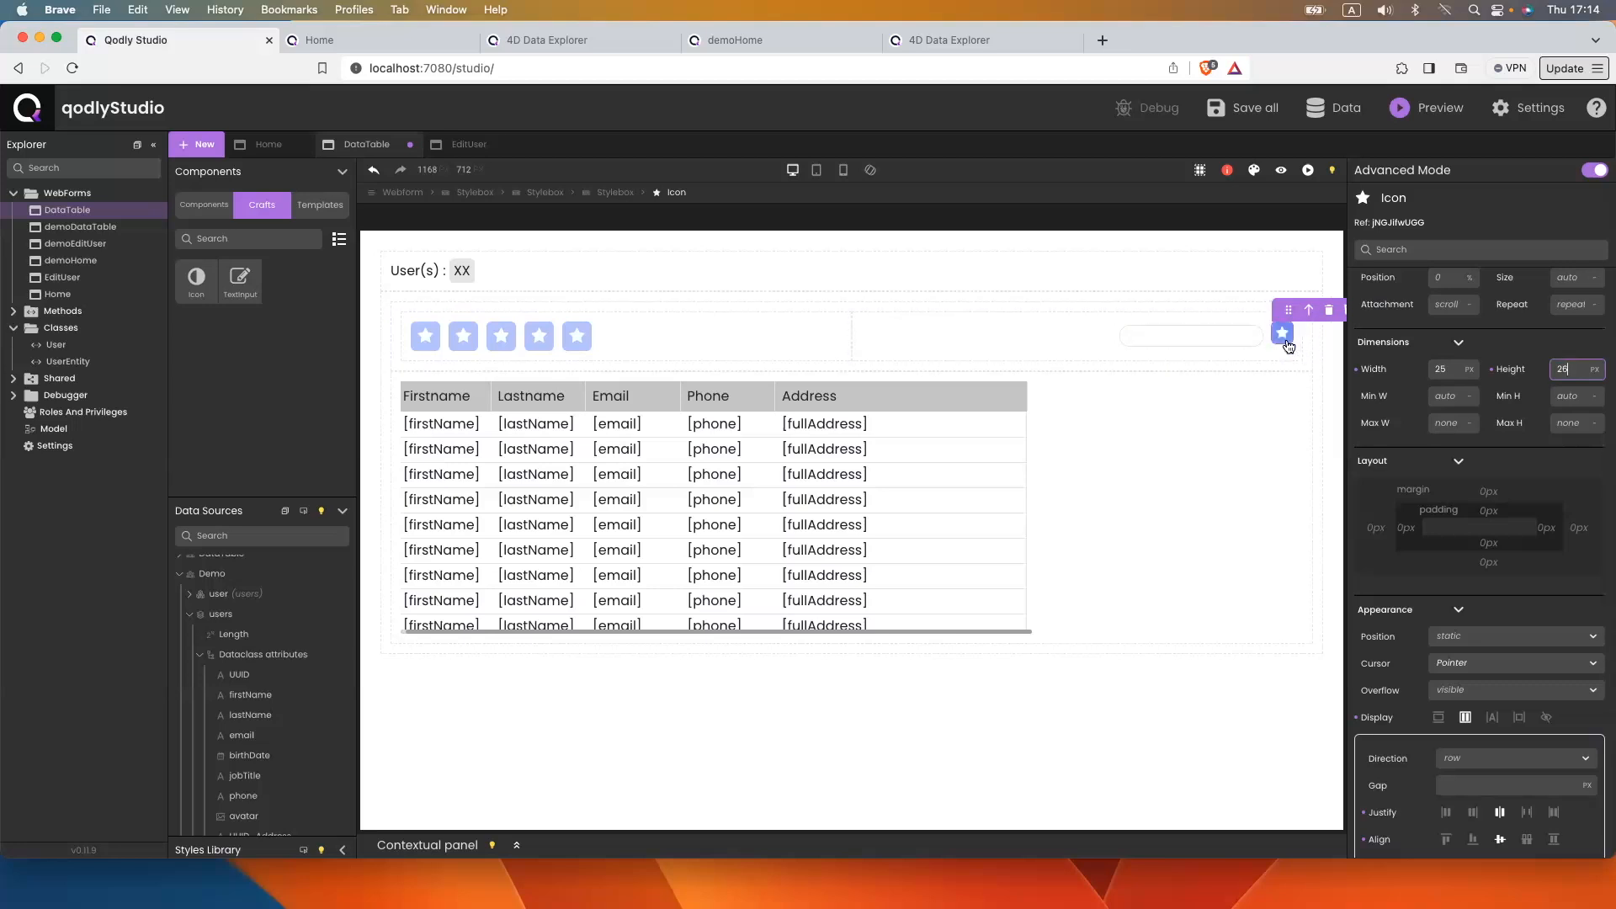
# Replace the star of the icon beside the Text Input with the magnifying glass search icon
pyautogui.scroll(6, 1444, 329)
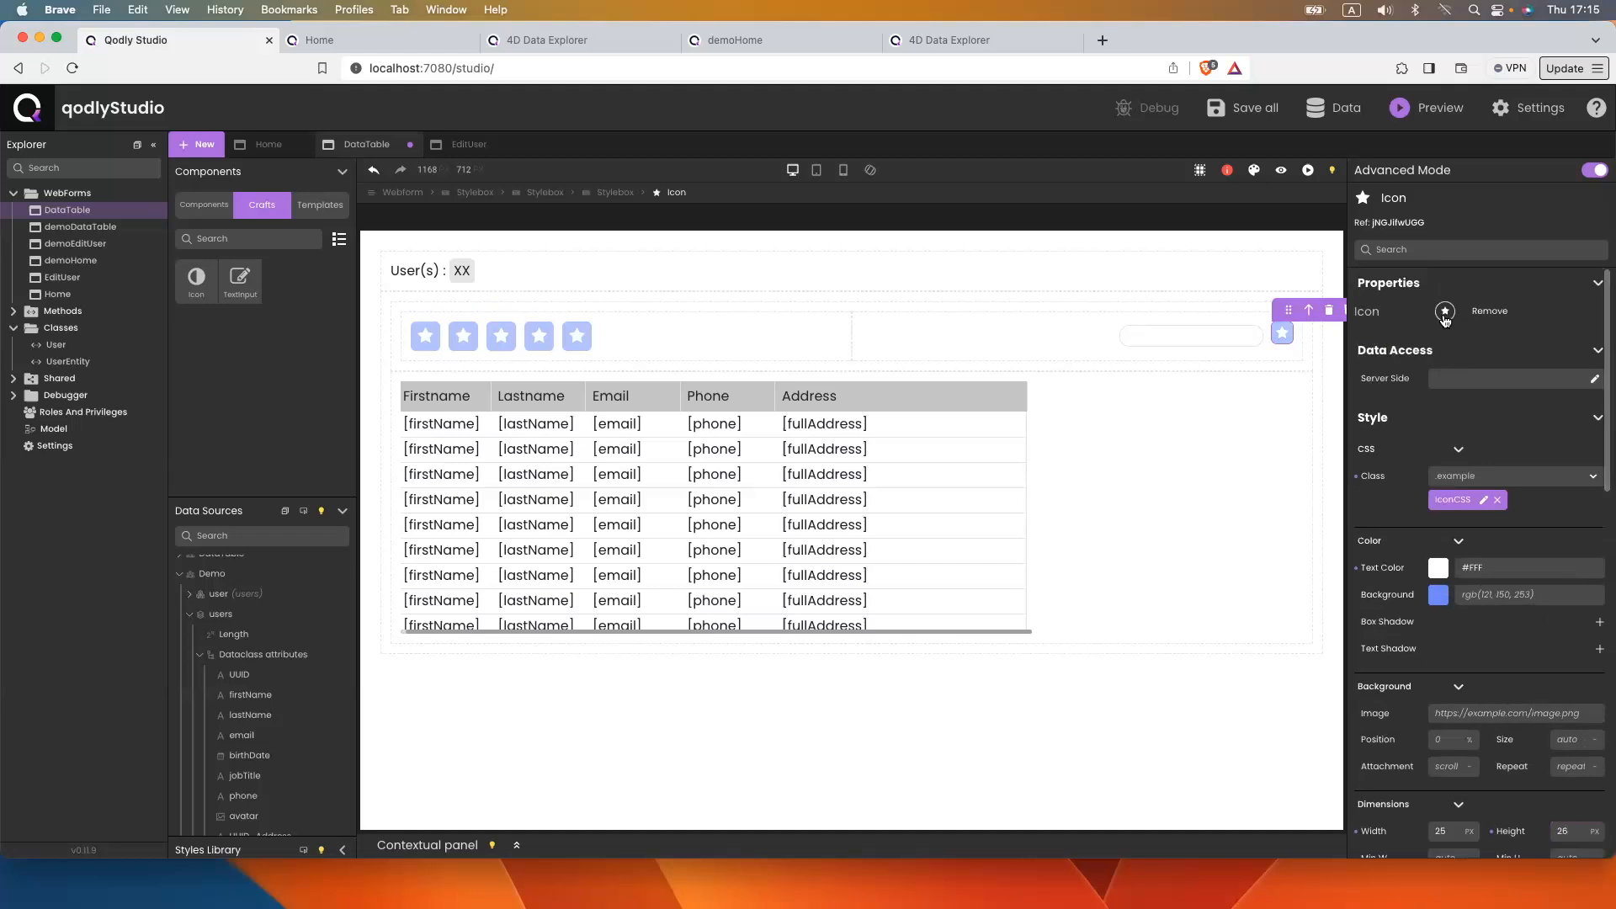
pyautogui.click(1444, 312)
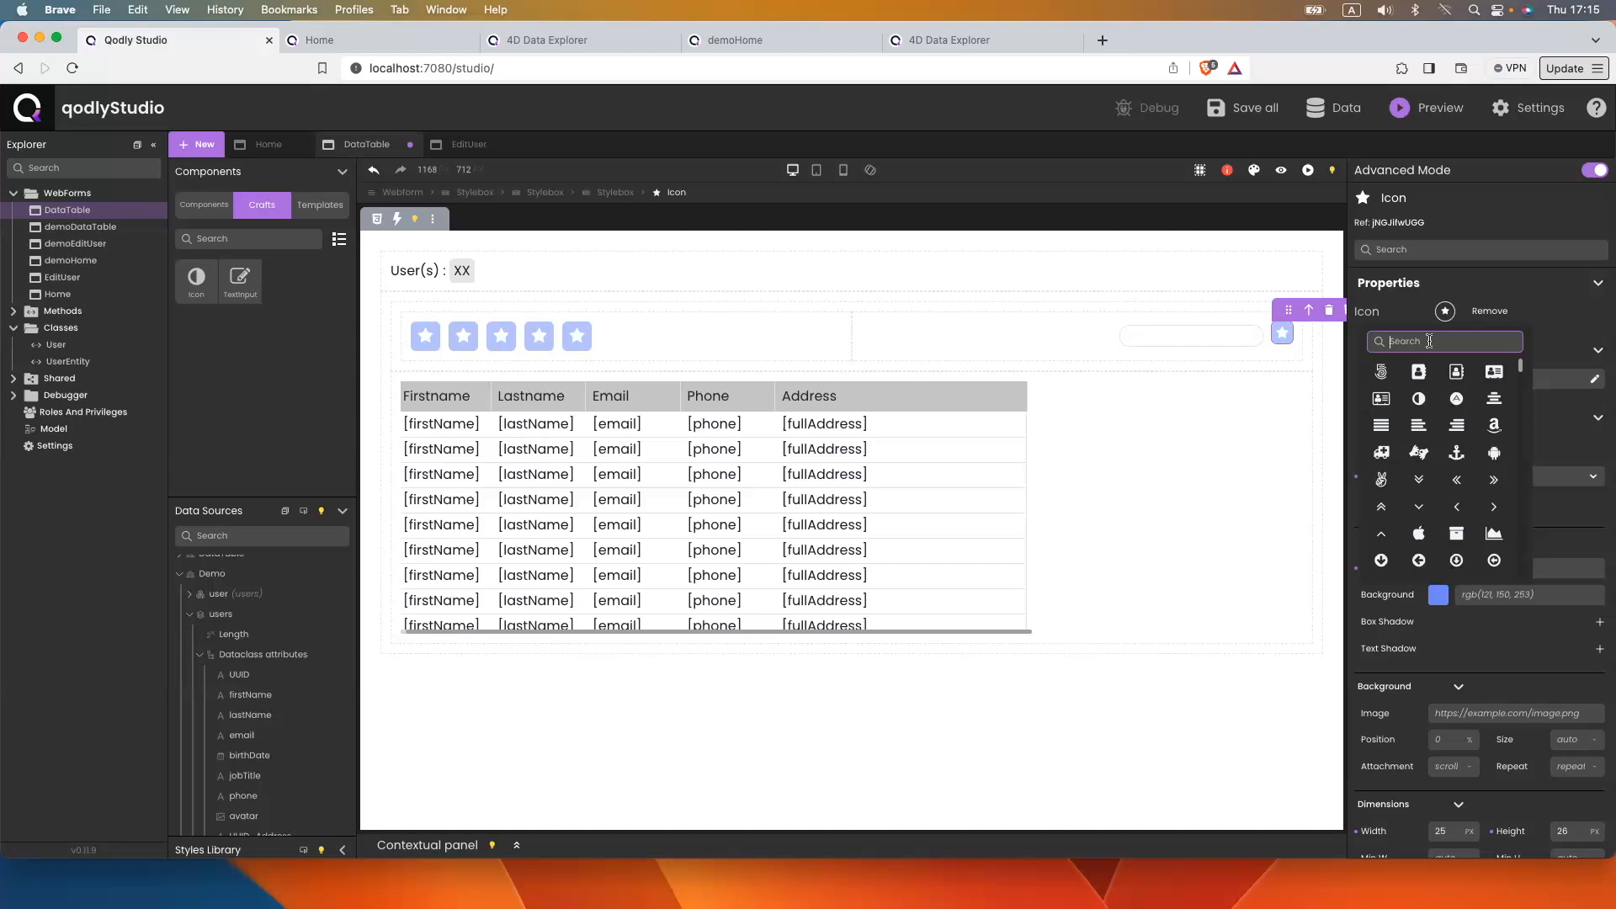
pyautogui.write('seacr')
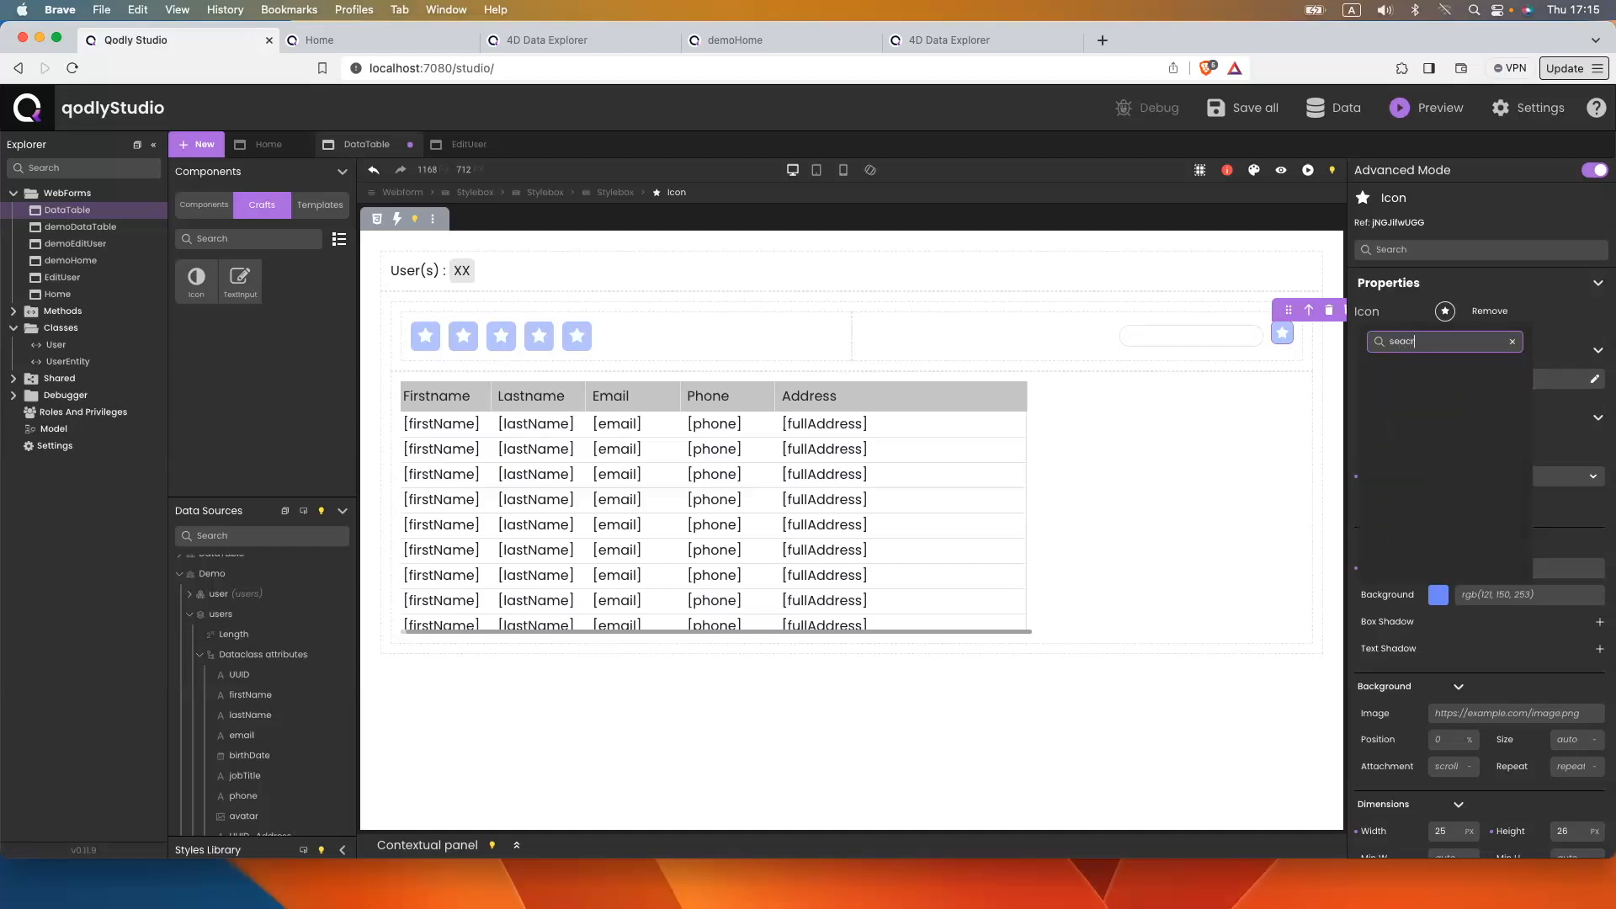
pyautogui.press('BackSpace')
pyautogui.press('BackSpace')
pyautogui.click(1379, 376)
# Center-align the items in the search field's Stylebox and select the outer Stylebox that contains both inner ones
pyautogui.click(1282, 355)
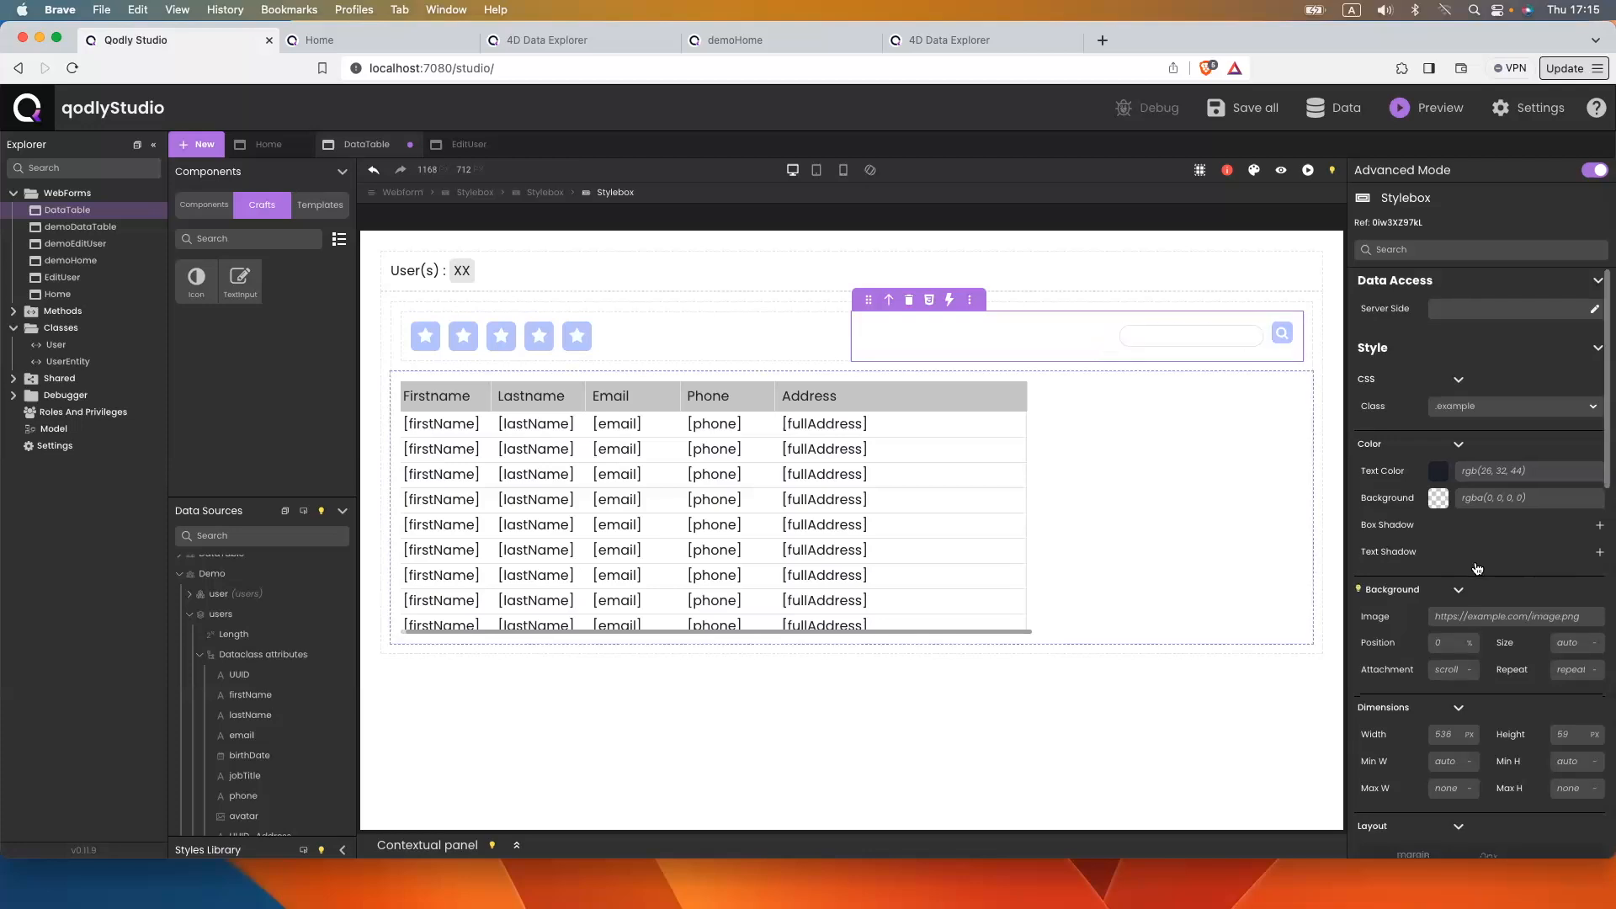
pyautogui.scroll(-10, 1396, 684)
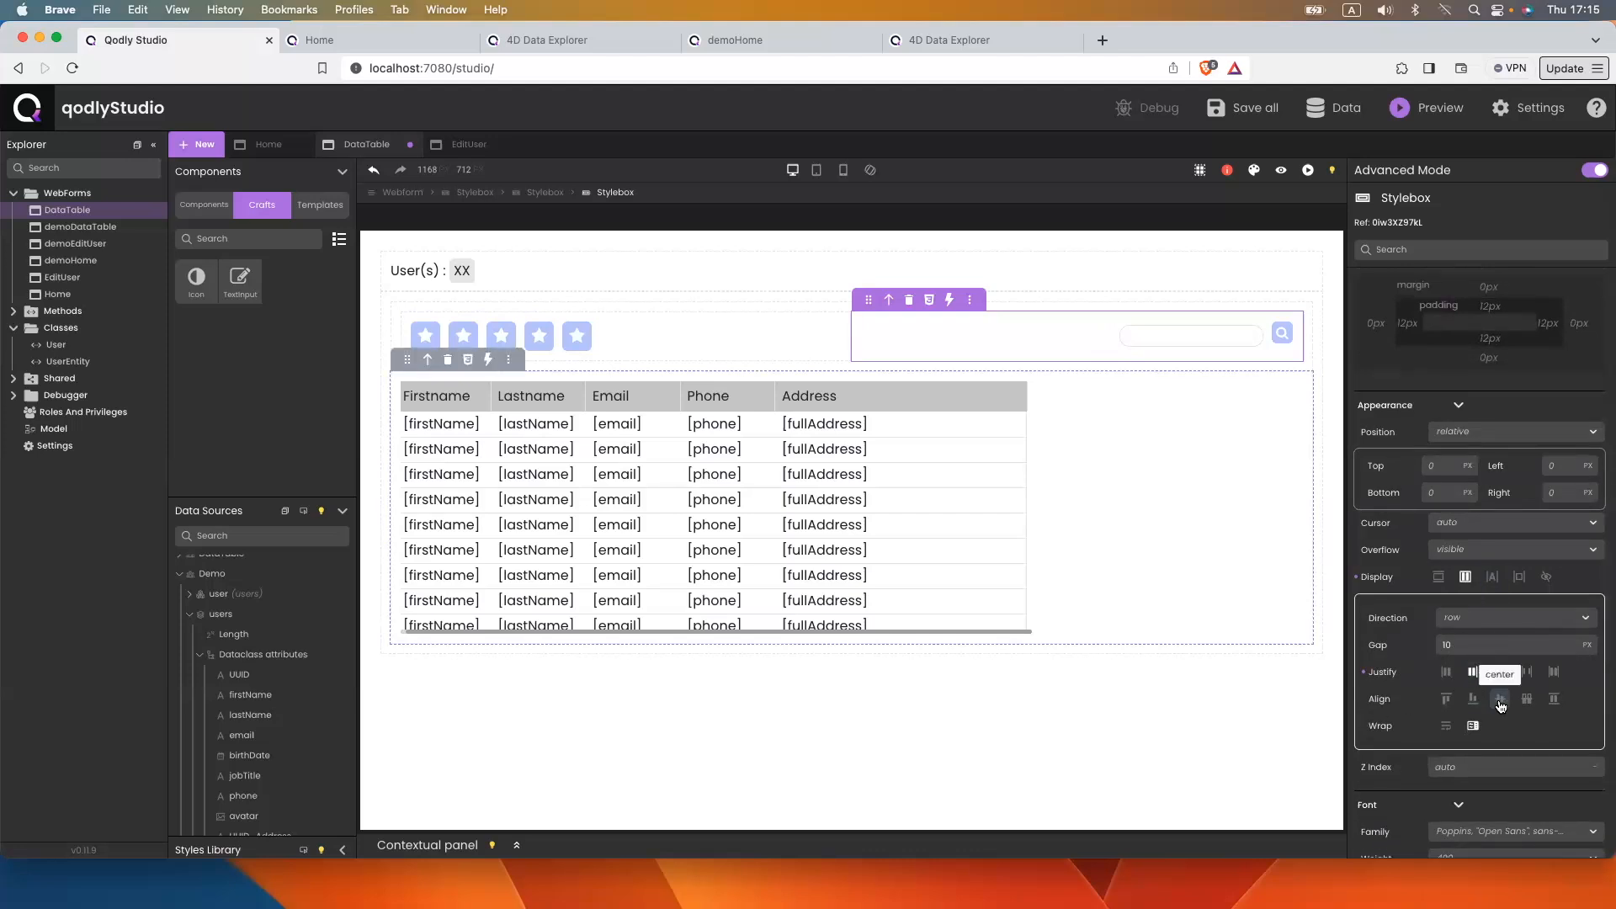
pyautogui.click(1499, 700)
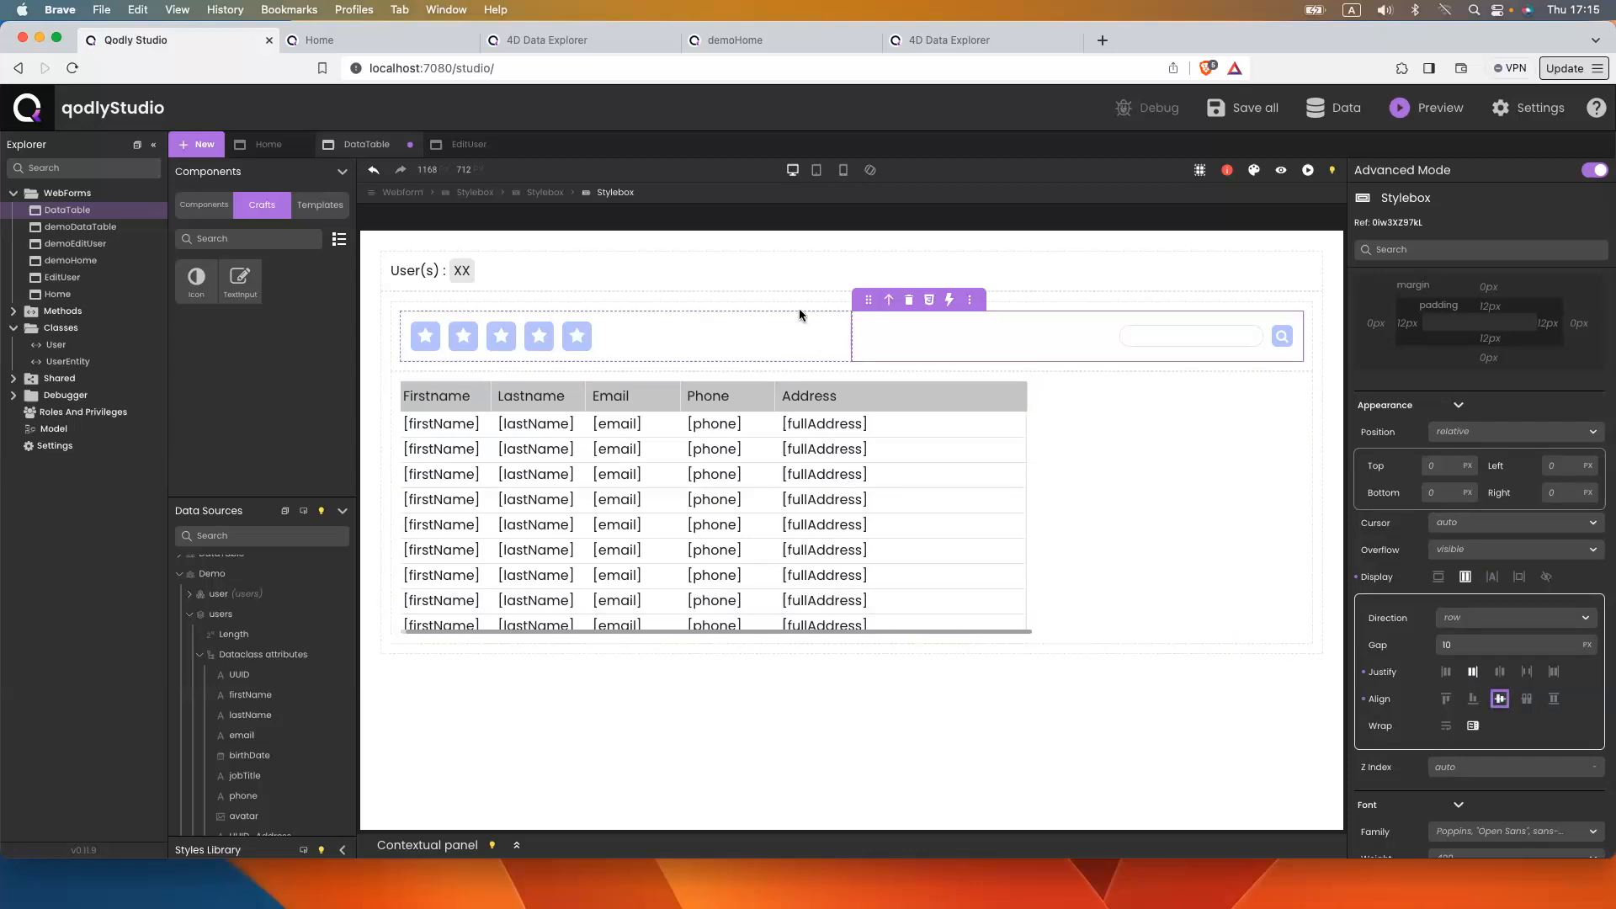
pyautogui.click(695, 306)
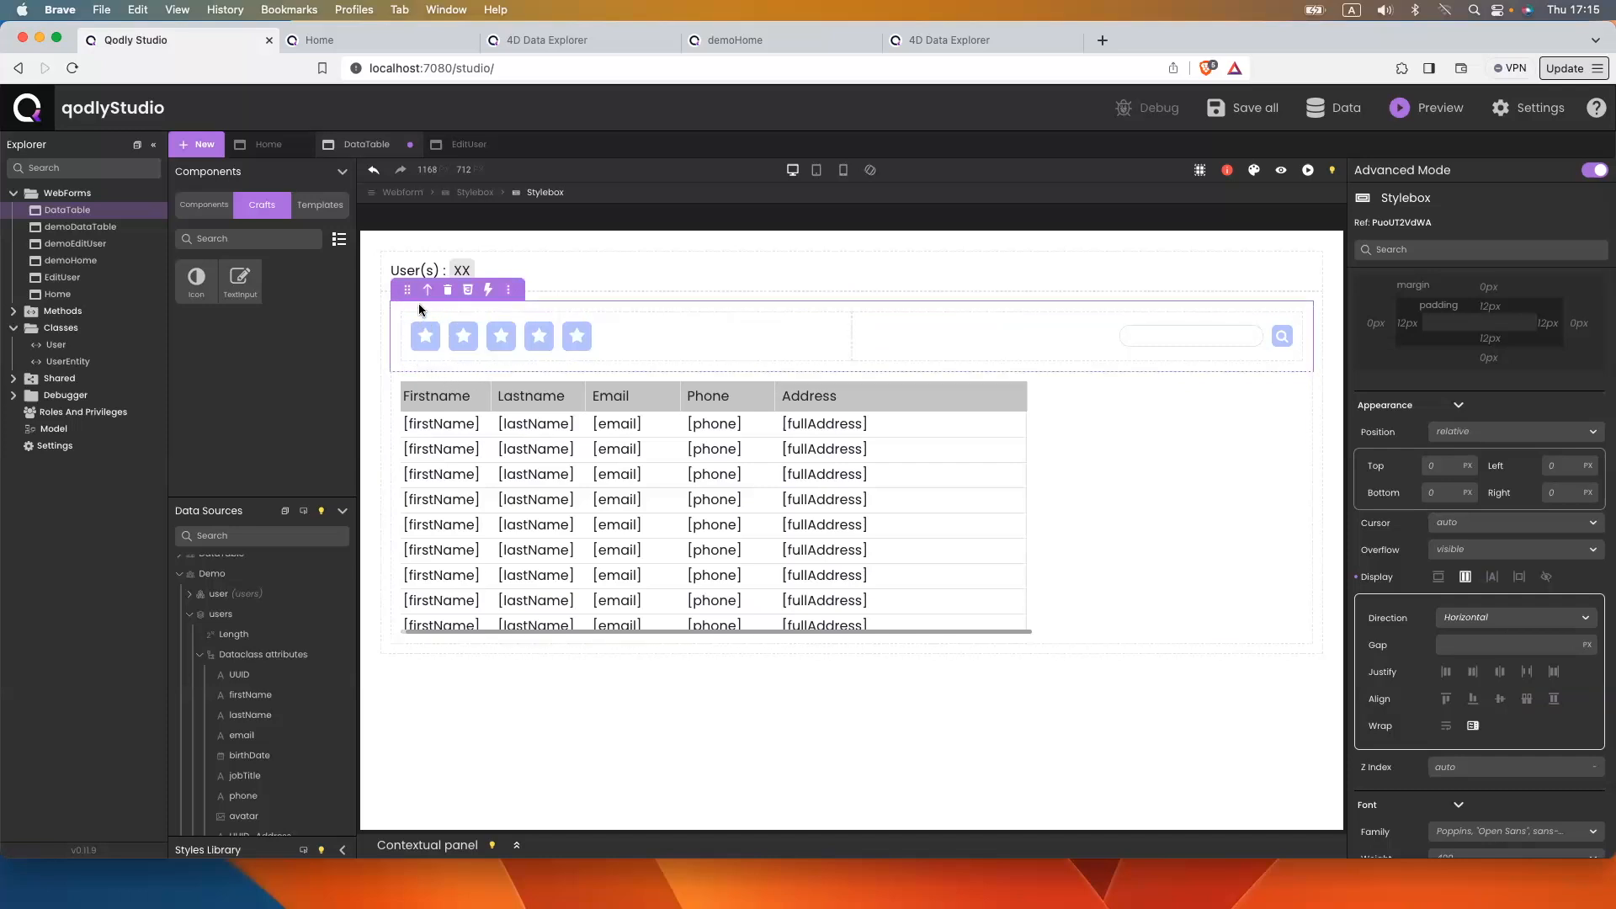
# Set the padding of the Stylebox containing both inner Styleboxes to 0 px on all sides and save the webform
pyautogui.click(1408, 323)
pyautogui.click(1387, 438)
pyautogui.write('0')
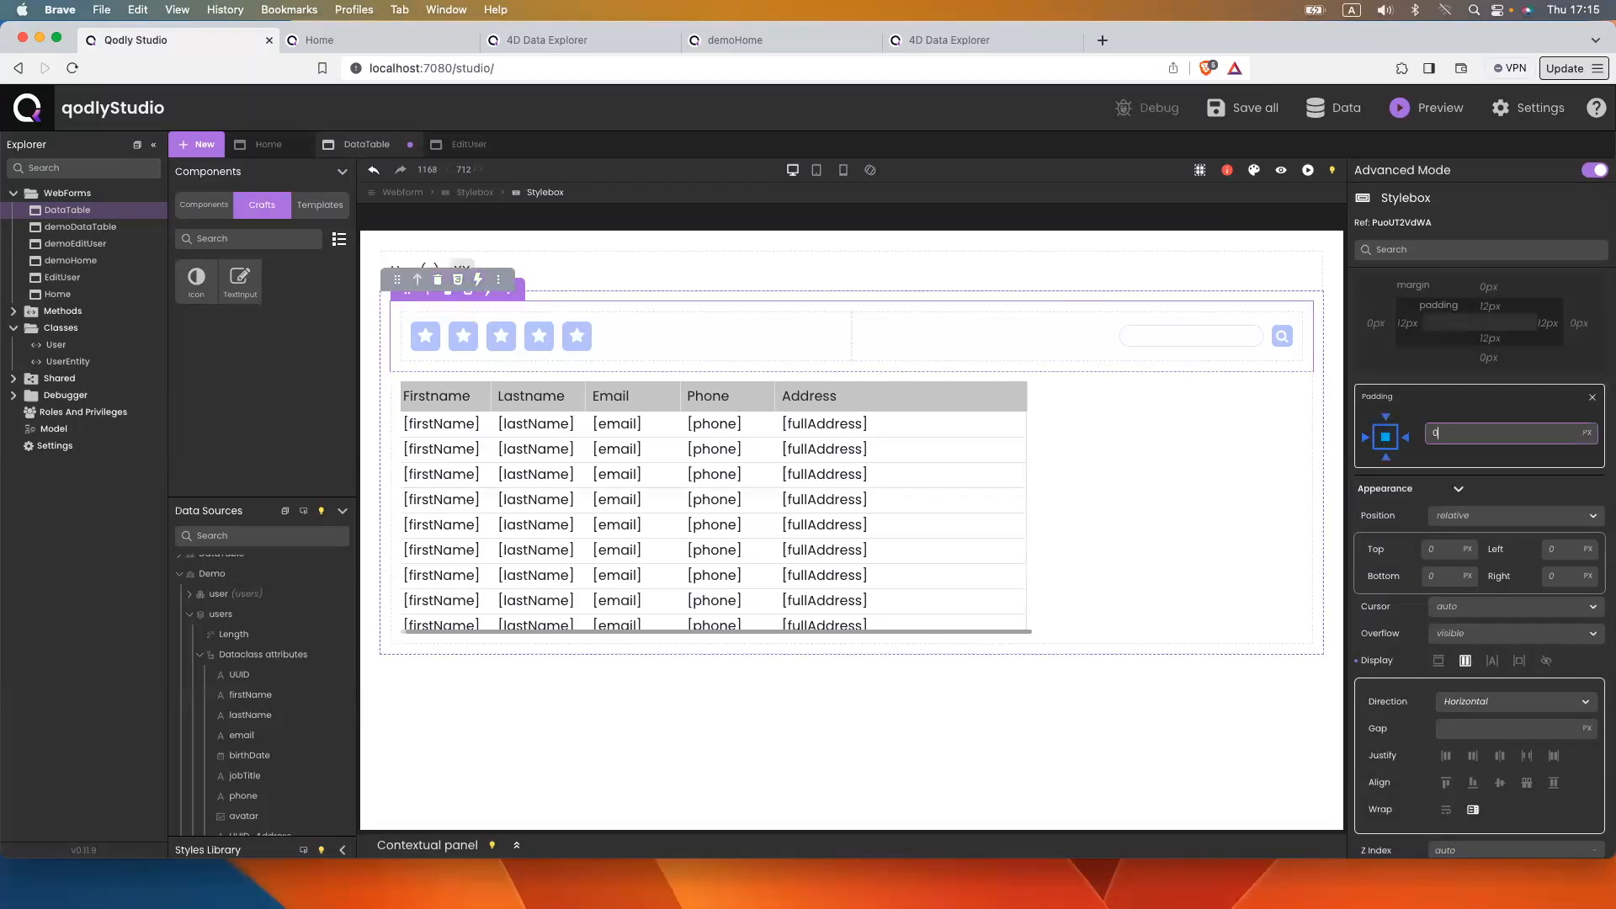
pyautogui.press('super+s')
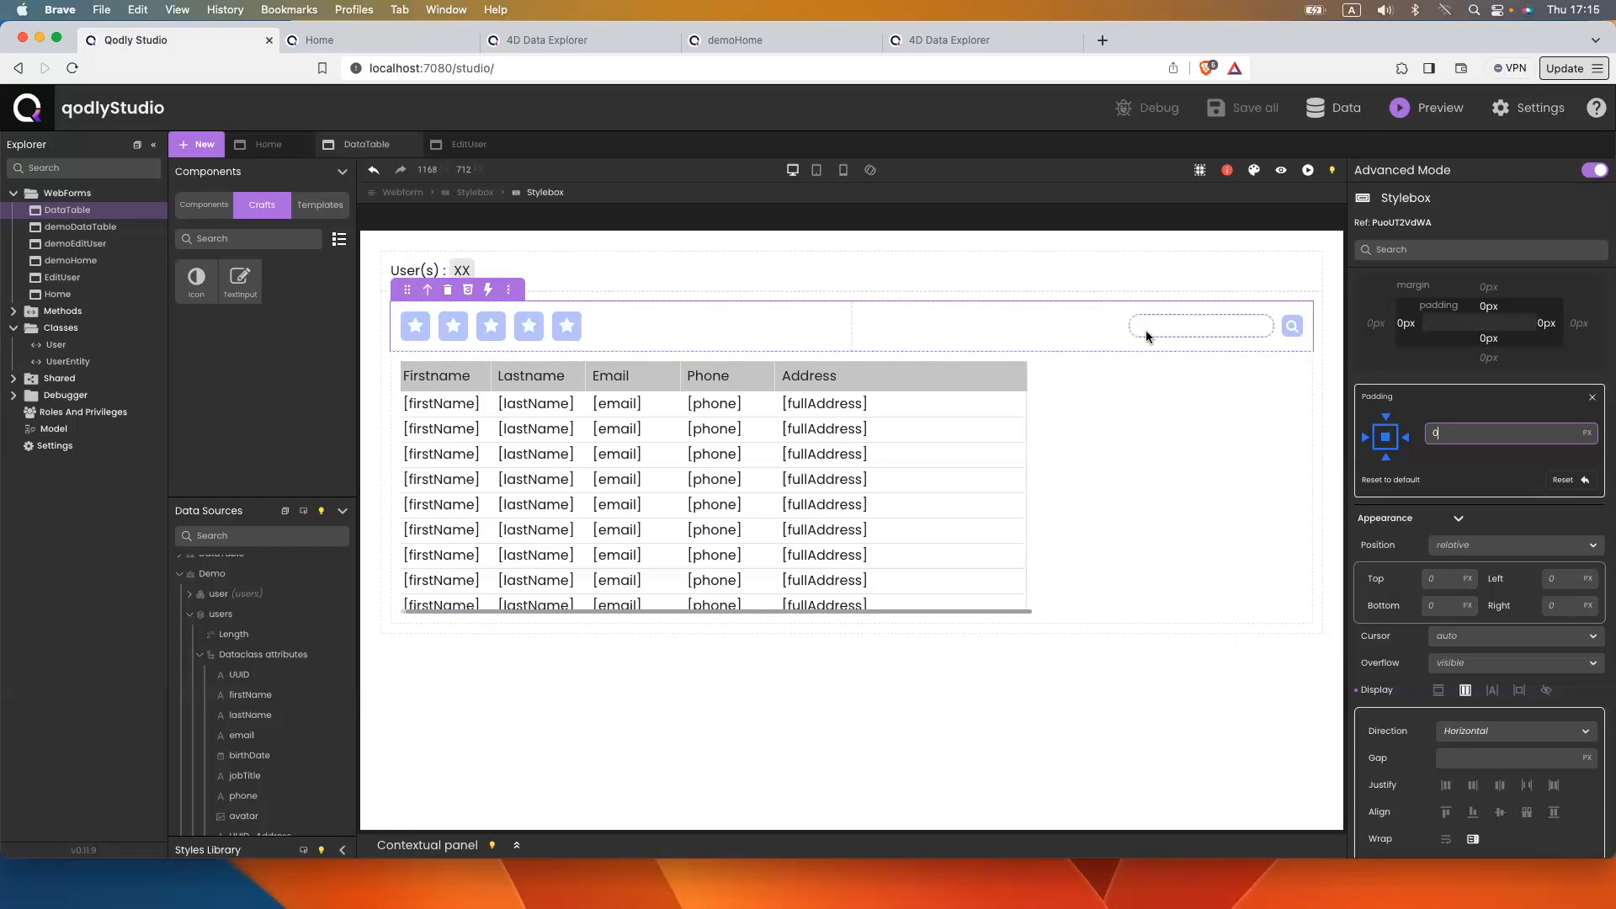
# Set the text color of the "User(s) : XX" Text component to #5B63F6
pyautogui.moveTo(477, 272); pyautogui.dragTo(387, 267)
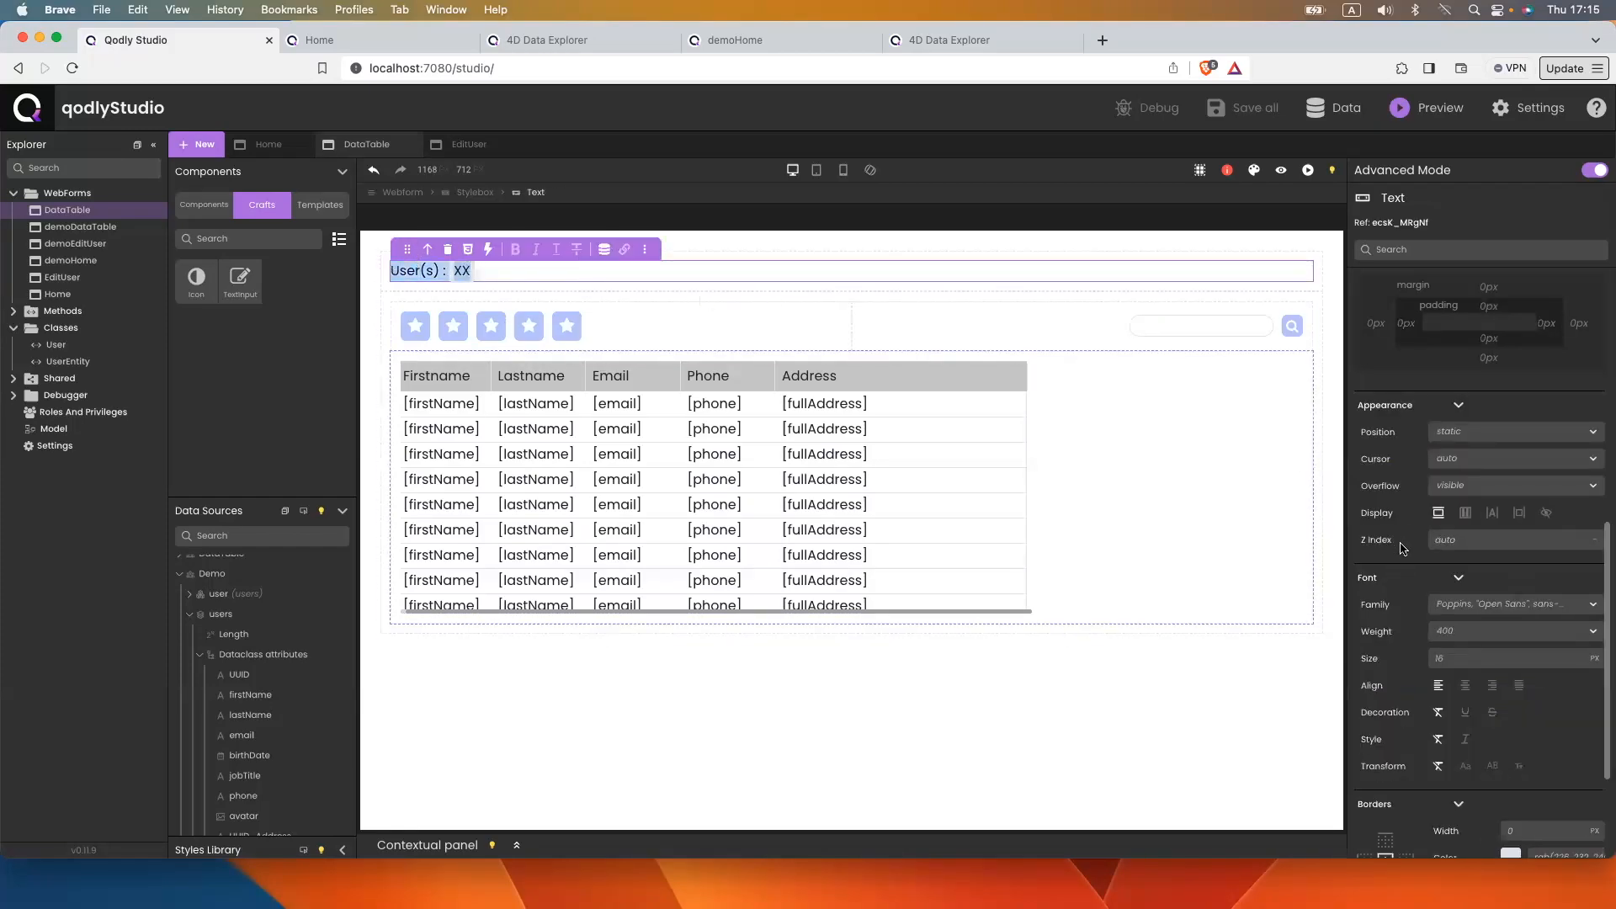
pyautogui.click(1478, 470)
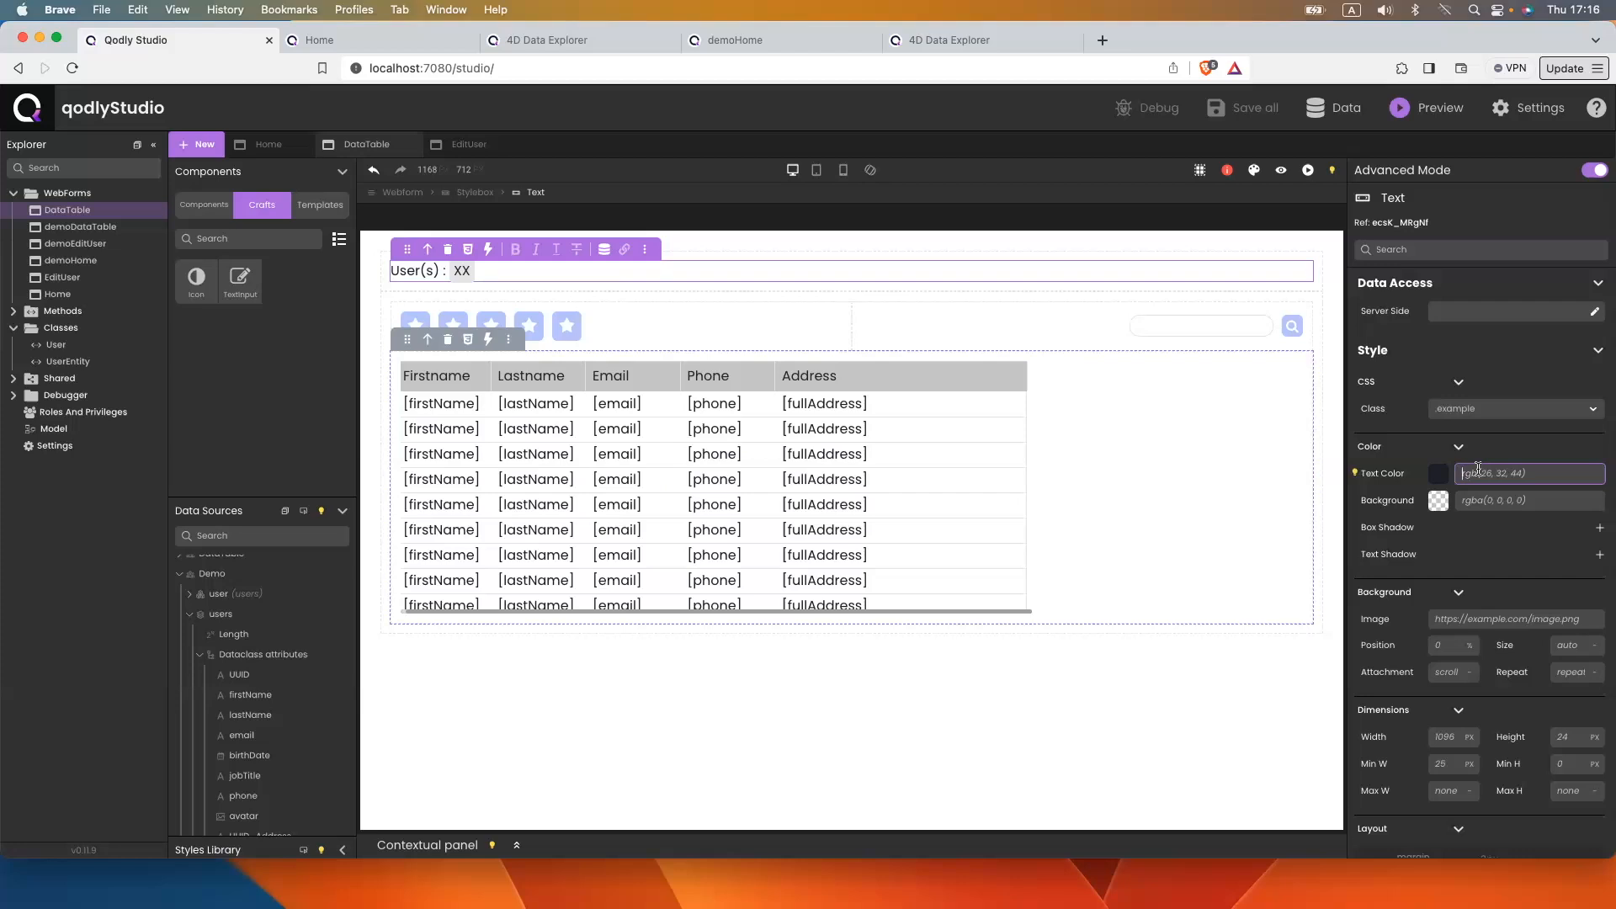
pyautogui.write('5')
pyautogui.write('8#')
pyautogui.write('6')
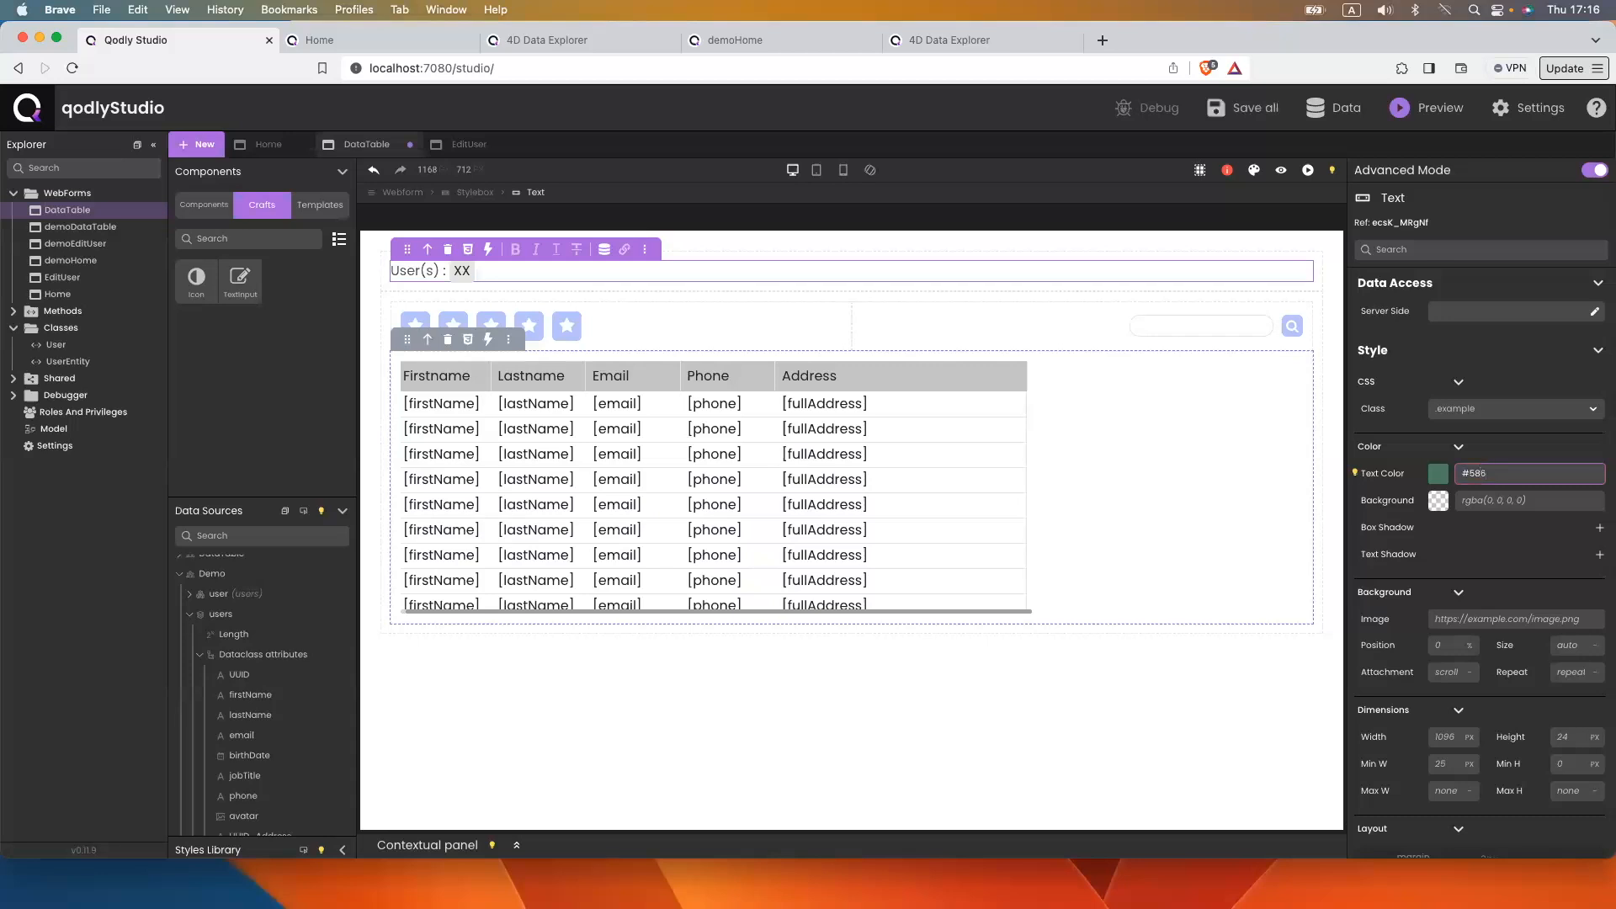
pyautogui.write('3f6')
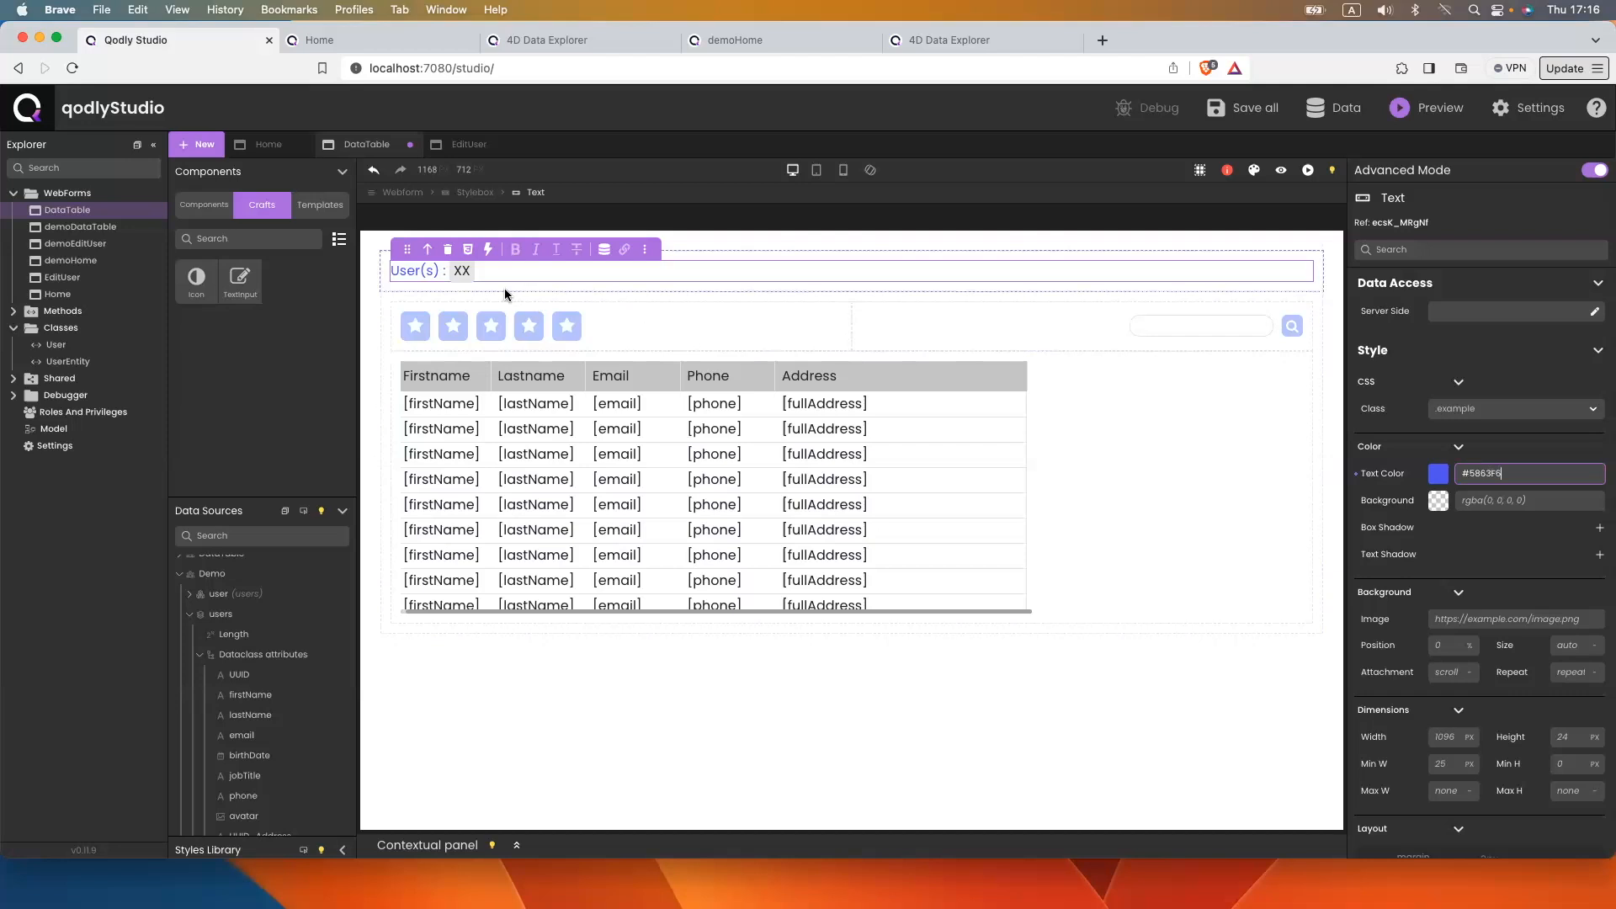
# Make the XX user-count placeholder bold and save the webform
pyautogui.doubleClick(462, 270)
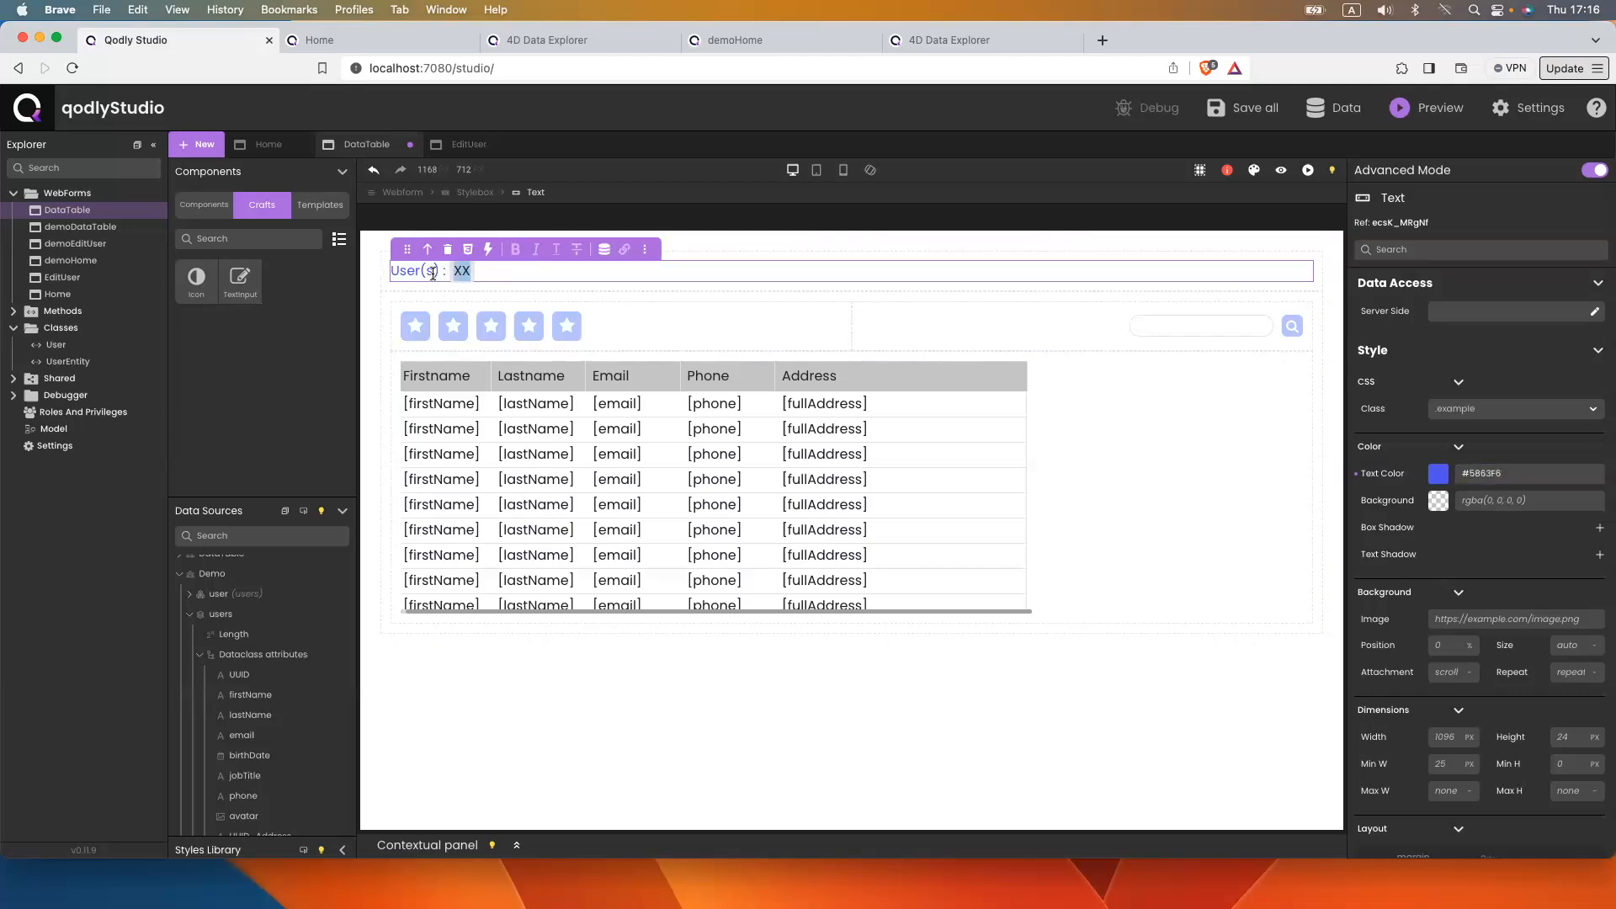
pyautogui.click(516, 251)
pyautogui.press('super+s')
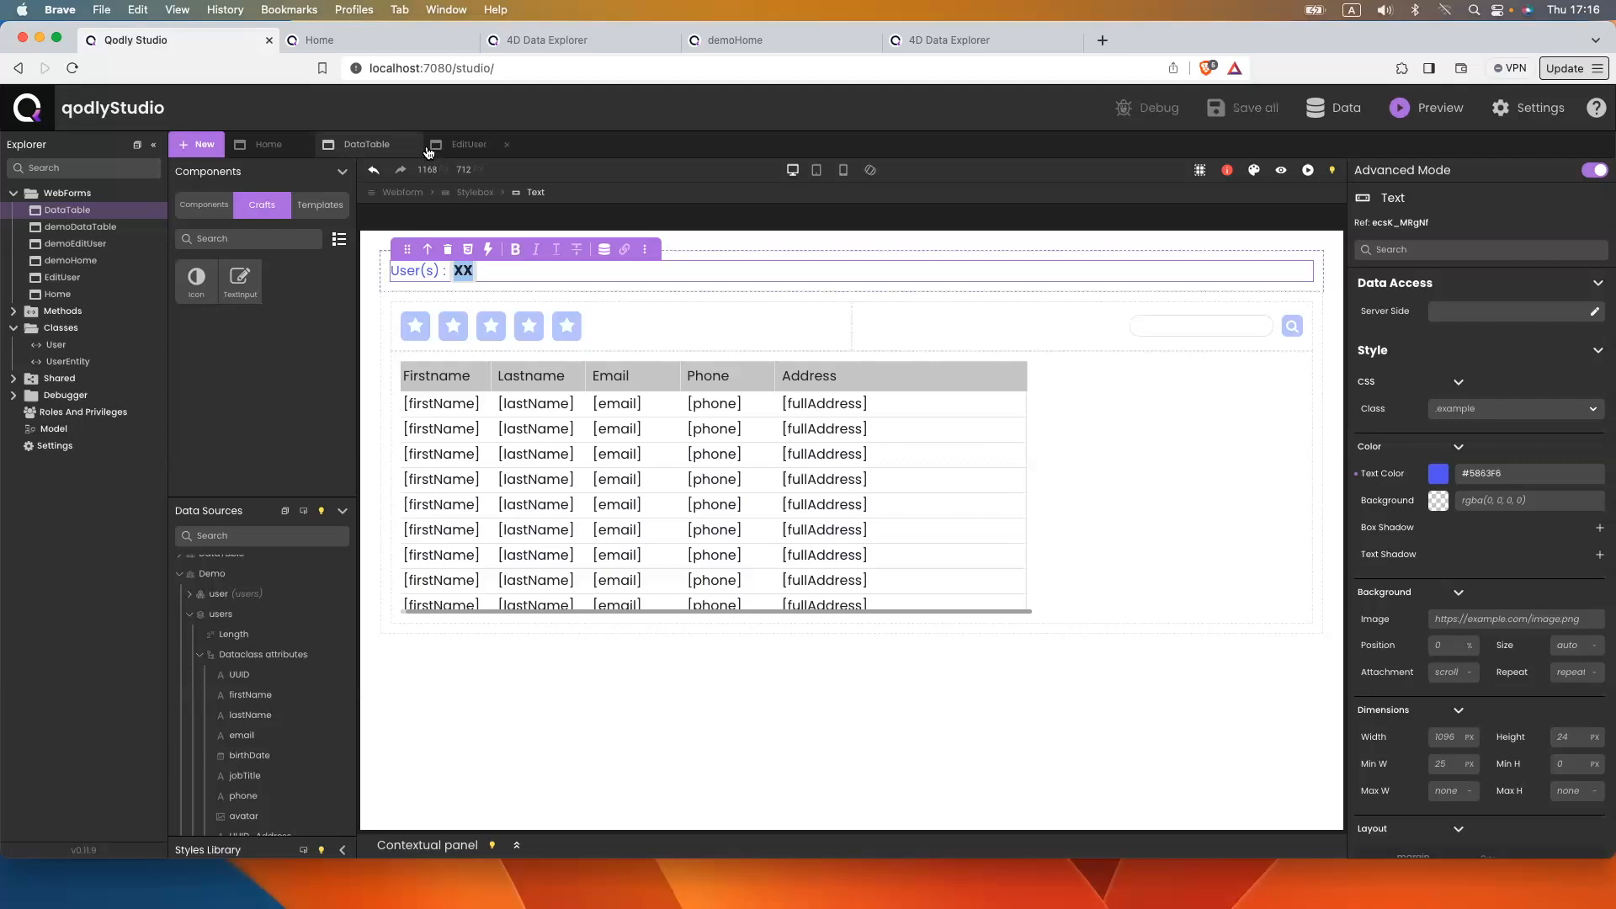
# Reload the rendered home webform in the other browser tab and check the user count, icons and table layout
pyautogui.click(300, 43)
pyautogui.click(396, 74)
pyautogui.press('Return')
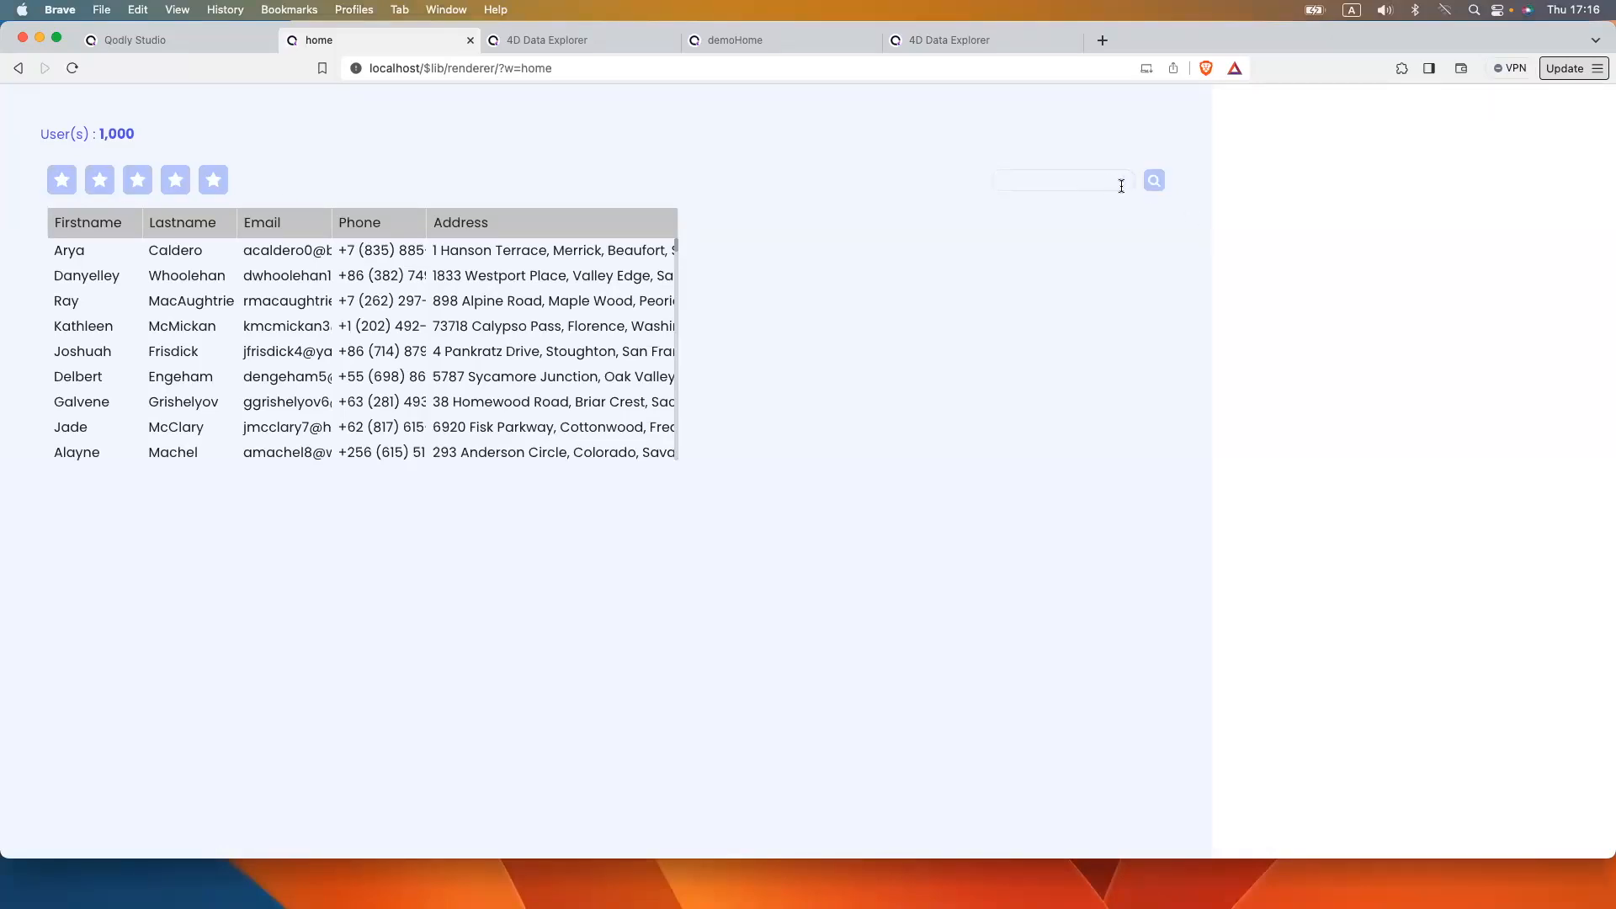
pyautogui.click(183, 40)
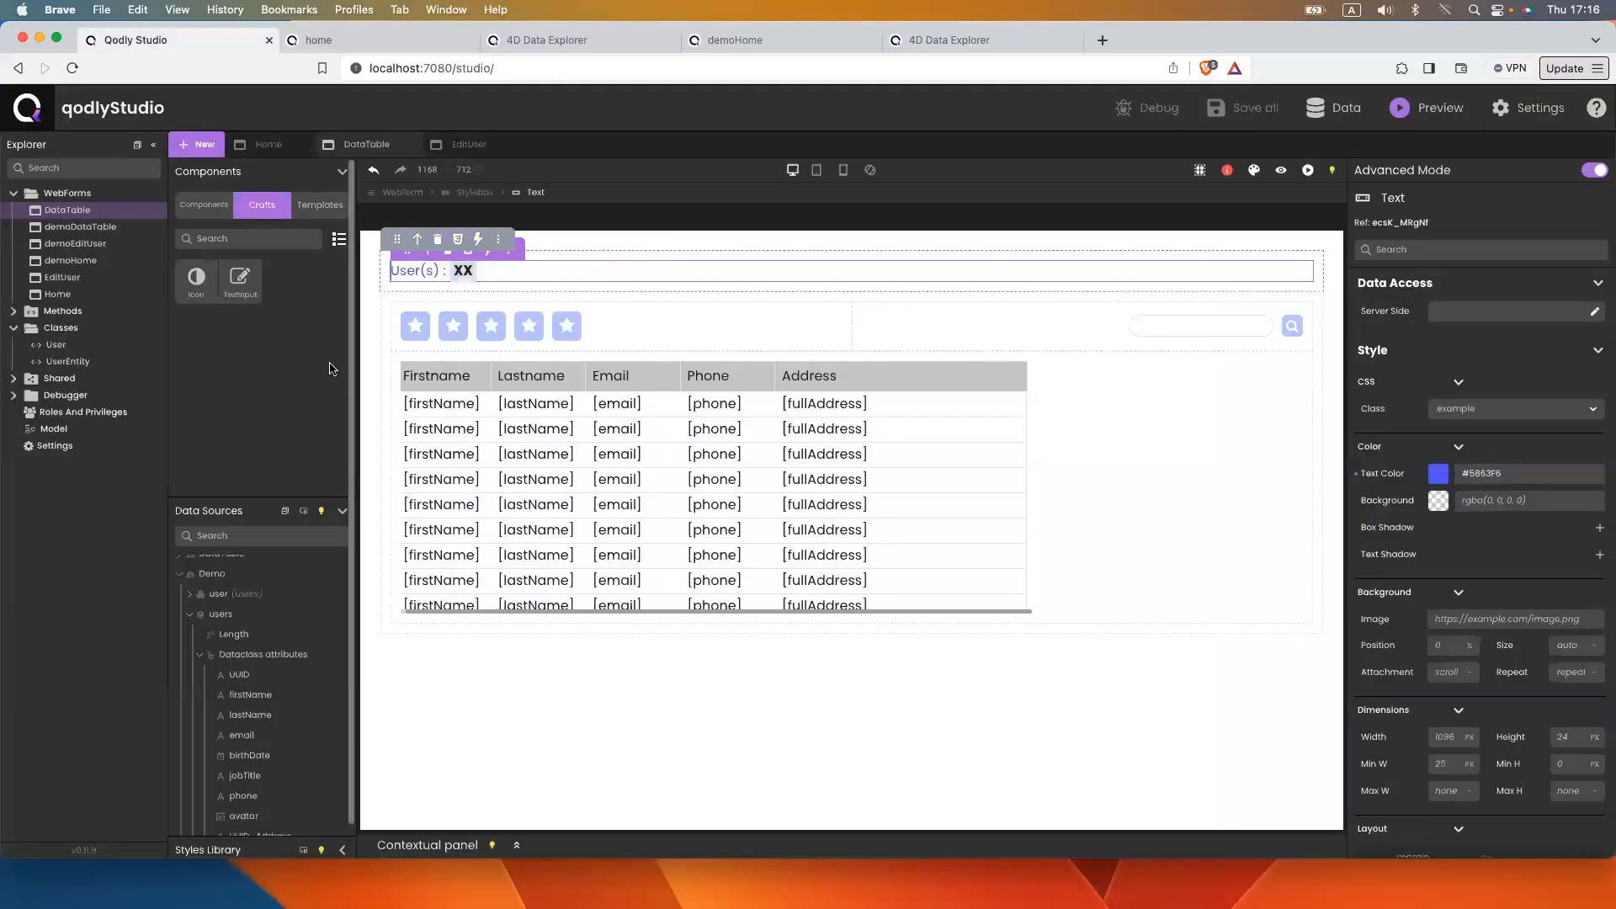
pyautogui.click(300, 46)
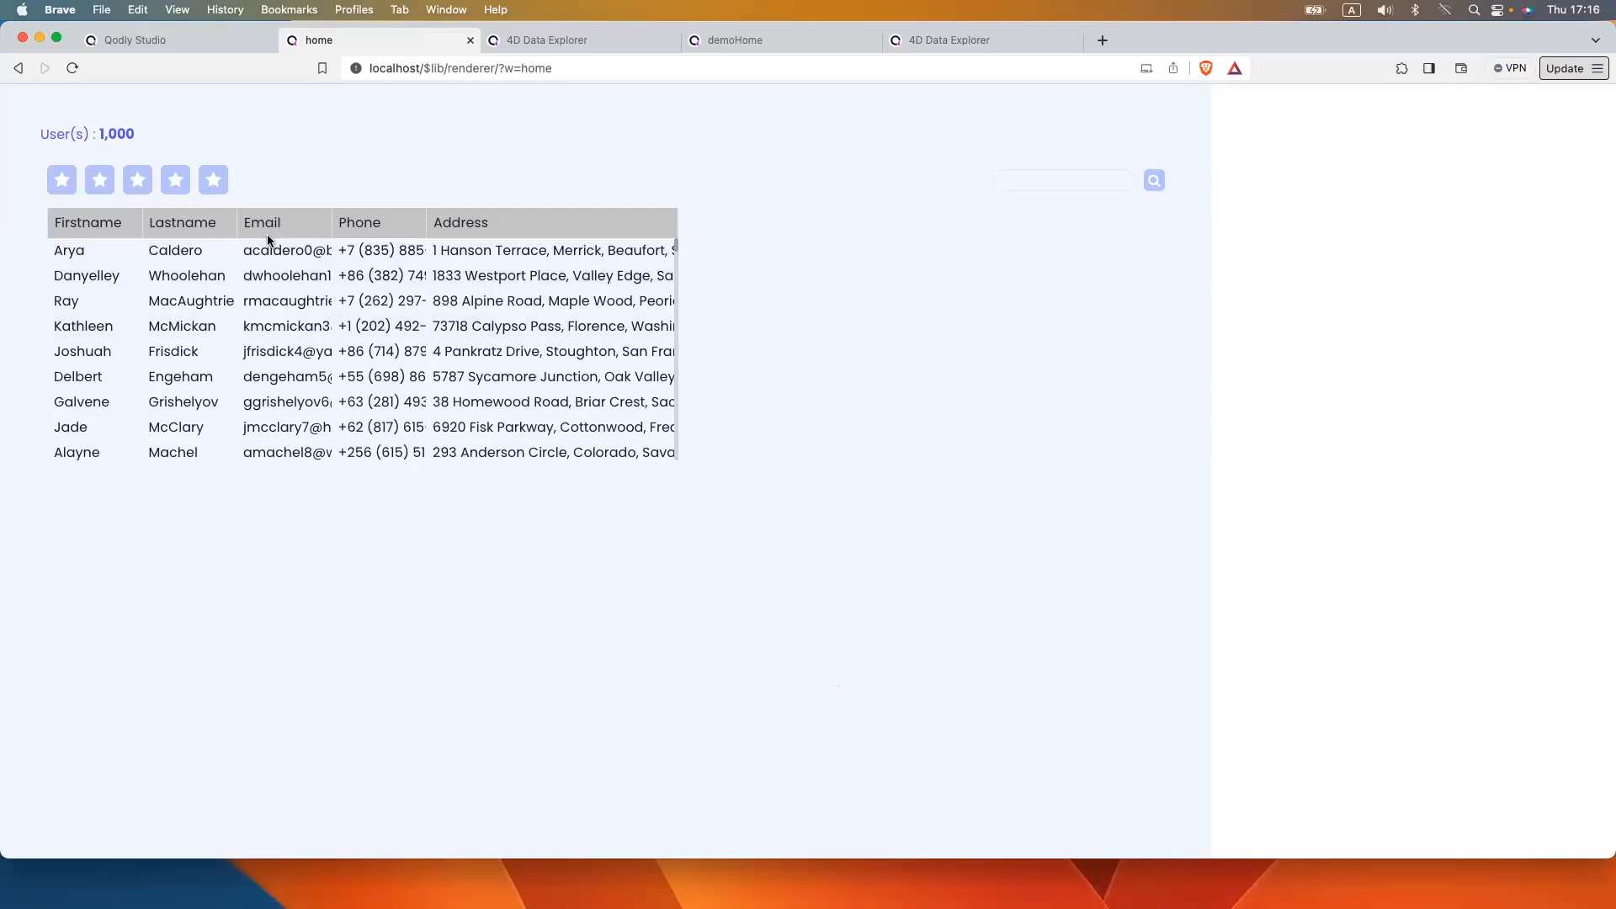
# Back in the studio, set the background of the Stylebox holding the icon toolbar and table to white and save
pyautogui.click(178, 41)
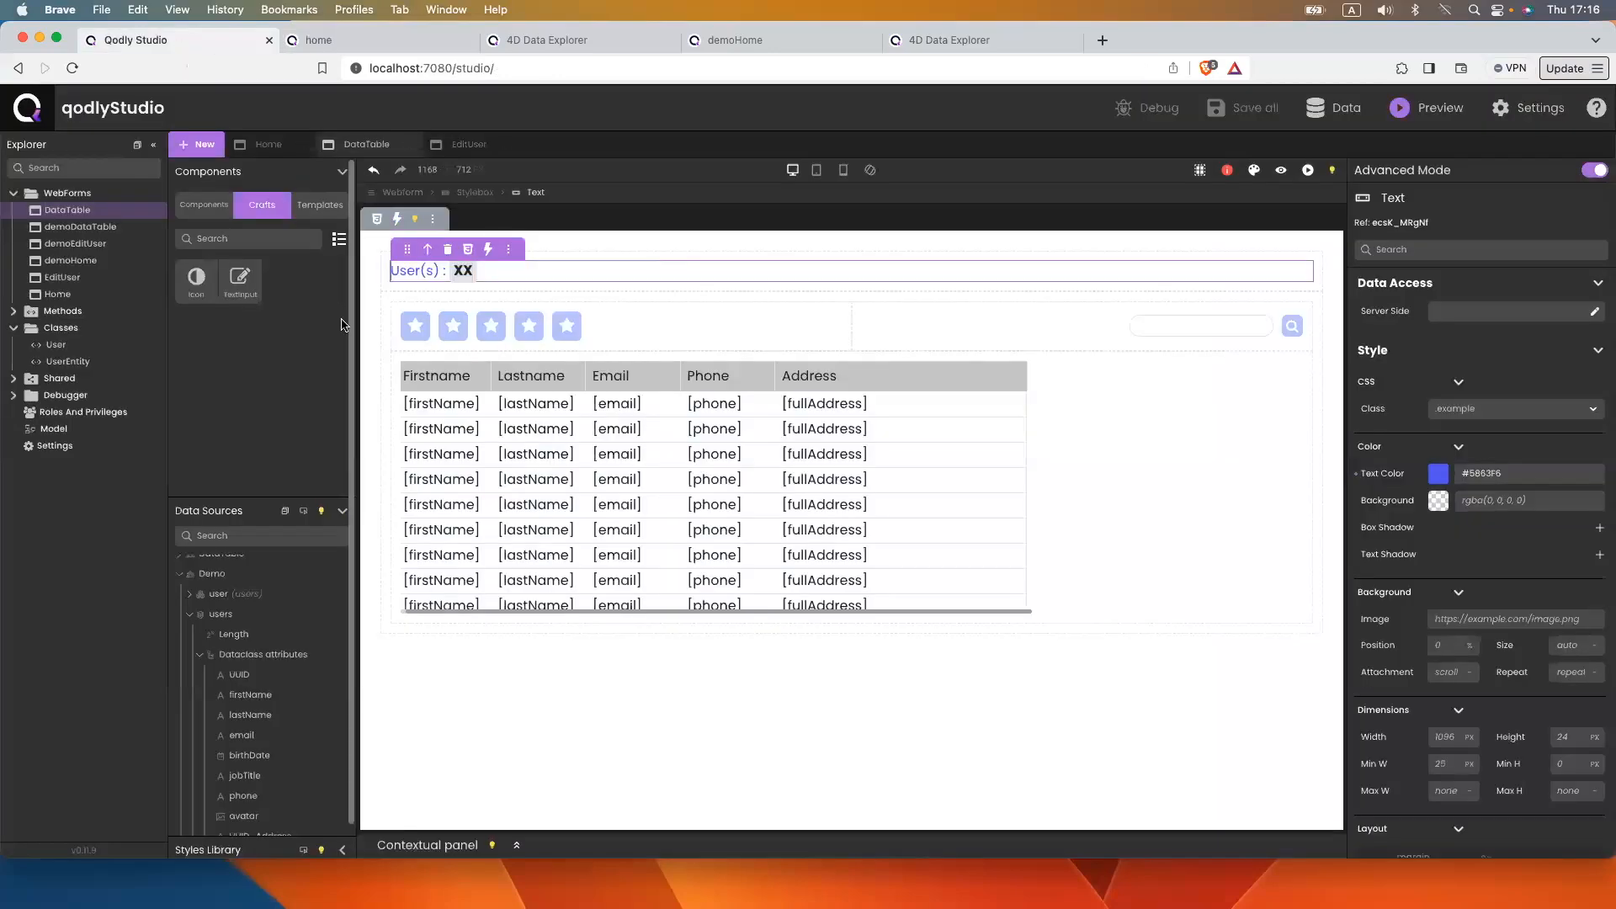
pyautogui.click(382, 295)
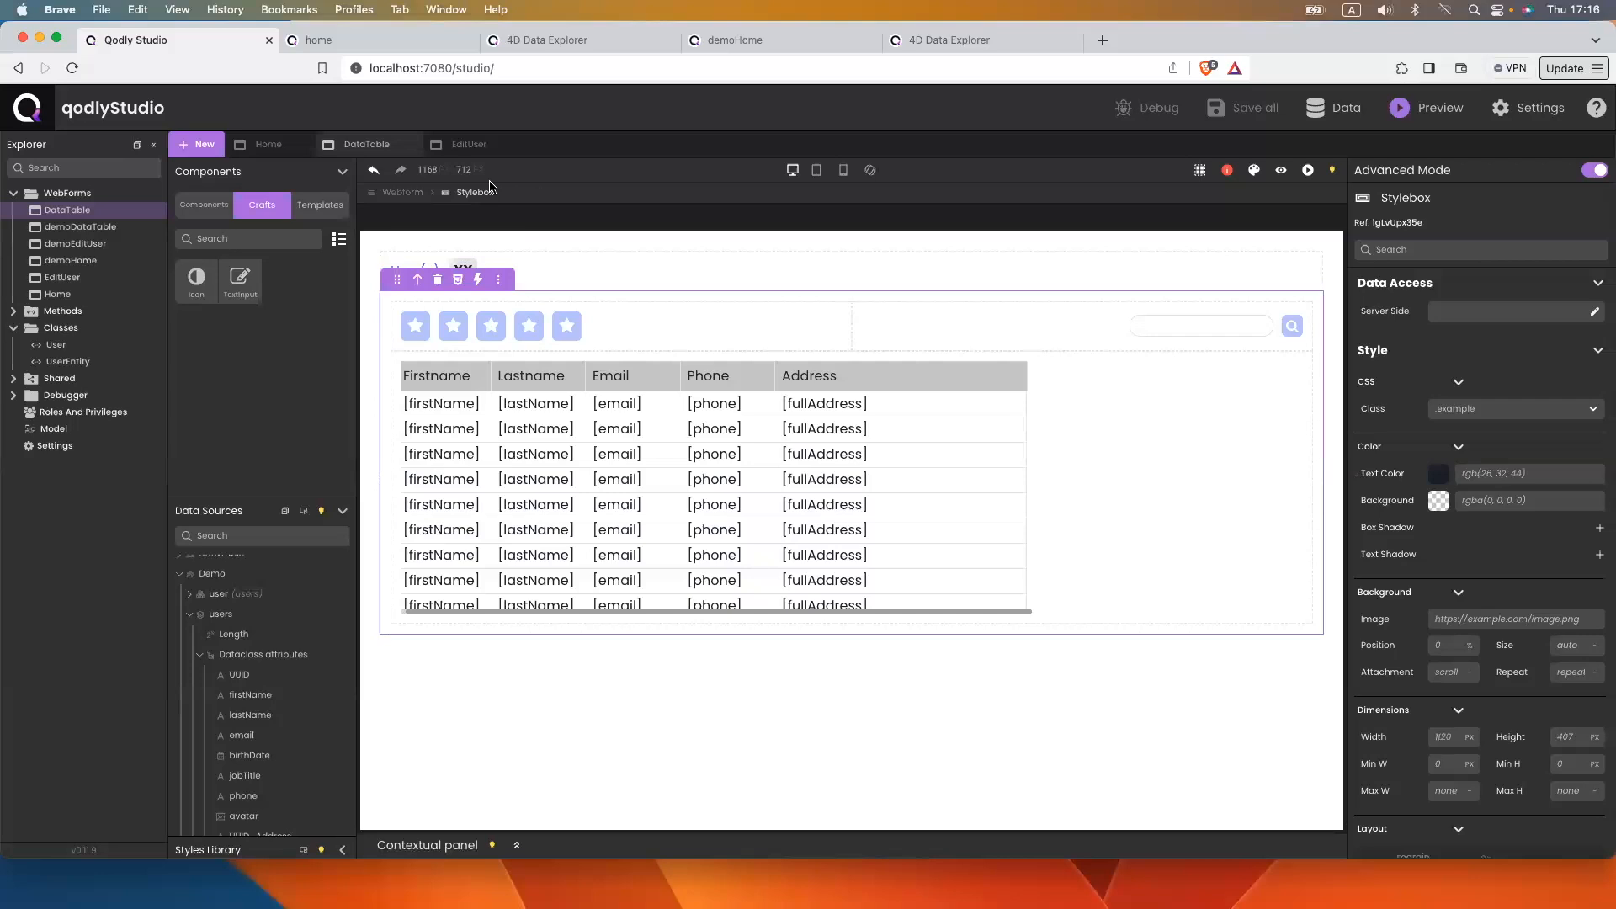
pyautogui.click(1472, 498)
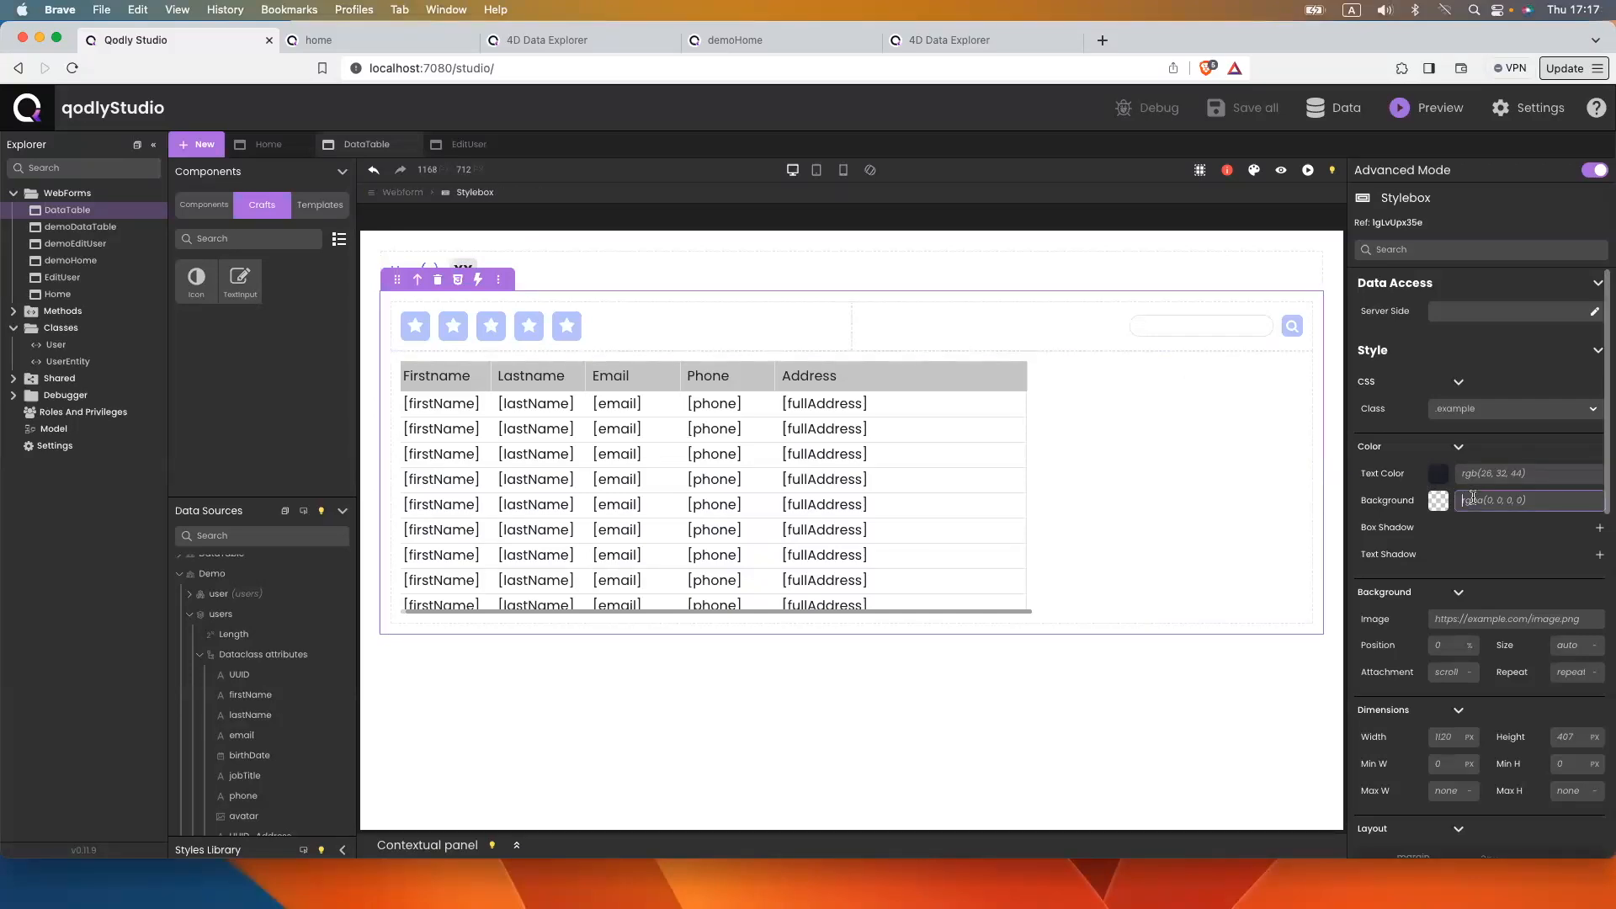
pyautogui.write('white')
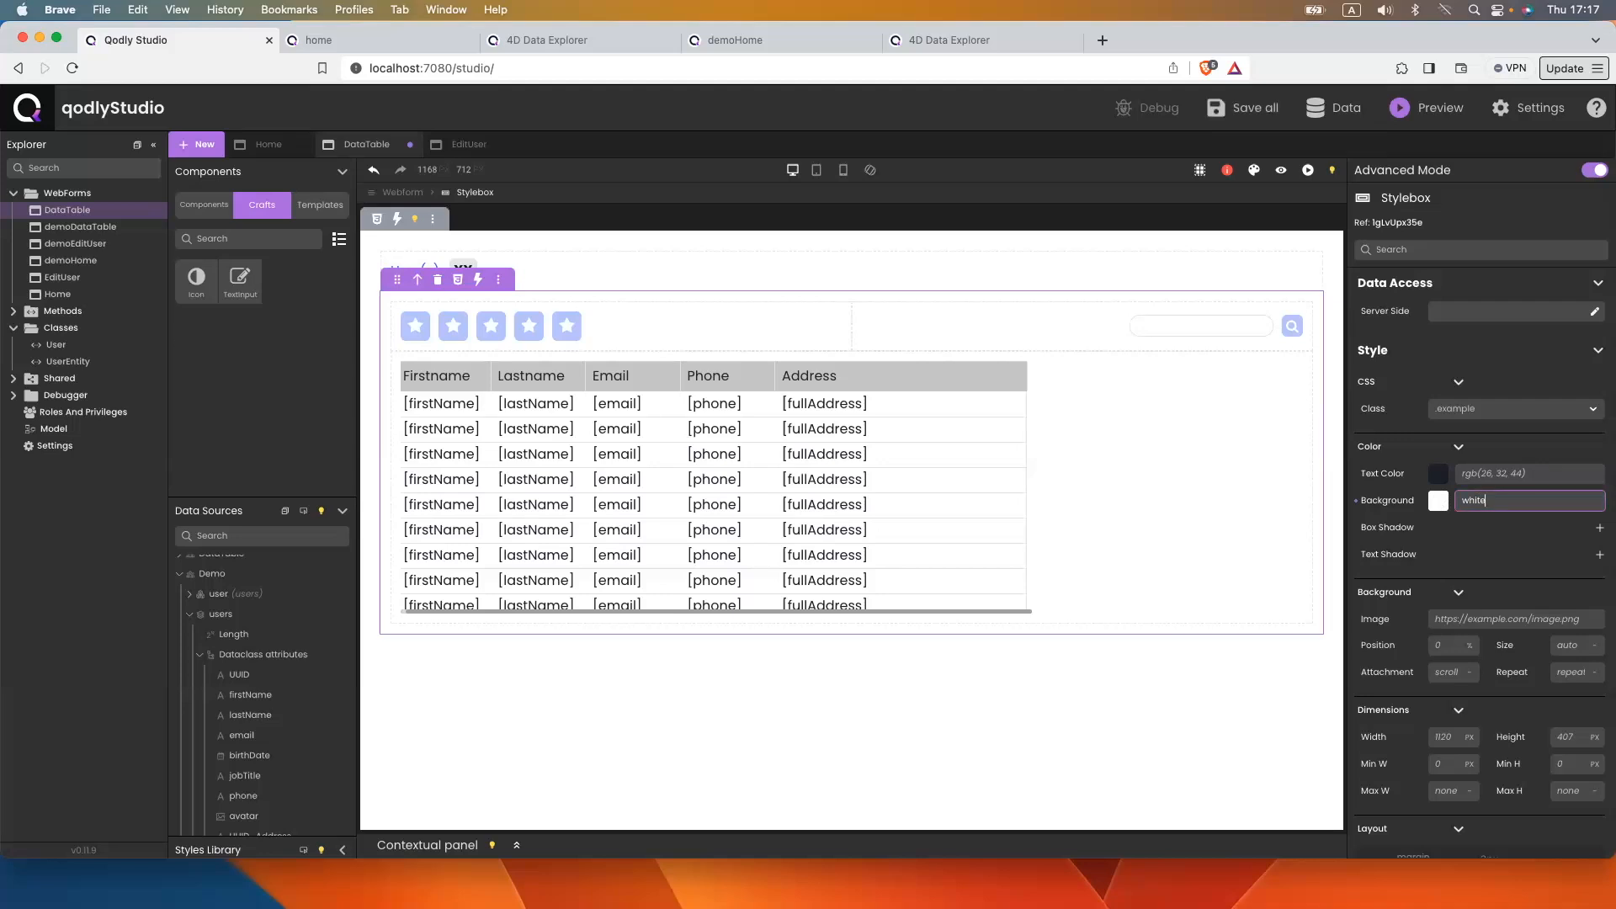
pyautogui.press('super+s')
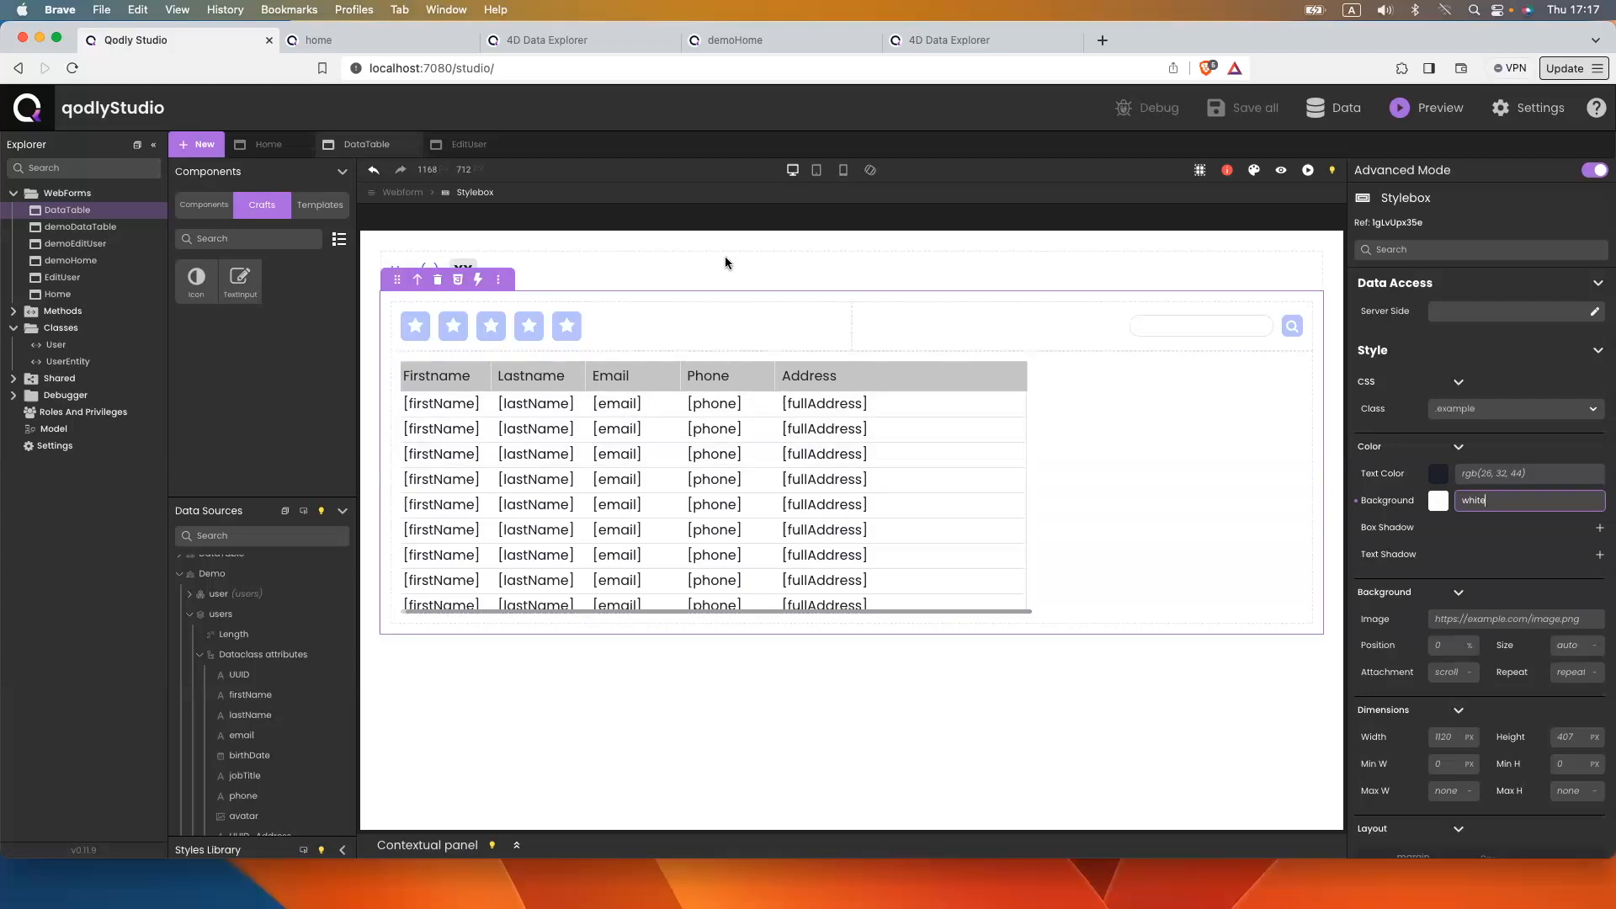
# Reload the rendered home webform to examine the background behind the toolbar and table
pyautogui.click(317, 46)
pyautogui.click(383, 71)
pyautogui.press('Return')
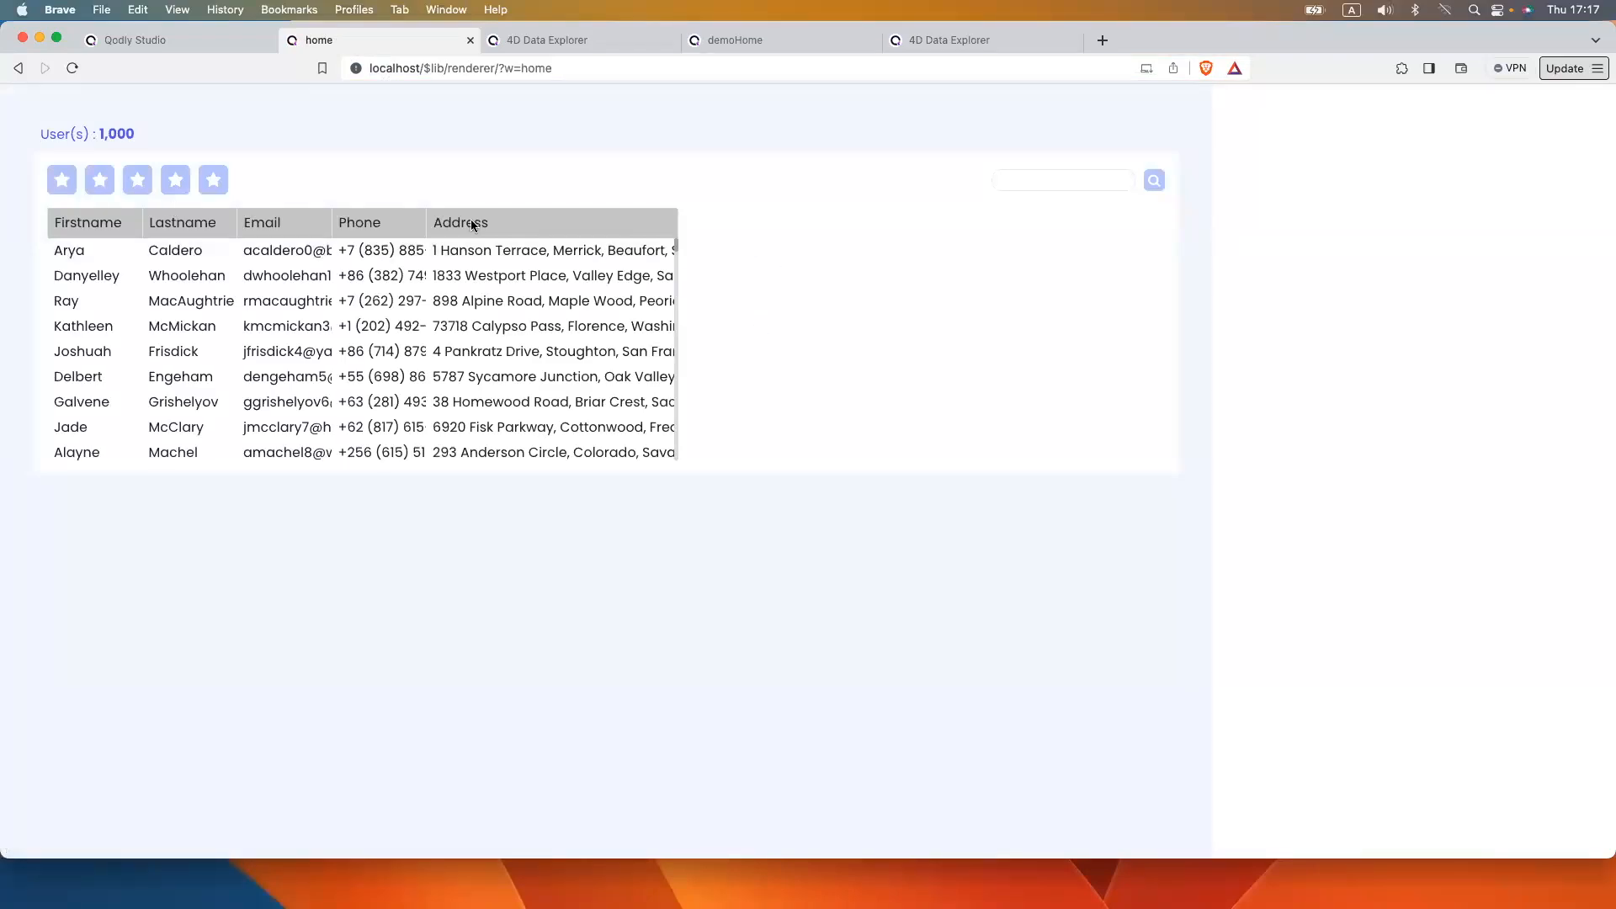
# Return to the studio and set the border radius of the Stylebox around the toolbar and table to 4 px
pyautogui.click(226, 40)
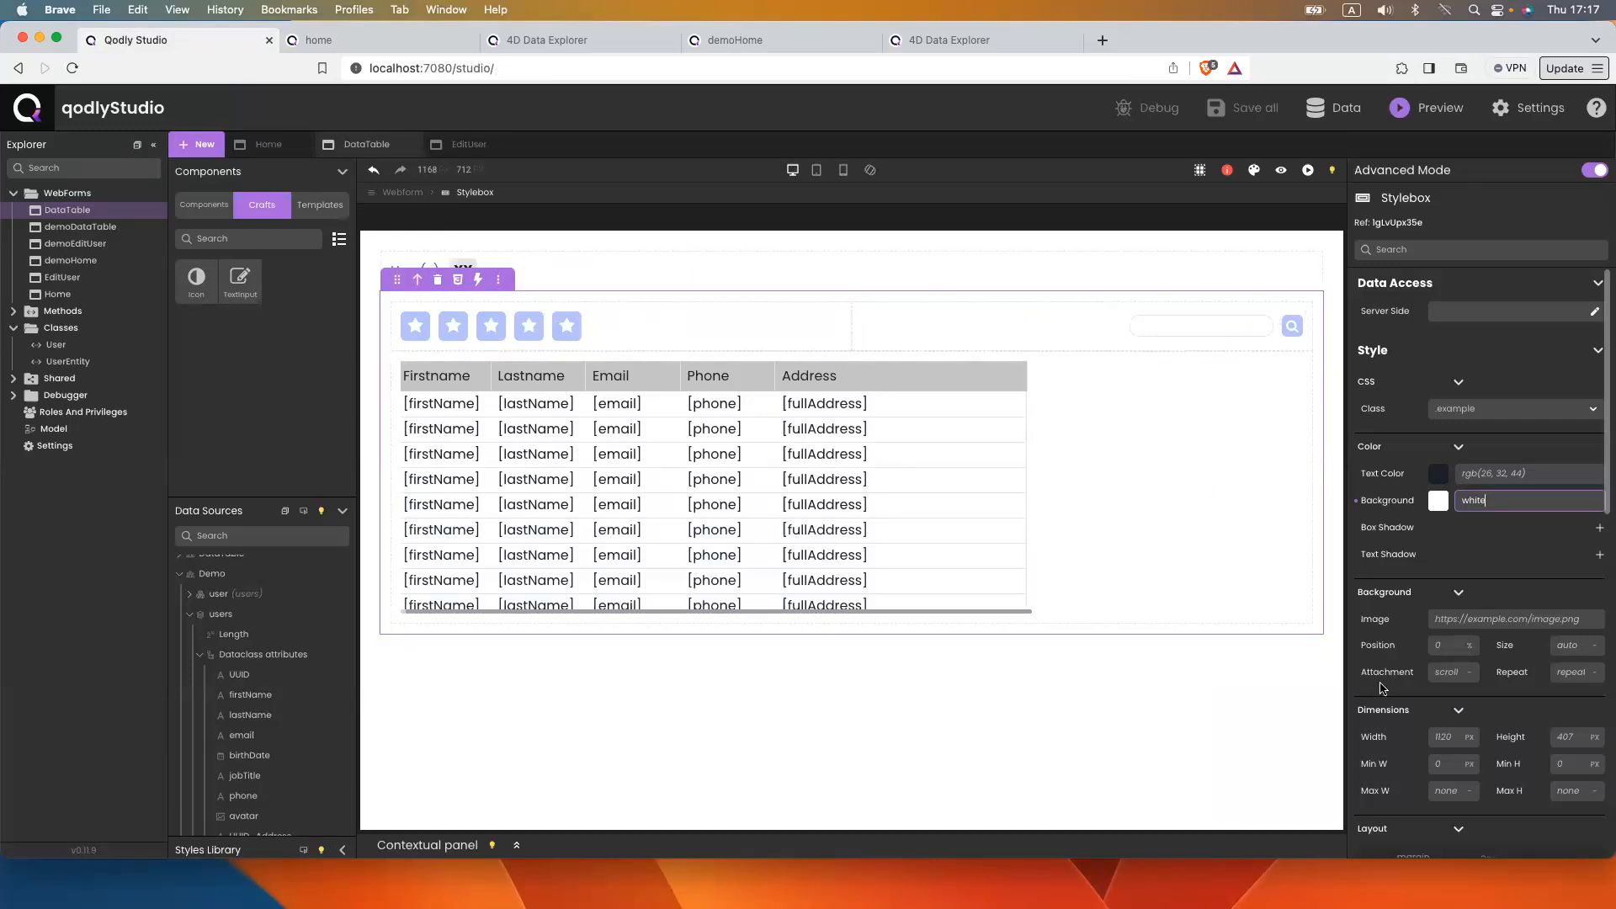
pyautogui.scroll(-10, 1381, 688)
pyautogui.click(1547, 804)
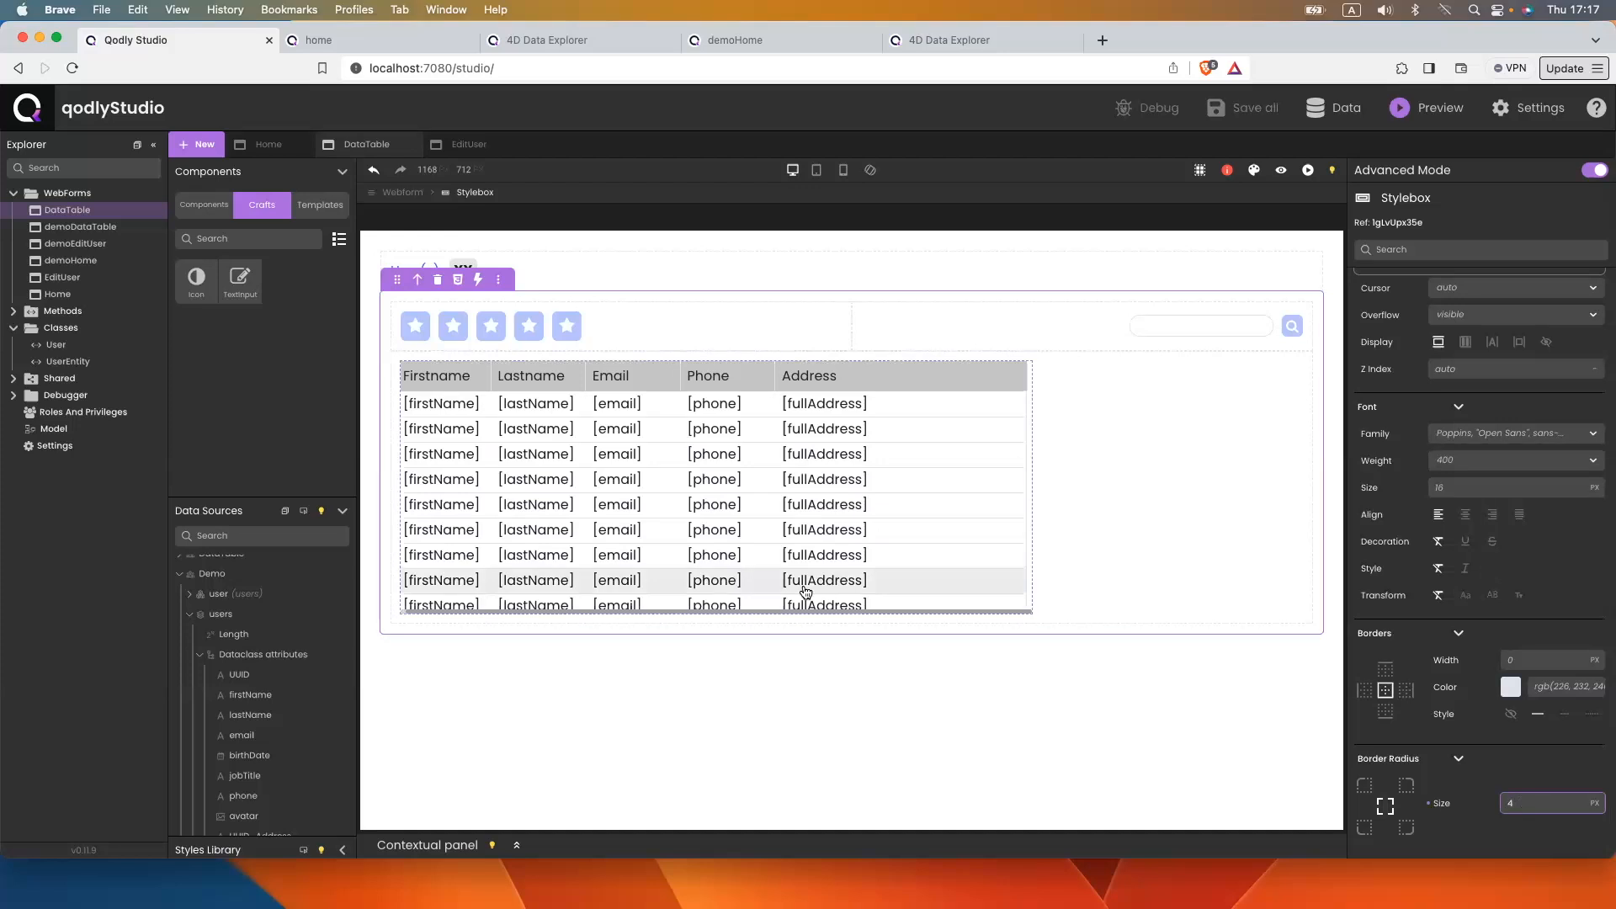
# Add an On Click standard action to the first star icon with the Demo users datasource and the list action
pyautogui.moveTo(806, 591)
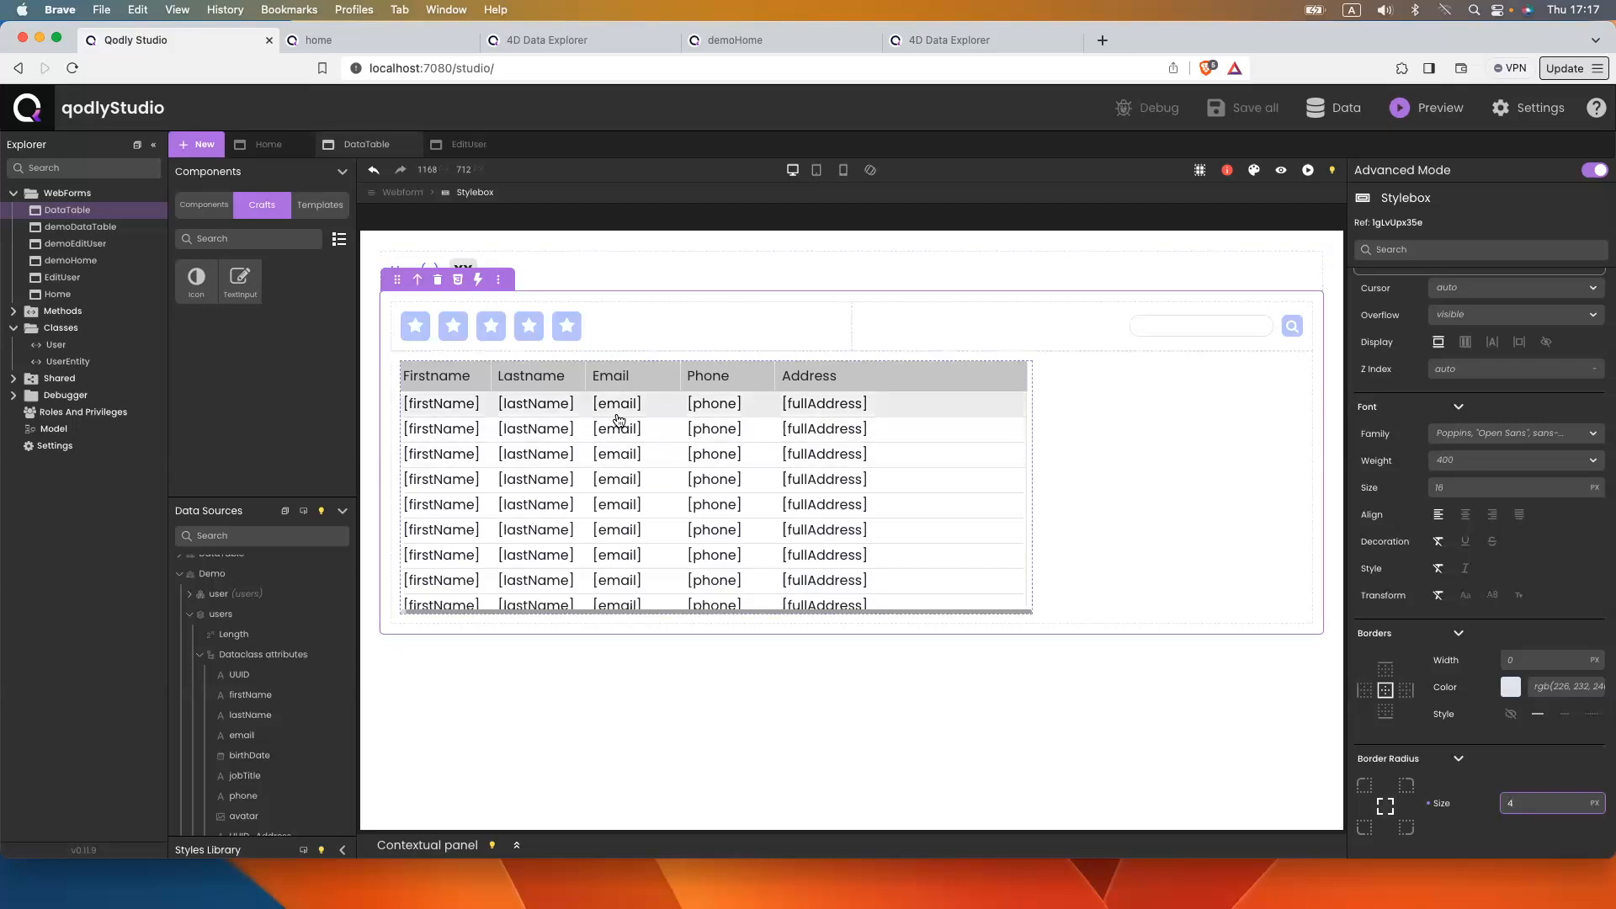
pyautogui.moveTo(511, 437)
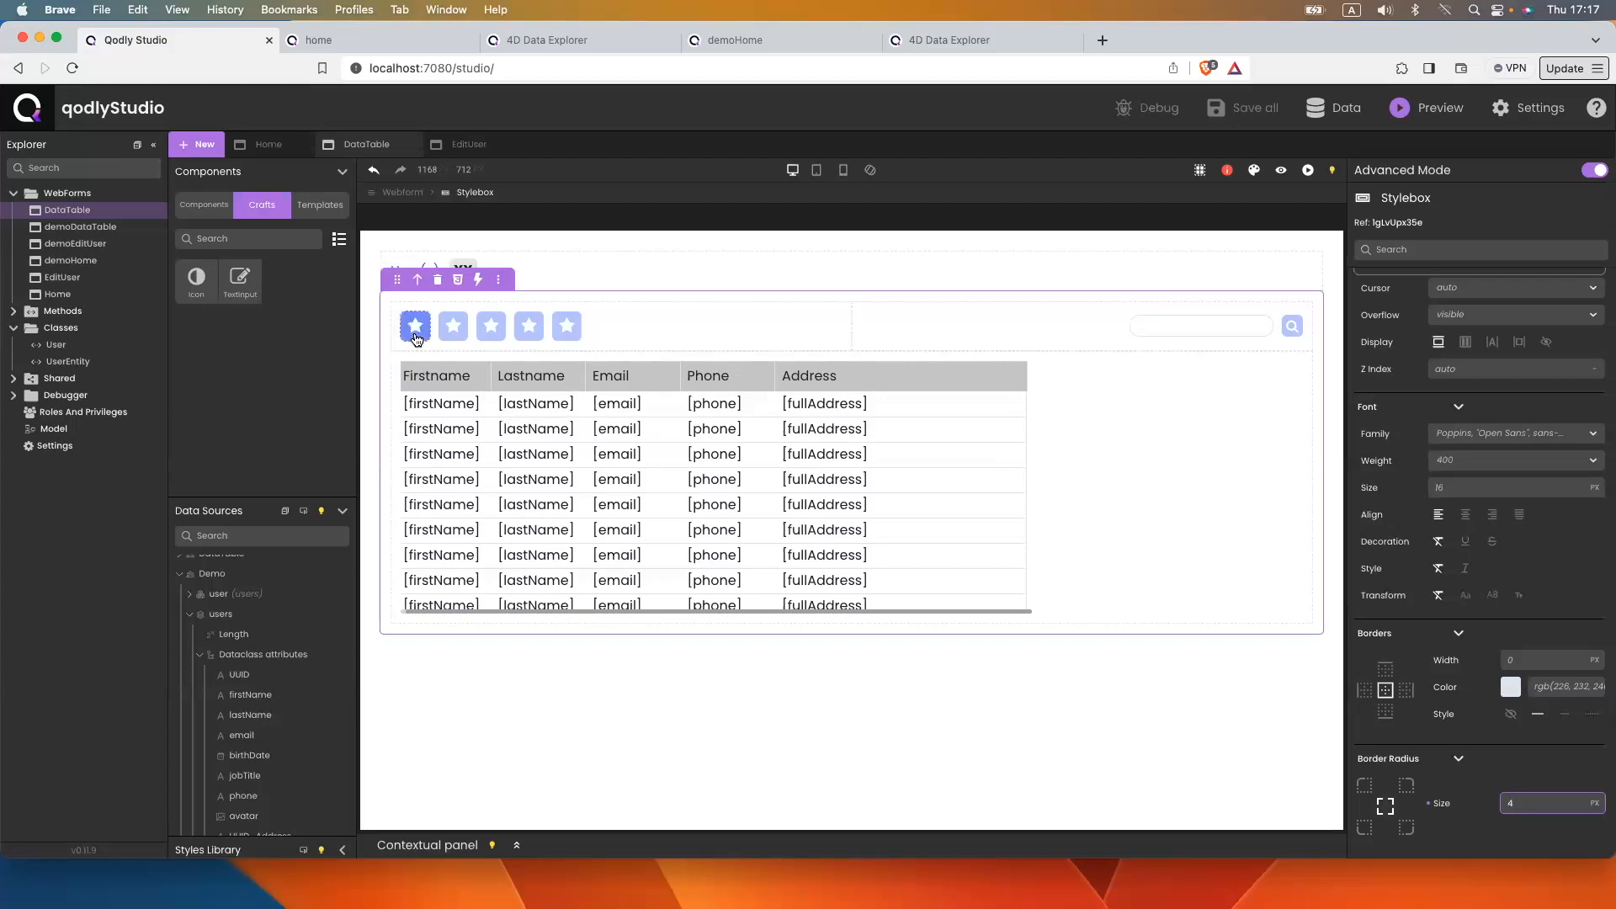
pyautogui.moveTo(416, 339)
pyautogui.click(419, 332)
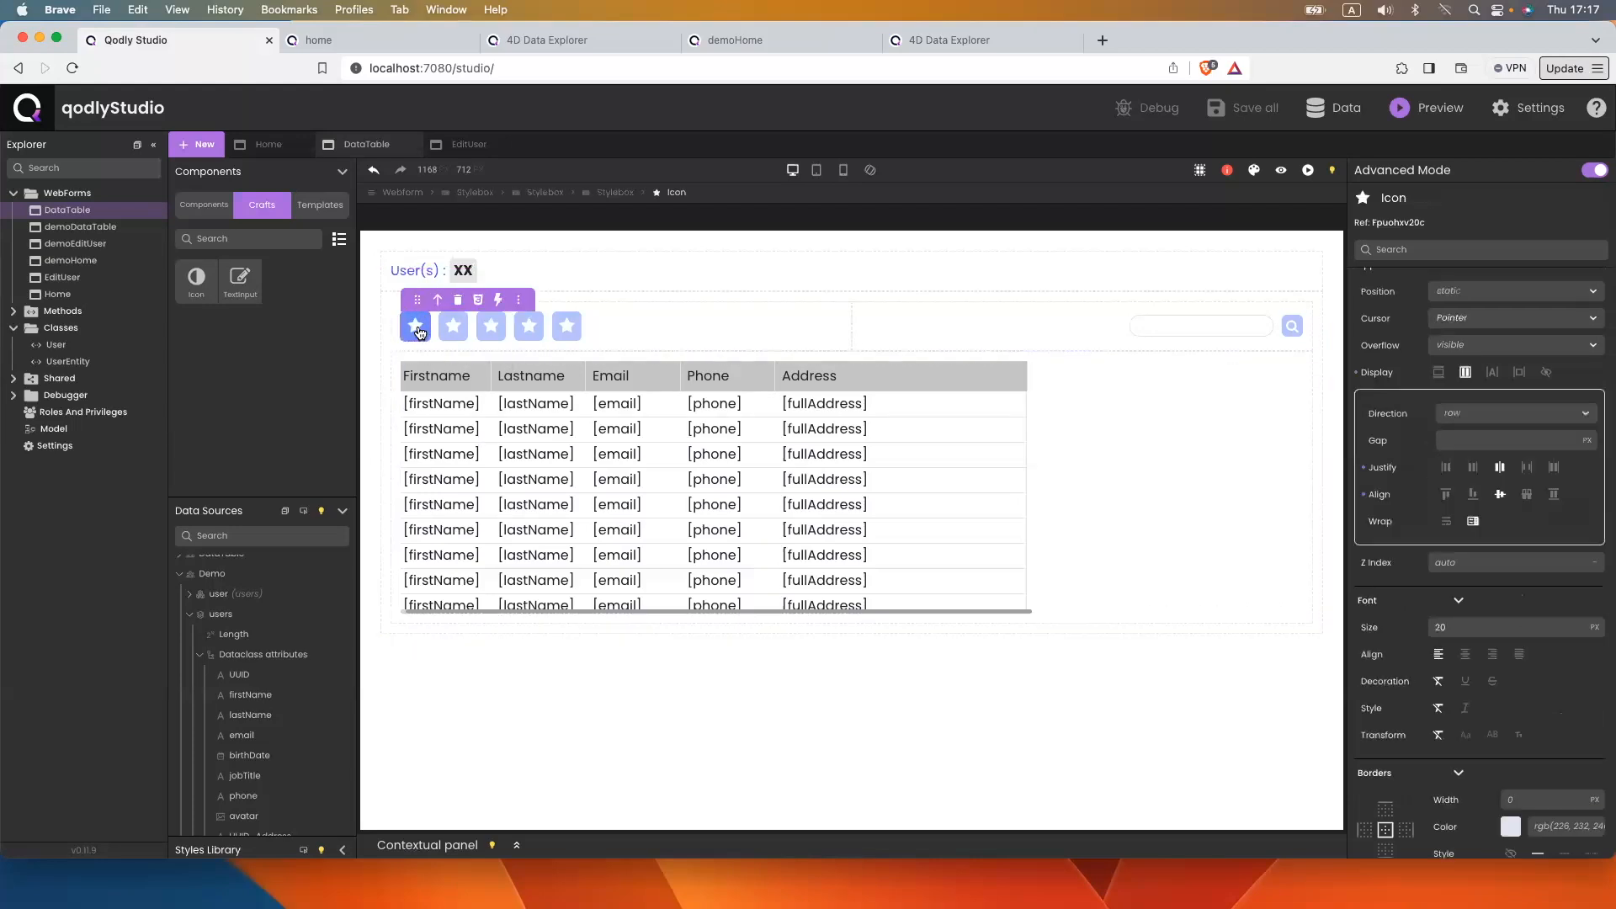
pyautogui.click(499, 302)
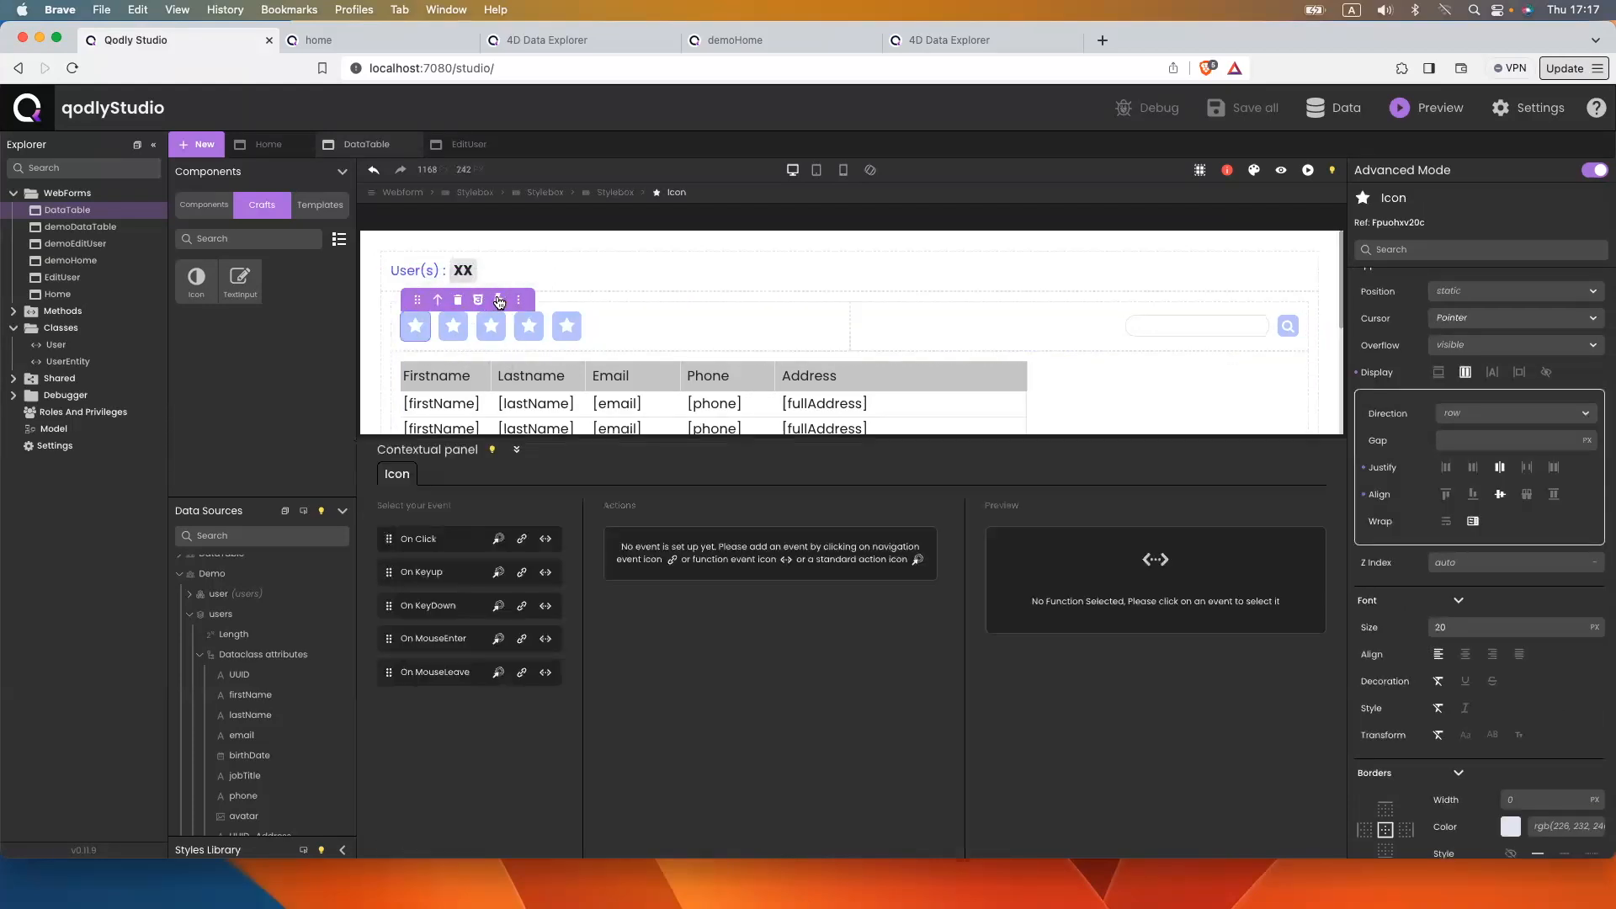
pyautogui.click(496, 542)
pyautogui.click(804, 605)
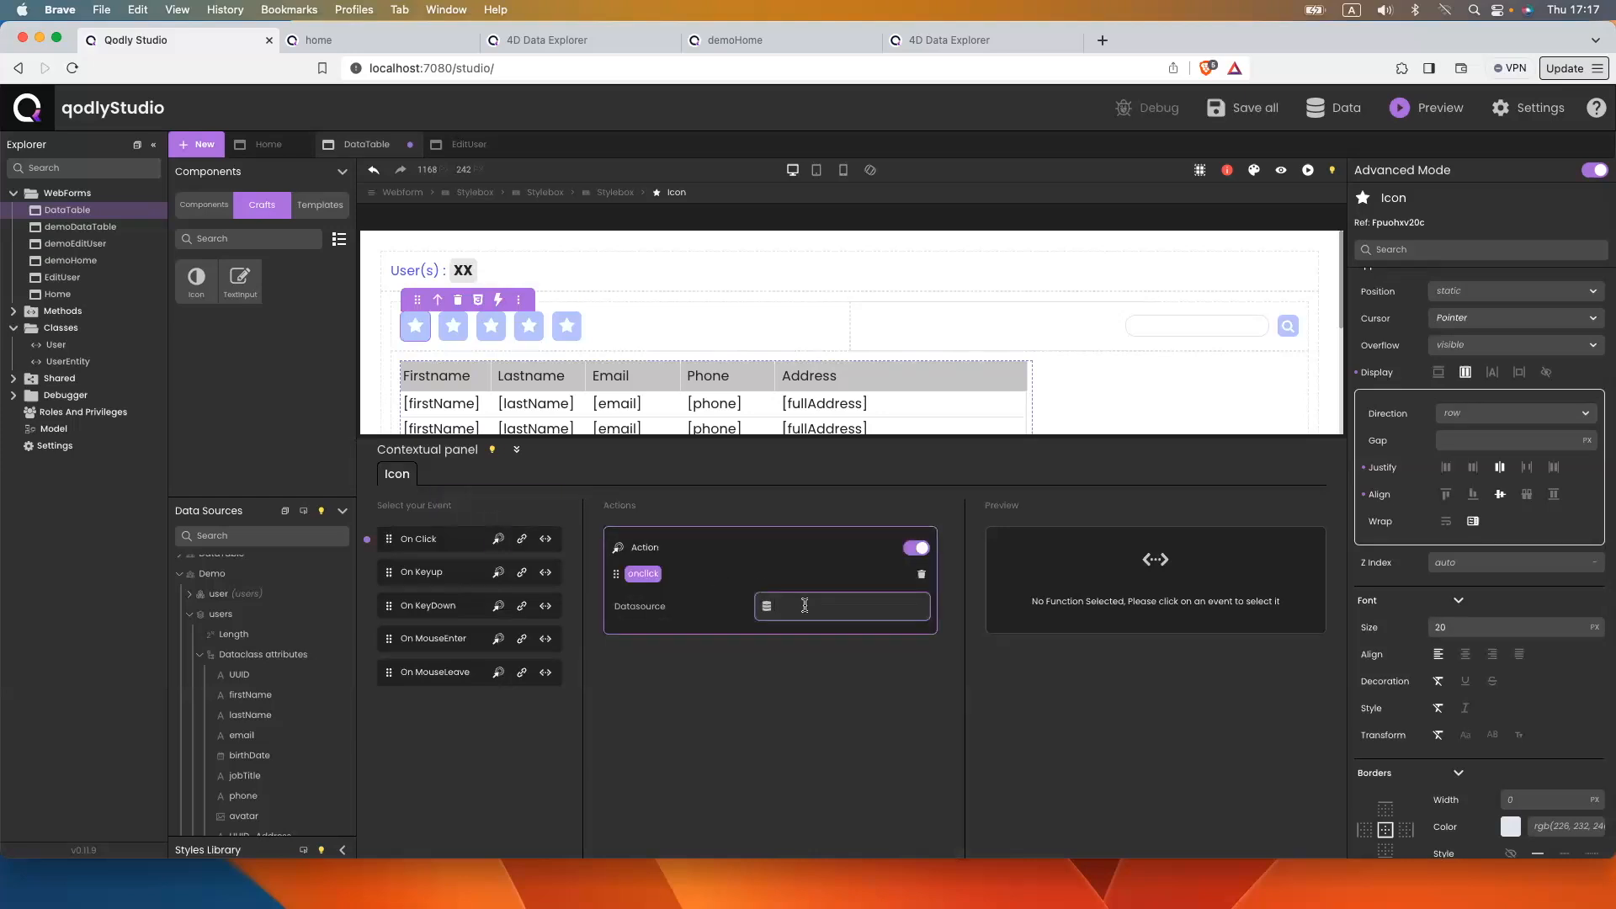
pyautogui.write('user')
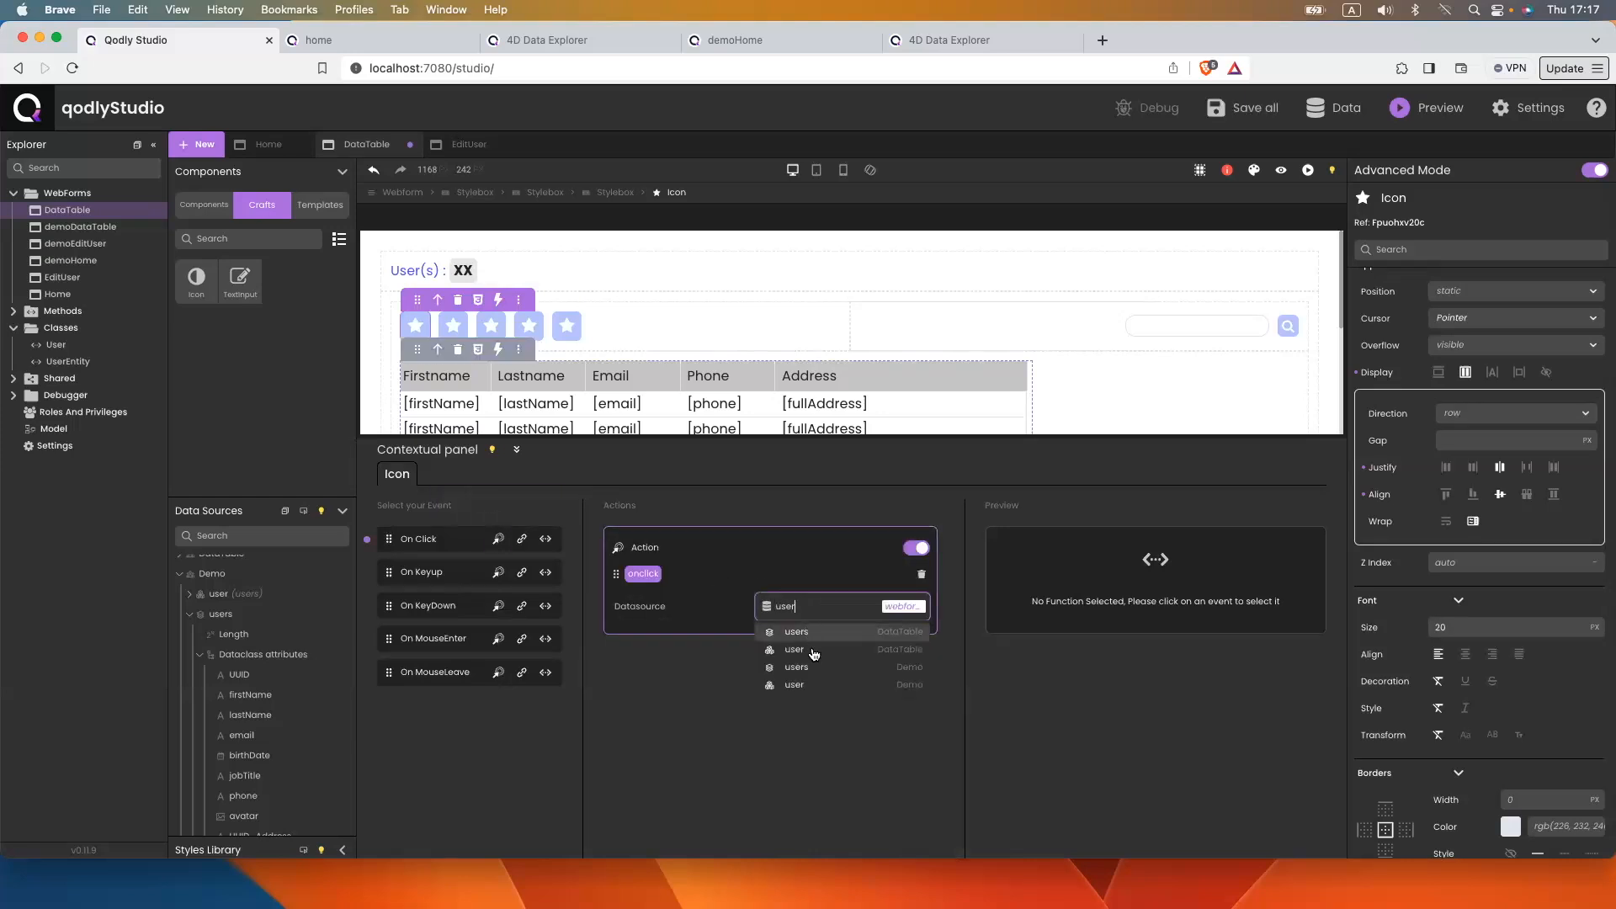
pyautogui.click(820, 667)
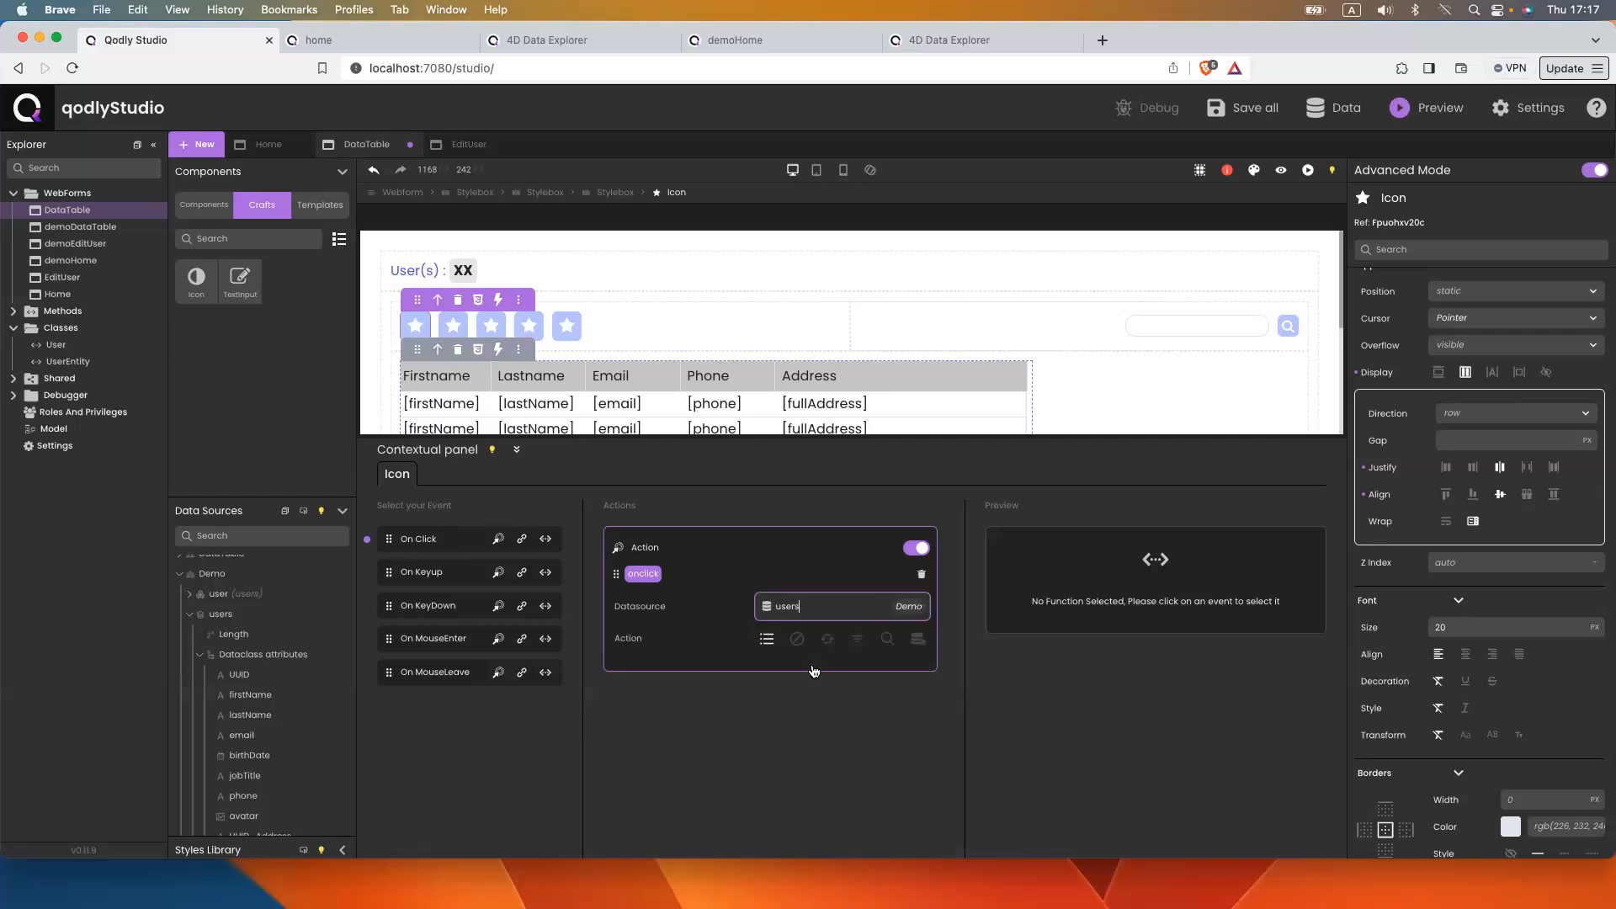
pyautogui.click(771, 645)
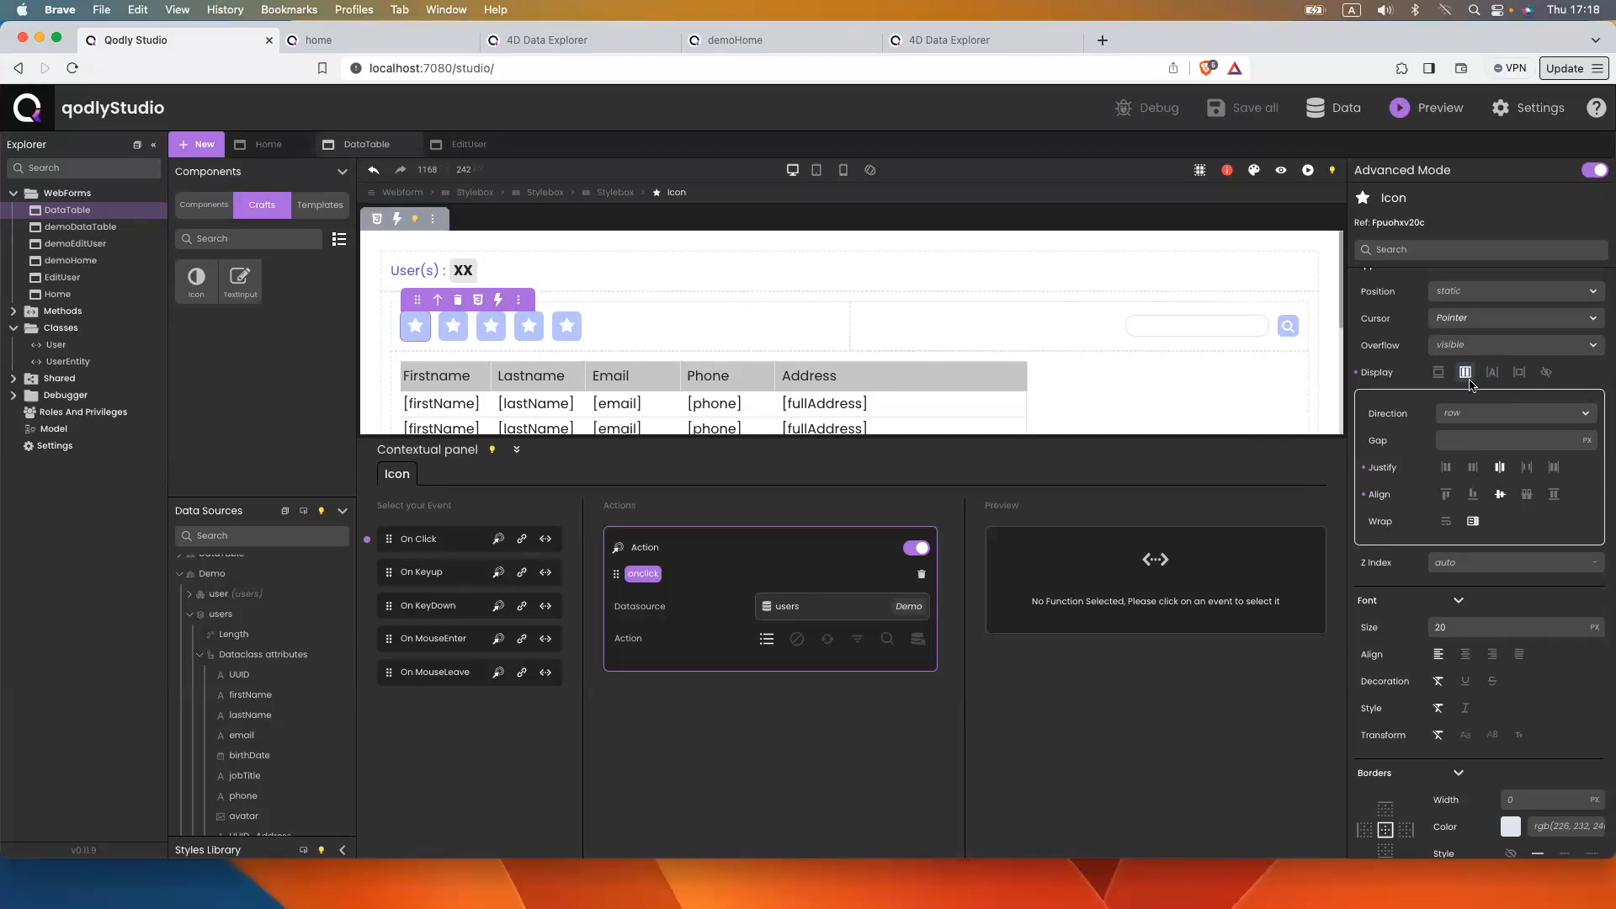
# Add an On Click standard action to the second star icon with the Demo users datasource and the Order By action
pyautogui.click(463, 339)
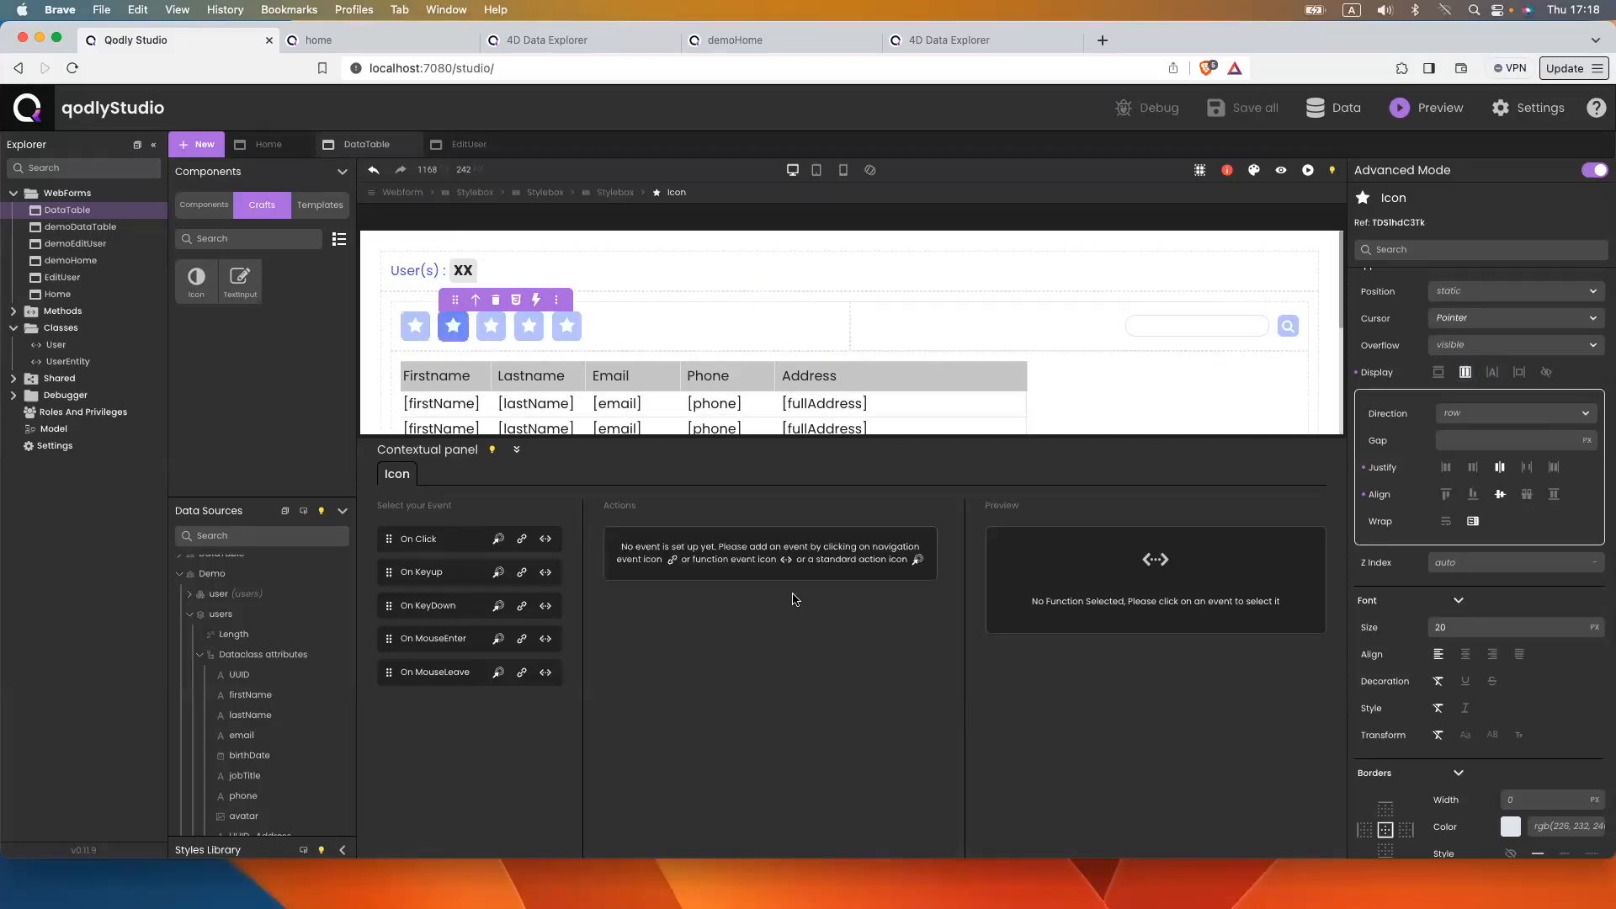
pyautogui.click(766, 606)
pyautogui.write('users')
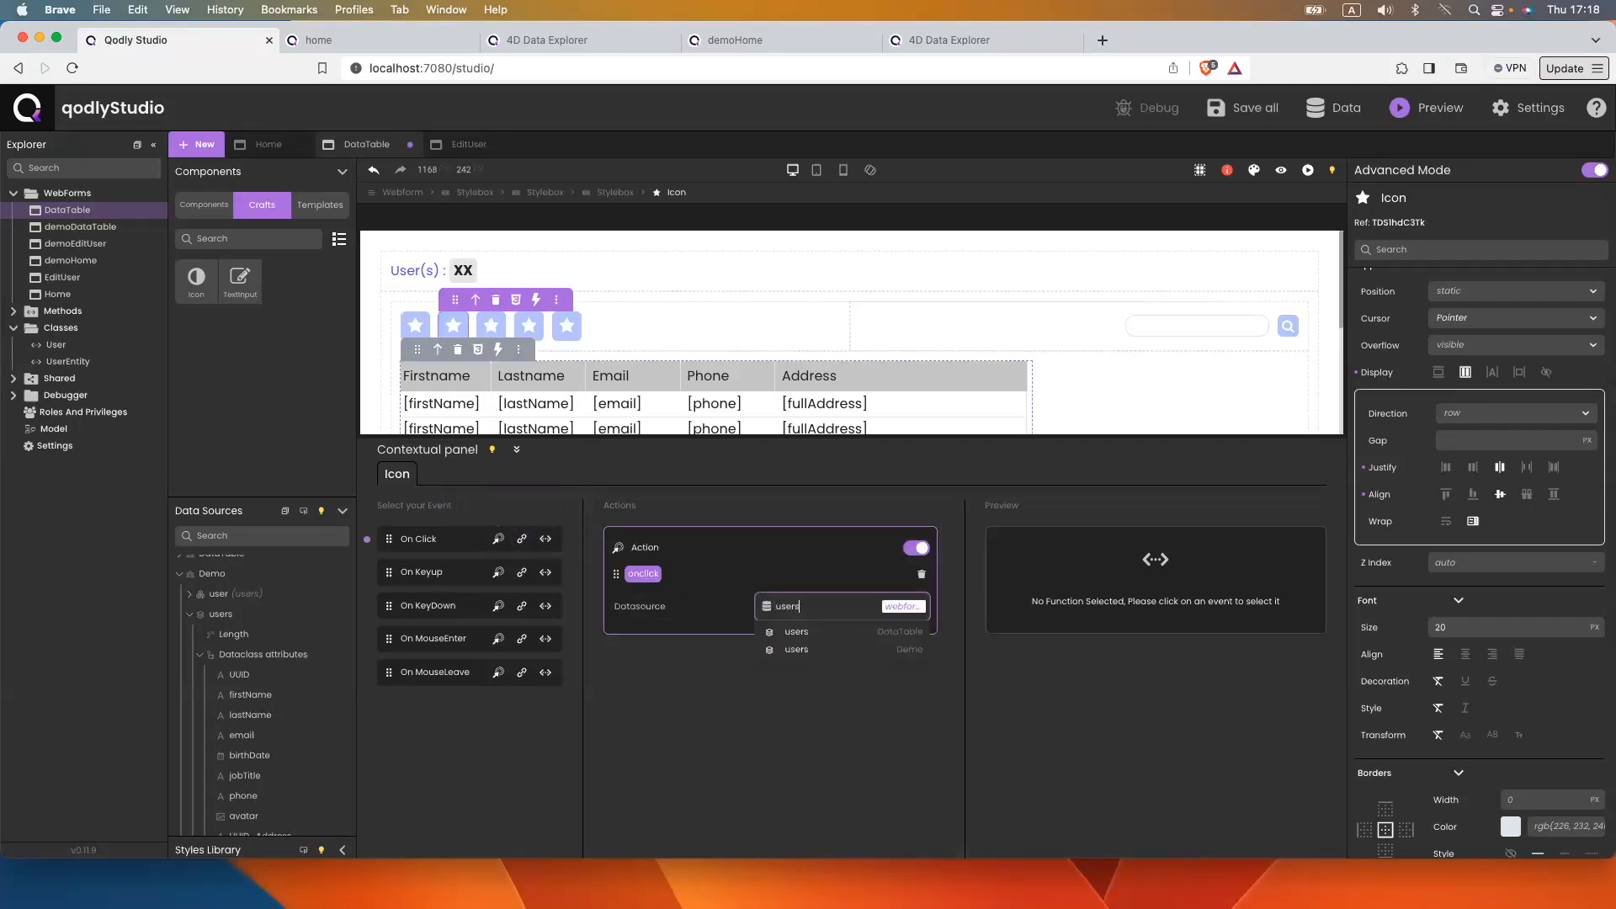
pyautogui.click(804, 651)
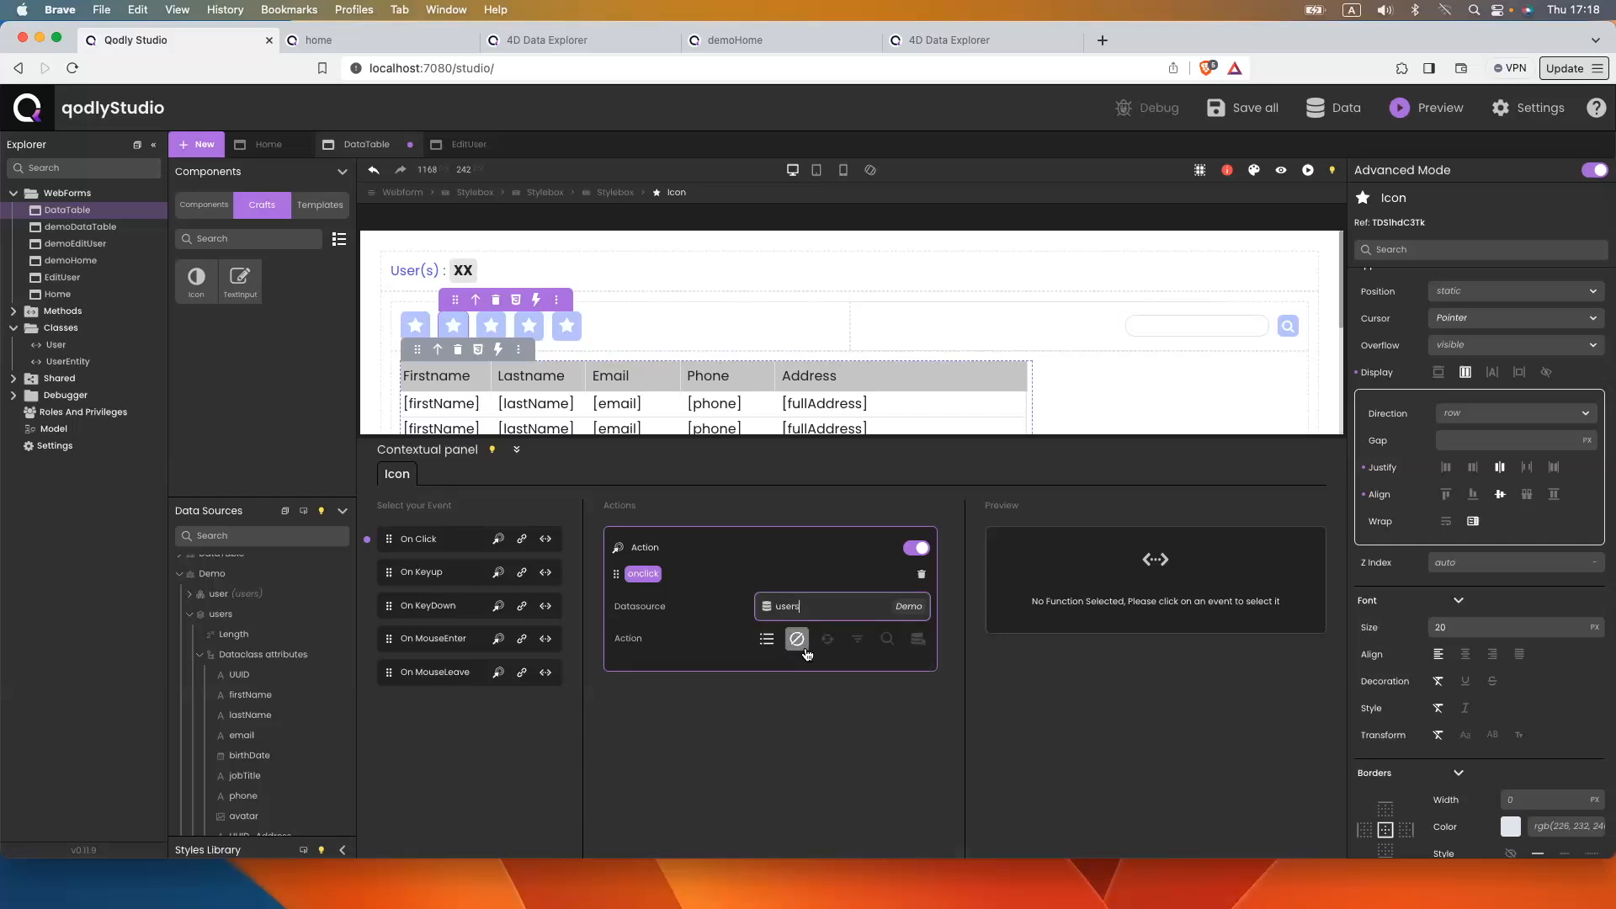
pyautogui.click(856, 645)
# Set firstName as the first Order By criterion of the second icon's action
pyautogui.click(727, 699)
pyautogui.write('fis')
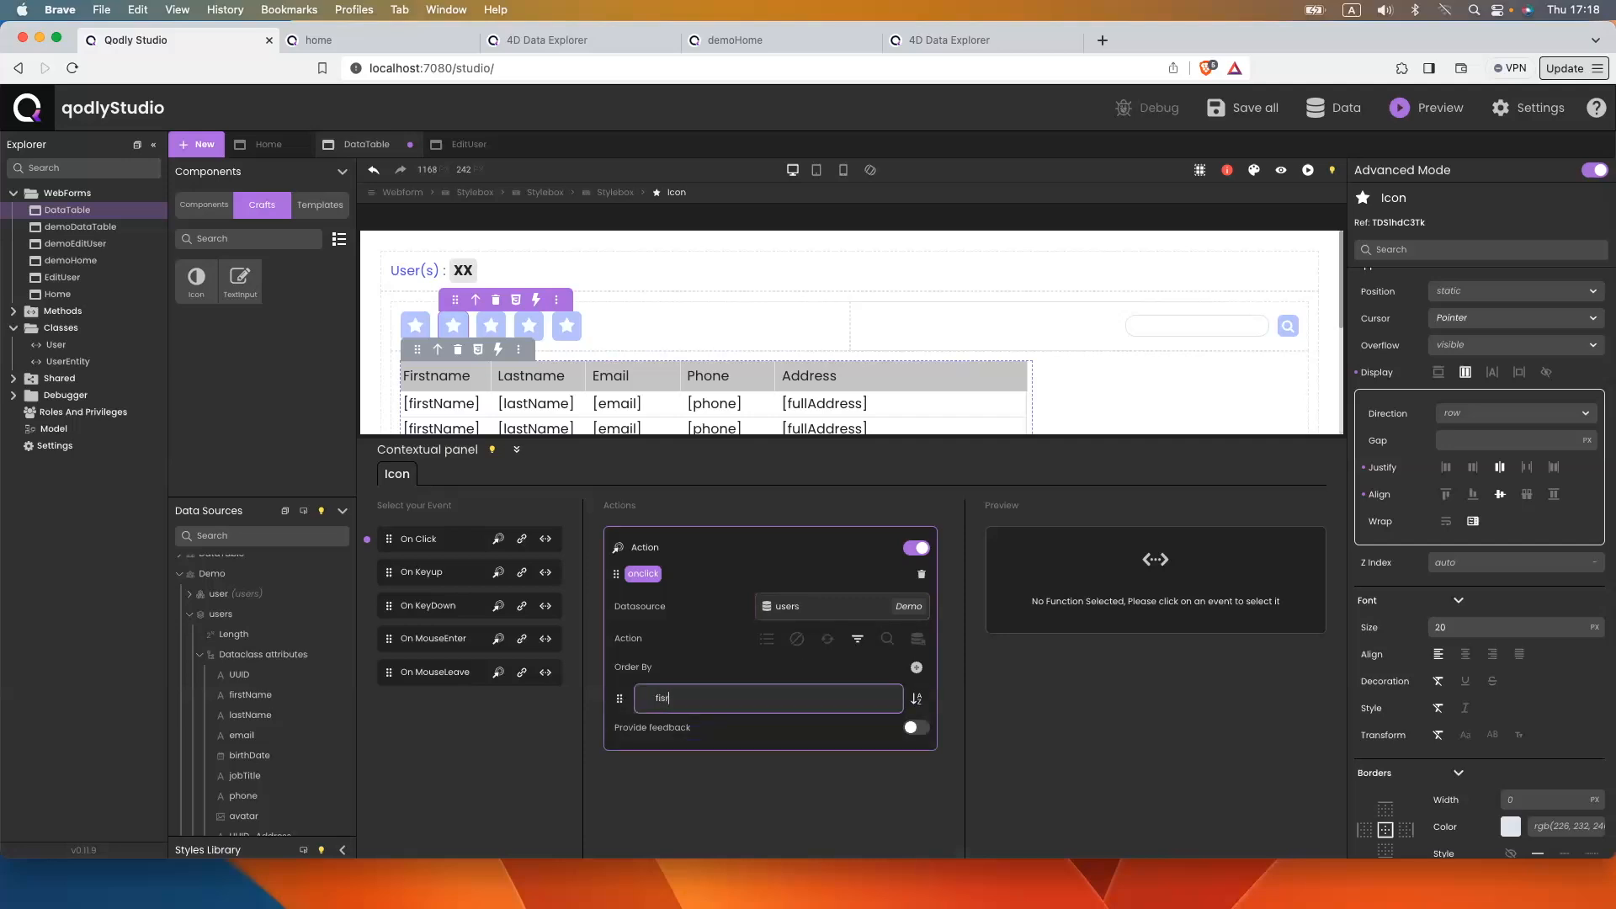
pyautogui.write('rtN')
pyautogui.press('BackSpace')
pyautogui.press('BackSpace')
pyautogui.press('BackSpace')
pyautogui.press('BackSpace')
pyautogui.press('BackSpace')
pyautogui.press('BackSpace')
pyautogui.write('fi')
pyautogui.press('Return')
# Add lastName as a second Order By criterion to the second icon's action
pyautogui.click(916, 668)
pyautogui.click(743, 732)
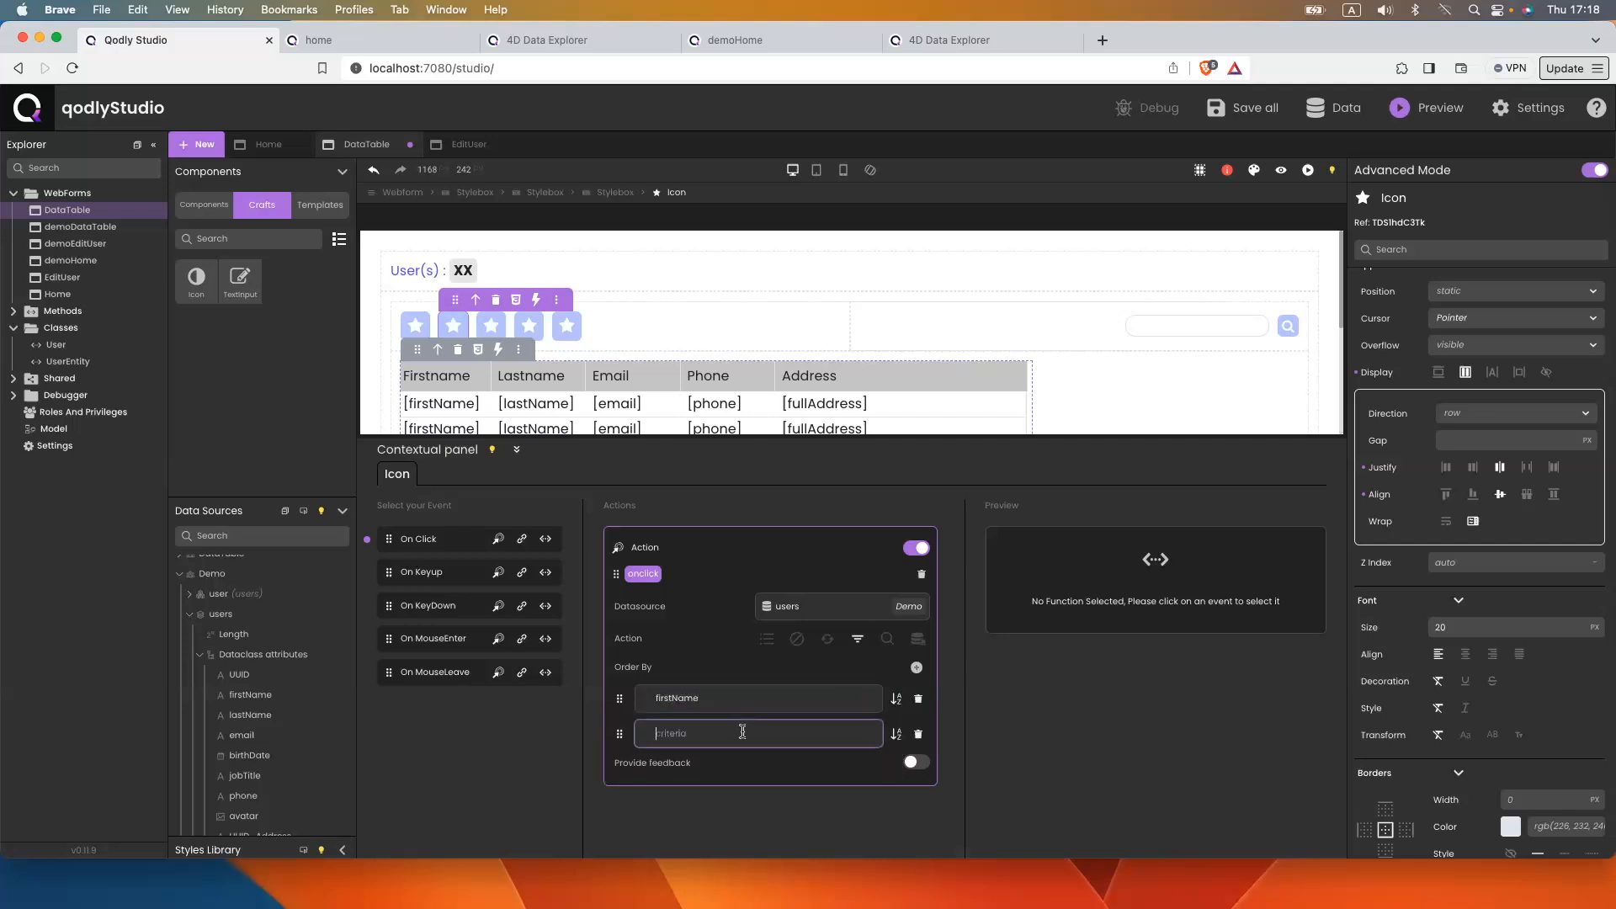
pyautogui.write('last')
pyautogui.click(754, 759)
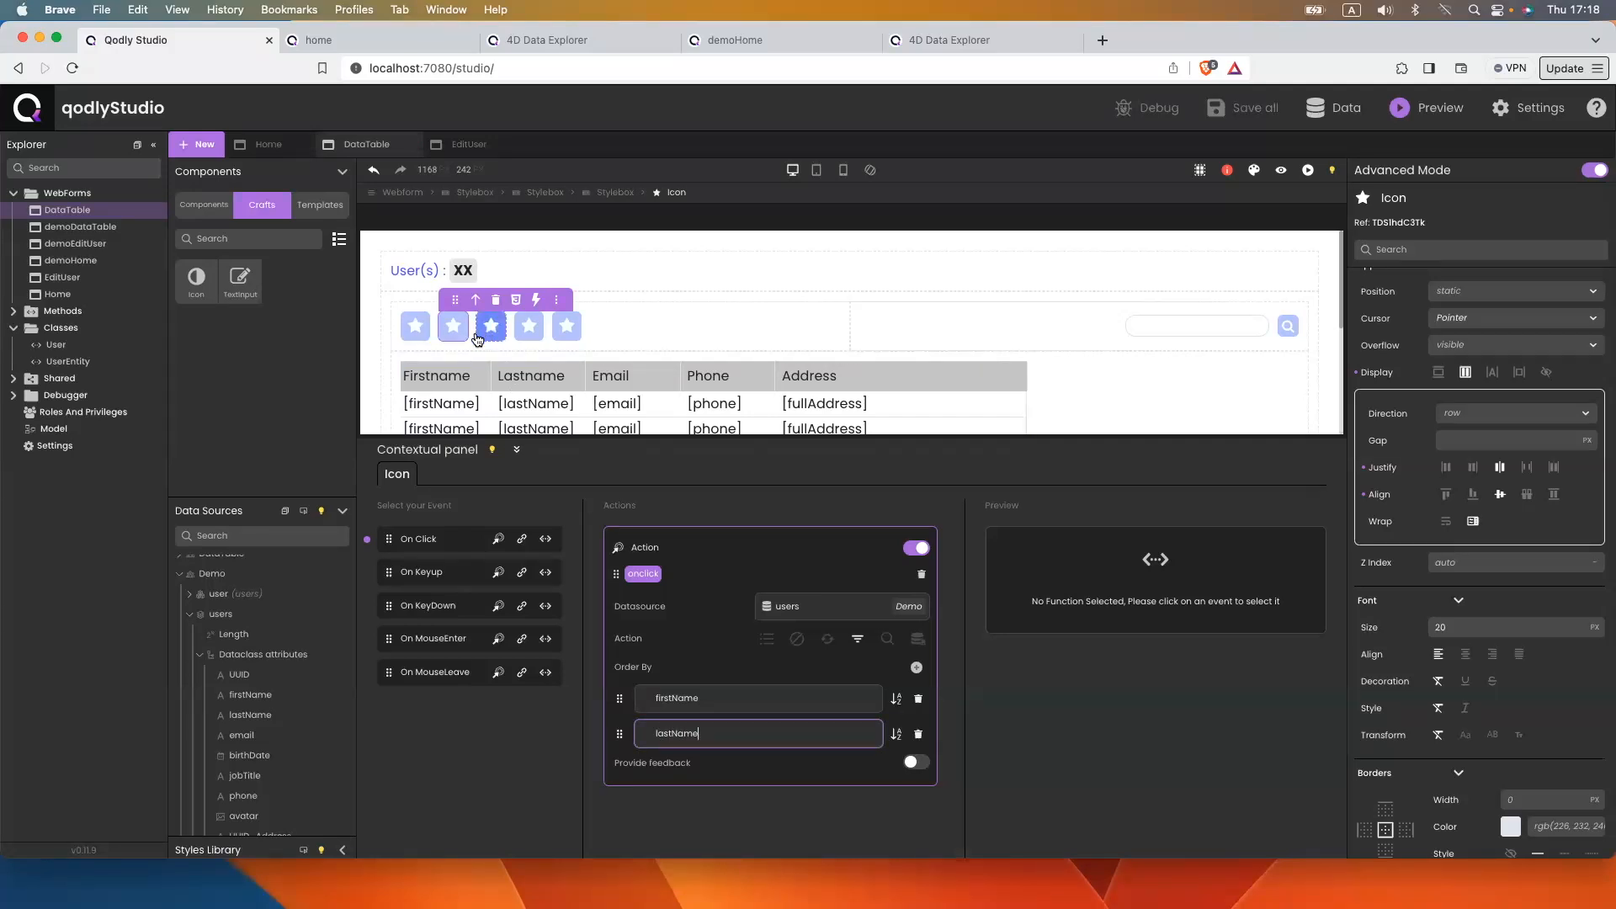
# Add an On Click standard action to the third star icon with the Demo users datasource and the Order By action
pyautogui.click(481, 339)
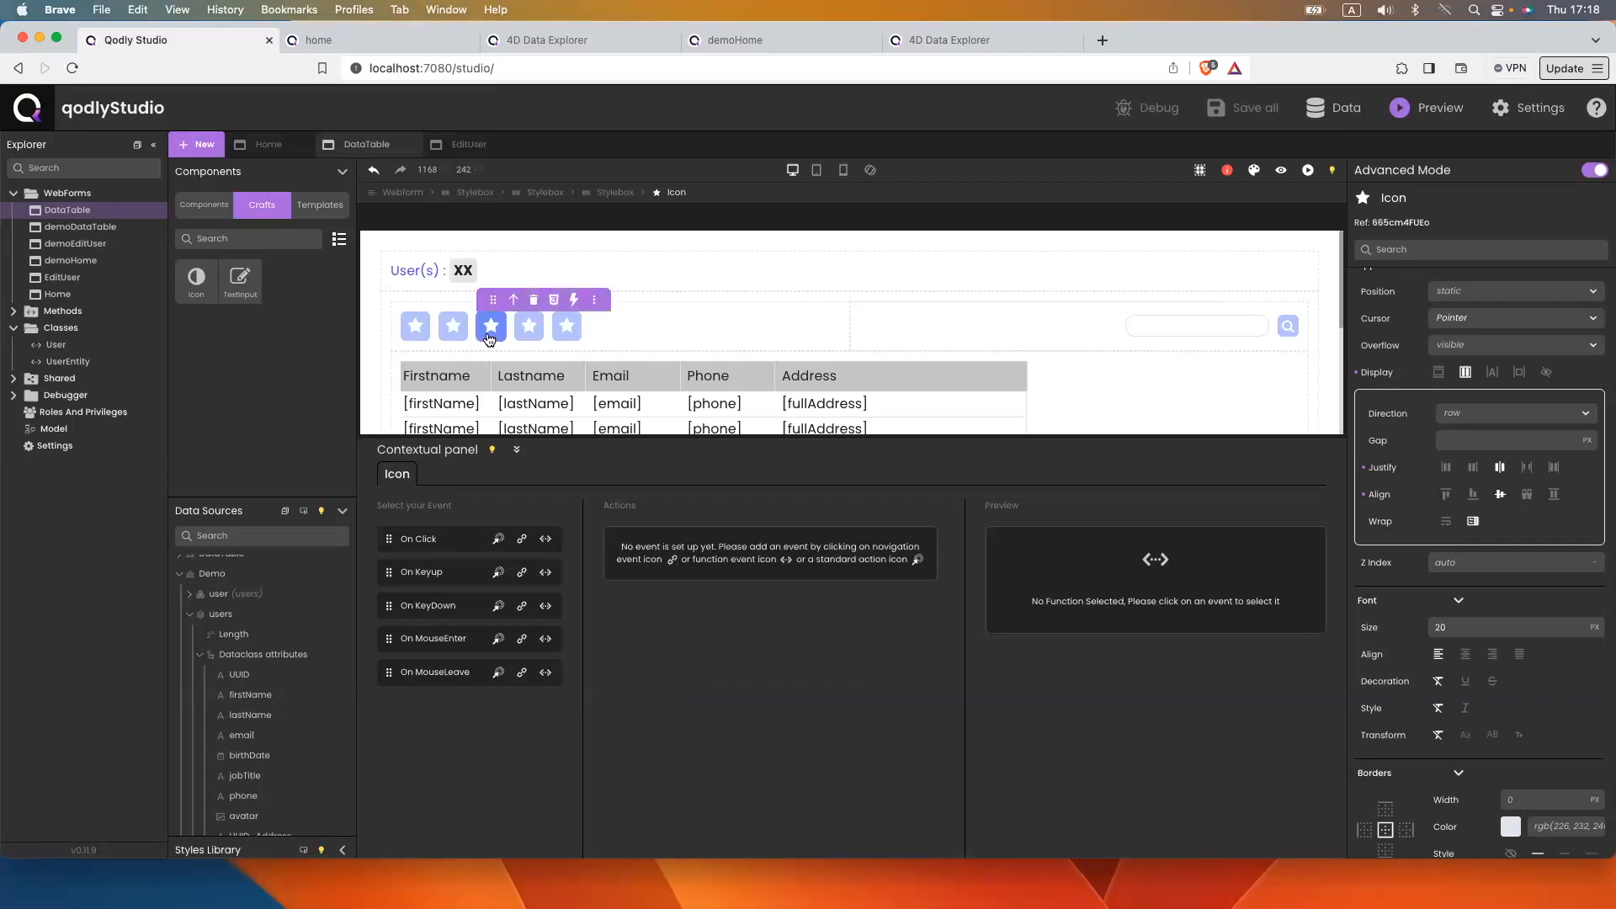
pyautogui.click(499, 539)
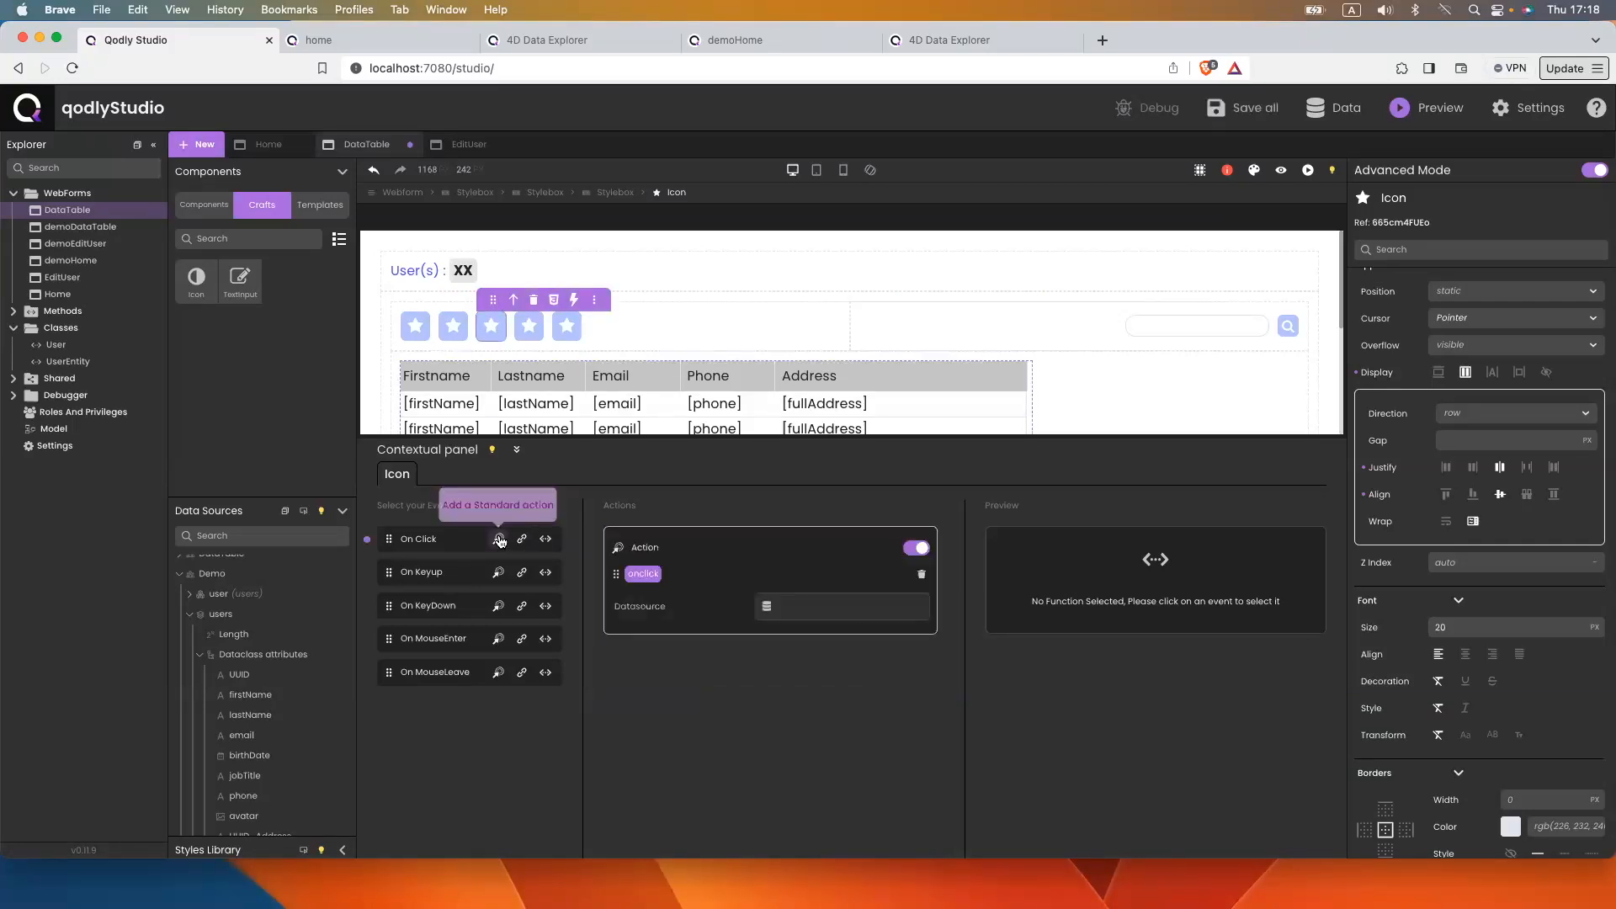
pyautogui.click(804, 603)
pyautogui.write('users')
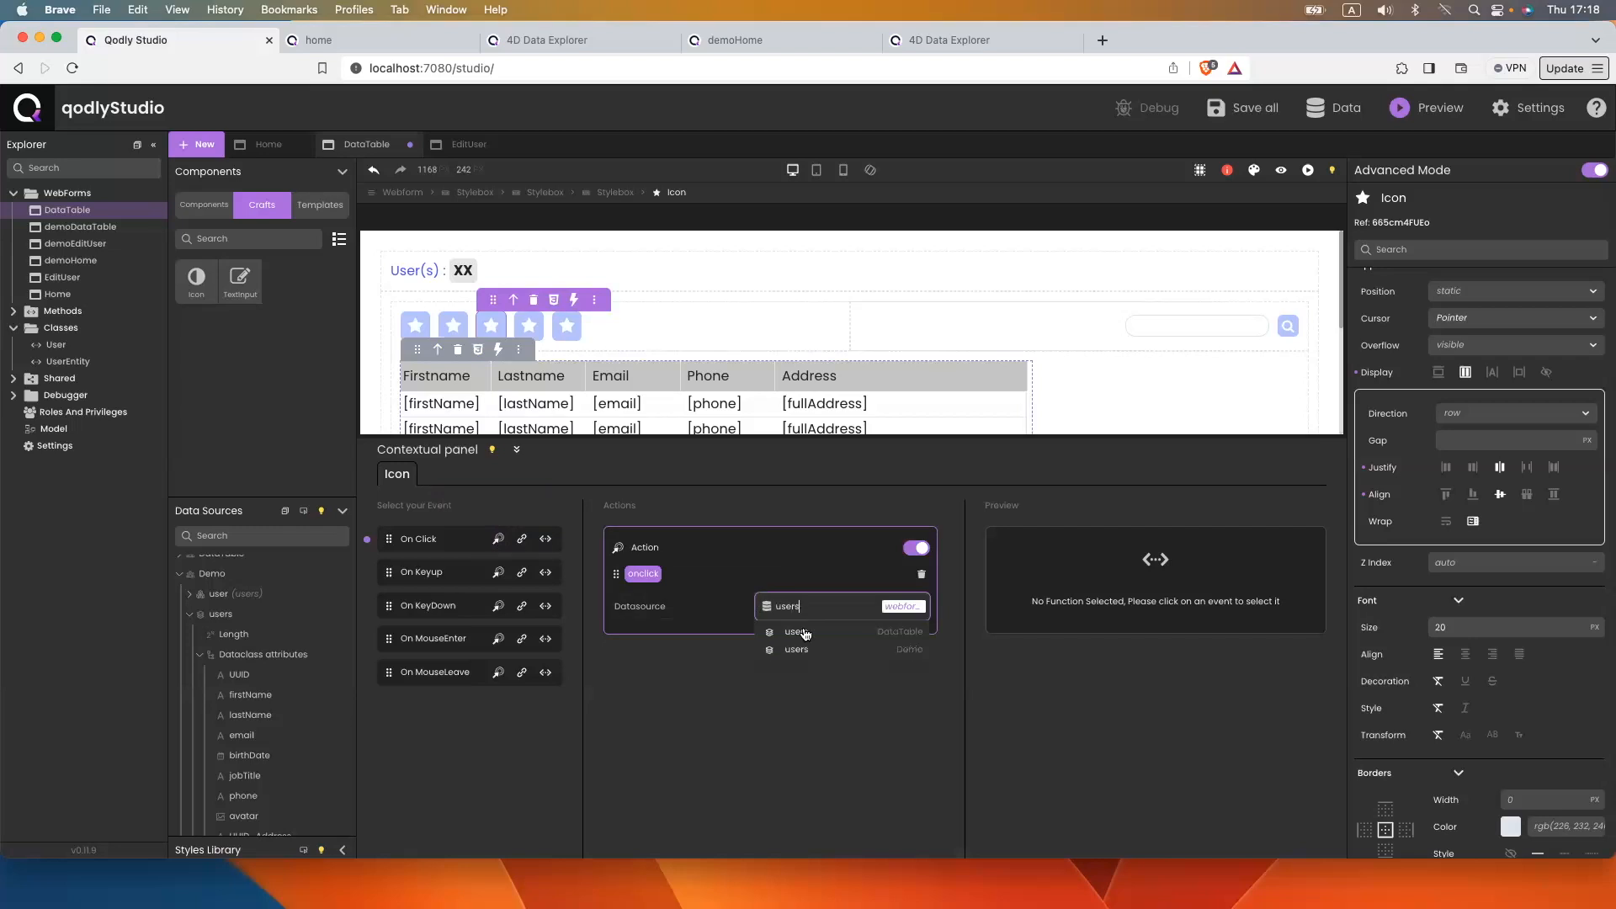
pyautogui.click(796, 667)
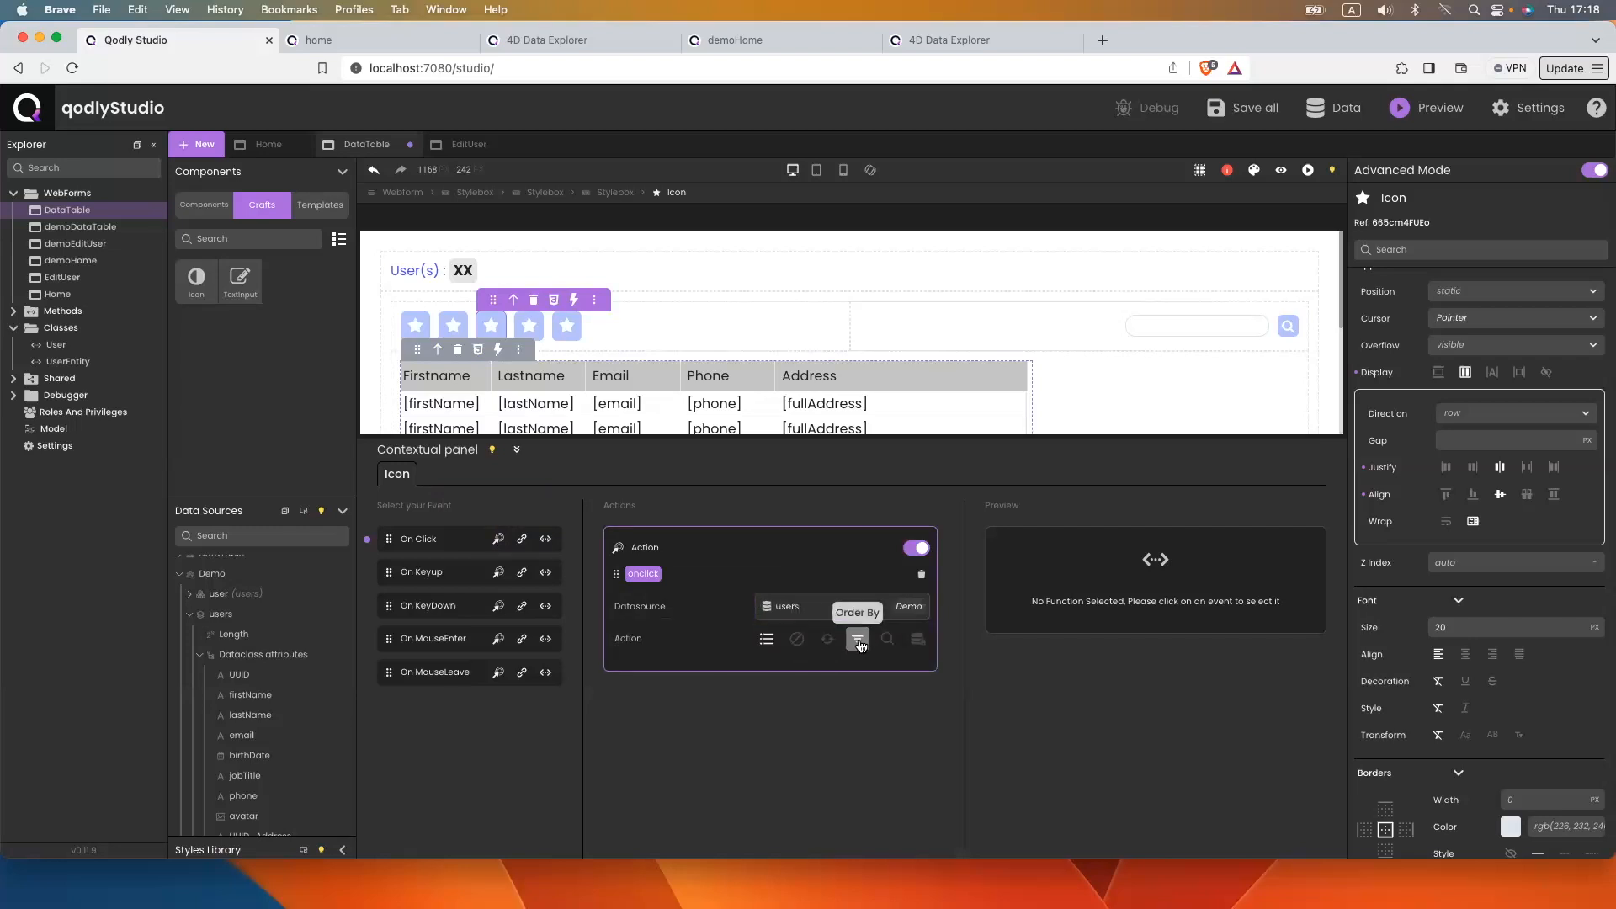
pyautogui.click(872, 643)
# Set firstName as the first Order By criterion of the third icon's action and reverse its sort direction
pyautogui.click(789, 695)
pyautogui.write('first')
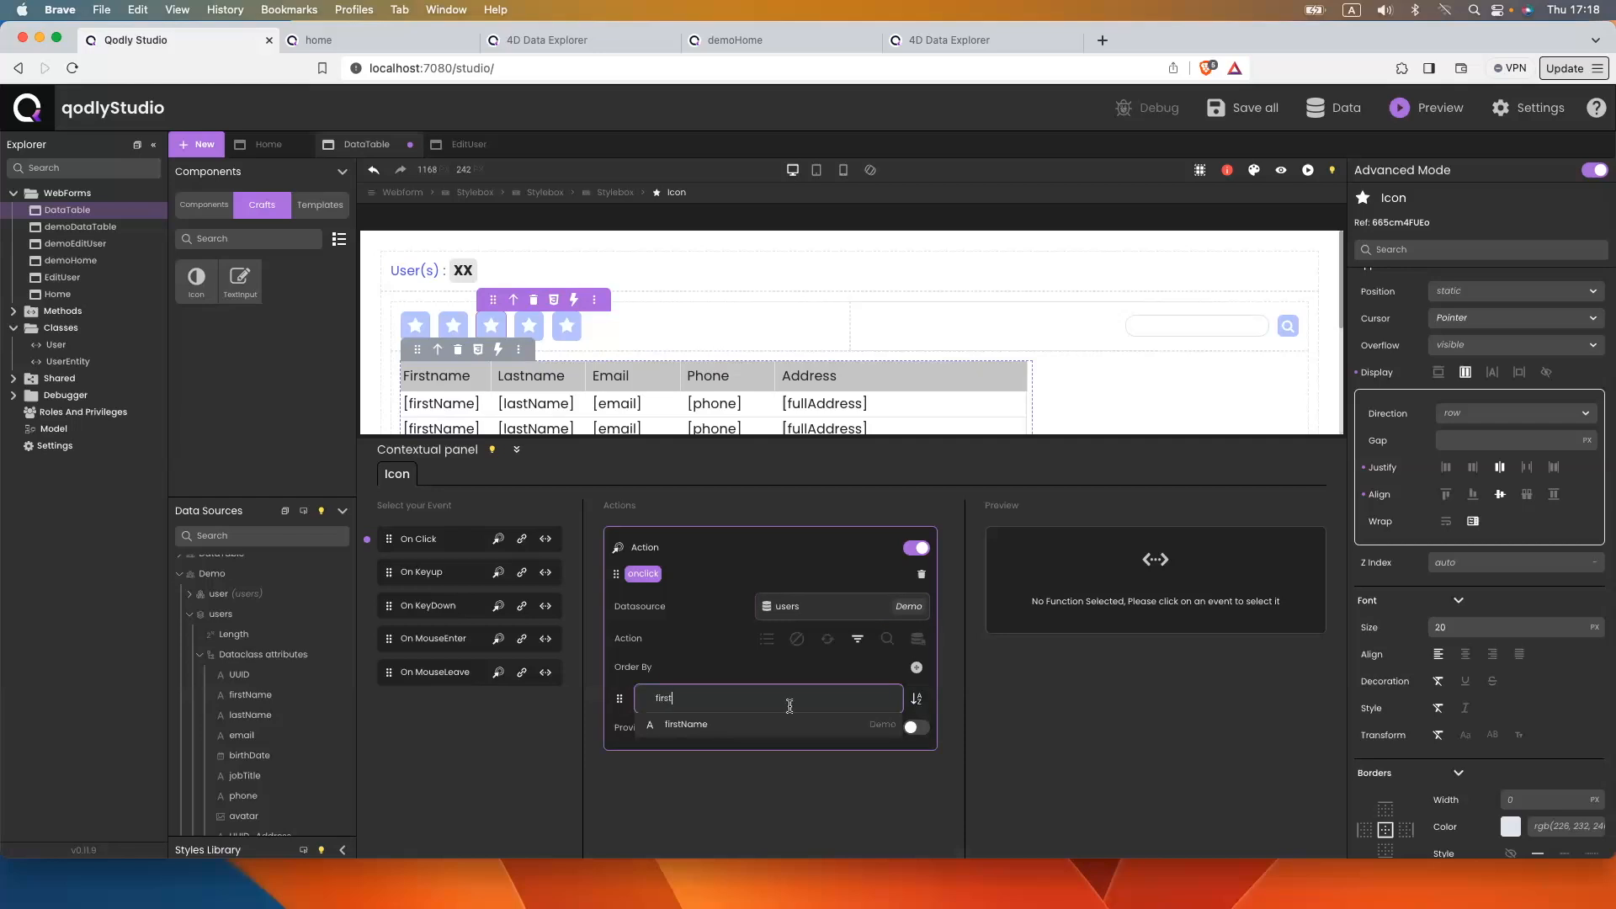
pyautogui.click(787, 724)
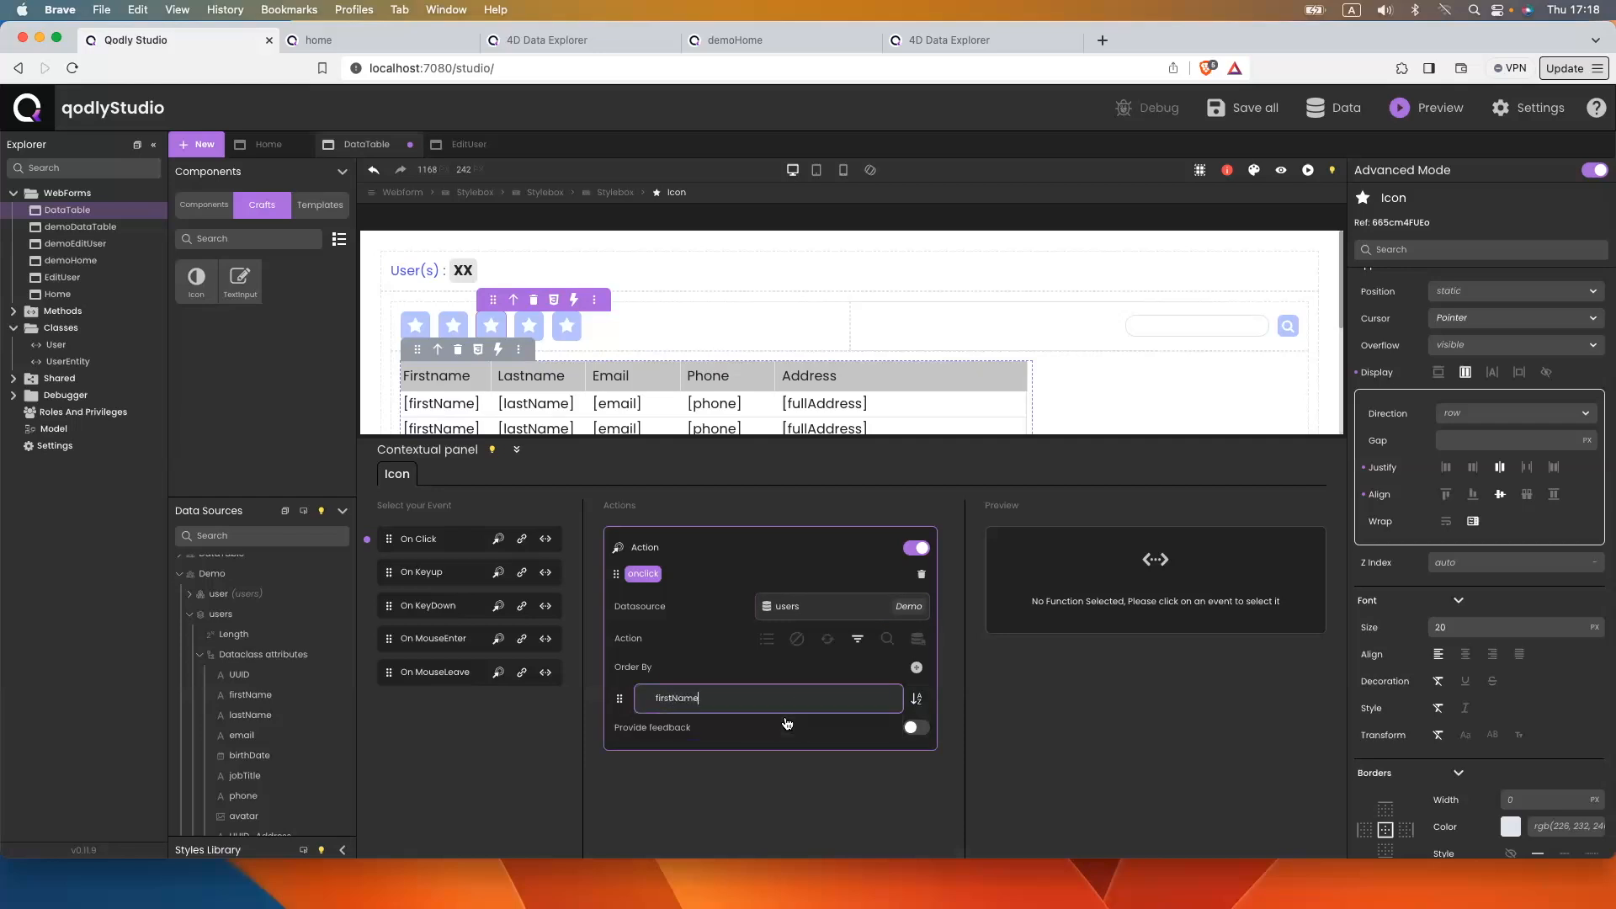
pyautogui.click(916, 700)
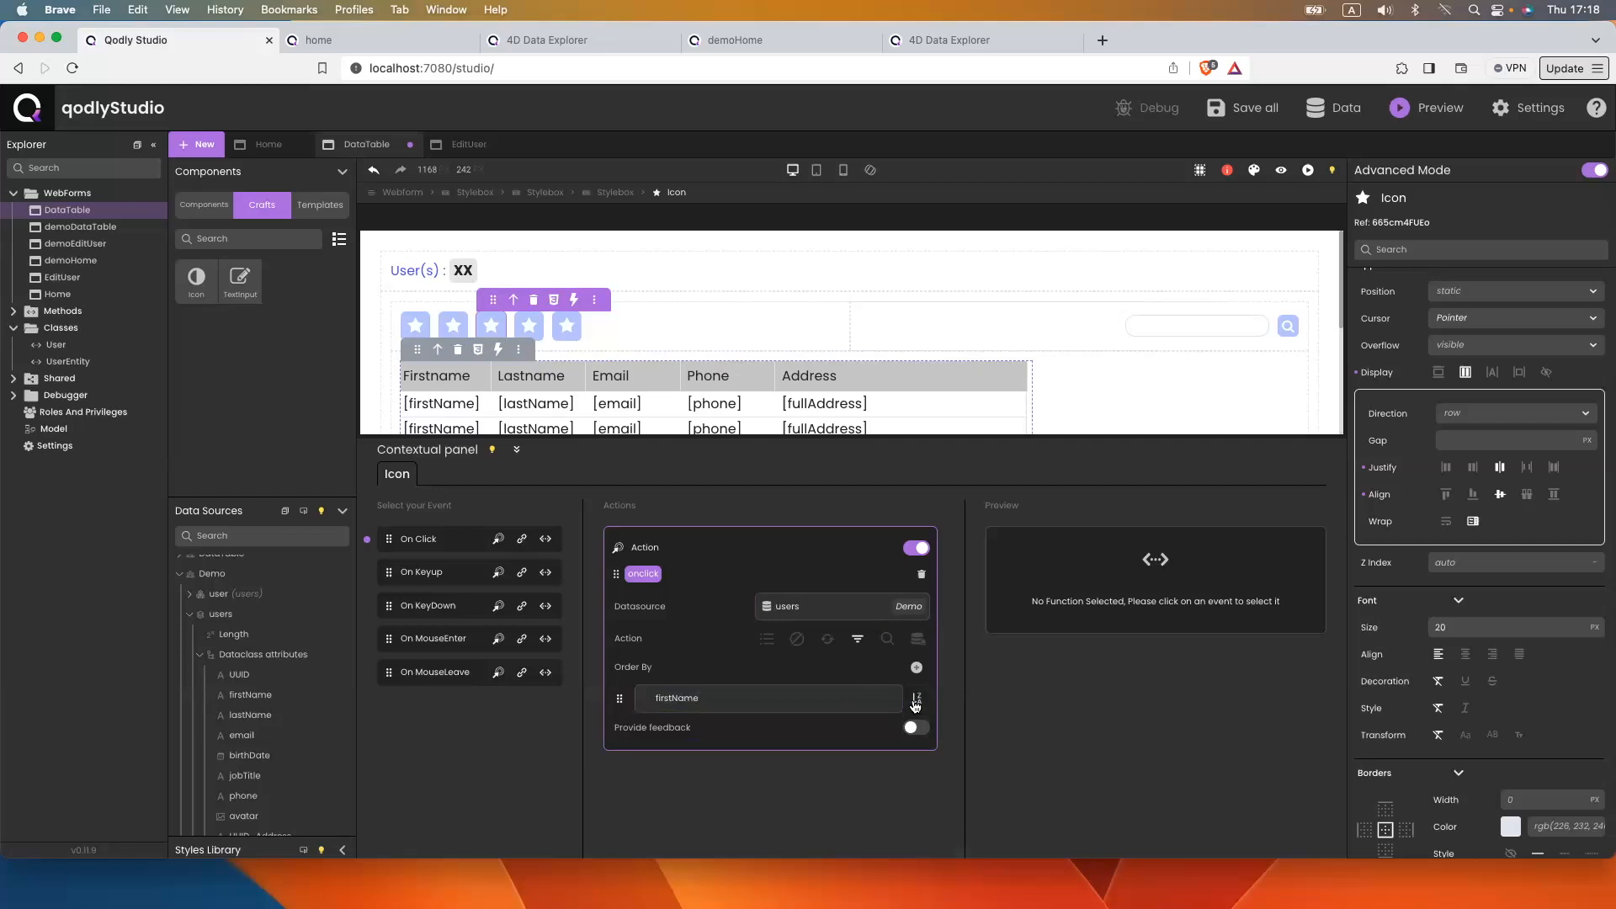
# Add lastName as a second Order By criterion to the third icon's action with its sort direction reversed, and save the webform
pyautogui.click(915, 668)
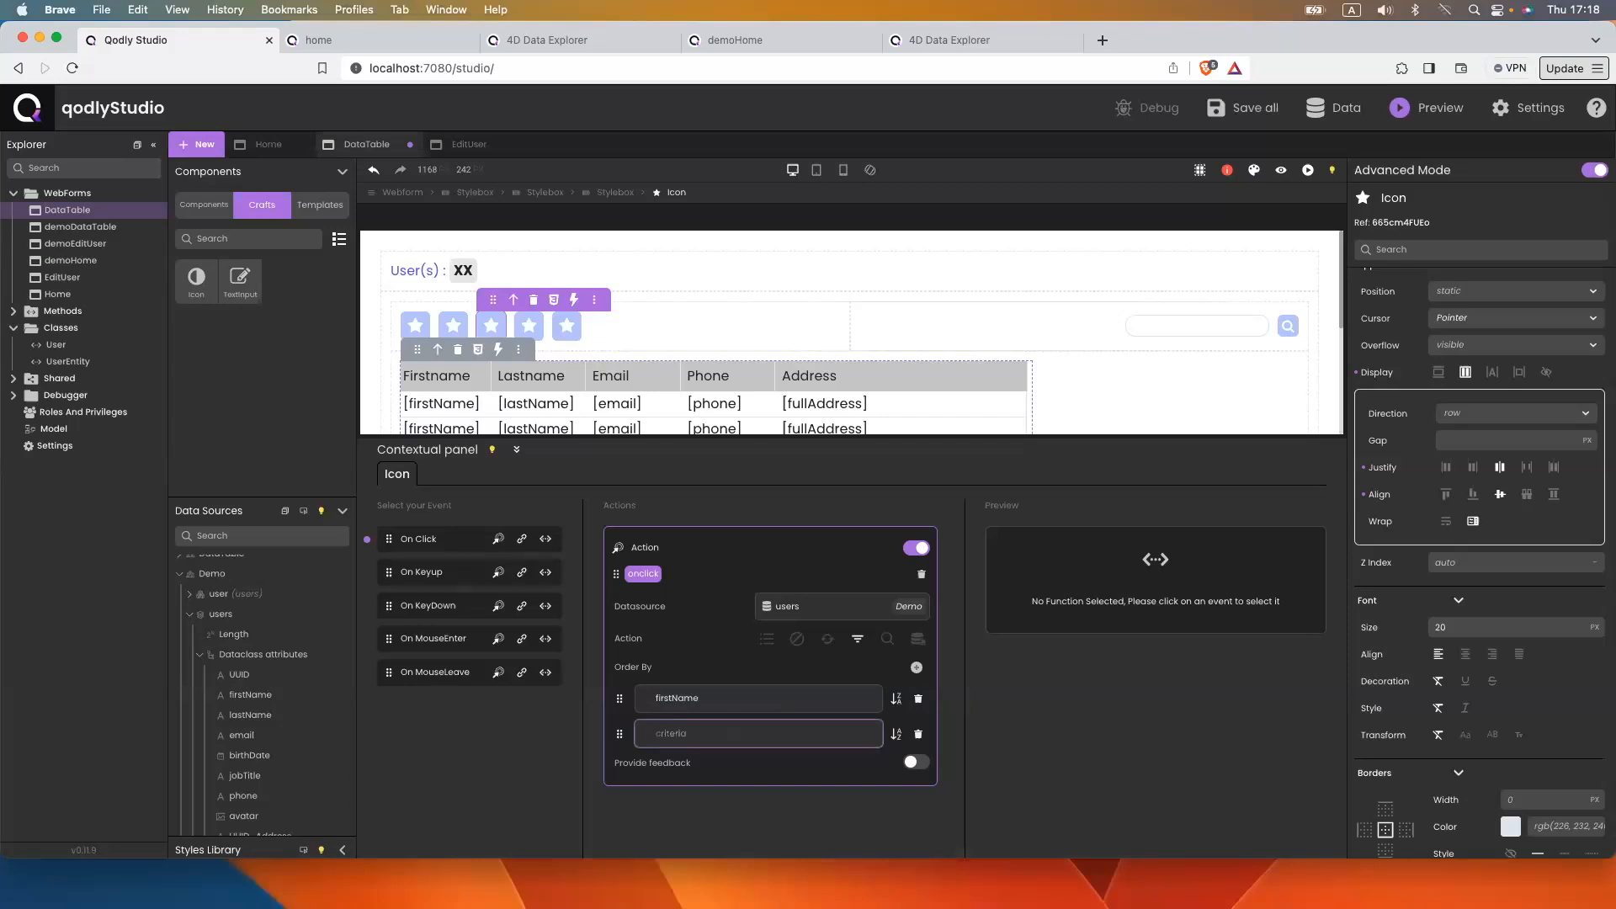
pyautogui.write('last')
pyautogui.click(722, 762)
pyautogui.click(456, 327)
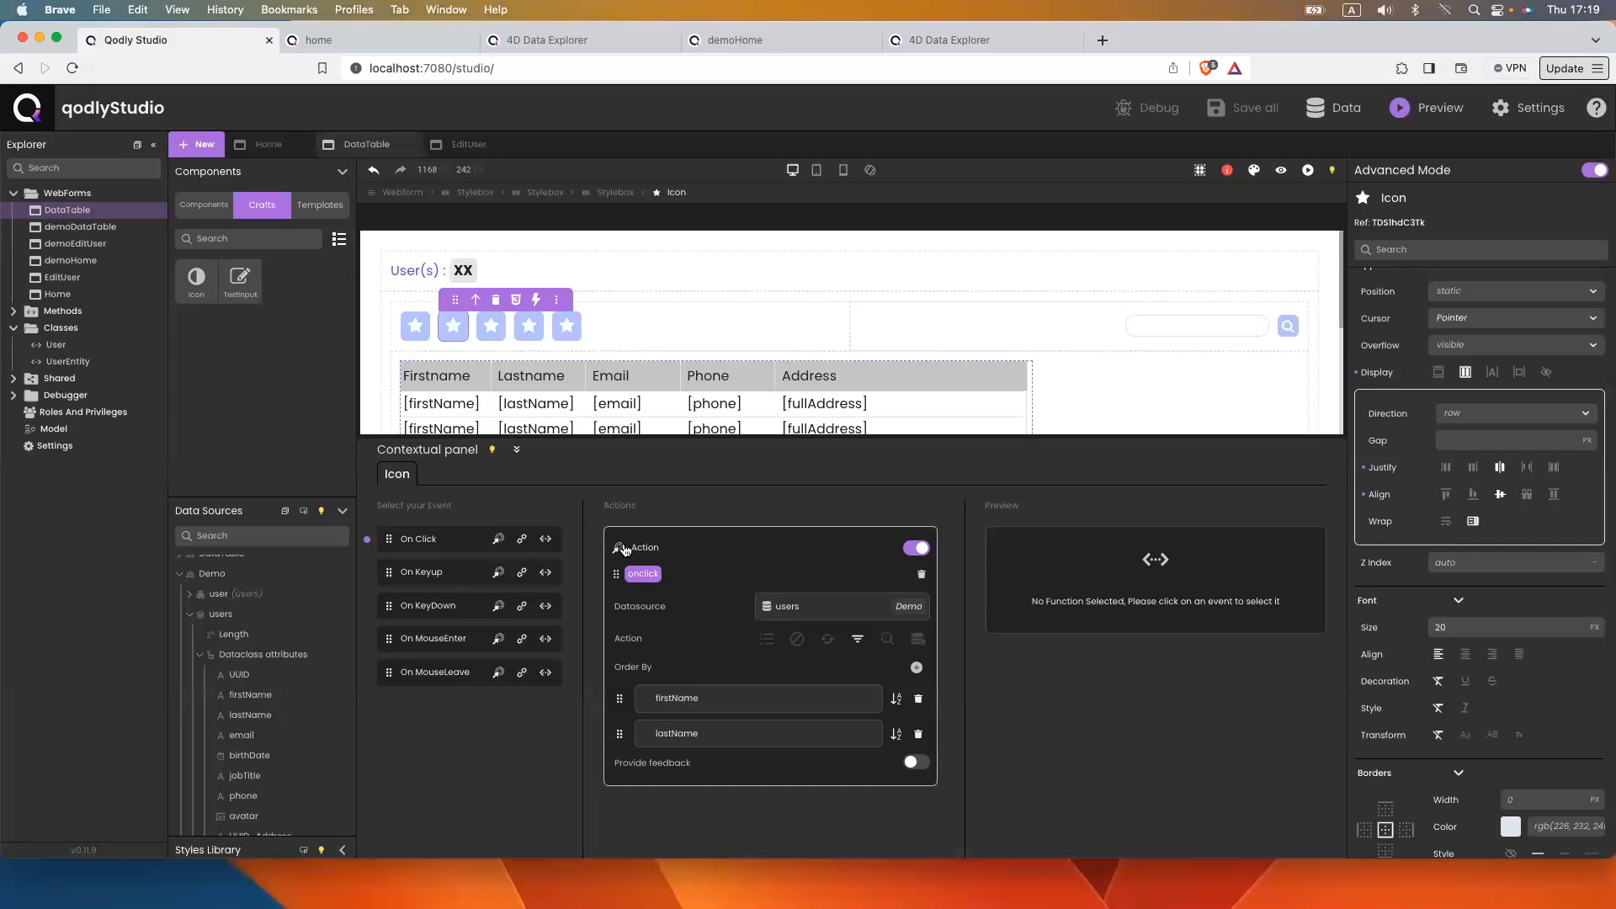
pyautogui.click(491, 325)
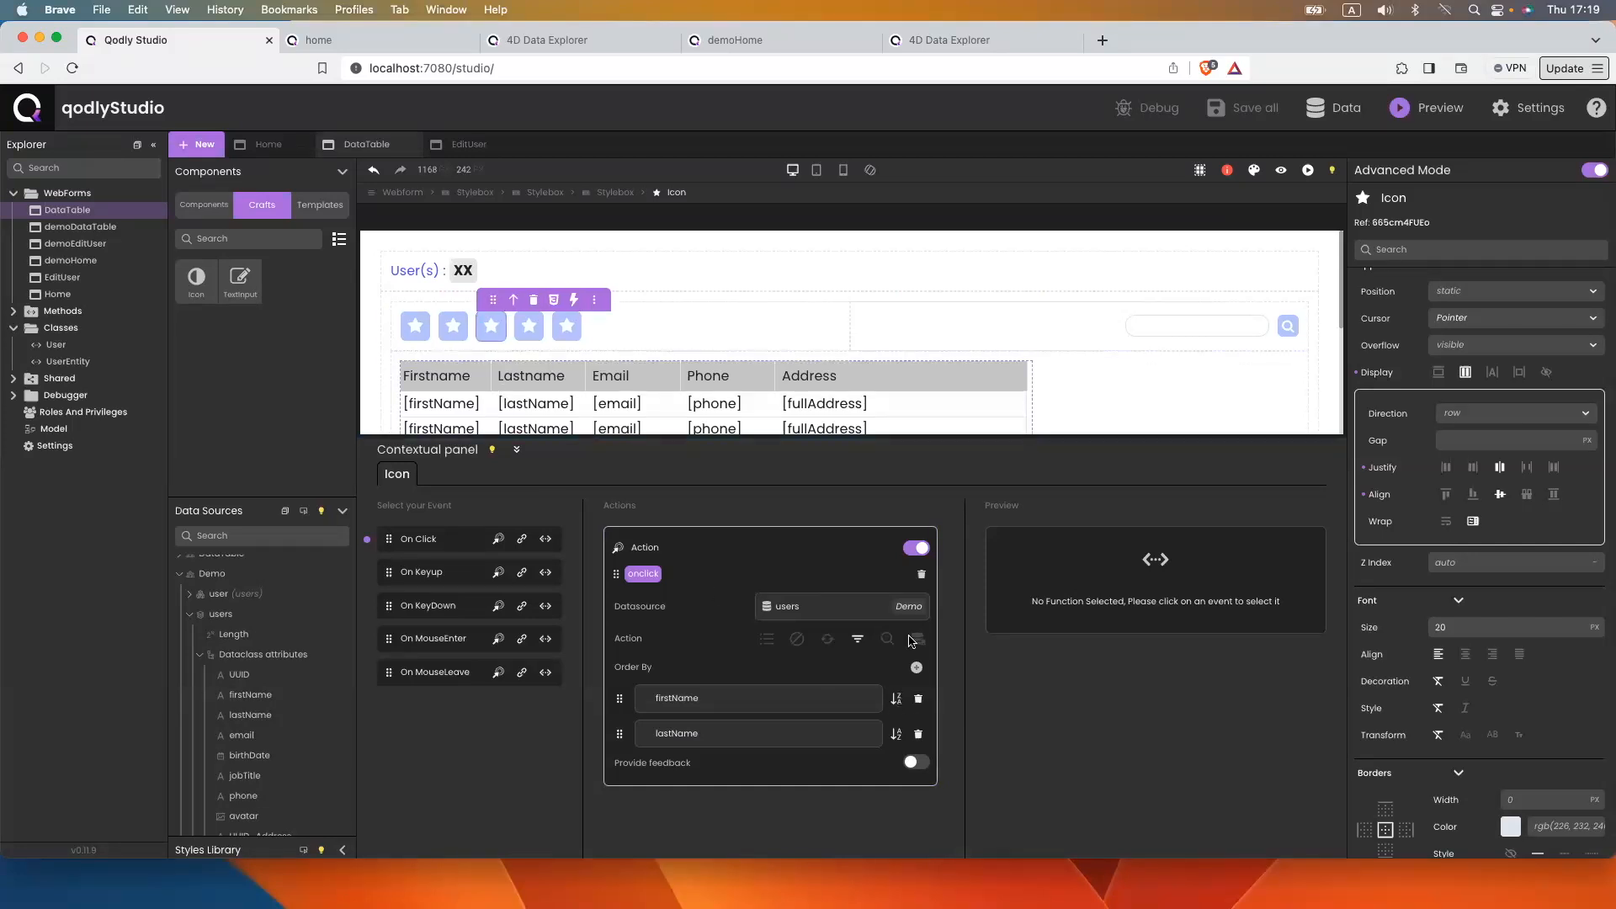
pyautogui.click(897, 735)
pyautogui.press('super+s')
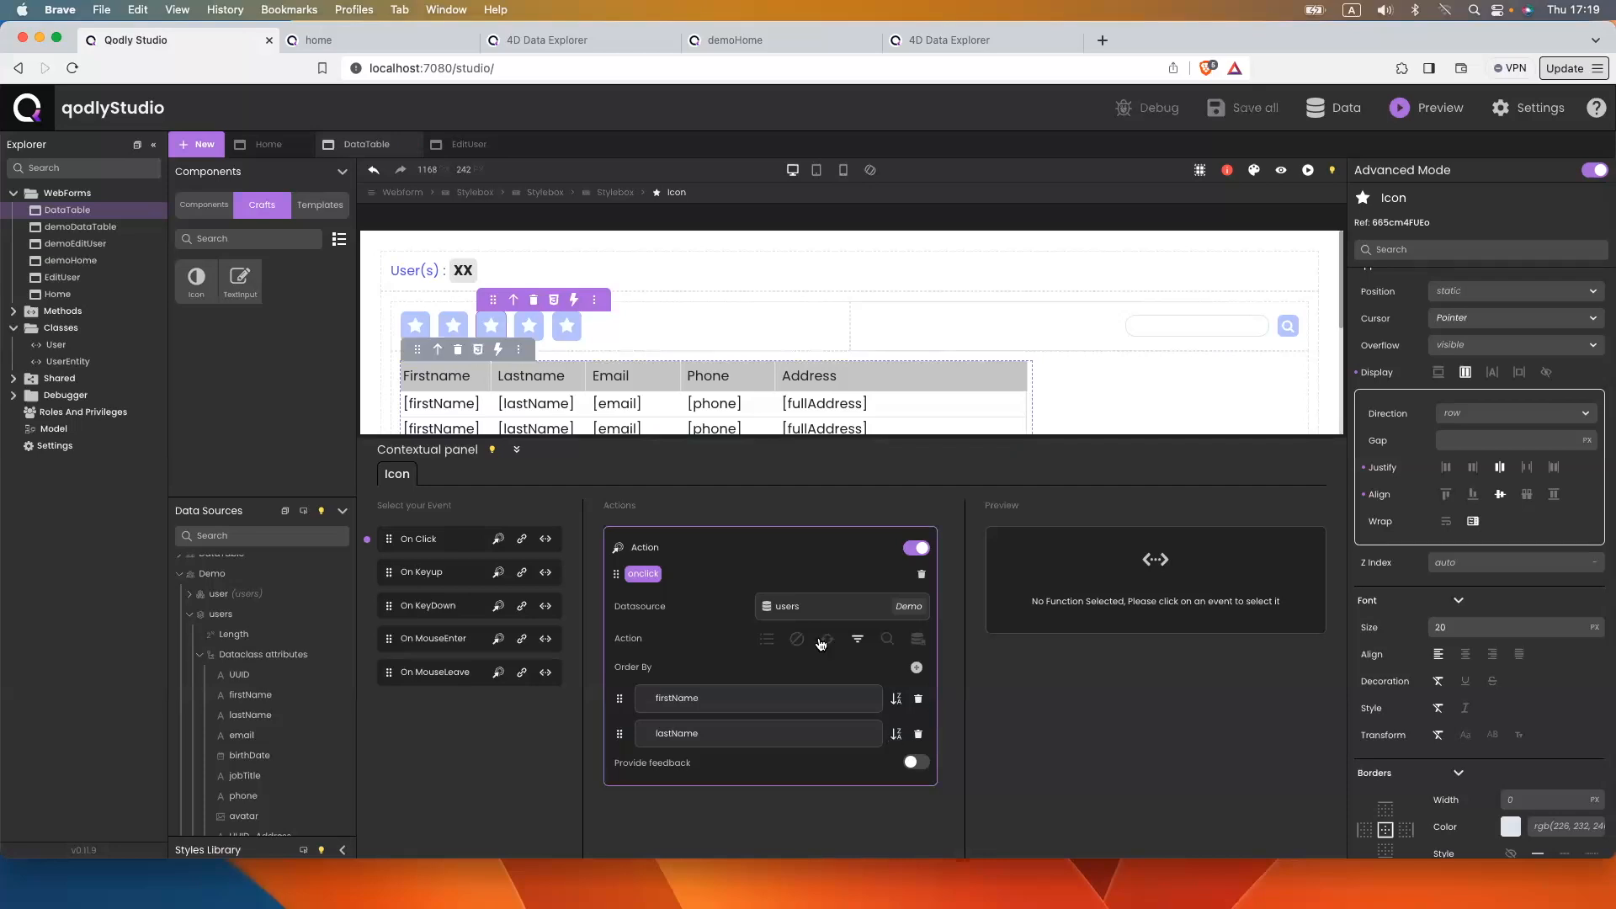
# Add an On Click standard action to the fourth star icon with the Demo users datasource, the Reload action and Provide feedback enabled
pyautogui.click(522, 331)
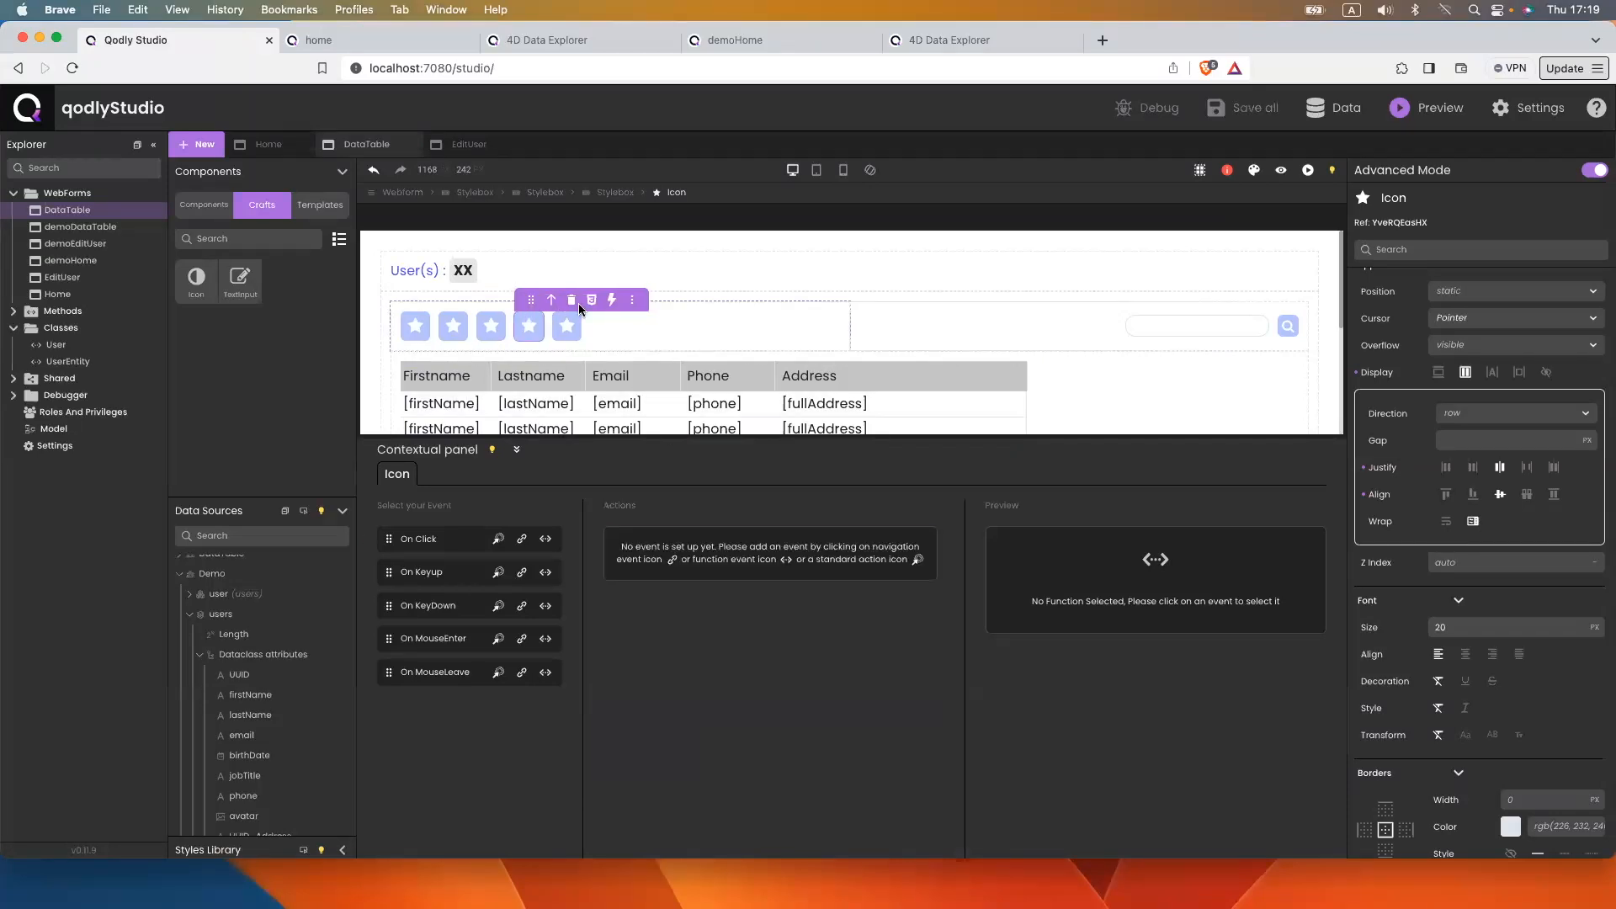
pyautogui.click(499, 539)
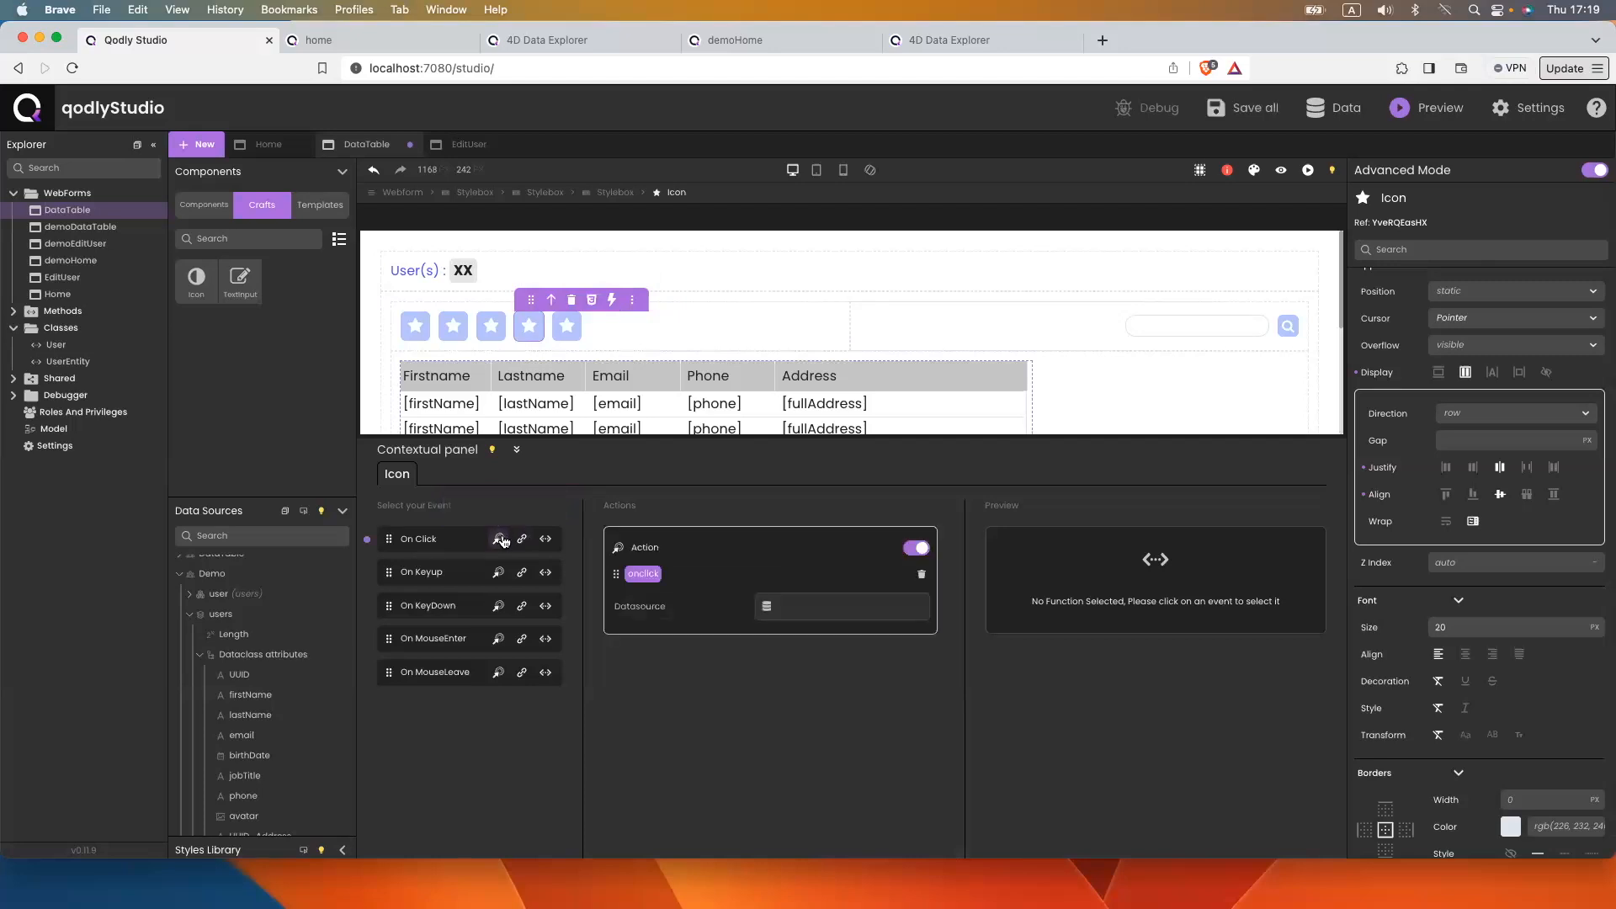
pyautogui.click(811, 603)
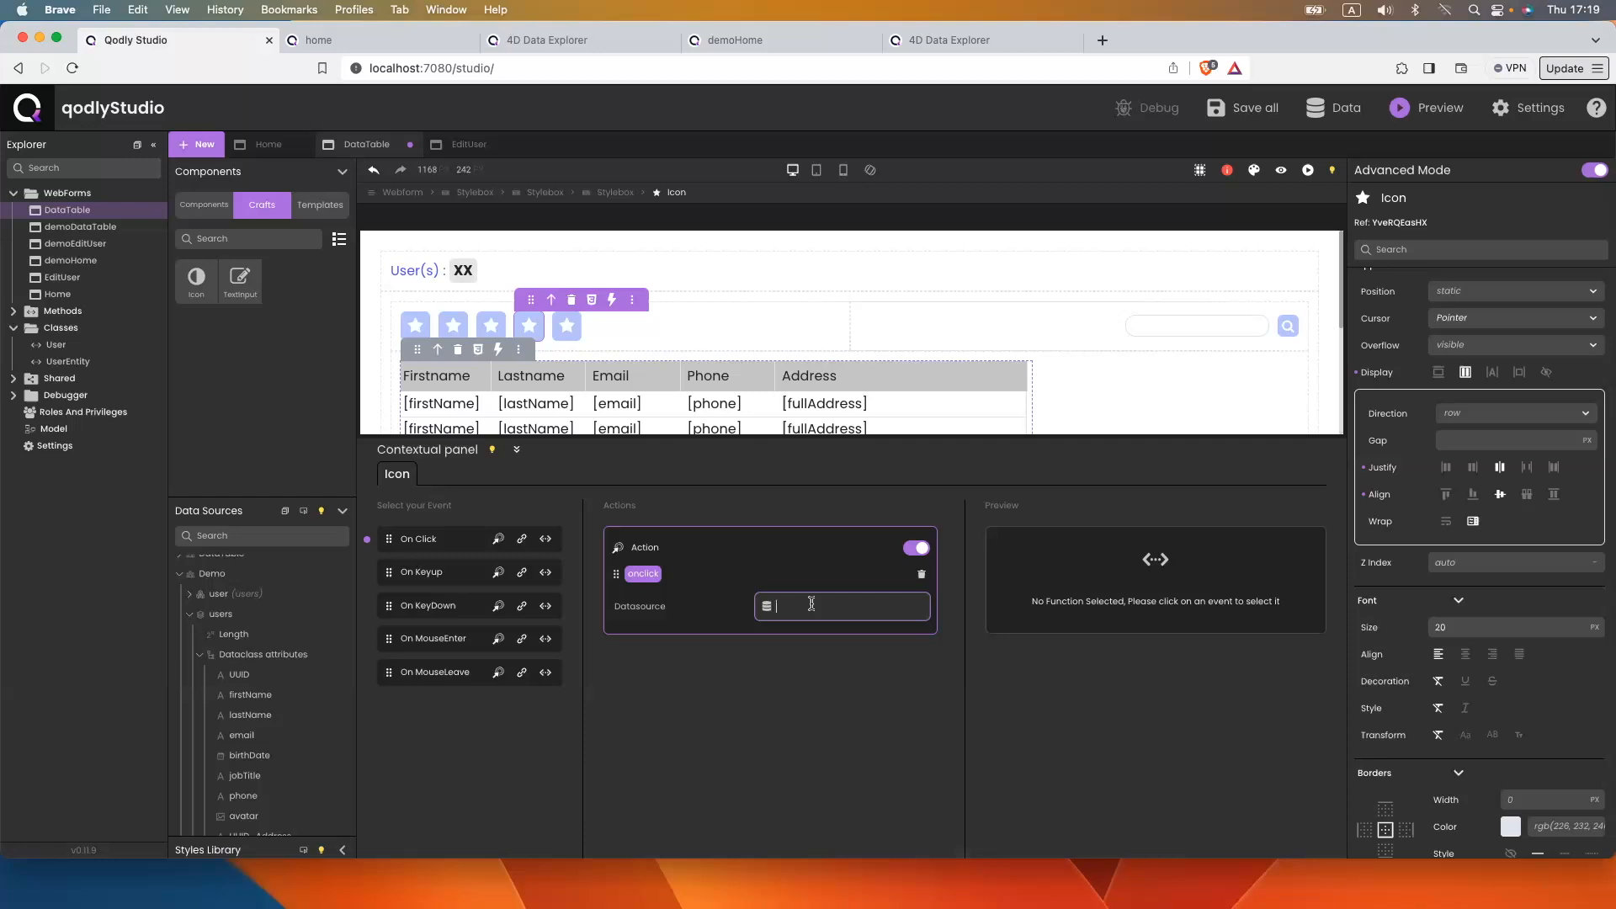
pyautogui.write('users')
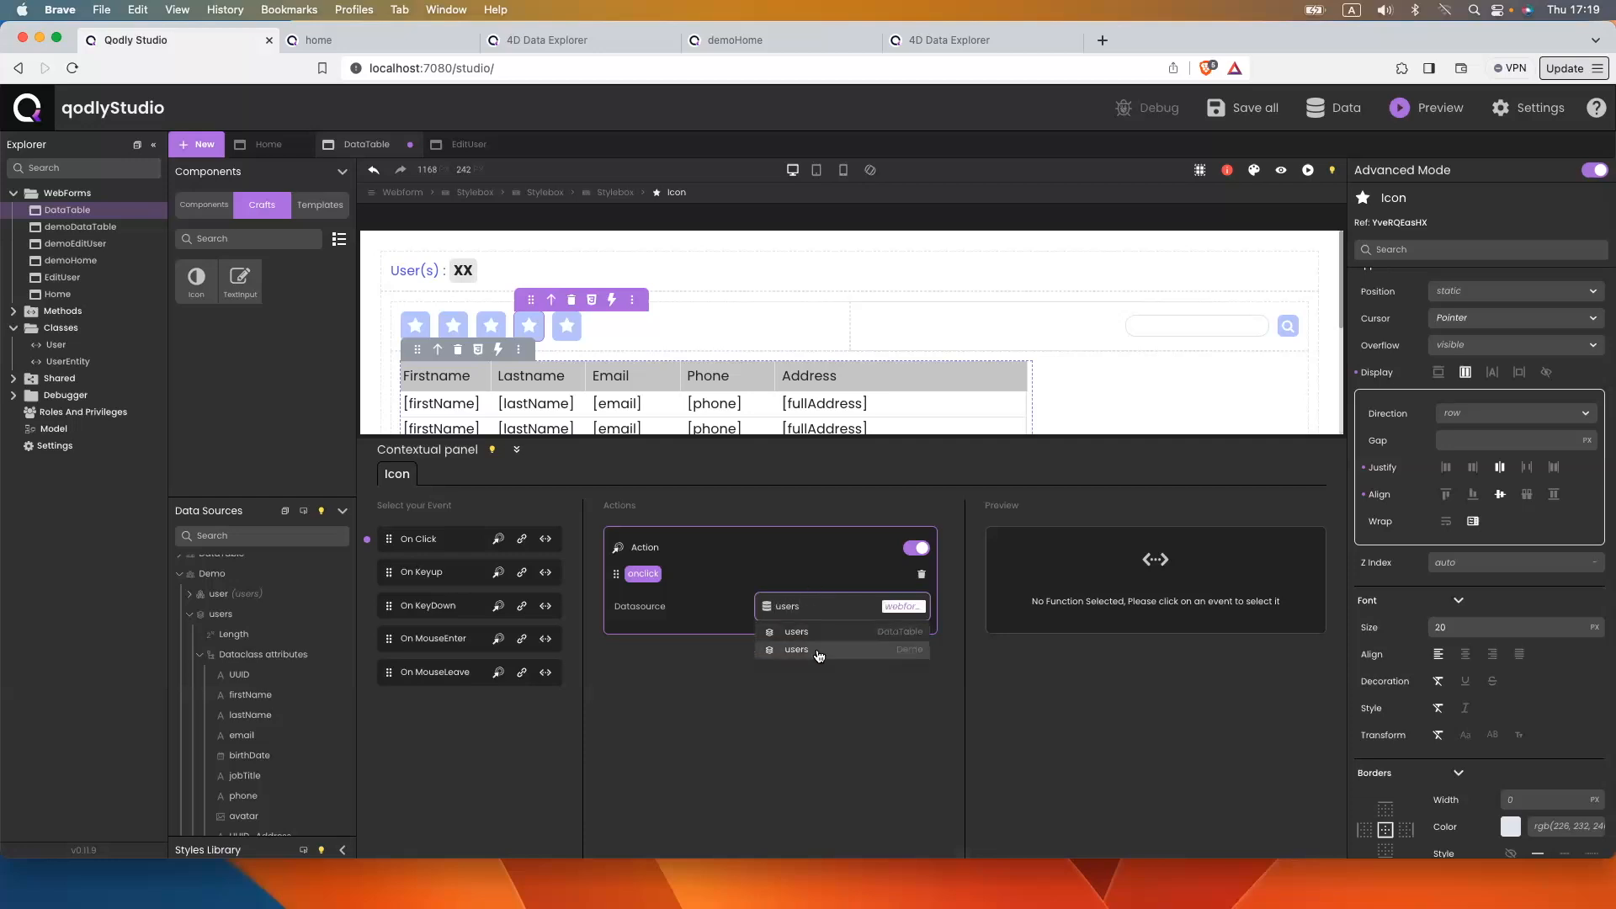
pyautogui.click(814, 667)
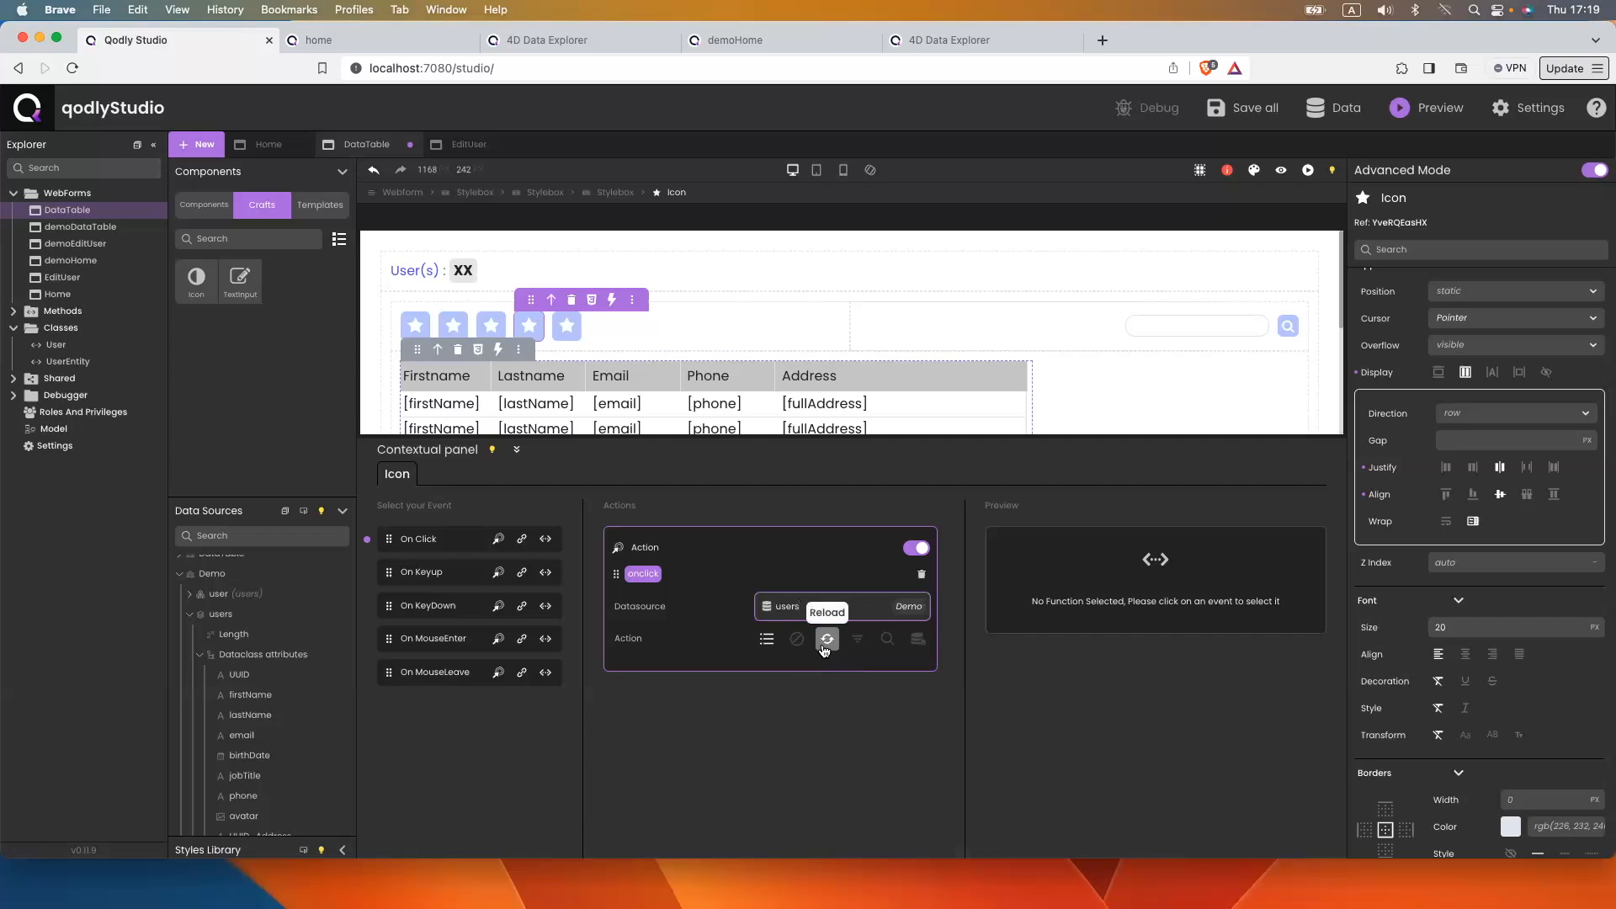
pyautogui.click(825, 644)
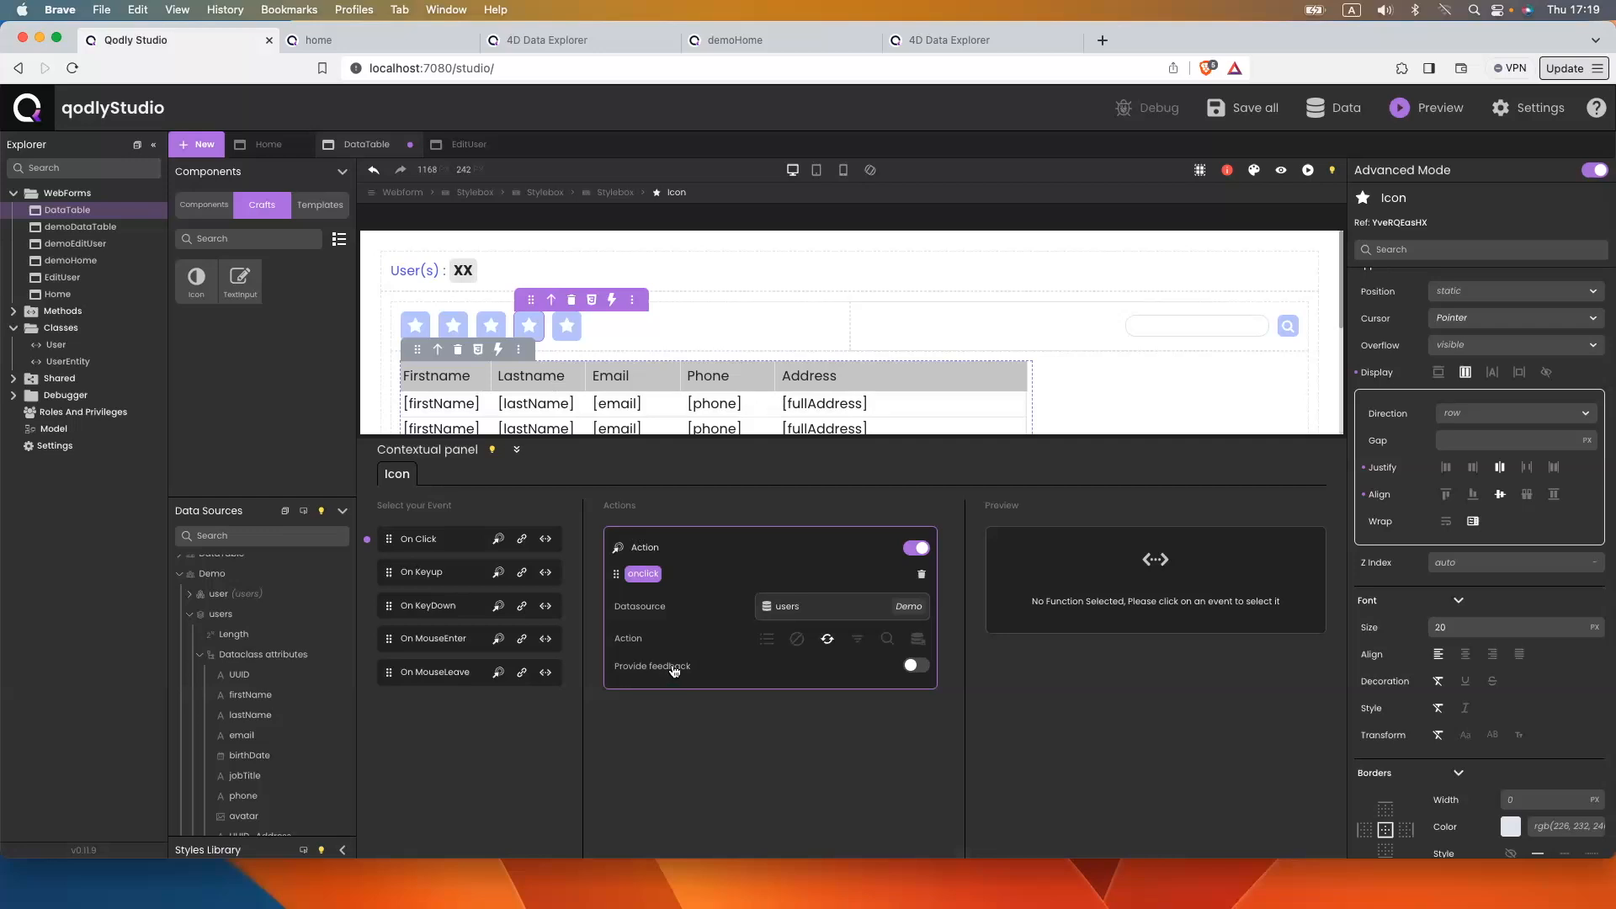
pyautogui.click(915, 667)
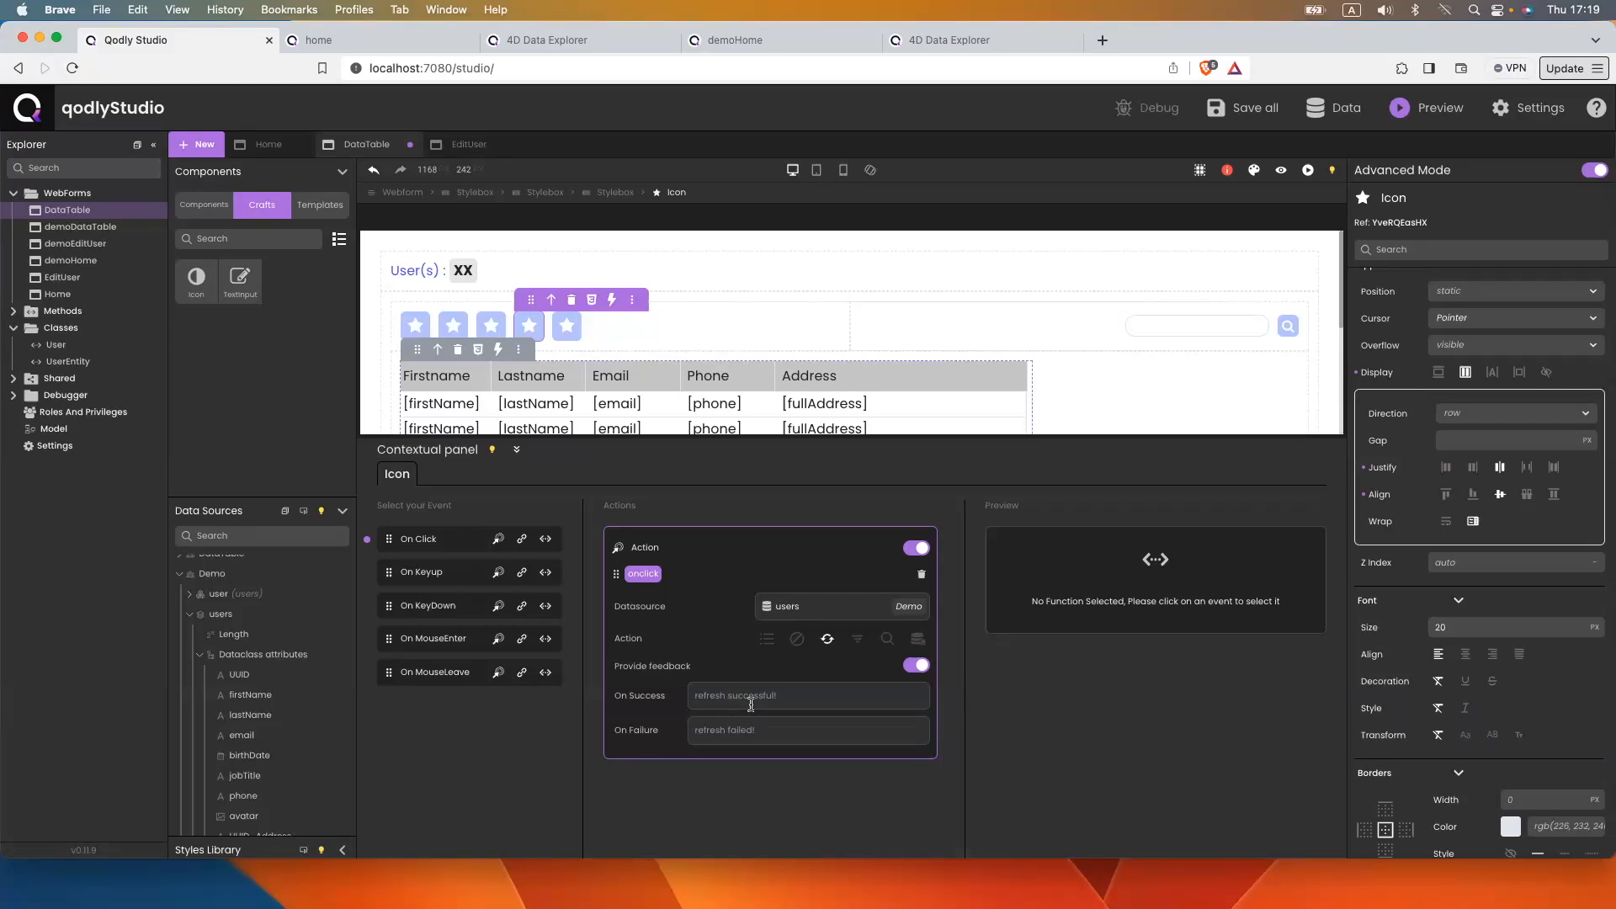
# Add an On Click standard action to the fifth star icon with the Demo users datasource and the crossed-circle action, and save the webform
pyautogui.click(567, 327)
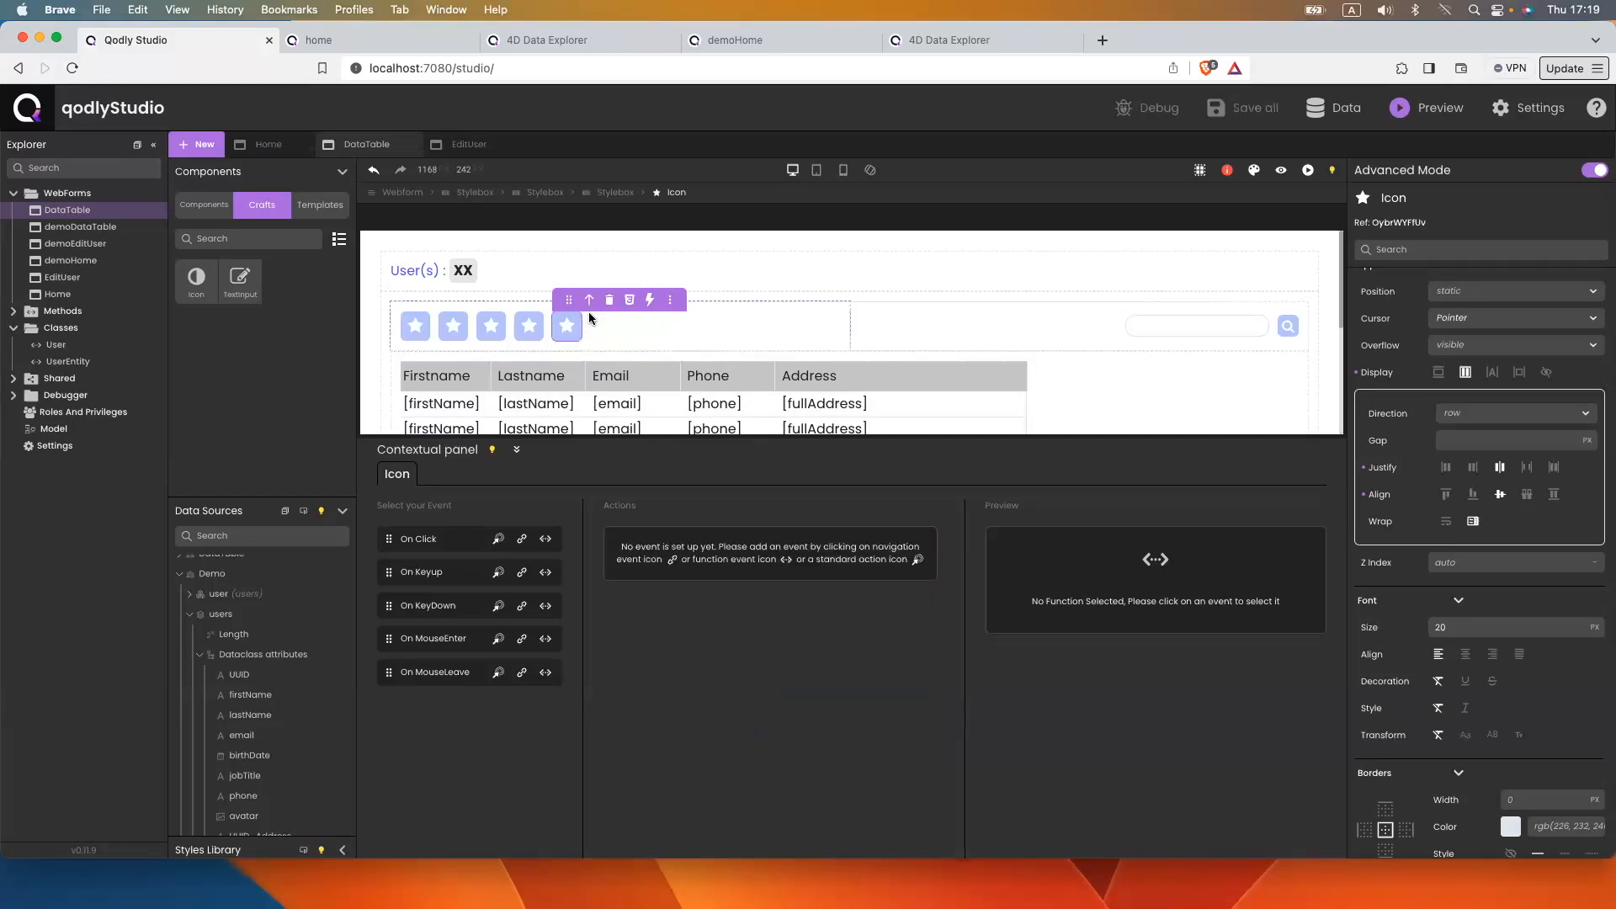
pyautogui.click(497, 539)
pyautogui.click(778, 597)
pyautogui.write('users')
pyautogui.click(805, 647)
pyautogui.click(858, 641)
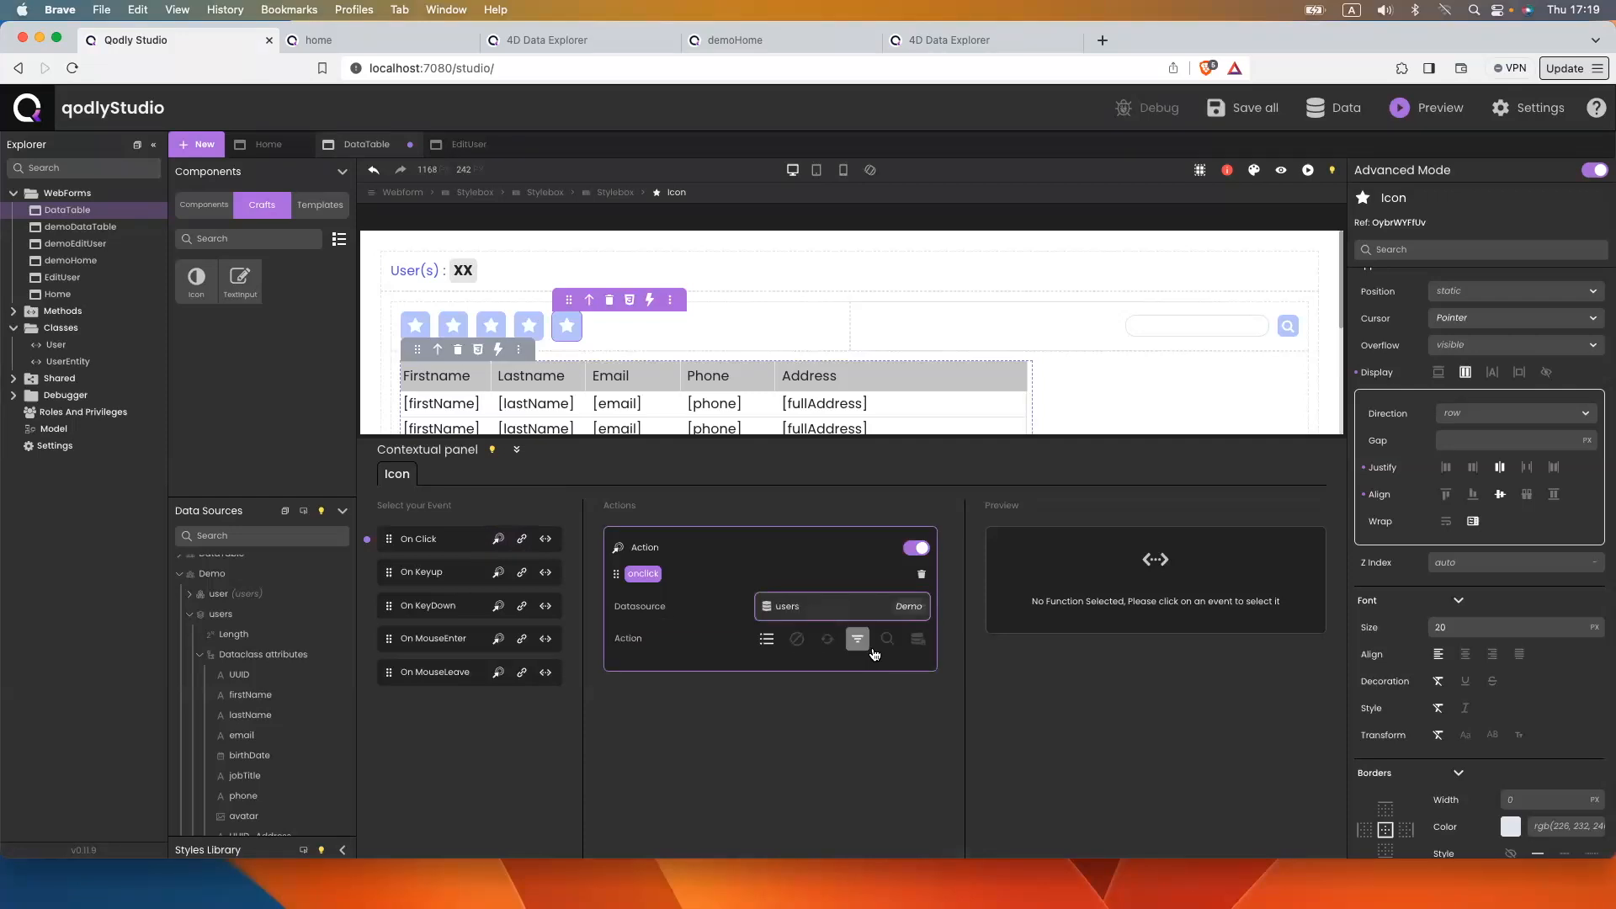
pyautogui.click(795, 639)
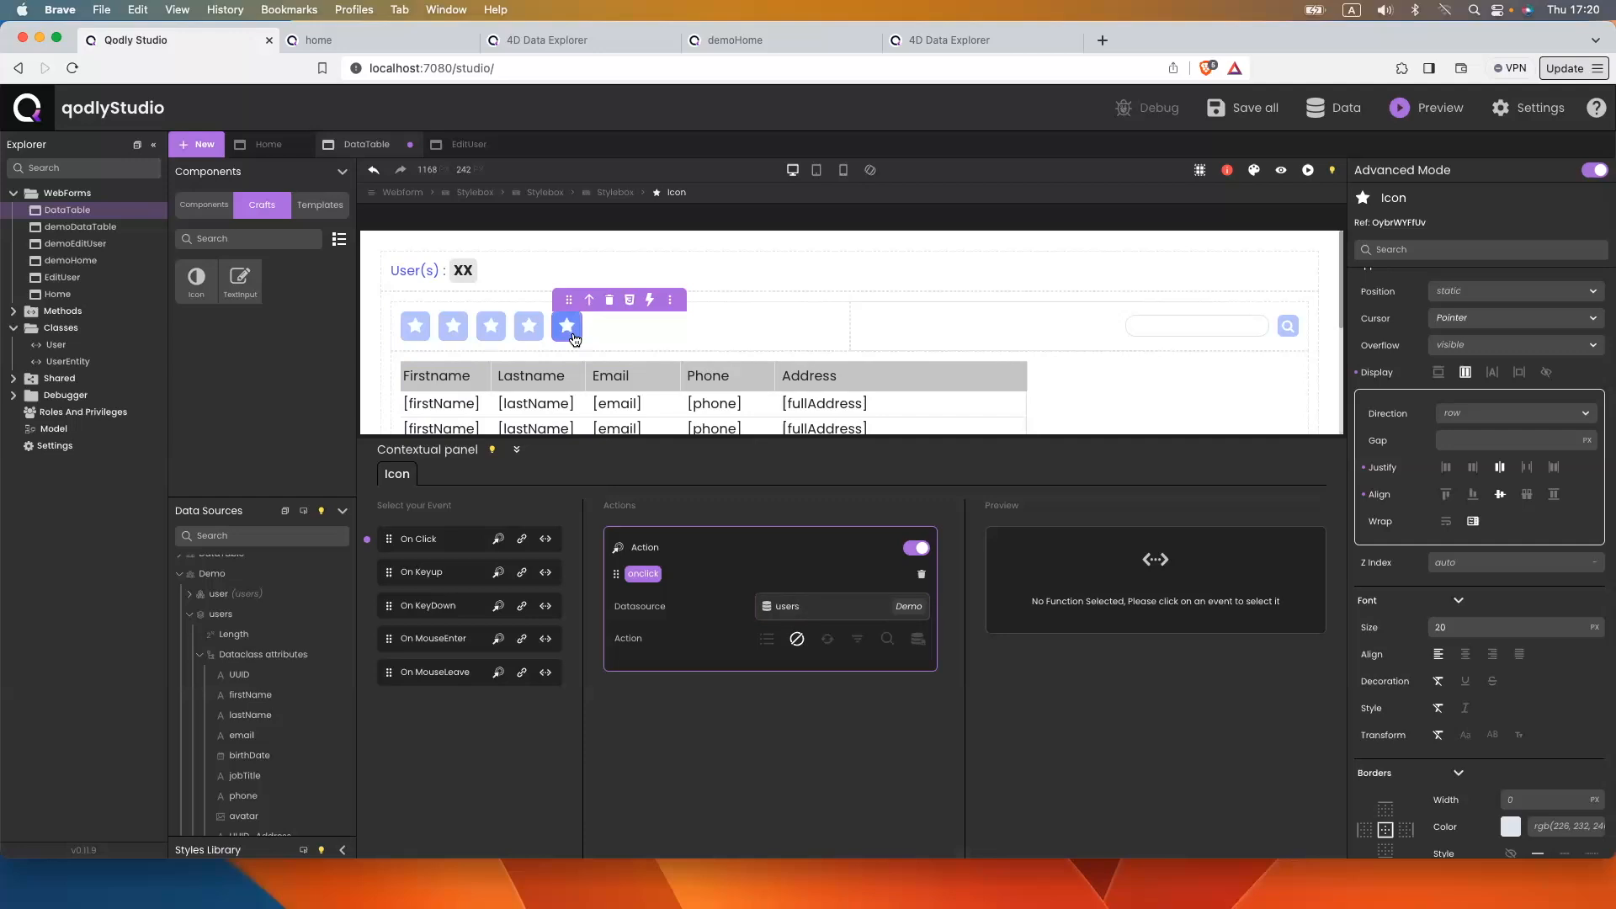
pyautogui.press('super+s')
# Replace the first toolbar icon's star with the three-bar menu symbol found by searching for "nav"
pyautogui.moveTo(415, 337)
pyautogui.click(425, 324)
pyautogui.scroll(5, 1438, 321)
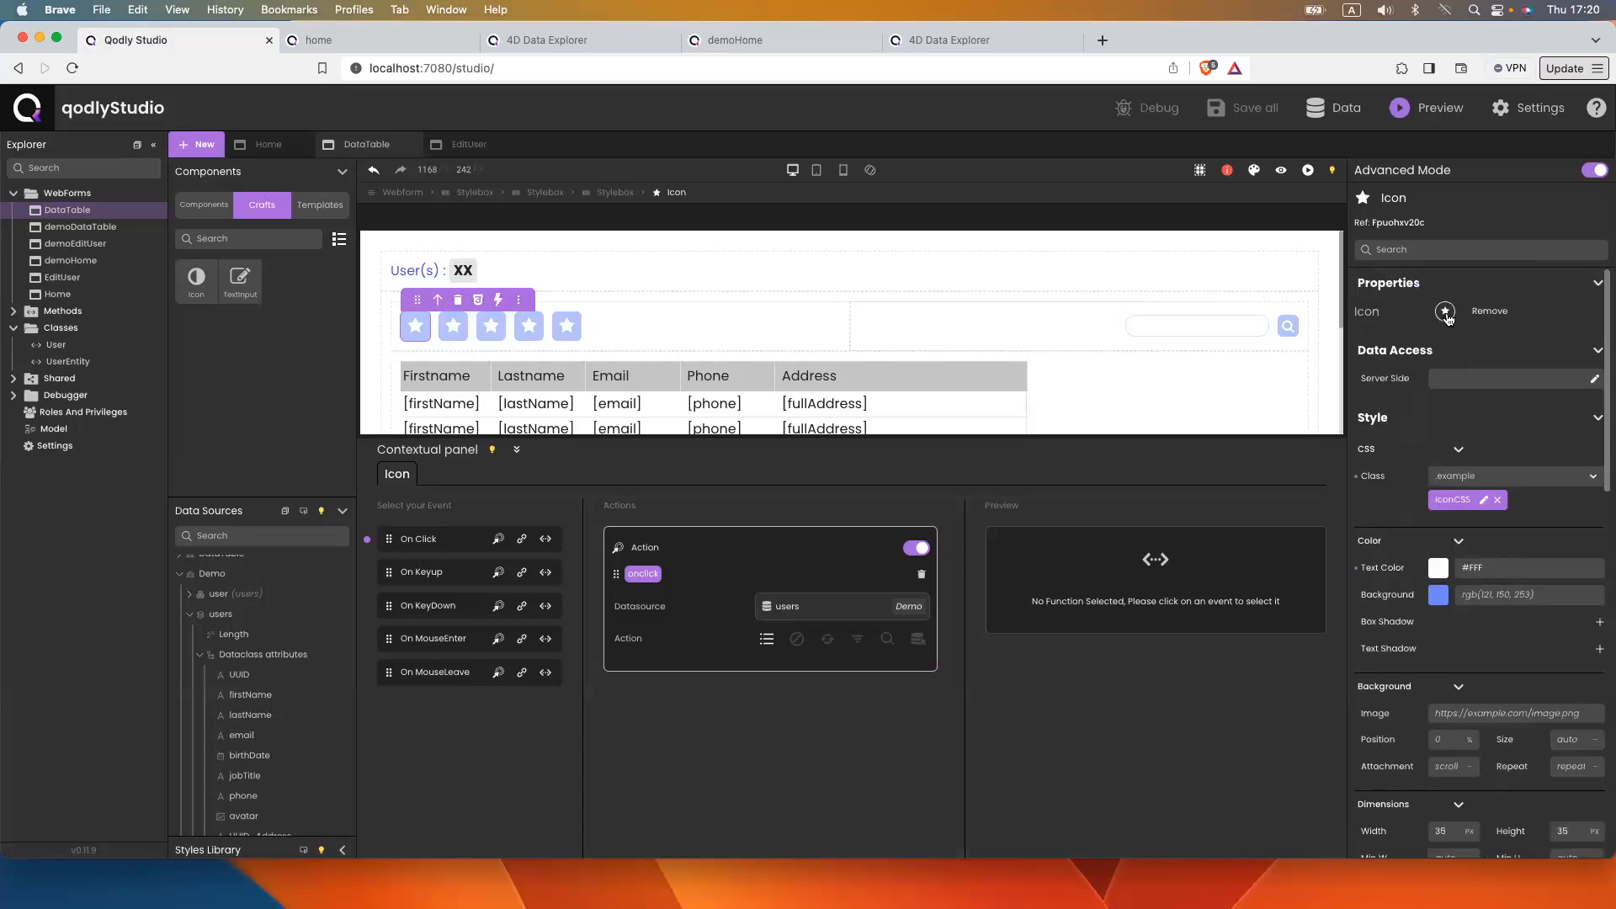
pyautogui.click(1444, 311)
pyautogui.write('bars')
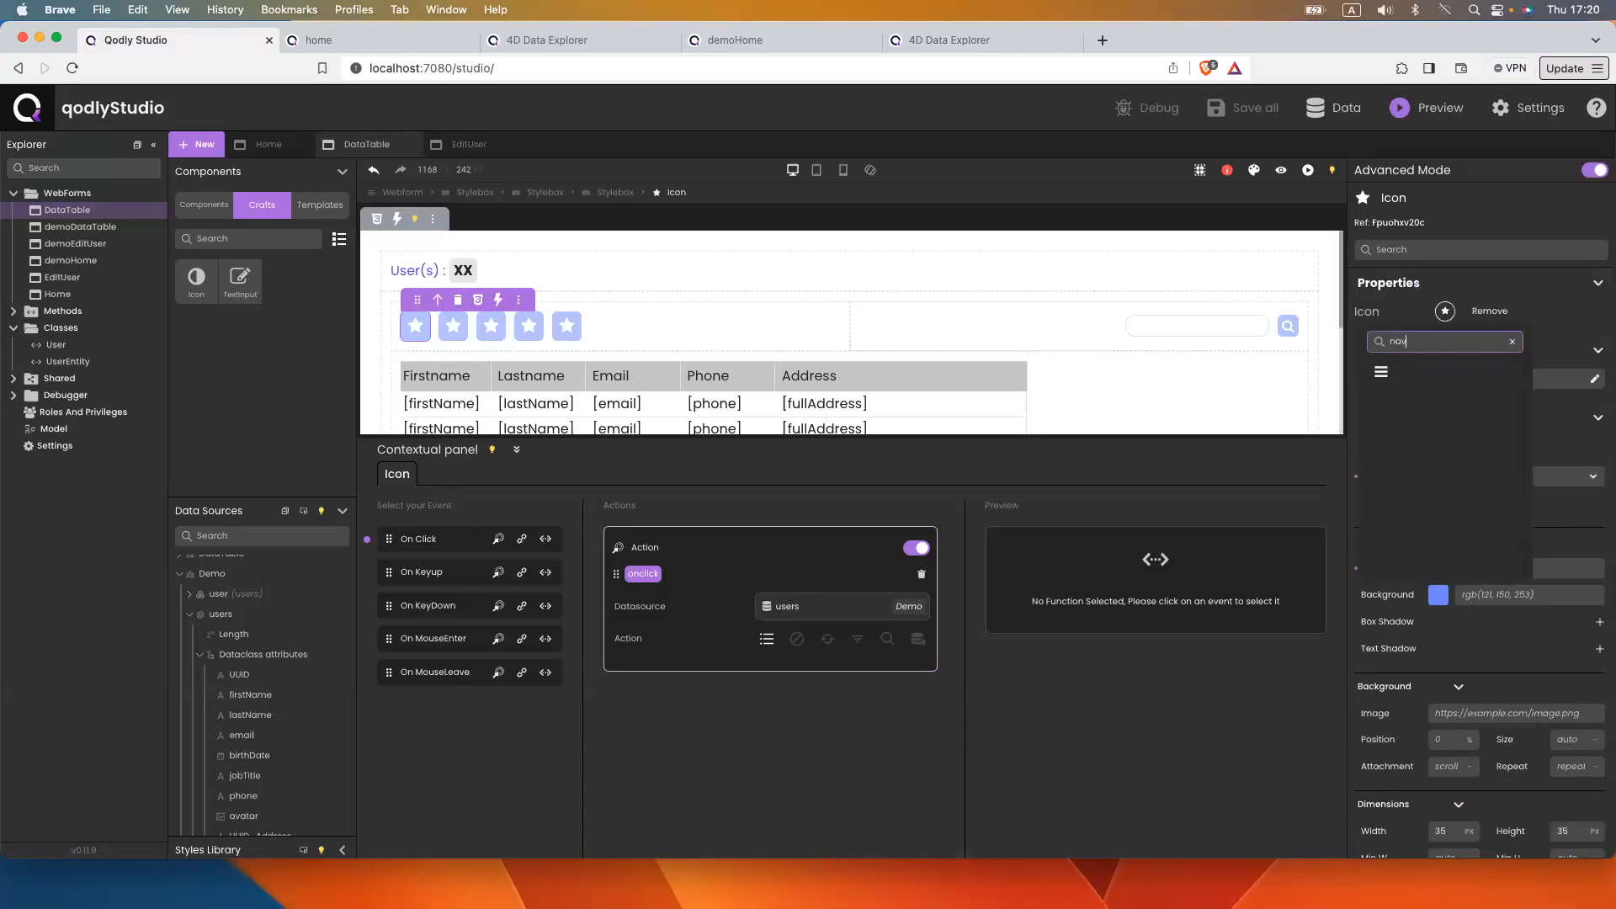
pyautogui.click(1381, 373)
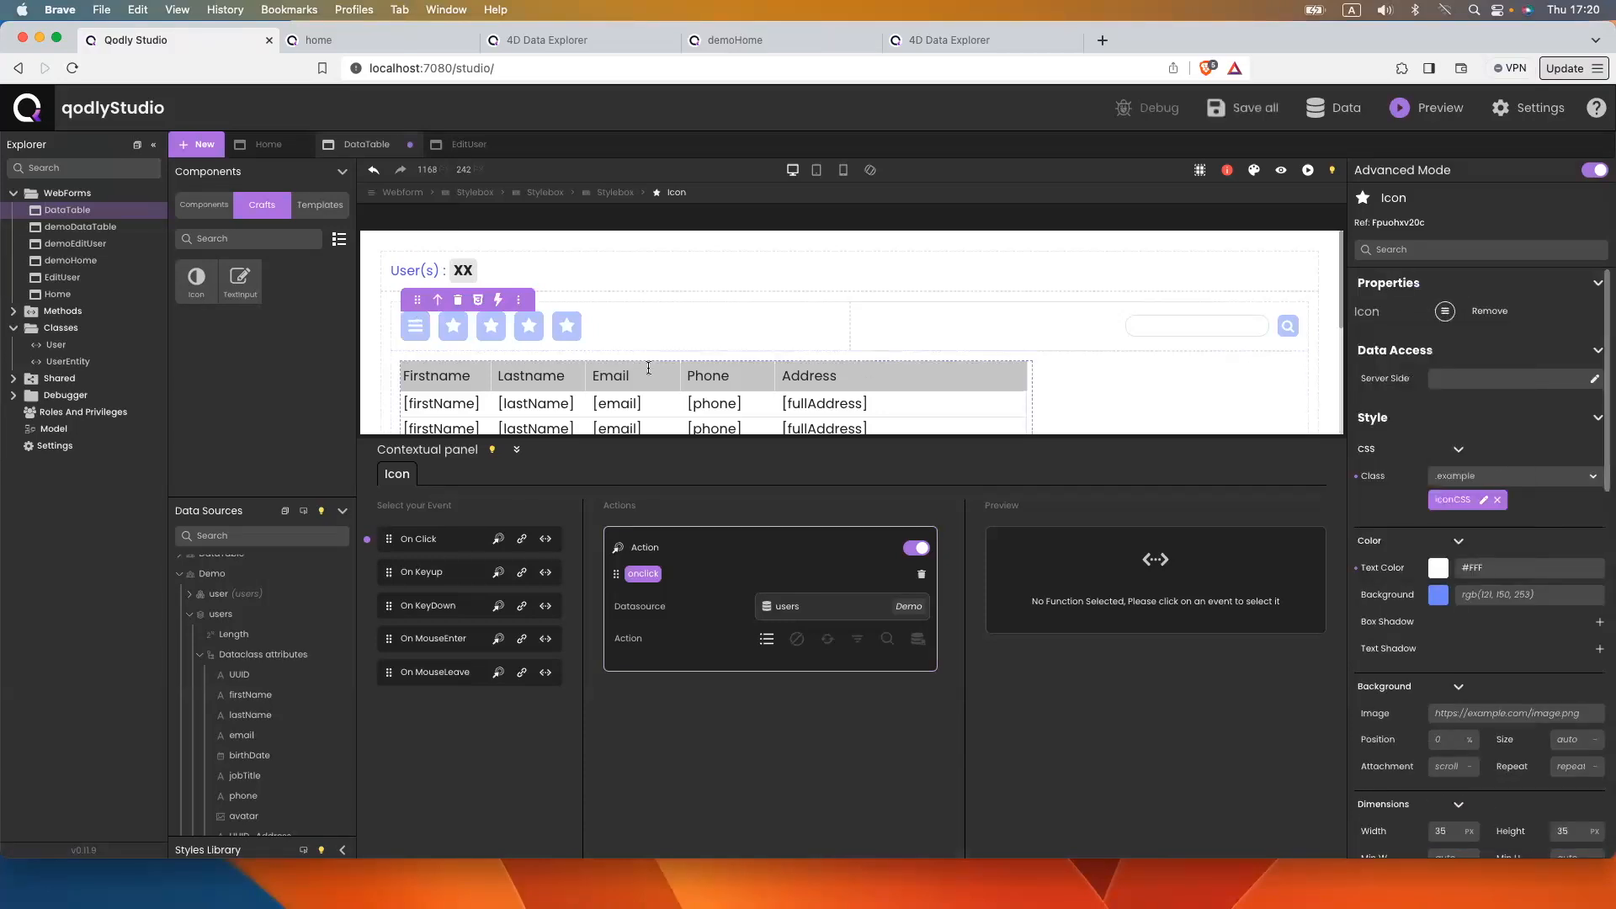
# Replace the second toolbar icon's star with the thin upward chevron found by searching for "up"
pyautogui.click(452, 325)
pyautogui.click(1442, 311)
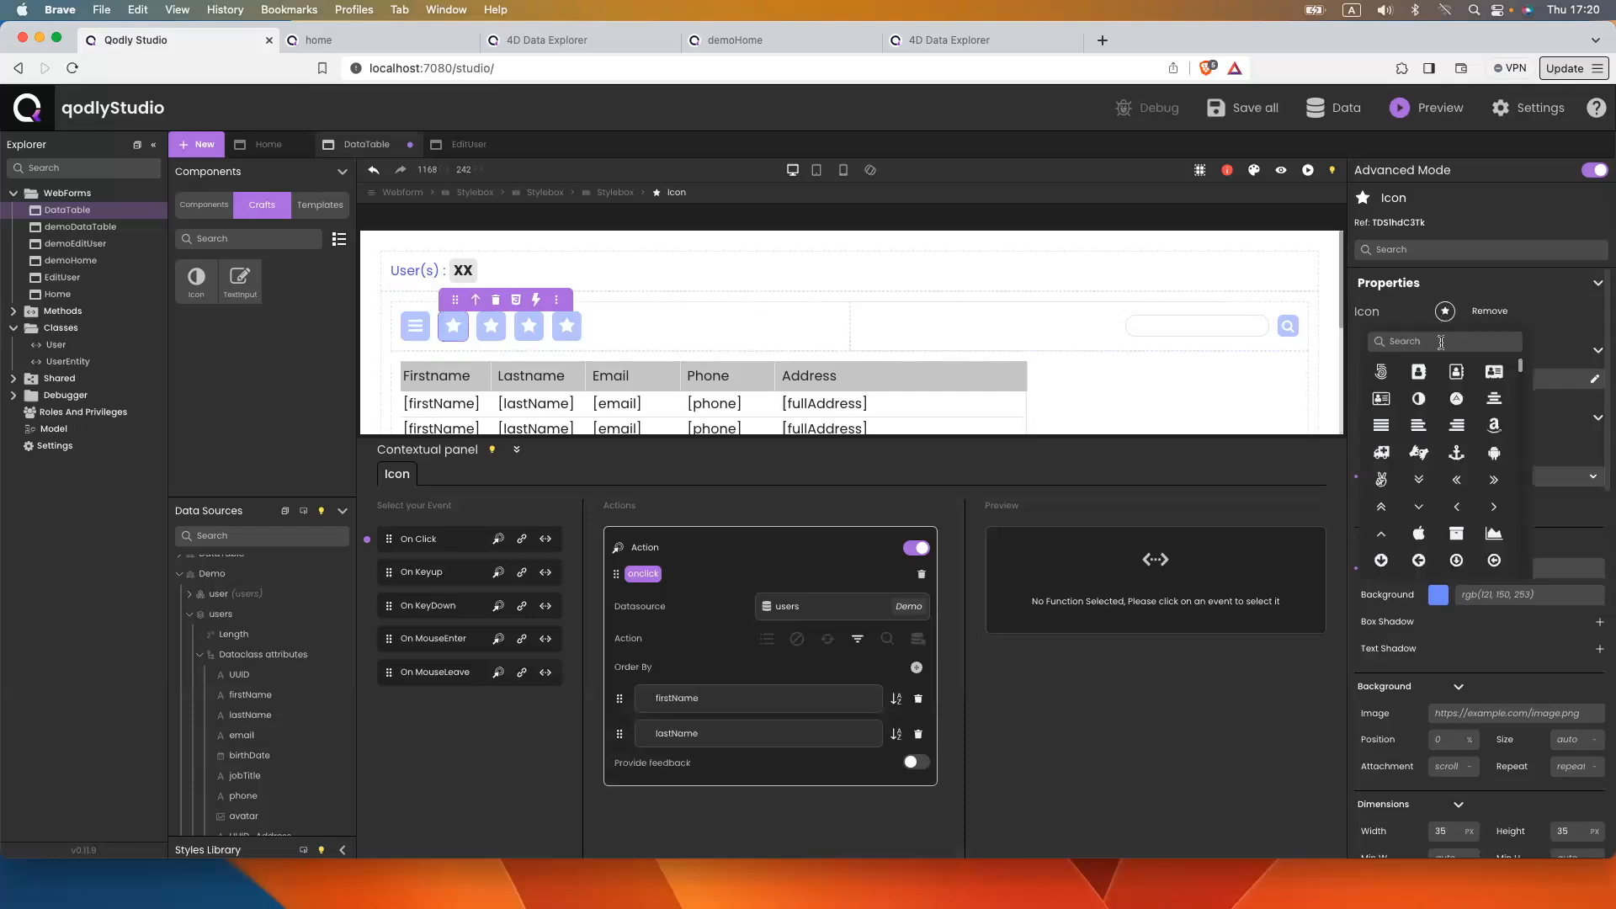
pyautogui.write('up')
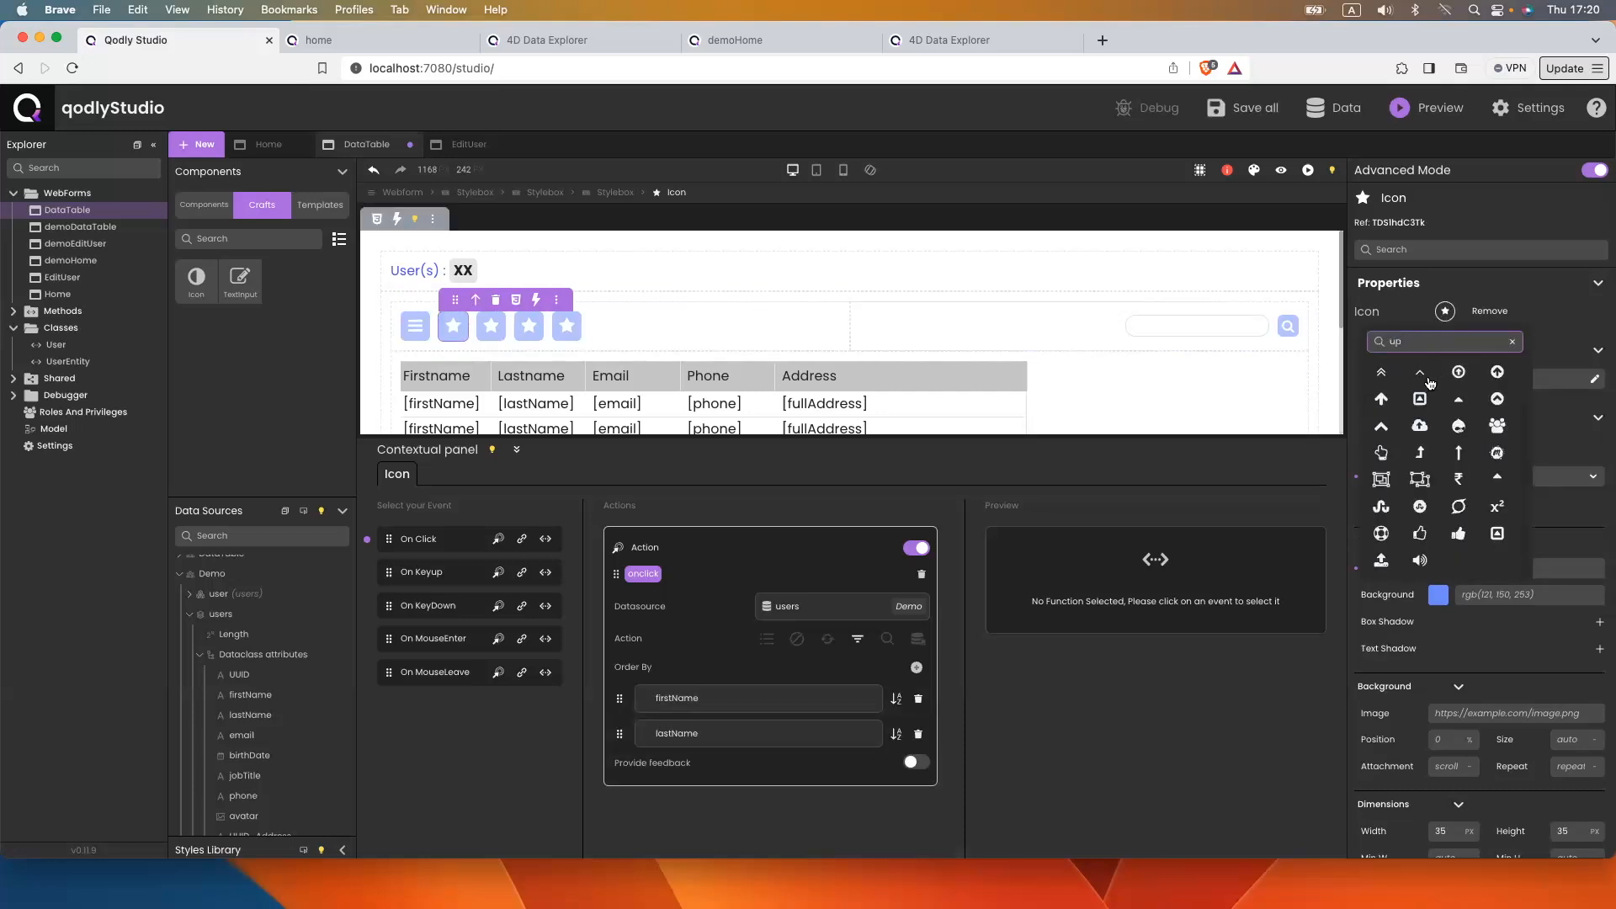
pyautogui.click(1420, 373)
# Replace the third toolbar icon's star with the thin downward chevron found by searching for "down"
pyautogui.click(493, 331)
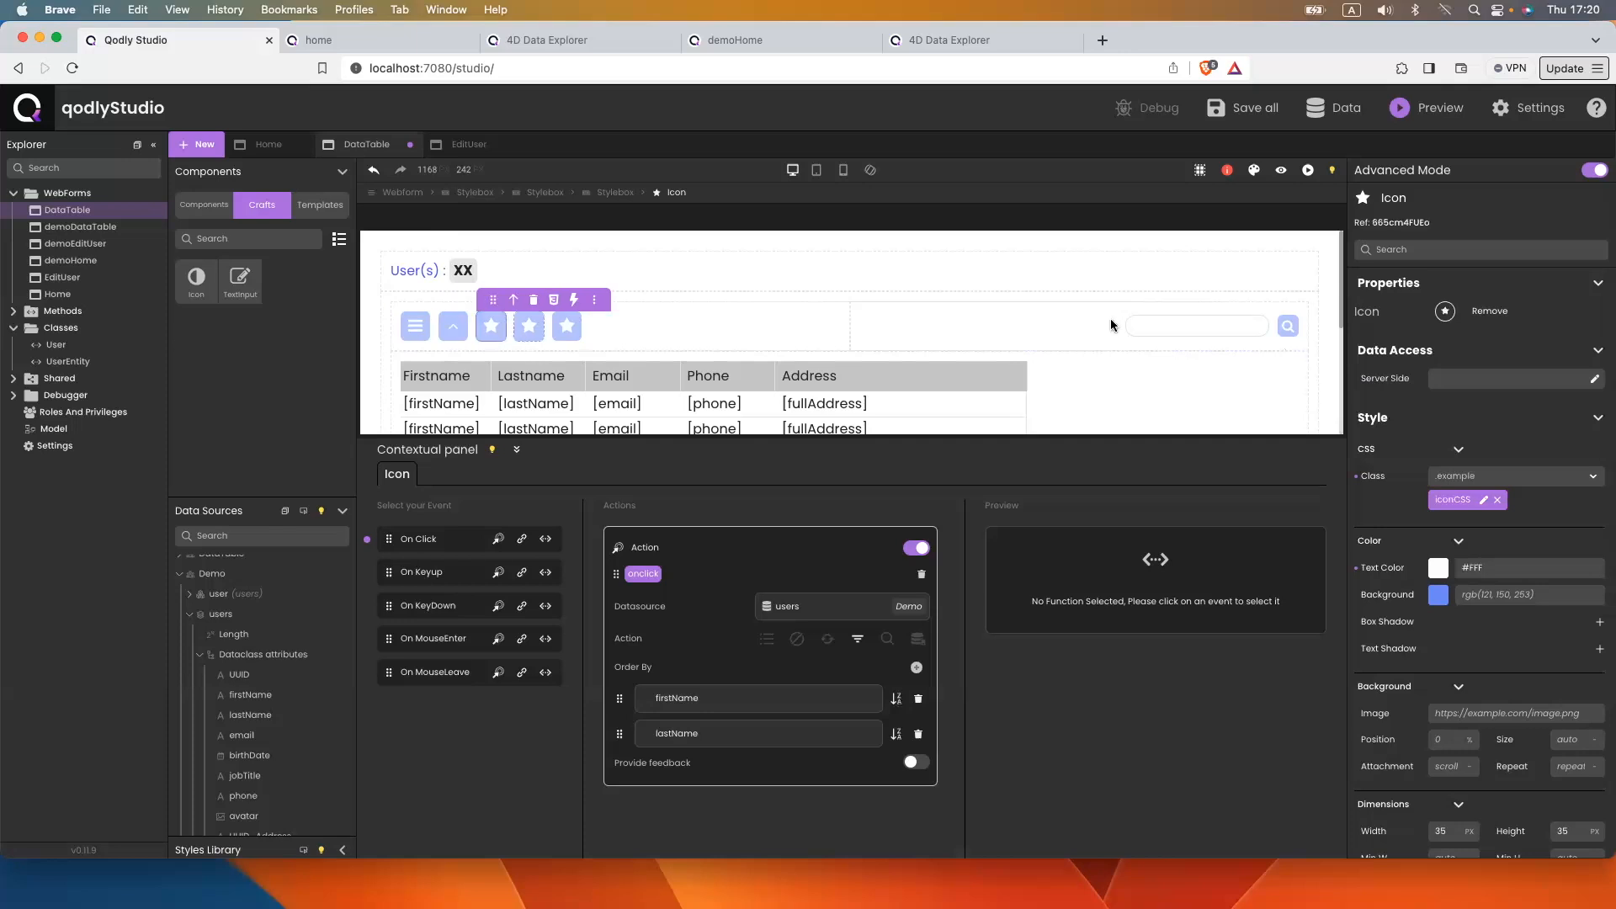
pyautogui.click(1445, 311)
pyautogui.write('down')
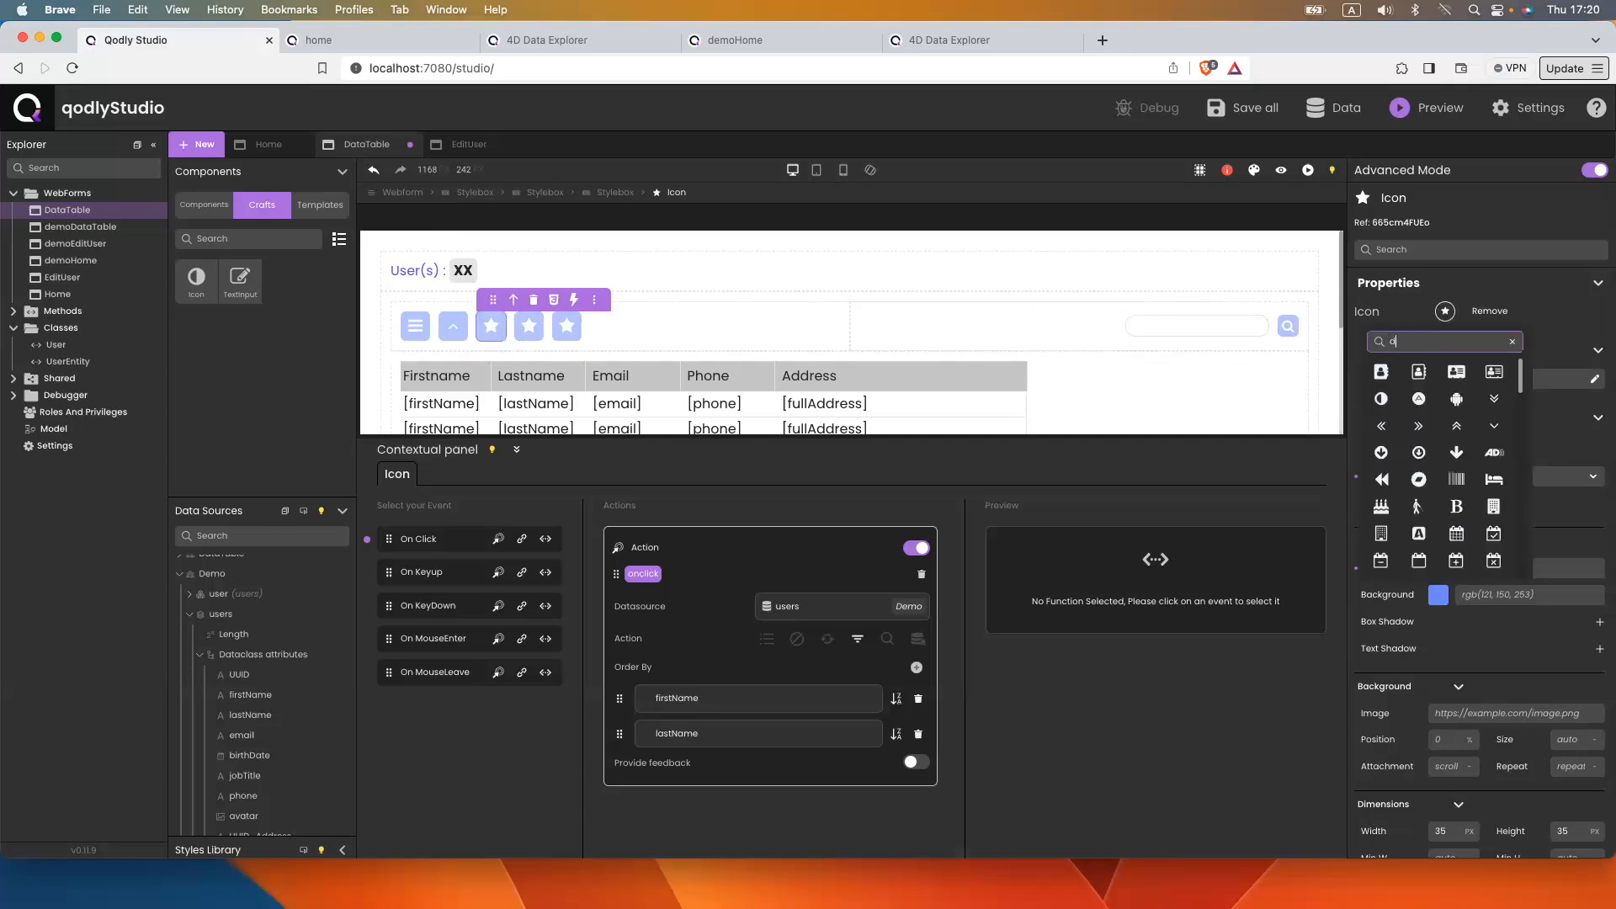
pyautogui.click(1420, 373)
# Replace the fourth toolbar icon's star with the circular arrow found by searching for "repeat"
pyautogui.click(528, 326)
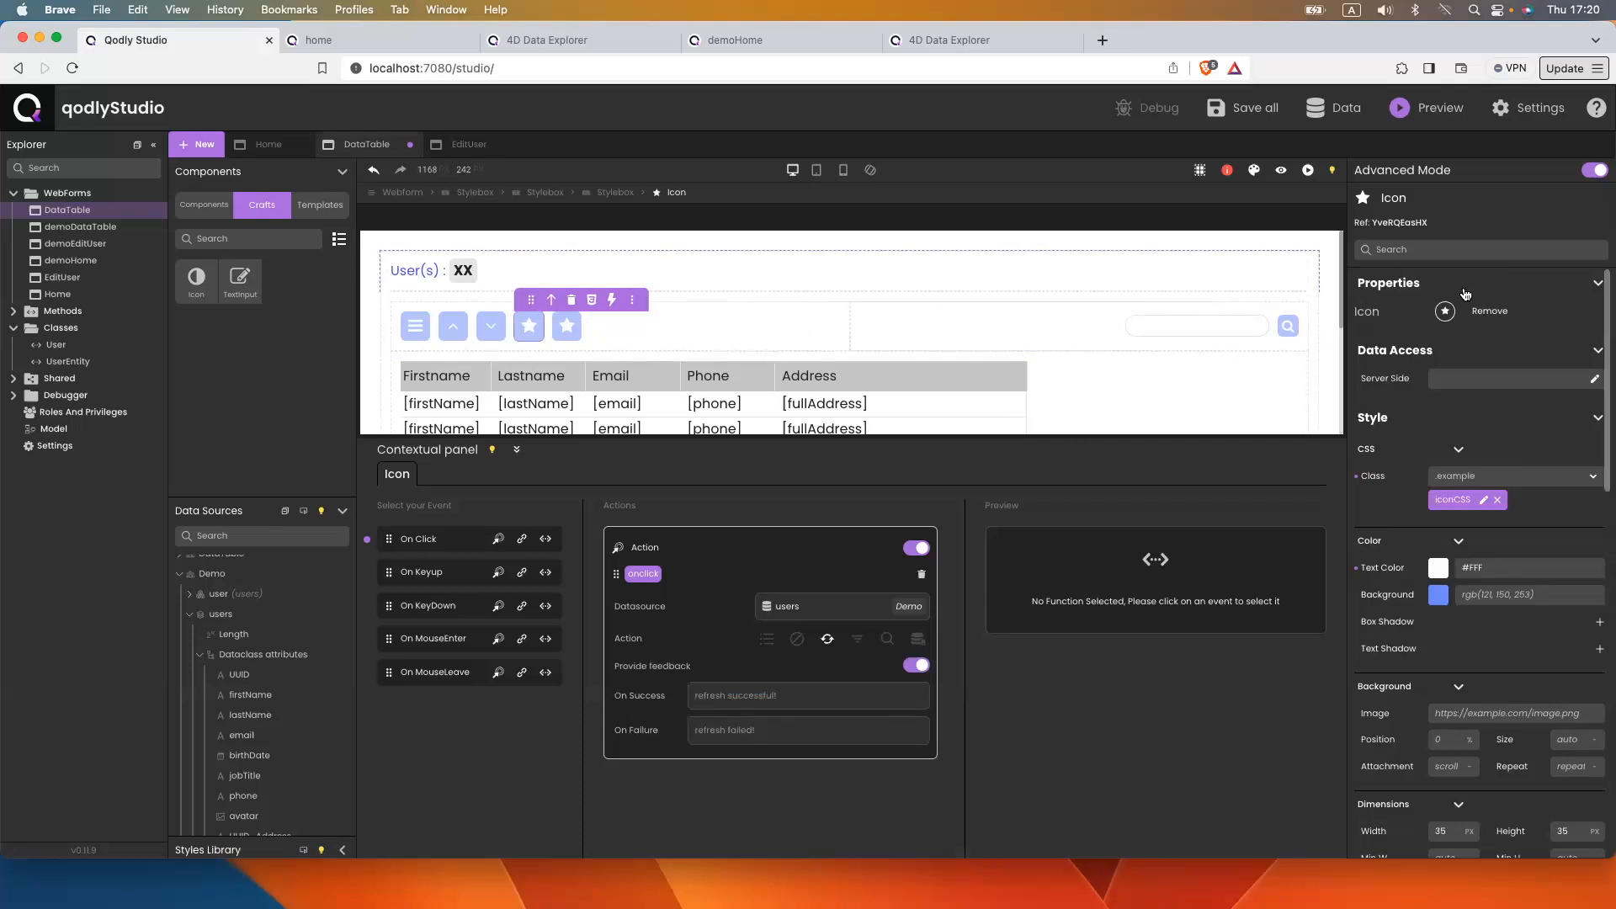
pyautogui.click(1444, 312)
pyautogui.write('repeat')
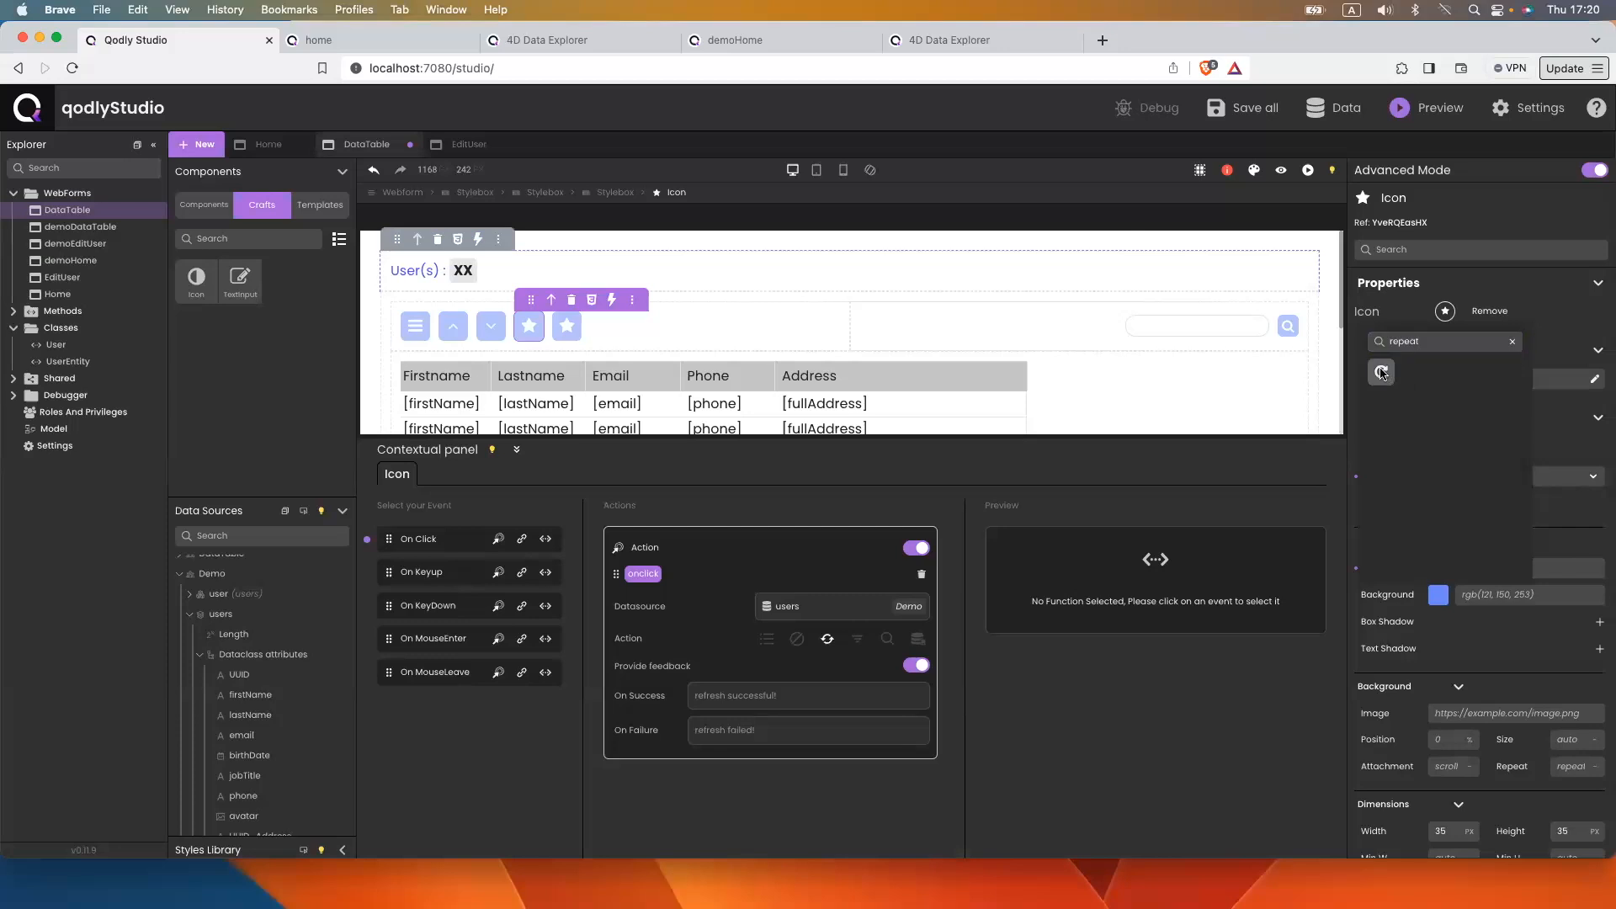
pyautogui.click(1381, 373)
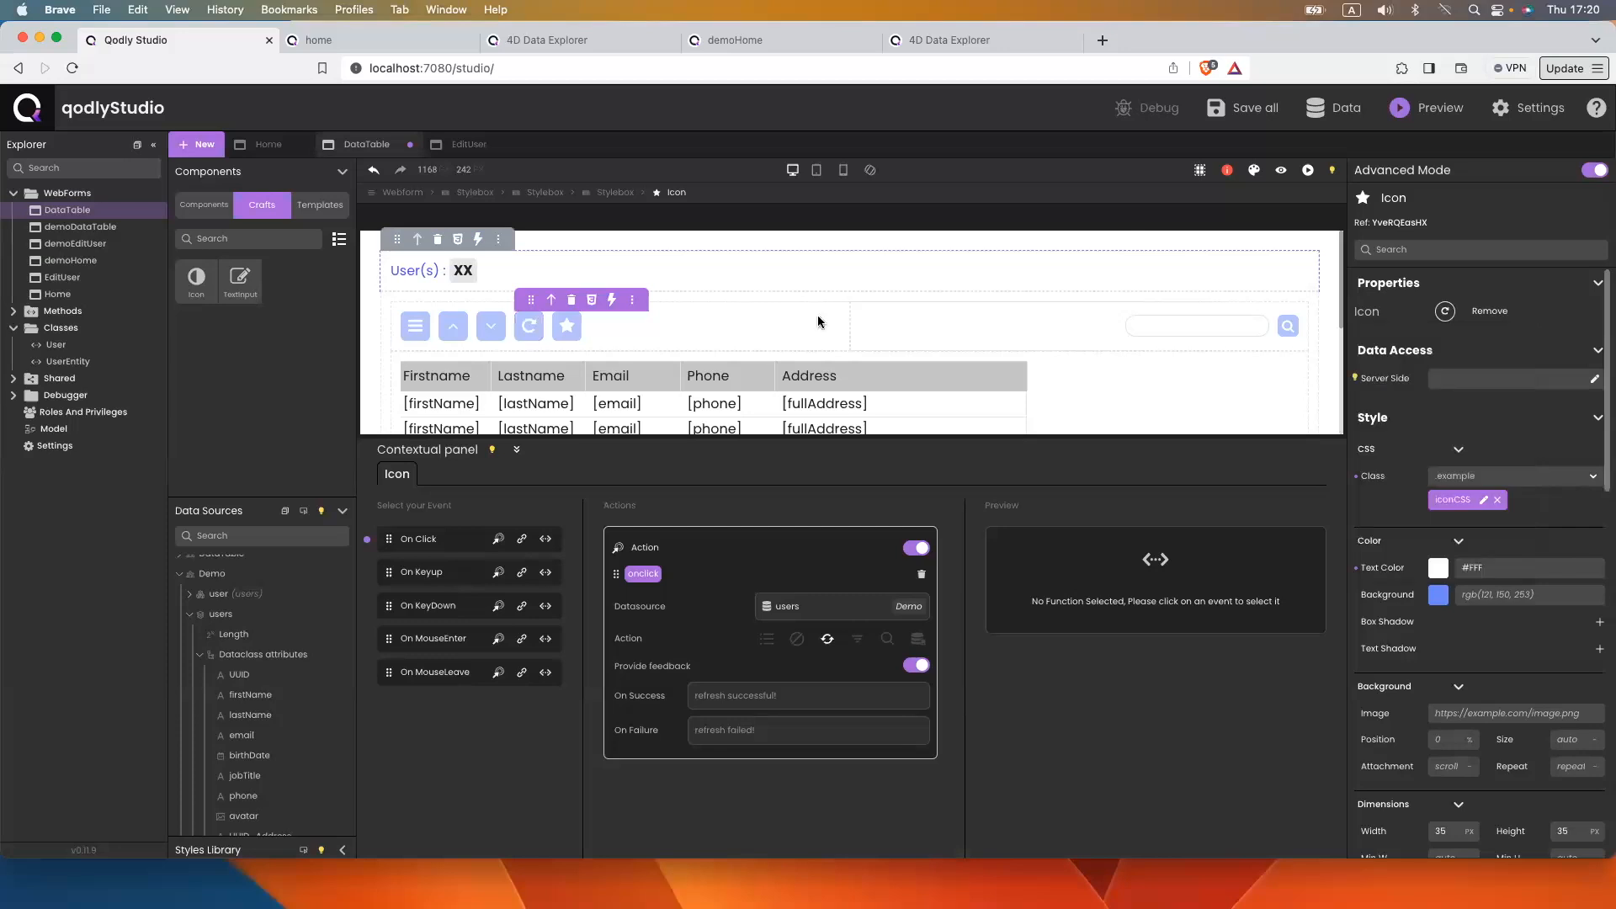
# Replace the fifth toolbar icon's star with the cross symbol found by searching for "remove"
pyautogui.click(568, 326)
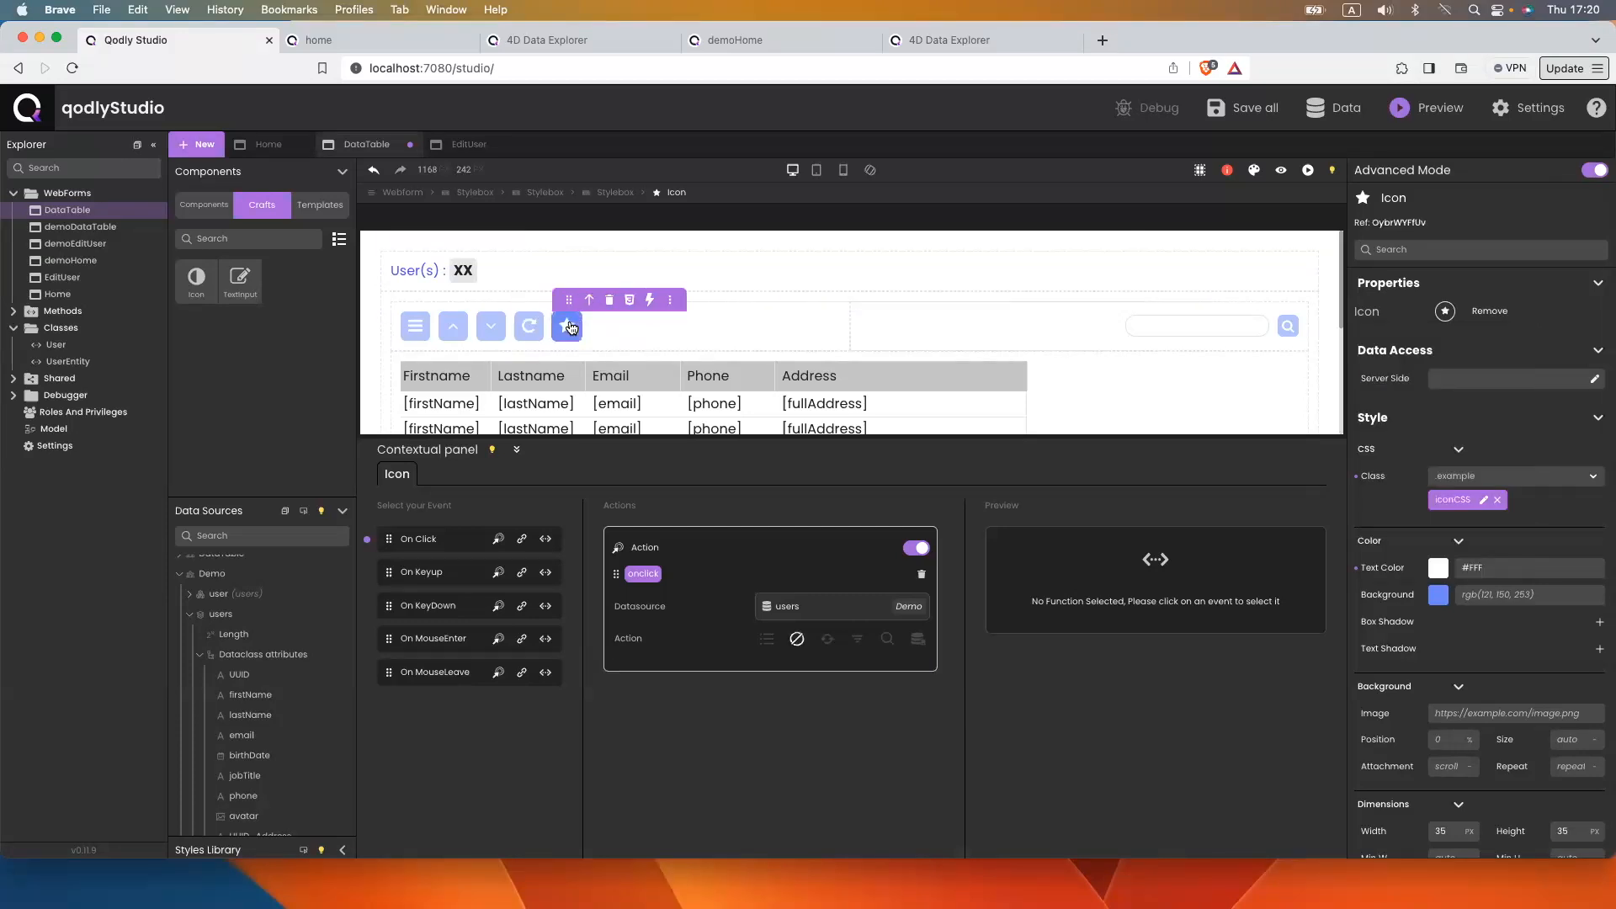
pyautogui.click(1445, 311)
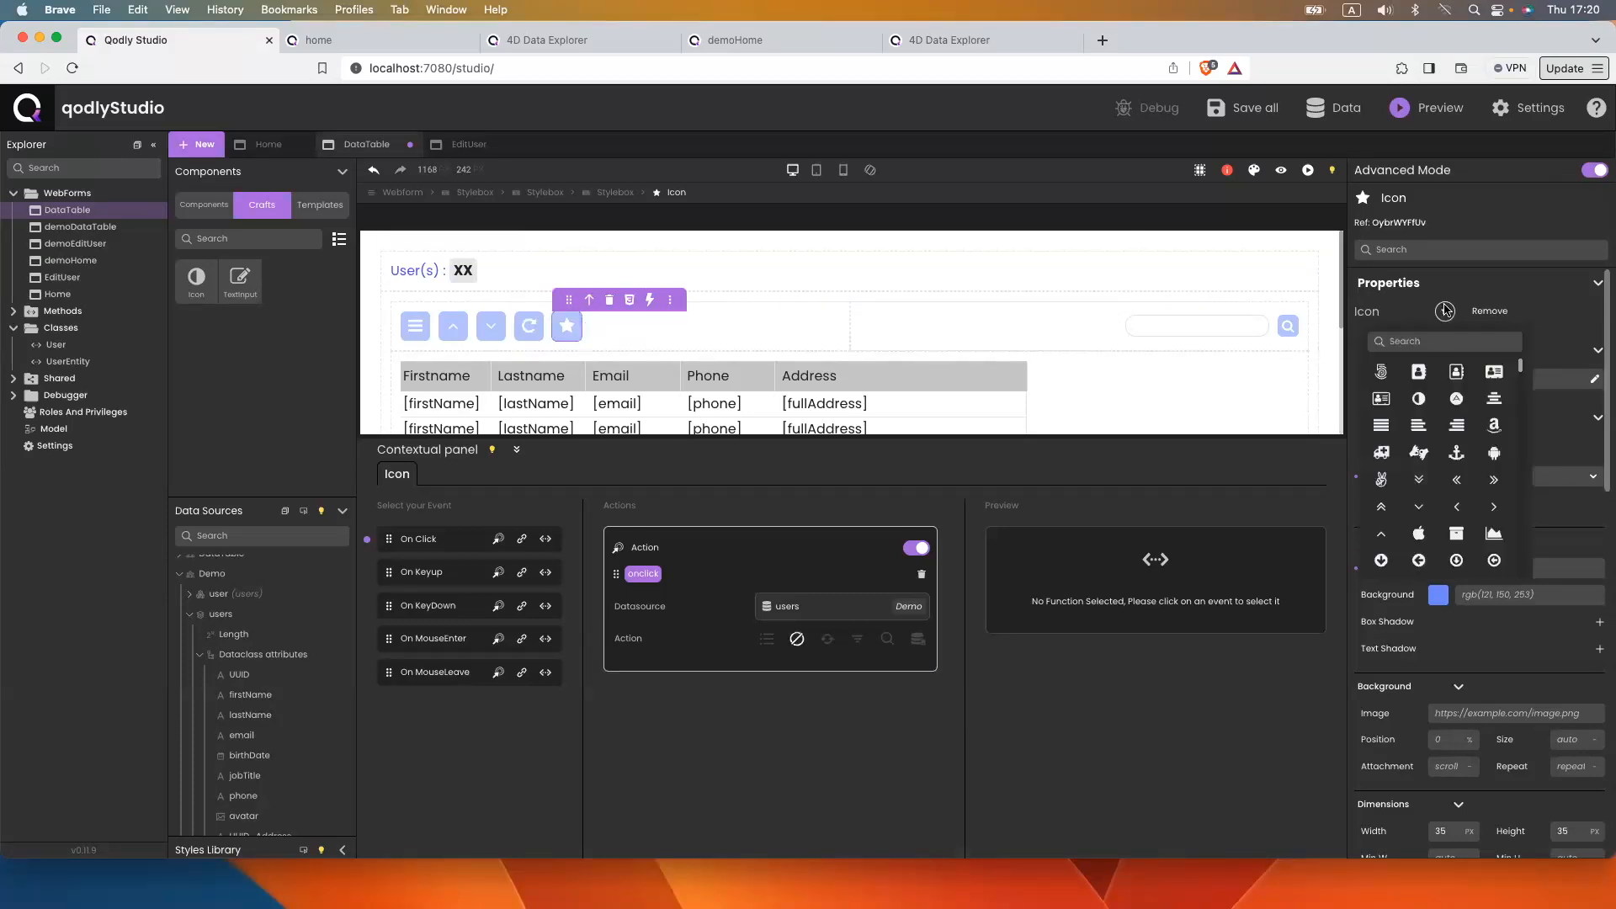
pyautogui.click(1369, 341)
pyautogui.write('remove')
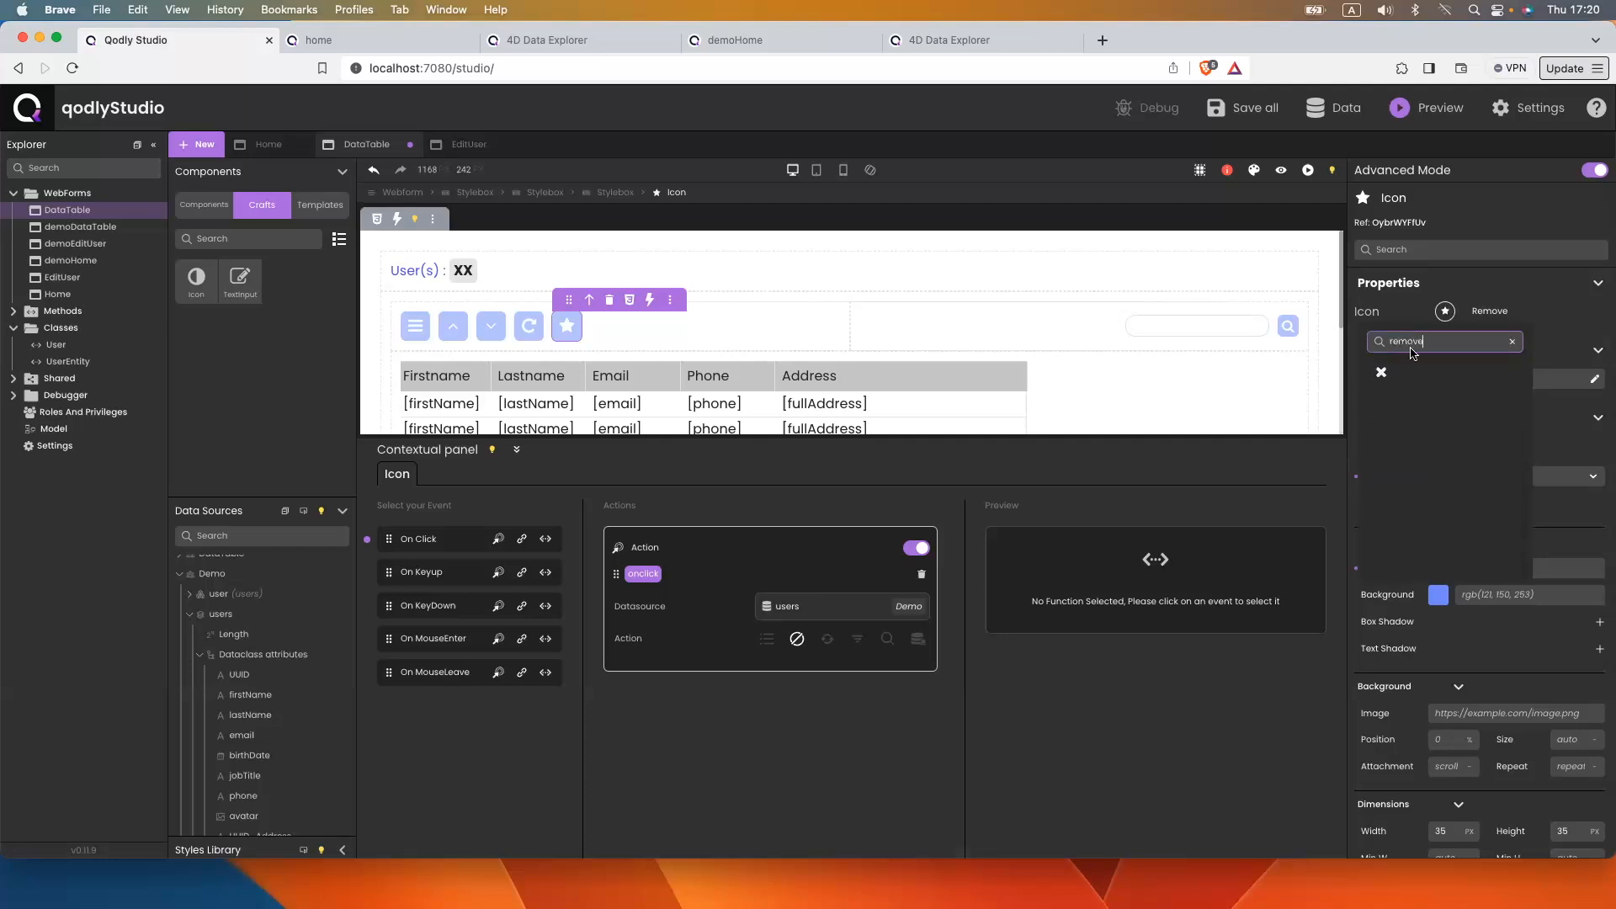
pyautogui.click(1381, 372)
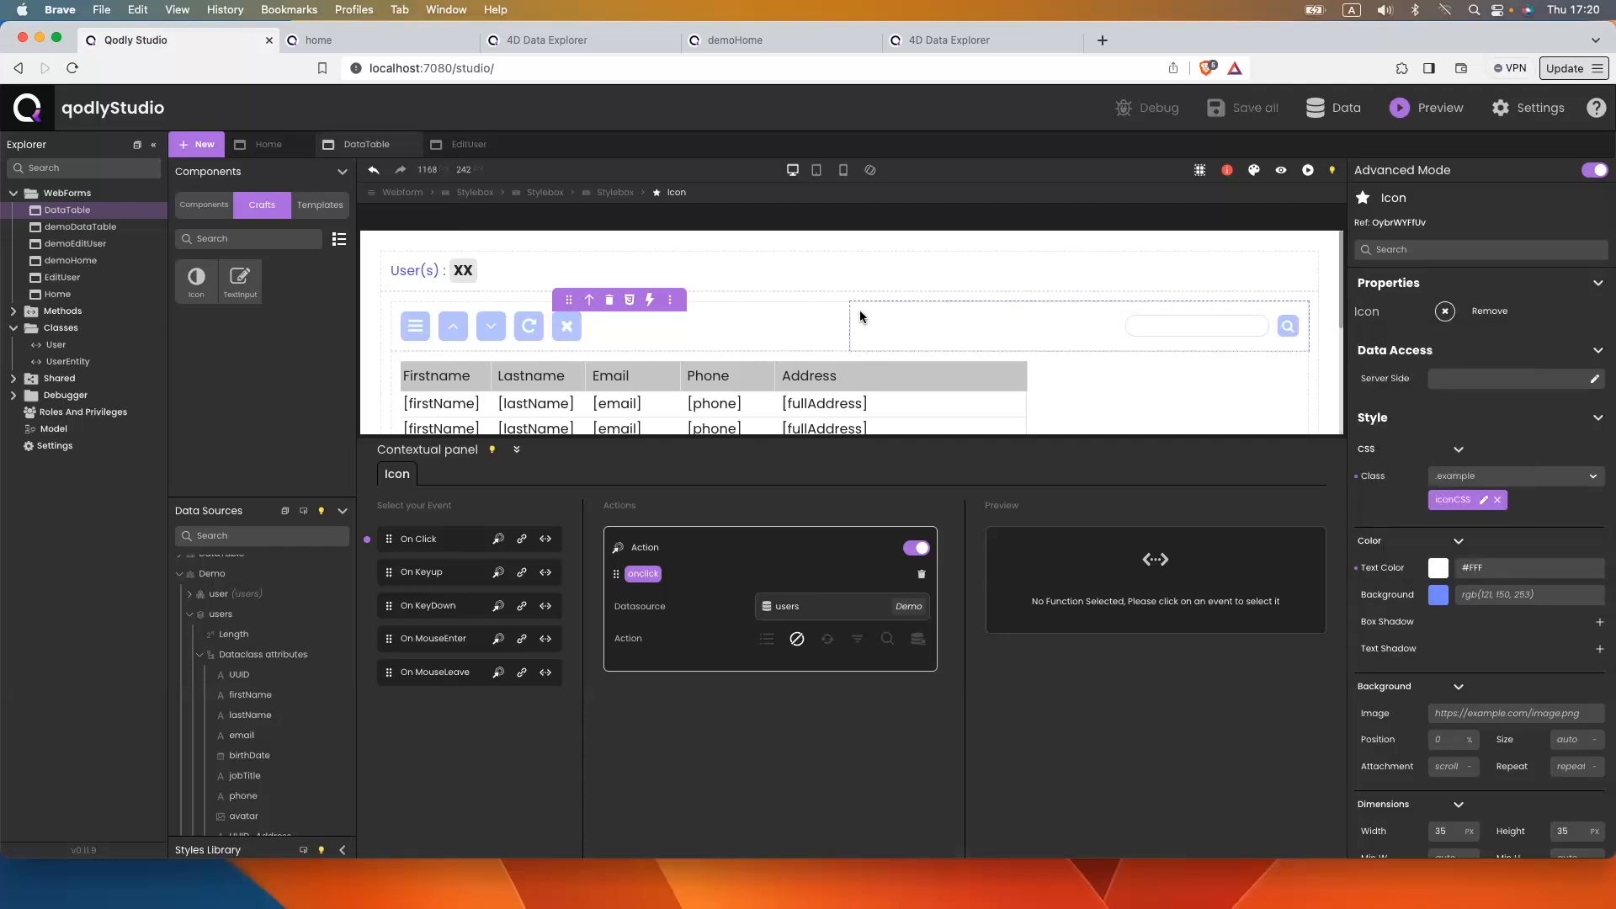
# Create a String datasource named "search" in the Demo namespace for the toolbar's search input
pyautogui.click(1210, 316)
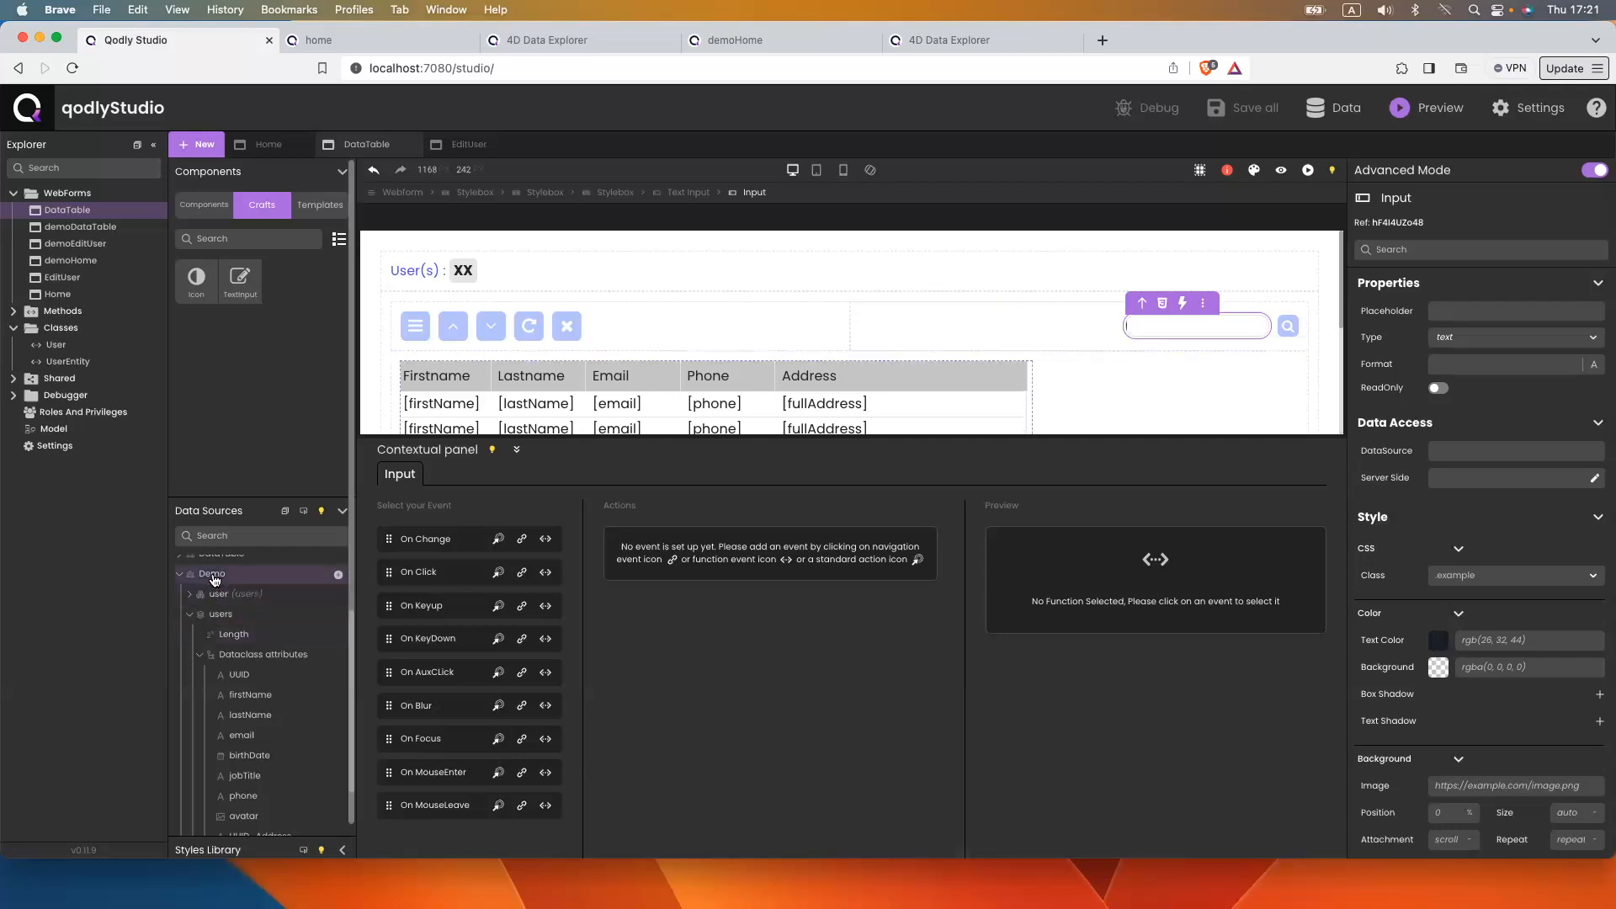
pyautogui.click(338, 574)
pyautogui.write('search')
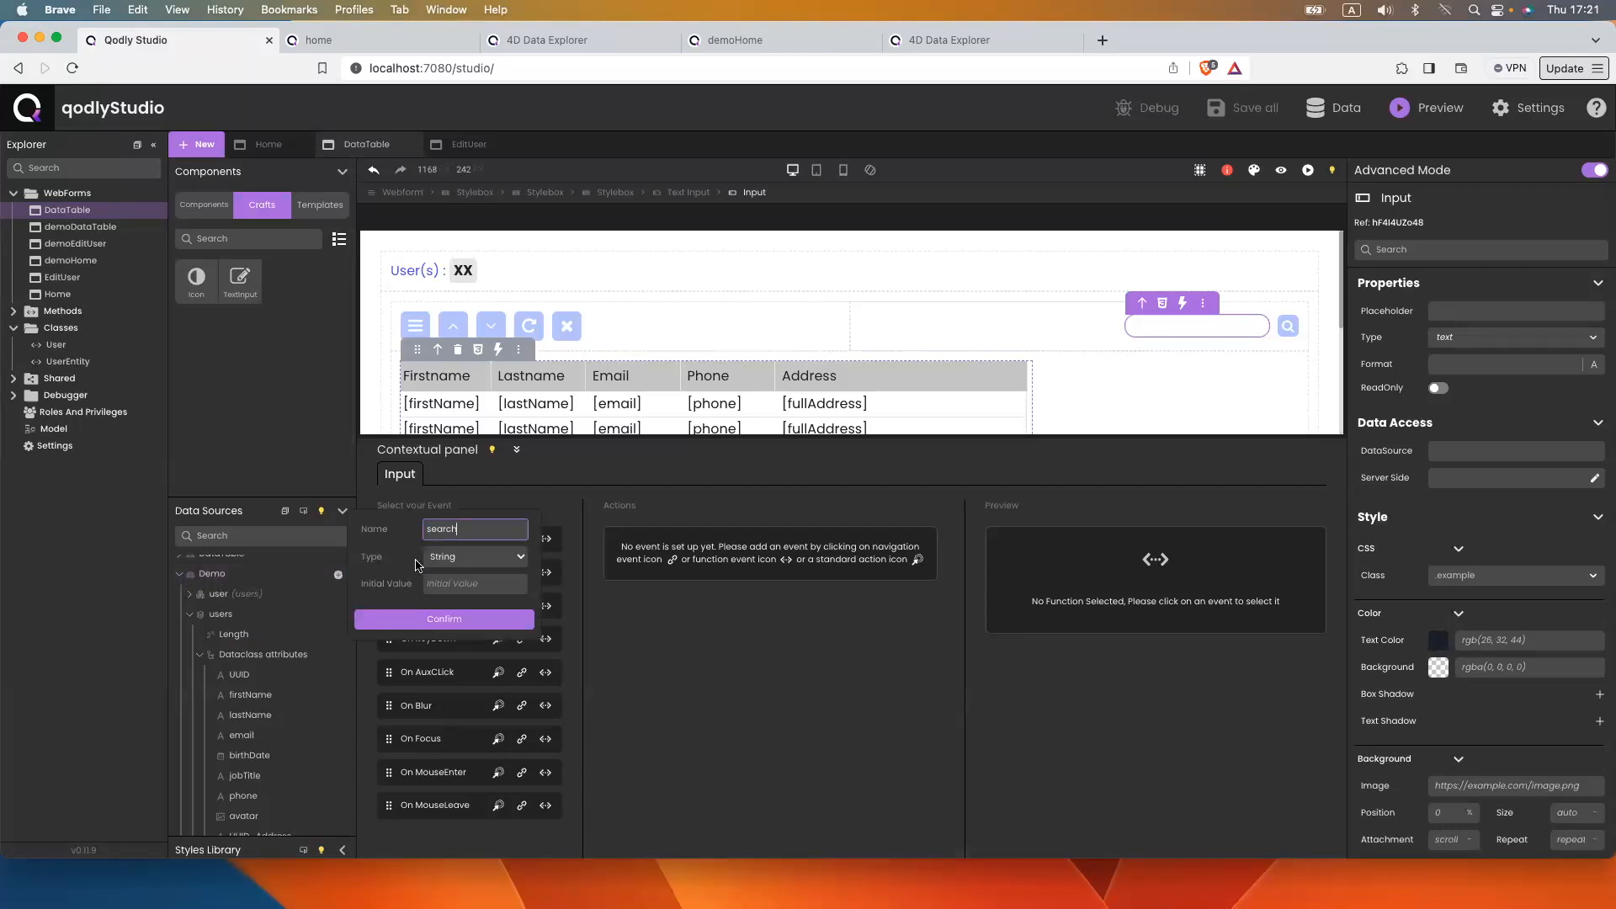
pyautogui.click(439, 621)
# Bind the search input to the DataTable namespace's search datasource and set its placeholder to "Search ..."
pyautogui.click(1448, 451)
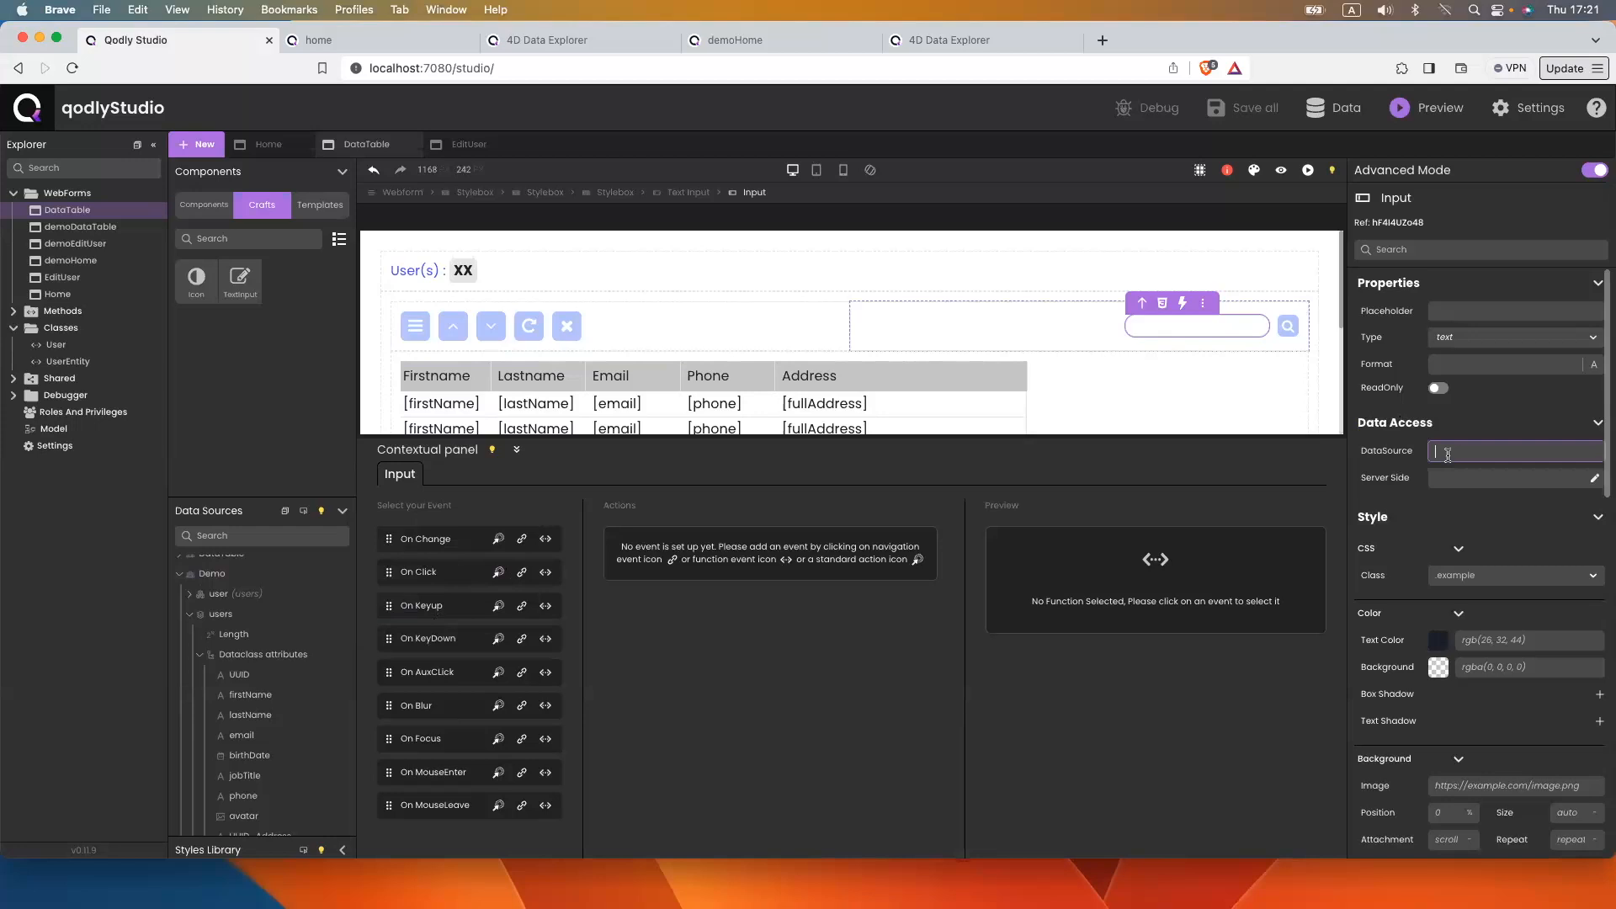
pyautogui.write('se')
pyautogui.click(1473, 507)
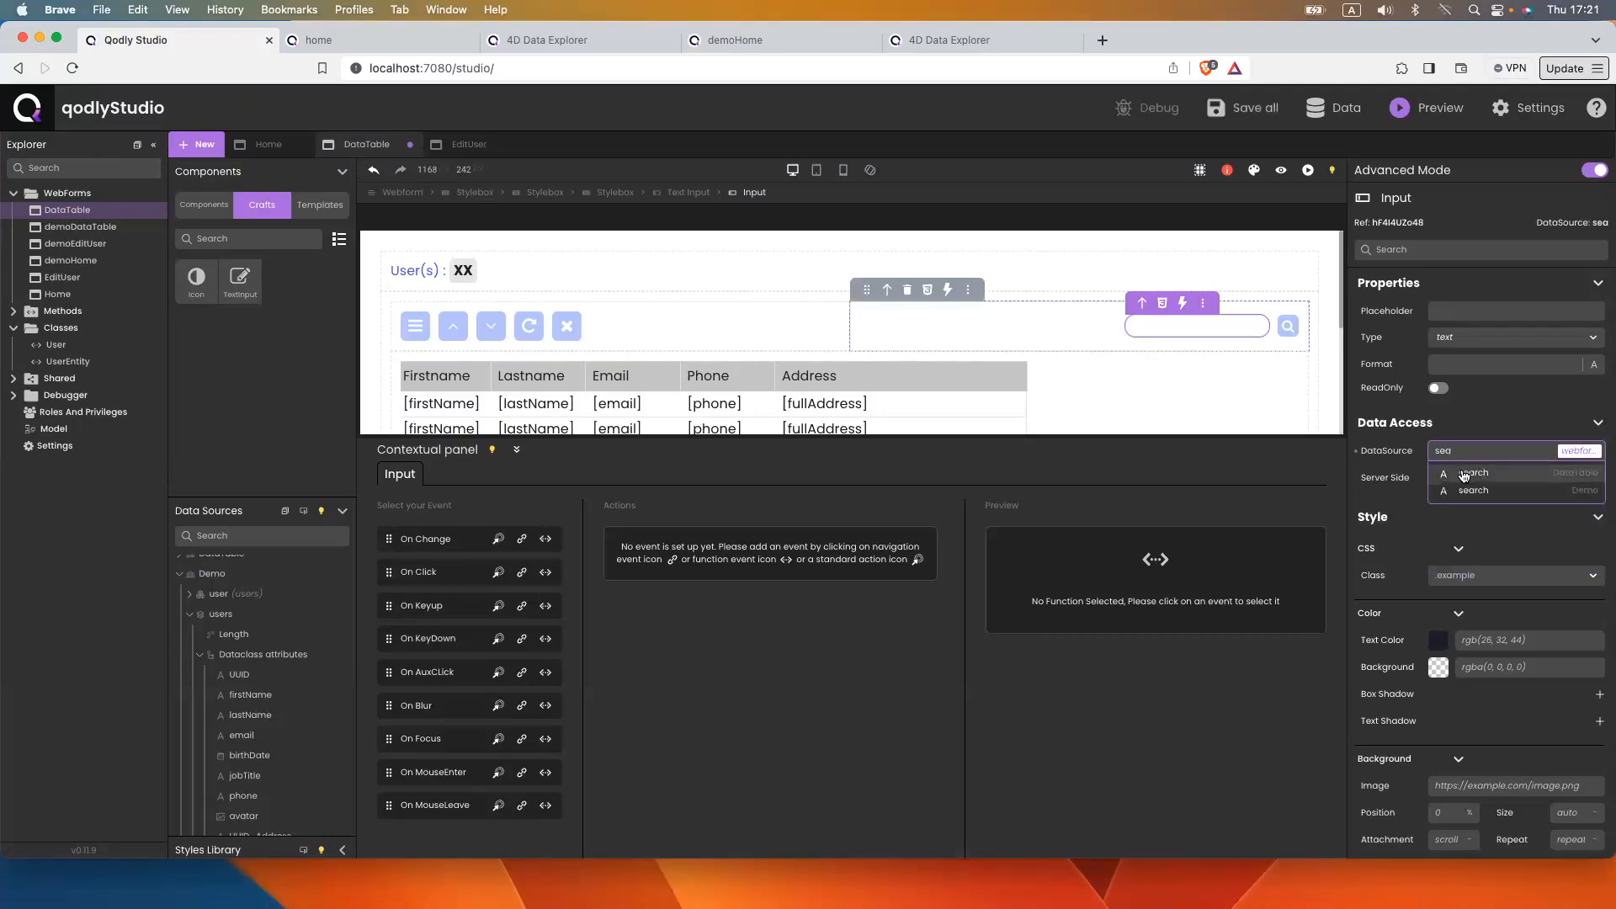
pyautogui.click(1450, 313)
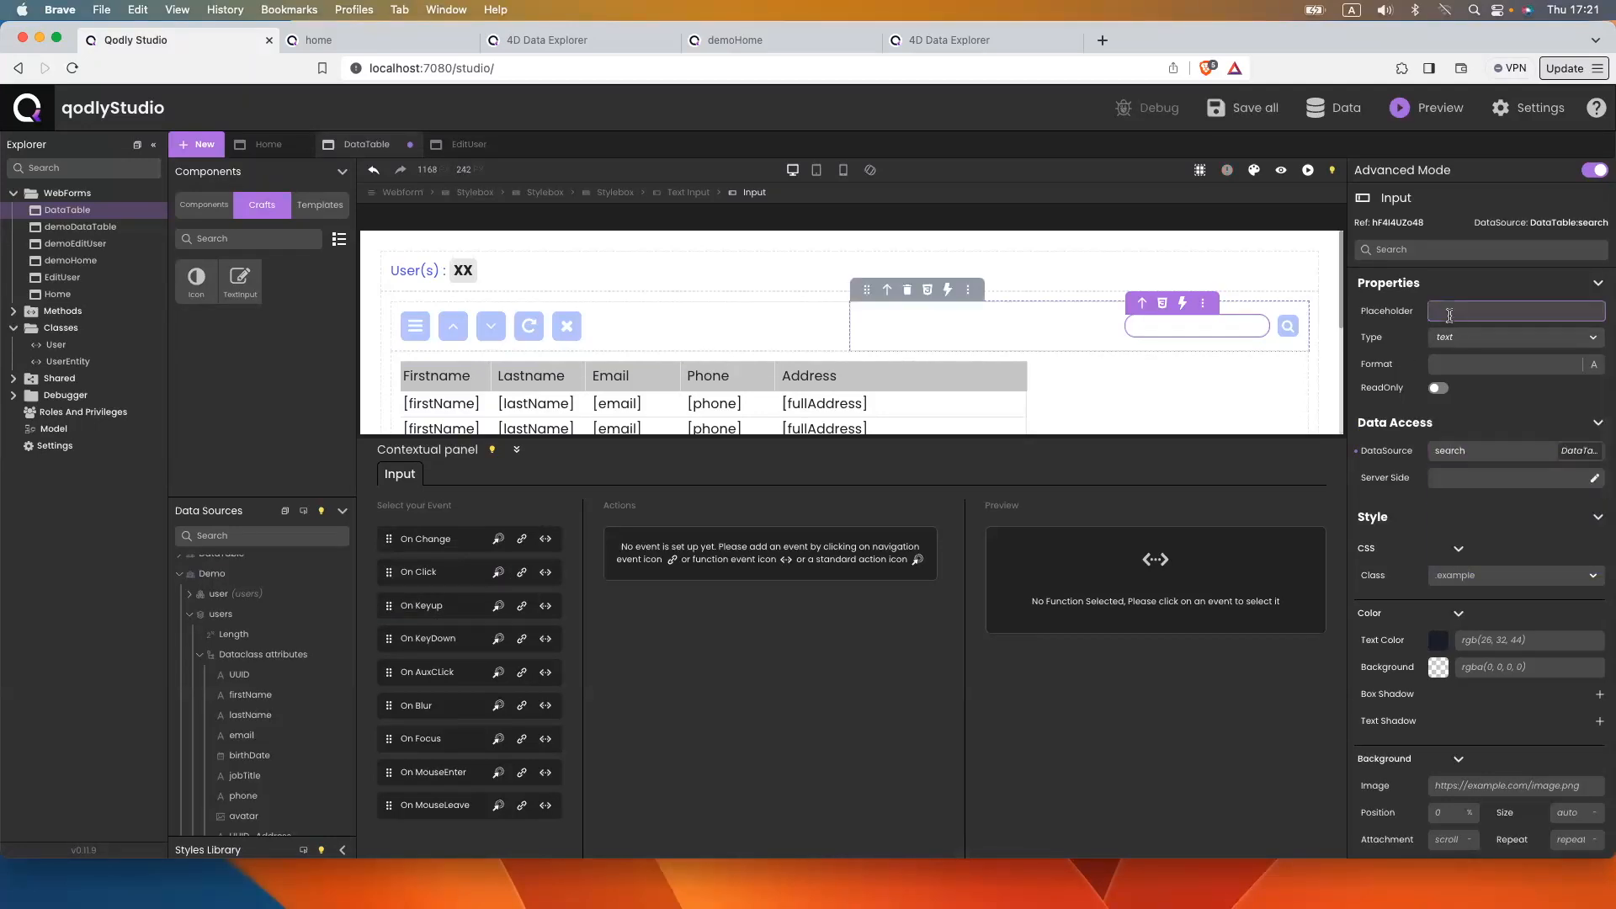
pyautogui.write('Search ...')
# Set the search input's left padding to 4 px
pyautogui.scroll(-4, 1500, 577)
pyautogui.scroll(-4, 1500, 578)
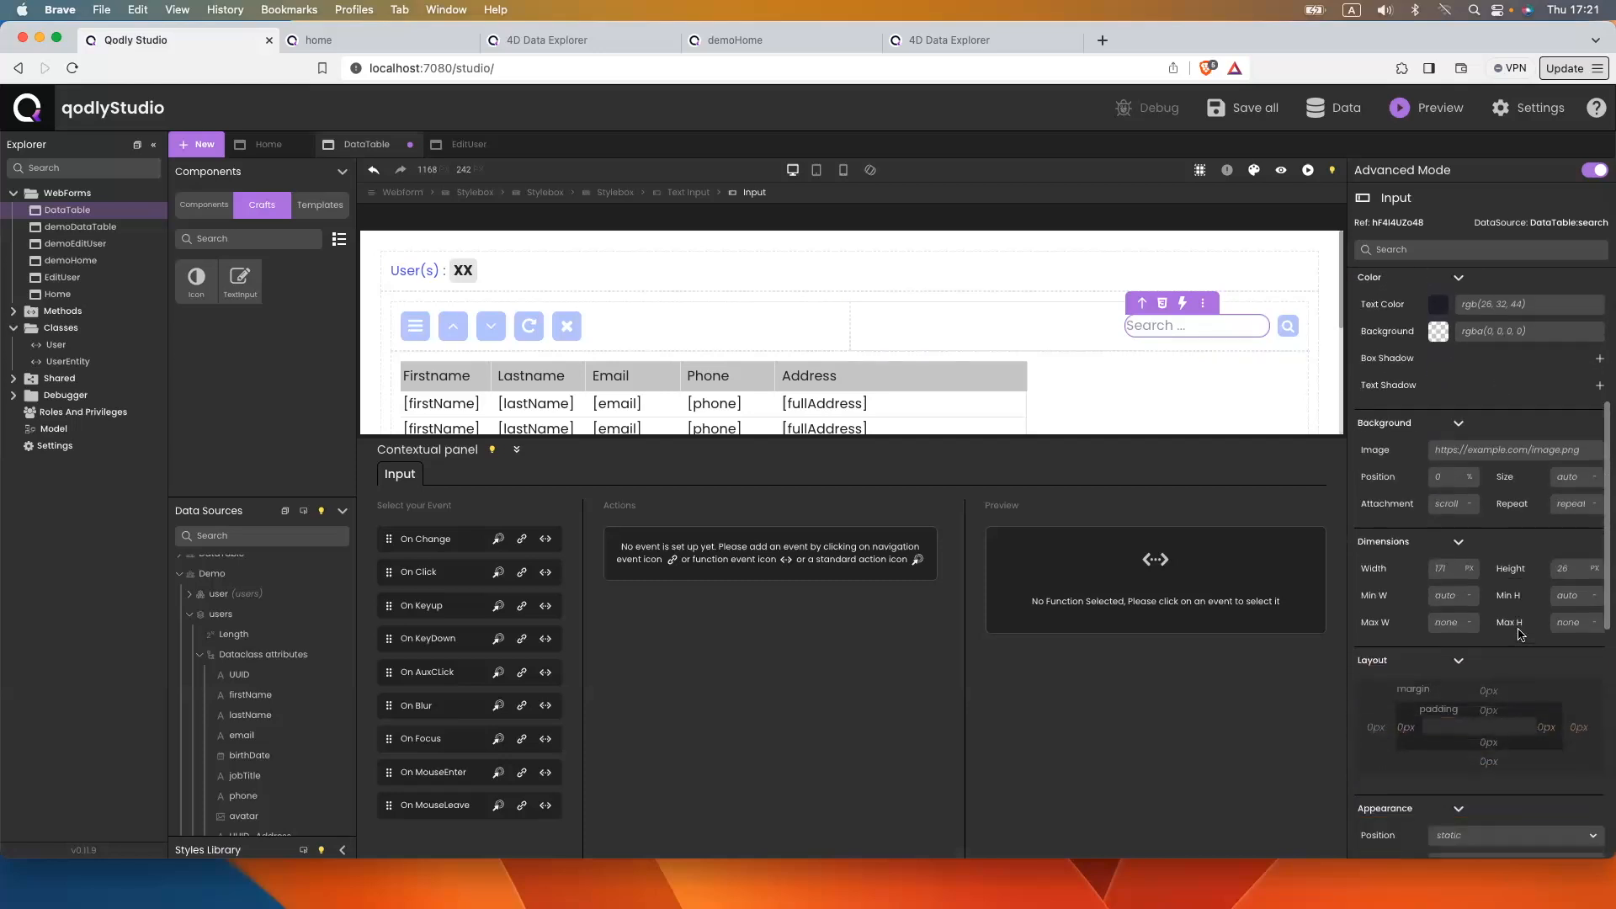
pyautogui.click(1406, 727)
pyautogui.click(1387, 842)
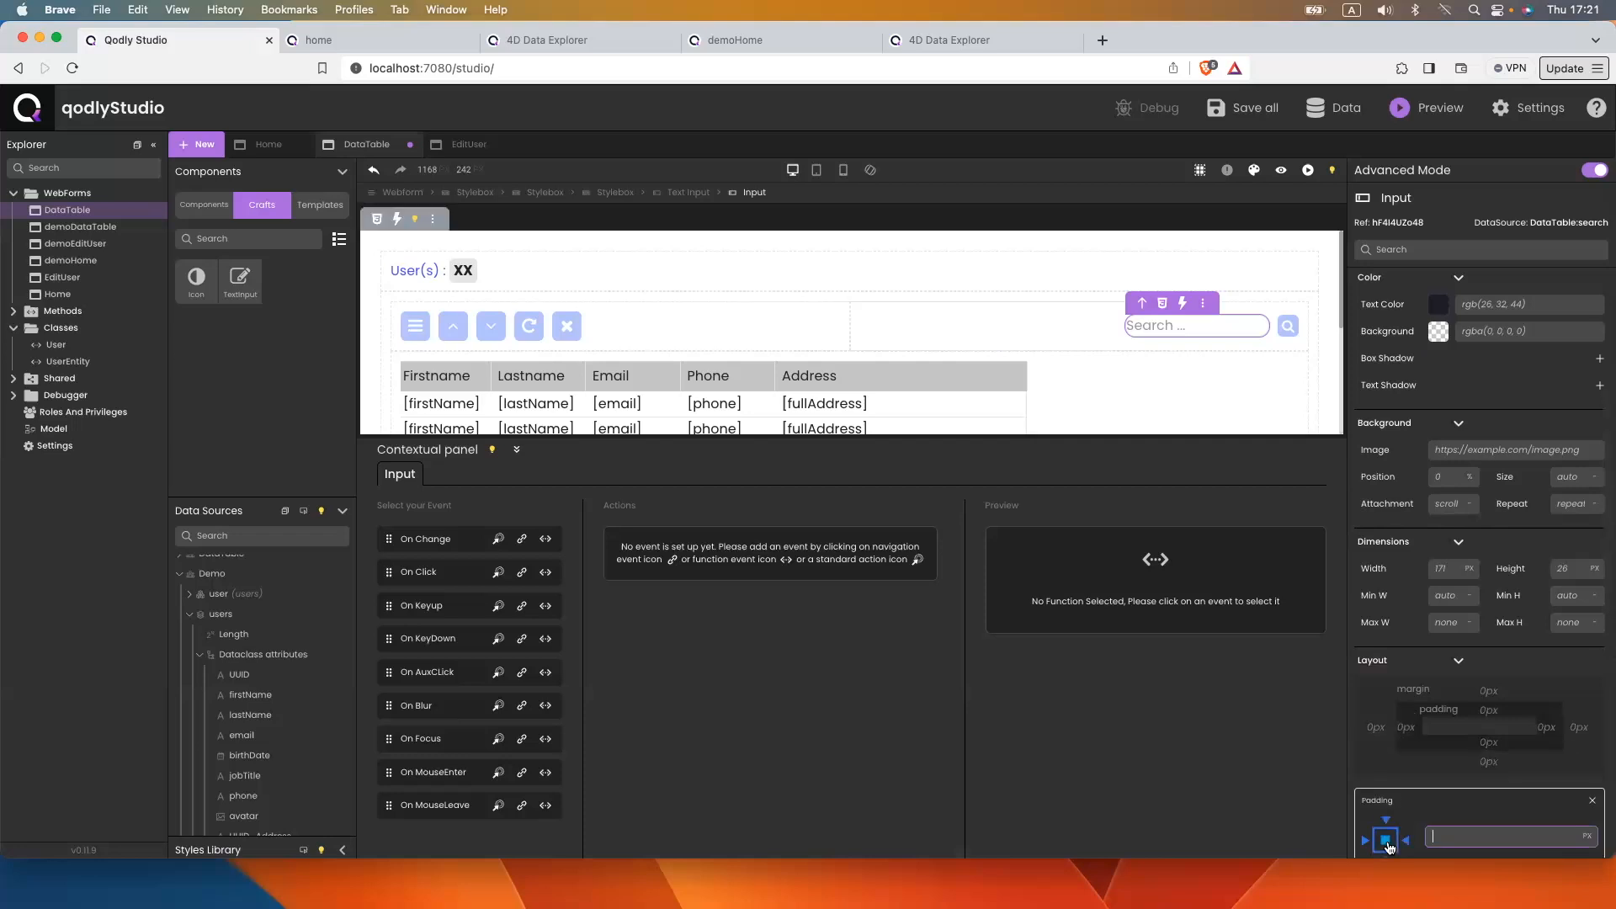
pyautogui.write('4')
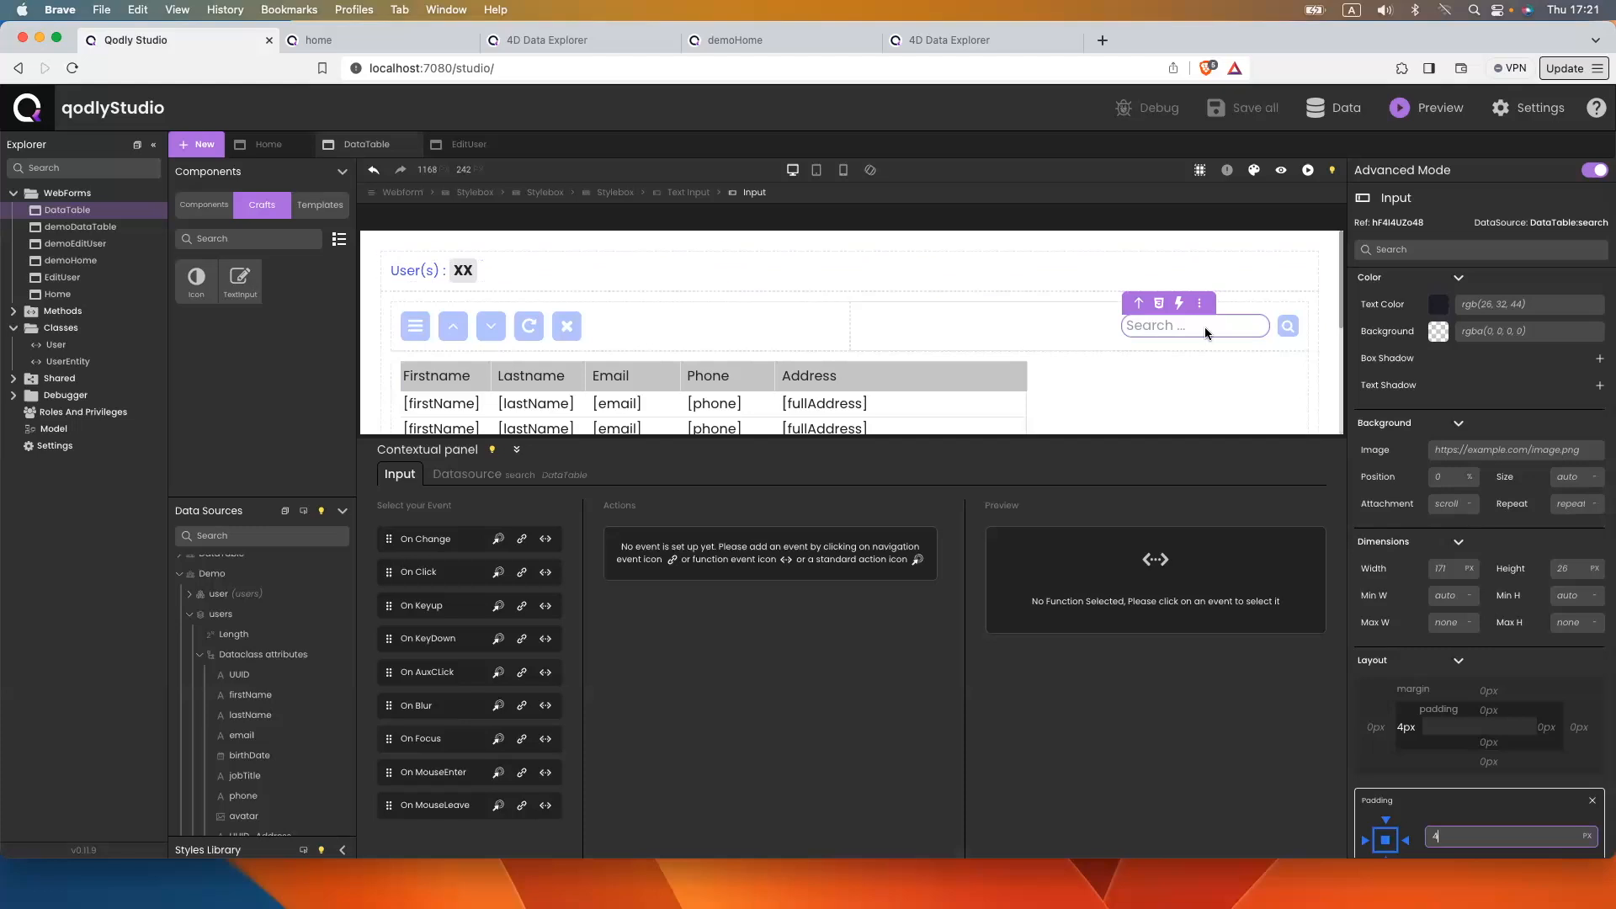
# Give the magnifier icon an On Click standard action that queries the Demo namespace's users datasource
pyautogui.click(1288, 327)
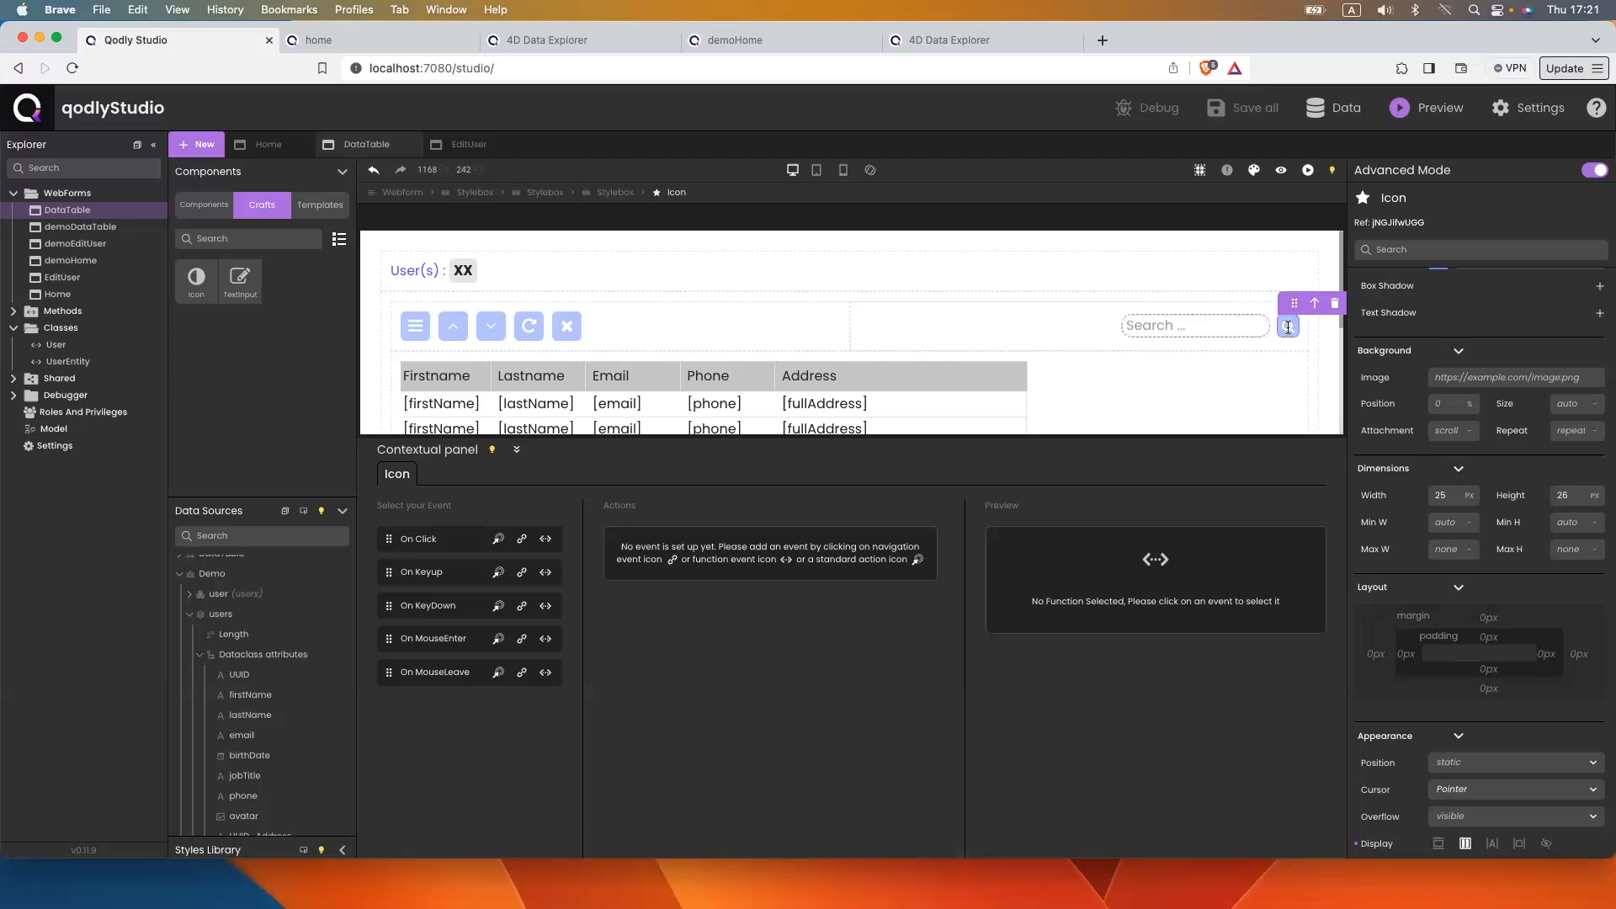
pyautogui.click(499, 540)
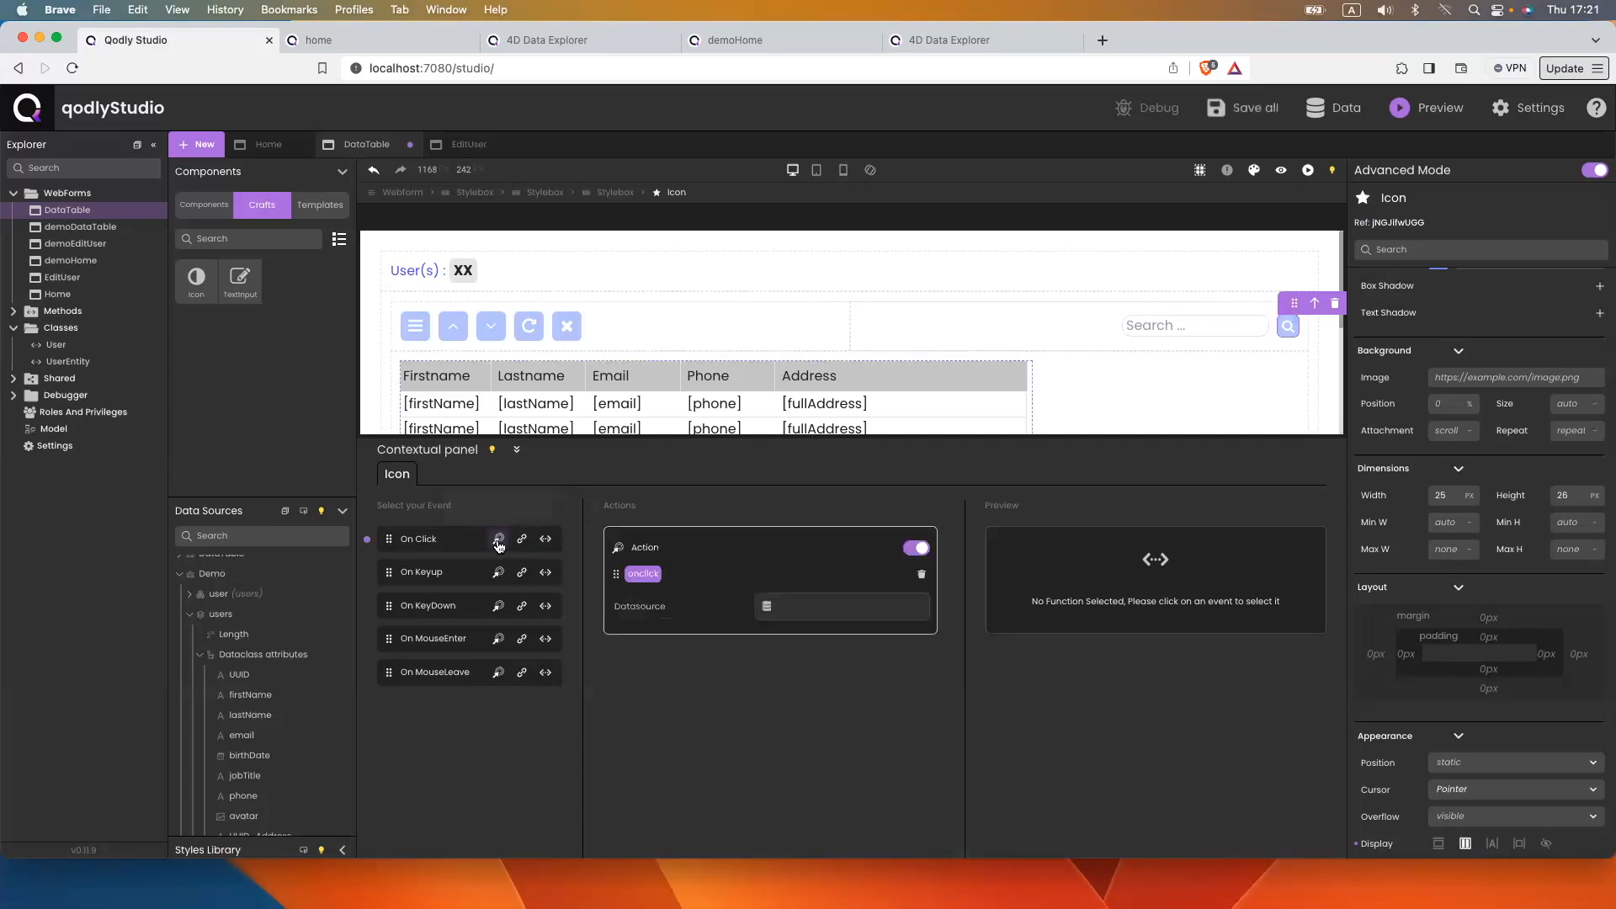
pyautogui.click(784, 604)
pyautogui.write('users')
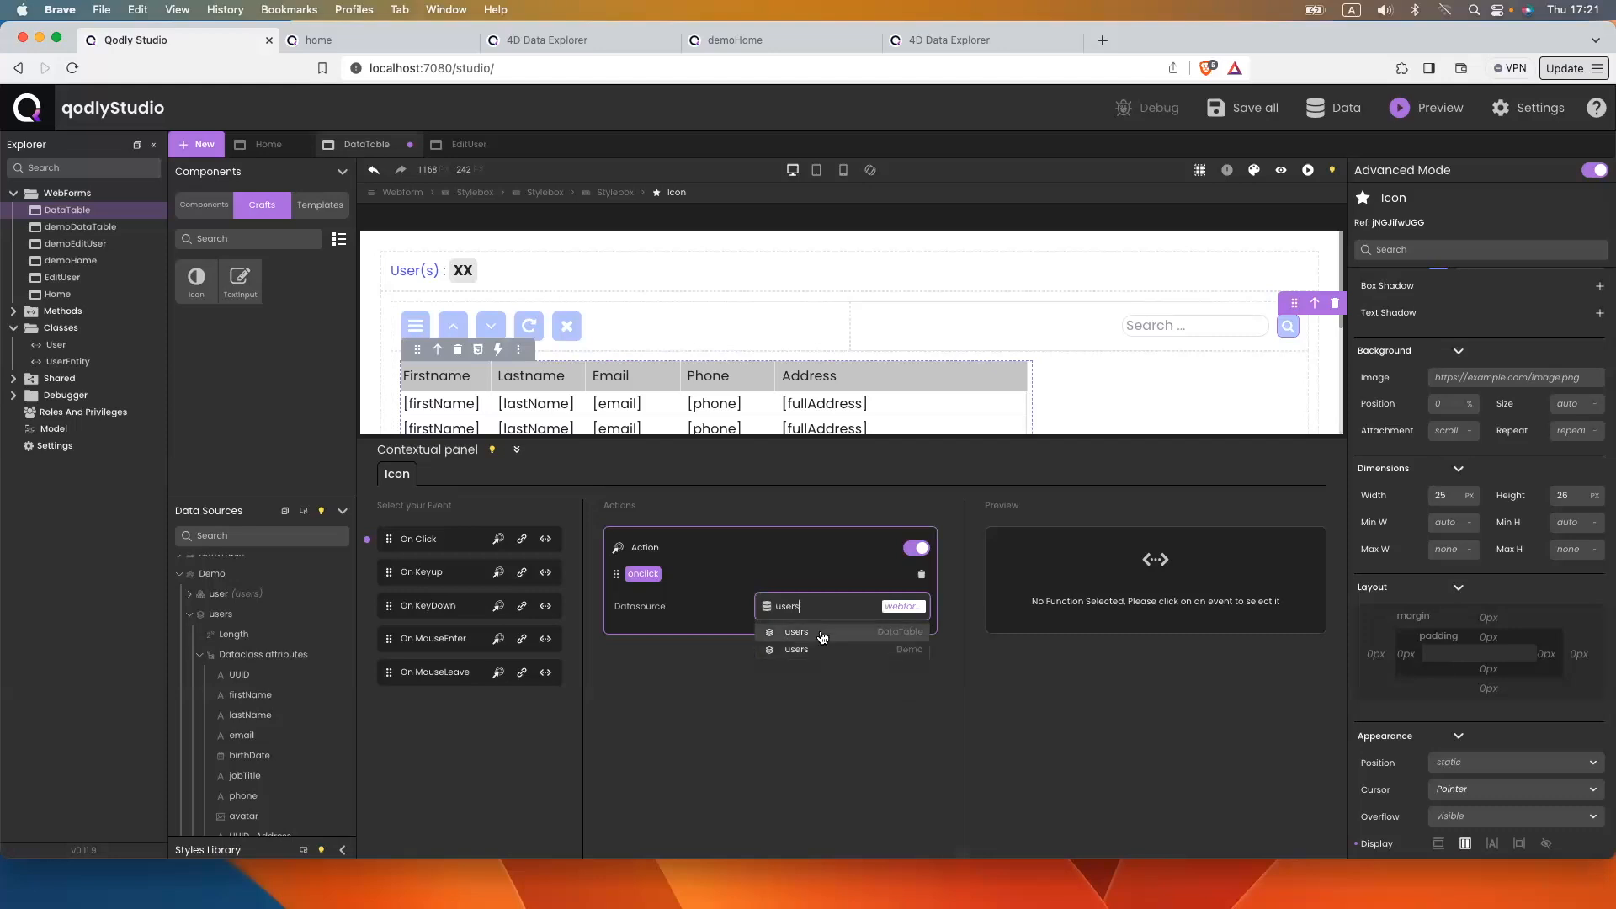
pyautogui.click(820, 649)
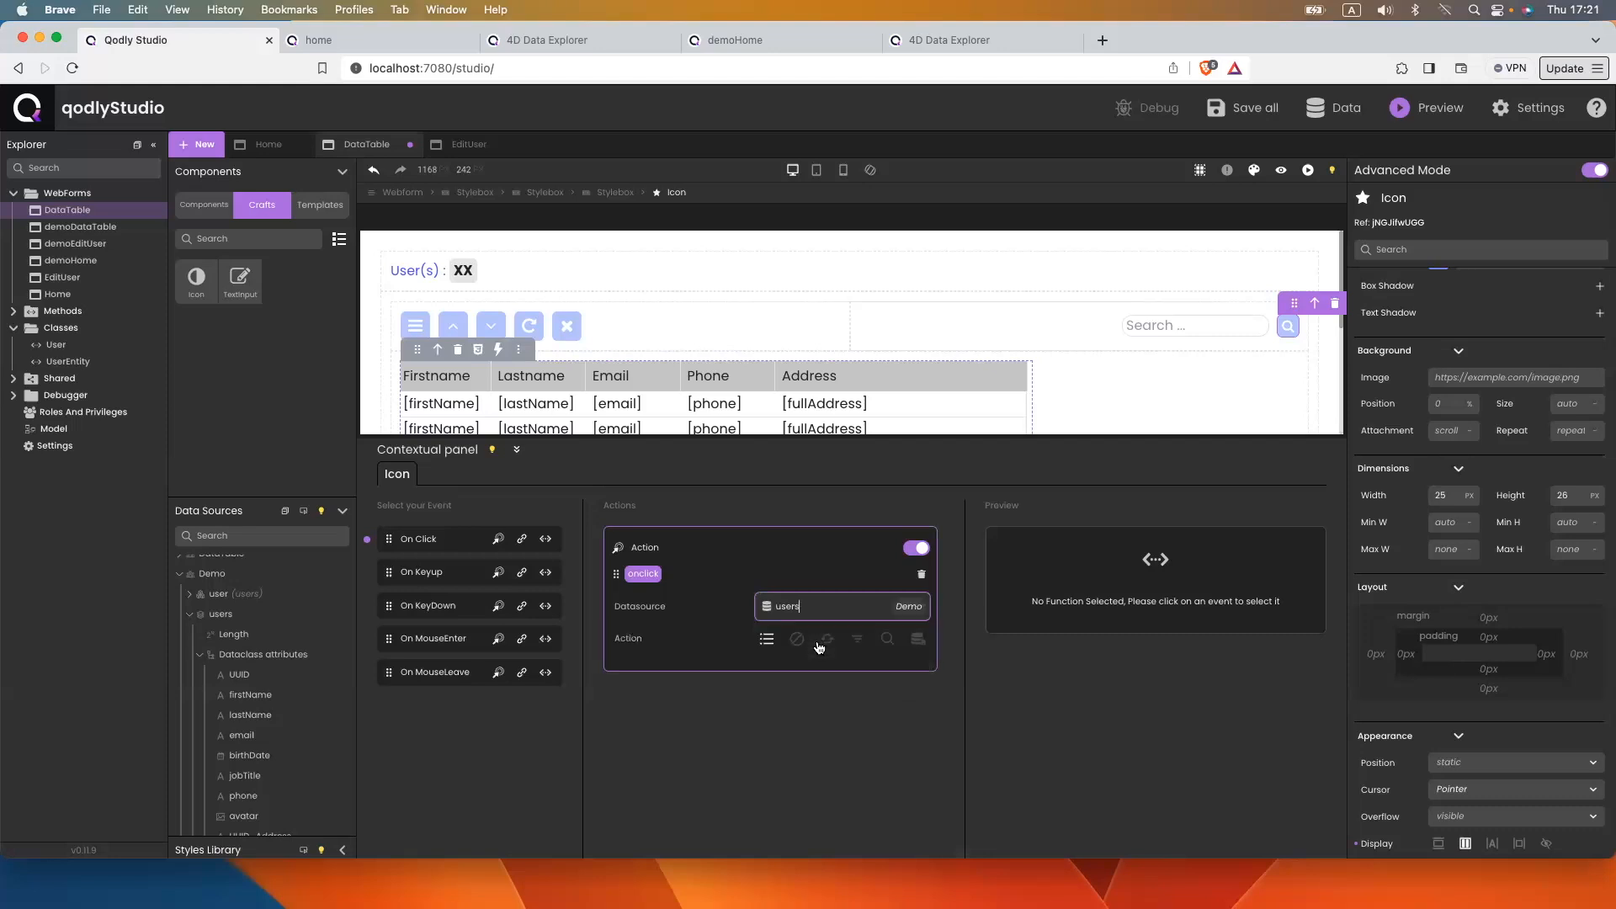
pyautogui.click(887, 640)
# Set the query string to "firstName = :1" with the Demo search datasource as placeholder value, enable feedback, and save the webform
pyautogui.click(813, 671)
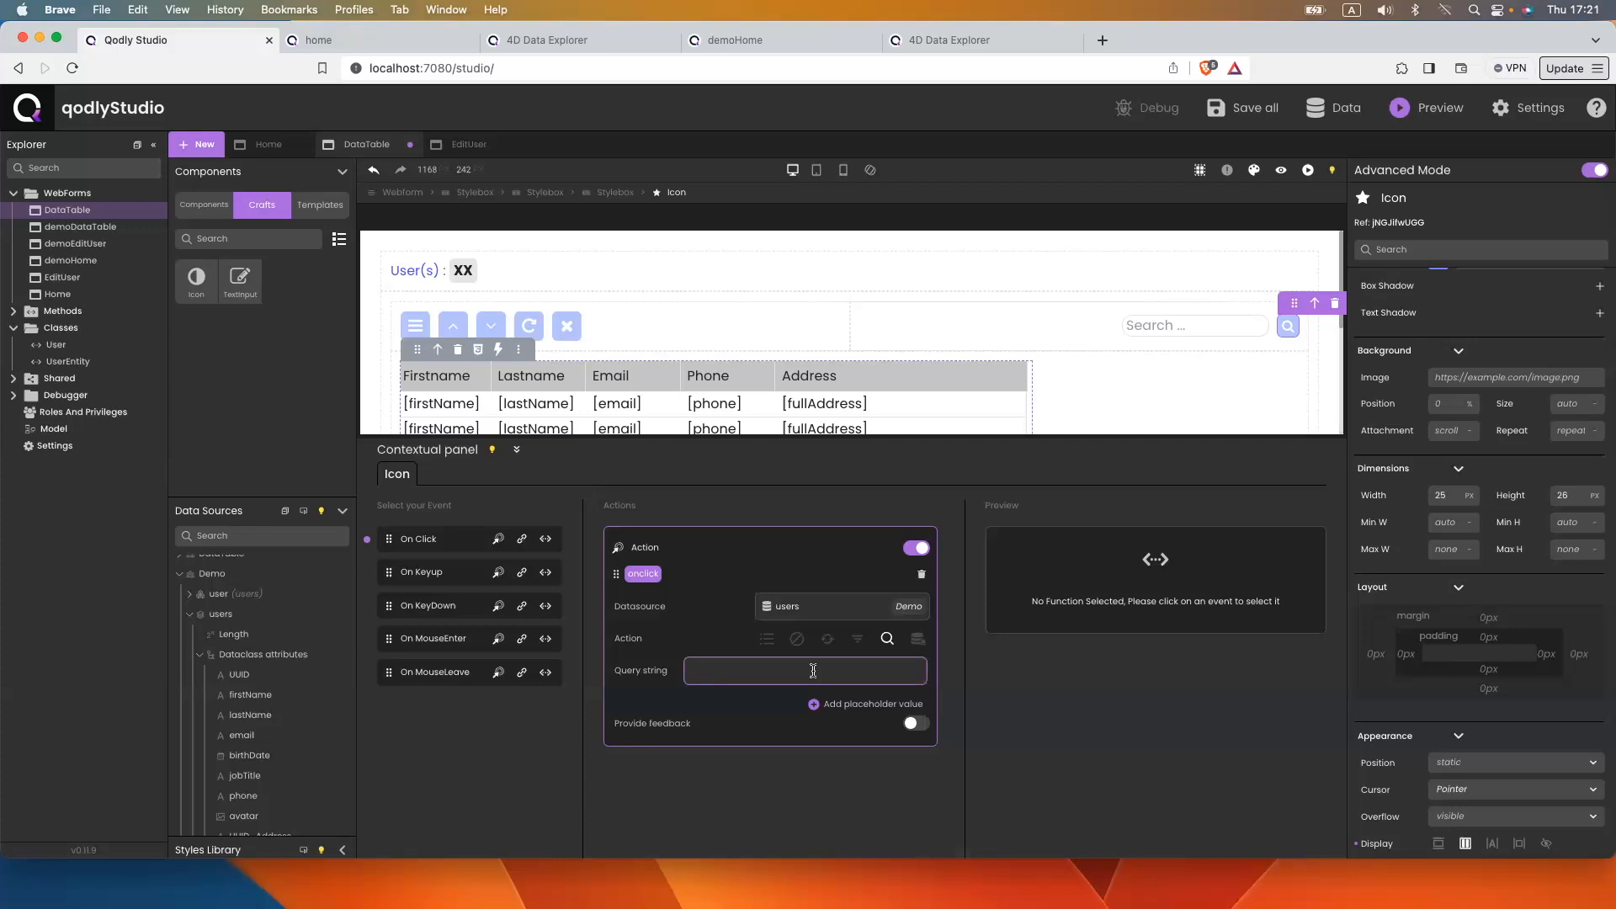
pyautogui.write('firstName = :1')
pyautogui.click(869, 705)
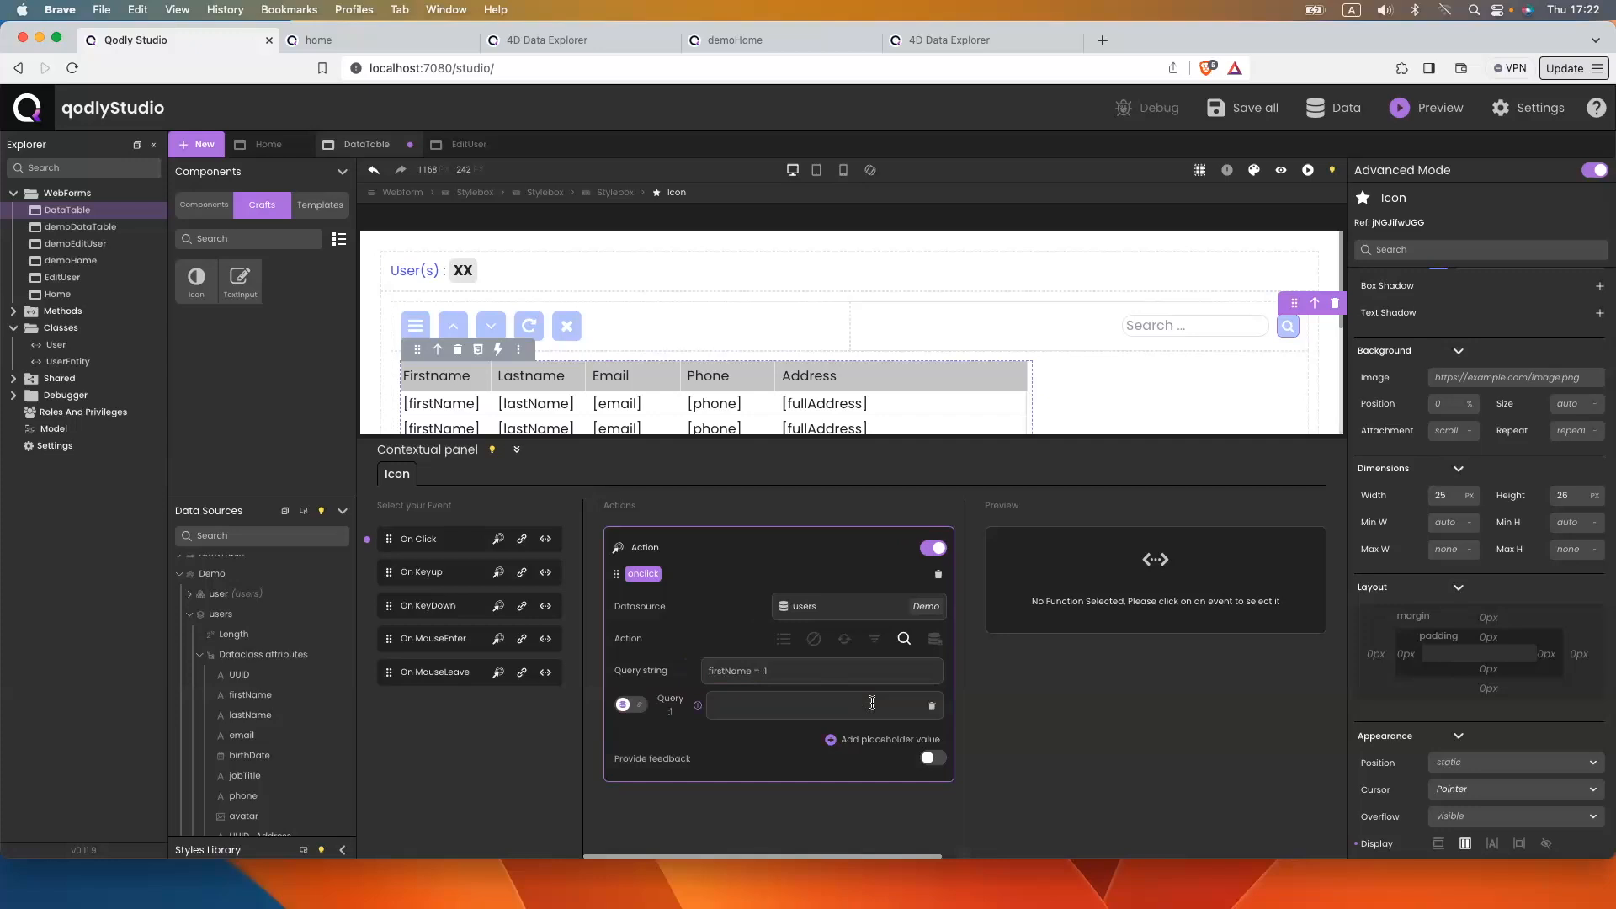
pyautogui.click(776, 702)
pyautogui.write('sear')
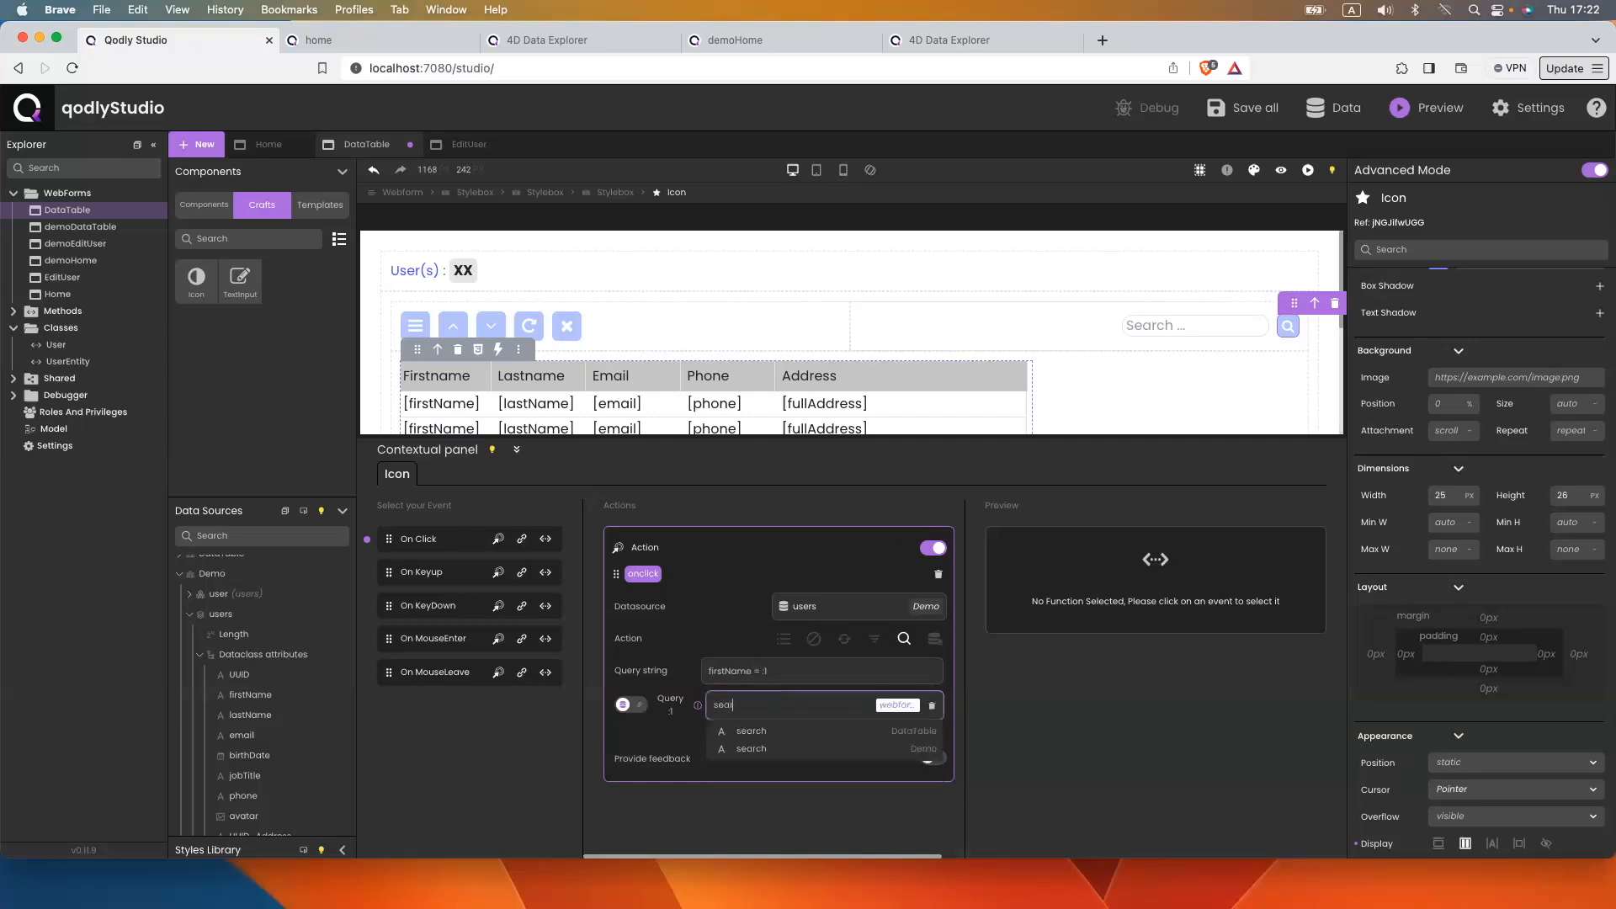
pyautogui.write('ch')
pyautogui.click(775, 748)
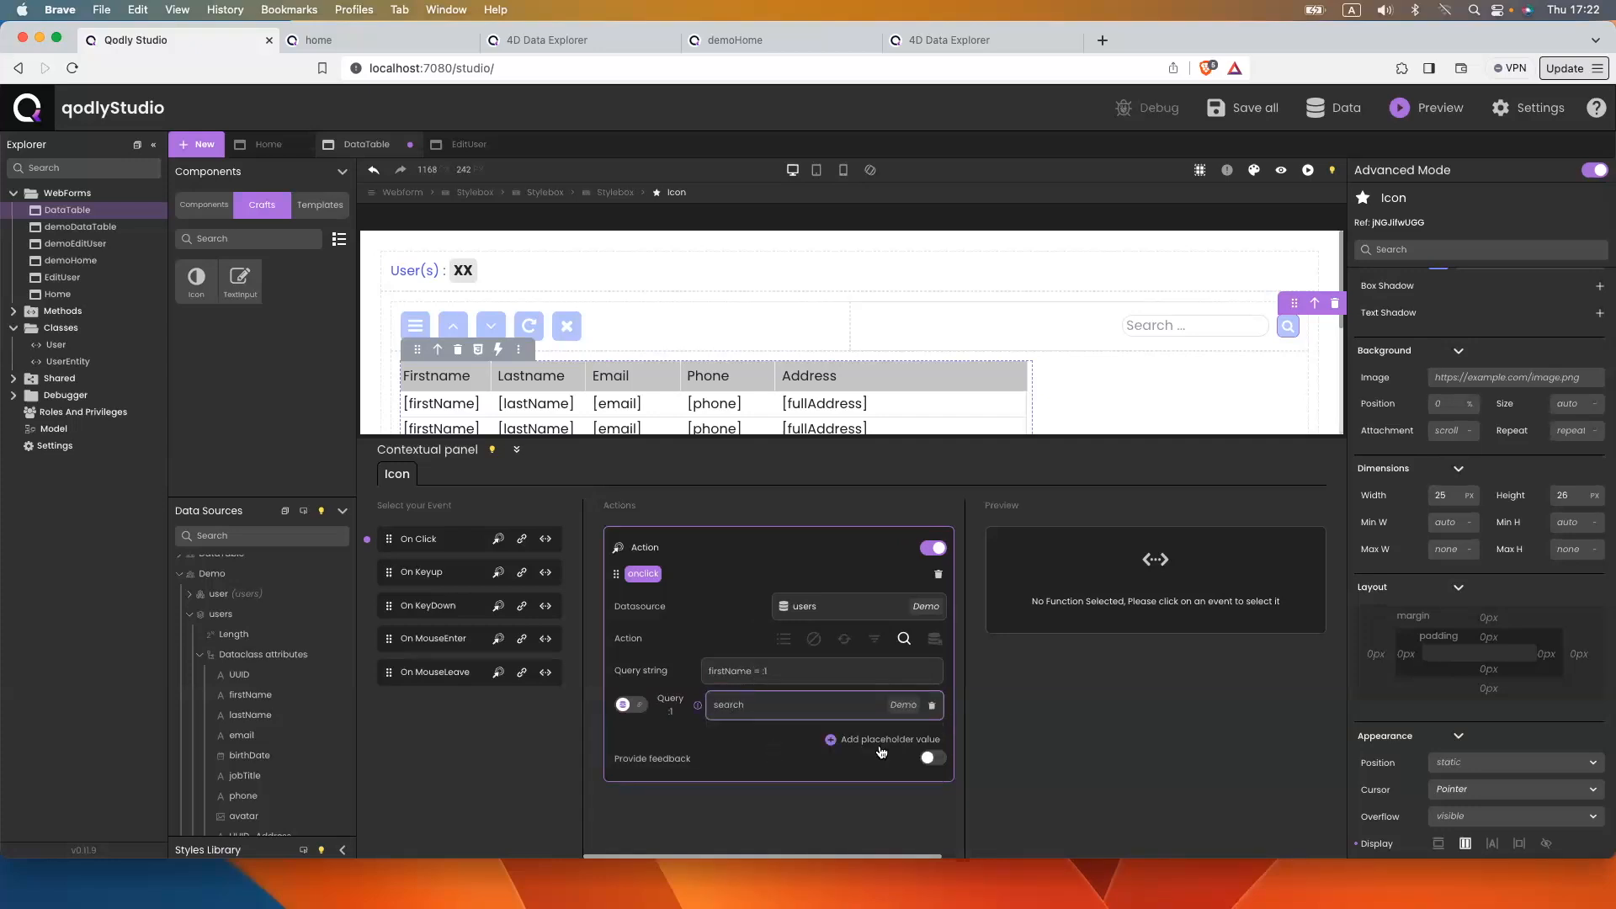
pyautogui.click(933, 759)
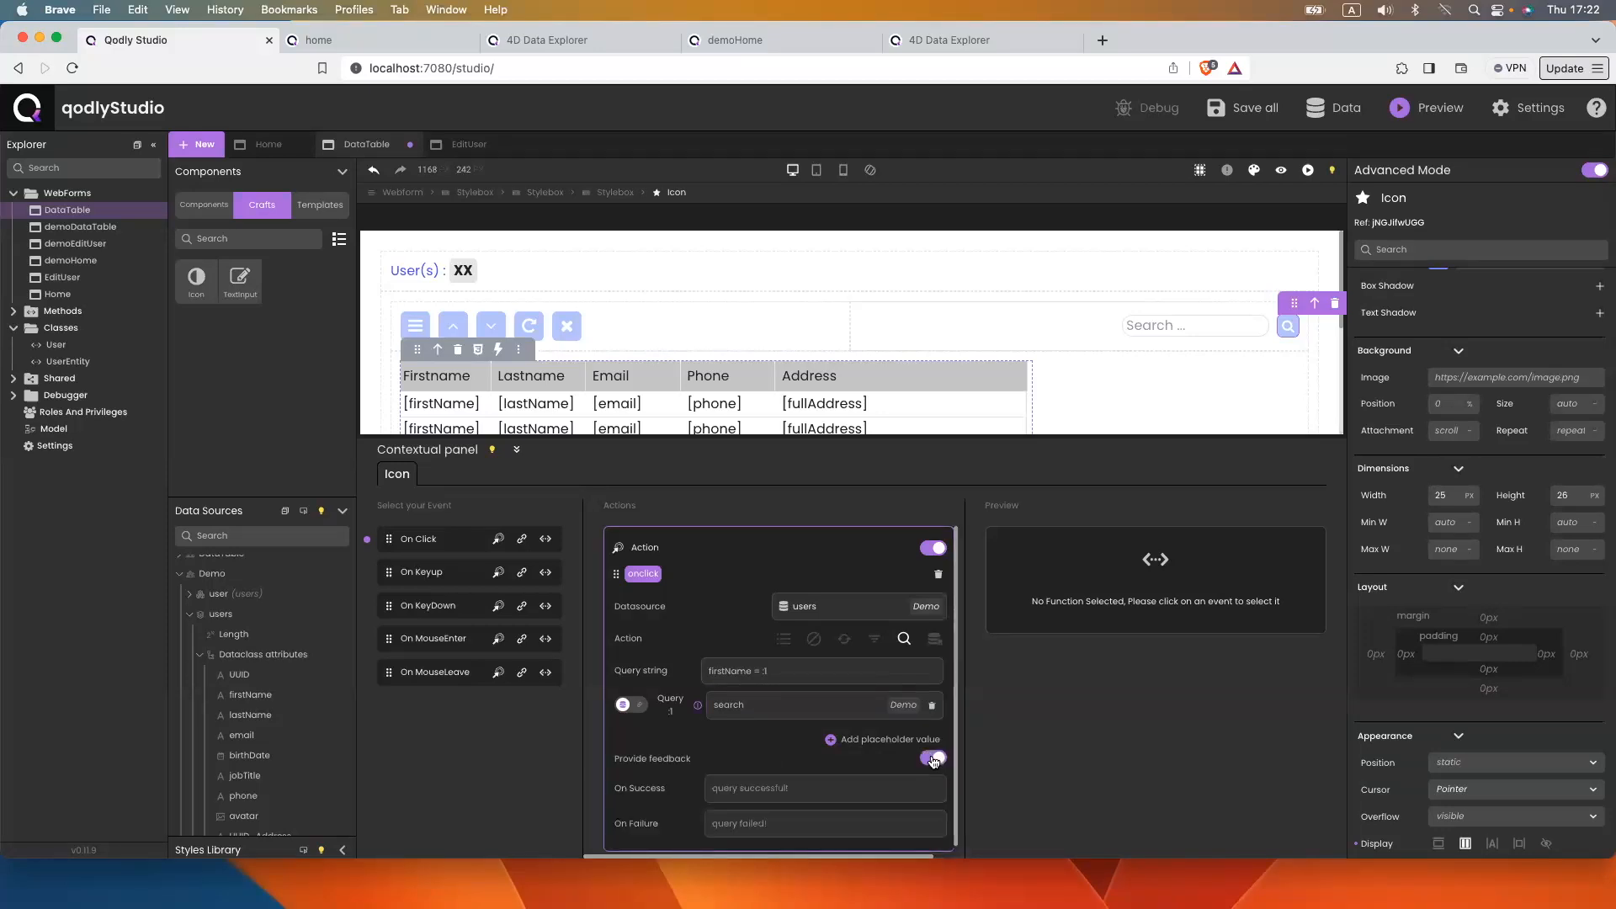
pyautogui.press('super+s')
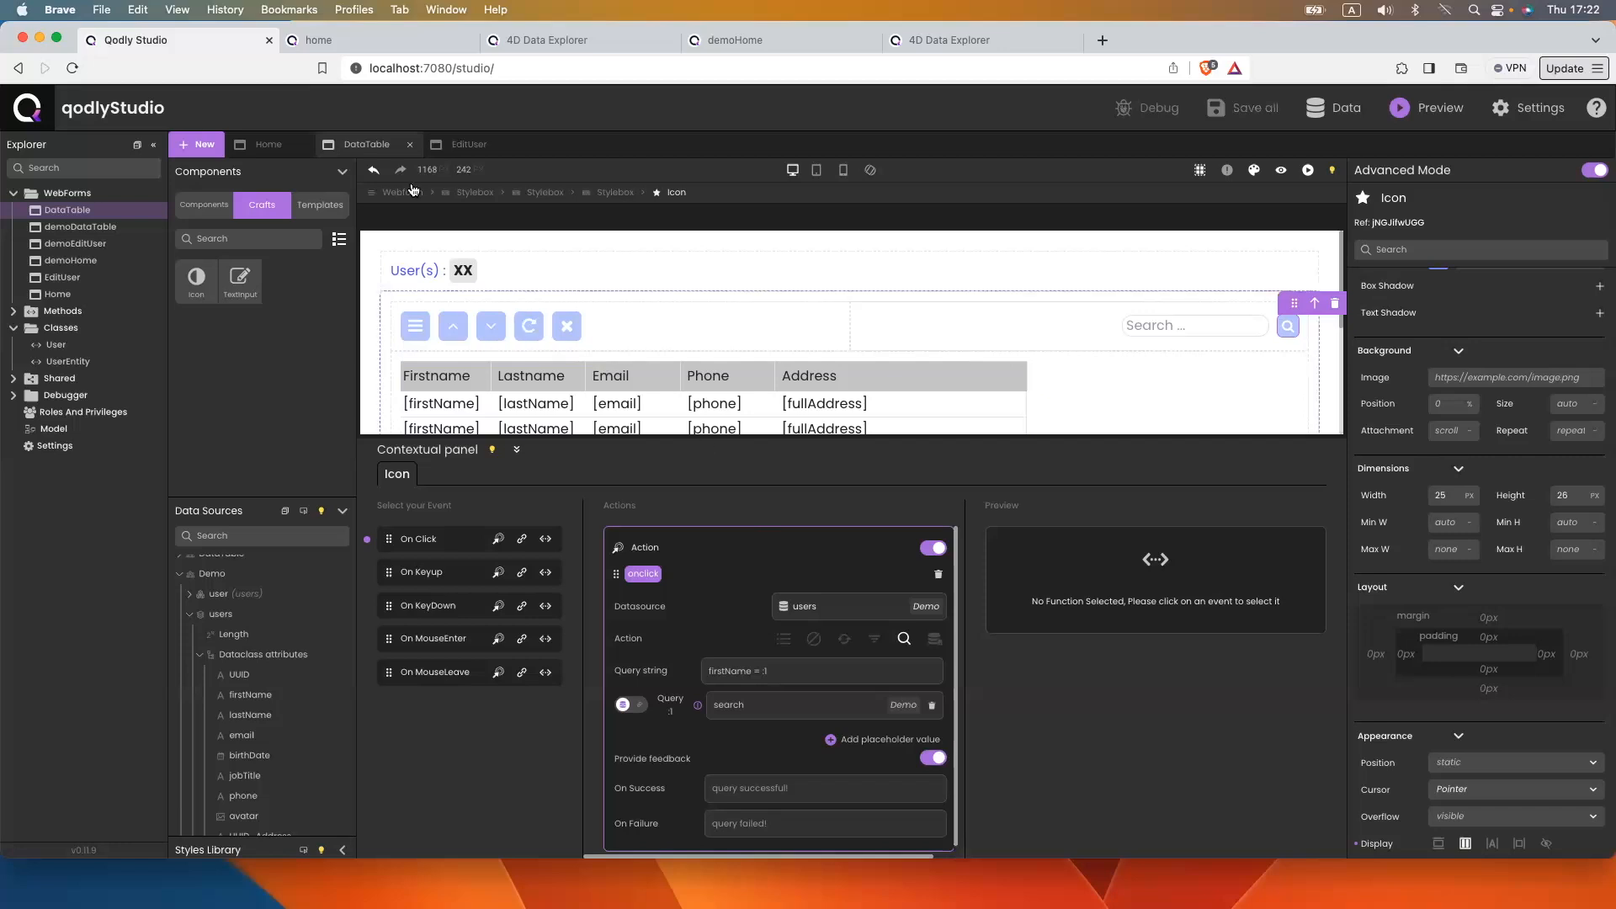
# Reload the rendered home page and test the ascending sort, descending sort, clear and refresh icons on the users table
pyautogui.click(362, 44)
pyautogui.click(389, 71)
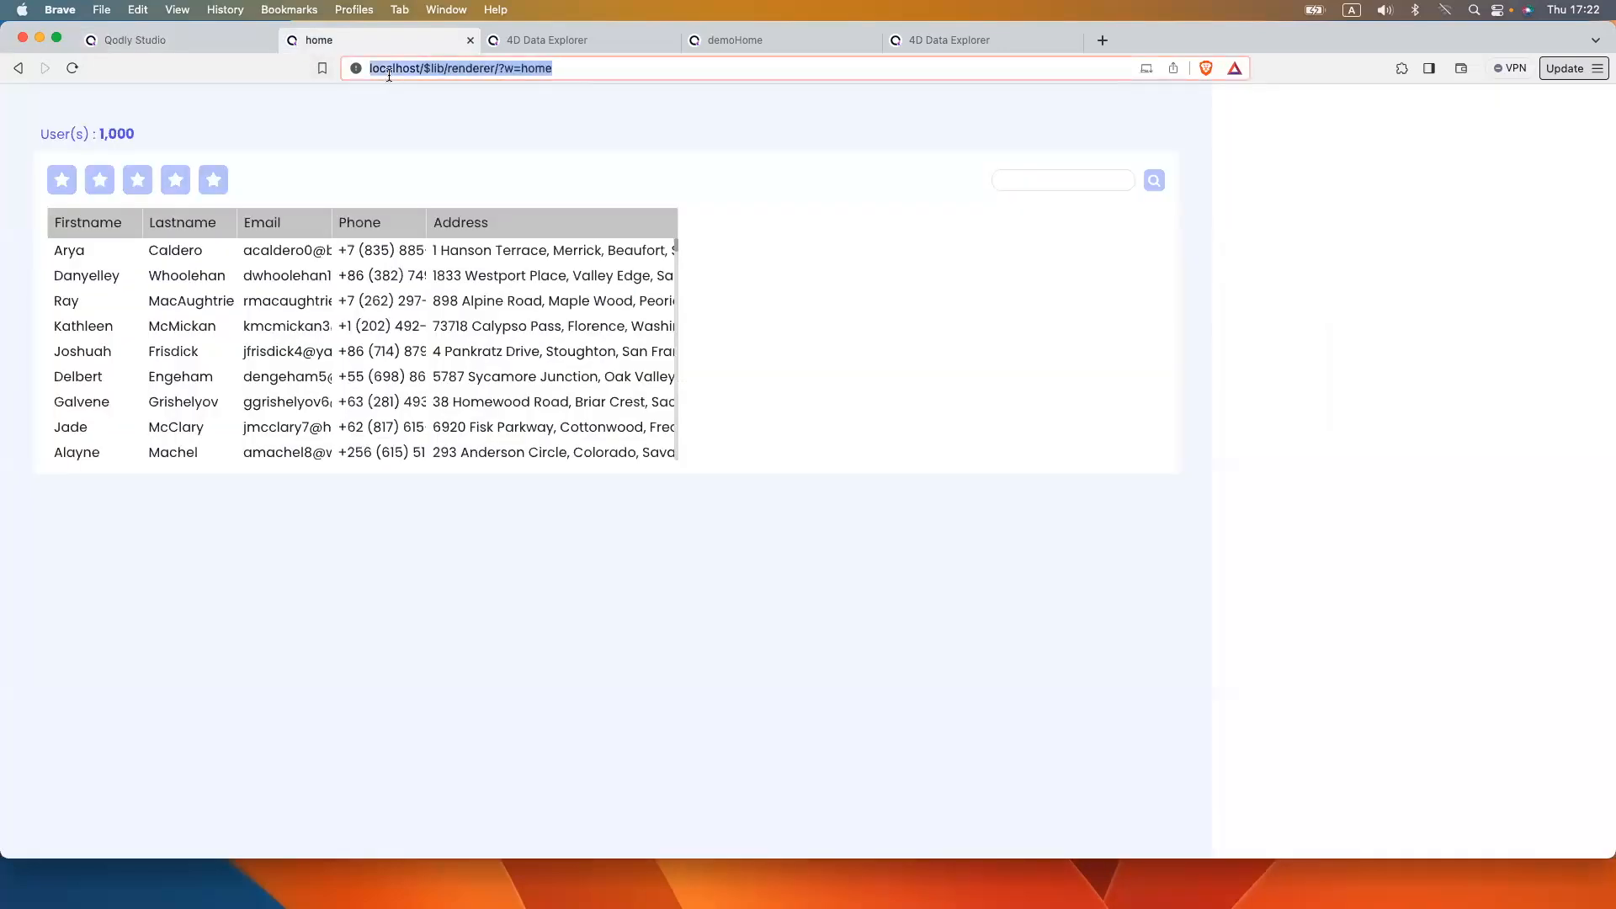
pyautogui.press('Return')
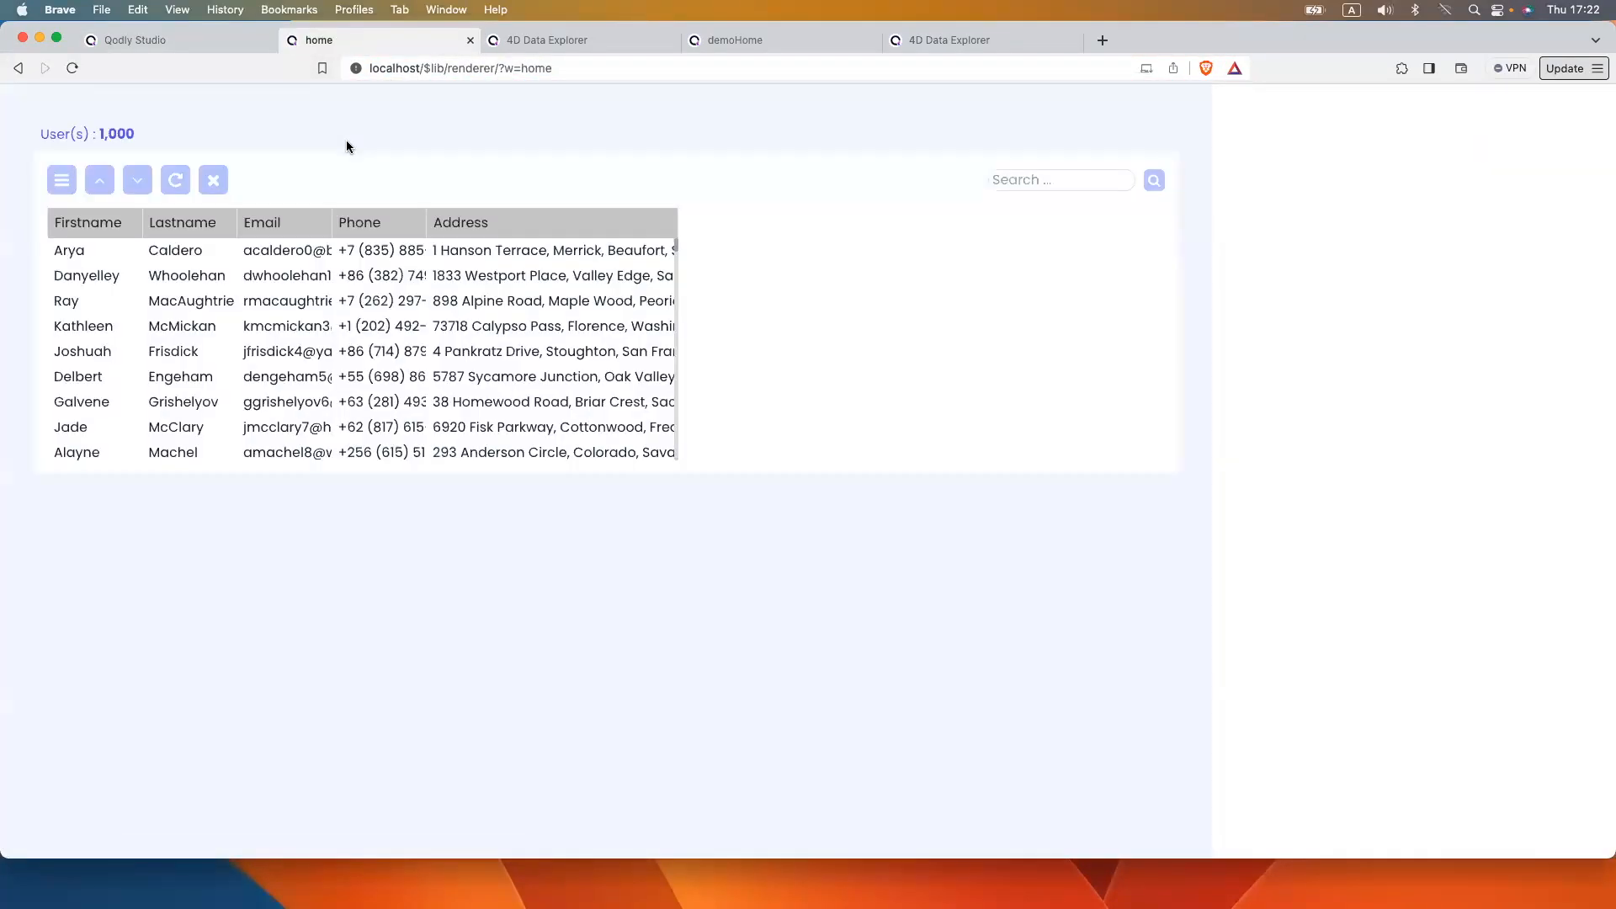
pyautogui.click(99, 186)
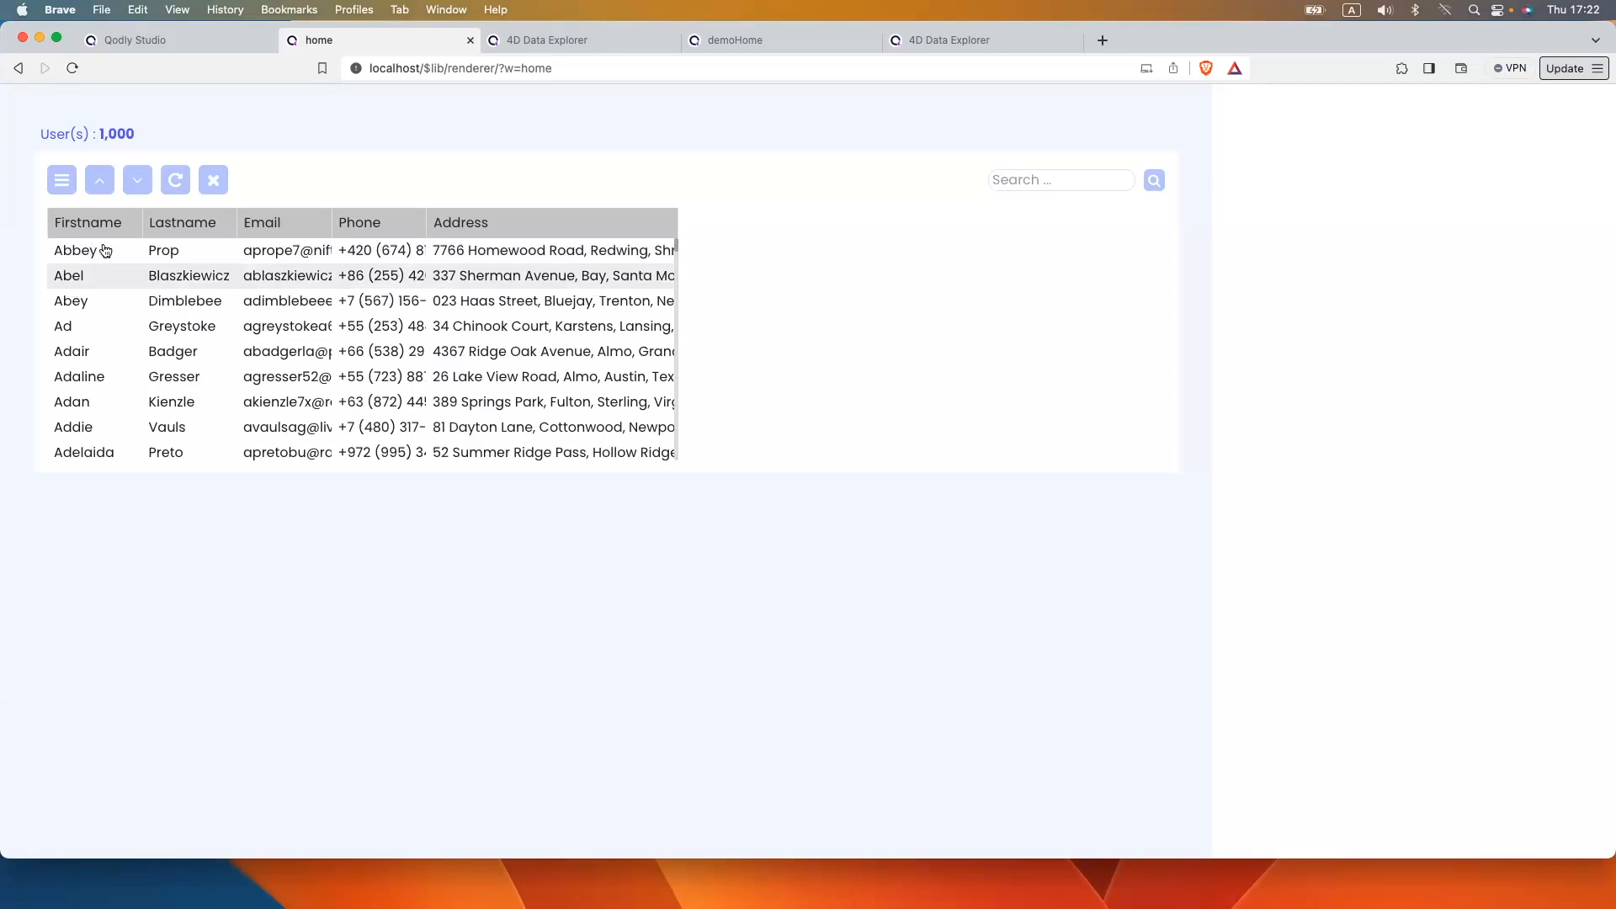
pyautogui.click(135, 184)
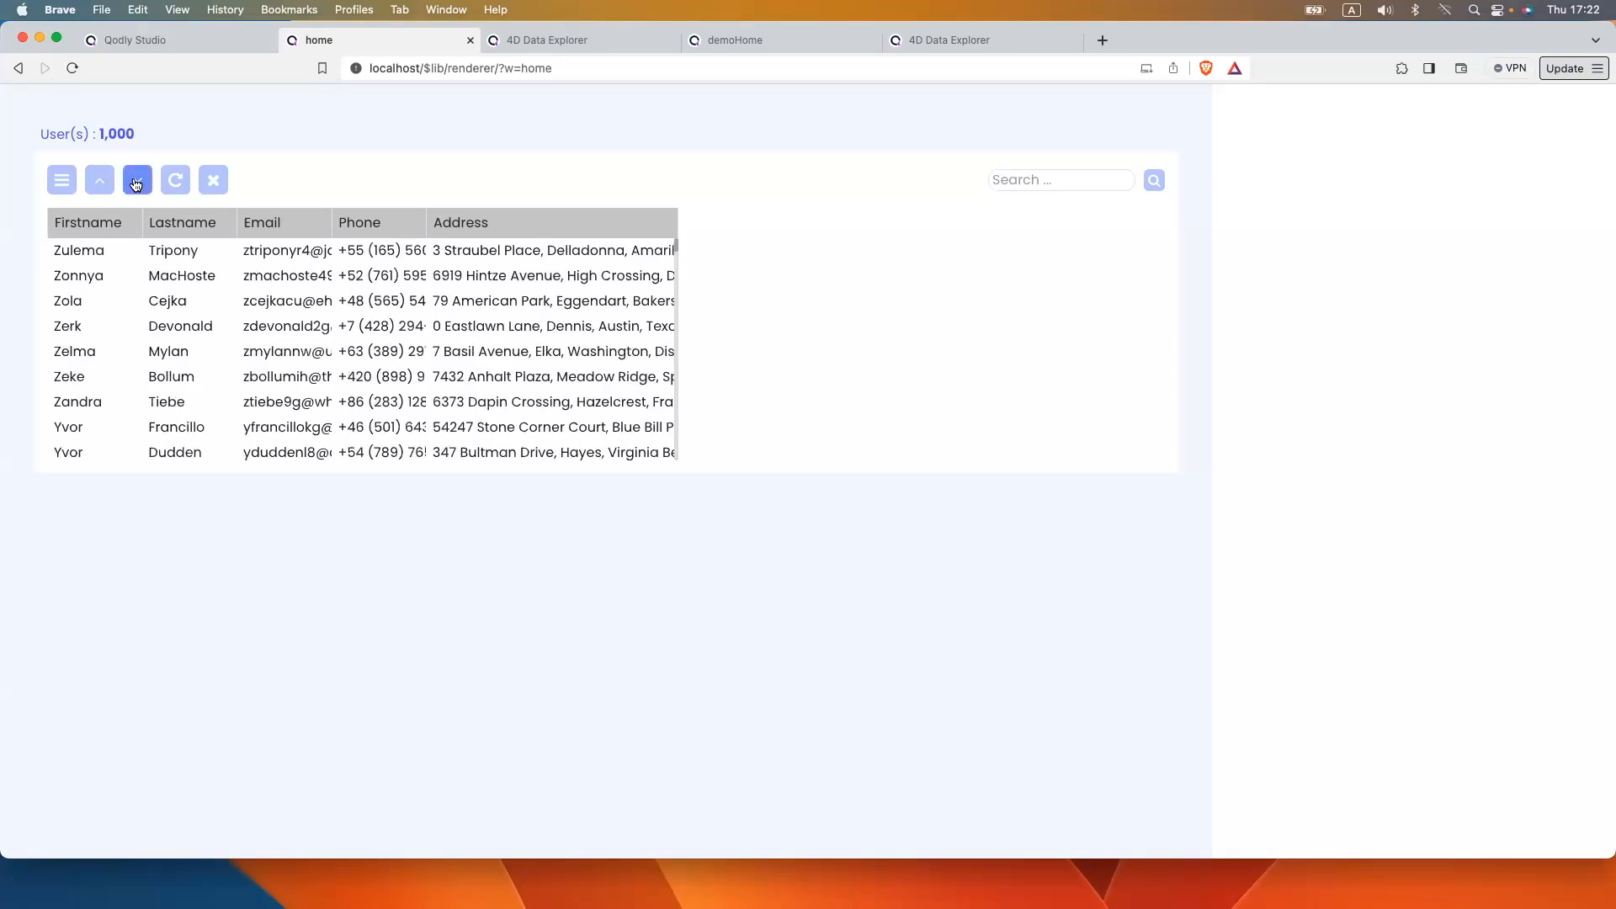
pyautogui.click(213, 187)
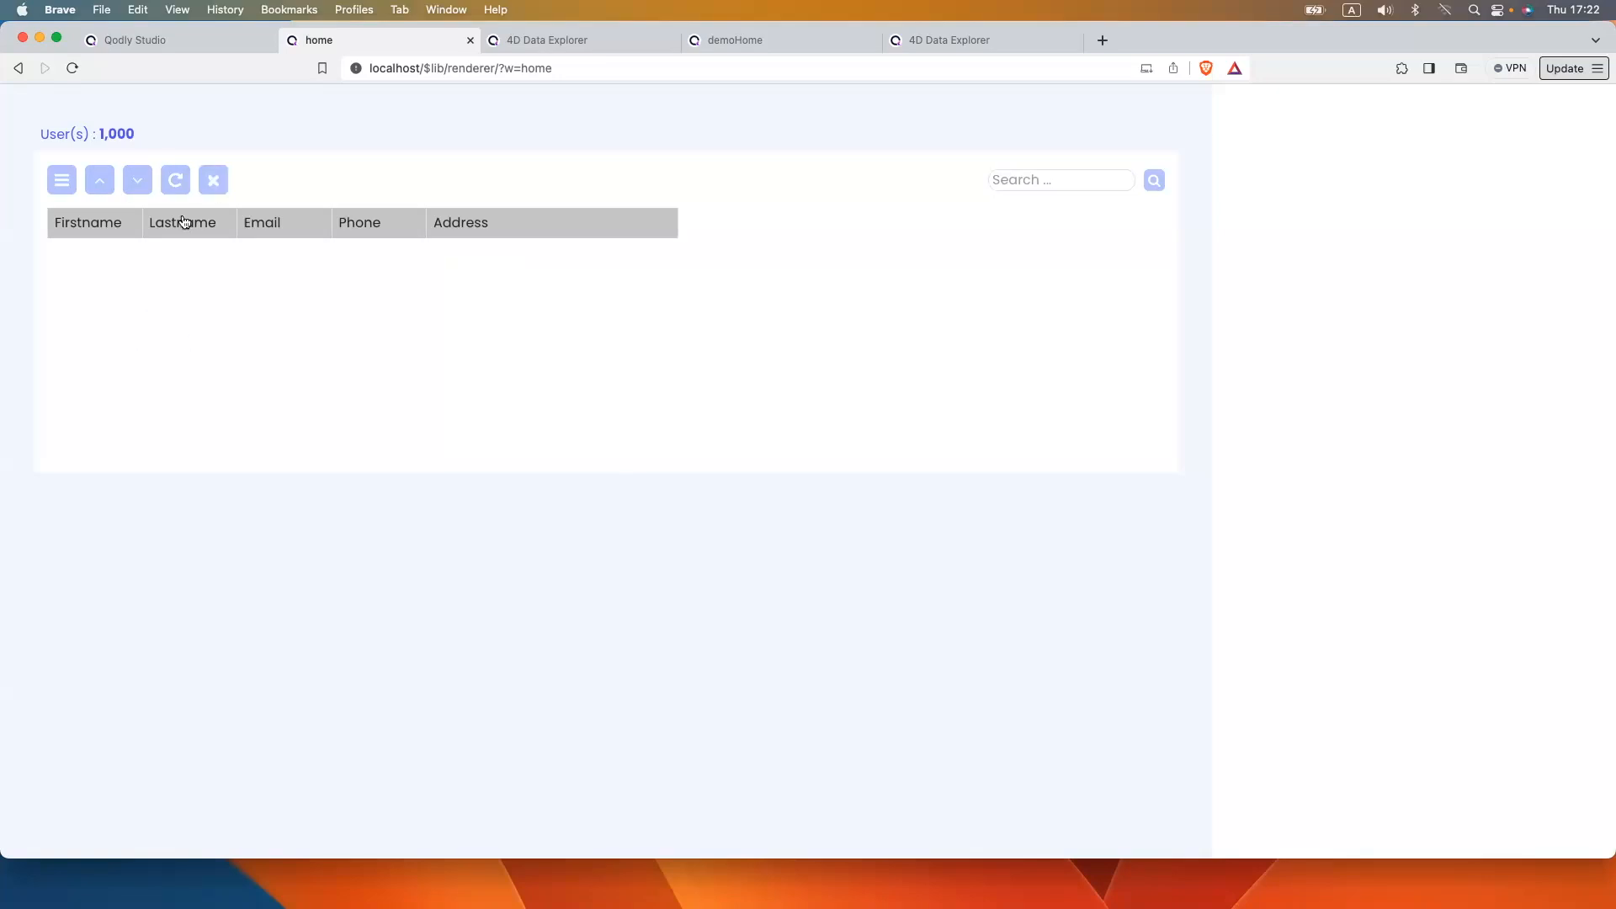
pyautogui.click(177, 184)
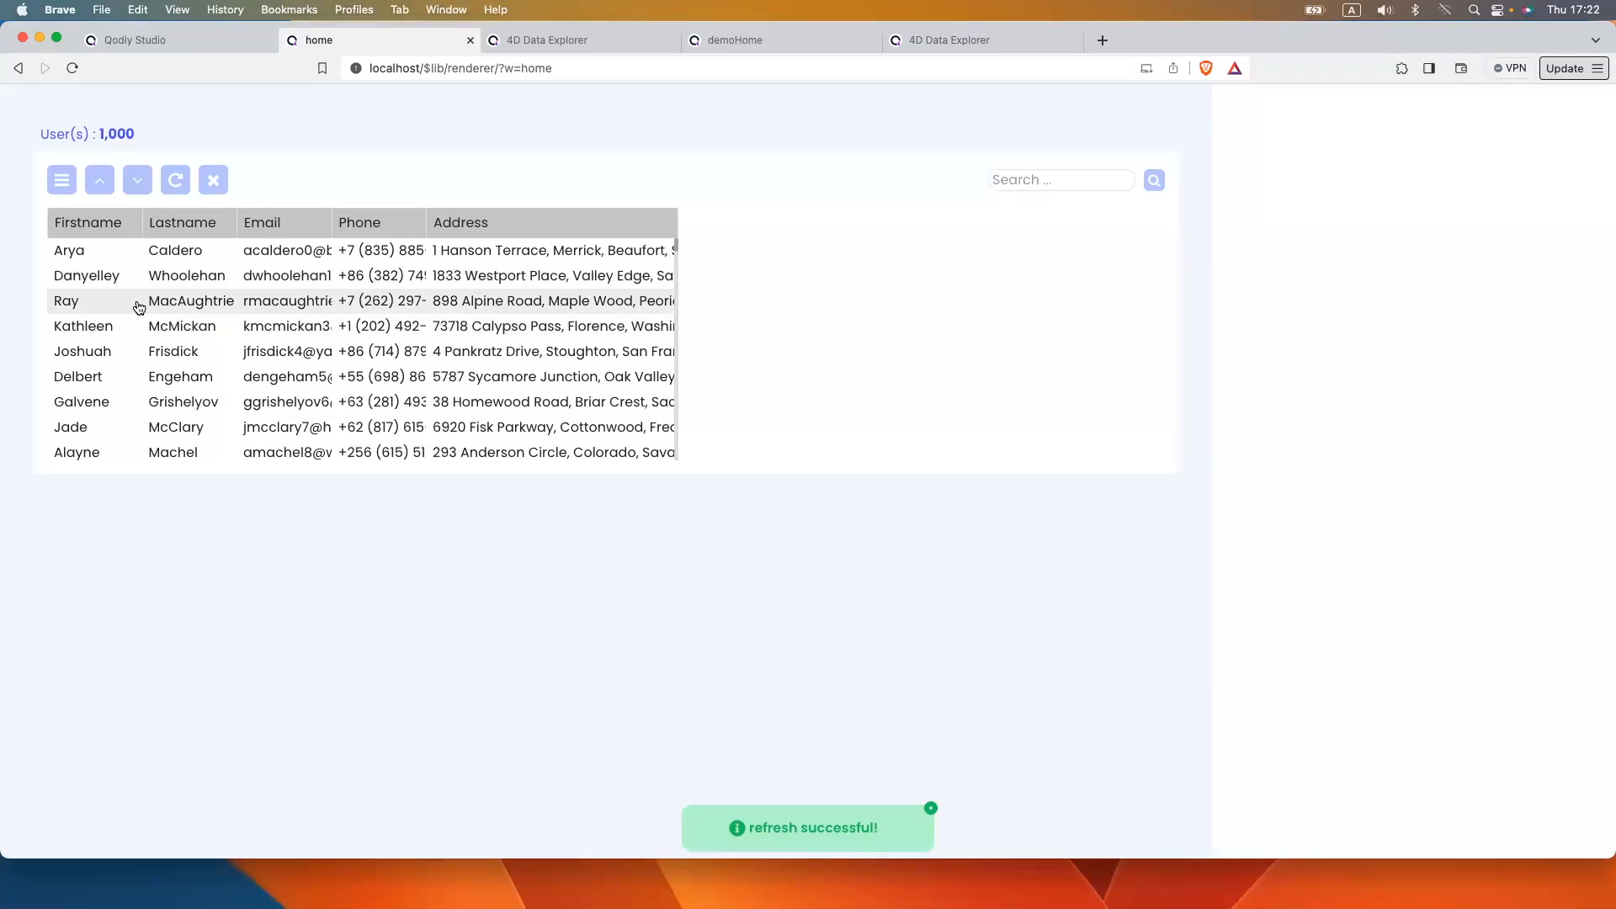
# Test the search field by querying the users table for the first row's first name
pyautogui.click(1005, 183)
pyautogui.write('Arya')
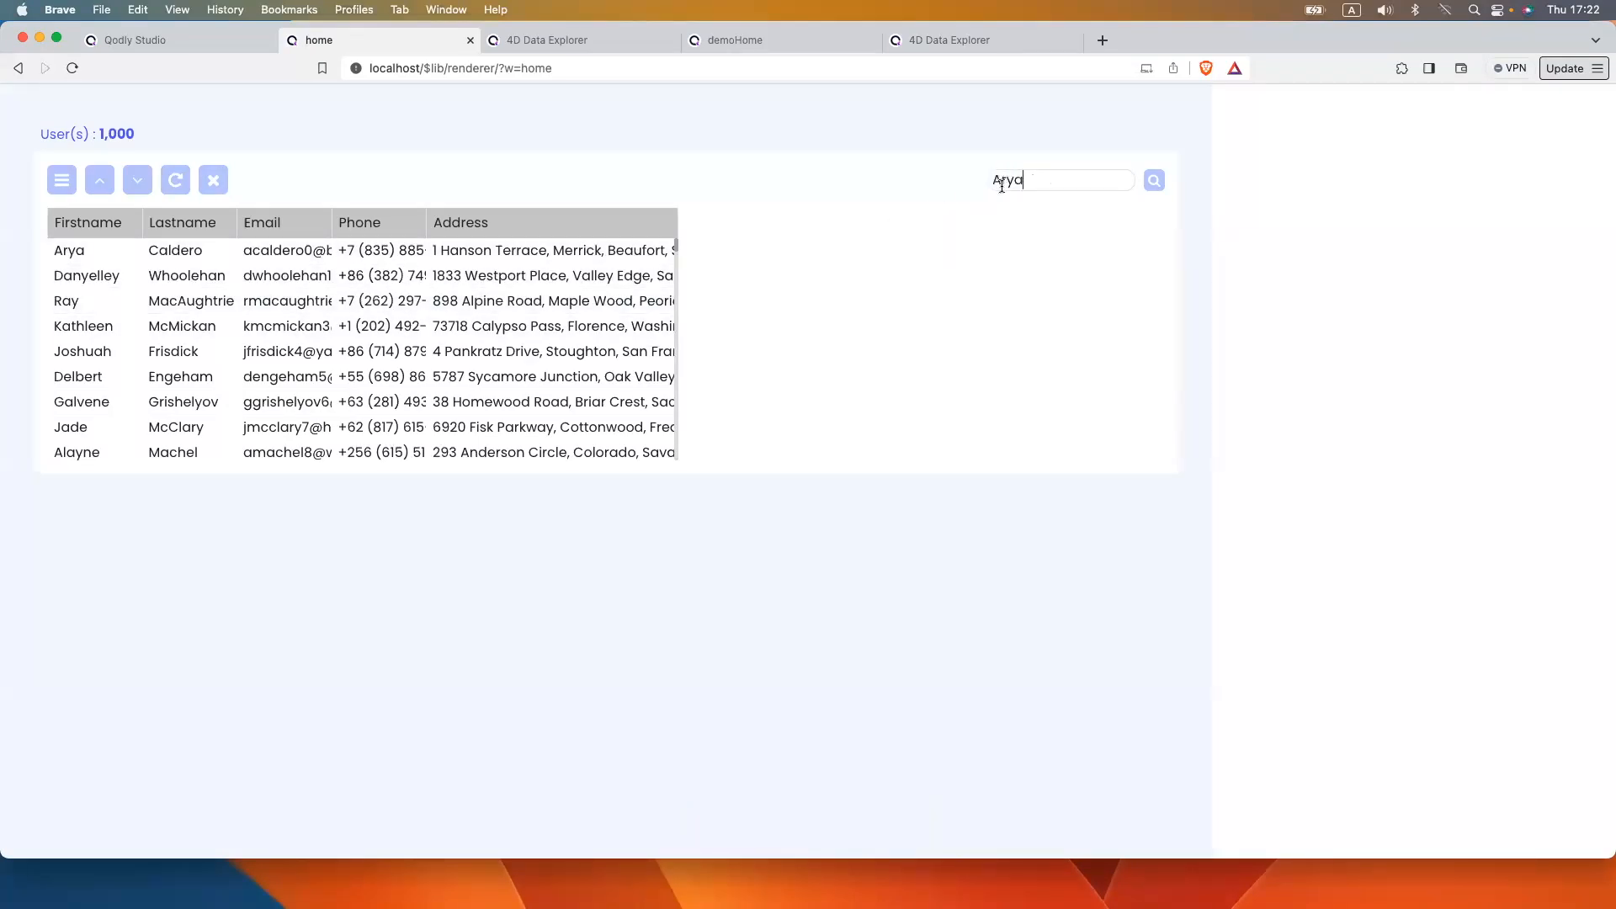
pyautogui.click(1156, 189)
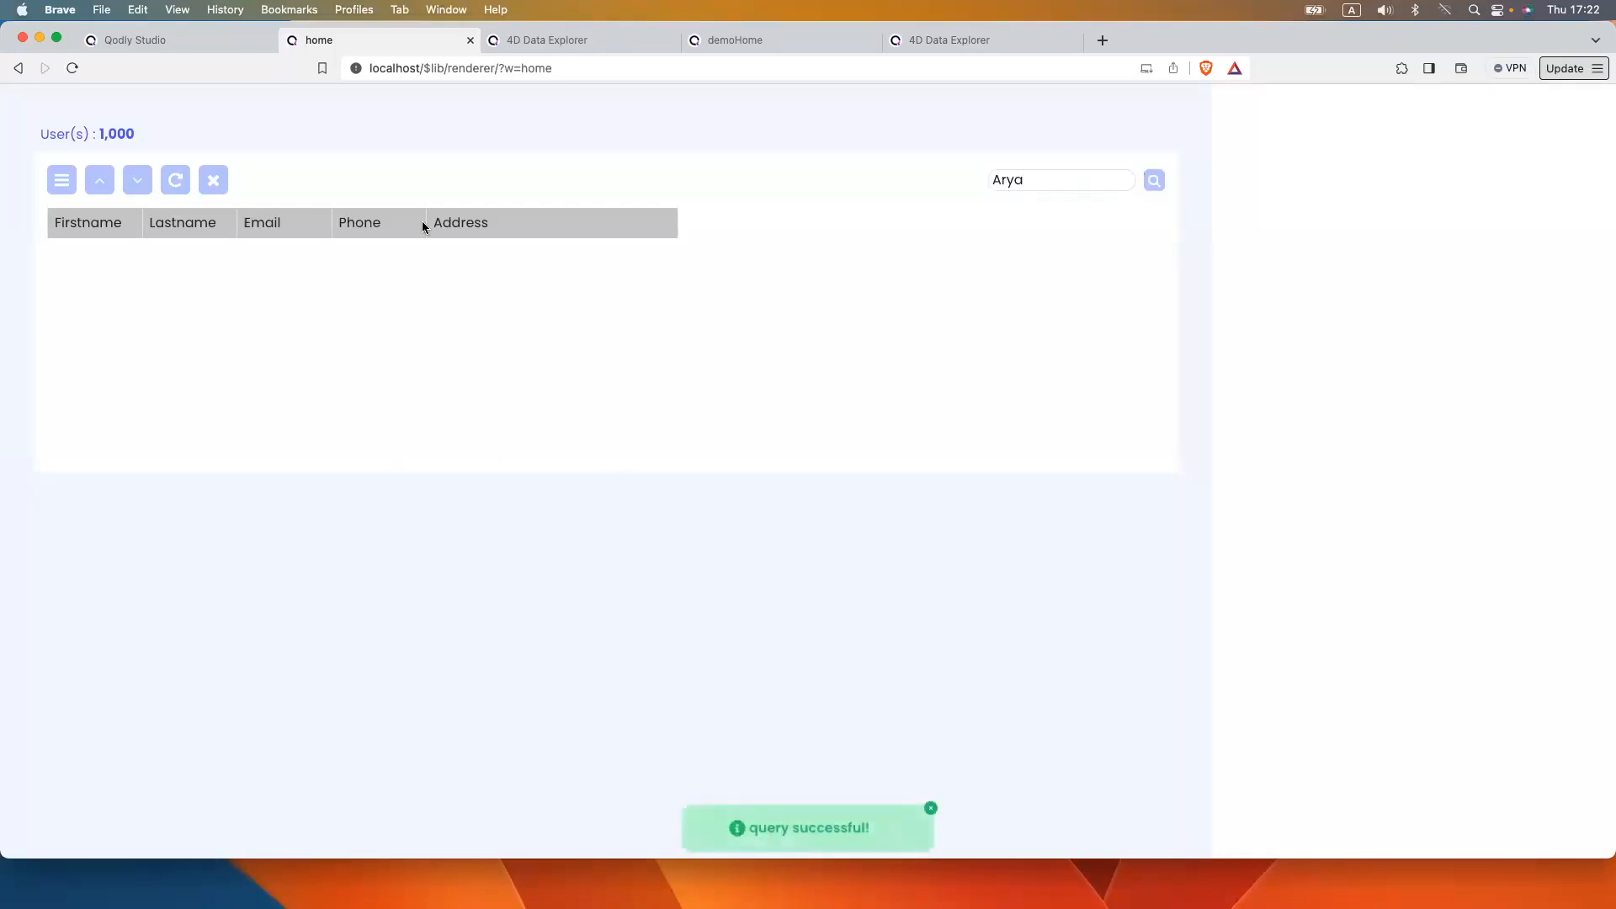
# Replace the attribute in the magnifier icon's query string with the source firstName copied from the table's Firstname column
pyautogui.click(195, 39)
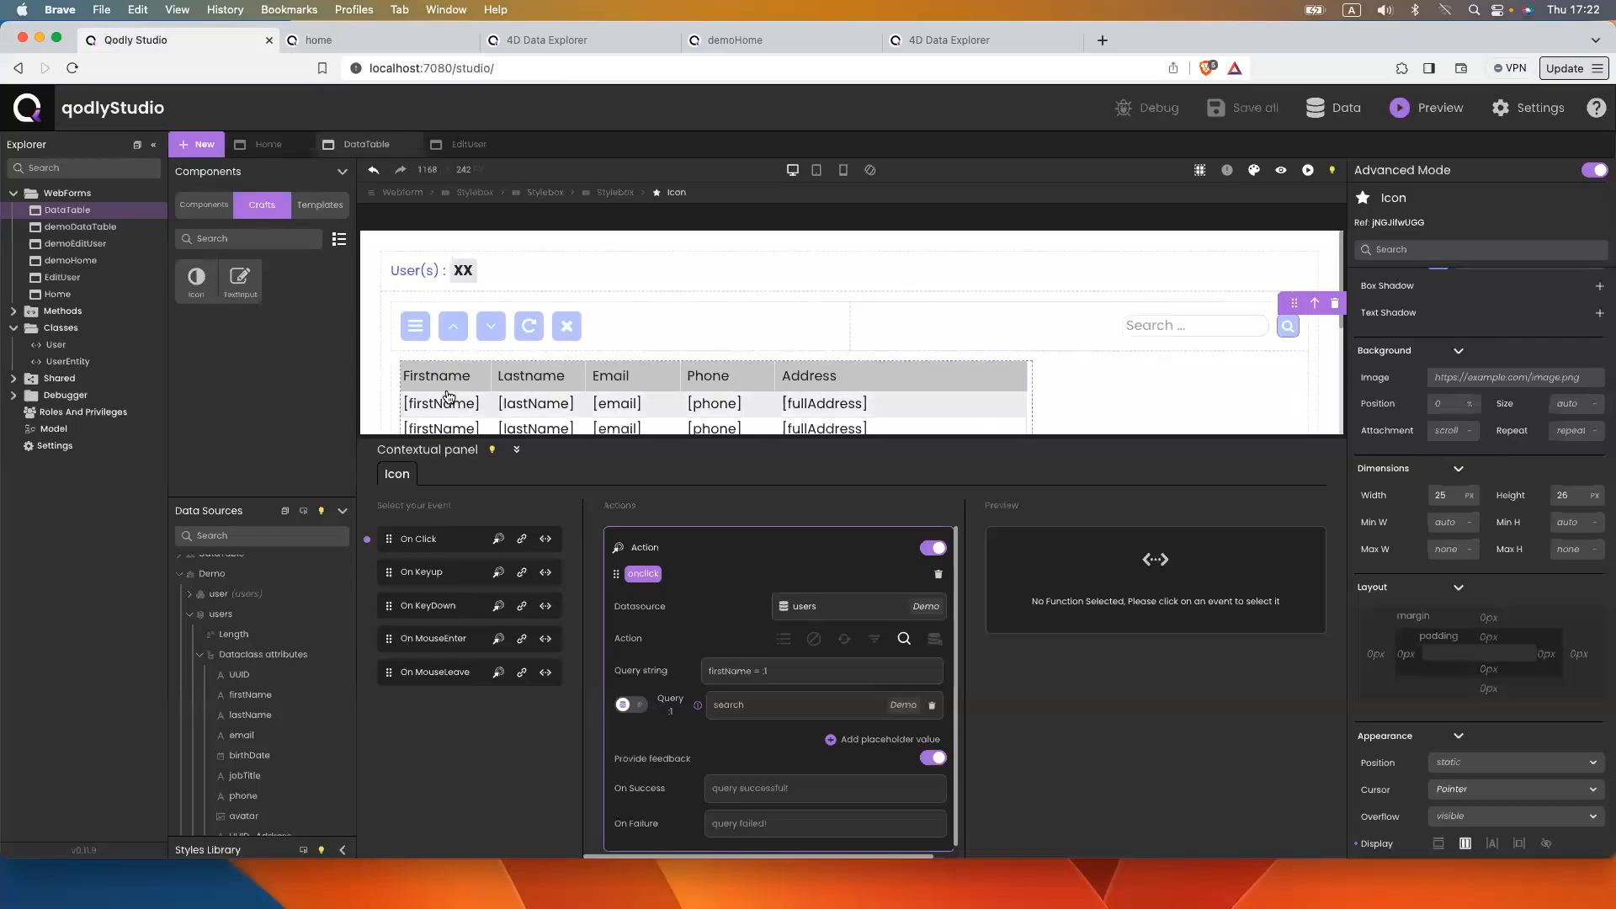
pyautogui.click(448, 396)
pyautogui.scroll(5, 1547, 407)
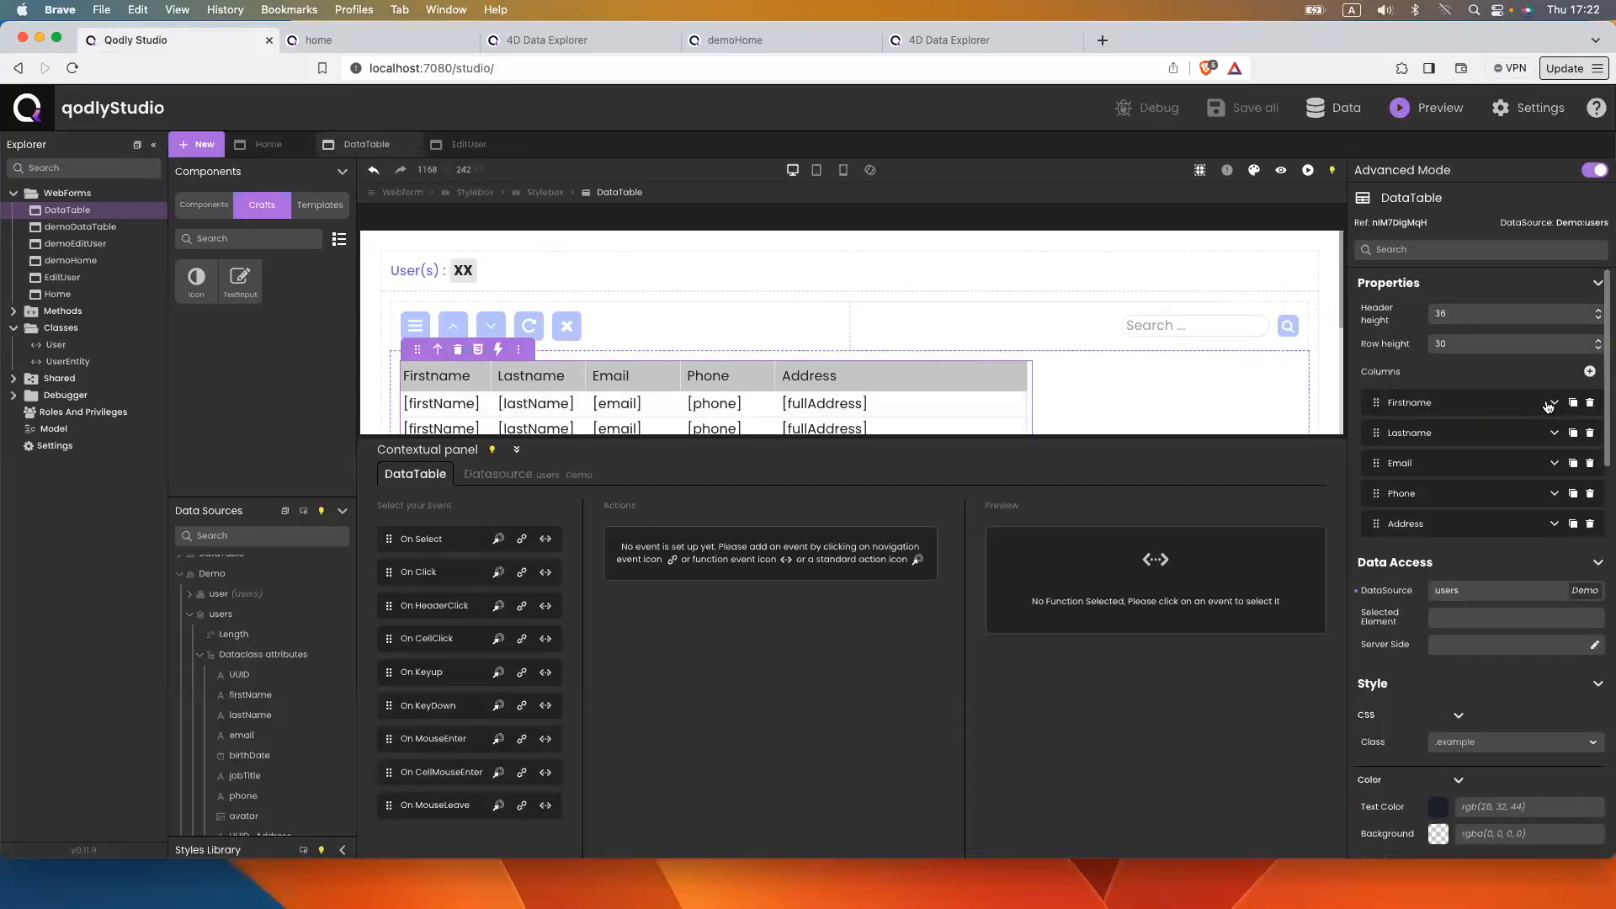
pyautogui.click(1552, 403)
pyautogui.doubleClick(1469, 455)
pyautogui.press('super+c')
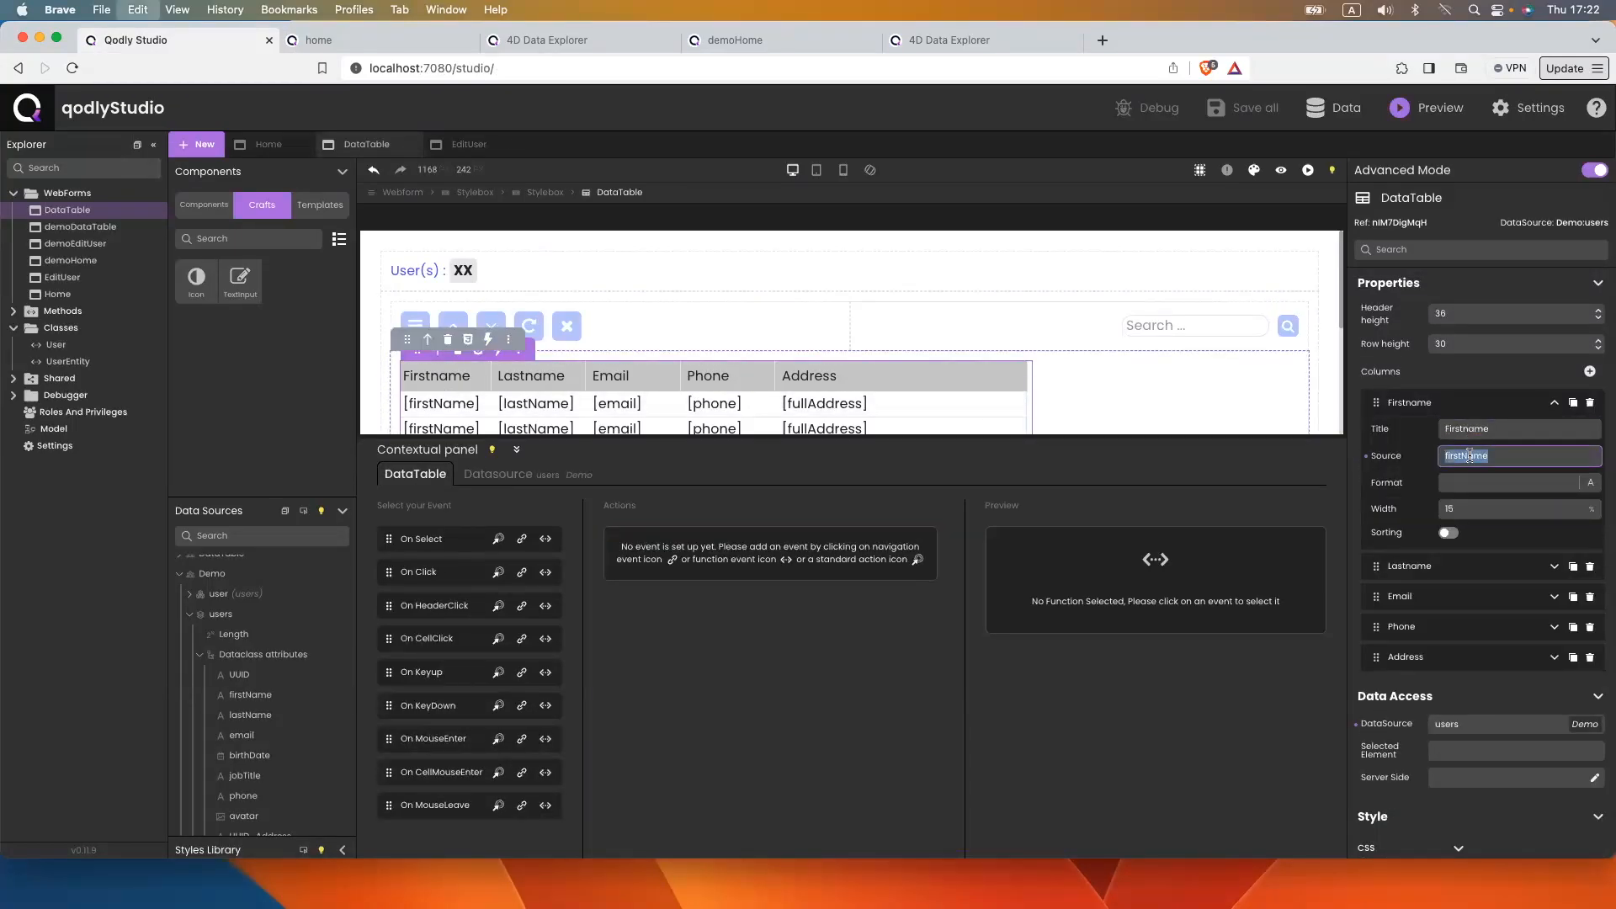
pyautogui.click(1287, 327)
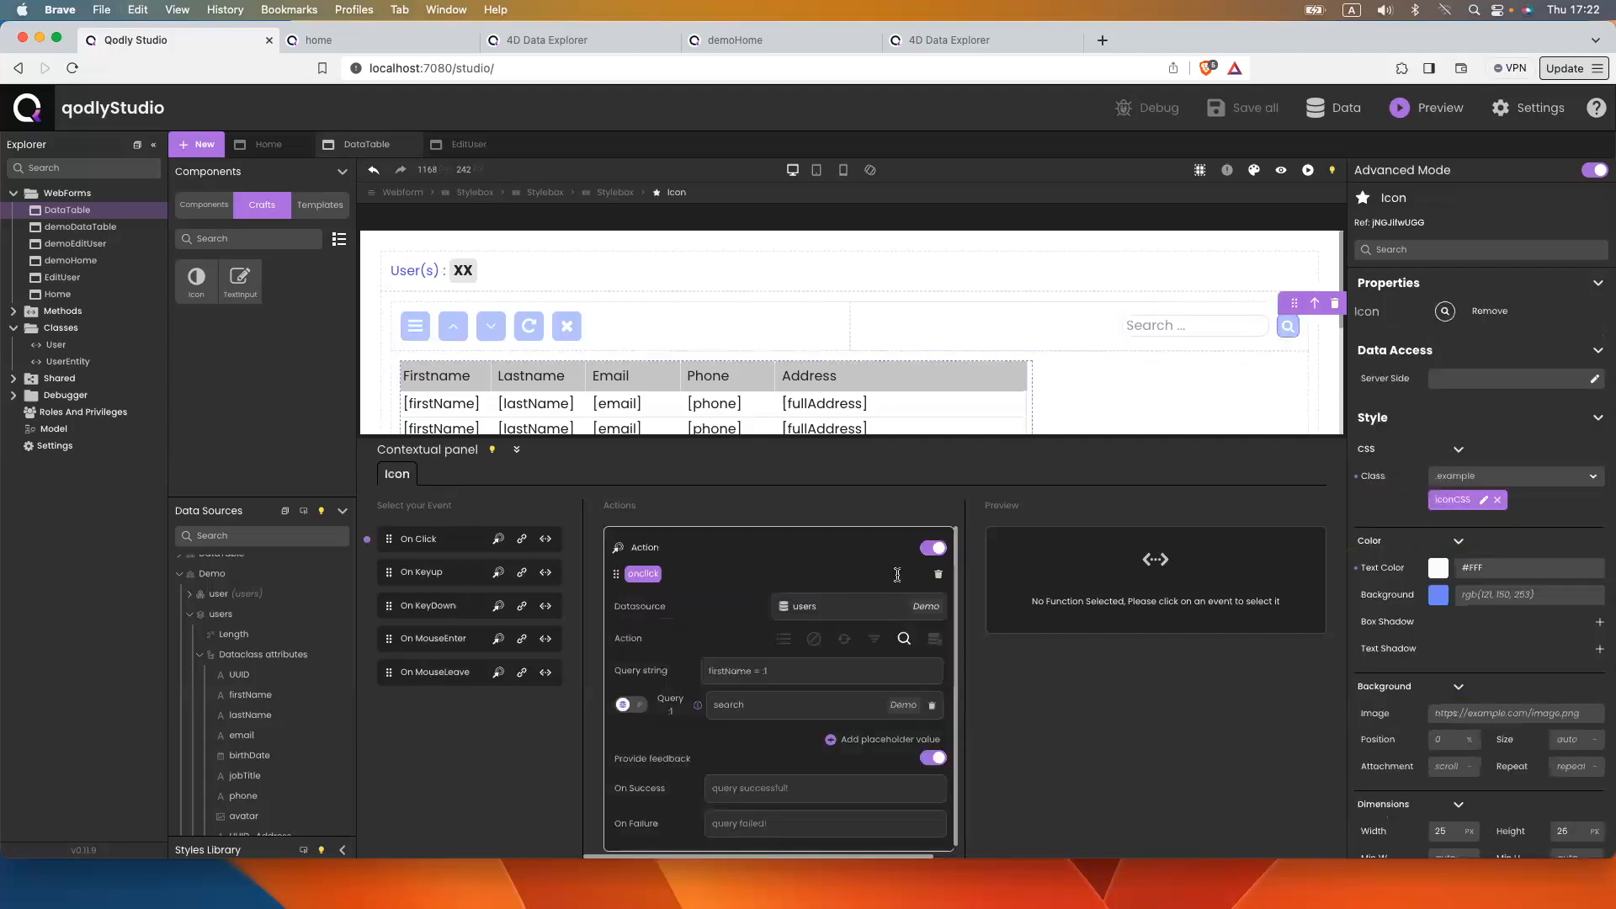
pyautogui.doubleClick(729, 670)
pyautogui.press('super+v')
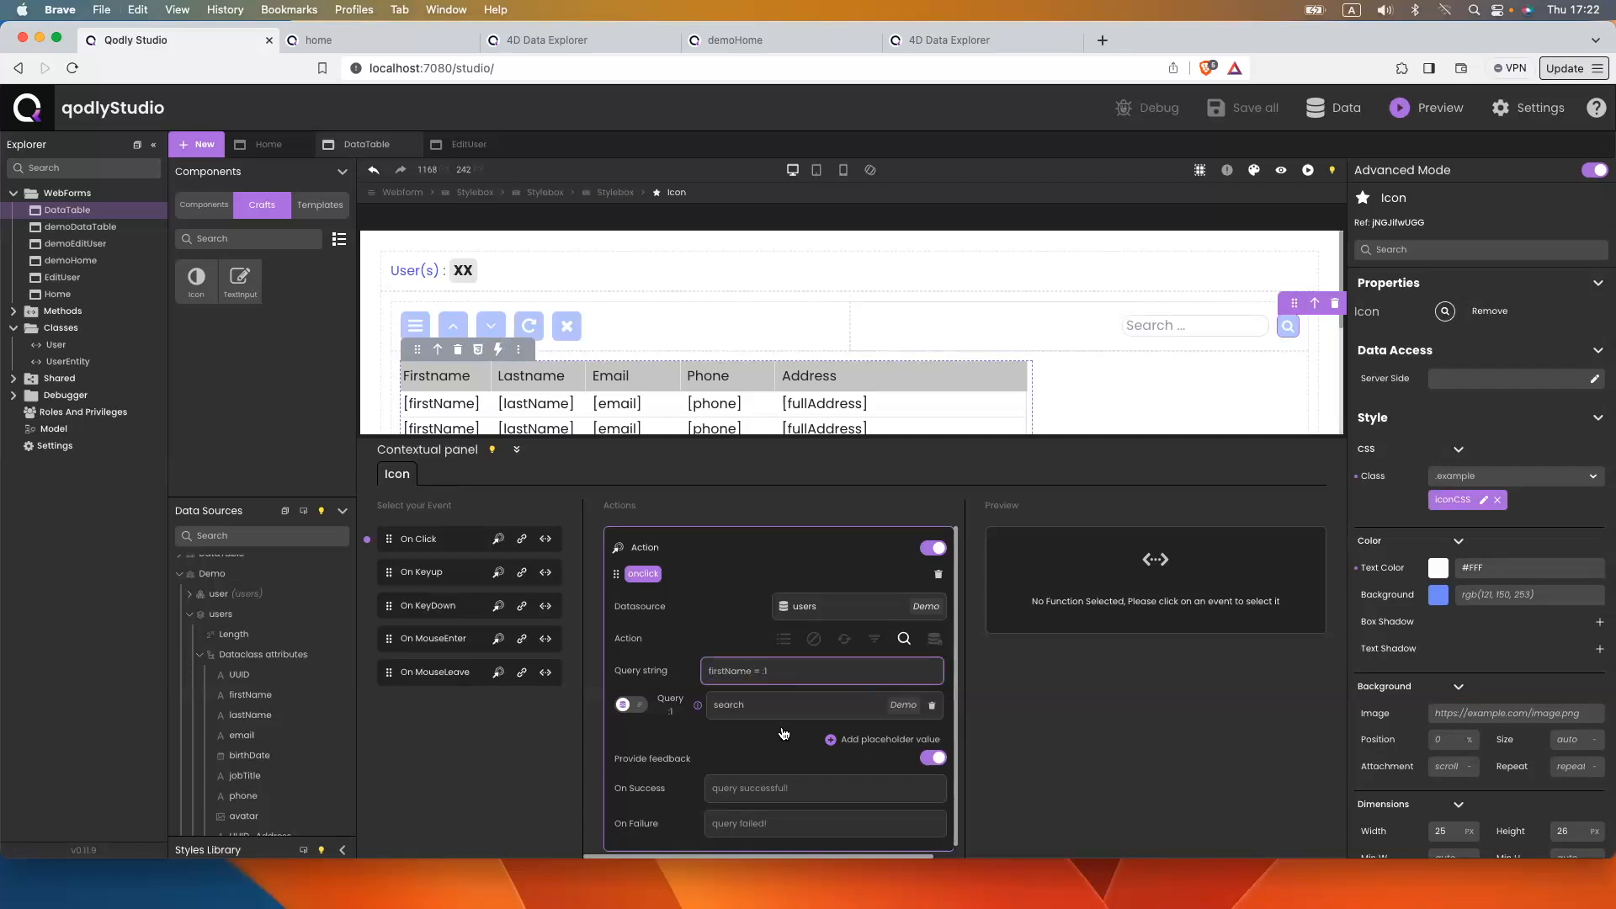
# Reload the rendered home page and repeat the first-name query on the users table
pyautogui.click(305, 44)
pyautogui.click(377, 68)
pyautogui.press('Return')
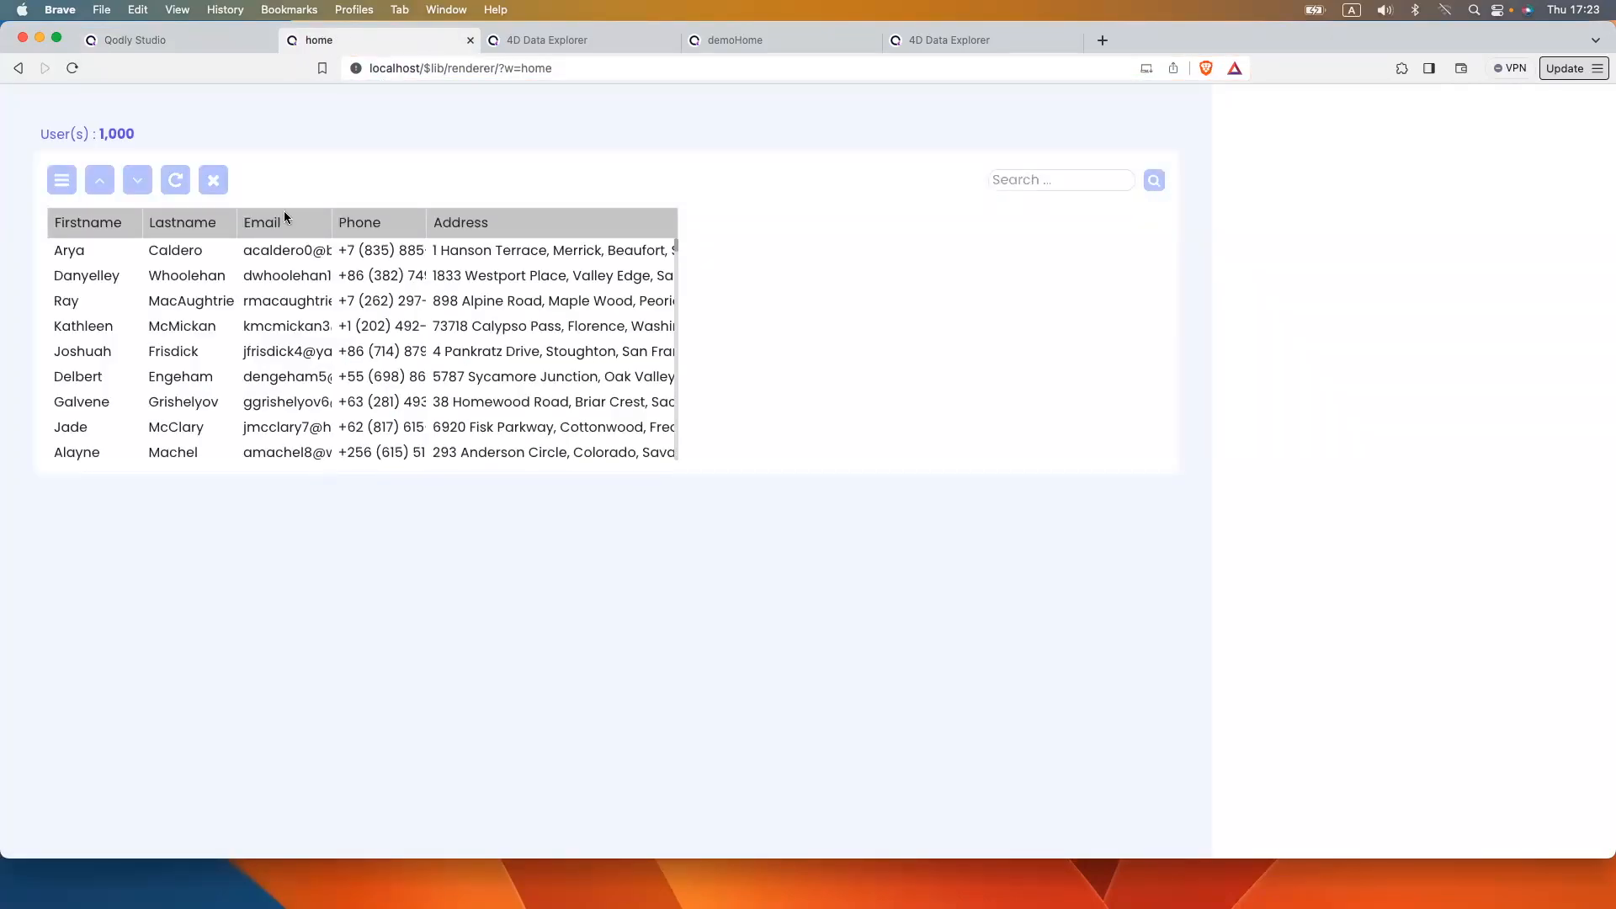
pyautogui.write('Arya')
pyautogui.click(1154, 180)
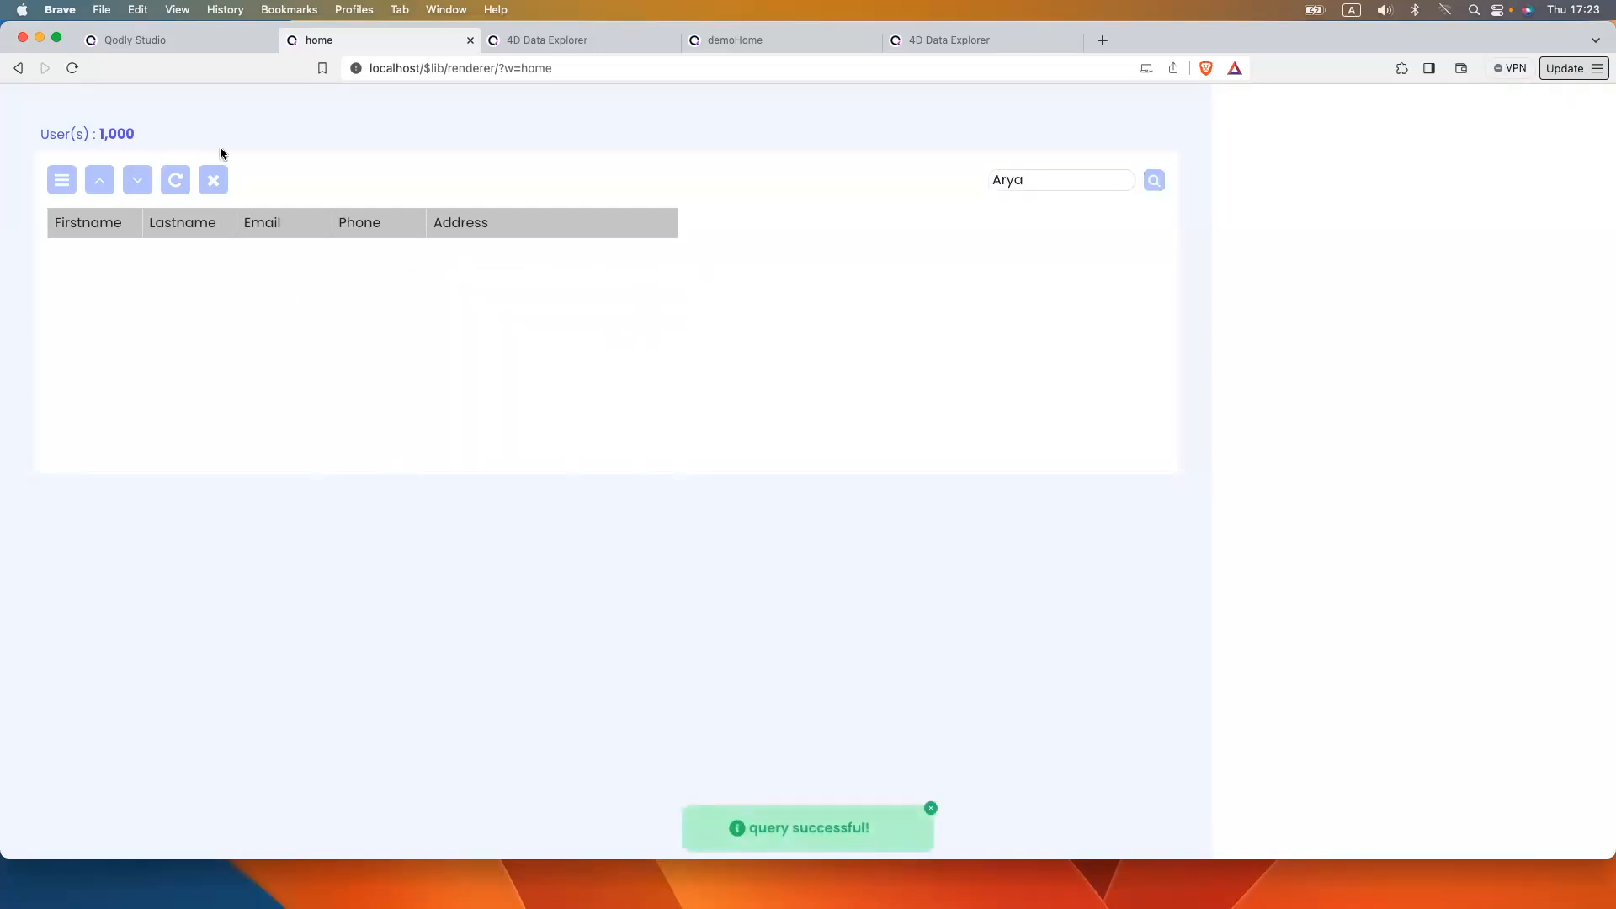
# Bind the DataTable webform's search input to the search datasource of the Demo namespace and check the magnifier icon's query settings
pyautogui.click(199, 43)
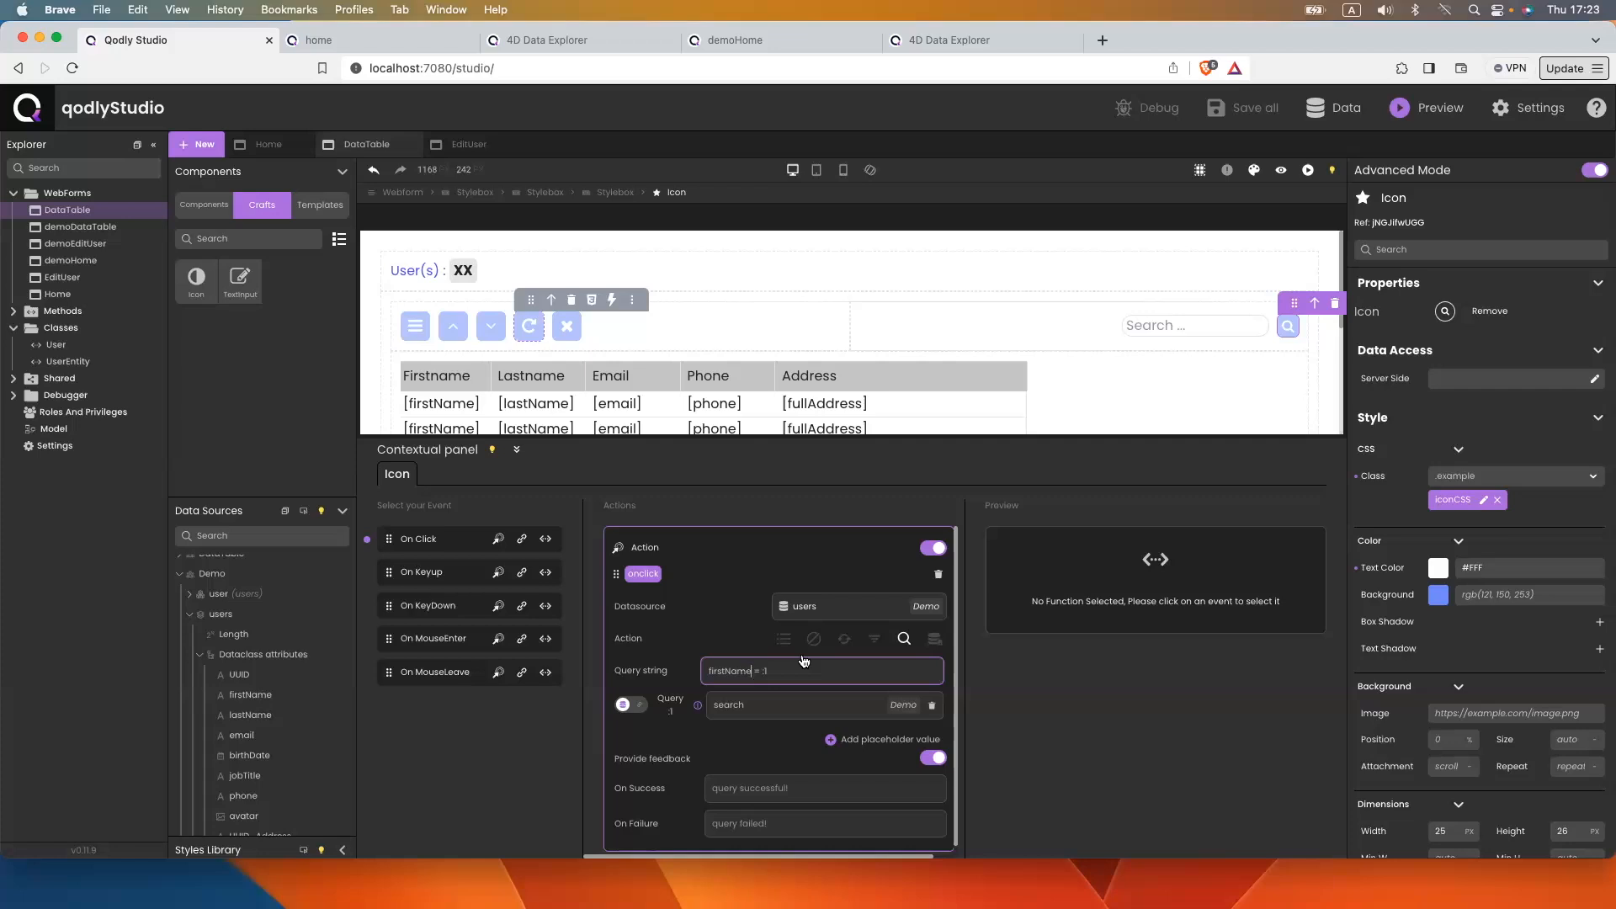
pyautogui.click(1133, 337)
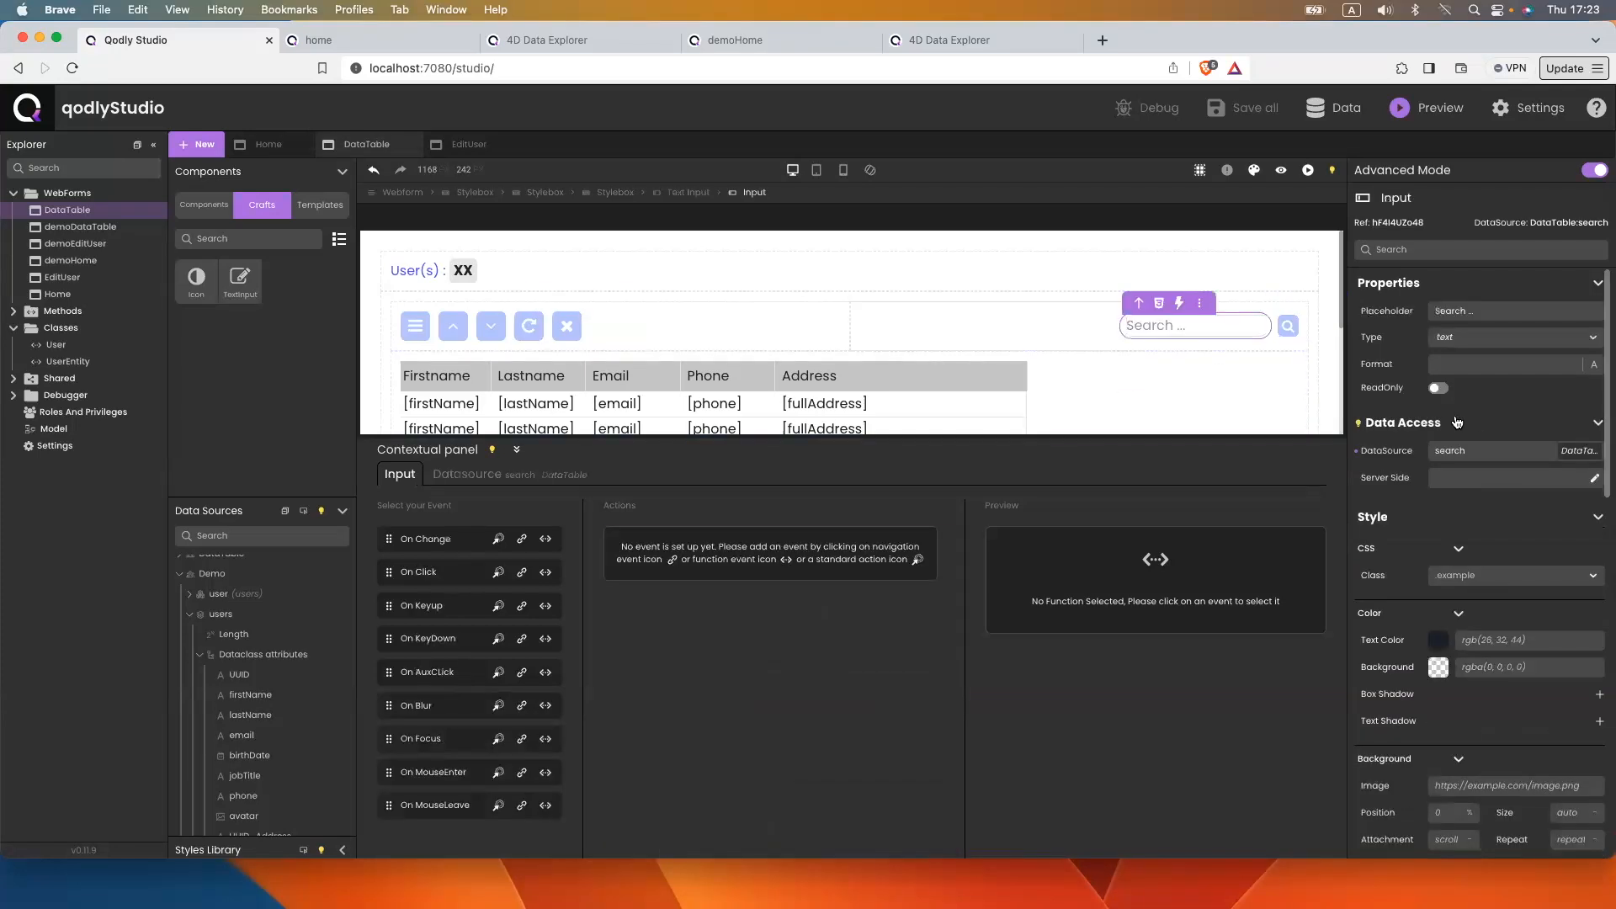
pyautogui.click(1490, 451)
pyautogui.write('search')
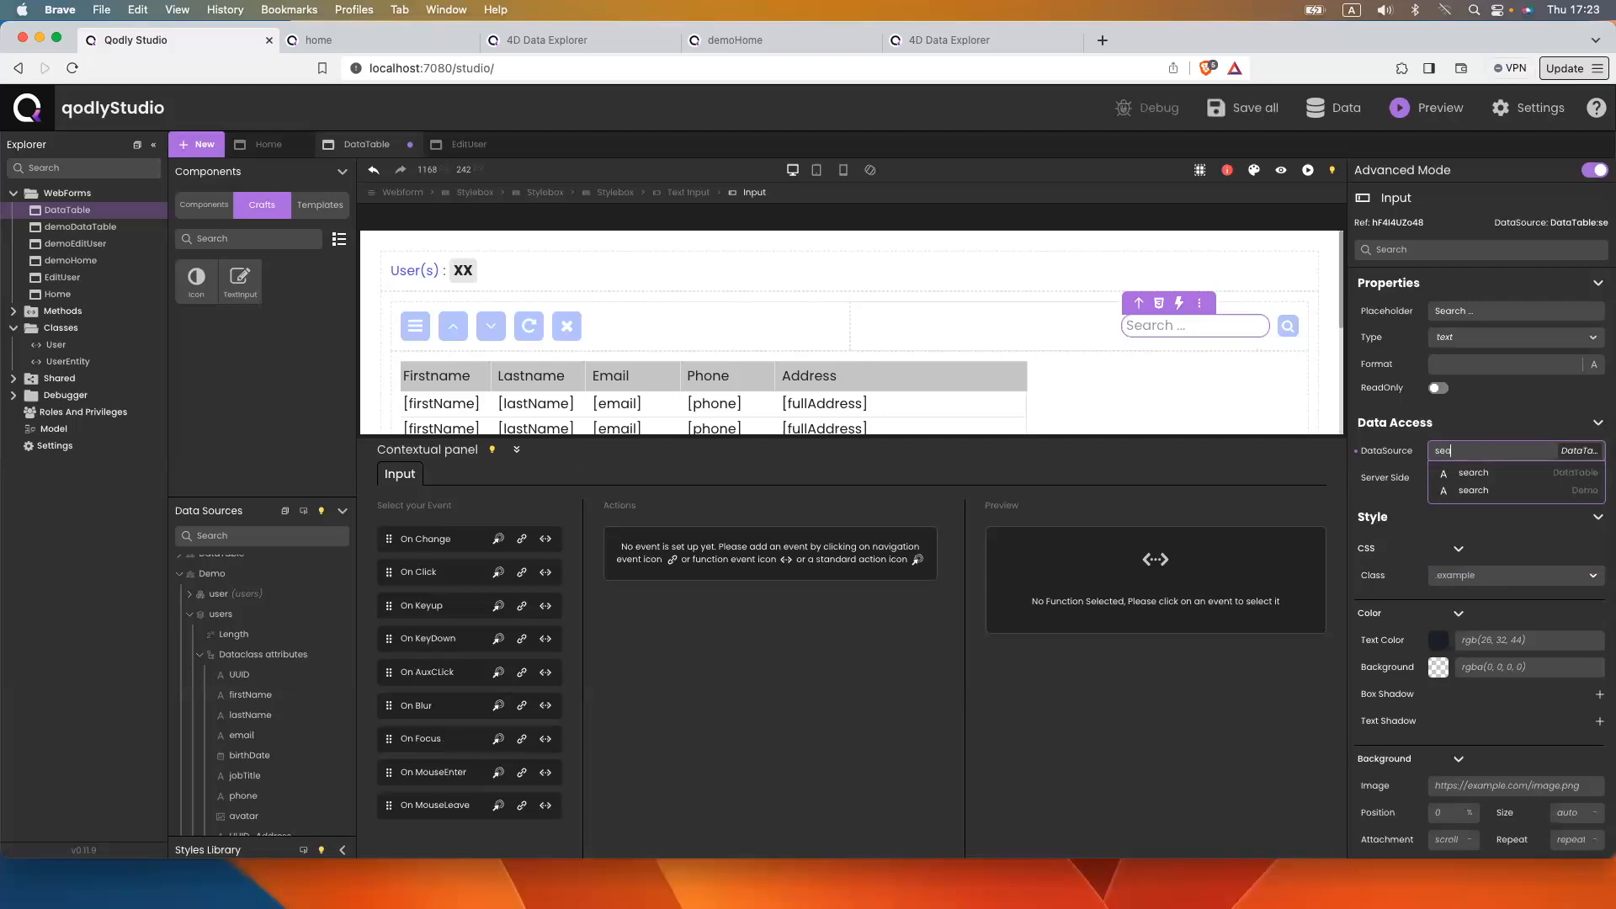
pyautogui.click(1483, 493)
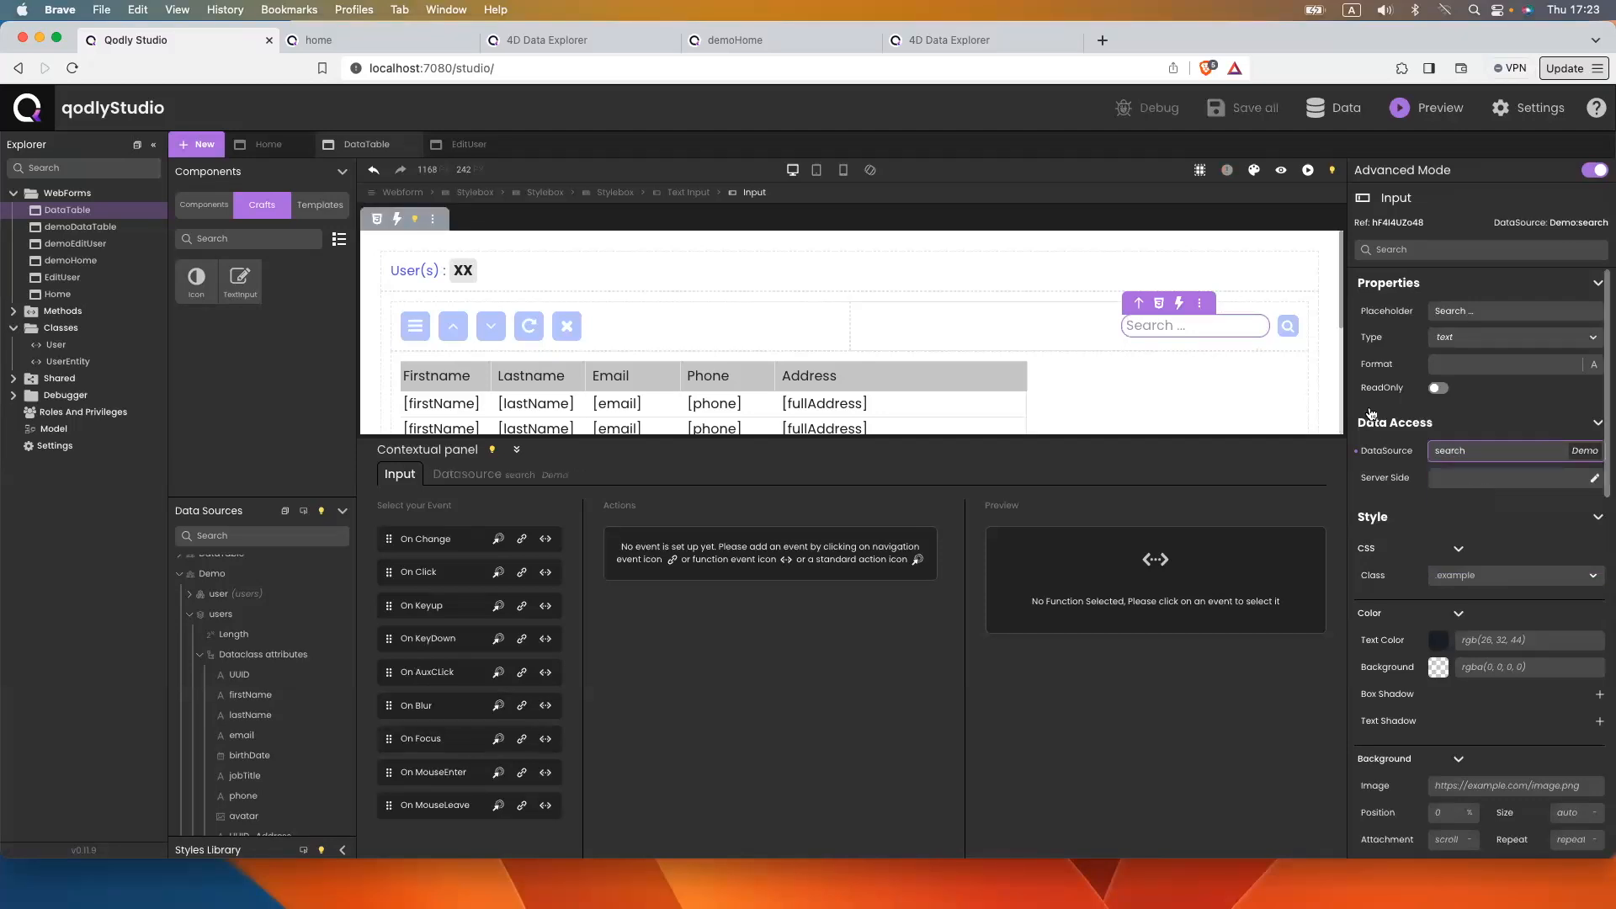
pyautogui.click(1288, 327)
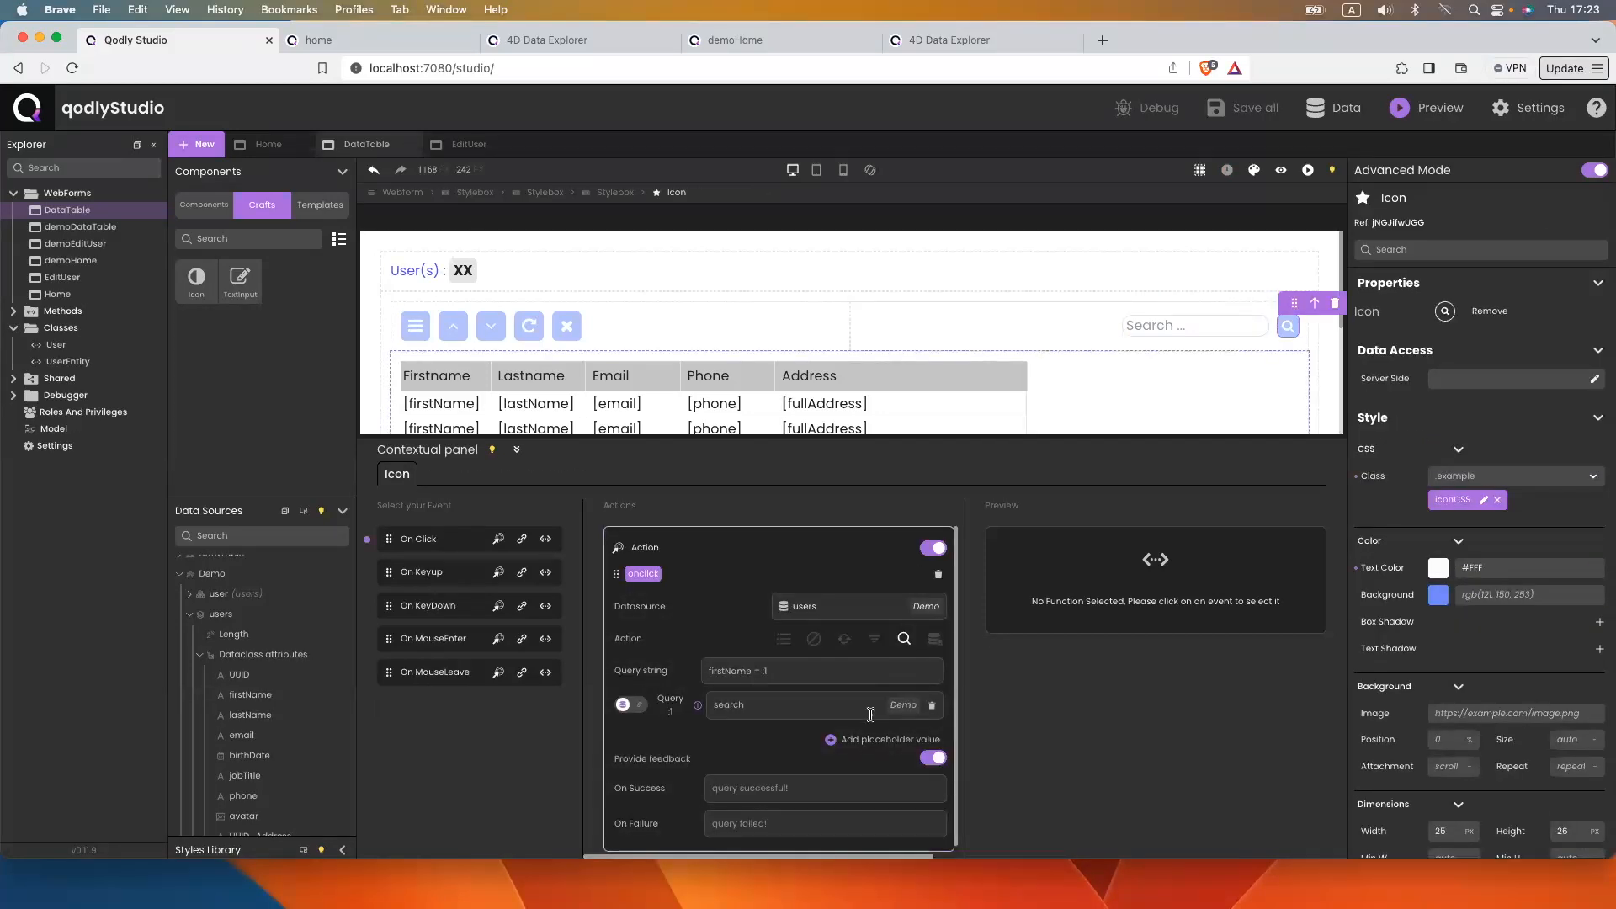
# Reload the rendered home page and test the search with the first row's first name, both complete and shortened to three letters
pyautogui.click(318, 40)
pyautogui.click(392, 70)
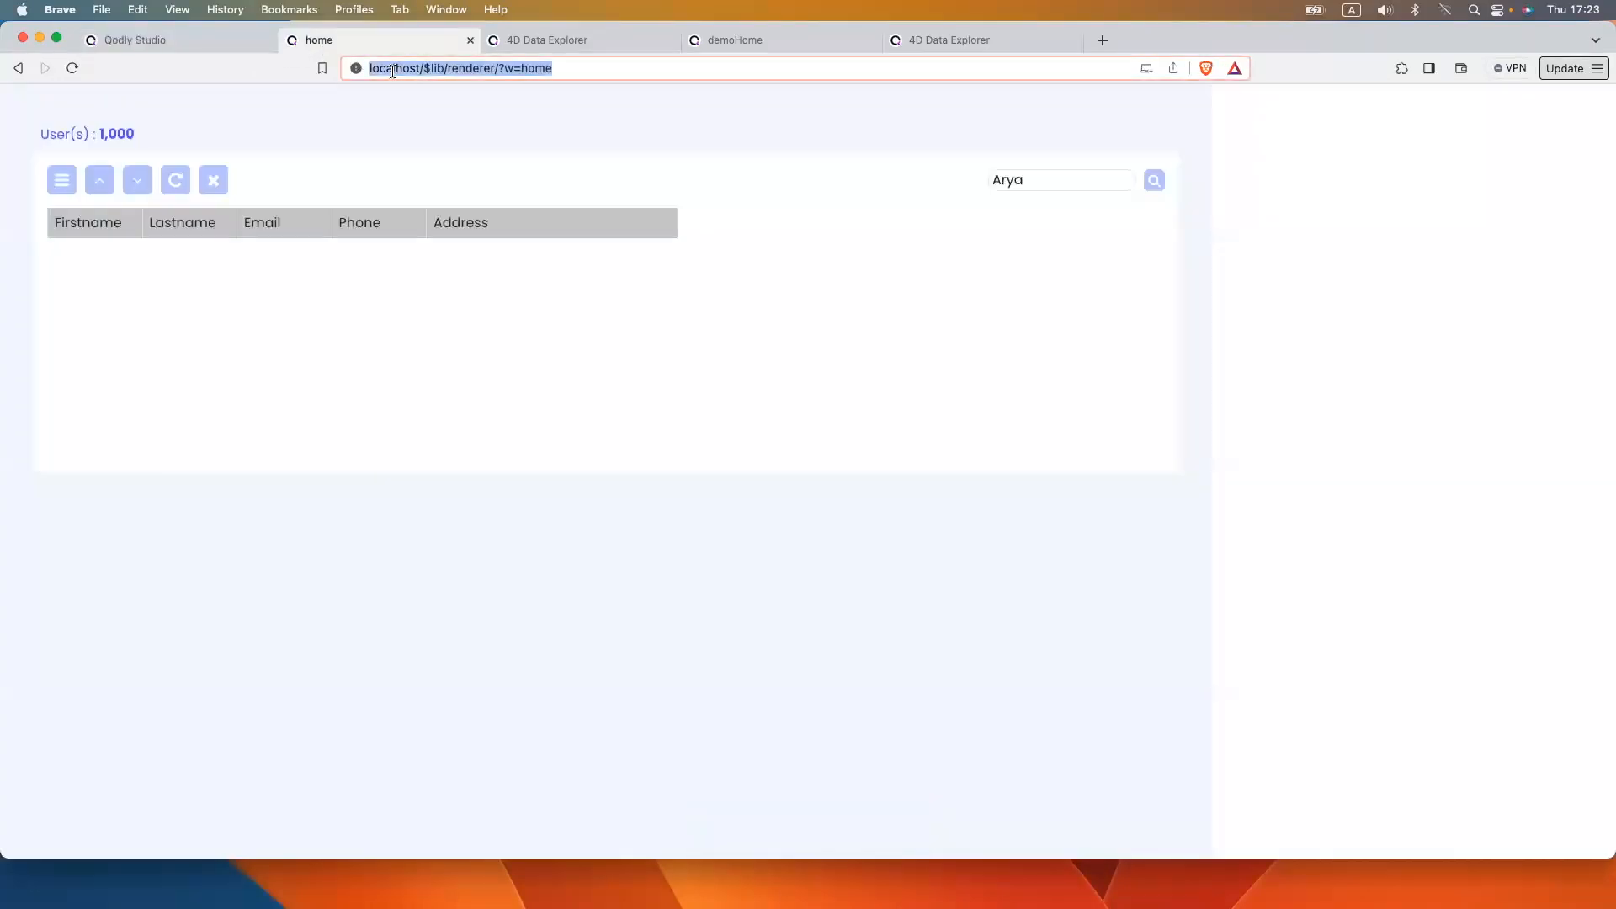
pyautogui.press('Return')
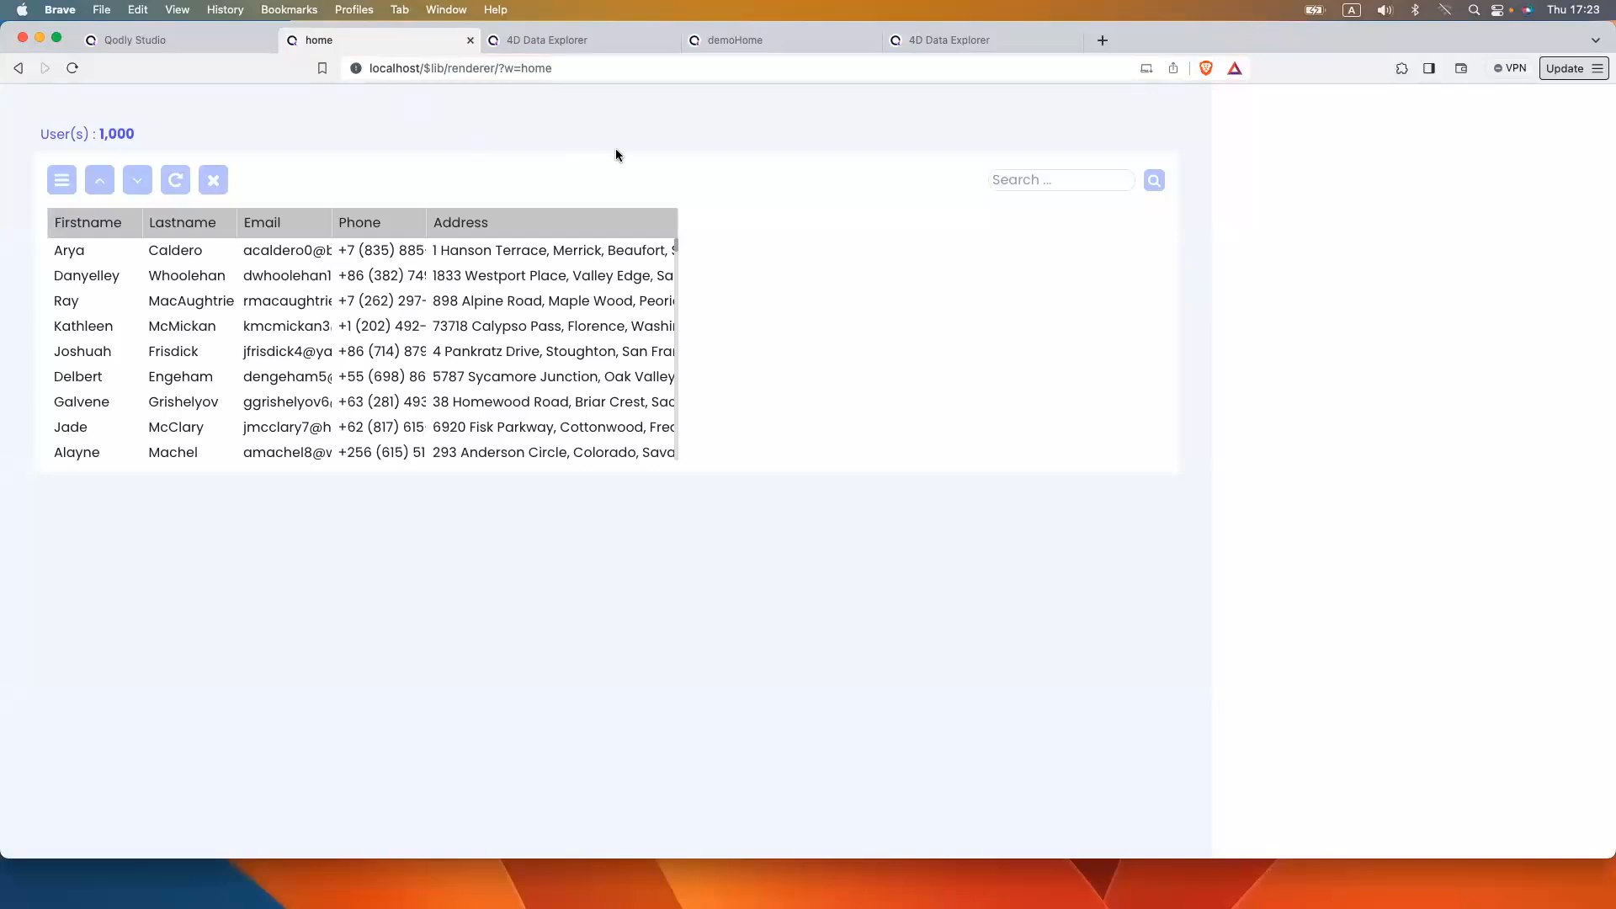
pyautogui.write('Ary')
pyautogui.click(1150, 185)
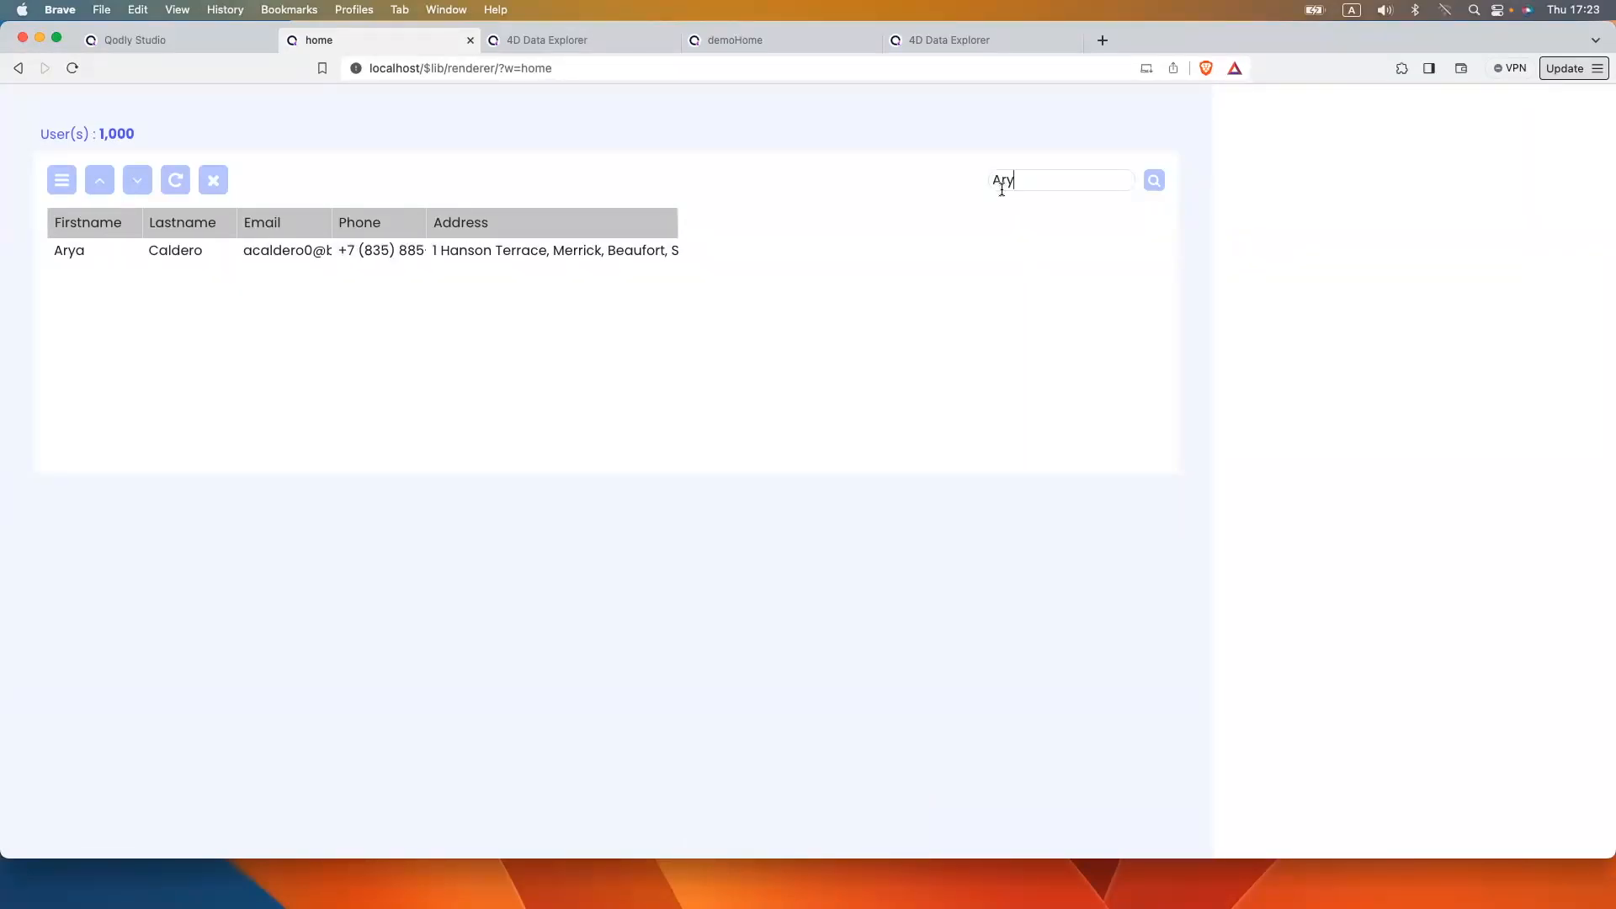
pyautogui.click(1154, 180)
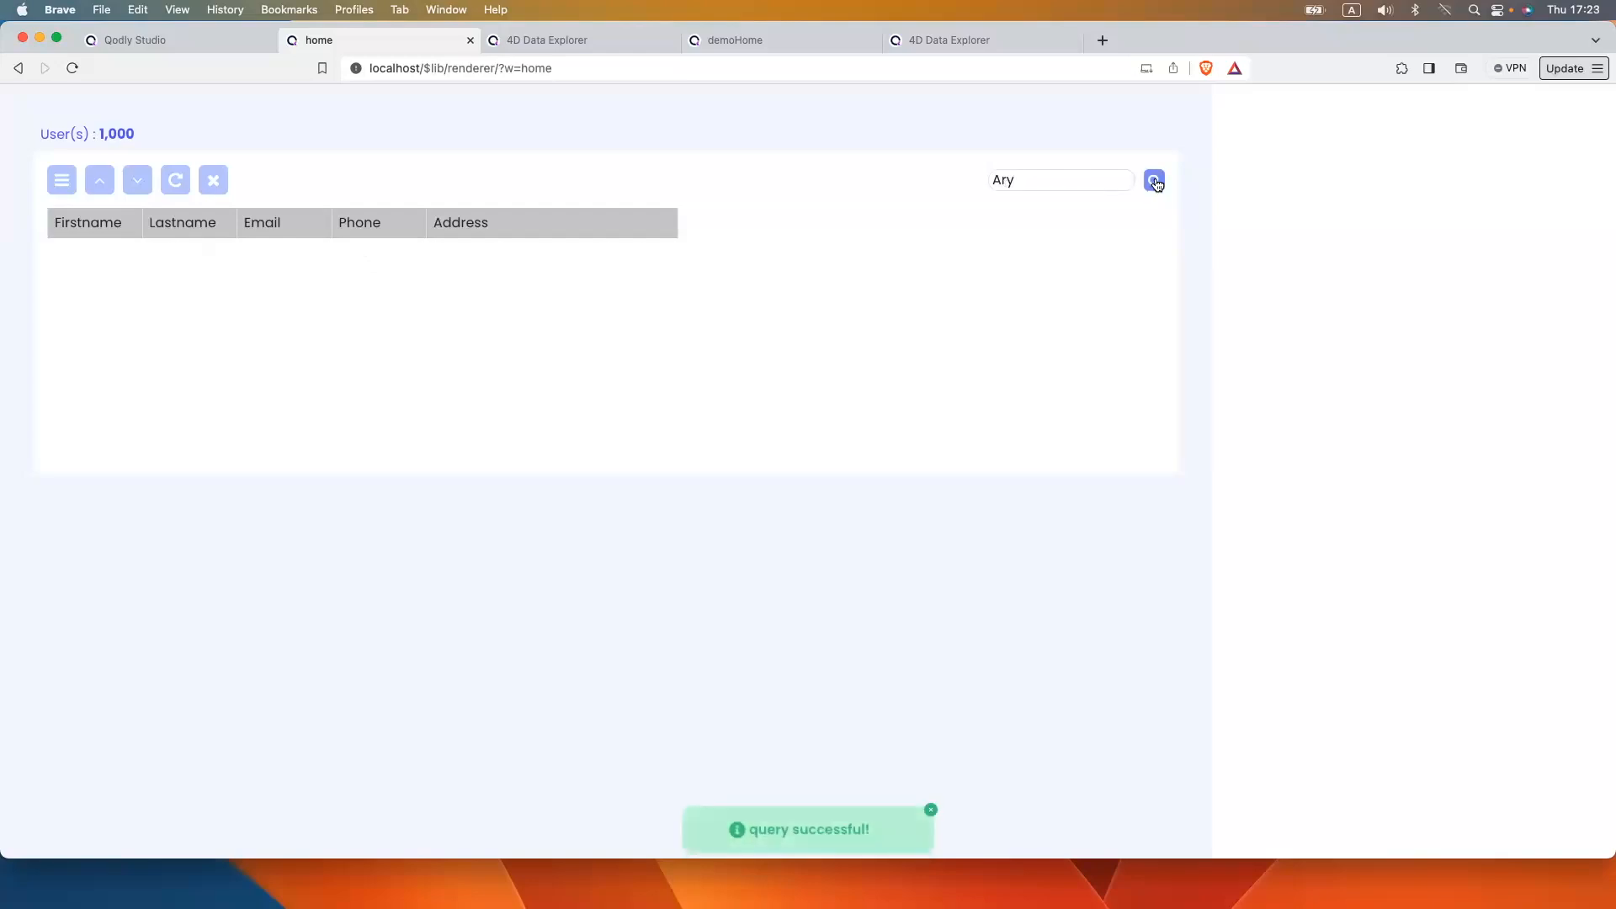
# Disable the magnifier icon's onclick query action and add an On Click function event calling ds.User.search
pyautogui.click(226, 43)
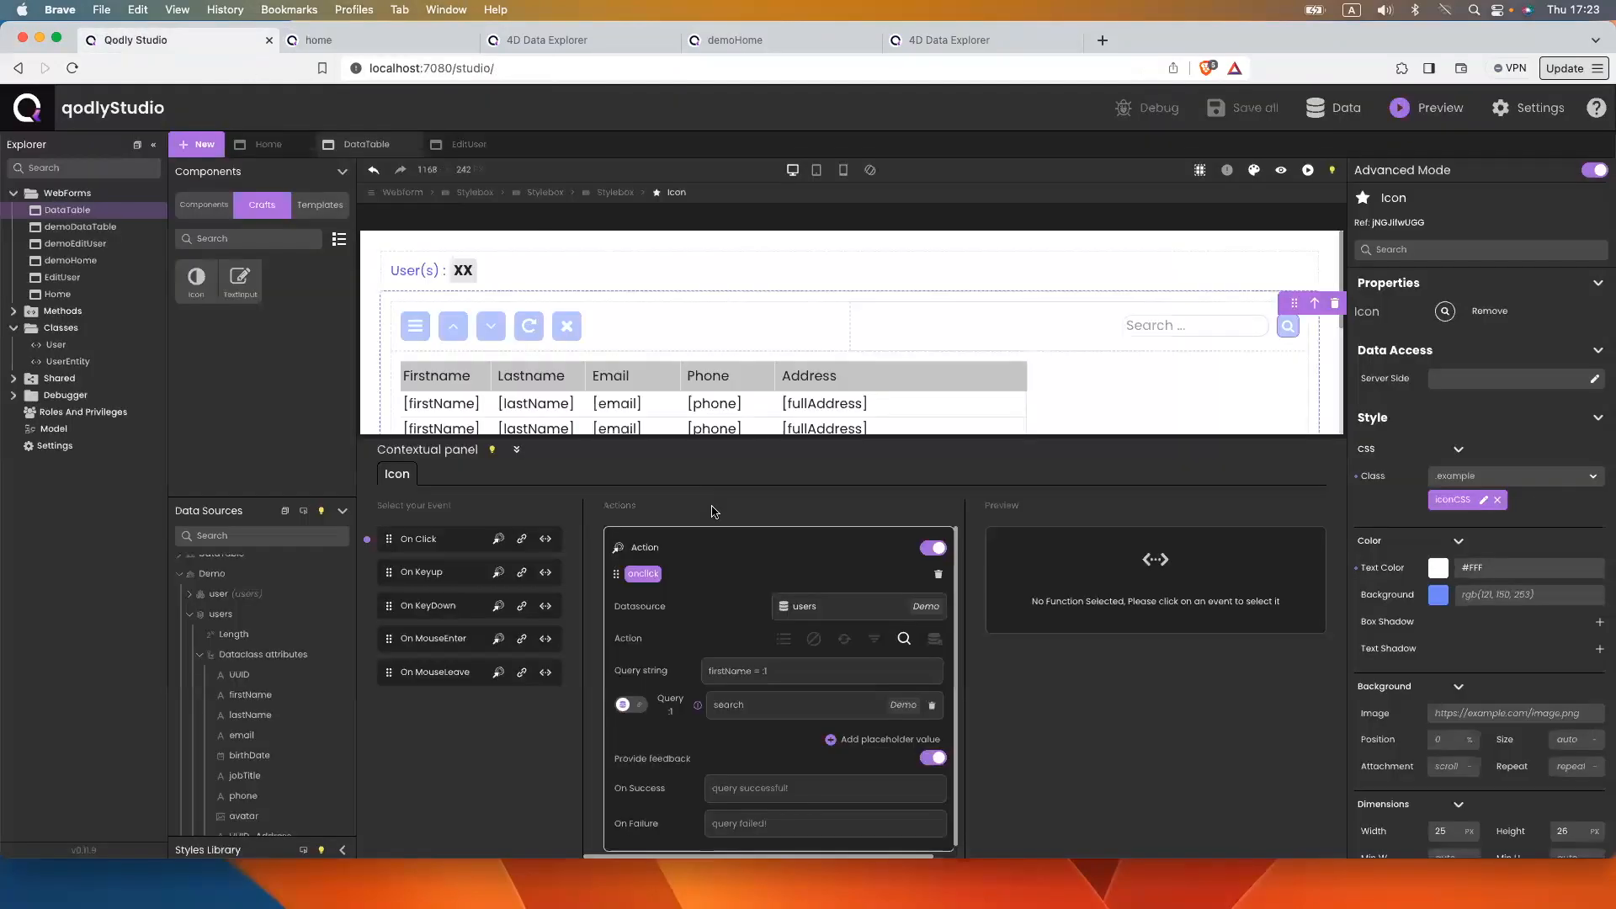
pyautogui.click(933, 548)
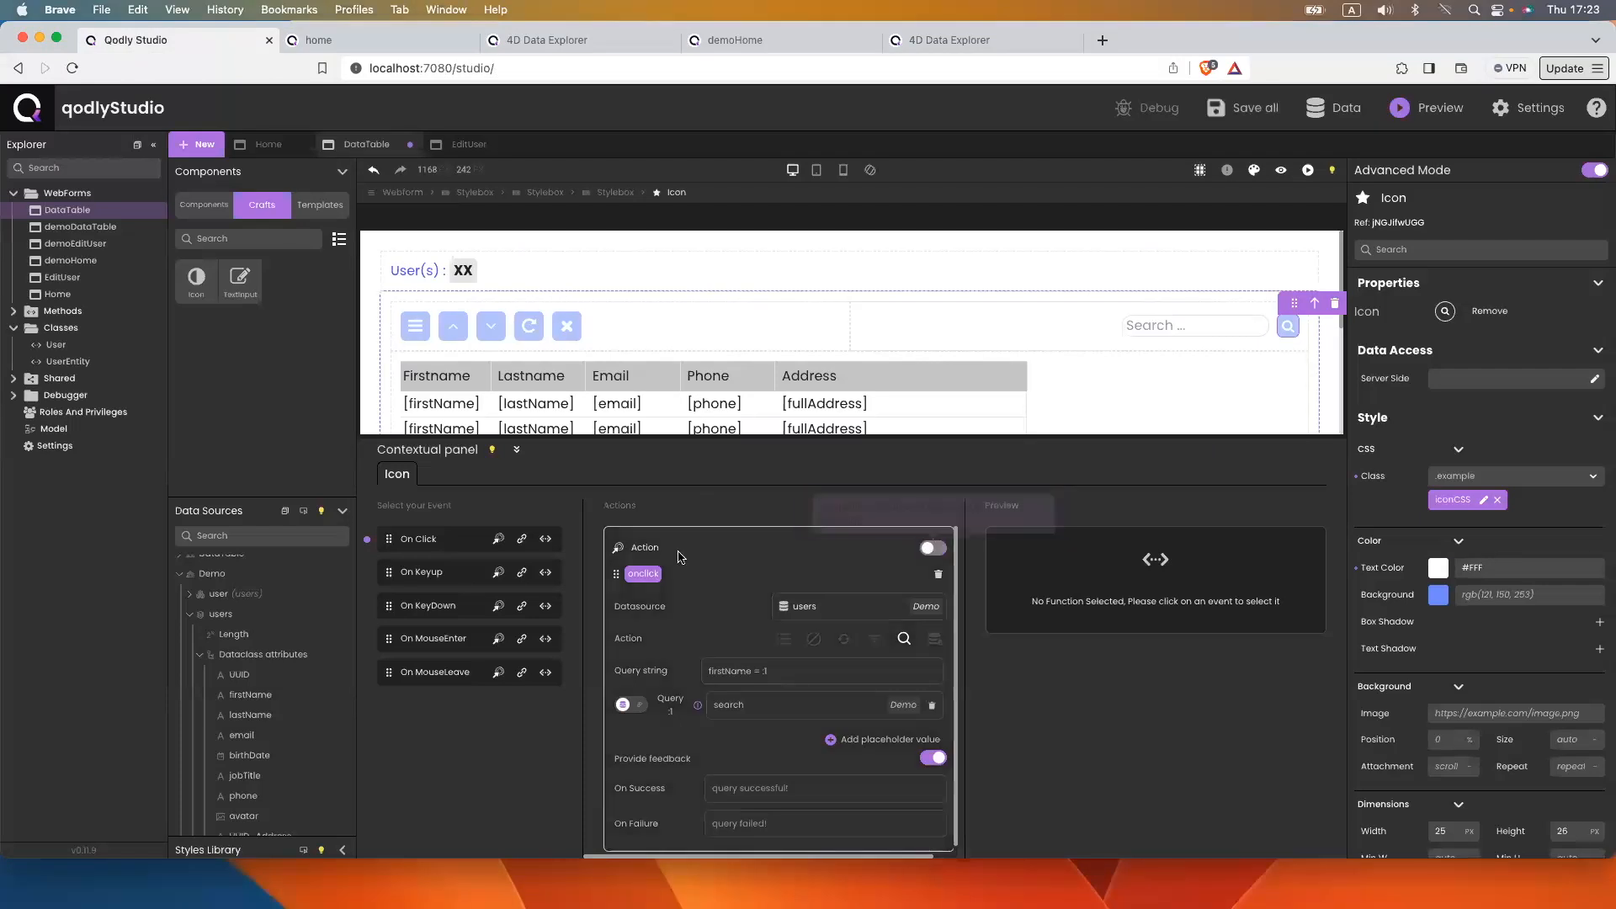
pyautogui.click(545, 542)
pyautogui.click(860, 796)
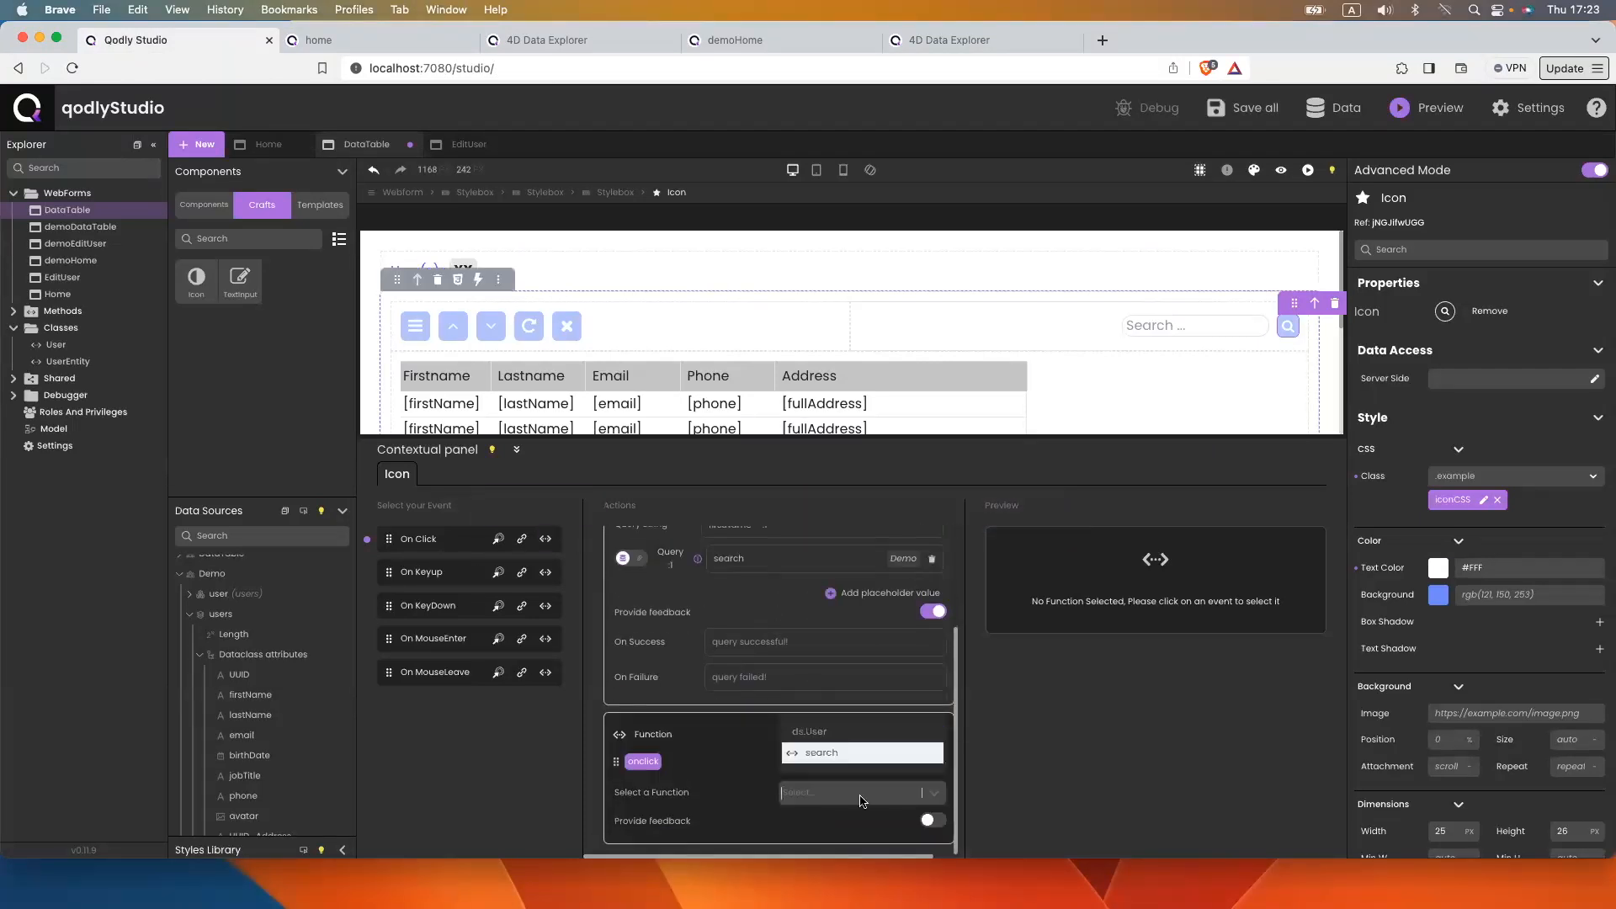
pyautogui.click(829, 755)
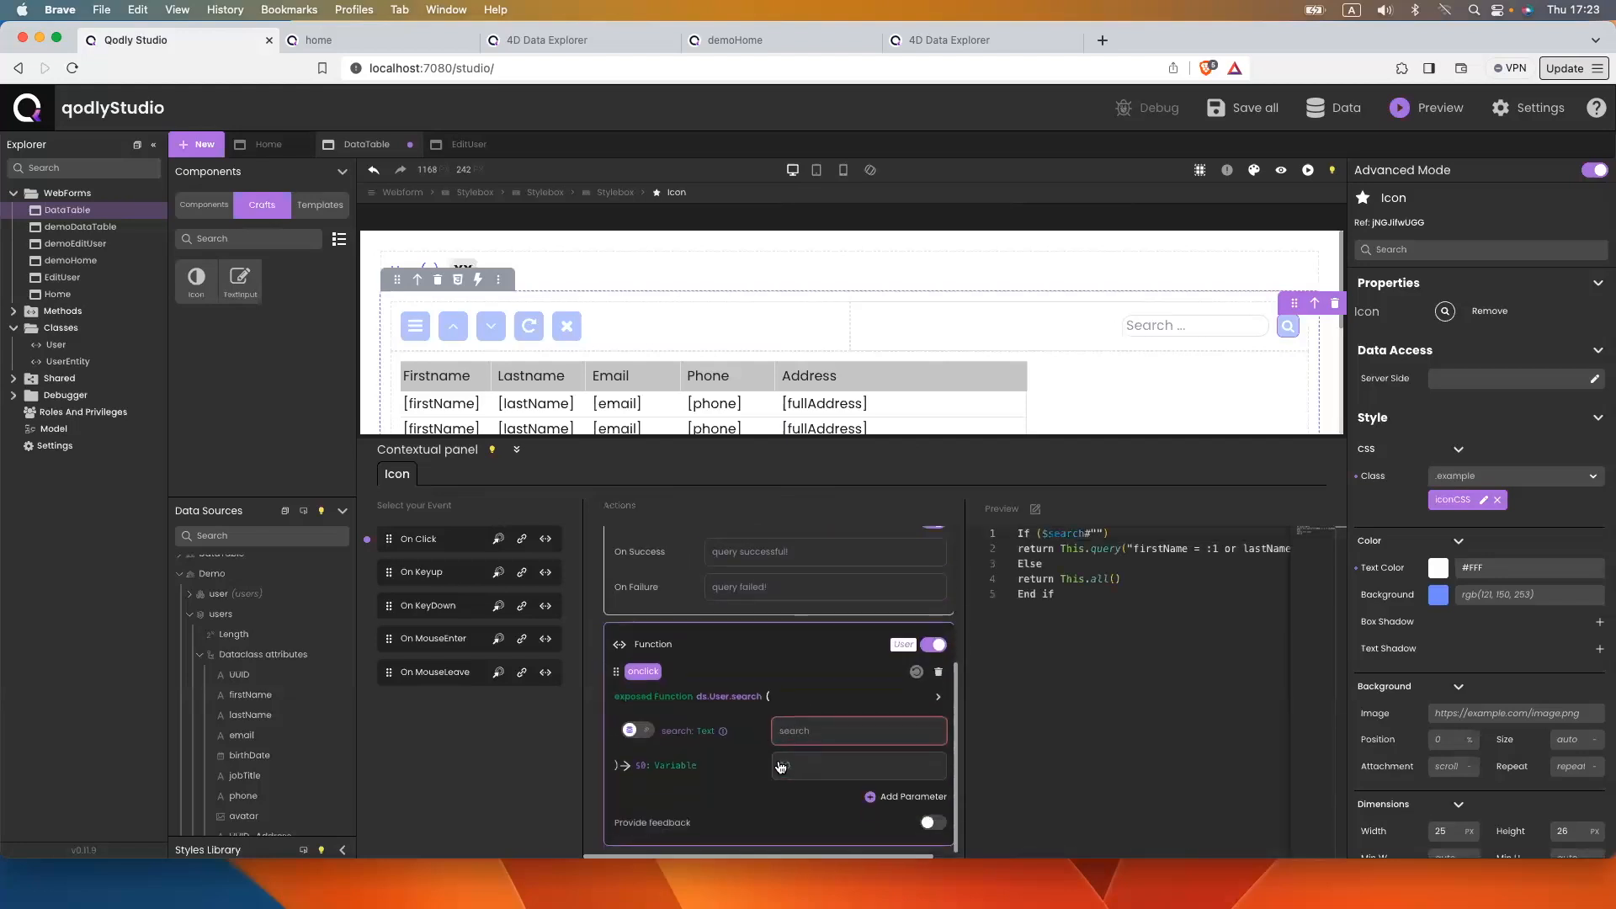
# Set the function's search parameter to the Demo search datasource and its return value to the Demo users datasource
pyautogui.click(828, 730)
pyautogui.write('sea')
pyautogui.click(849, 772)
pyautogui.click(849, 766)
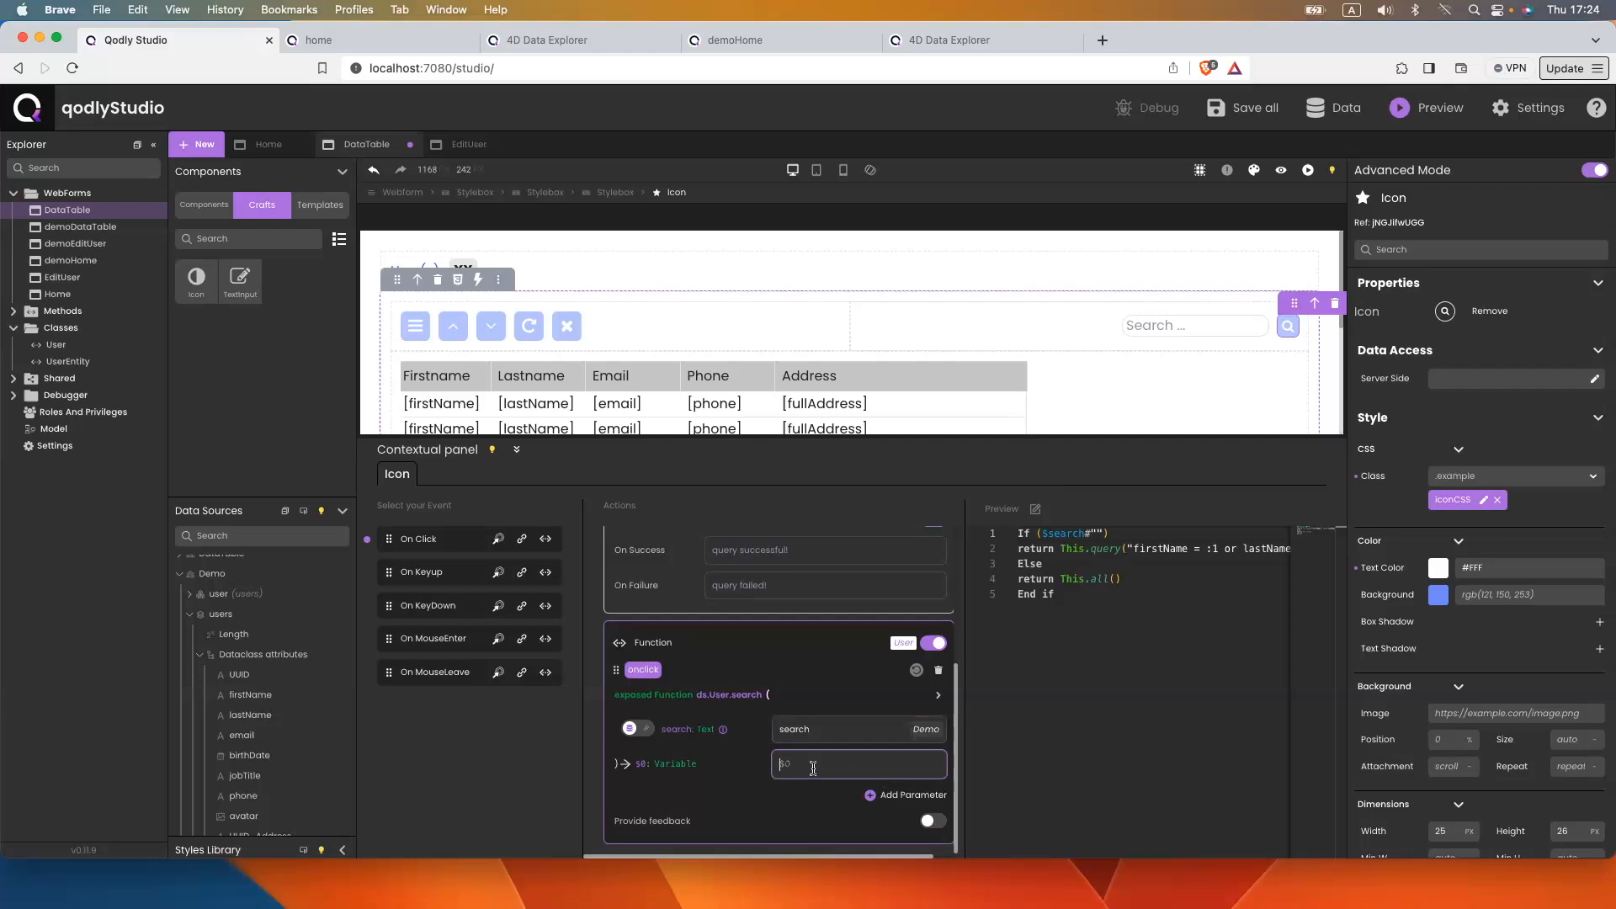
pyautogui.write('user')
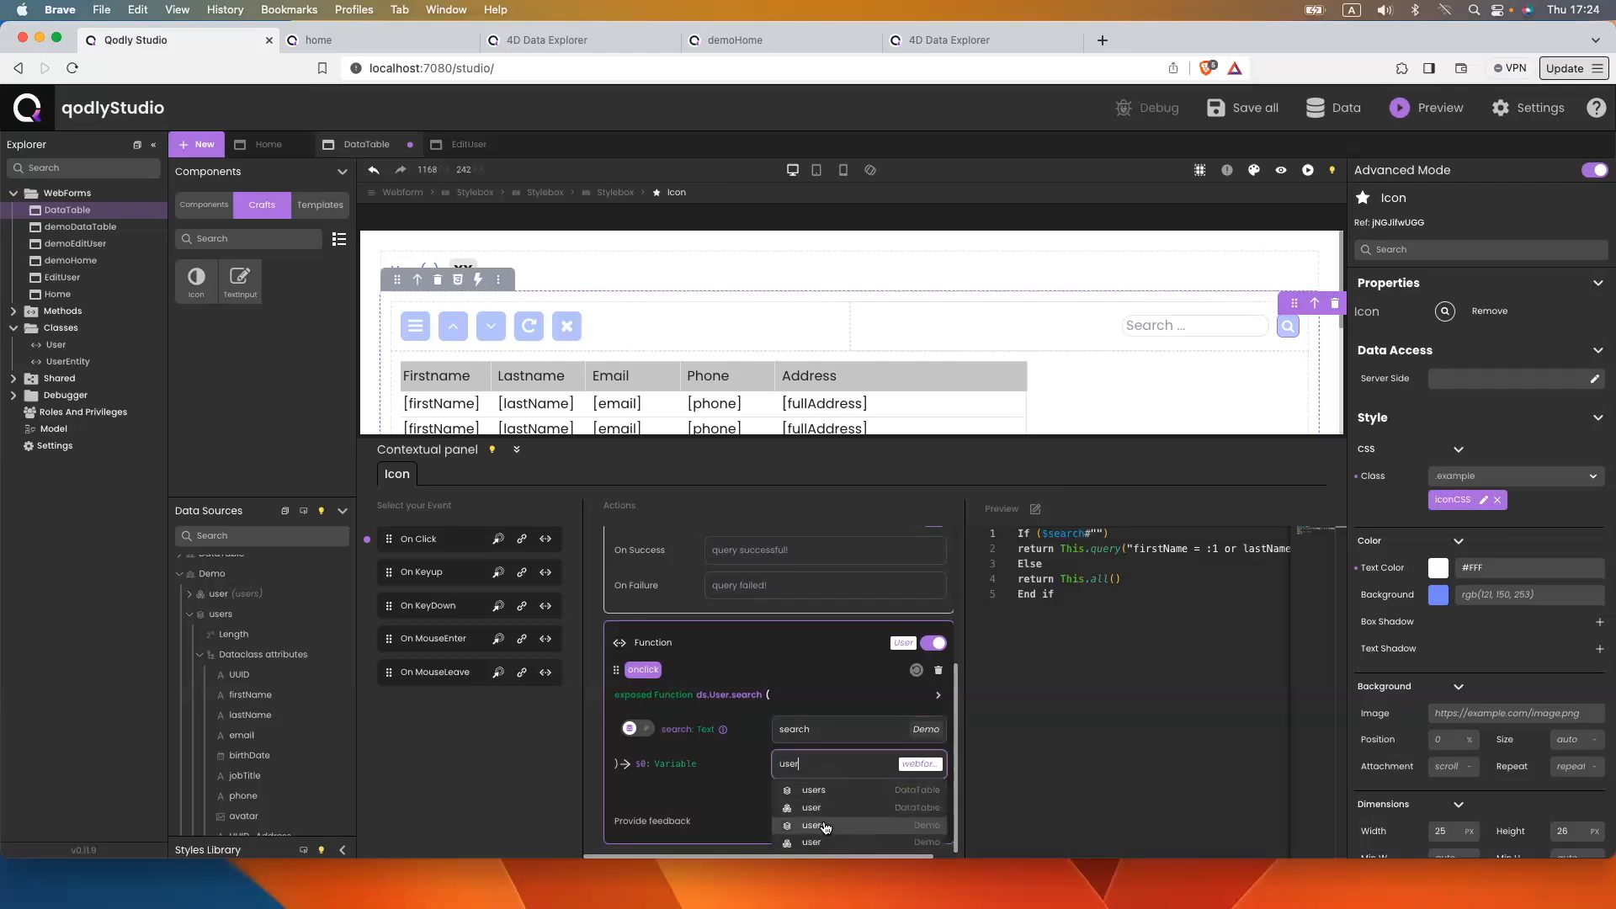
pyautogui.click(823, 825)
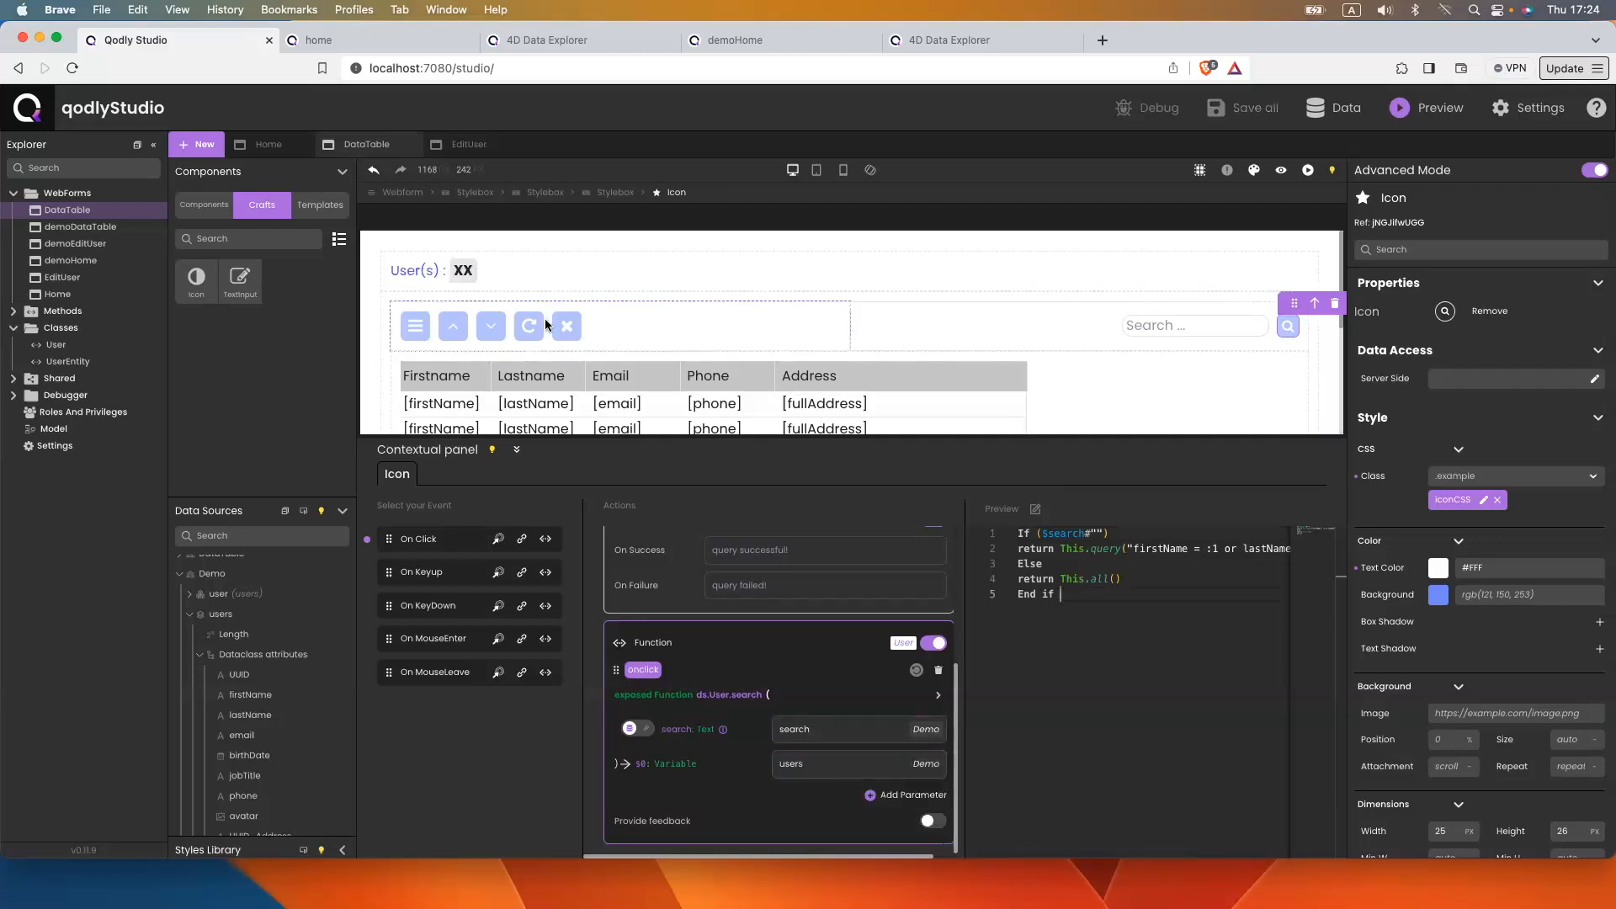
# Reload the rendered home page, search users by the first three letters of the first row's first name, and list all users again
pyautogui.click(305, 44)
pyautogui.click(380, 72)
pyautogui.press('Return')
pyautogui.click(1039, 187)
pyautogui.write('Ary')
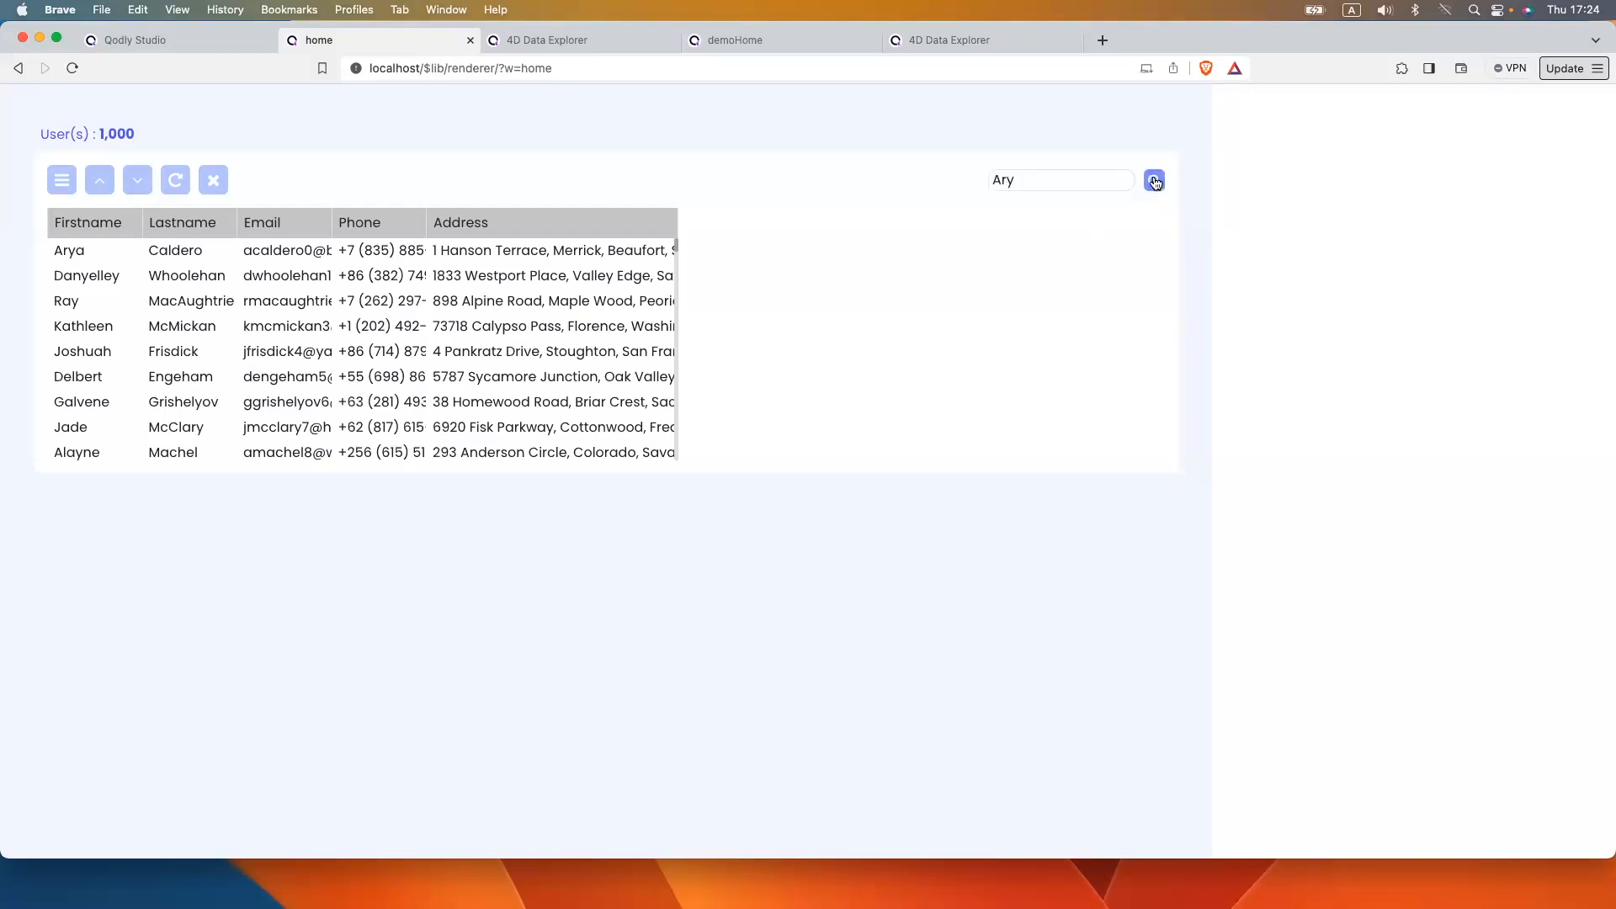
pyautogui.click(1155, 181)
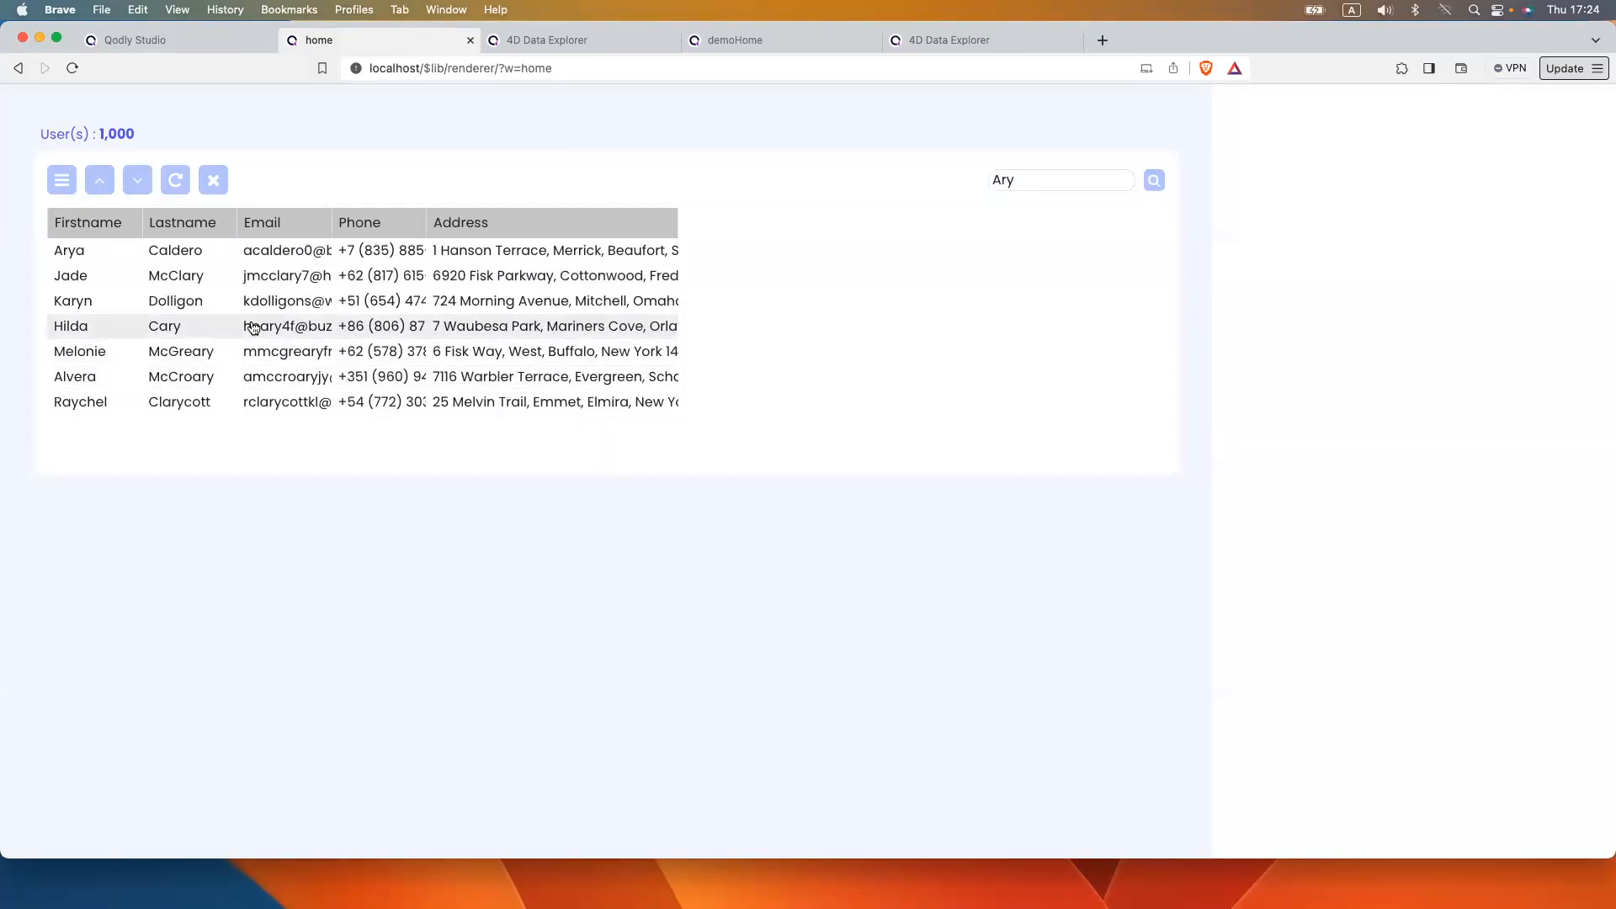
pyautogui.click(60, 186)
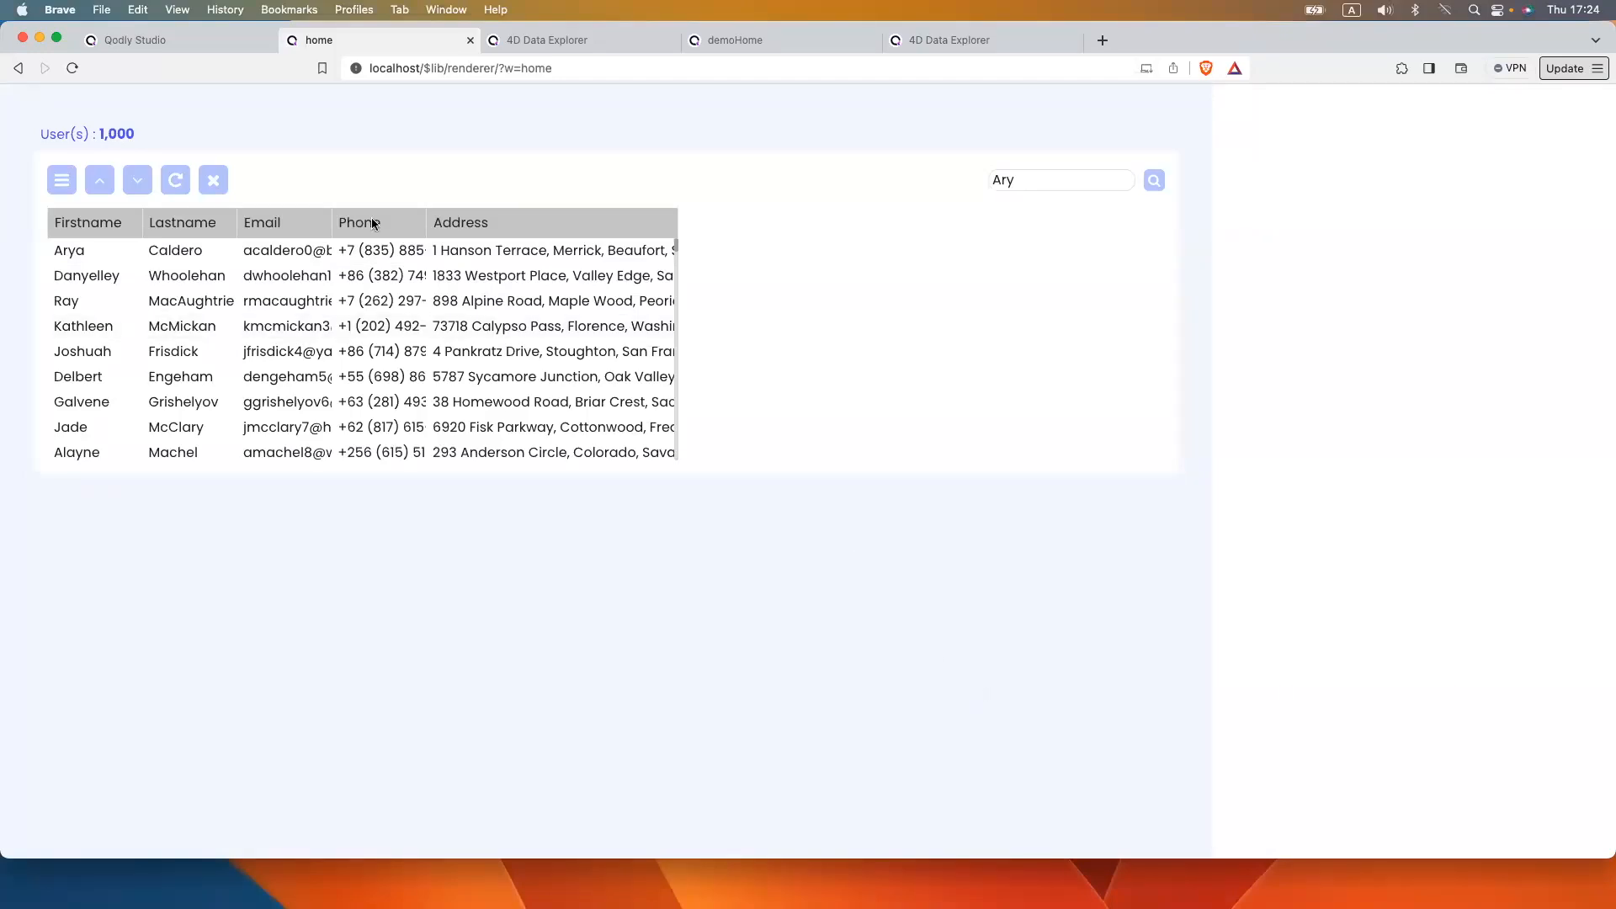
# Apply a shadow CSS class to the Home webform's stylebox that holds EditUser, and save the webform
pyautogui.click(172, 44)
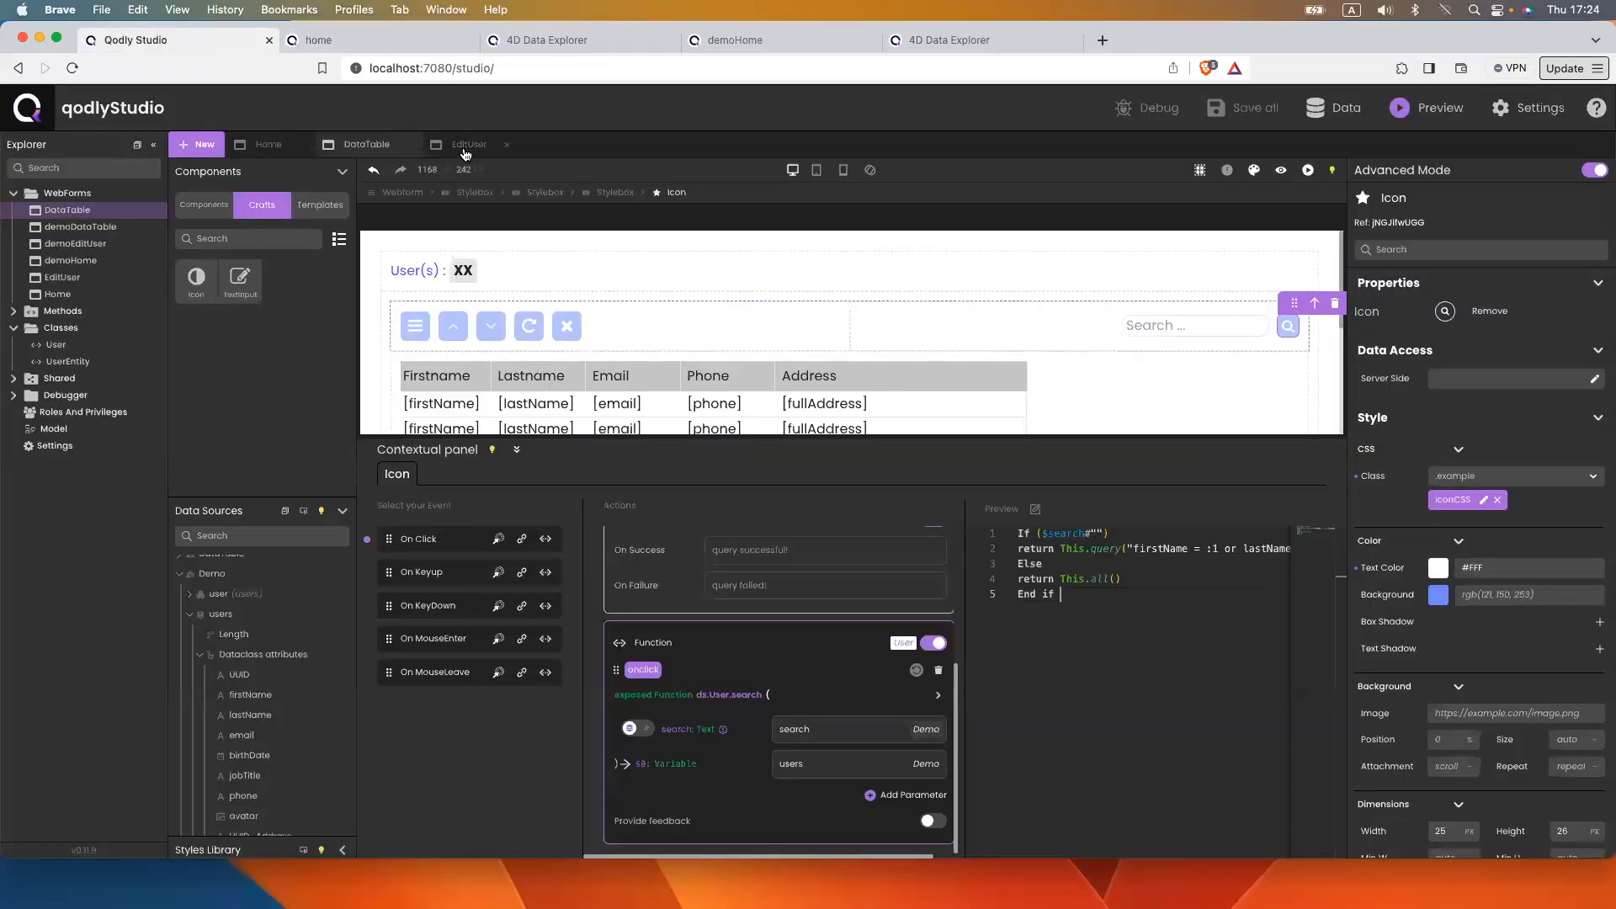
pyautogui.click(261, 149)
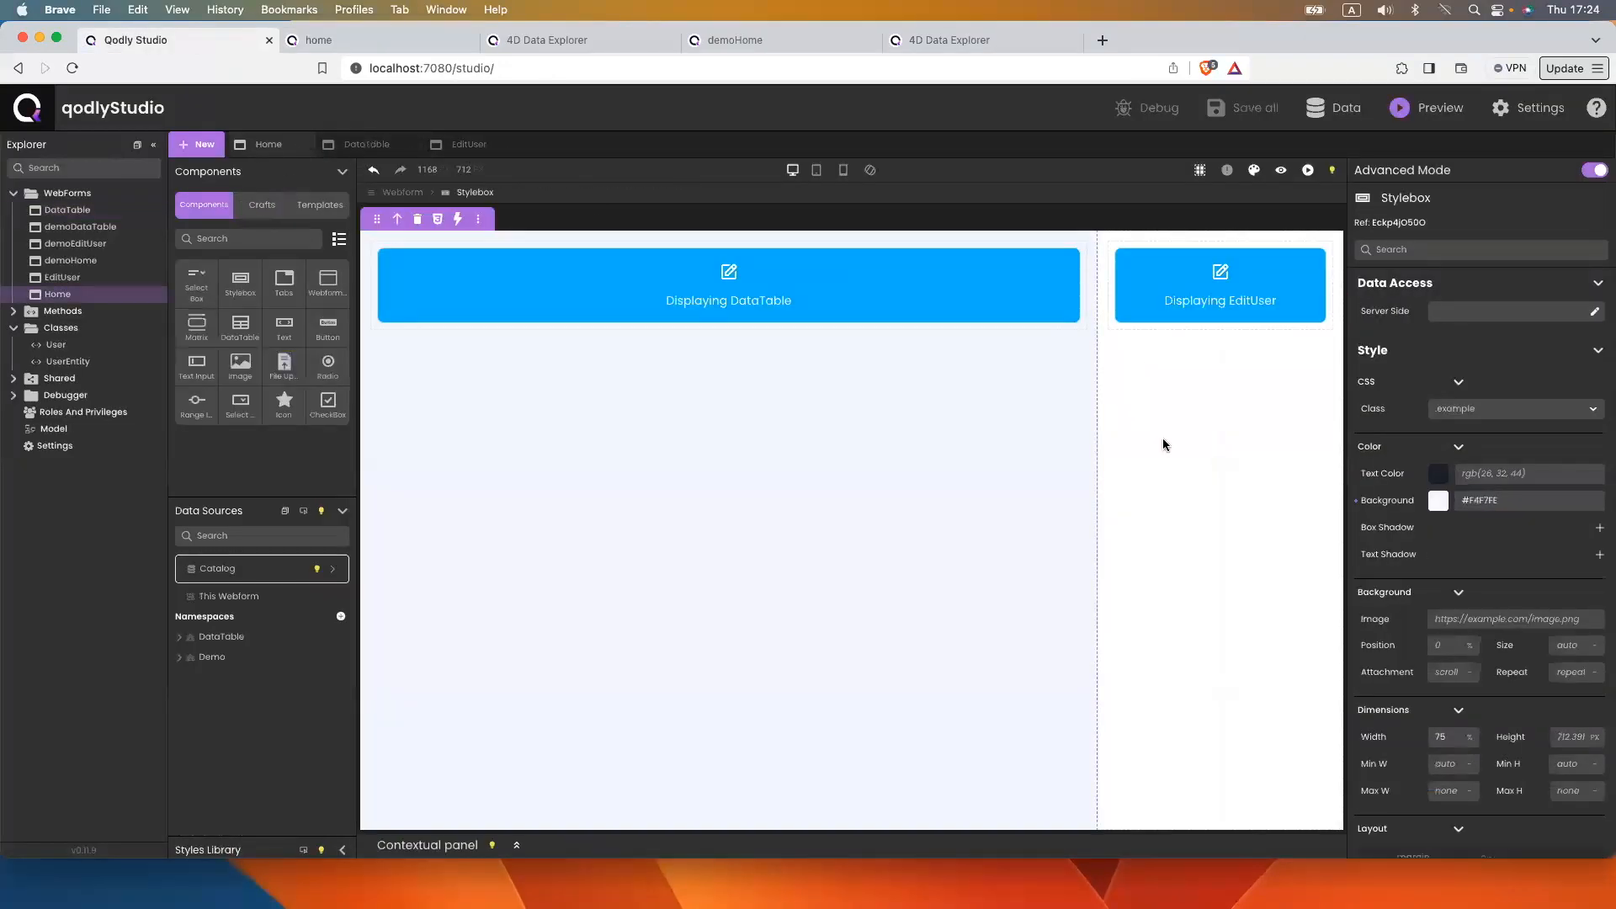
pyautogui.click(1162, 440)
pyautogui.click(1454, 411)
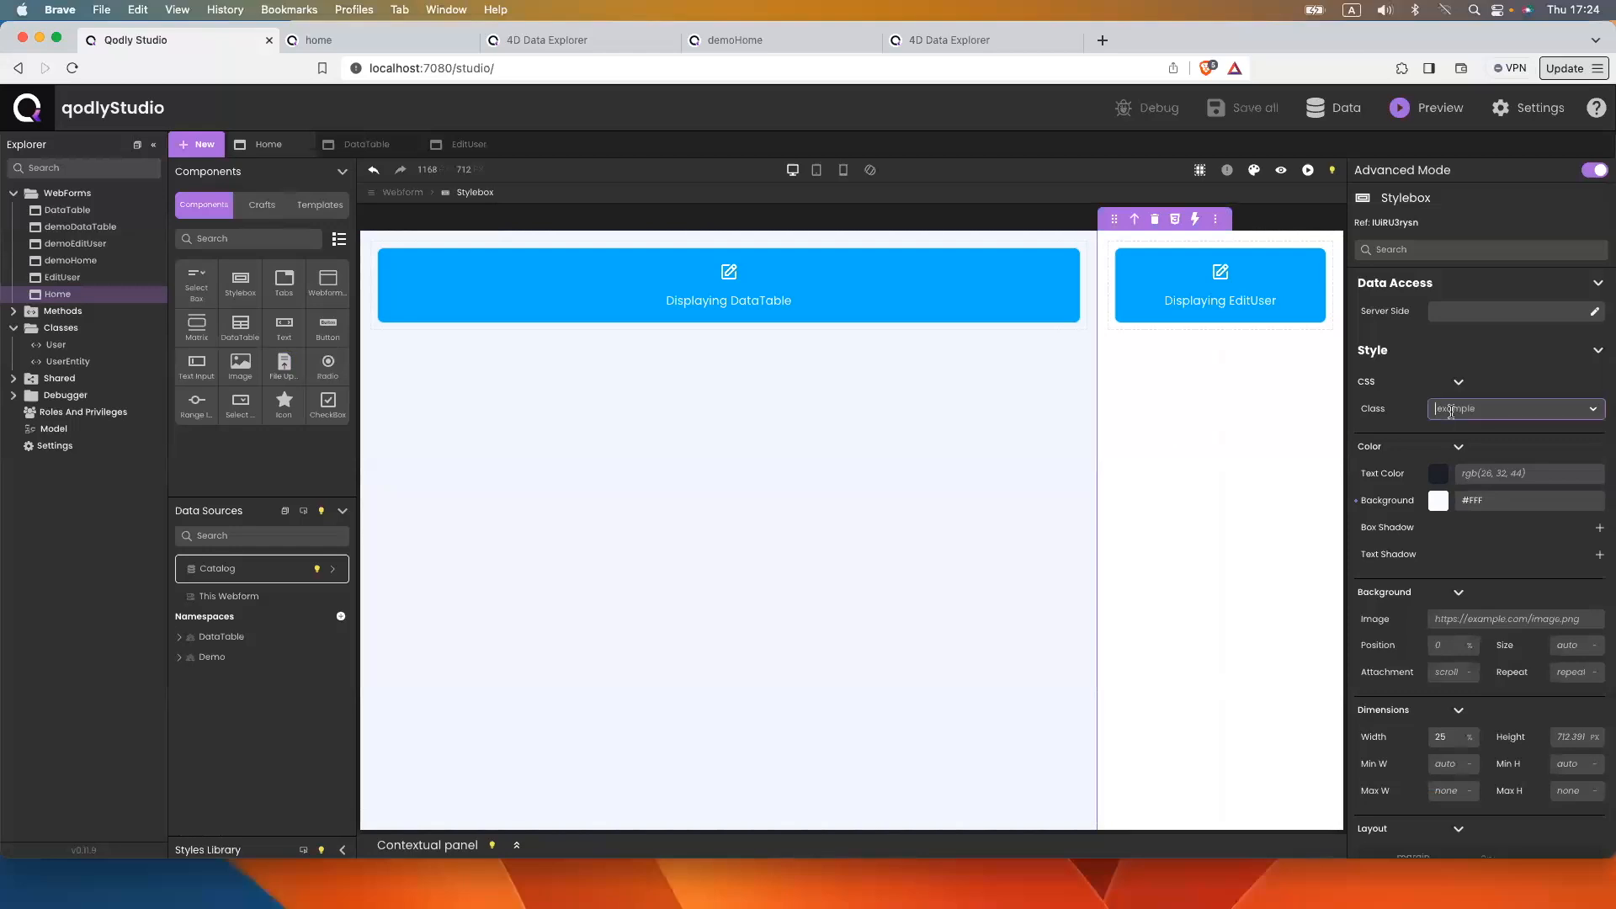
pyautogui.write('sh')
pyautogui.press('Down')
pyautogui.press('Down')
pyautogui.press('Down')
pyautogui.press('Down')
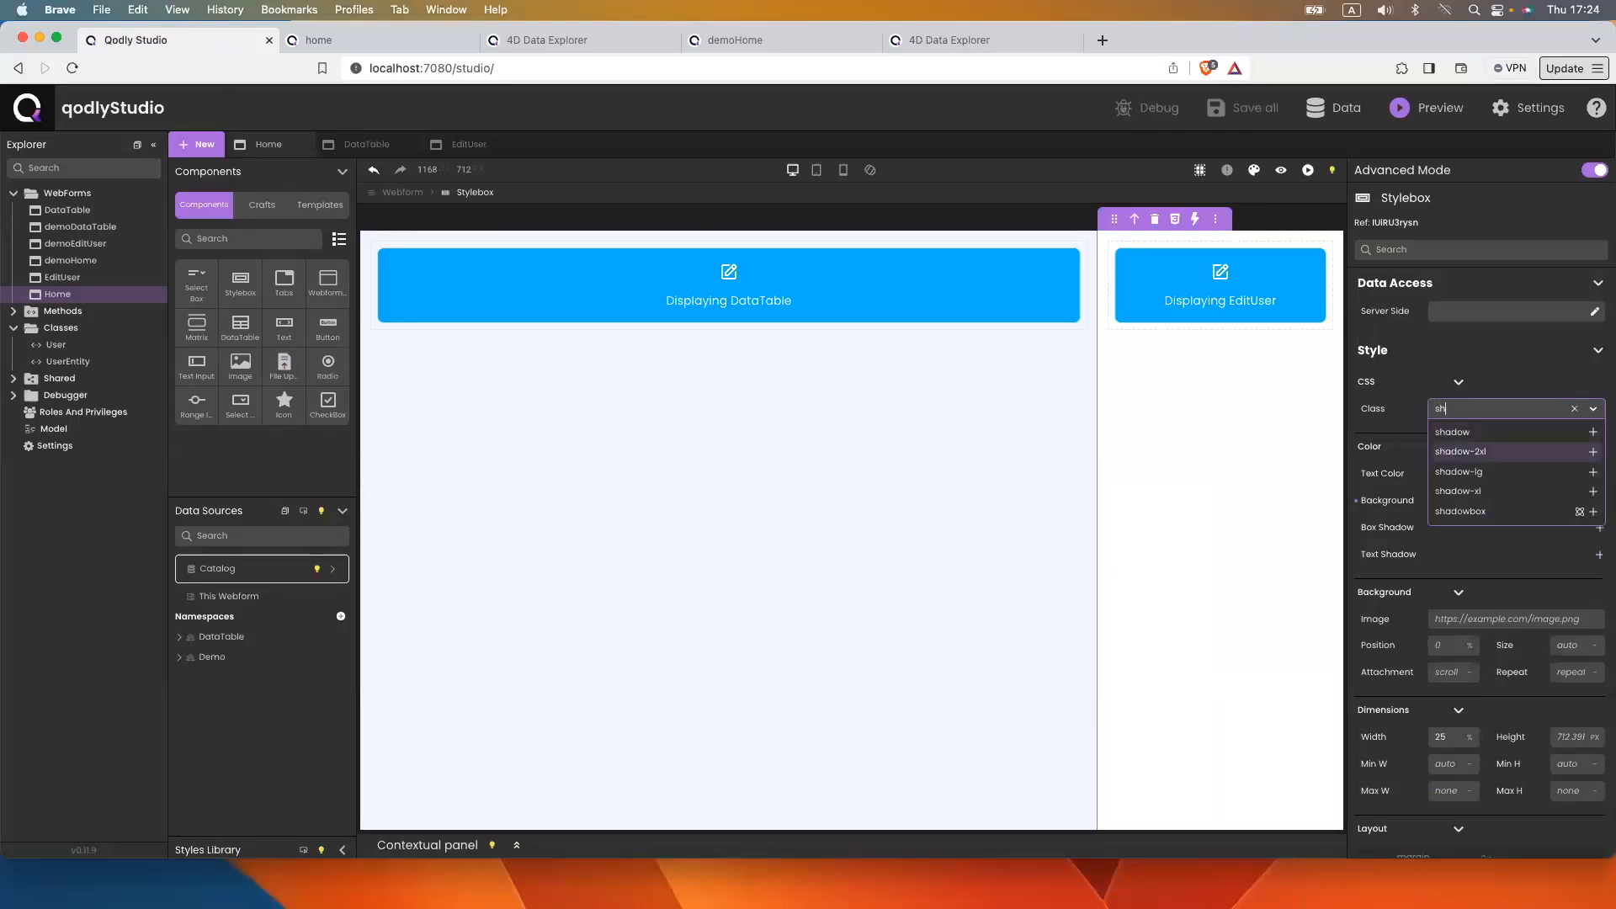
pyautogui.press('Return')
pyautogui.press('super+s')
pyautogui.click(1029, 453)
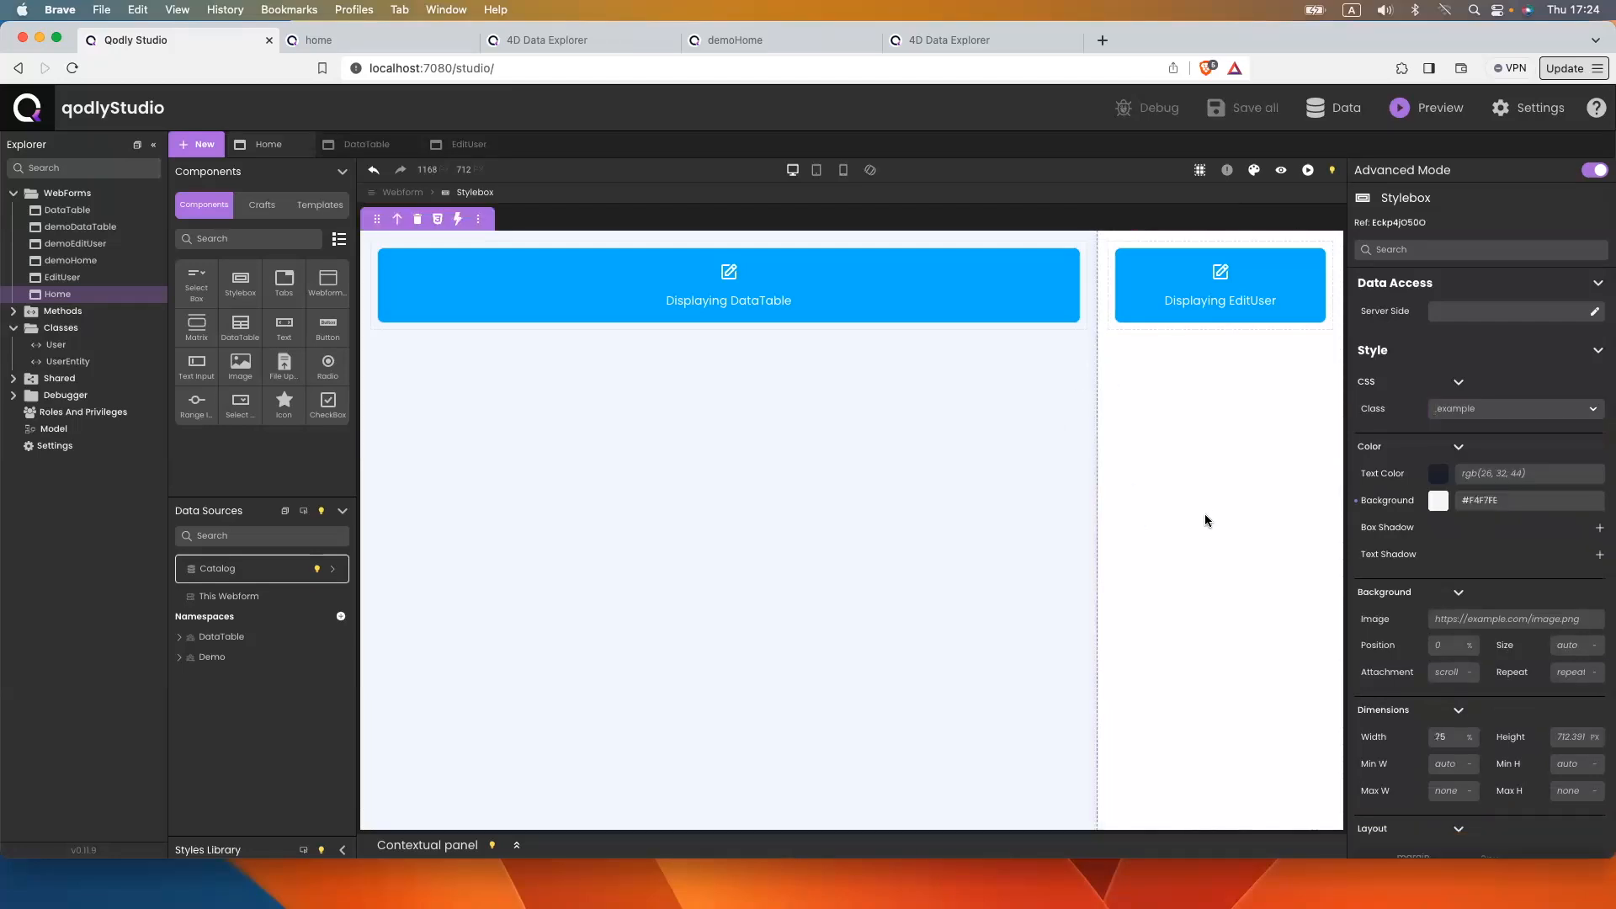
# Open the EditUser webform and add three styleboxes stacked one below the other
pyautogui.click(457, 147)
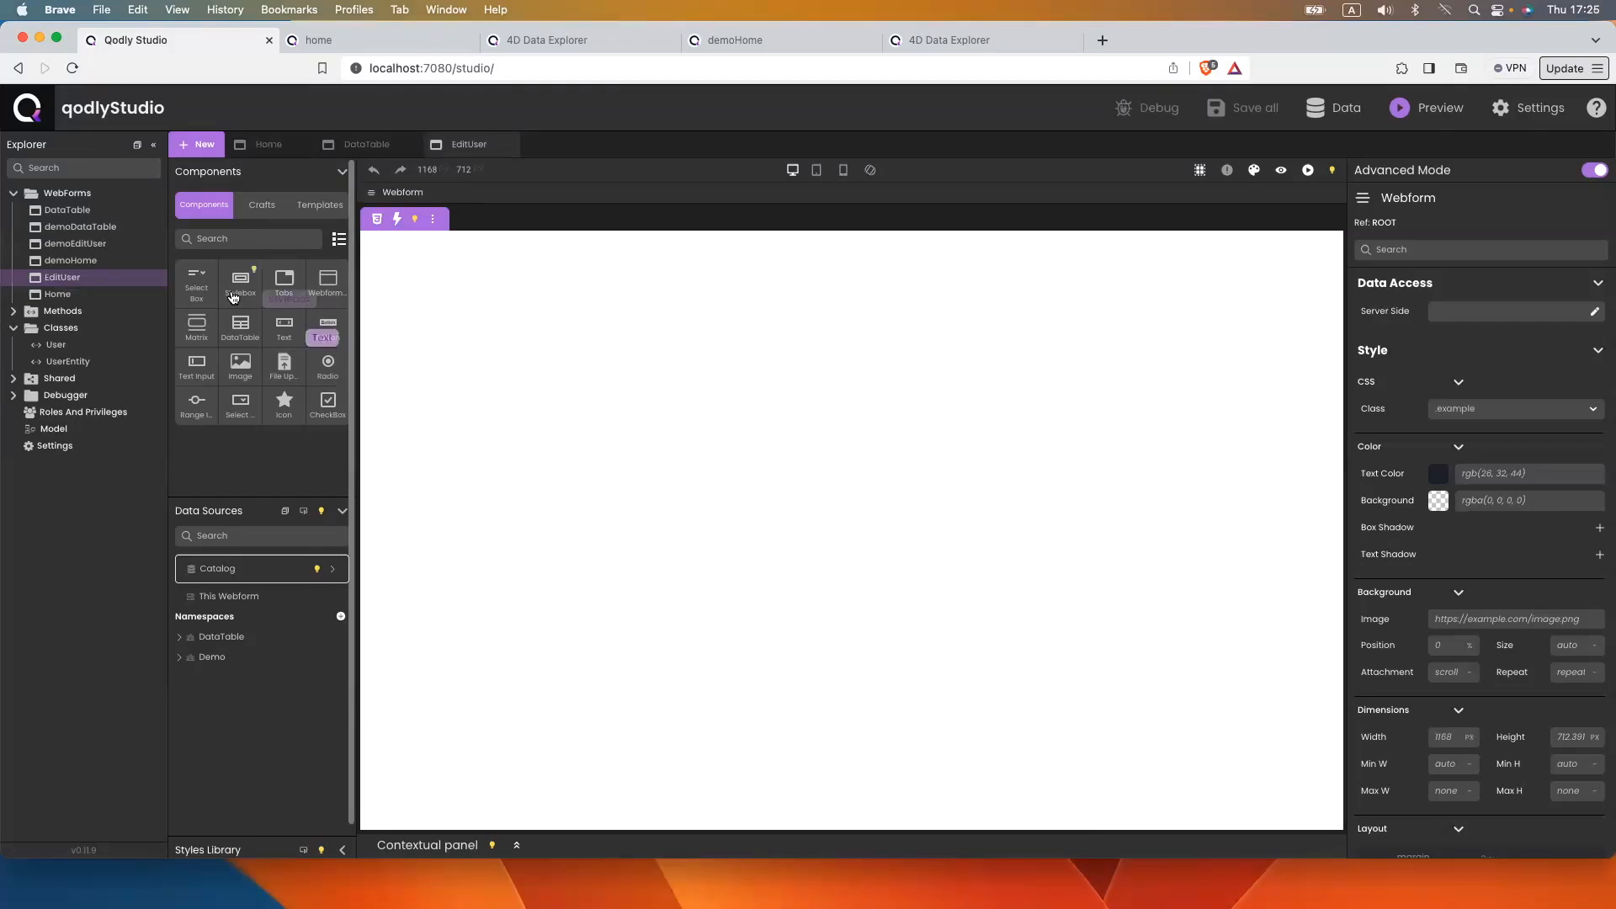
pyautogui.moveTo(295, 291); pyautogui.dragTo(537, 320)
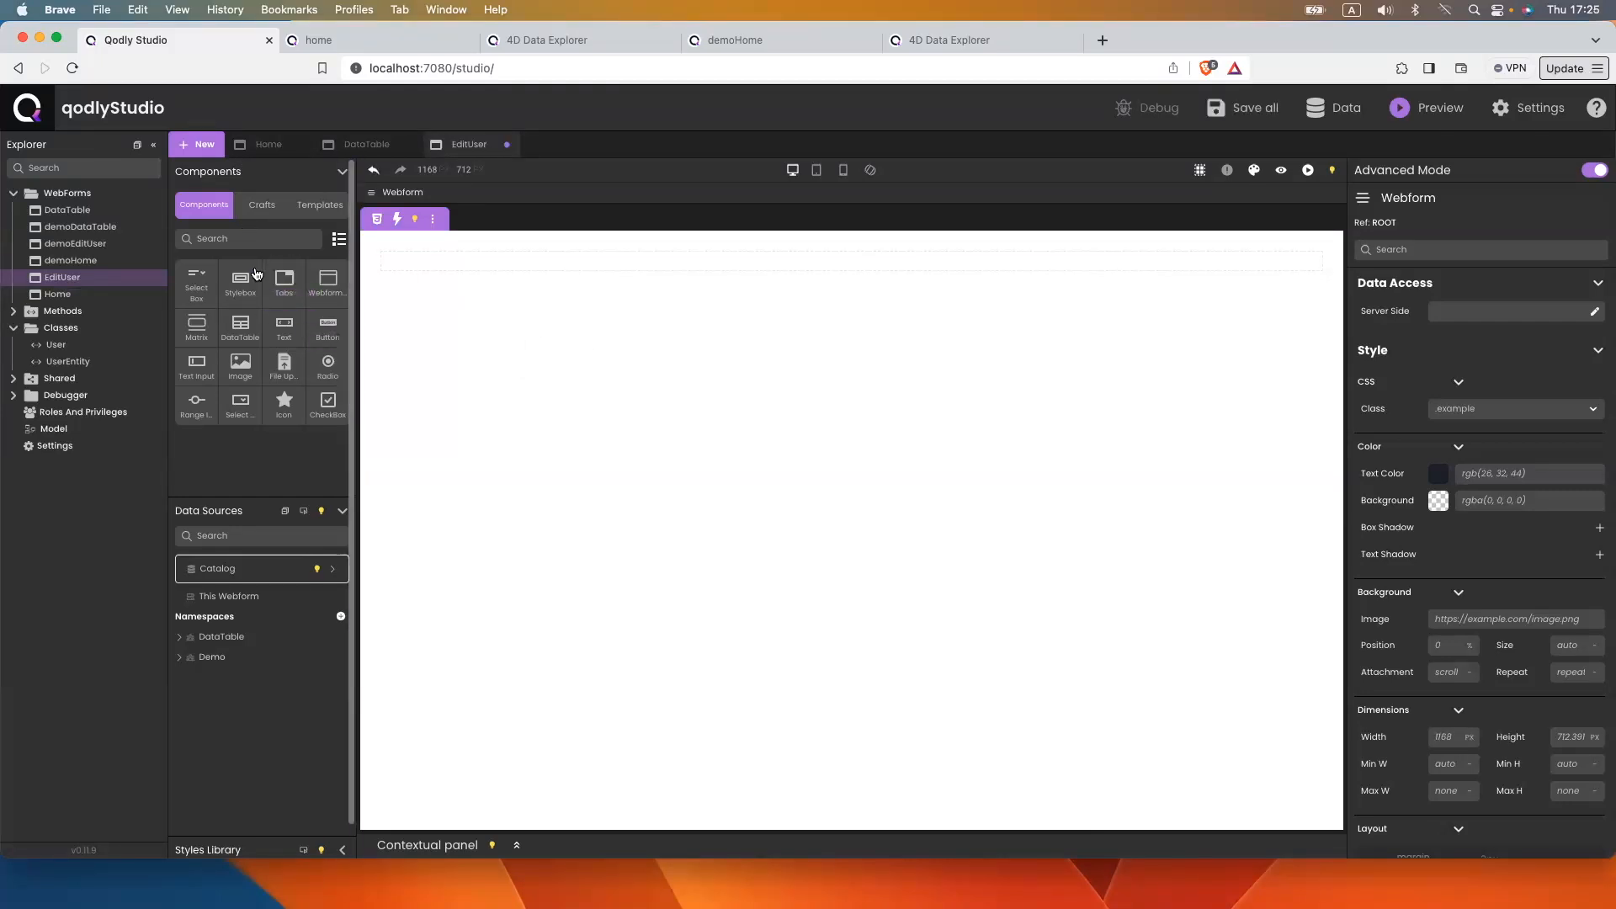
pyautogui.moveTo(242, 287); pyautogui.dragTo(630, 369)
pyautogui.moveTo(241, 287); pyautogui.dragTo(543, 397)
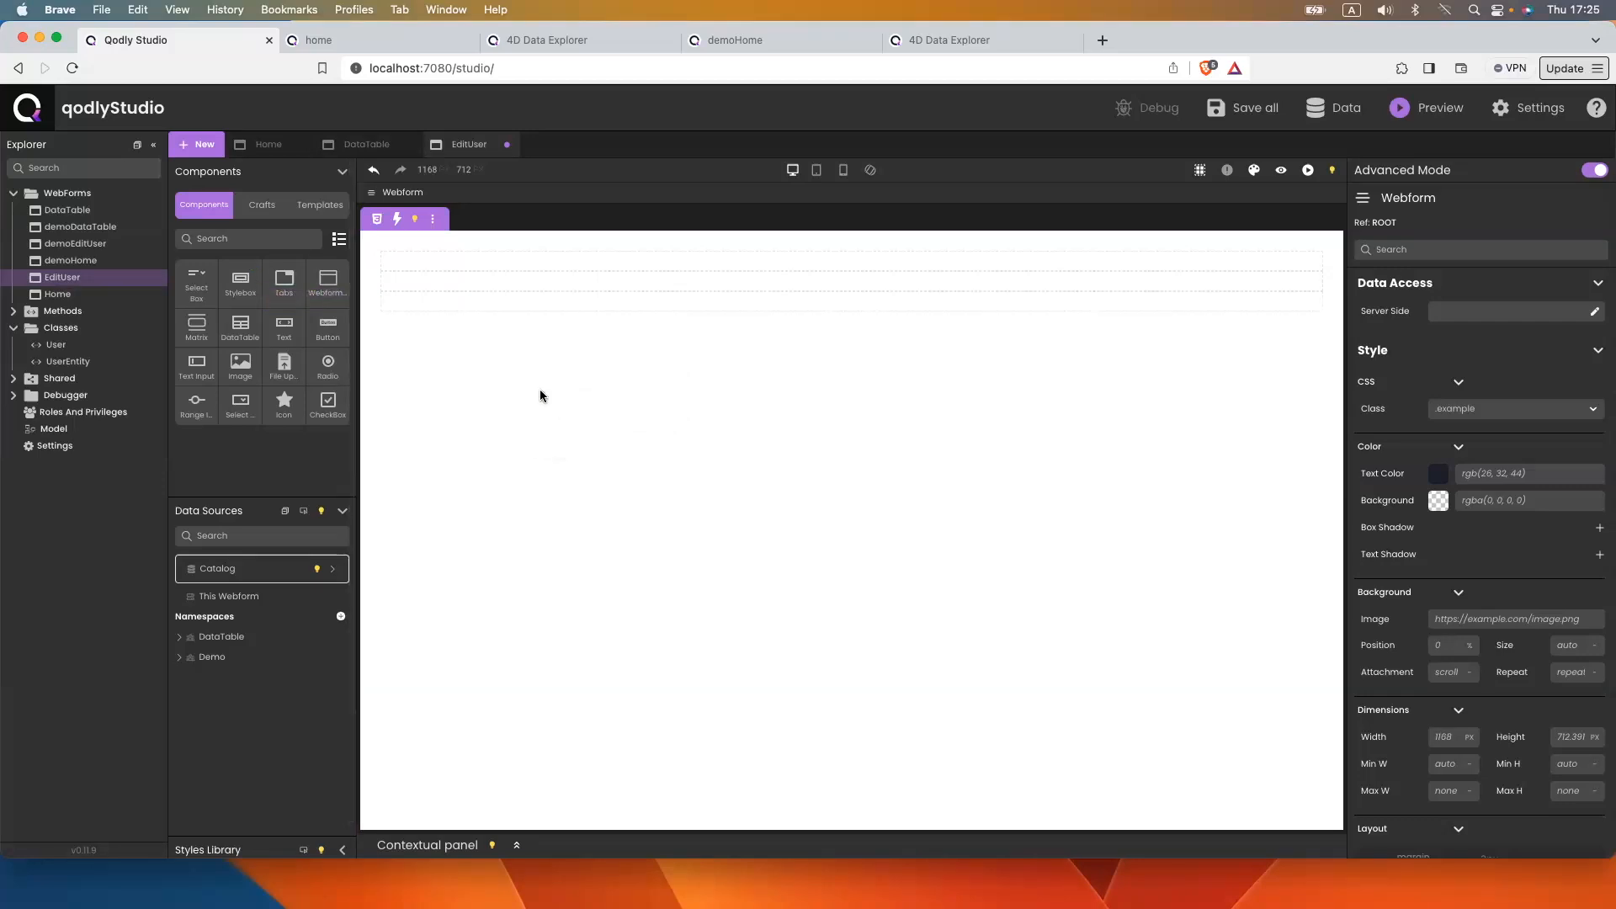
# Add two buttons to the first stylebox of EditUser and label them Delete and New
pyautogui.moveTo(327, 327); pyautogui.dragTo(410, 263)
pyautogui.moveTo(327, 327); pyautogui.dragTo(425, 283)
pyautogui.click(421, 277)
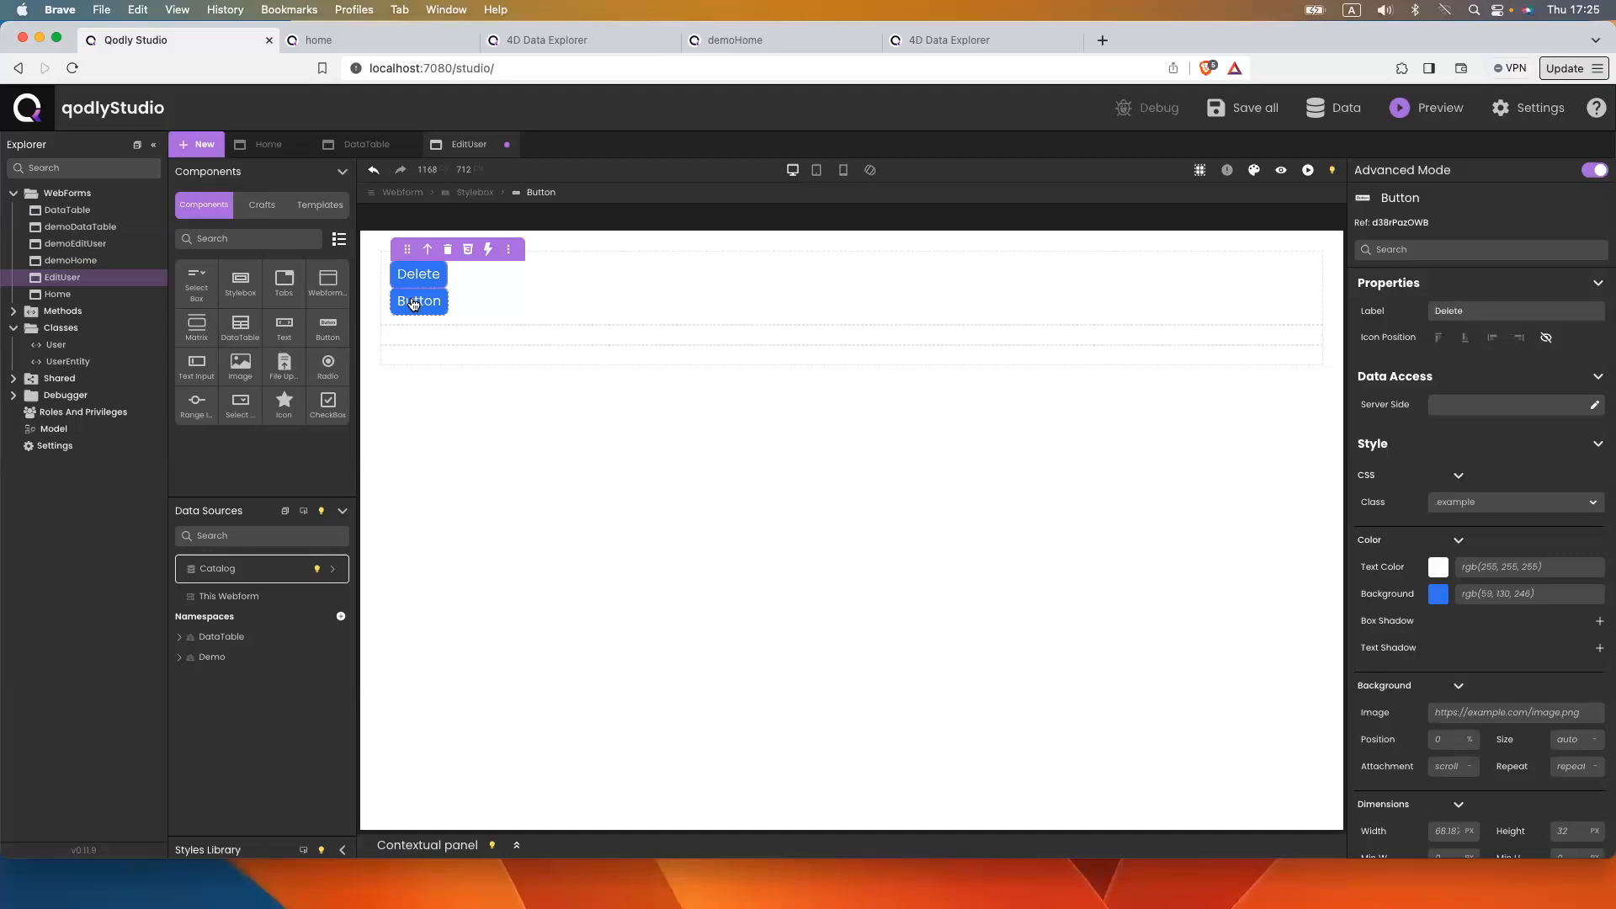
pyautogui.click(414, 306)
pyautogui.write('New')
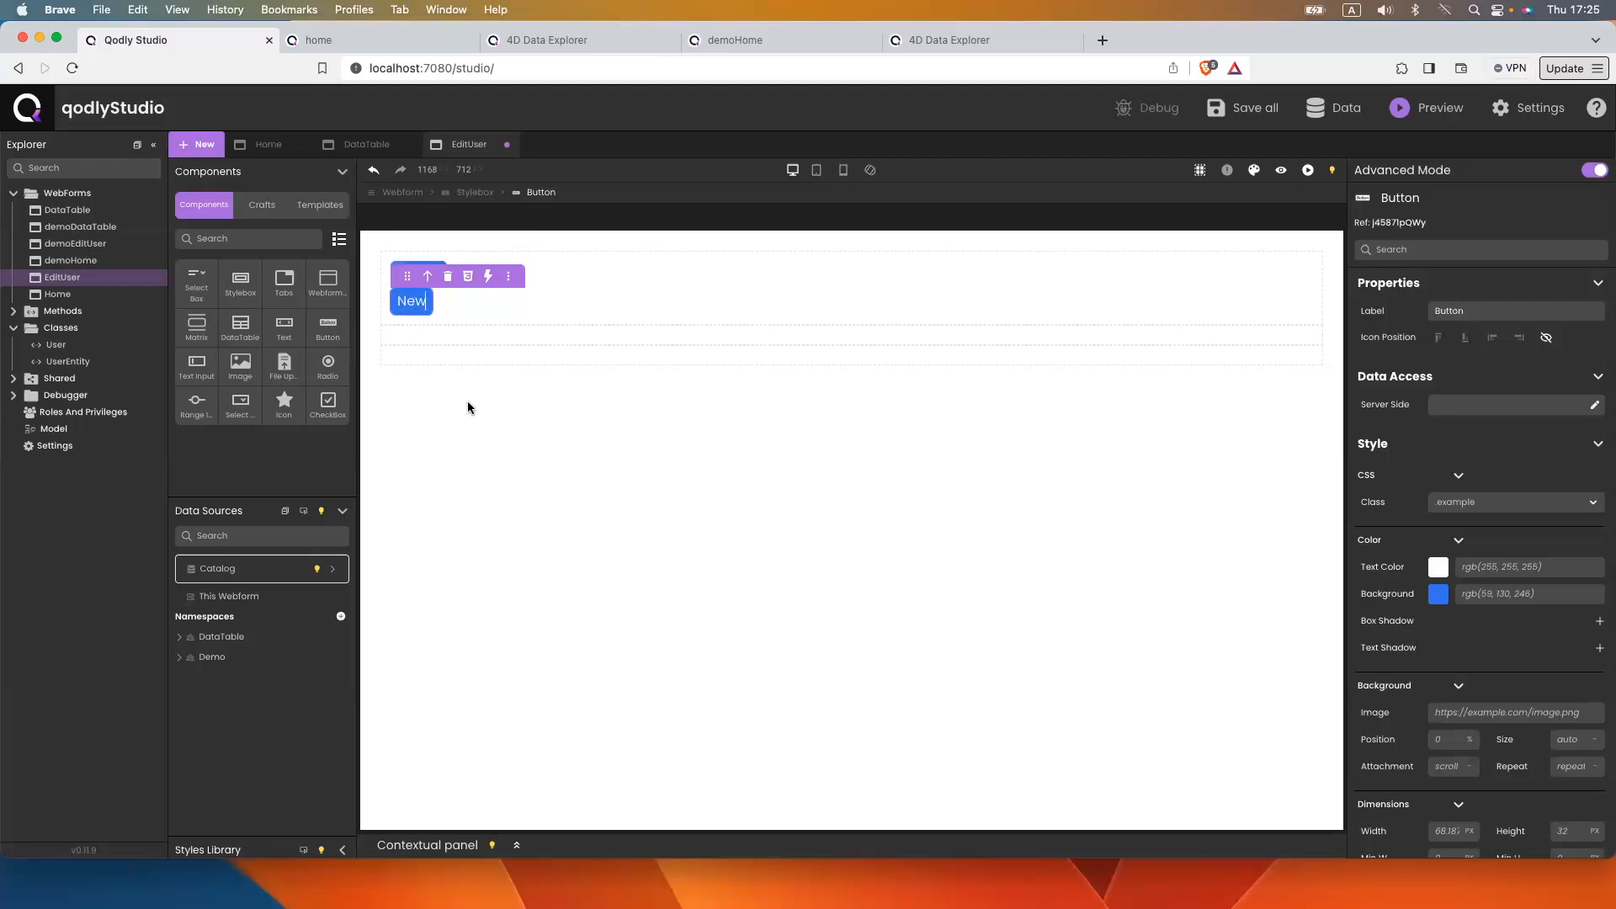
pyautogui.click(461, 447)
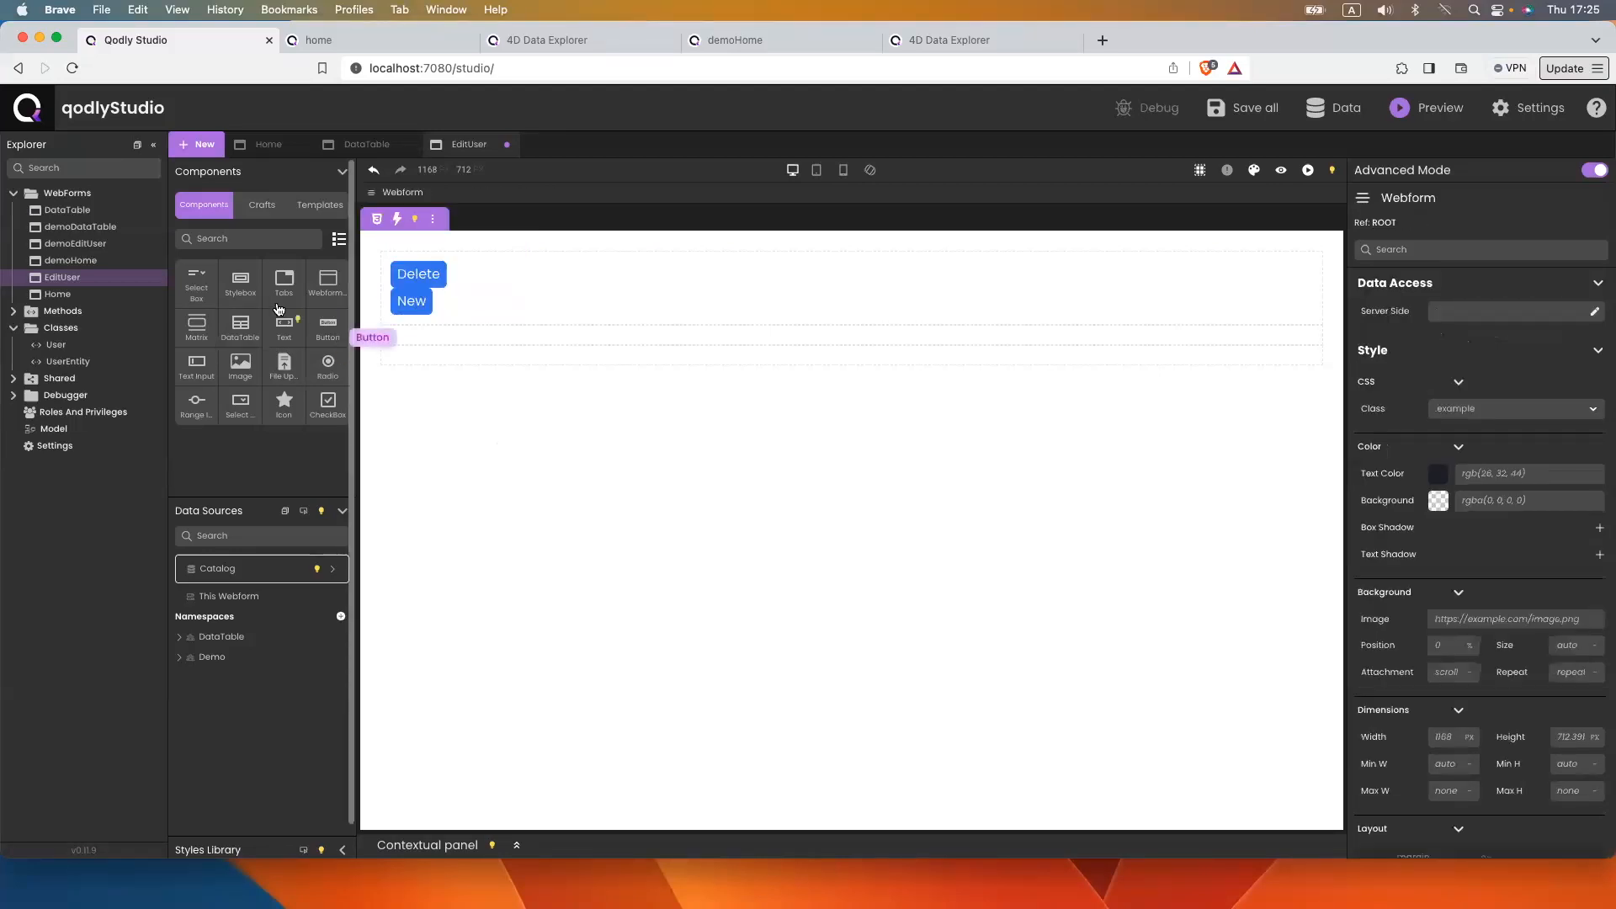
# Nest a stylebox inside the second stylebox of EditUser and place an image and a file upload component in it
pyautogui.moveTo(240, 288); pyautogui.dragTo(442, 345)
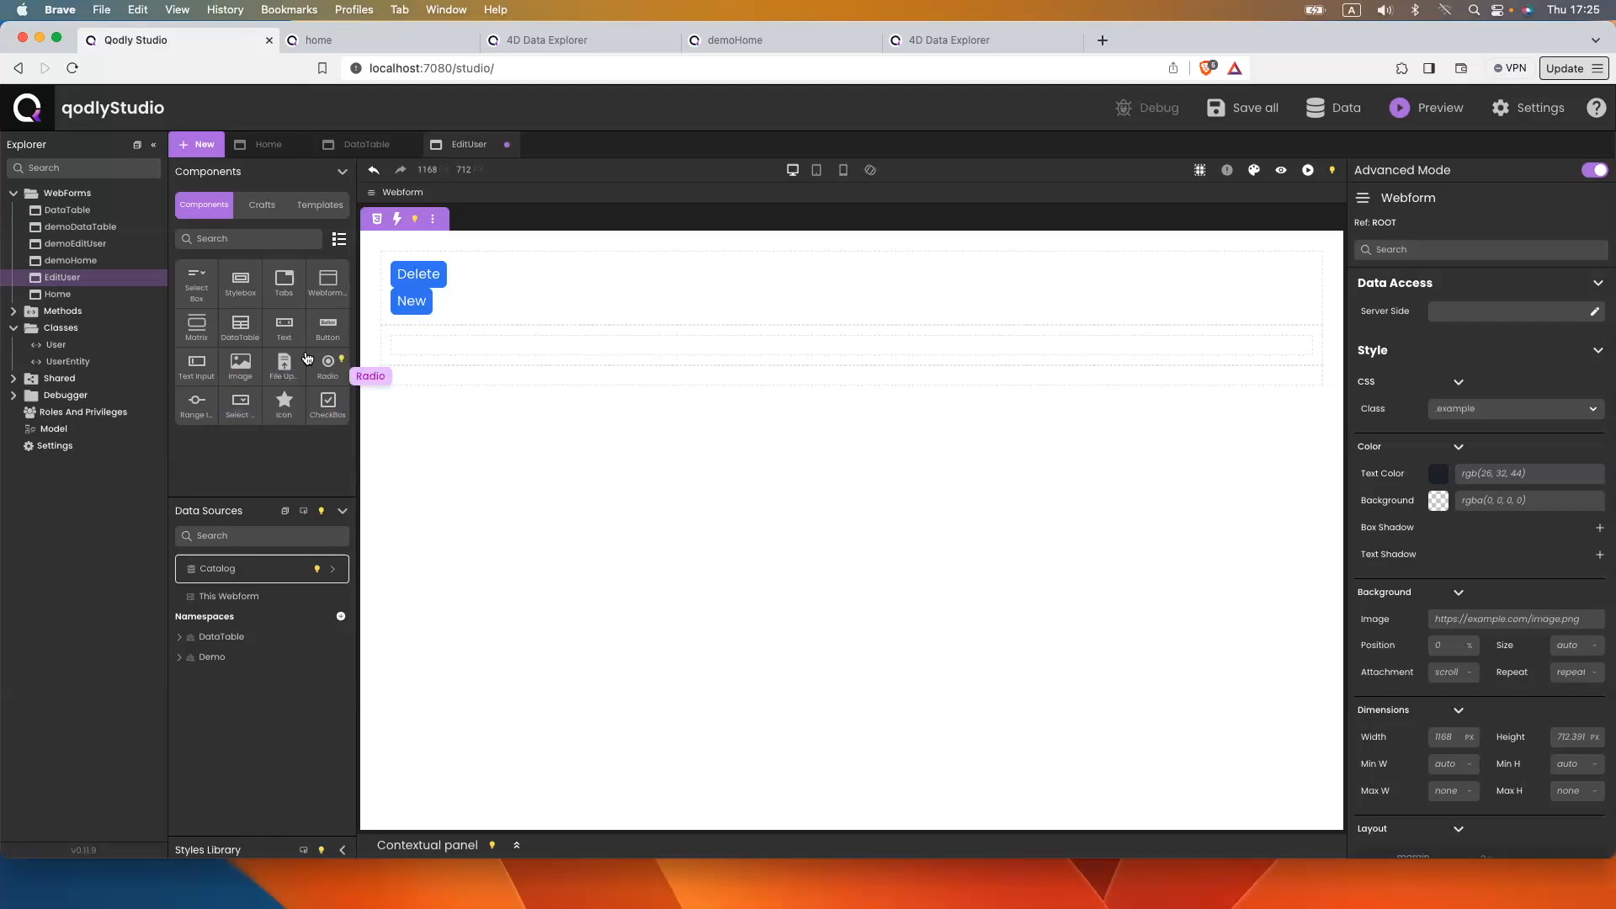
pyautogui.moveTo(240, 362); pyautogui.dragTo(427, 342)
pyautogui.moveTo(284, 364); pyautogui.dragTo(679, 418)
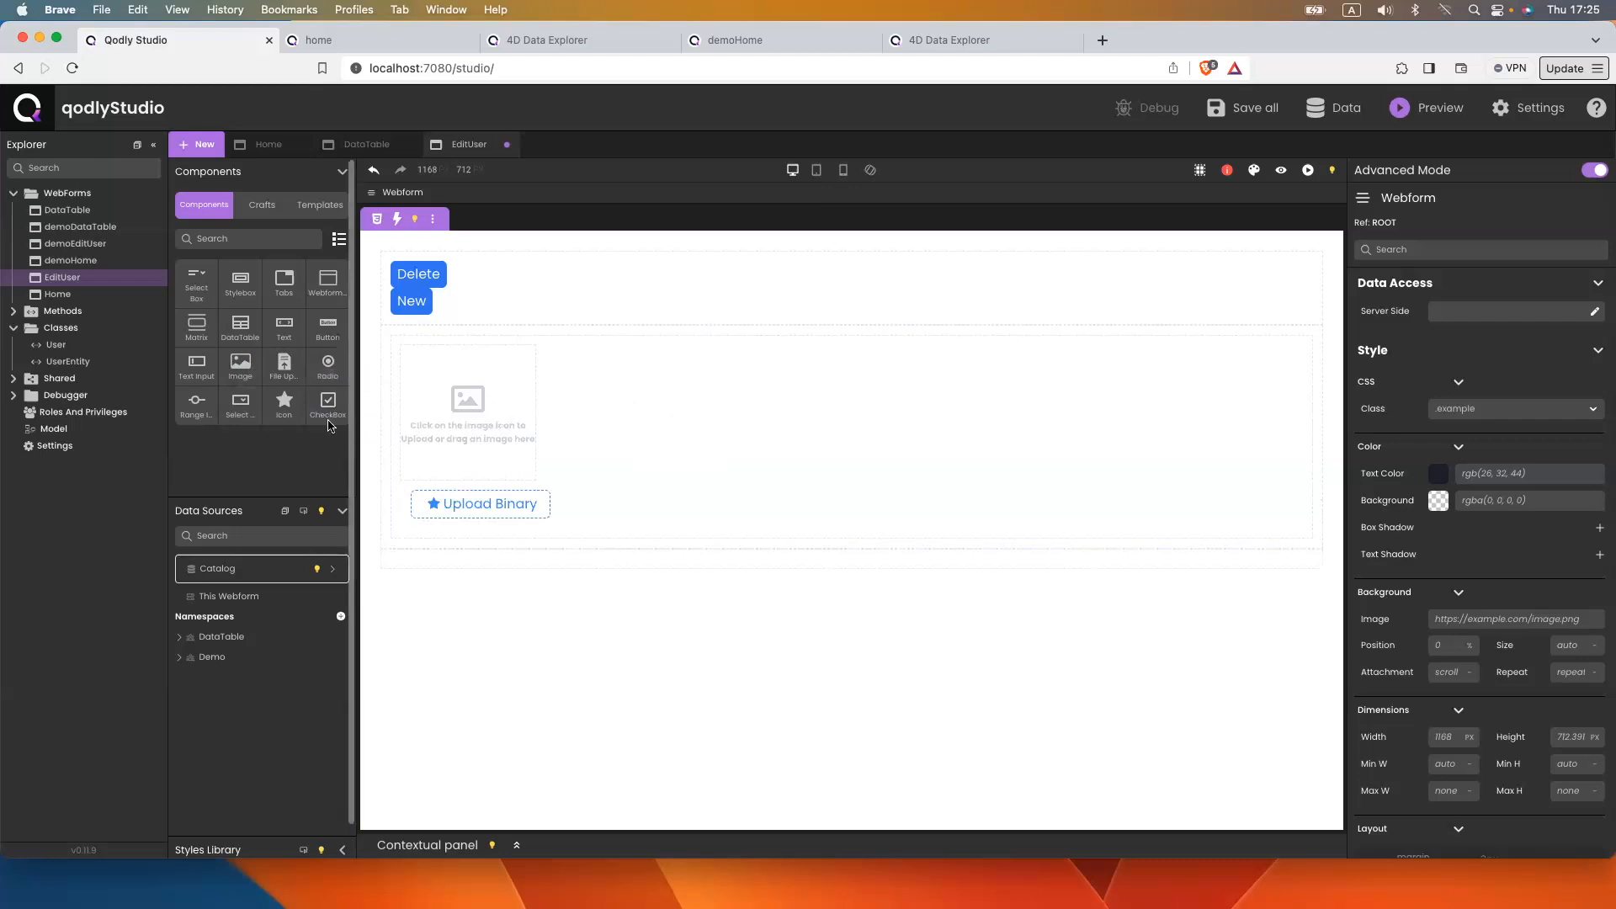
# Add four TextInput crafts stacked below the nested image and upload stylebox in the second stylebox
pyautogui.click(260, 206)
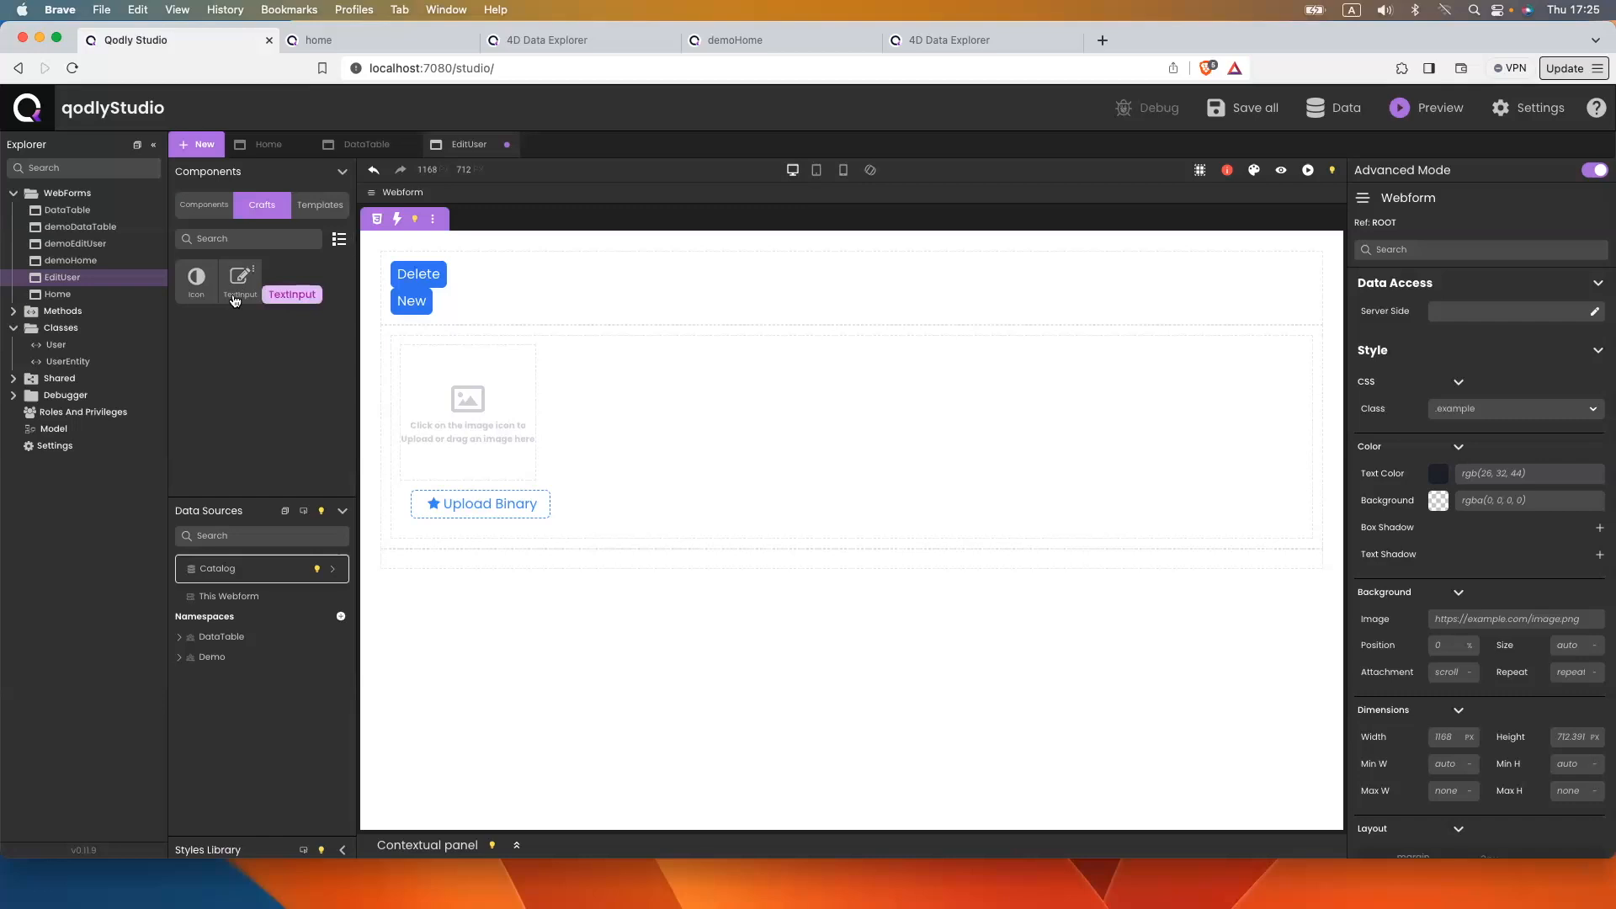
pyautogui.moveTo(235, 301); pyautogui.dragTo(547, 549)
pyautogui.moveTo(240, 282); pyautogui.dragTo(463, 599)
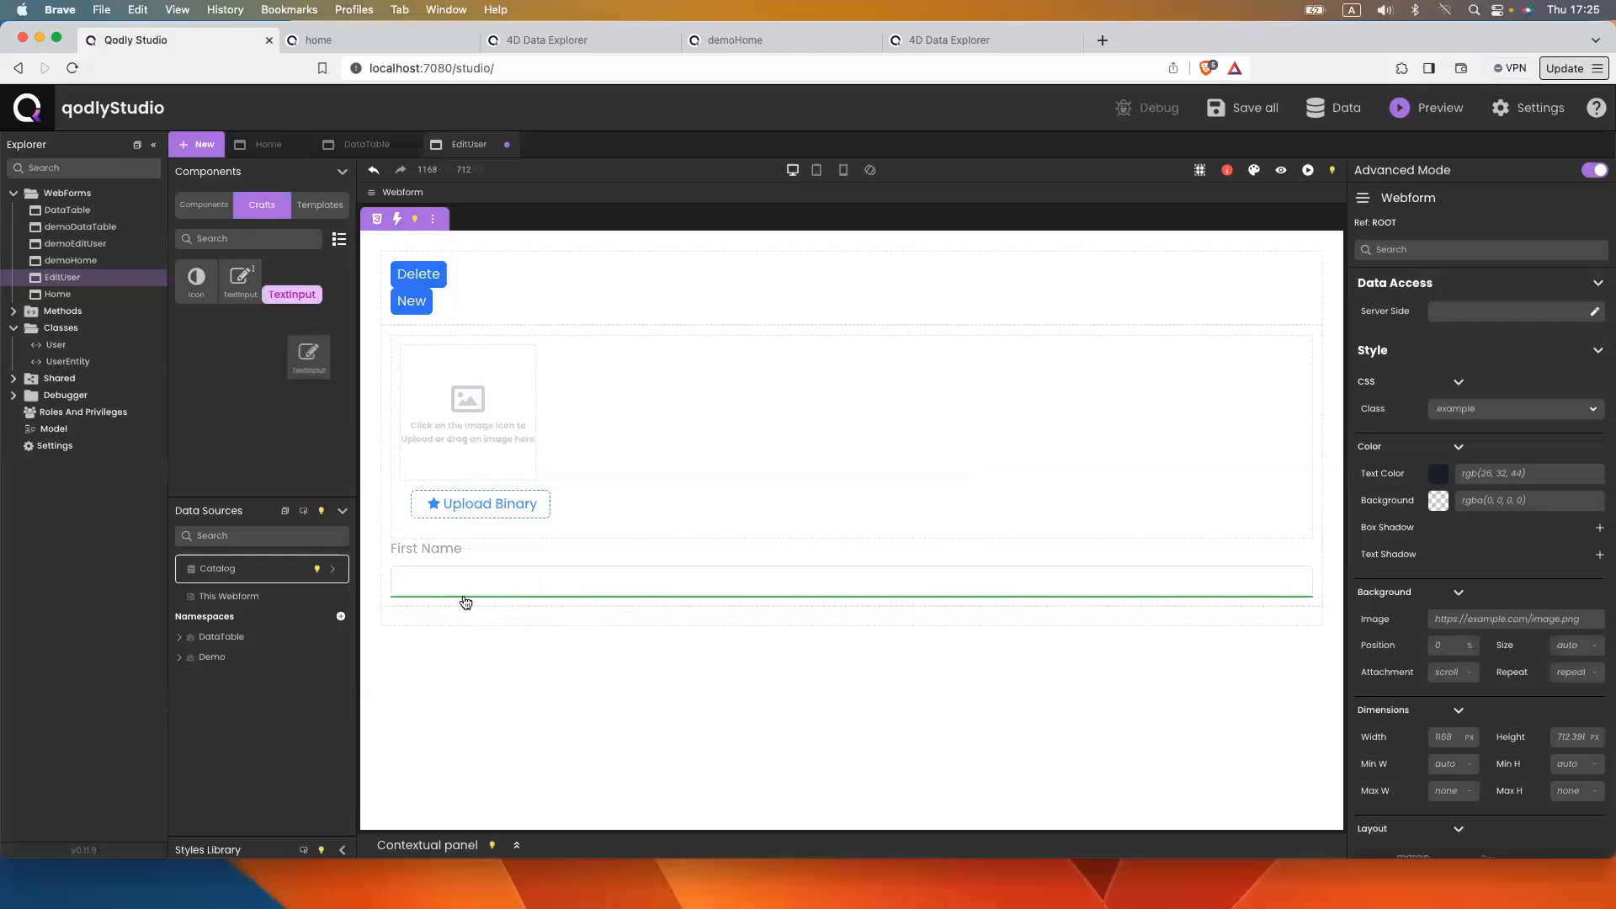
pyautogui.moveTo(236, 293); pyautogui.dragTo(467, 658)
pyautogui.moveTo(235, 293); pyautogui.dragTo(509, 719)
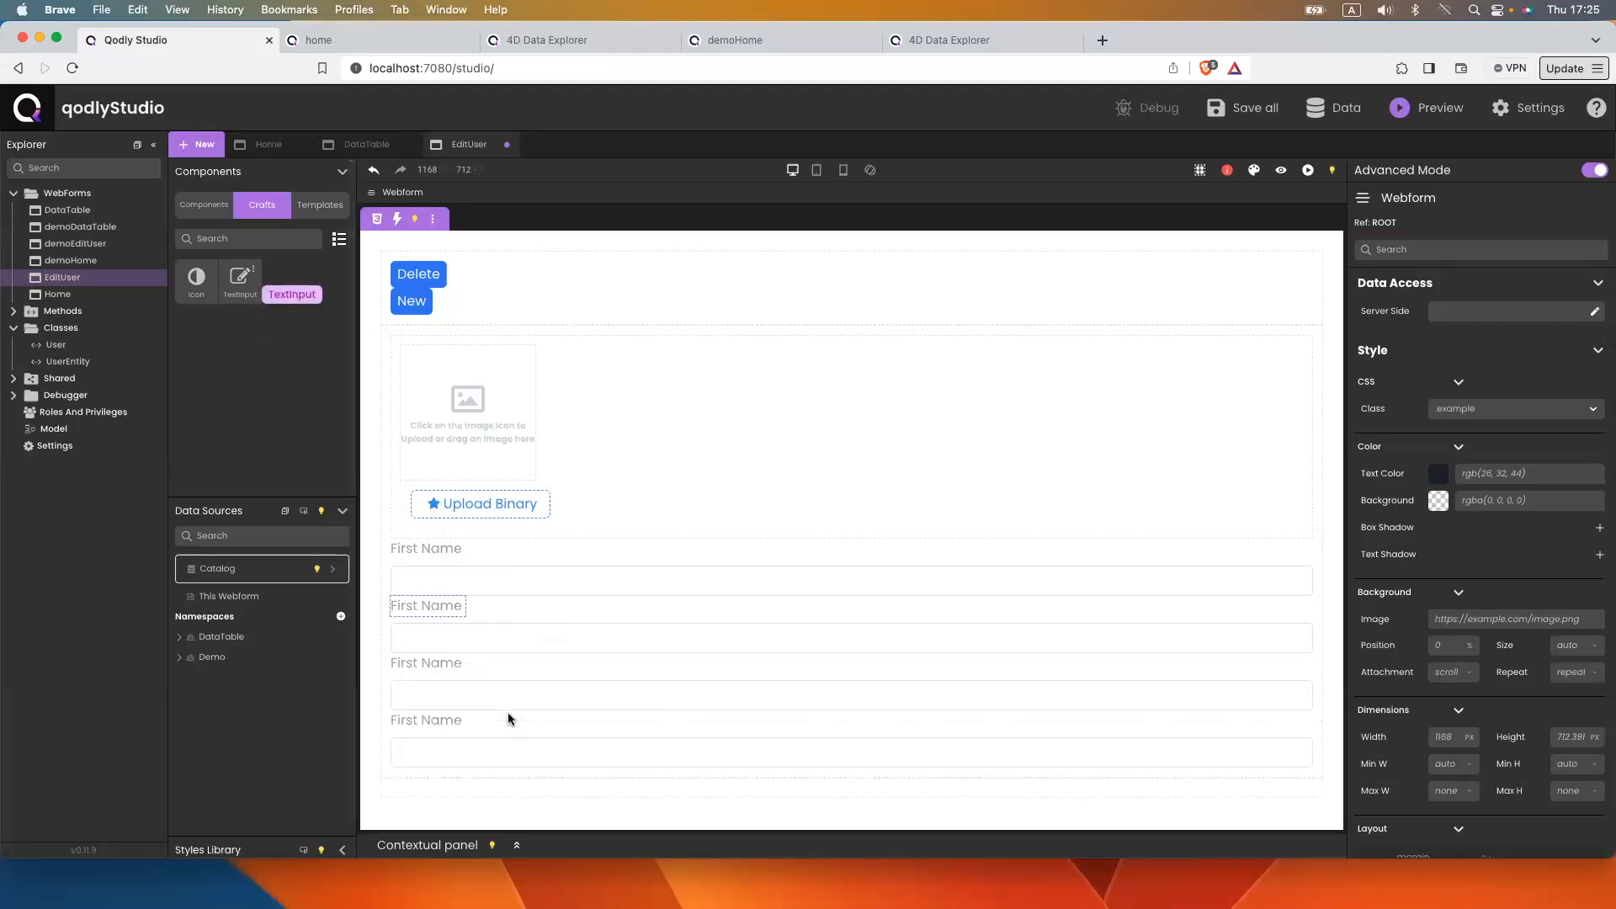
# Add a stylebox below the four text inputs in the second stylebox and place four icon crafts inside it
pyautogui.click(204, 205)
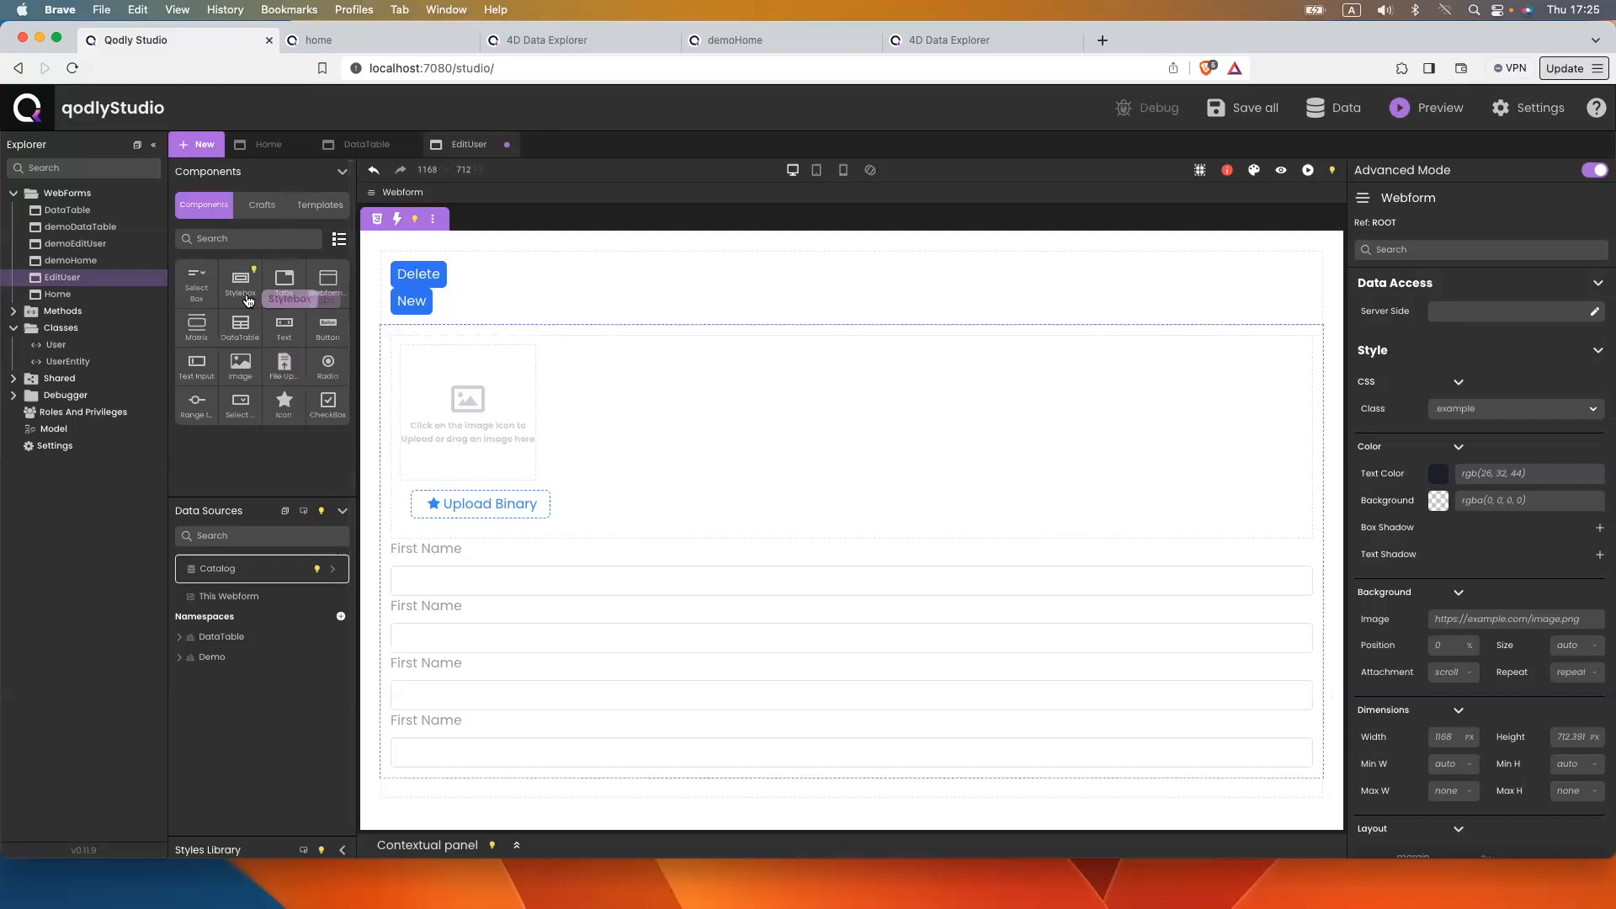
pyautogui.moveTo(244, 286); pyautogui.dragTo(524, 774)
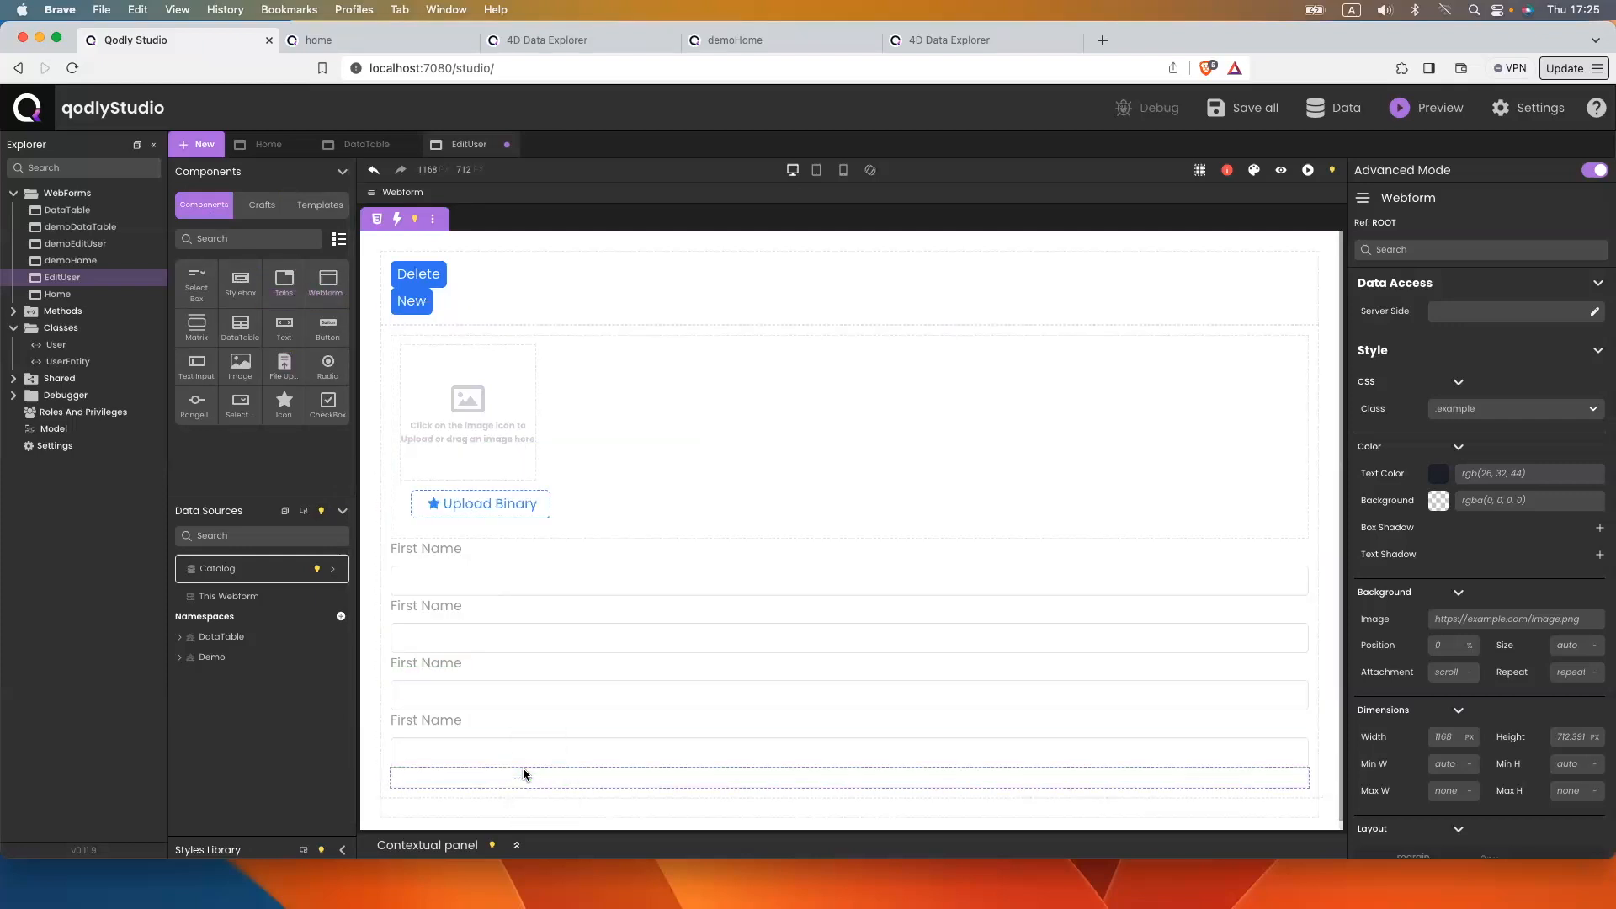
pyautogui.click(262, 204)
pyautogui.moveTo(239, 277); pyautogui.dragTo(628, 833)
pyautogui.moveTo(239, 281); pyautogui.dragTo(534, 794)
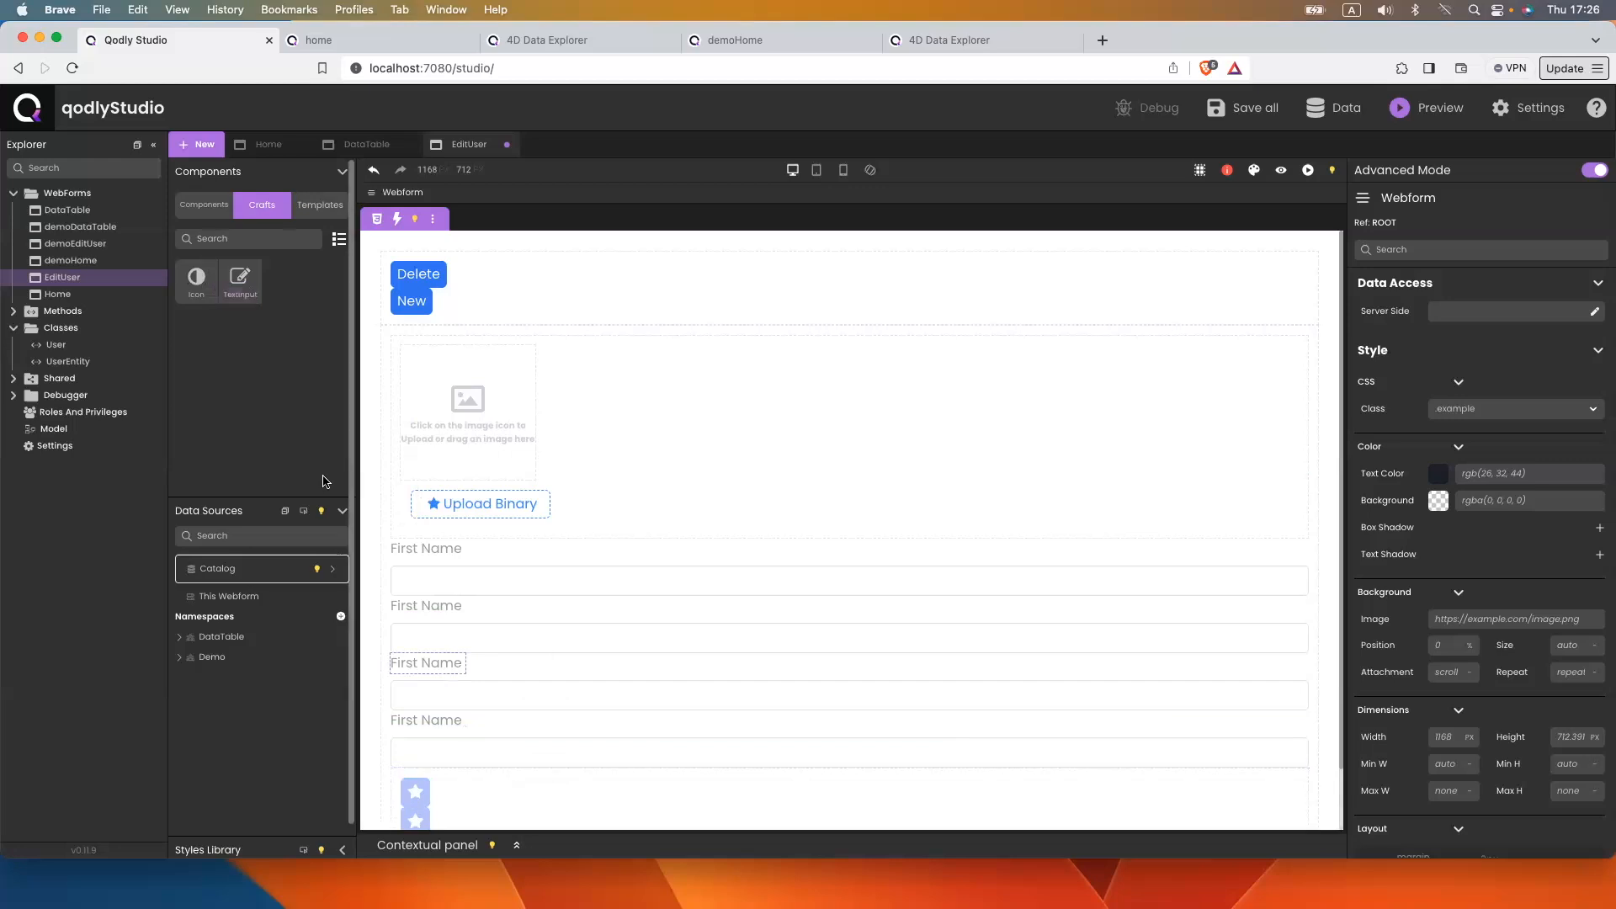
pyautogui.moveTo(239, 281); pyautogui.dragTo(500, 804)
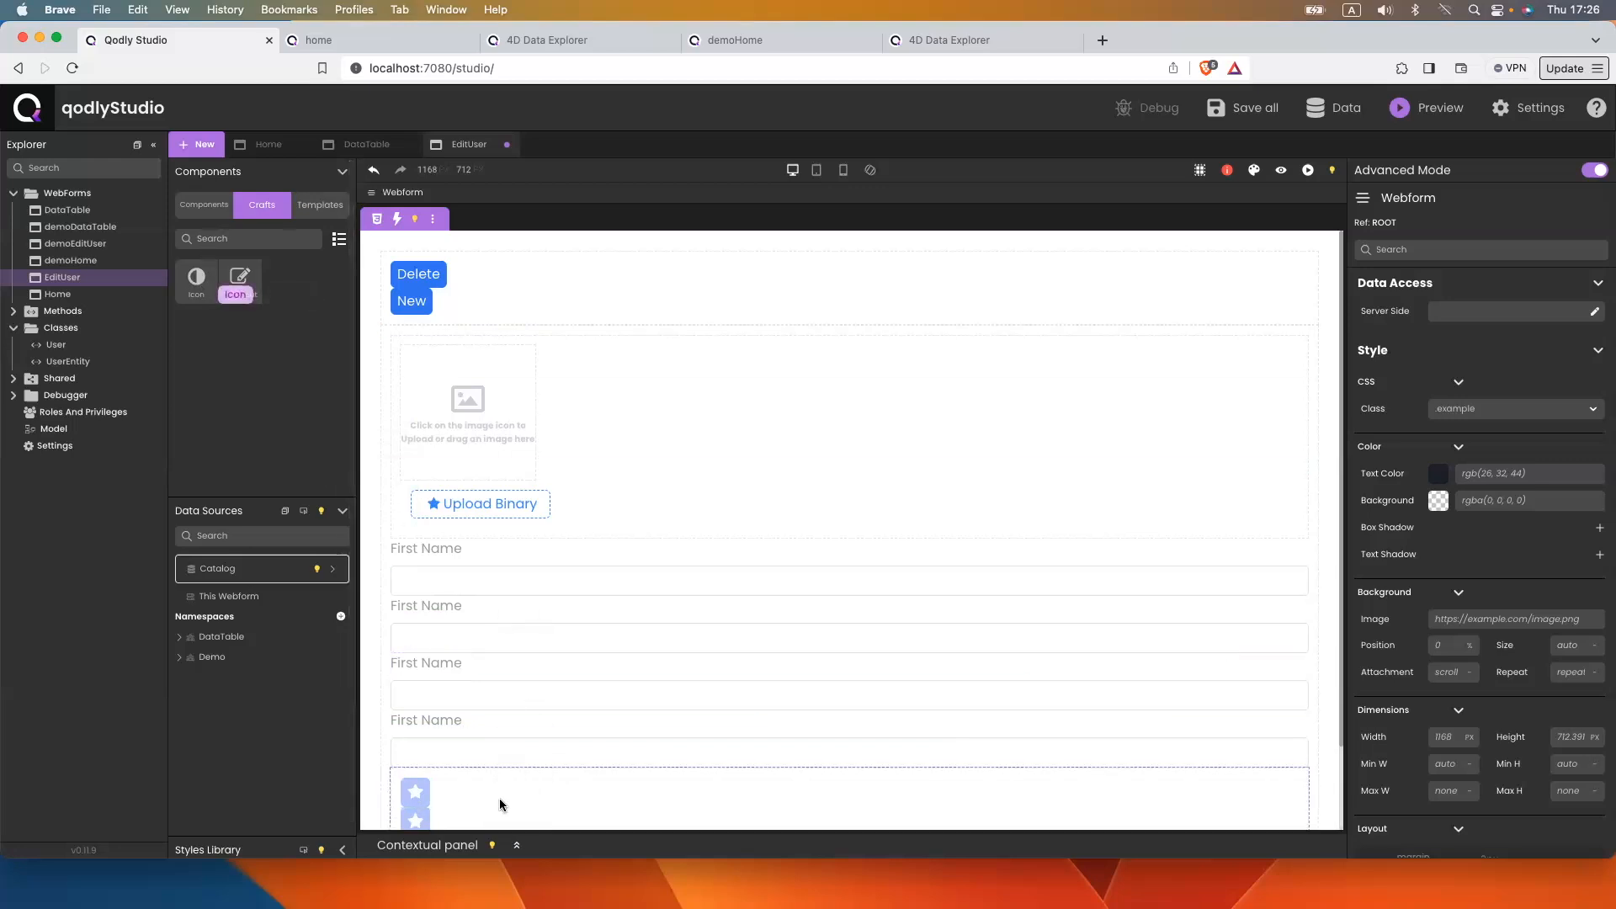
pyautogui.moveTo(200, 283); pyautogui.dragTo(518, 774)
pyautogui.scroll(-3, 519, 771)
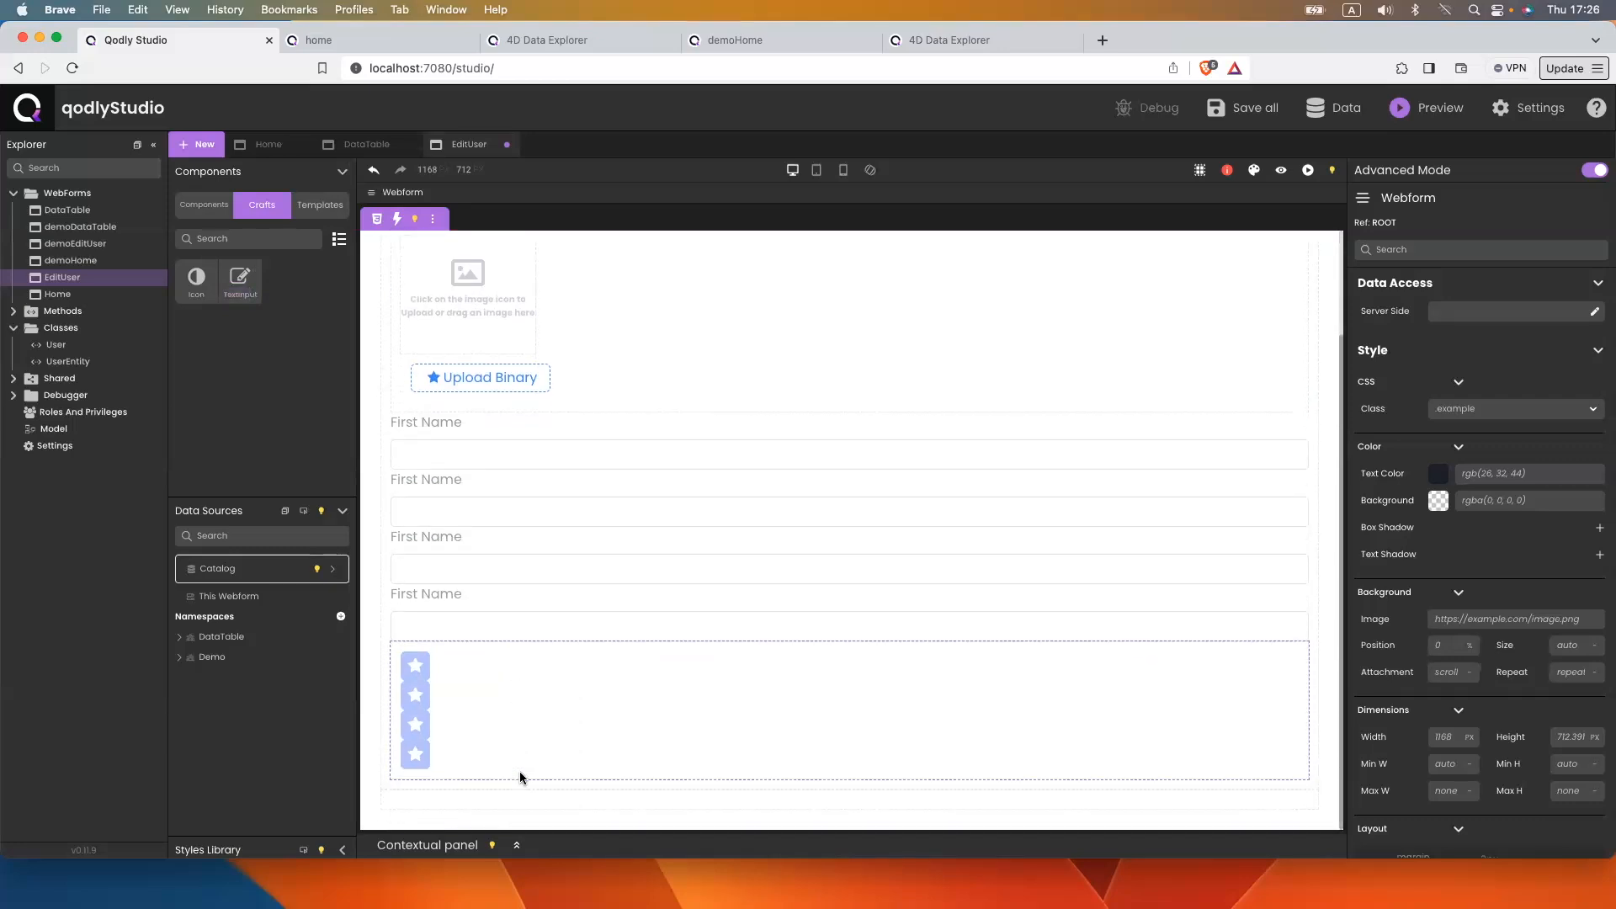
# Add two buttons to the third stylebox of EditUser and label the lower one Reload
pyautogui.click(207, 203)
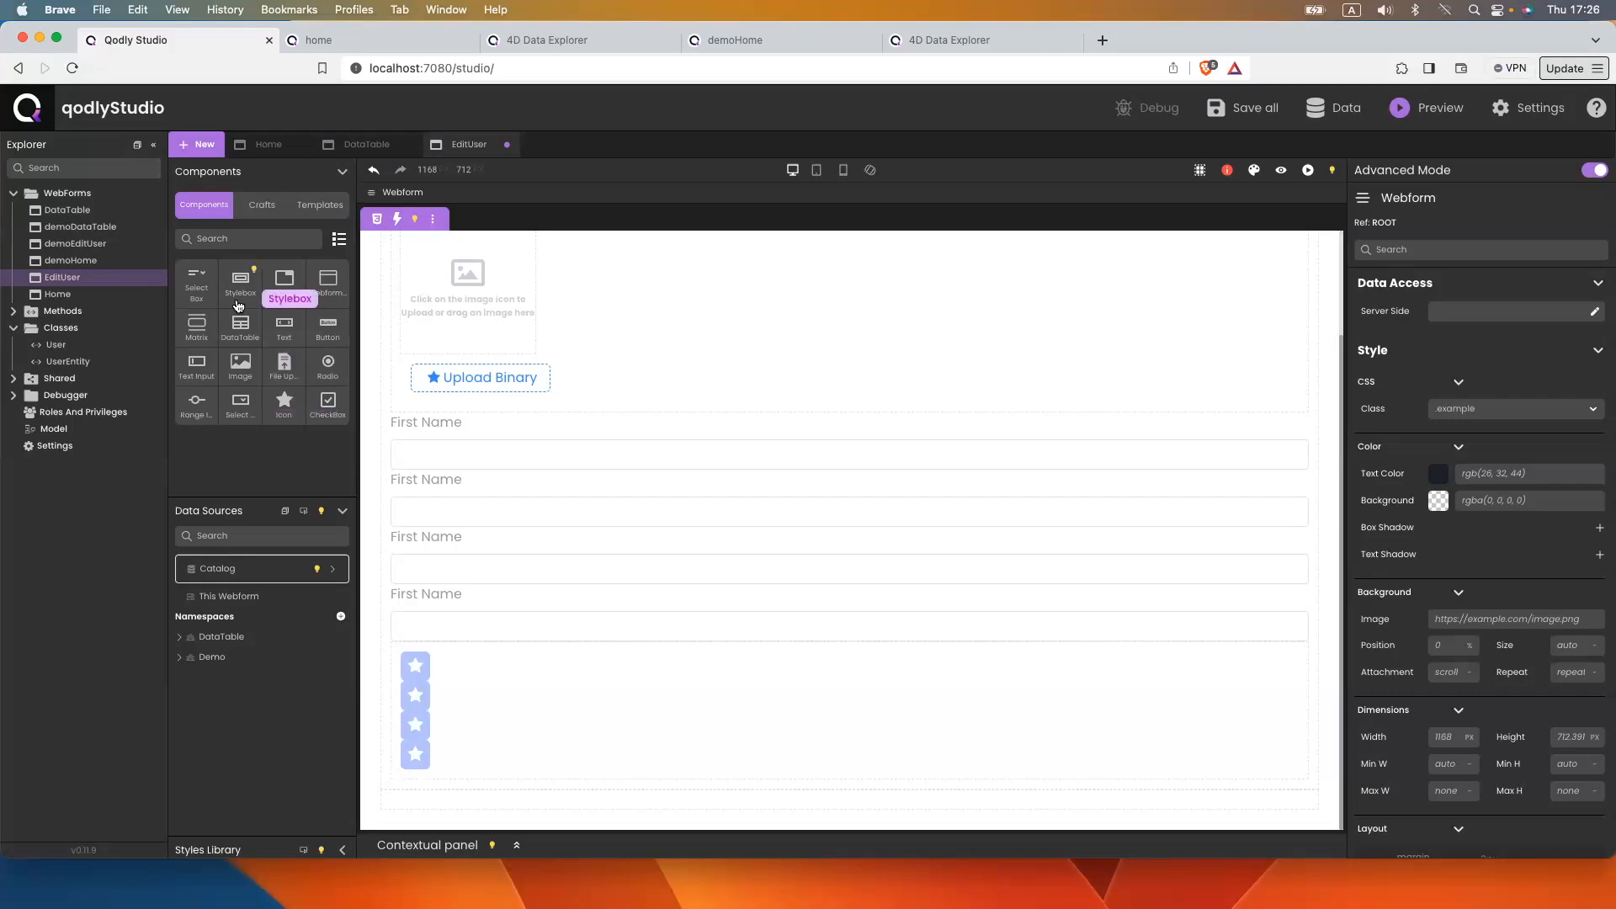
pyautogui.moveTo(329, 326); pyautogui.dragTo(548, 800)
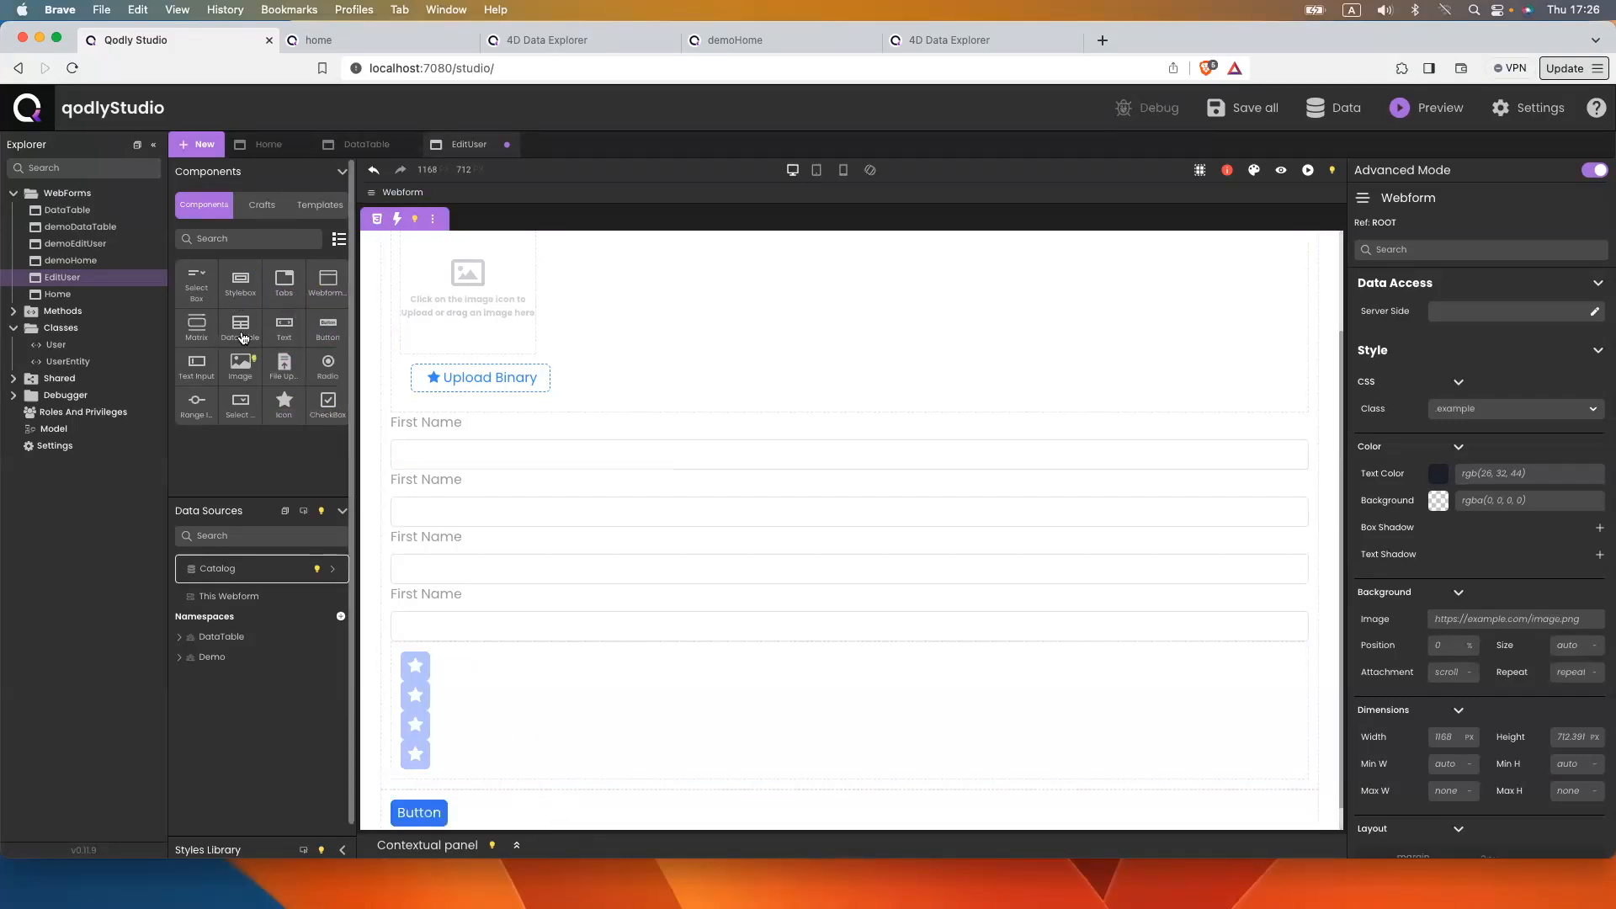
pyautogui.moveTo(327, 330); pyautogui.dragTo(505, 815)
pyautogui.click(418, 789)
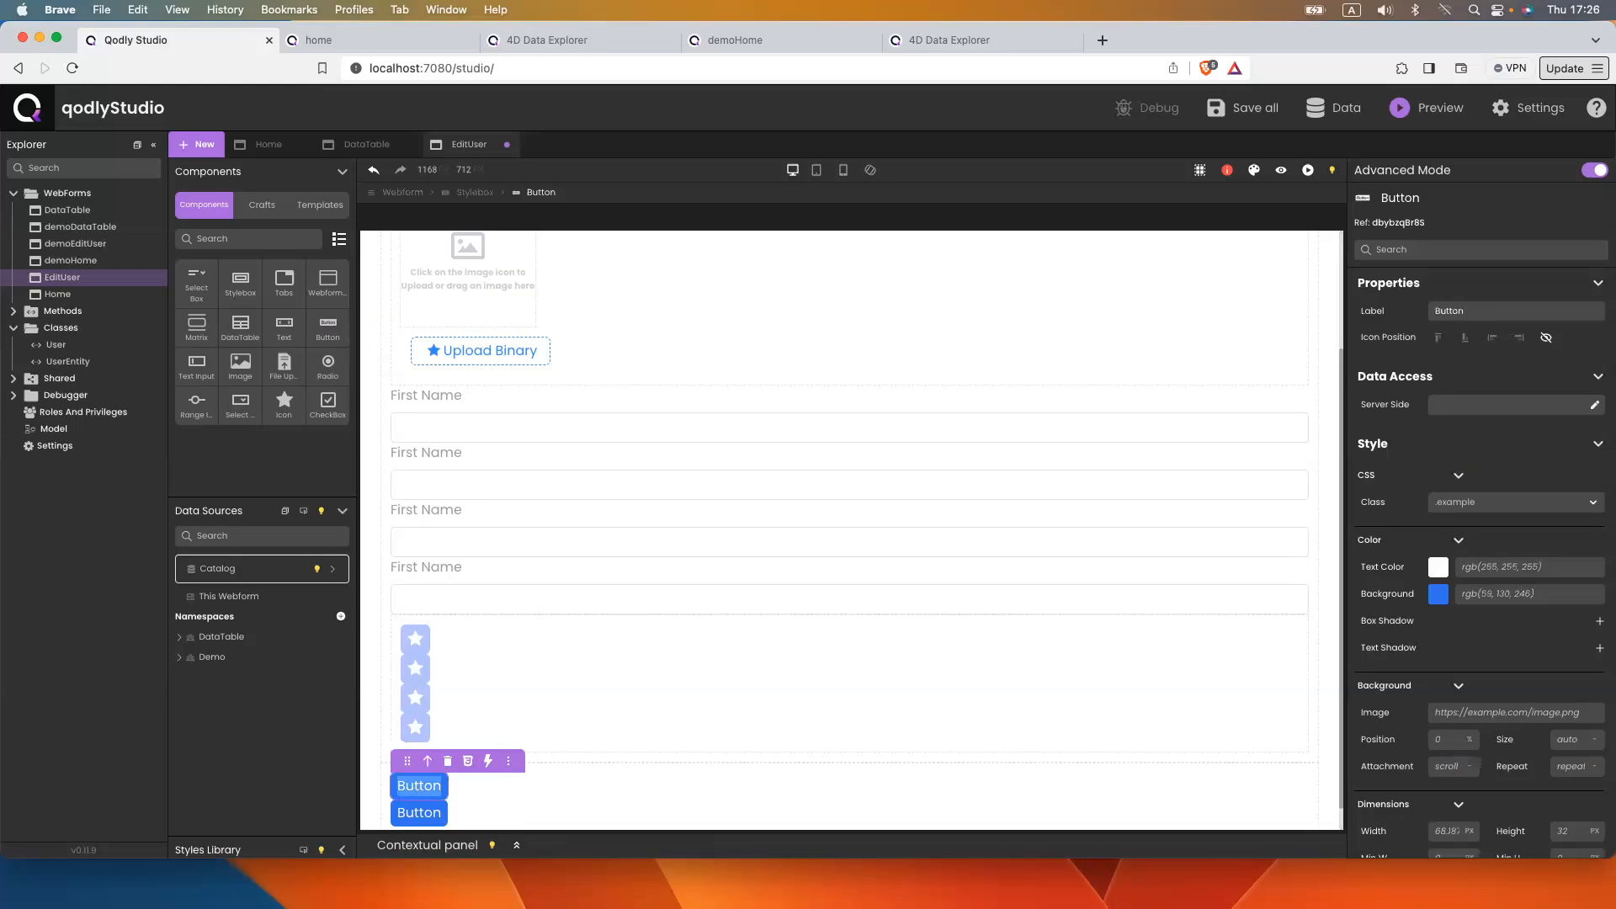
pyautogui.click(422, 814)
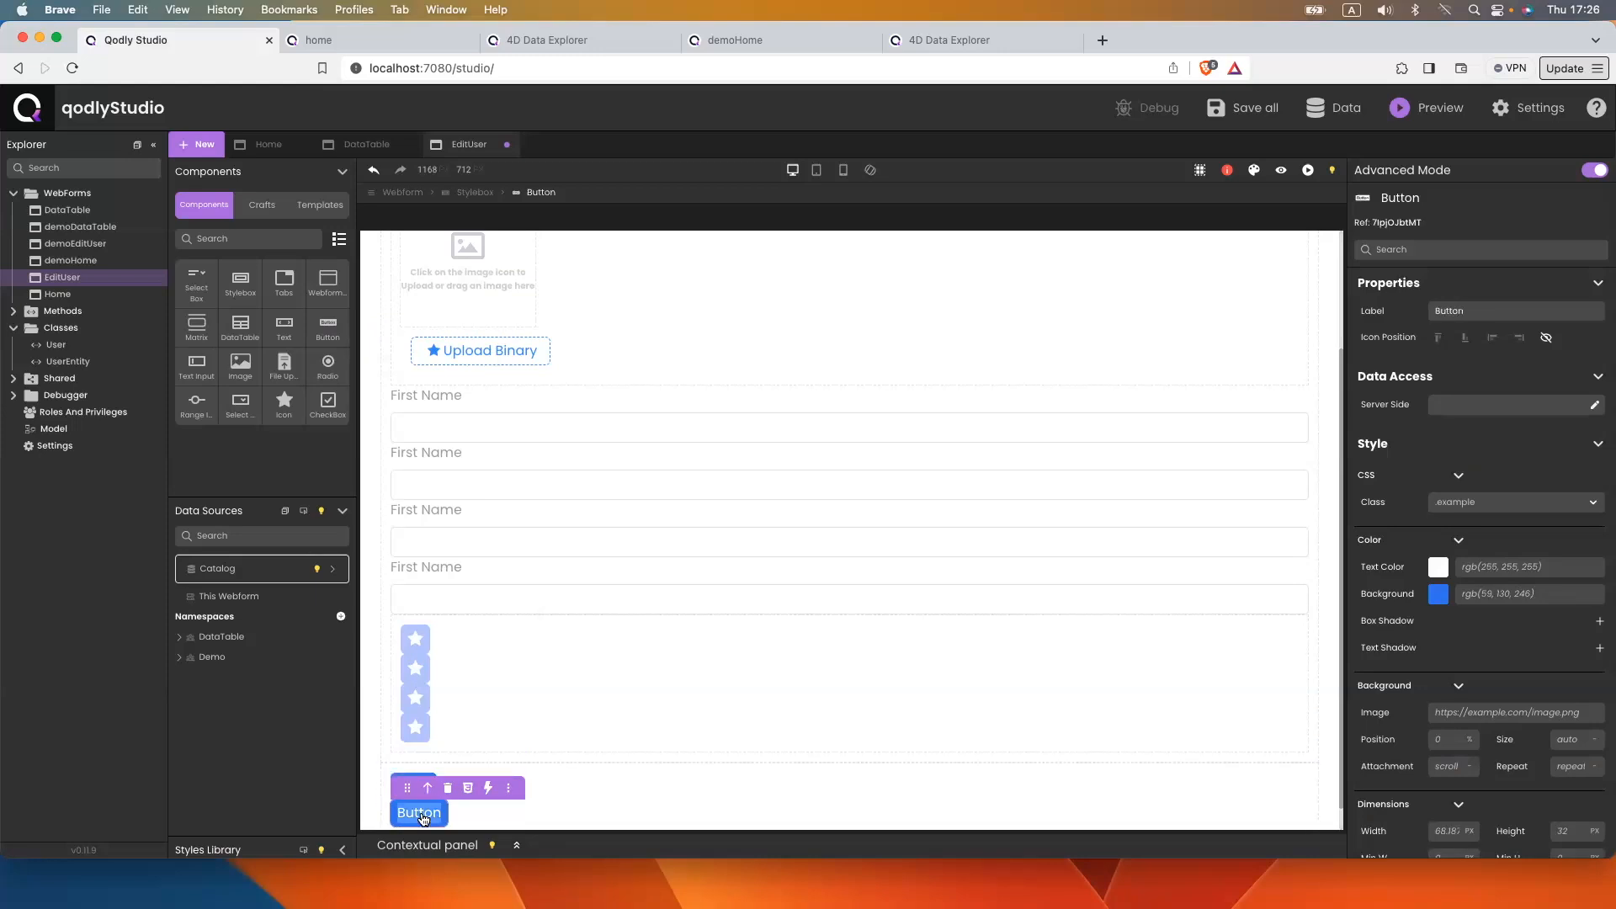
pyautogui.doubleClick(423, 814)
pyautogui.write('Reload')
# Set the first stylebox, holding Delete and New, to flex display with space-between justification
pyautogui.scroll(3, 595, 317)
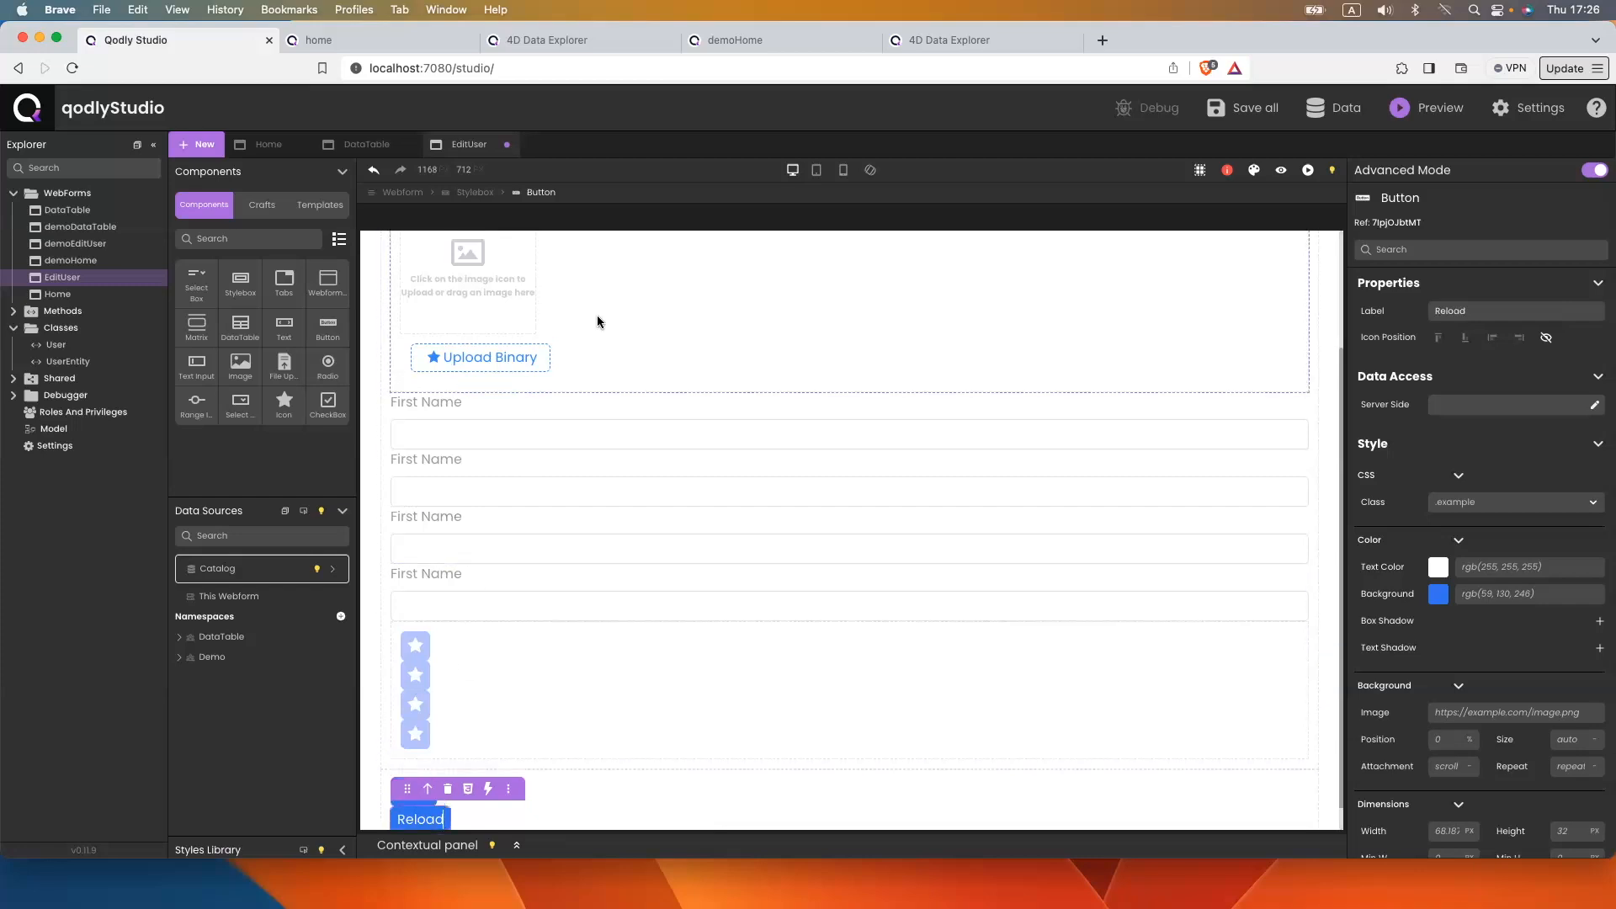
pyautogui.click(579, 293)
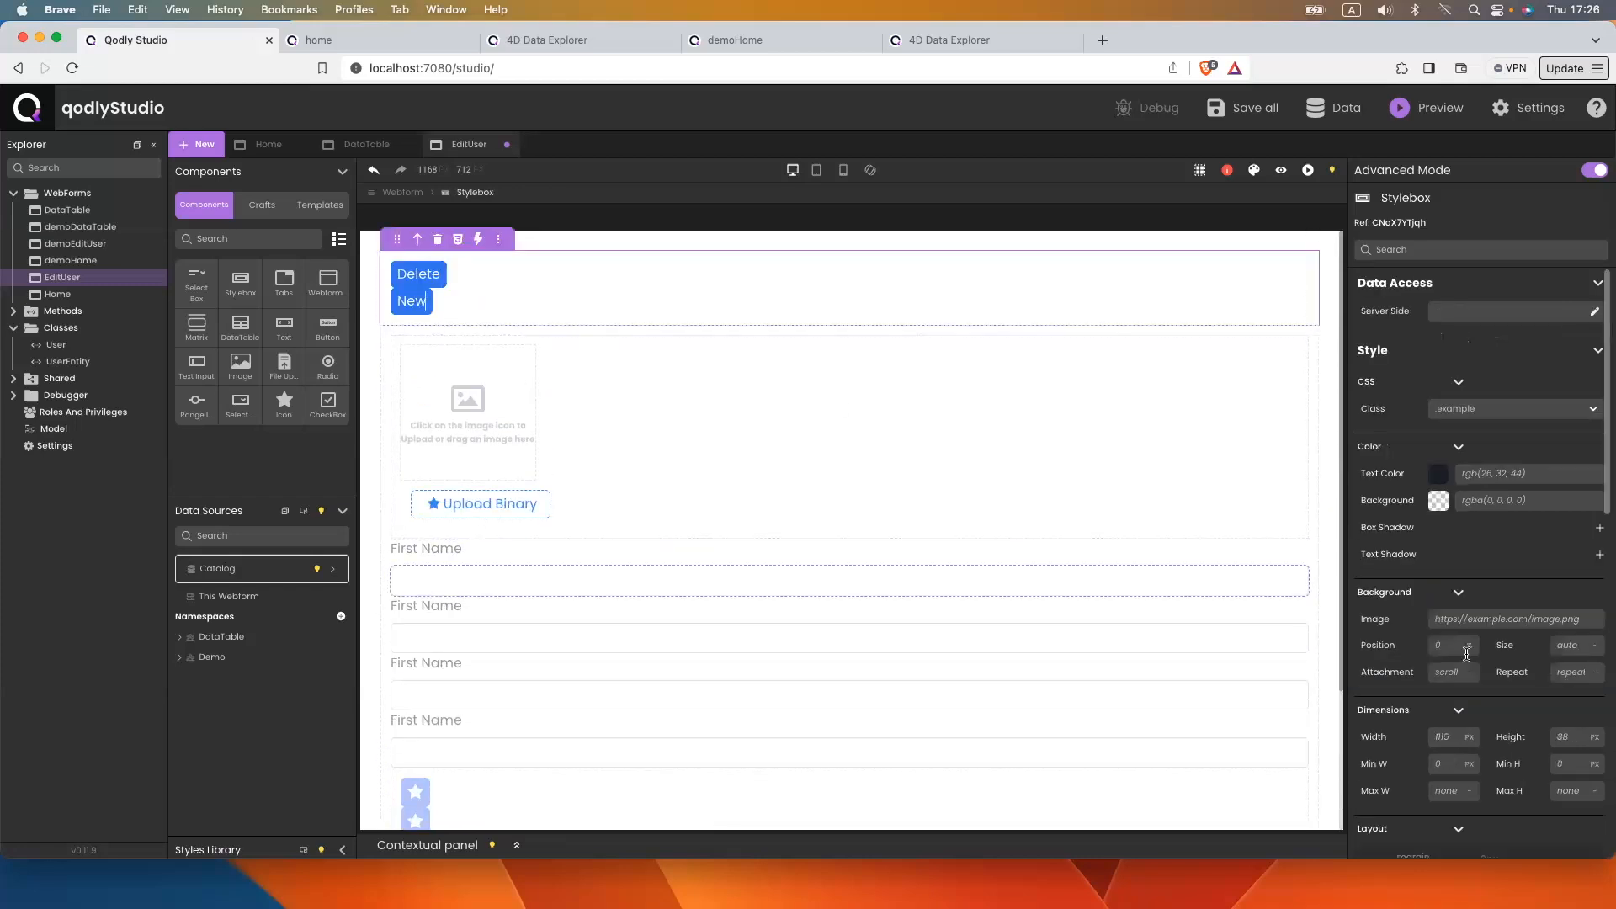
pyautogui.scroll(-3, 1456, 617)
pyautogui.scroll(-5, 1456, 617)
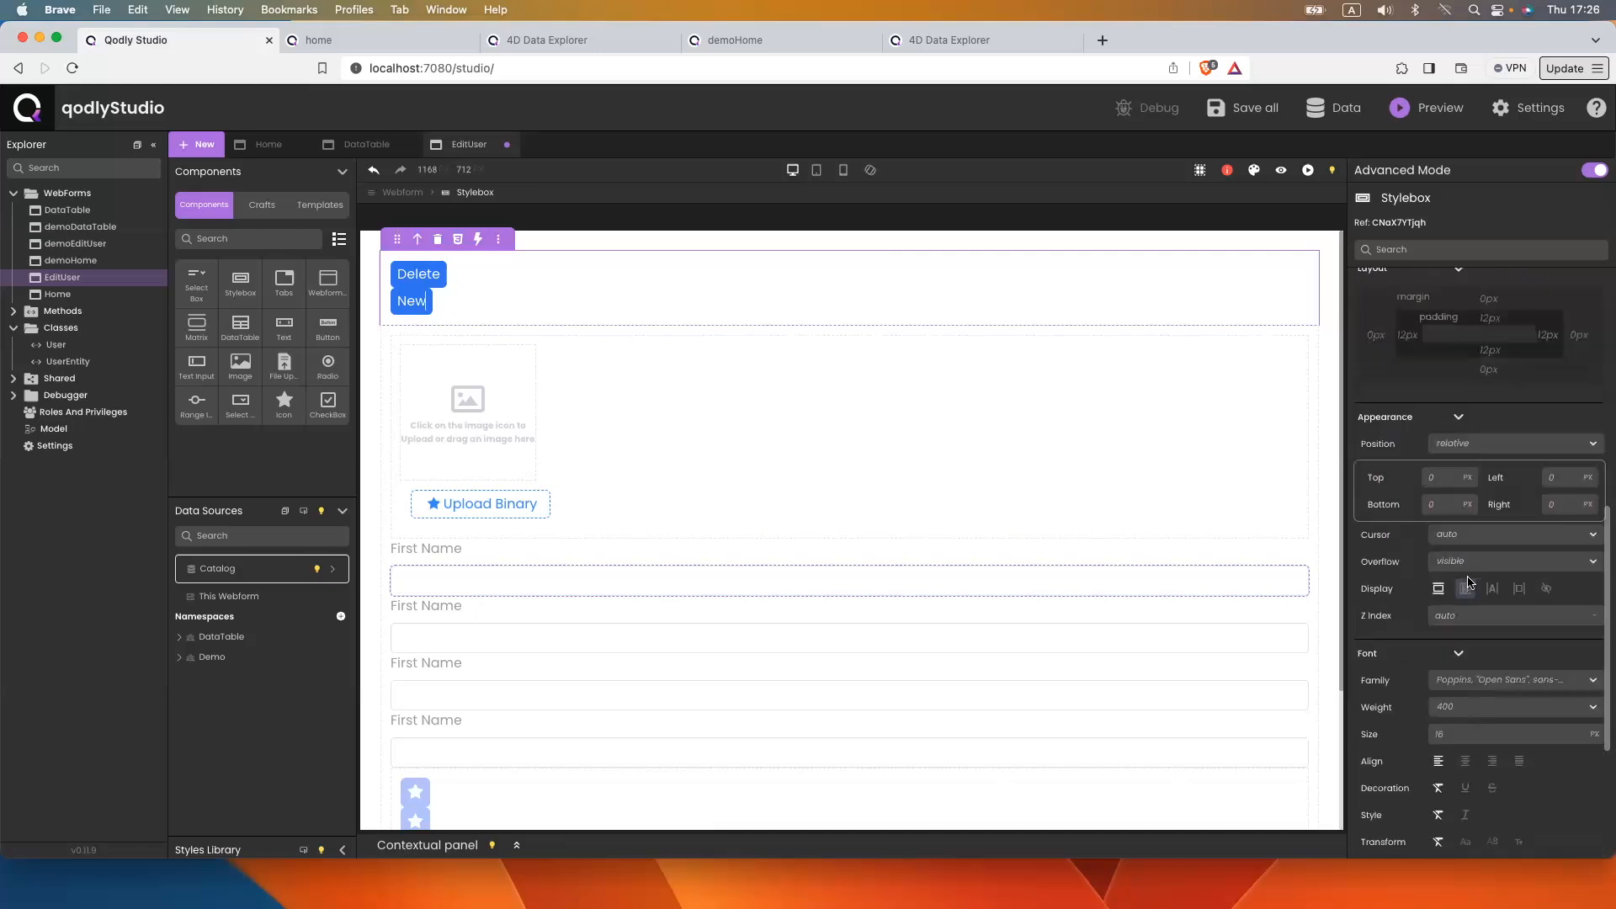
pyautogui.click(1465, 589)
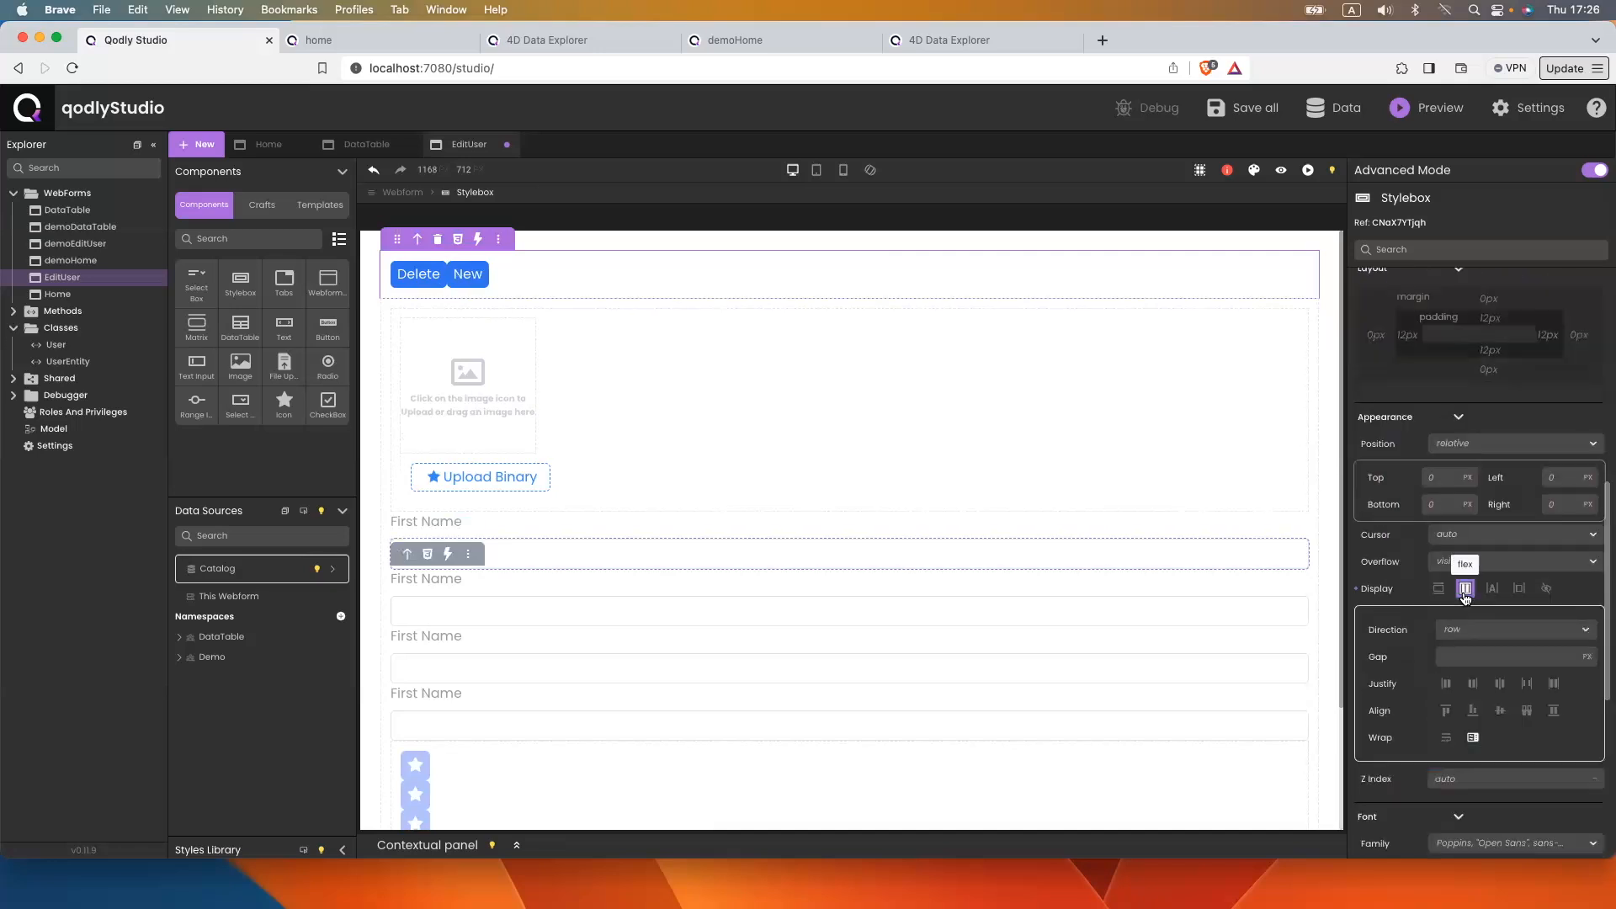
pyautogui.click(1528, 685)
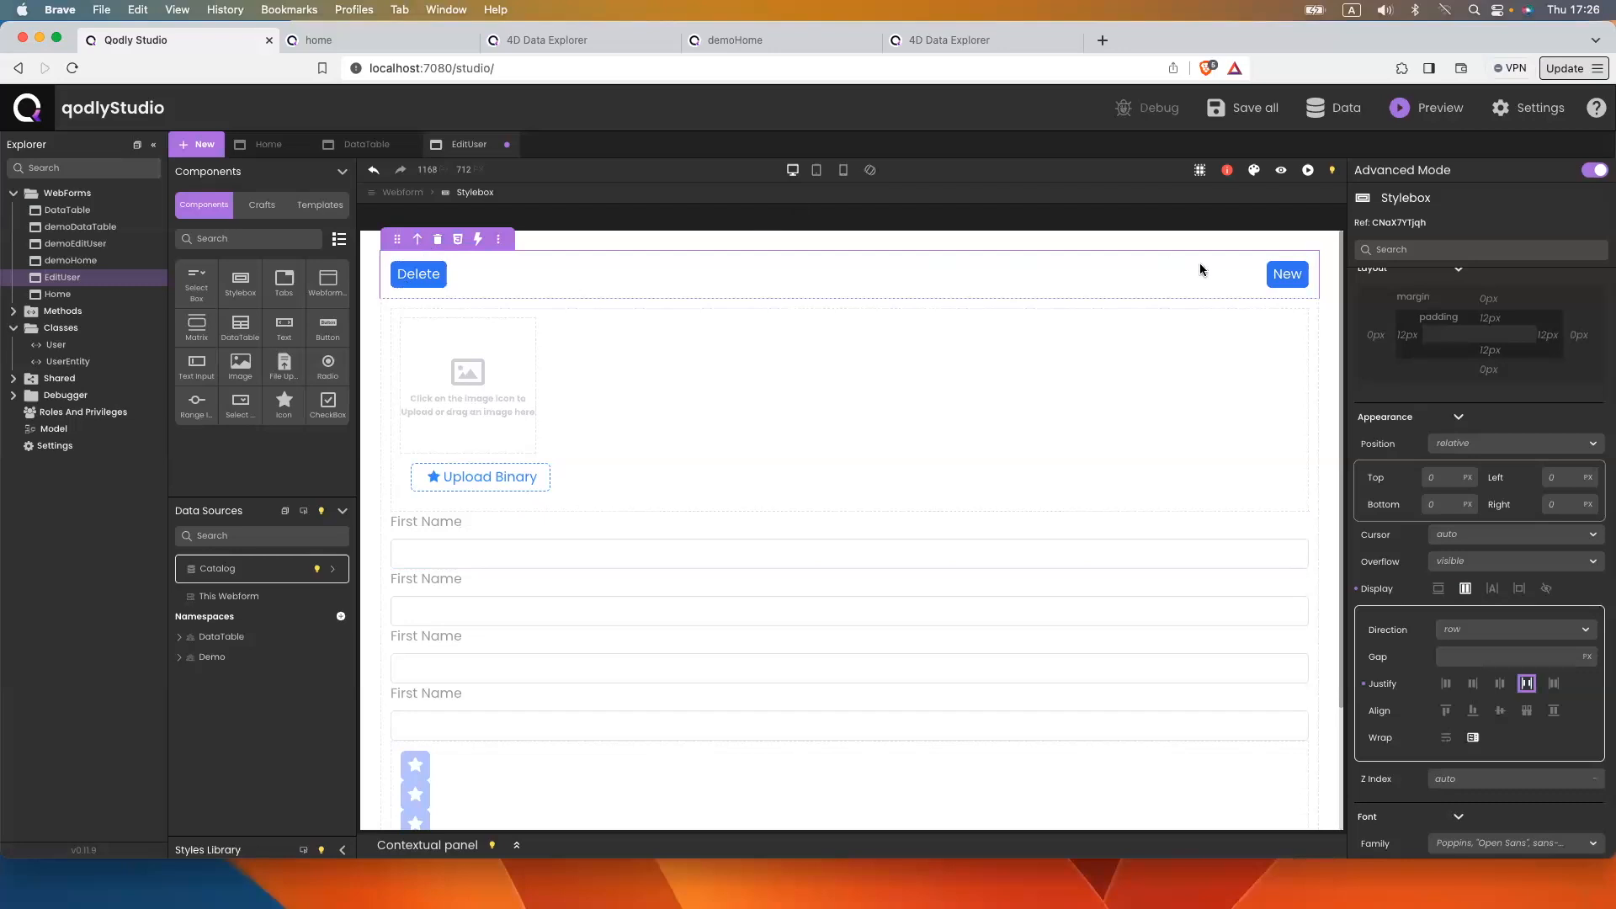
# Set the nested image and upload stylebox to flex display with its contents justified with space around them
pyautogui.click(898, 459)
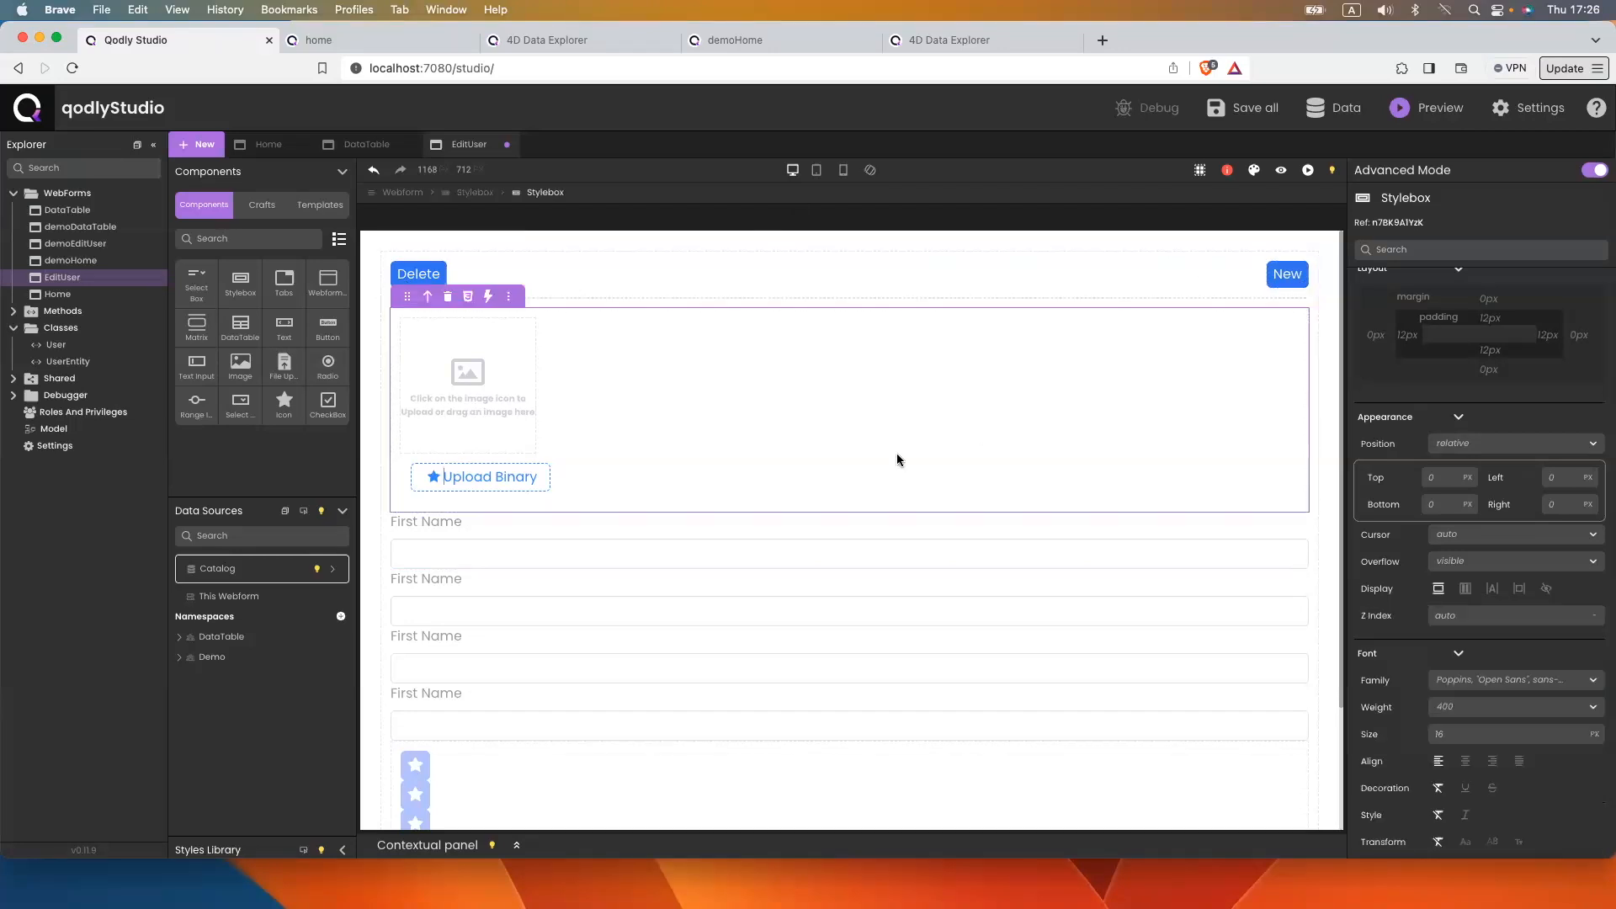
pyautogui.click(1466, 589)
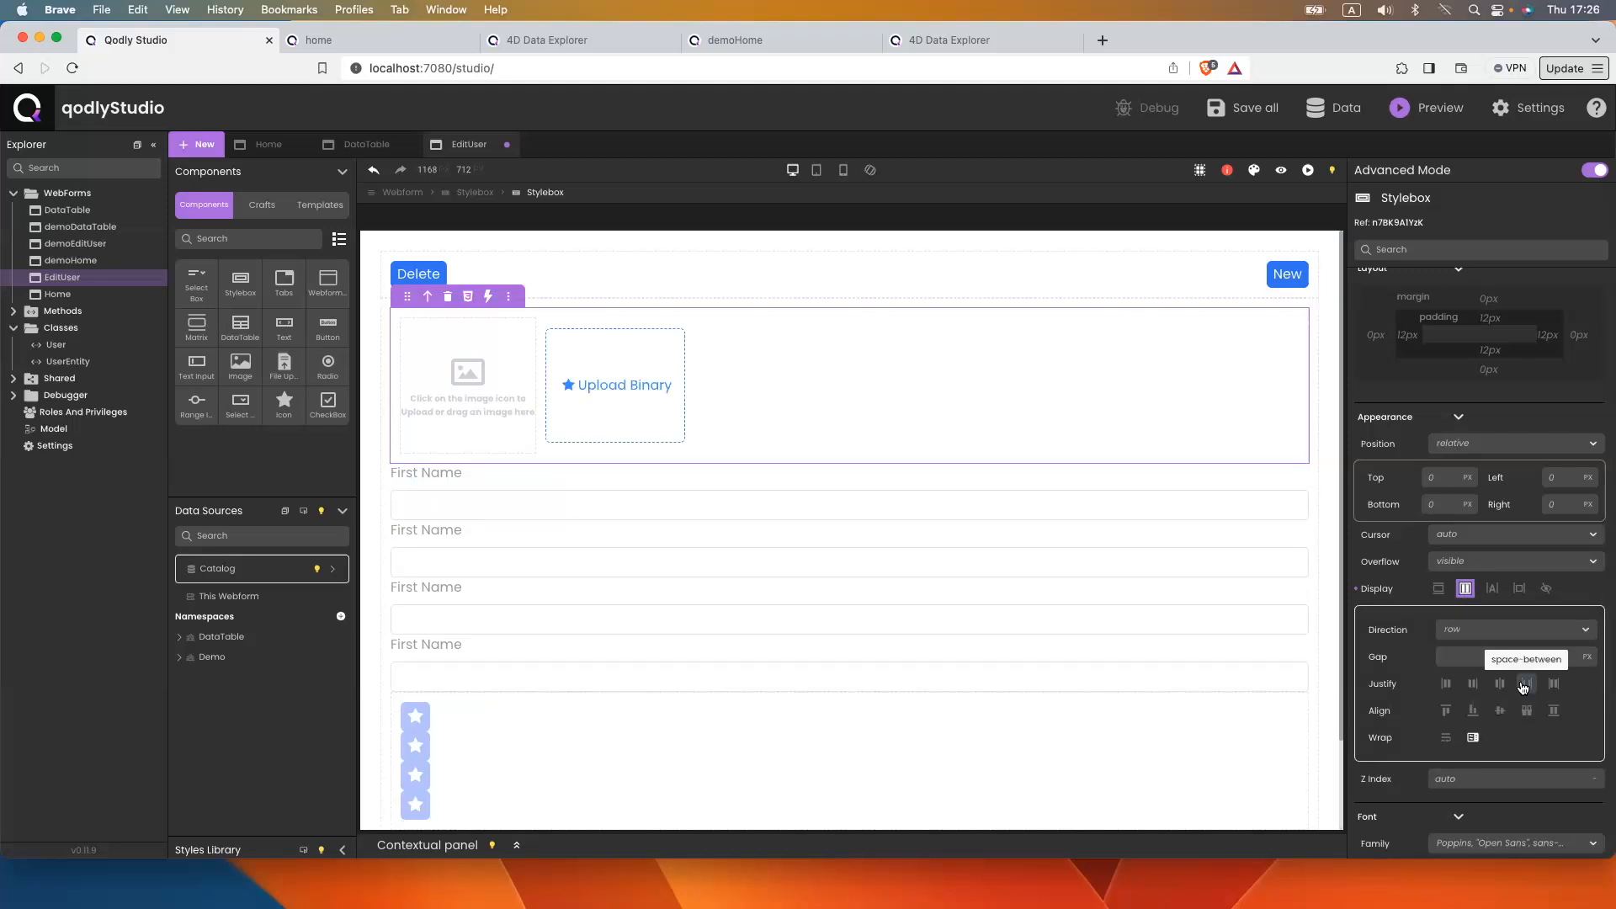
pyautogui.click(1554, 685)
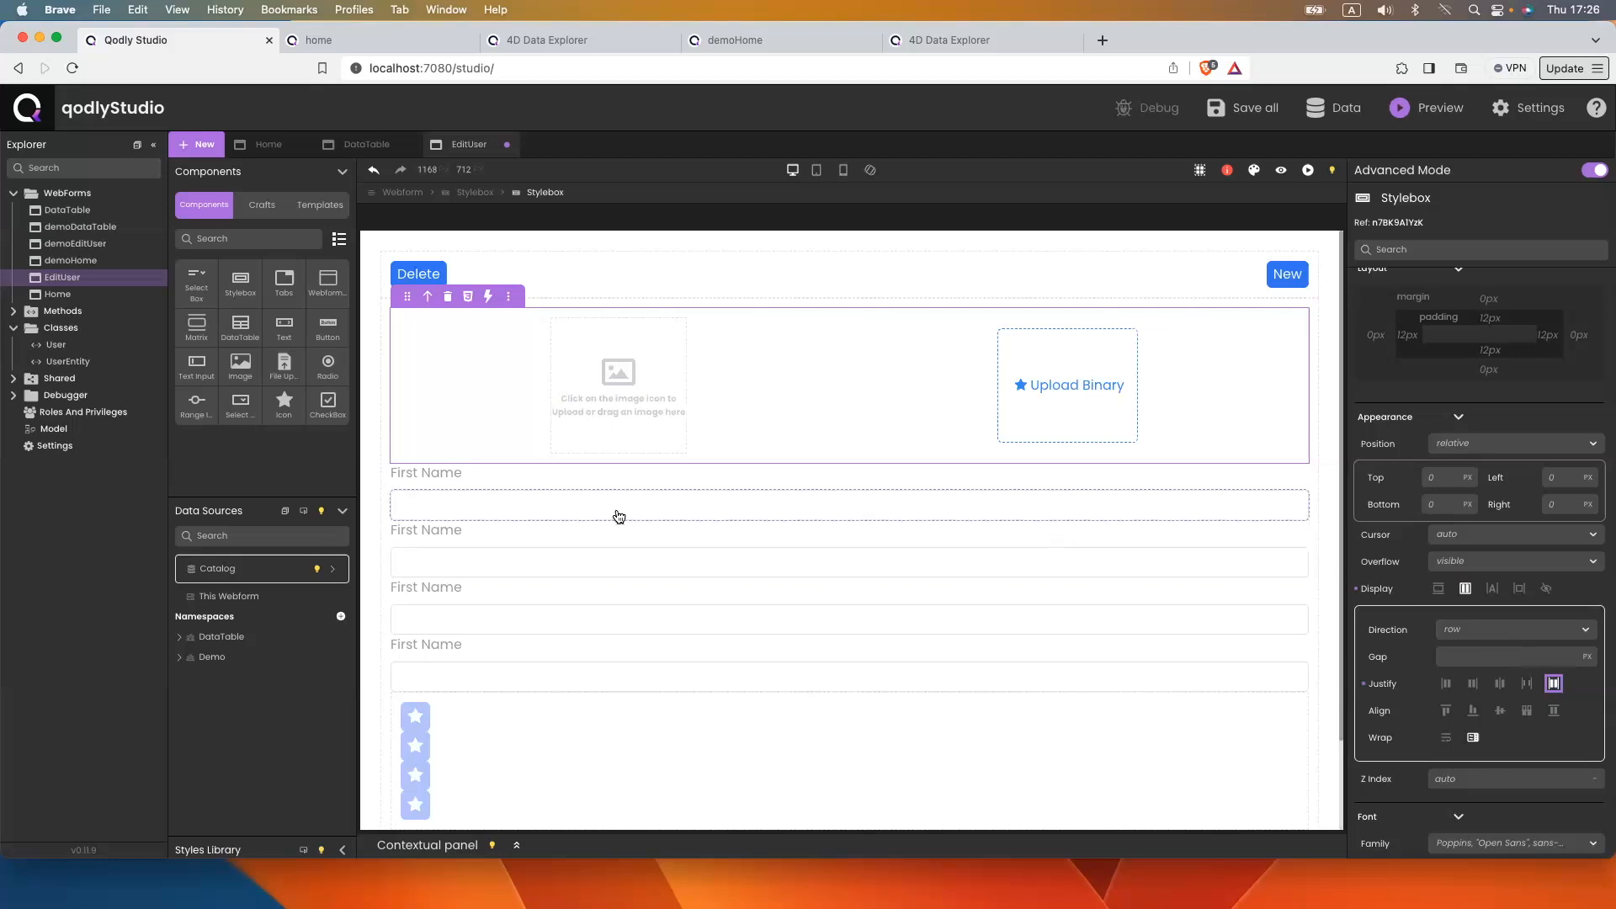
# Make the image component circular with a border radius of 50%
pyautogui.click(594, 359)
pyautogui.scroll(-5, 1498, 783)
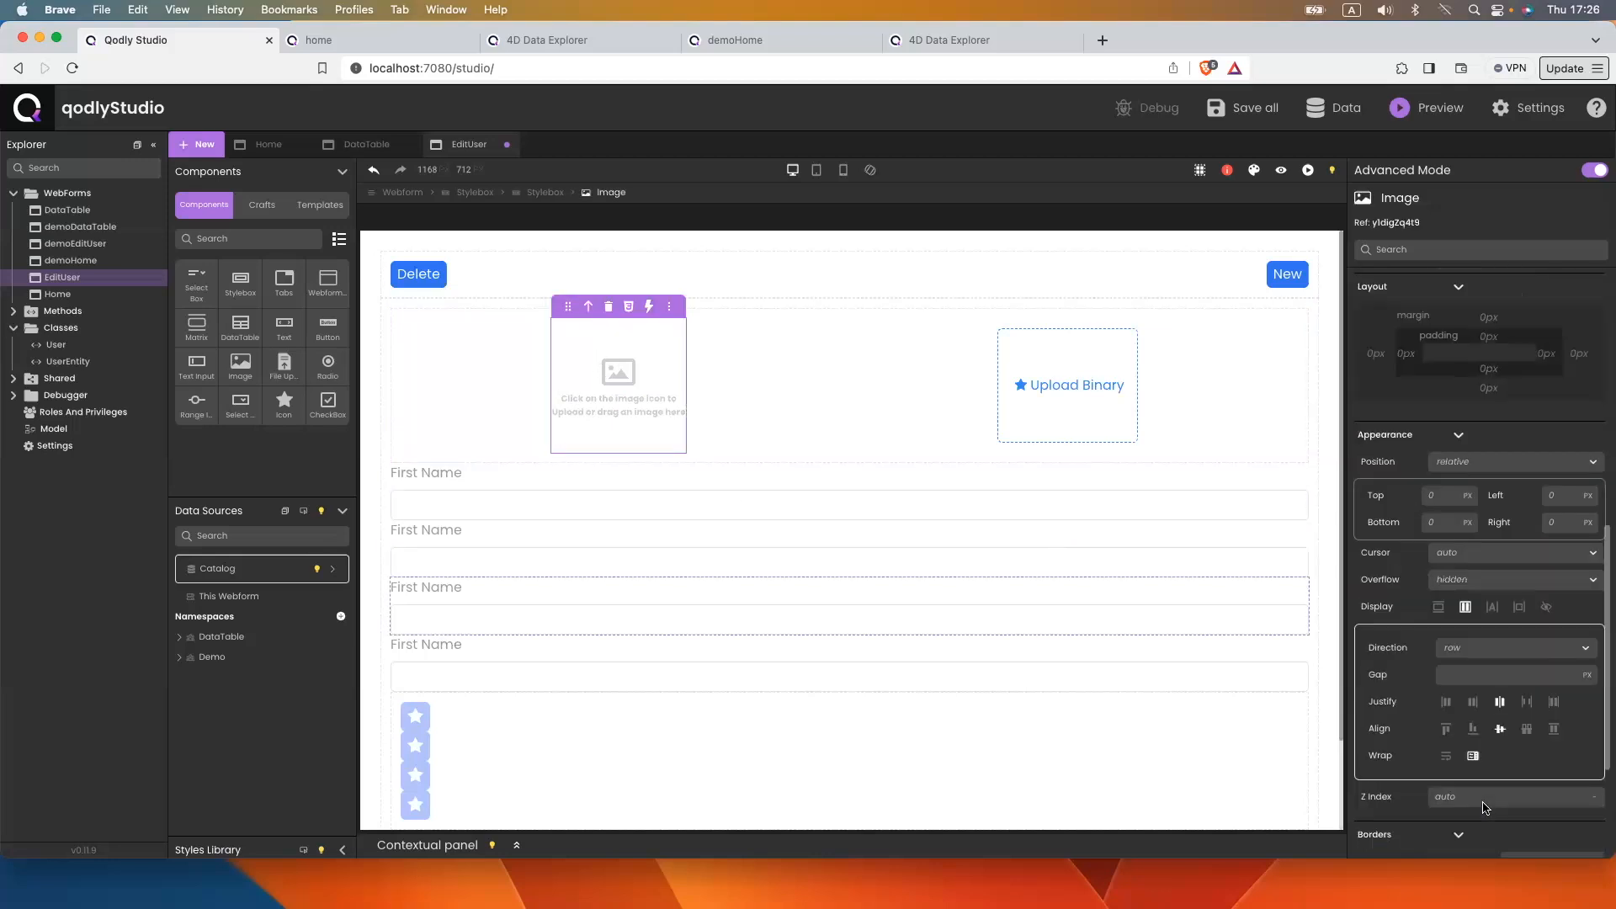
pyautogui.click(1518, 802)
pyautogui.write('5')
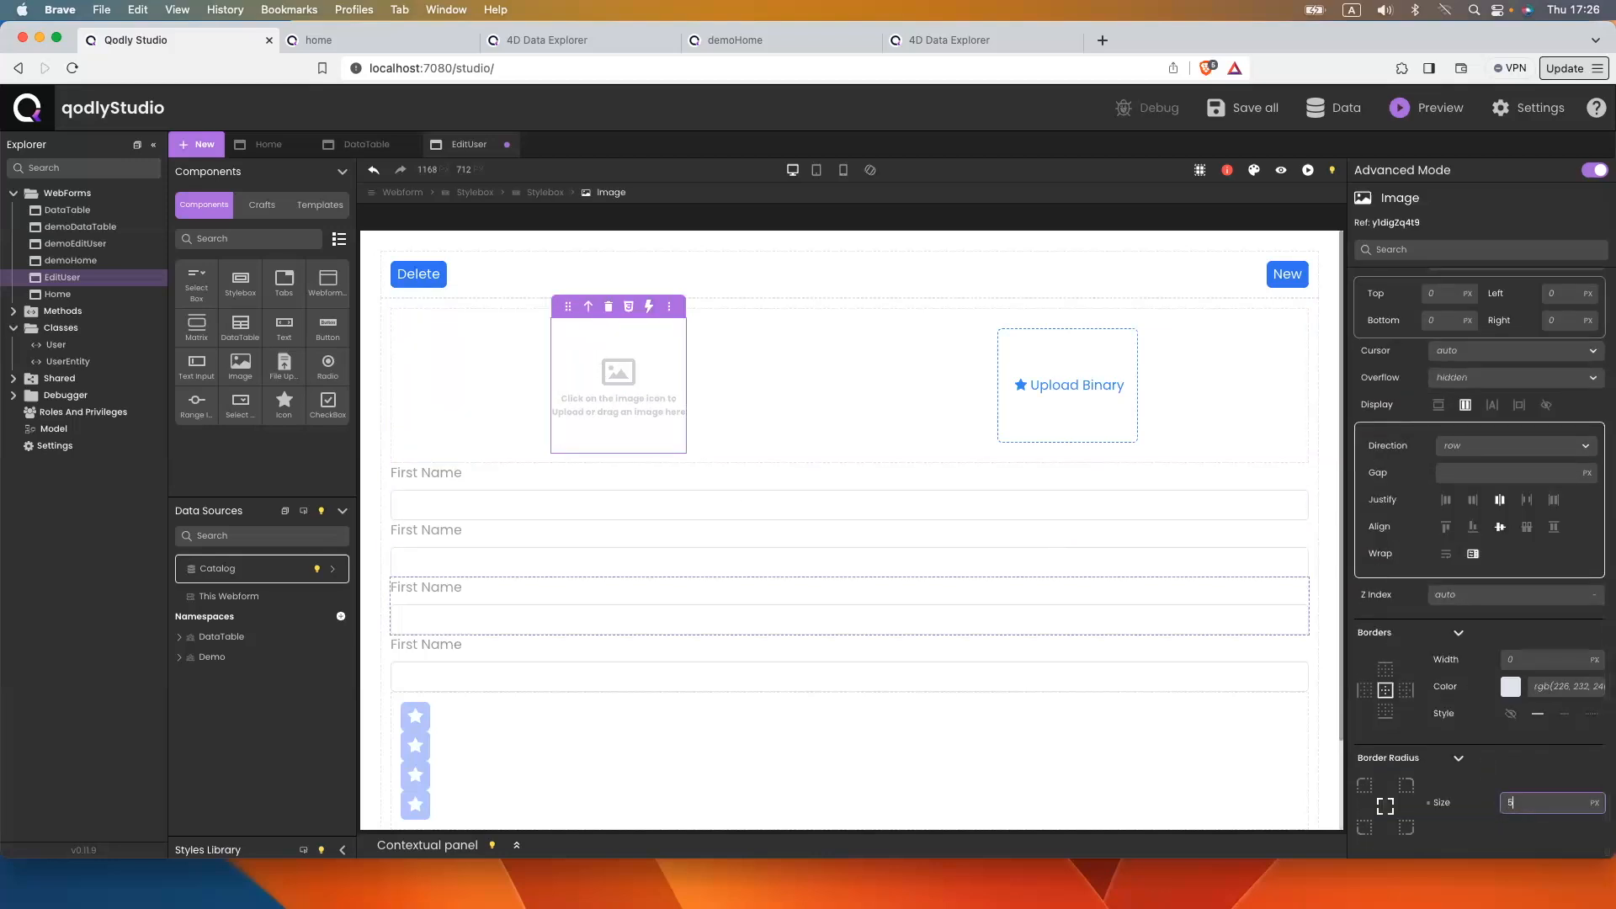
pyautogui.write('0%')
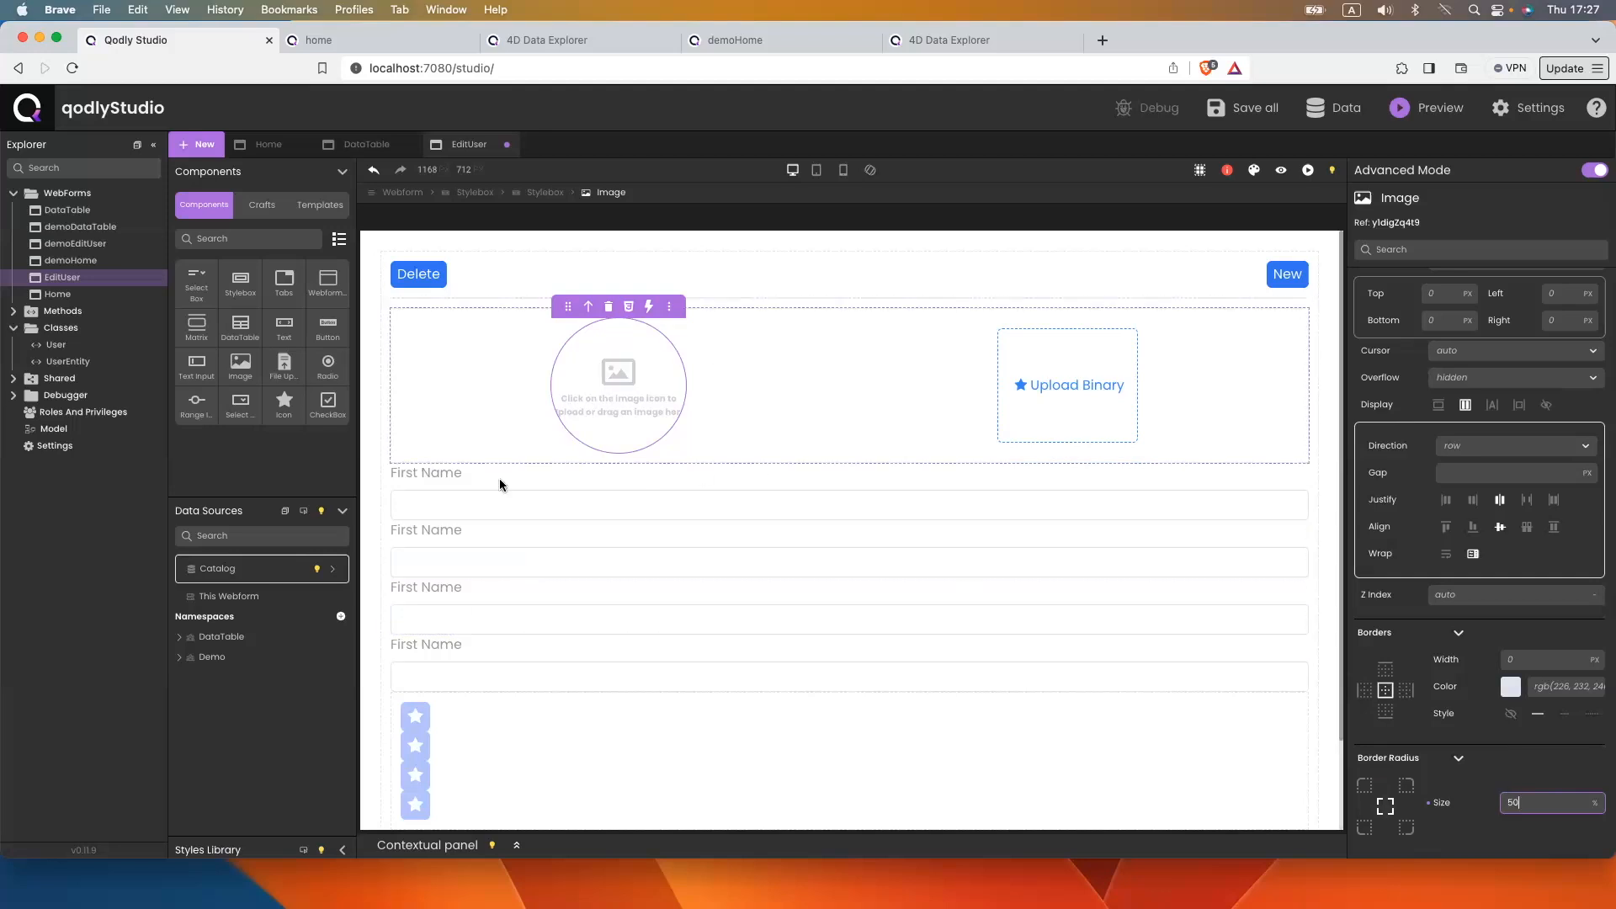
# Relabel the second, third and fourth text inputs as Last Name, Phone and Email
pyautogui.click(427, 531)
pyautogui.write('Last')
pyautogui.click(408, 589)
pyautogui.tripleClick(409, 589)
pyautogui.write('Phone')
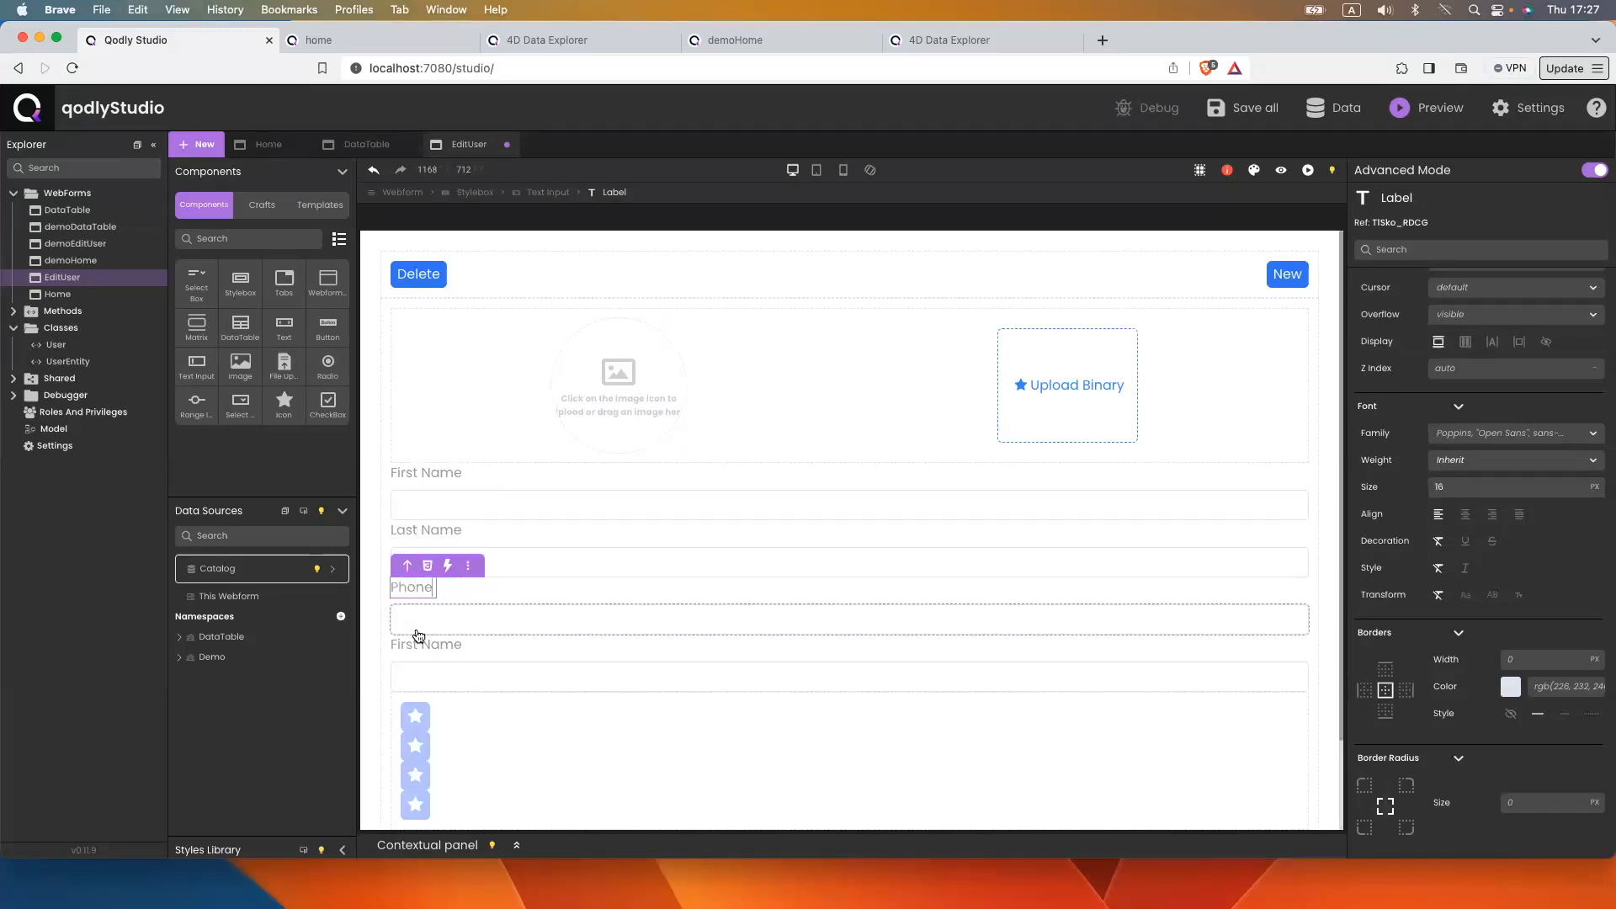
pyautogui.doubleClick(421, 645)
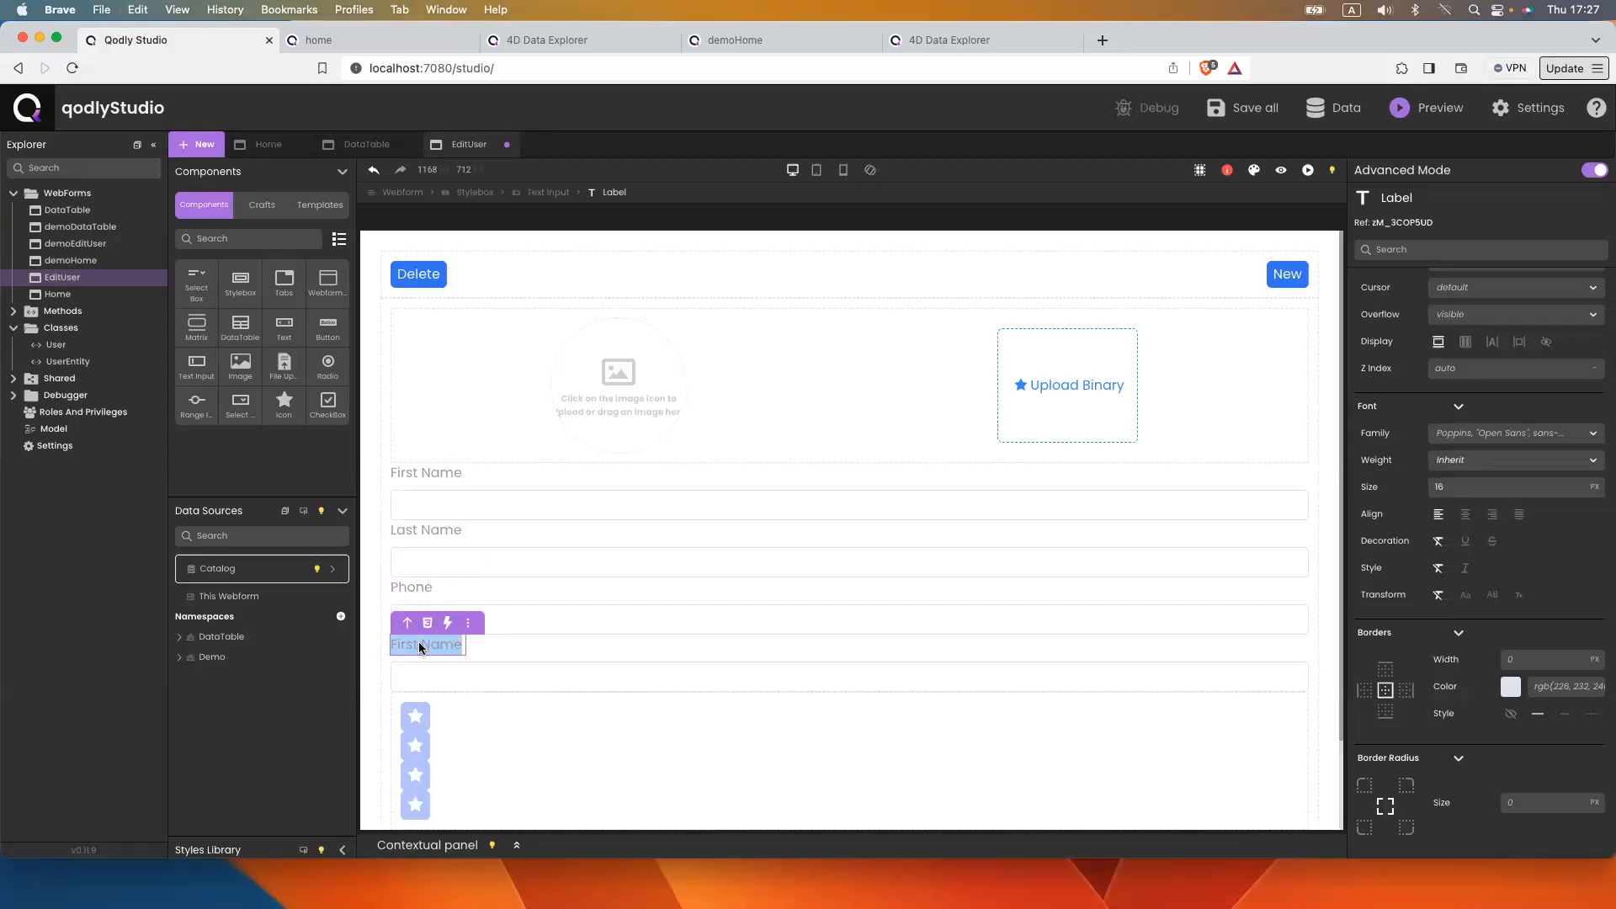
pyautogui.write('EMai')
pyautogui.press('BackSpace')
pyautogui.press('BackSpace')
pyautogui.press('BackSpace')
pyautogui.press('BackSpace')
pyautogui.write('mail')
# Bind the First Name input's data source to user.firstName from the Demo namespace
pyautogui.click(451, 501)
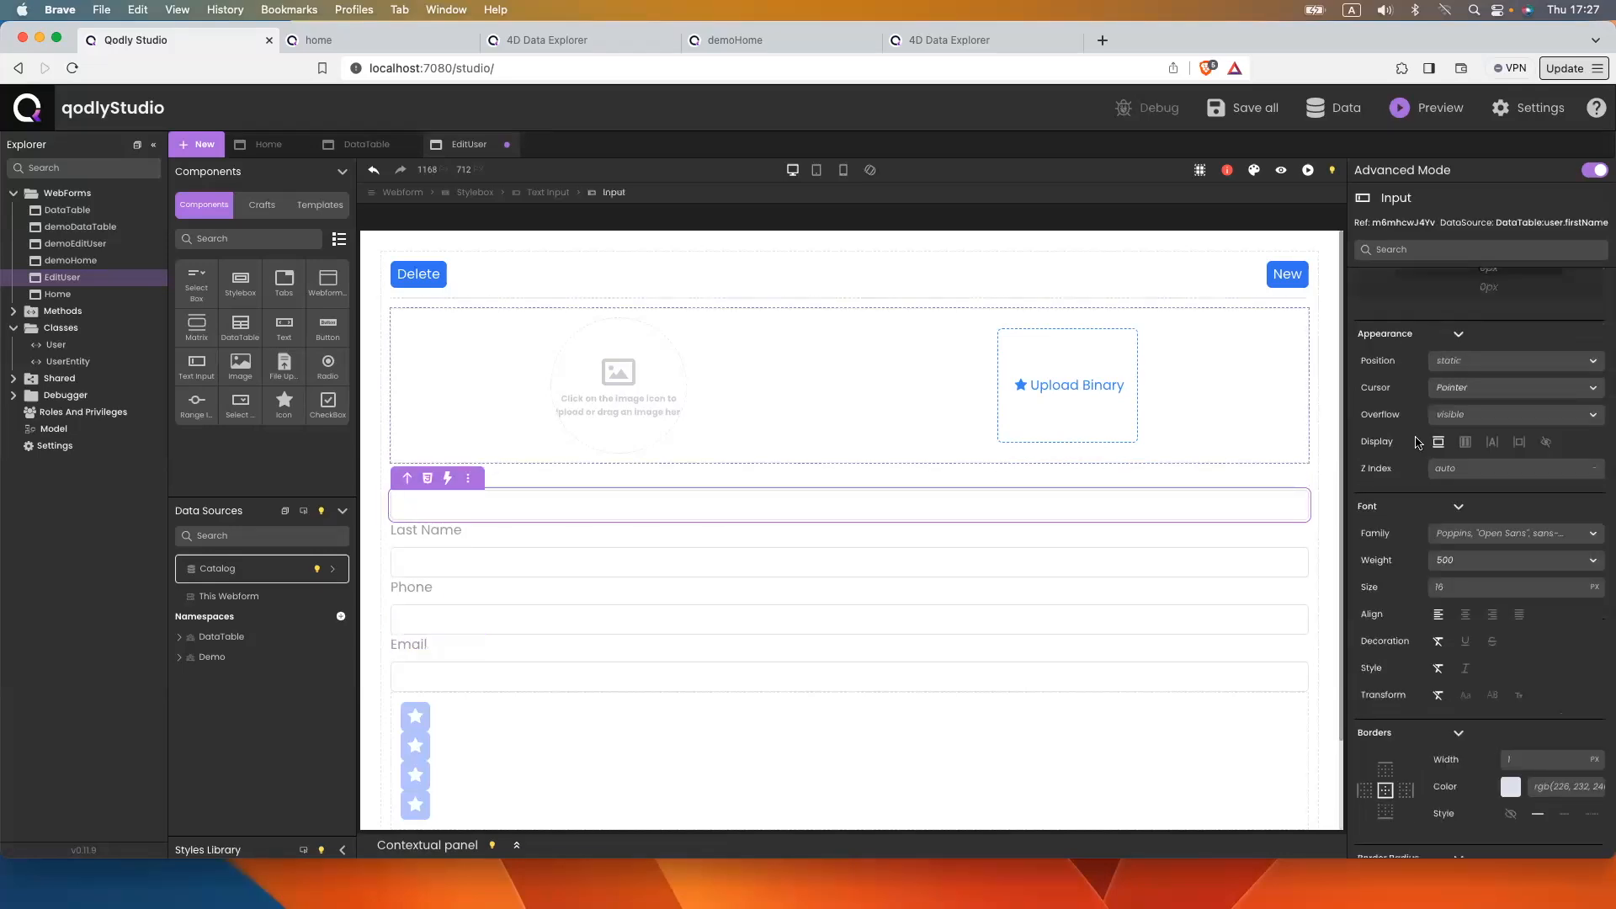
pyautogui.scroll(5, 1419, 438)
pyautogui.tripleClick(1461, 450)
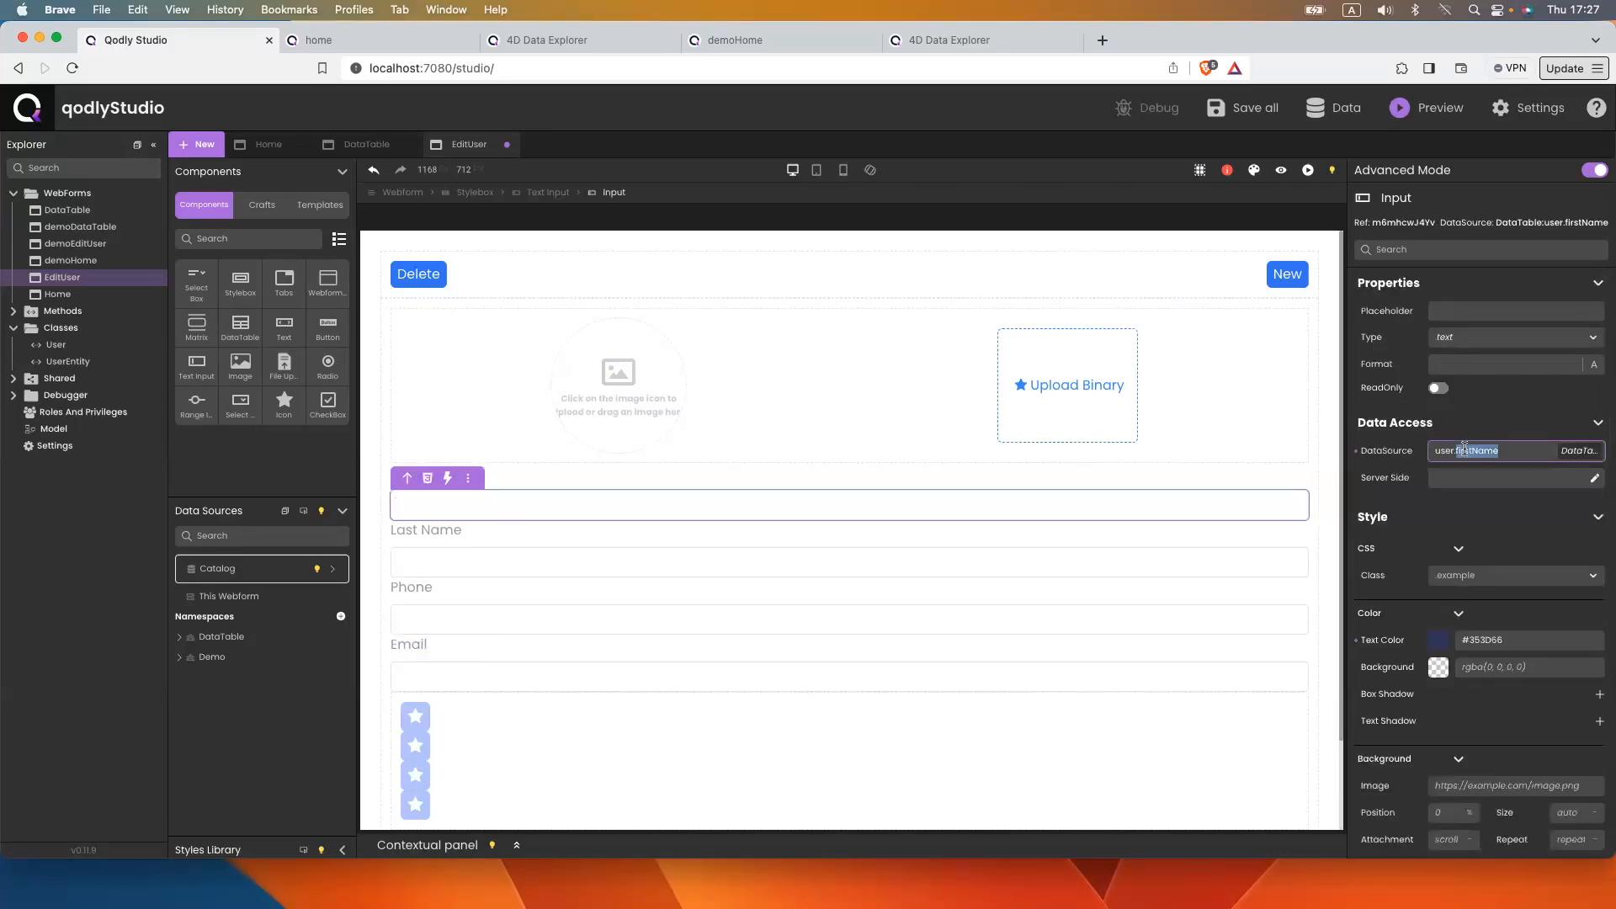
pyautogui.write('user')
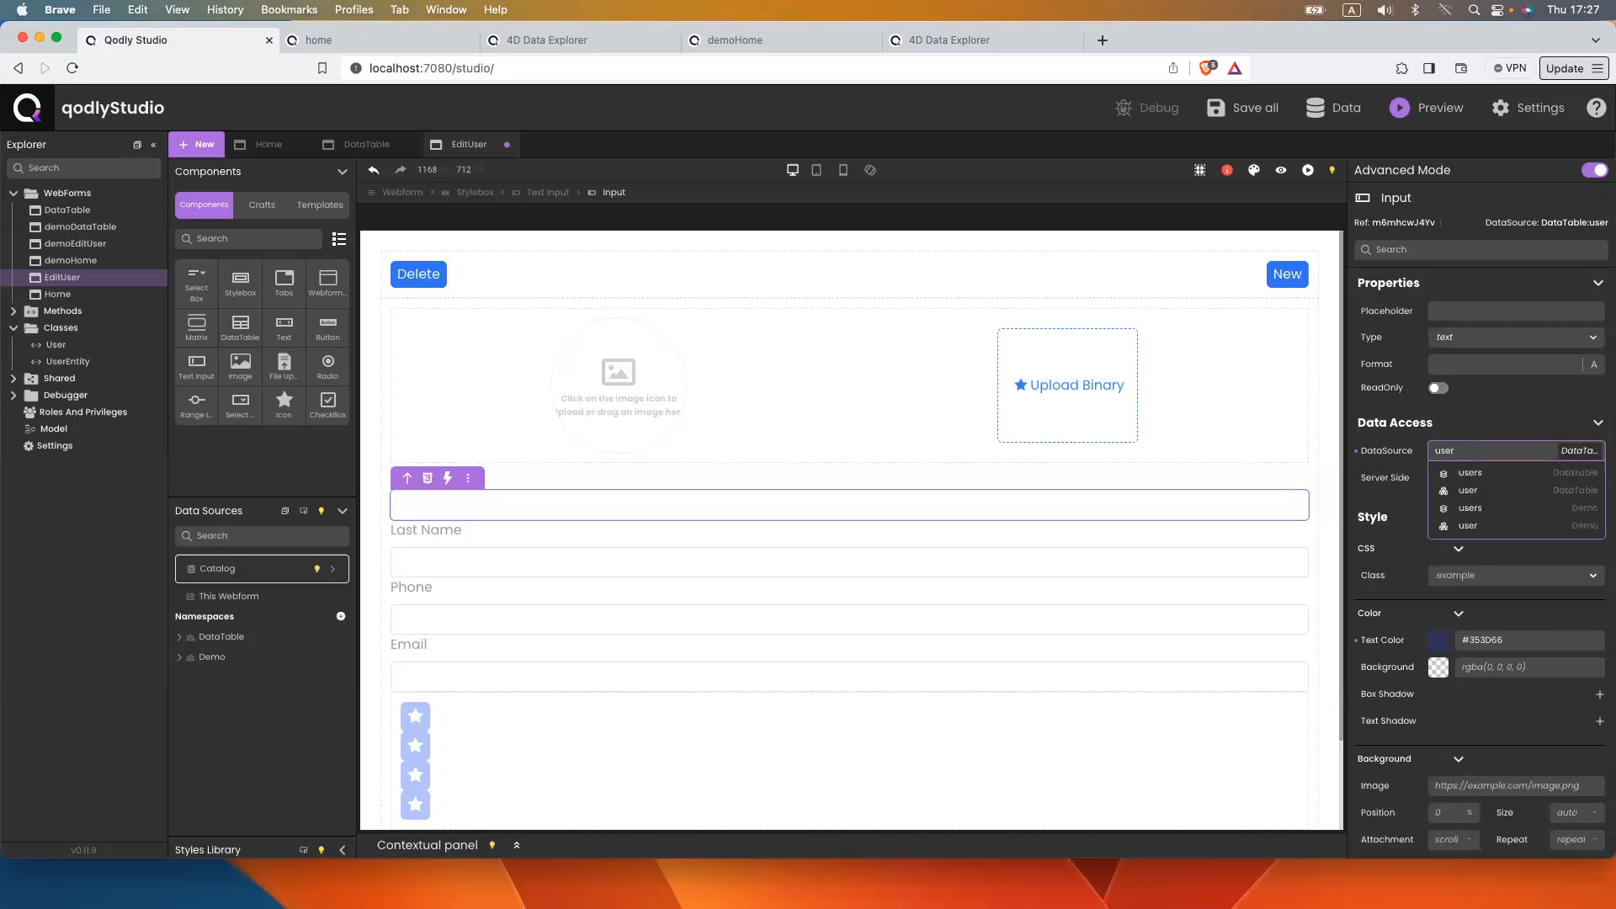
pyautogui.click(1494, 525)
pyautogui.write('.')
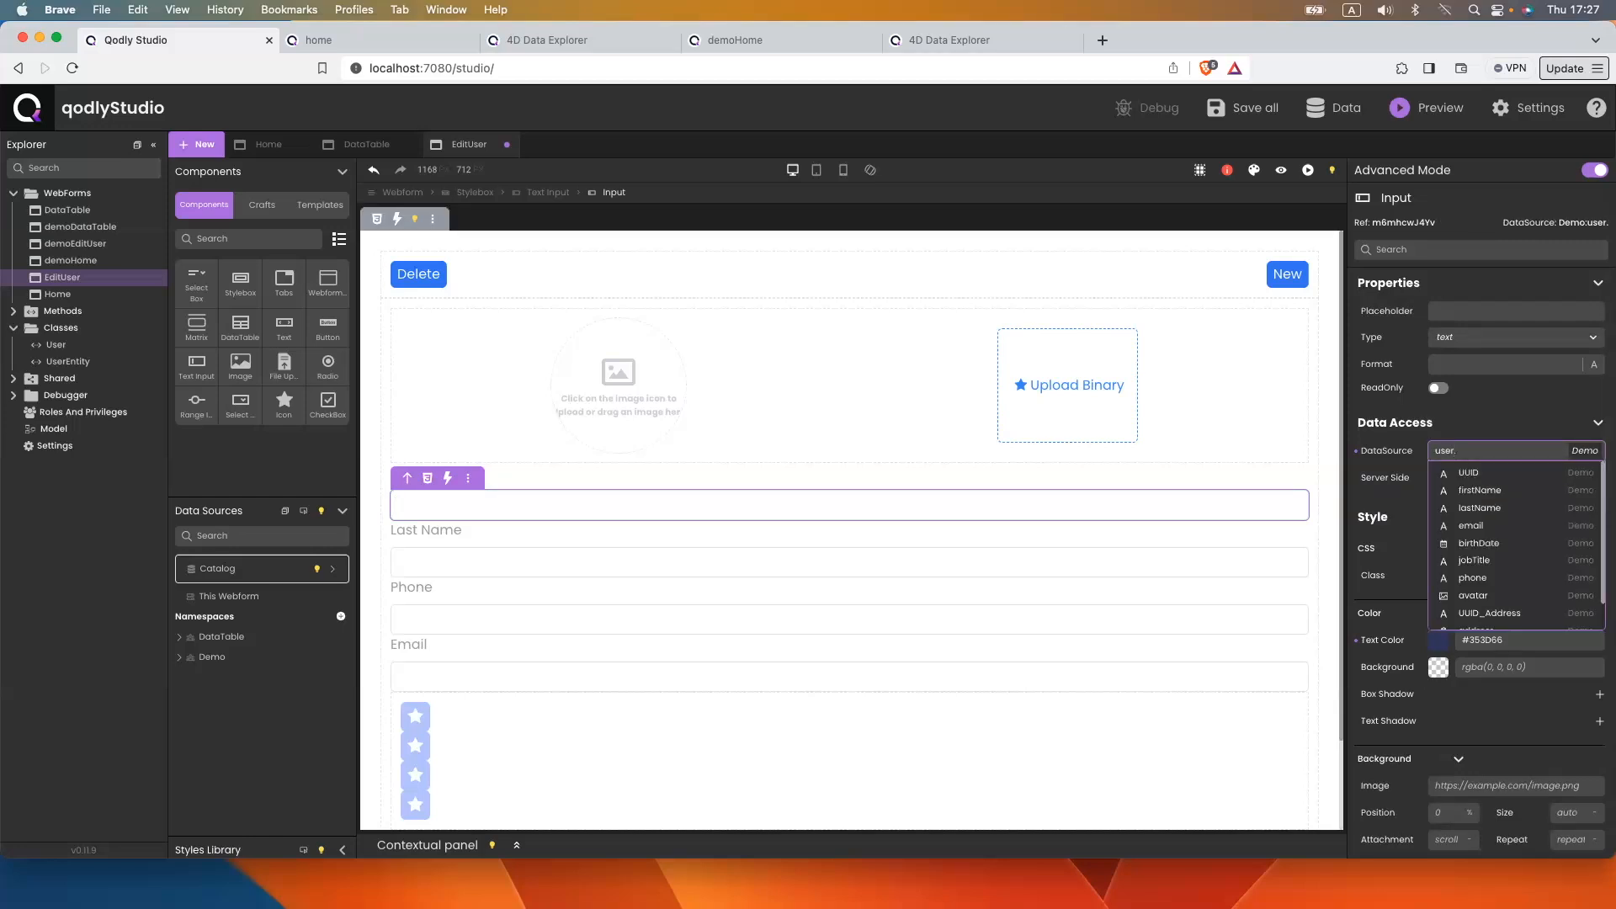
pyautogui.click(1483, 491)
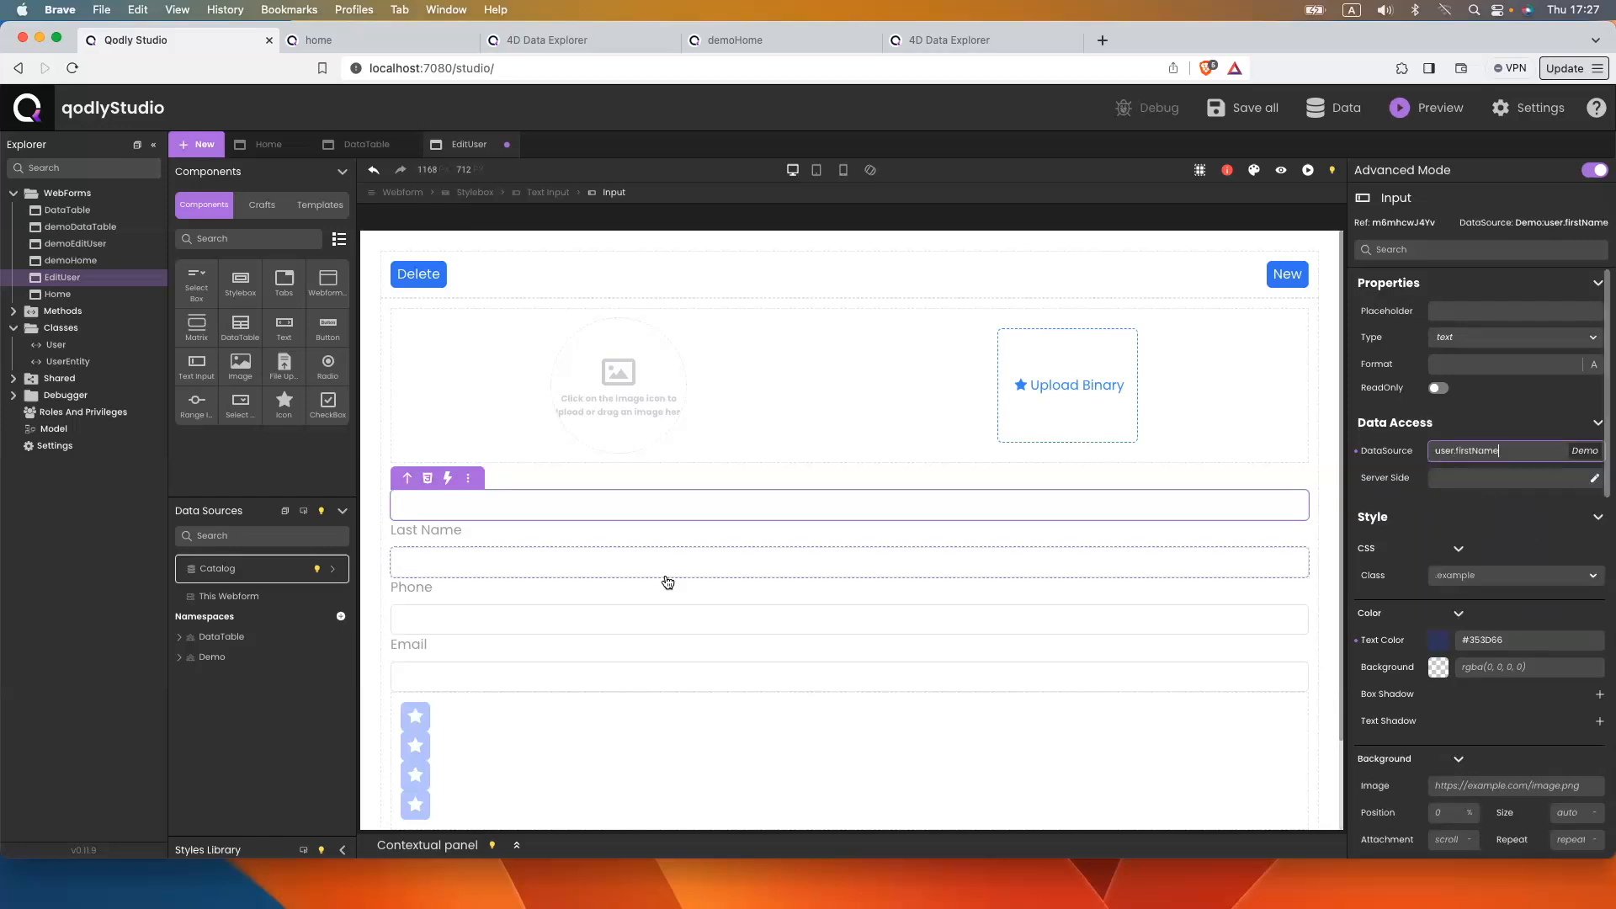
# Bind the Last Name input's data source to user.lastName from the Demo namespace
pyautogui.click(534, 560)
pyautogui.doubleClick(1479, 451)
pyautogui.press('BackSpace')
pyautogui.press('BackSpace')
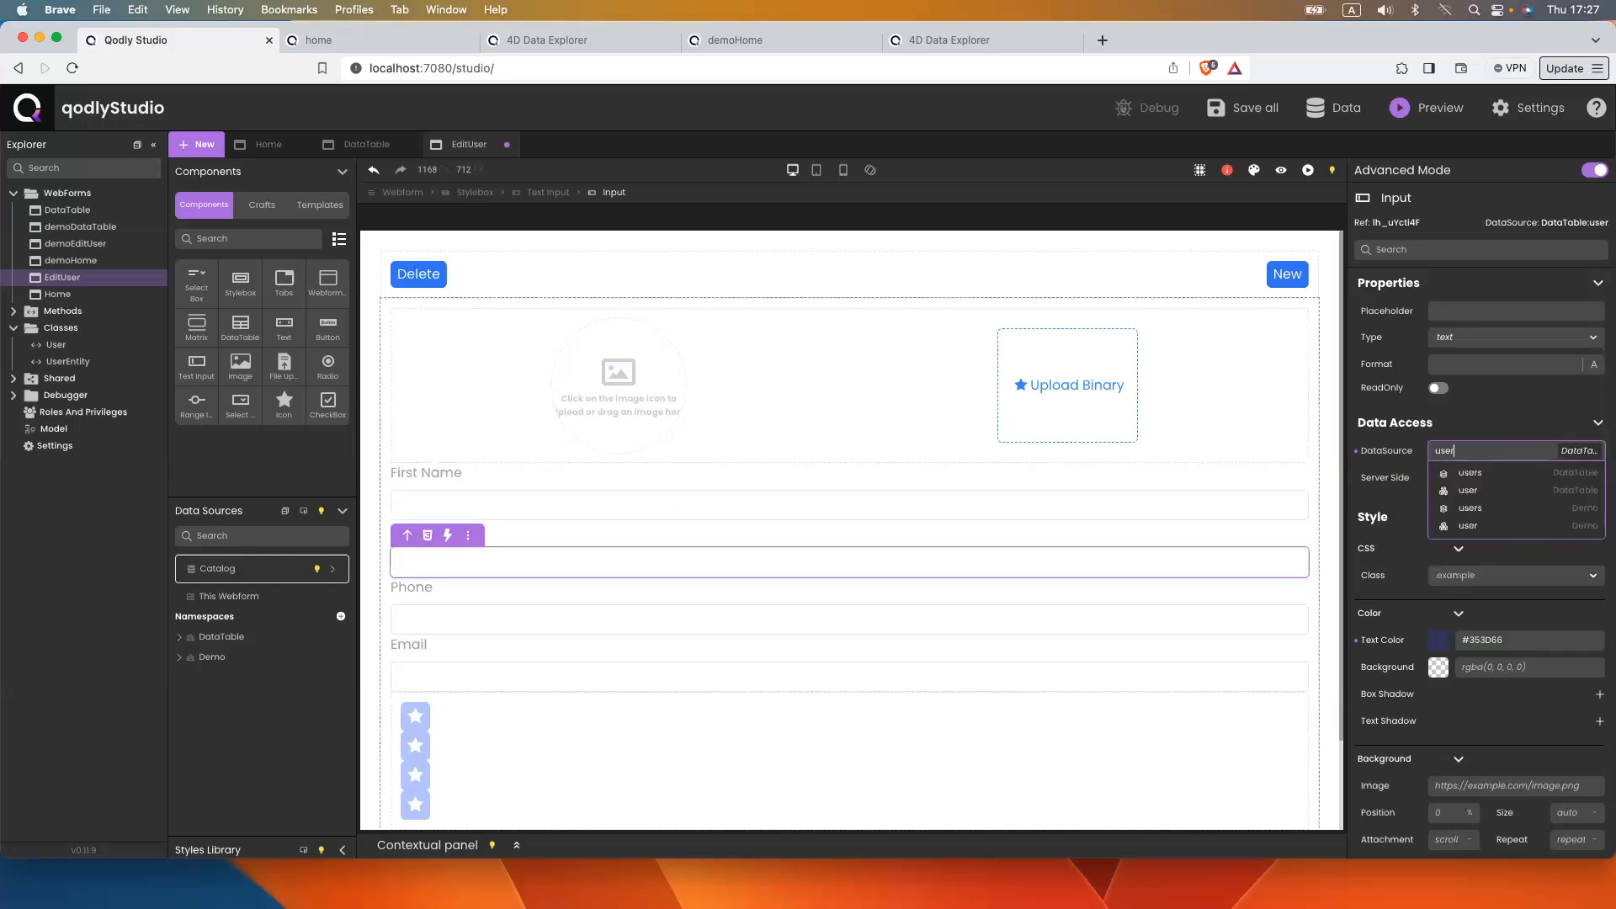
pyautogui.write('.la')
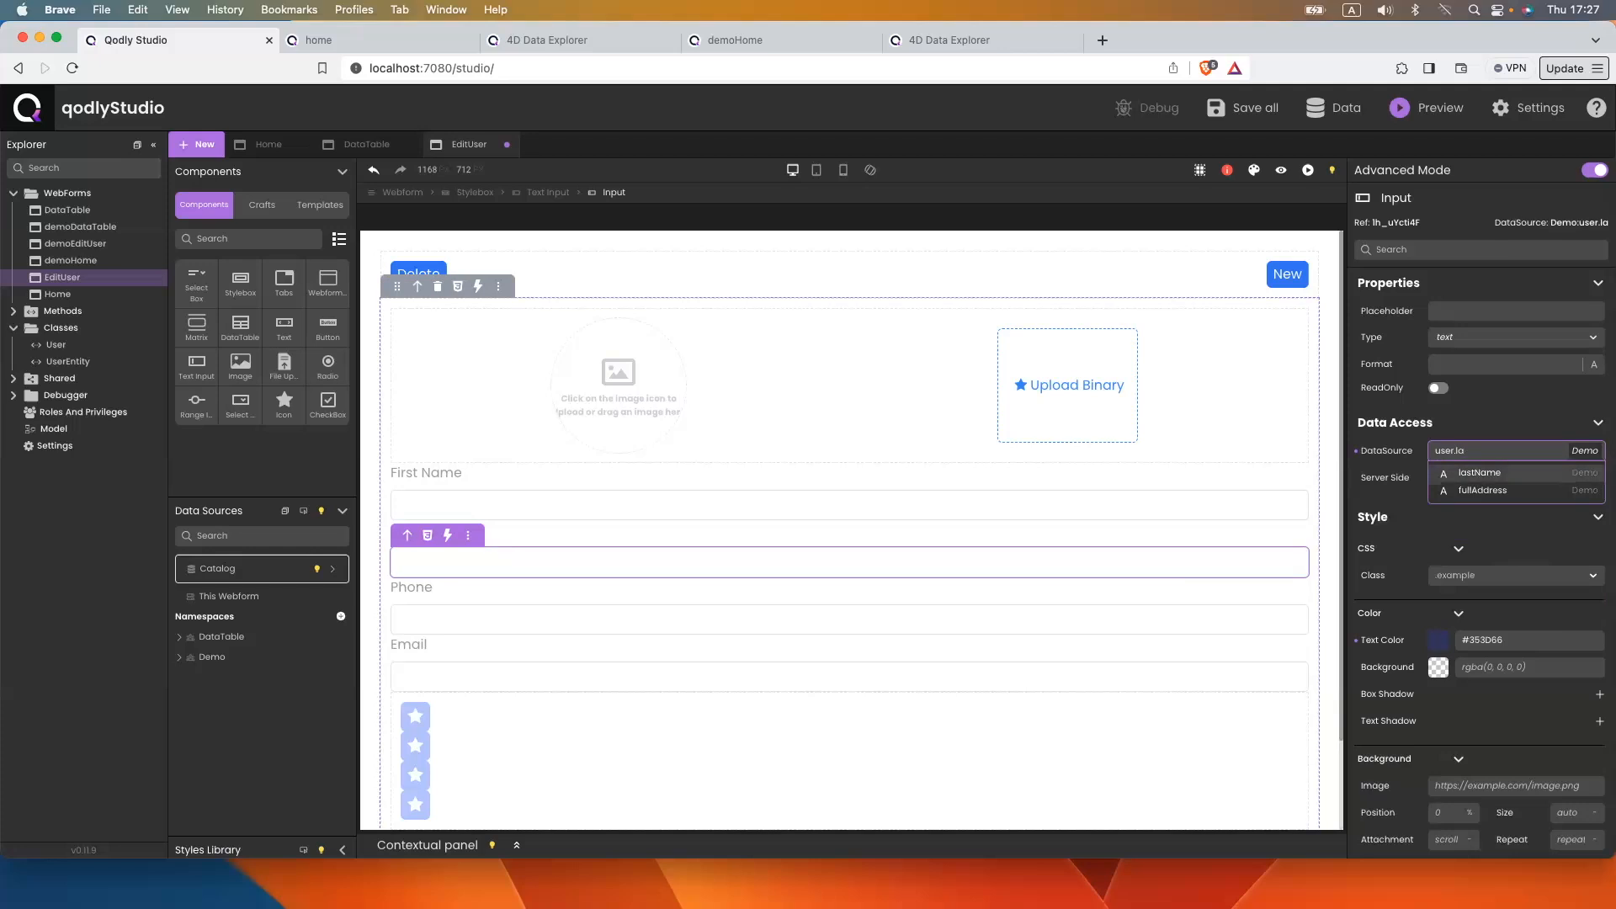
pyautogui.click(1479, 473)
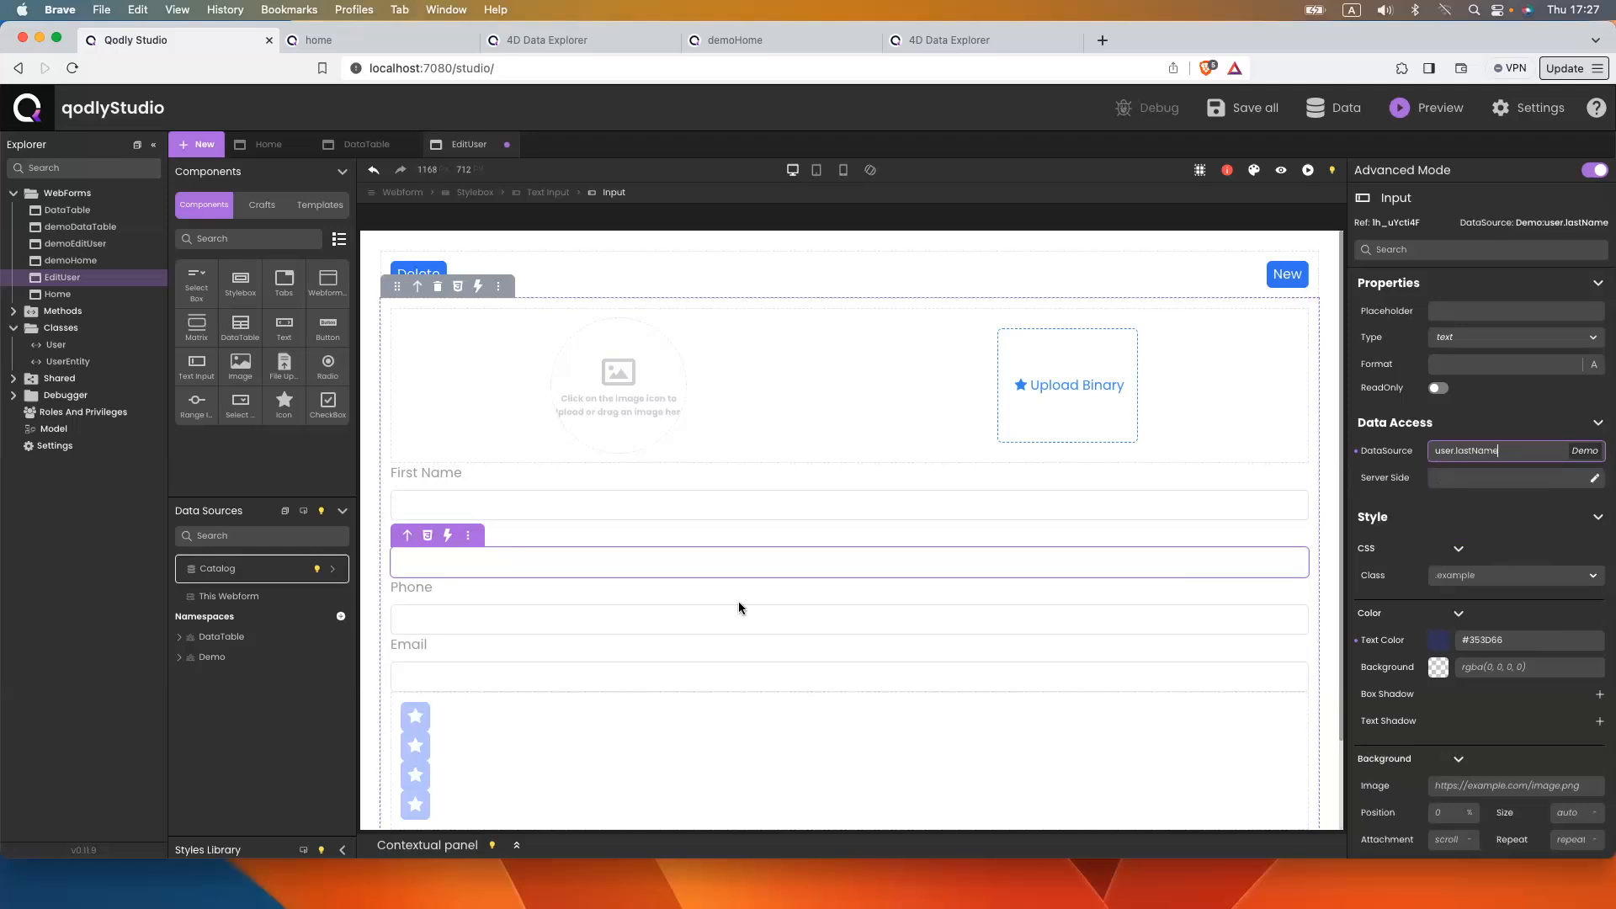
# Bind the Phone input's data source to user.phone from the Demo namespace
pyautogui.click(497, 631)
pyautogui.doubleClick(1479, 451)
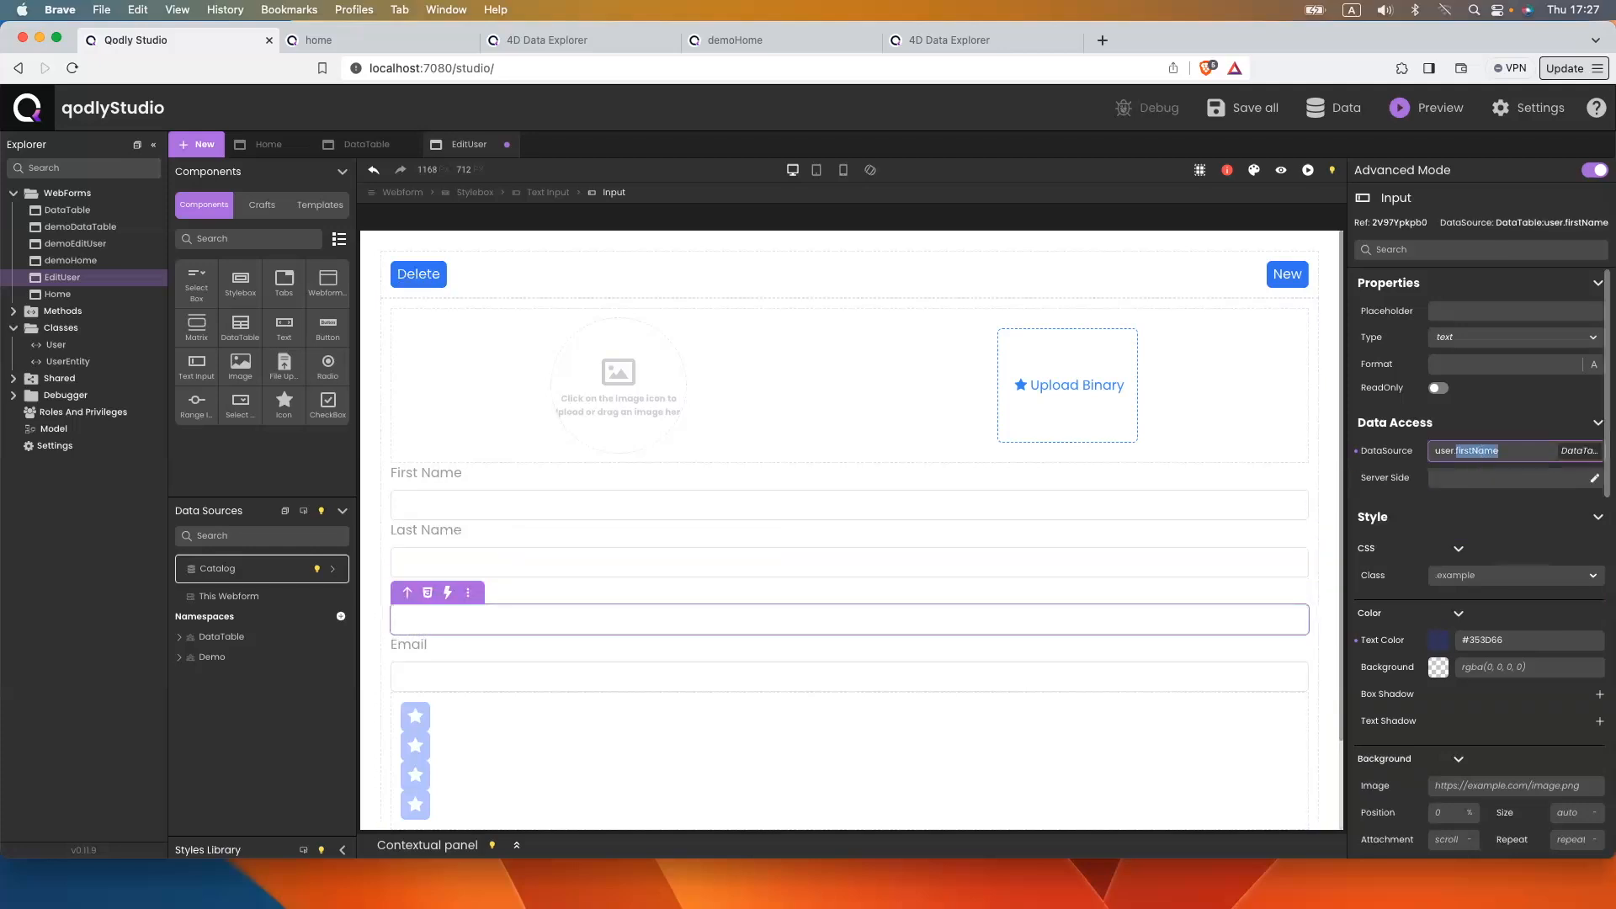
pyautogui.write('use')
pyautogui.click(1468, 526)
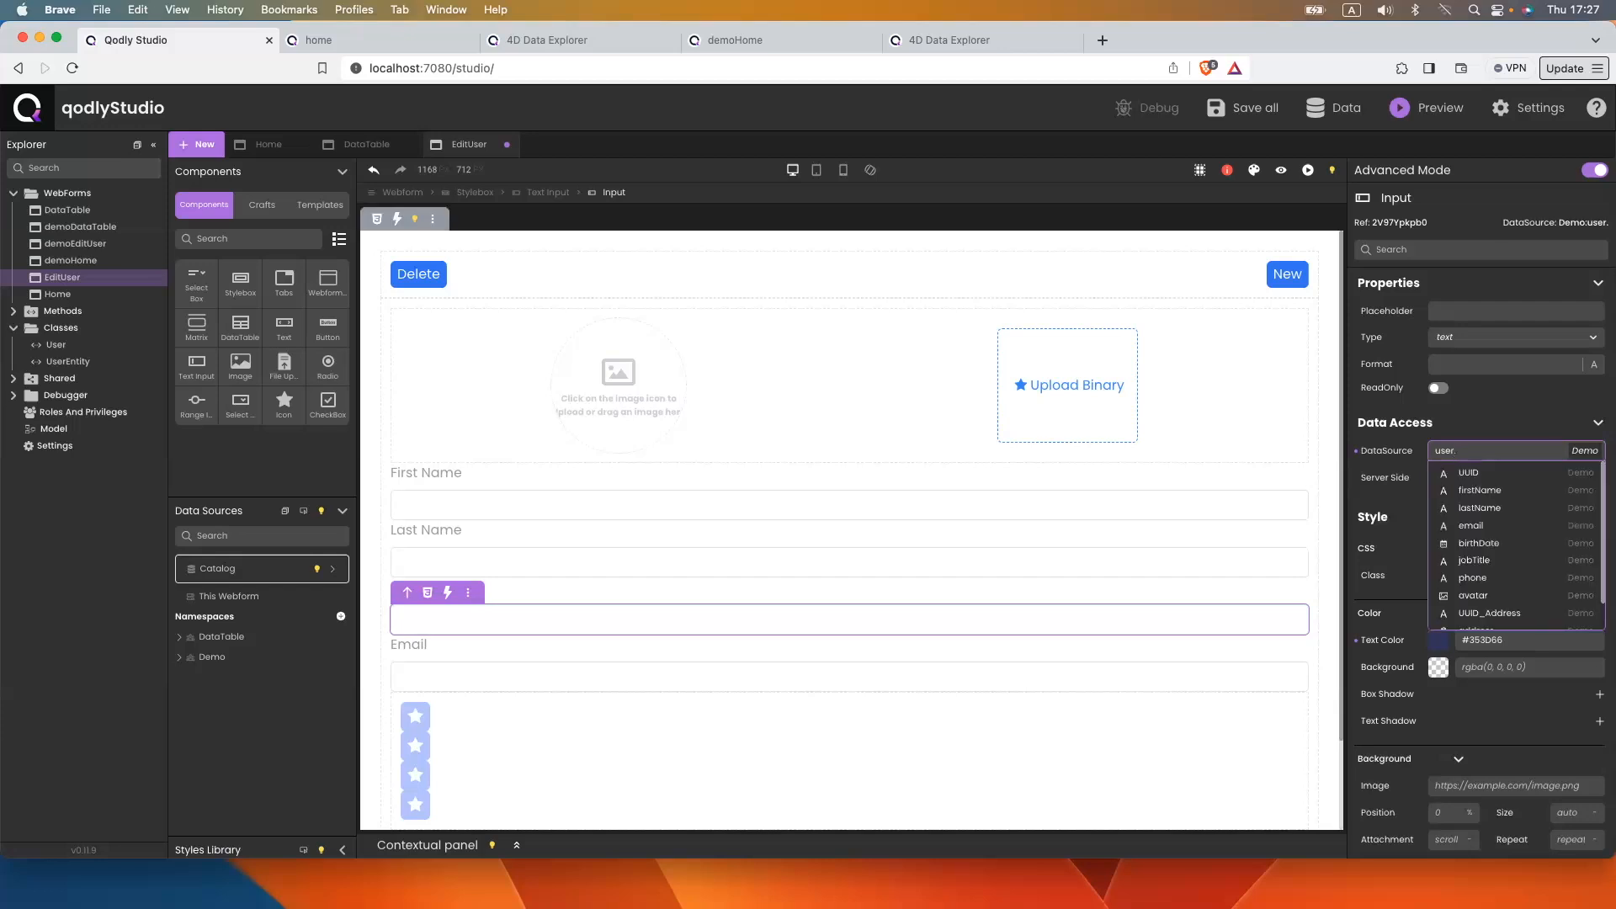
pyautogui.write('ph')
pyautogui.click(1482, 473)
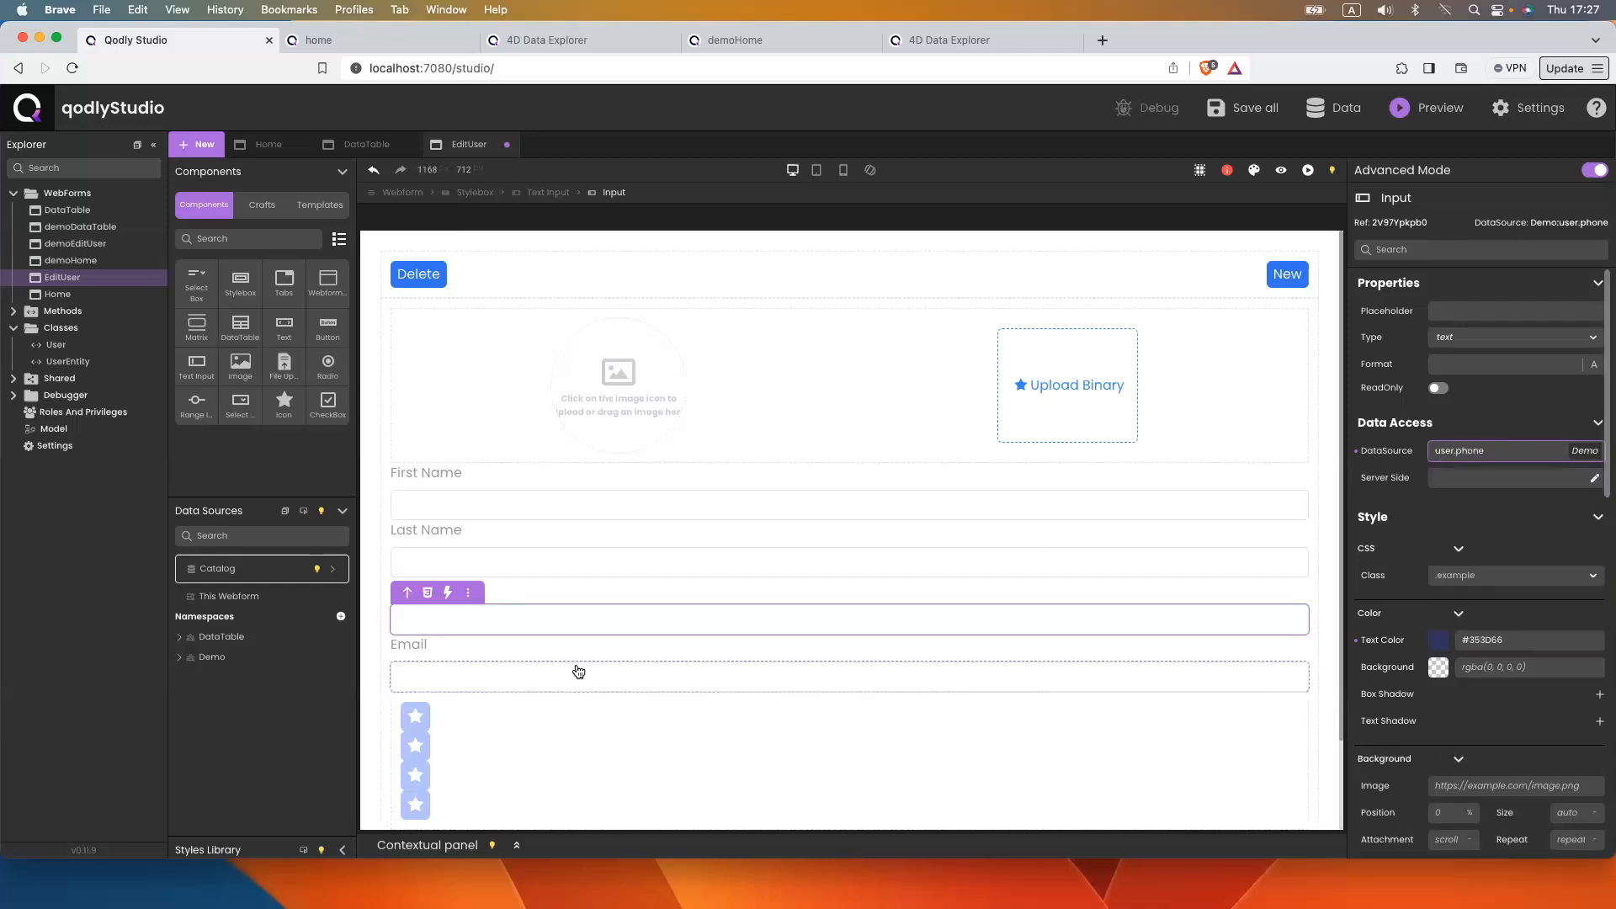
# Bind the Email input's data source to user.email from the Demo namespace
pyautogui.click(541, 669)
pyautogui.doubleClick(1479, 451)
pyautogui.write('user.e')
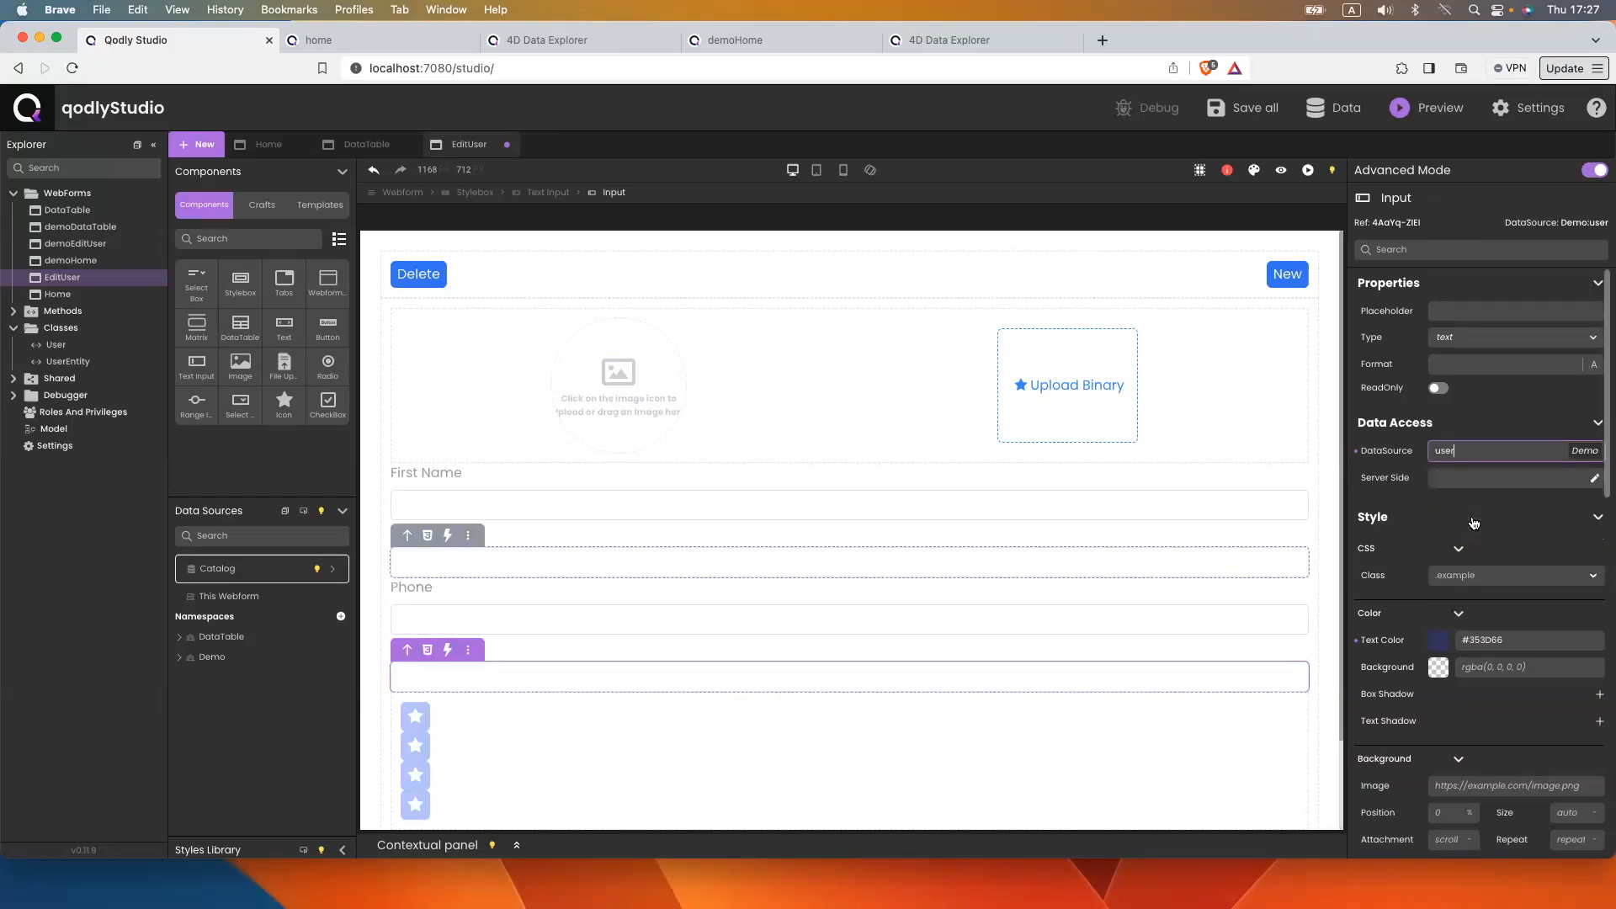
pyautogui.click(1471, 526)
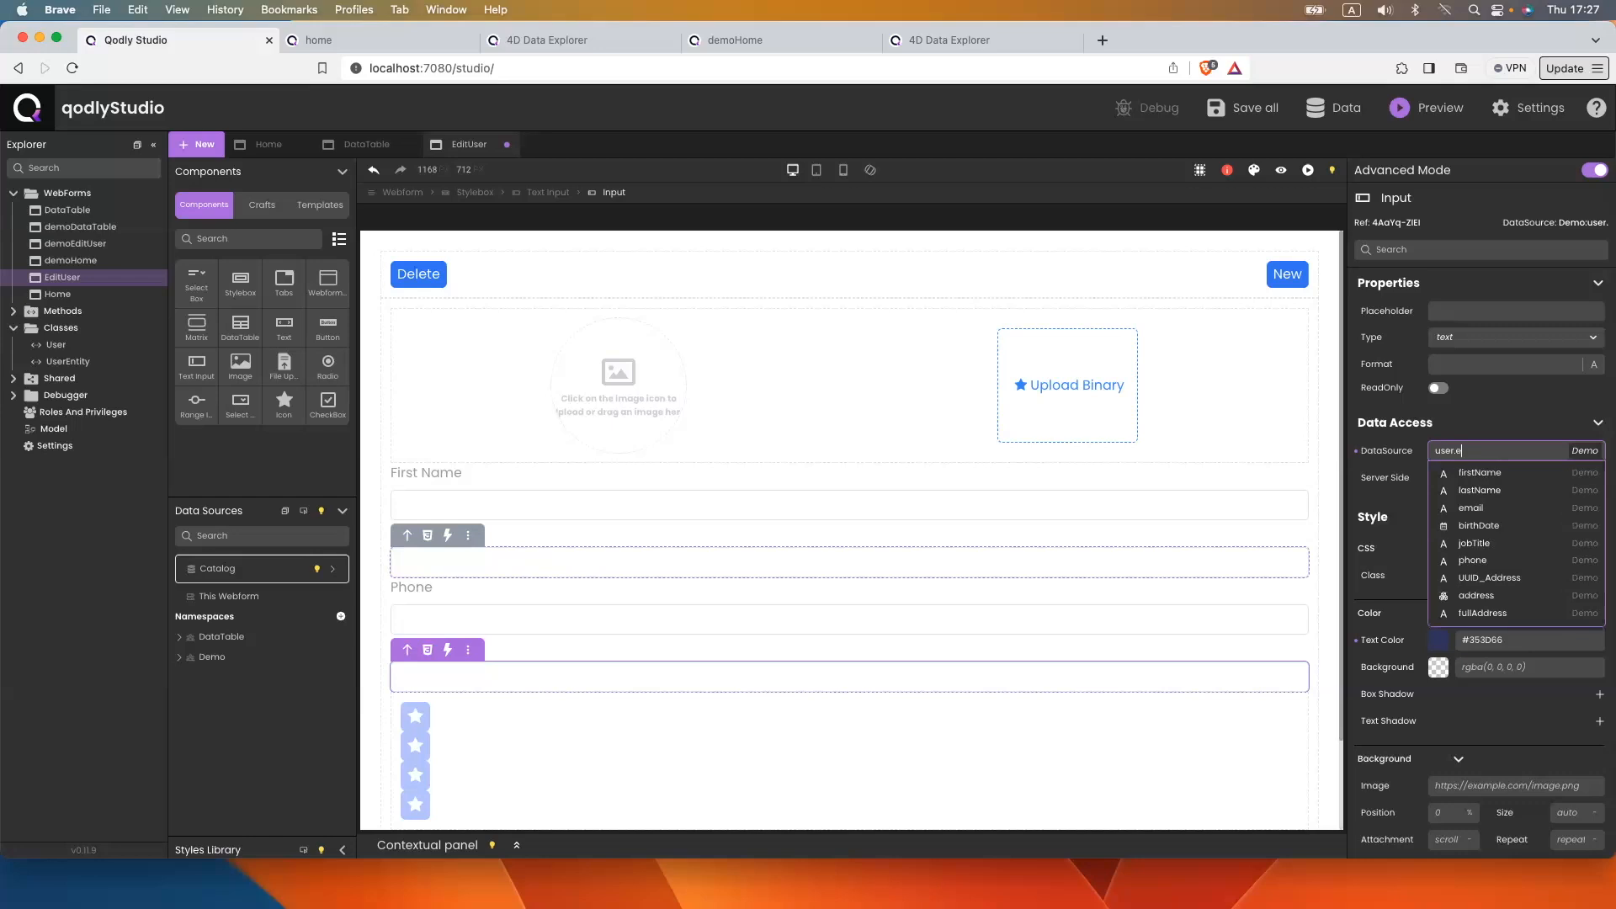
pyautogui.click(1471, 525)
# Bind the round image component's data source to user.avatar from the Demo namespace
pyautogui.click(592, 399)
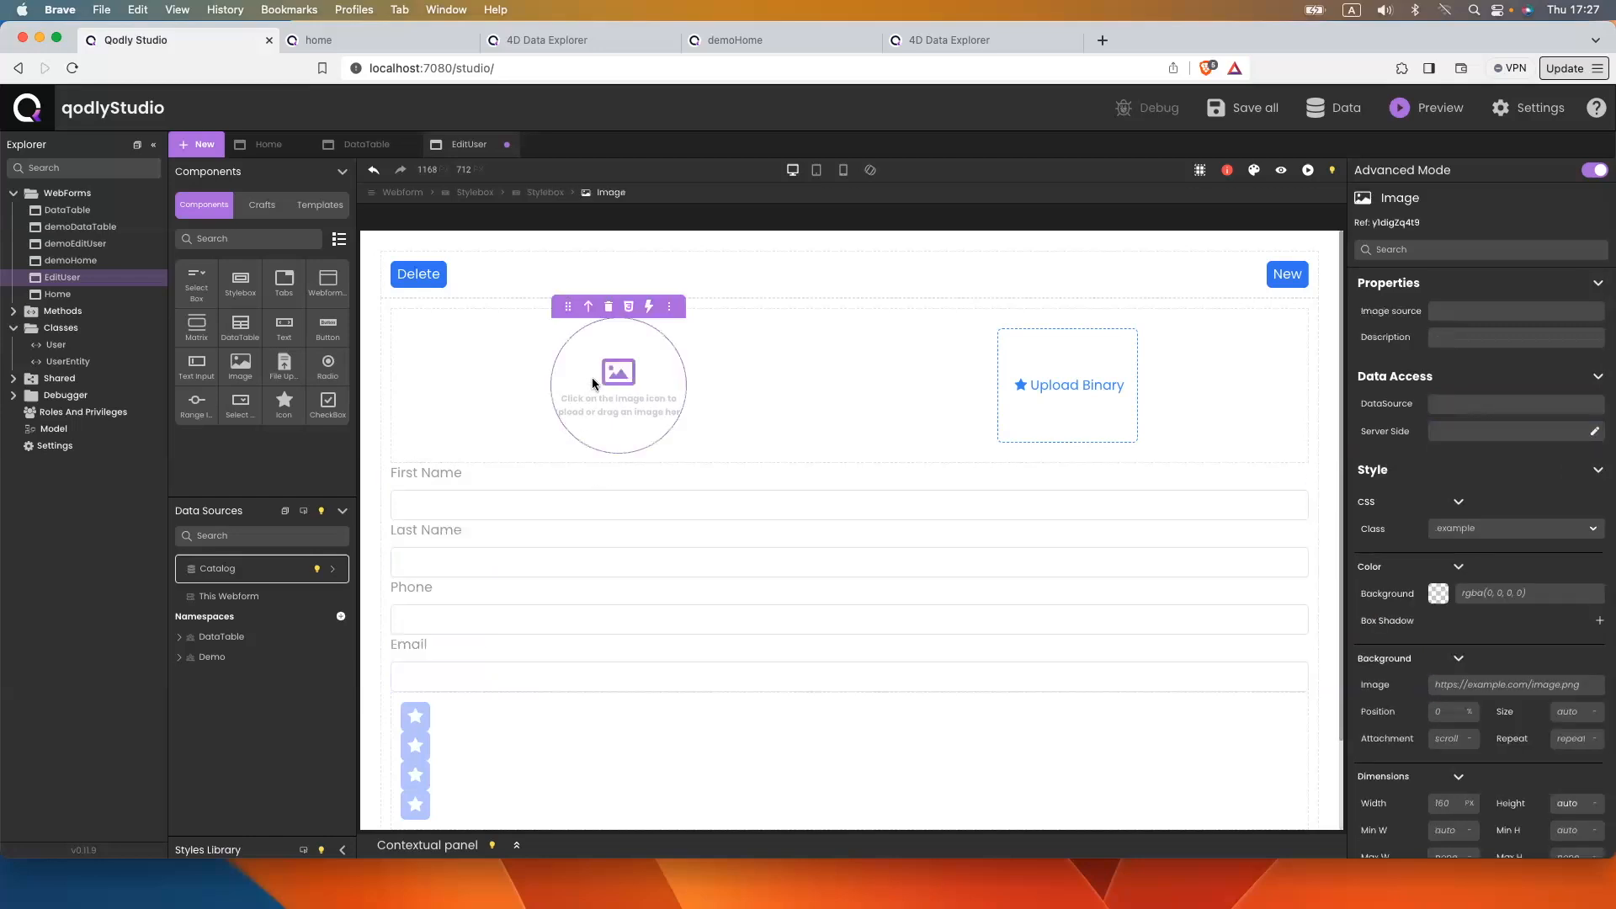
pyautogui.click(1495, 402)
pyautogui.write('users')
pyautogui.press('BackSpace')
pyautogui.press('Down')
pyautogui.press('Down')
pyautogui.press('Down')
pyautogui.press('Down')
pyautogui.press('Return')
pyautogui.write('.avat')
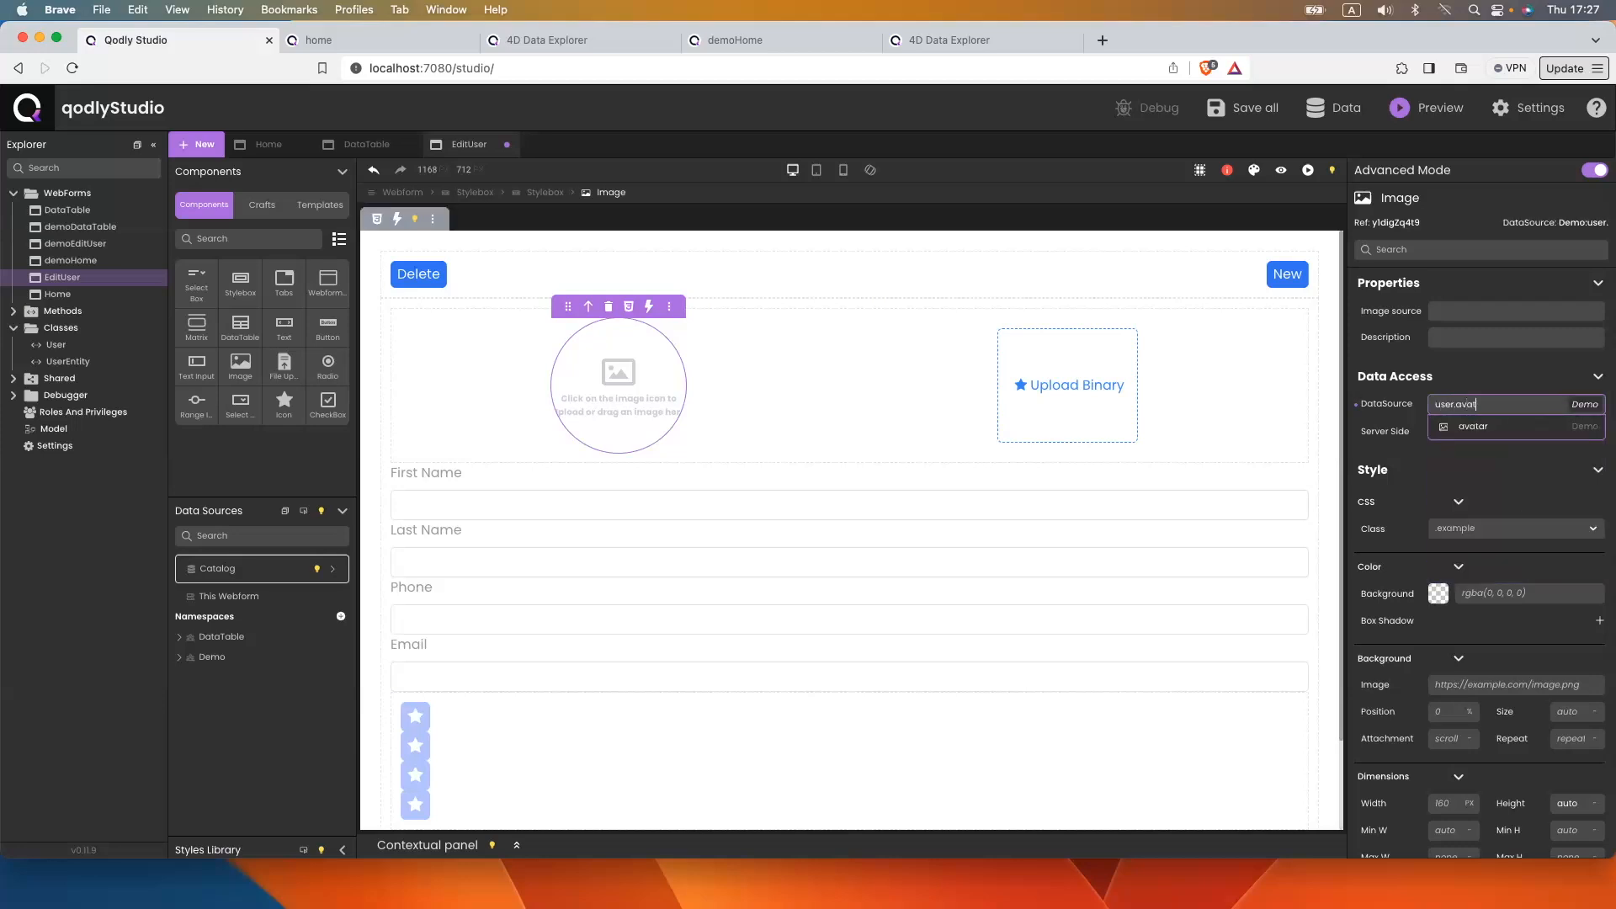
pyautogui.press('Return')
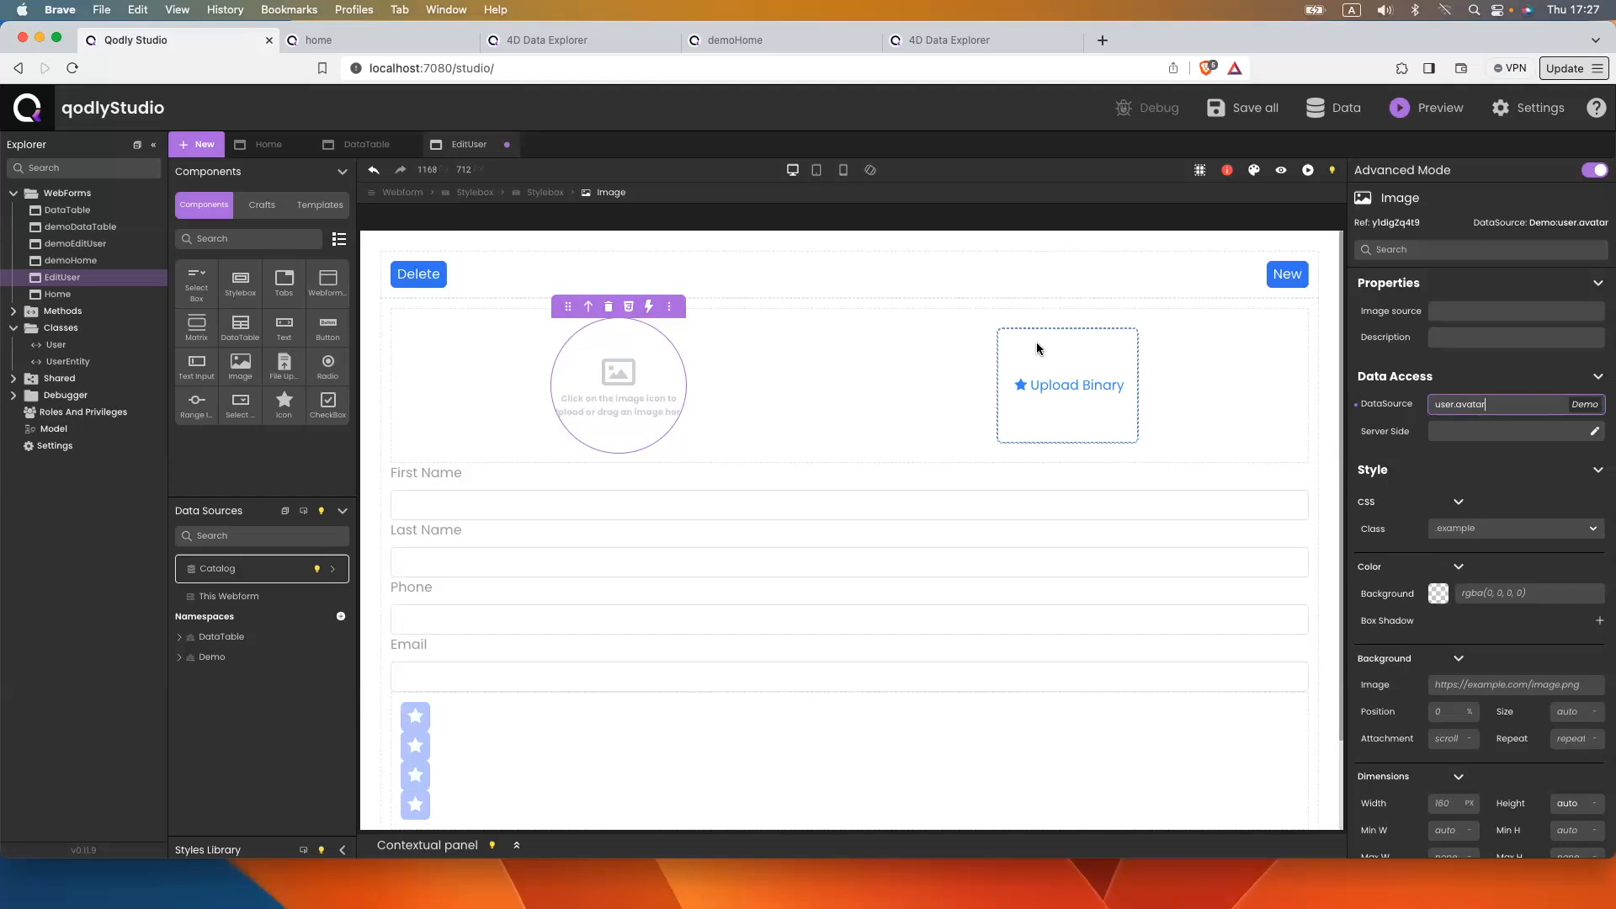
# Bind the file upload component's data source to user.avatar from the Demo namespace
pyautogui.click(1037, 342)
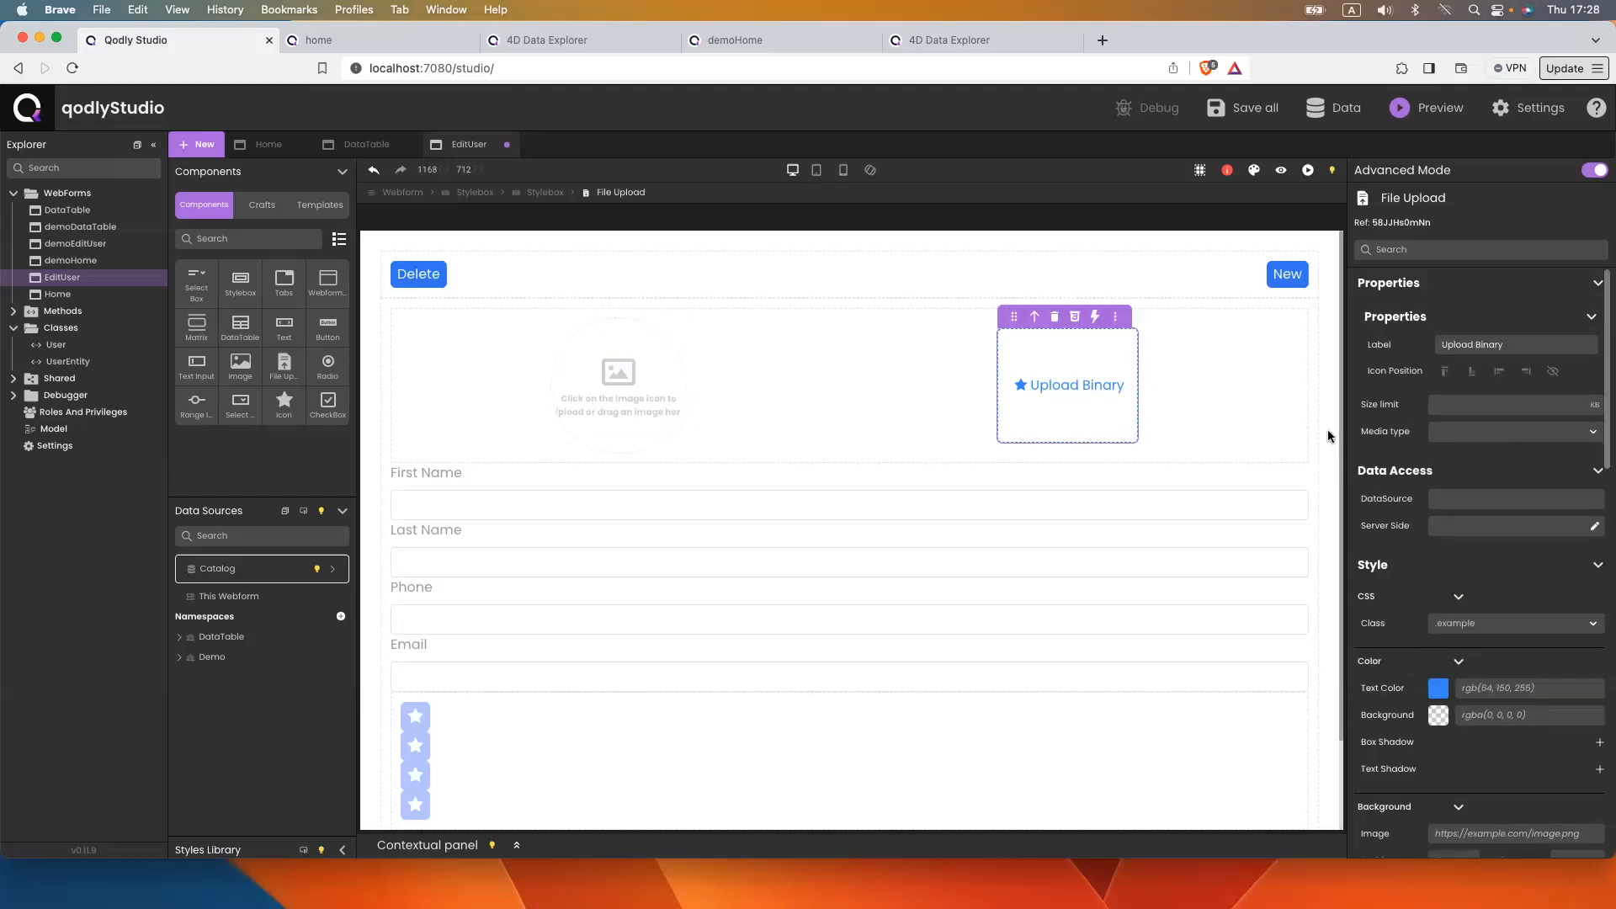
pyautogui.click(1499, 500)
pyautogui.write('us')
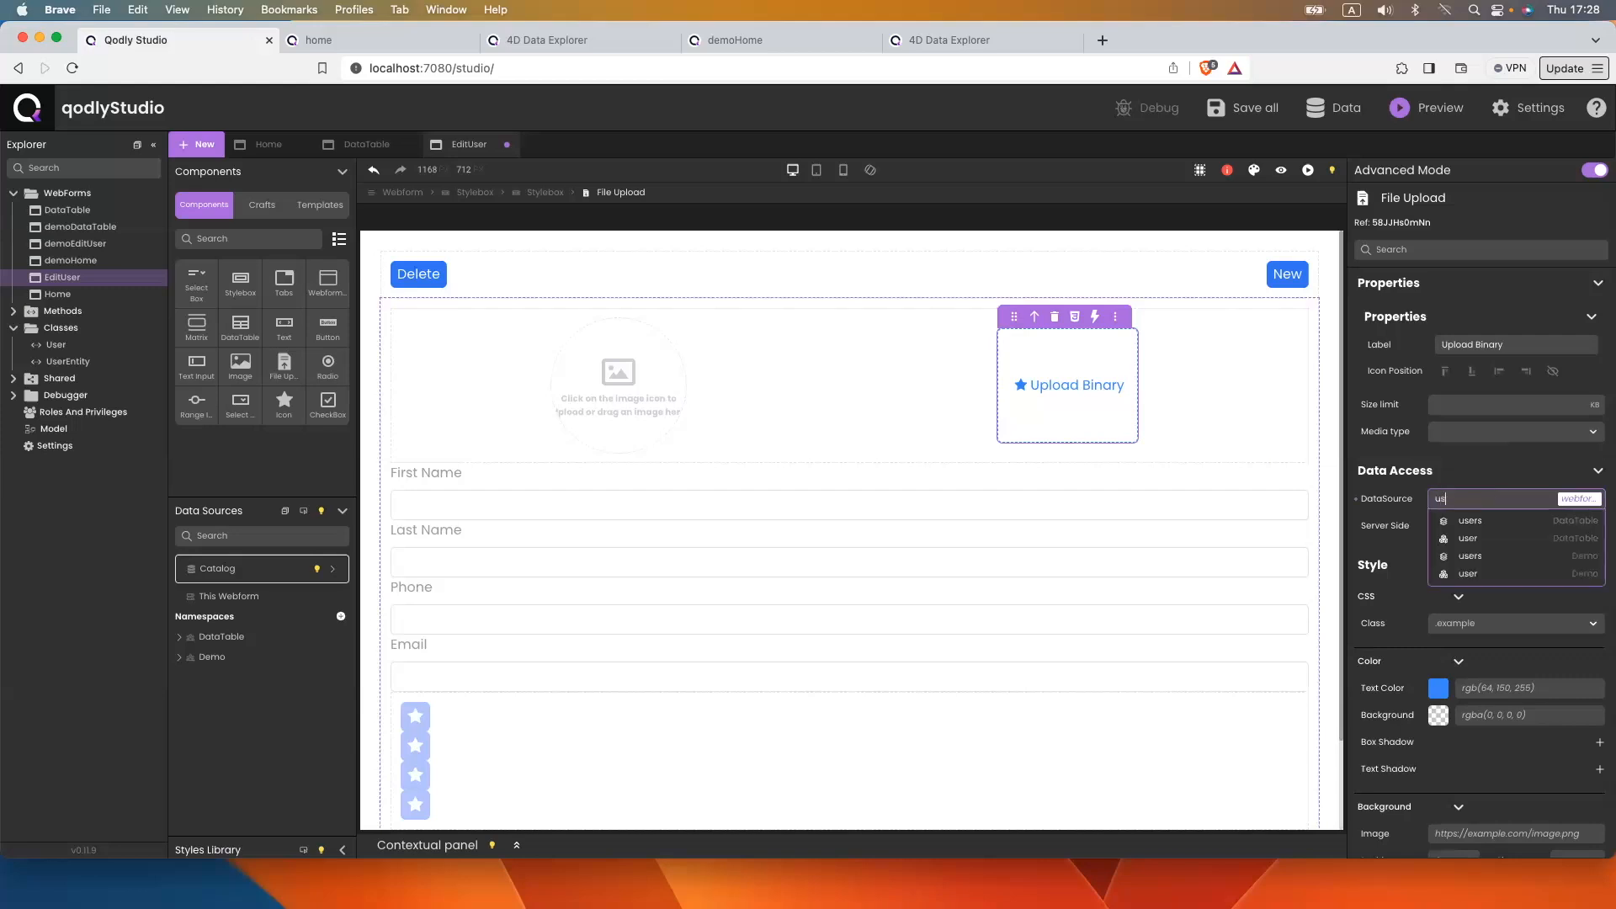
pyautogui.write('er.ava')
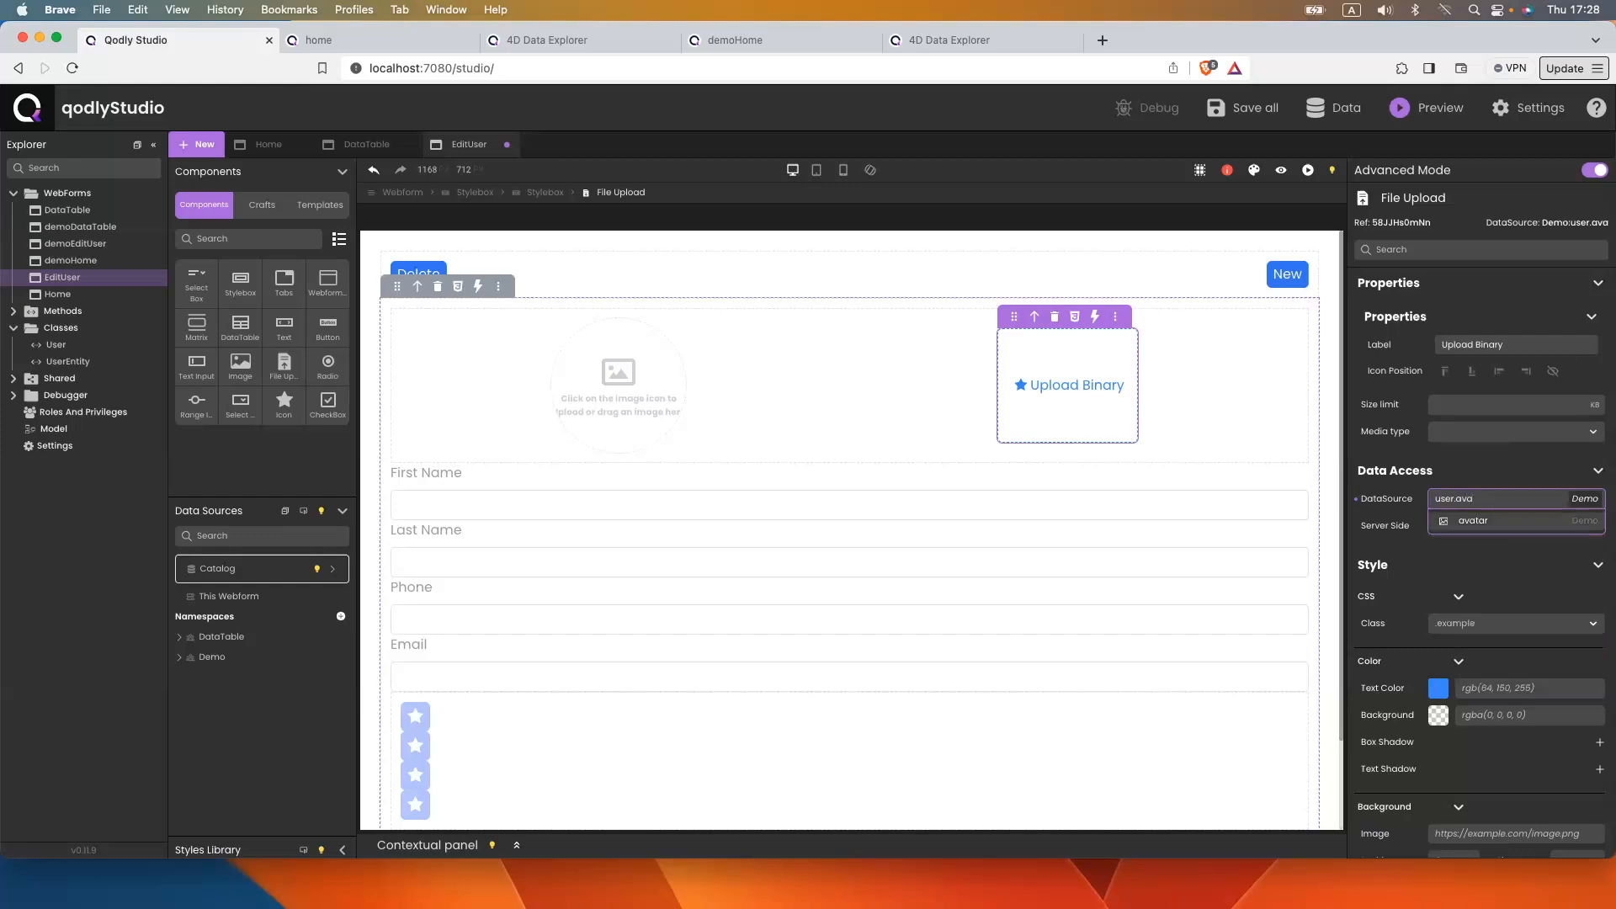
pyautogui.click(1482, 521)
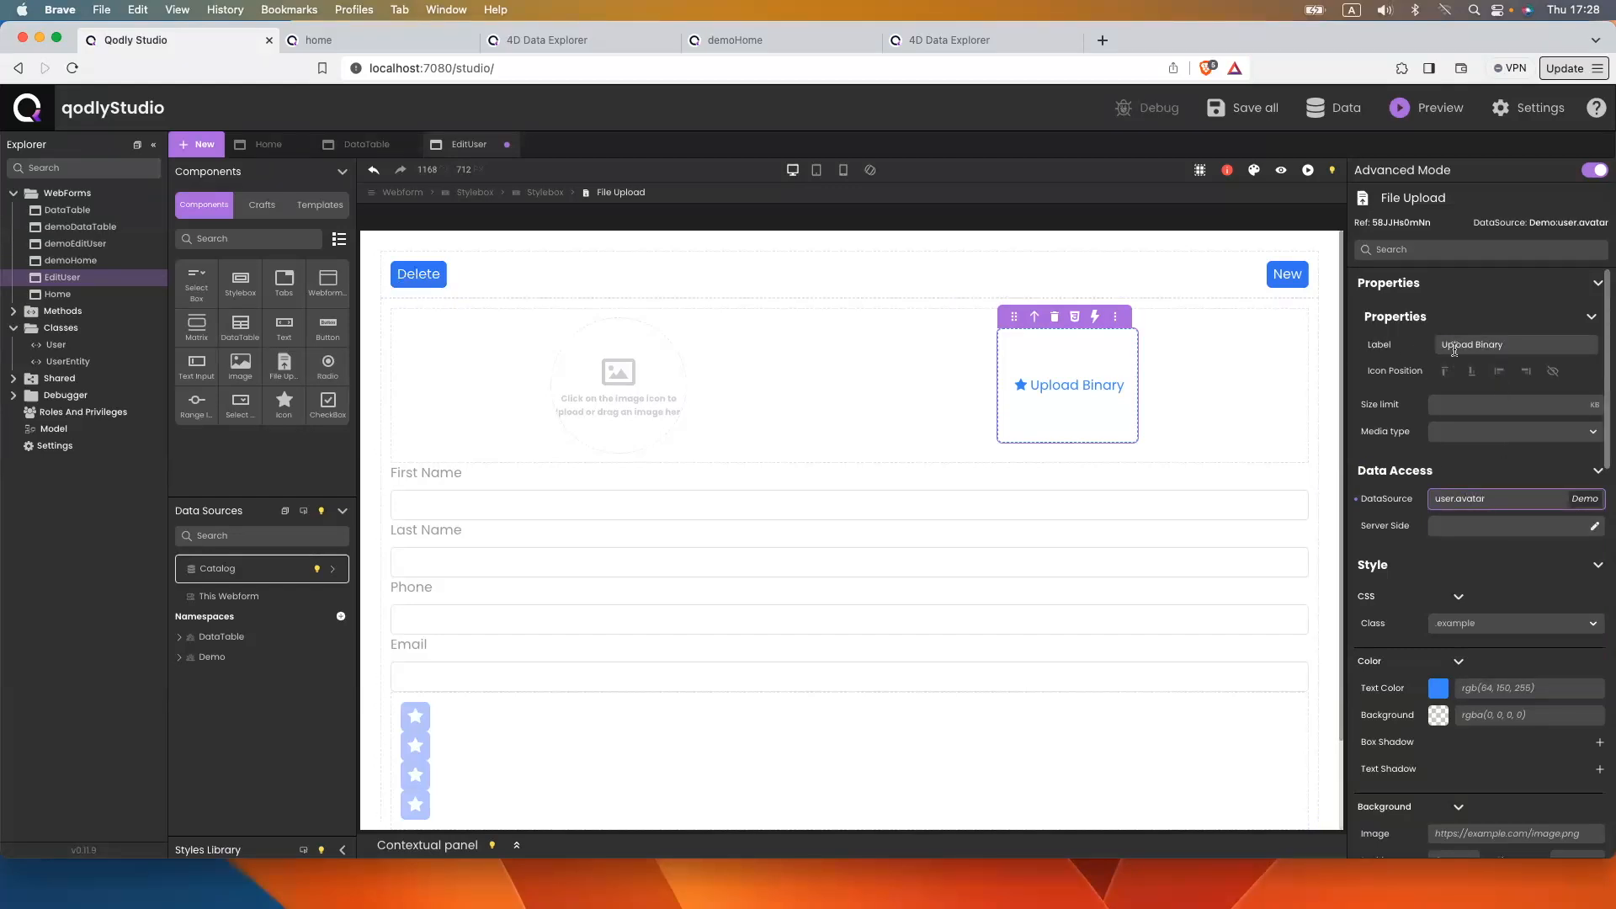
# Relabel the file upload component as Upload Image and restrict its media type to image/*
pyautogui.doubleClick(1494, 345)
pyautogui.press('BackSpace')
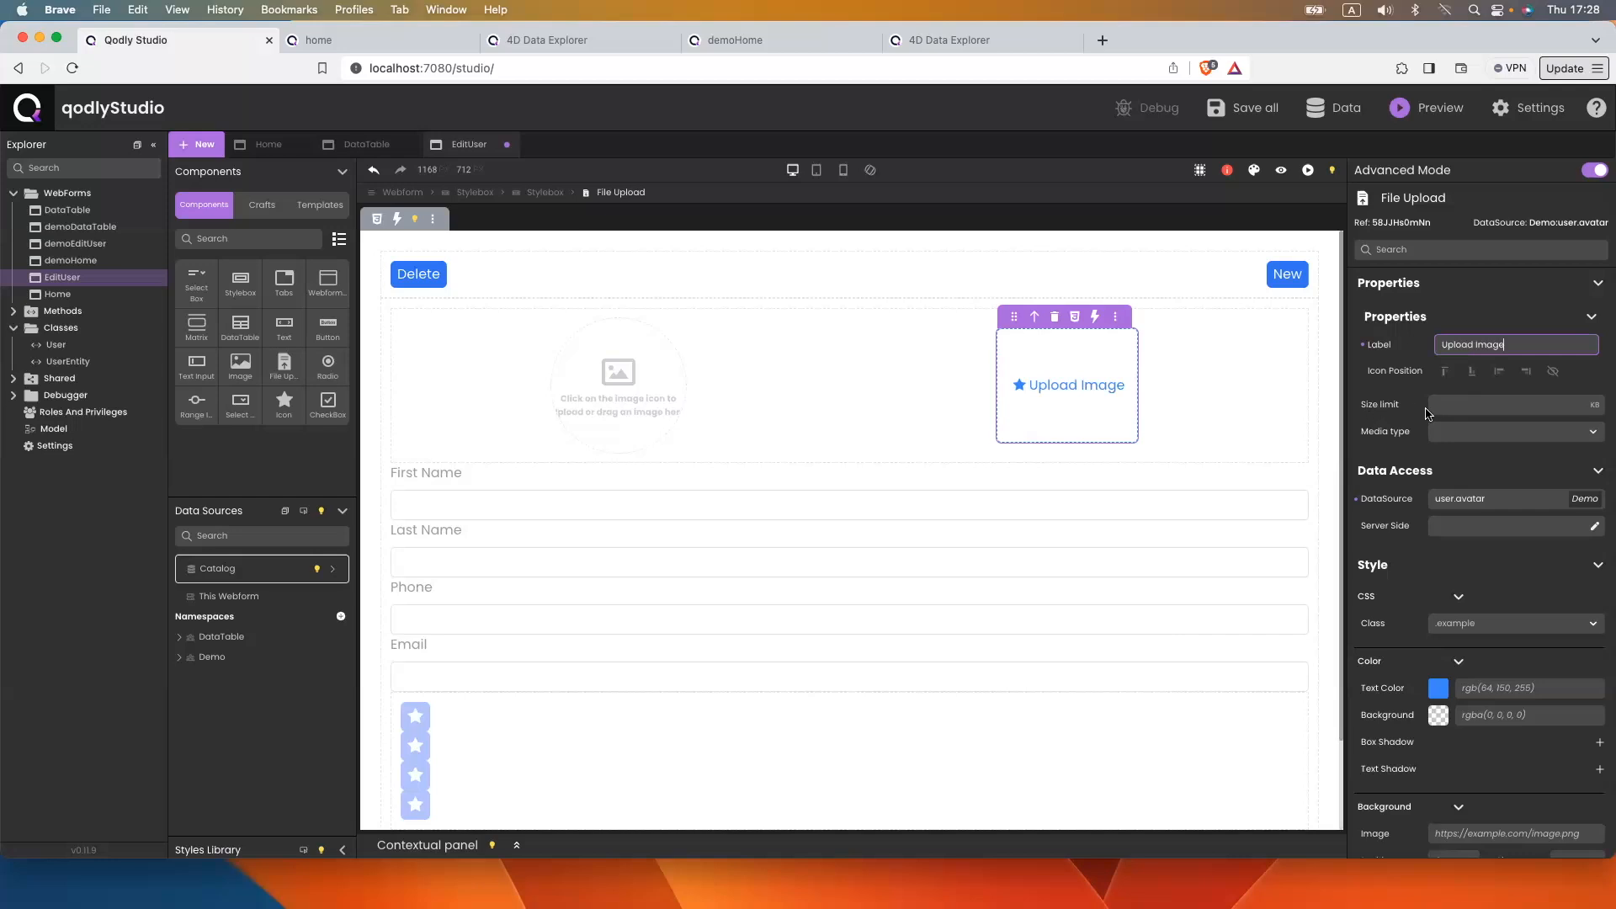
pyautogui.click(1462, 431)
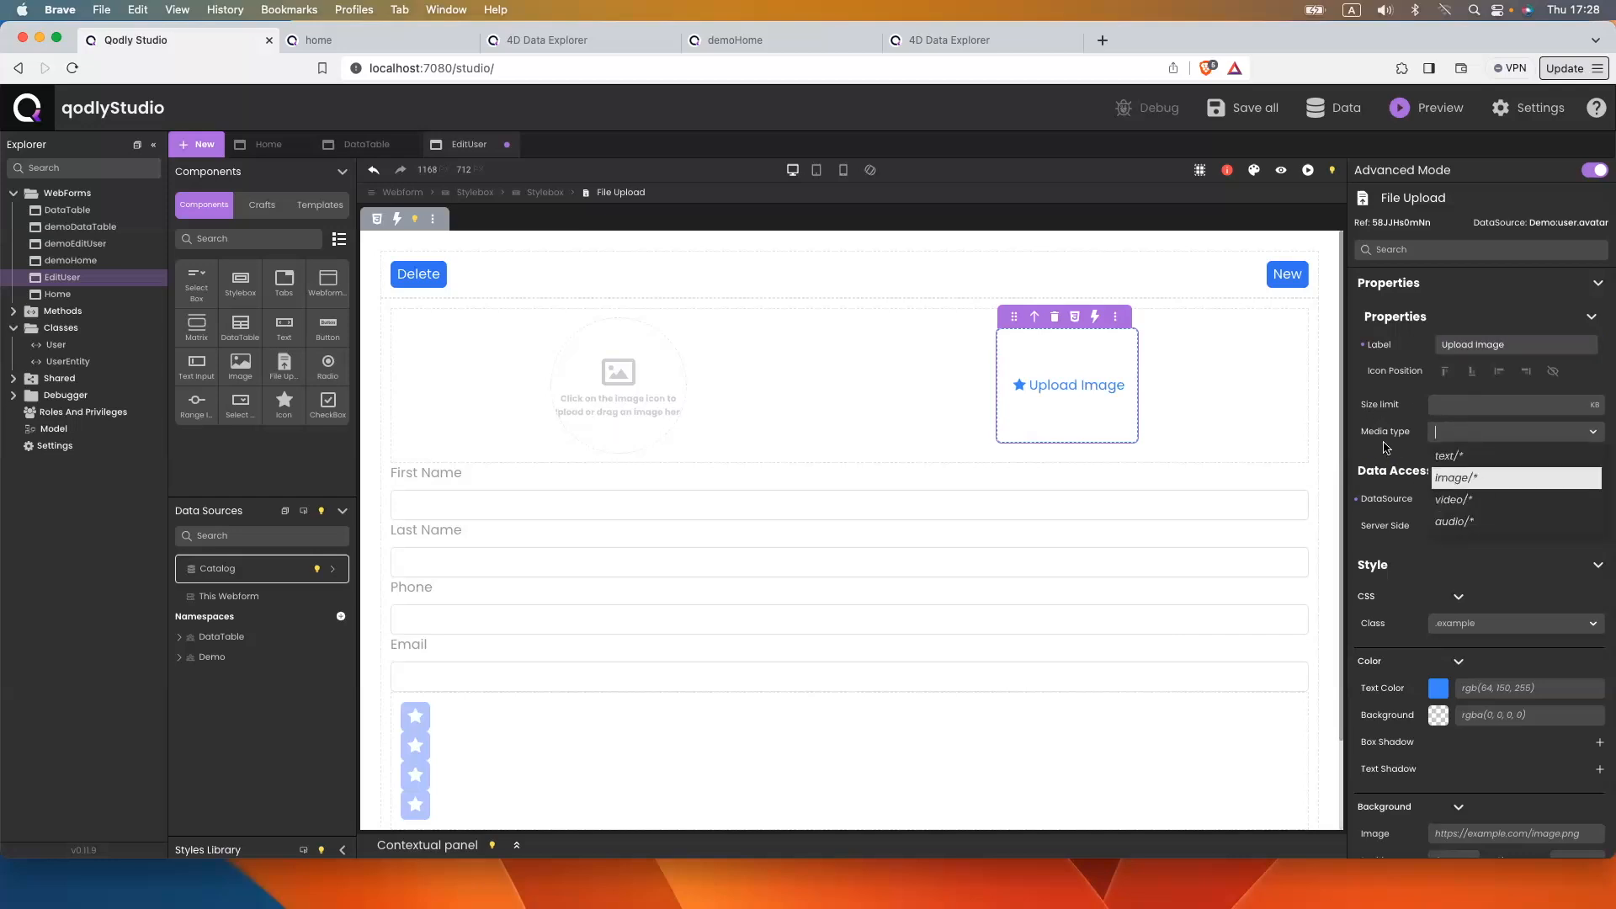
pyautogui.click(1455, 478)
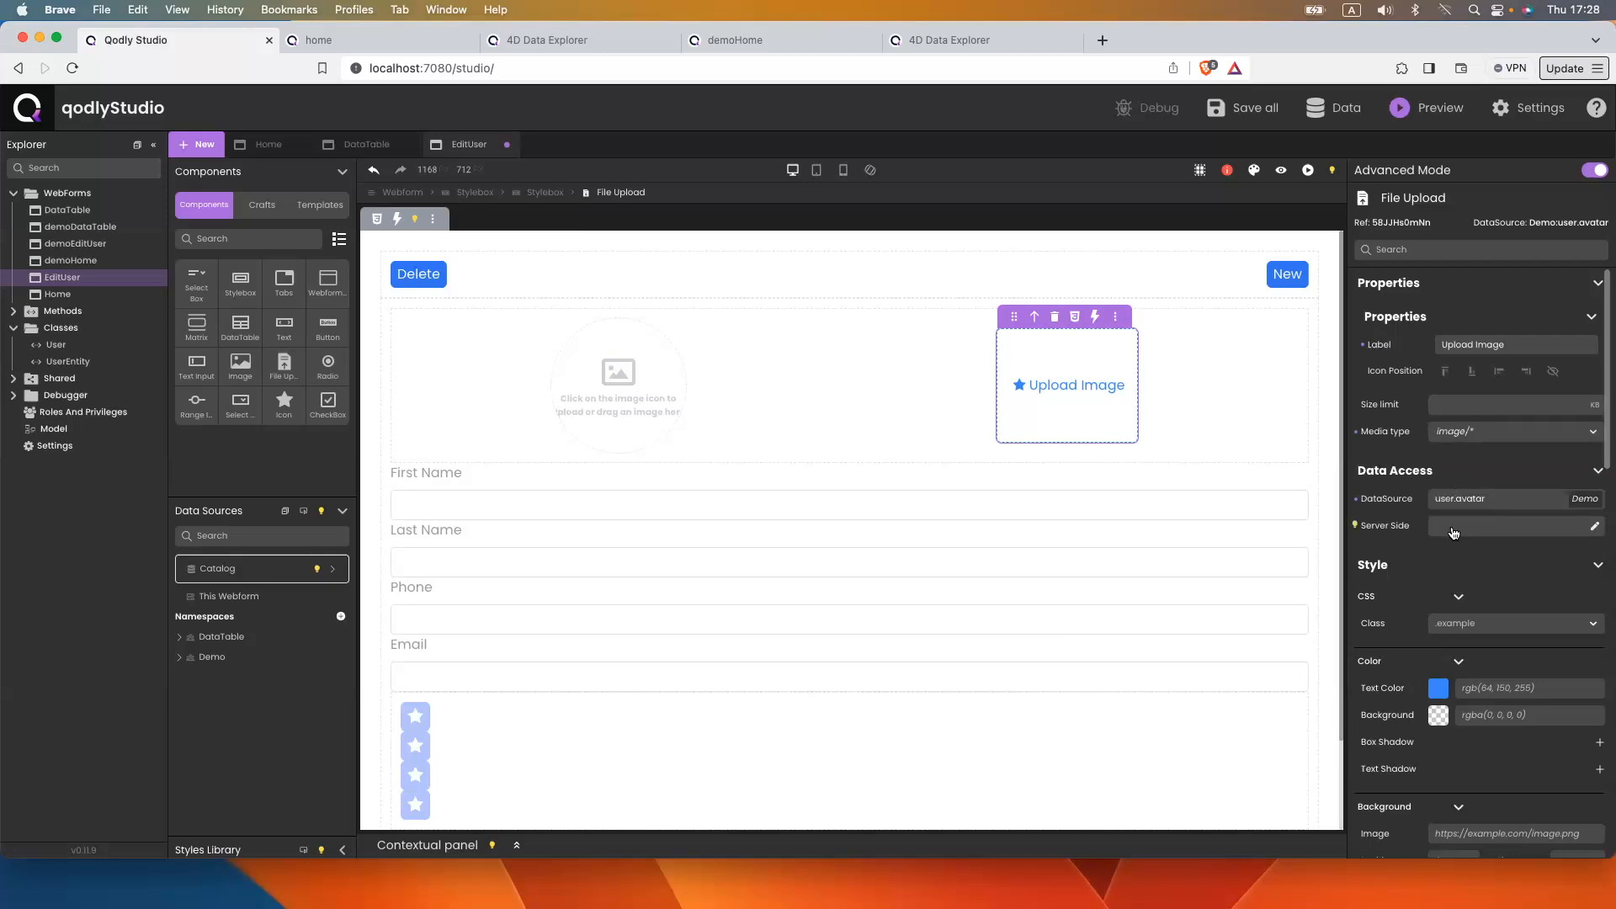
# Open the file upload component's height for editing
pyautogui.scroll(-1, 1454, 592)
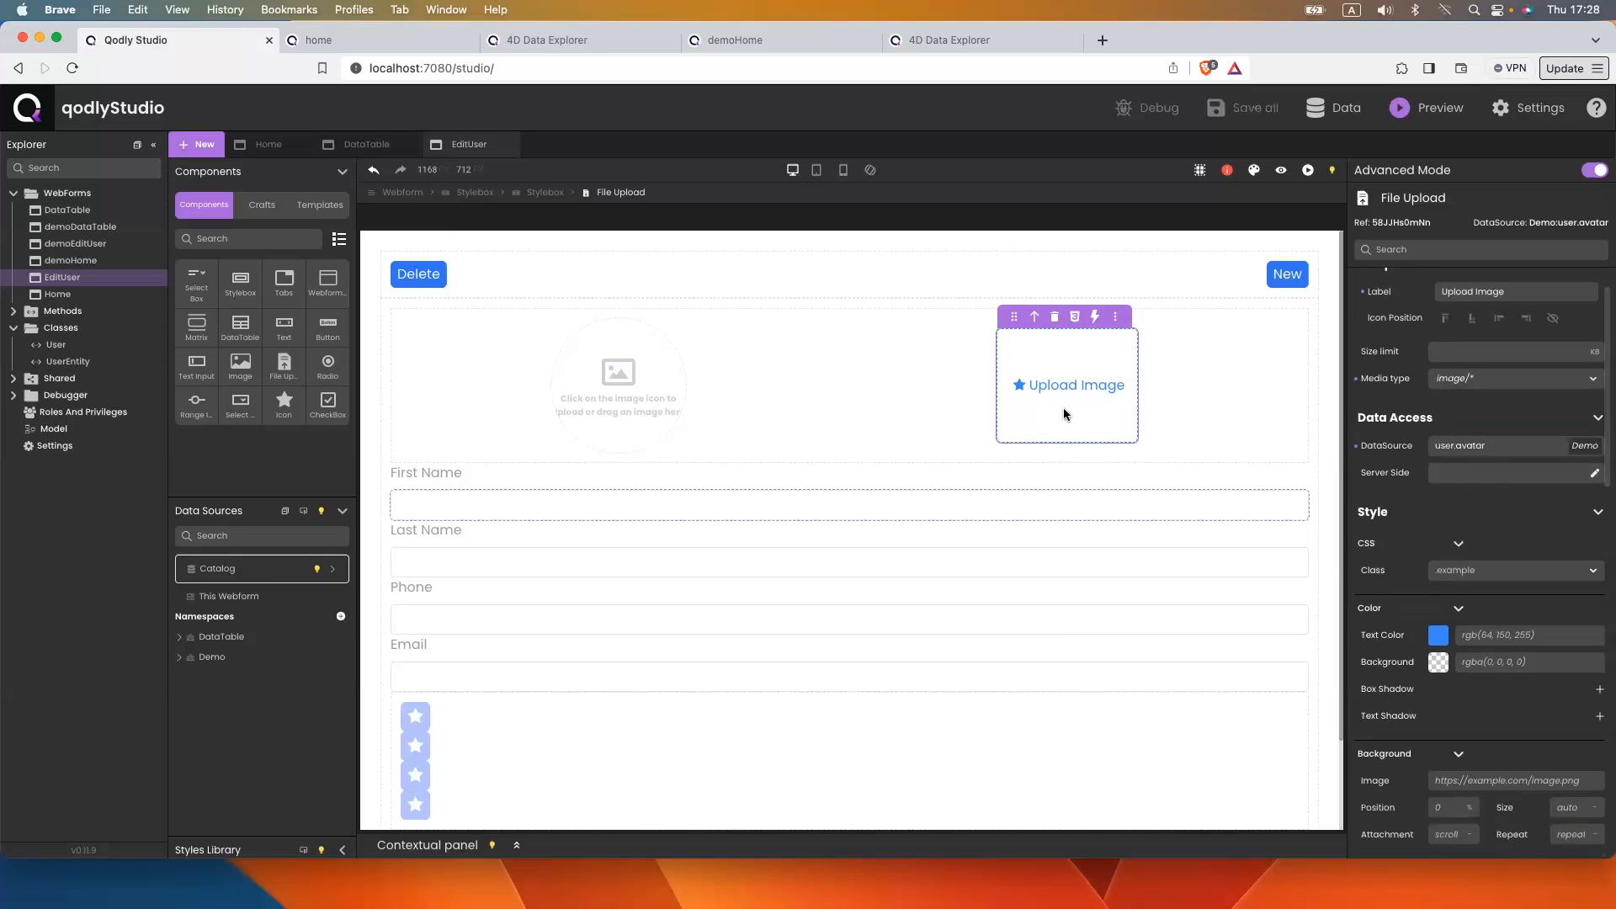
pyautogui.scroll(-8, 1388, 684)
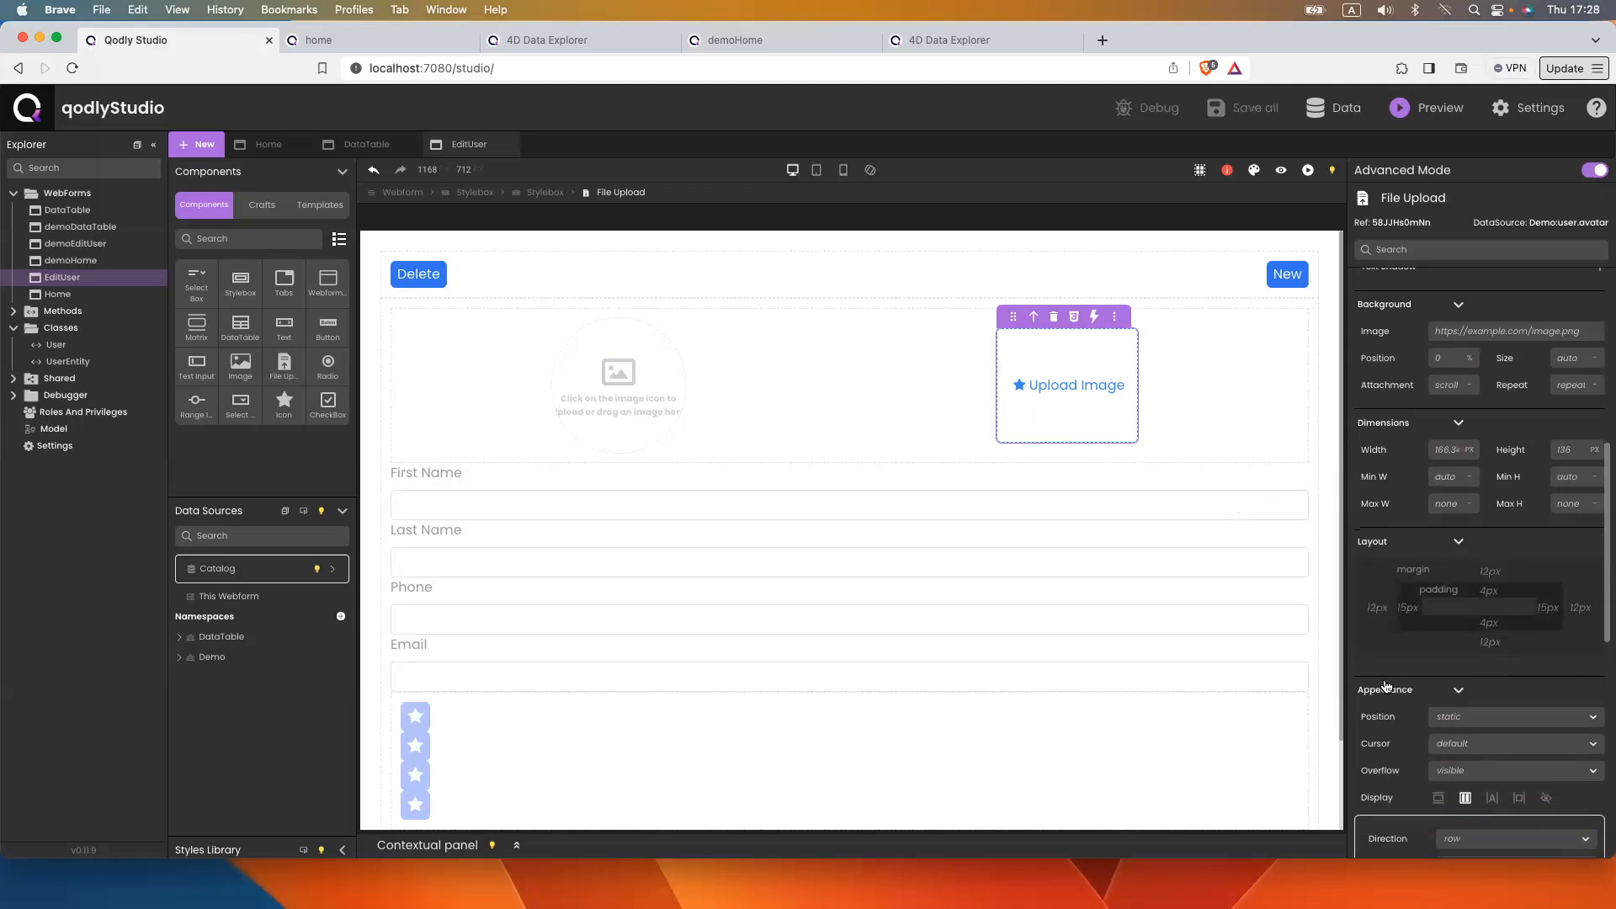
pyautogui.scroll(6, 1390, 530)
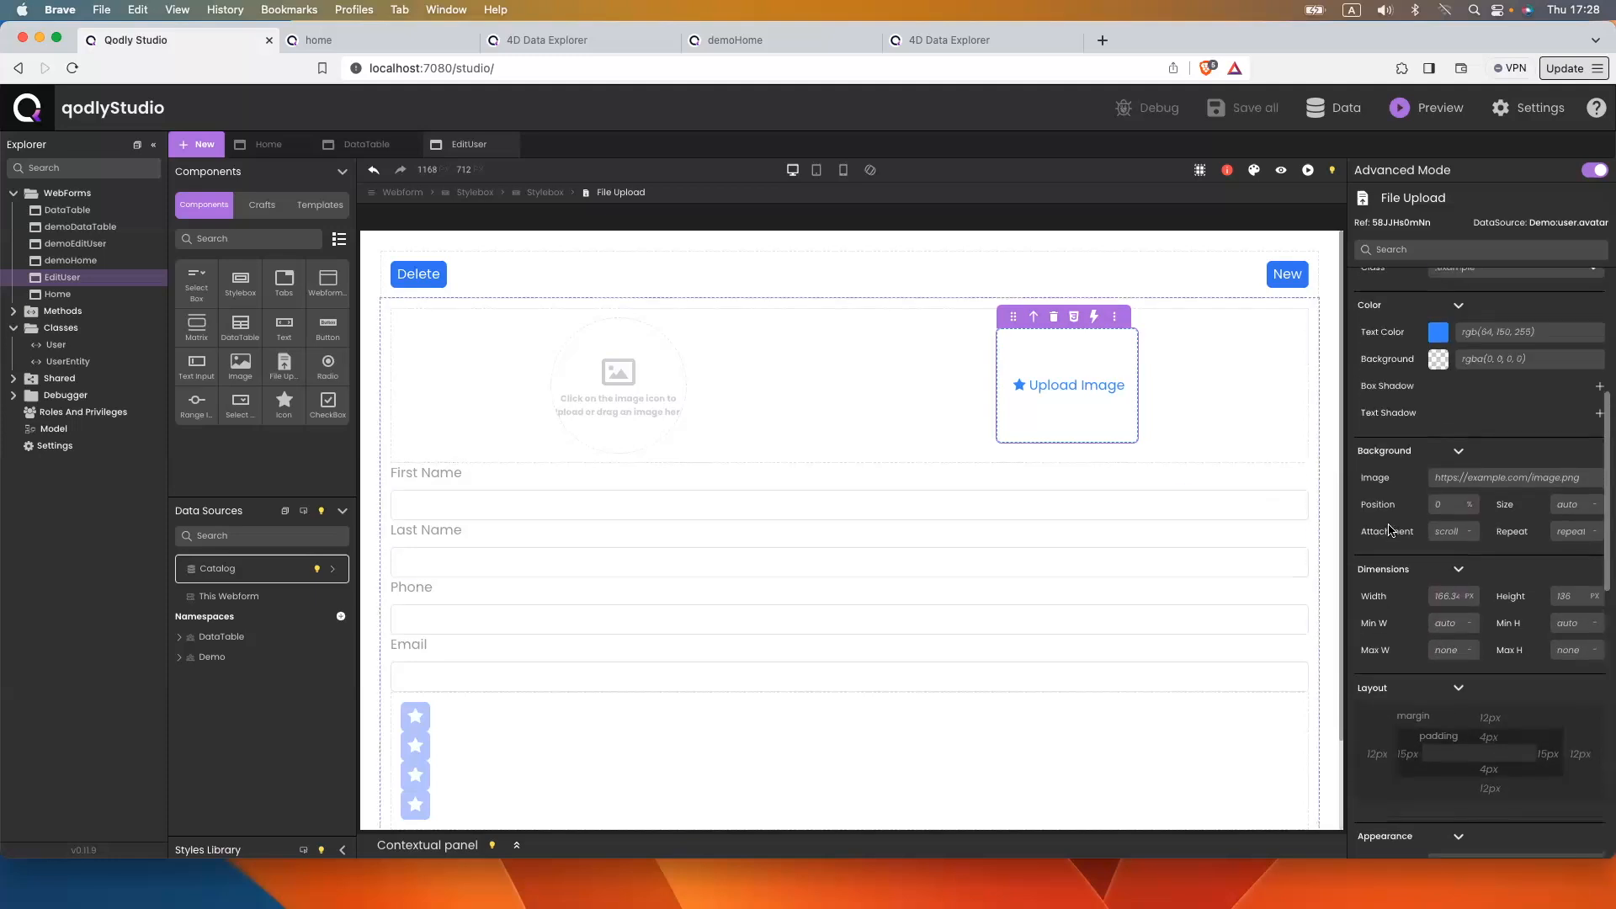
pyautogui.scroll(2, 1391, 530)
pyautogui.scroll(-9, 1414, 547)
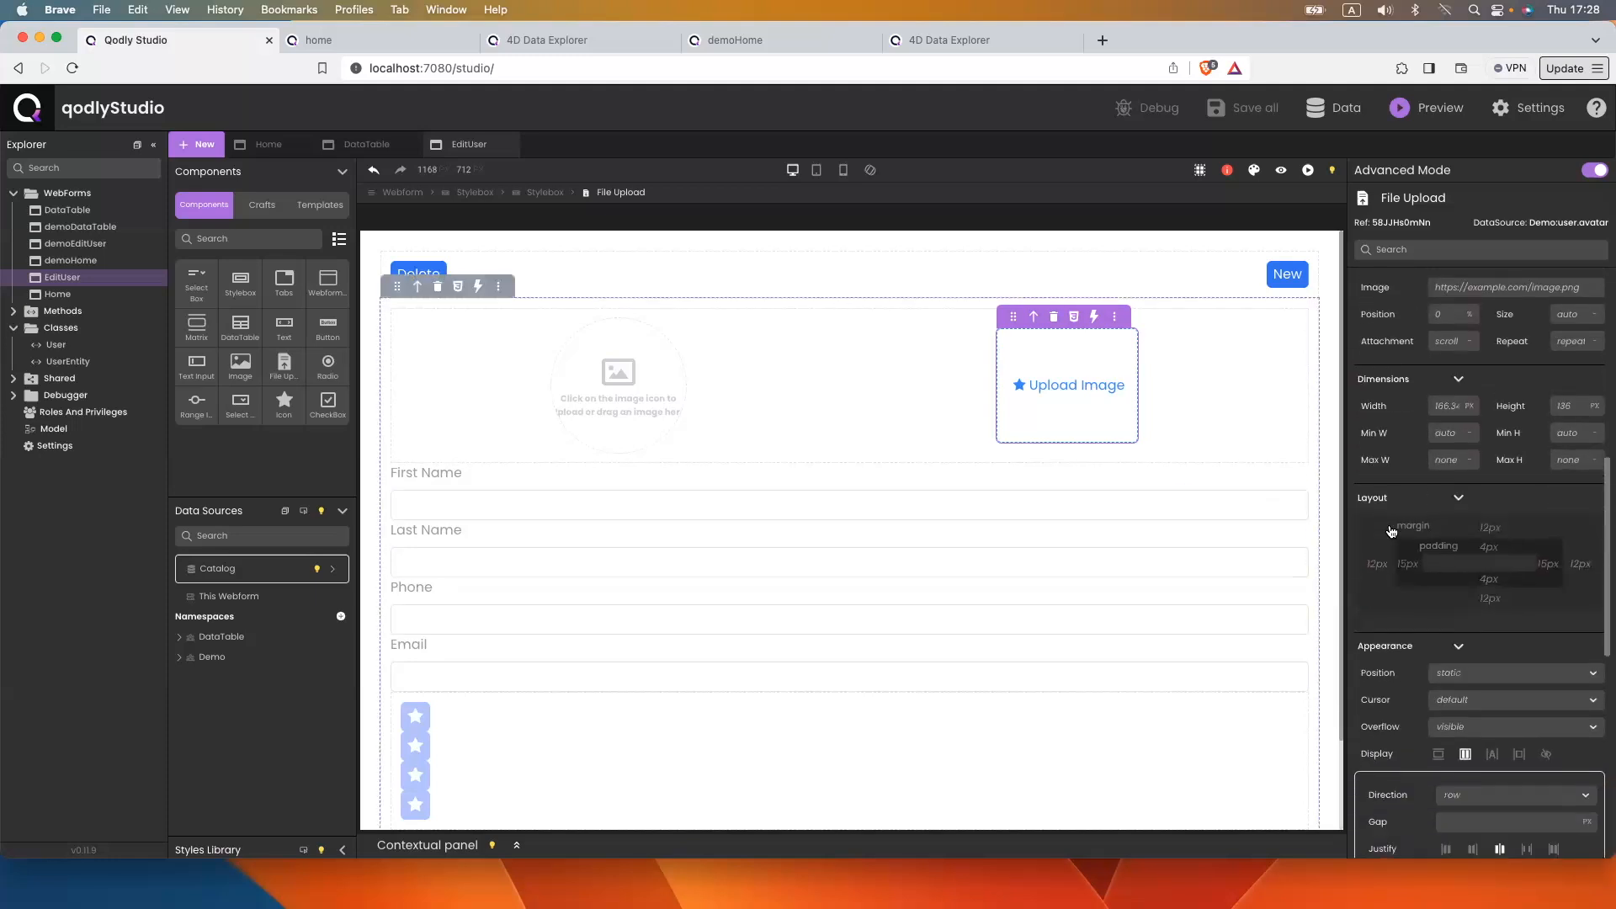
pyautogui.click(1566, 402)
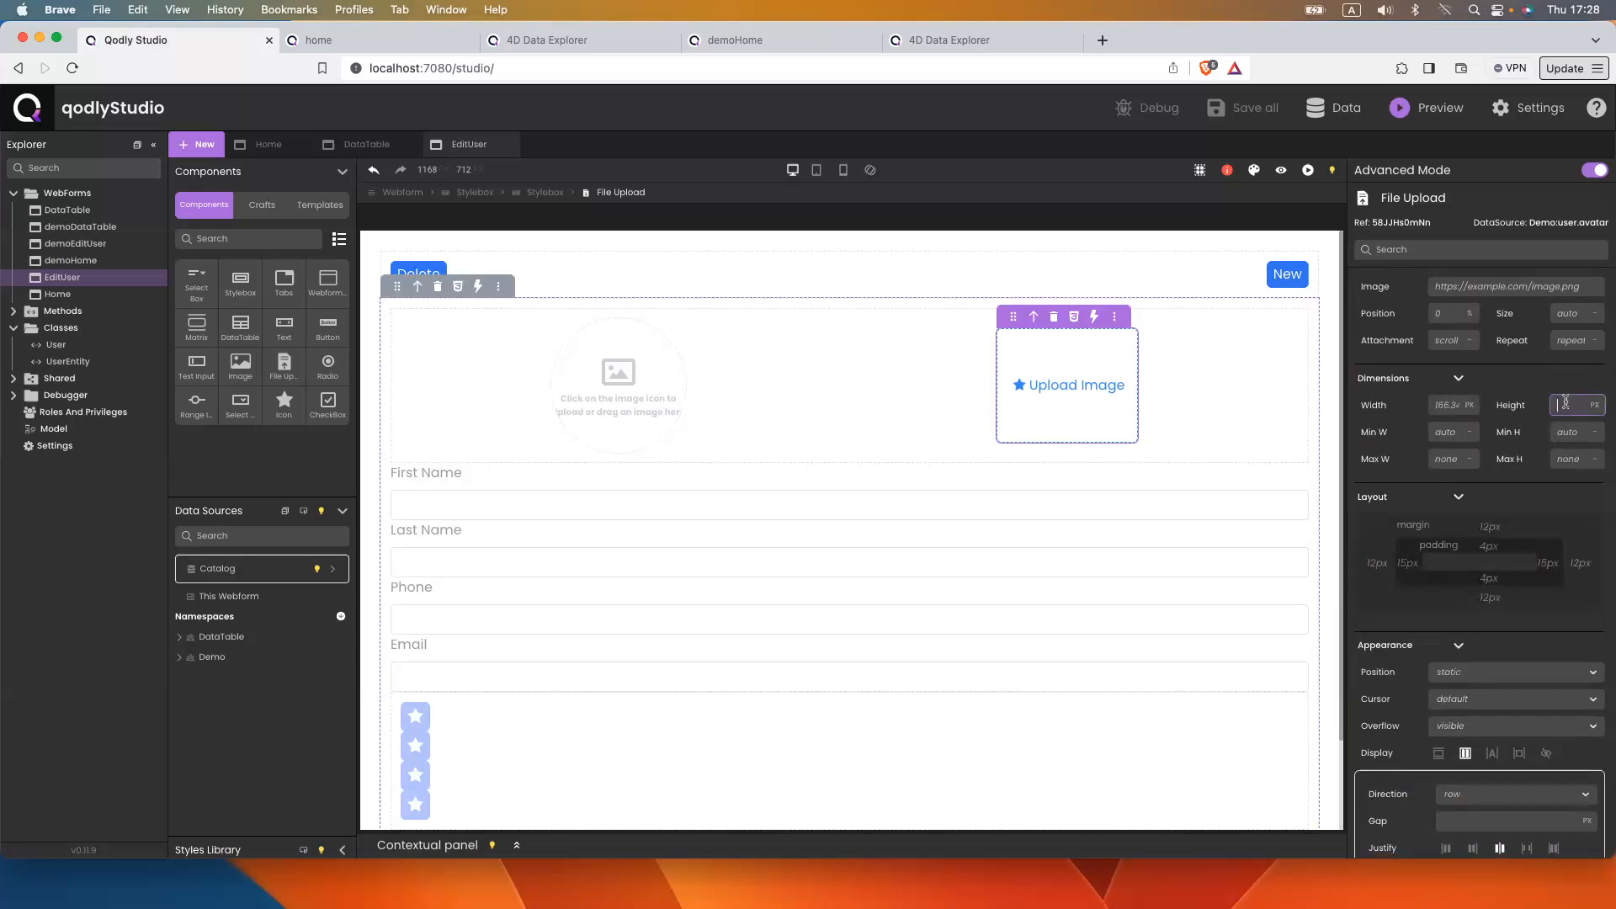
# Set the Upload Image component's height to 35 px and align the items of its parent stylebox to center
pyautogui.press('Return')
pyautogui.click(1057, 390)
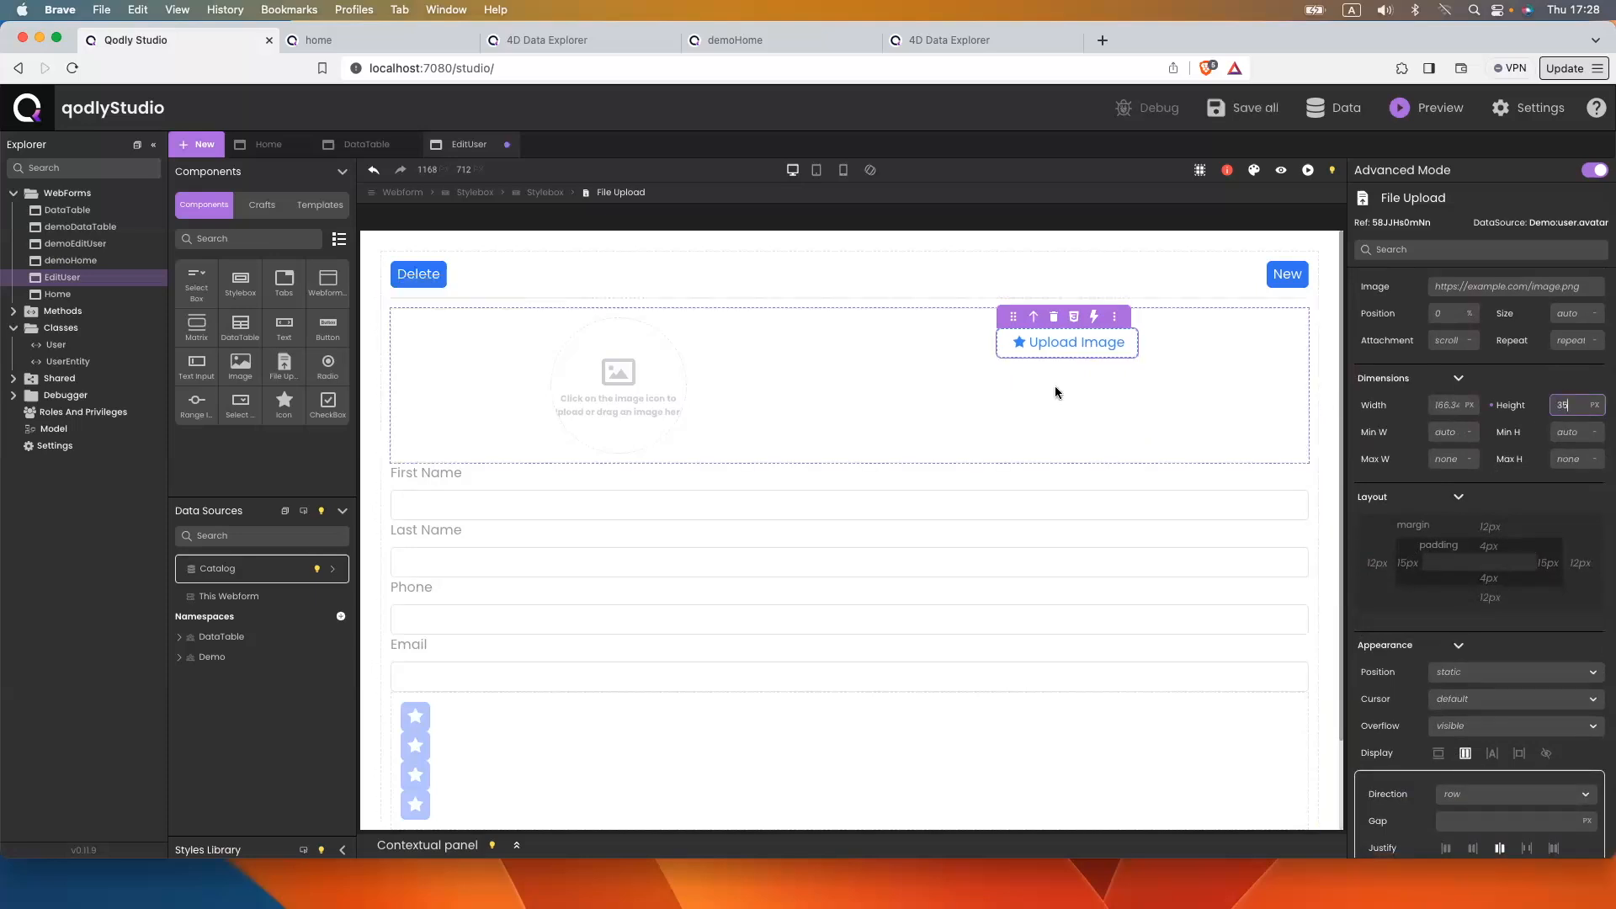
pyautogui.scroll(-2, 1484, 650)
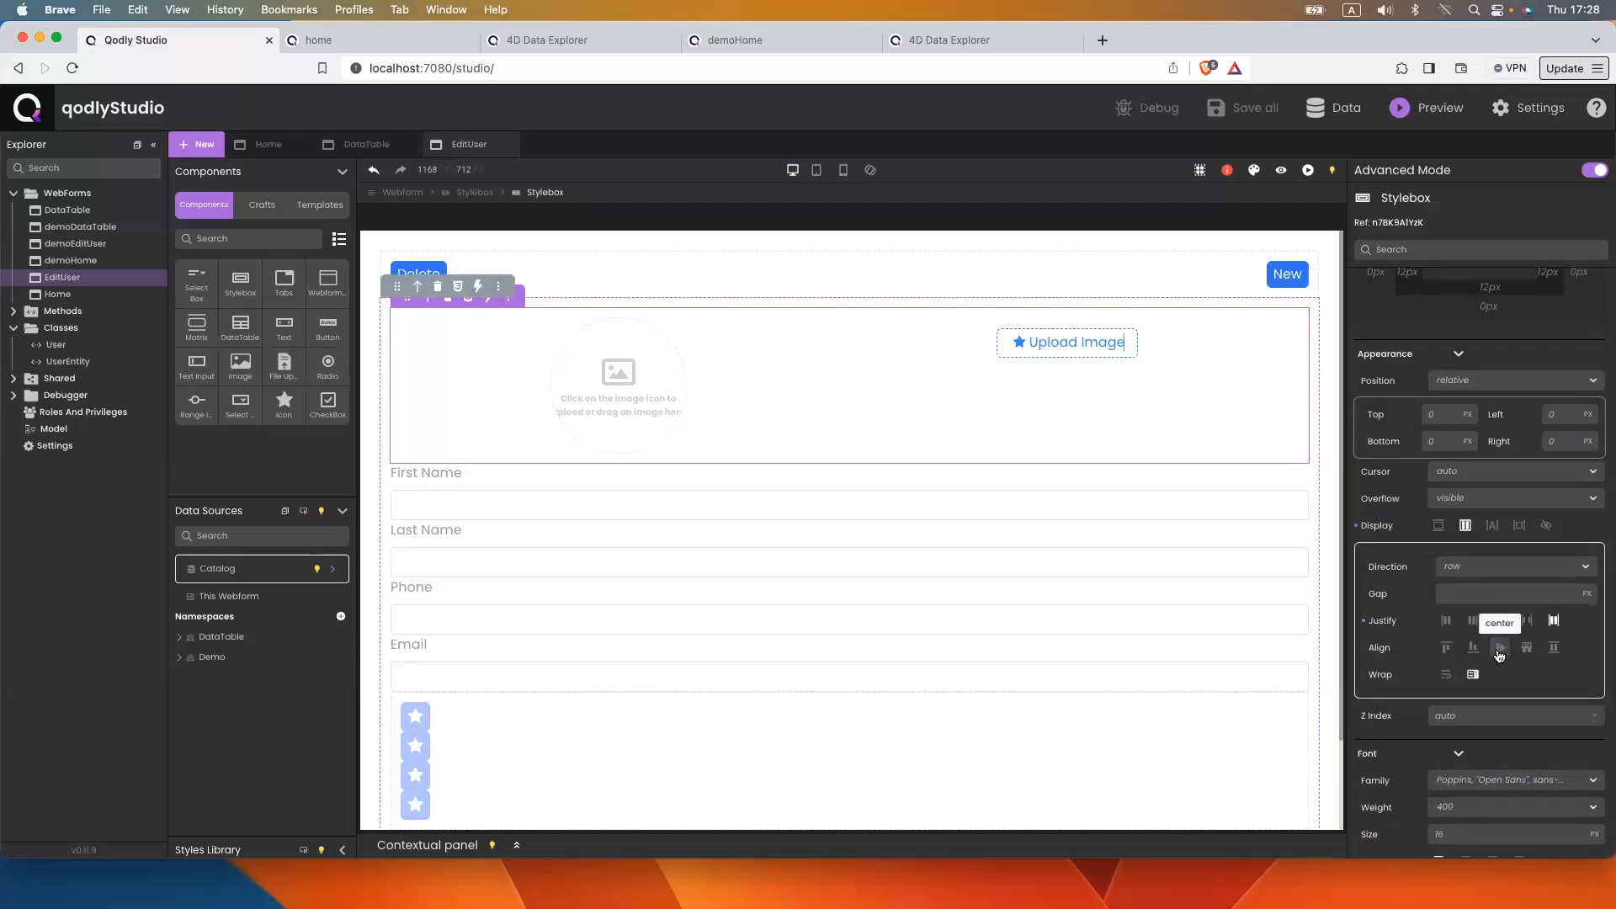
pyautogui.click(1500, 648)
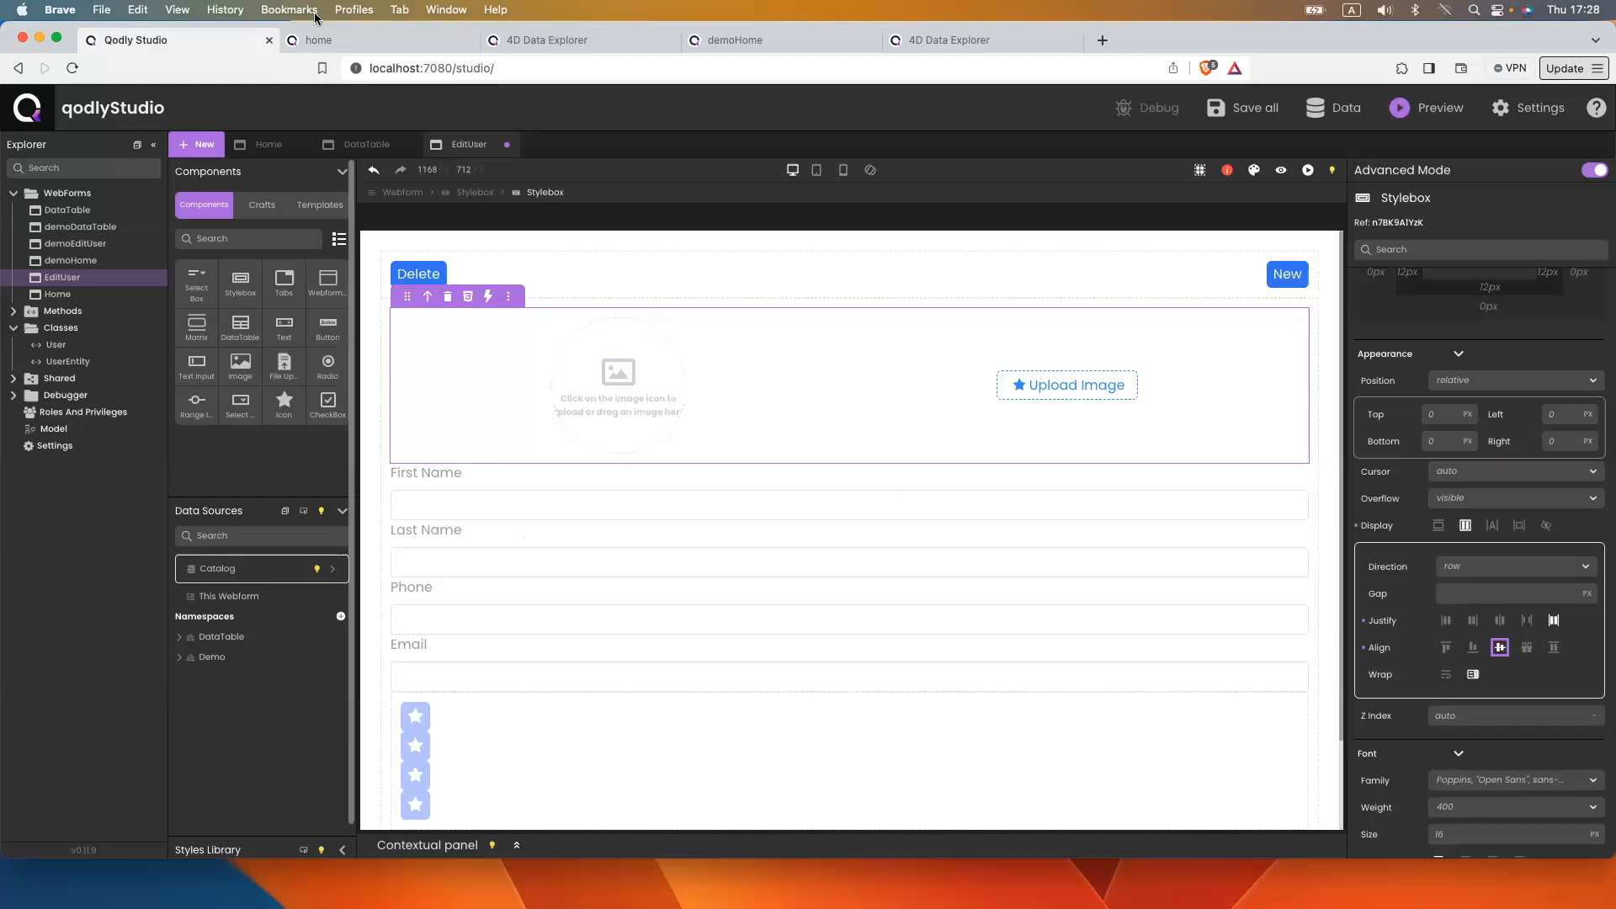
# Reload the rendered home page to check the user edit form's layout
pyautogui.click(306, 42)
pyautogui.click(397, 74)
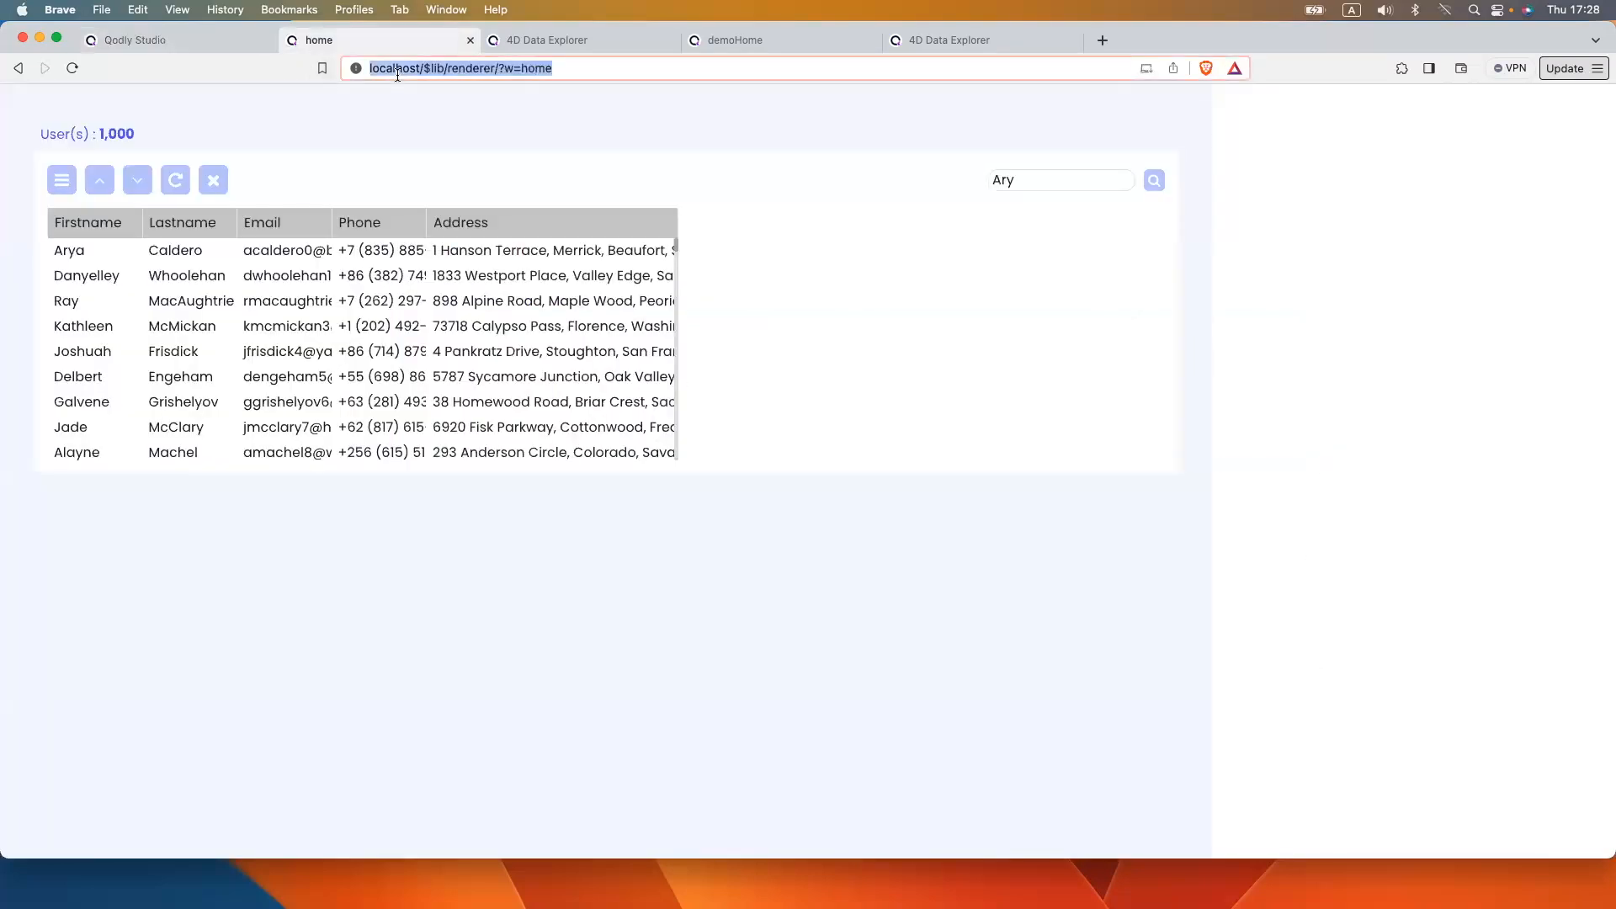
pyautogui.press('Return')
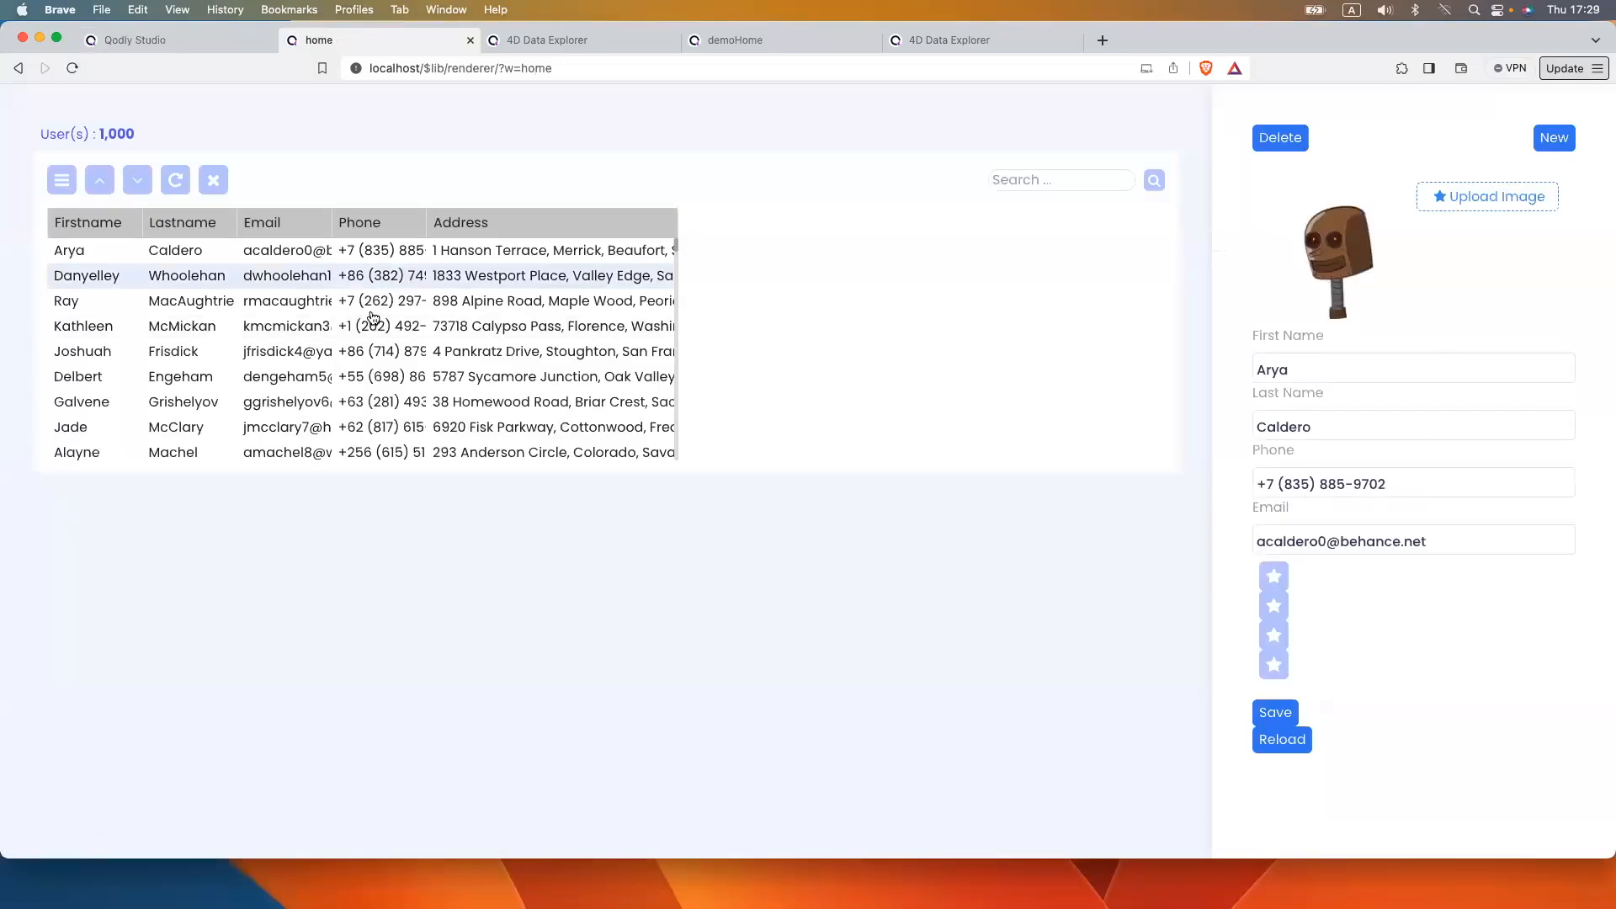
# In the DataTable webform, set the users table's selected element to the user datasource from the Demo namespace
pyautogui.click(129, 39)
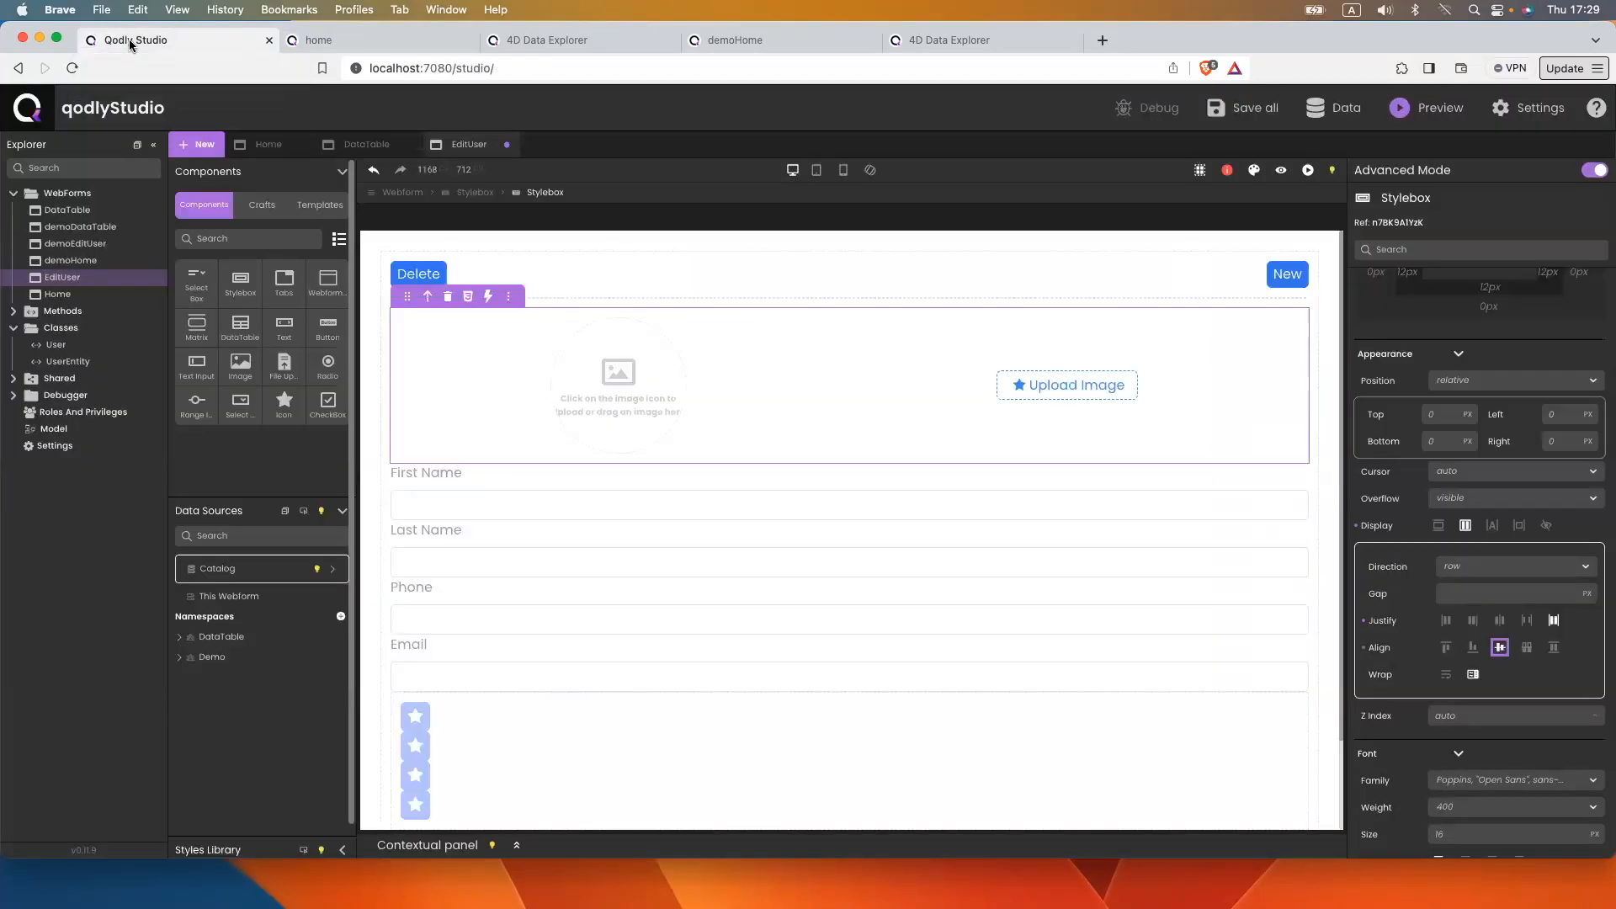
pyautogui.click(367, 144)
pyautogui.click(576, 387)
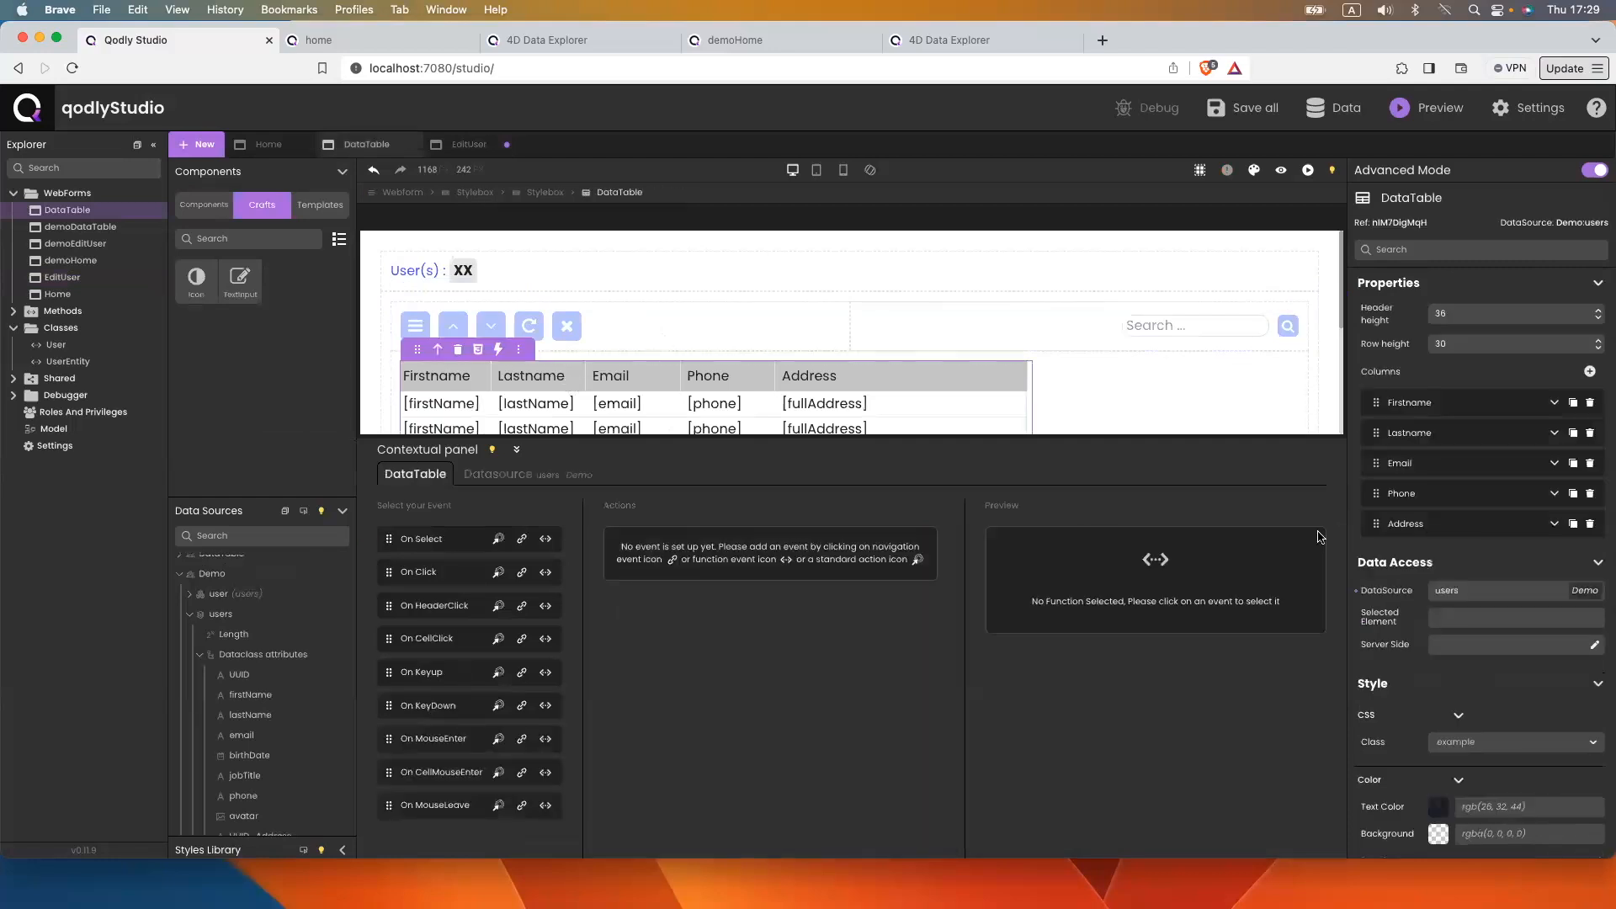
pyautogui.click(1461, 619)
pyautogui.write('us')
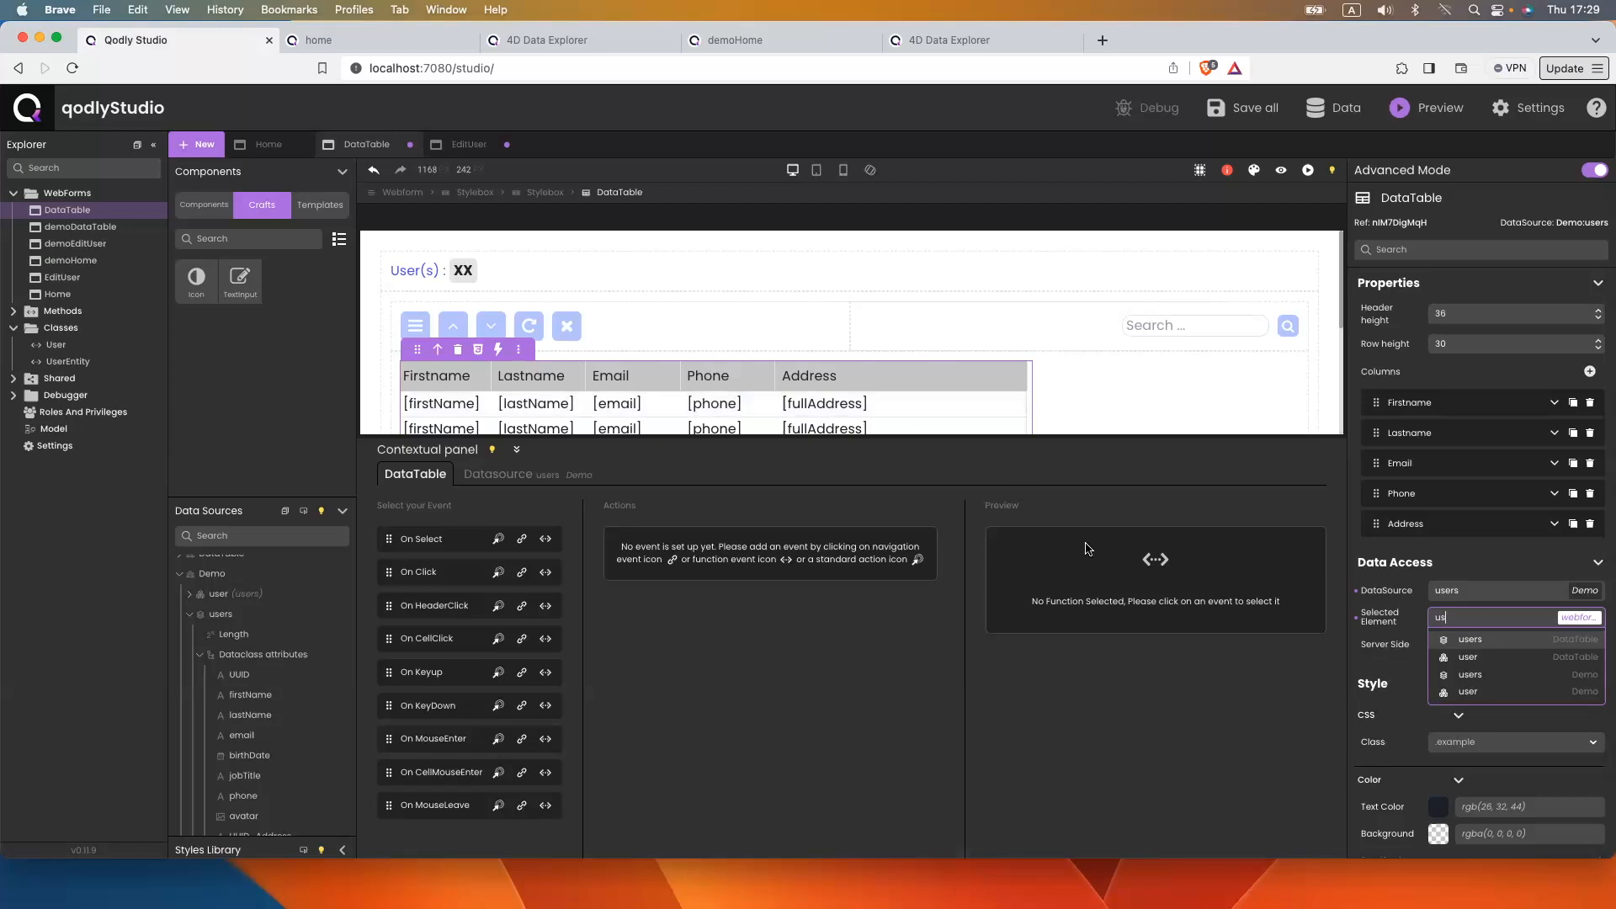
pyautogui.click(1481, 695)
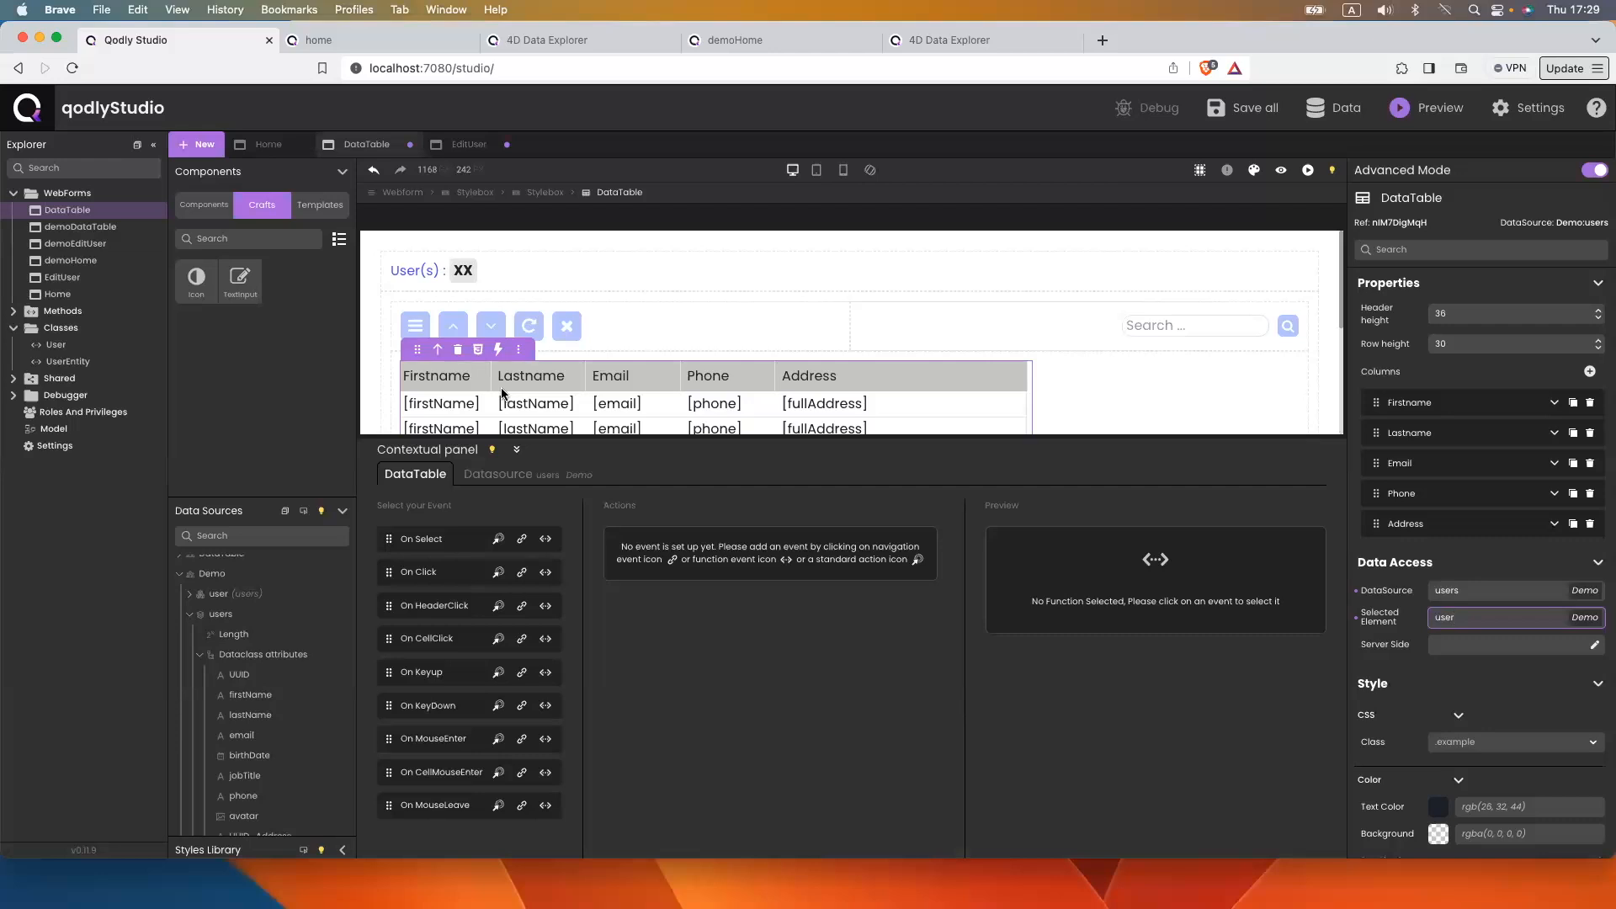
# Reload the rendered home page and select several table rows to test whether the edit form follows the selection
pyautogui.click(295, 40)
pyautogui.click(406, 74)
pyautogui.press('Return')
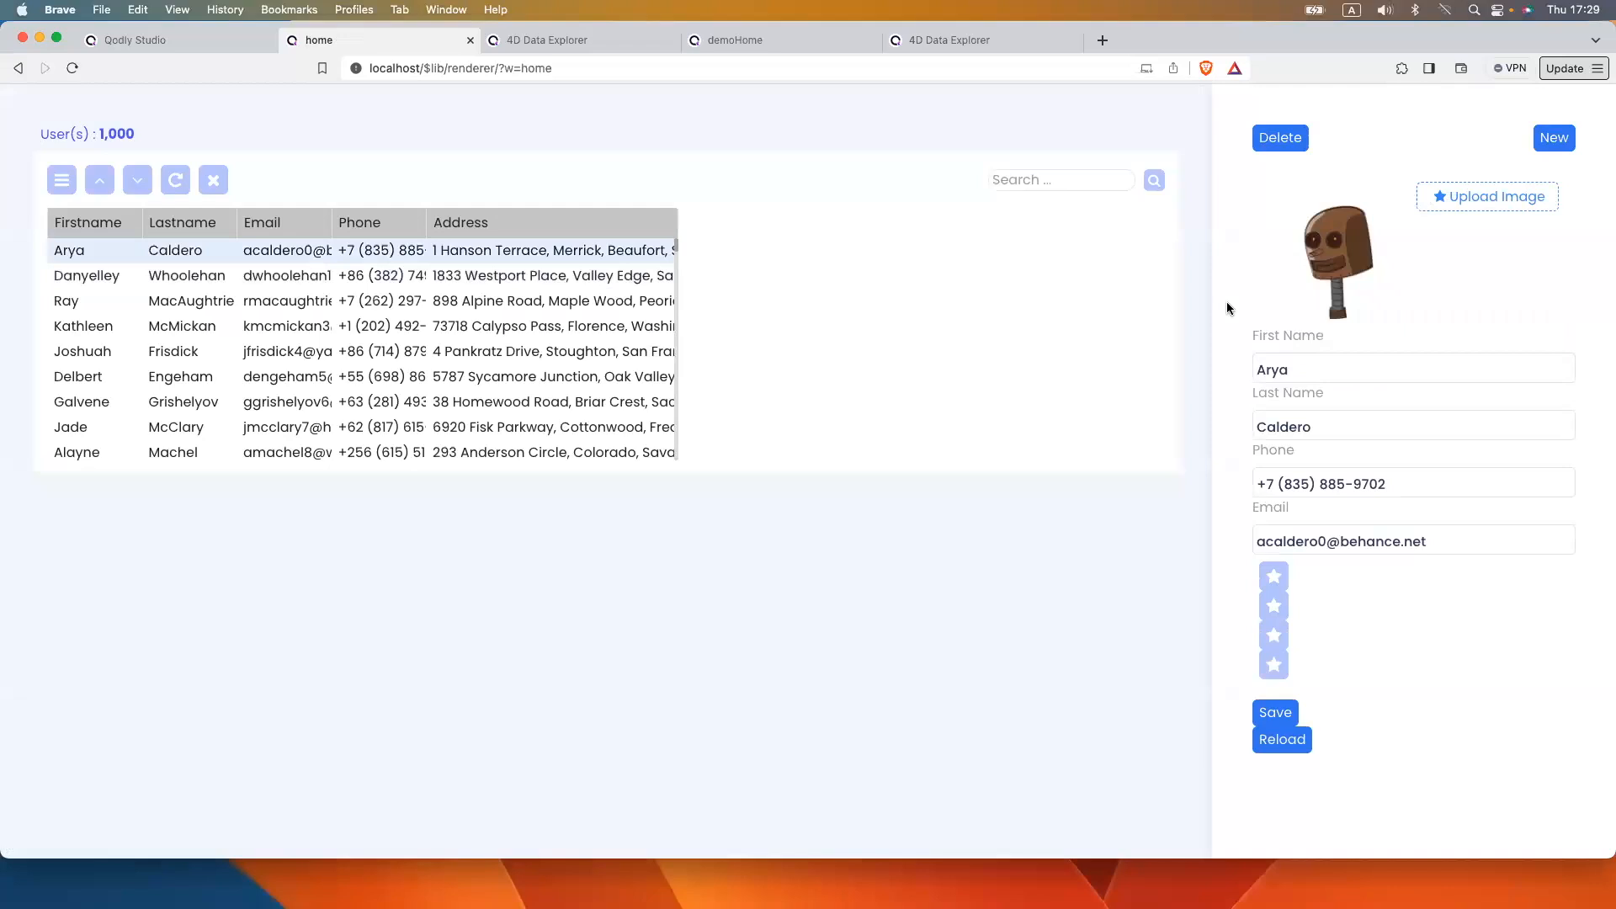
pyautogui.click(474, 287)
pyautogui.click(469, 301)
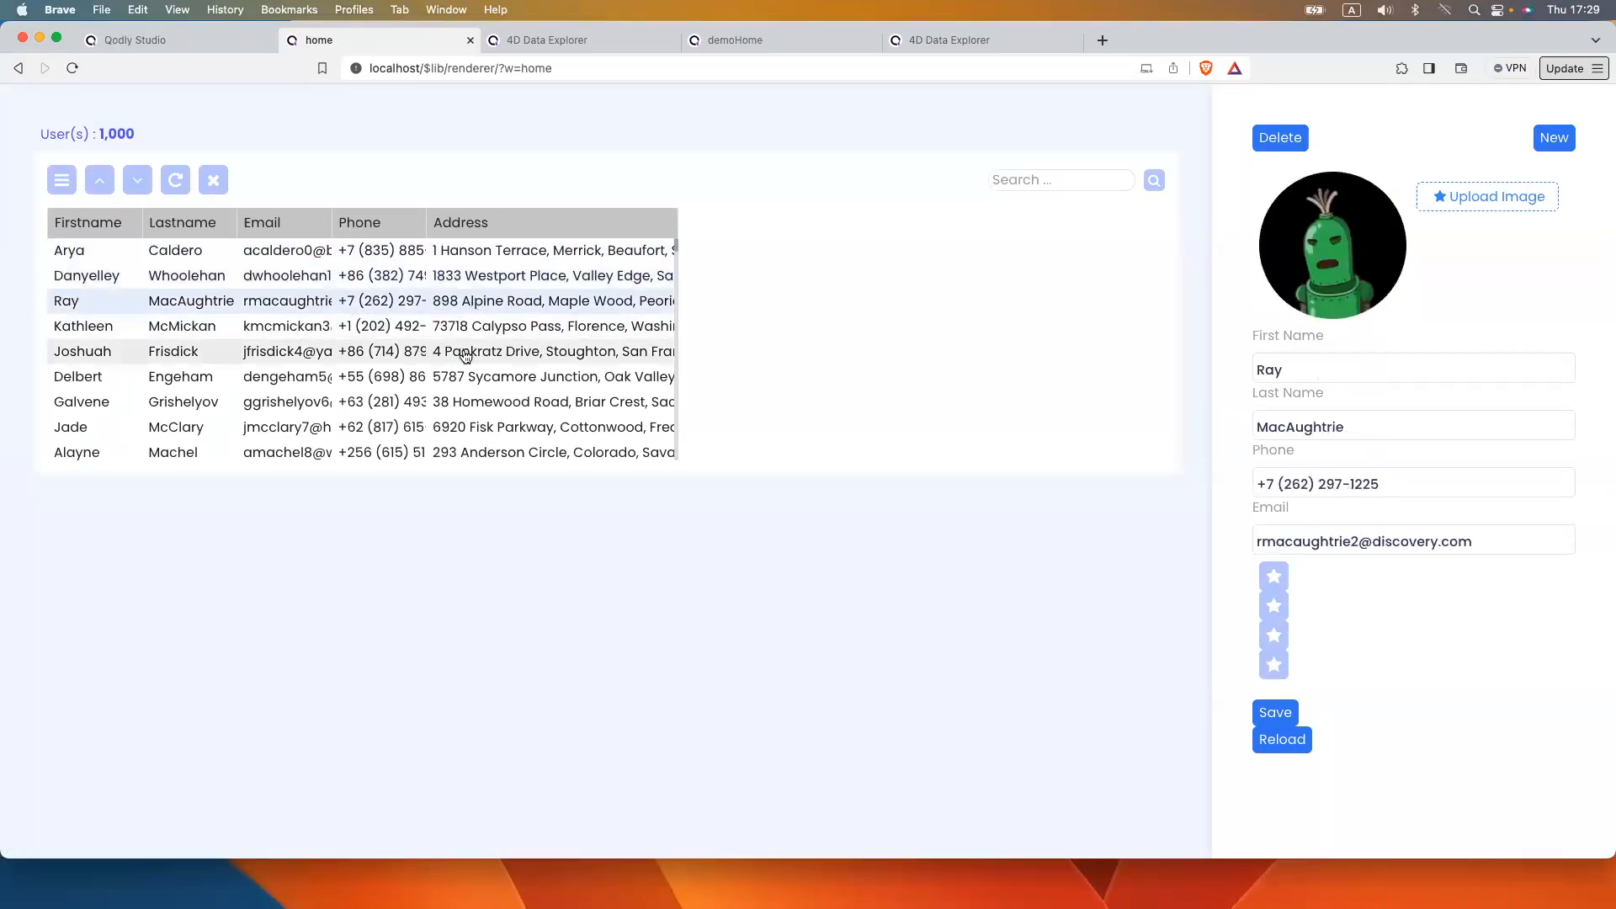
pyautogui.click(463, 352)
pyautogui.click(466, 395)
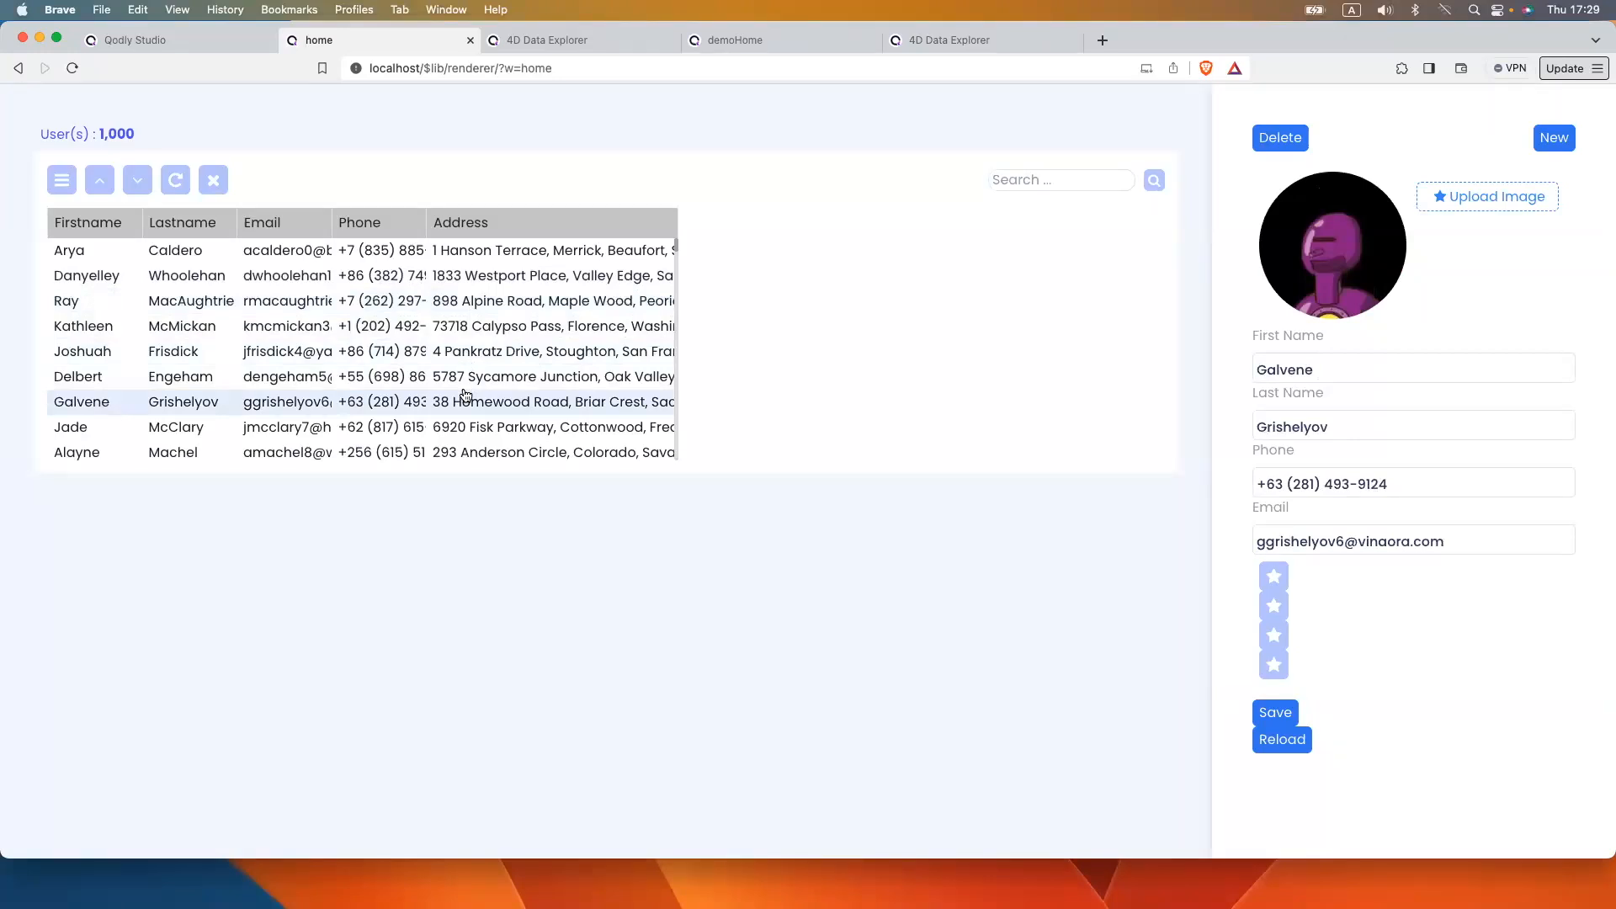
pyautogui.click(431, 328)
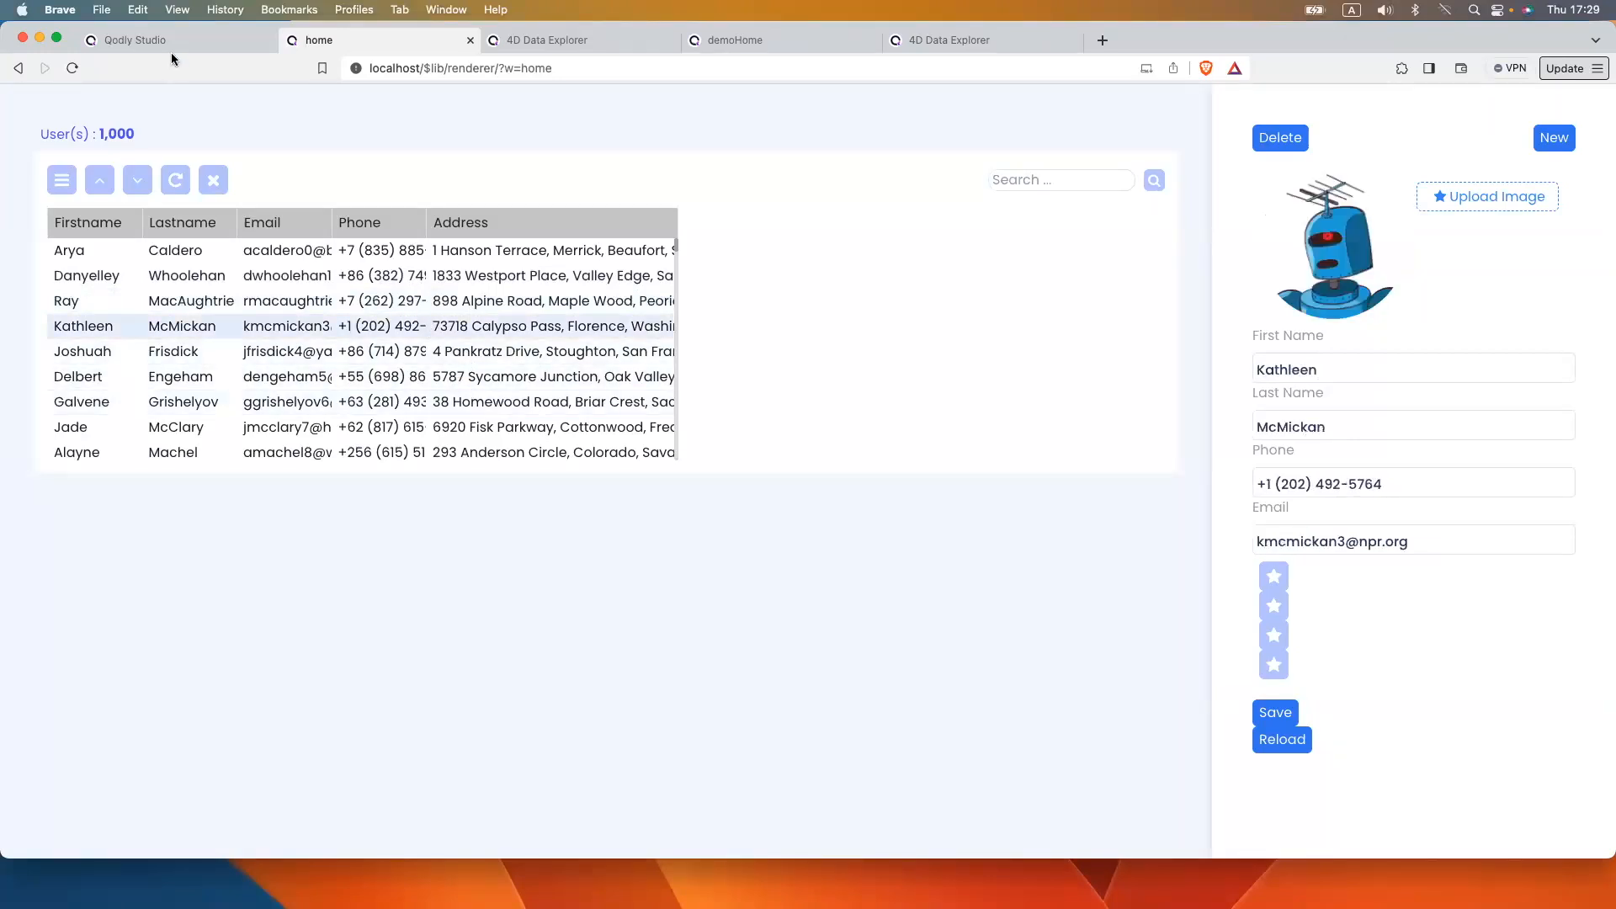
# In the EditUser webform, display the four star icons as a centered flex row with a 10 px gap, and save
pyautogui.click(169, 40)
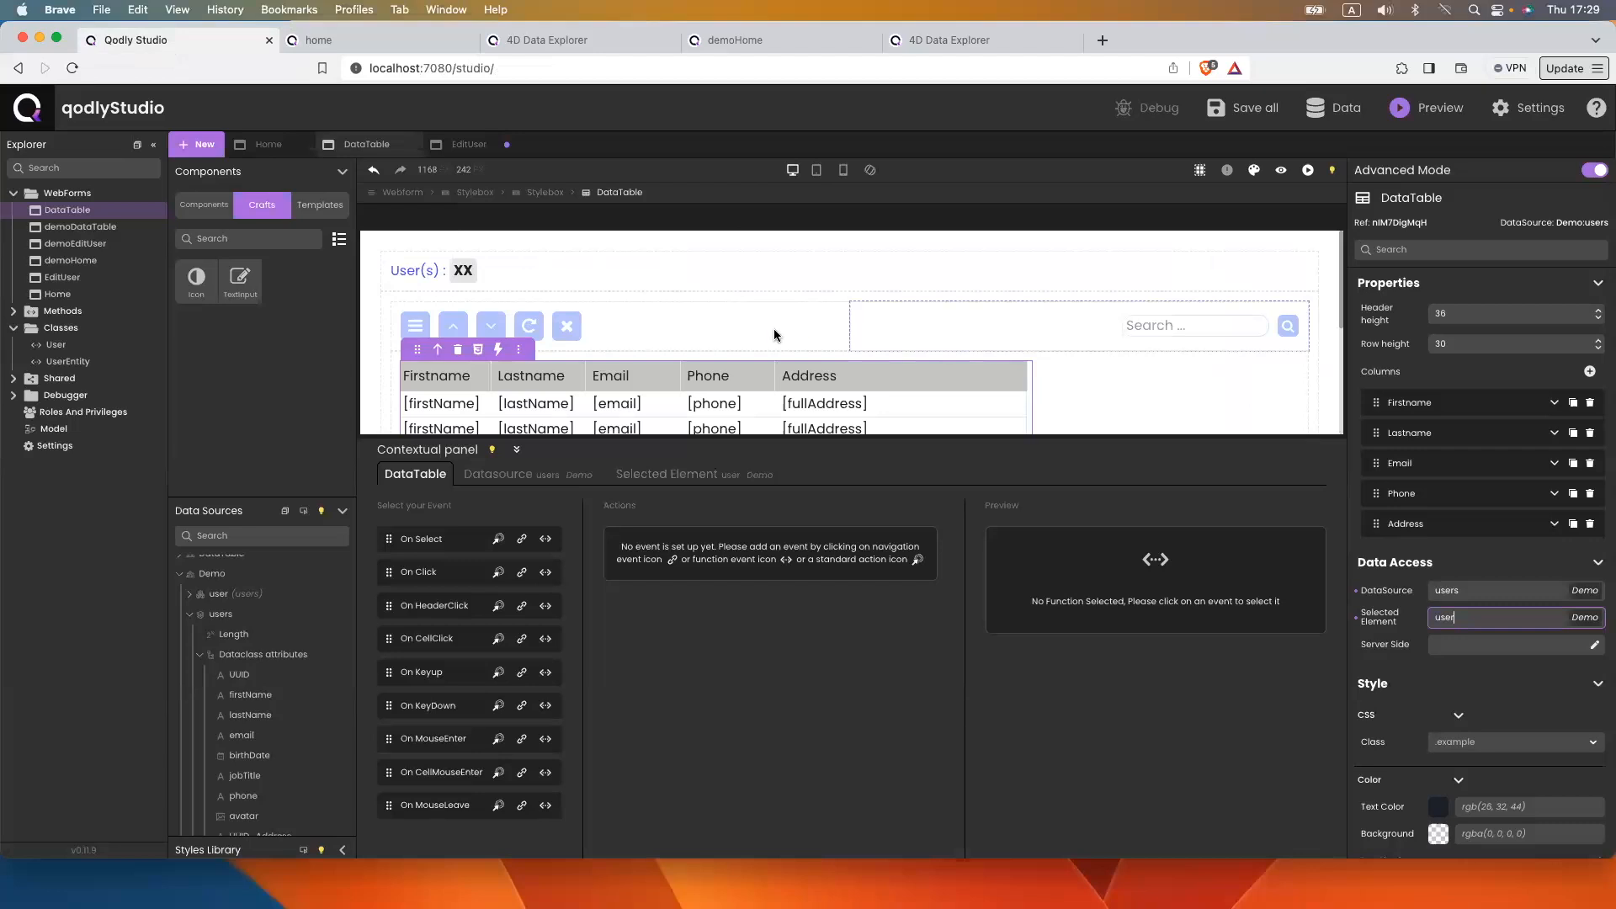
pyautogui.click(468, 144)
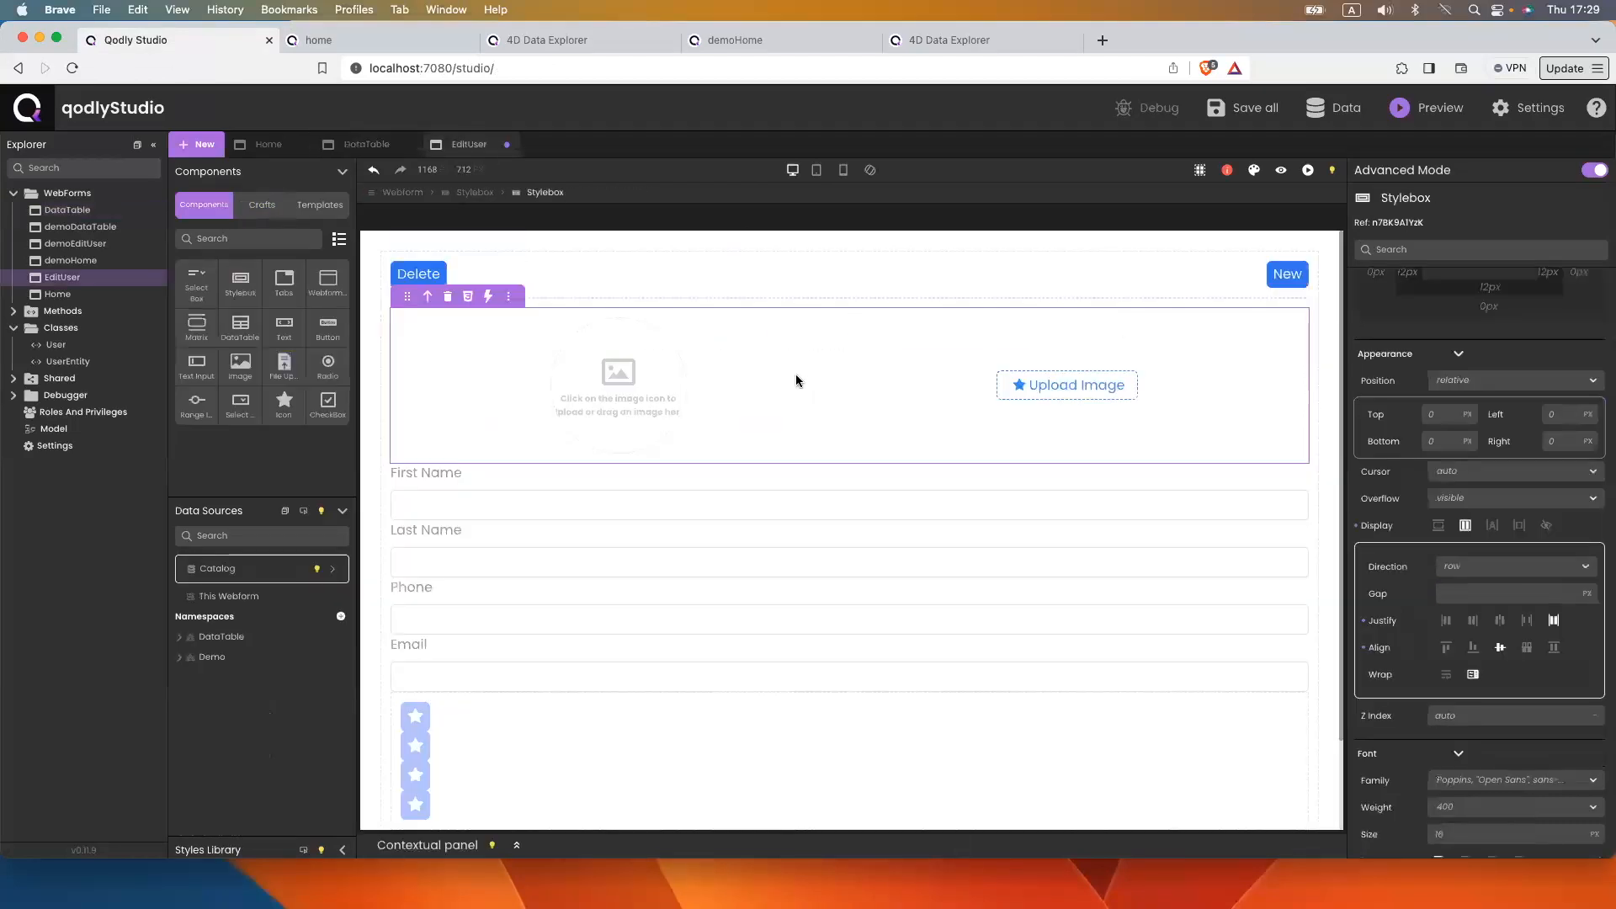
pyautogui.click(548, 256)
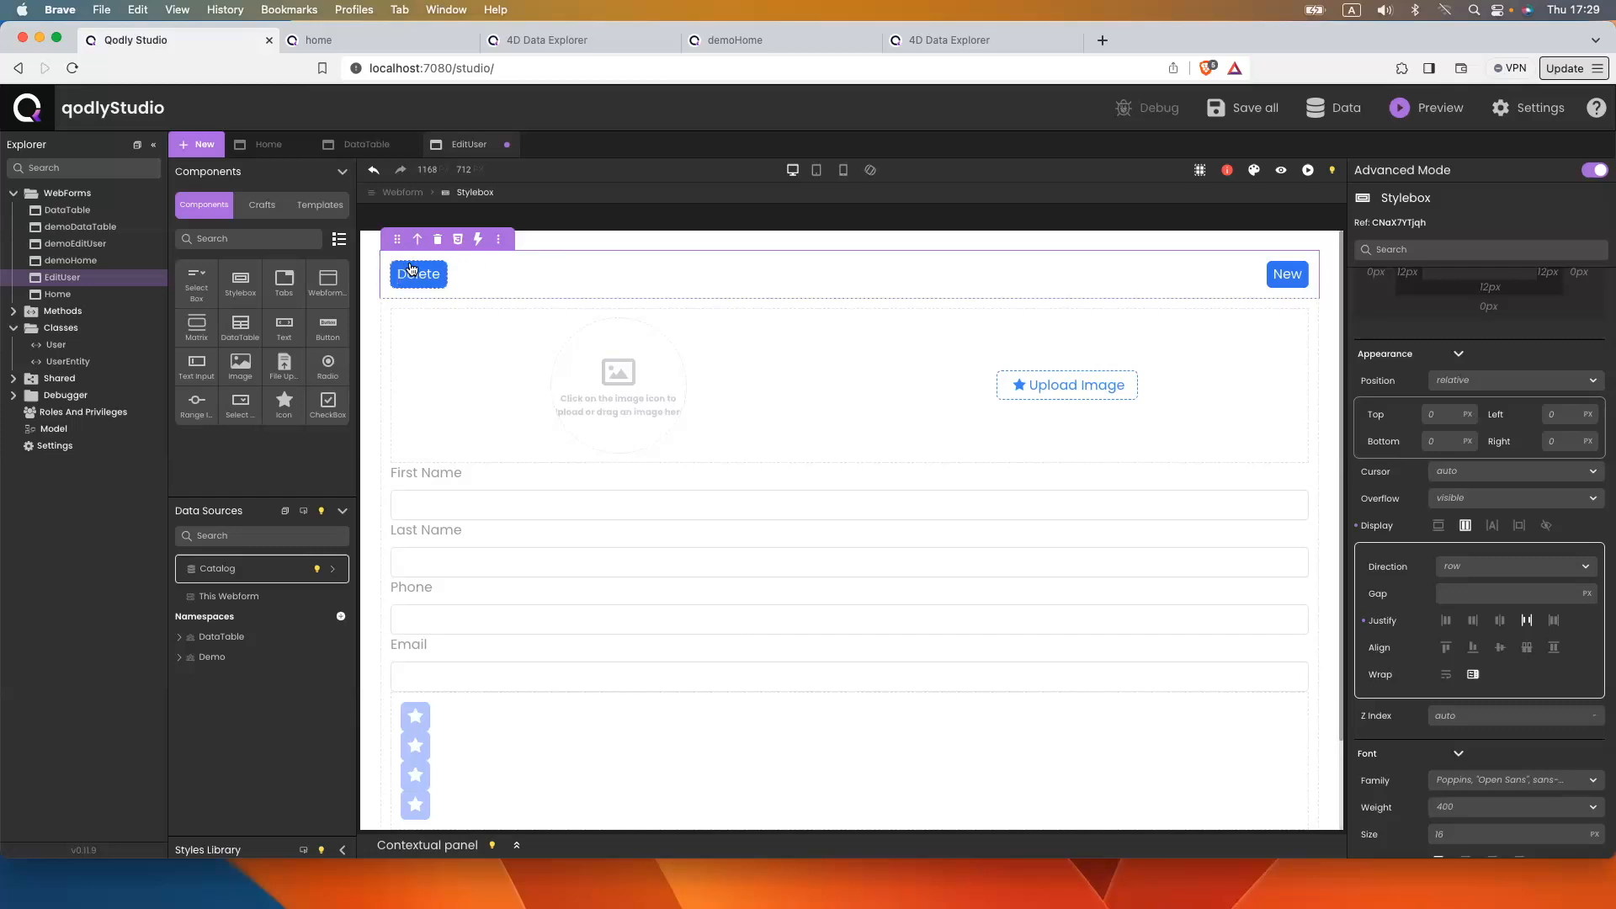
pyautogui.click(498, 731)
pyautogui.scroll(-3, 498, 731)
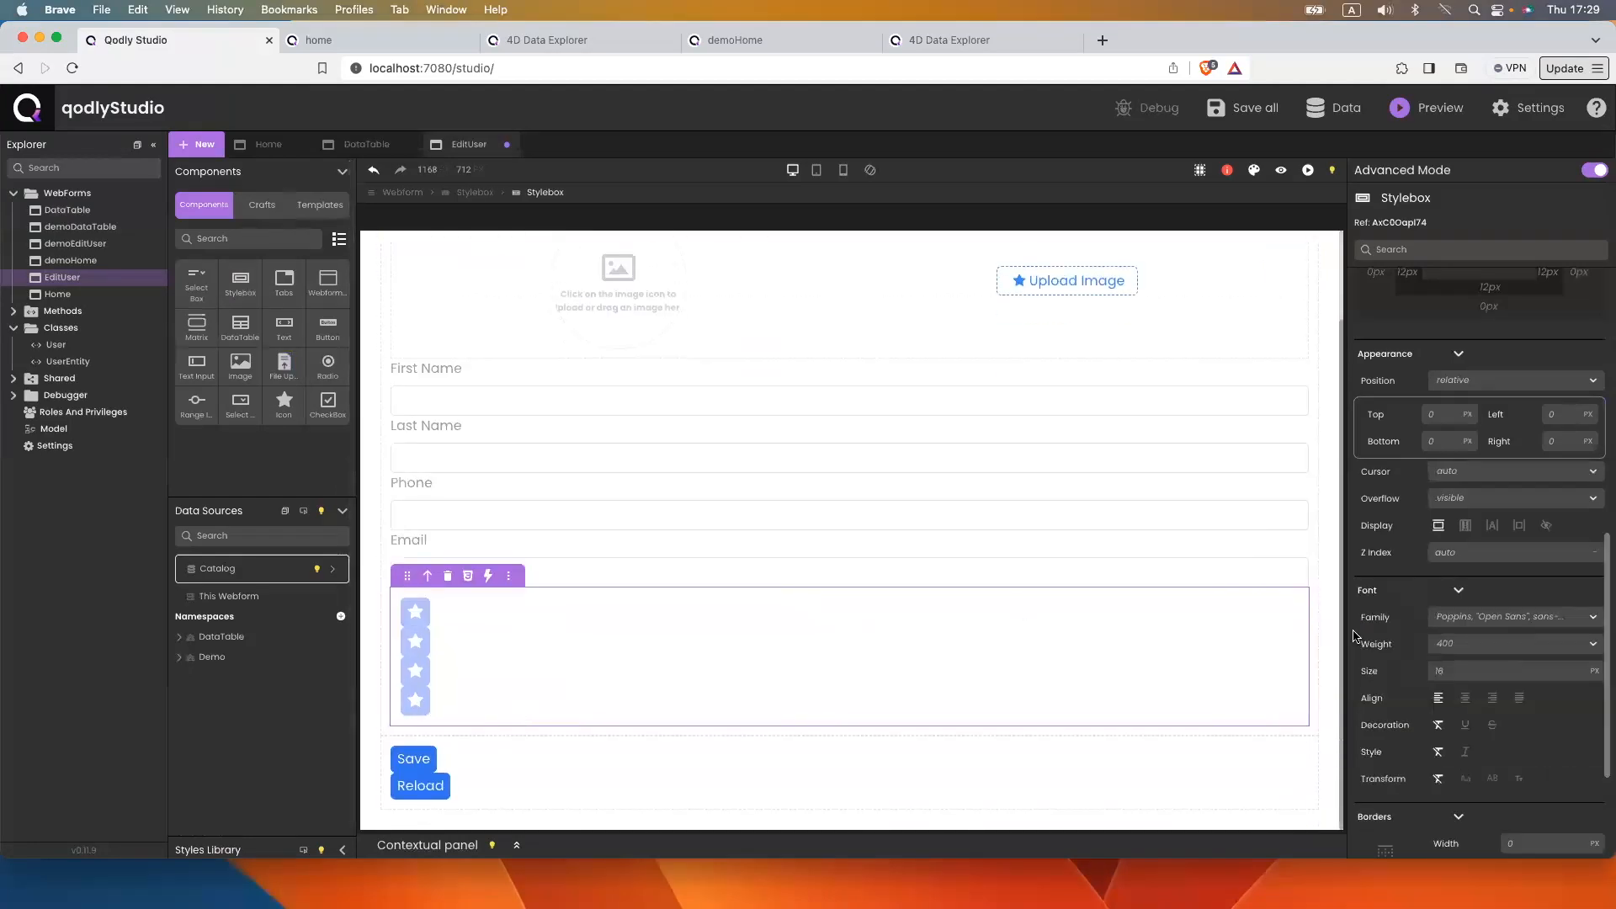
pyautogui.click(1466, 526)
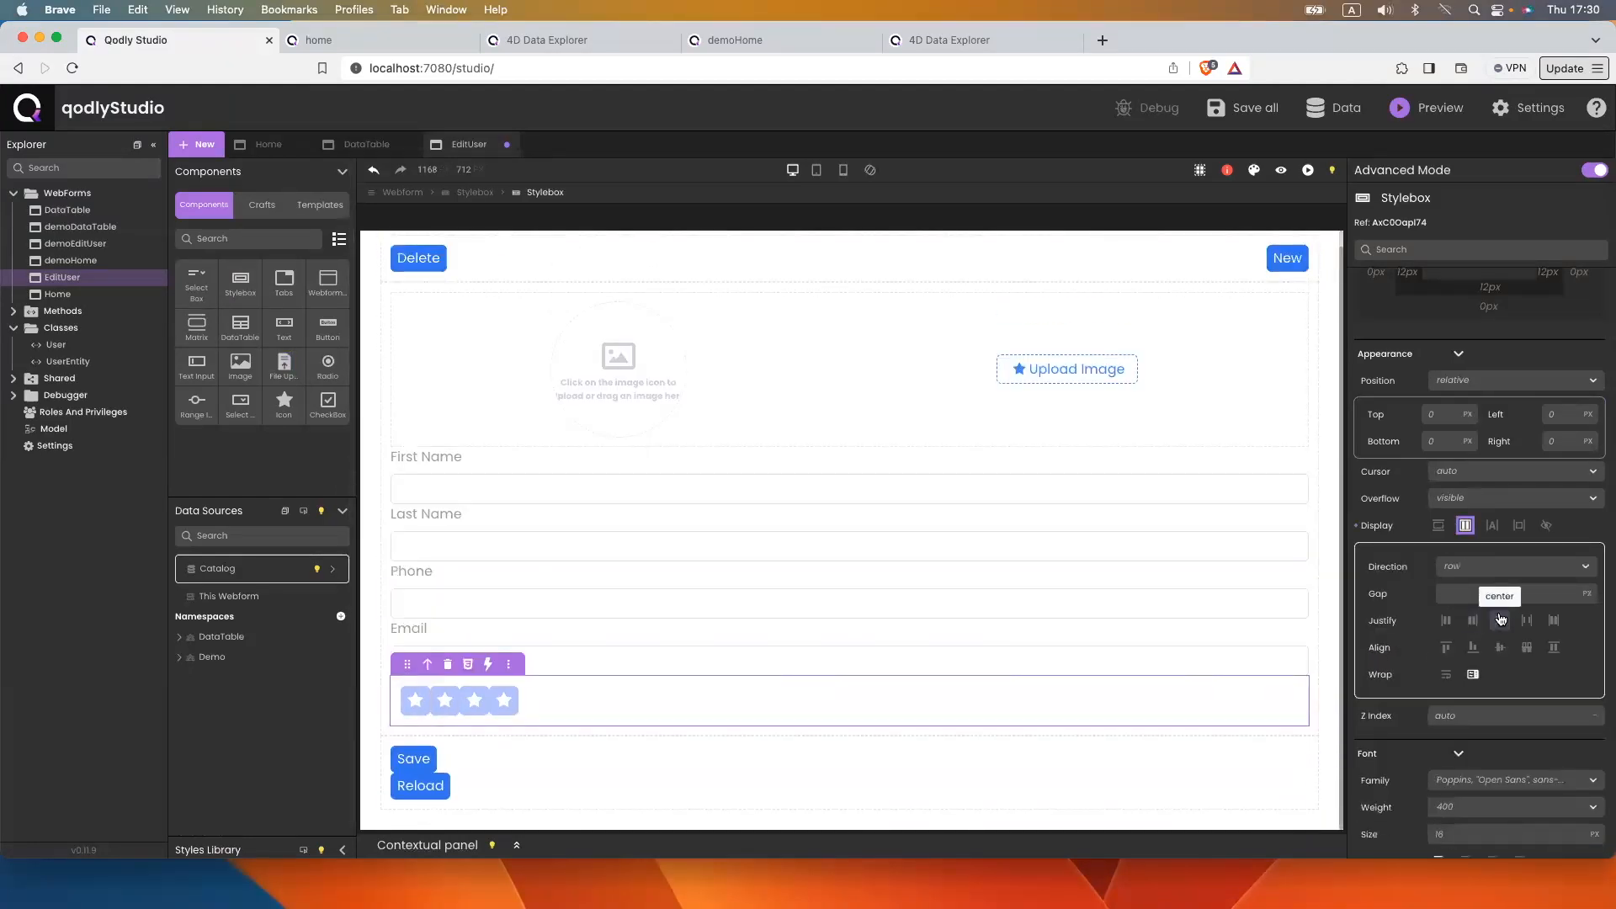
pyautogui.click(1500, 619)
pyautogui.click(1478, 594)
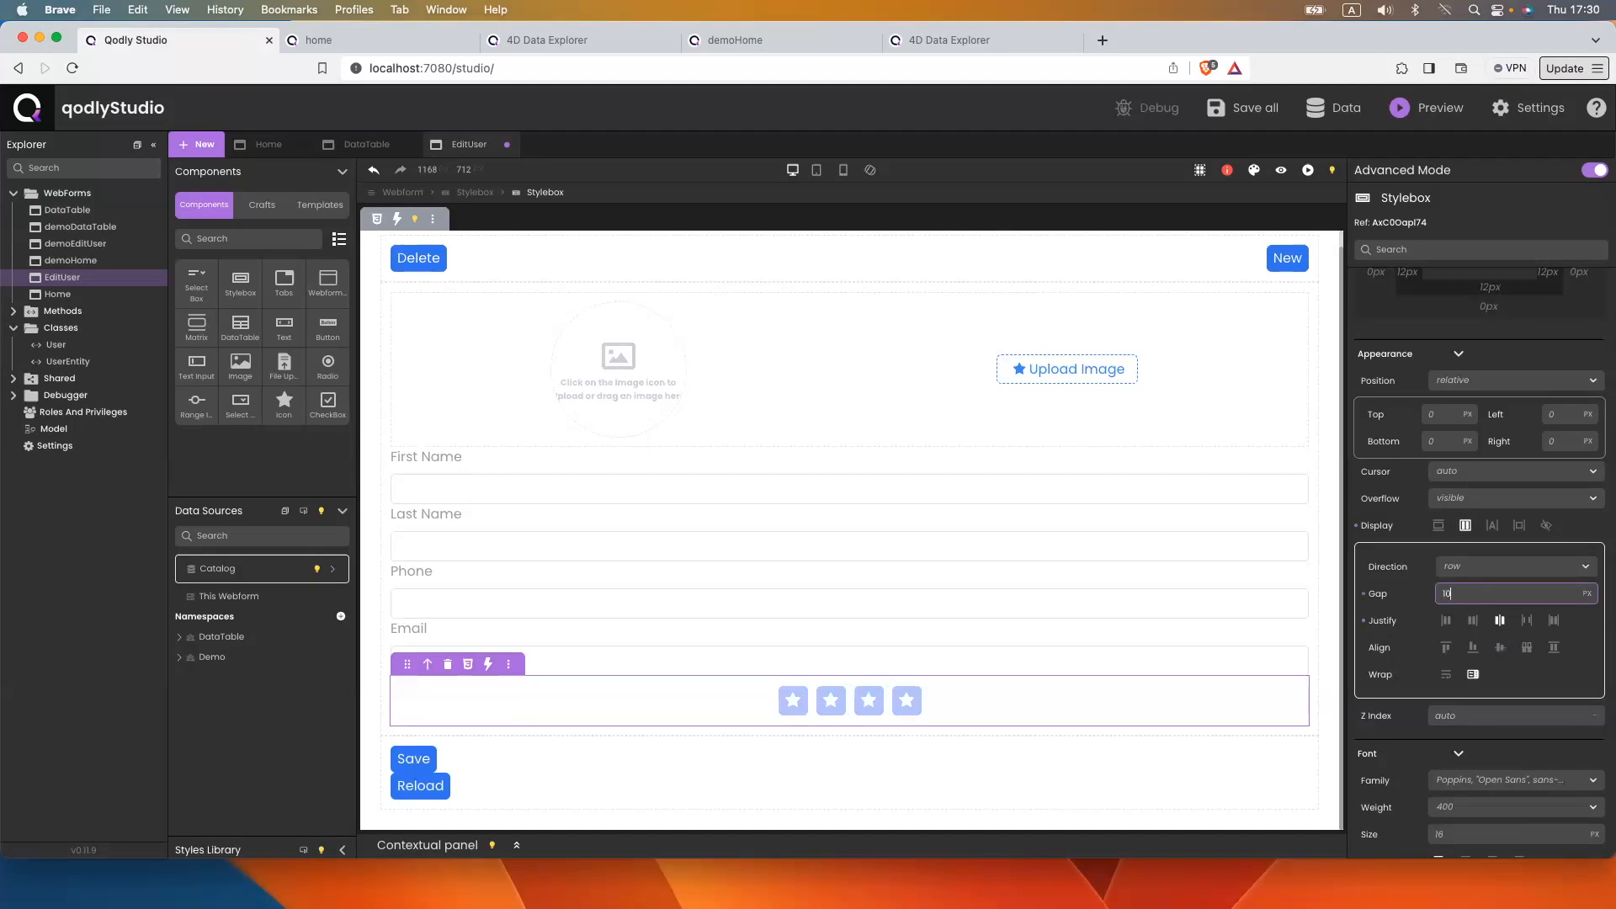
pyautogui.press('super+s')
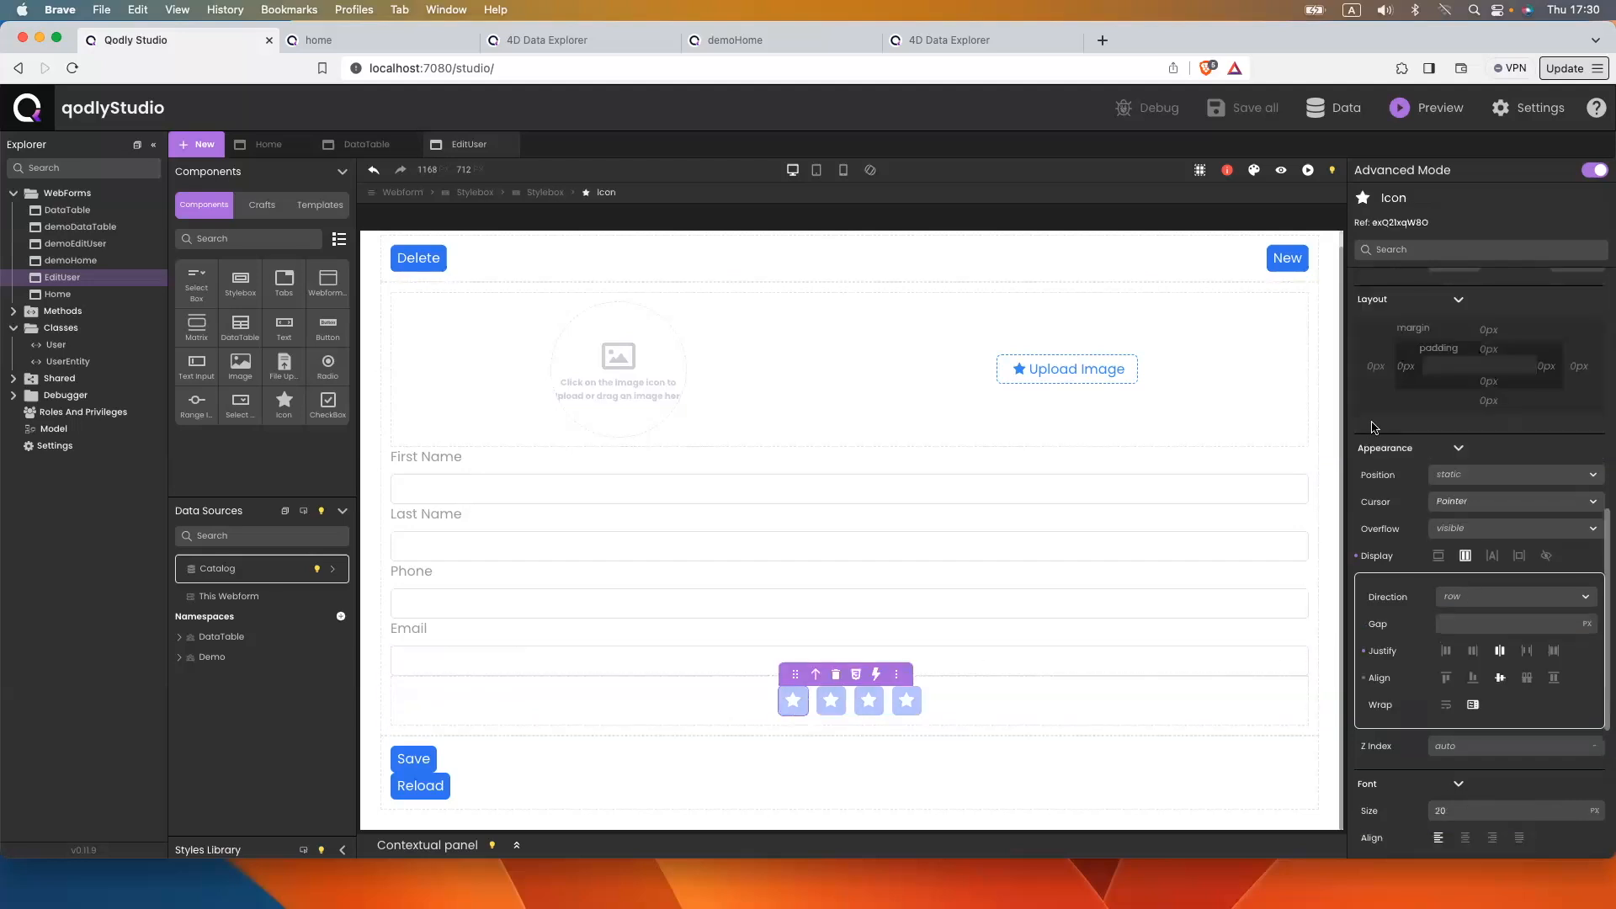
# Change the first star icon to a double left chevron and the second to a single left chevron
pyautogui.scroll(10, 1448, 337)
pyautogui.click(1447, 312)
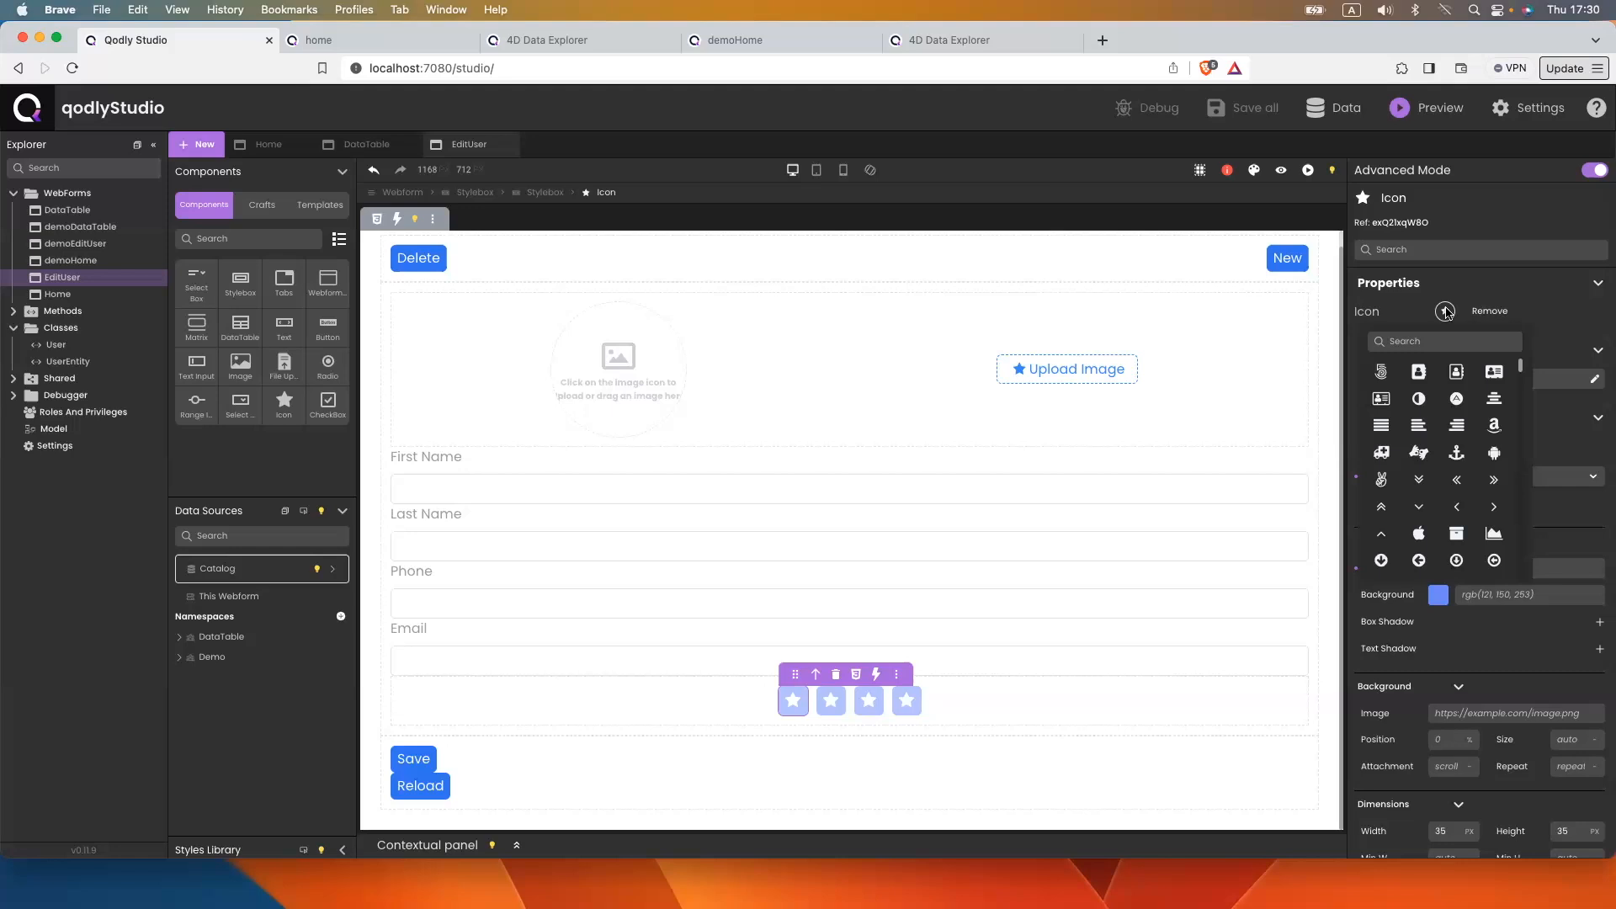
pyautogui.click(1456, 507)
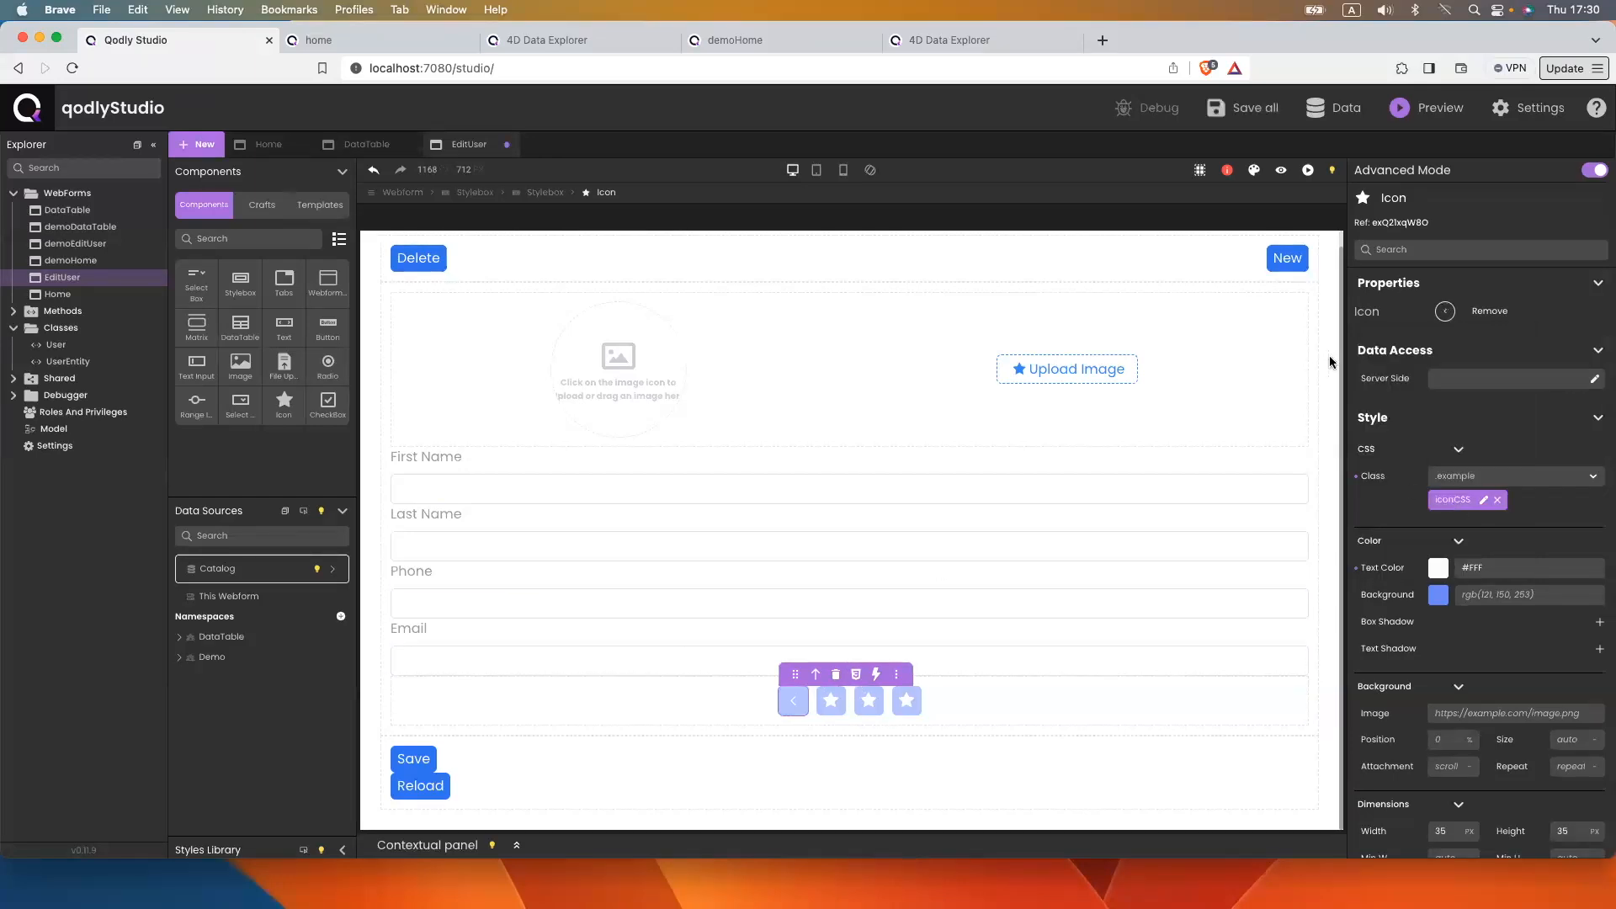
pyautogui.click(1441, 312)
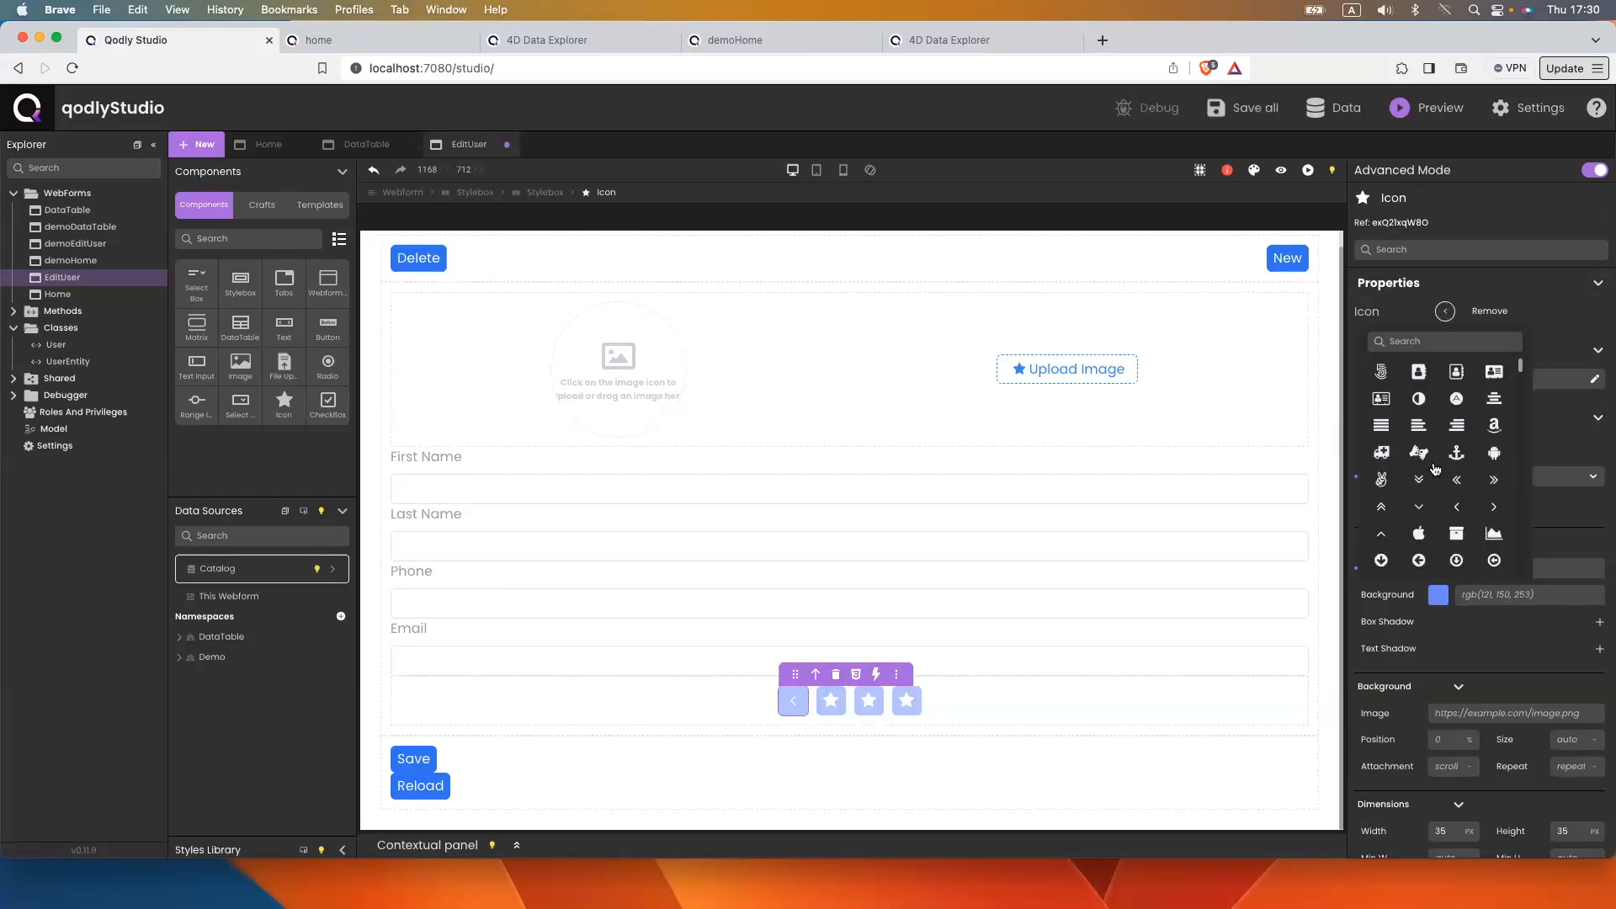
pyautogui.click(1456, 480)
pyautogui.click(832, 701)
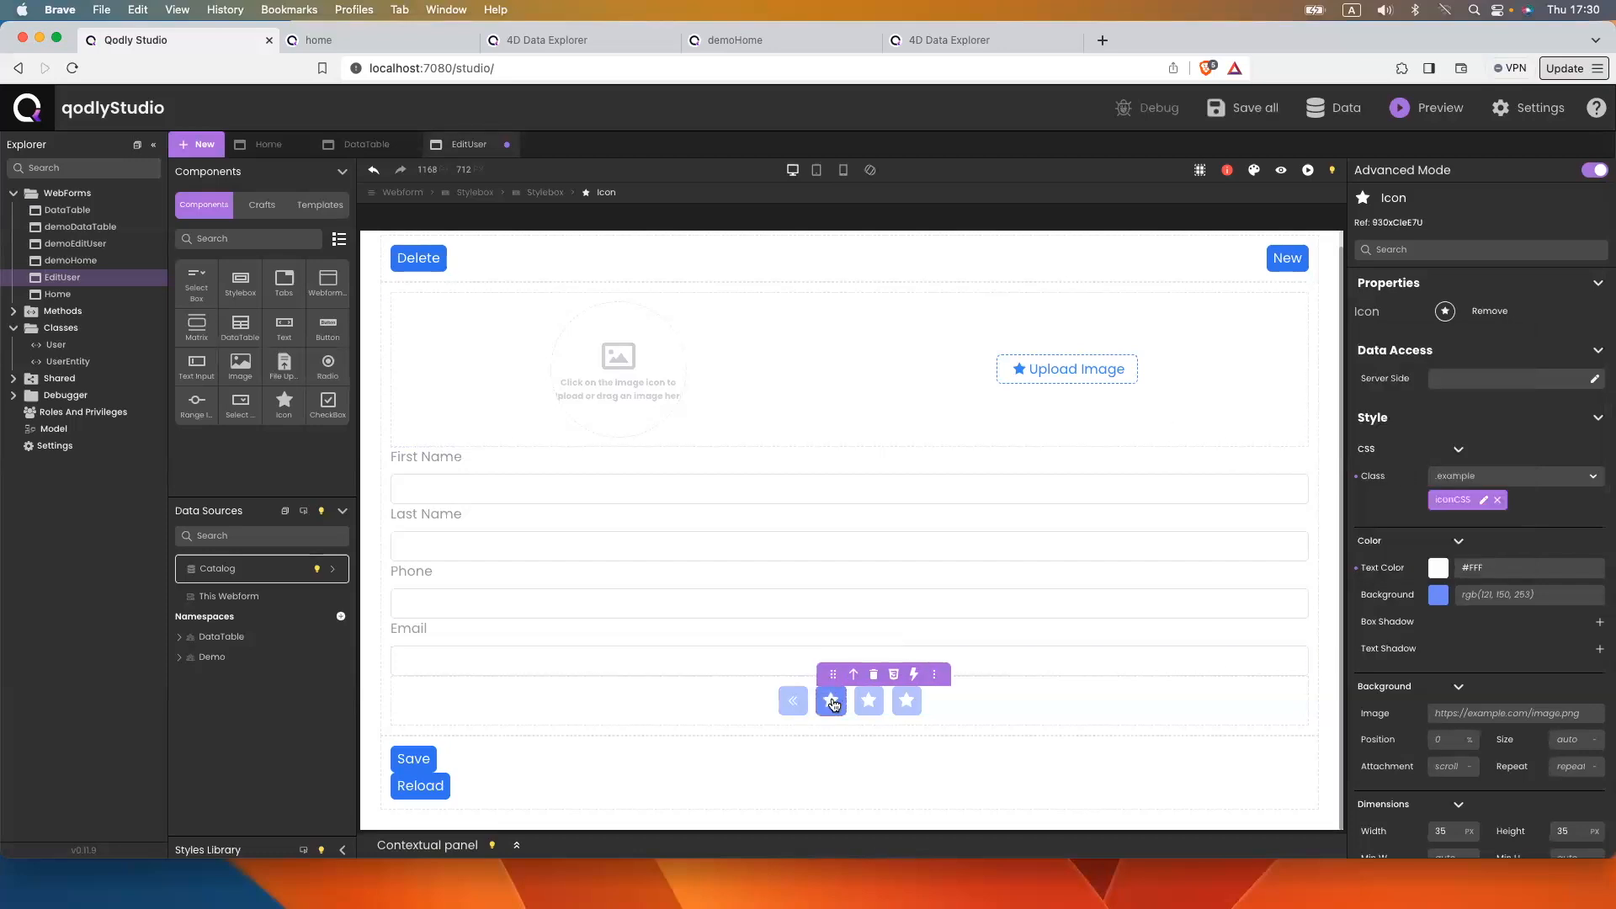
pyautogui.click(1445, 311)
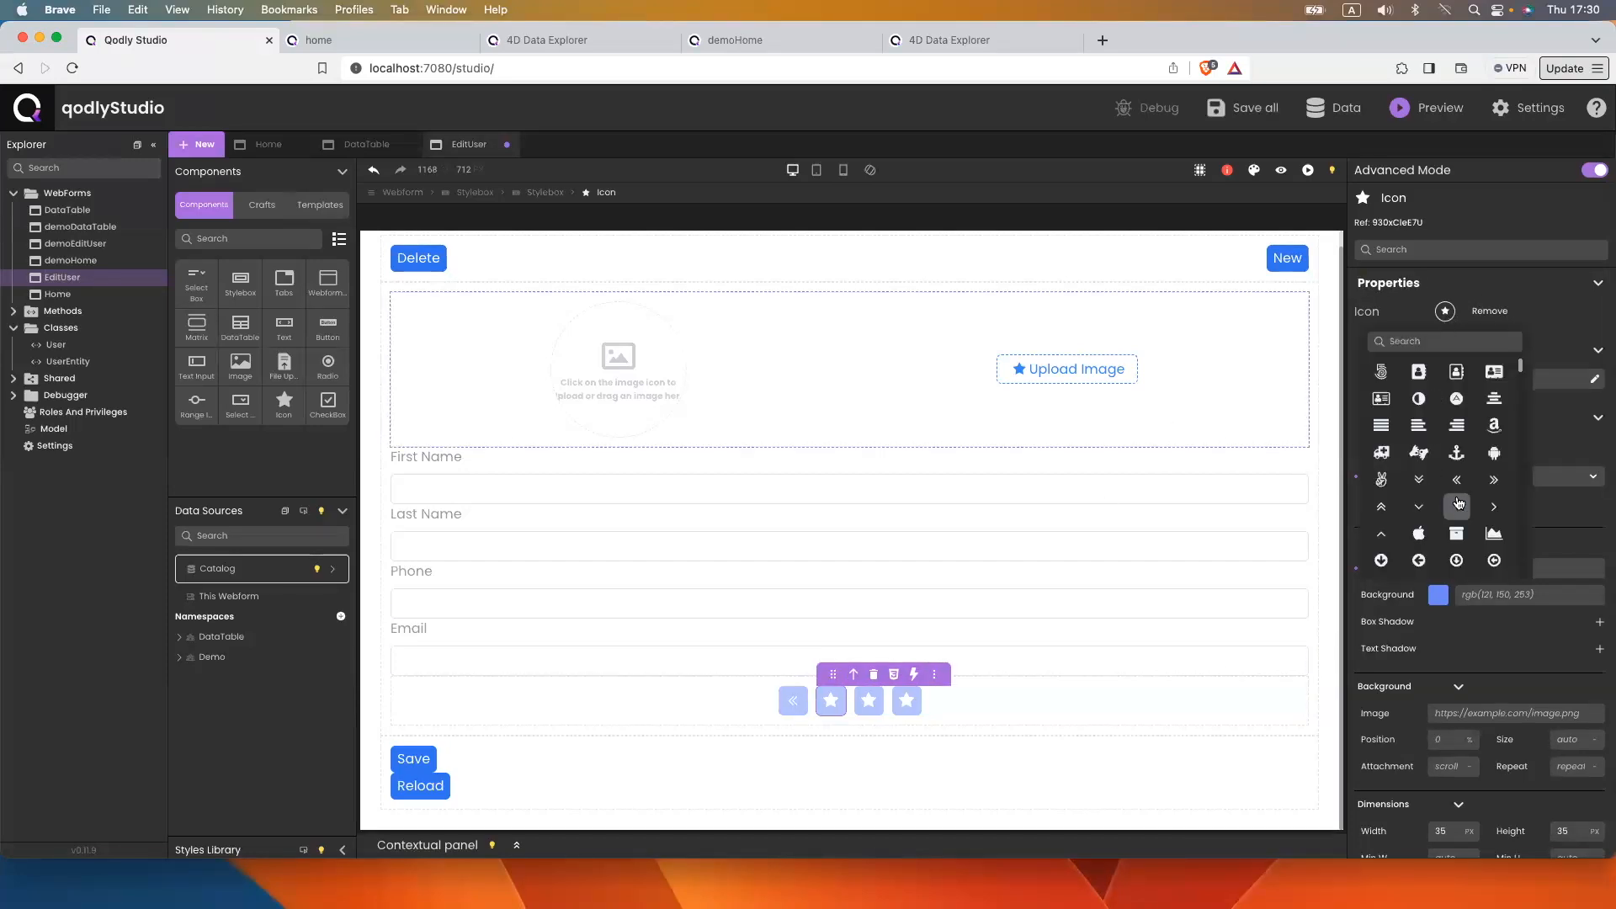
pyautogui.click(1457, 508)
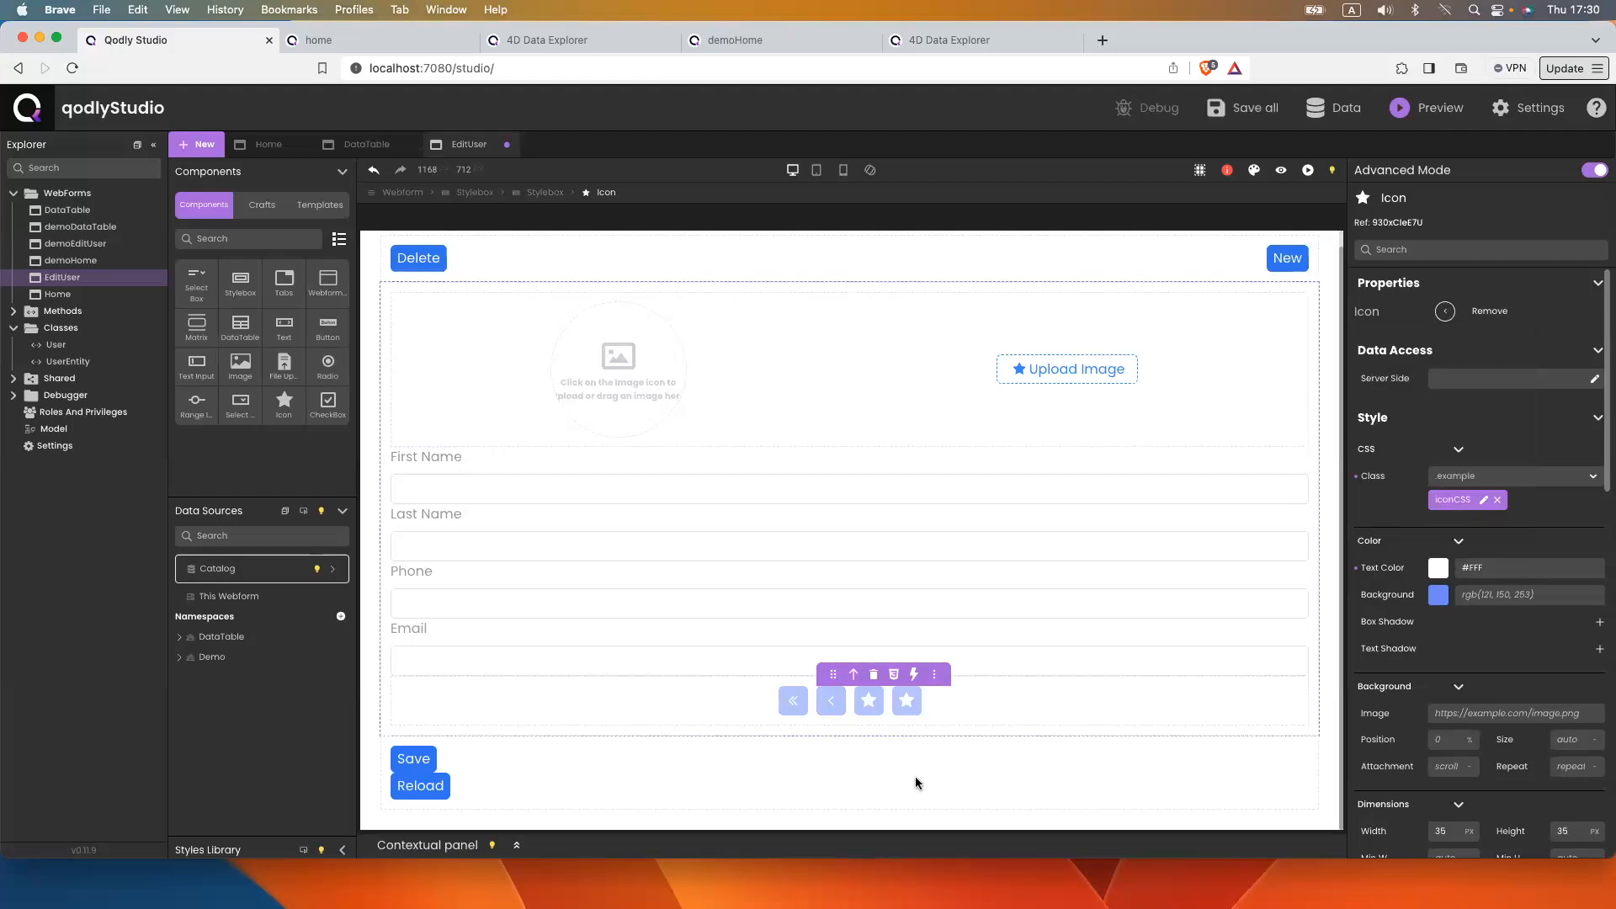
# Change the third star icon to a single right chevron and the fourth to a double right chevron
pyautogui.click(869, 702)
pyautogui.click(1445, 311)
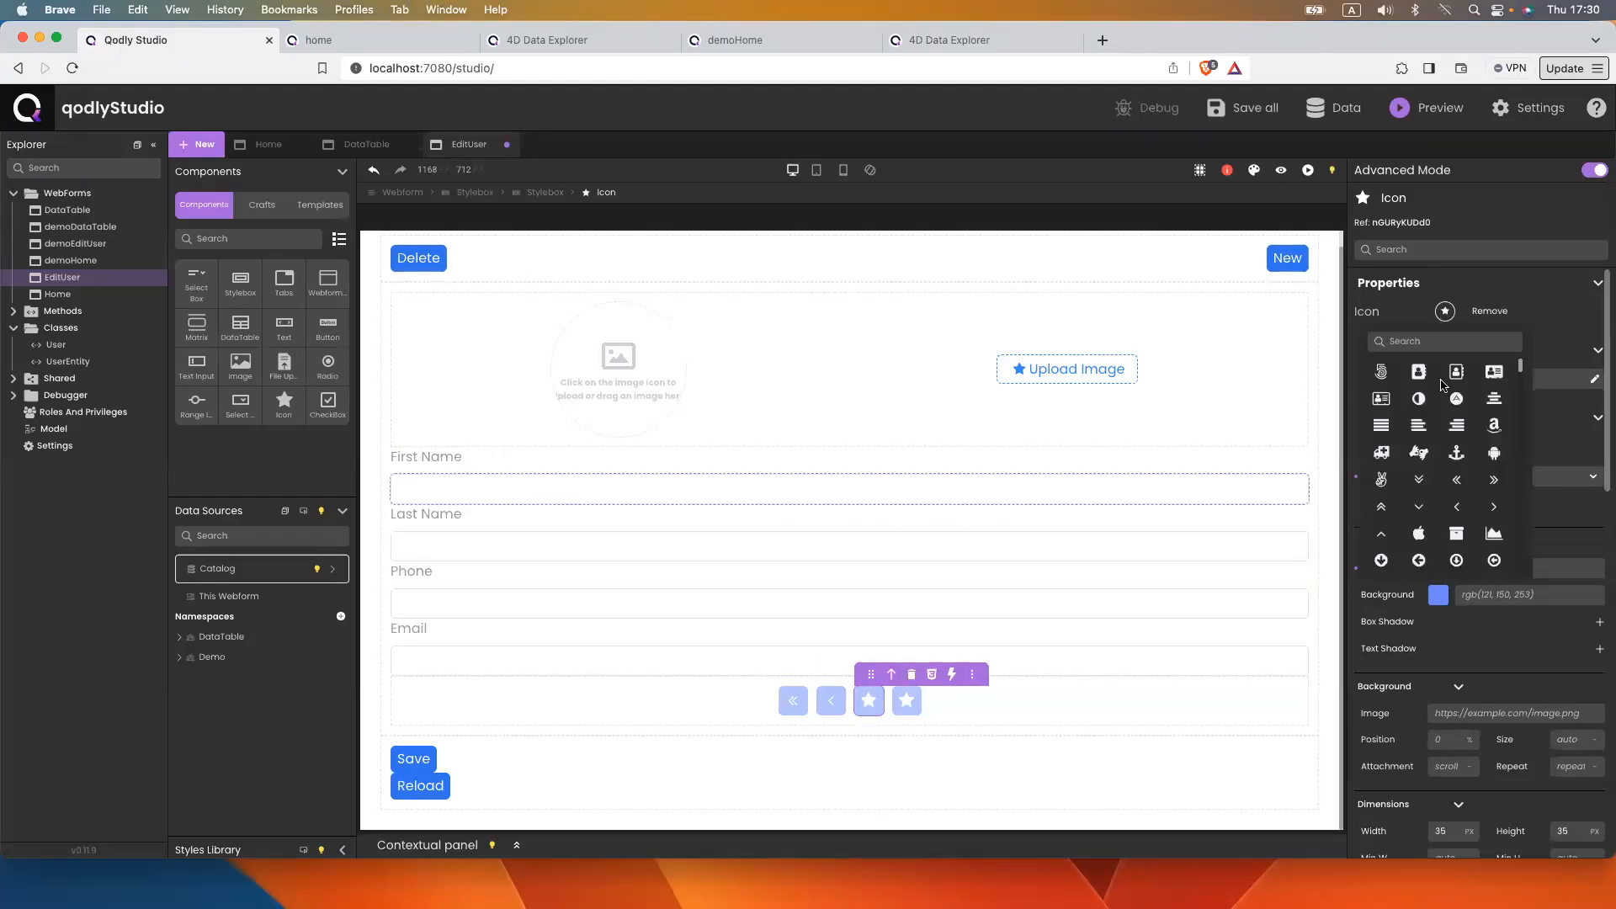
pyautogui.click(1492, 508)
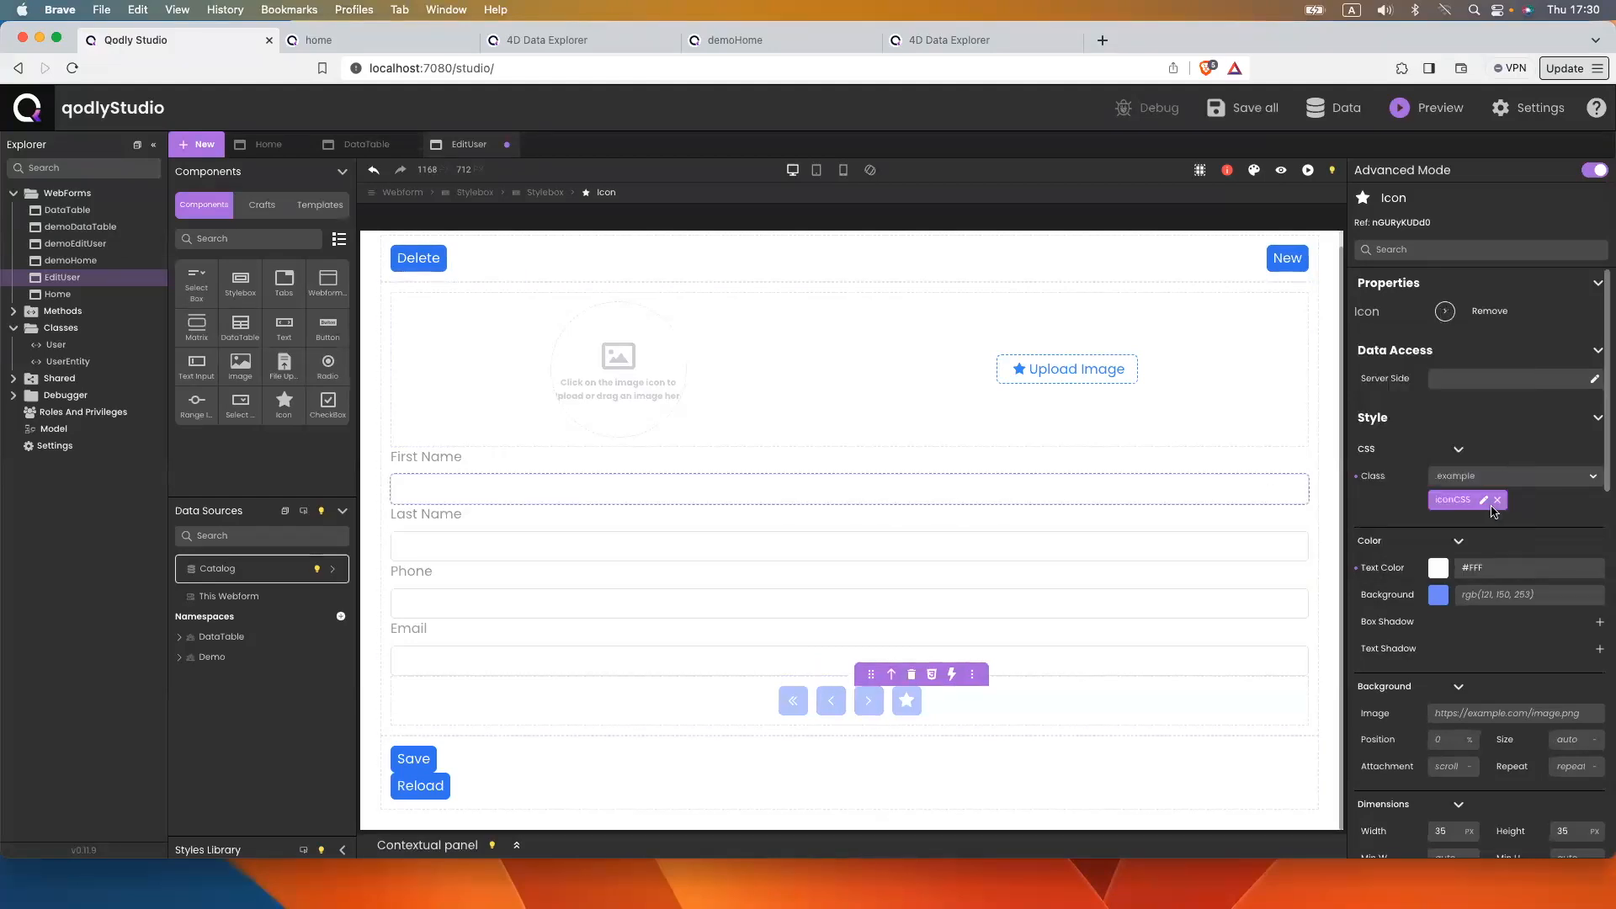
pyautogui.click(906, 701)
pyautogui.click(1441, 317)
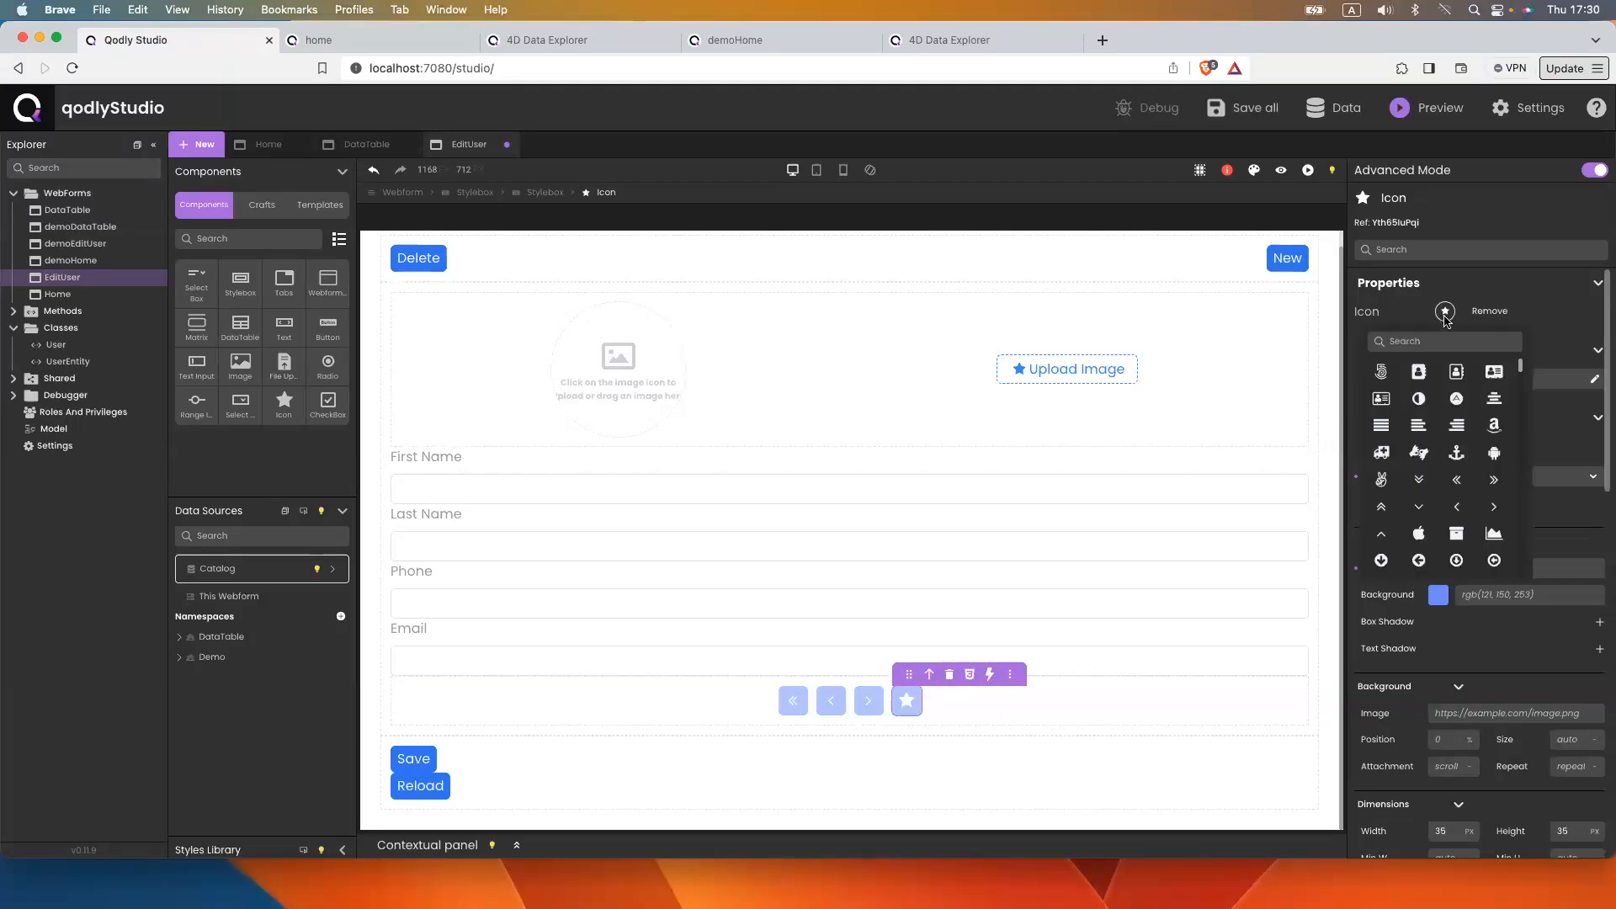
pyautogui.click(1493, 477)
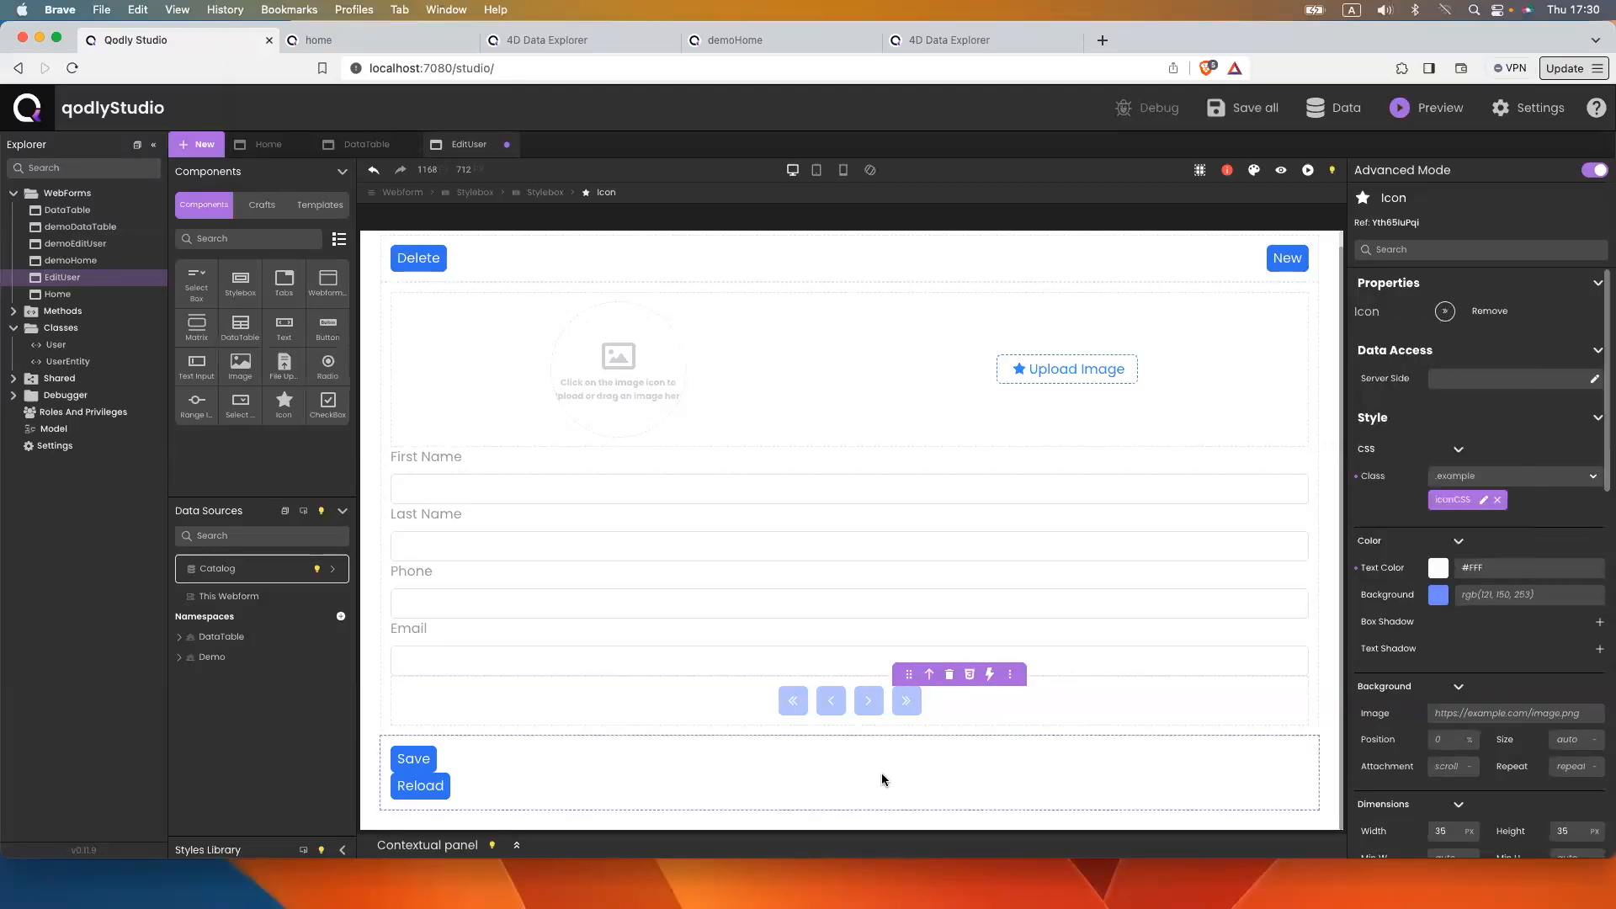
# Give the double left chevron icon an On Click standard action that goes to the first record of the Demo user datasource
pyautogui.click(775, 710)
pyautogui.click(788, 704)
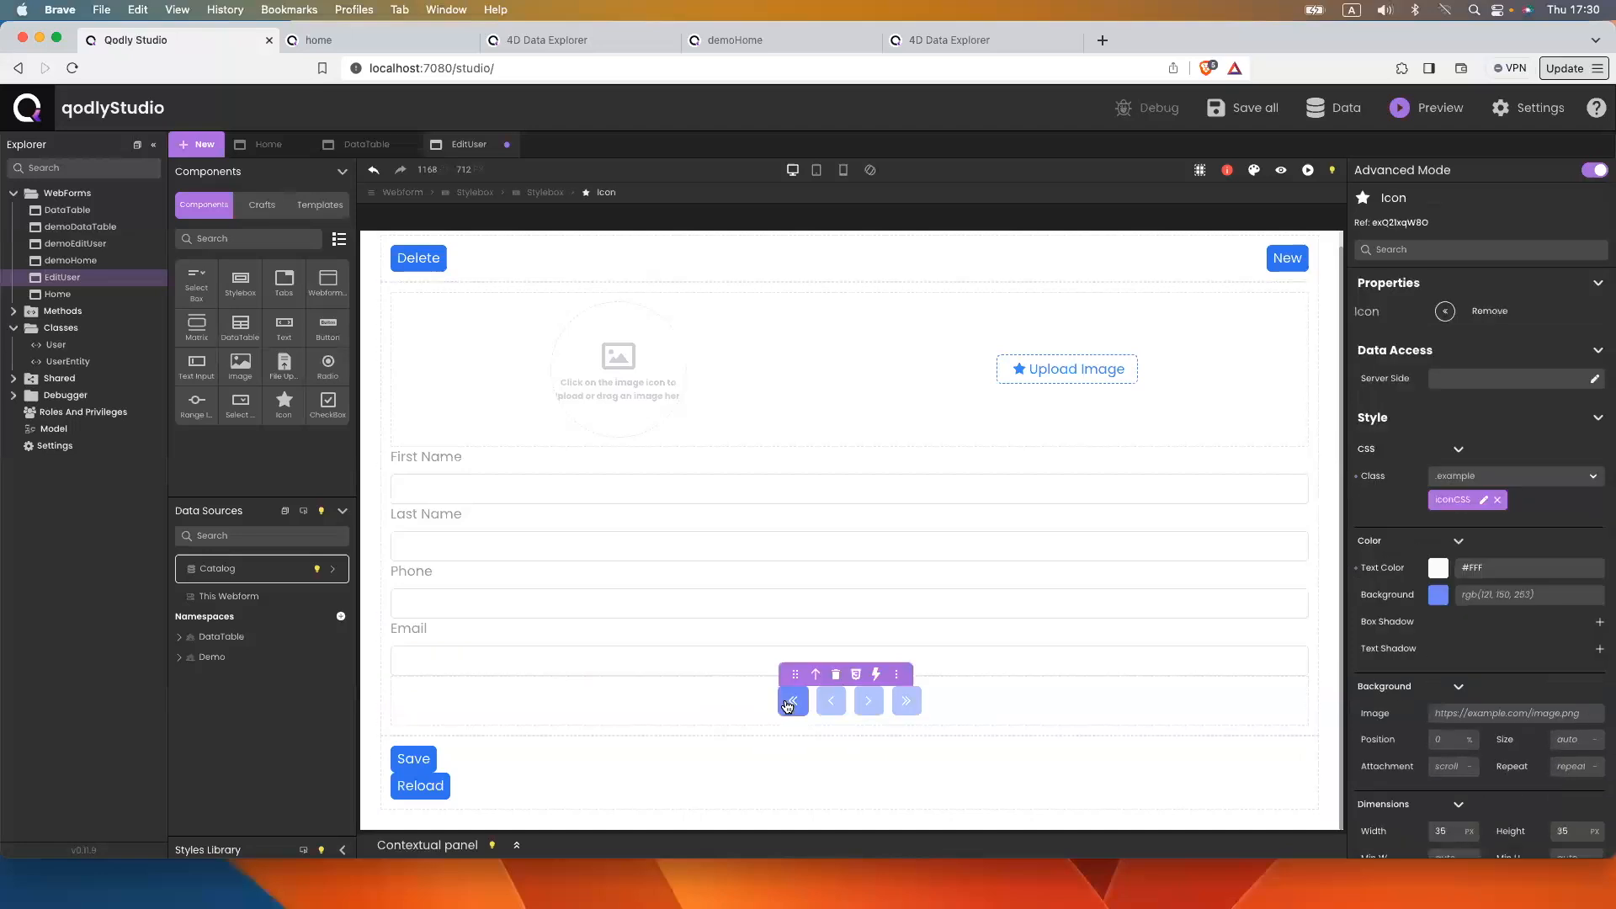
pyautogui.click(874, 674)
pyautogui.scroll(-5, 660, 376)
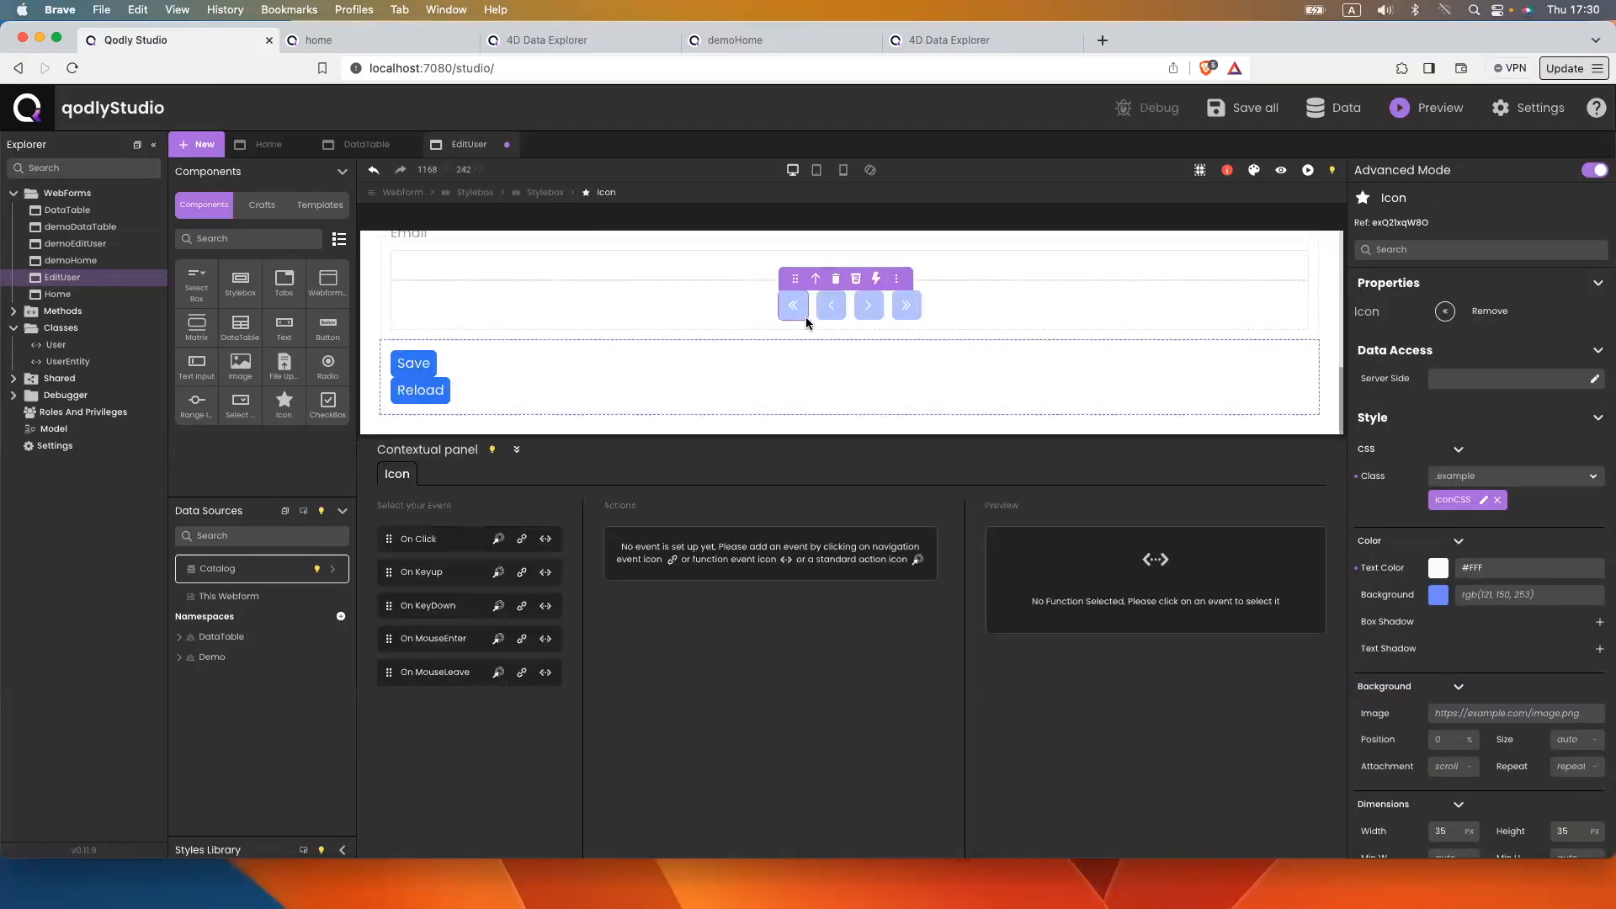
pyautogui.click(501, 541)
pyautogui.click(767, 604)
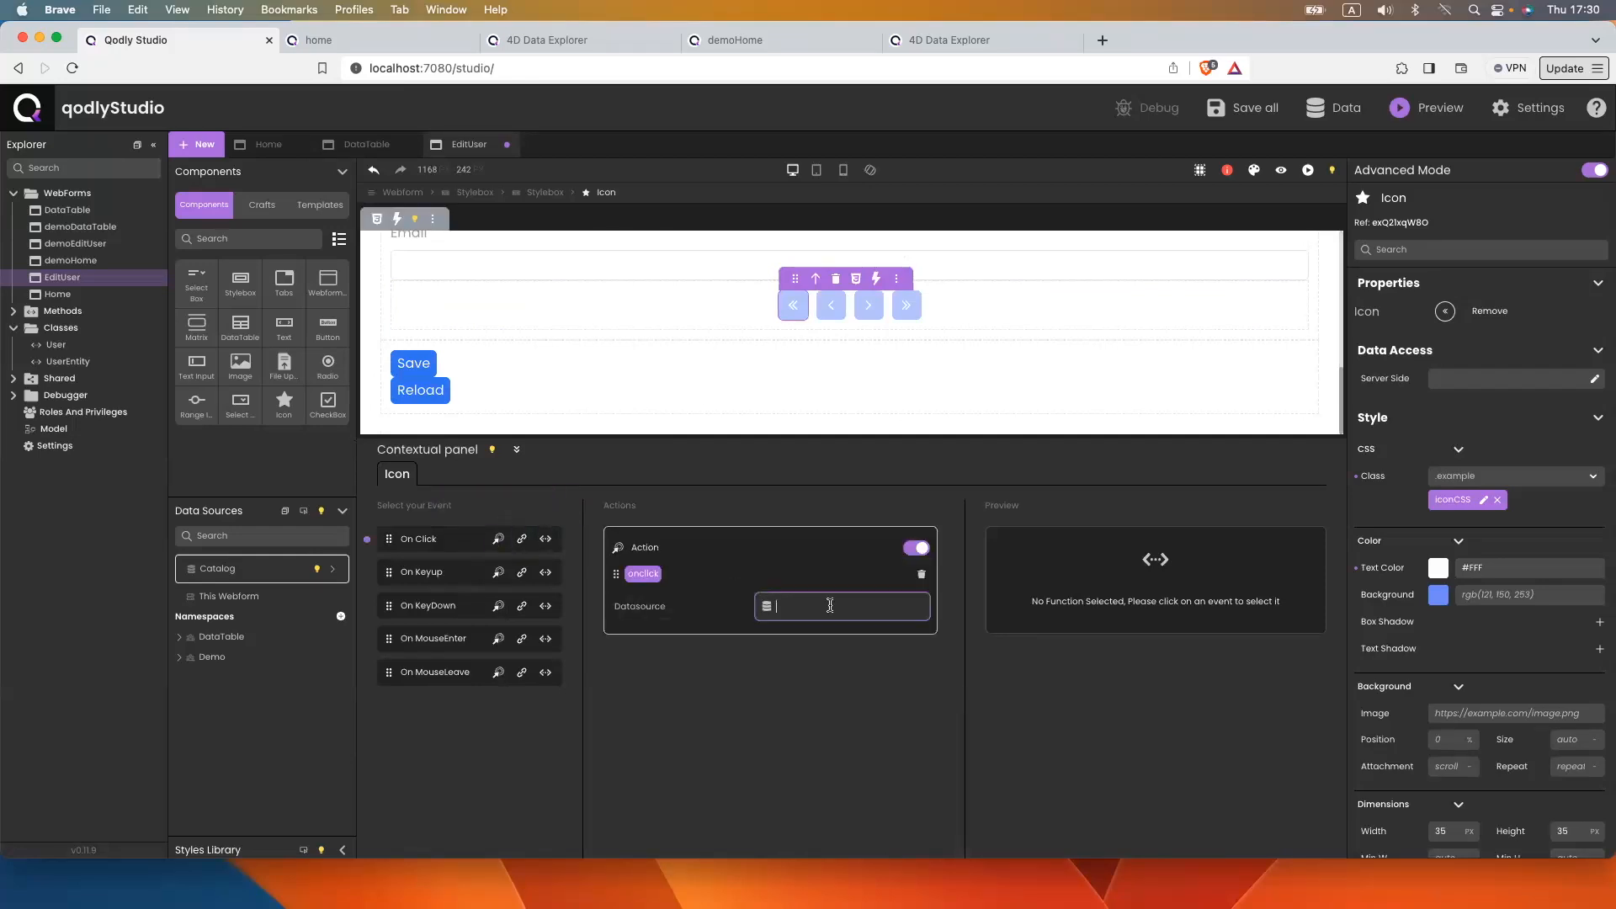
pyautogui.write('user')
pyautogui.click(806, 684)
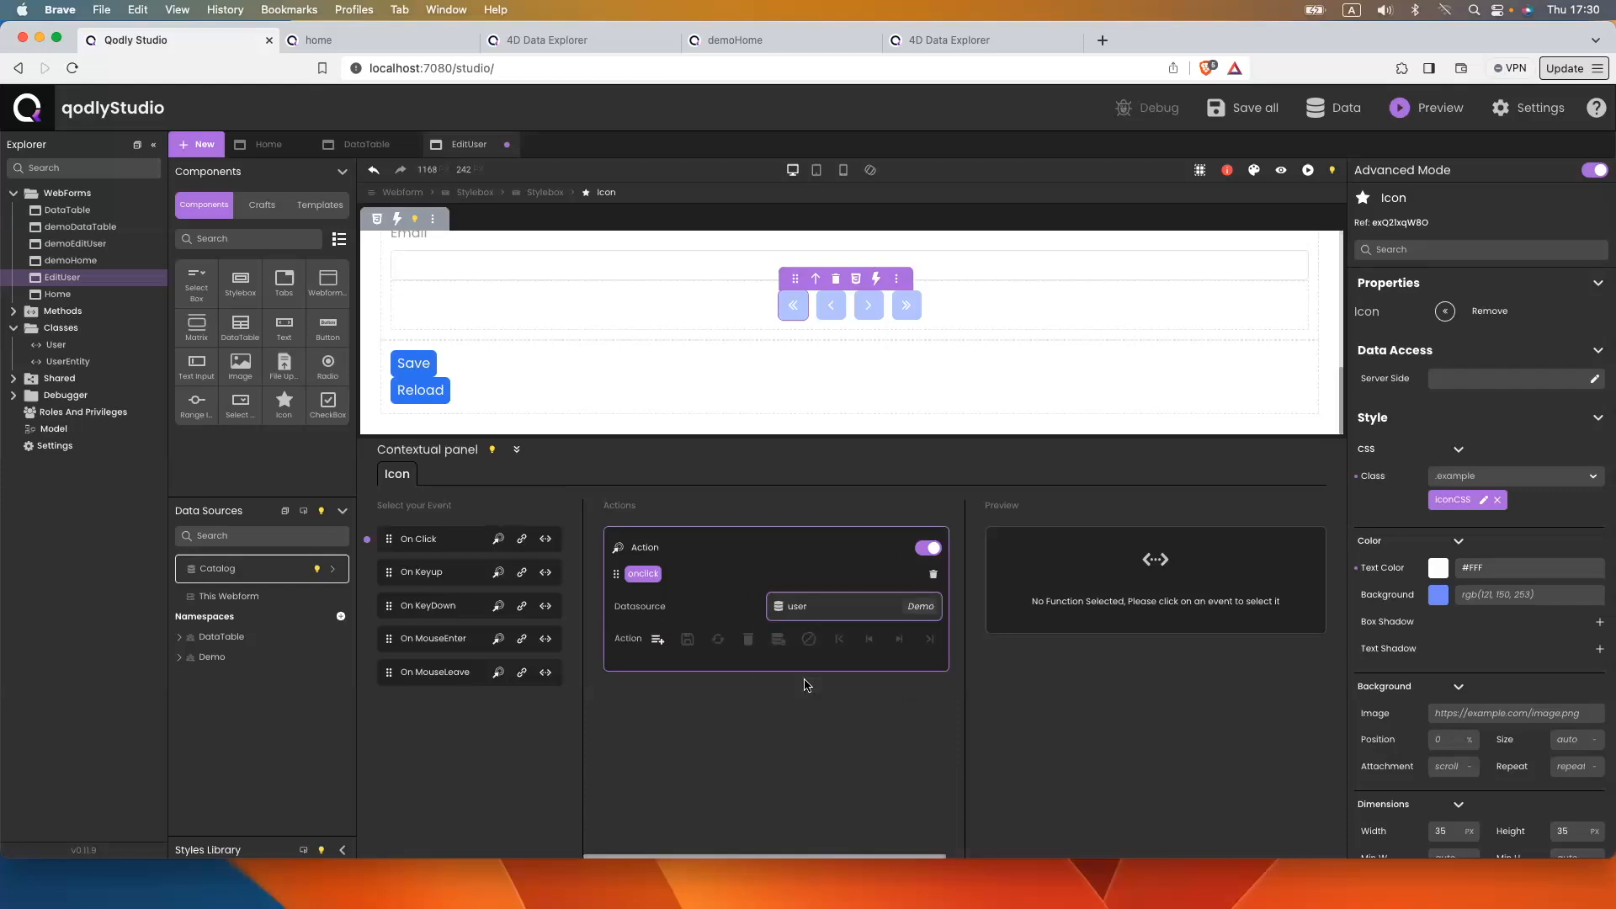
pyautogui.click(836, 642)
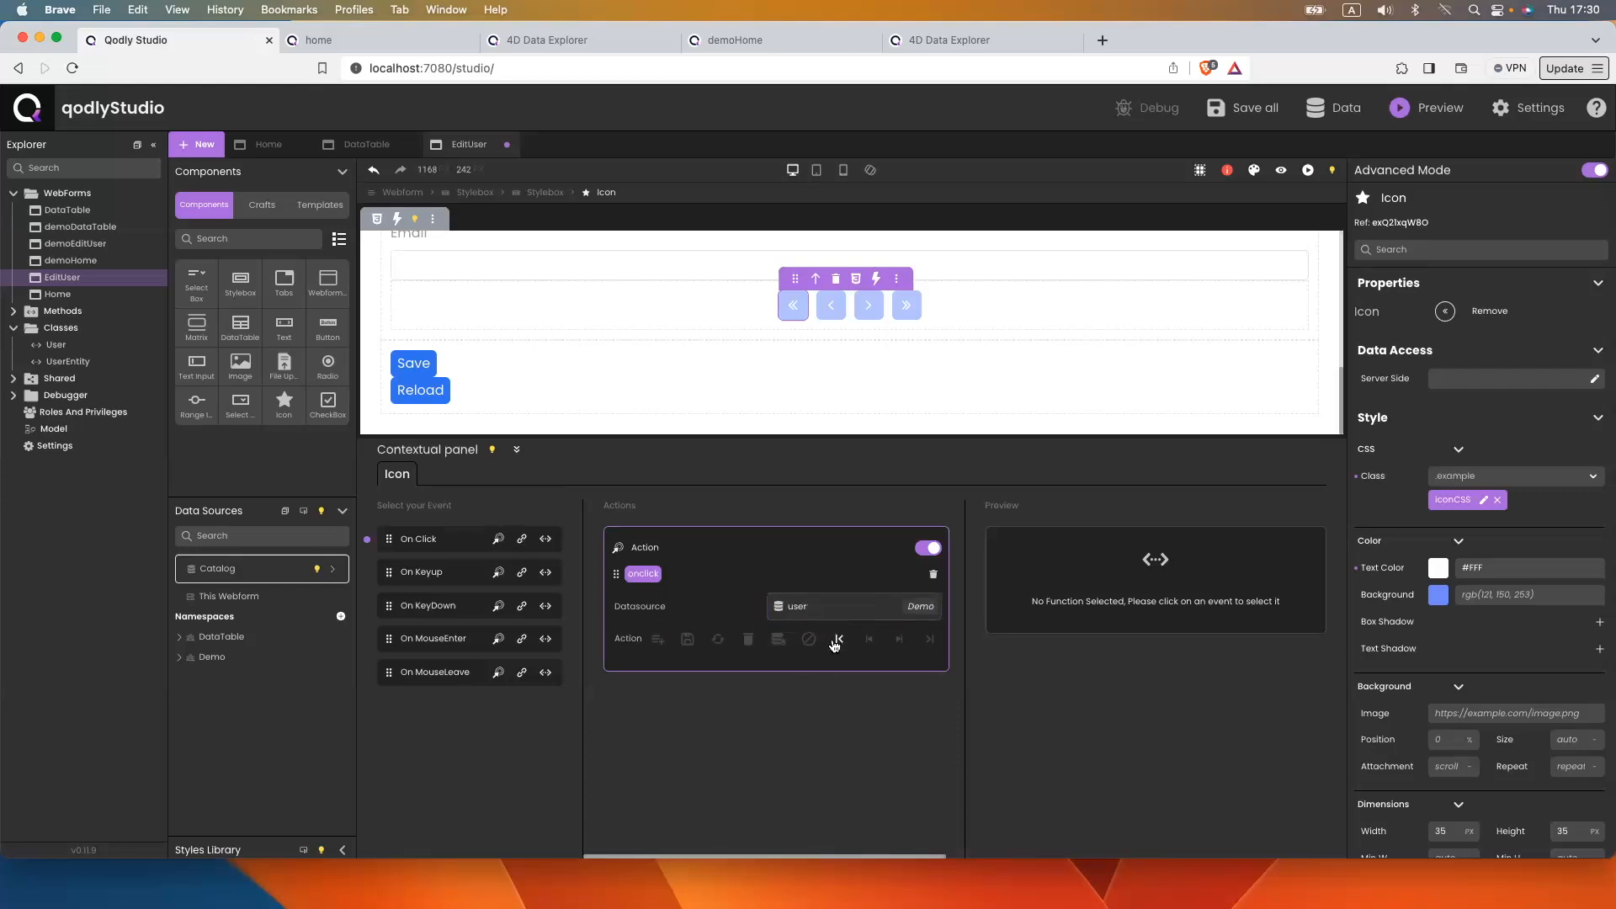
# Give the single left chevron icon an On Click standard action that goes to the previous record of the Demo user datasource
pyautogui.click(831, 305)
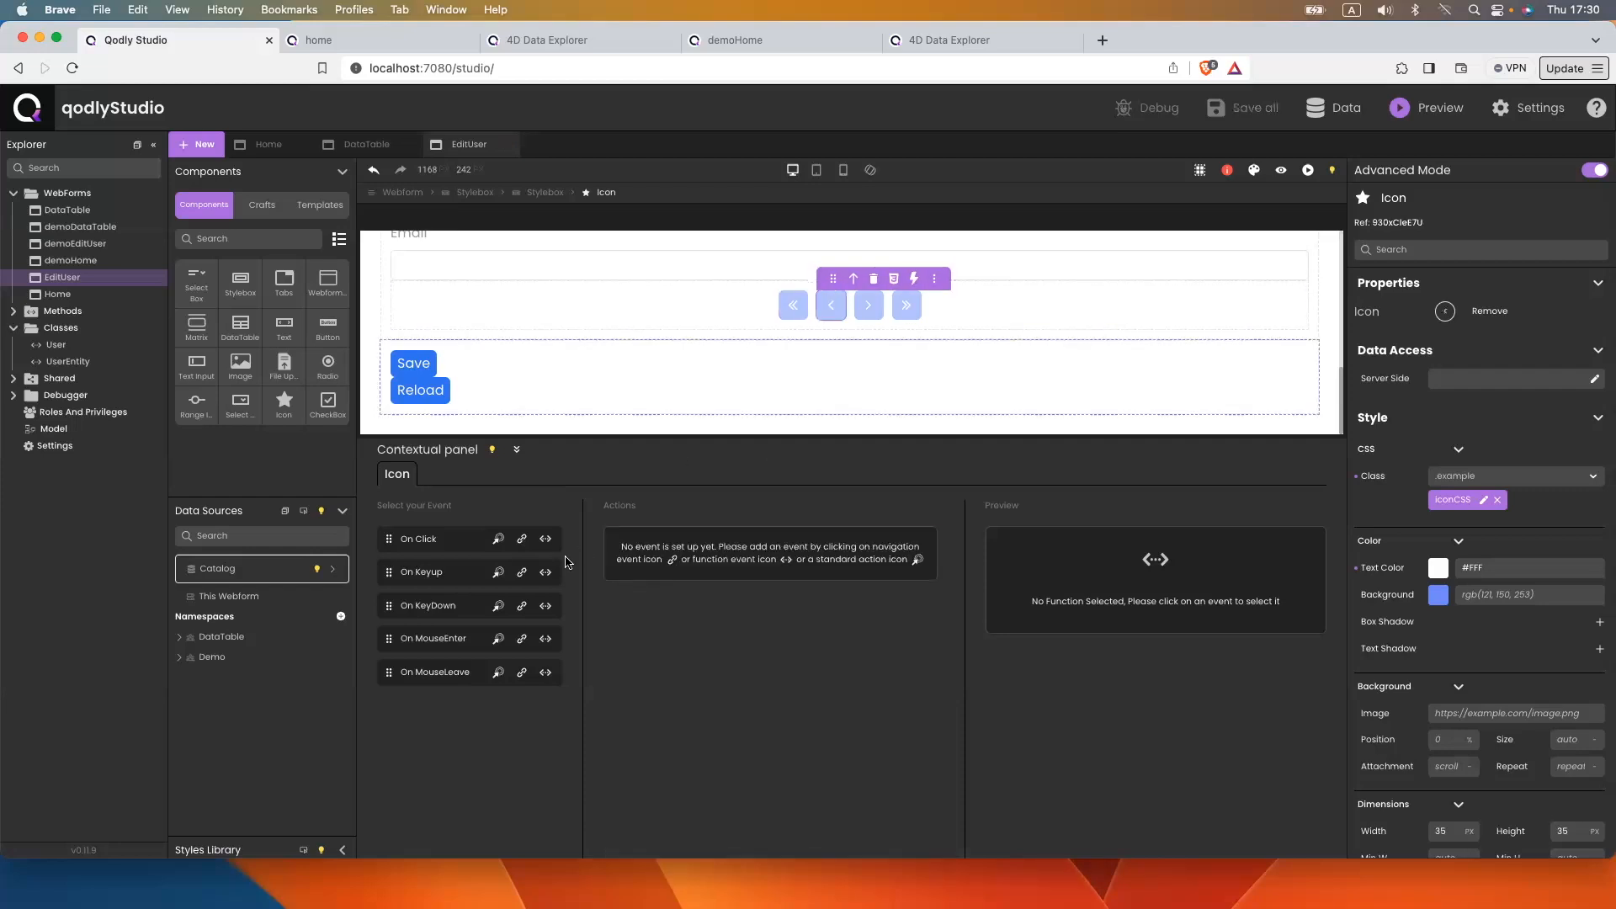
pyautogui.click(498, 539)
pyautogui.click(828, 606)
pyautogui.write('us')
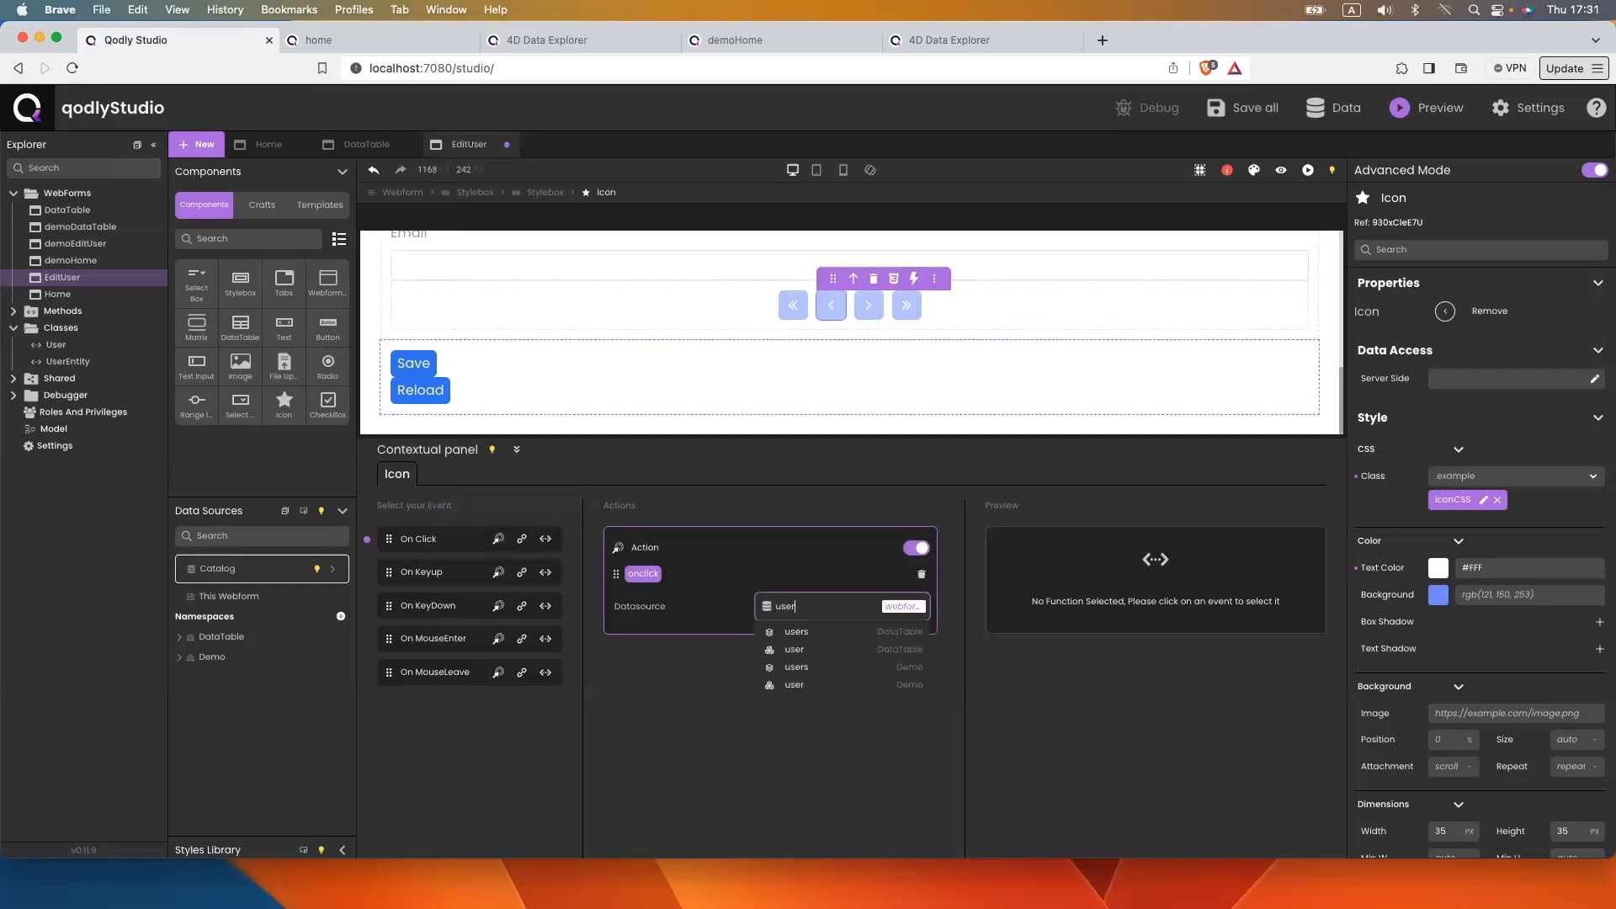
pyautogui.write('er')
pyautogui.click(822, 683)
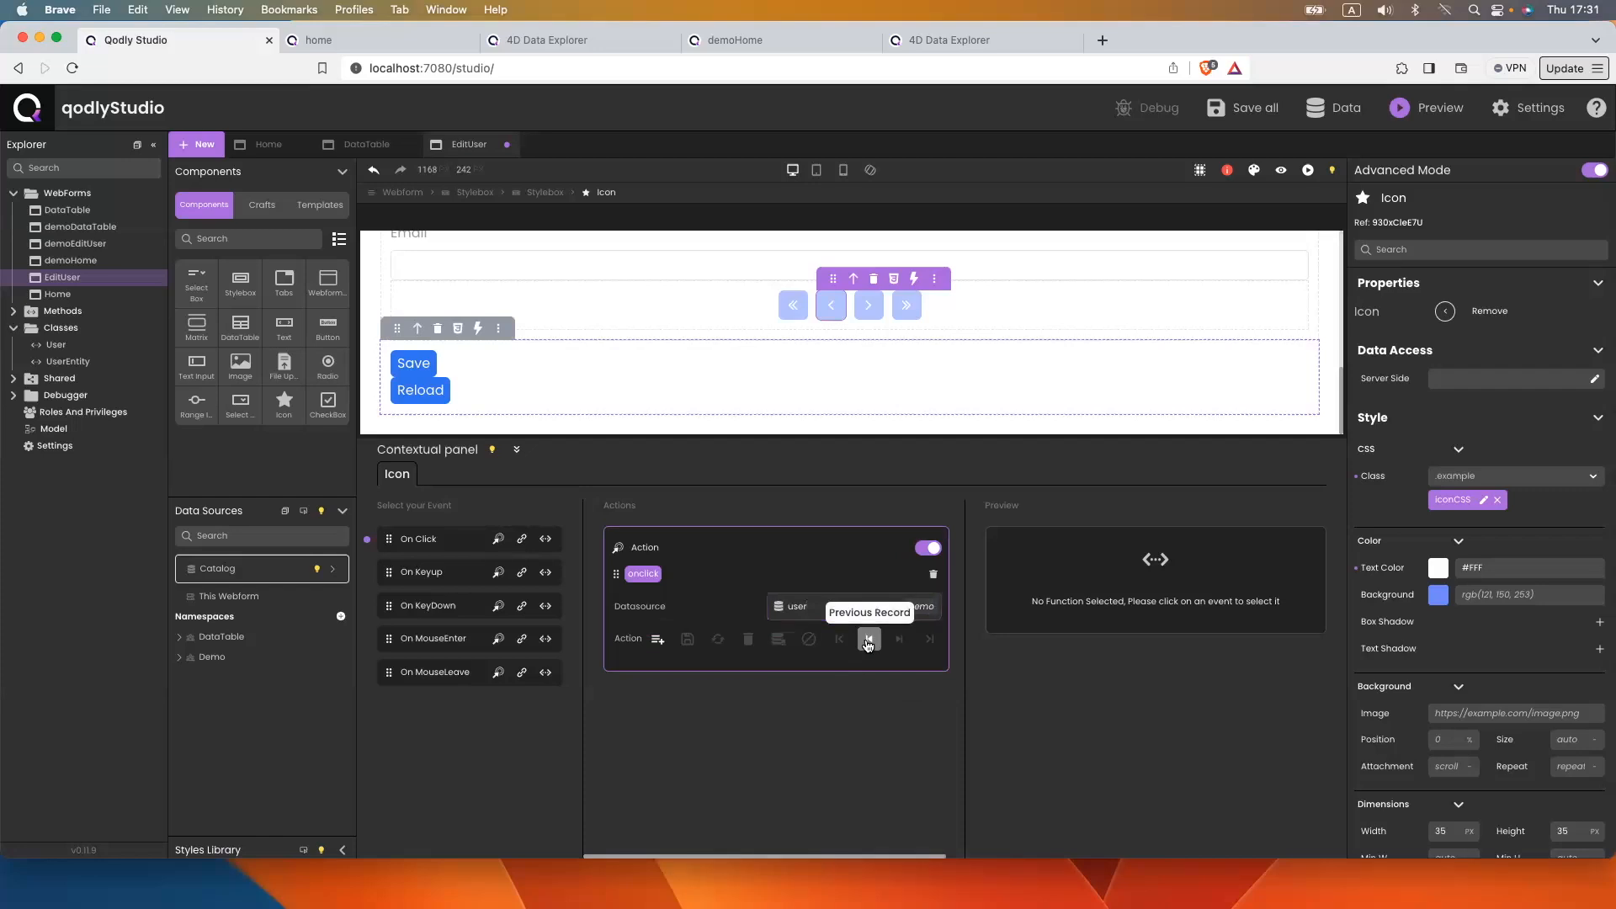
pyautogui.click(868, 640)
# Give the single right chevron icon an On Click standard action that goes to the next record of the Demo user datasource
pyautogui.click(870, 313)
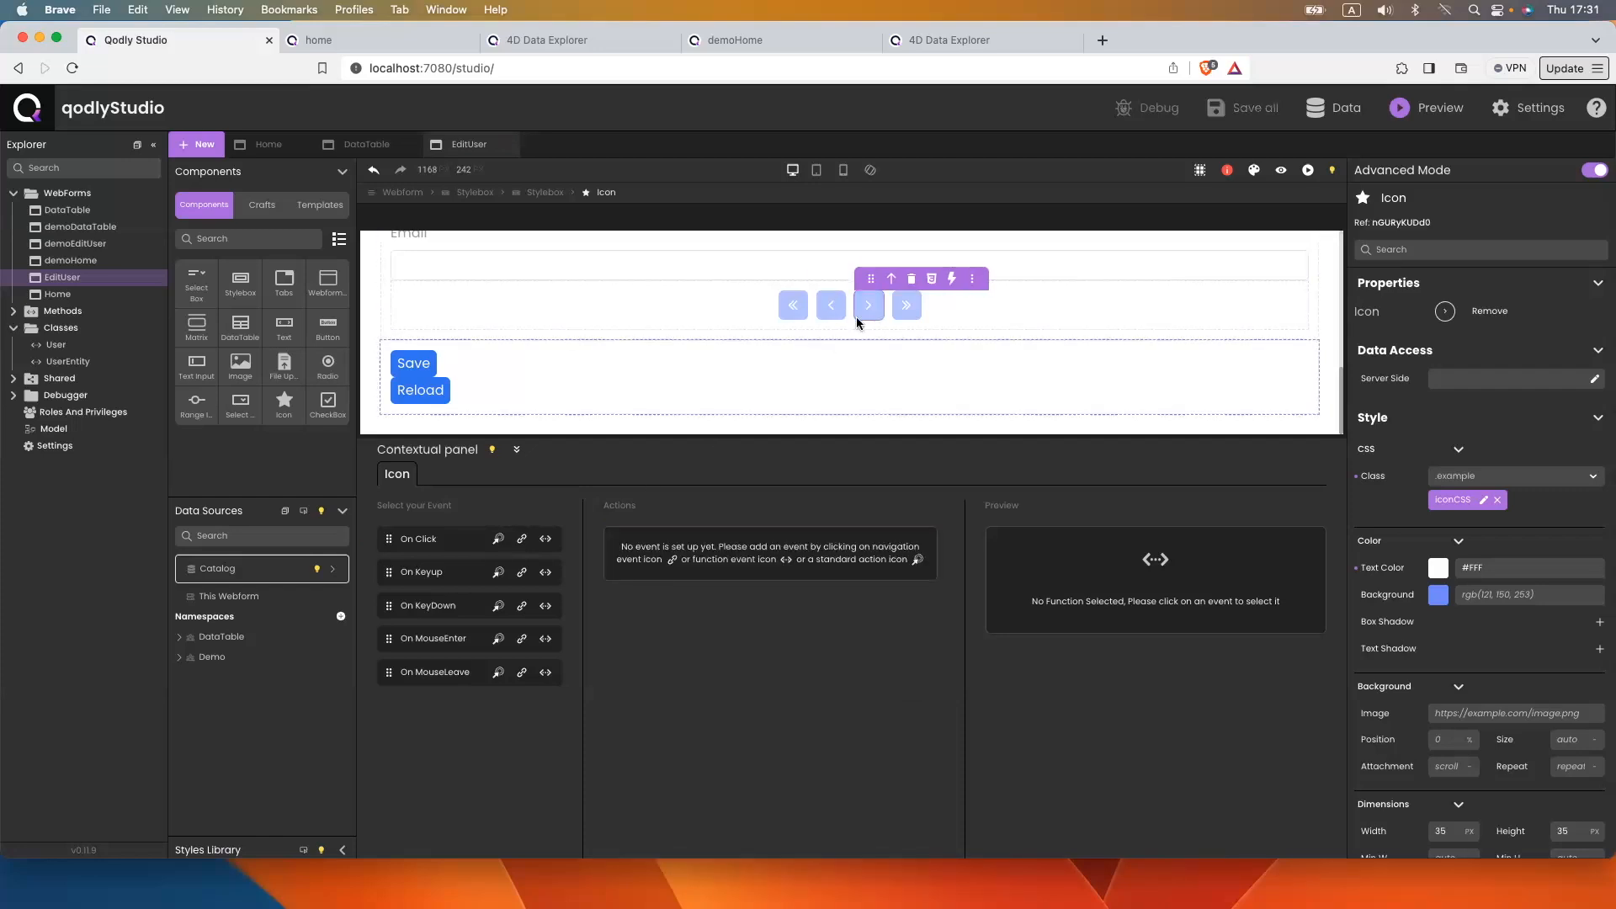
pyautogui.click(498, 539)
pyautogui.click(824, 604)
pyautogui.write('user')
pyautogui.click(793, 684)
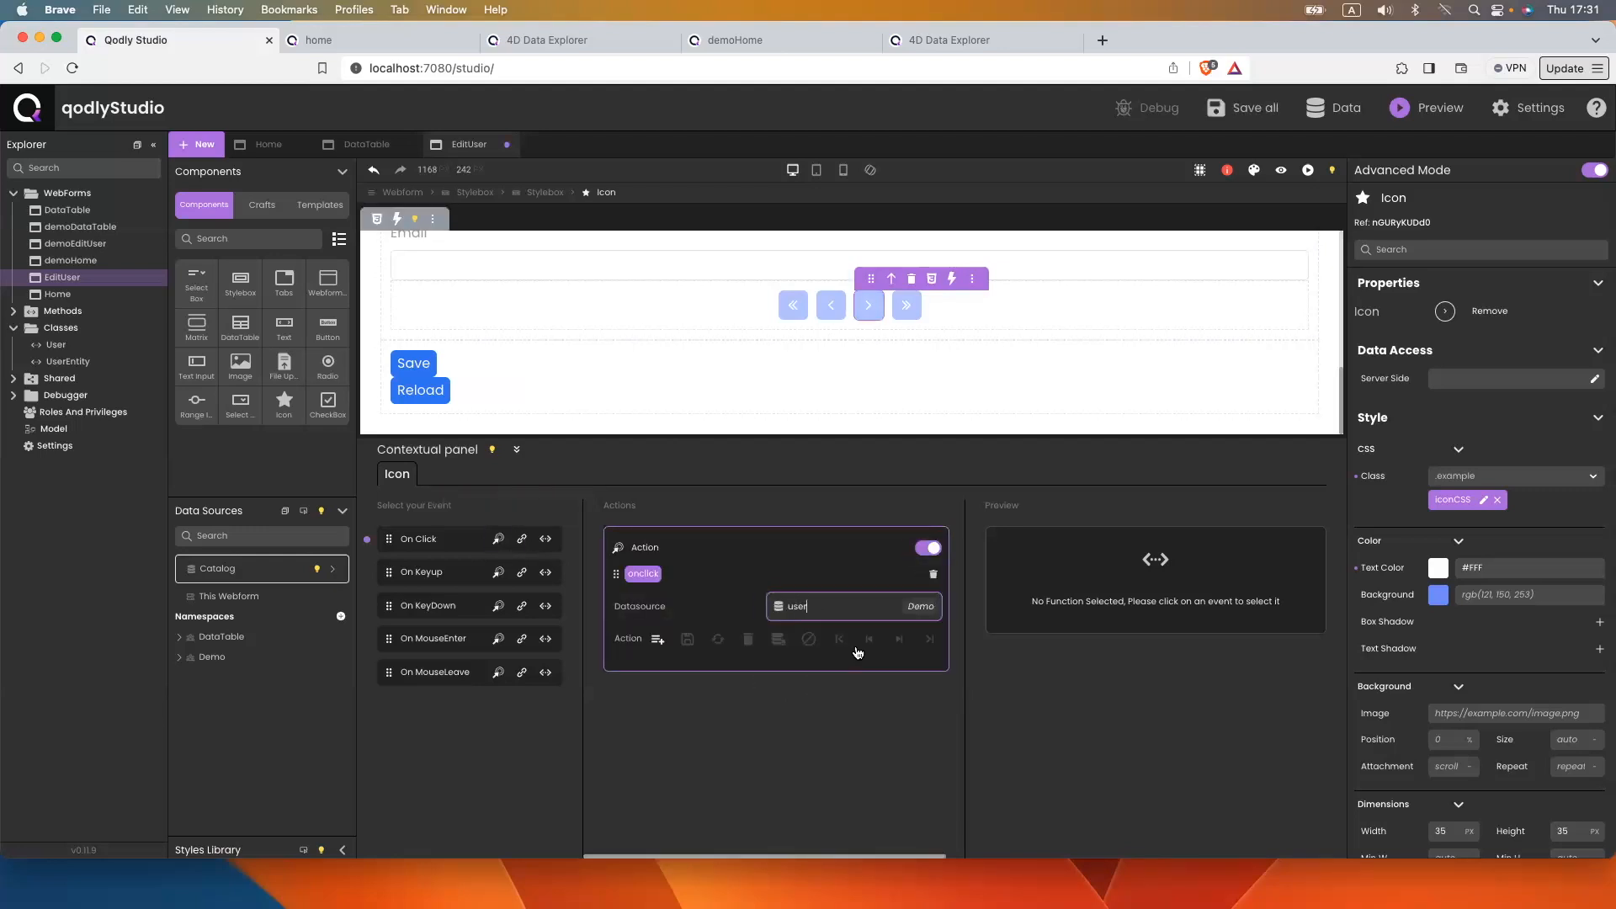
pyautogui.click(899, 639)
# Give the double right chevron icon an On Click standard action that goes to the last record of the Demo user datasource
pyautogui.click(906, 305)
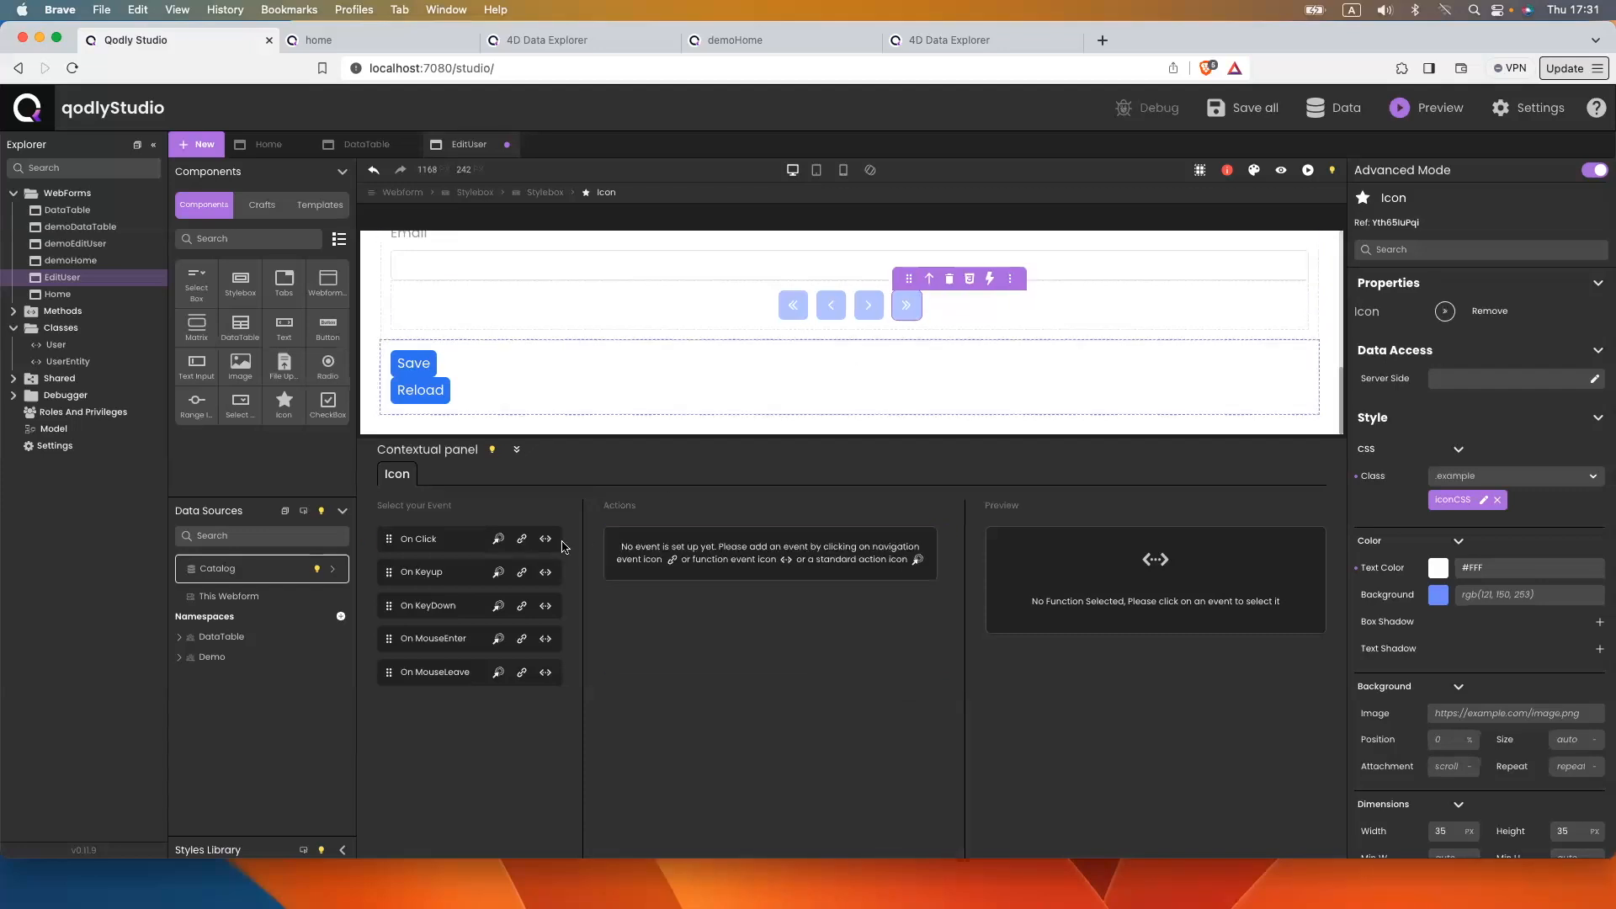
pyautogui.click(500, 538)
pyautogui.click(812, 606)
pyautogui.write('user')
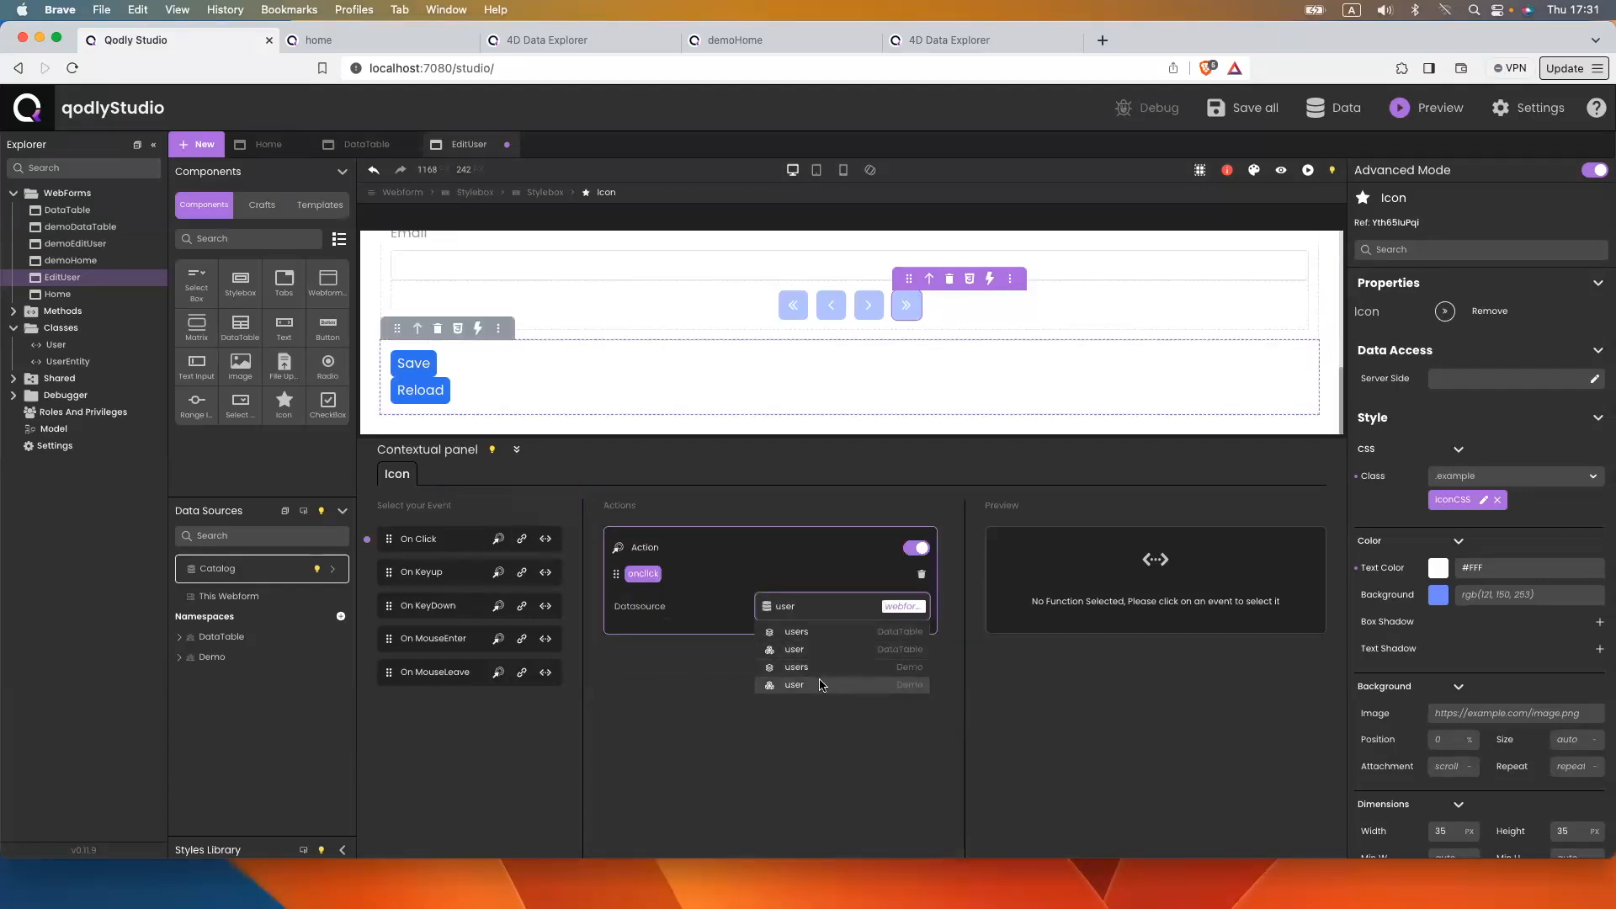
pyautogui.click(827, 684)
pyautogui.click(930, 639)
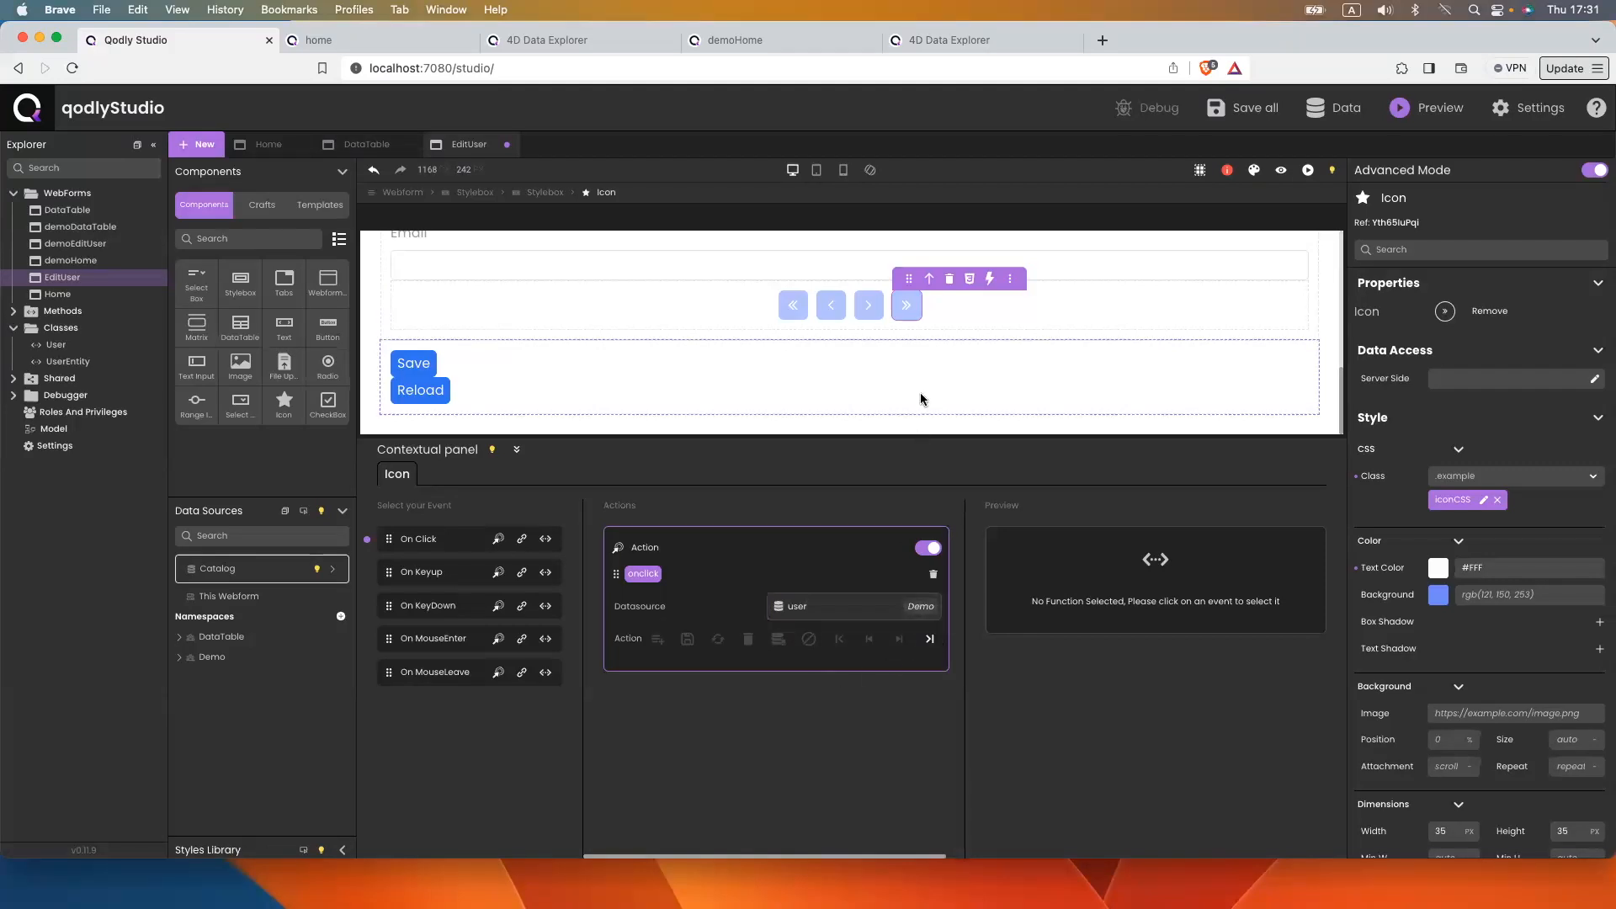
# Display the stylebox holding the Save and Reload buttons as a flex row with a 10 px gap, and save
pyautogui.click(541, 350)
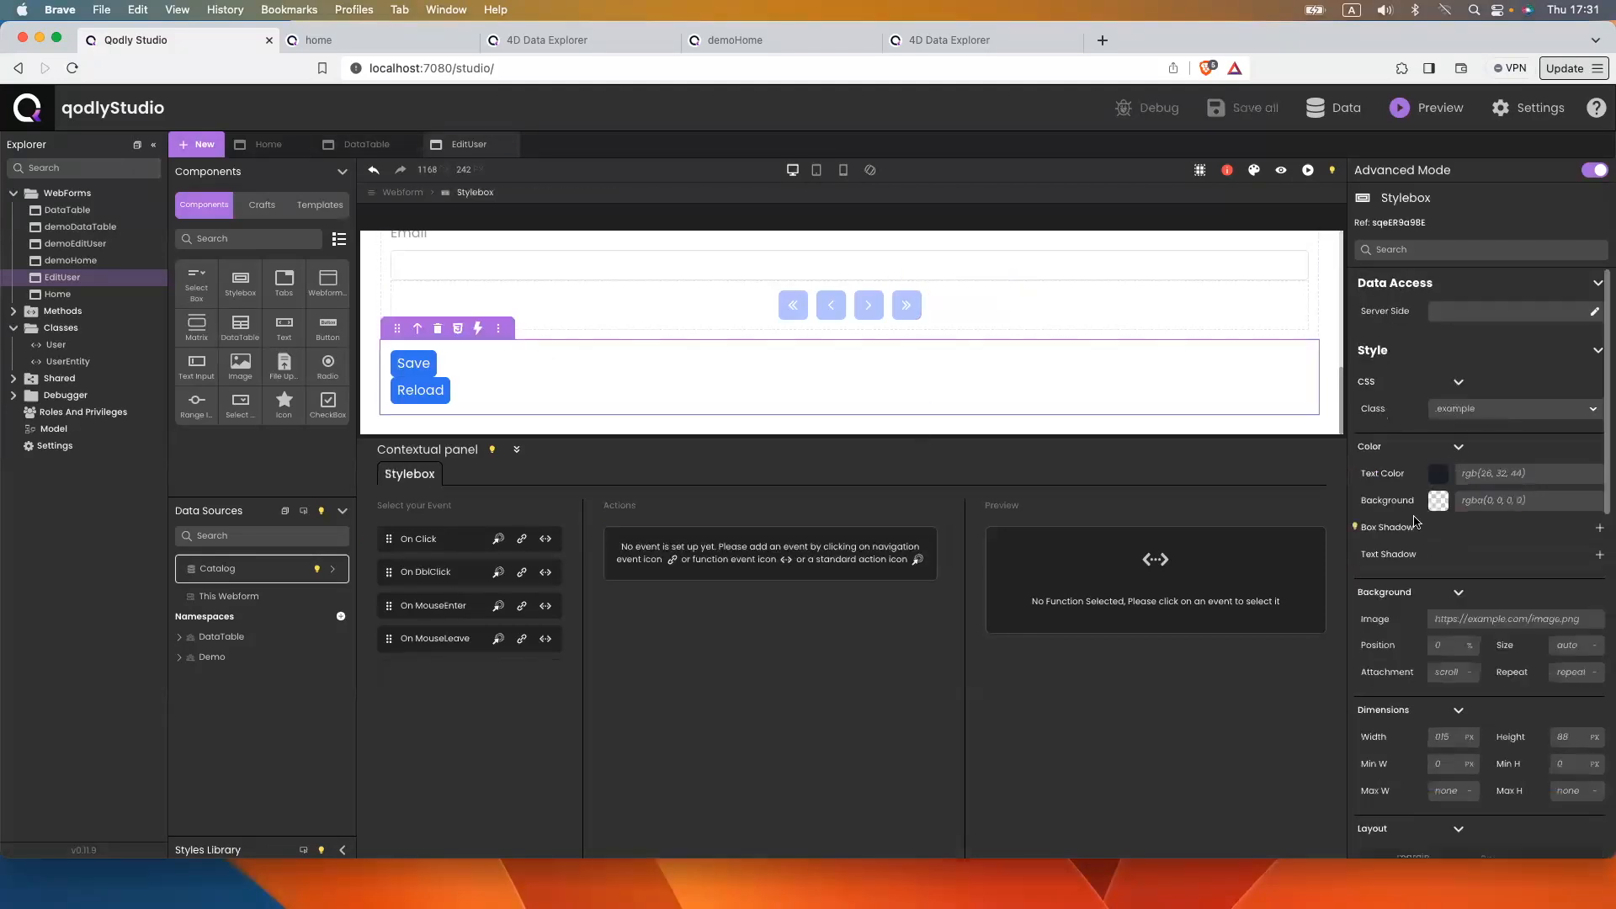
pyautogui.scroll(-5, 1465, 534)
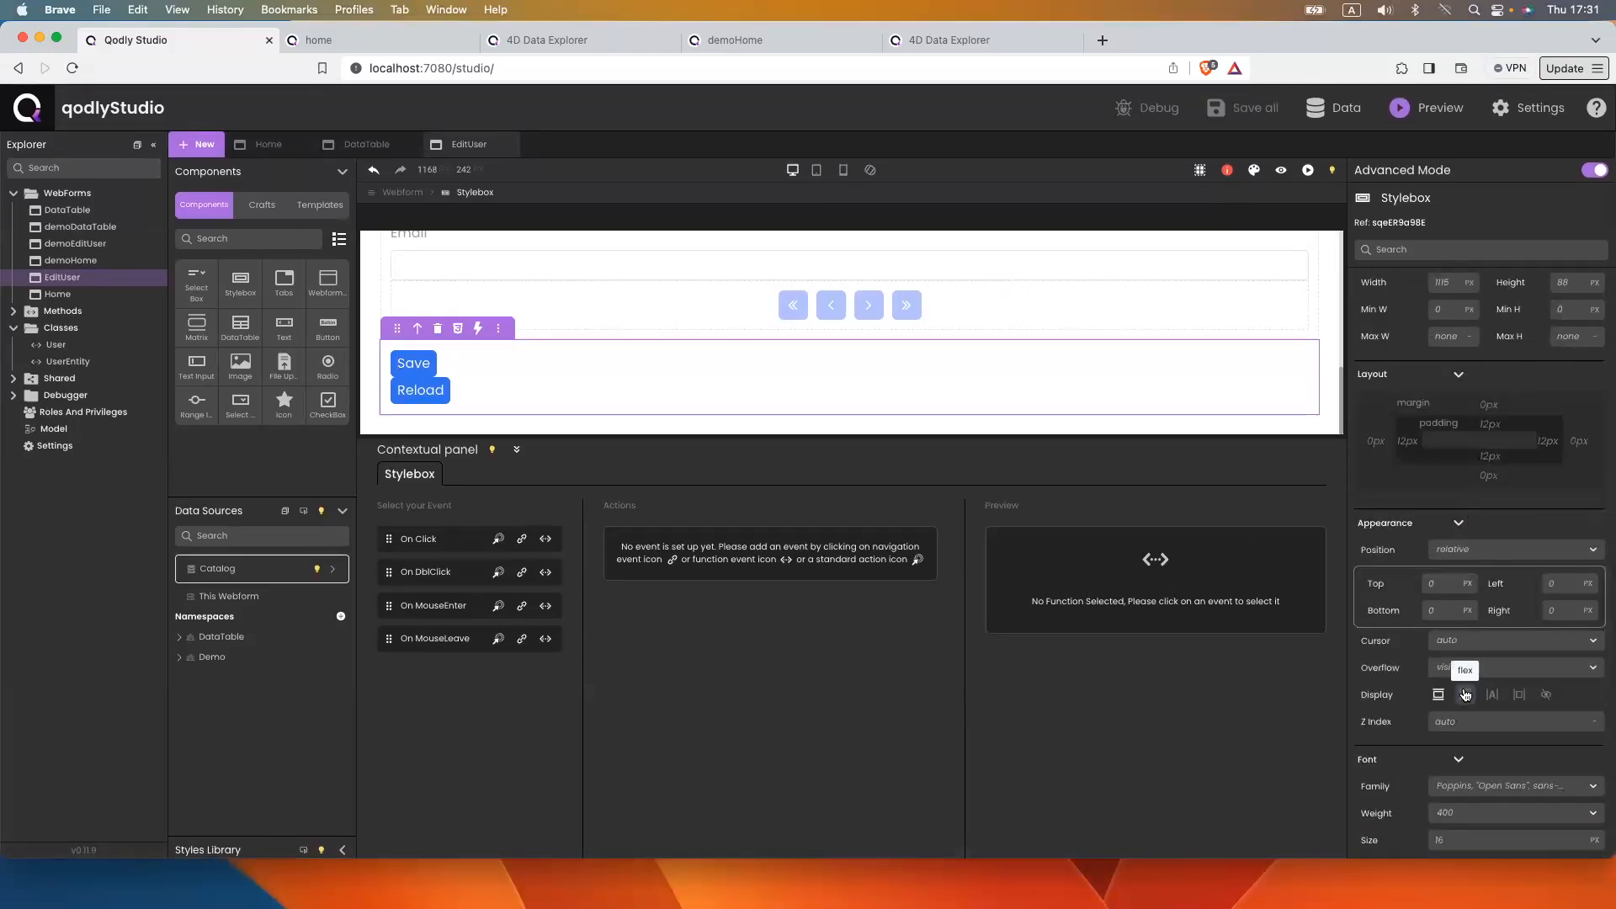
pyautogui.click(1465, 694)
pyautogui.click(1481, 764)
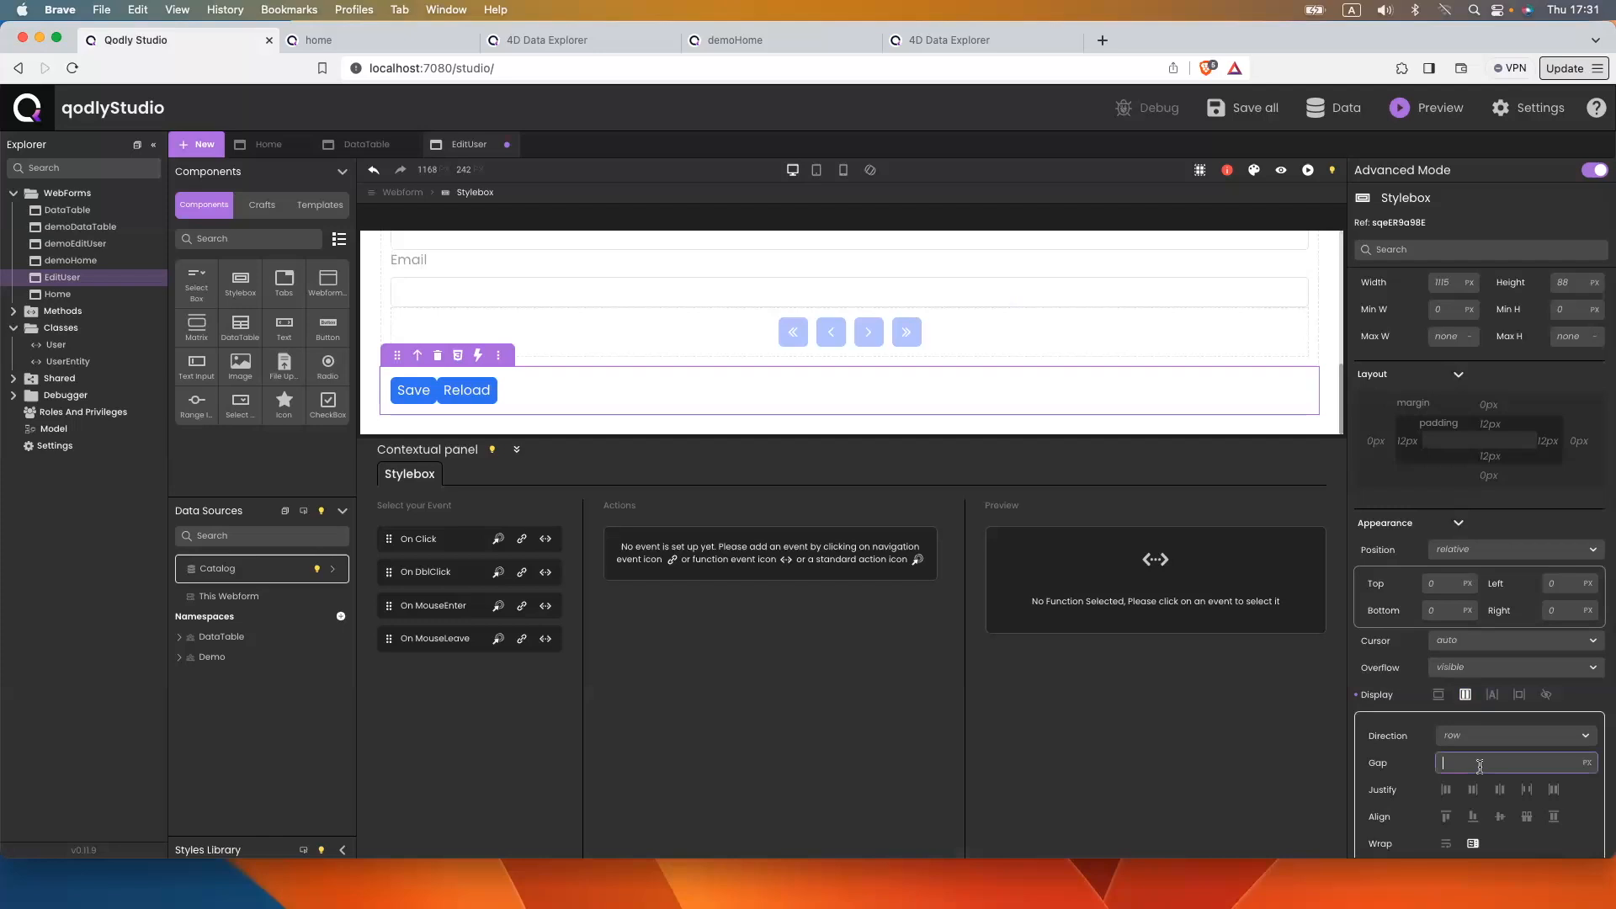
pyautogui.press('super+s')
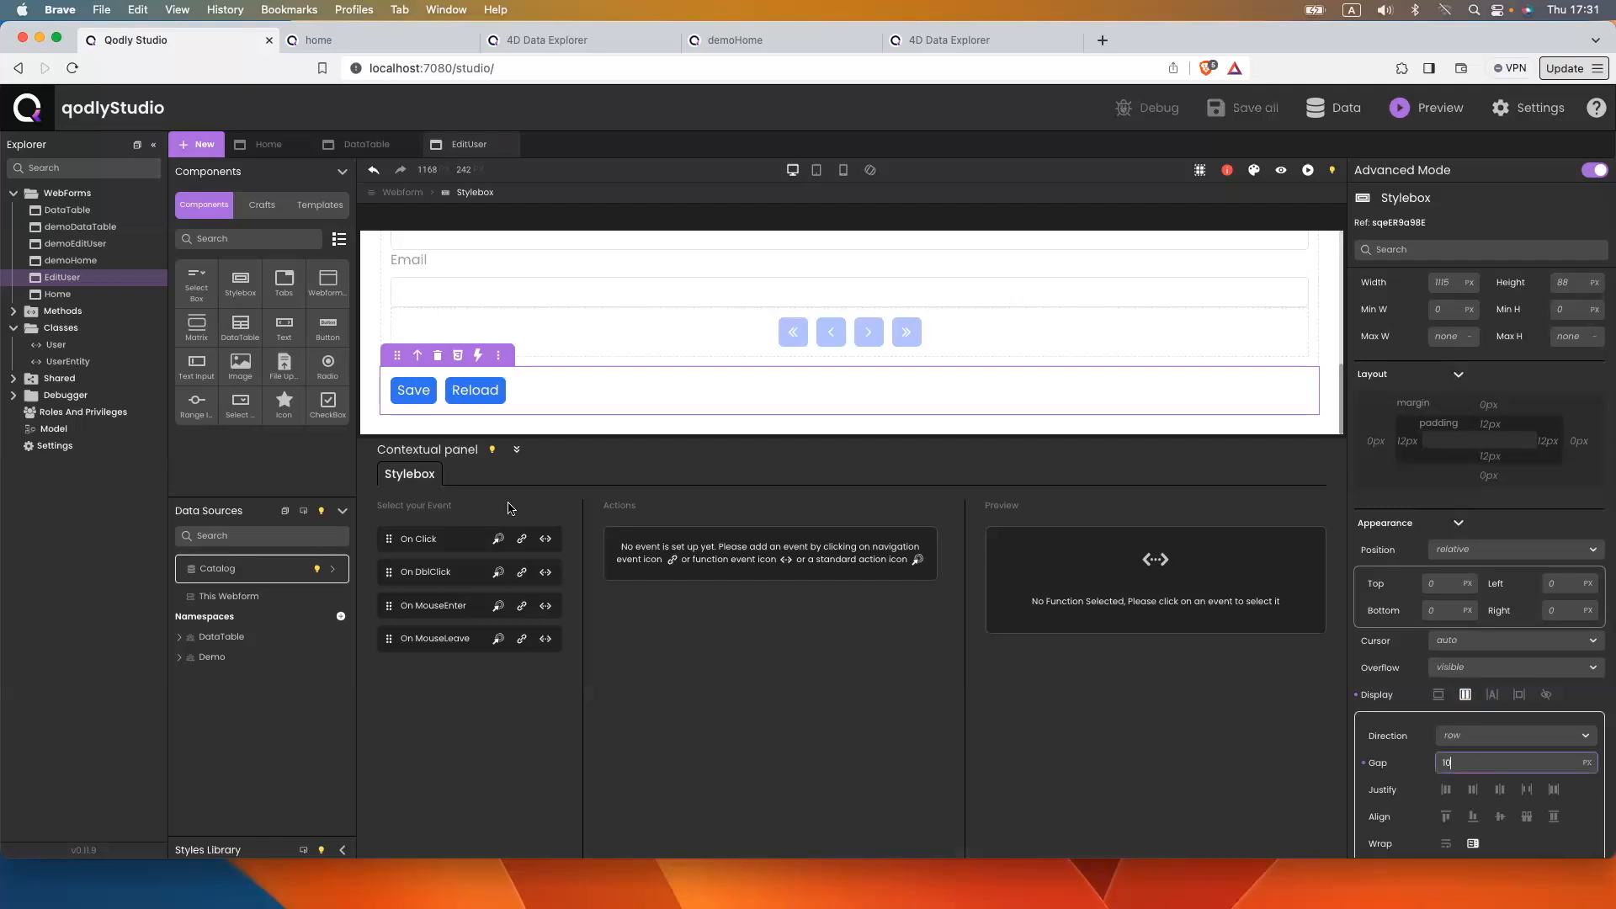
# Set the width of both the Save and Reload buttons to 40%
pyautogui.click(418, 395)
pyautogui.click(1442, 378)
pyautogui.write('40%')
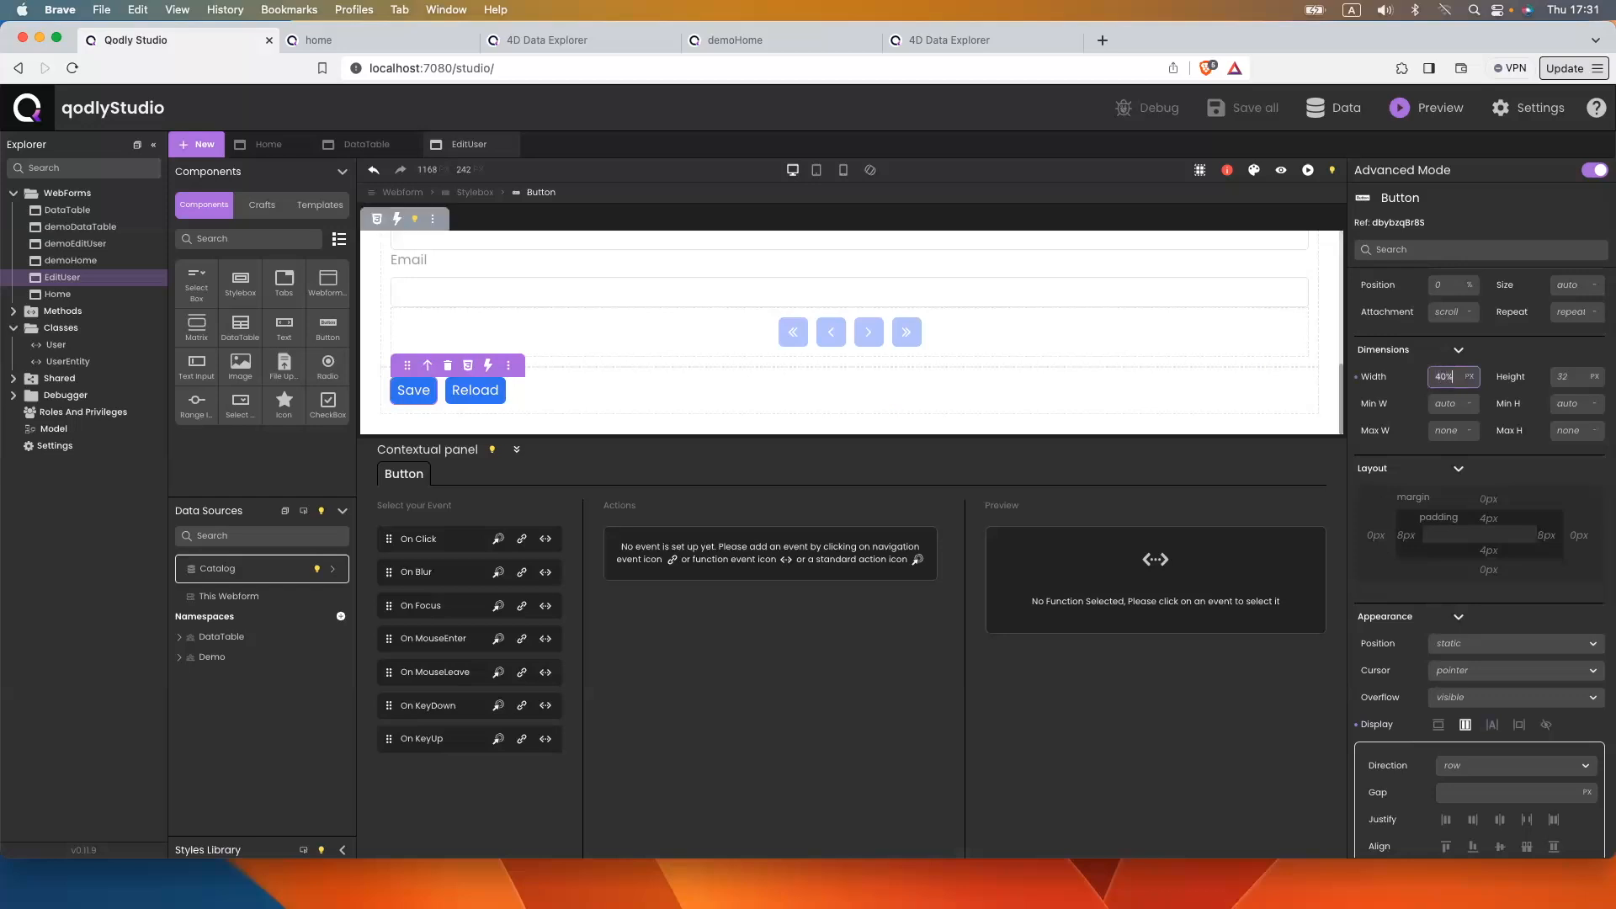
pyautogui.click(1397, 378)
pyautogui.click(811, 393)
pyautogui.click(1444, 377)
pyautogui.write('40%')
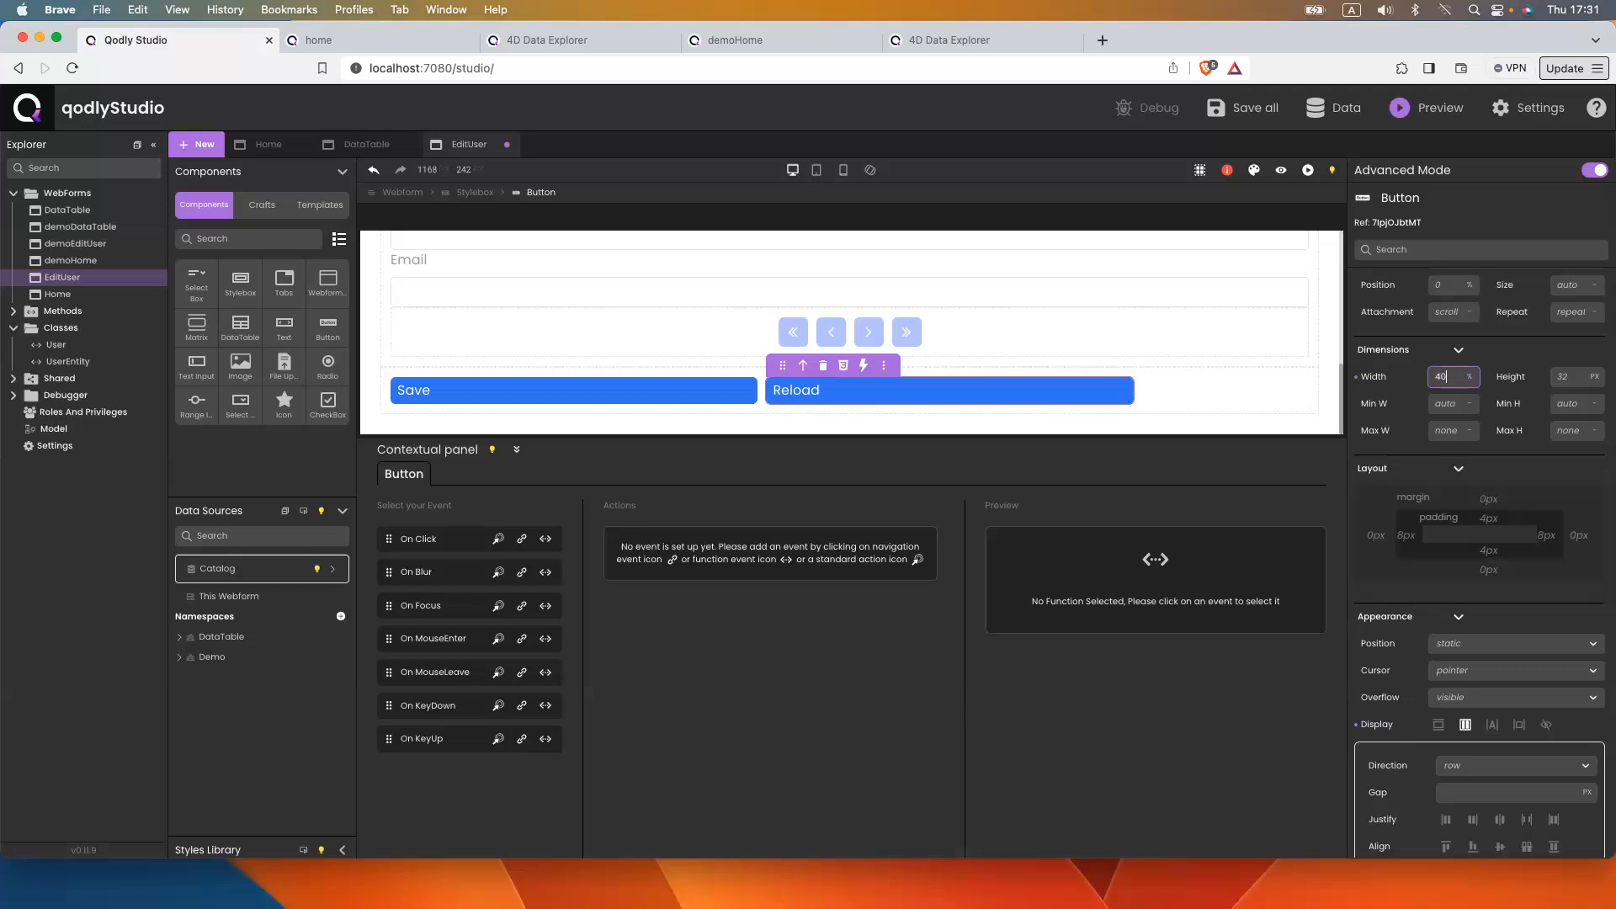
# Justify the Save and Reload button row to the center, and center the label inside each of the two buttons
pyautogui.click(1189, 382)
pyautogui.click(1499, 789)
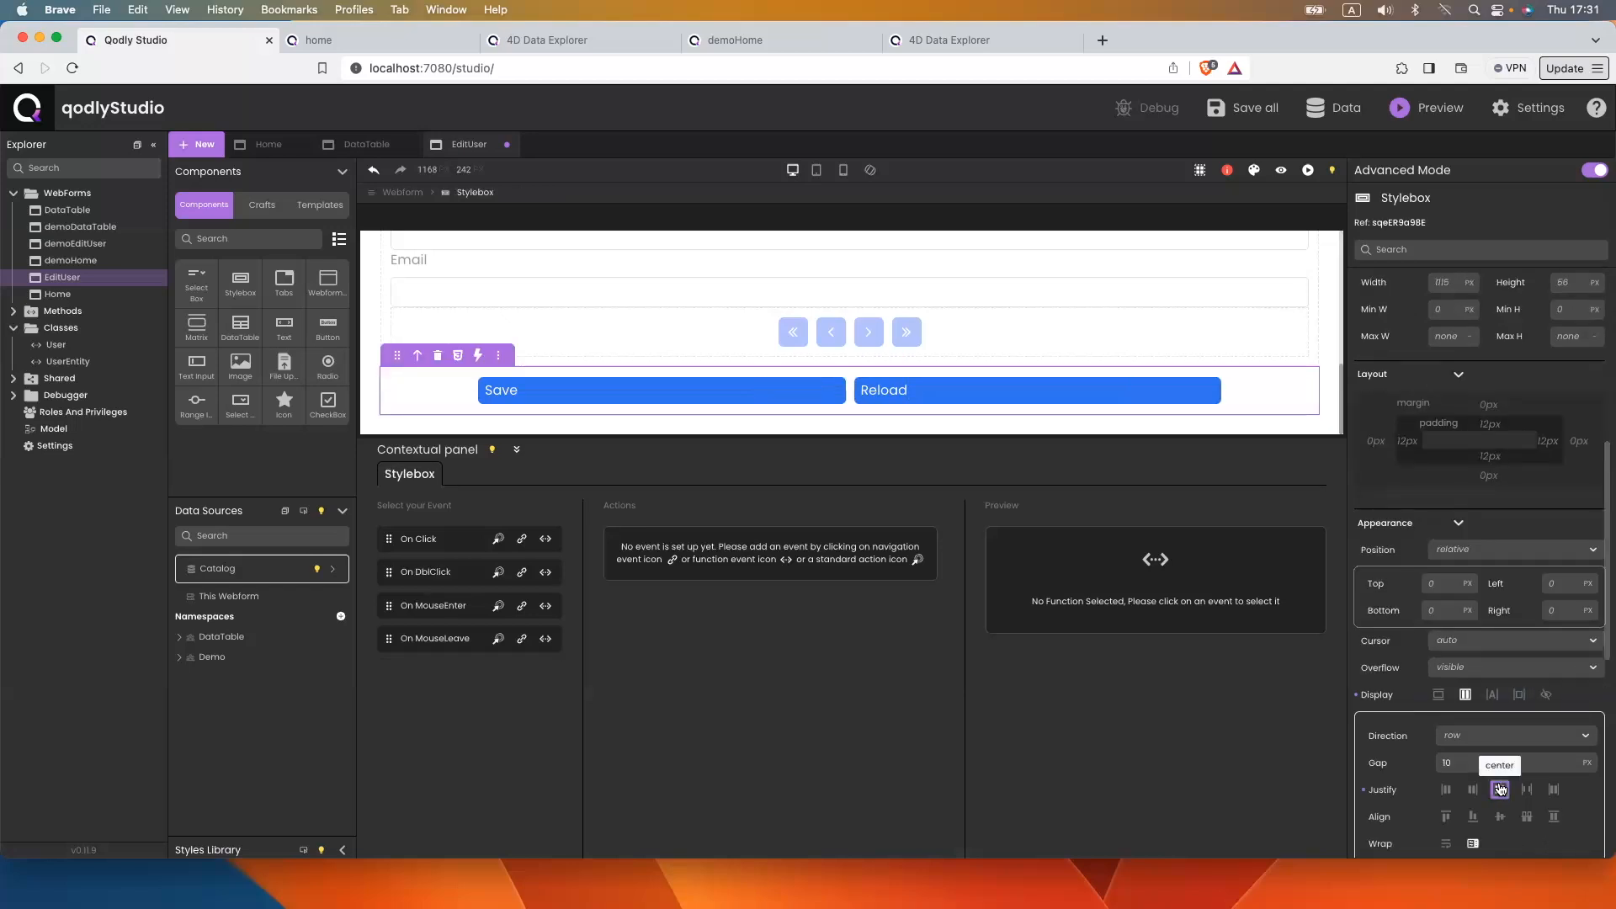
pyautogui.click(772, 390)
pyautogui.scroll(-2, 1474, 697)
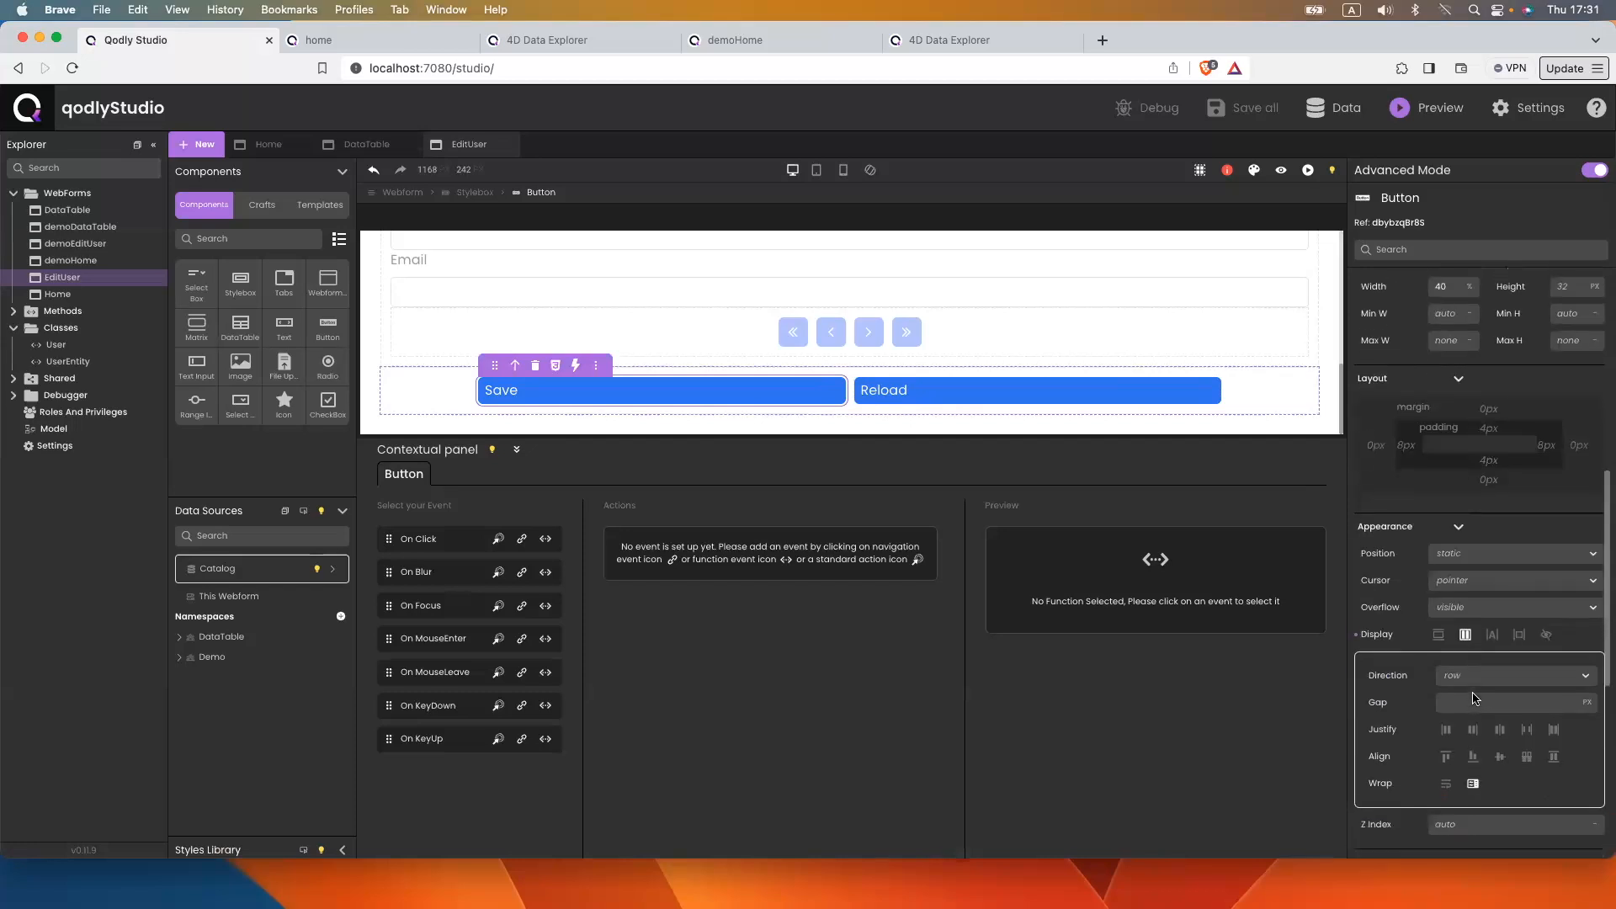
pyautogui.click(1499, 722)
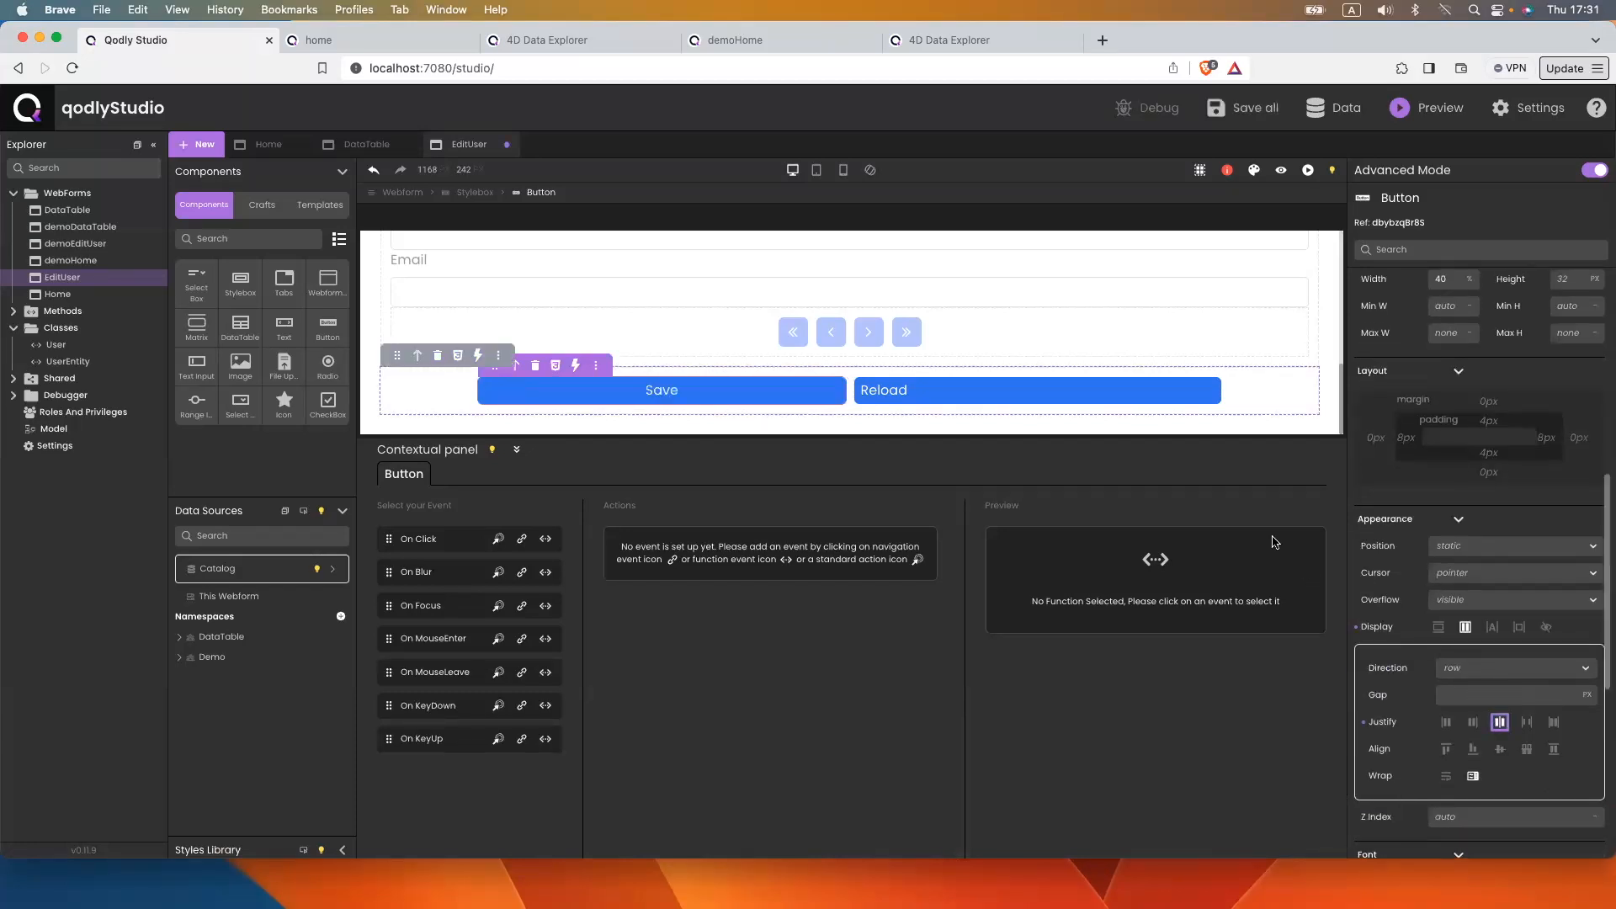
pyautogui.click(1106, 393)
pyautogui.click(1500, 724)
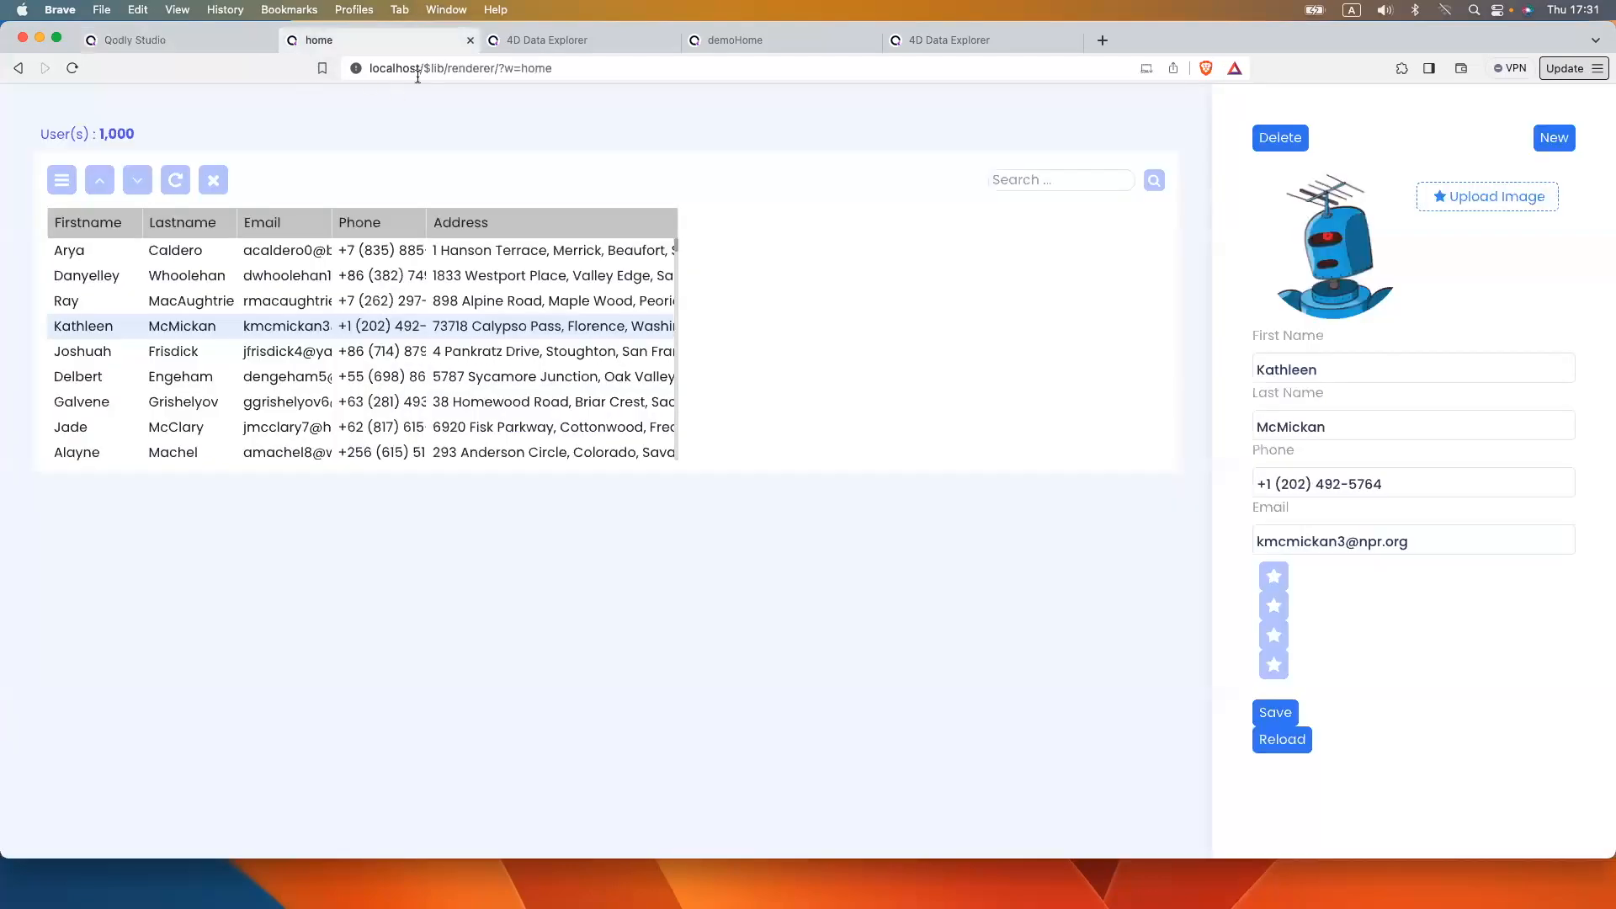
# Reload the rendered home page and test the next, last and first record icons below the user form
pyautogui.click(421, 68)
pyautogui.press('Return')
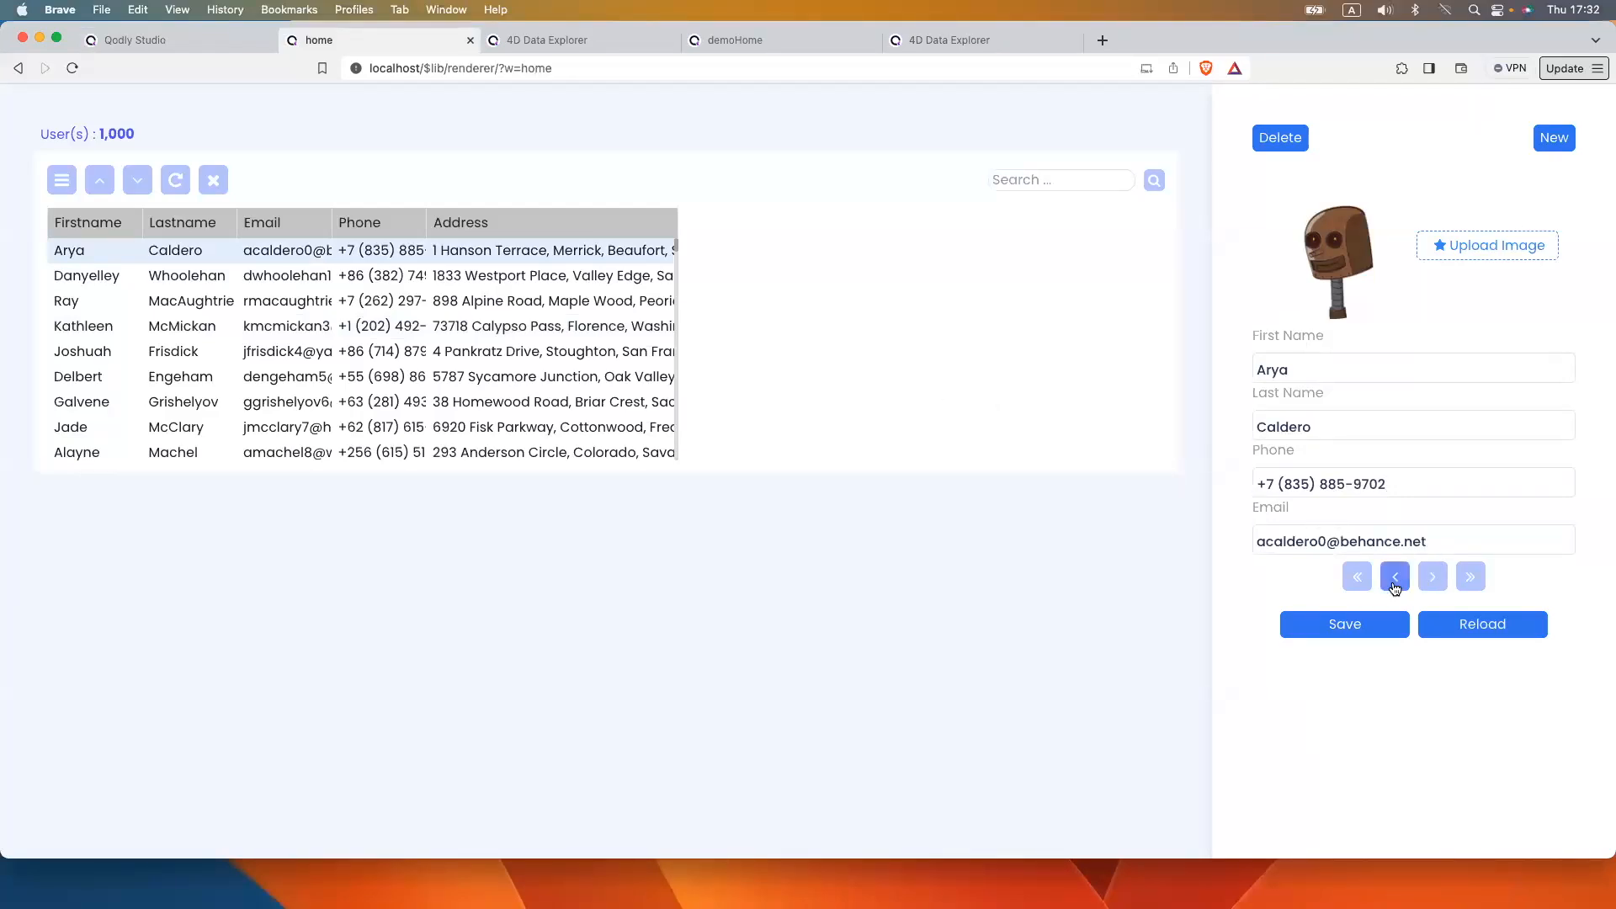
pyautogui.click(1433, 579)
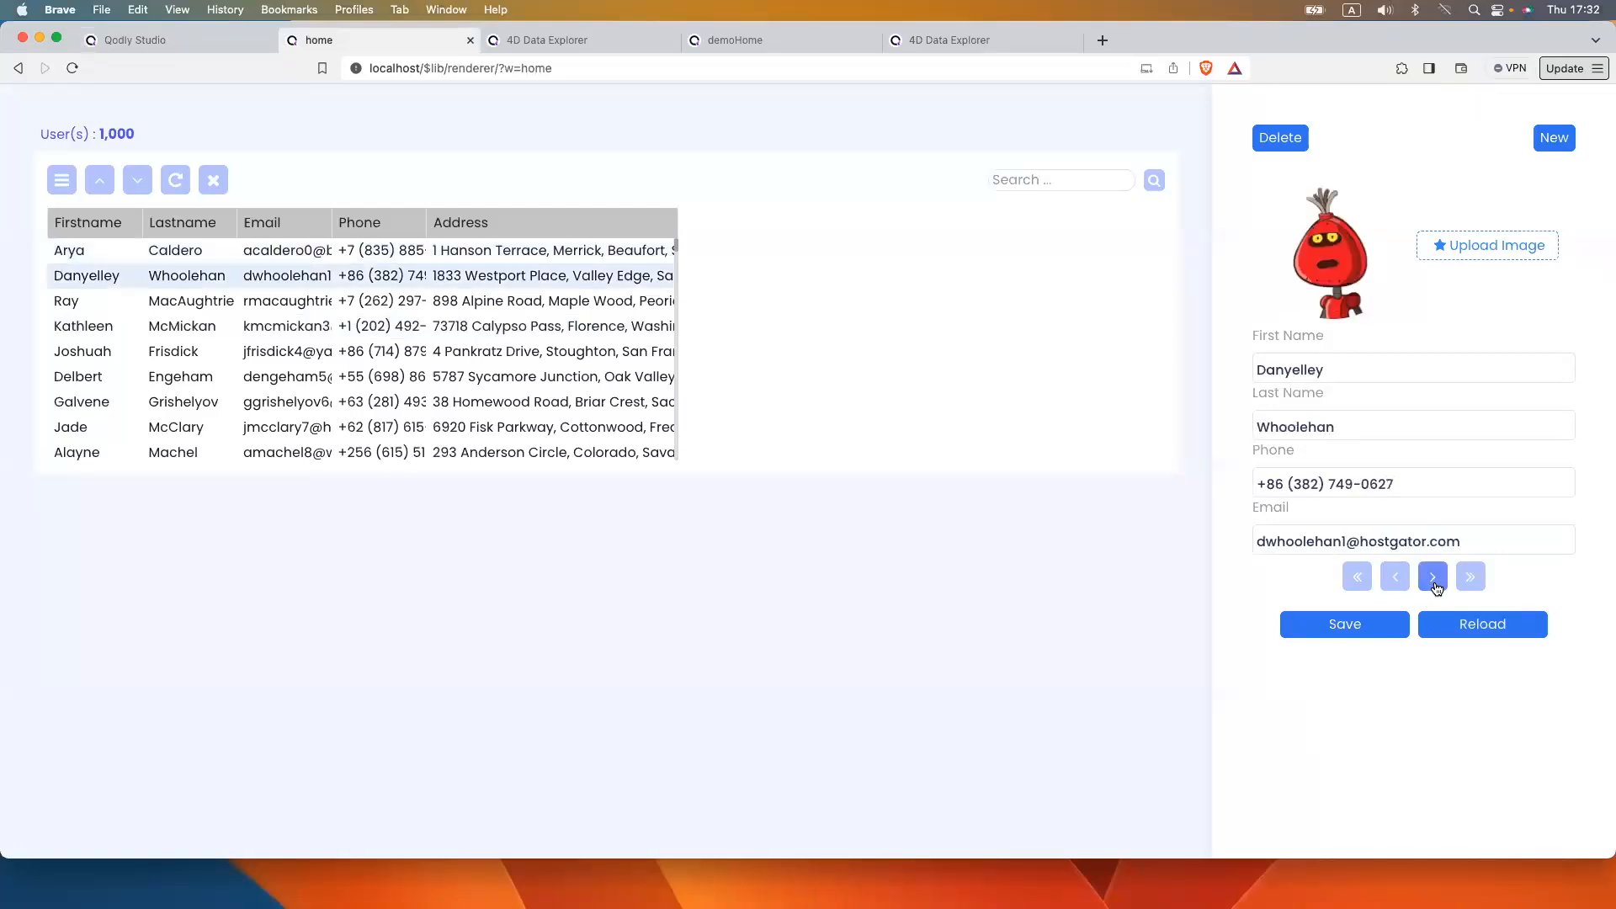
pyautogui.click(1433, 579)
pyautogui.click(1433, 578)
pyautogui.click(1470, 578)
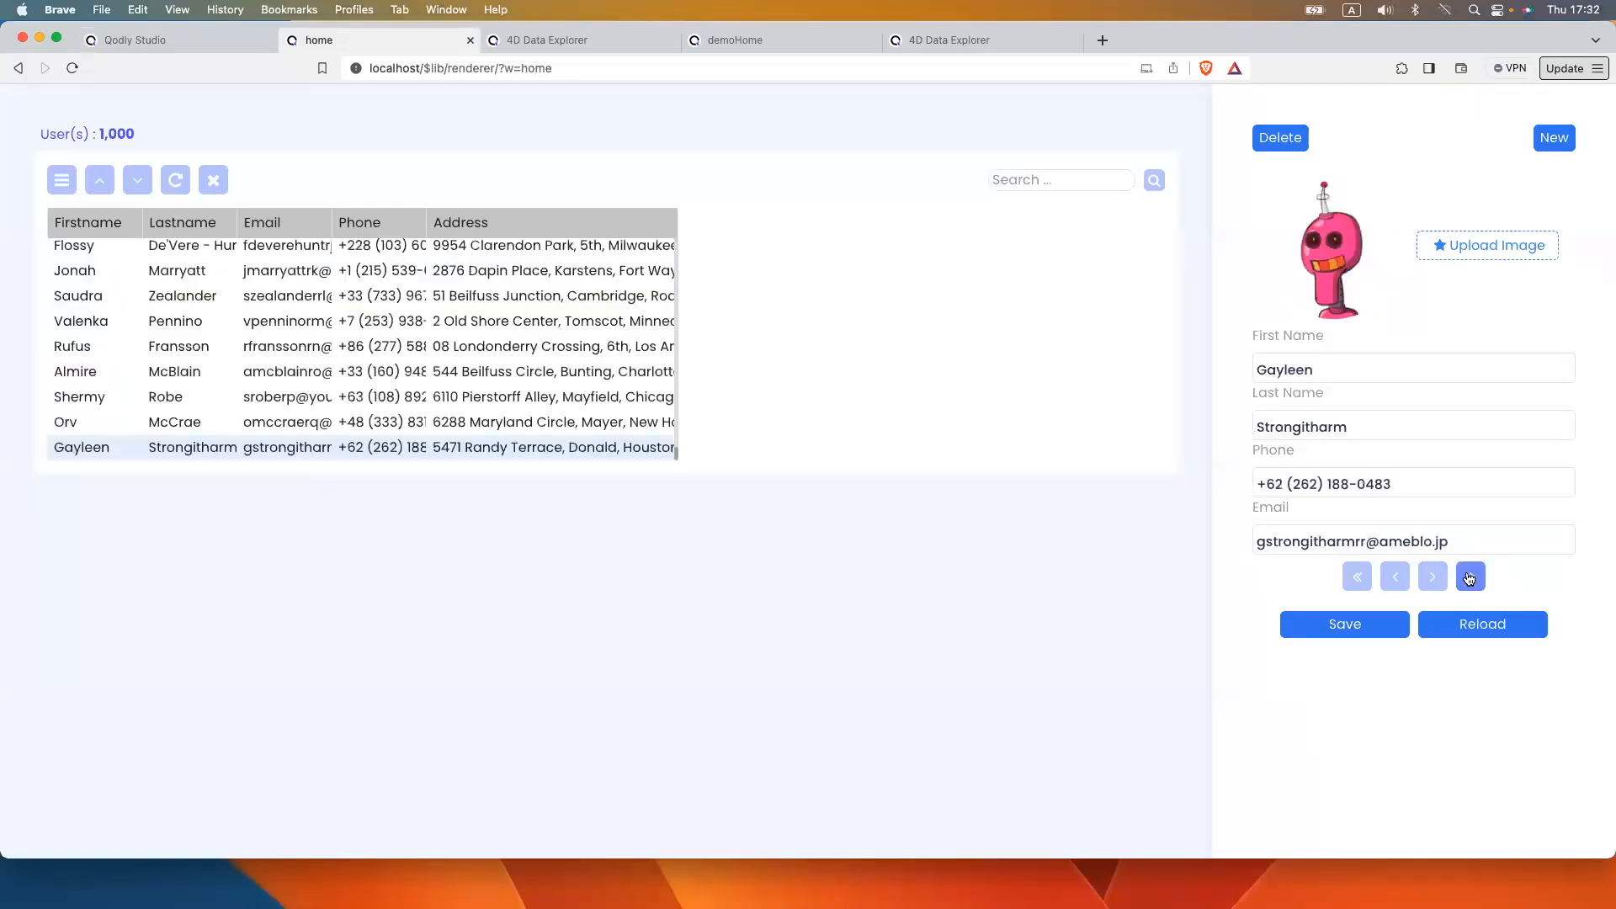
pyautogui.click(1354, 587)
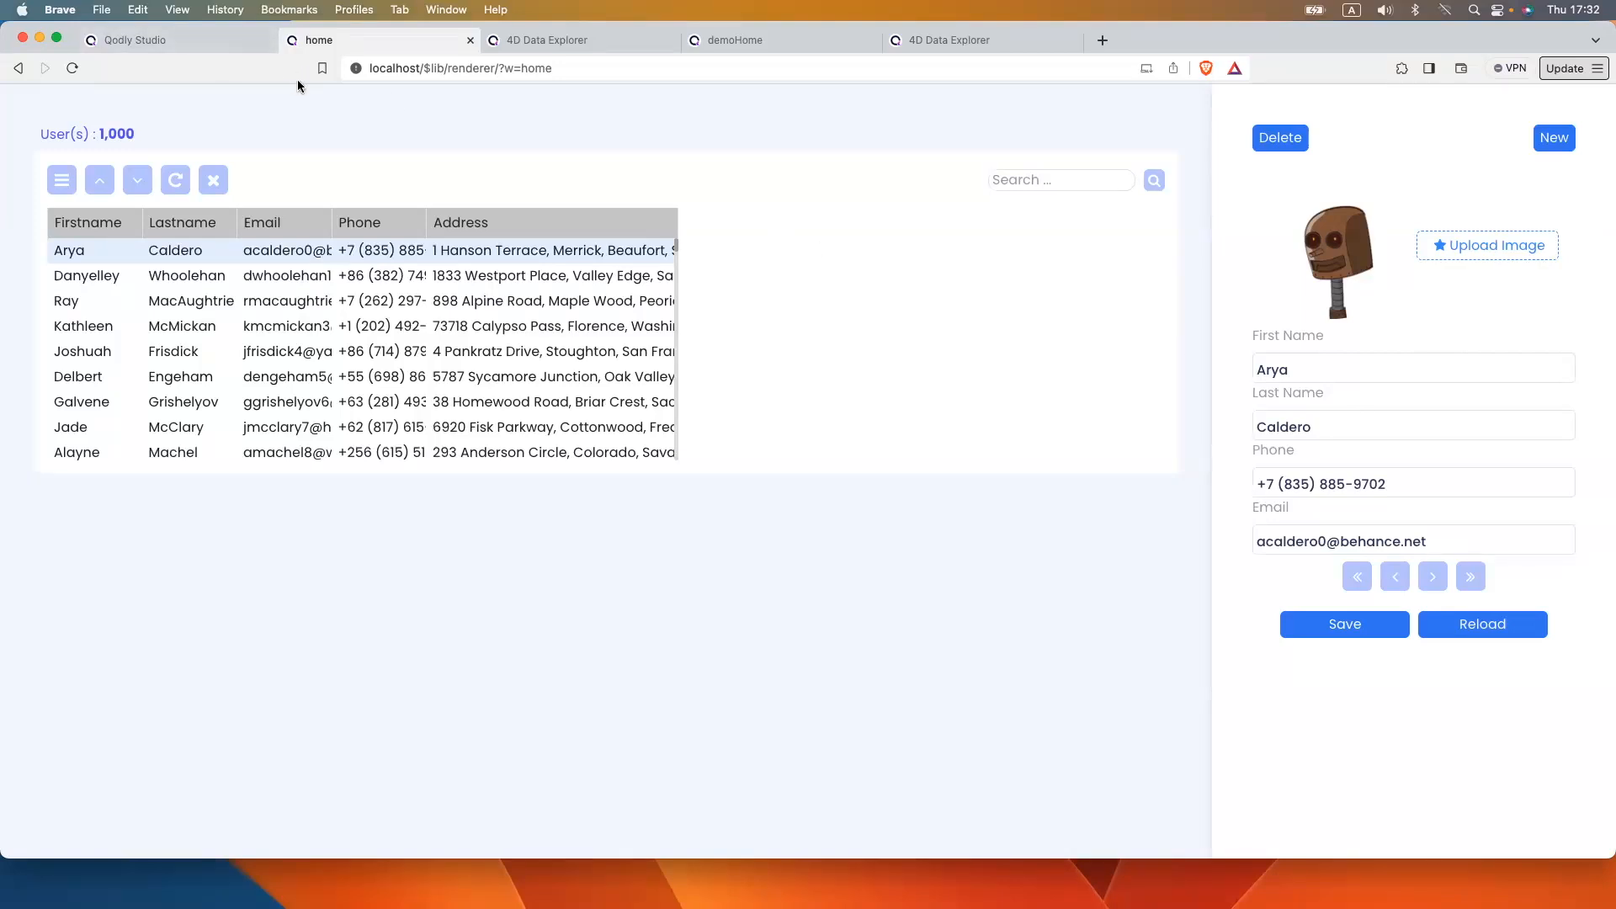
# Back in Qodly Studio, give the Delete button an On Click Drop action on the Demo user datasource with feedback enabled, and save
pyautogui.click(214, 36)
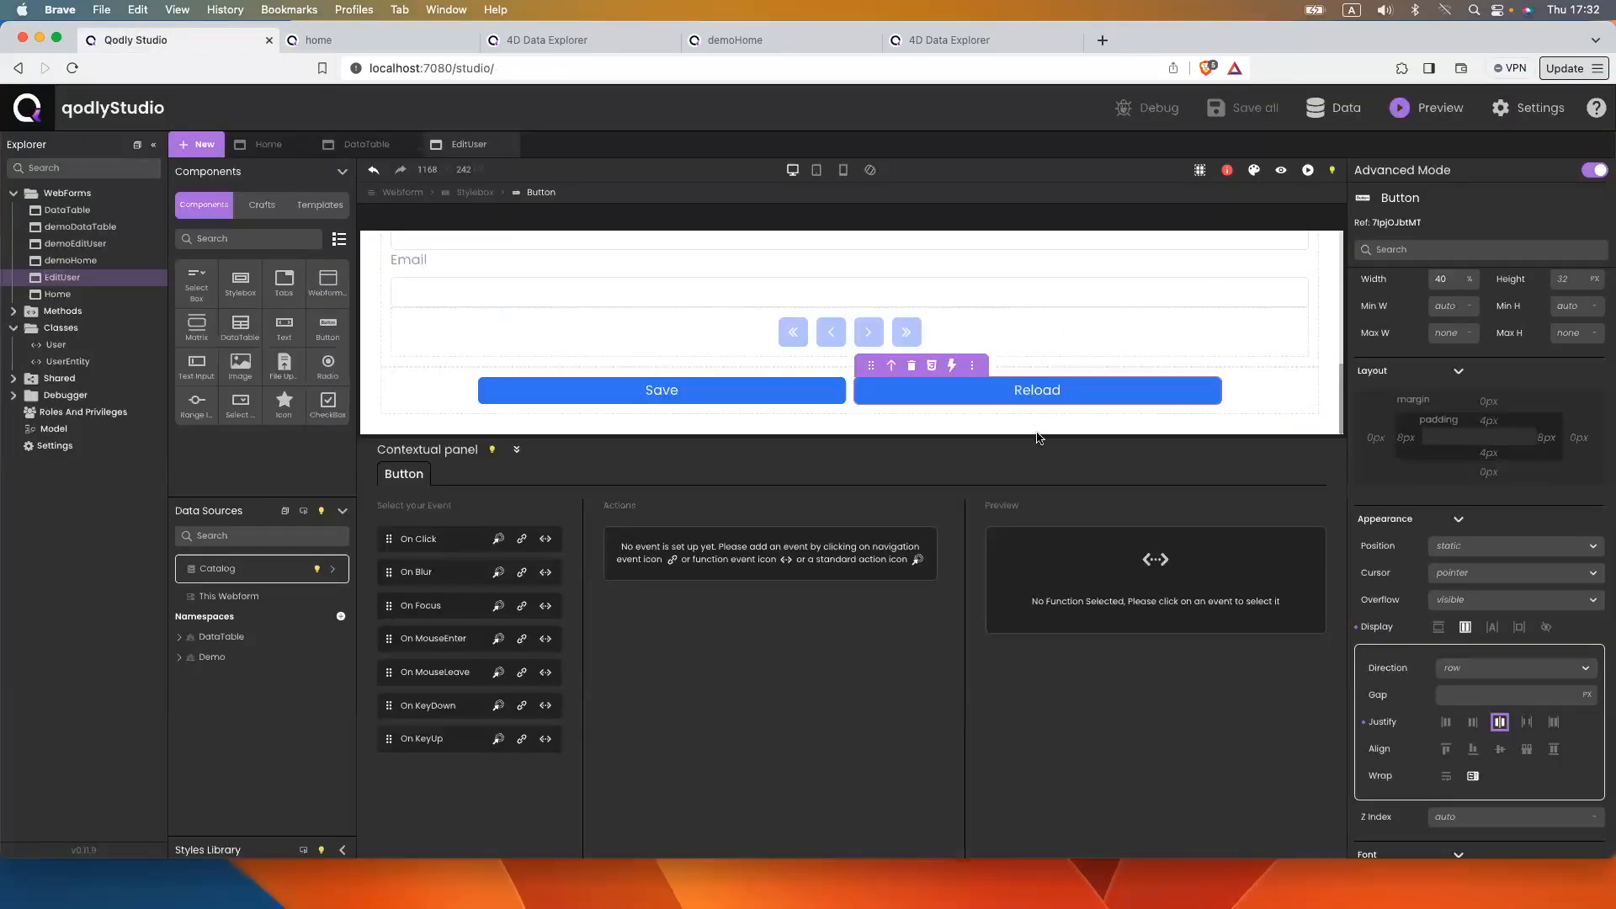
pyautogui.moveTo(1034, 436); pyautogui.dragTo(1035, 766)
pyautogui.scroll(2, 606, 431)
pyautogui.click(418, 274)
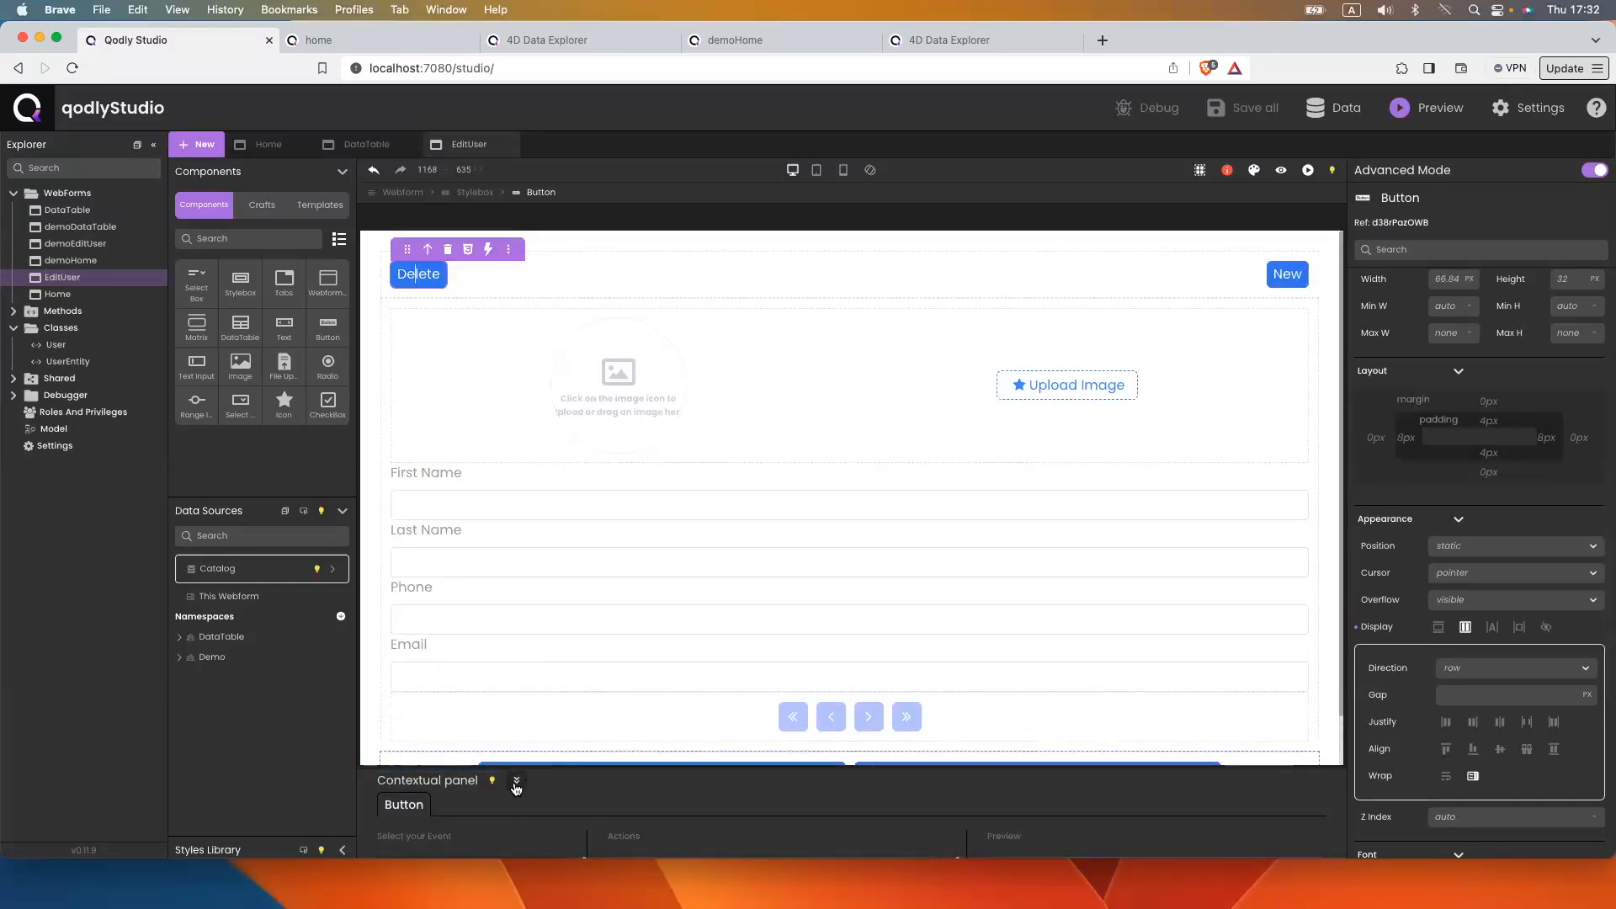
pyautogui.moveTo(571, 772); pyautogui.dragTo(539, 498)
pyautogui.click(500, 599)
pyautogui.click(819, 663)
pyautogui.write('user')
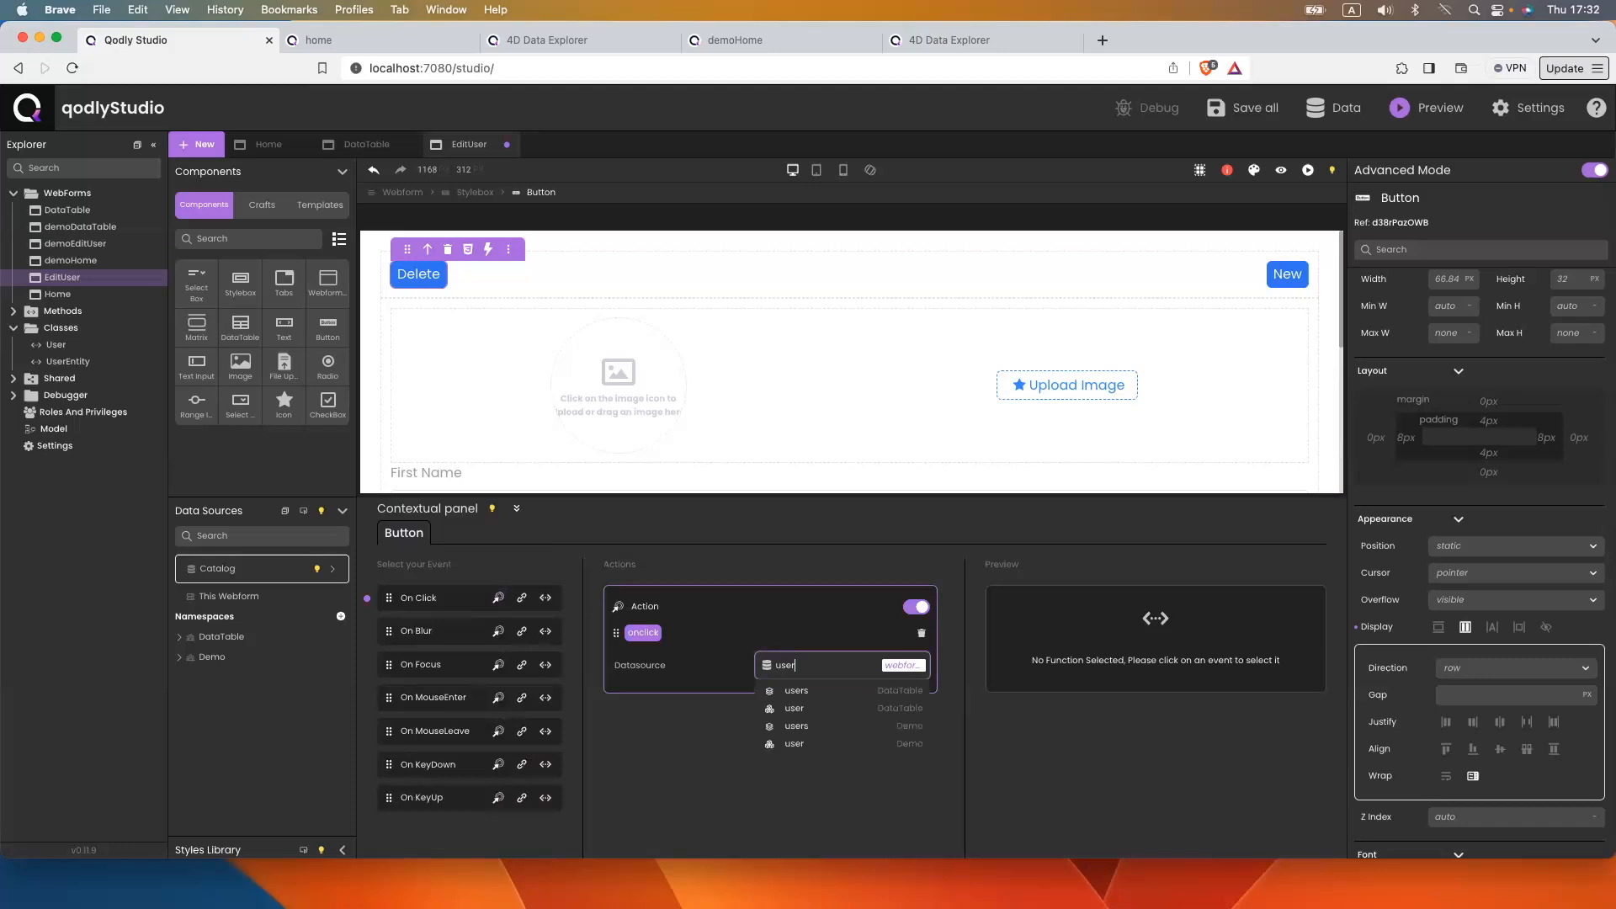
pyautogui.click(796, 743)
pyautogui.click(746, 698)
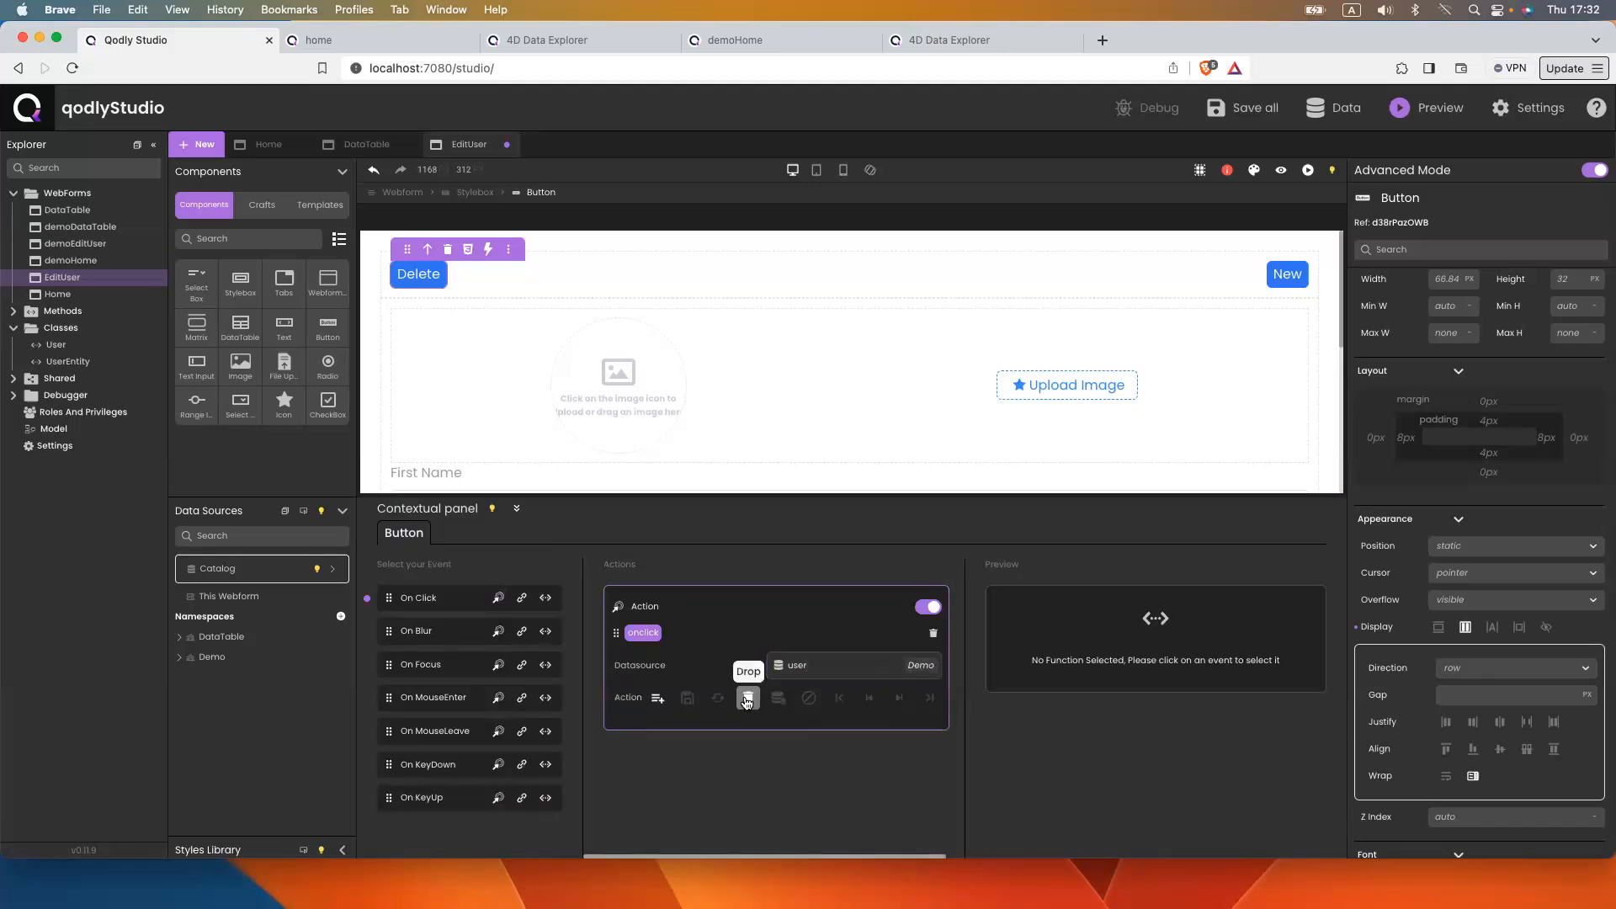
pyautogui.click(927, 726)
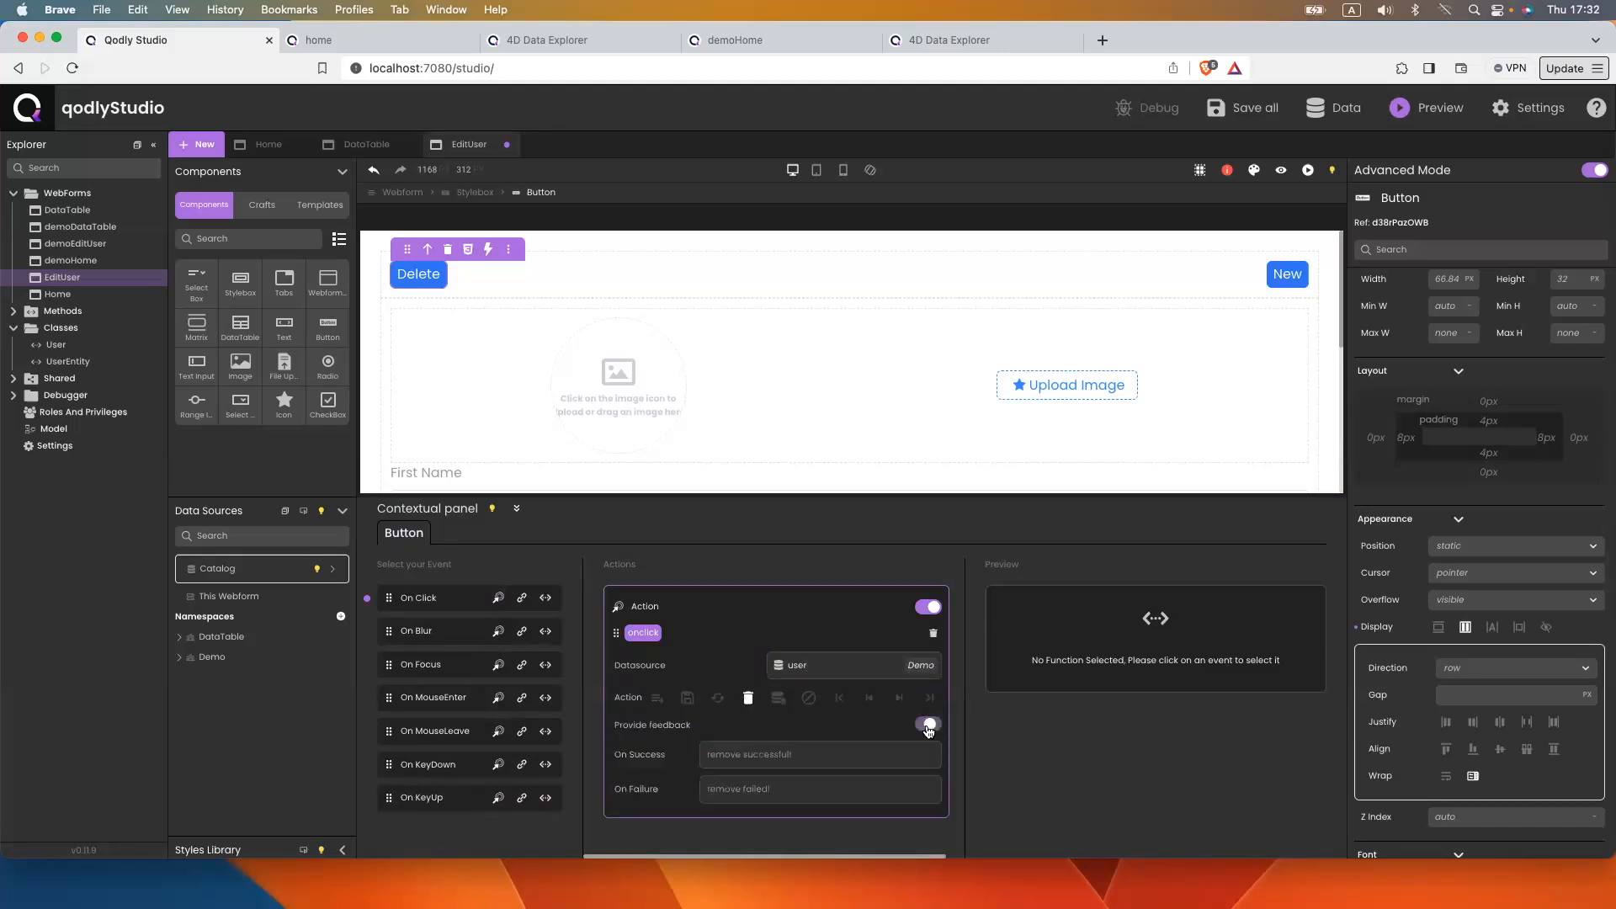
pyautogui.press('super+s')
# Give the New button an On Click standard action that creates a new record in the Demo user datasource
pyautogui.click(1287, 274)
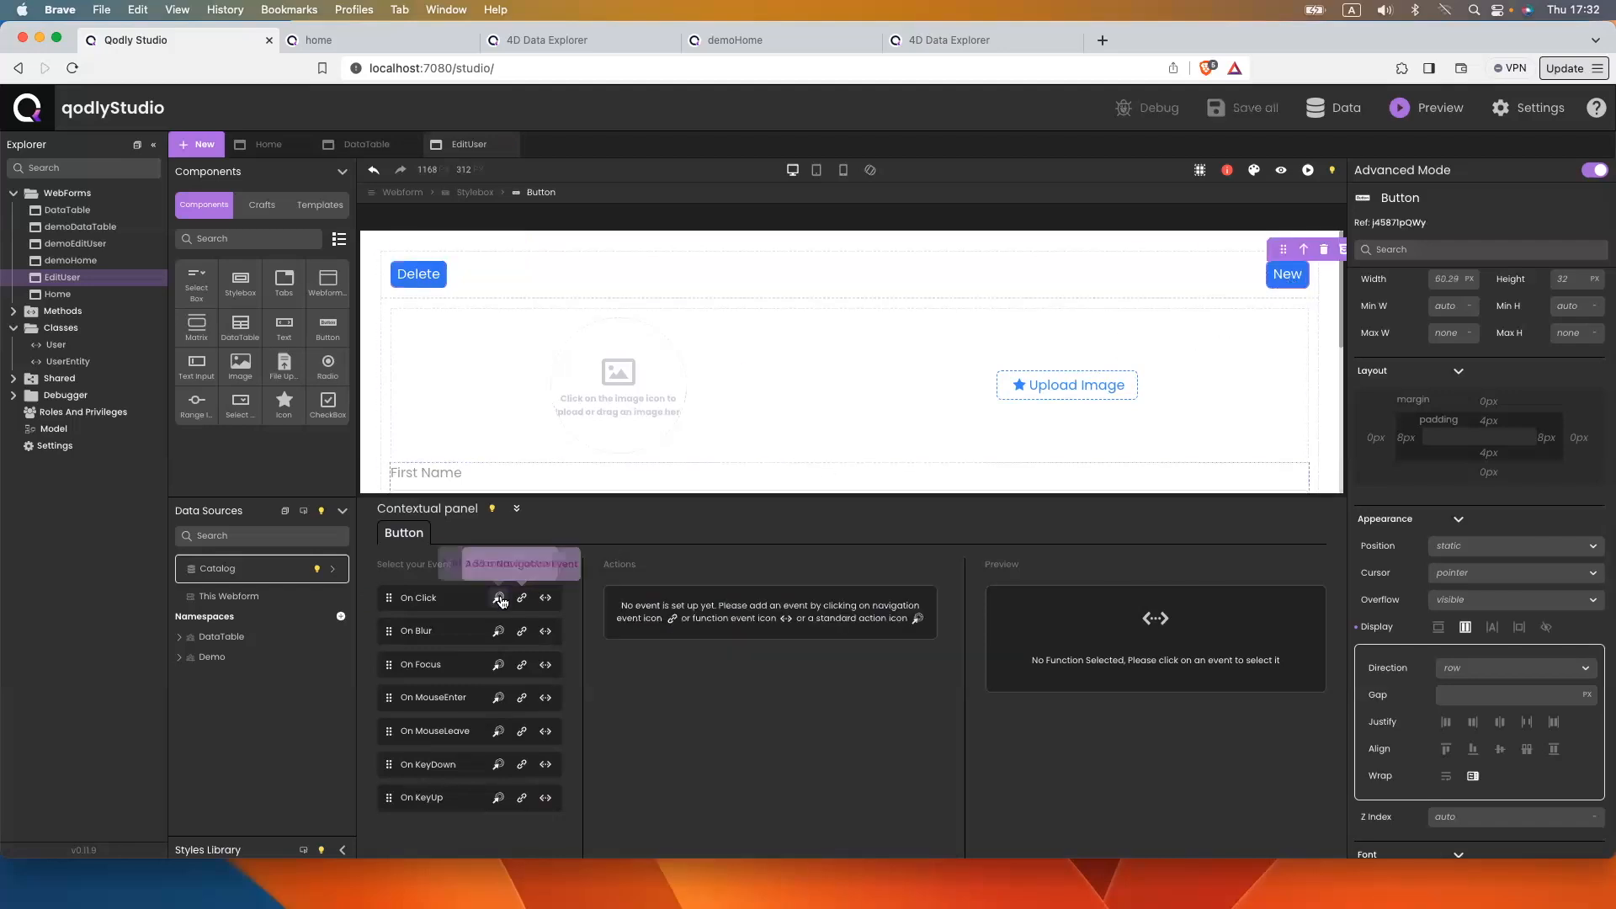
pyautogui.click(500, 598)
pyautogui.click(786, 664)
pyautogui.write('user')
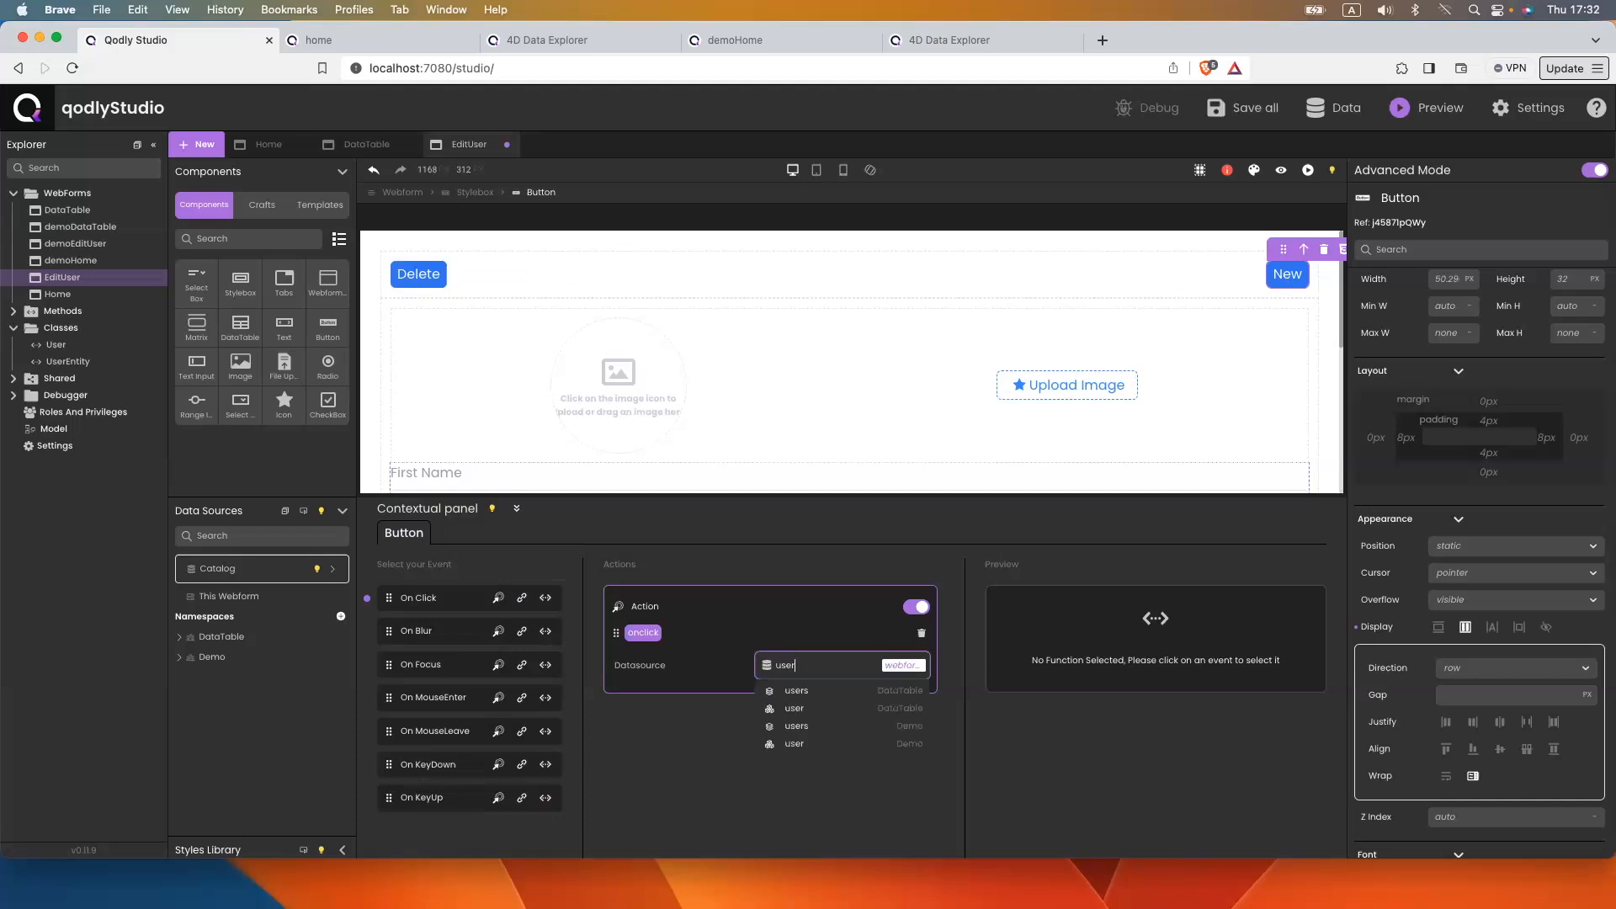
pyautogui.click(801, 745)
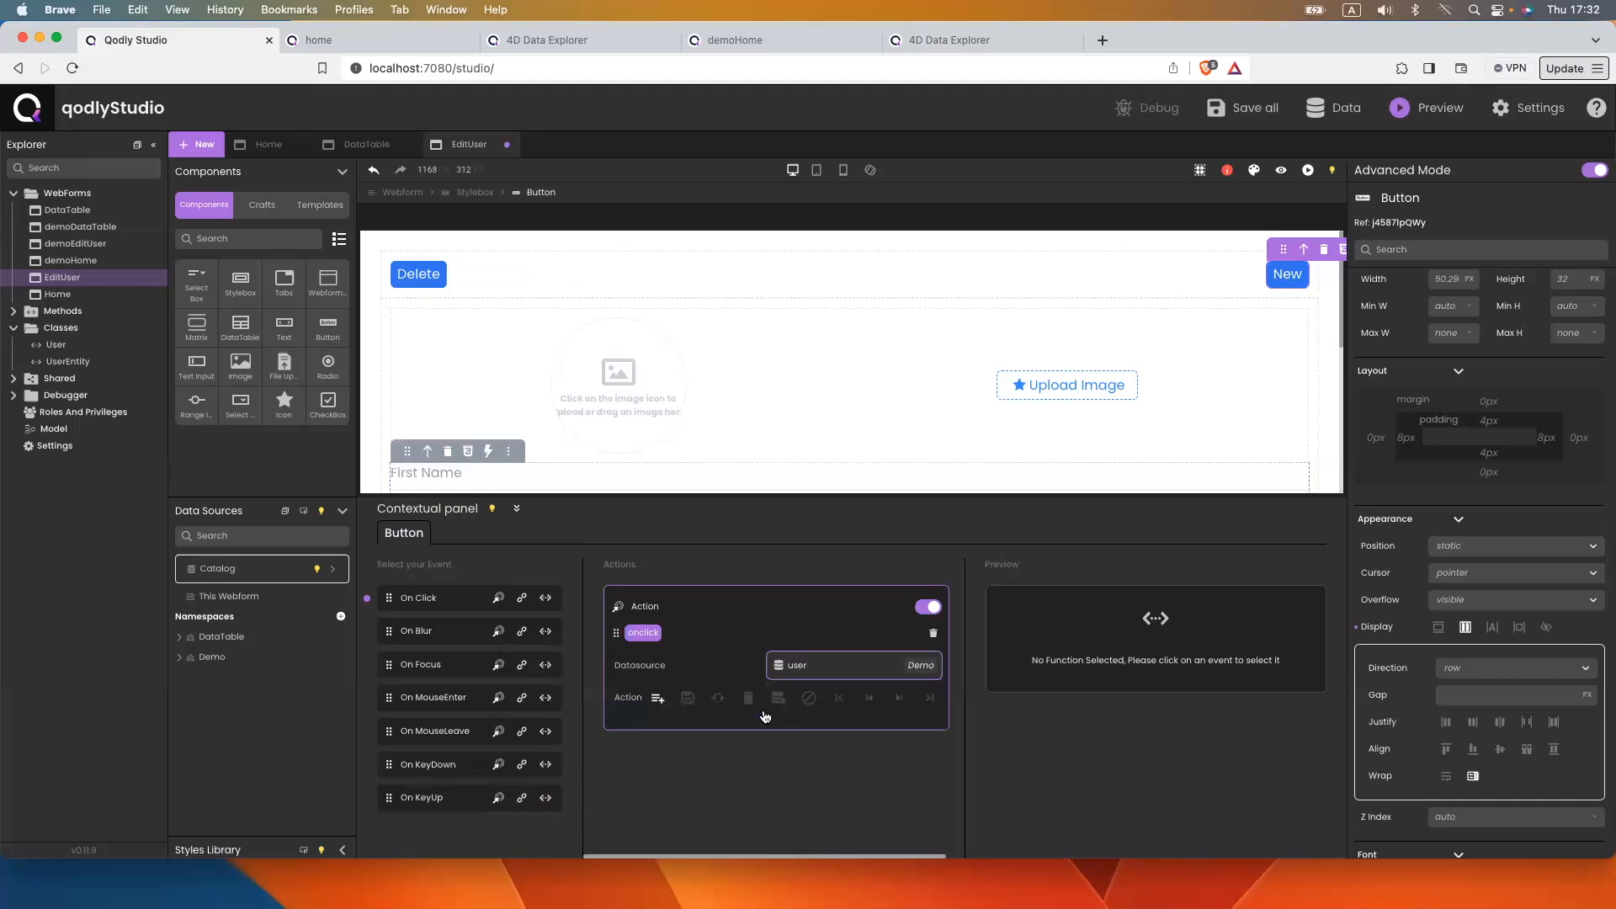
pyautogui.click(656, 701)
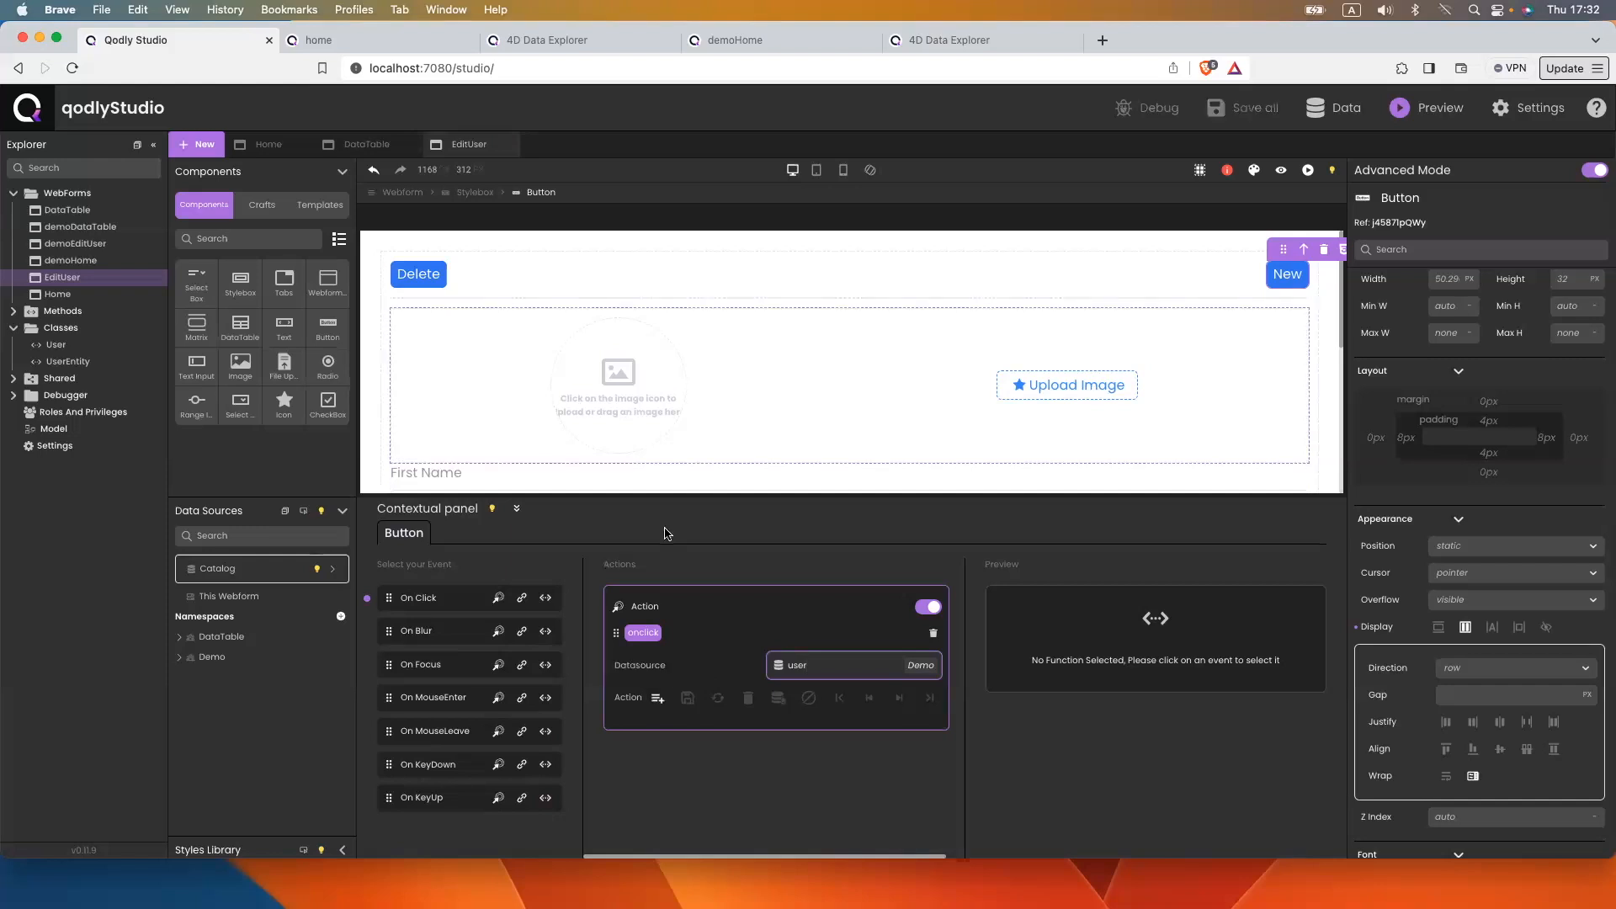
# Give the Save button an On Click standard action that saves the Demo user datasource, with feedback enabled
pyautogui.scroll(-5, 679, 453)
pyautogui.click(678, 453)
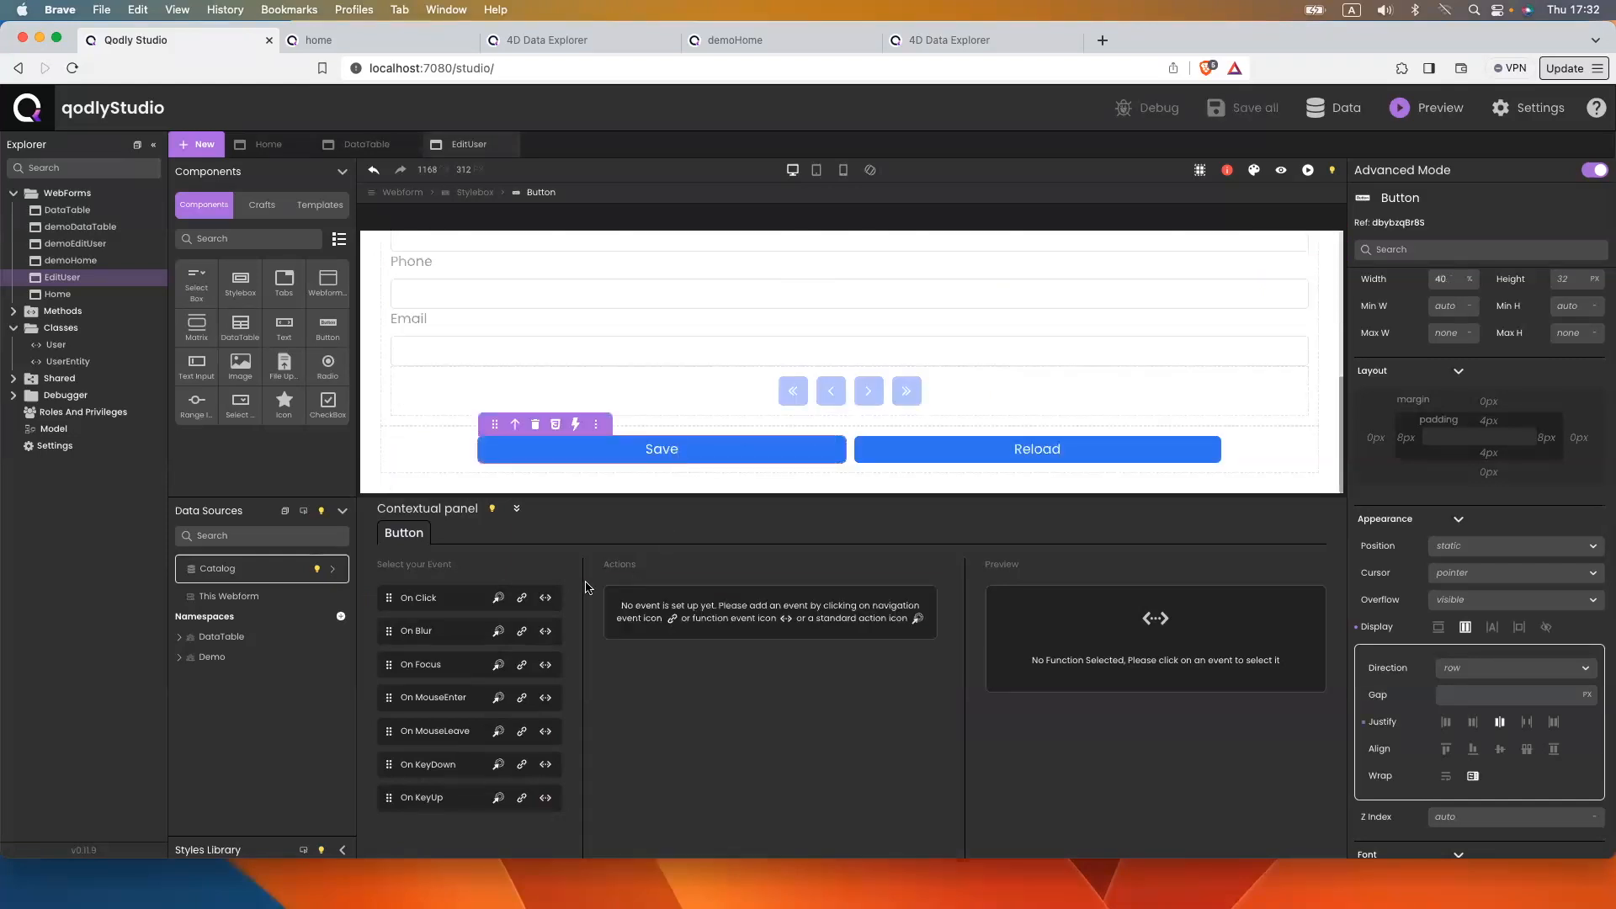
pyautogui.click(522, 597)
pyautogui.click(793, 660)
pyautogui.write('user')
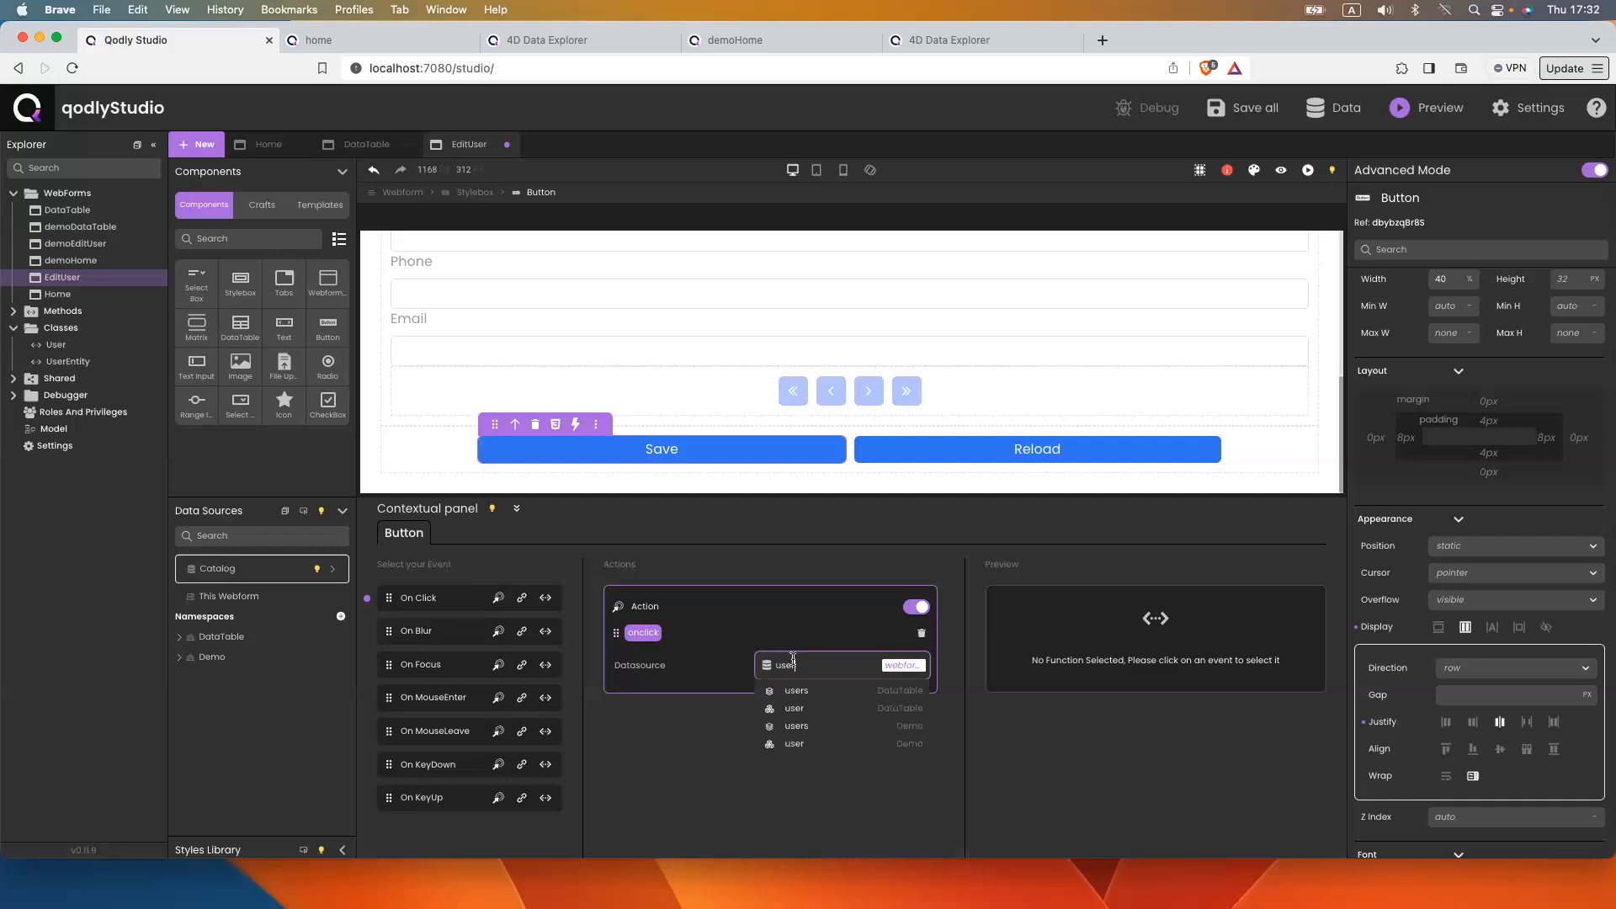
pyautogui.click(787, 743)
pyautogui.click(688, 698)
pyautogui.click(927, 724)
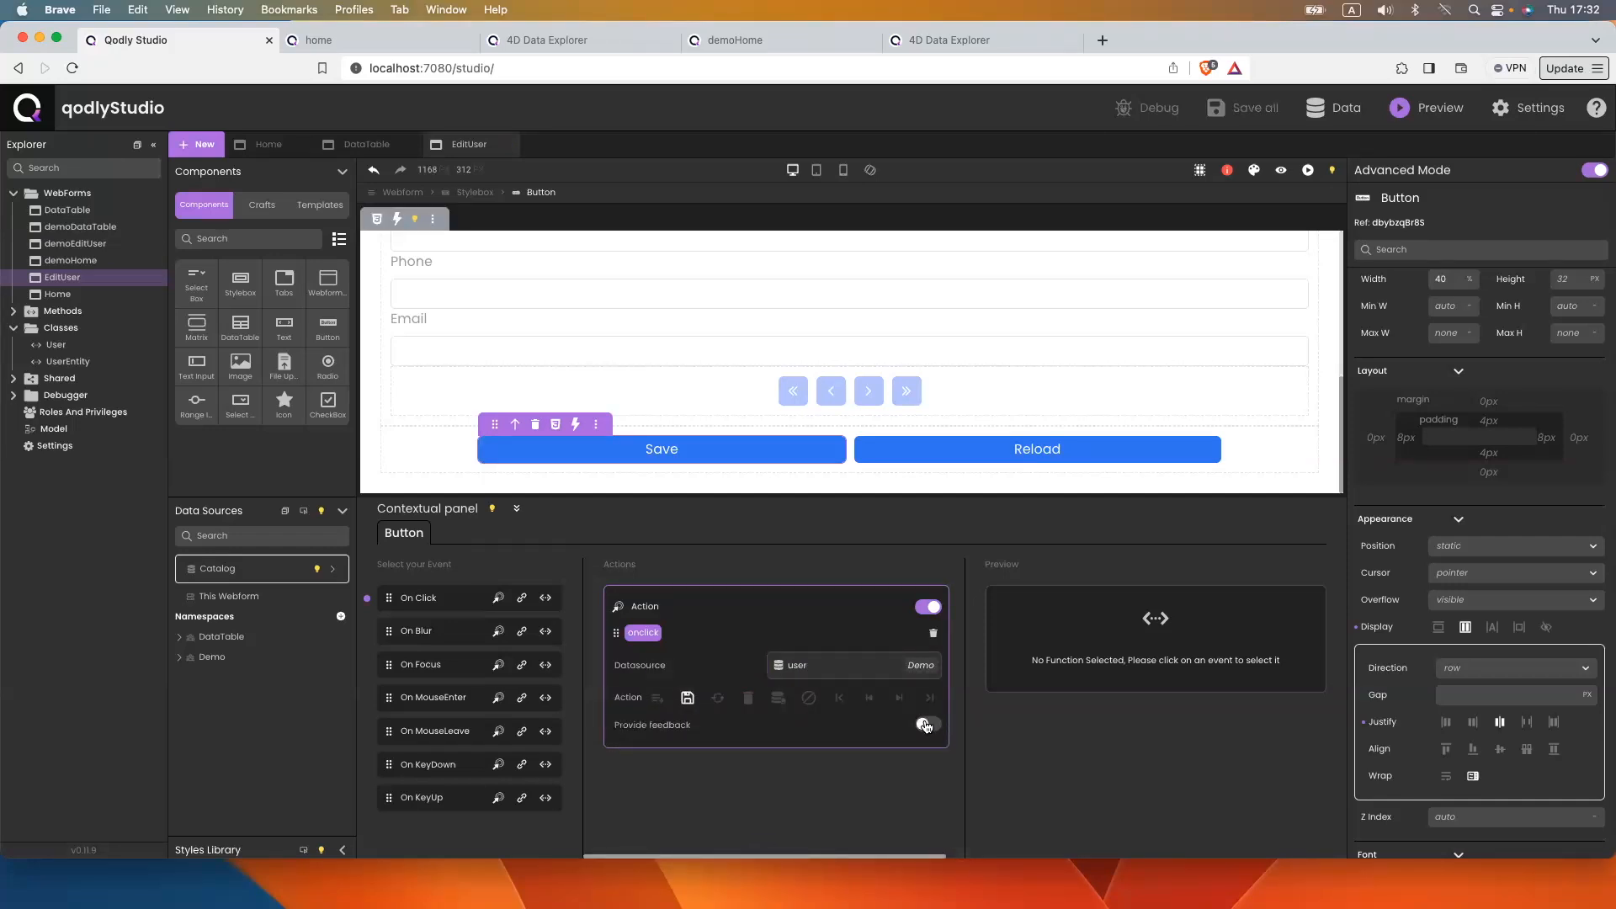
# Give the Reload button an On Click standard action that reloads the Demo user datasource, and save the webform
pyautogui.click(966, 462)
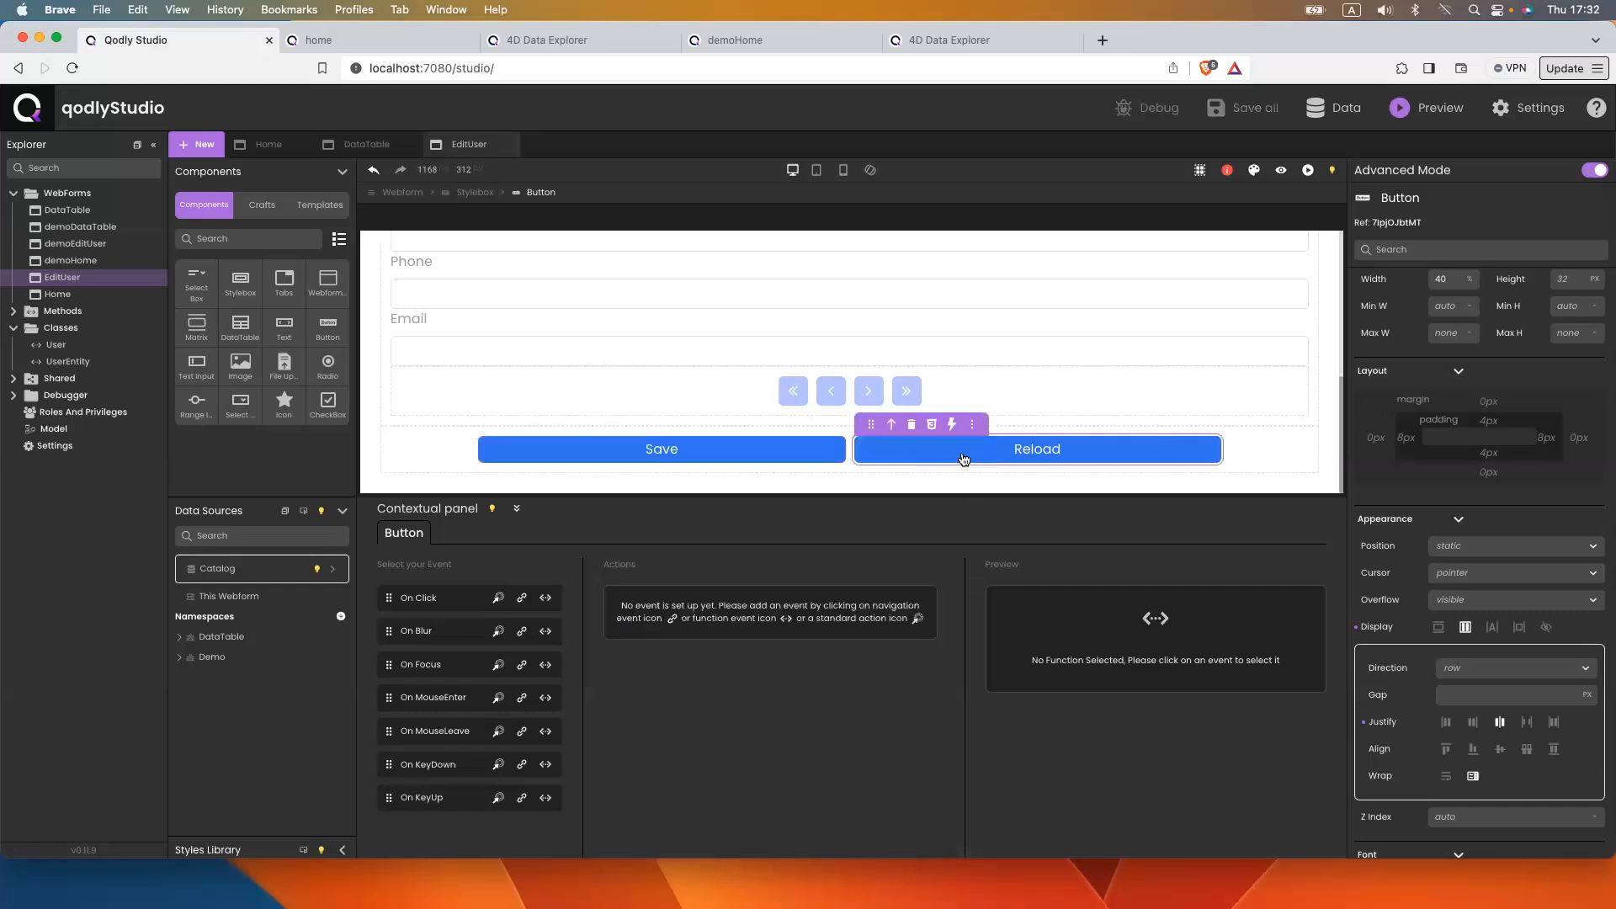
pyautogui.click(499, 598)
pyautogui.click(821, 664)
pyautogui.write('user')
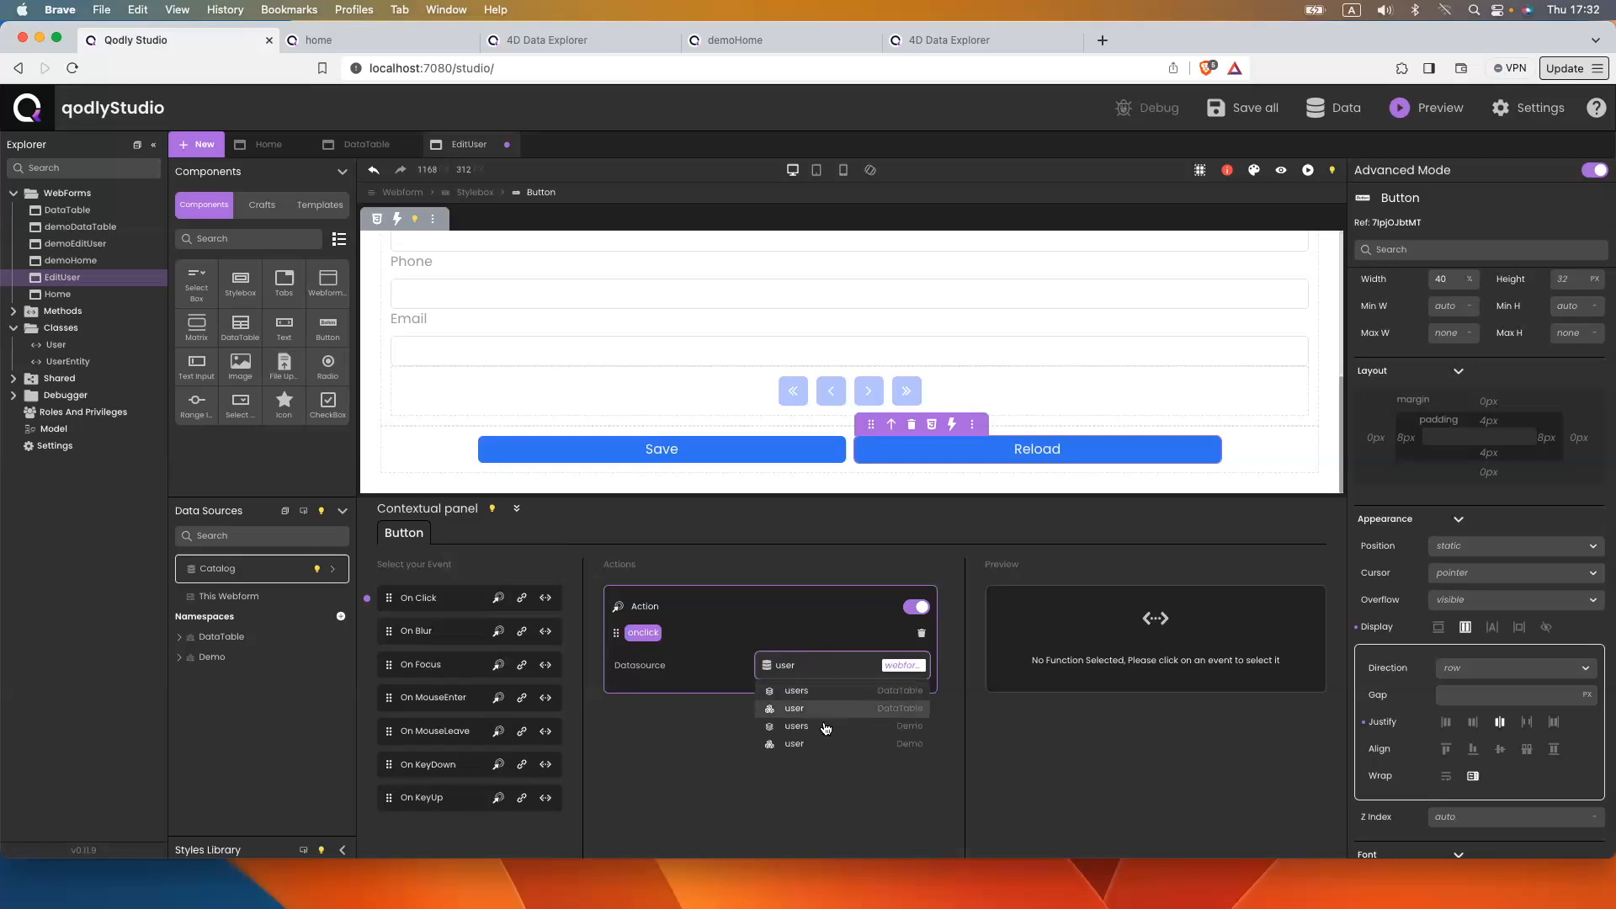
pyautogui.click(815, 744)
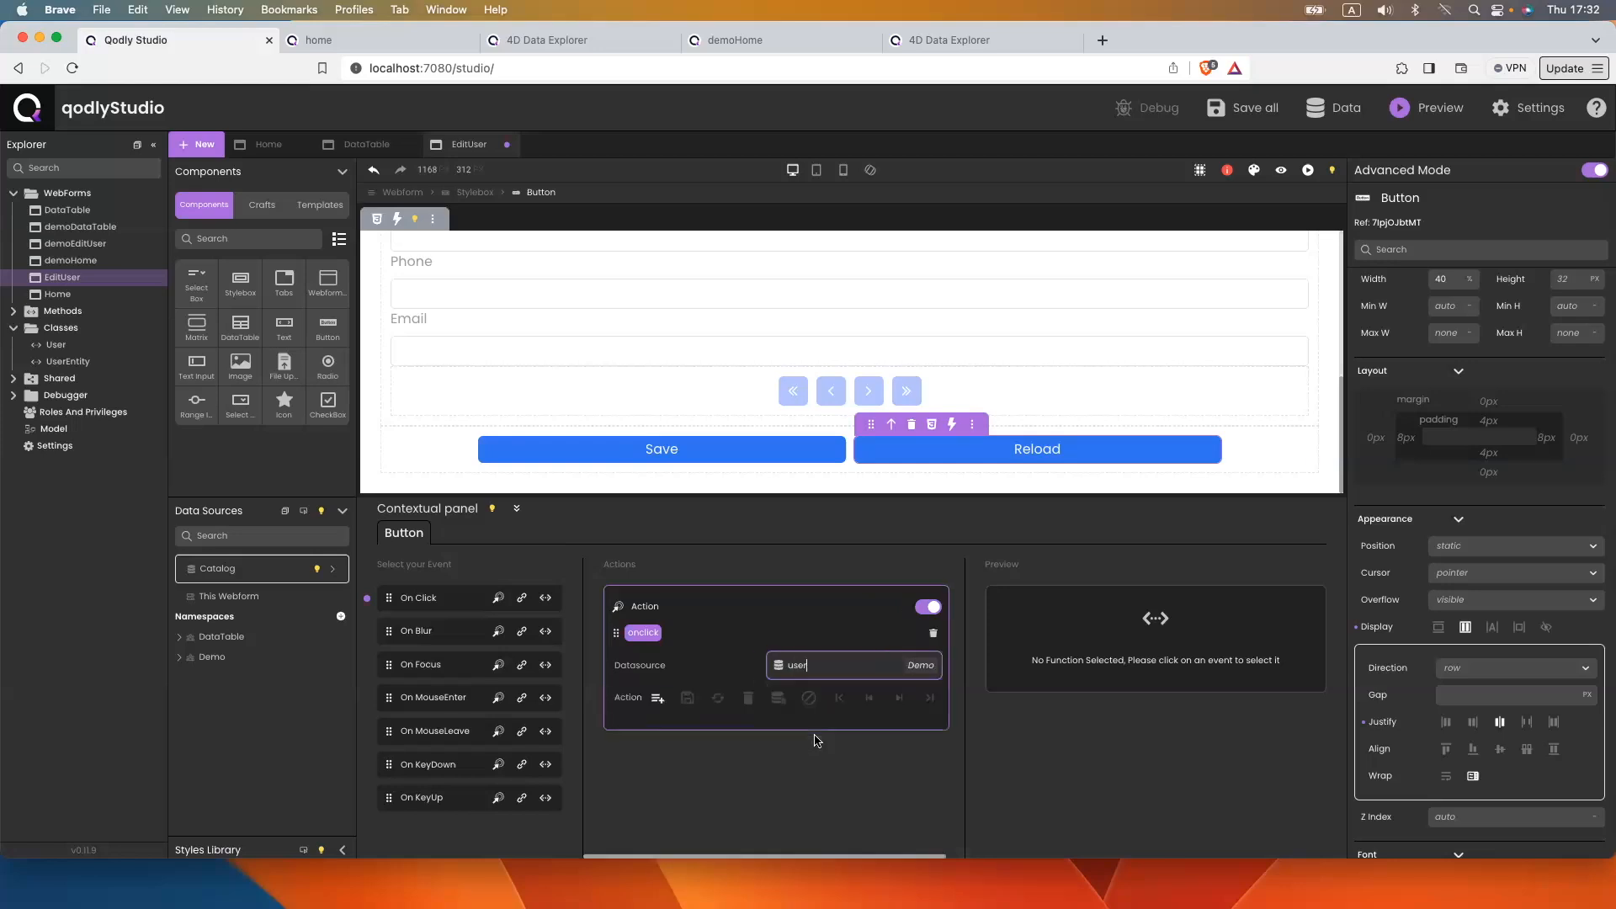
pyautogui.click(717, 698)
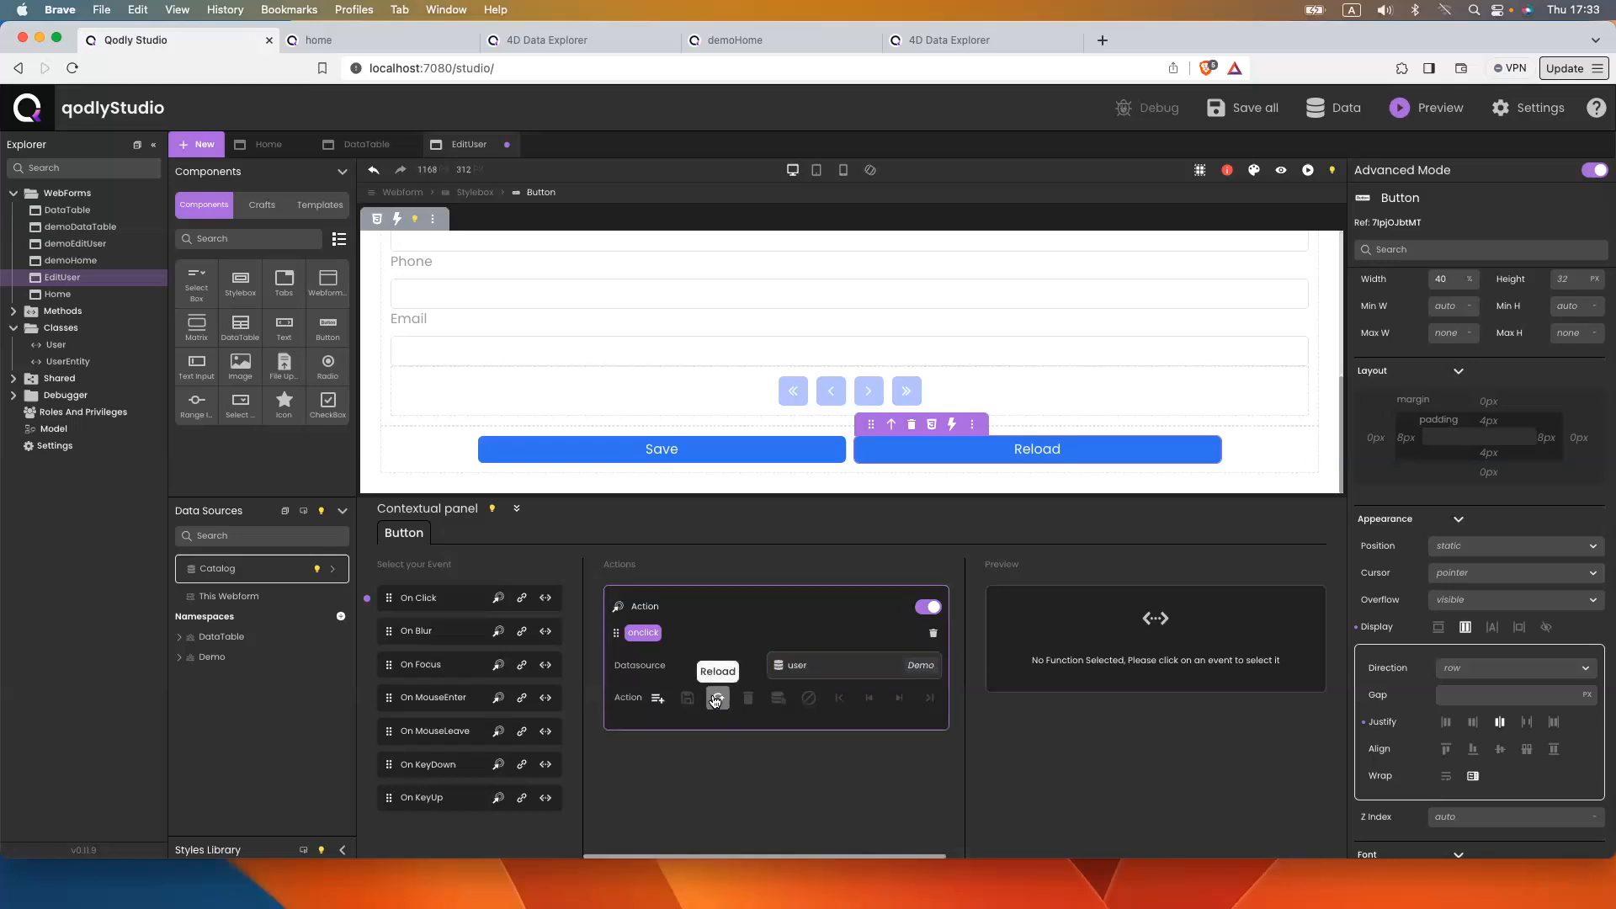
pyautogui.press('super+s')
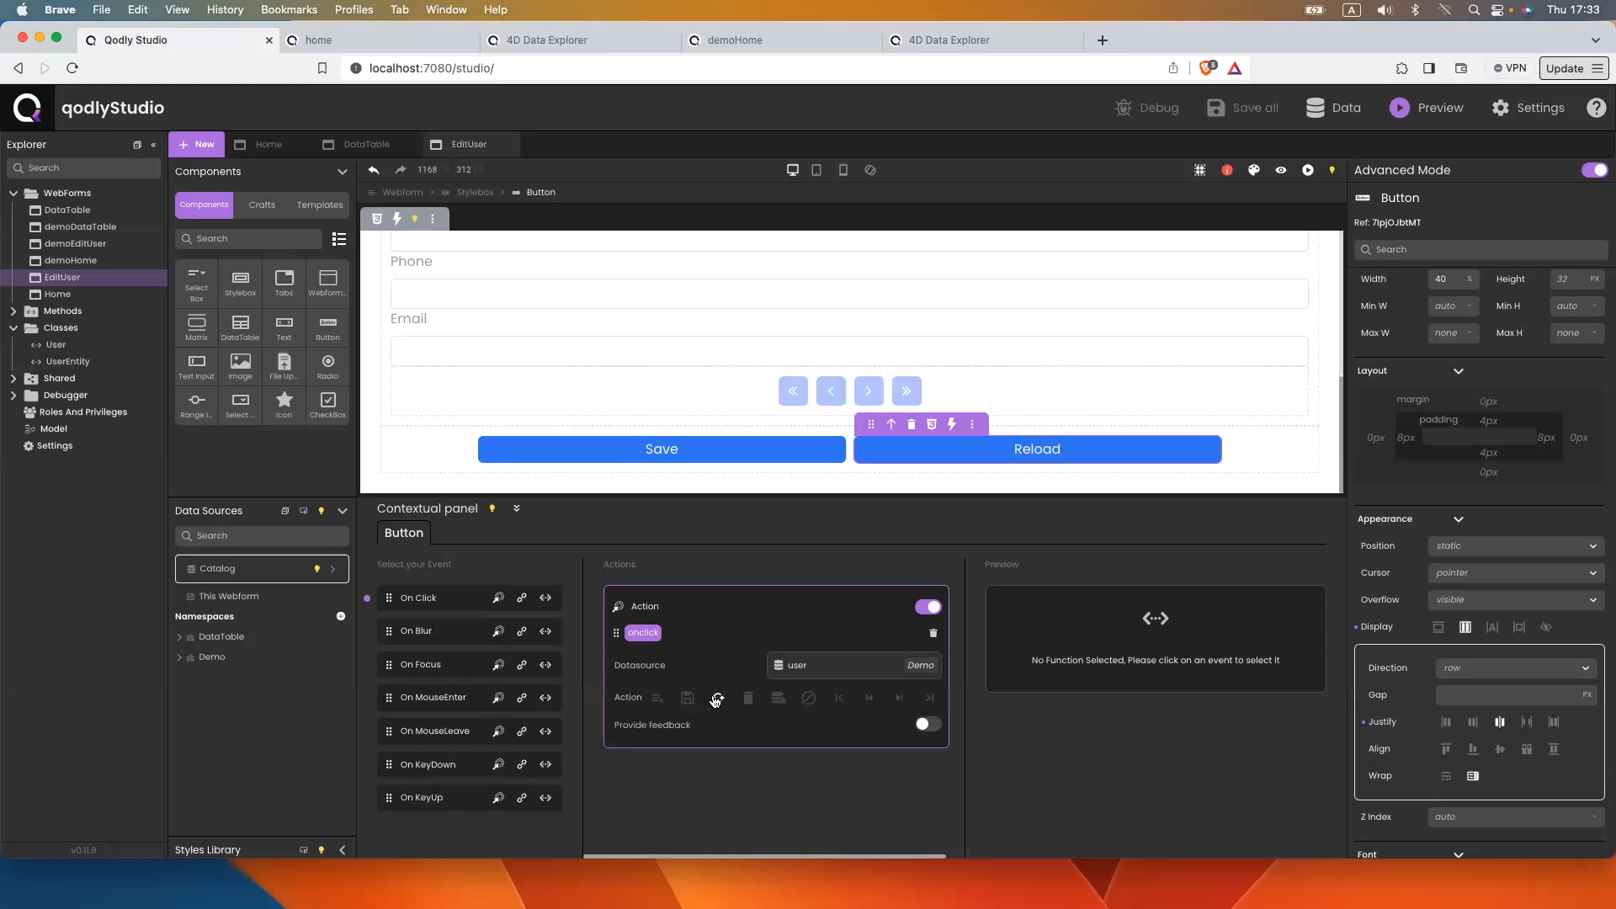
# Set both the text color and the border color of the Upload Image file upload to #BCCBFF
pyautogui.scroll(1, 646, 385)
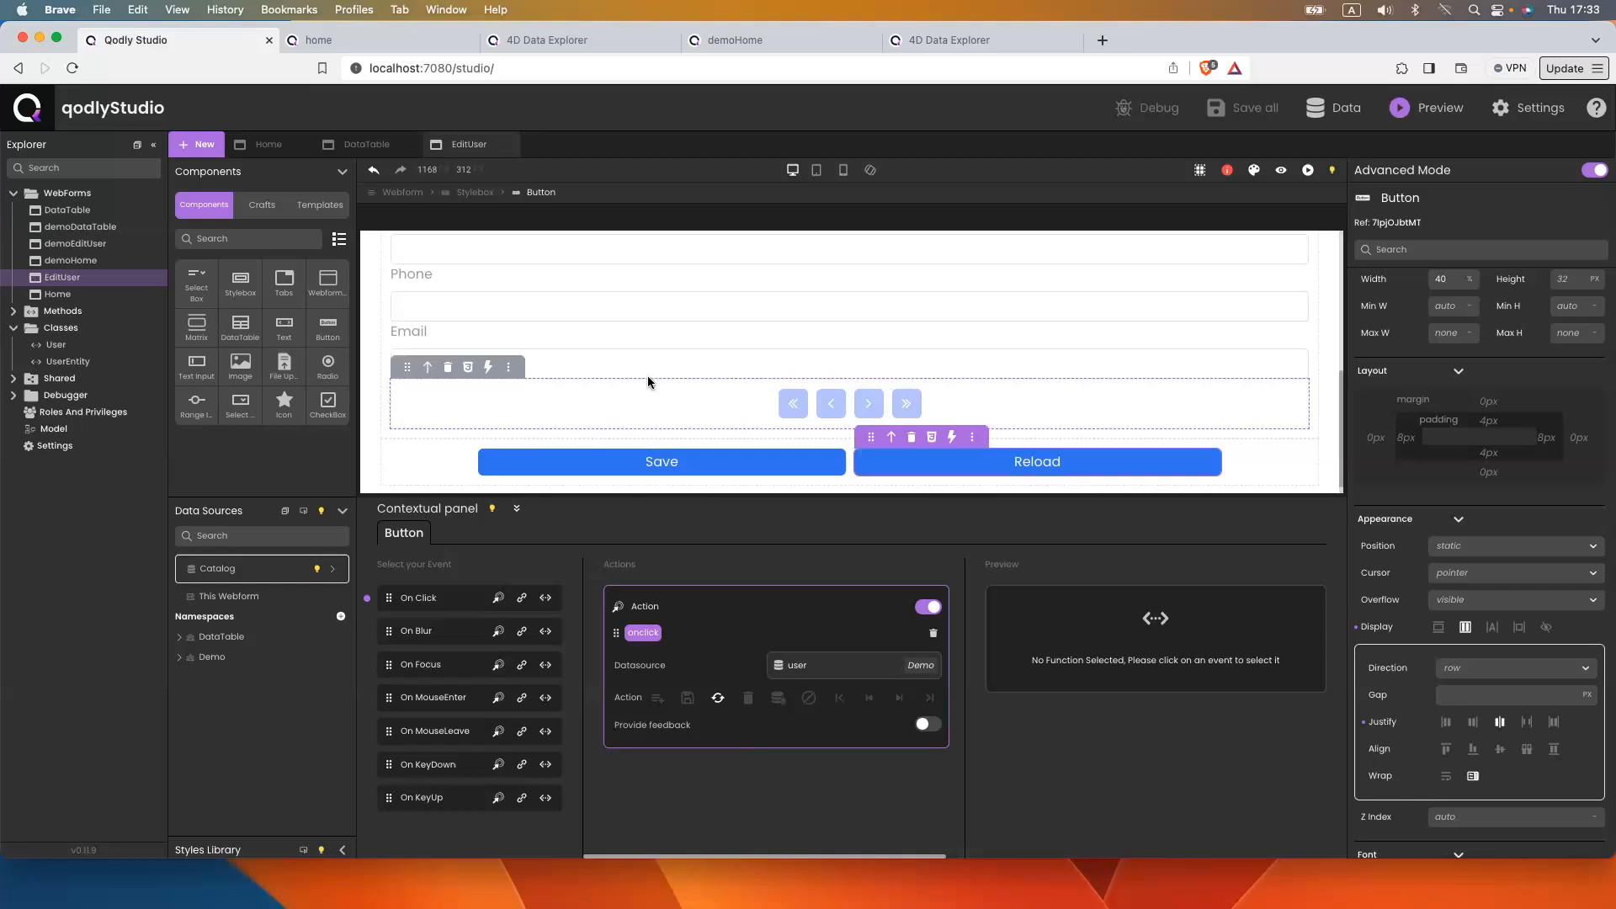
pyautogui.scroll(5, 865, 402)
pyautogui.click(1042, 397)
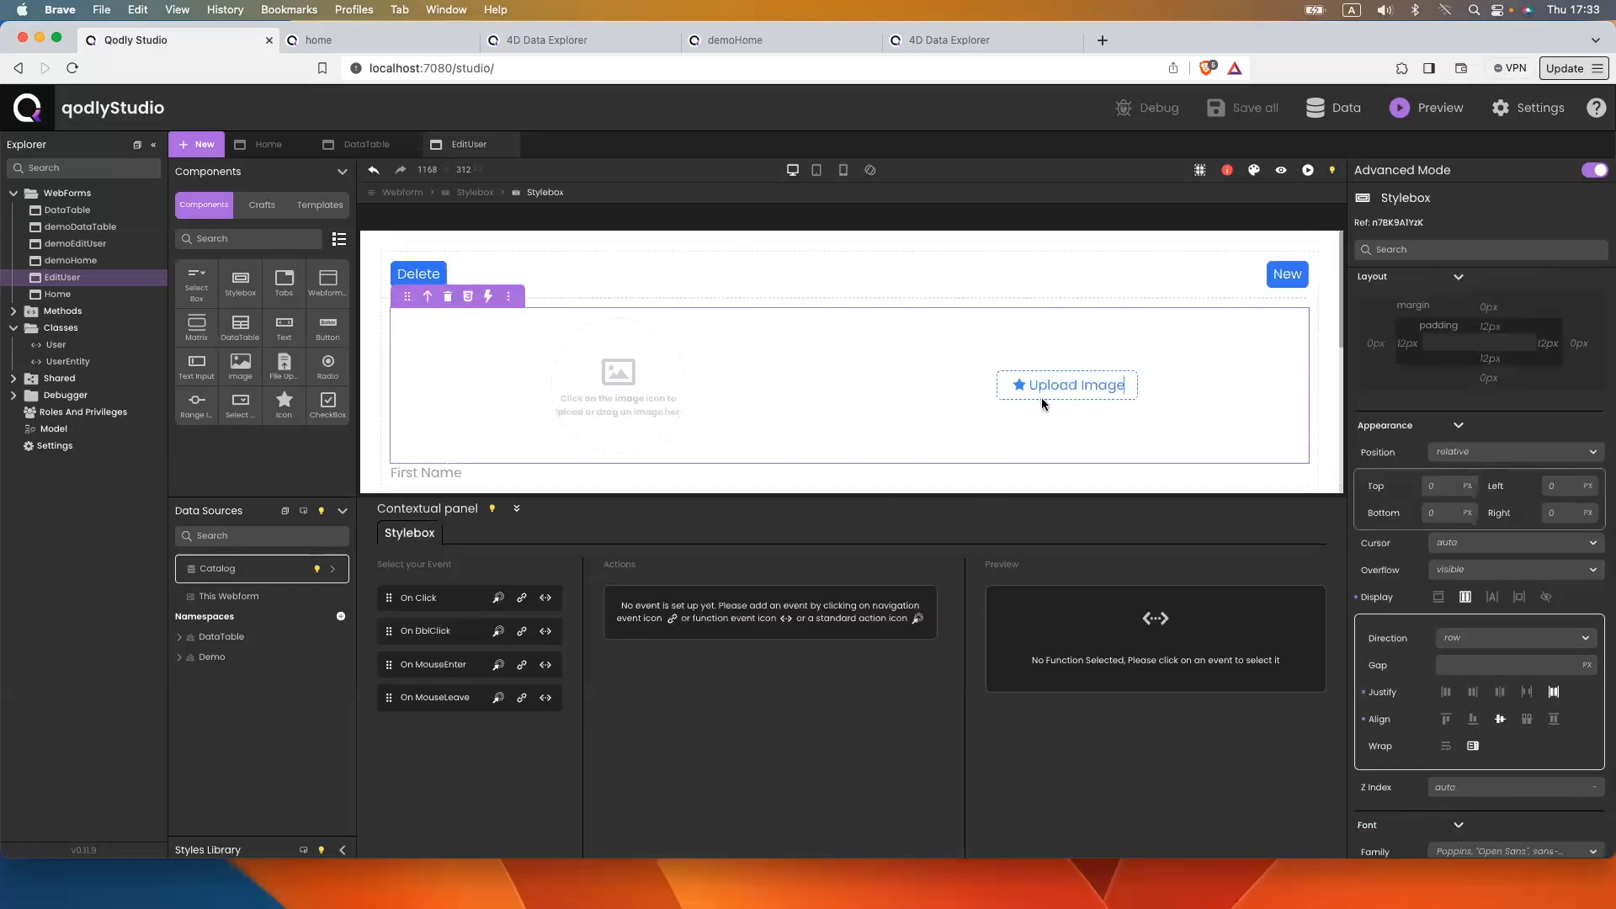
pyautogui.click(1007, 393)
pyautogui.scroll(-2, 1546, 645)
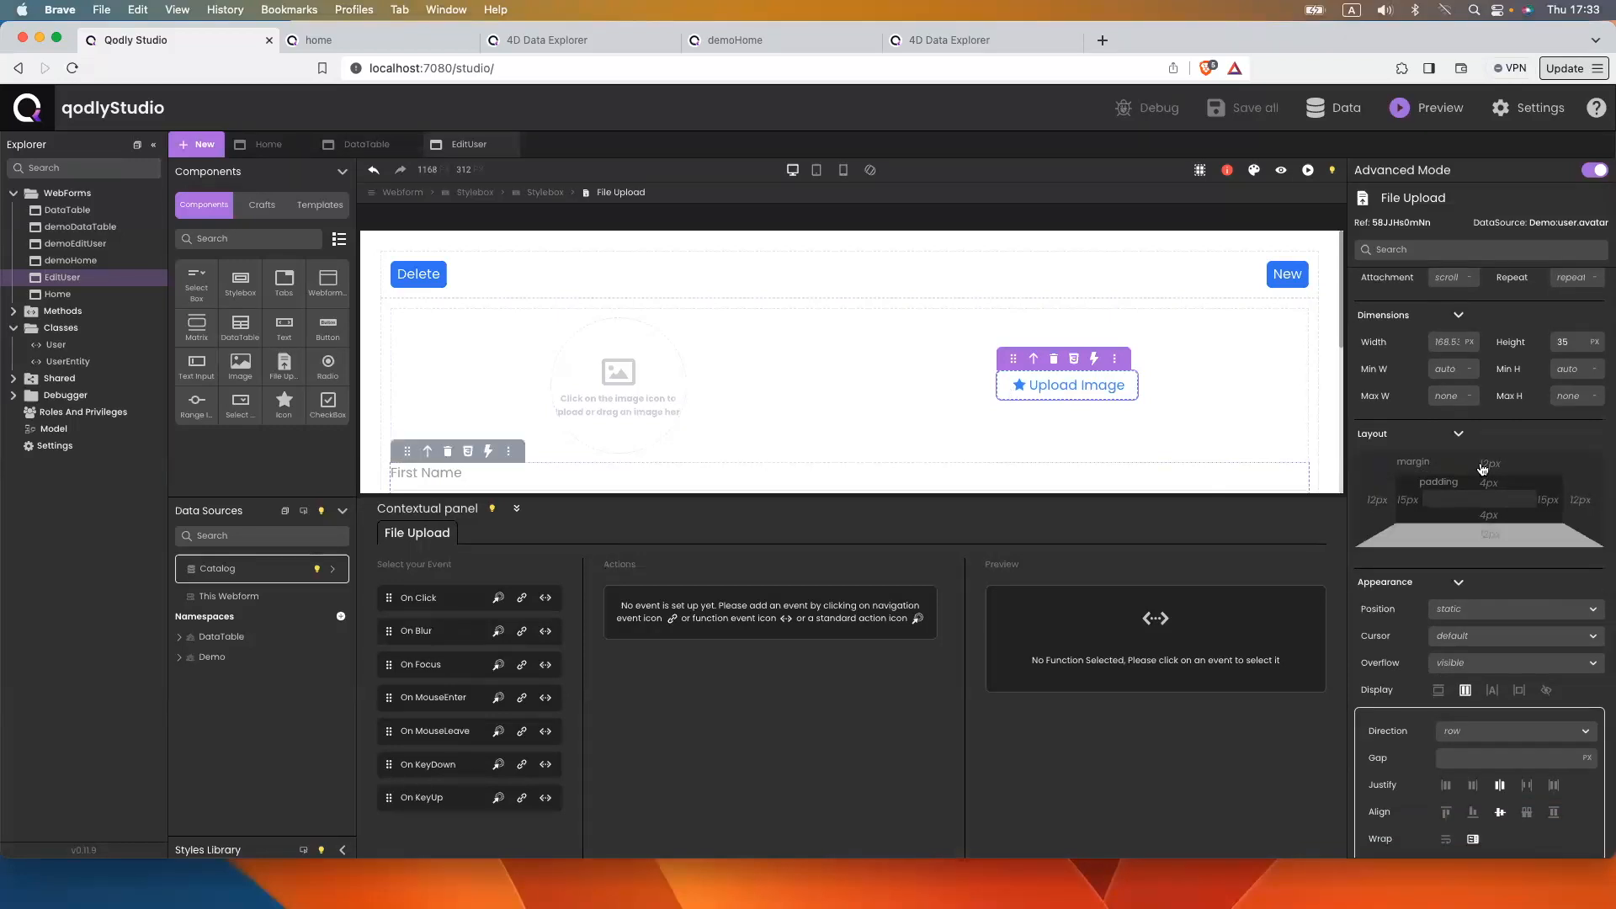
pyautogui.scroll(10, 1482, 470)
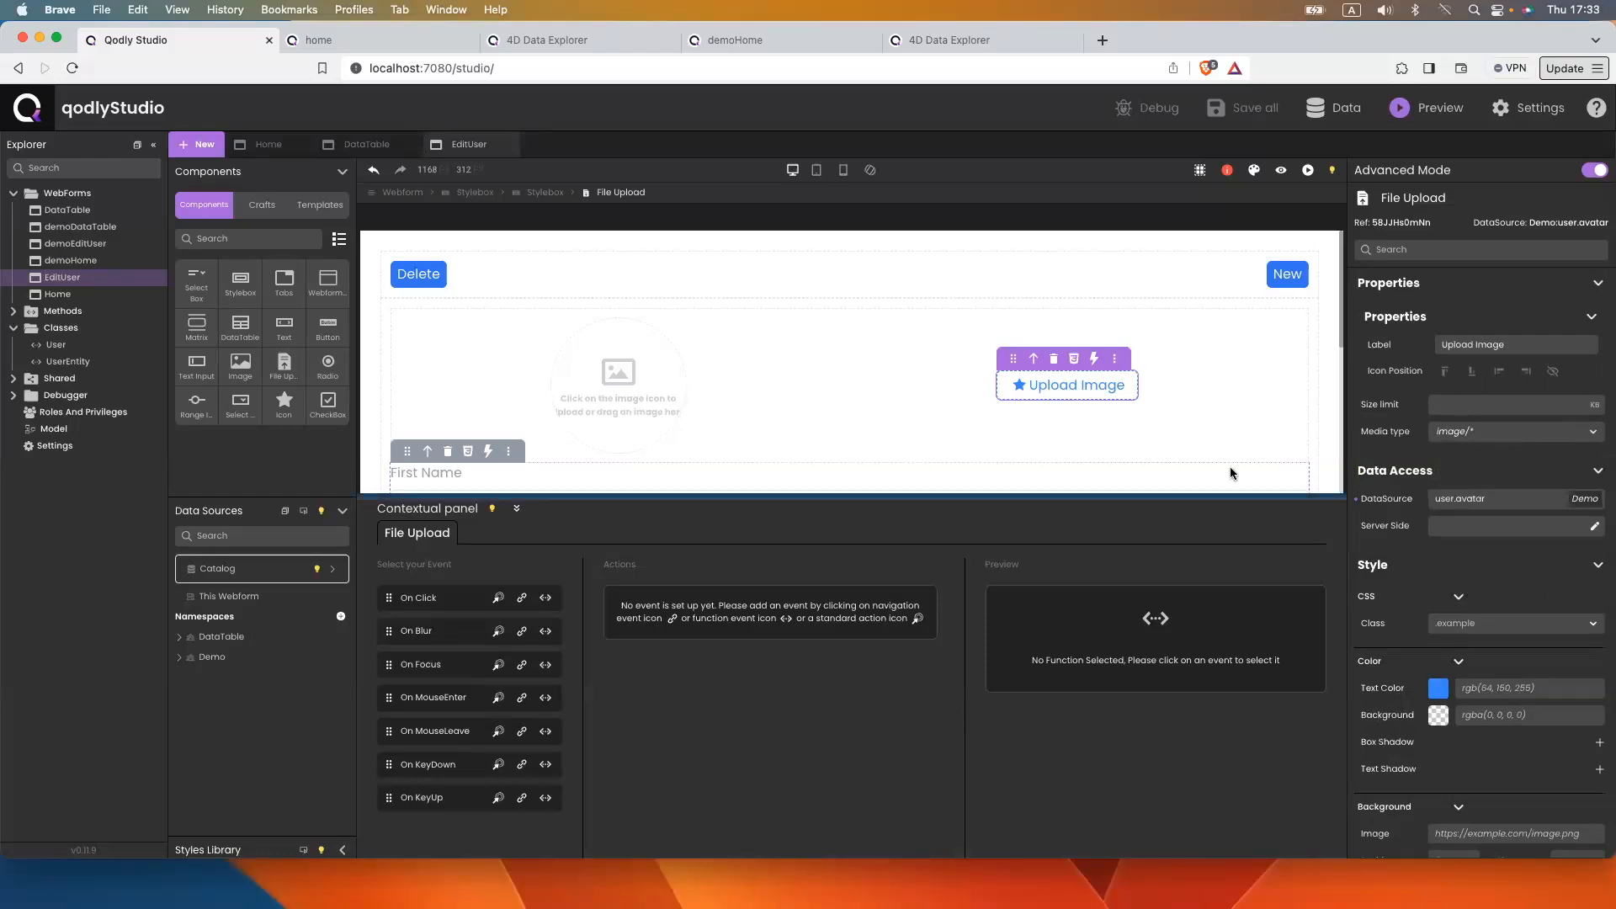
pyautogui.click(1483, 690)
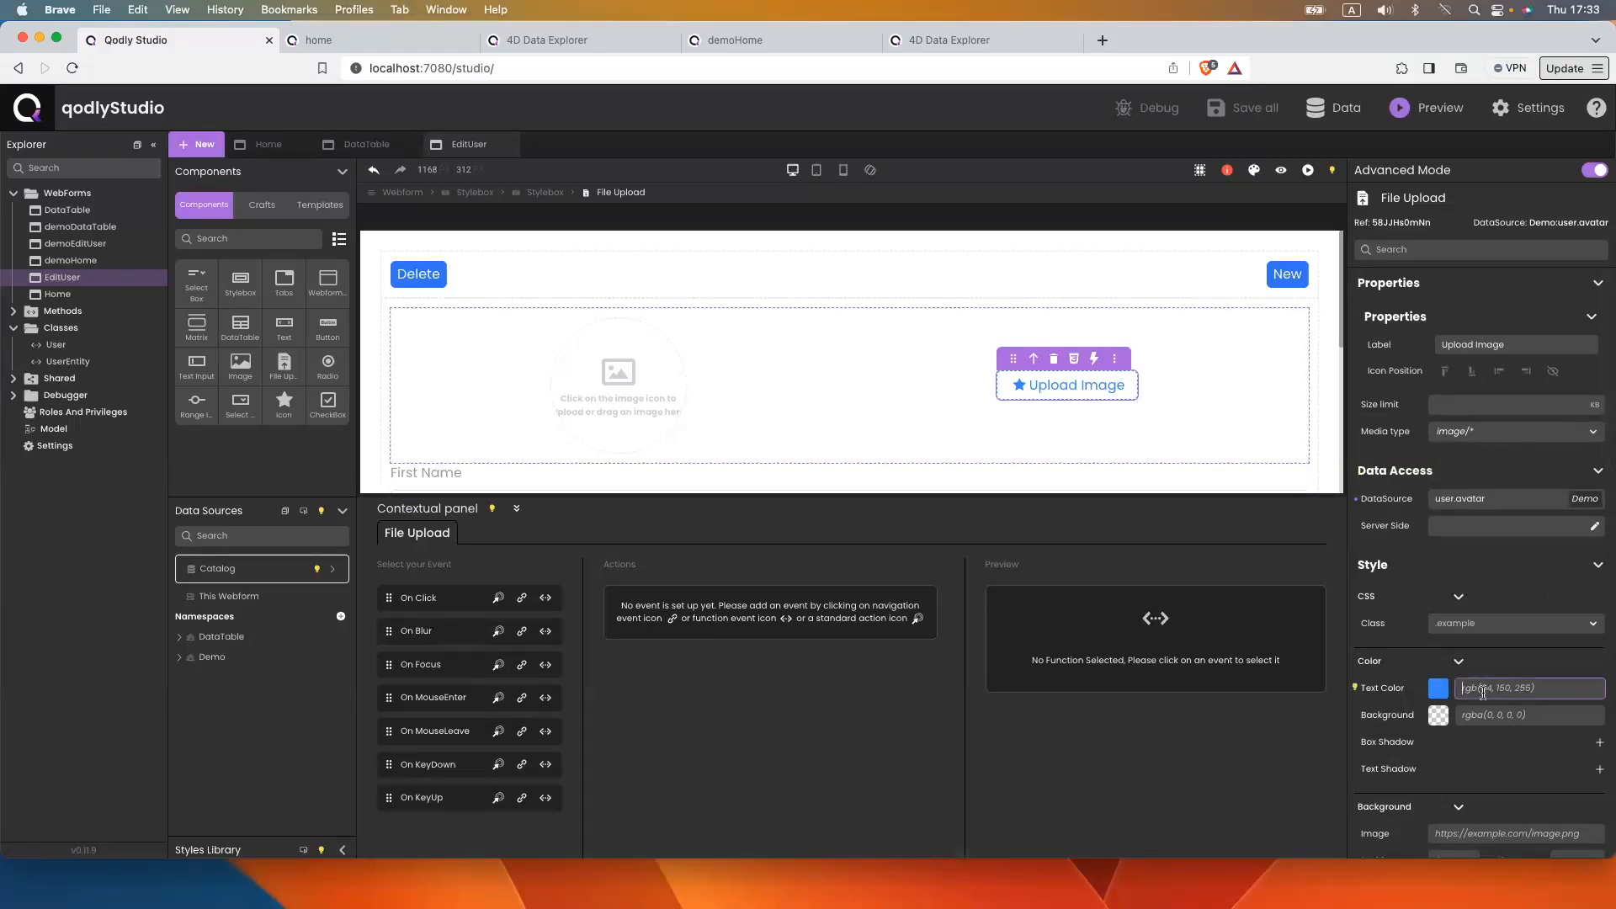
pyautogui.write('#')
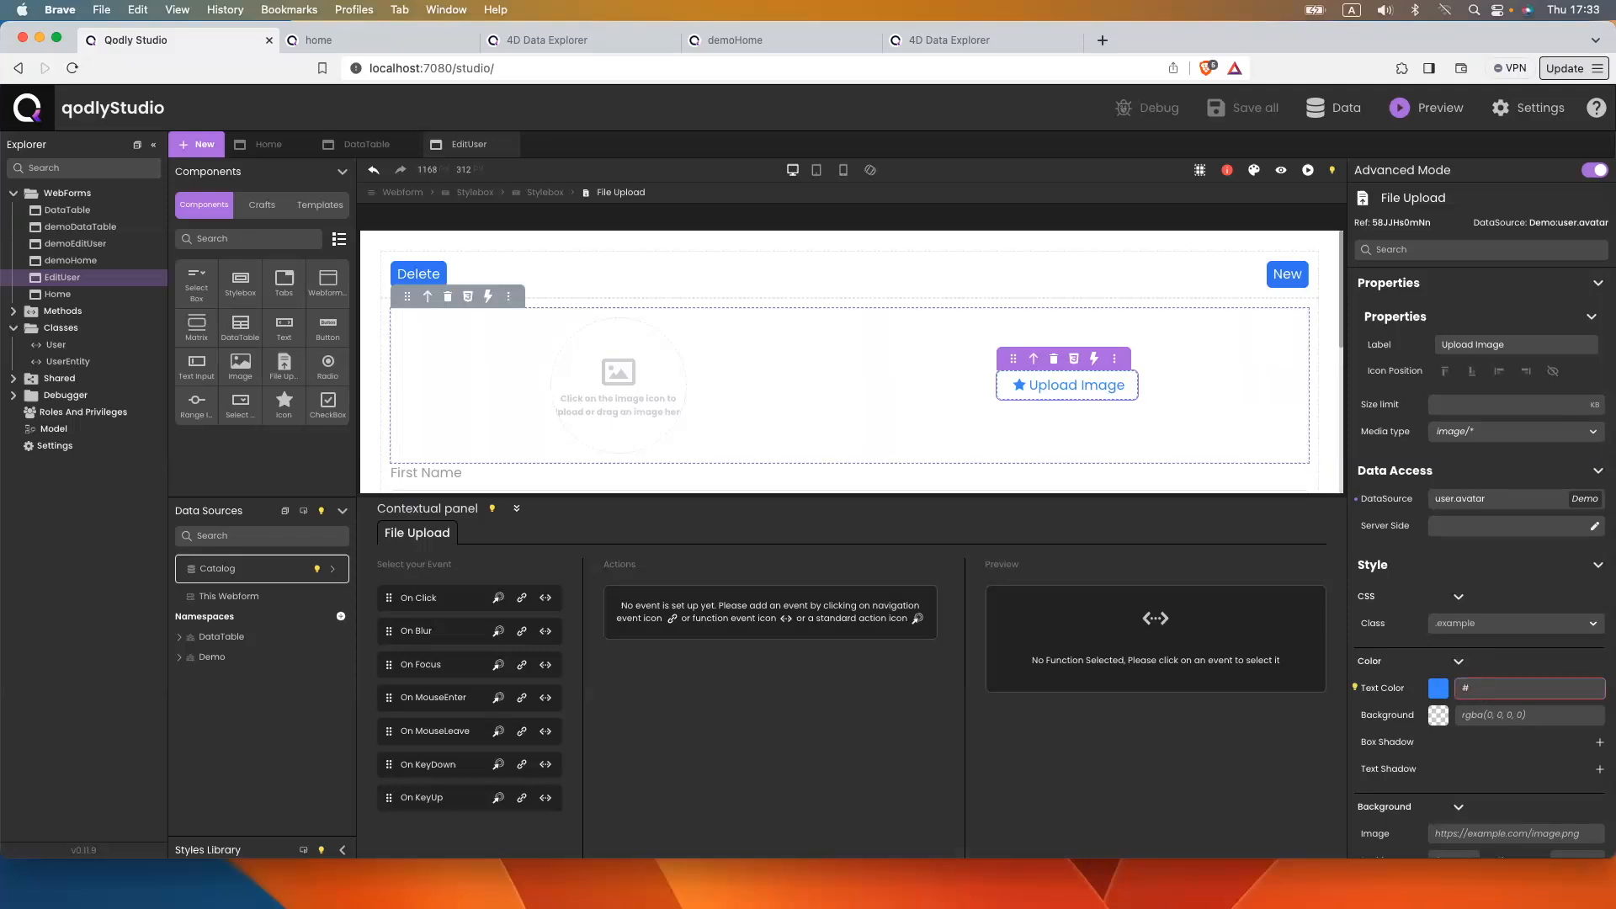
pyautogui.write('BCC')
pyautogui.press('super+a')
pyautogui.press('super+c')
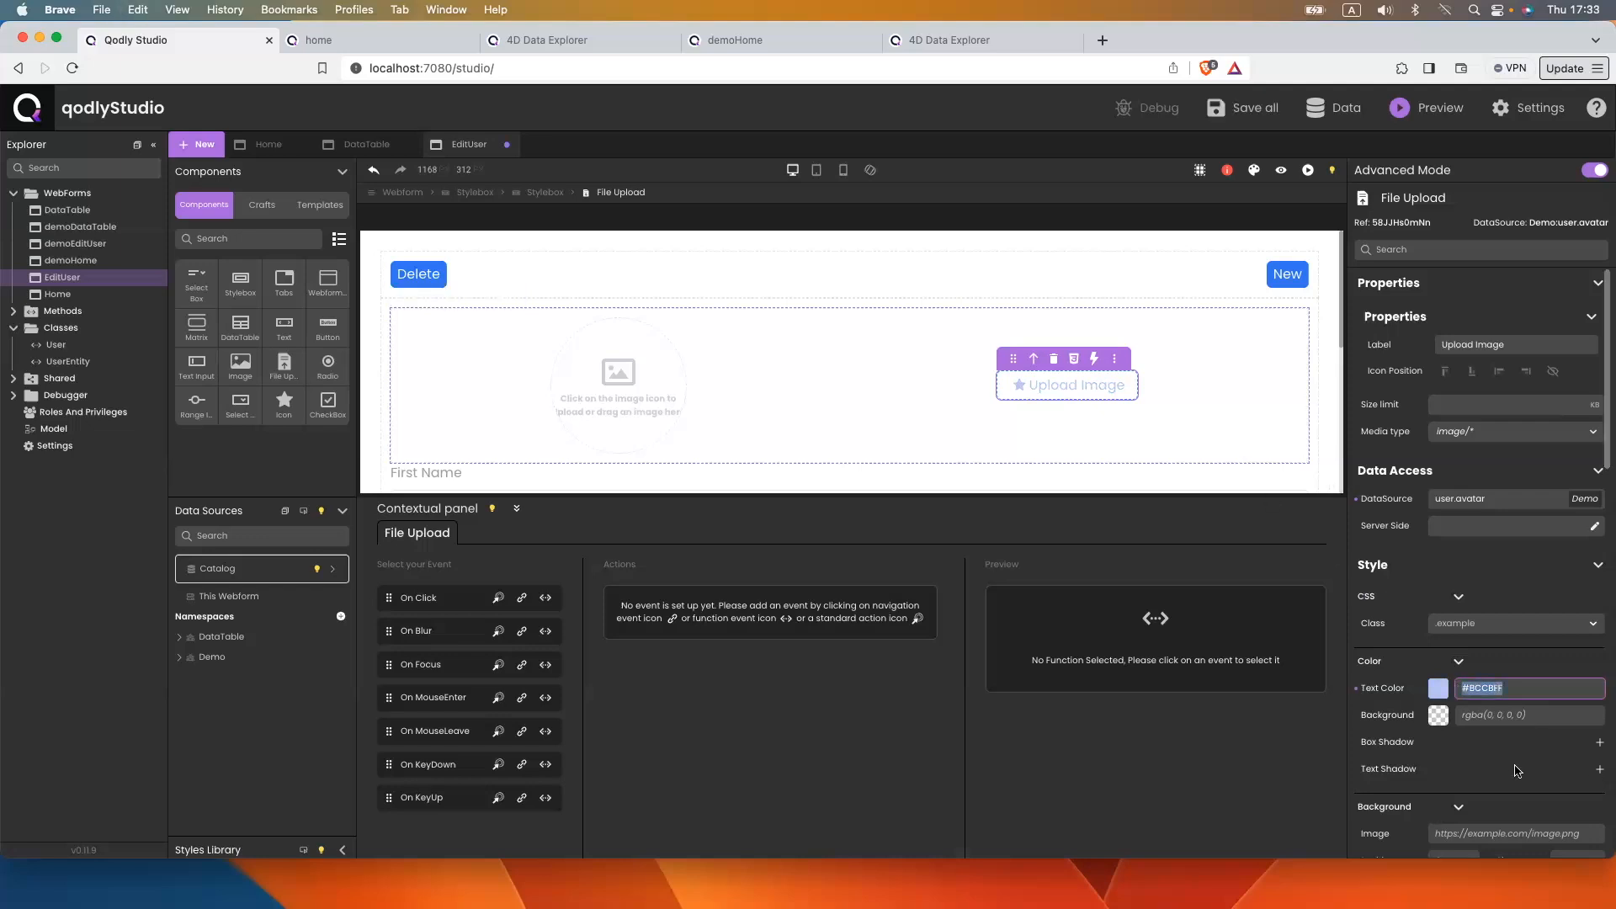
pyautogui.scroll(-10, 1518, 771)
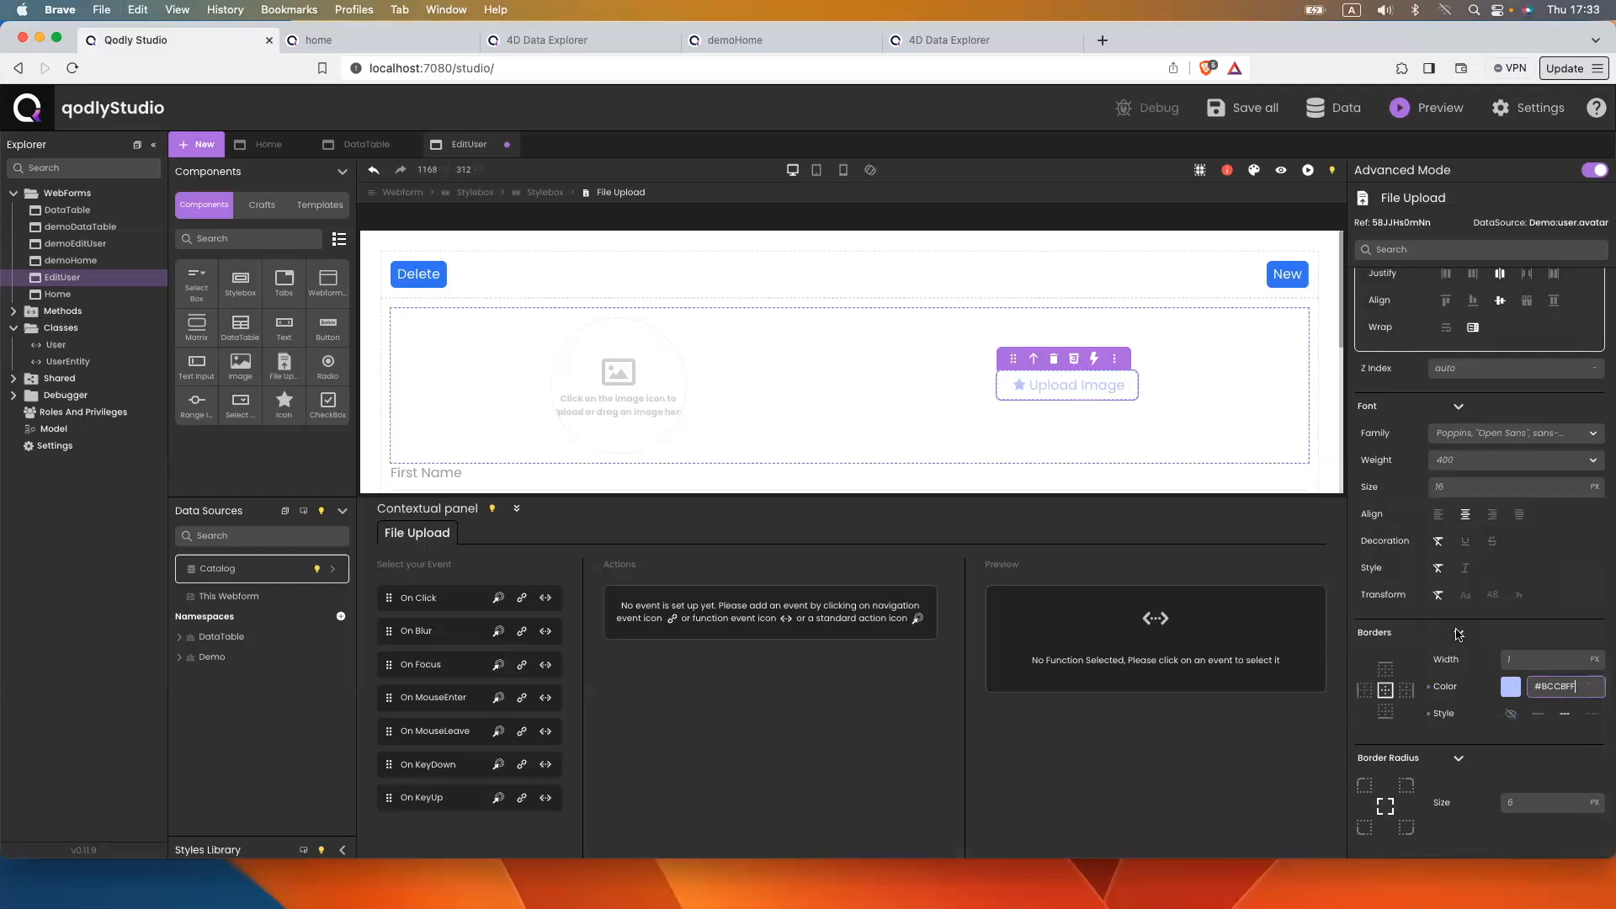
# Give the circular avatar image a 1 px border in #BCCBFF and save the webform
pyautogui.click(715, 392)
pyautogui.click(639, 396)
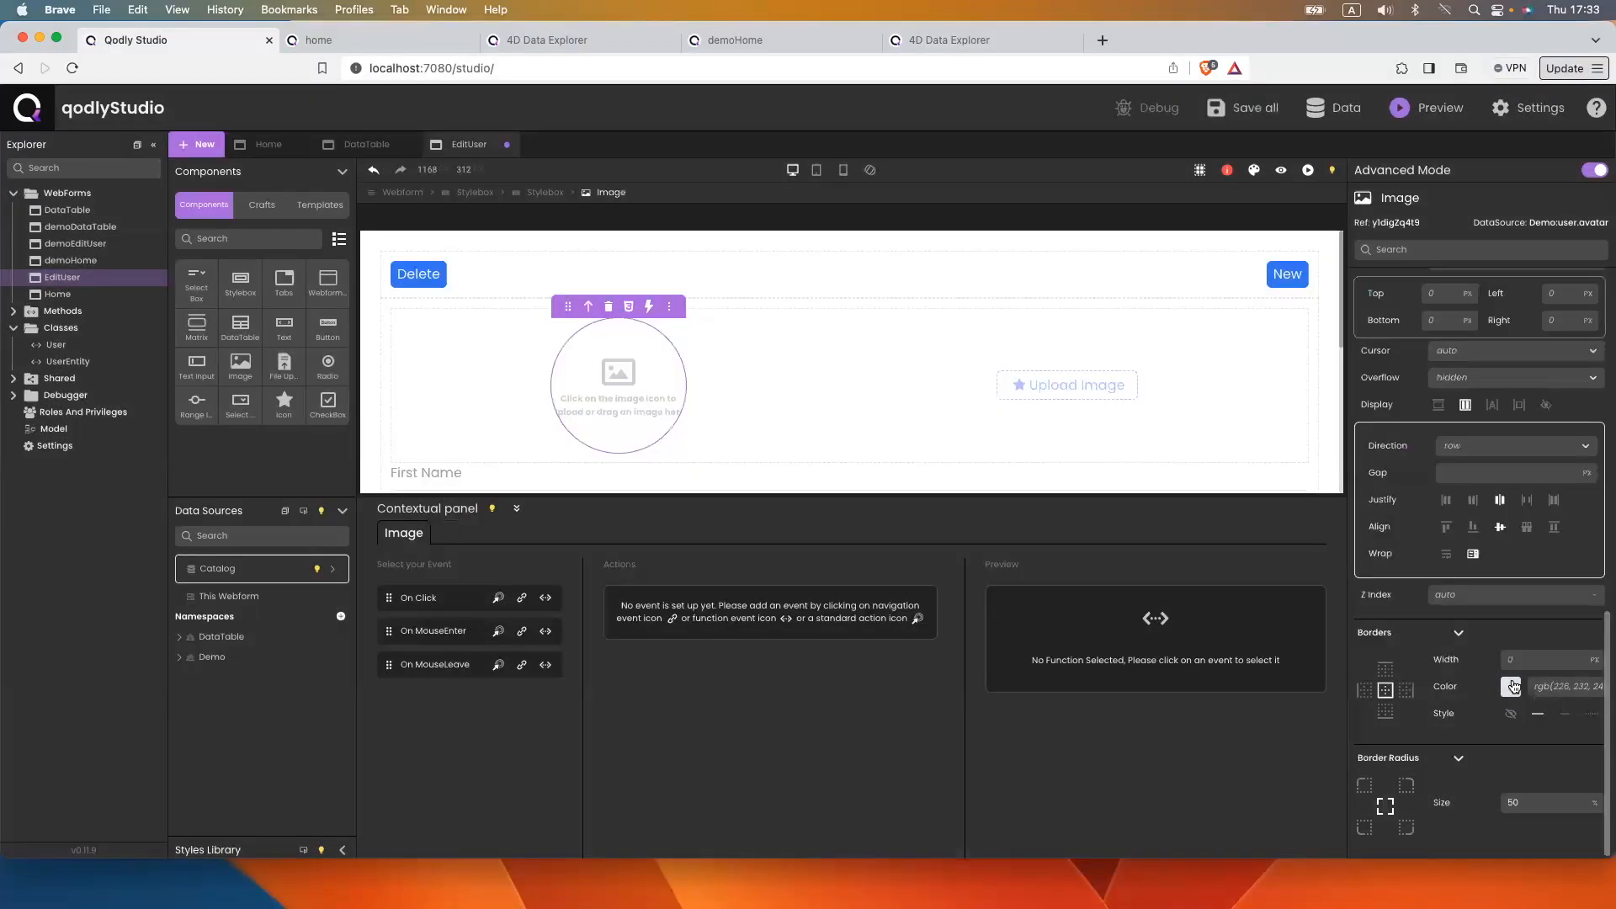
pyautogui.click(1510, 656)
pyautogui.click(1555, 685)
pyautogui.press('super+v')
pyautogui.press('super+s')
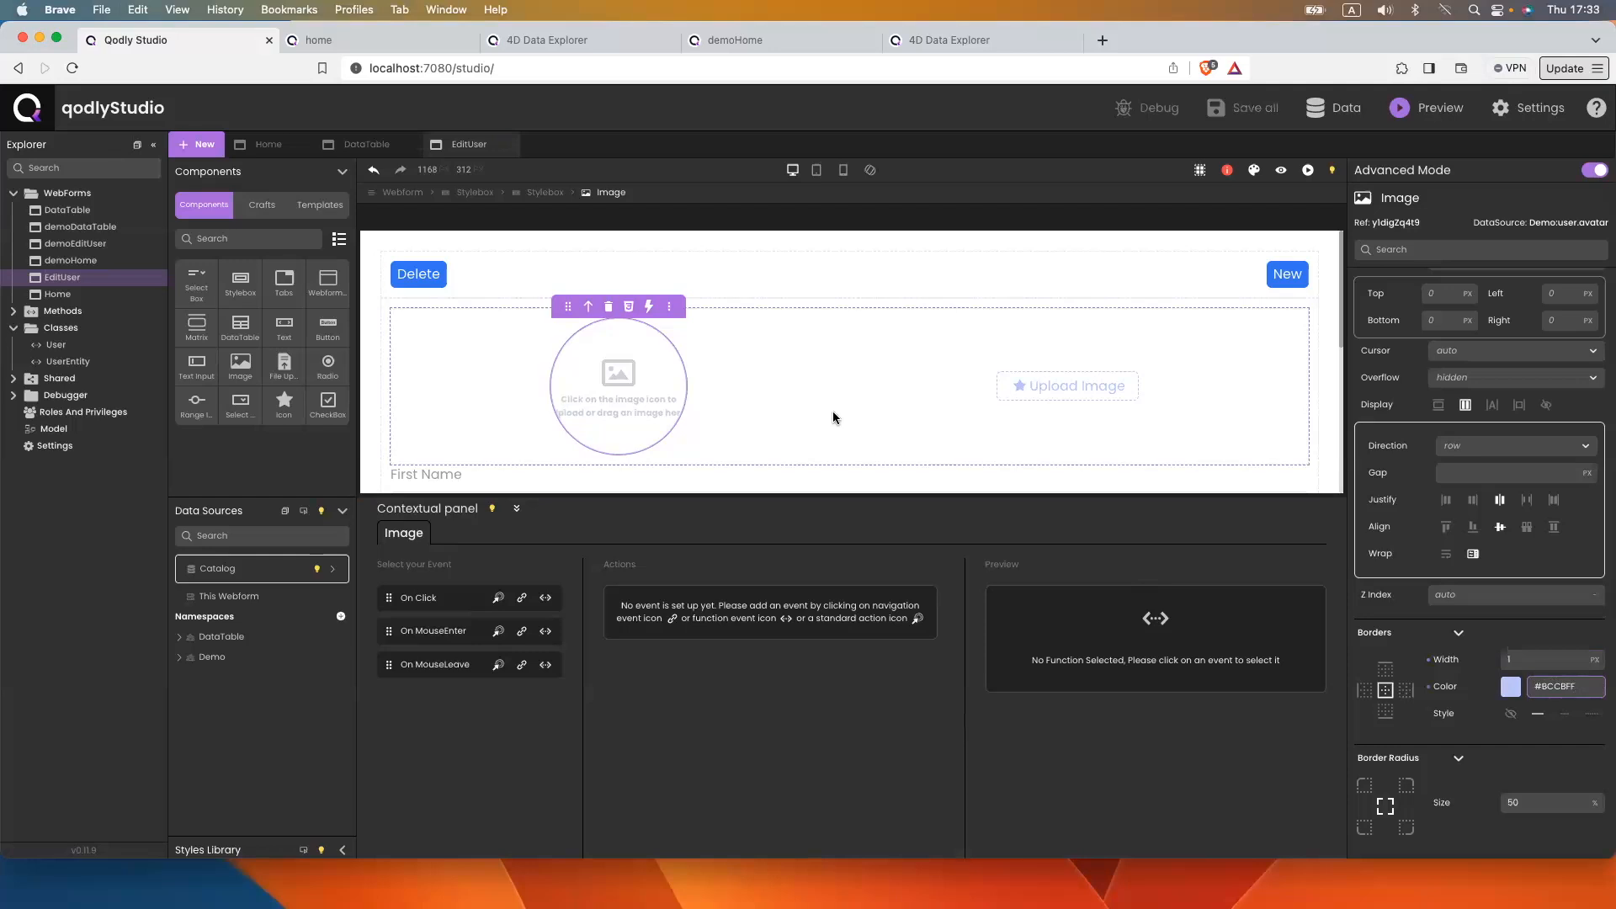
# Set the Save button's background color to #7996FD and copy that color code
pyautogui.scroll(-5, 832, 411)
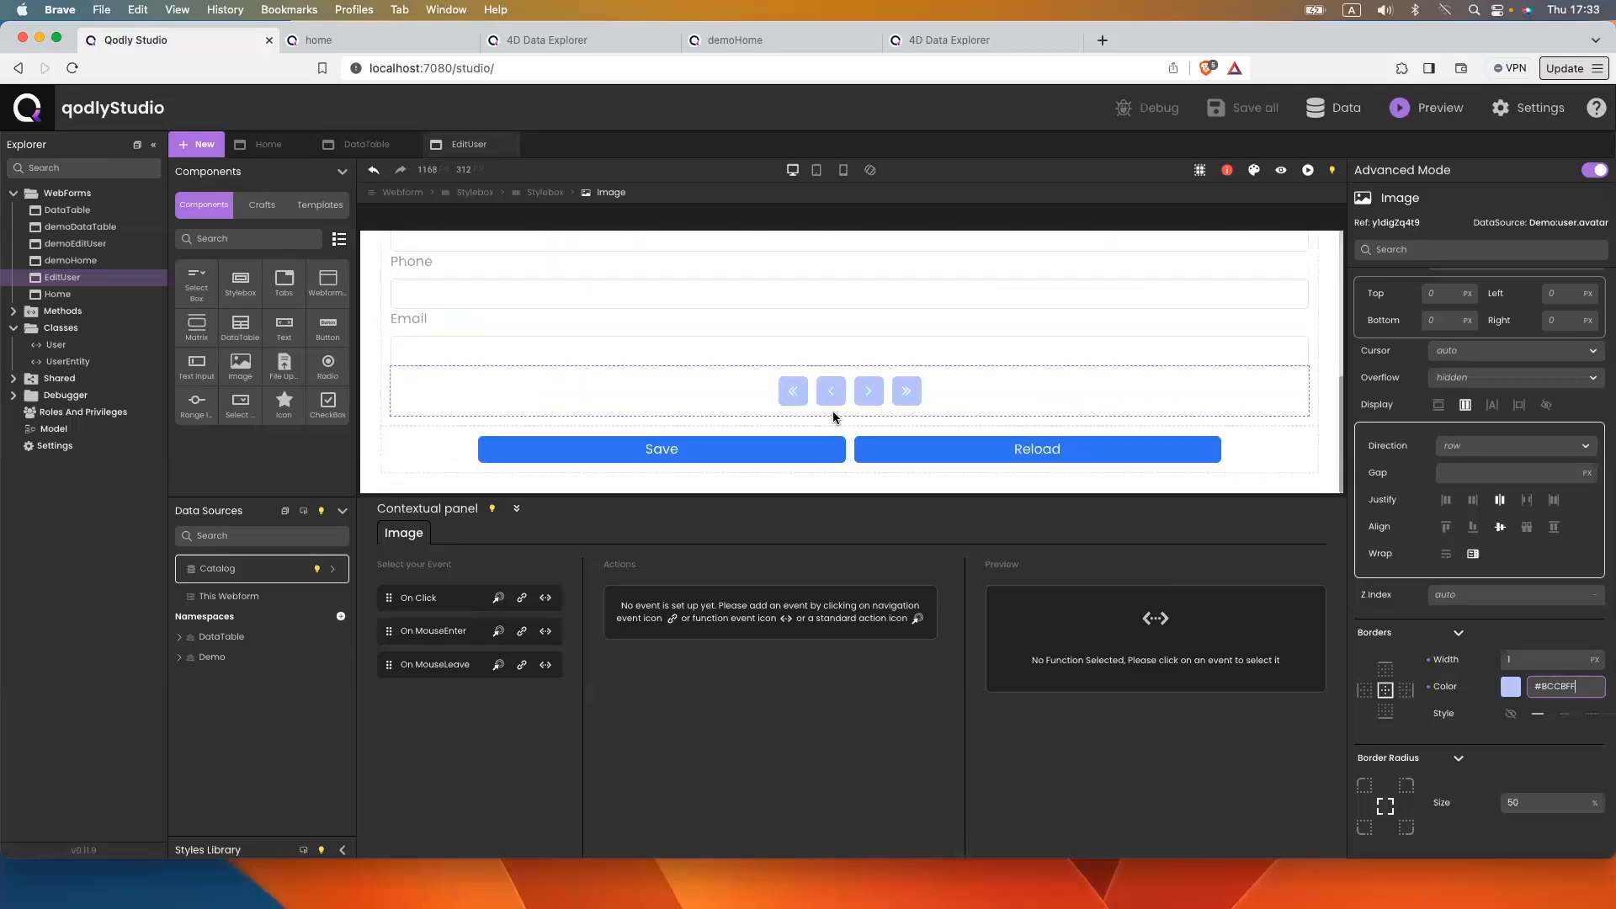
pyautogui.click(755, 451)
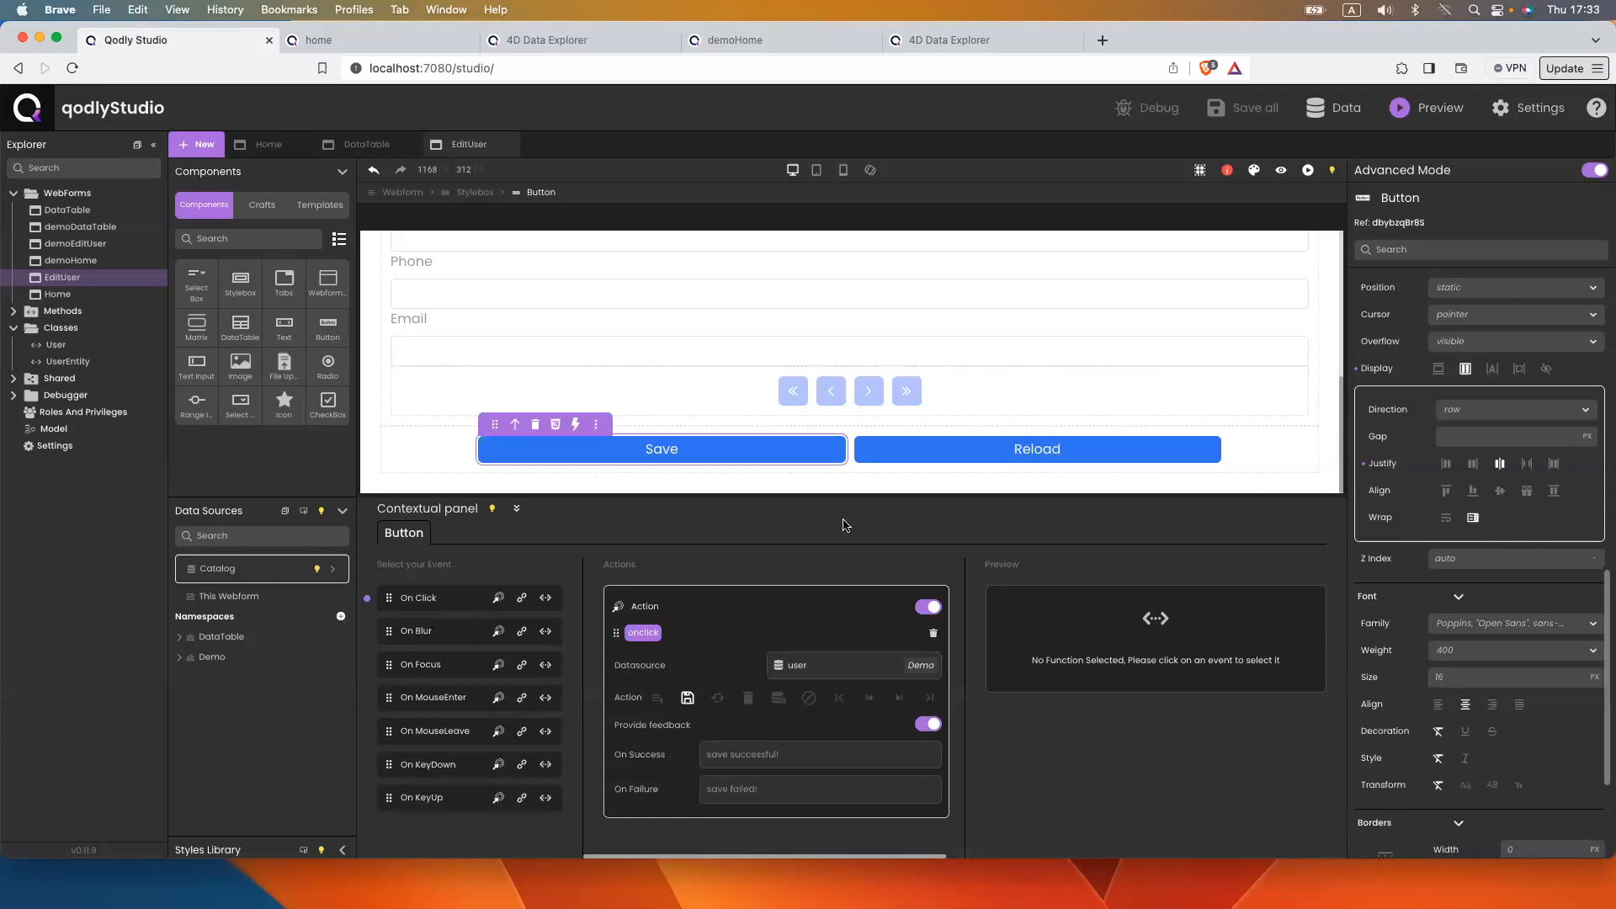
pyautogui.scroll(10, 1452, 552)
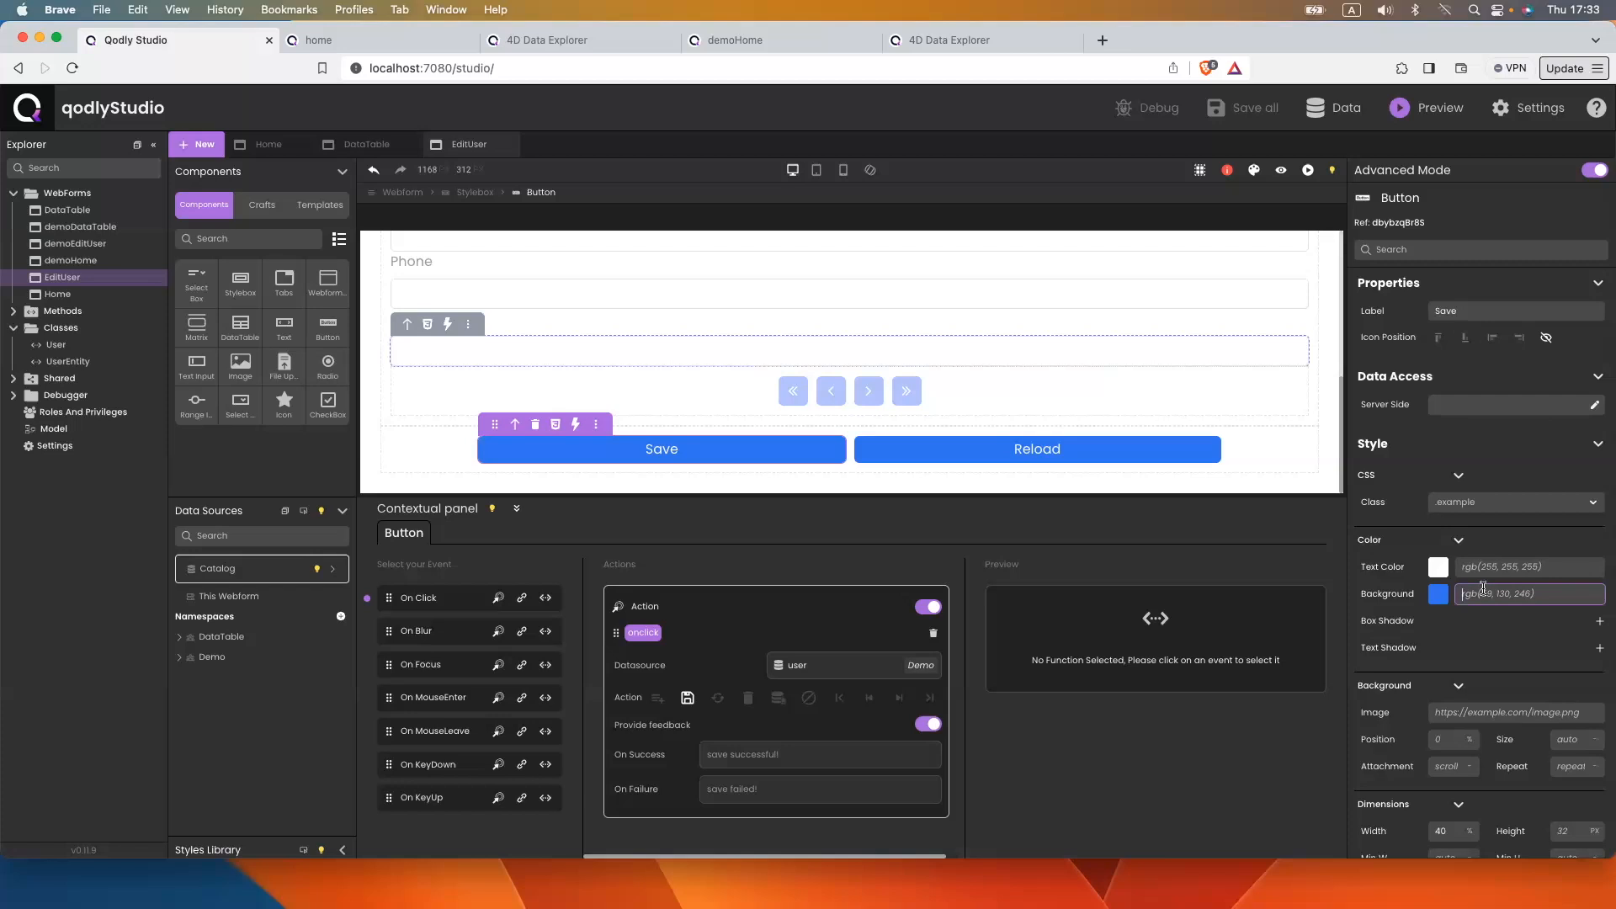
pyautogui.click(1483, 588)
pyautogui.write('#7996FD')
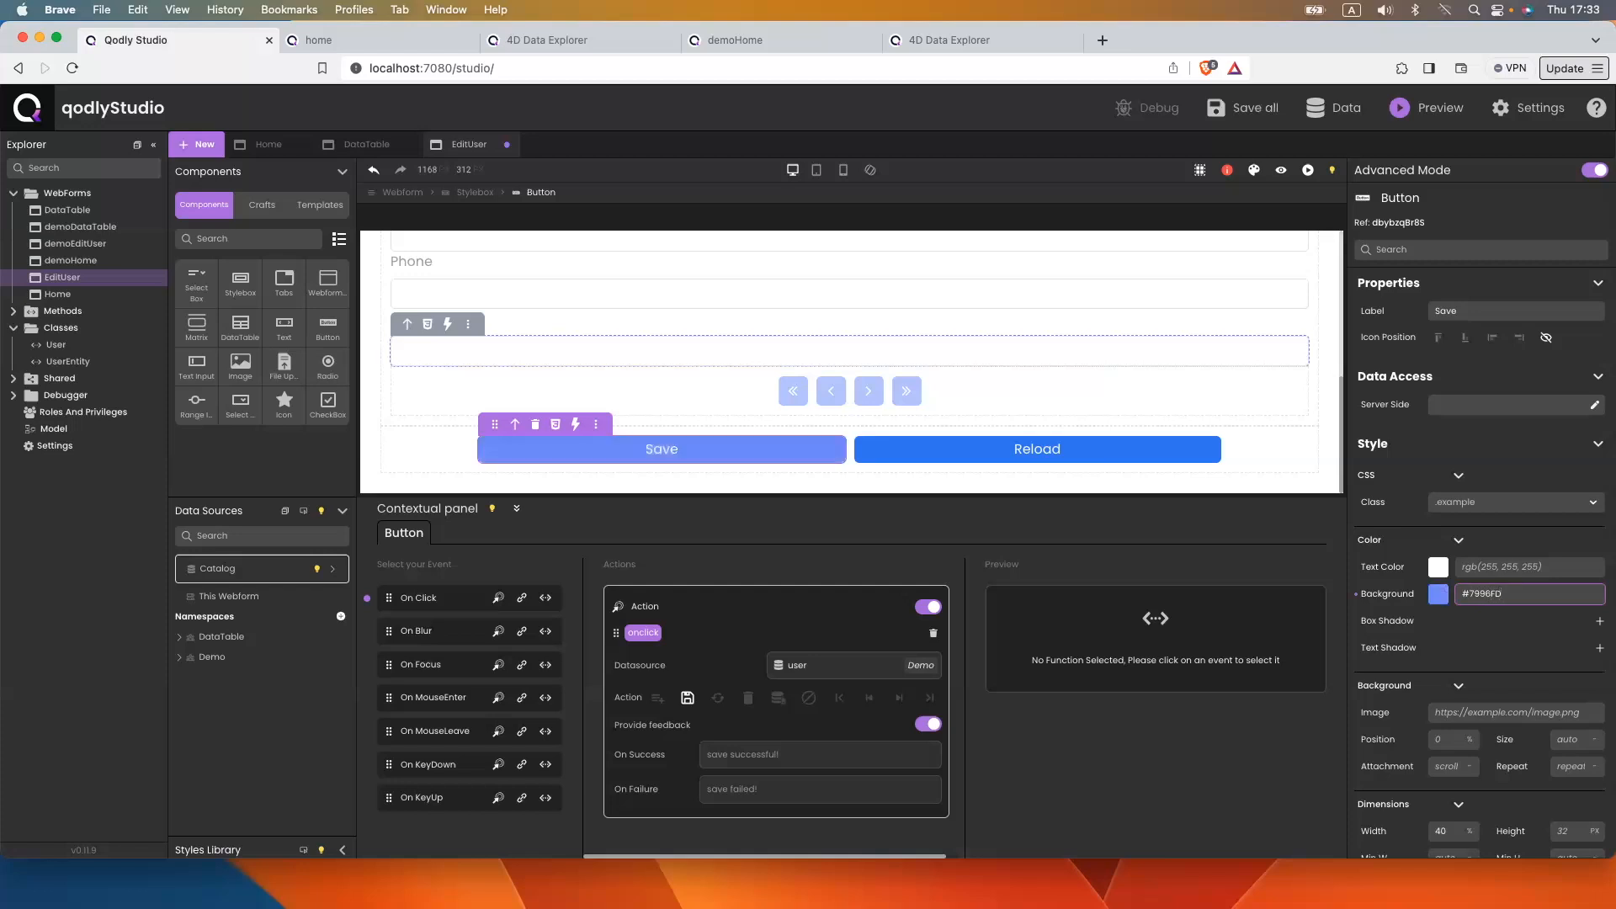
pyautogui.press('super+a')
pyautogui.press('super+c')
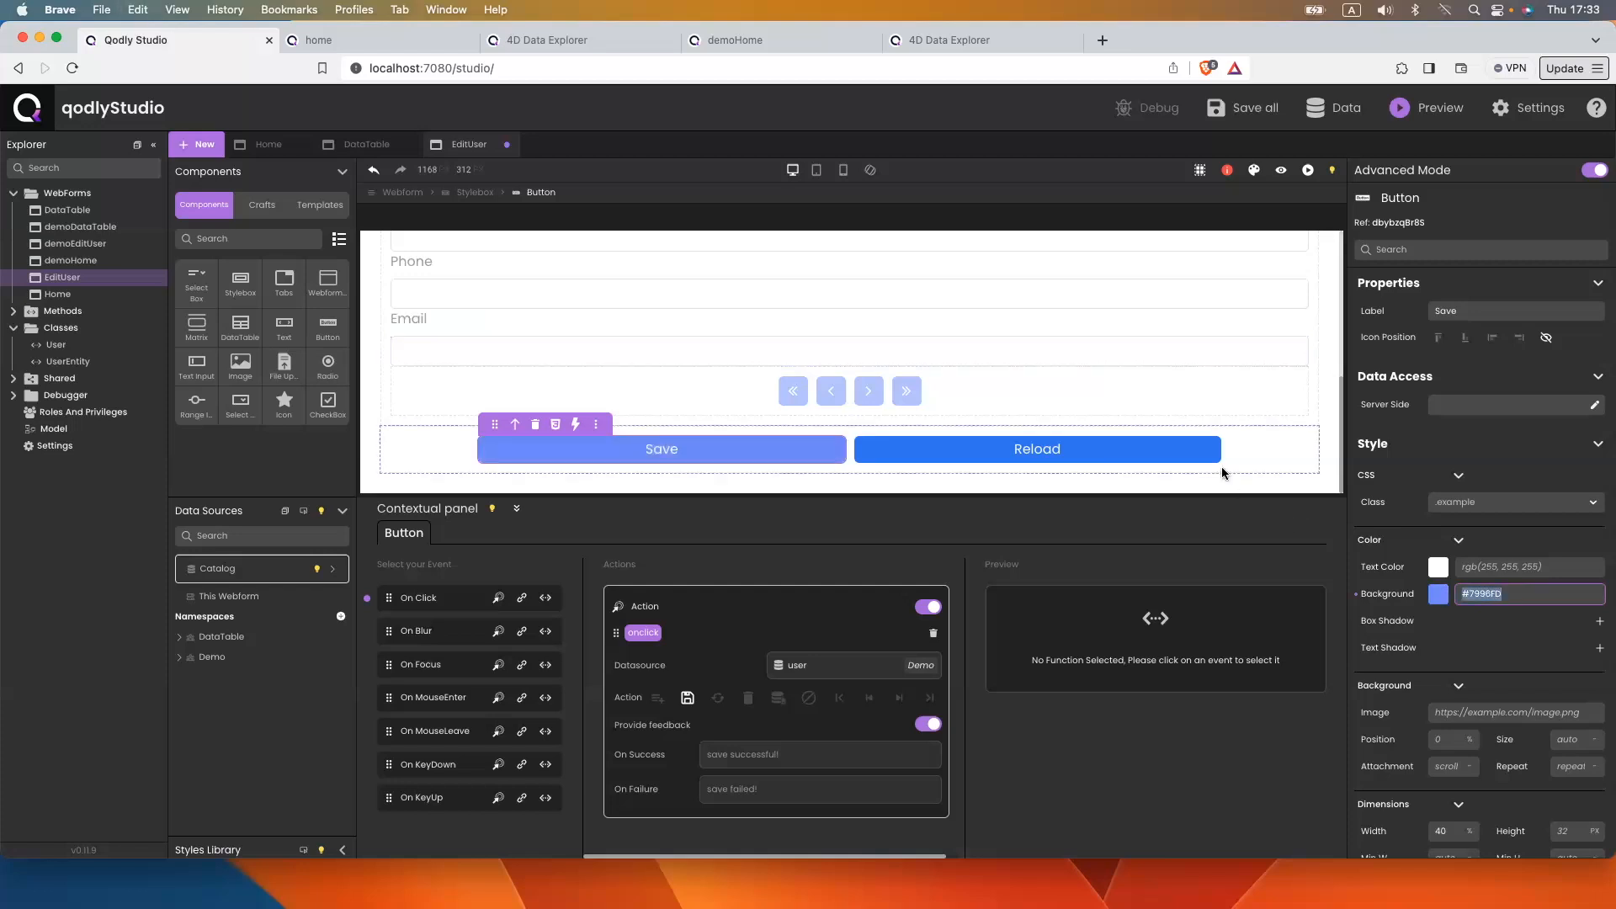
# Give the Reload button a white background and the copied #7996FD as text color, allowing clipboard access, and save
pyautogui.click(1088, 447)
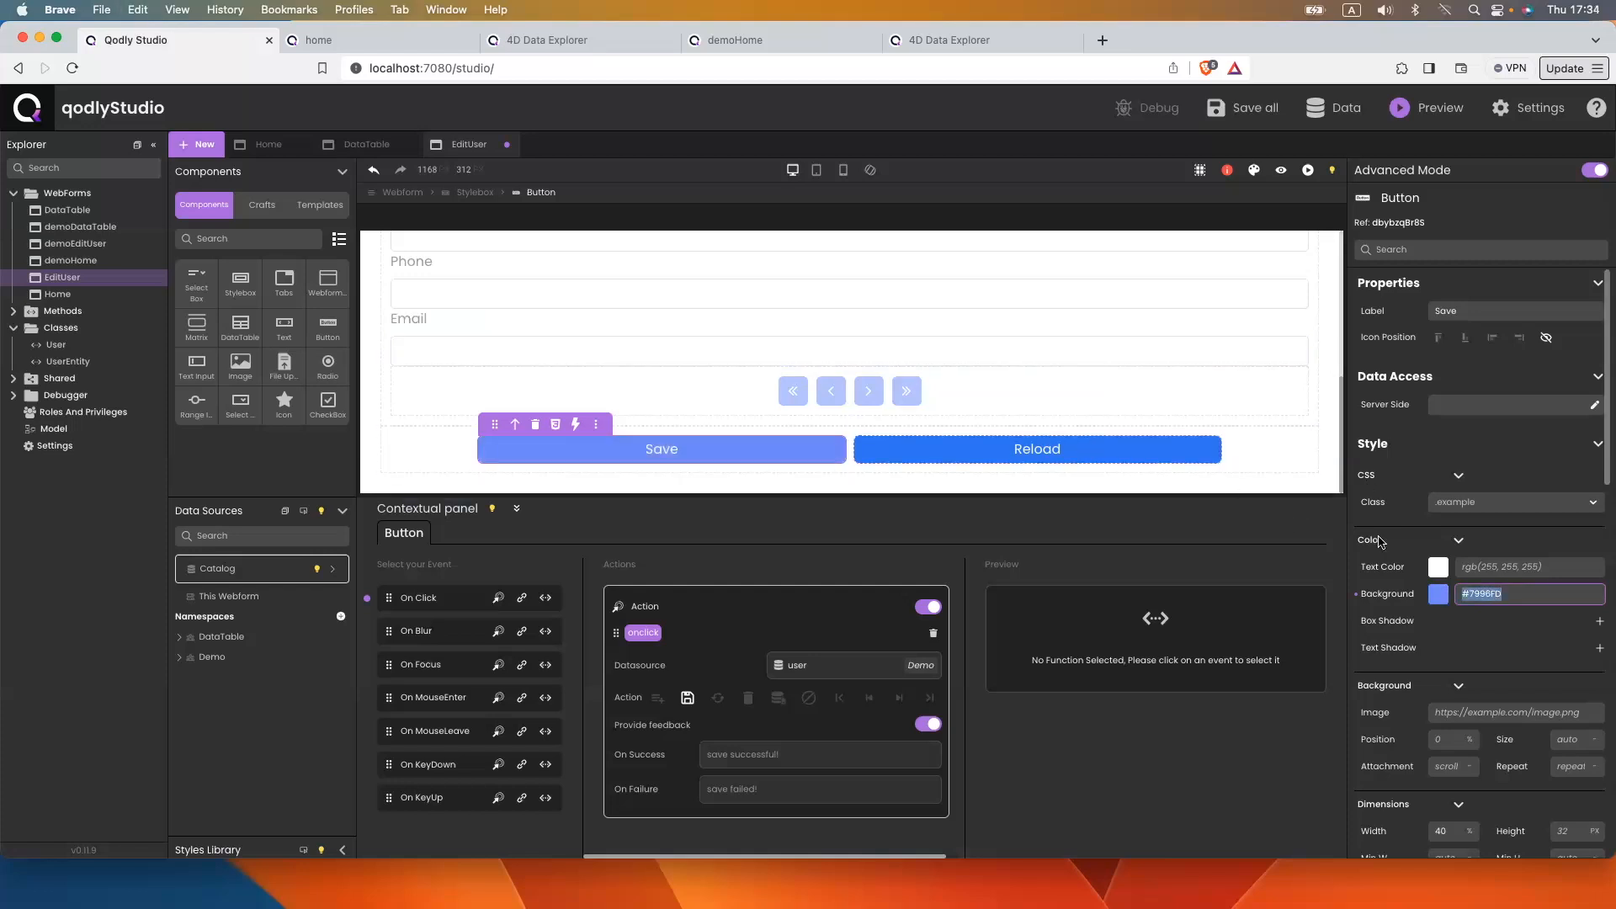
pyautogui.click(1439, 594)
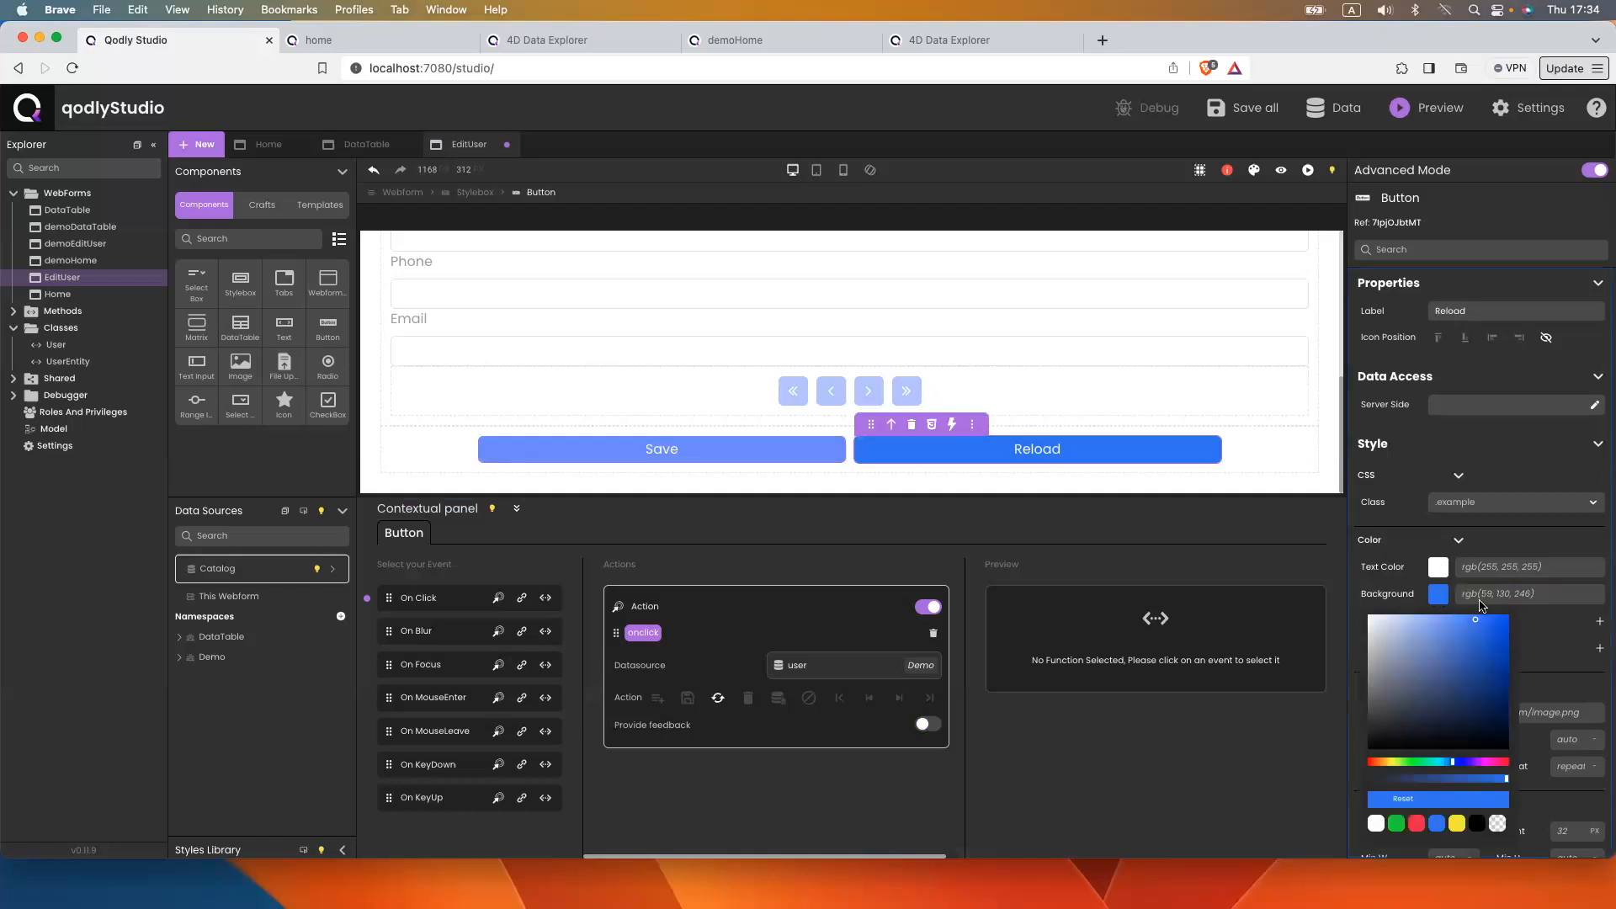
pyautogui.click(1378, 824)
pyautogui.click(1480, 568)
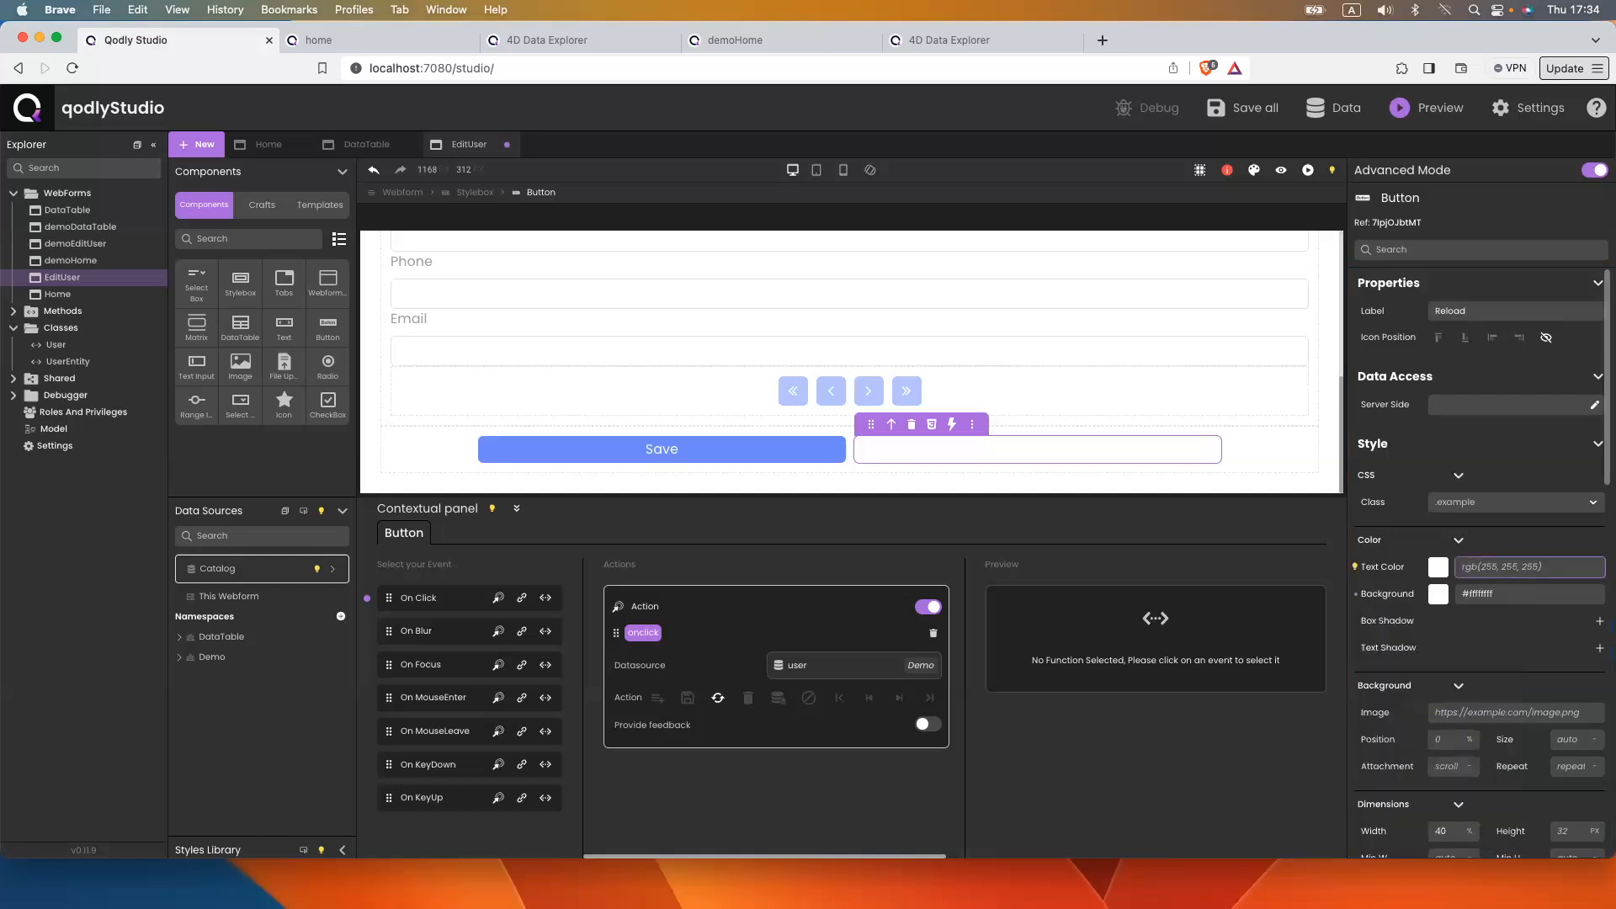
pyautogui.press('super+v')
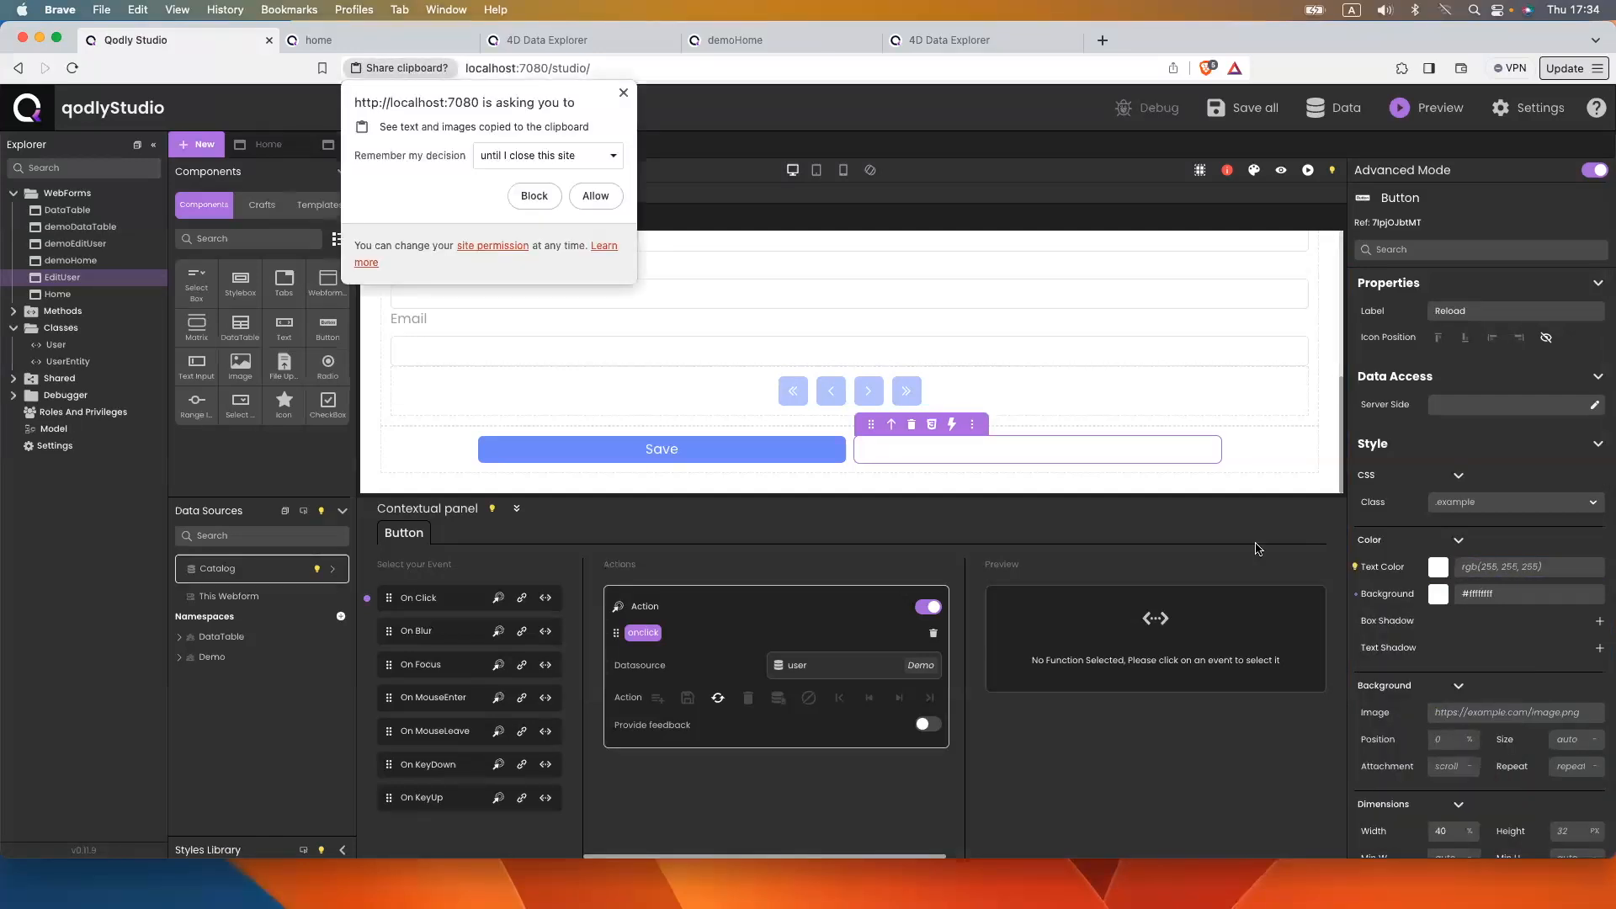
pyautogui.click(595, 196)
pyautogui.press('super+v')
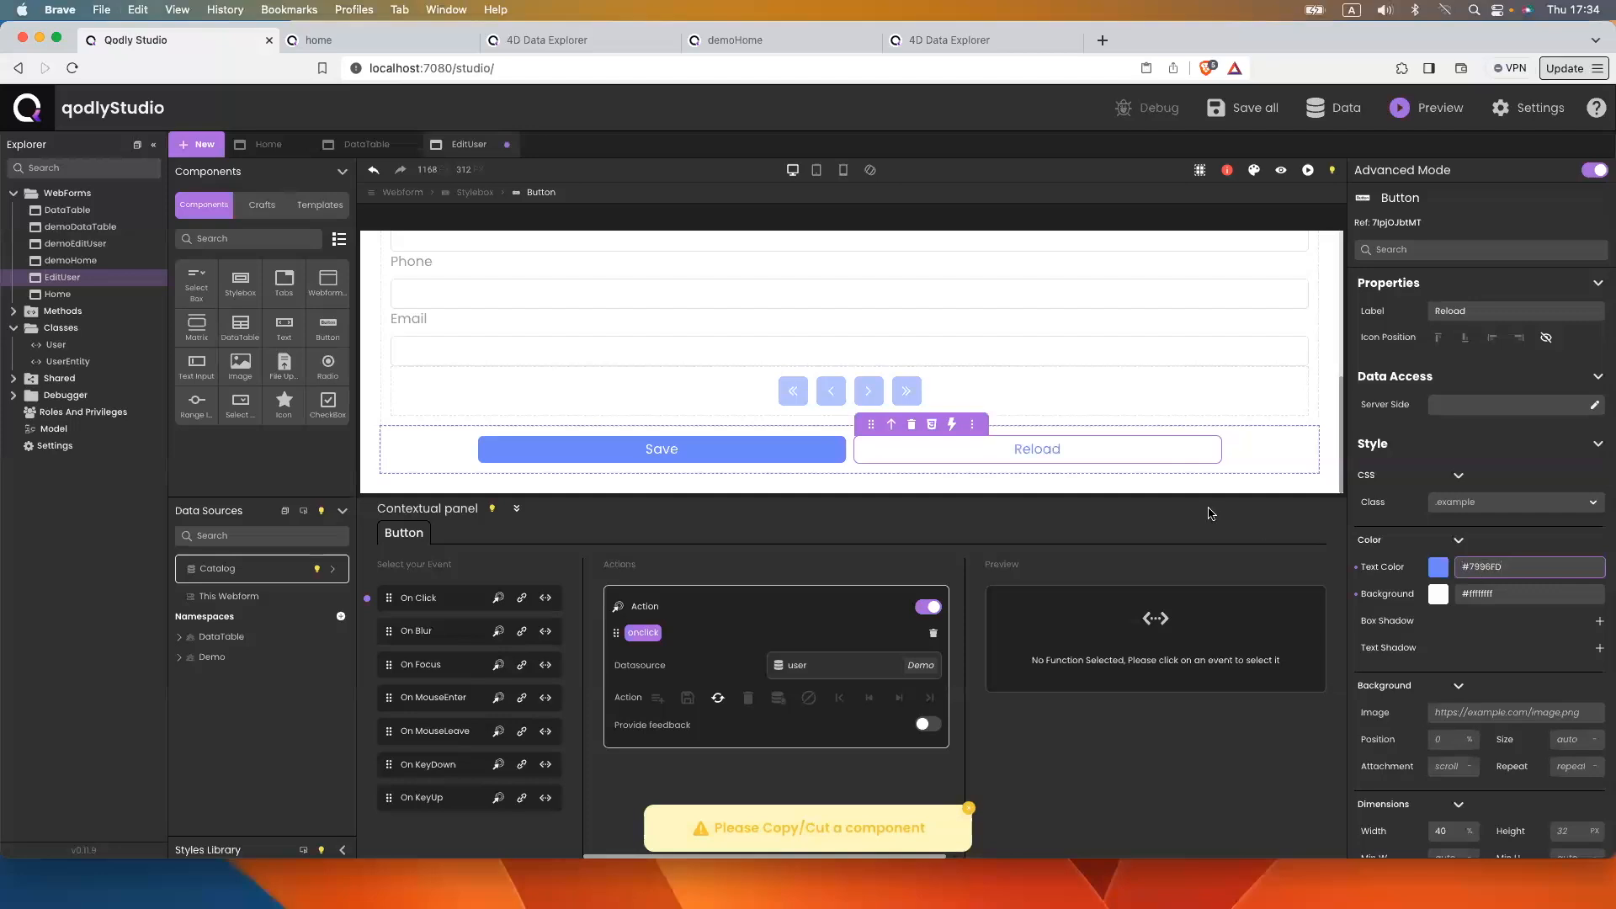
pyautogui.click(969, 808)
pyautogui.press('super+s')
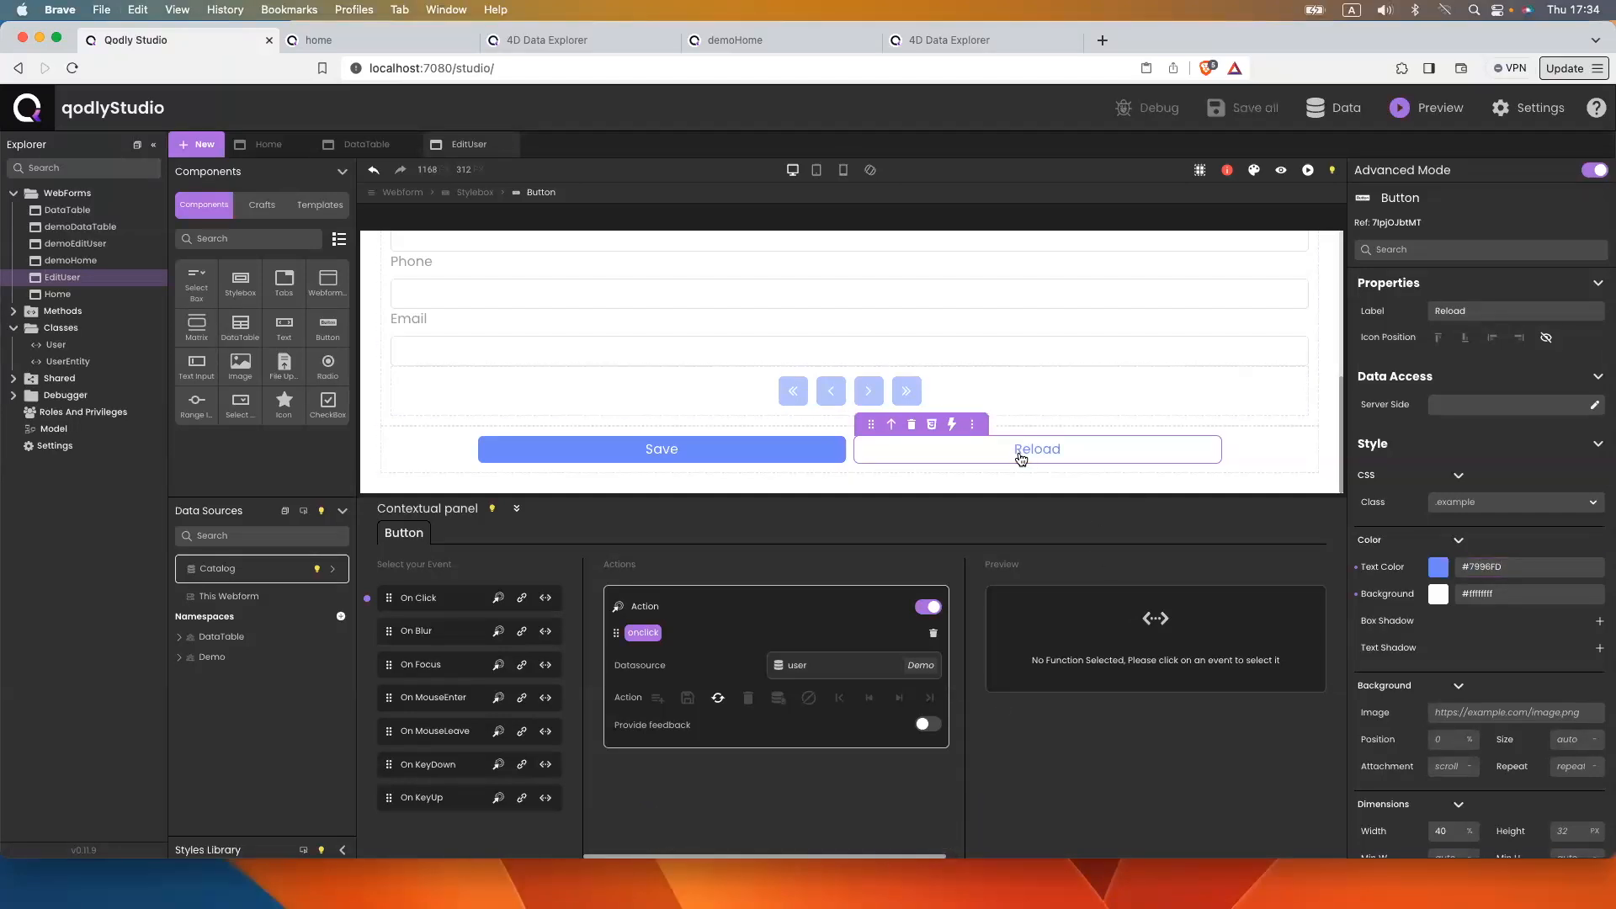
# Give the Delete button a white background and the text color #EB6F70
pyautogui.scroll(5, 741, 442)
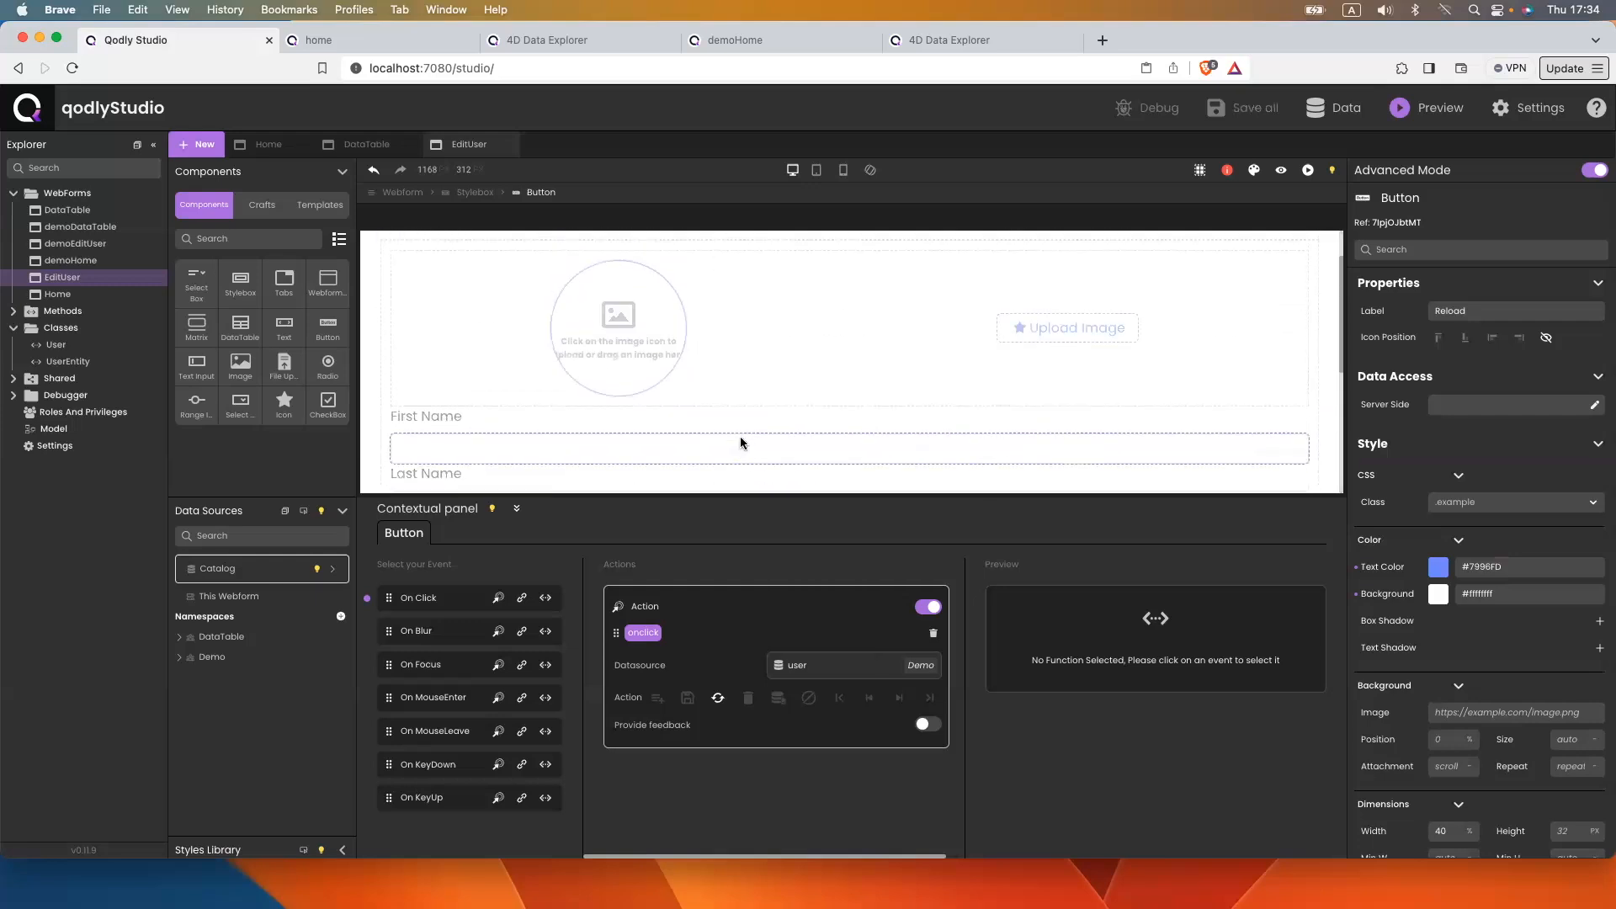
pyautogui.click(426, 280)
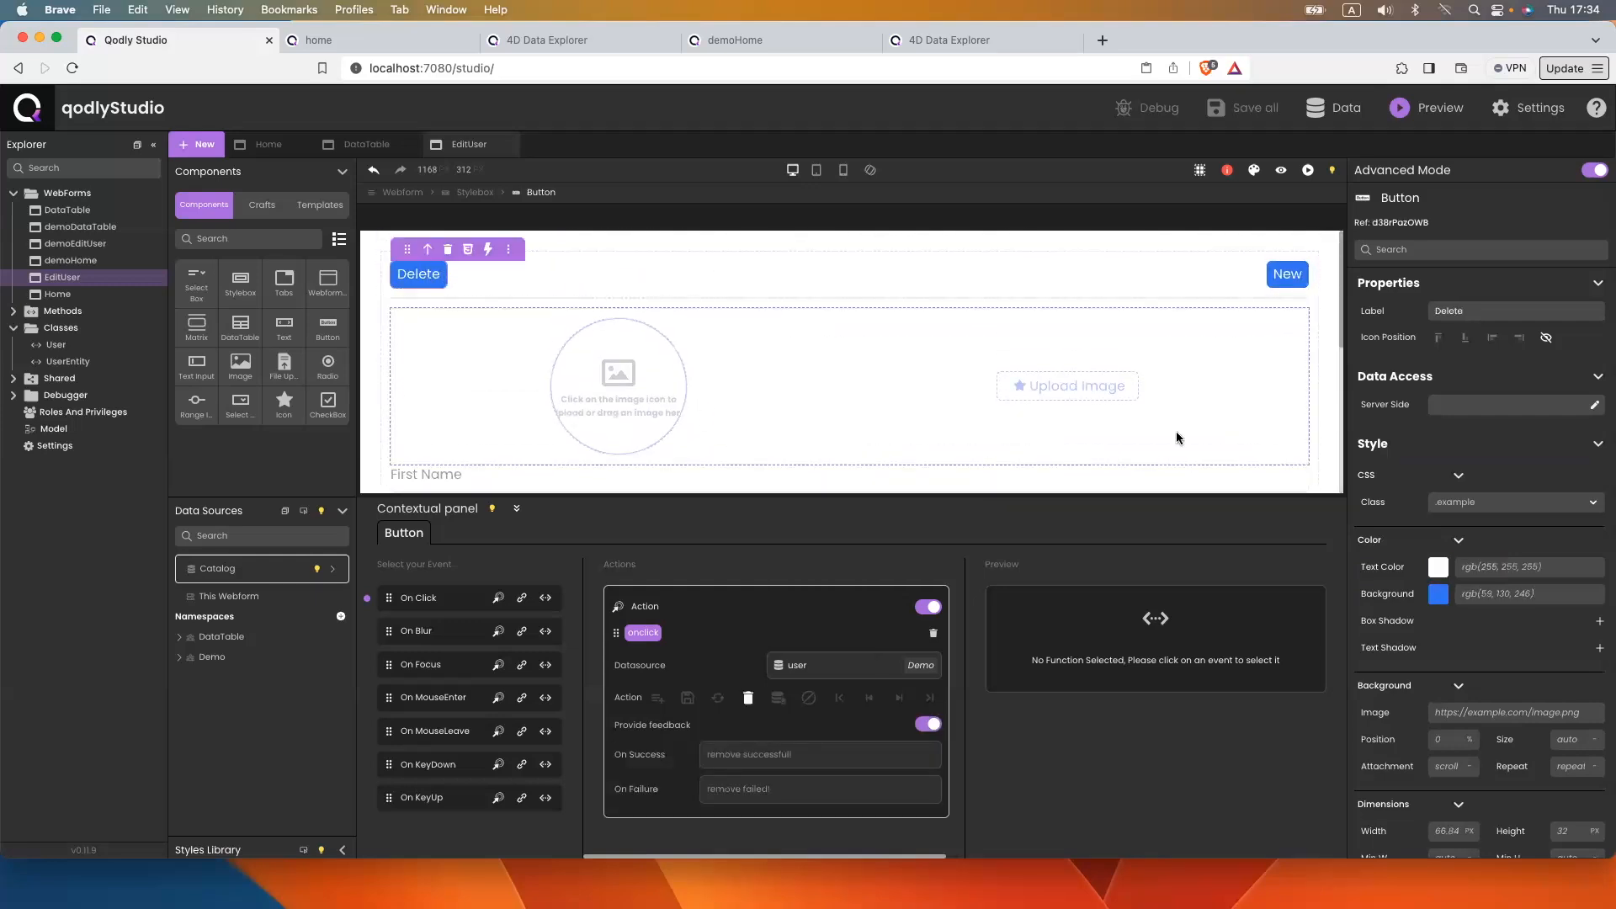
pyautogui.click(1438, 595)
pyautogui.click(1376, 822)
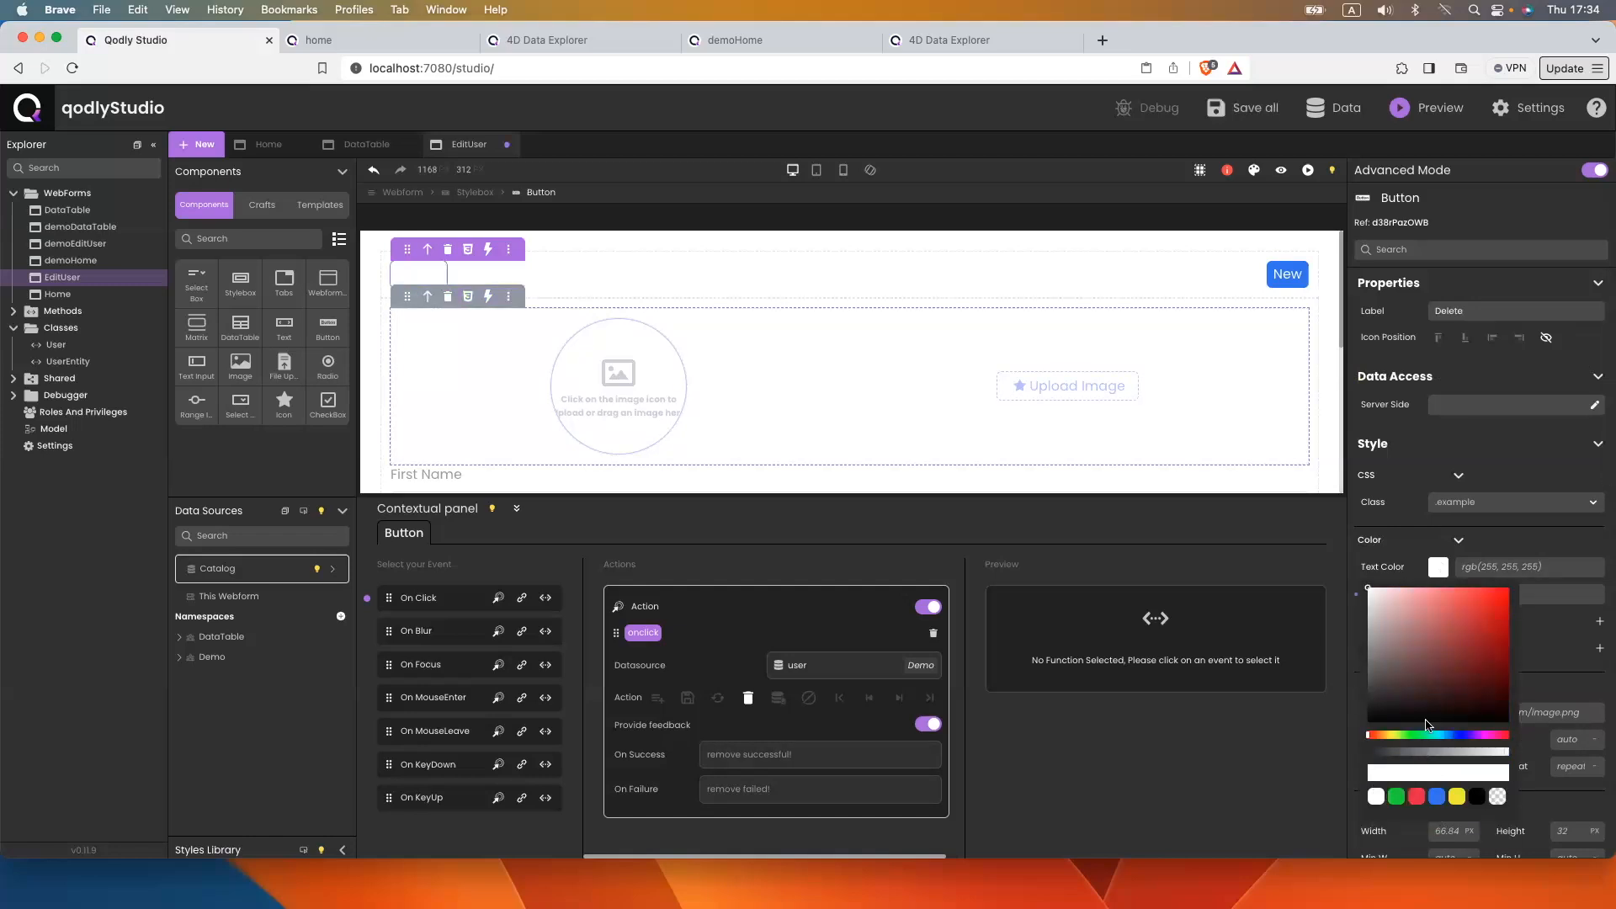
pyautogui.click(1473, 564)
pyautogui.write('#')
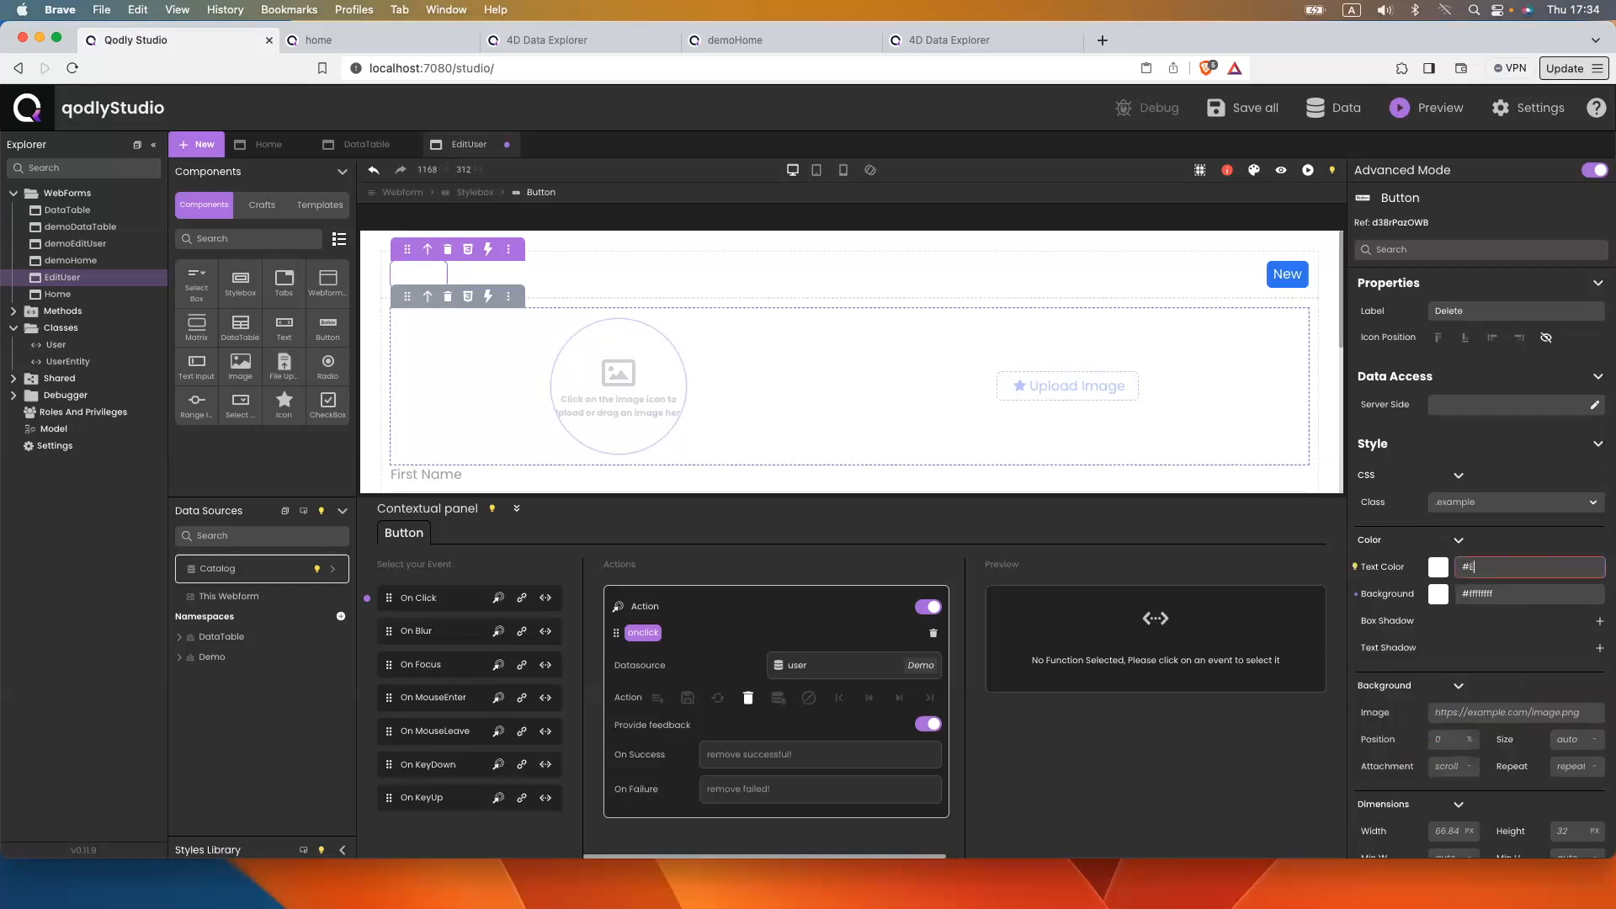
pyautogui.write('EB6F70')
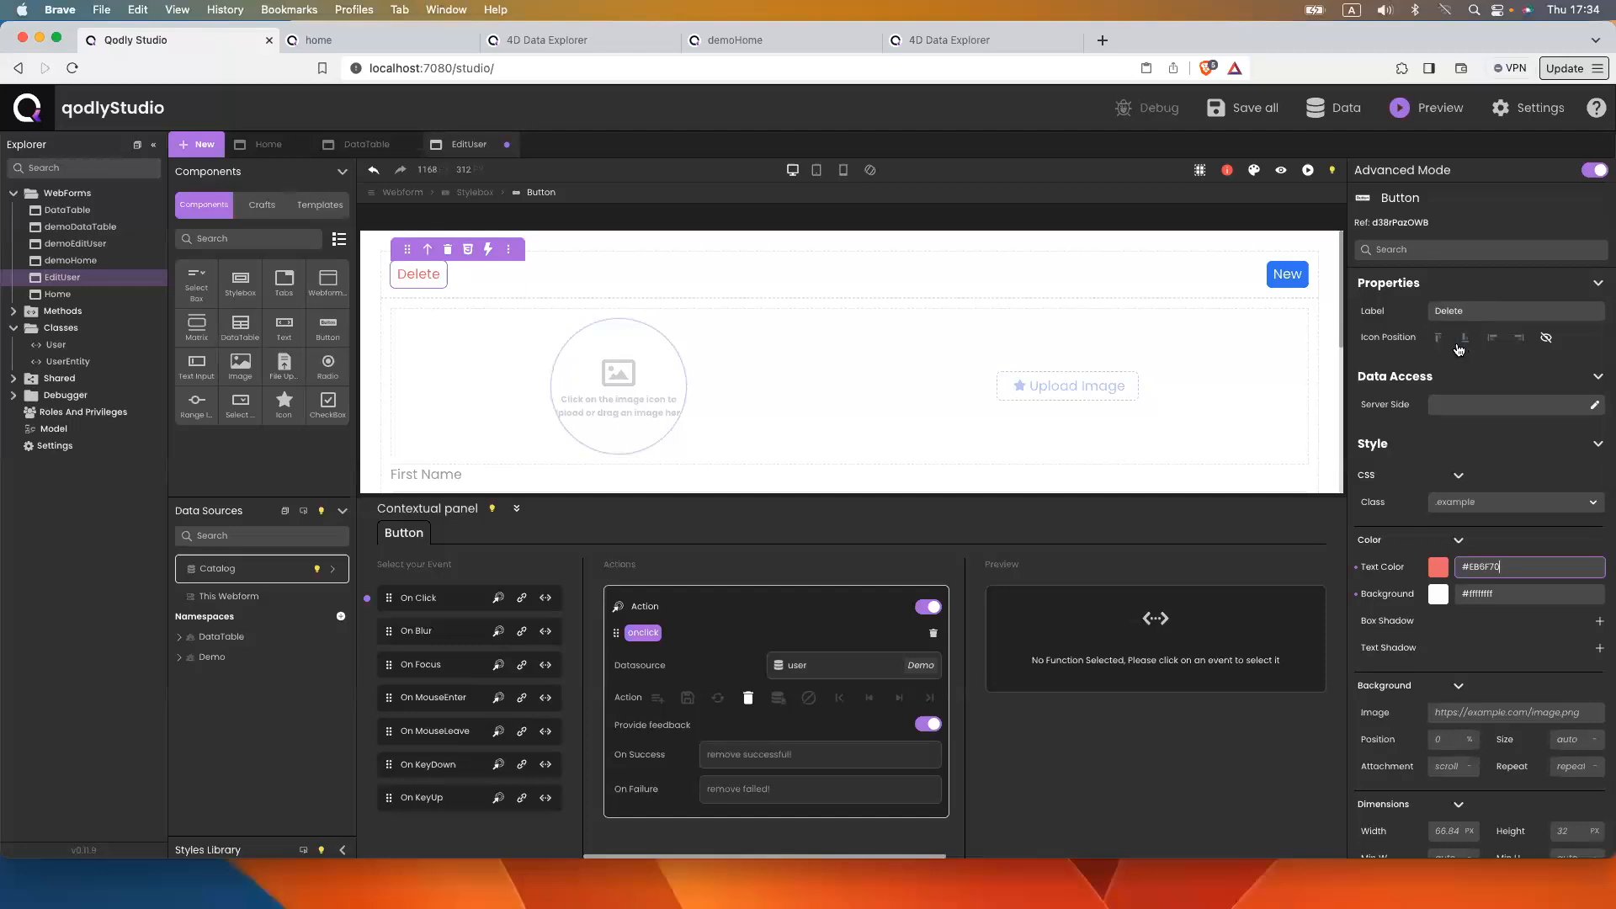
# Add an icon to the left of the Delete button's label and set it to the solid trash icon
pyautogui.click(1495, 346)
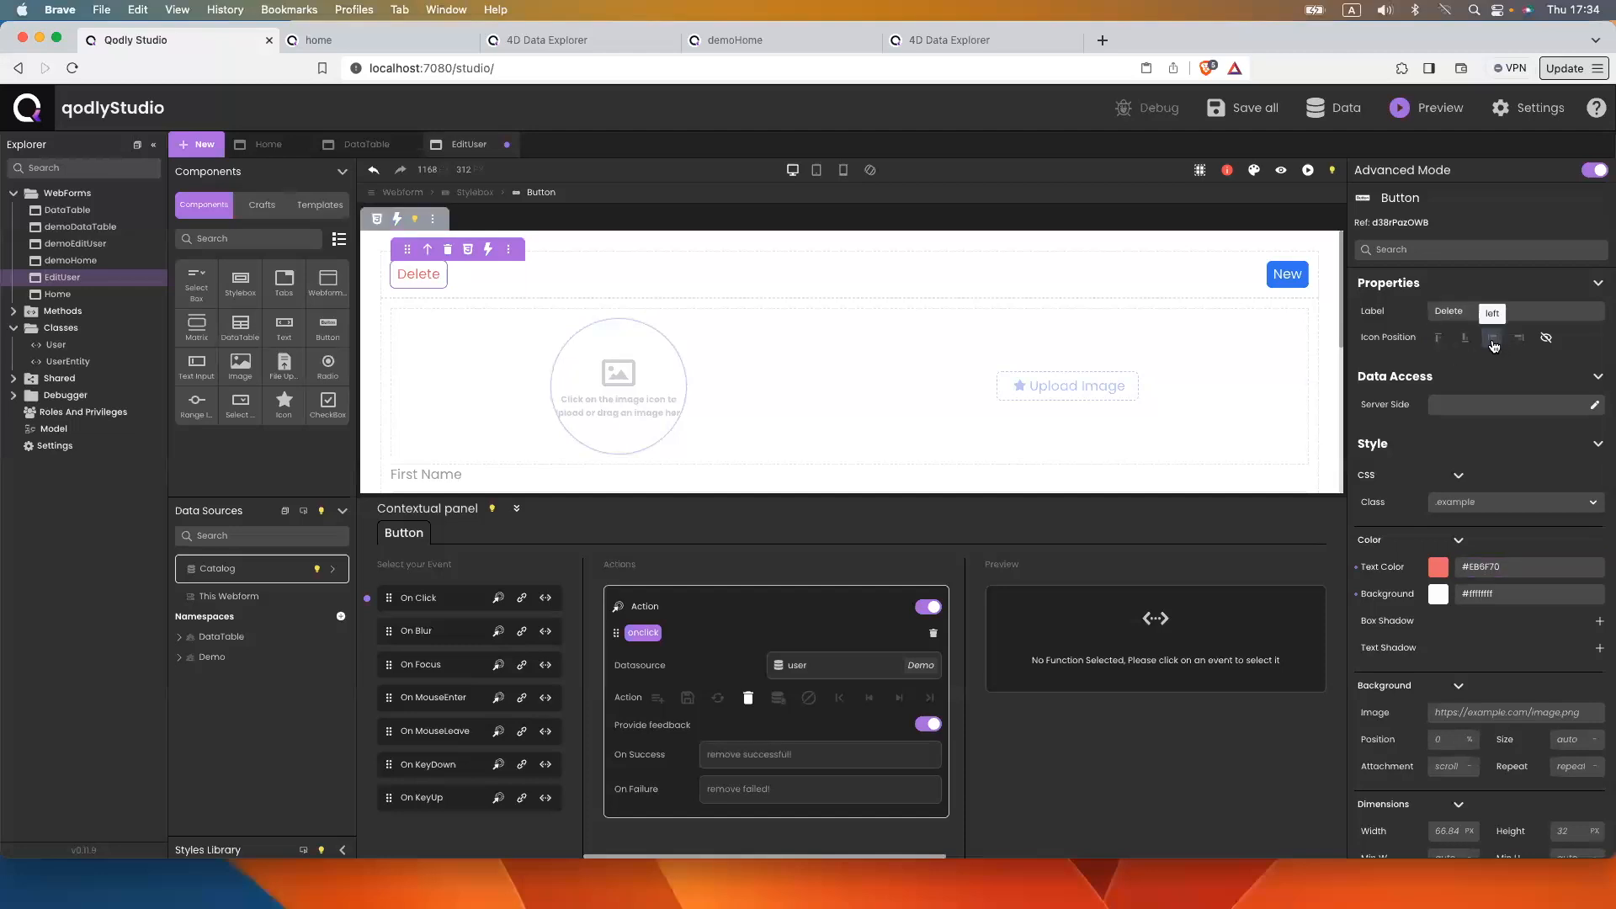
pyautogui.click(404, 276)
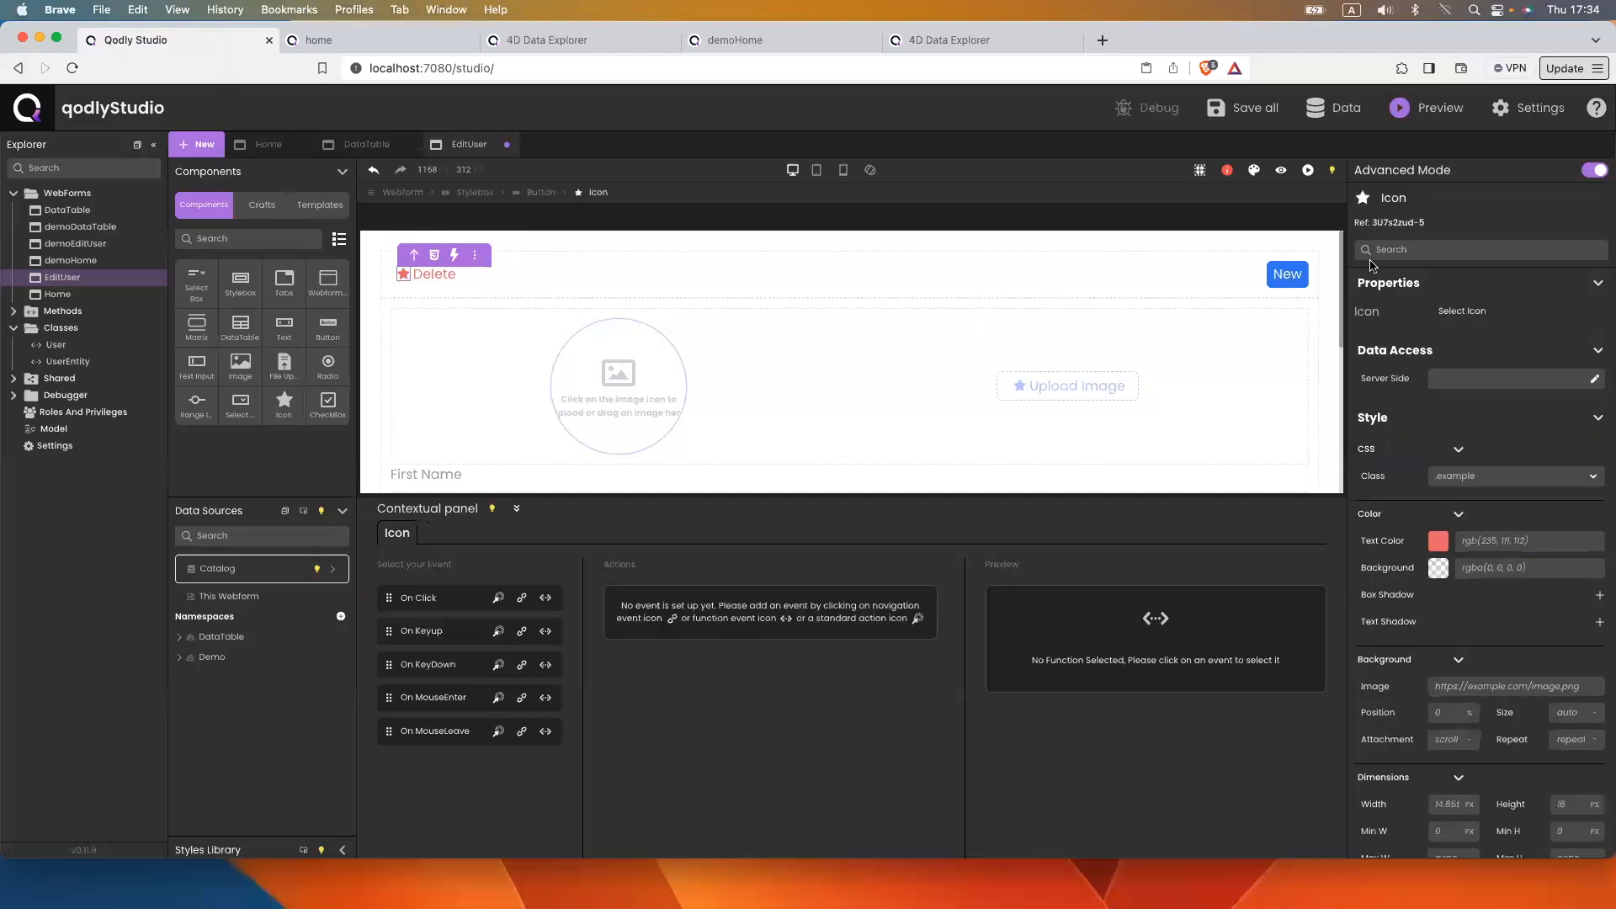
pyautogui.click(1460, 311)
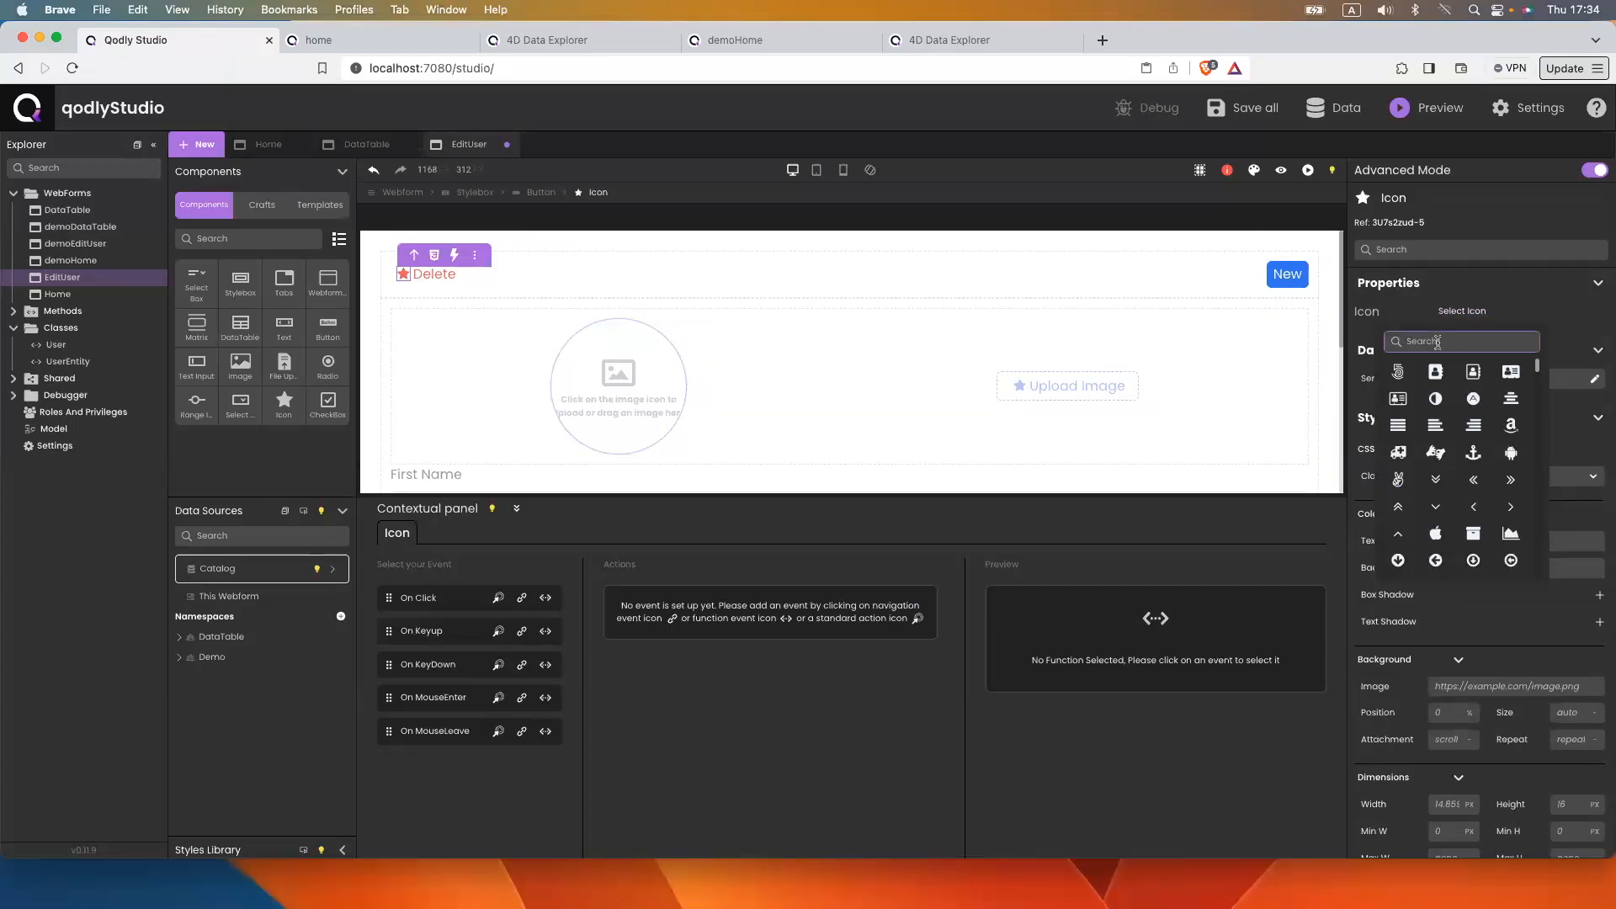
pyautogui.write('tras')
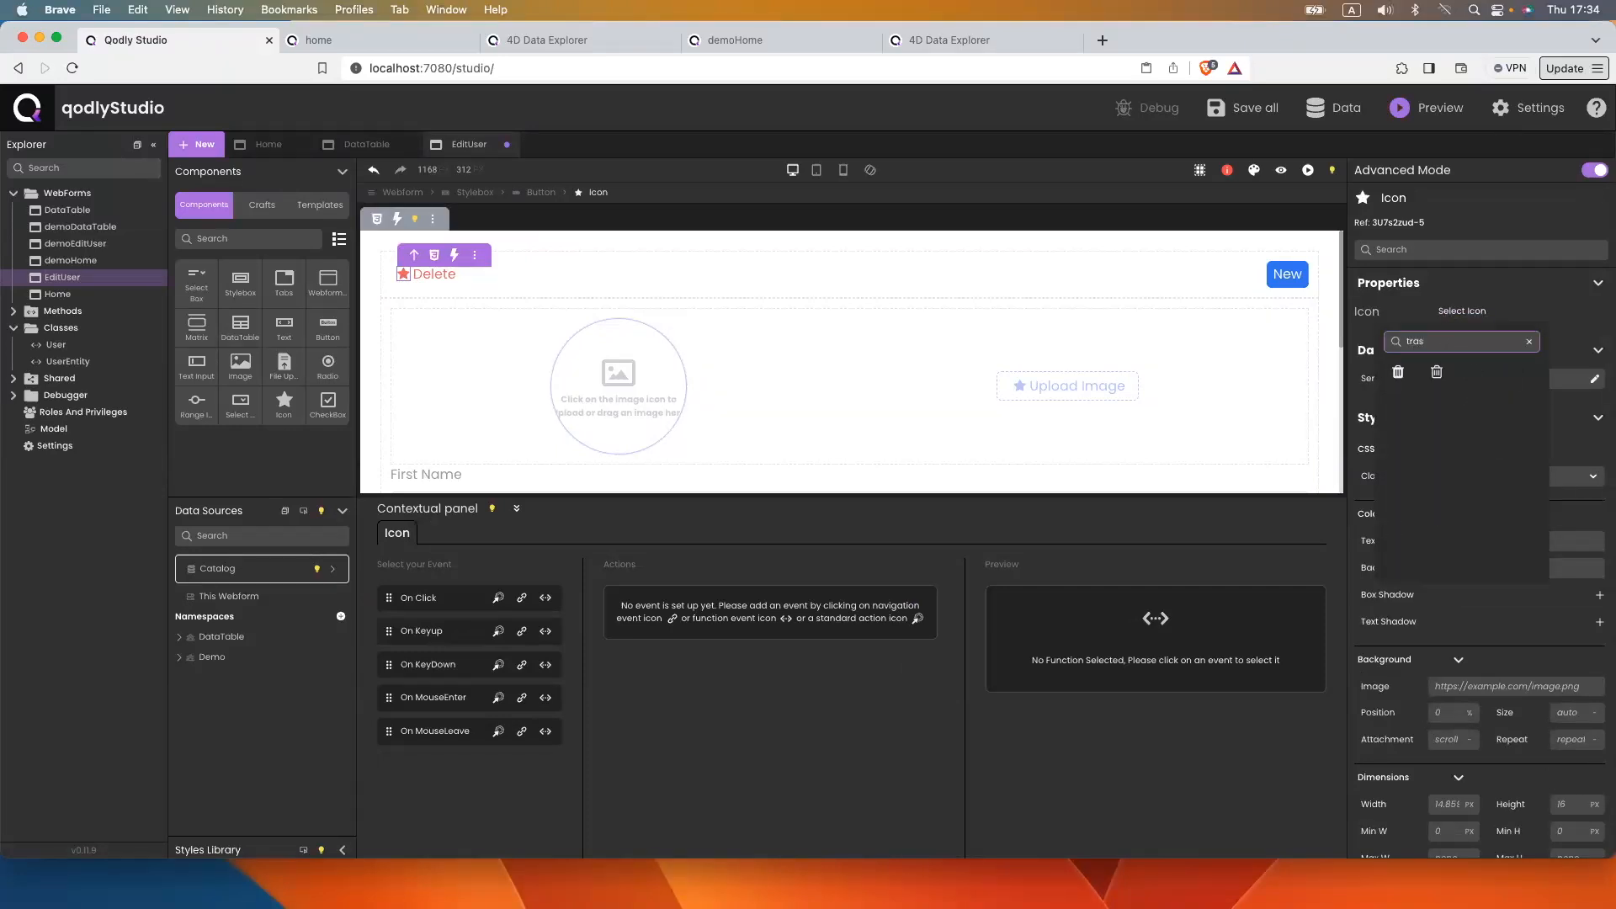
pyautogui.click(1398, 372)
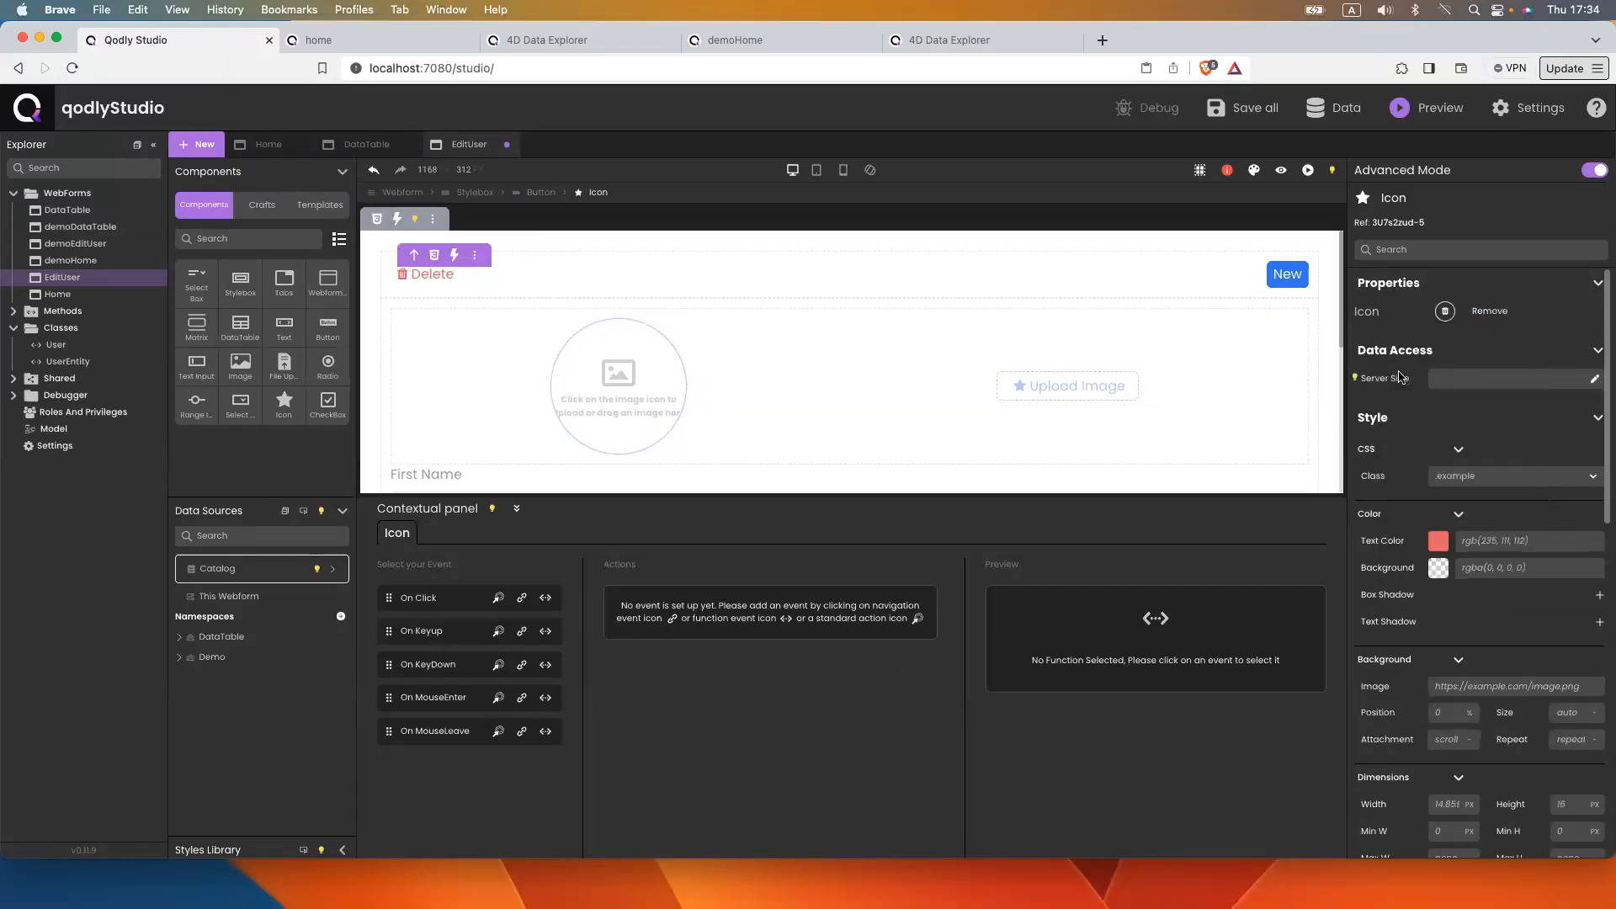
pyautogui.click(410, 287)
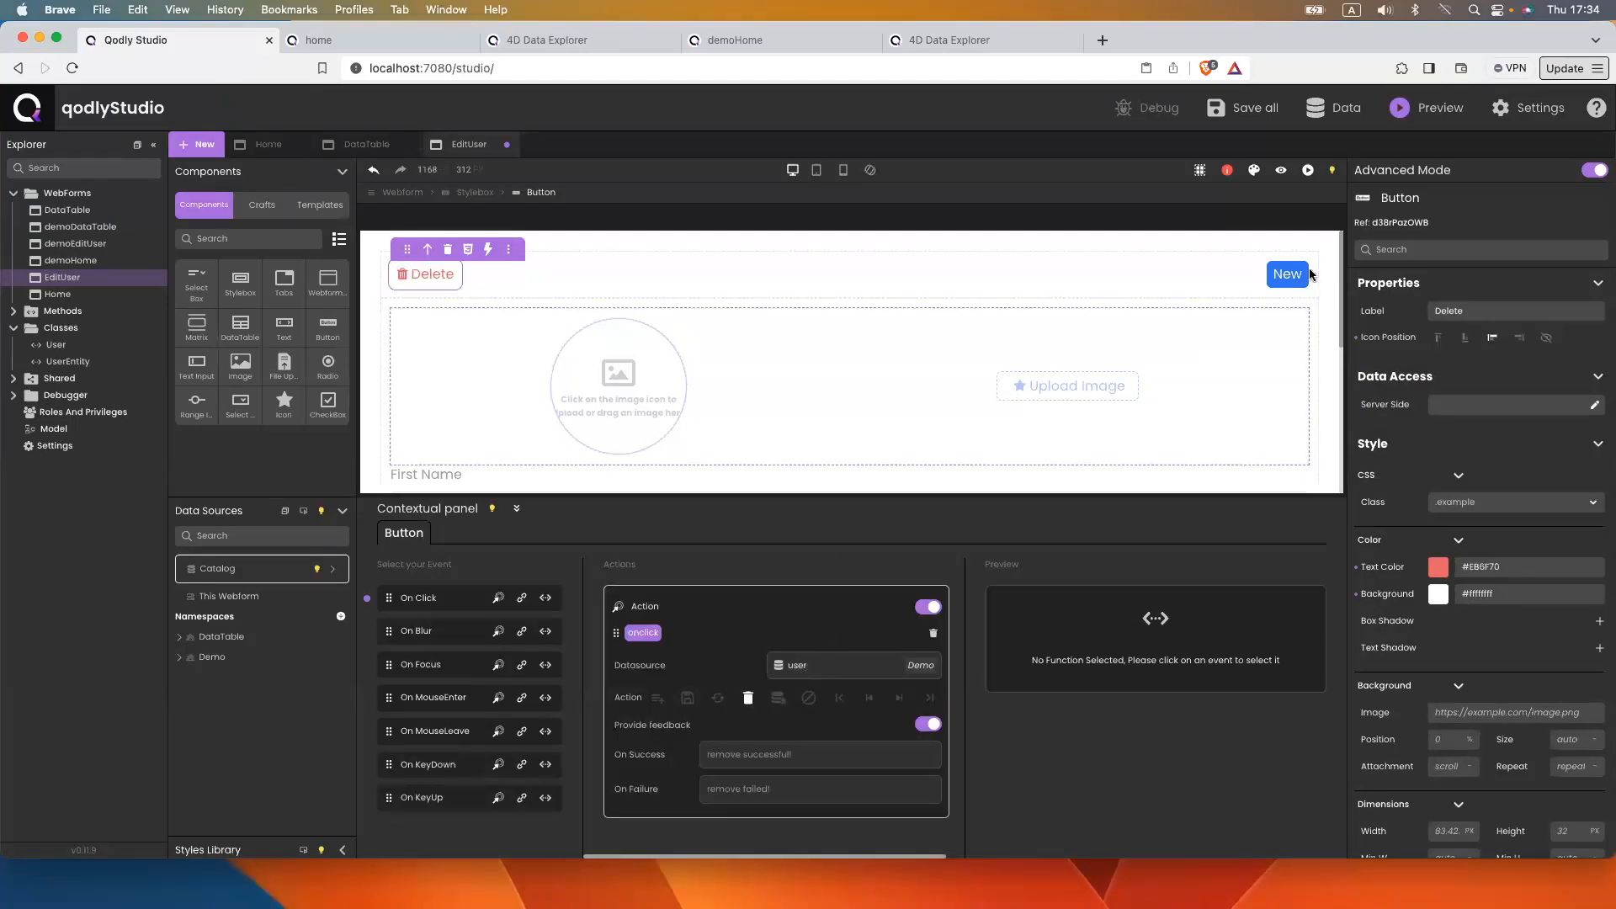
# Add an icon to the left of the New button's label and set it to the plain plus sign
pyautogui.click(1292, 287)
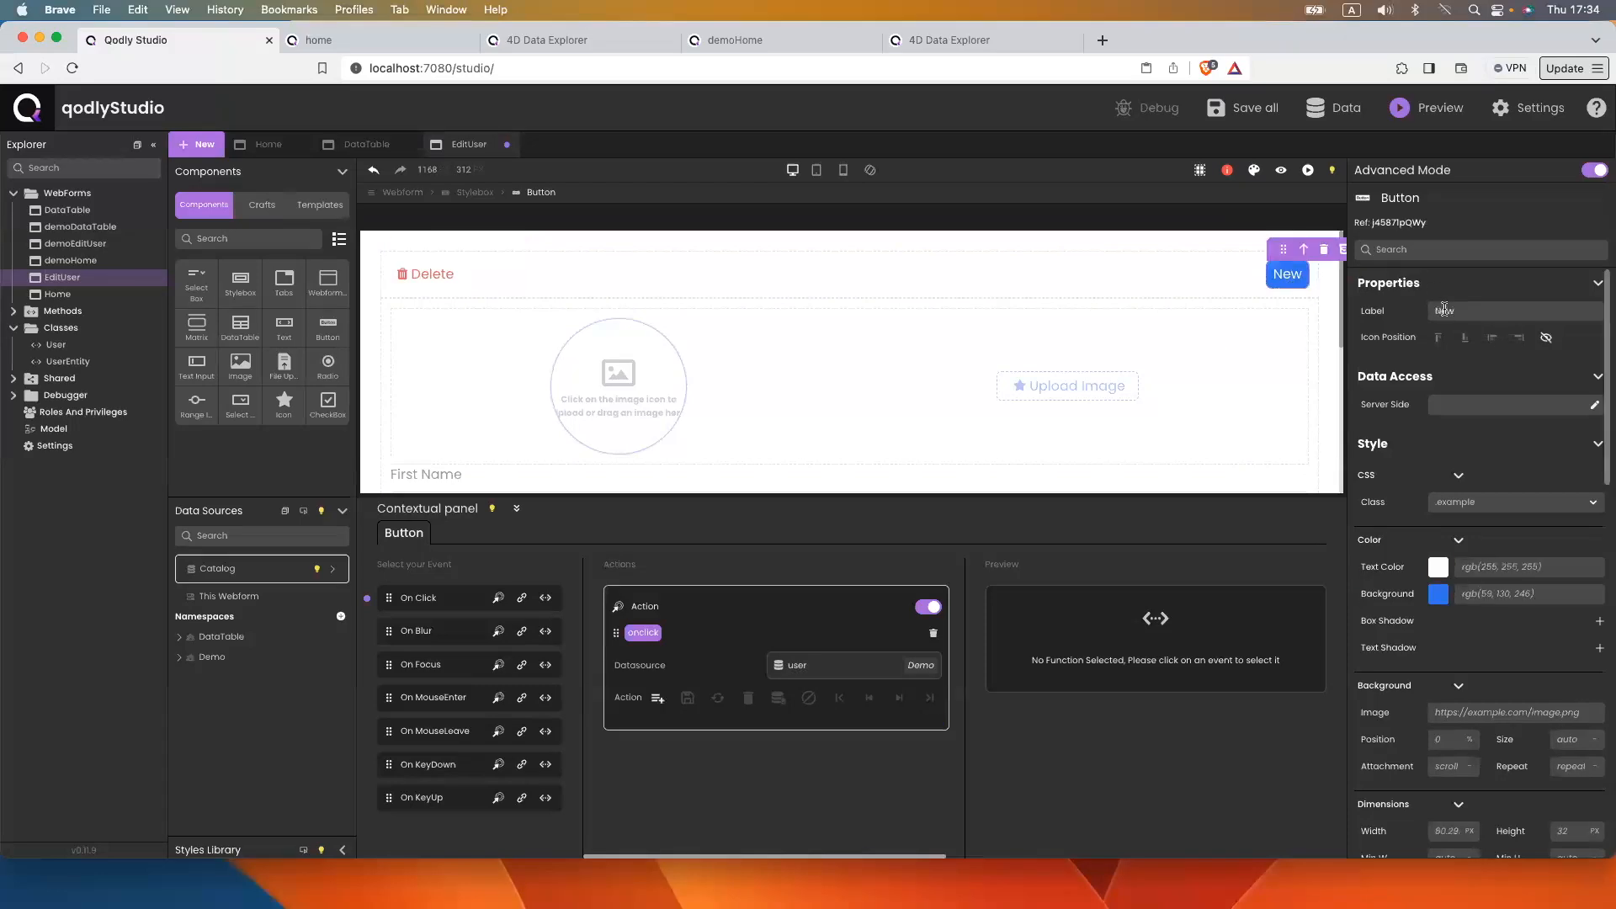
pyautogui.click(1493, 340)
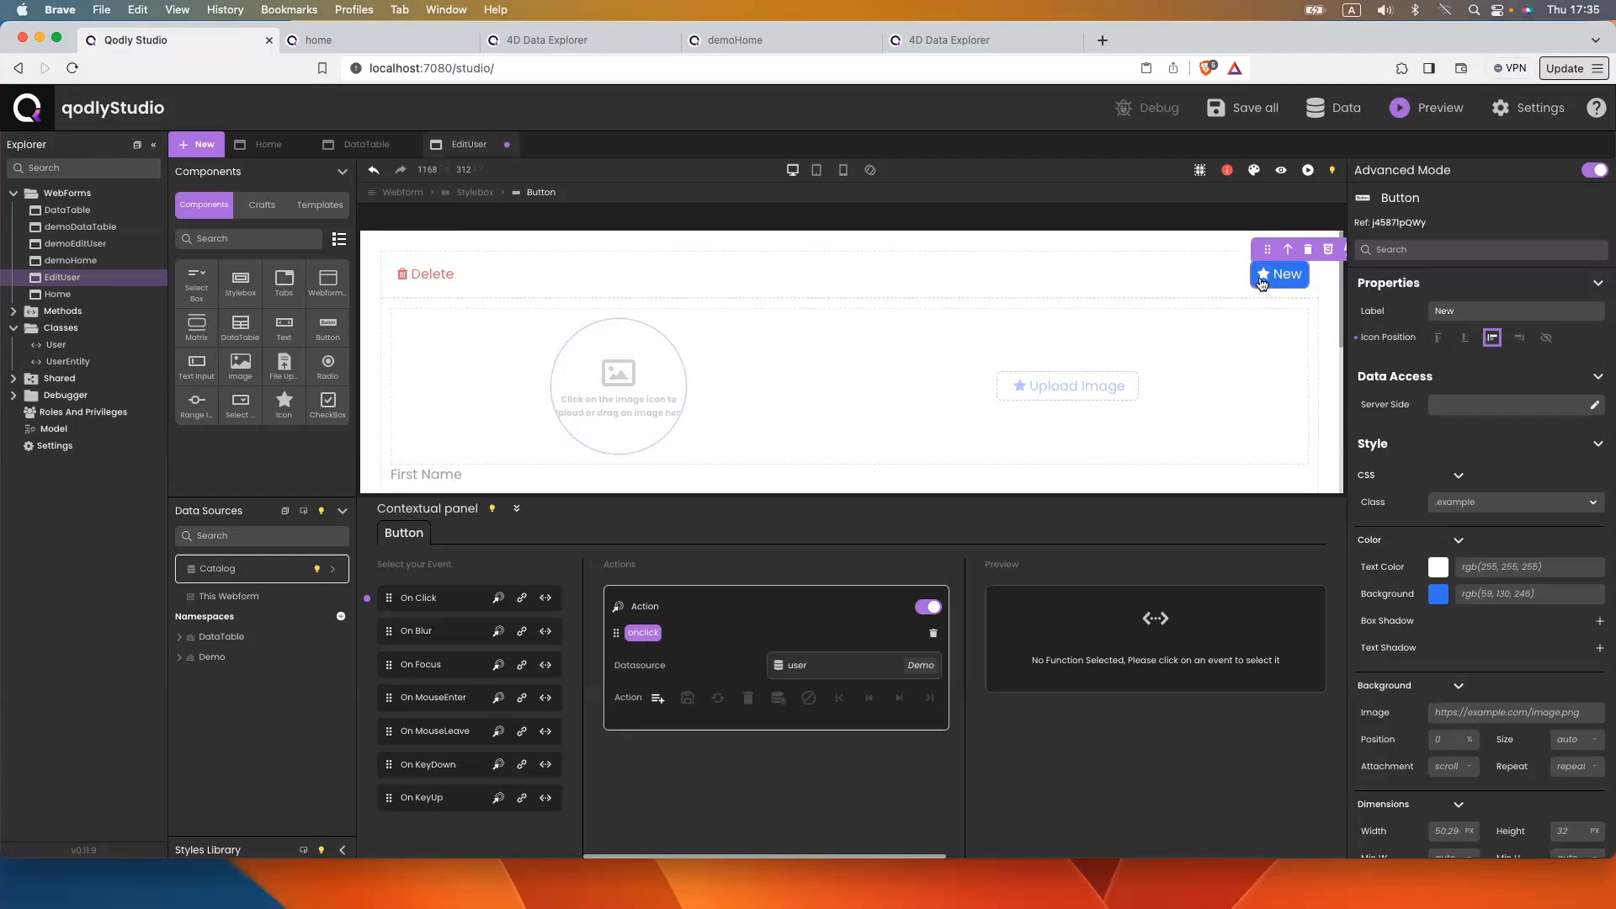
pyautogui.click(1264, 275)
pyautogui.click(1465, 327)
pyautogui.write('o')
pyautogui.press('BackSpace')
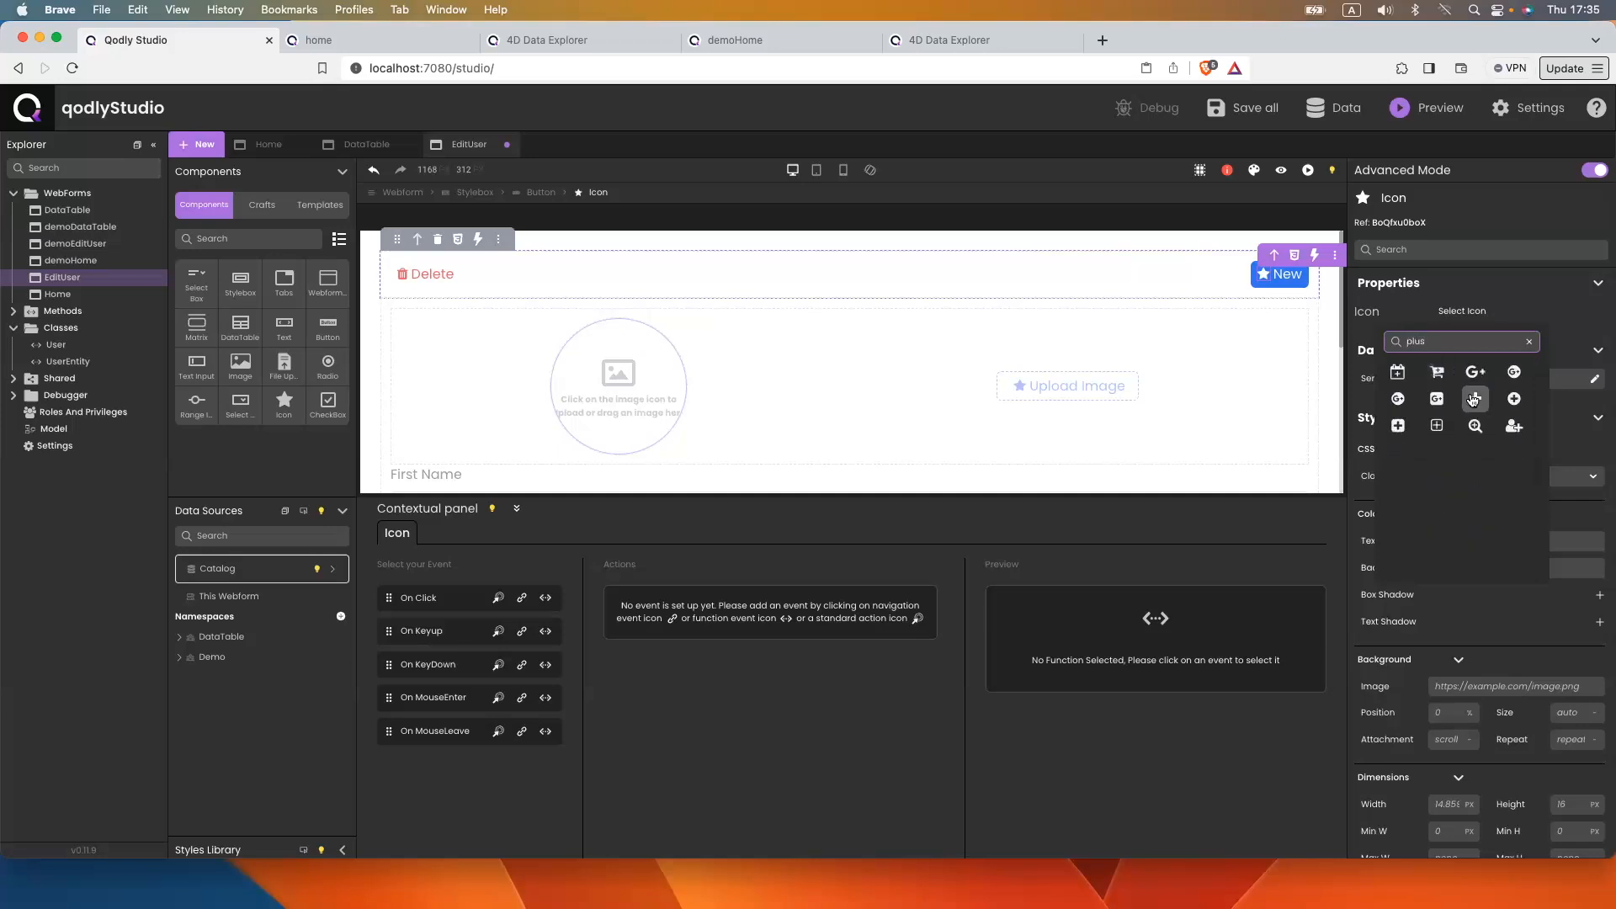
pyautogui.click(1427, 367)
# Set the background color of the New button's plus icon to #47B881
pyautogui.click(1466, 544)
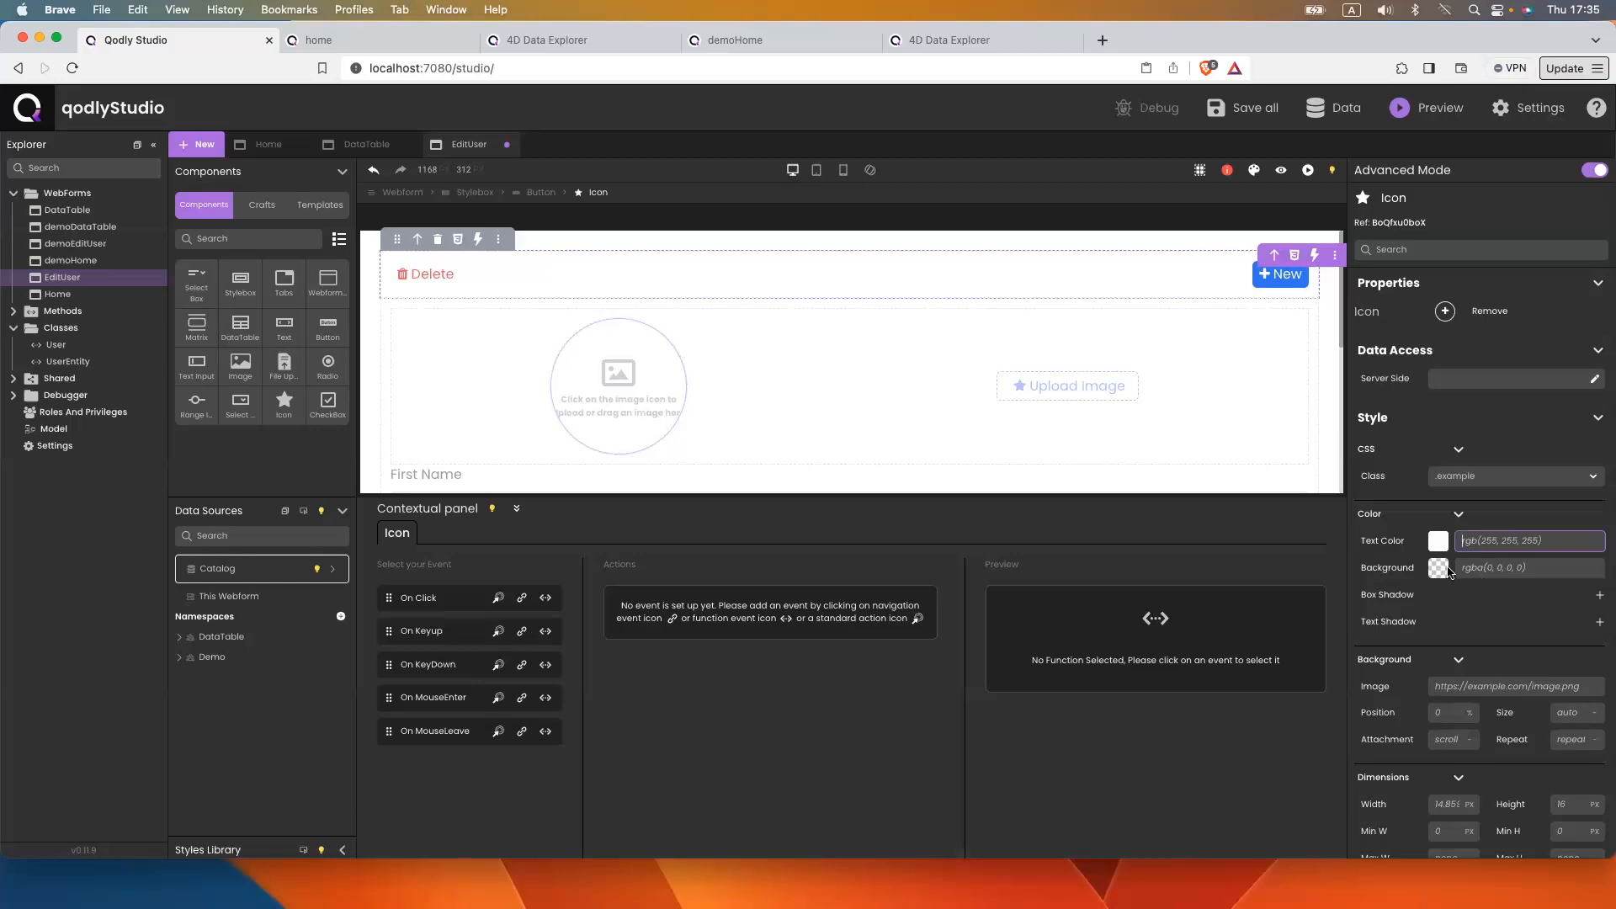
pyautogui.click(1479, 569)
pyautogui.write('#')
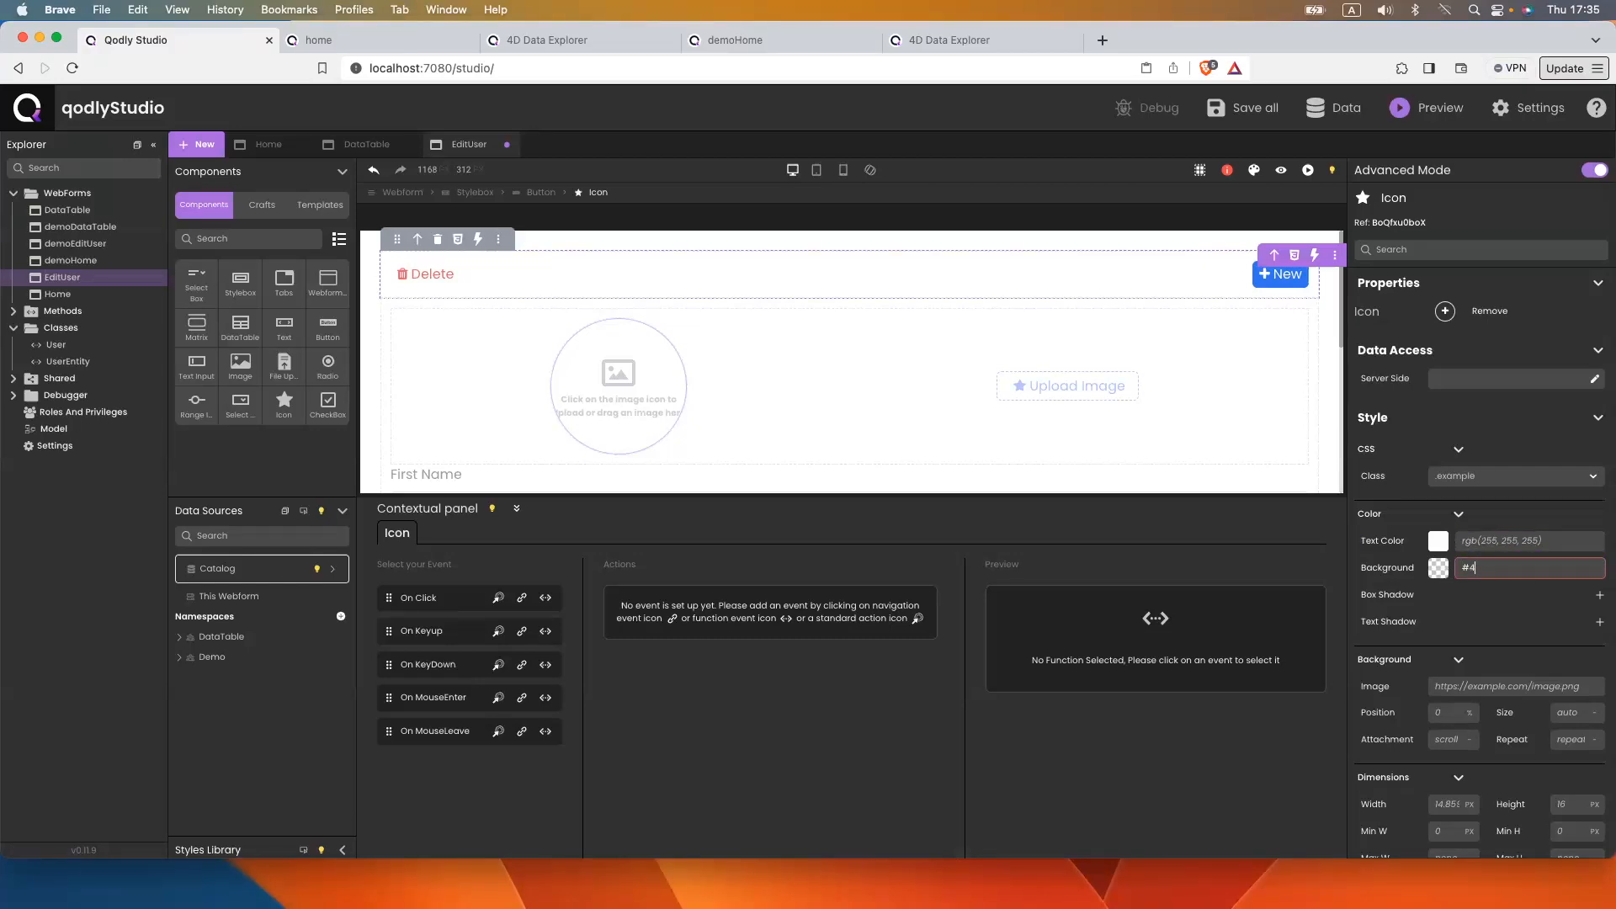
pyautogui.write('47B88')
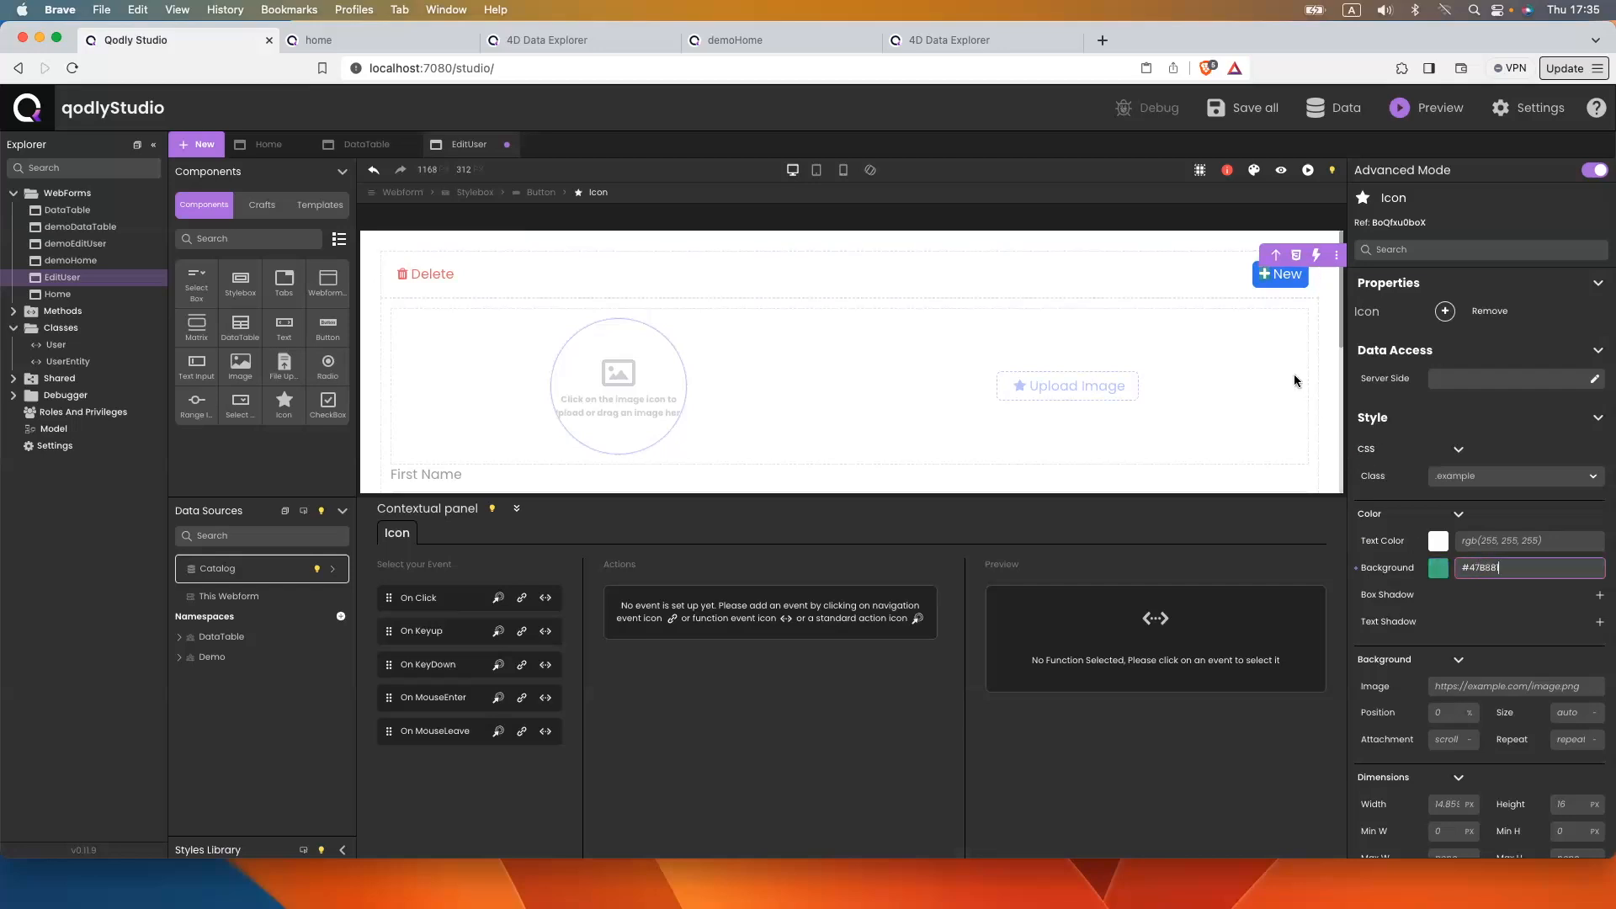
pyautogui.write('1')
# Set the New button's own background color to #47B881 and save the webform
pyautogui.click(1276, 281)
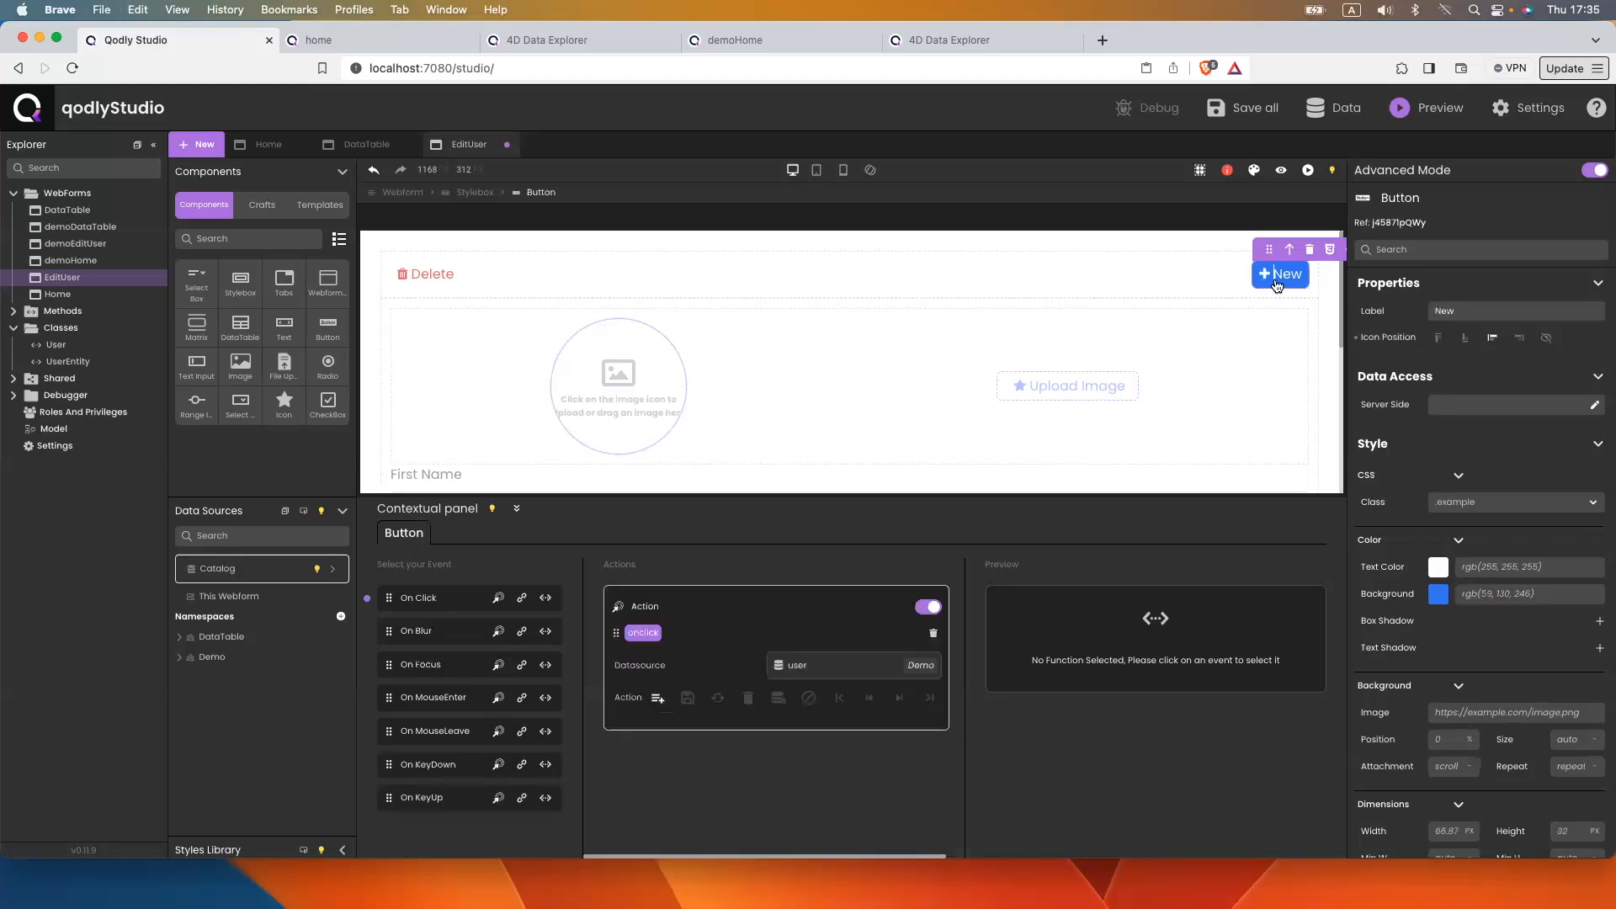
pyautogui.click(1478, 593)
pyautogui.write('#47B881')
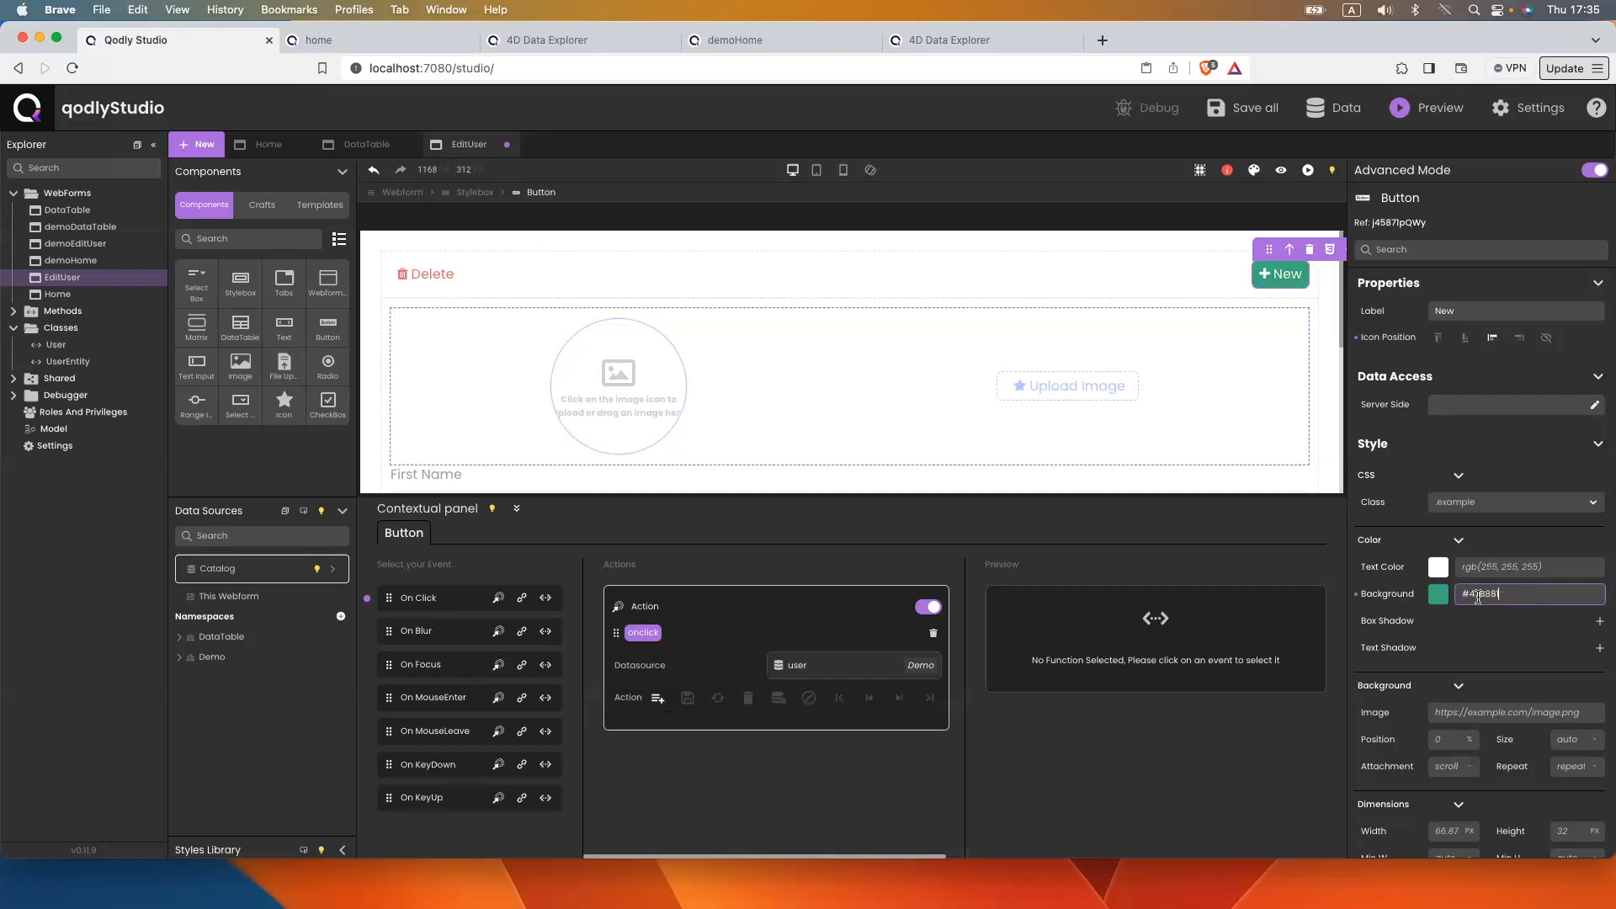
pyautogui.click(1162, 281)
pyautogui.scroll(-5, 915, 360)
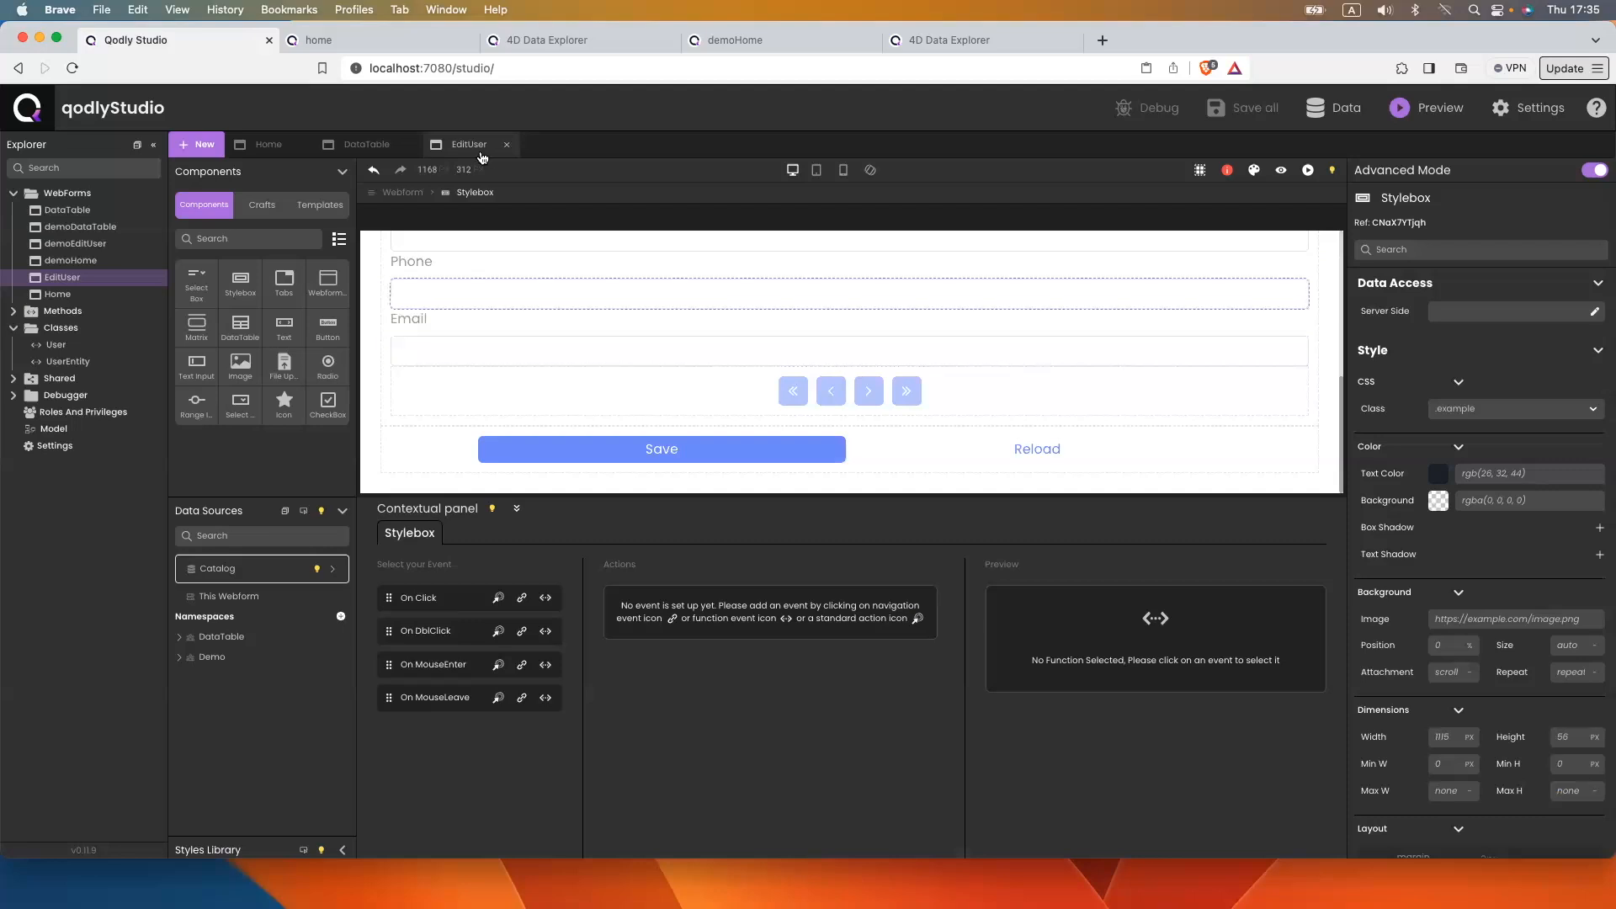
# Switch to the rendered home page and reload it to check the restyled user form
pyautogui.click(330, 40)
pyautogui.click(374, 69)
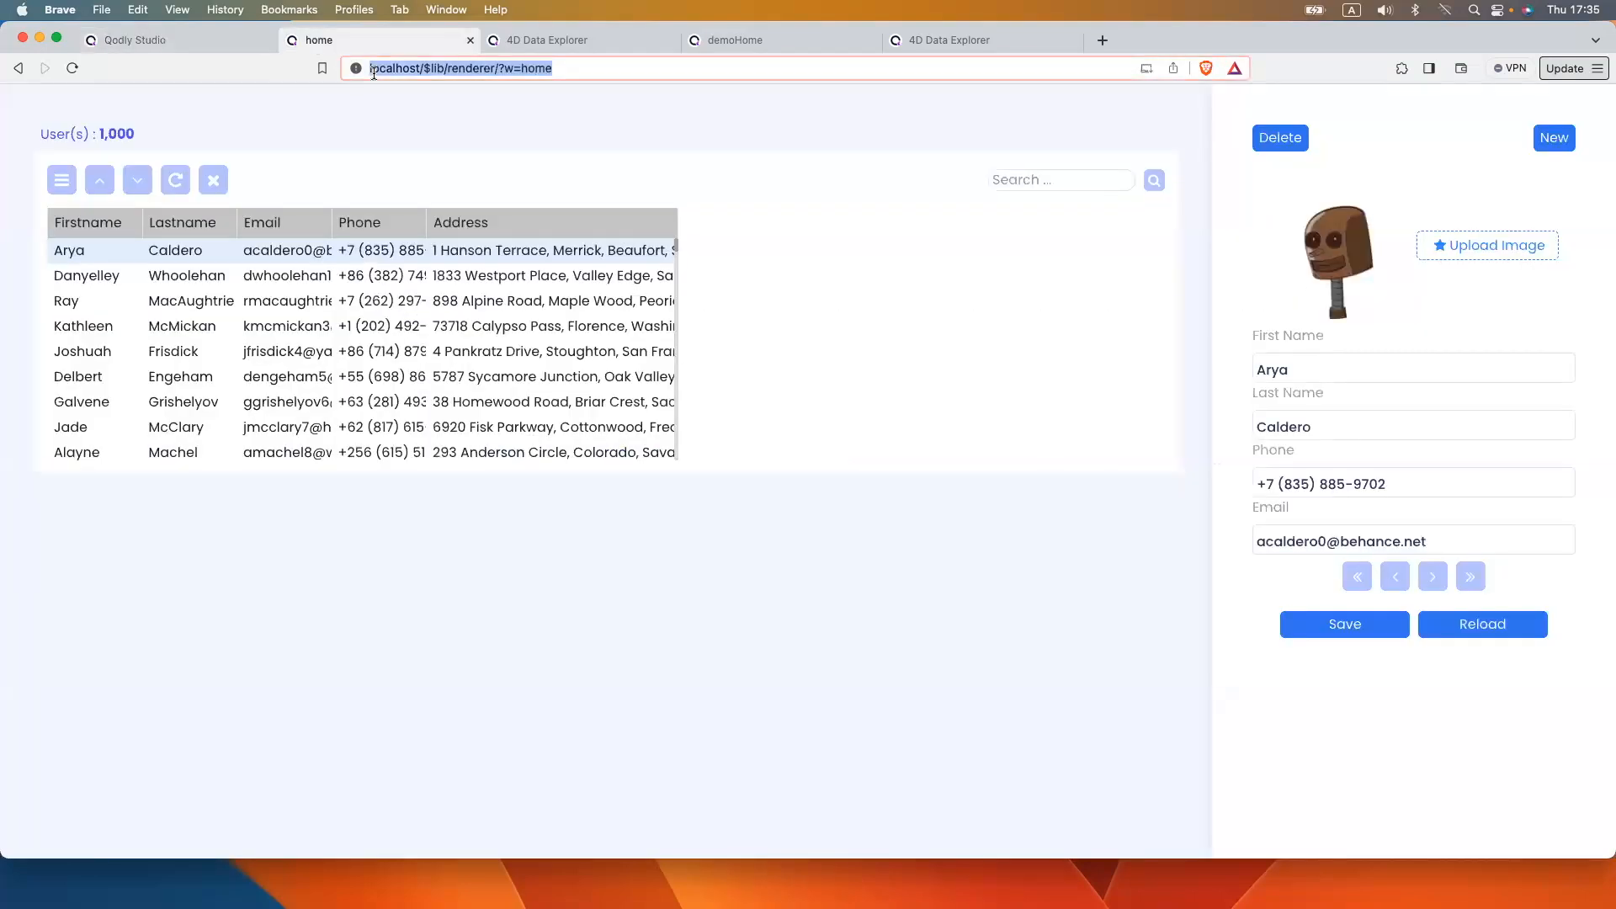
pyautogui.press('Return')
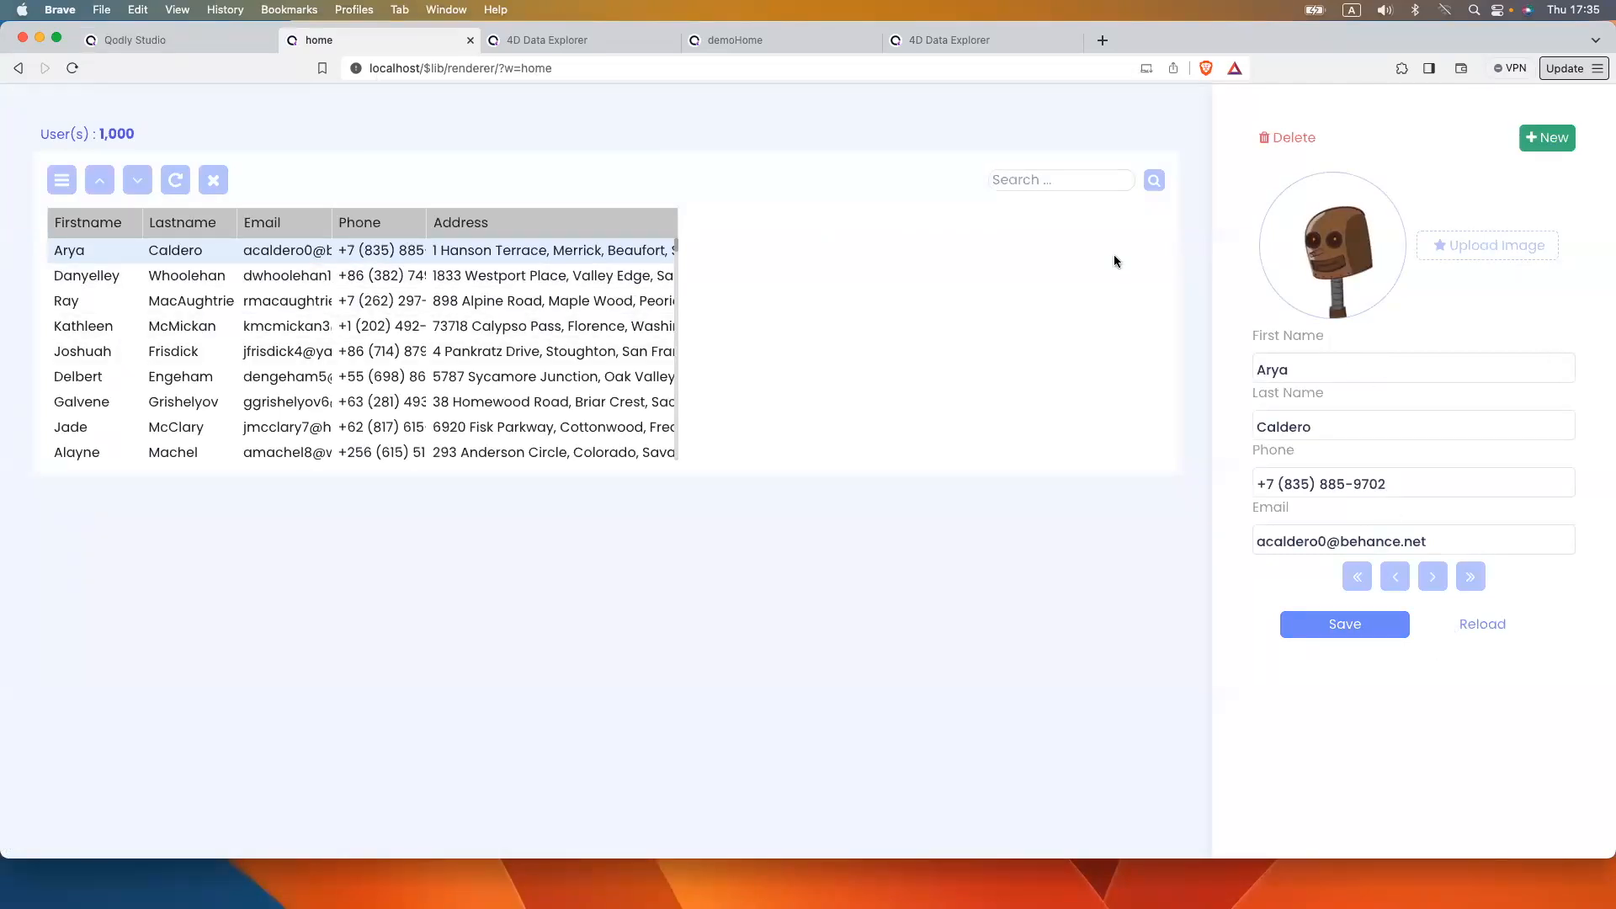
# Start a new user record and enter the first name, last name and e-mail address
pyautogui.click(1557, 134)
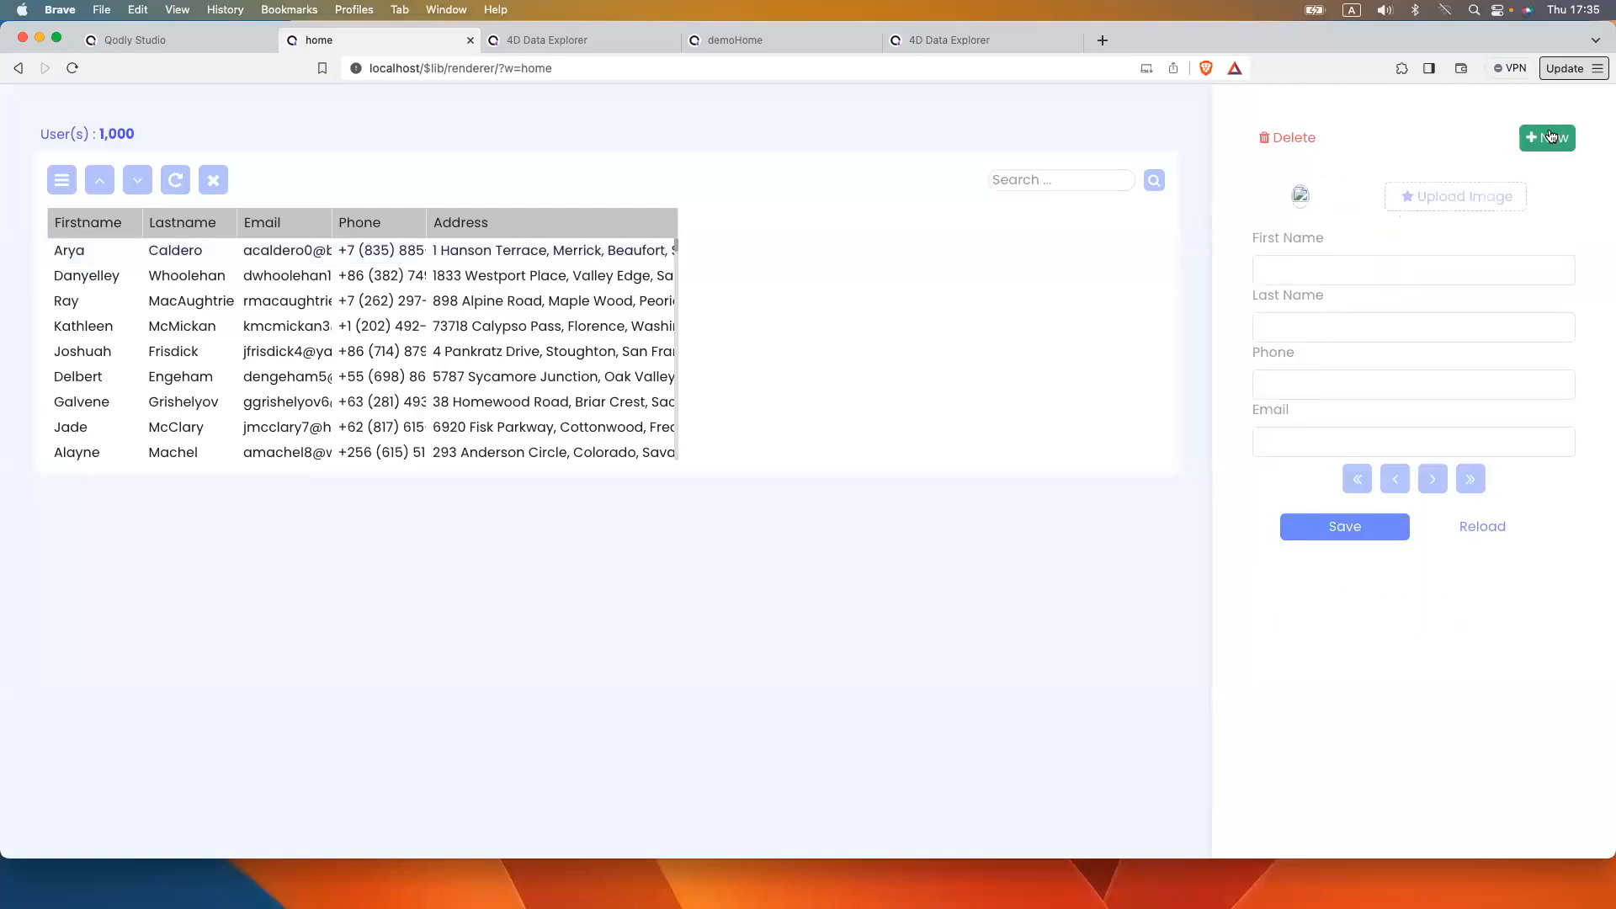
pyautogui.click(1327, 271)
pyautogui.write('J')
pyautogui.write('doe')
pyautogui.write('joe@example.com')
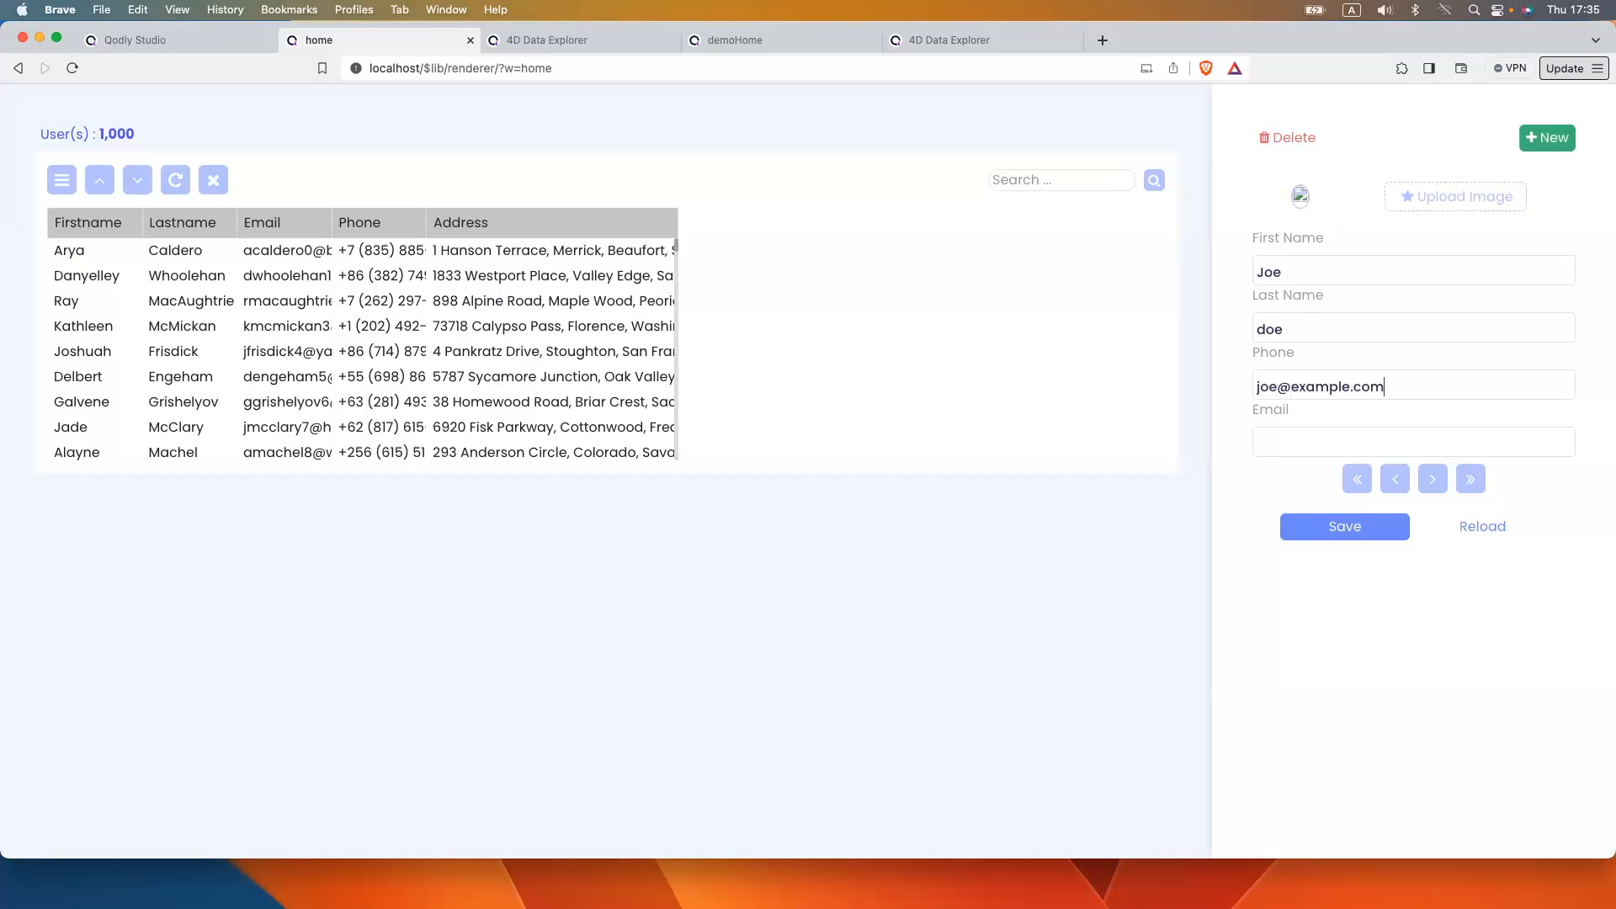
# Move the e-mail address from the Phone field to the Email field, enter the phone number, and save the record
pyautogui.tripleClick(1304, 389)
pyautogui.press('super+x')
pyautogui.click(1311, 435)
pyautogui.press('super+v')
pyautogui.click(1294, 389)
pyautogui.write('0666666666')
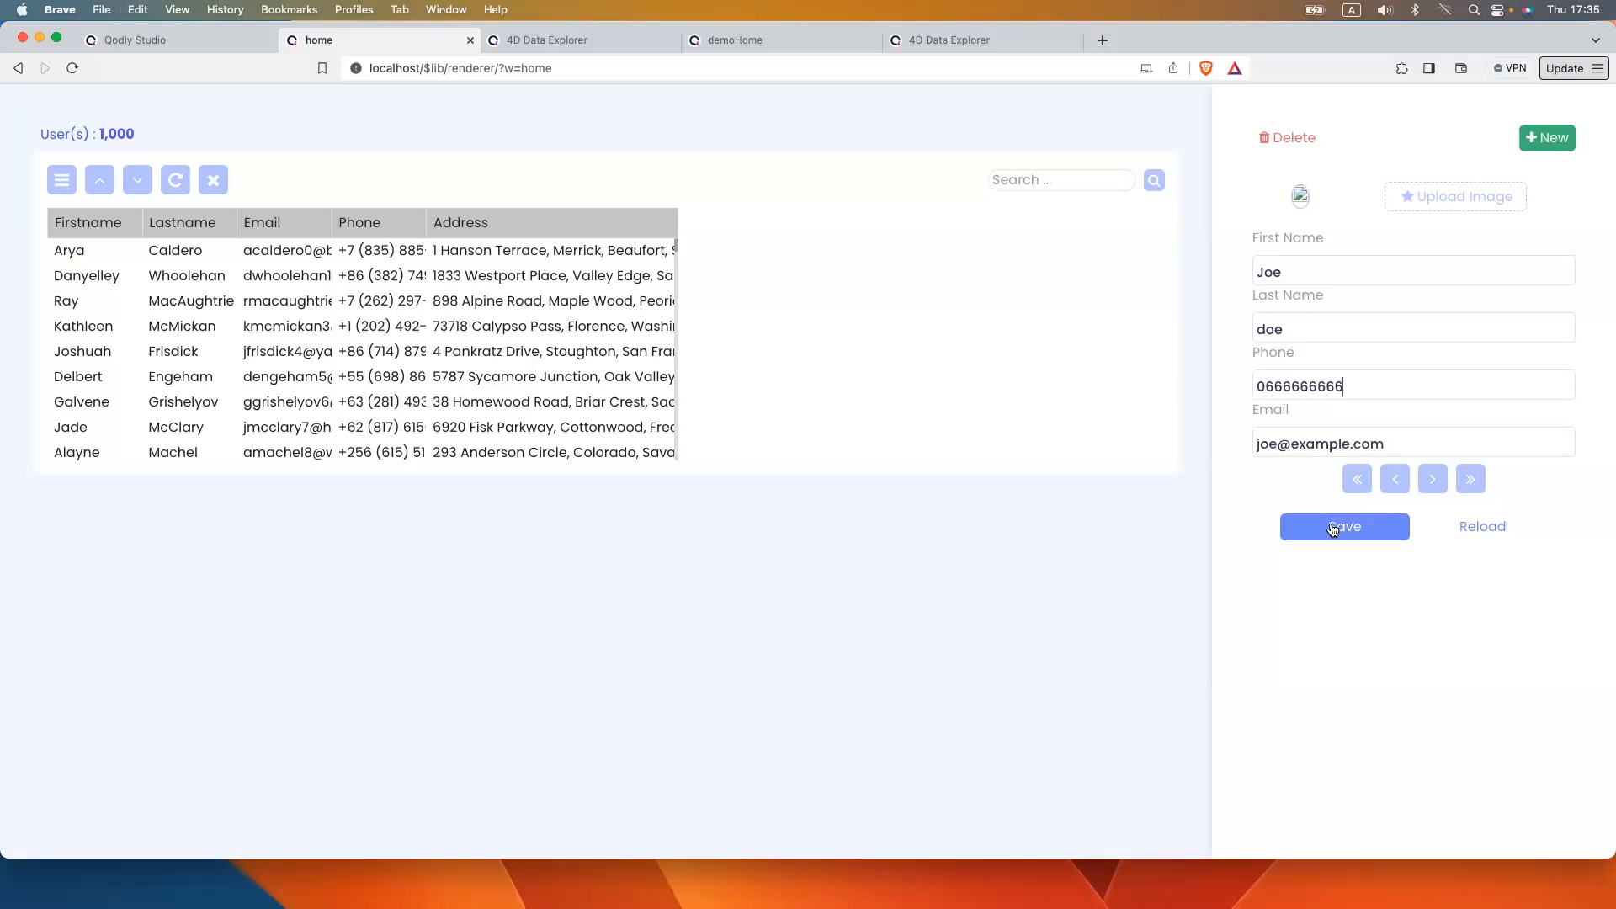
pyautogui.click(1333, 527)
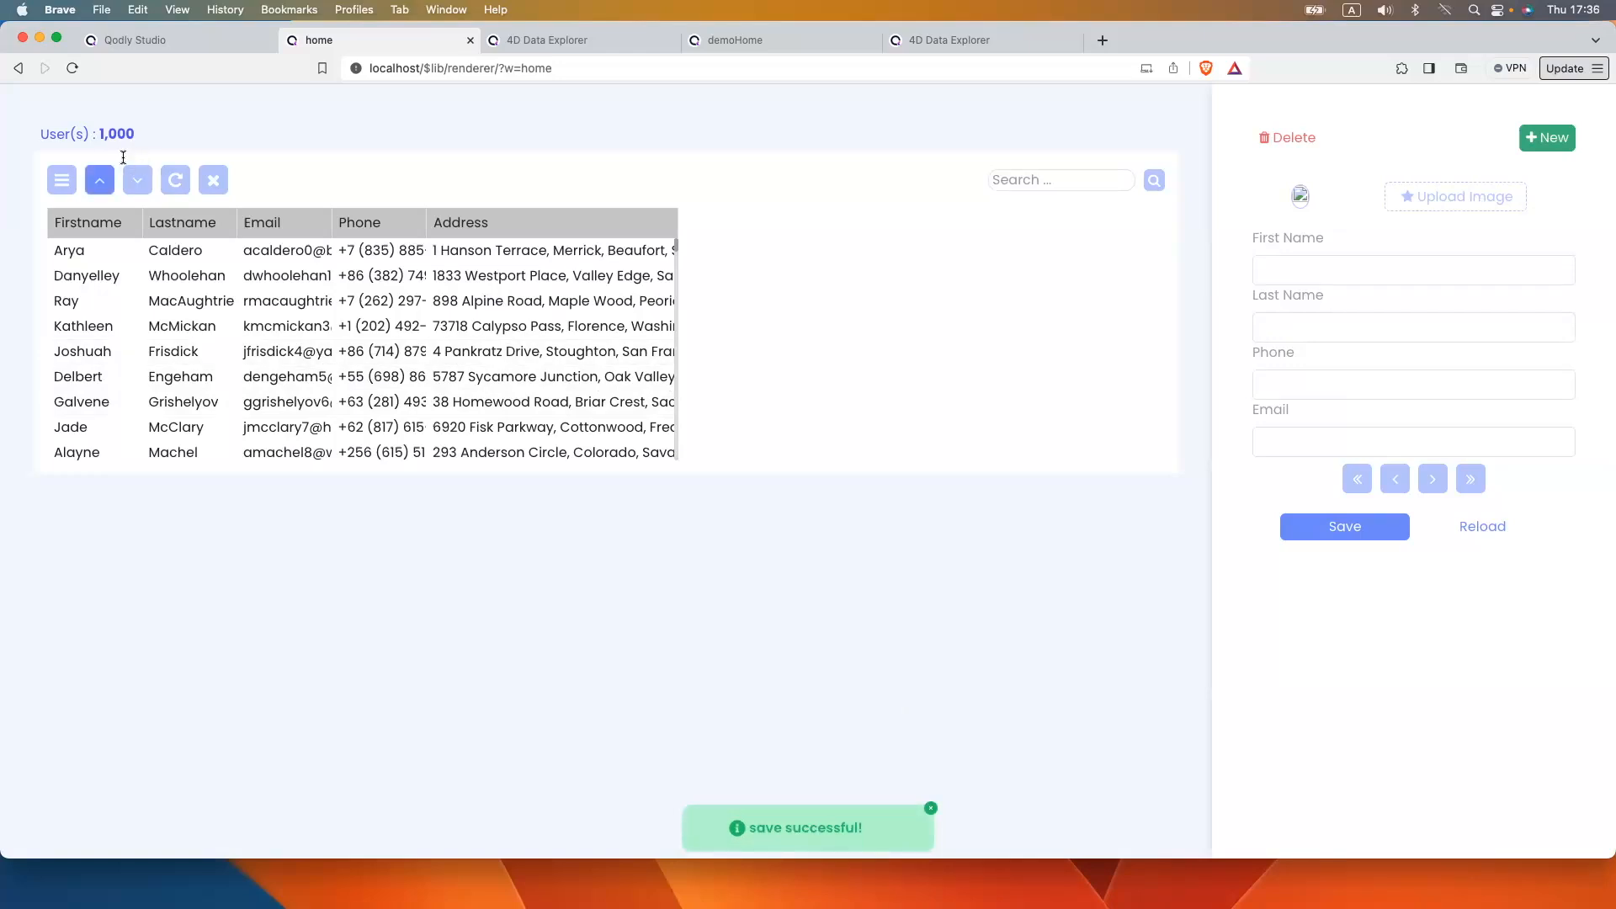
# Return to Qodly Studio and add a second On Click standard action to the Save button
pyautogui.click(160, 39)
pyautogui.click(632, 461)
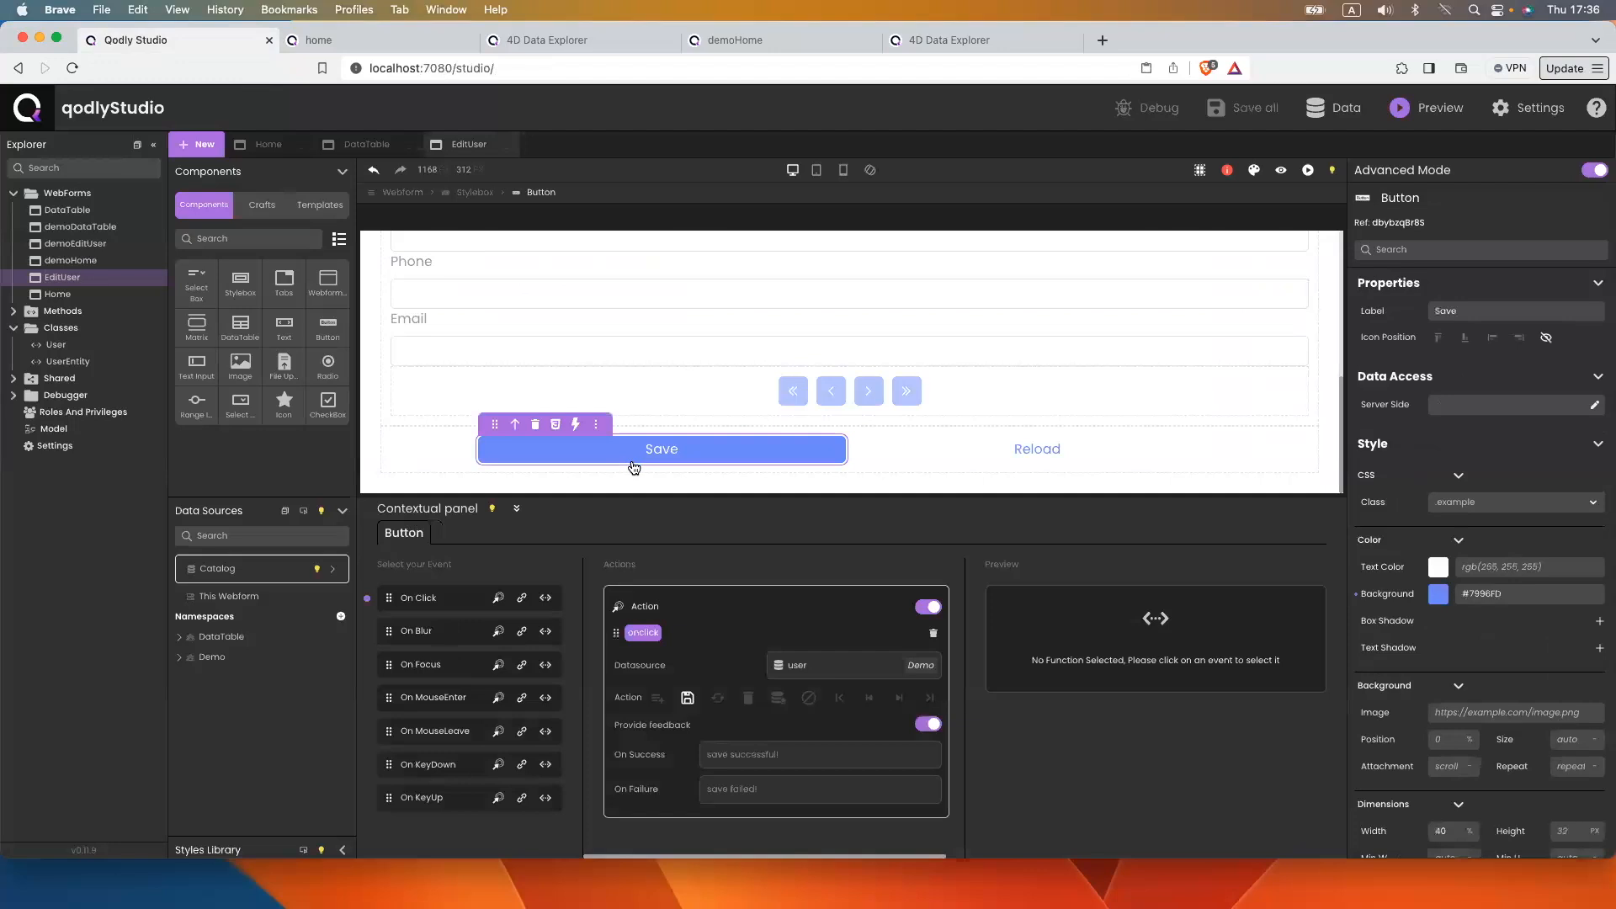
pyautogui.click(498, 597)
pyautogui.scroll(-2, 780, 716)
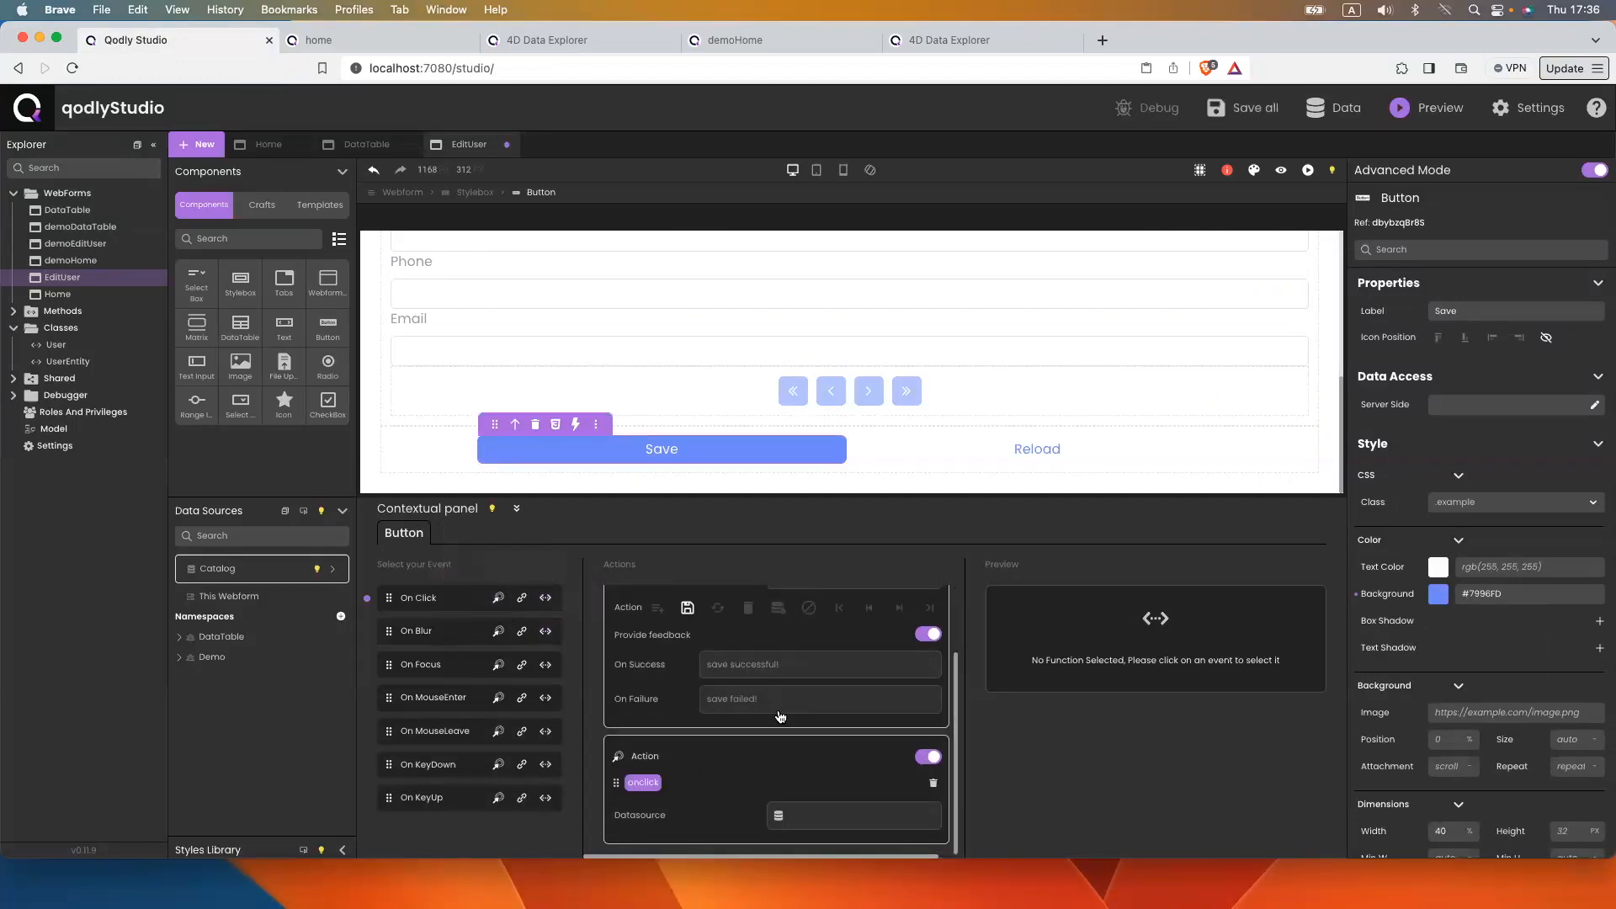
# Set the second action's datasource to users in the Demo namespace, choose Reload as its action, and save the webform
pyautogui.click(805, 805)
pyautogui.write('user')
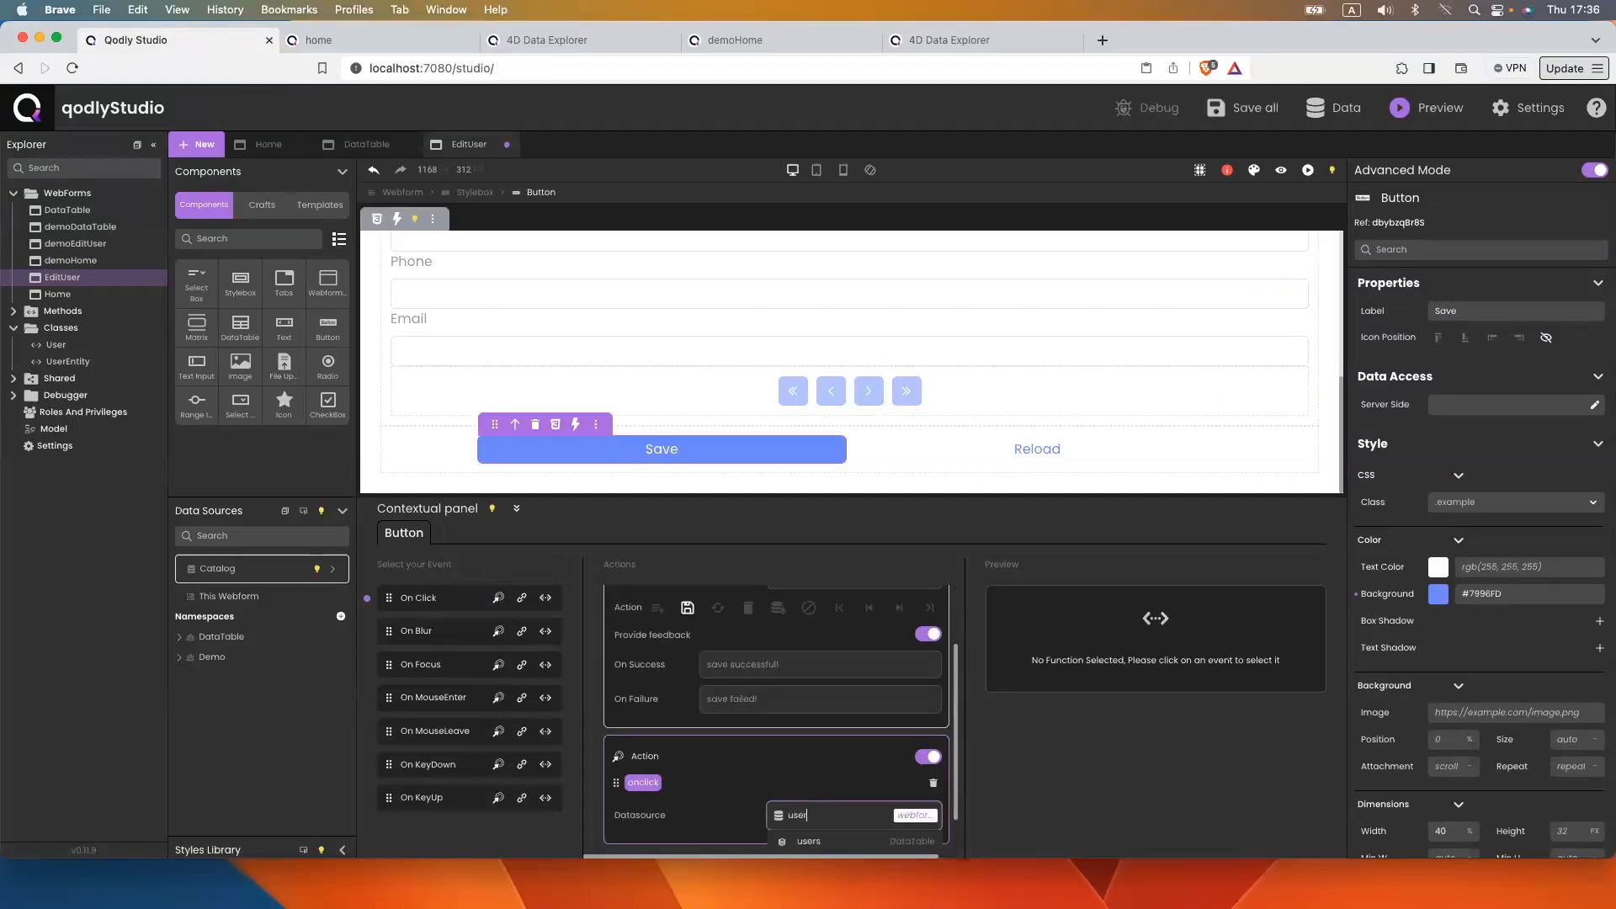
pyautogui.scroll(-2, 799, 809)
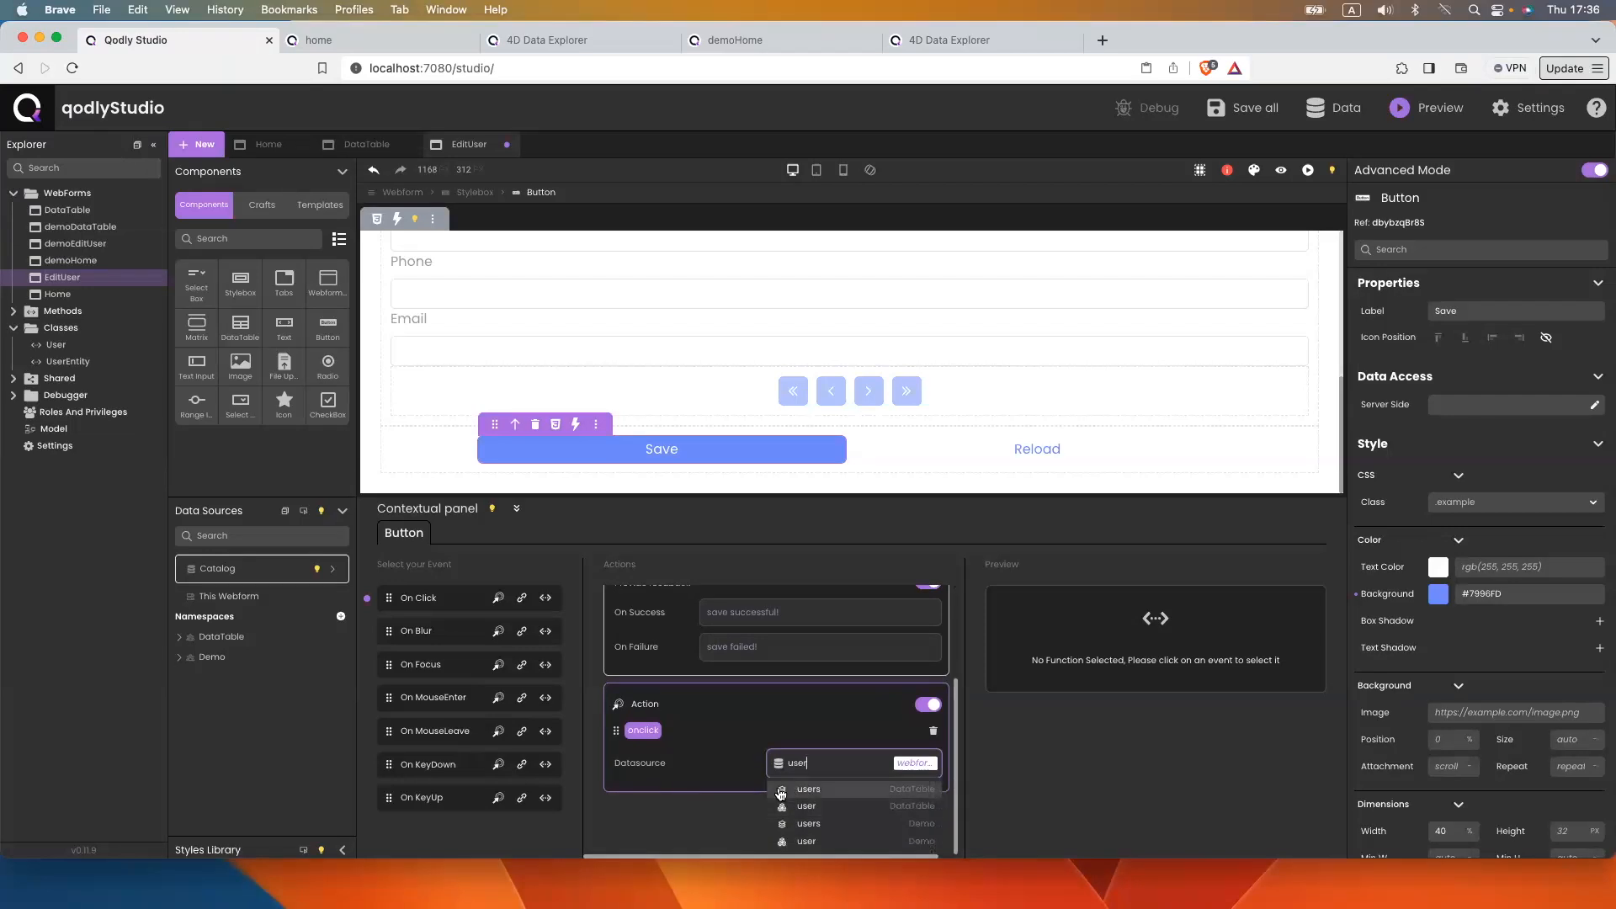
pyautogui.write('ser')
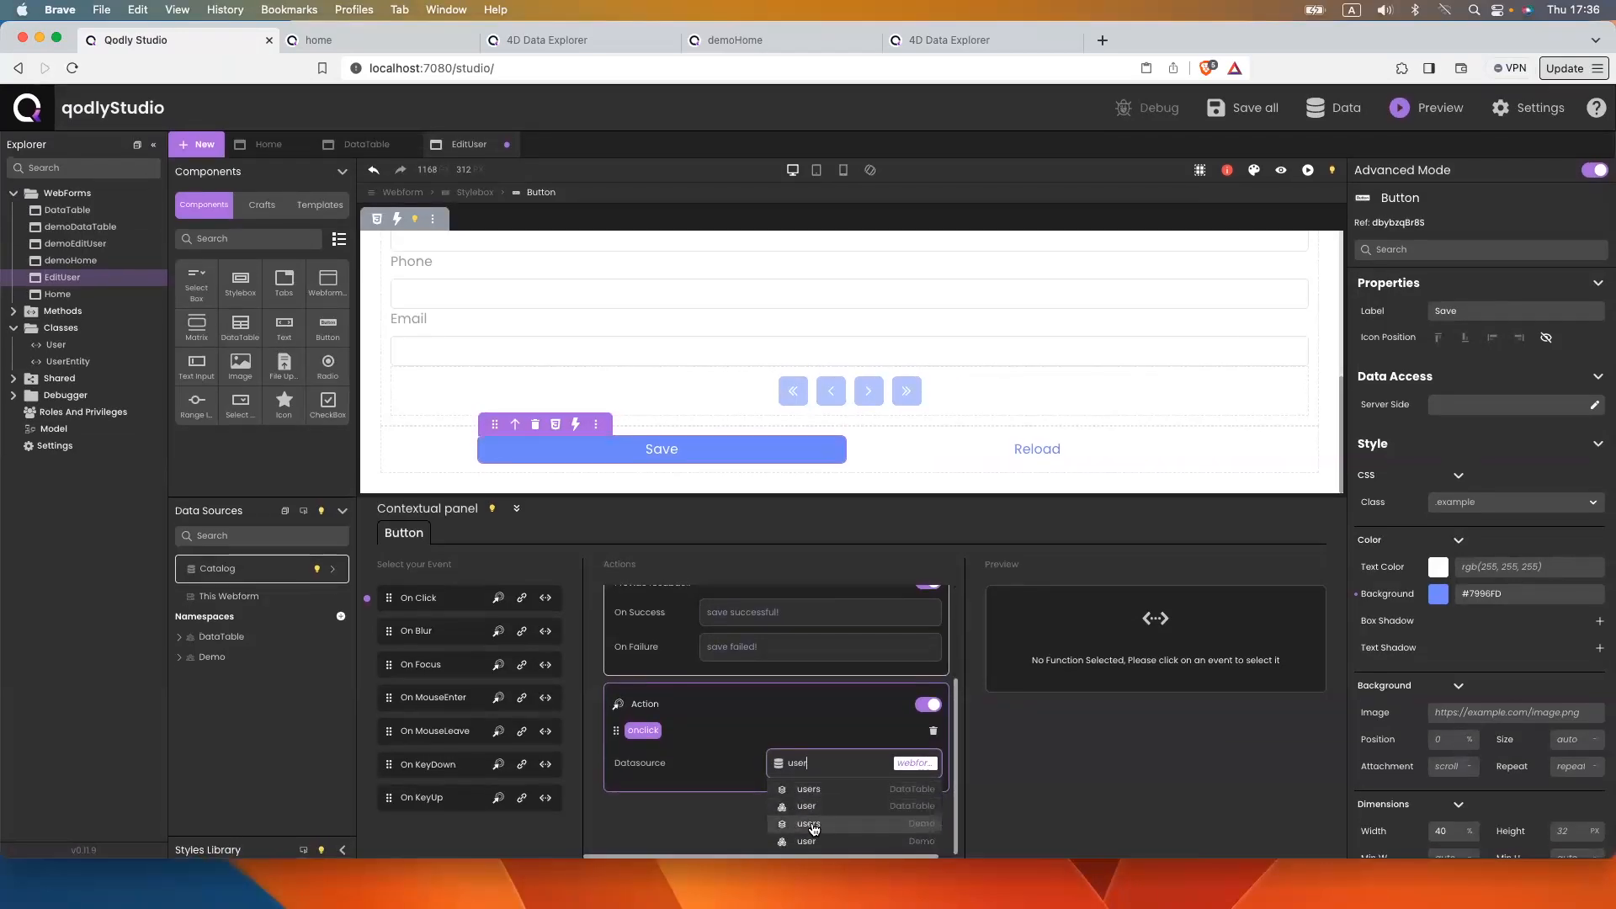
pyautogui.click(808, 824)
pyautogui.scroll(-1, 800, 782)
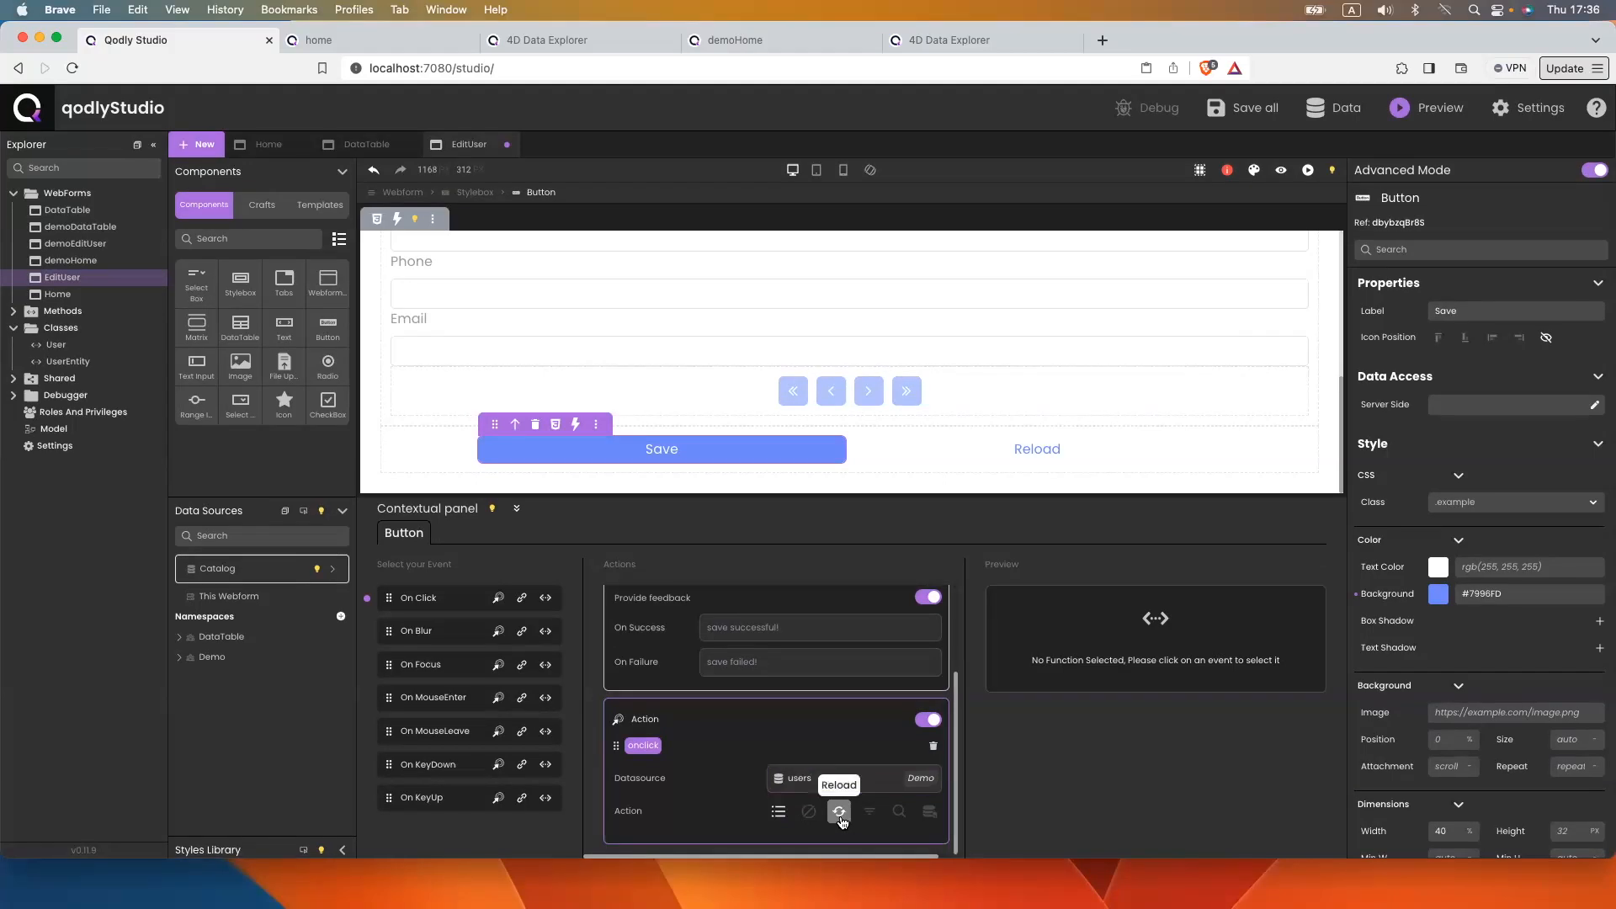
pyautogui.click(839, 812)
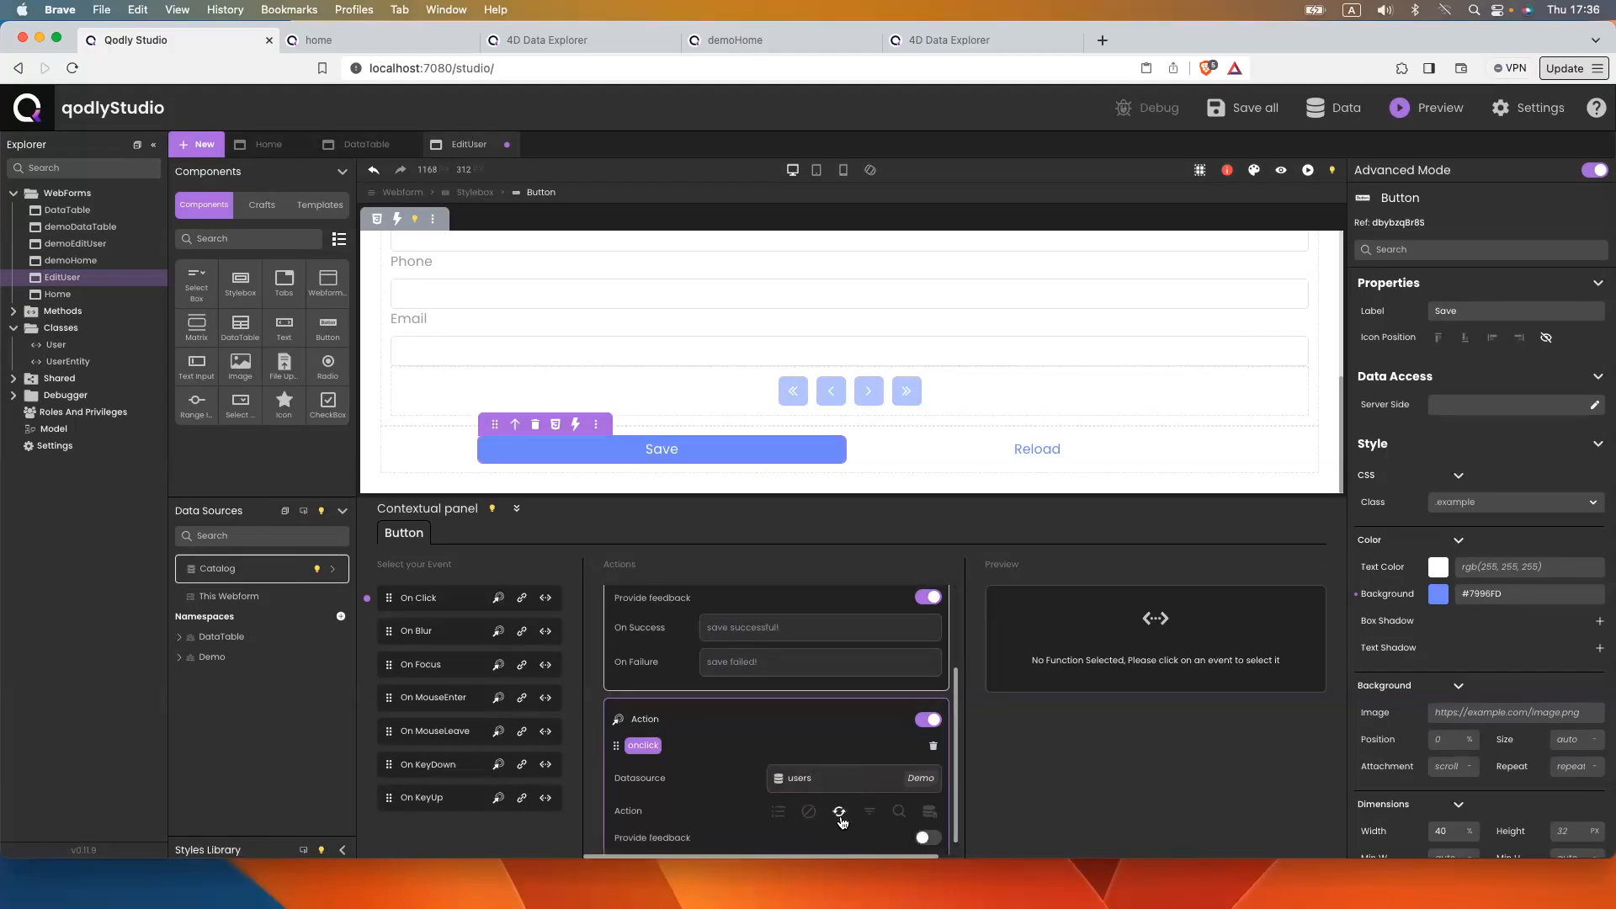
pyautogui.press('super+s')
# Add a second On Click standard action to the Delete button that reloads the users datasource in the Demo namespace
pyautogui.scroll(5, 732, 376)
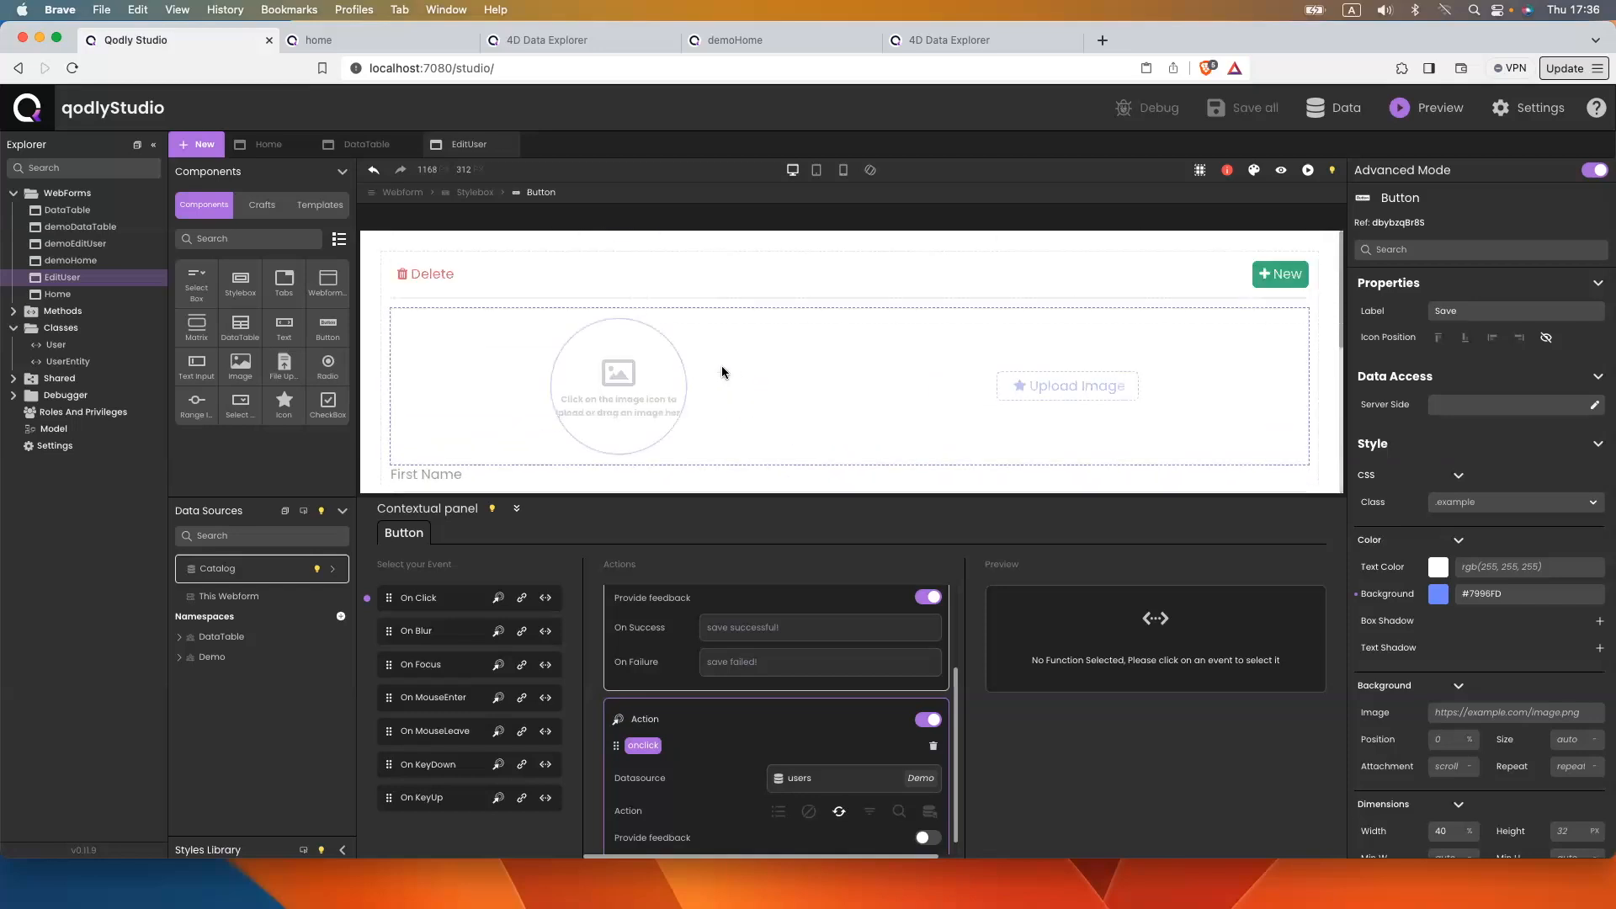
pyautogui.click(431, 274)
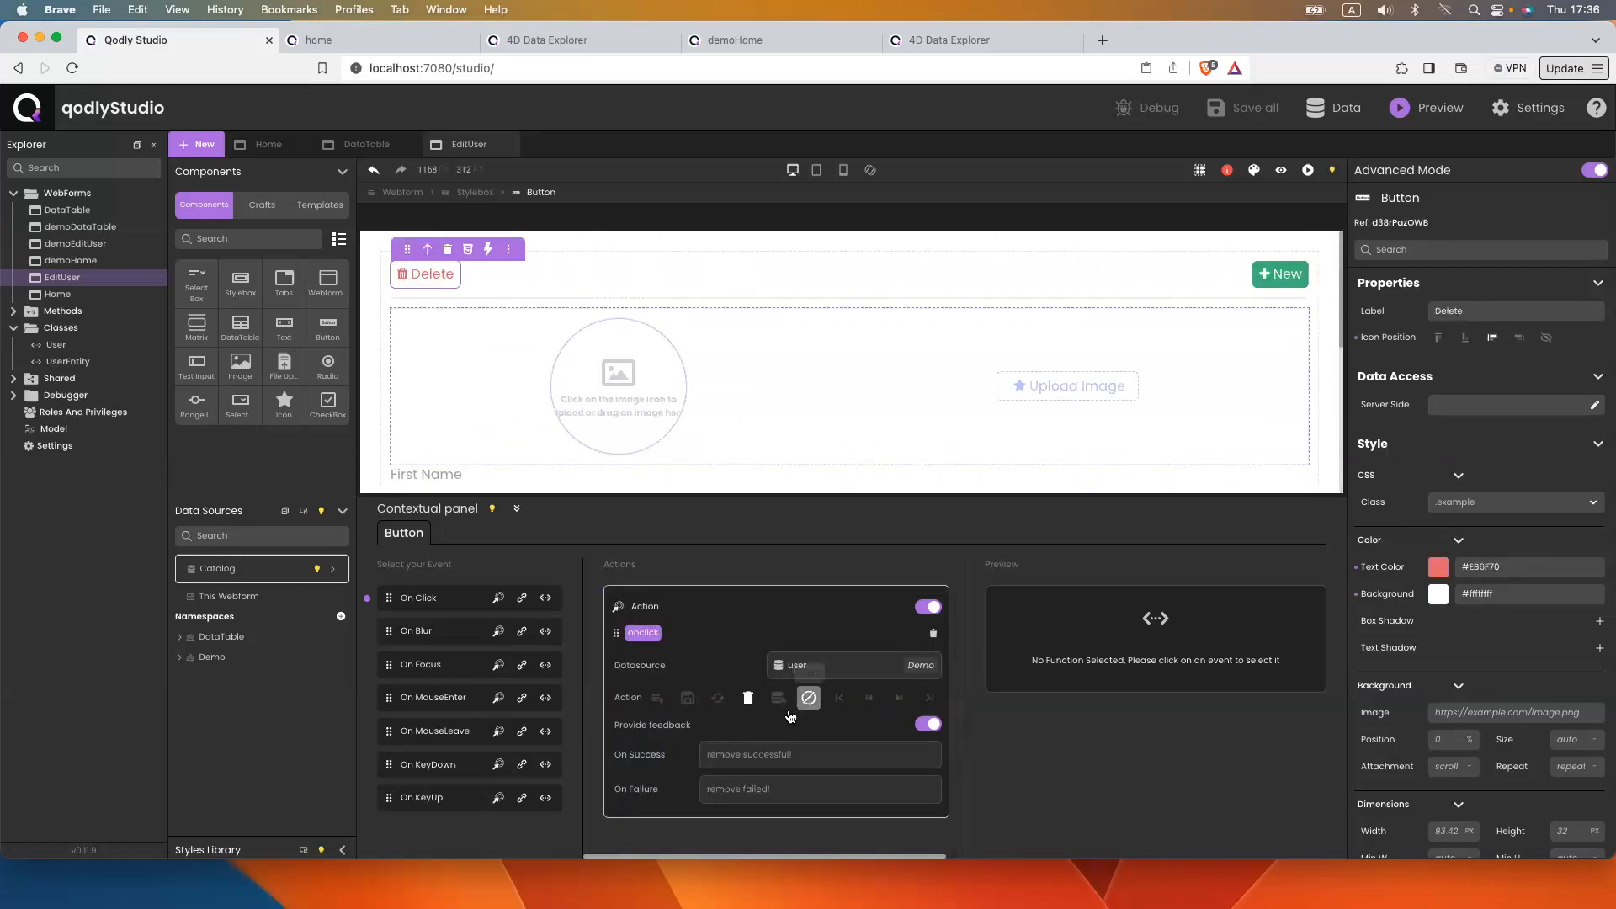
pyautogui.click(499, 598)
pyautogui.click(829, 815)
pyautogui.write('user')
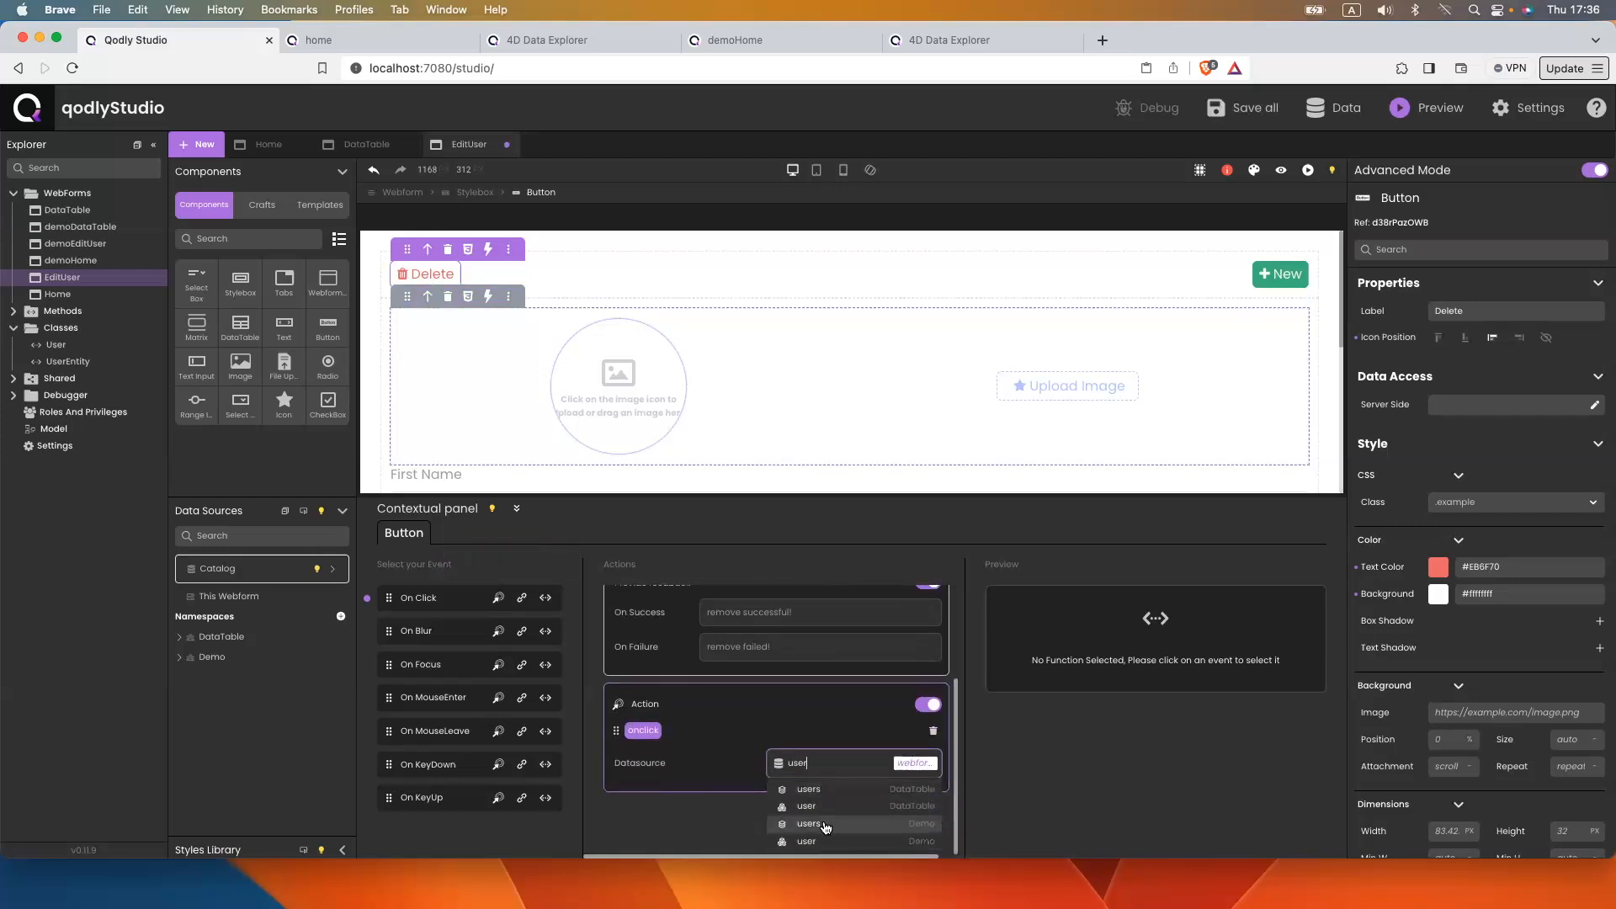
pyautogui.click(824, 826)
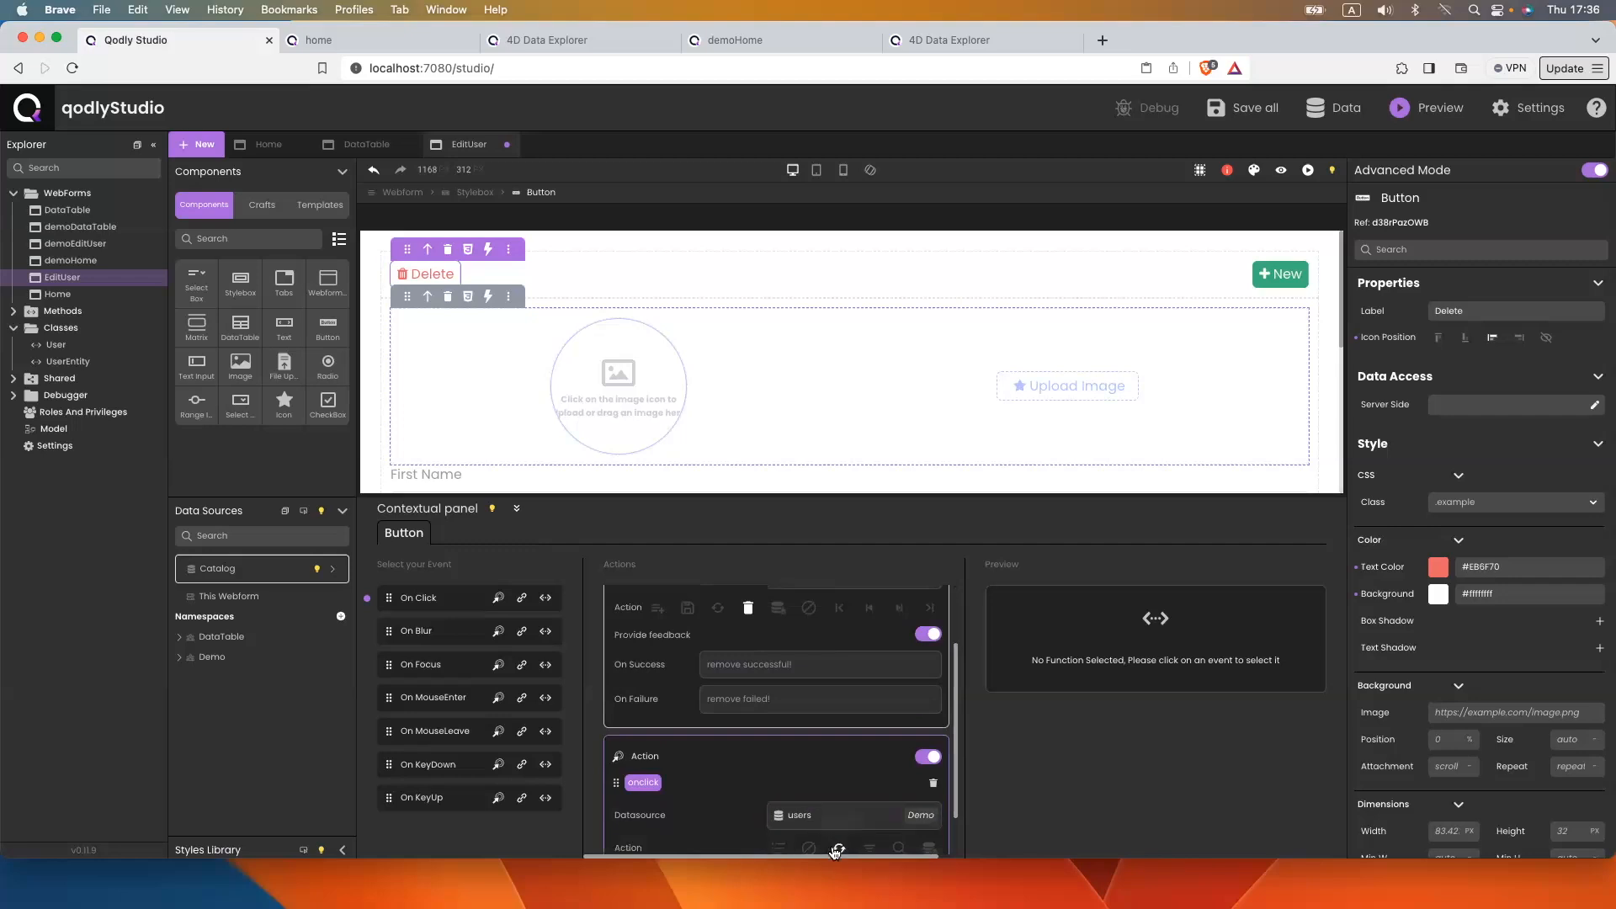
# Reload the rendered home page, search for the newly created user by first name, and select that user's record
pyautogui.click(318, 40)
pyautogui.click(482, 69)
pyautogui.press('Return')
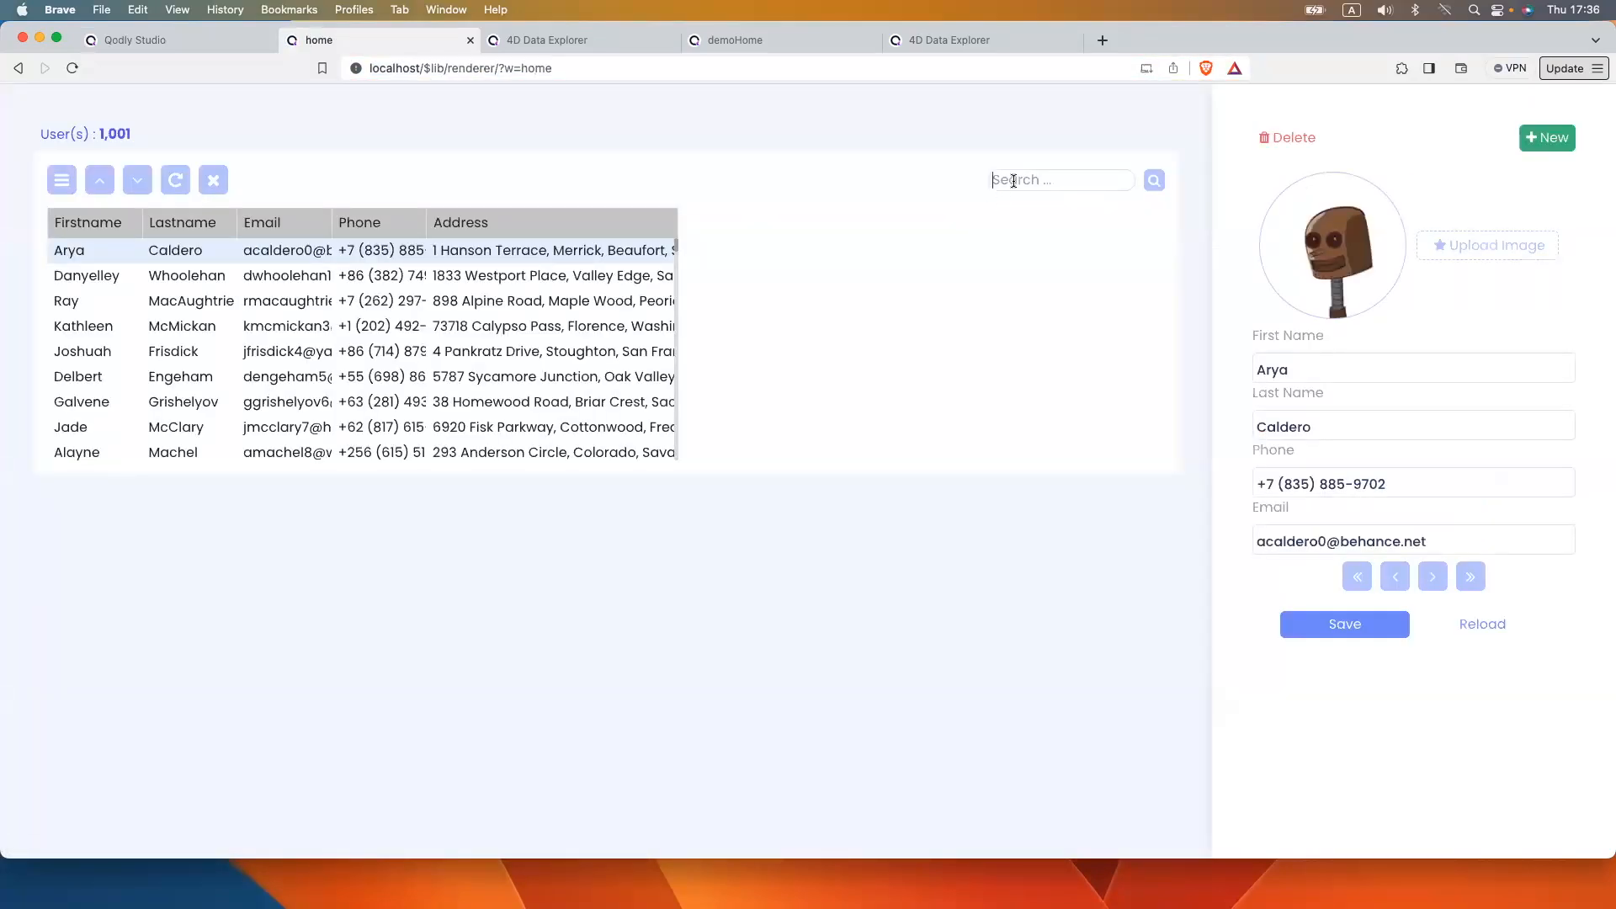
pyautogui.write('joe')
pyautogui.click(1157, 189)
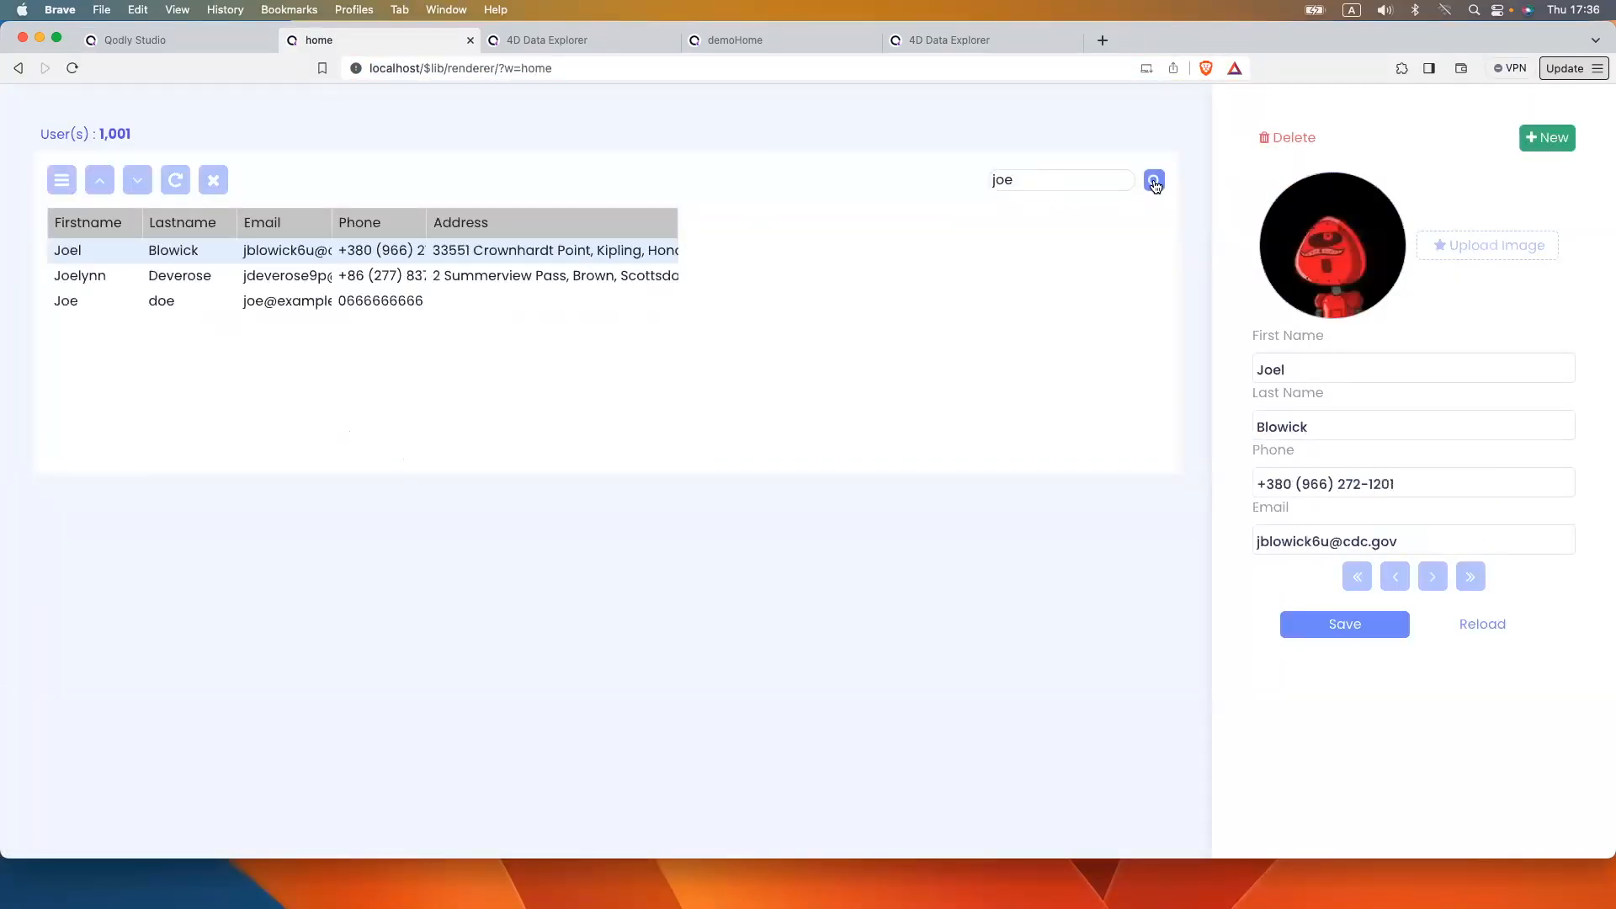
pyautogui.click(169, 310)
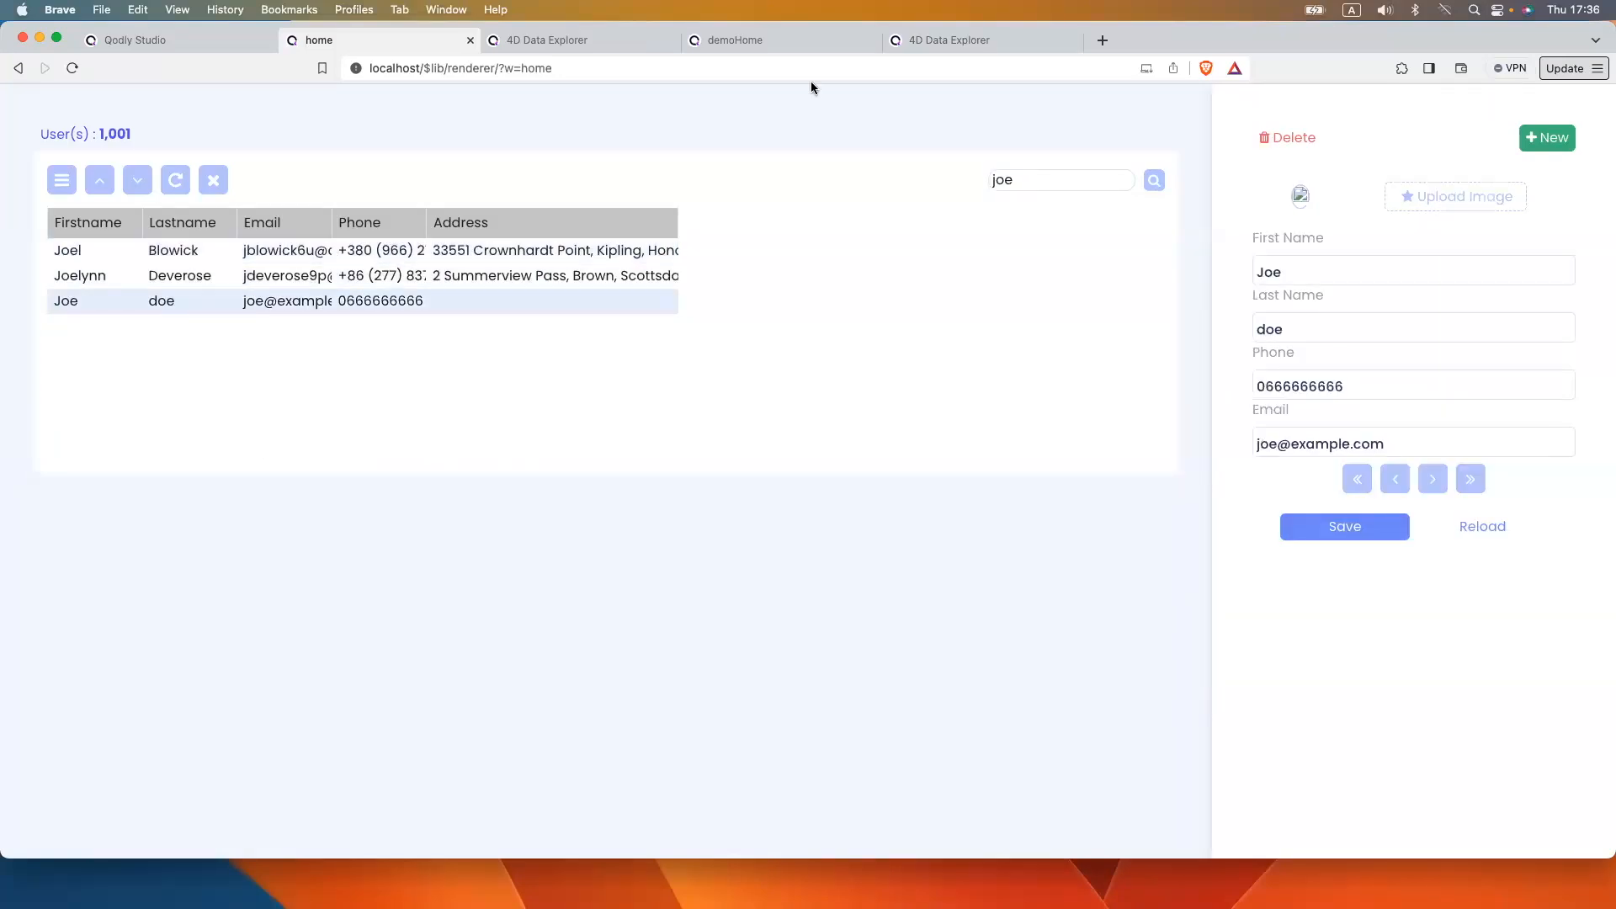
# Delete the selected test user from the rendered home page and repeat the first-name search
pyautogui.click(1287, 140)
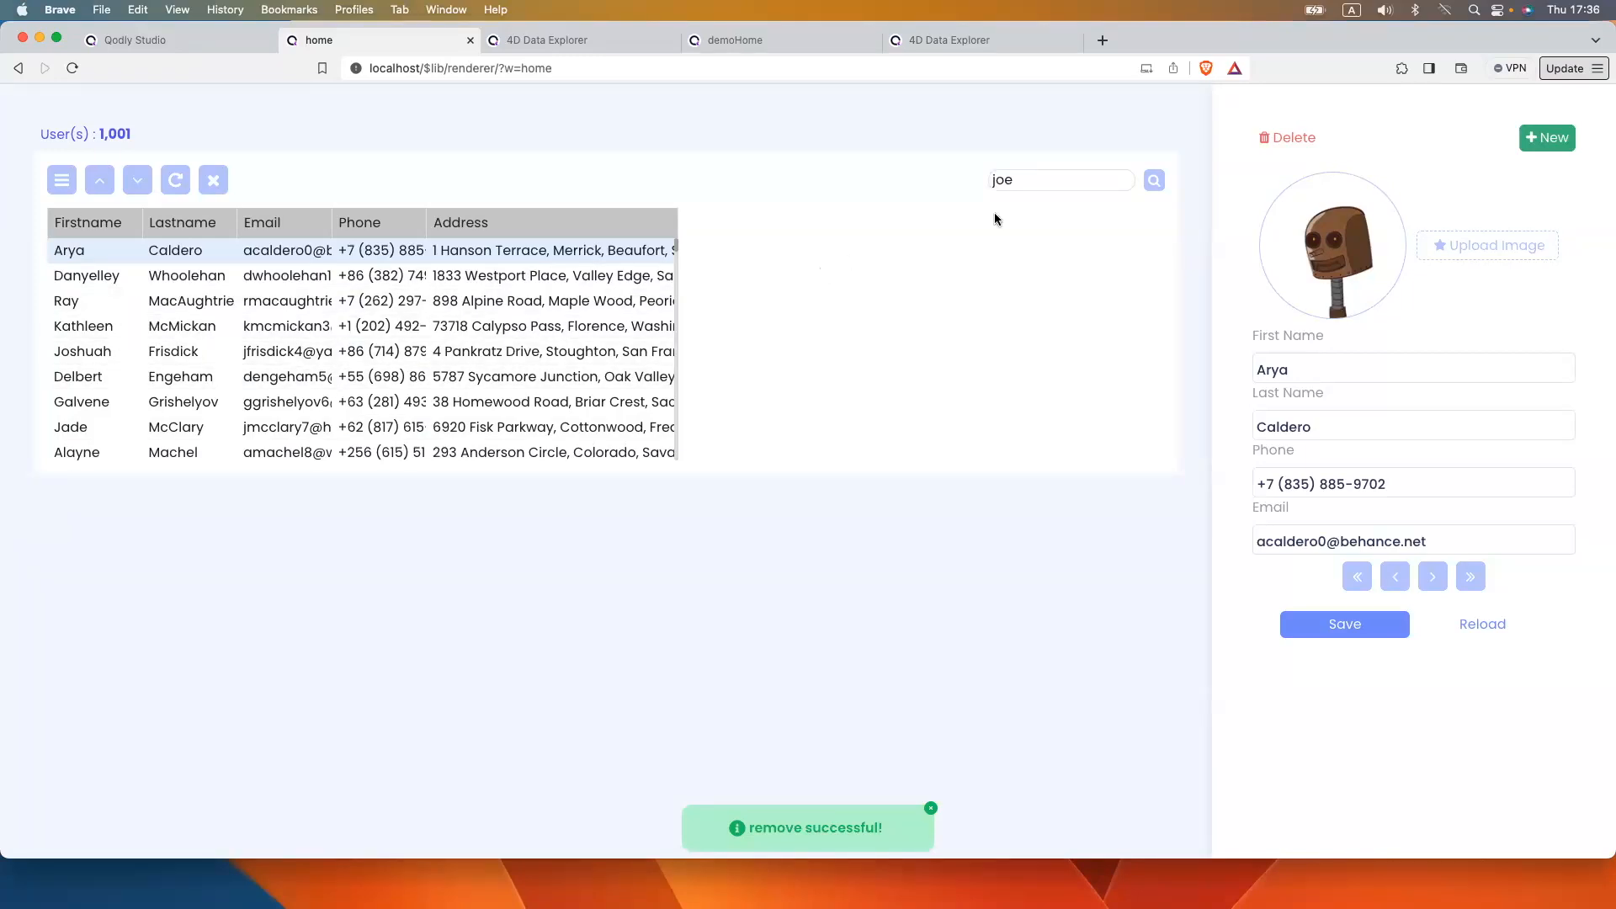
pyautogui.click(1157, 184)
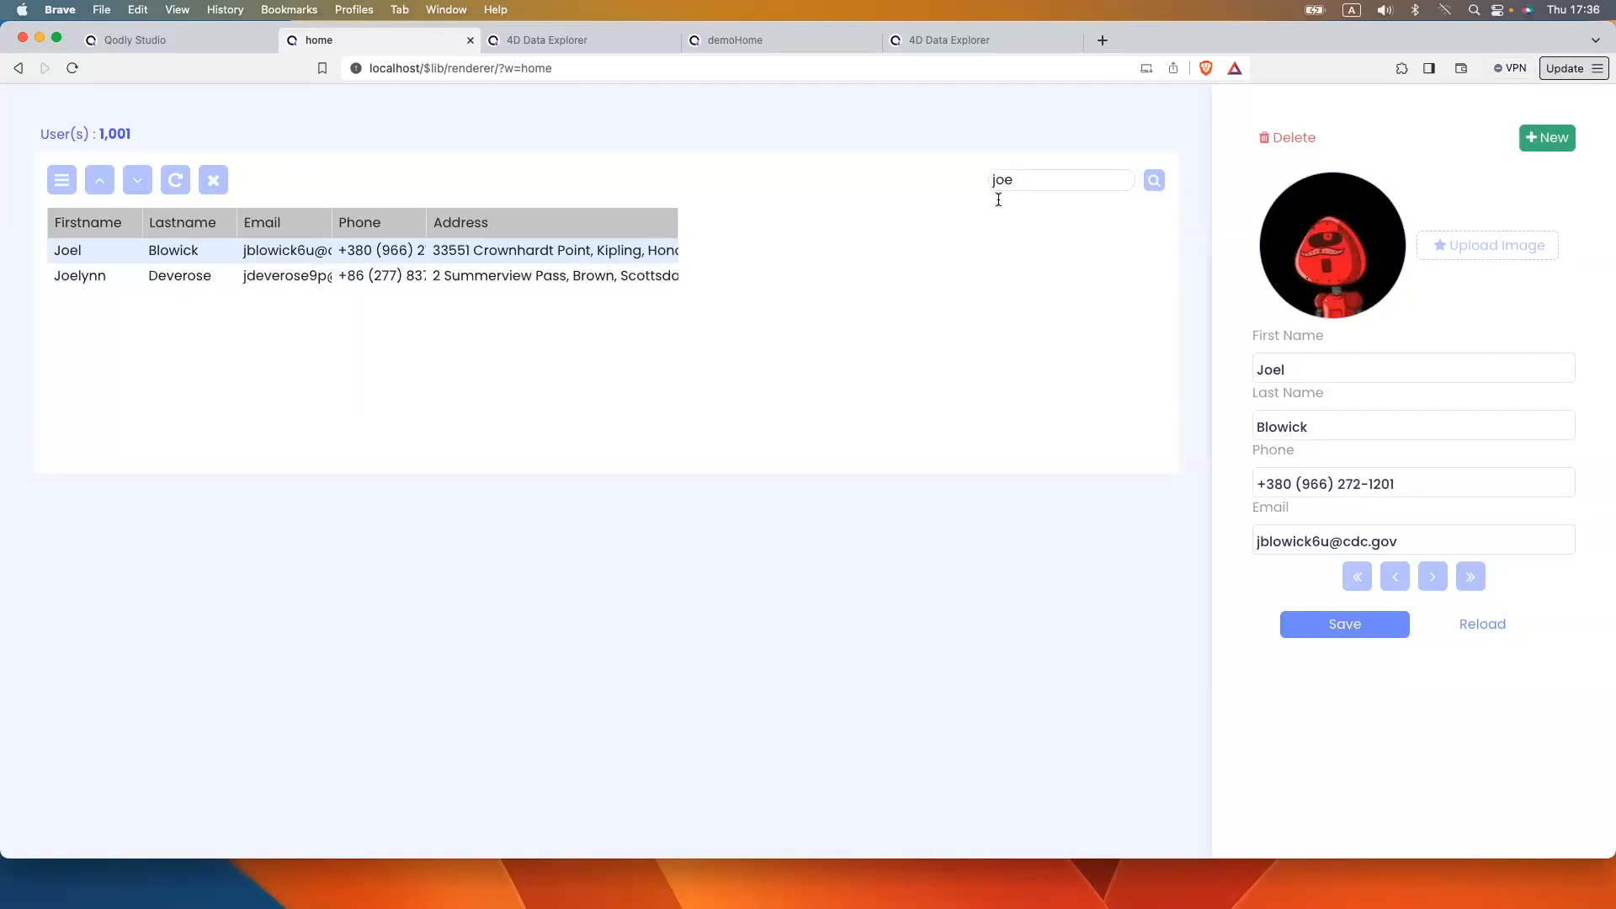
# In Qodly Studio, add a third On Click action to the Delete button that clears the search datasource in Demo, and save the webform
pyautogui.click(170, 39)
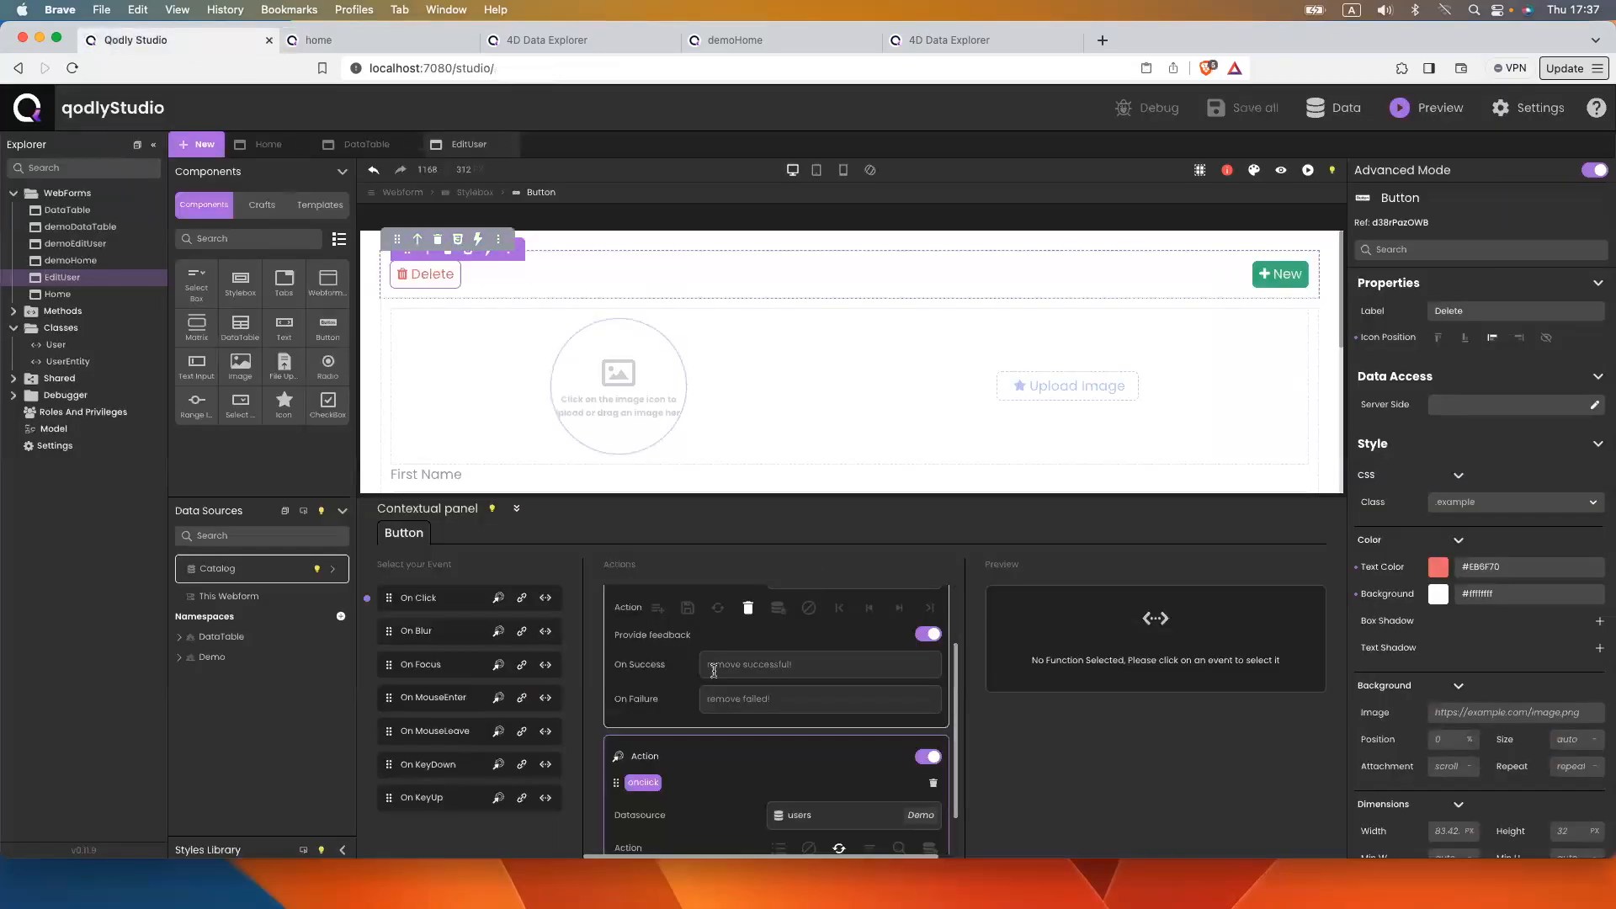
pyautogui.scroll(-1, 714, 670)
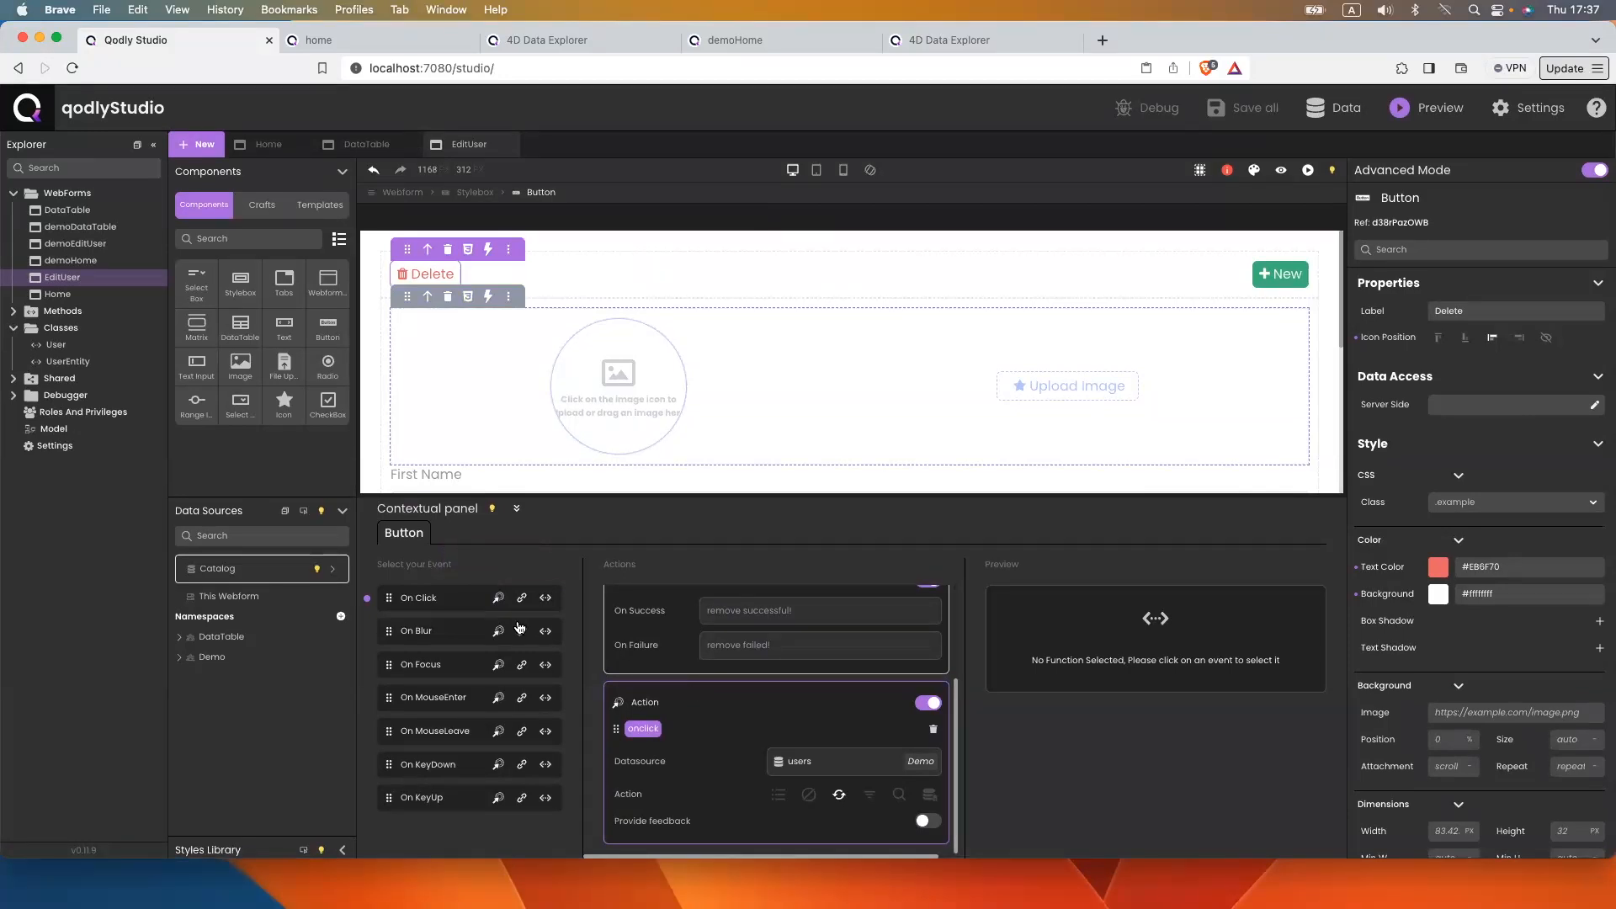
pyautogui.click(499, 598)
pyautogui.scroll(-2, 788, 760)
pyautogui.click(808, 815)
pyautogui.write('sea')
pyautogui.click(808, 842)
pyautogui.scroll(-1, 808, 825)
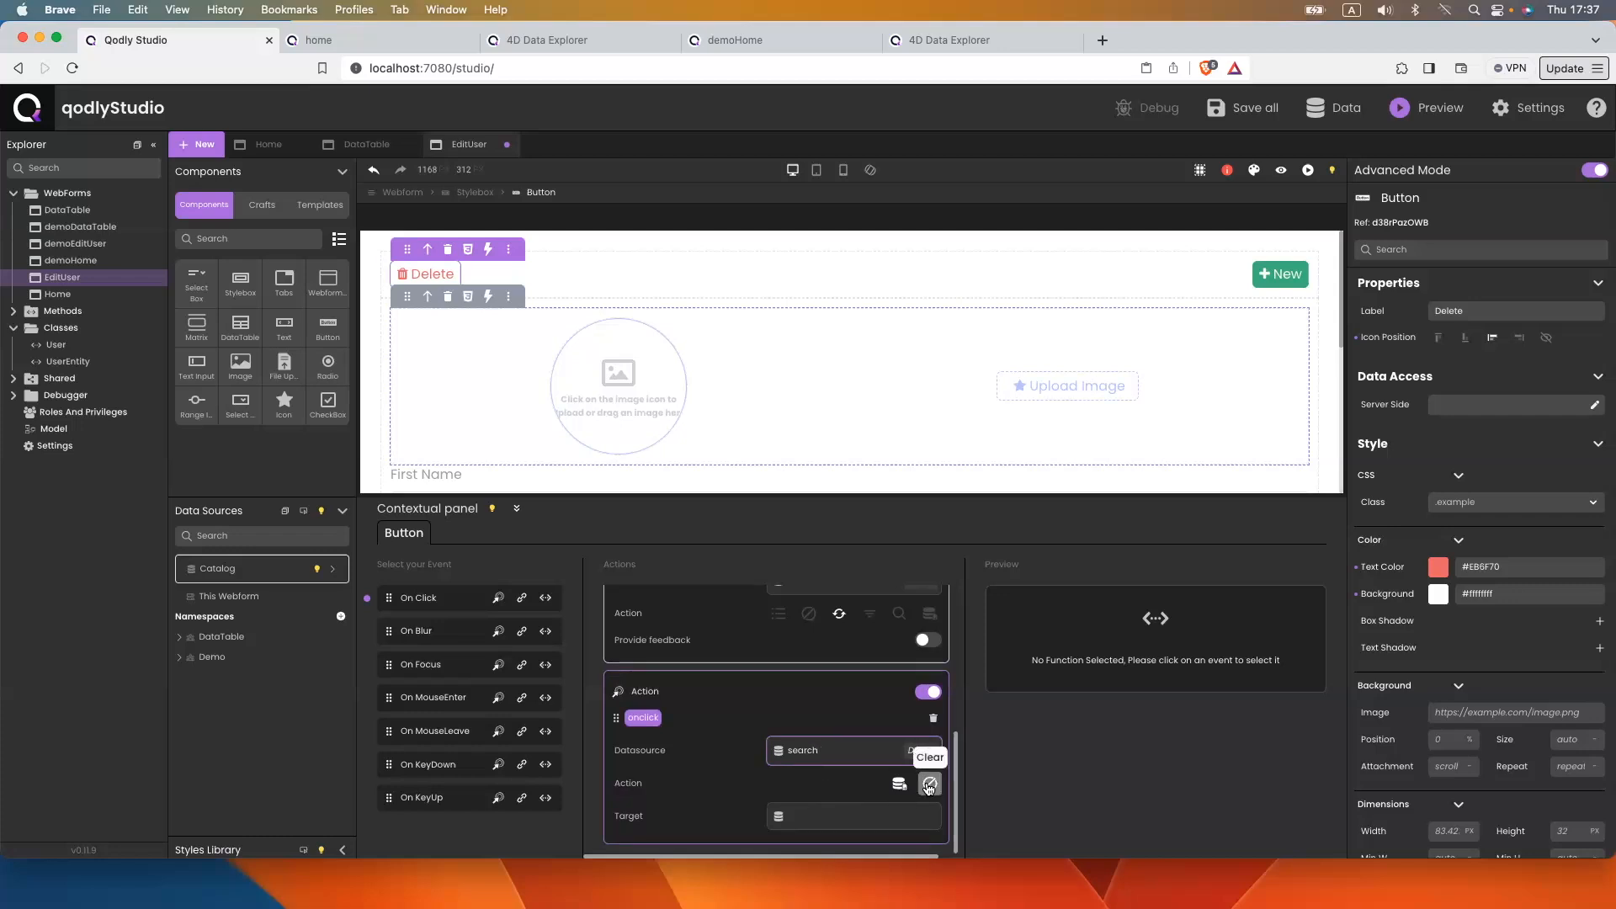
pyautogui.click(929, 785)
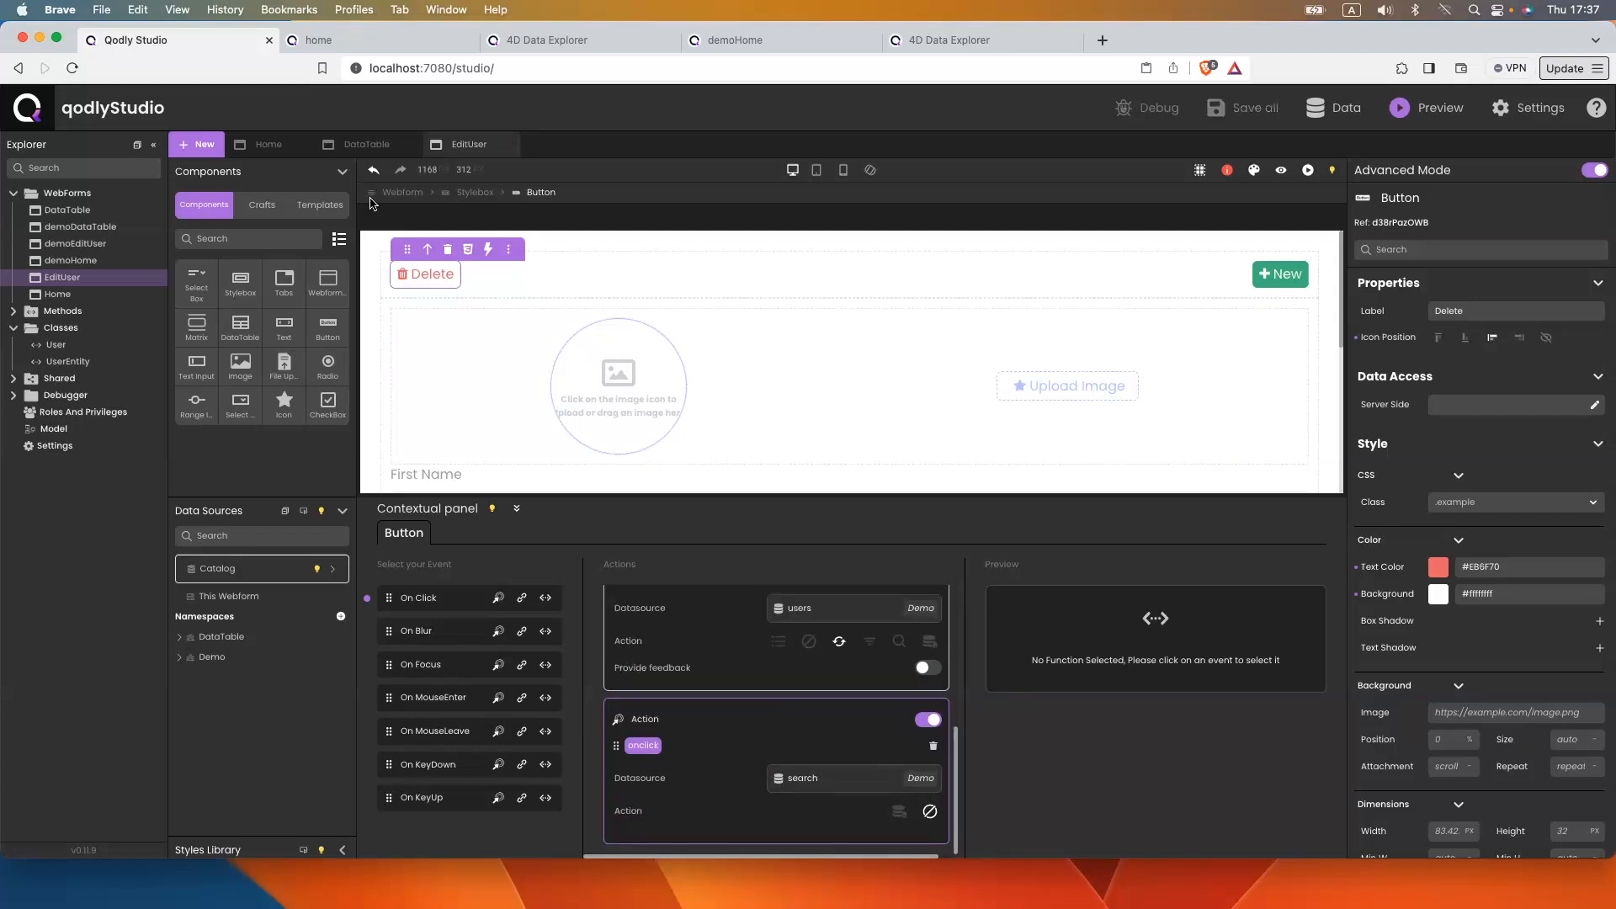
# On the rendered home page, start a new user and fill in the first name, last name, email and phone
pyautogui.click(330, 40)
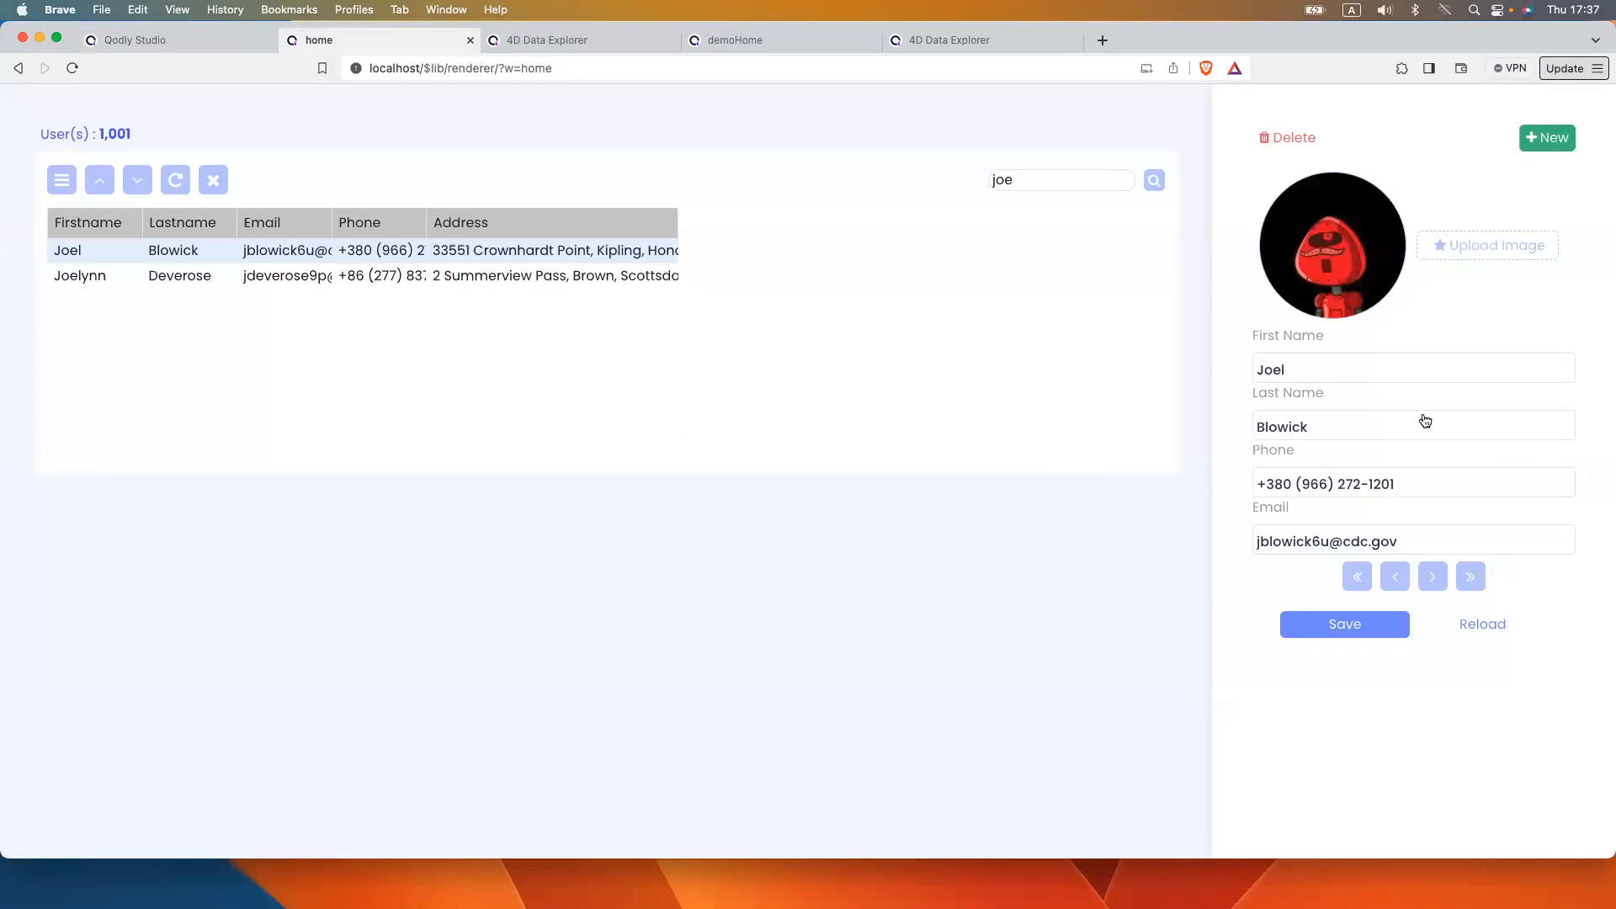
pyautogui.click(1547, 138)
pyautogui.click(1305, 275)
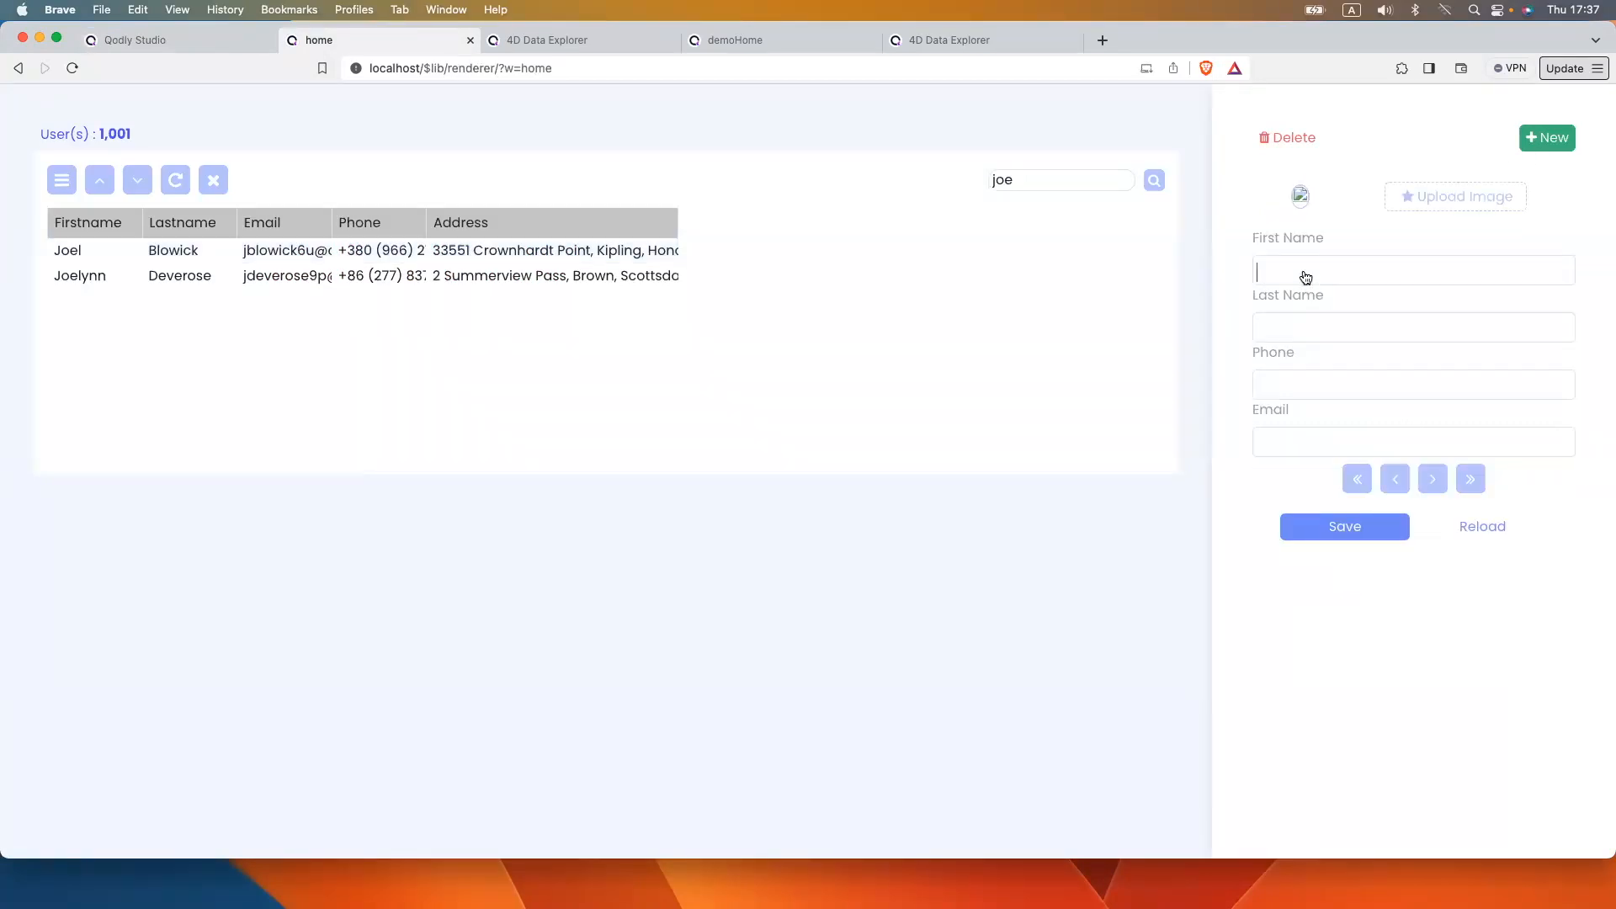
pyautogui.write('joe')
pyautogui.write('d')
pyautogui.click(1305, 441)
pyautogui.write('joe@example.com')
pyautogui.click(1285, 394)
pyautogui.write('0666666666')
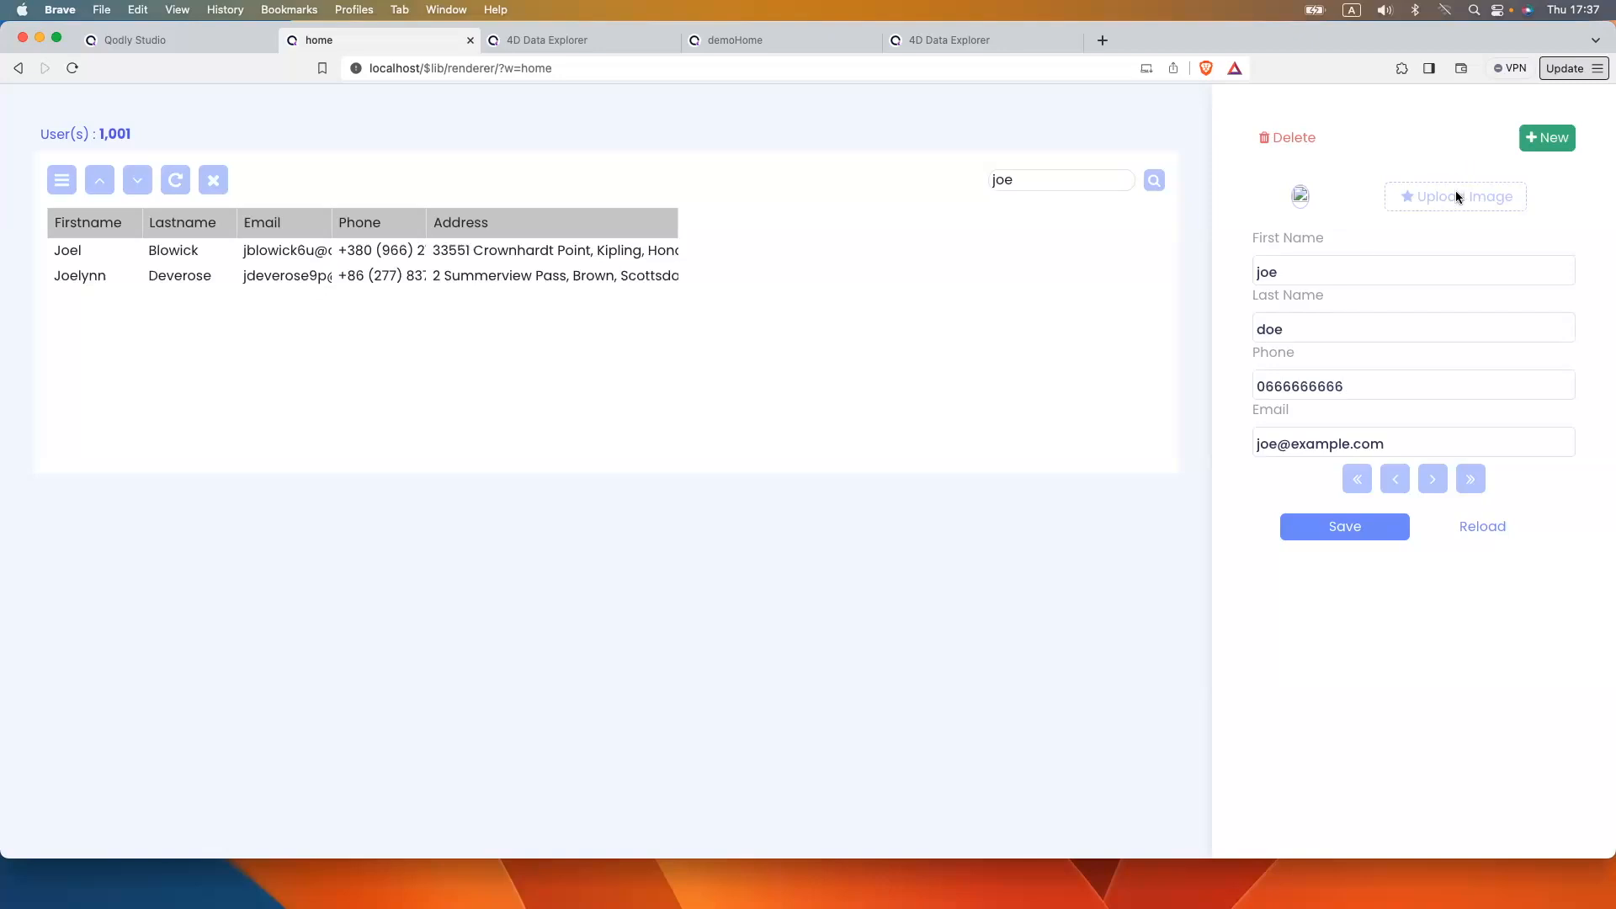
# Upload userLogo.jpg as the new user's image and save the record
pyautogui.click(1412, 188)
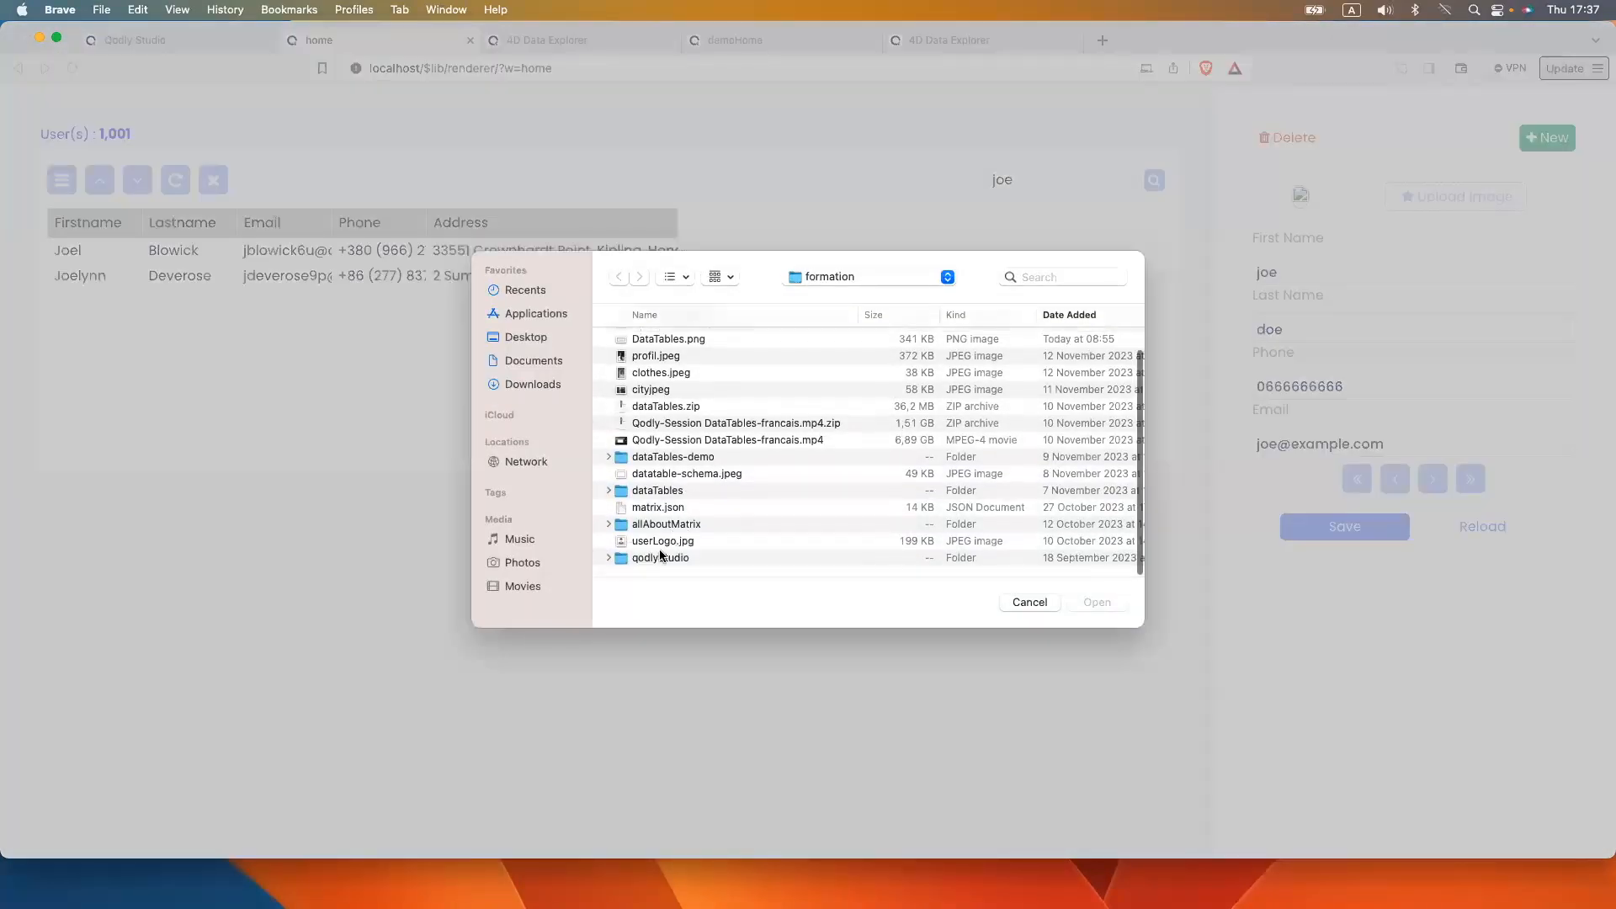
pyautogui.doubleClick(657, 542)
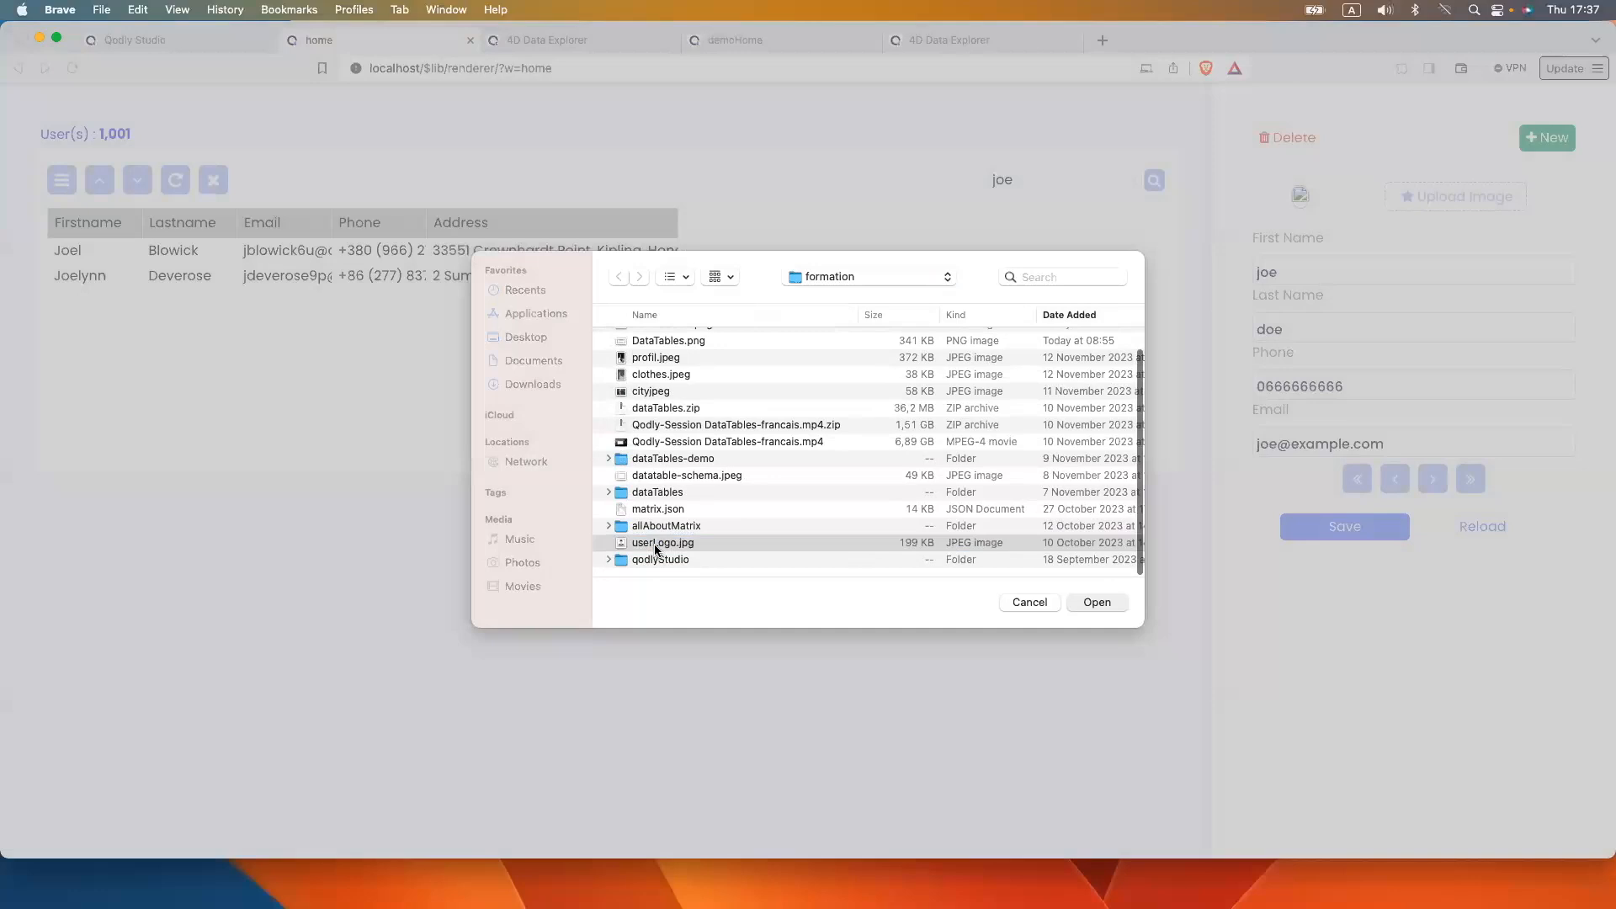
pyautogui.click(1337, 697)
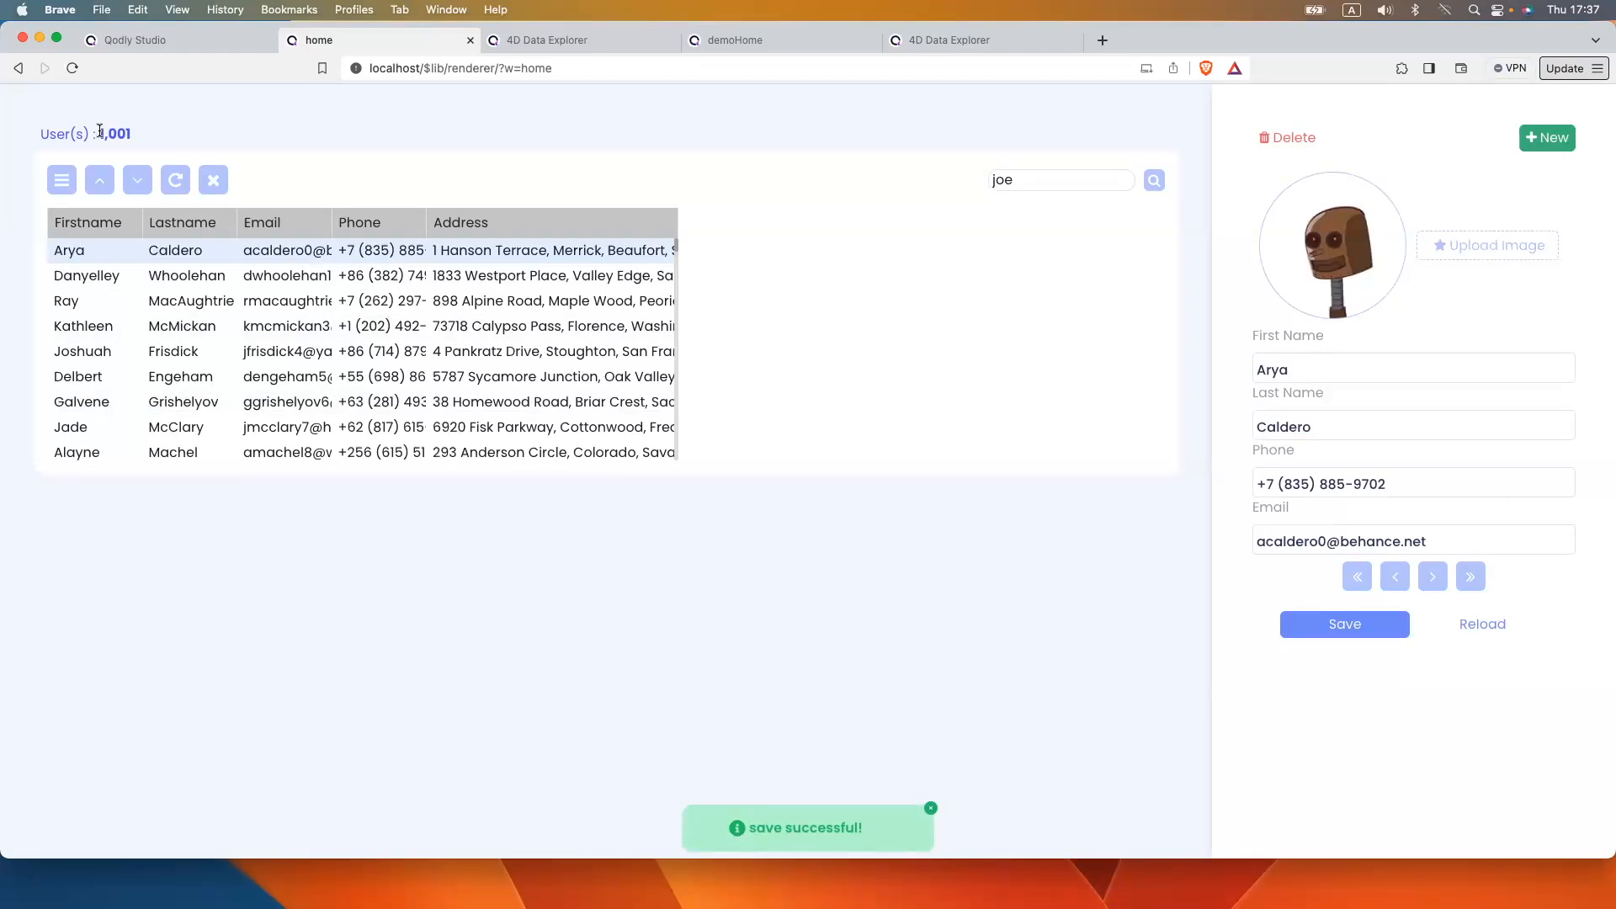
# Find the new user through the search, add a "y" to the end of the first name, save, and repeat the search
pyautogui.click(1154, 180)
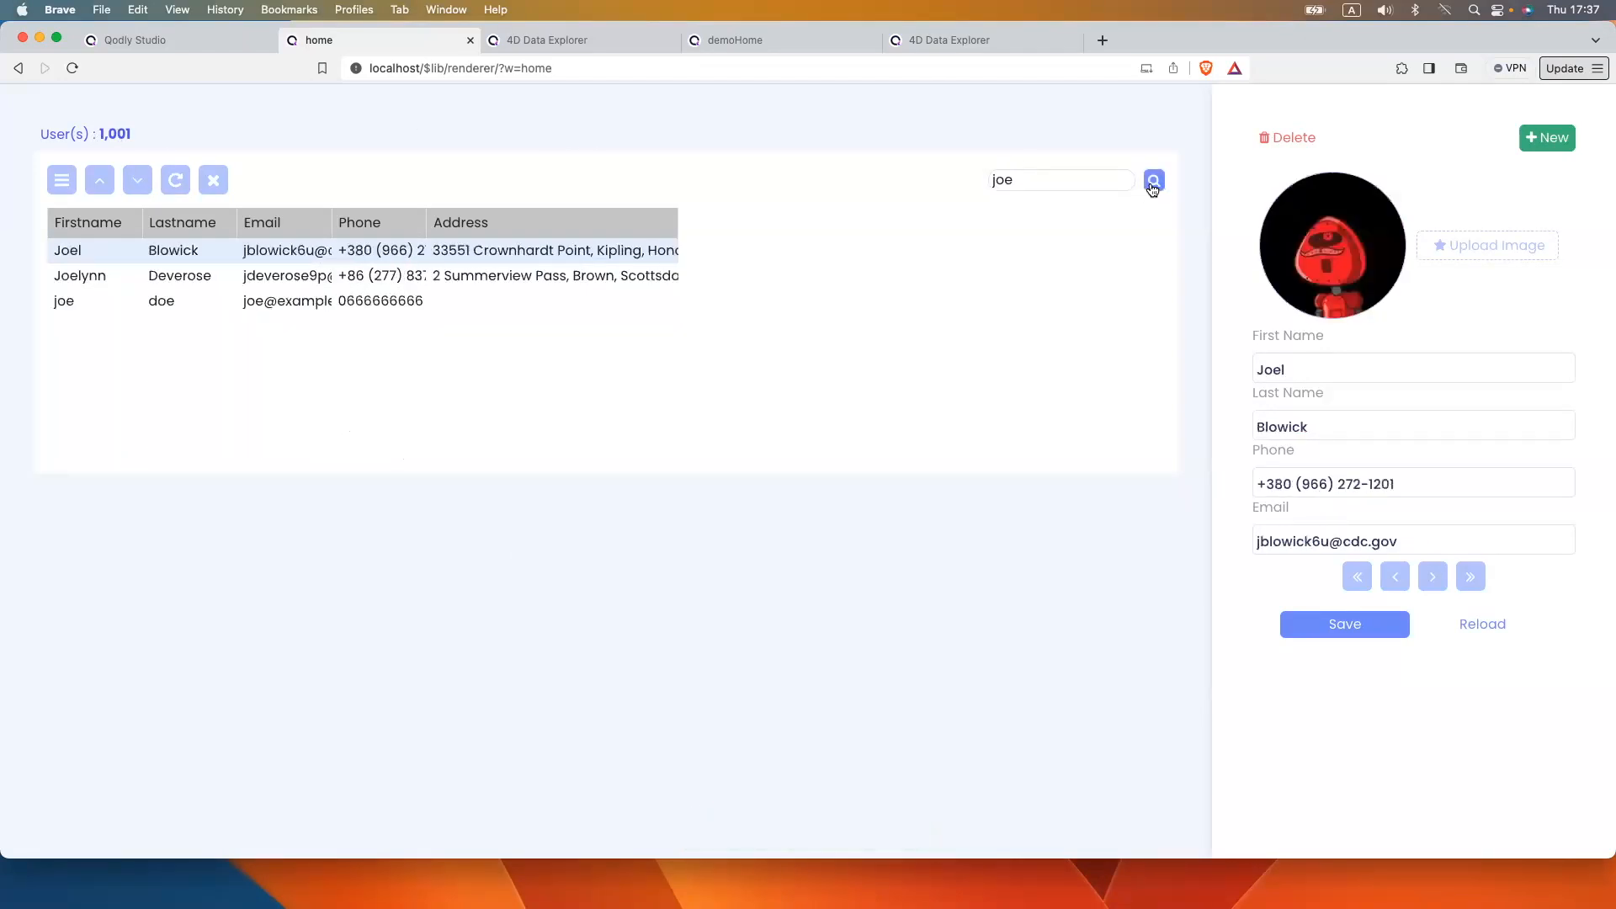
pyautogui.click(120, 310)
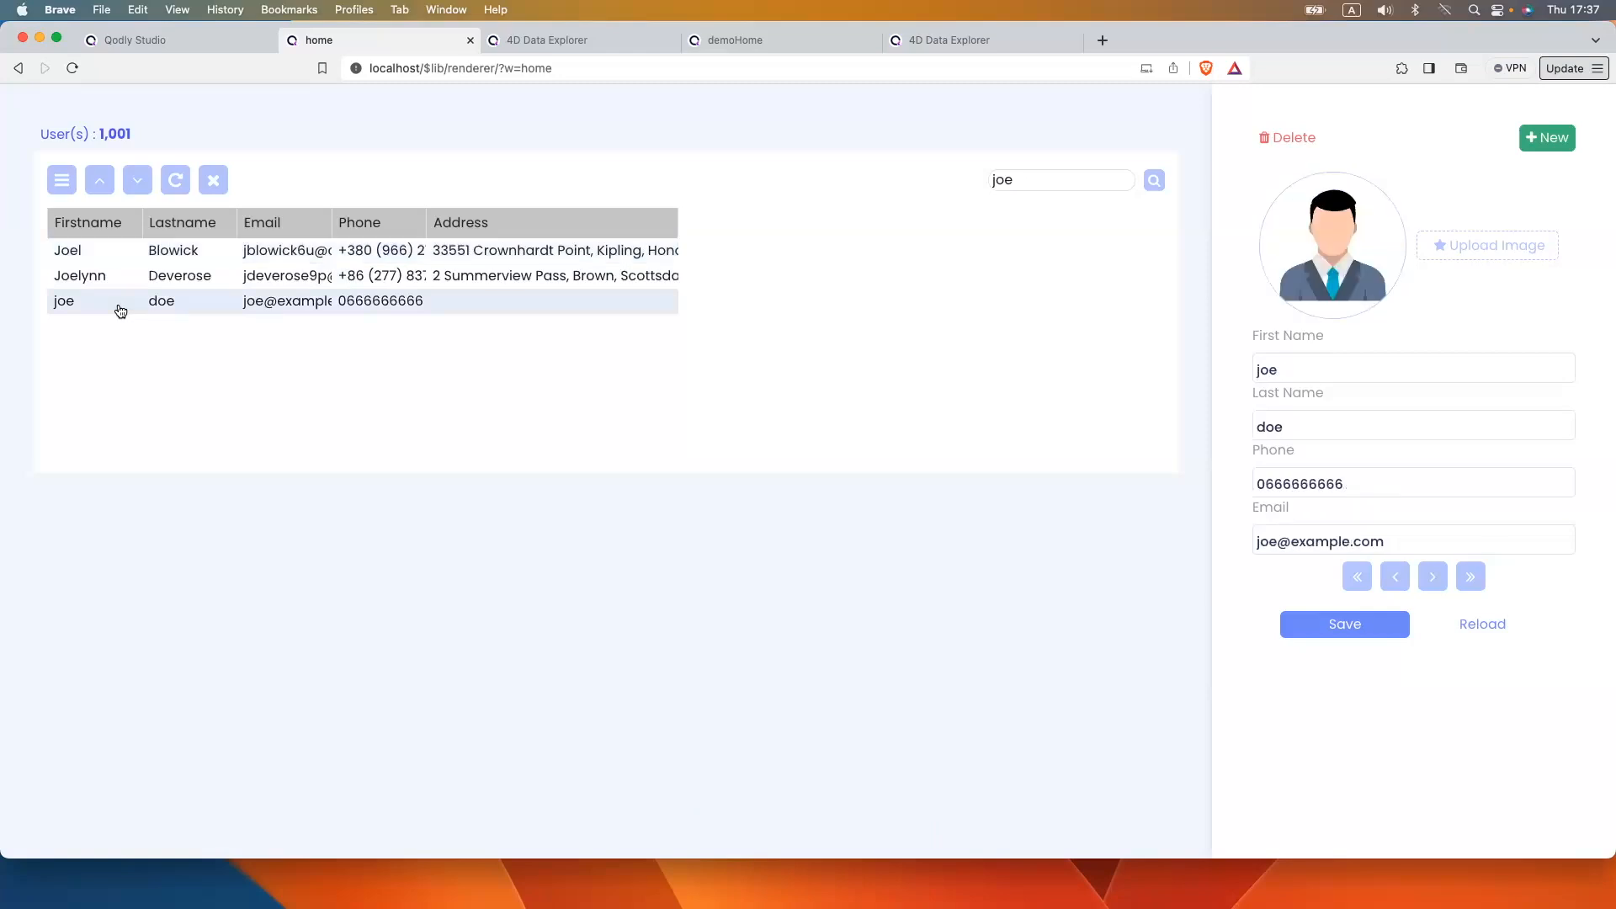
pyautogui.click(1289, 377)
pyautogui.write('y')
pyautogui.click(1344, 624)
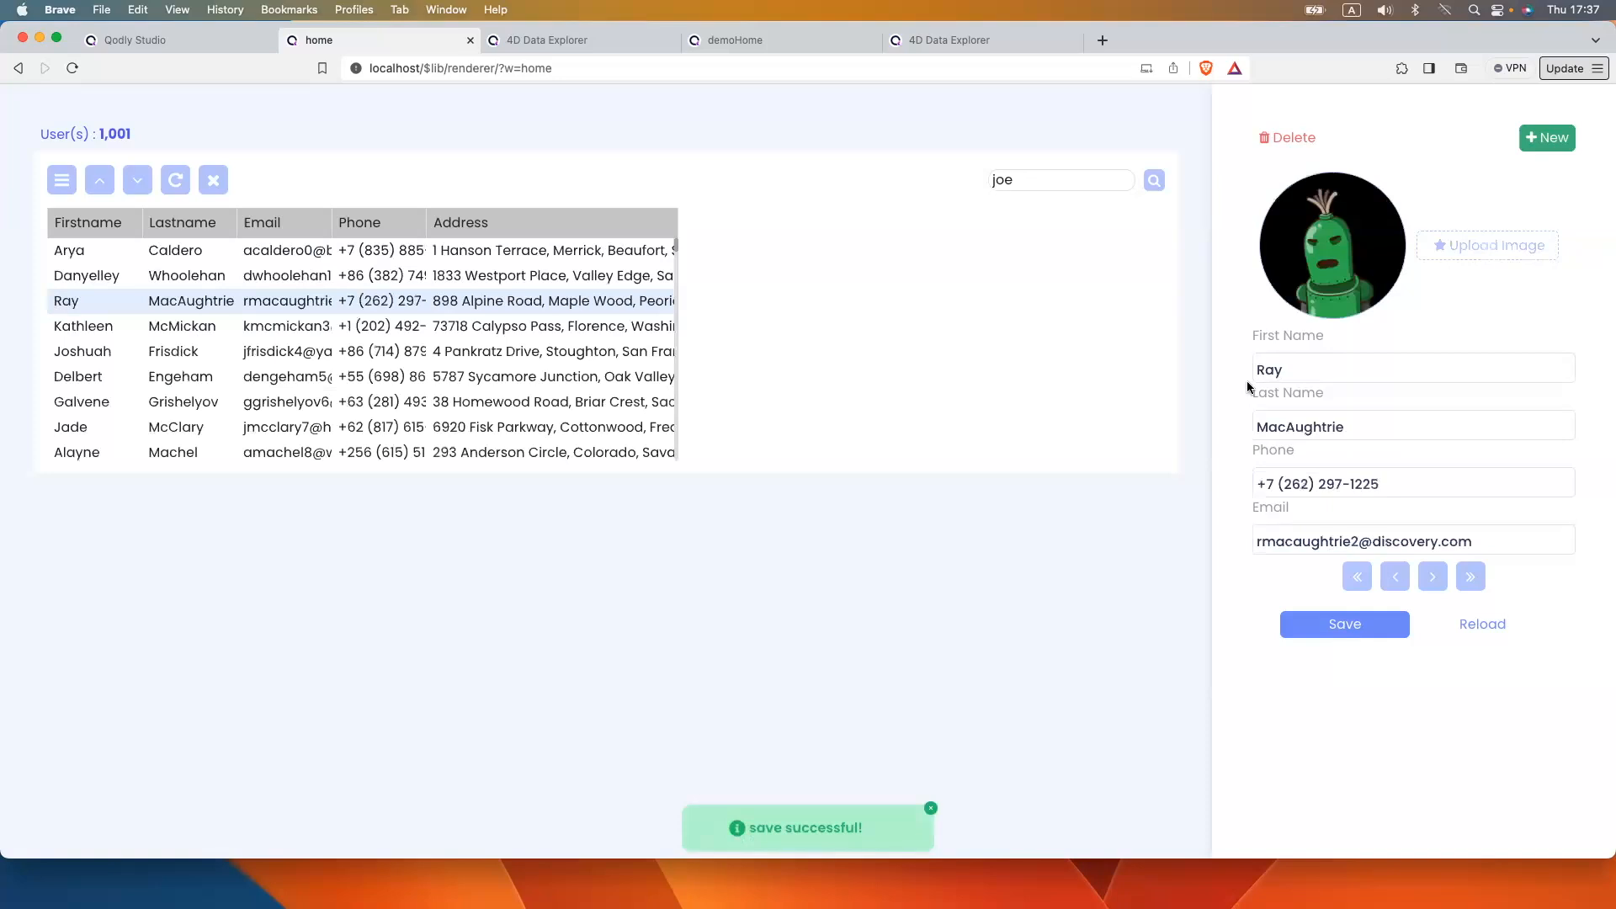
pyautogui.click(1154, 181)
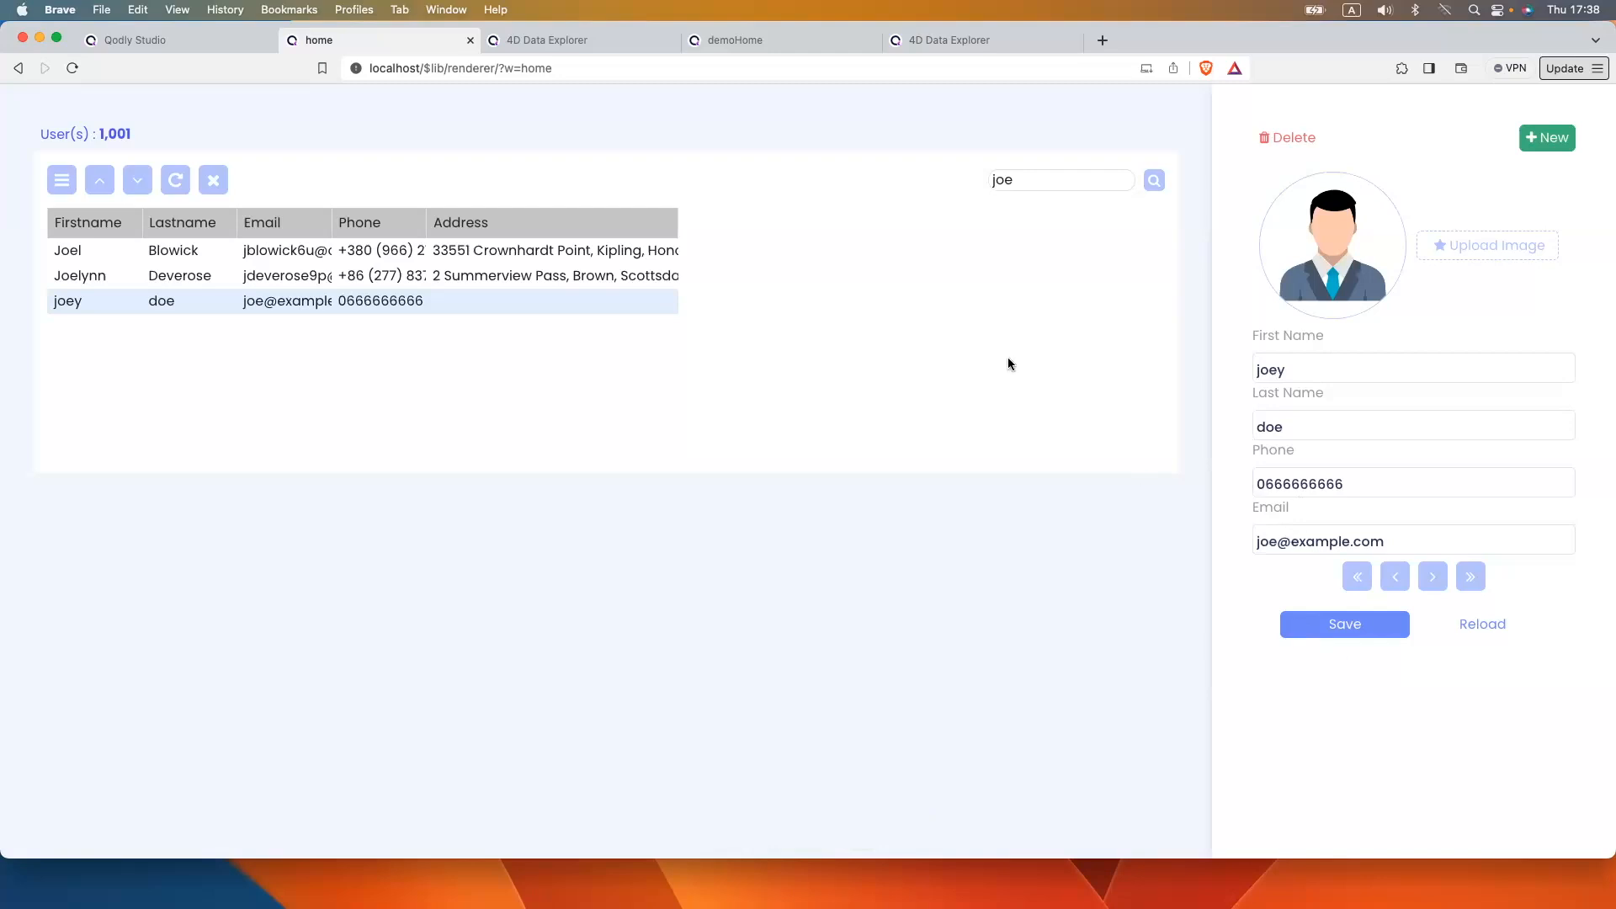
# Back in Qodly Studio, remove the users reload action from the Save button and save the EditUser webform
pyautogui.click(164, 34)
pyautogui.scroll(3, 760, 680)
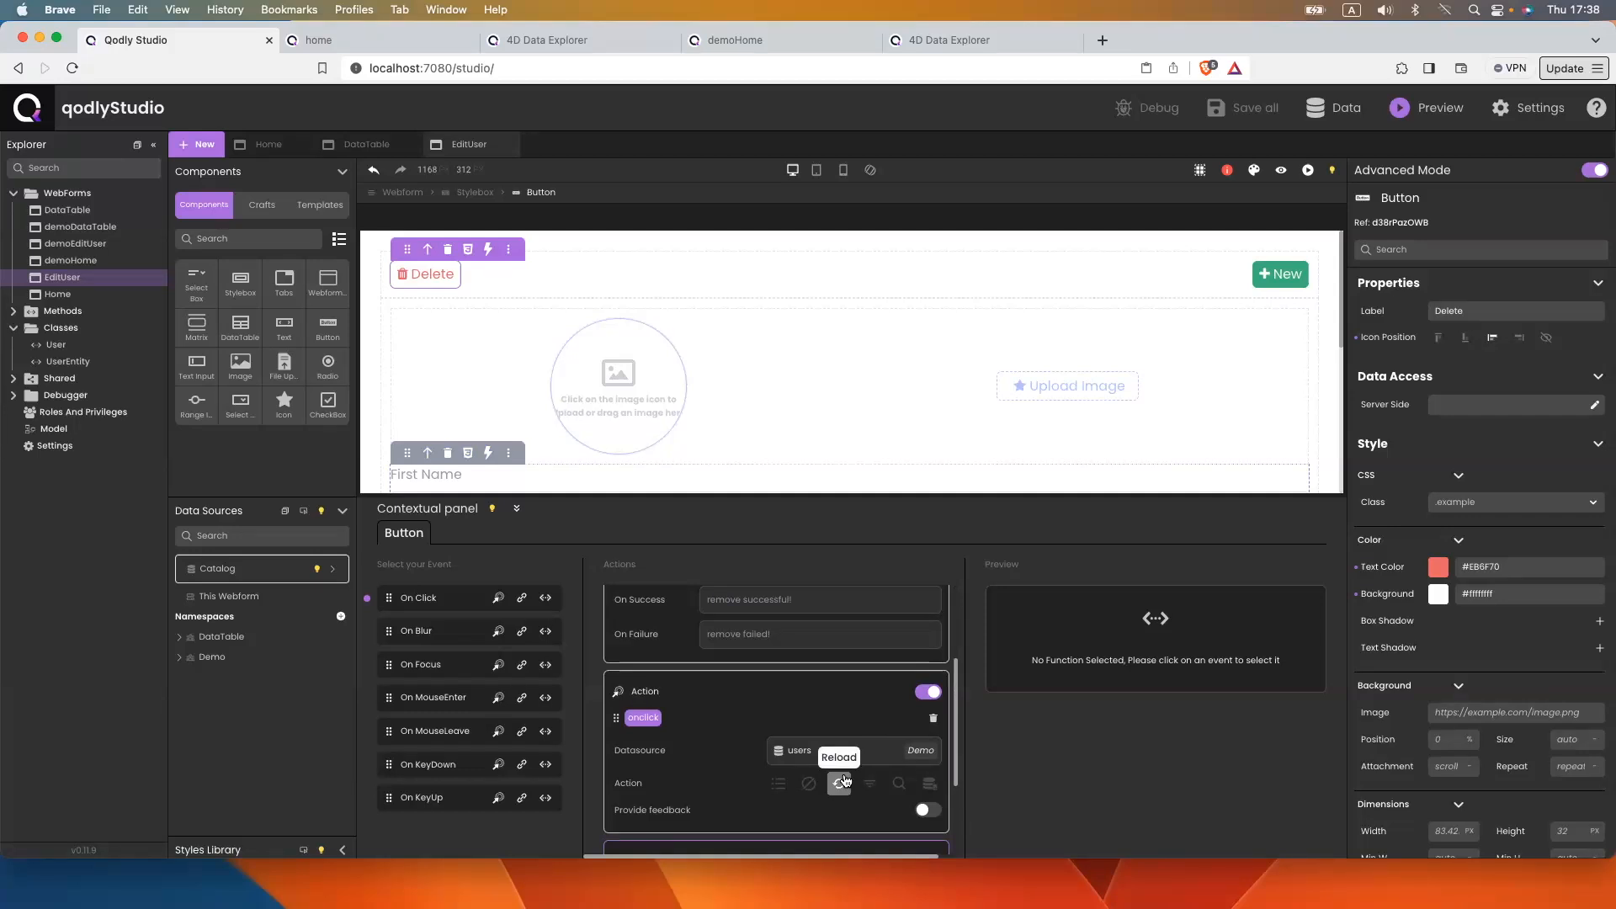
pyautogui.scroll(-5, 649, 455)
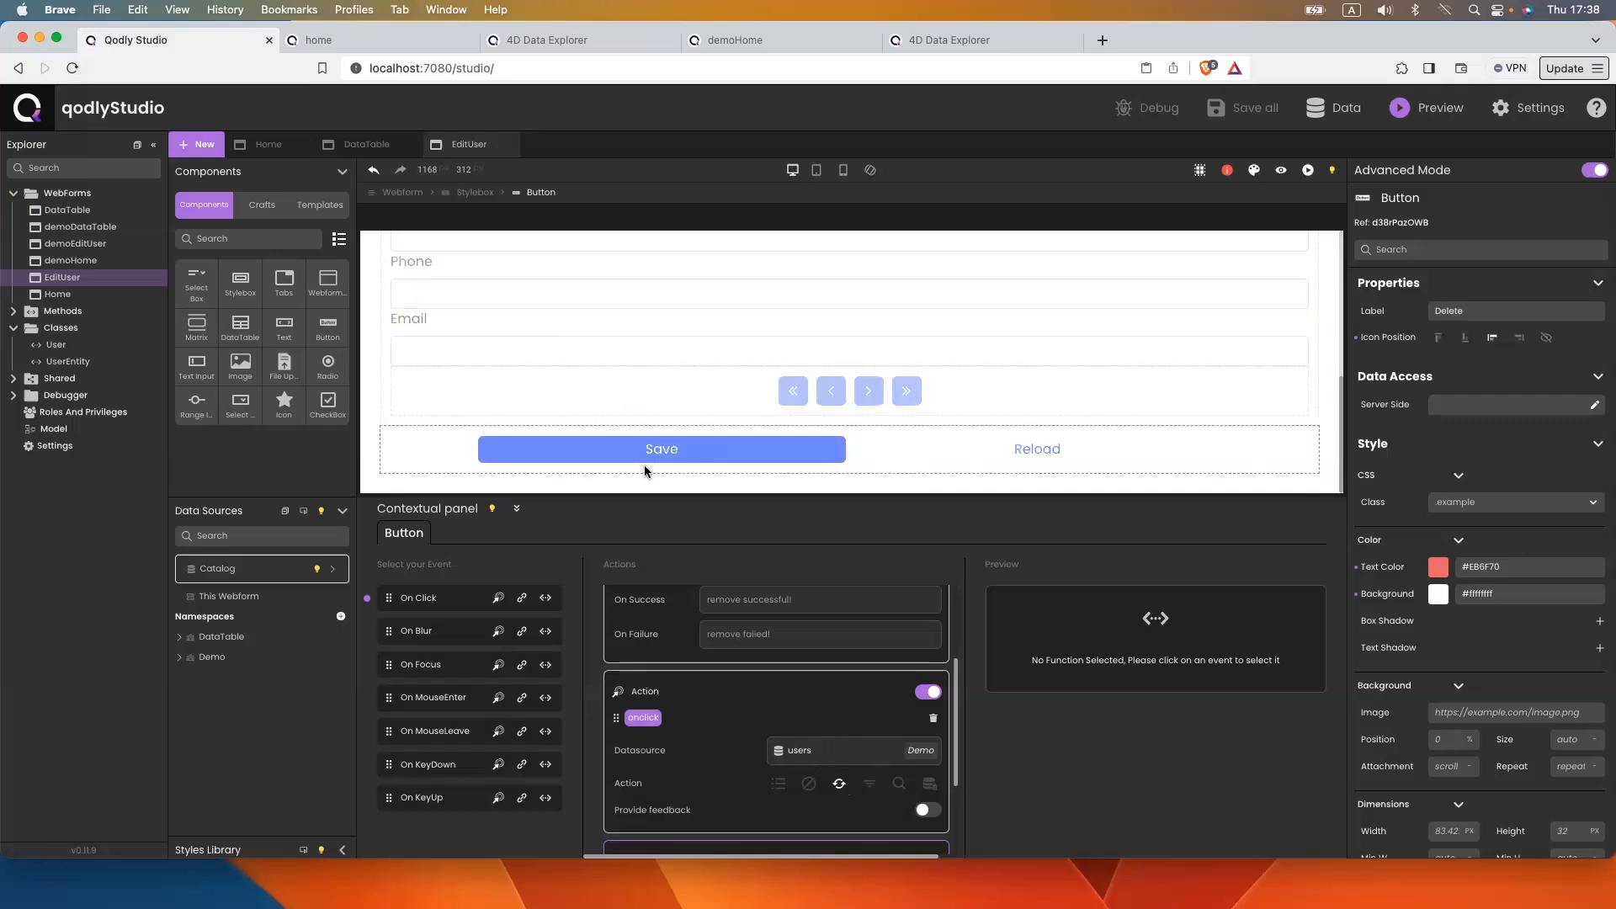
pyautogui.click(631, 447)
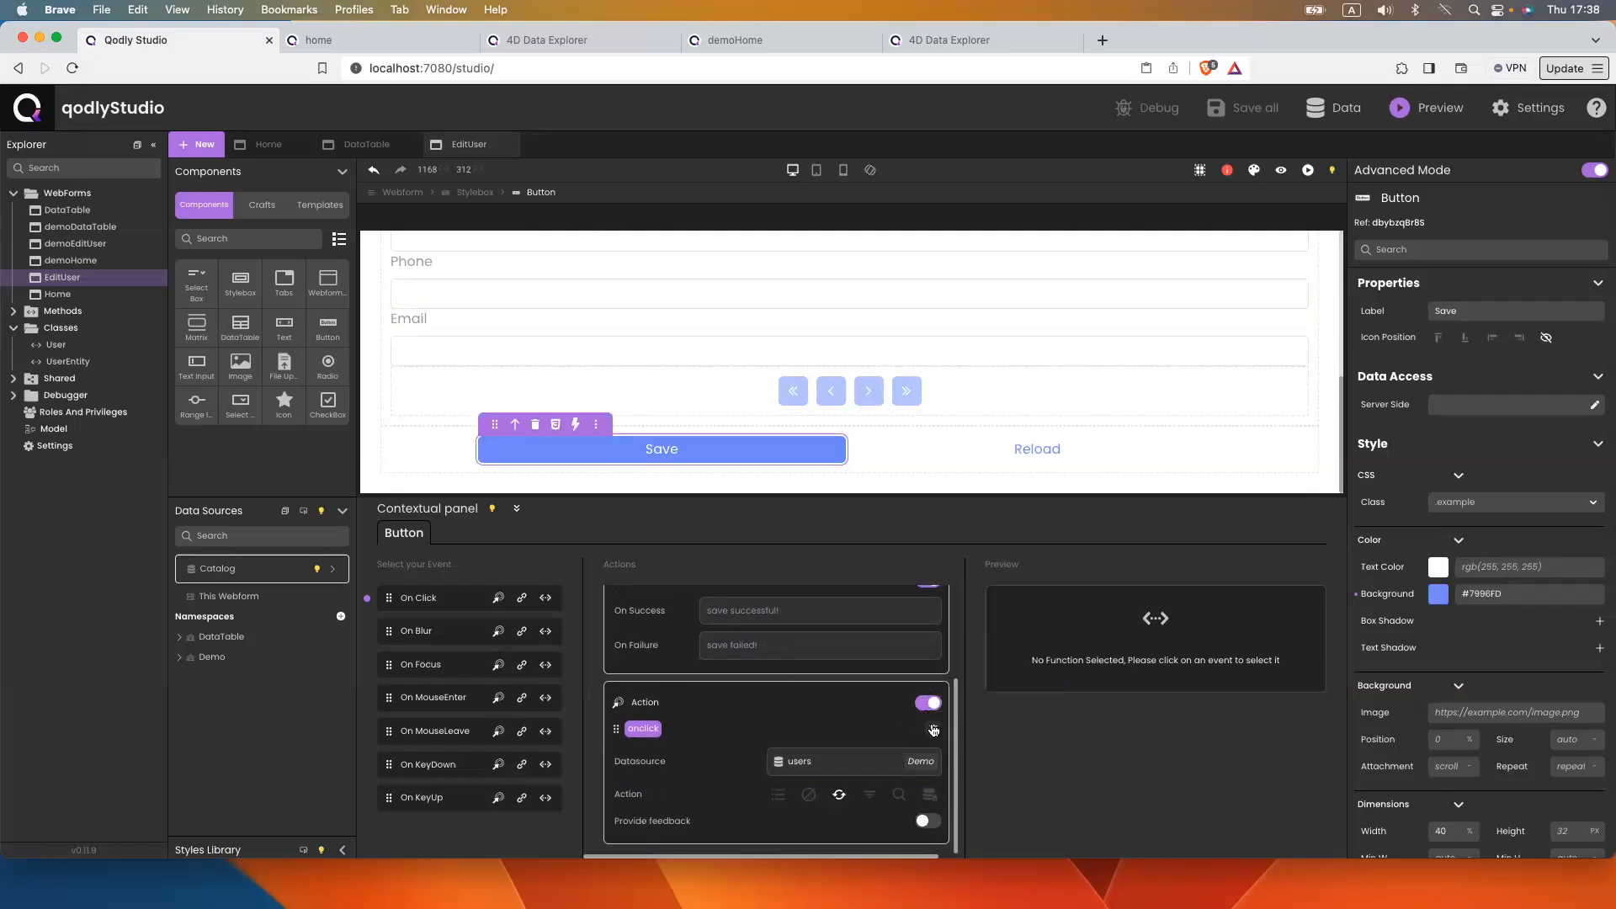
pyautogui.click(933, 728)
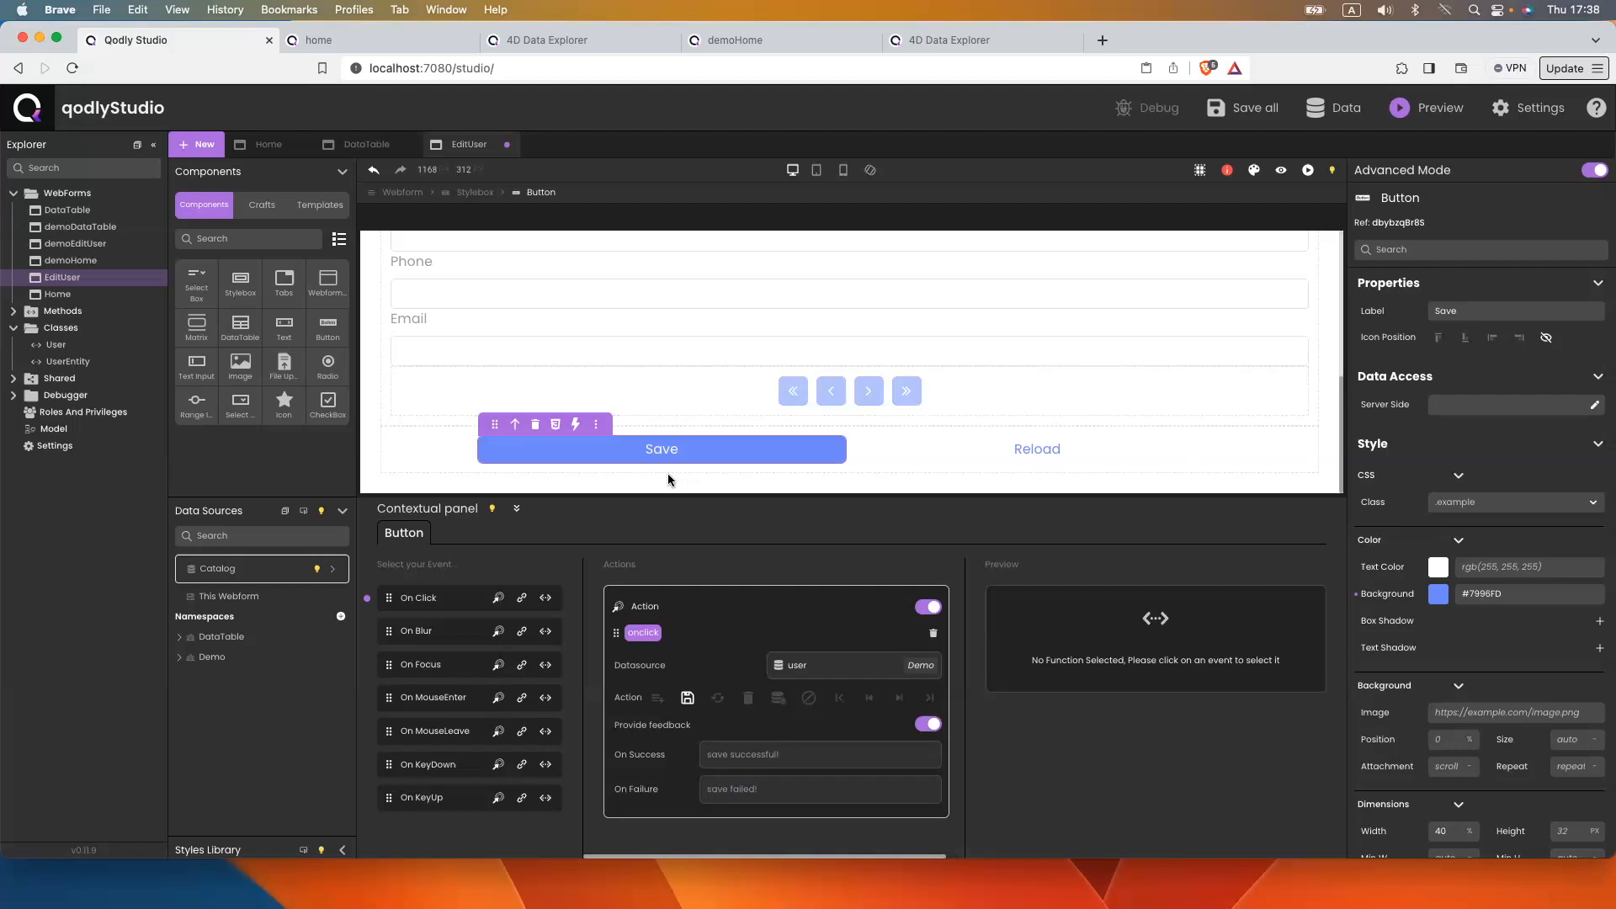
pyautogui.press('super+s')
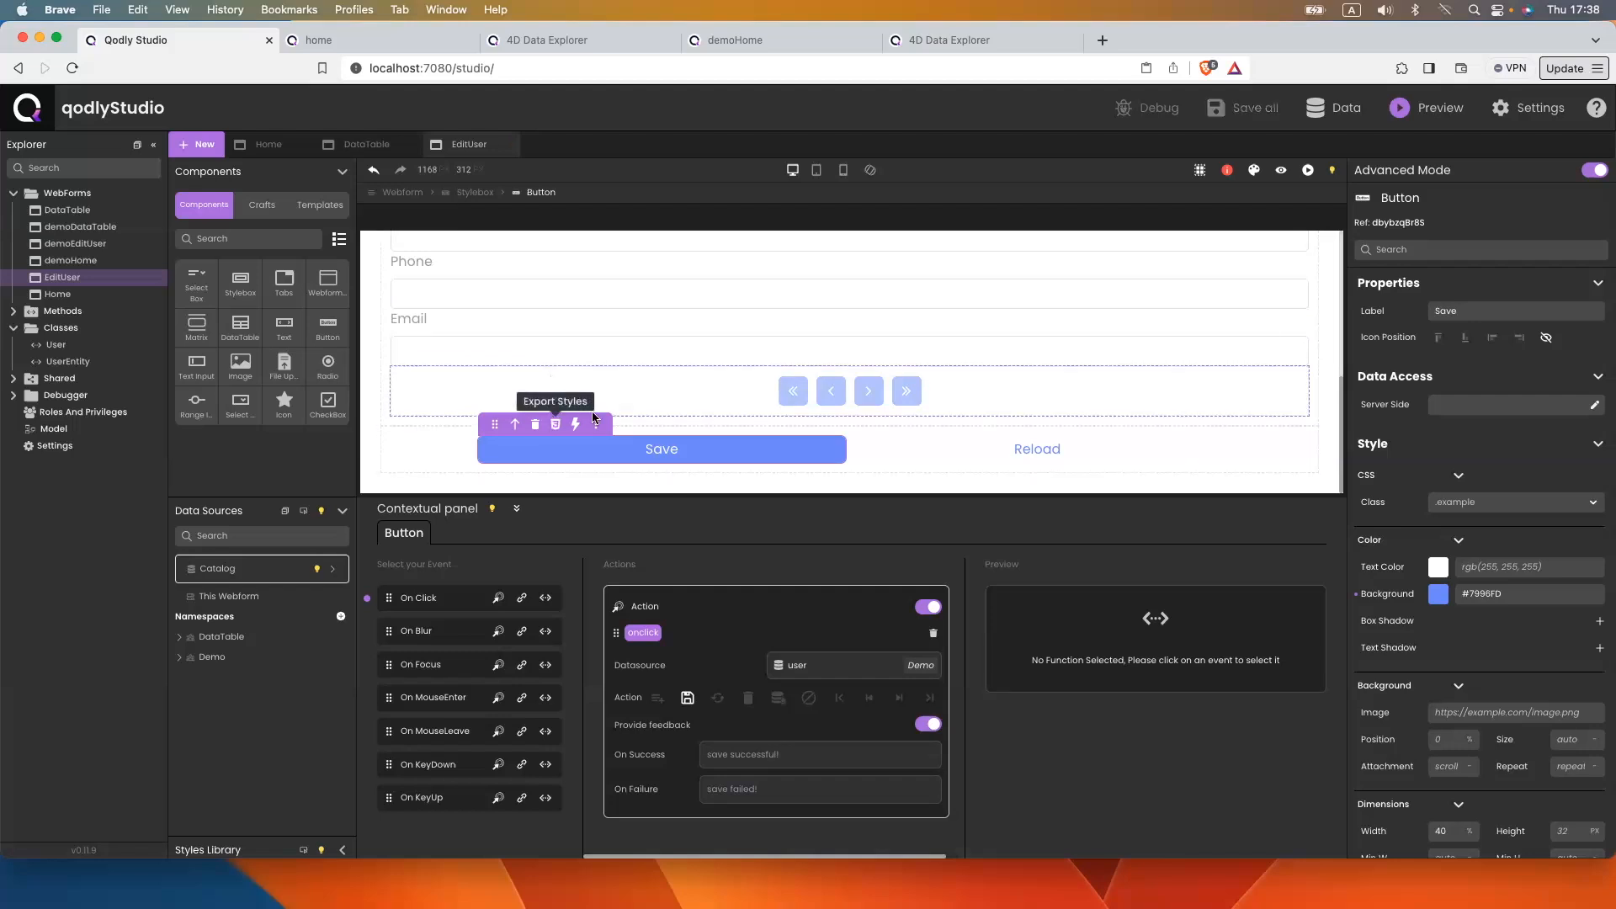
# Give the Reload button a border 1 px wide in colour #7996FD and save the webform
pyautogui.click(981, 457)
pyautogui.click(1484, 568)
pyautogui.doubleClick(1484, 568)
pyautogui.press('super+a')
pyautogui.scroll(-10, 1484, 573)
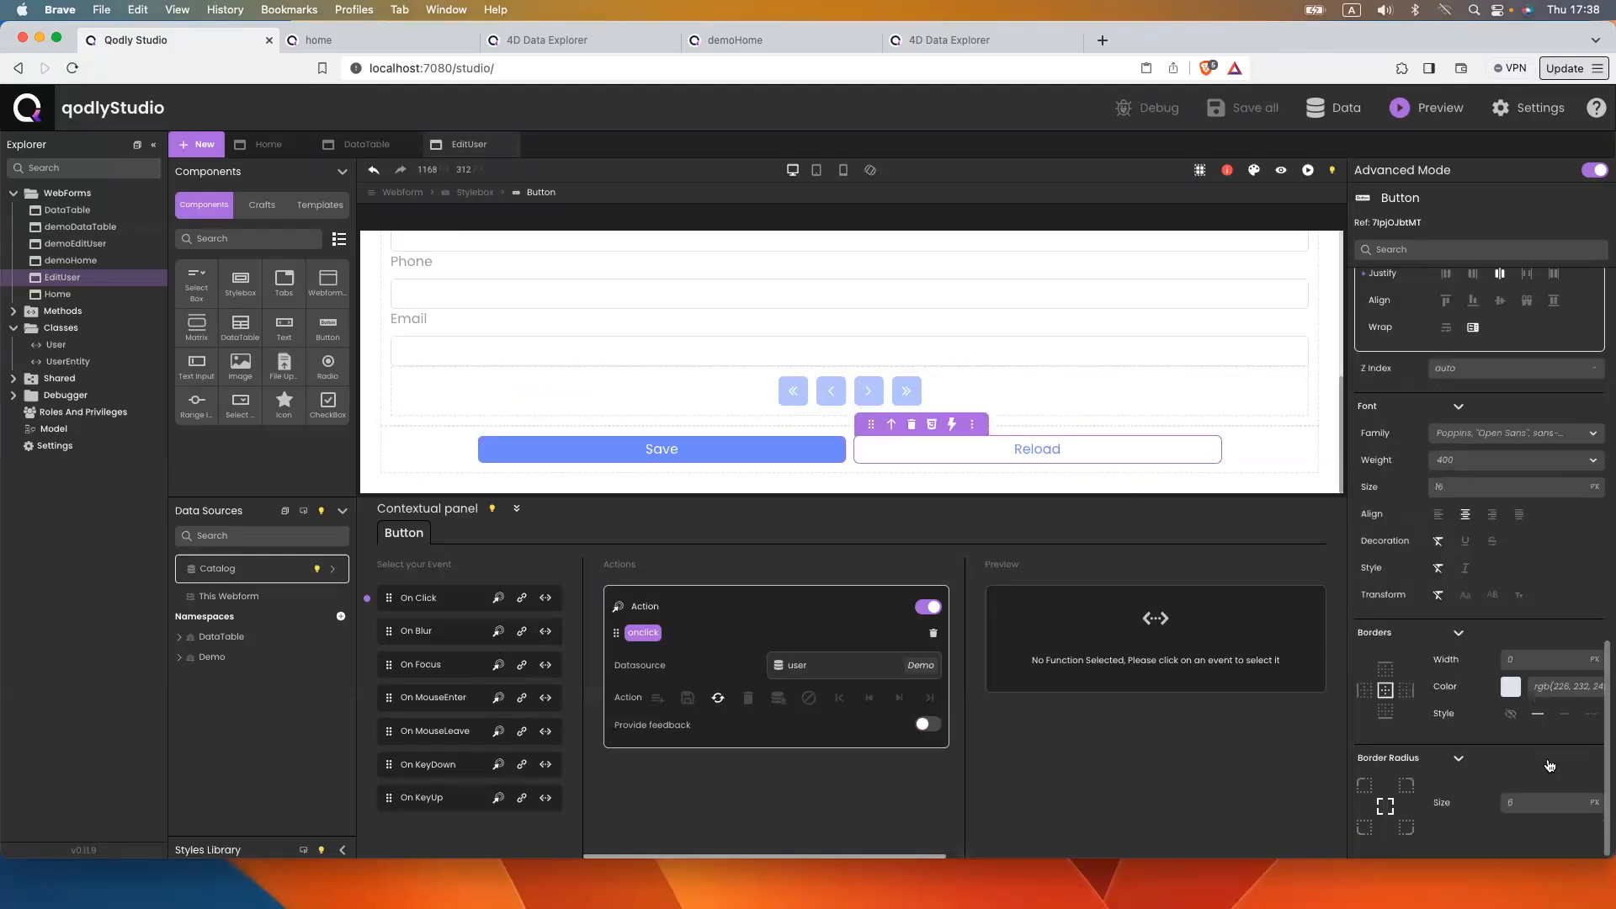
pyautogui.doubleClick(1520, 662)
pyautogui.write('1')
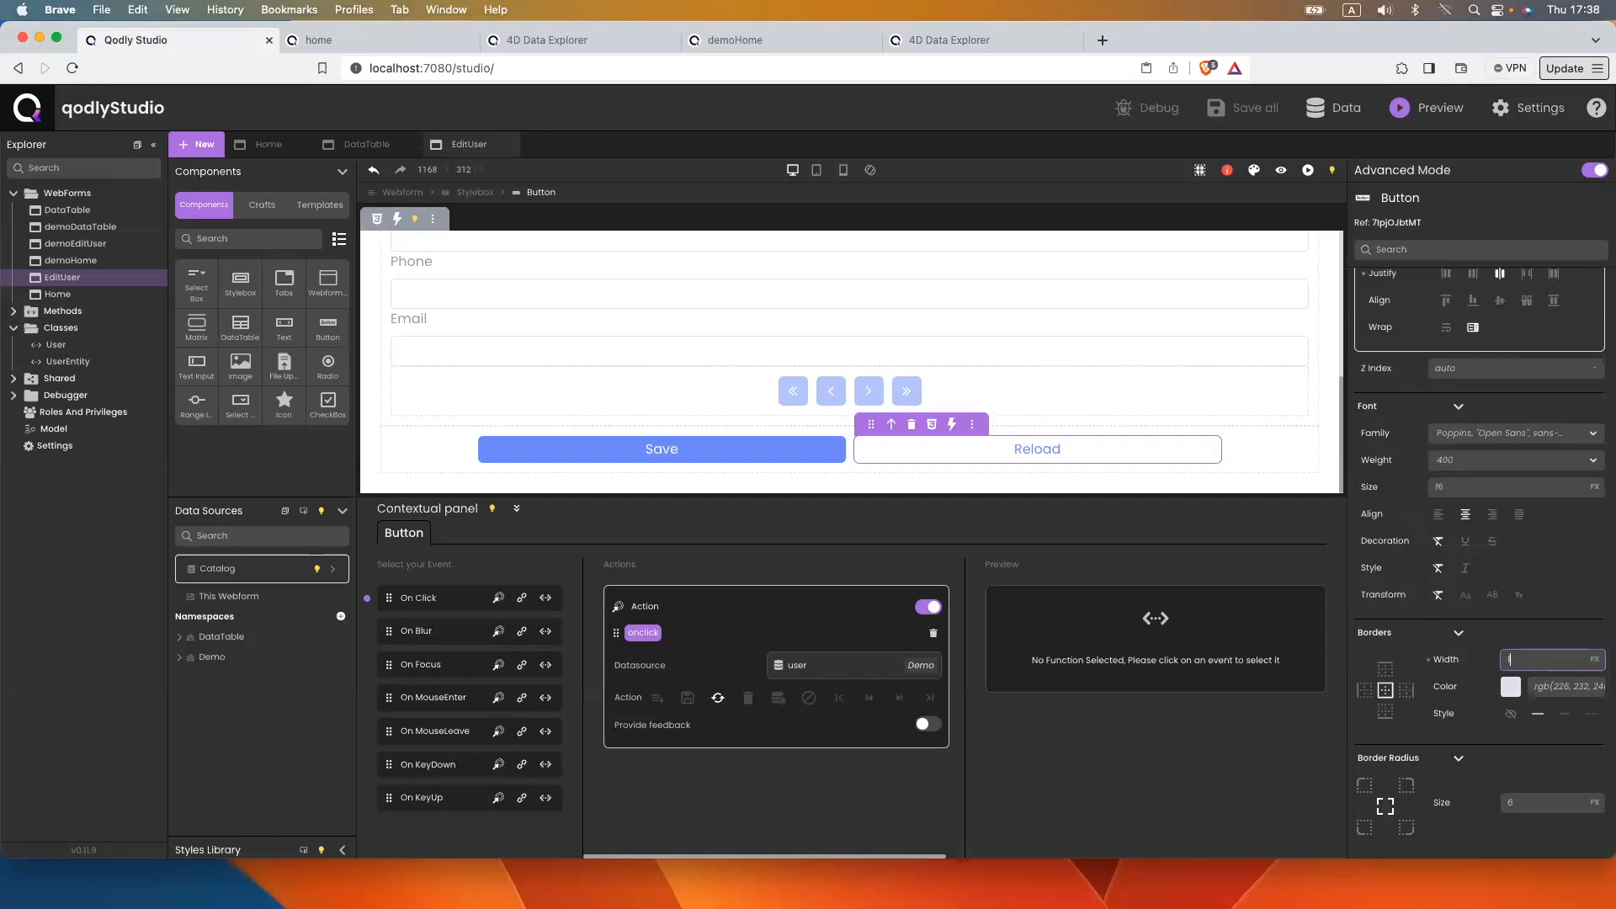
pyautogui.click(1161, 468)
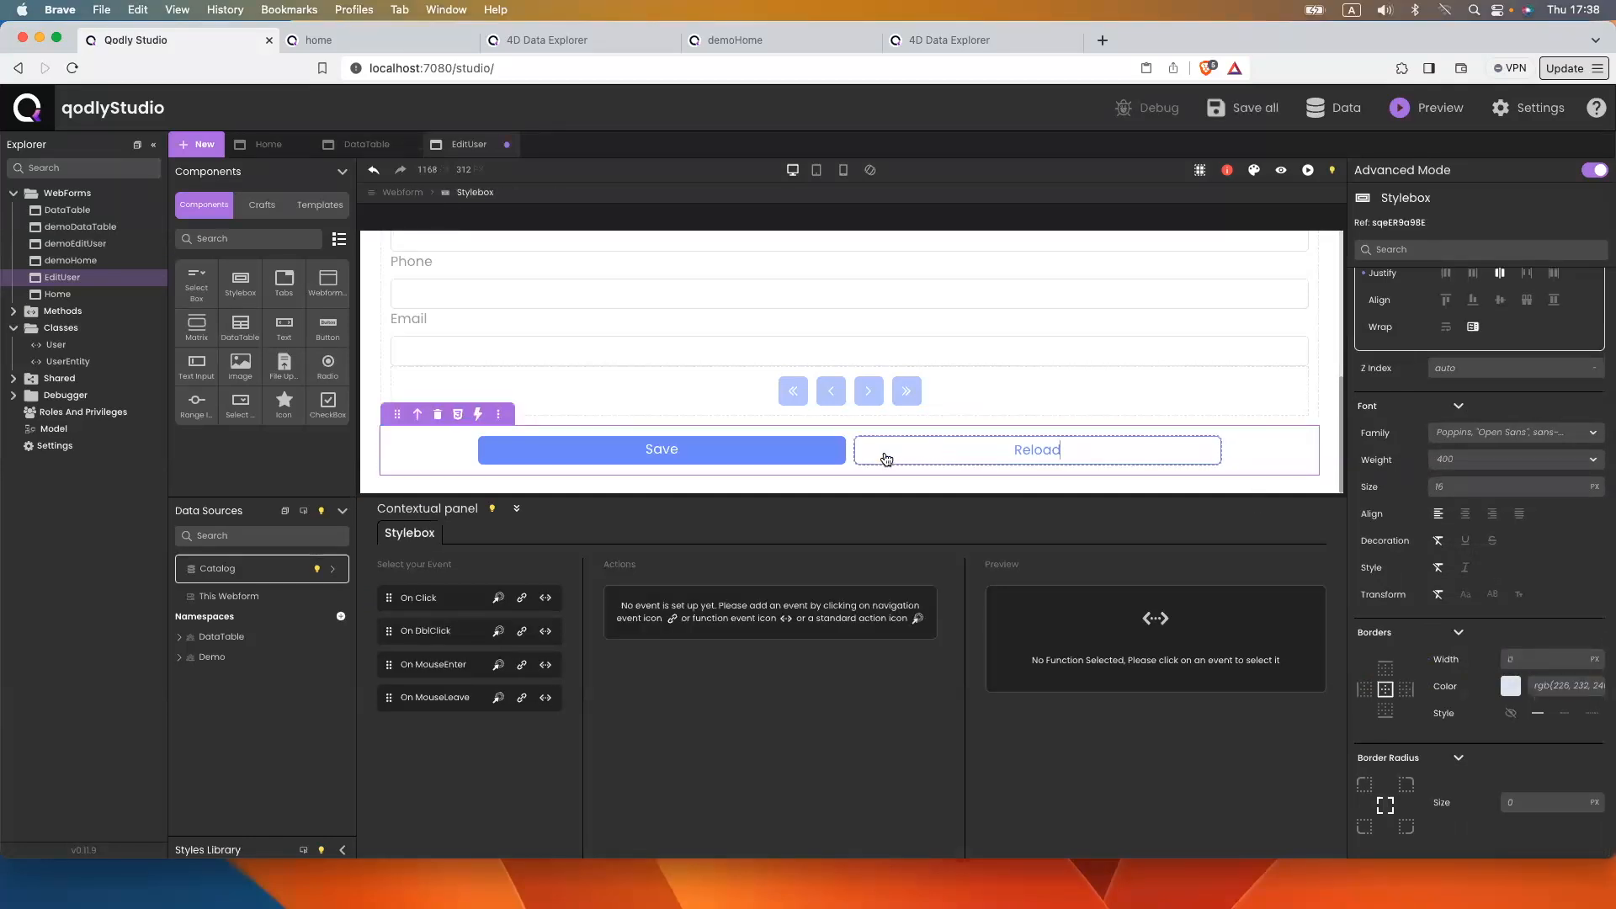
pyautogui.doubleClick(1044, 440)
pyautogui.click(912, 450)
# On the rendered home page, alter the selected user's first name, test the Reload button on it, and refresh the page
pyautogui.click(312, 43)
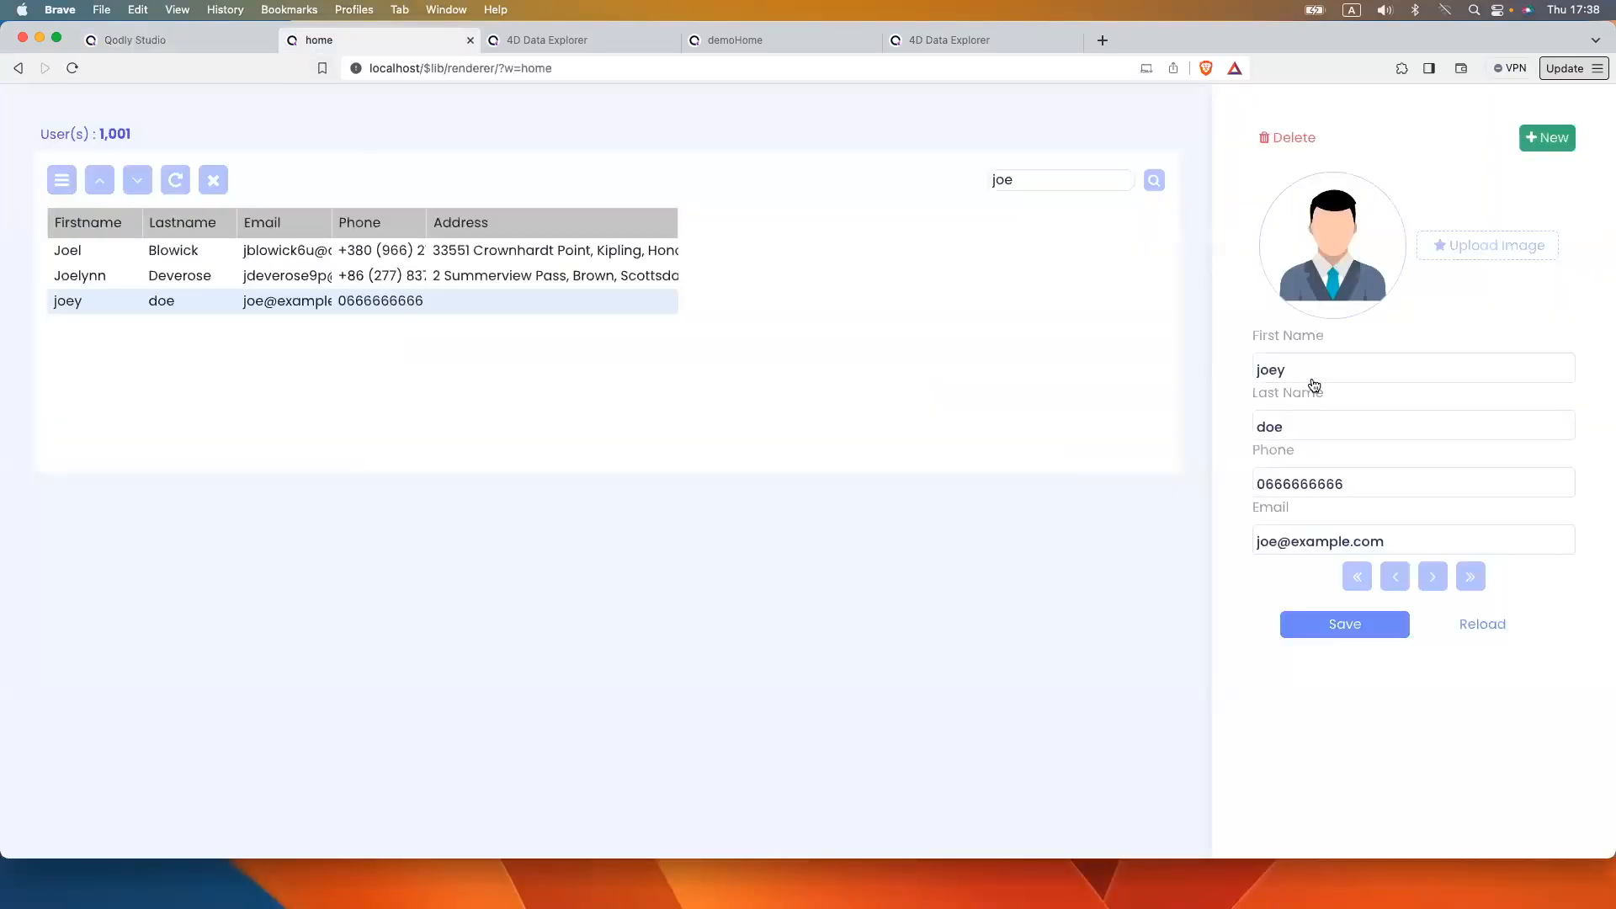
pyautogui.press('BackSpace')
pyautogui.press('BackSpace')
pyautogui.write('eeee')
pyautogui.click(1480, 620)
pyautogui.click(76, 71)
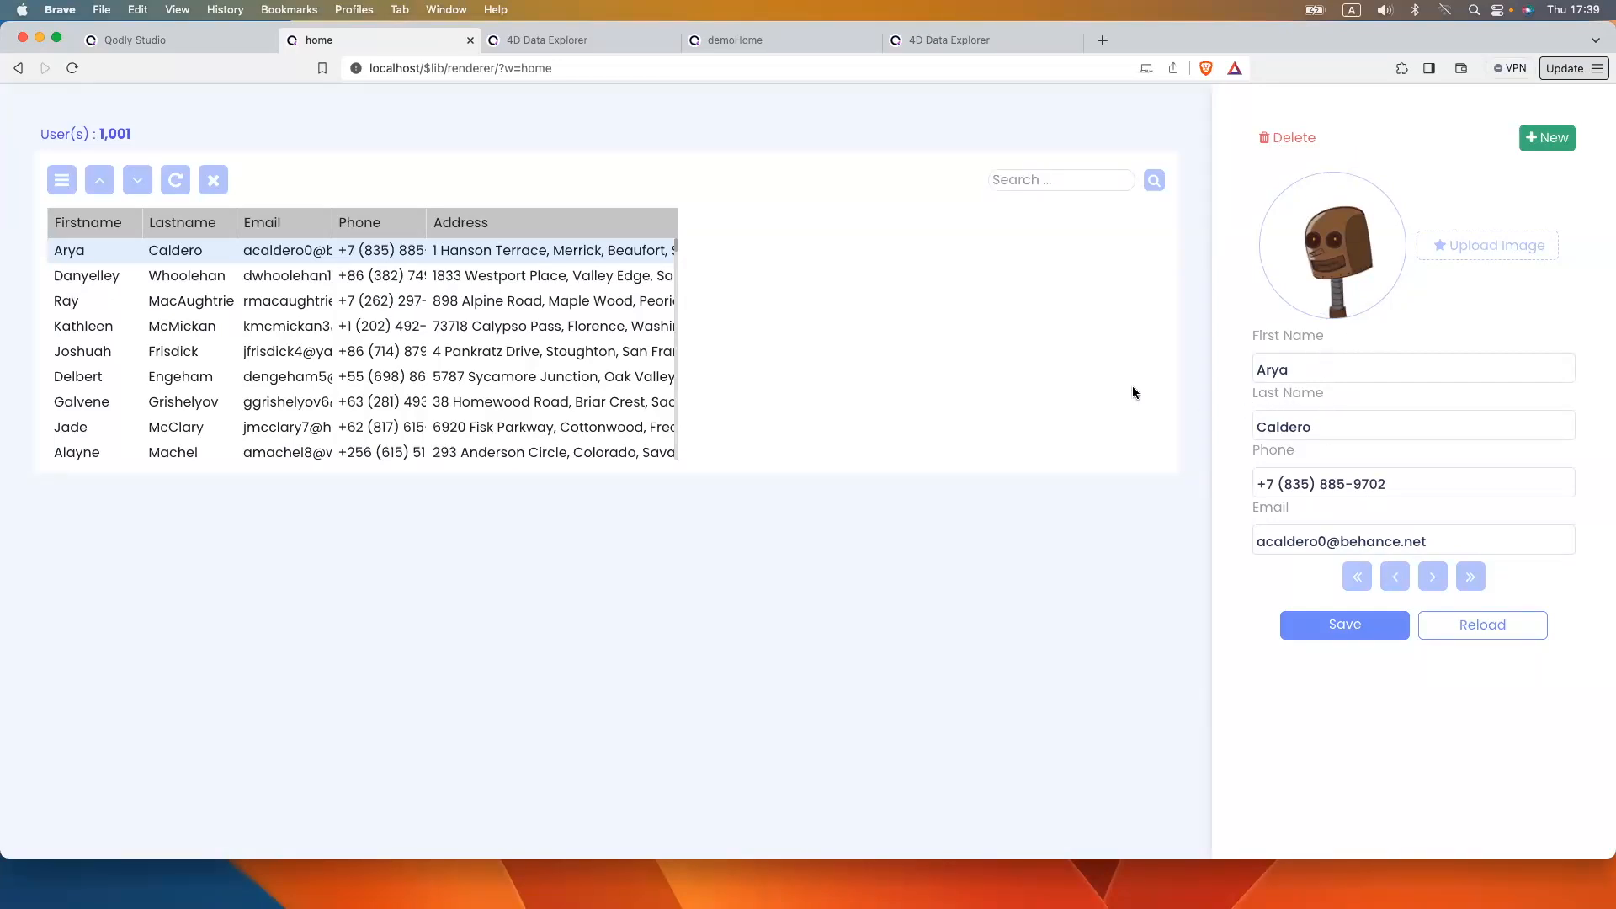
# In the Home webform, set the stylebox holding EditUser to flex display with centred alignment, and save the webform
pyautogui.click(224, 37)
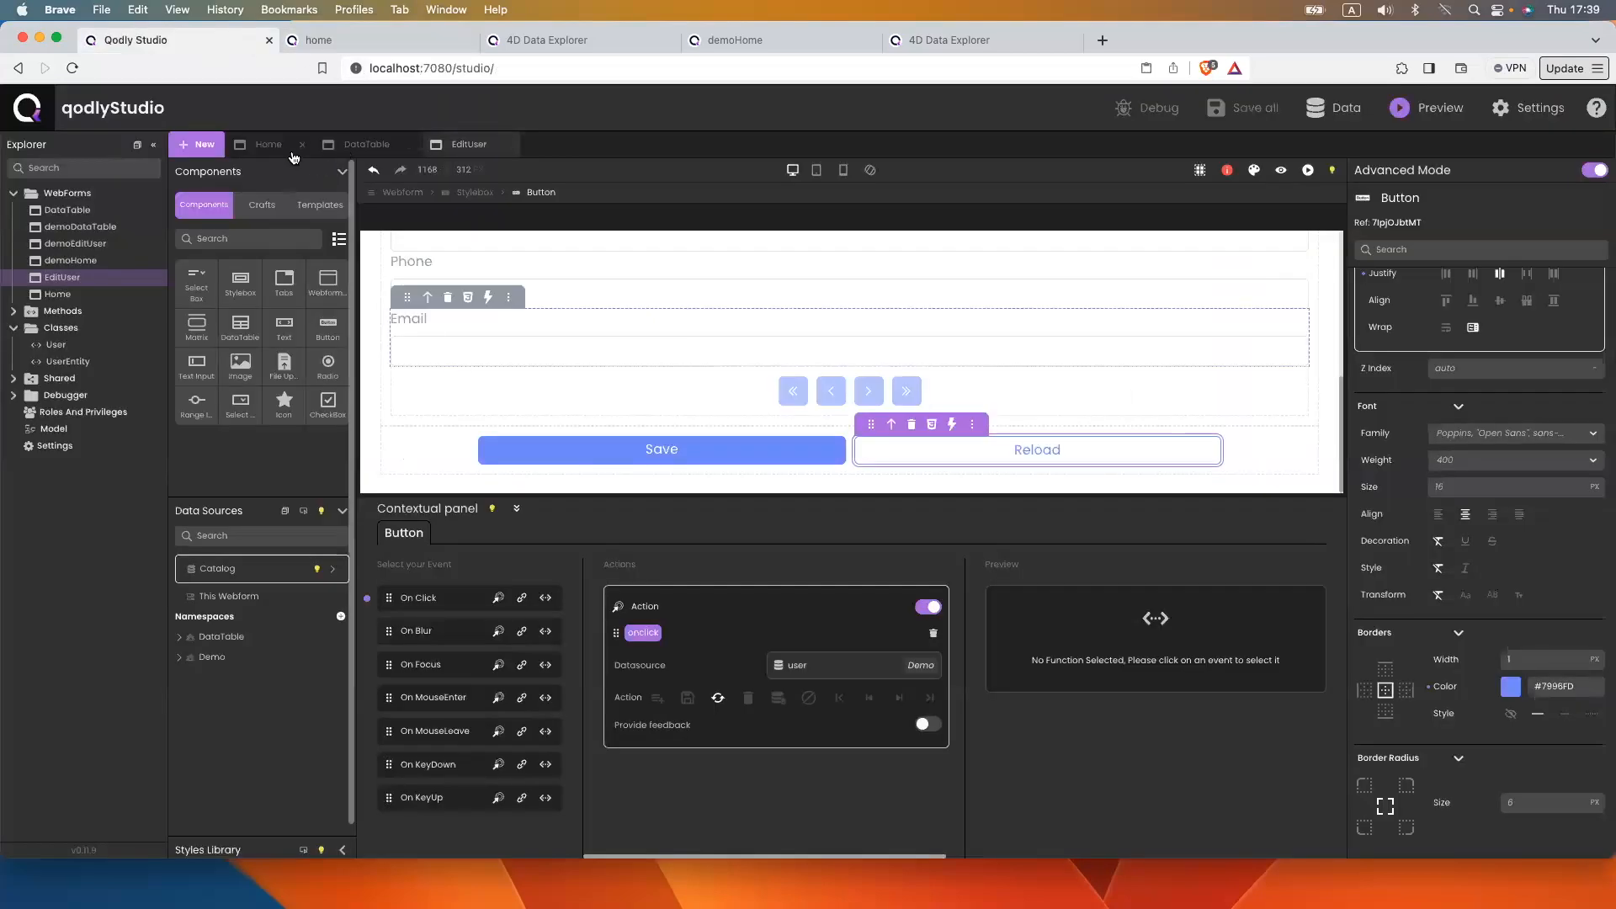
pyautogui.click(263, 147)
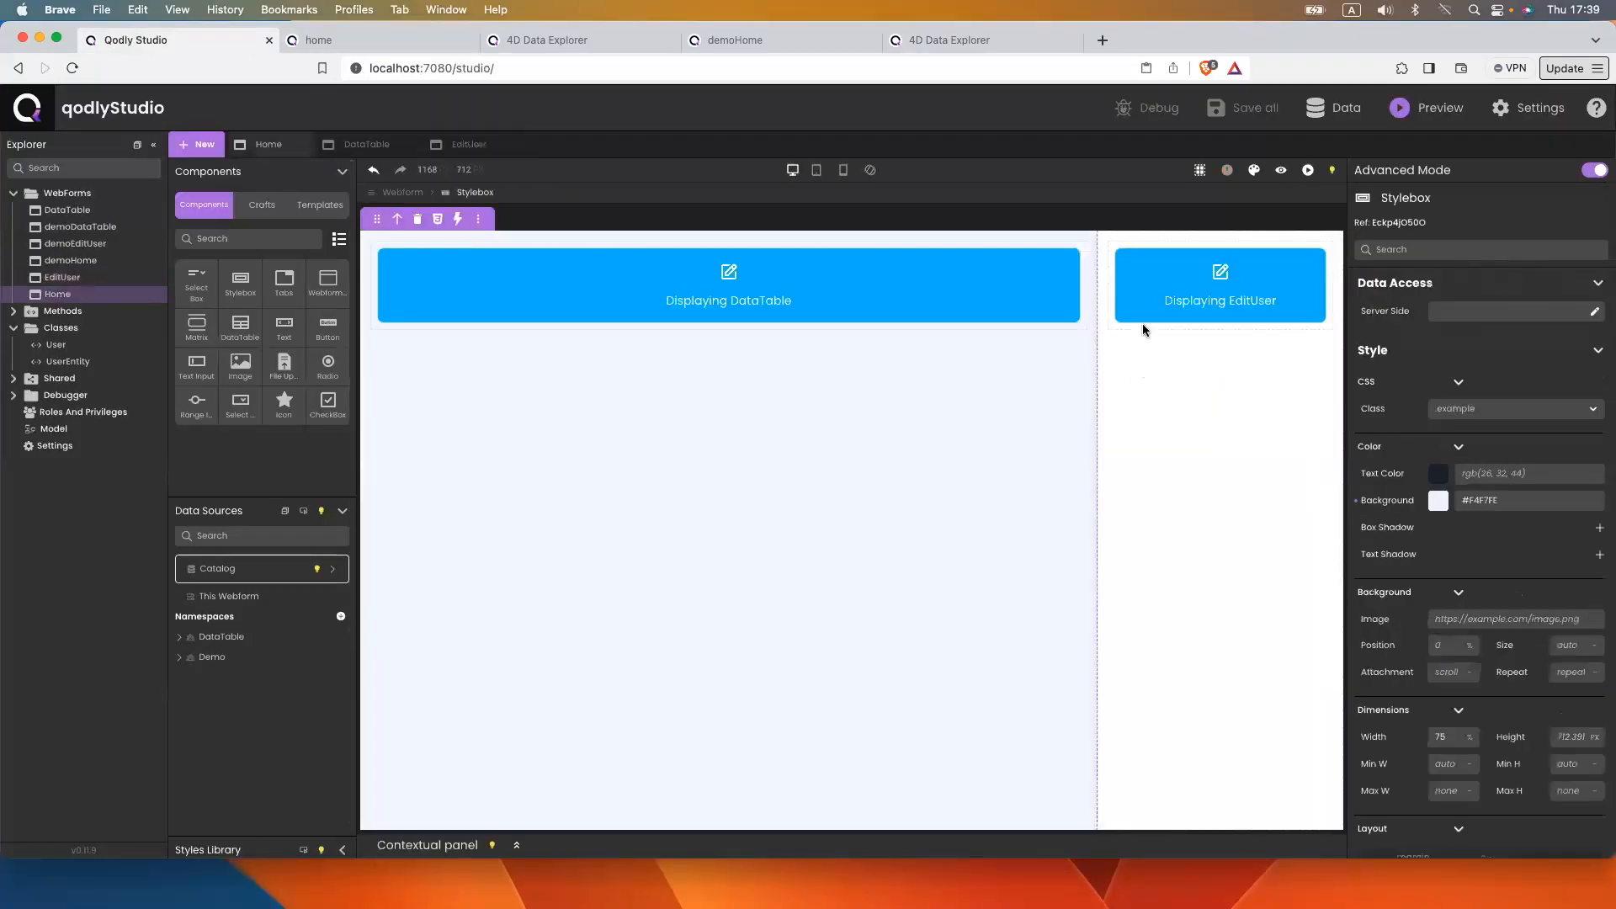
pyautogui.click(1142, 362)
pyautogui.scroll(-4, 1452, 628)
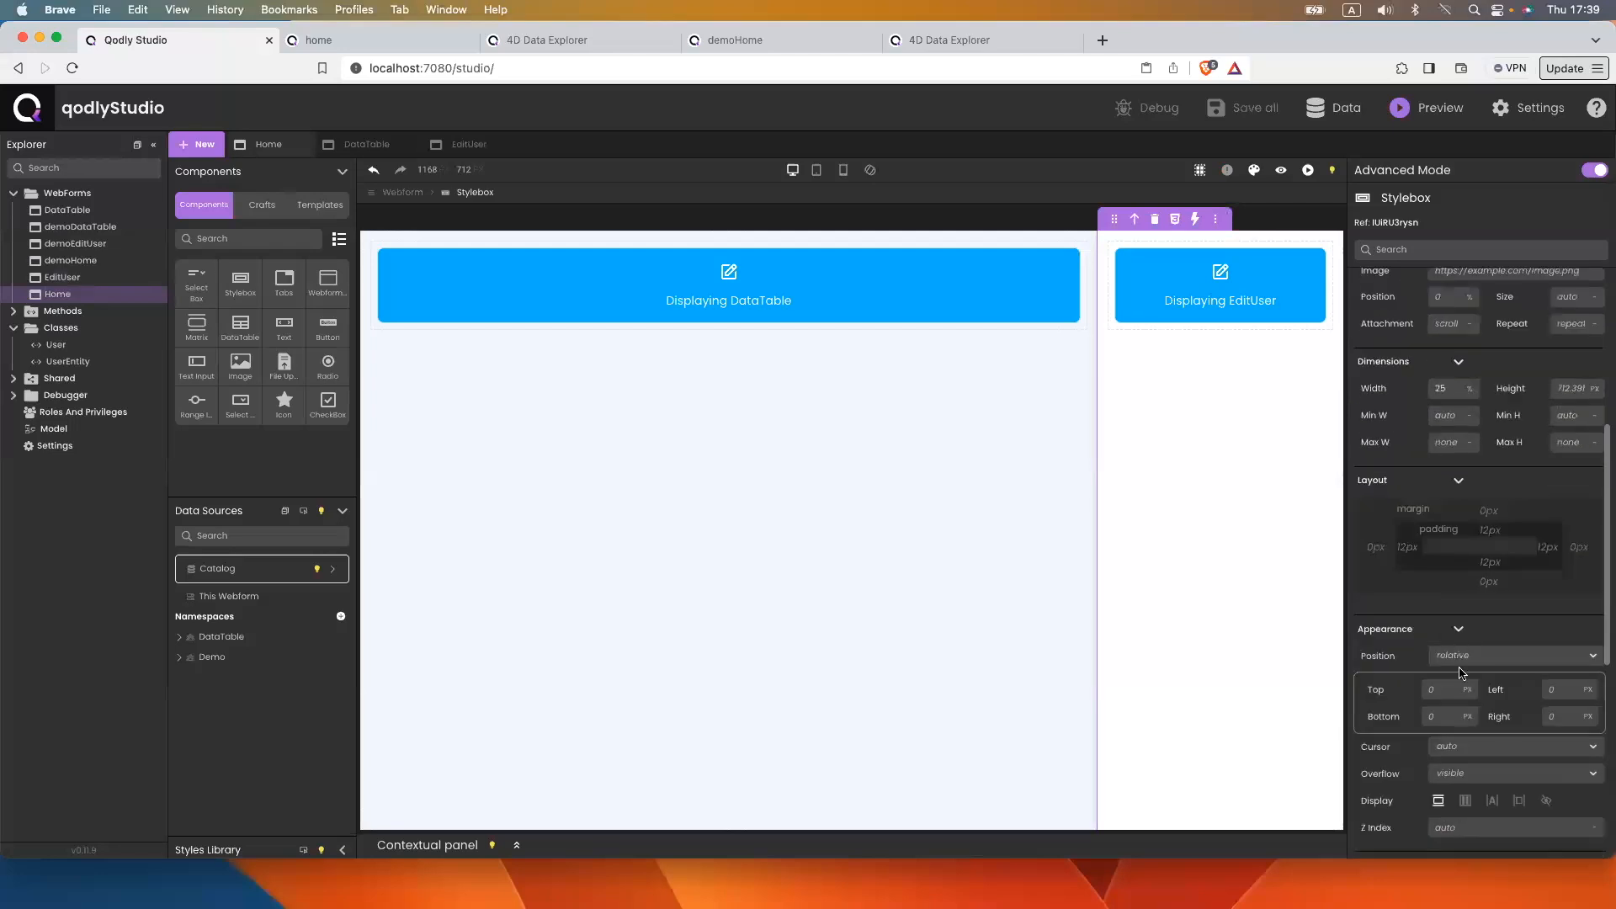
pyautogui.click(1465, 800)
pyautogui.scroll(-2, 1468, 791)
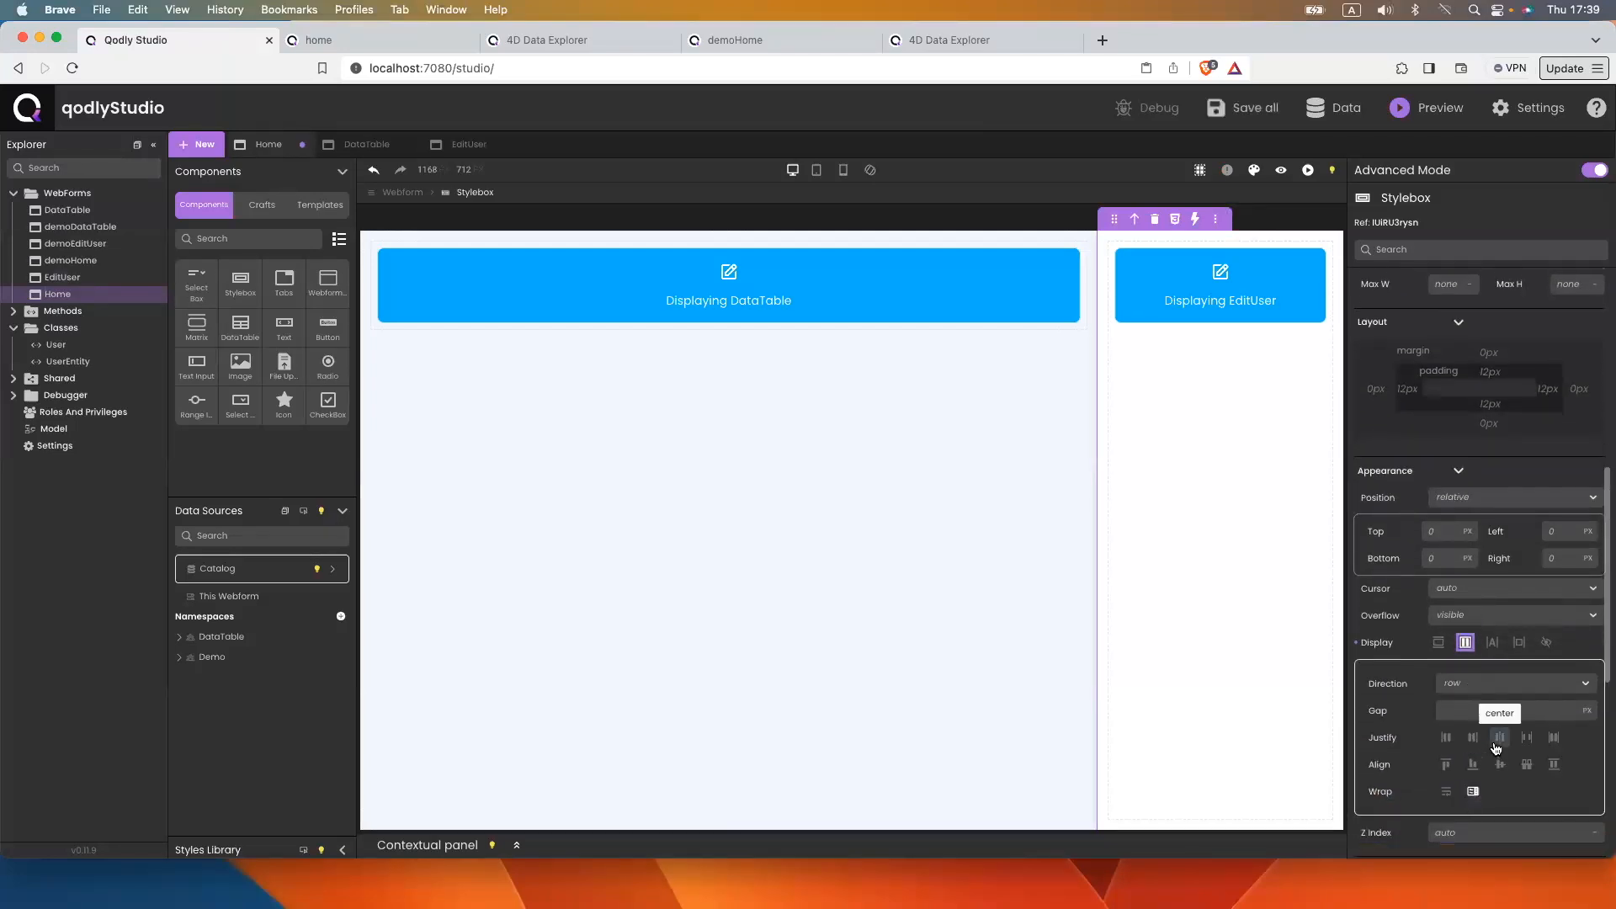
pyautogui.click(1499, 765)
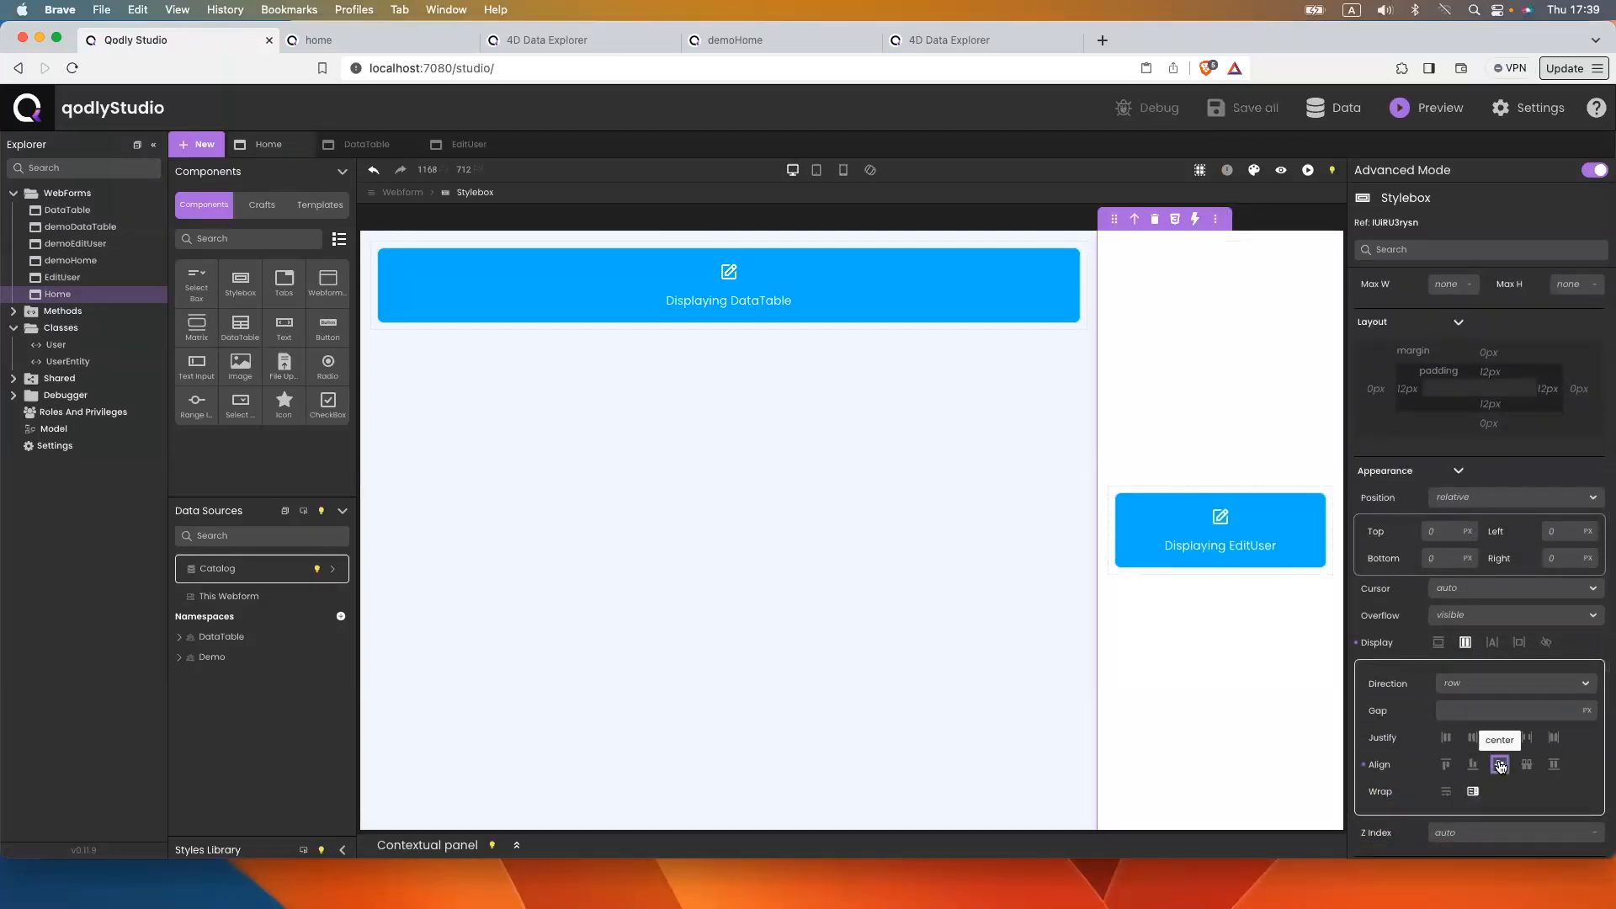
# Reload the rendered home page to check the position of the user form
pyautogui.click(311, 41)
pyautogui.click(447, 71)
pyautogui.press('Return')
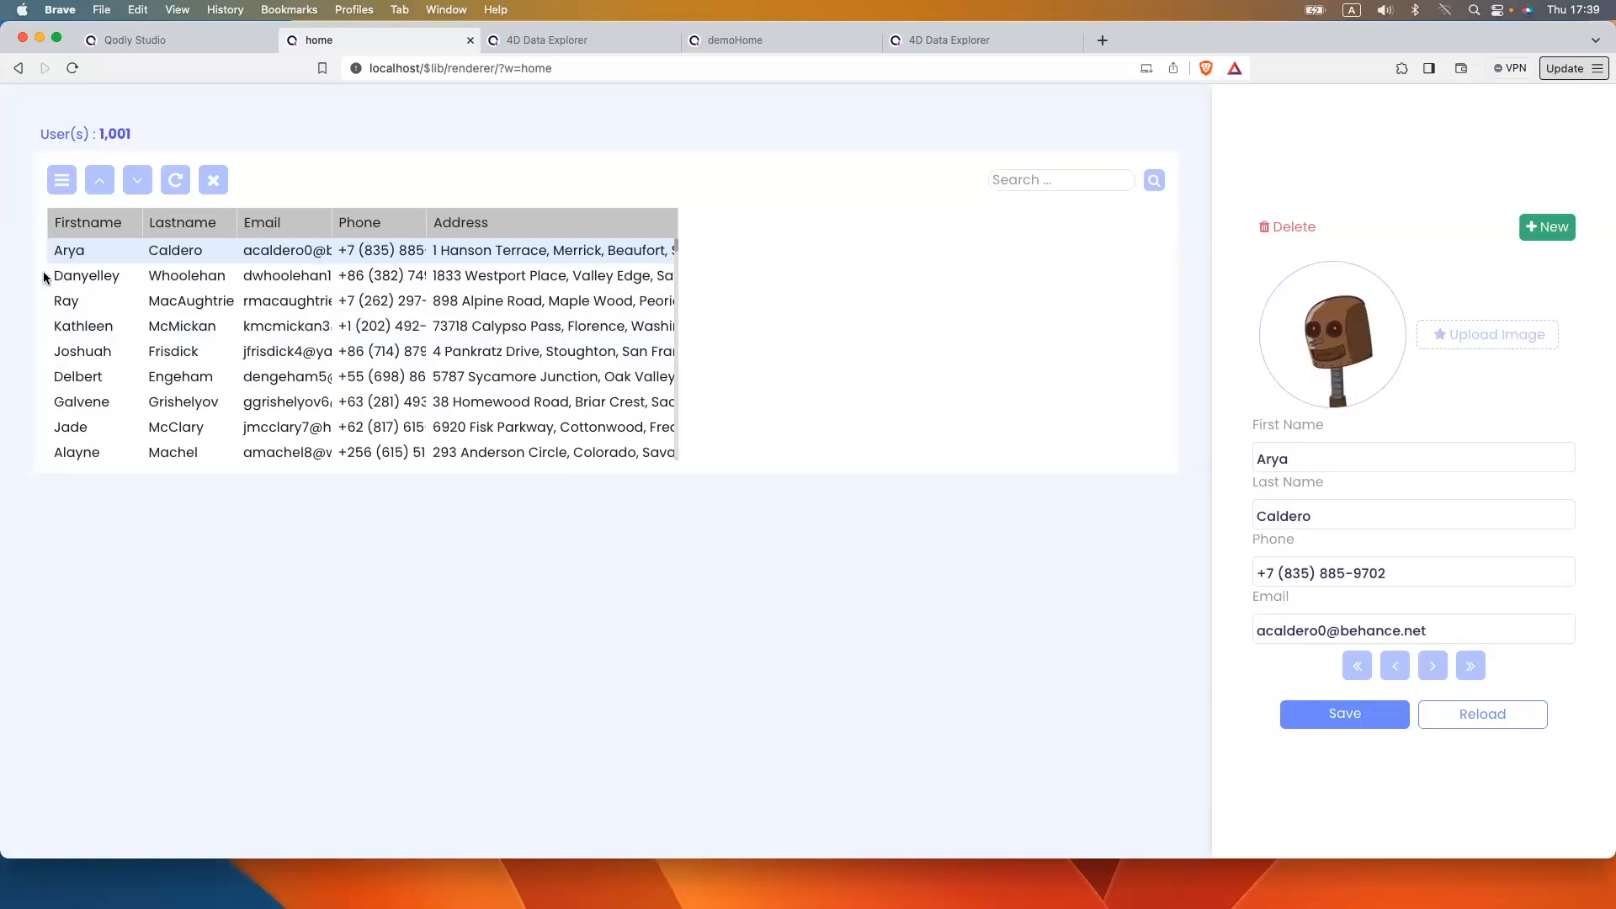
# Switch to Qodly Studio and, in the DataTable webform, set the users table's header height to 40 and row height to 60
pyautogui.click(202, 39)
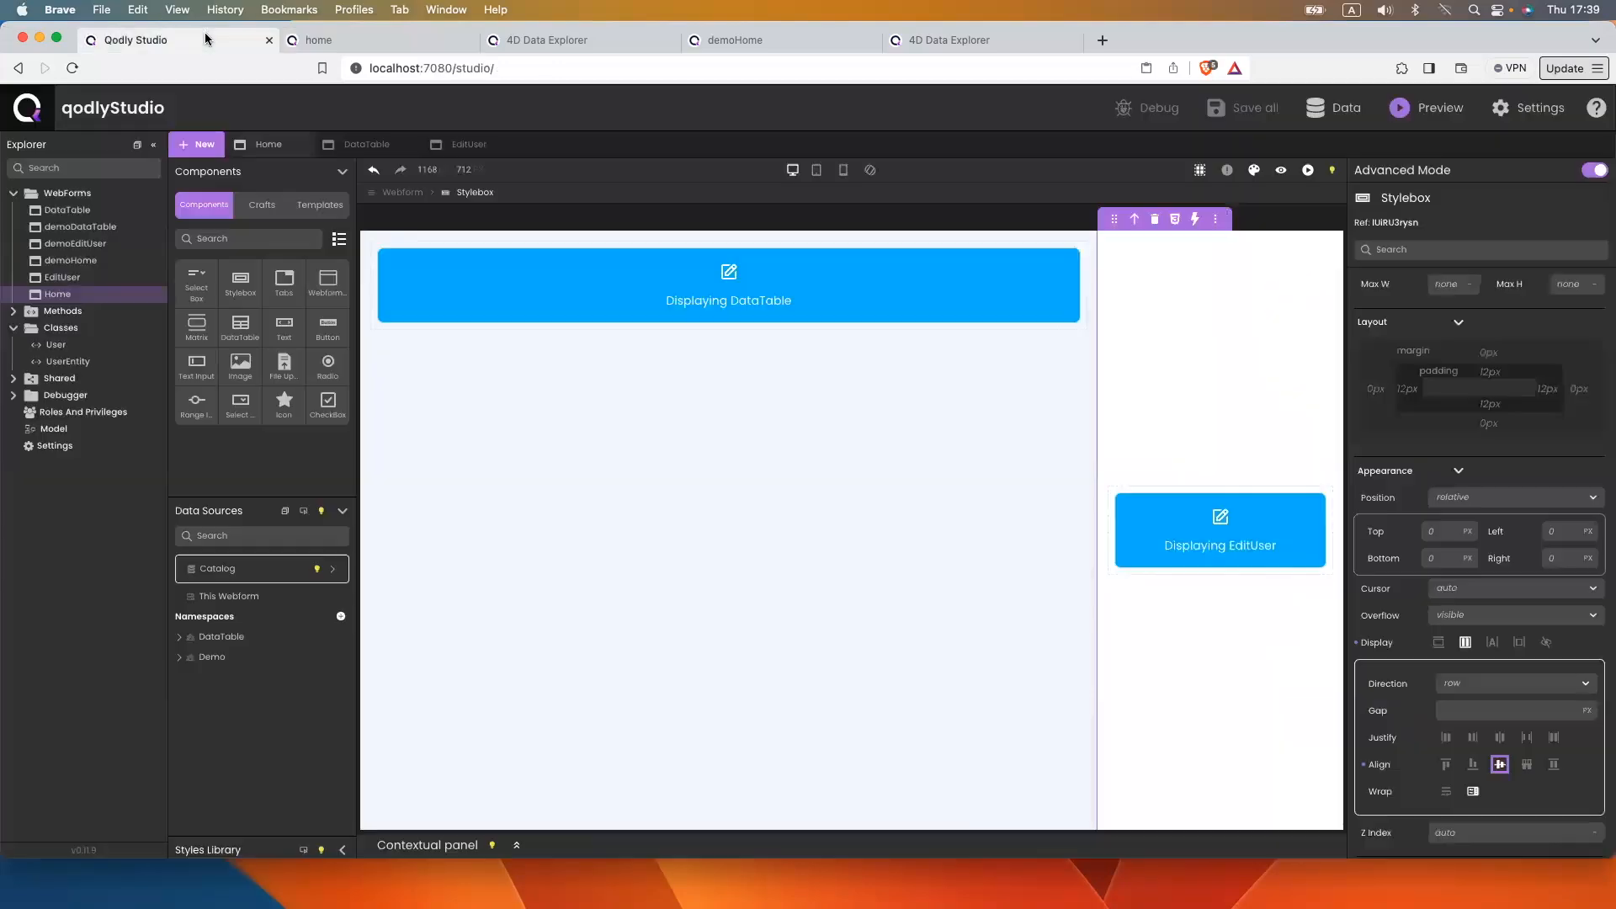
pyautogui.click(370, 148)
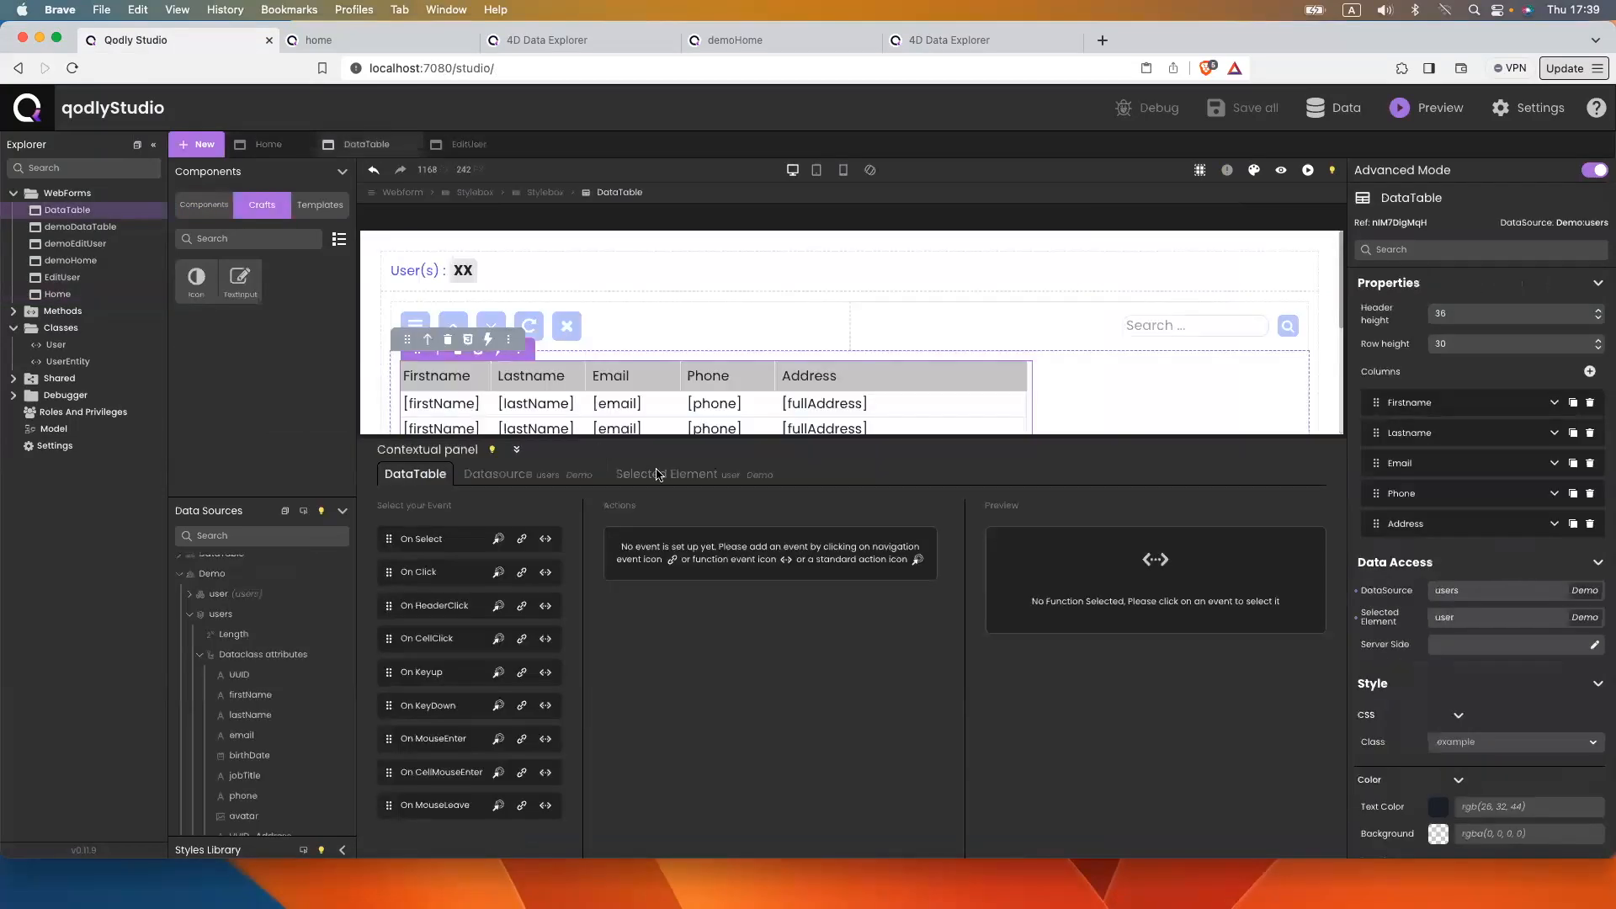
pyautogui.moveTo(678, 436); pyautogui.dragTo(707, 791)
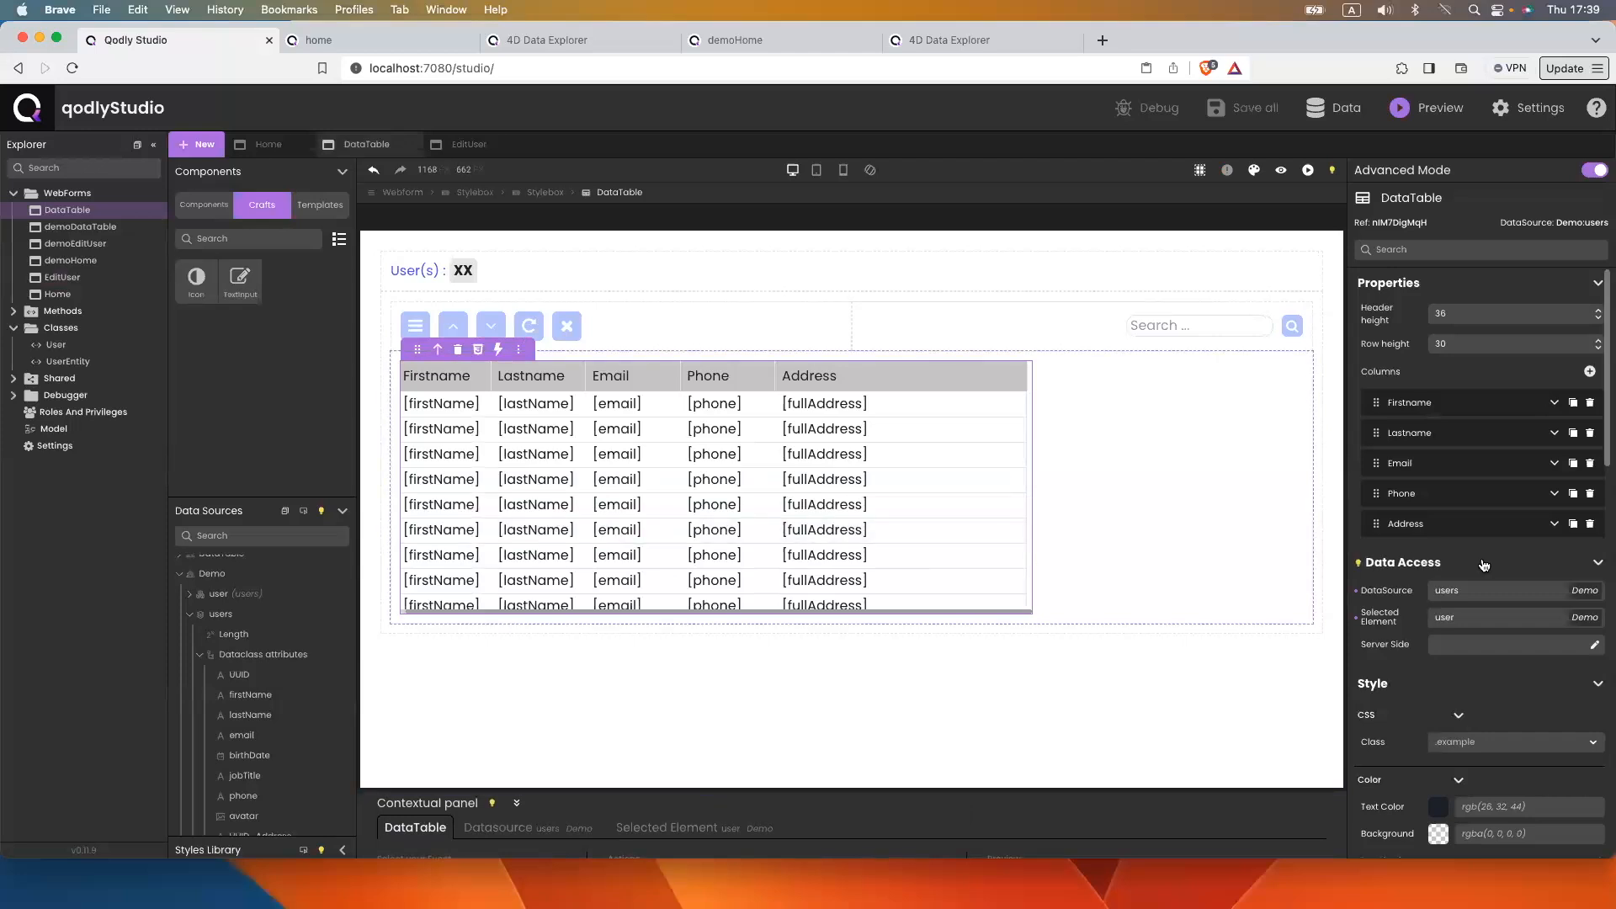
pyautogui.doubleClick(1438, 313)
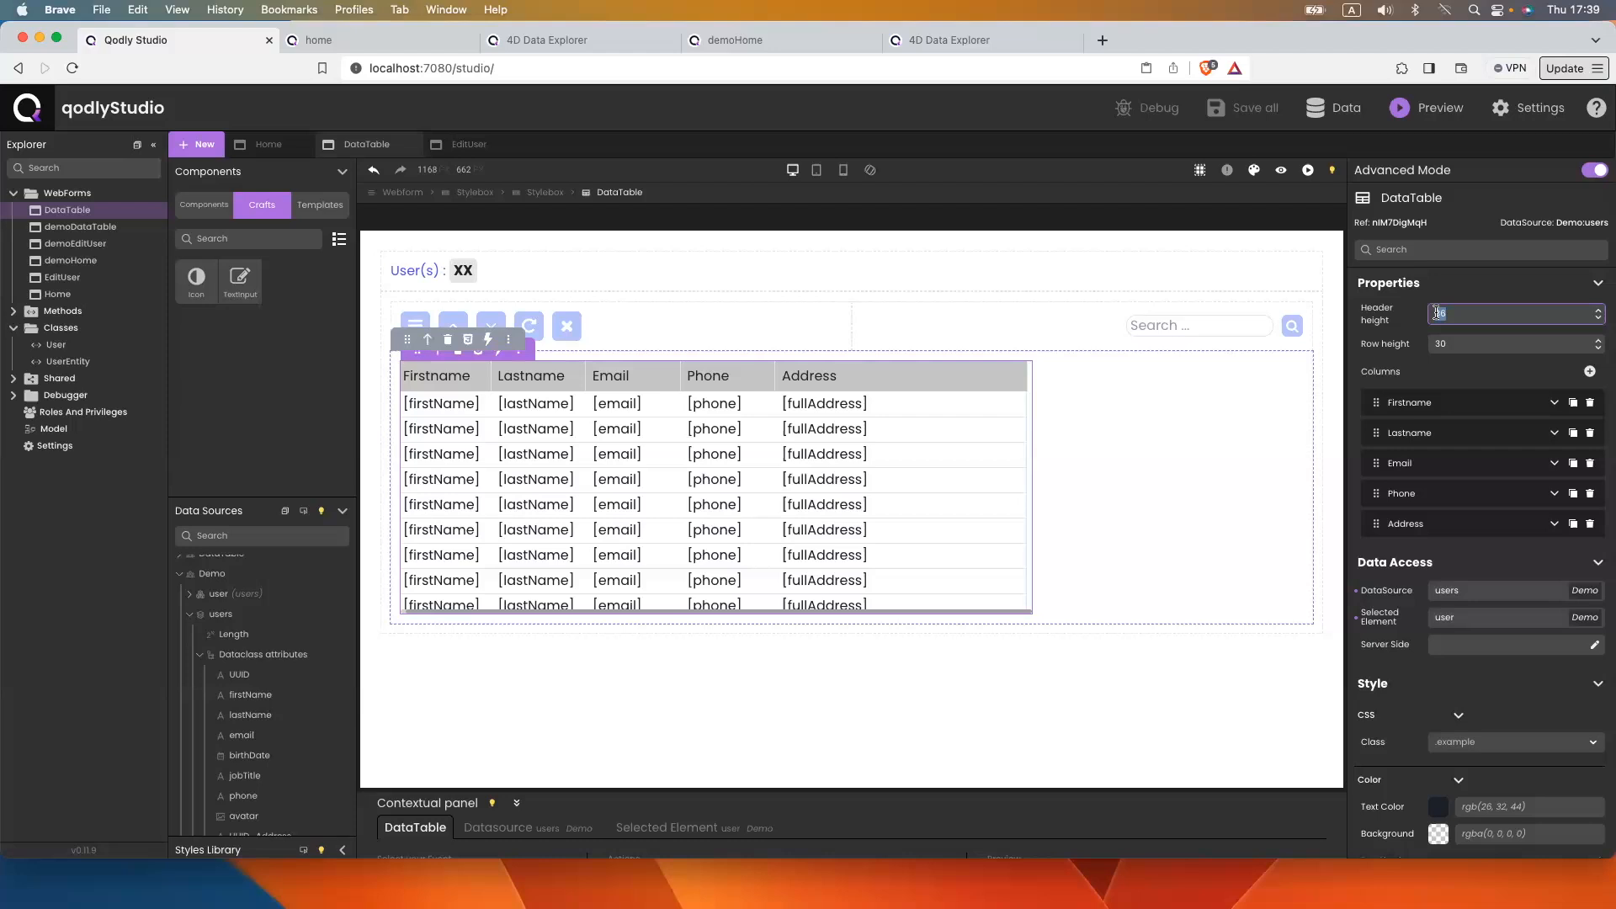
pyautogui.doubleClick(1474, 344)
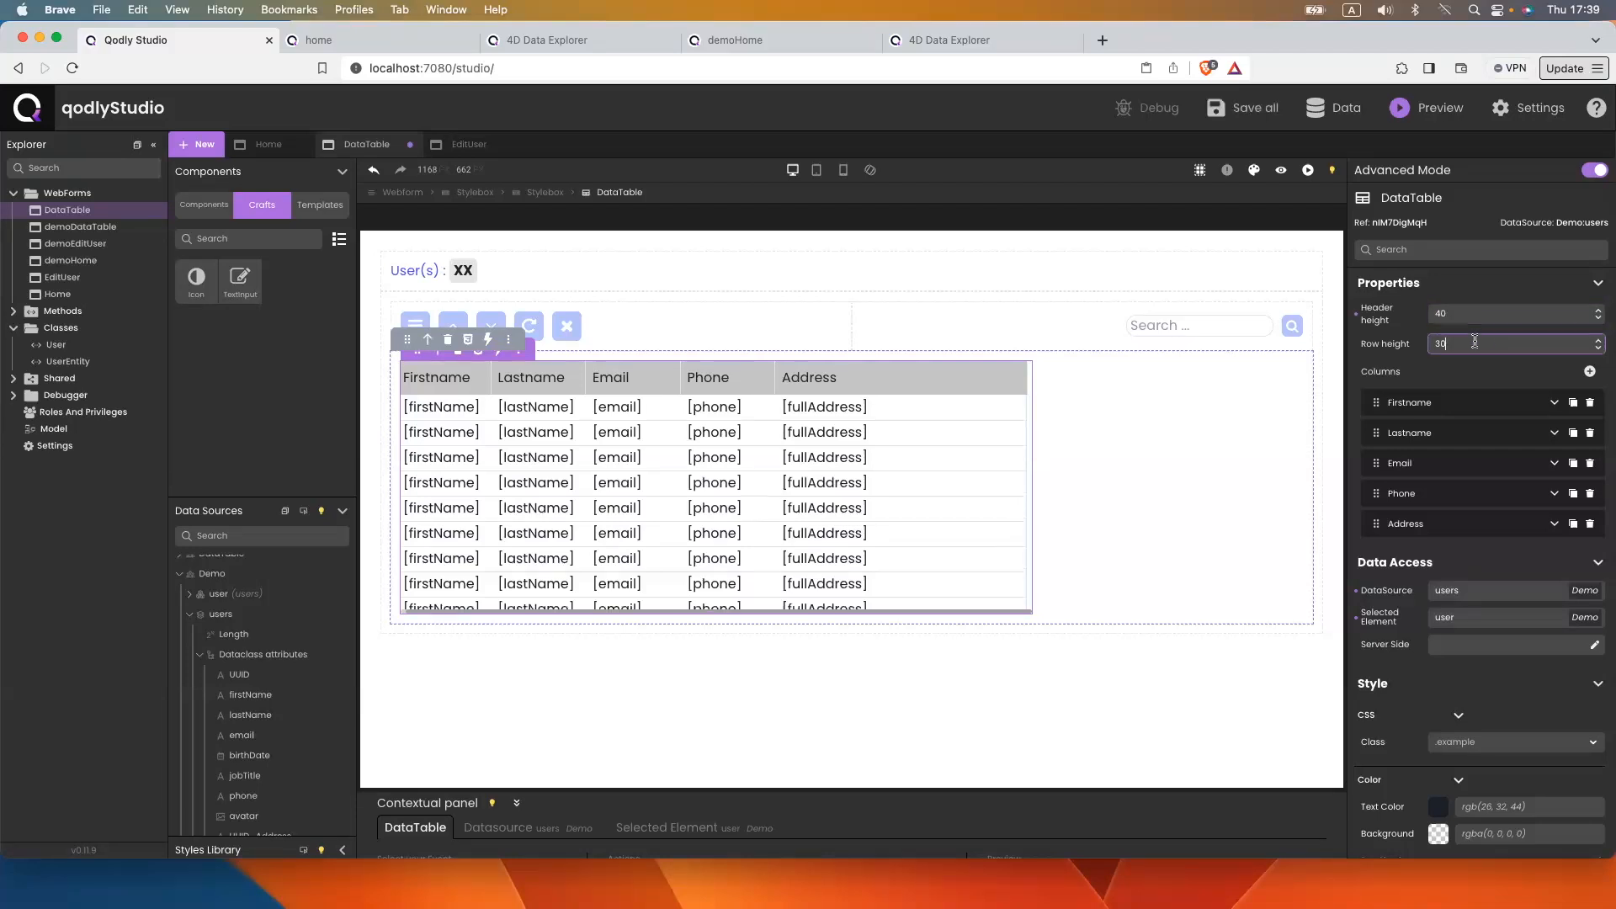
pyautogui.press('Return')
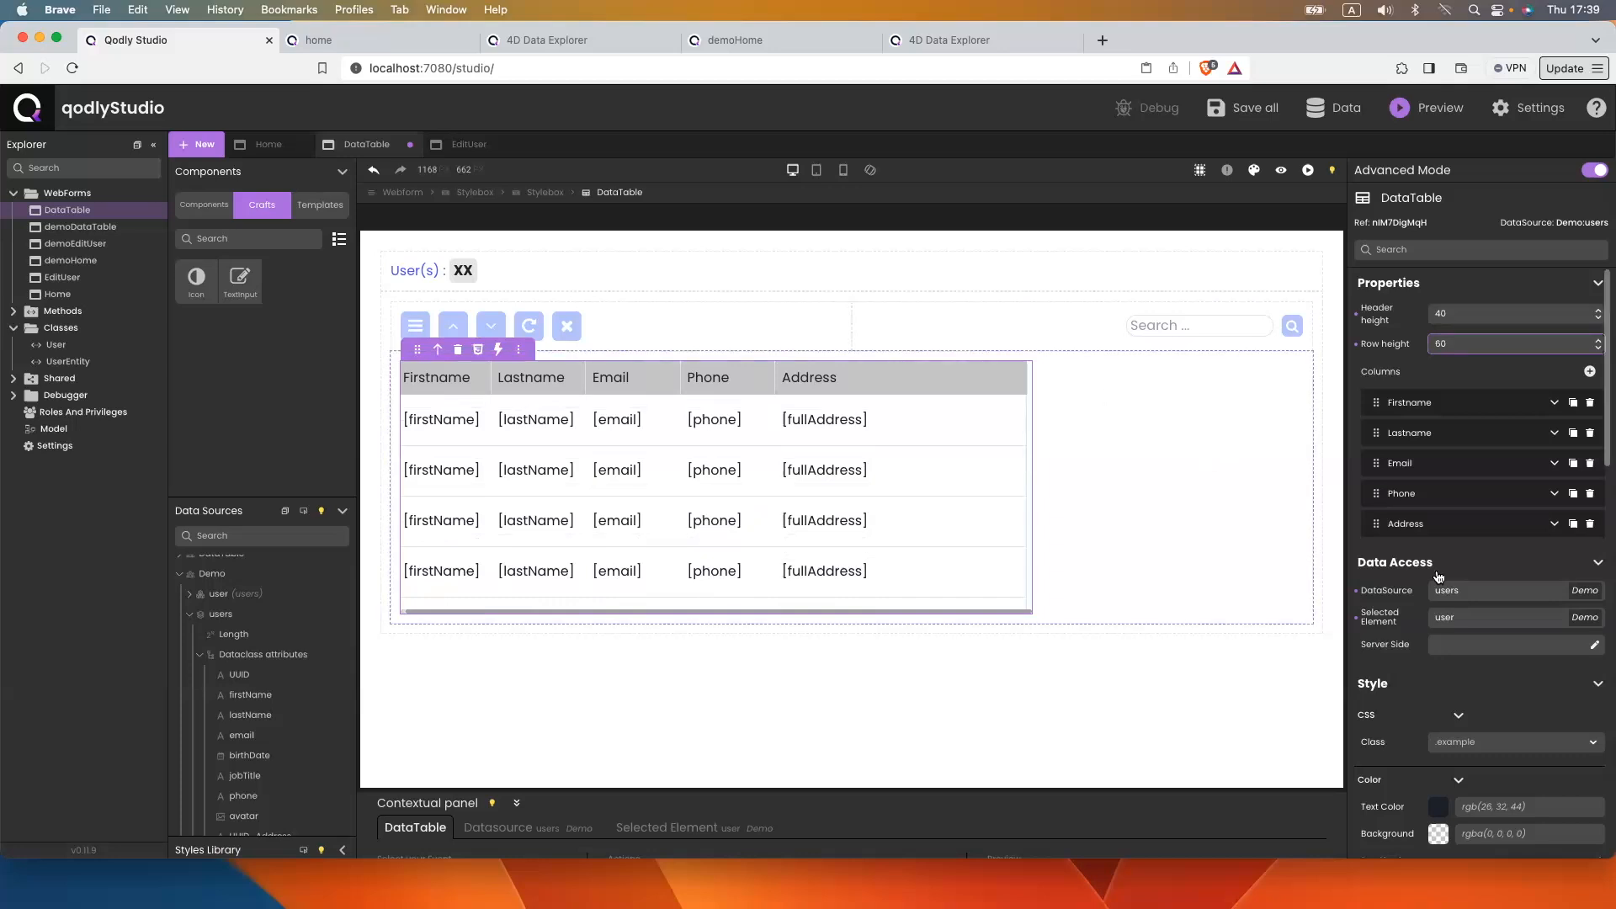
# Set the users table's width to 100% and save the webform
pyautogui.scroll(-5, 1439, 577)
pyautogui.scroll(-2, 1439, 576)
pyautogui.click(1448, 695)
pyautogui.write('100')
pyautogui.press('Return')
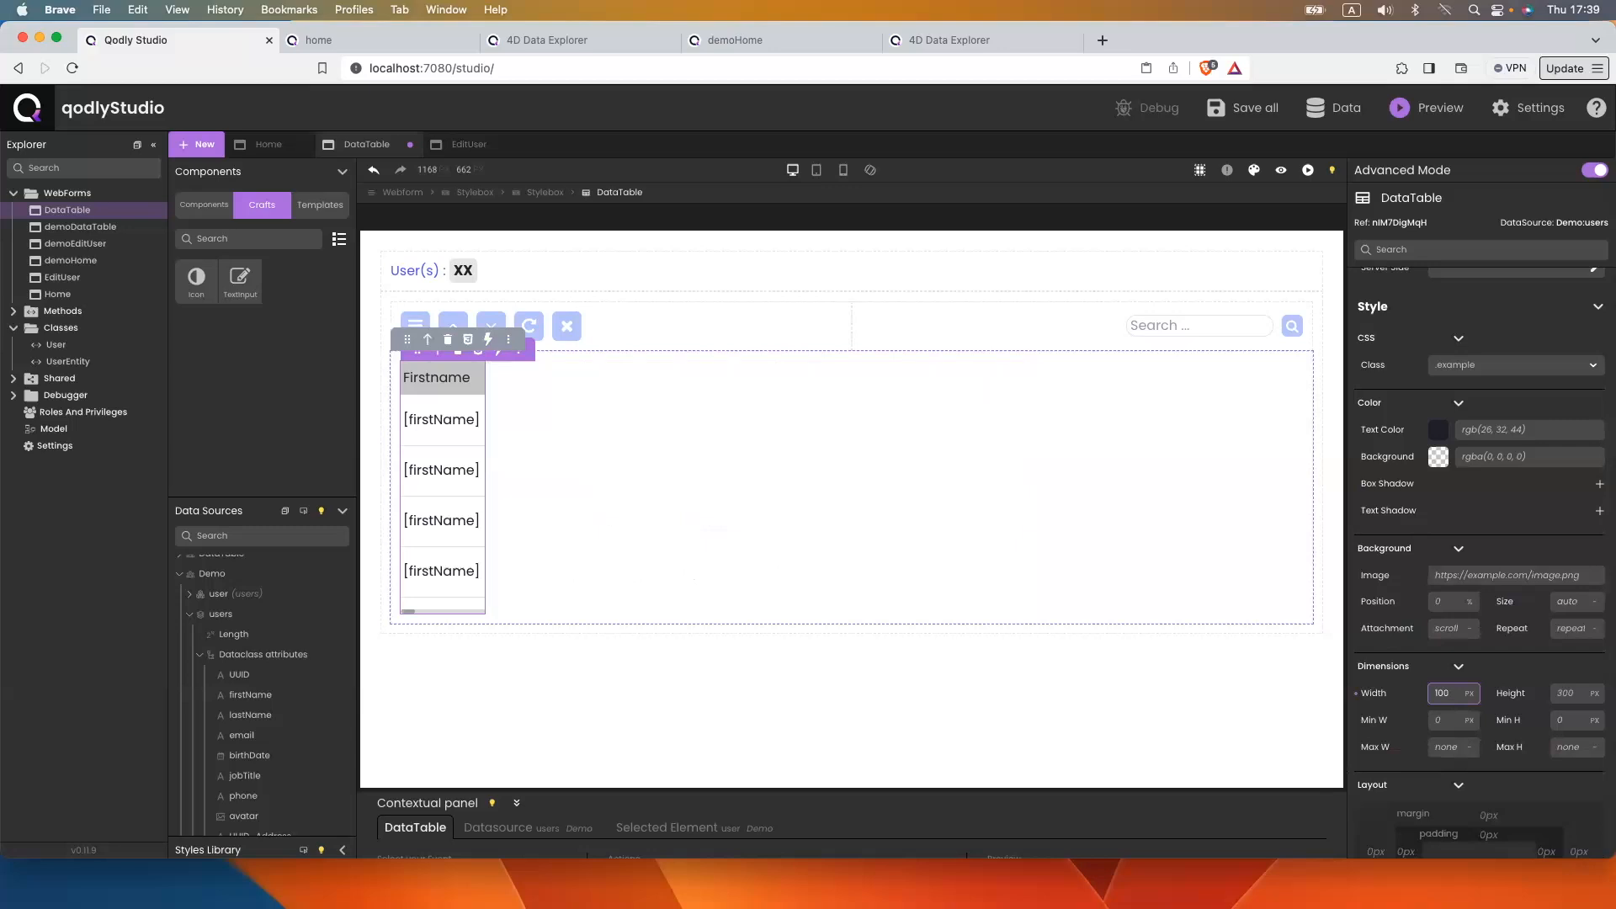
pyautogui.press('Return')
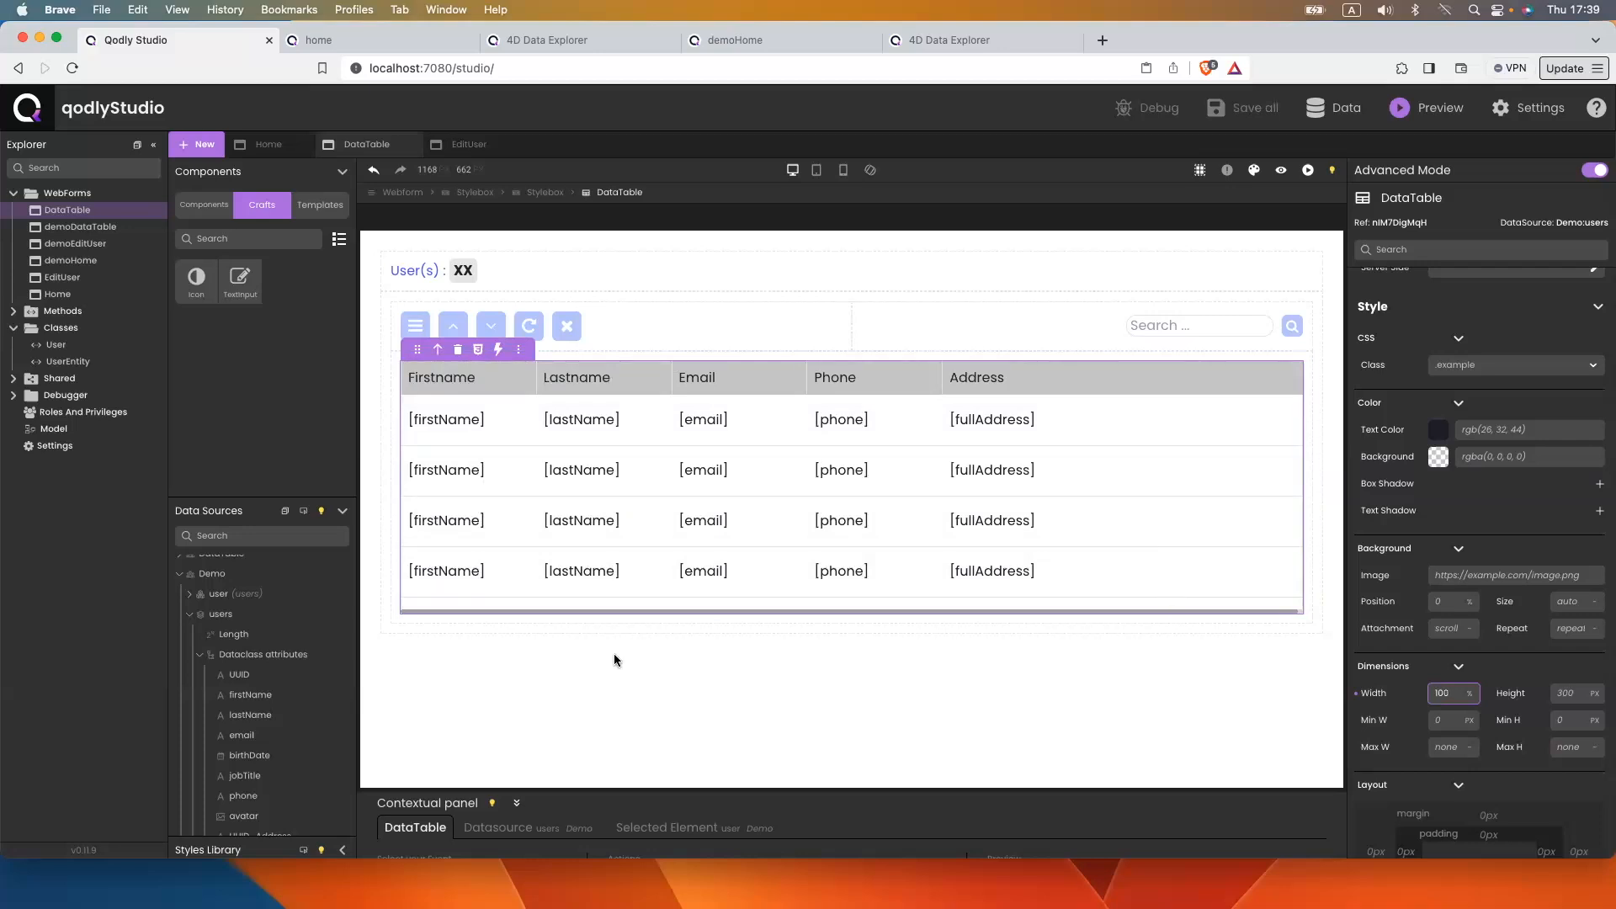
# Reload the rendered home page to check the table's width and row heights
pyautogui.click(311, 40)
pyautogui.click(383, 72)
pyautogui.press('Return')
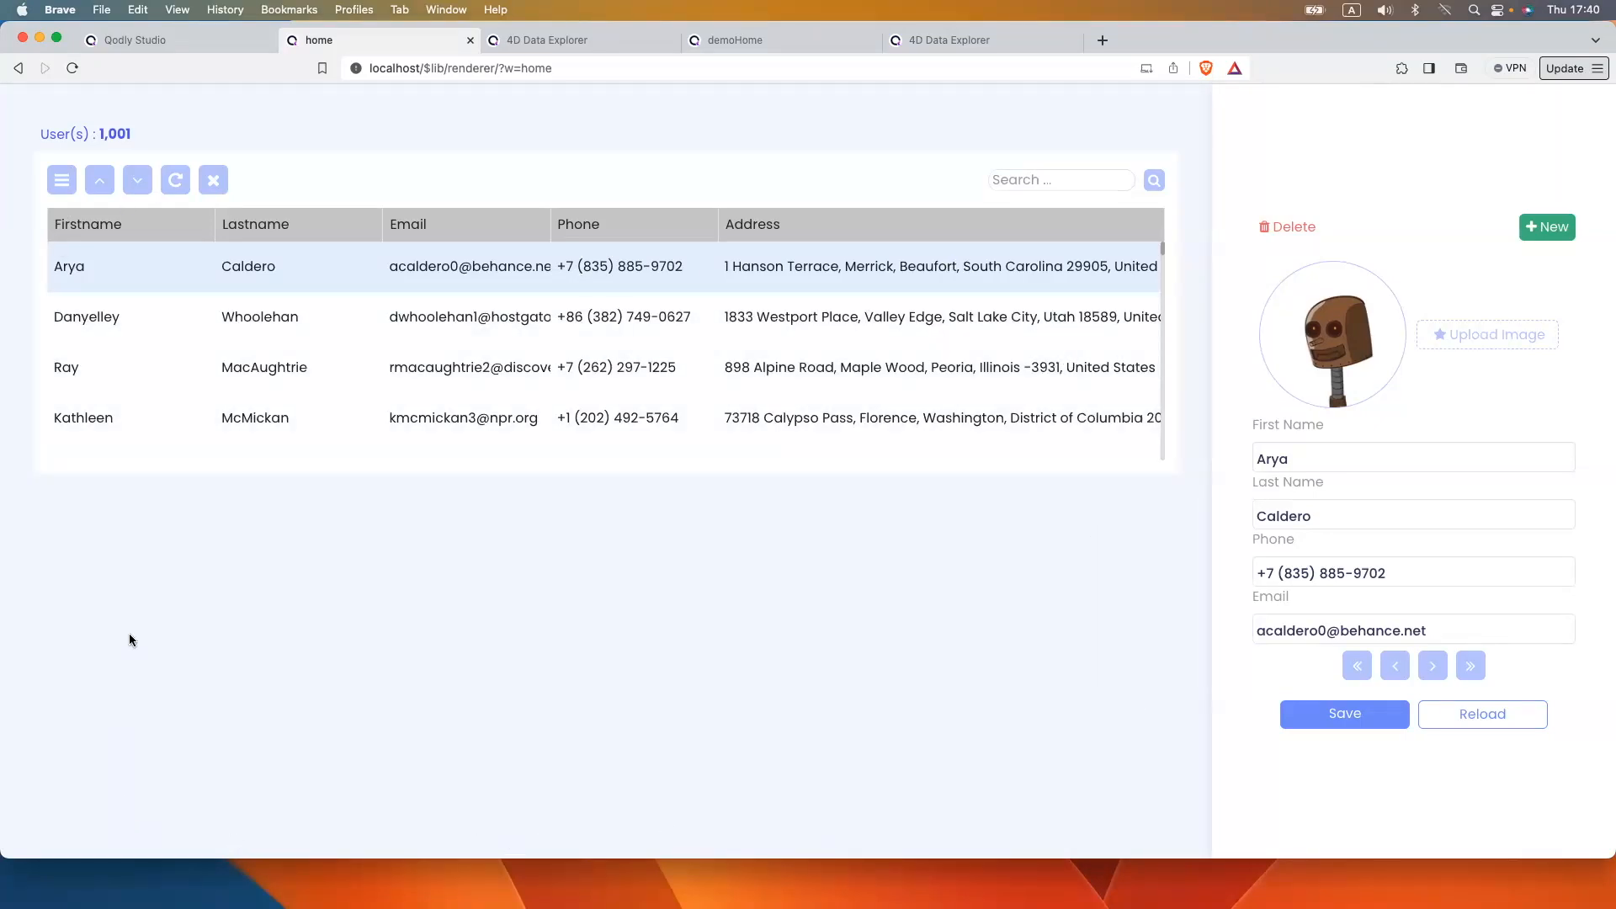
# Back in Qodly Studio, set the DataTable webform's root to flex display with vertical direction
pyautogui.click(132, 38)
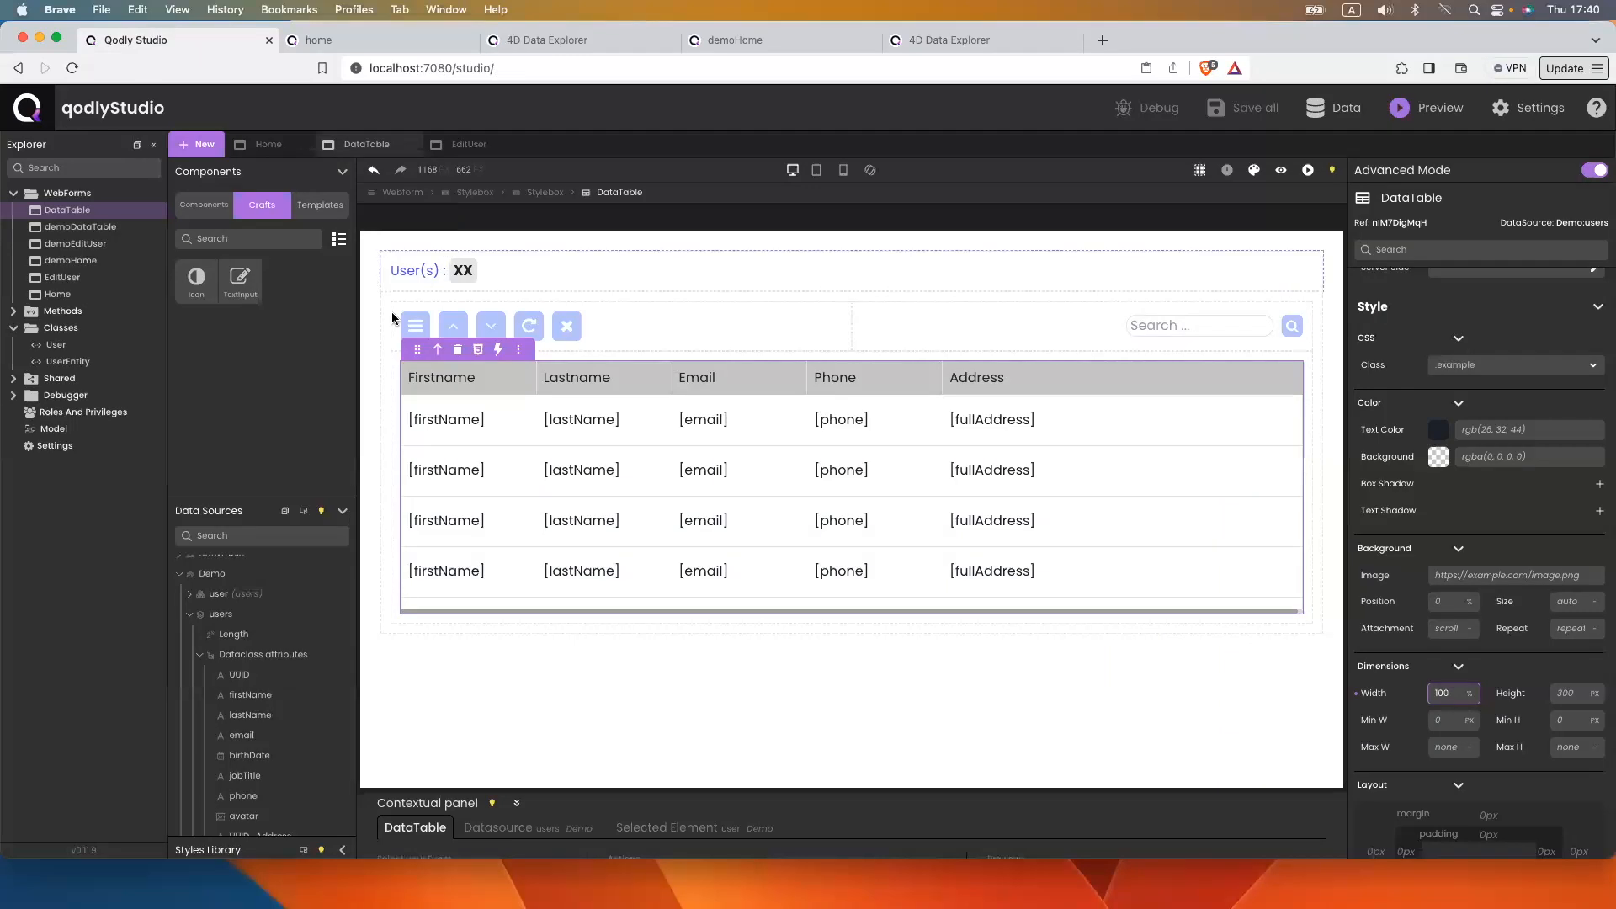
pyautogui.click(412, 193)
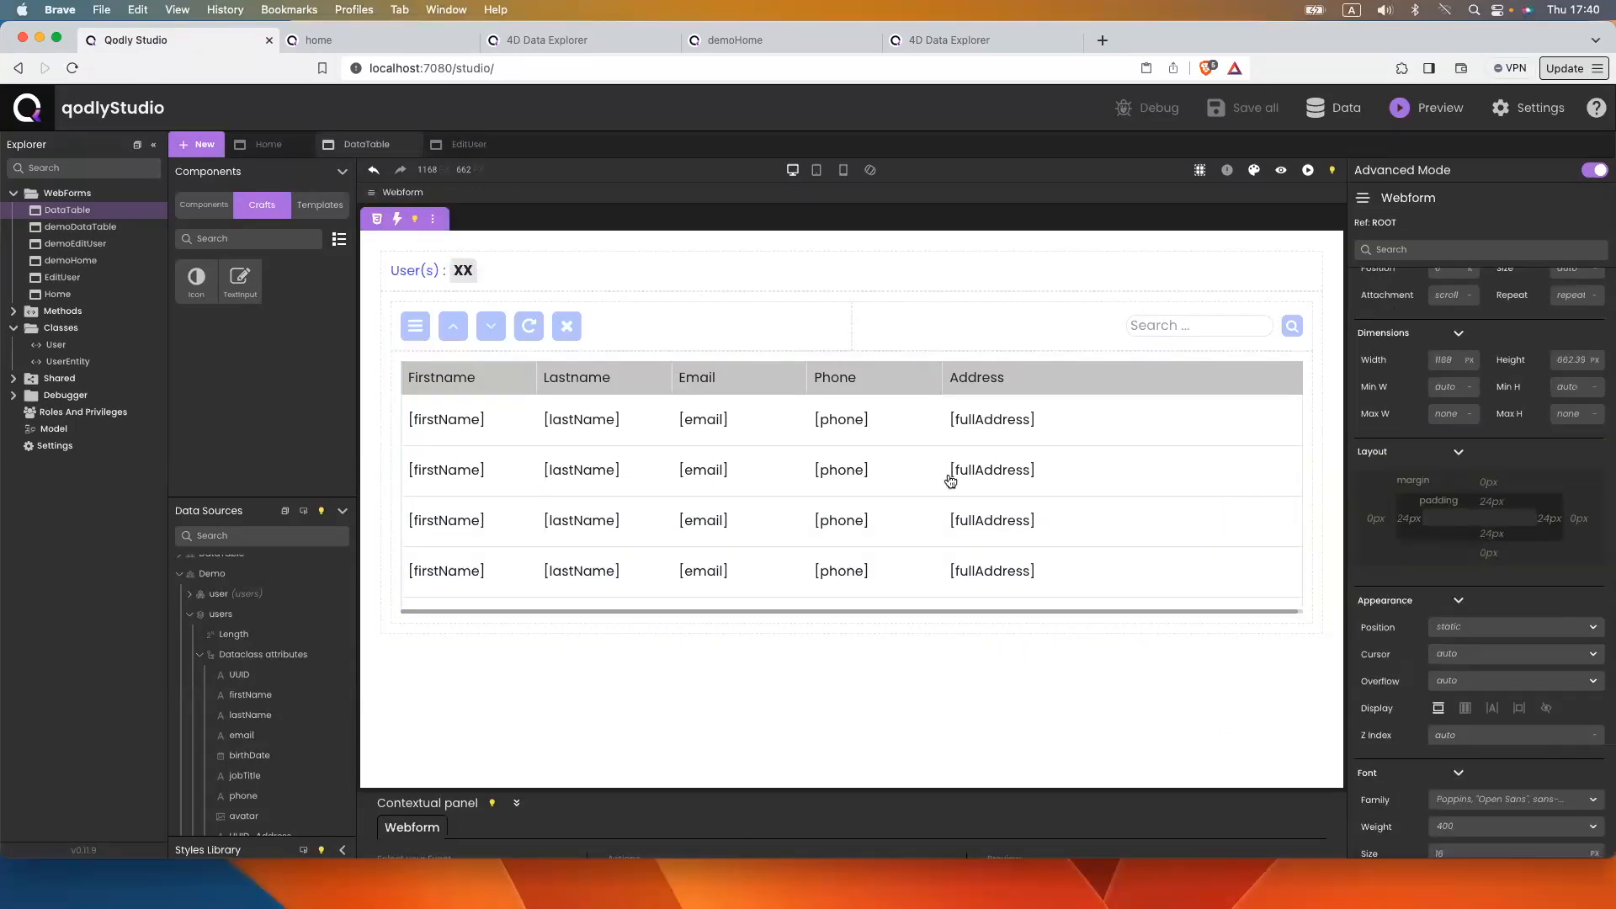
pyautogui.scroll(-5, 1488, 698)
pyautogui.scroll(3, 1488, 698)
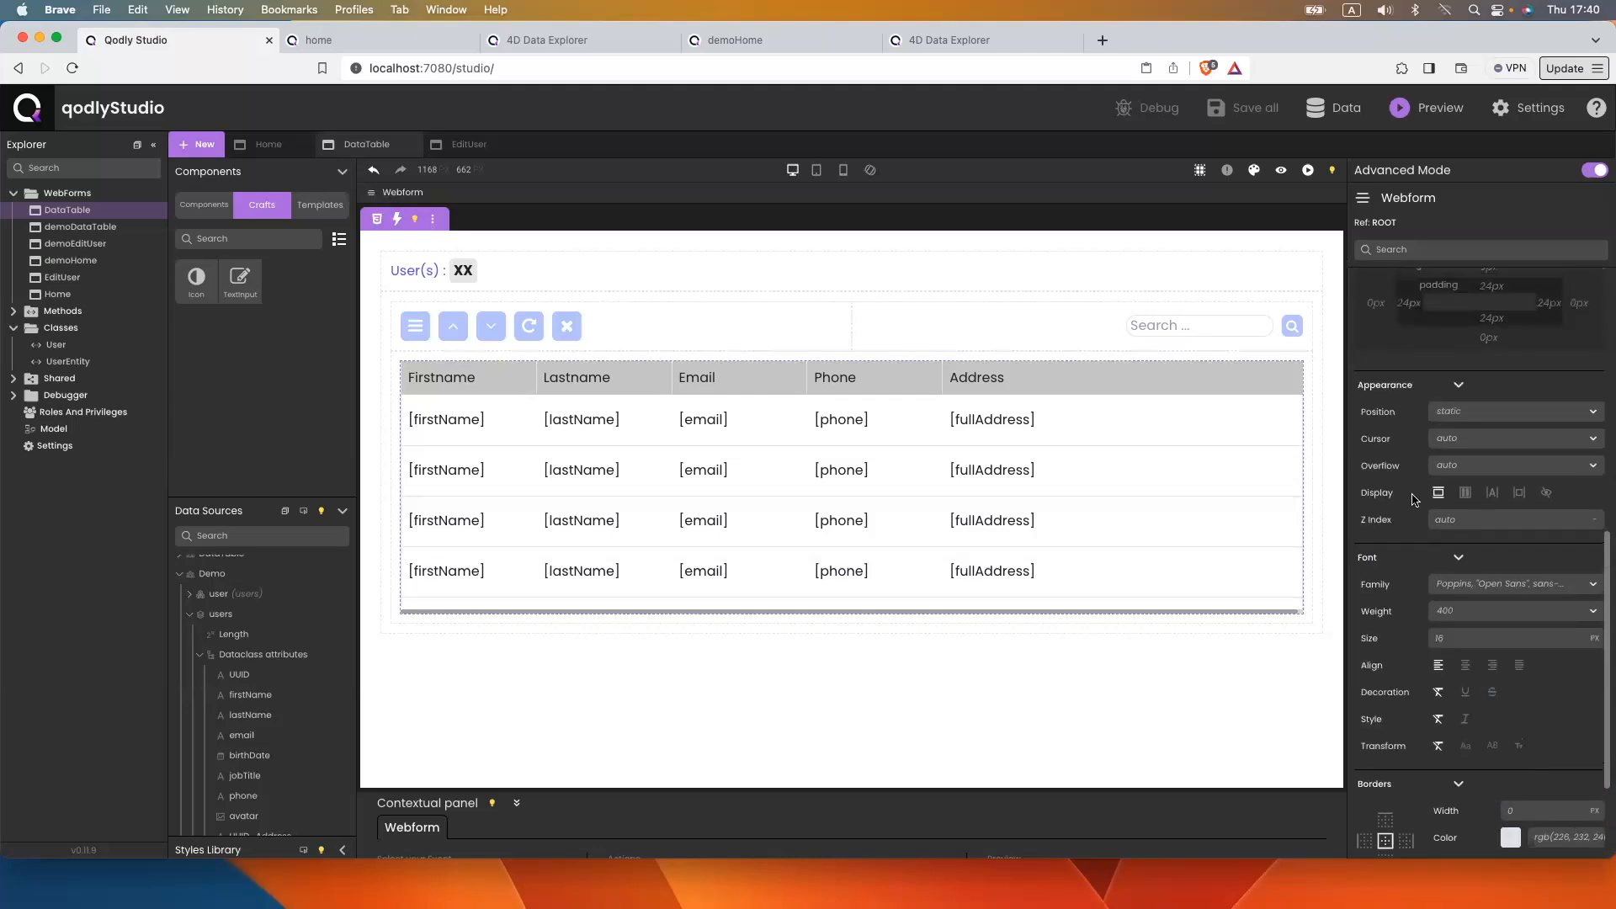
pyautogui.click(1466, 494)
pyautogui.click(1467, 534)
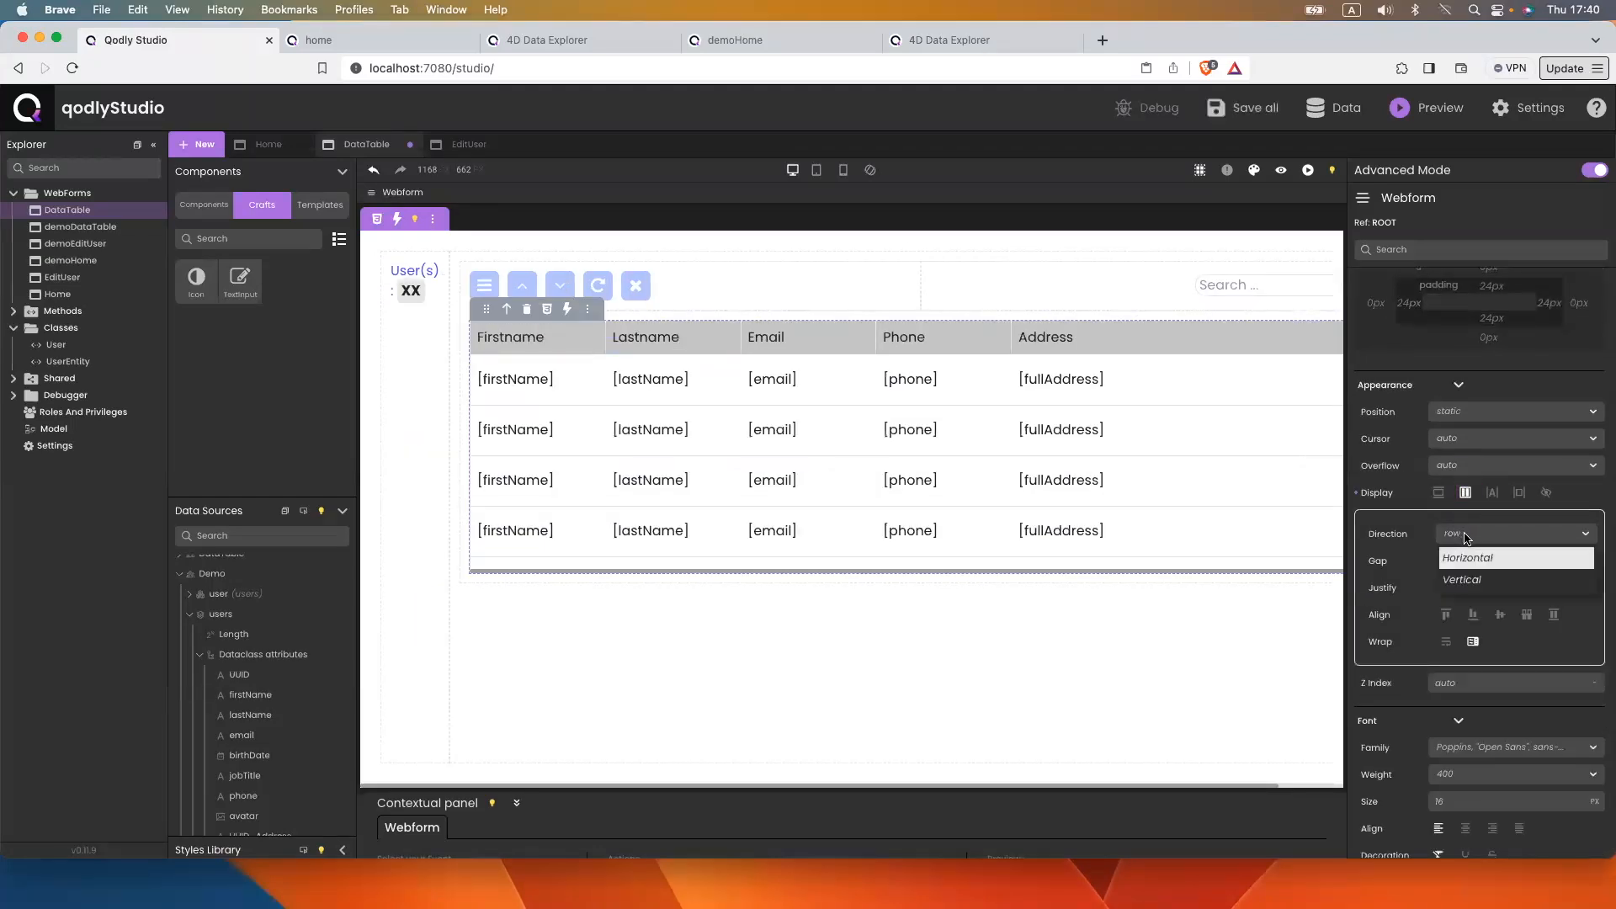
pyautogui.click(1475, 579)
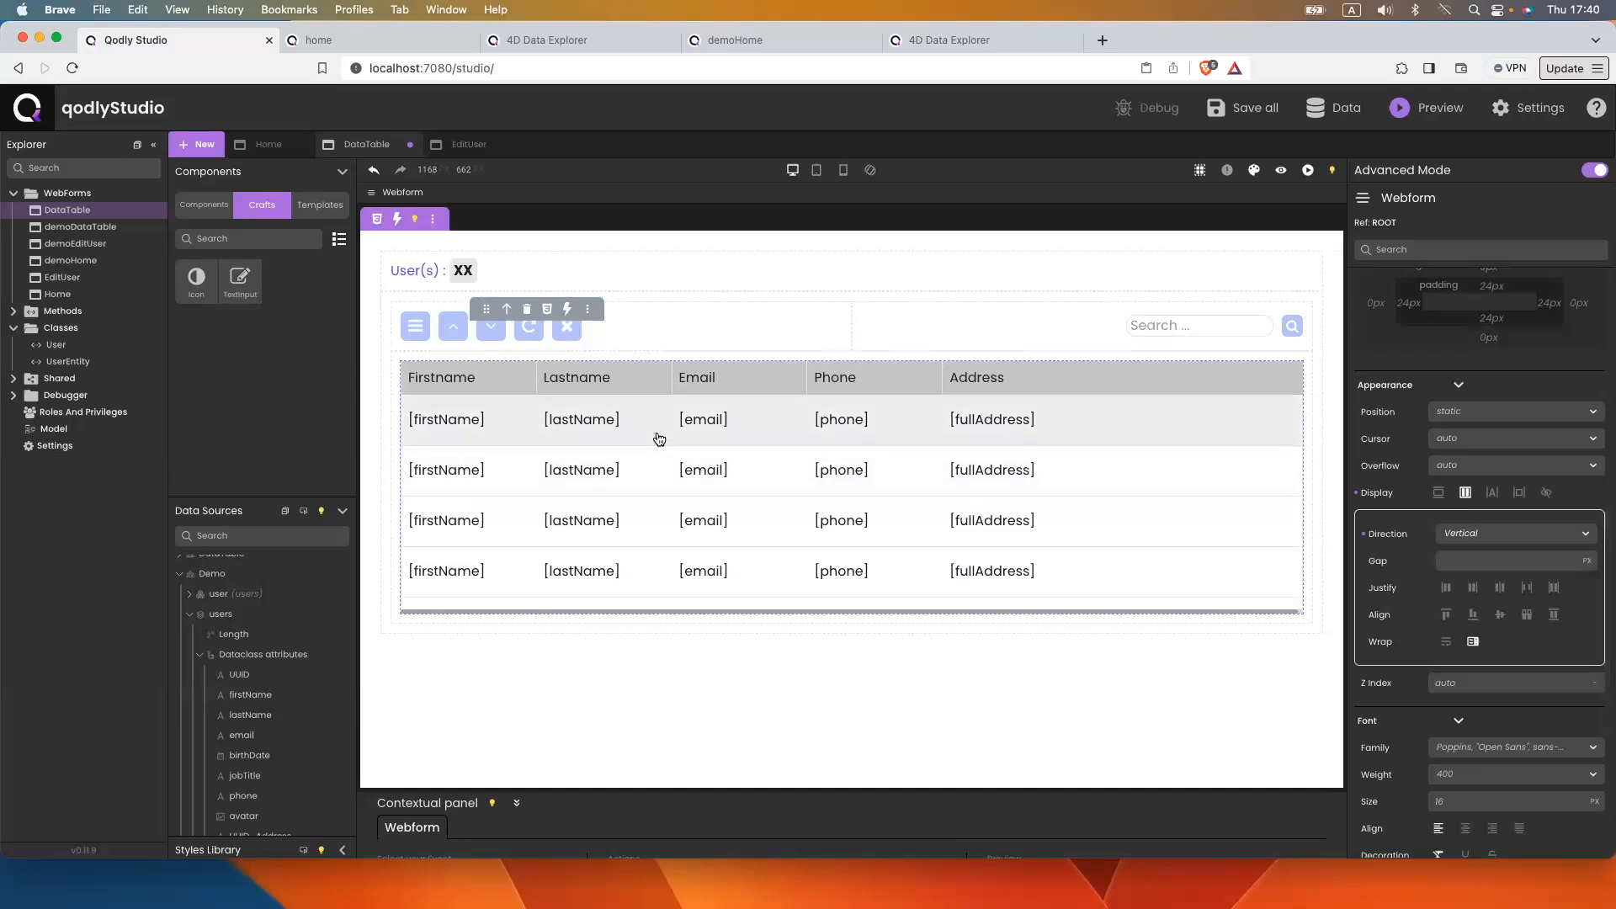
# Apply the flexGrow1 class to the white stylebox that contains the toolbar and the users table
pyautogui.click(382, 302)
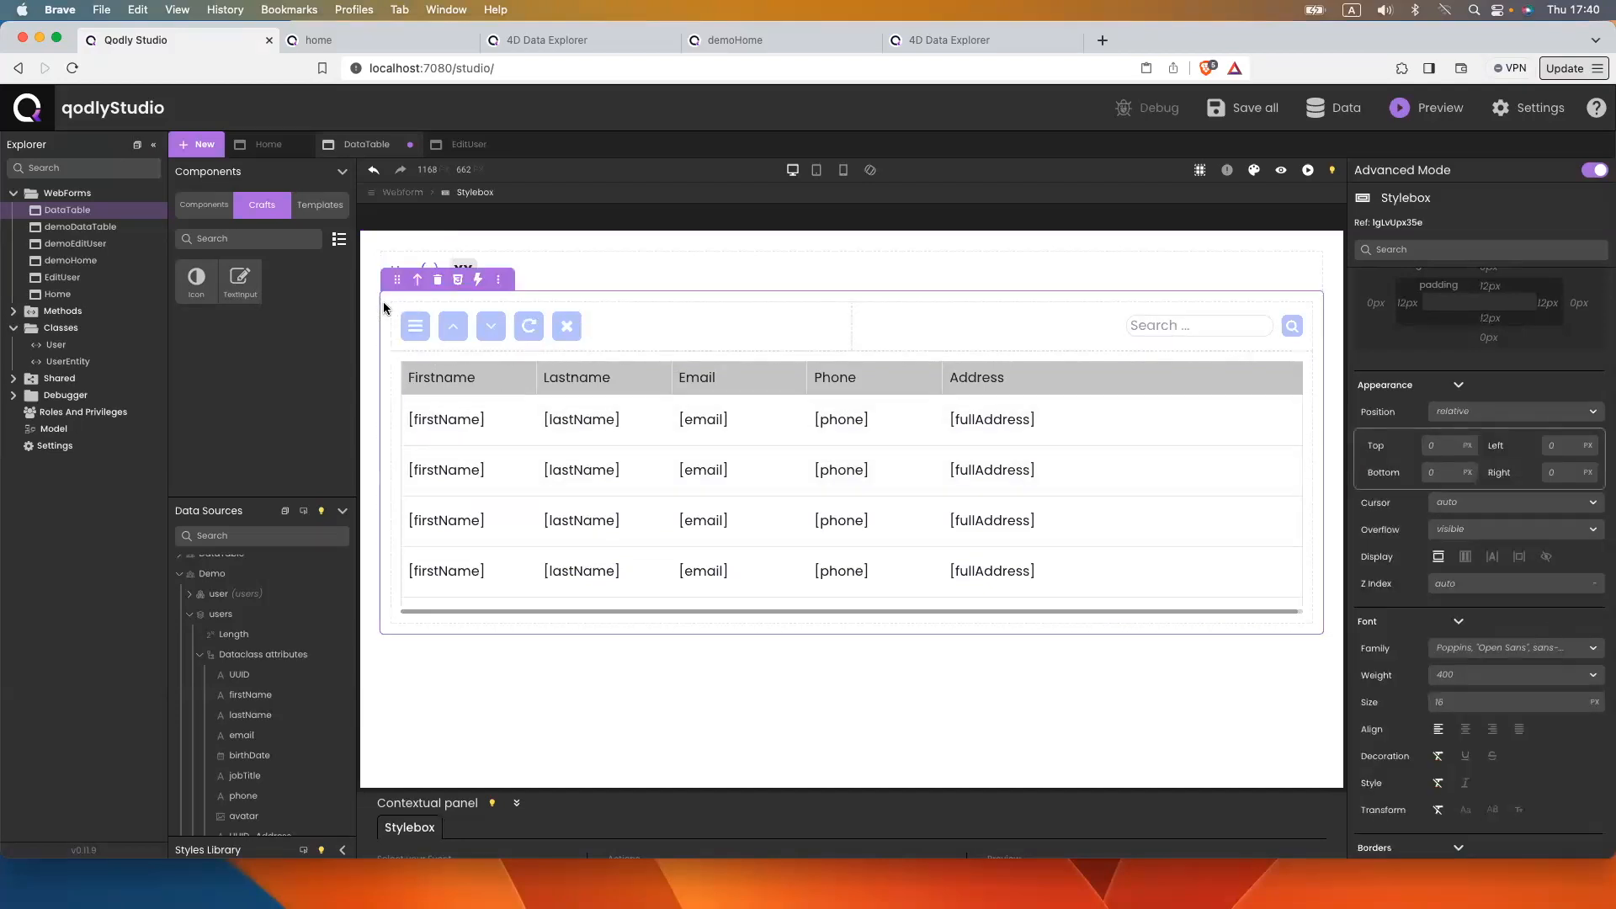
pyautogui.scroll(10, 1459, 429)
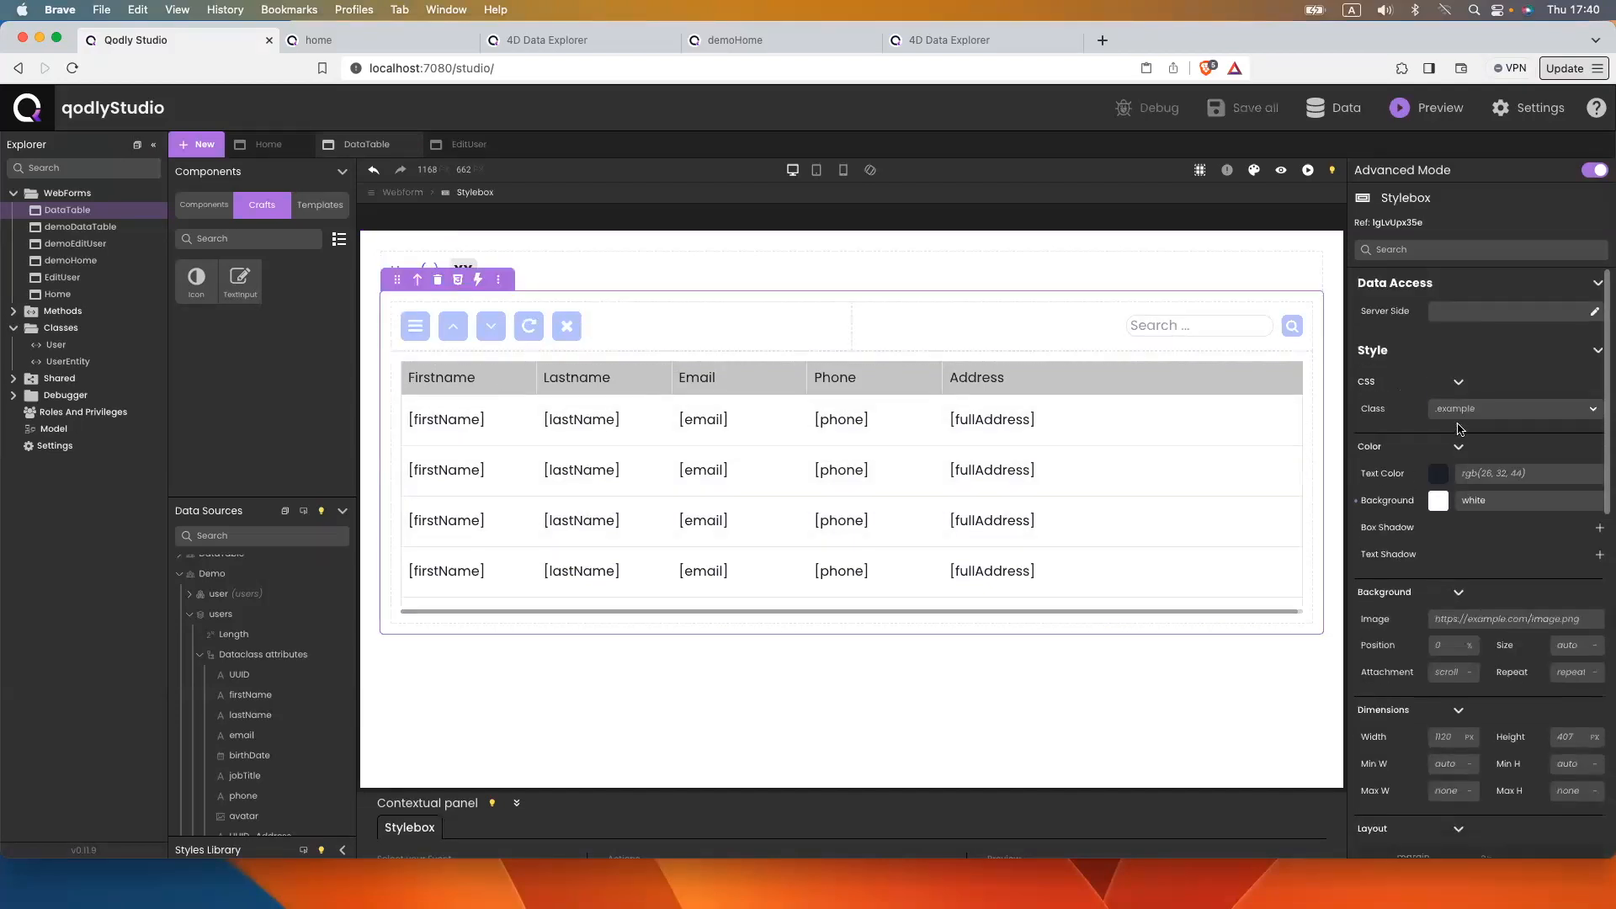
pyautogui.click(1458, 407)
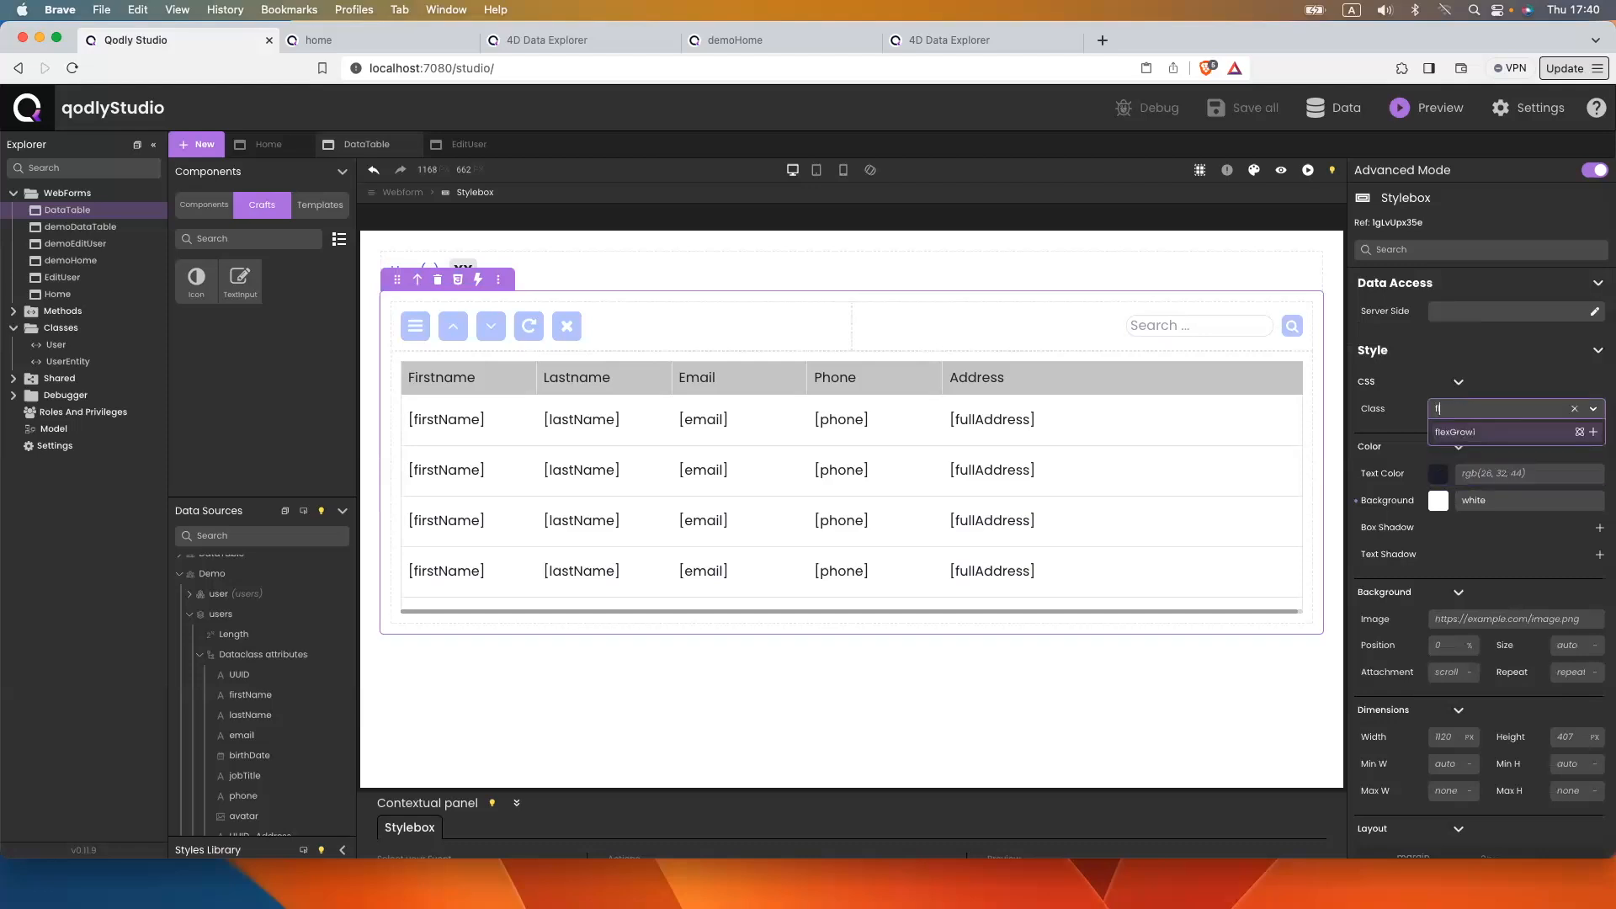
pyautogui.click(1469, 450)
pyautogui.click(1389, 448)
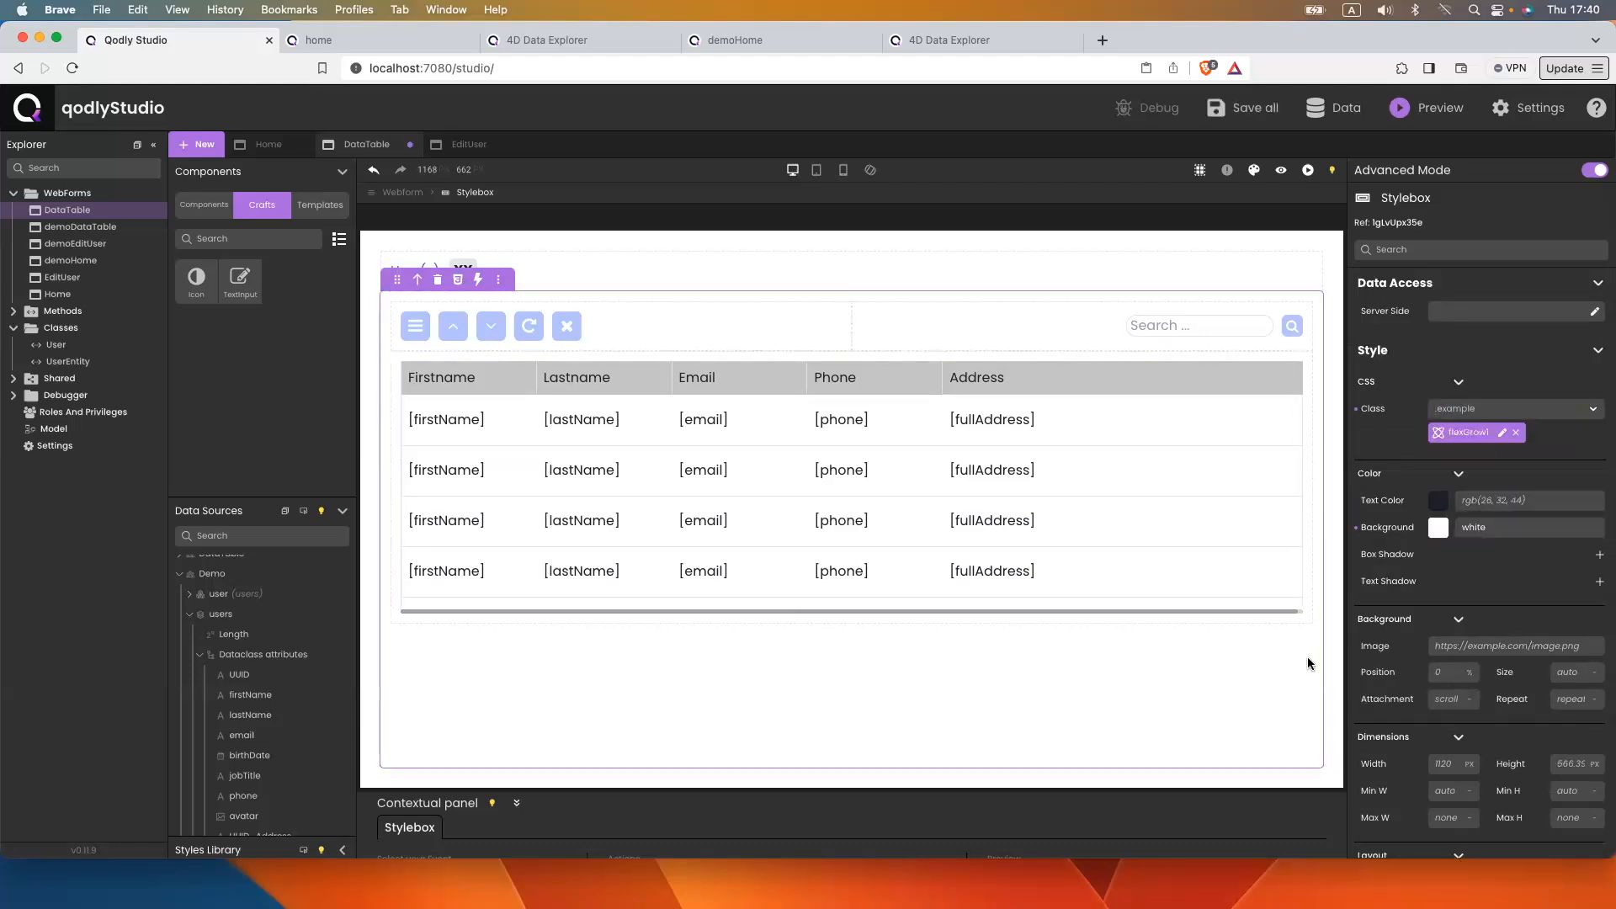
# Examine the CSS definition of the flexGrow1 class and the Stylebox component's tip on flexbox layout
pyautogui.click(1502, 433)
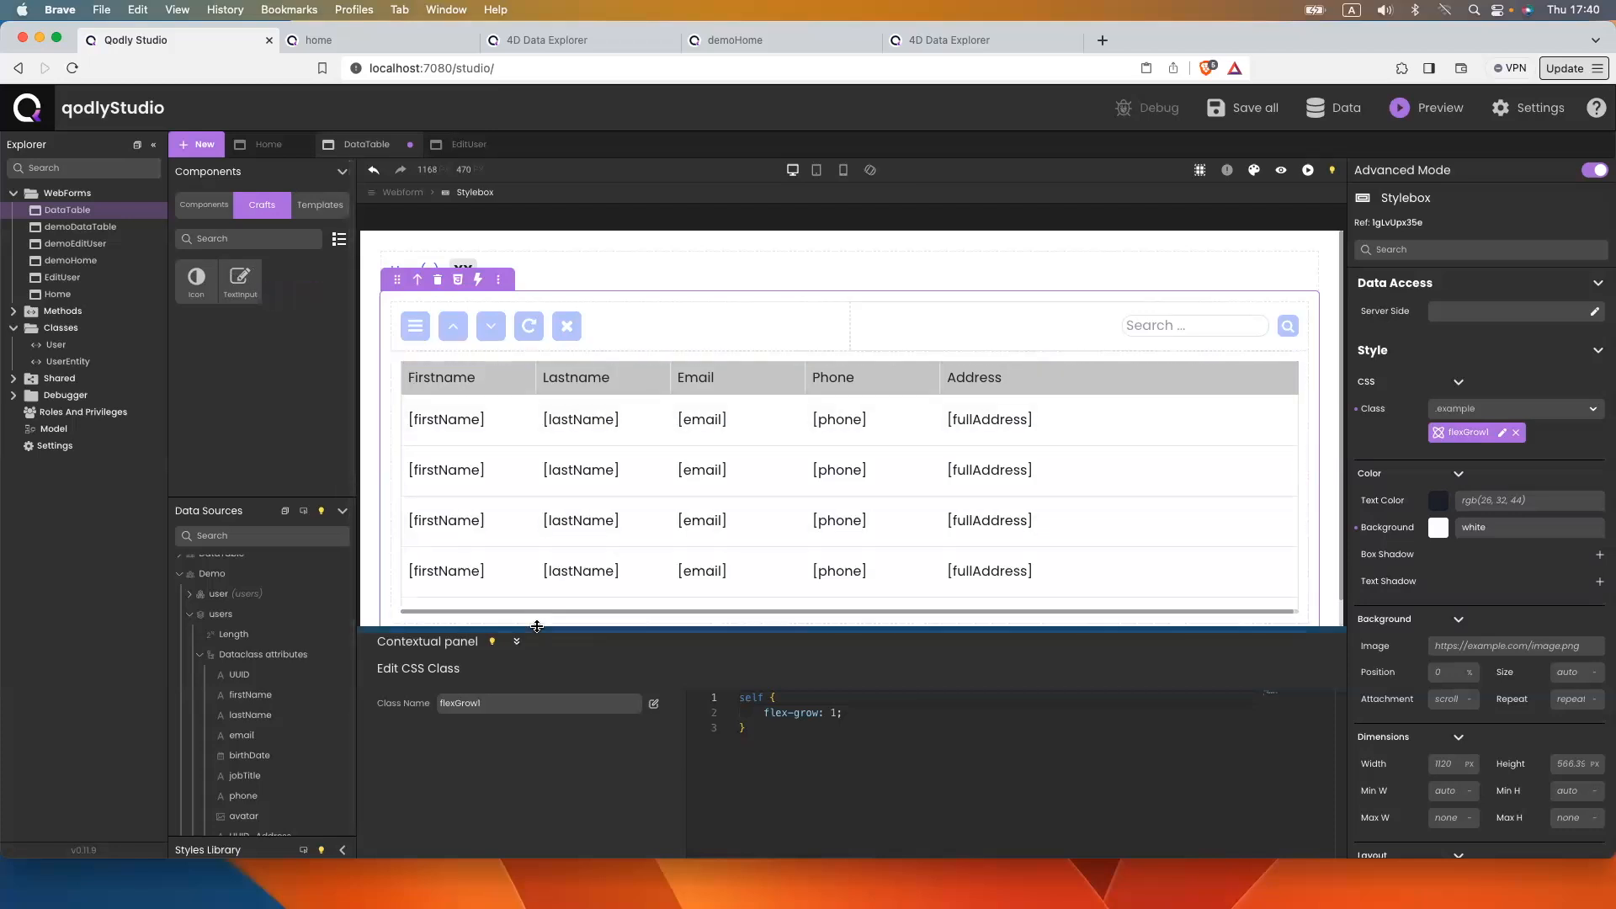
pyautogui.moveTo(537, 626); pyautogui.dragTo(524, 699)
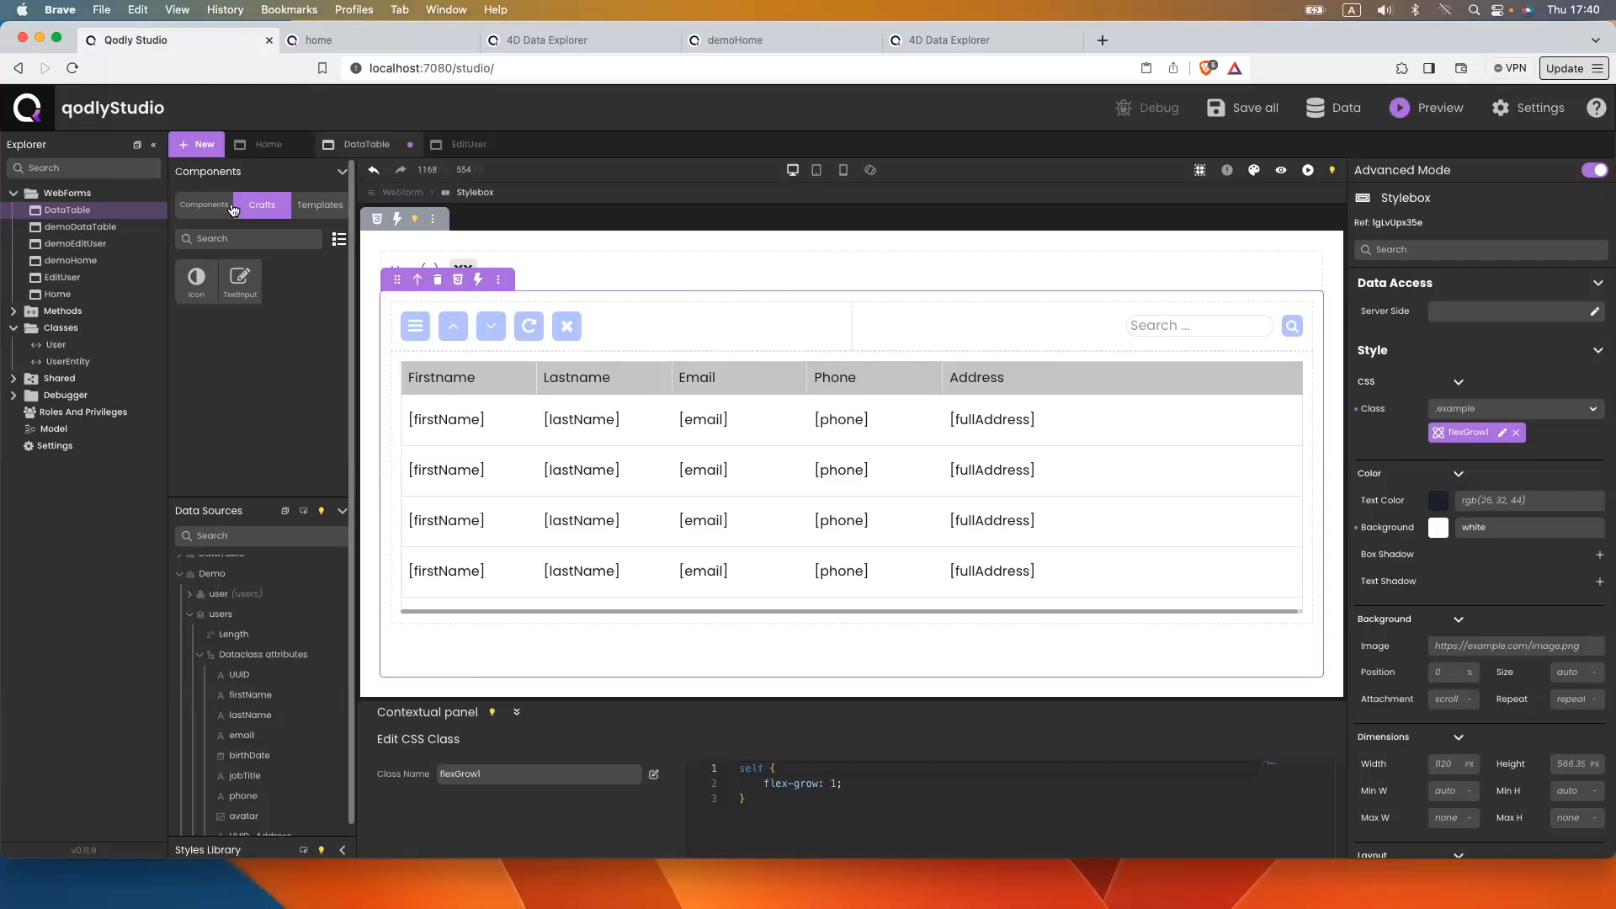
pyautogui.click(206, 204)
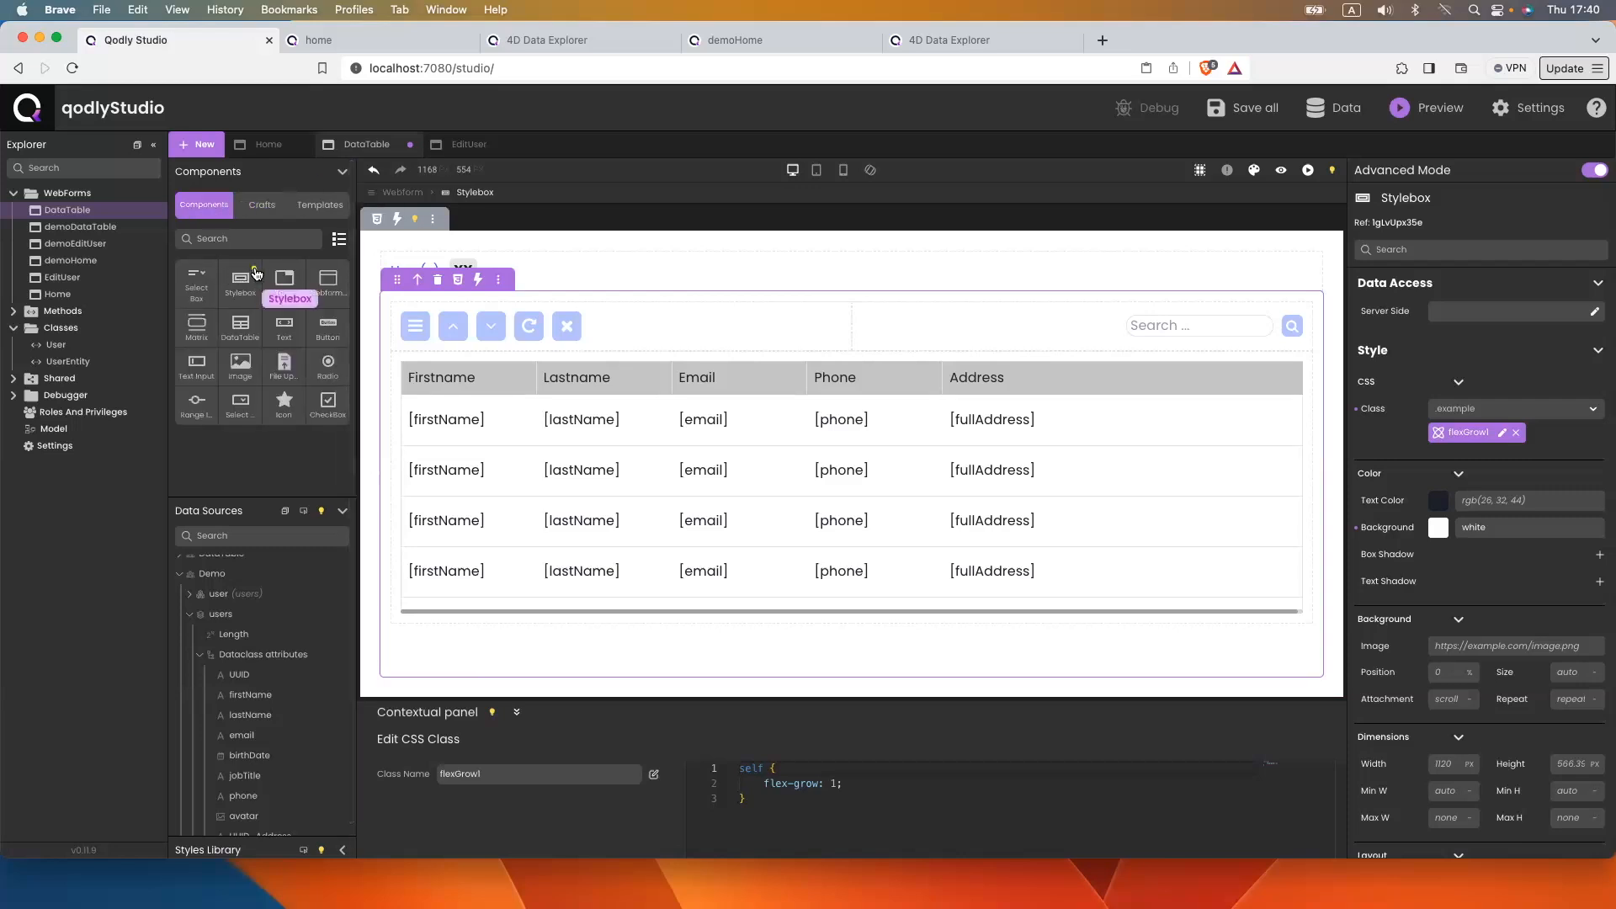
pyautogui.moveTo(254, 271)
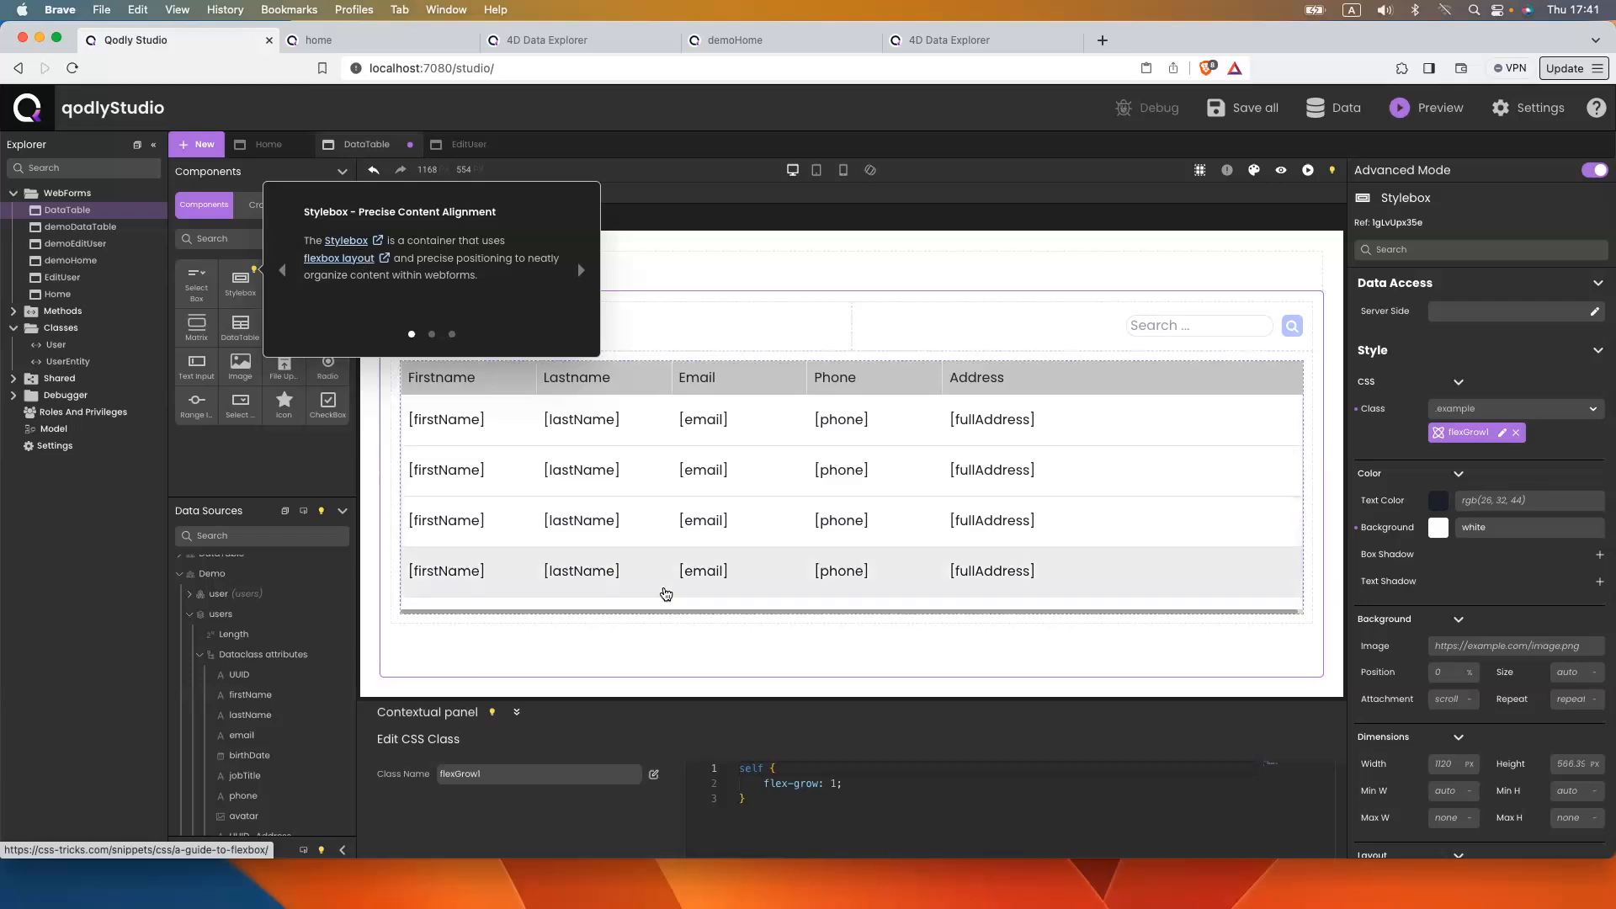
# Set the users table's height to 100% and save the webform
pyautogui.click(664, 592)
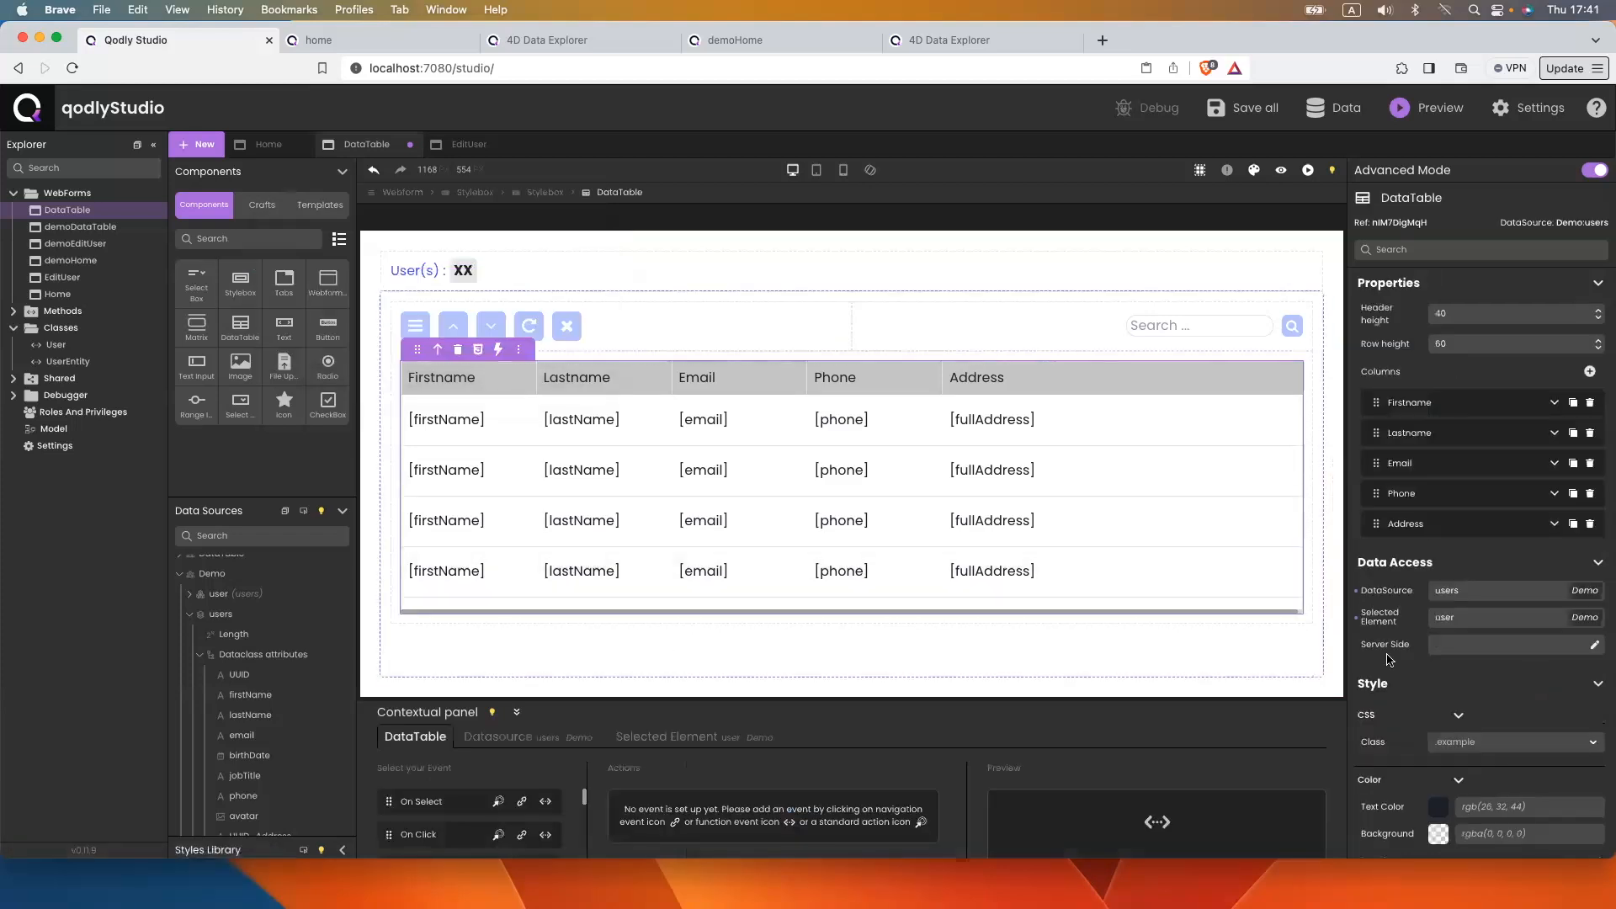
pyautogui.scroll(-10, 1546, 383)
pyautogui.click(1570, 389)
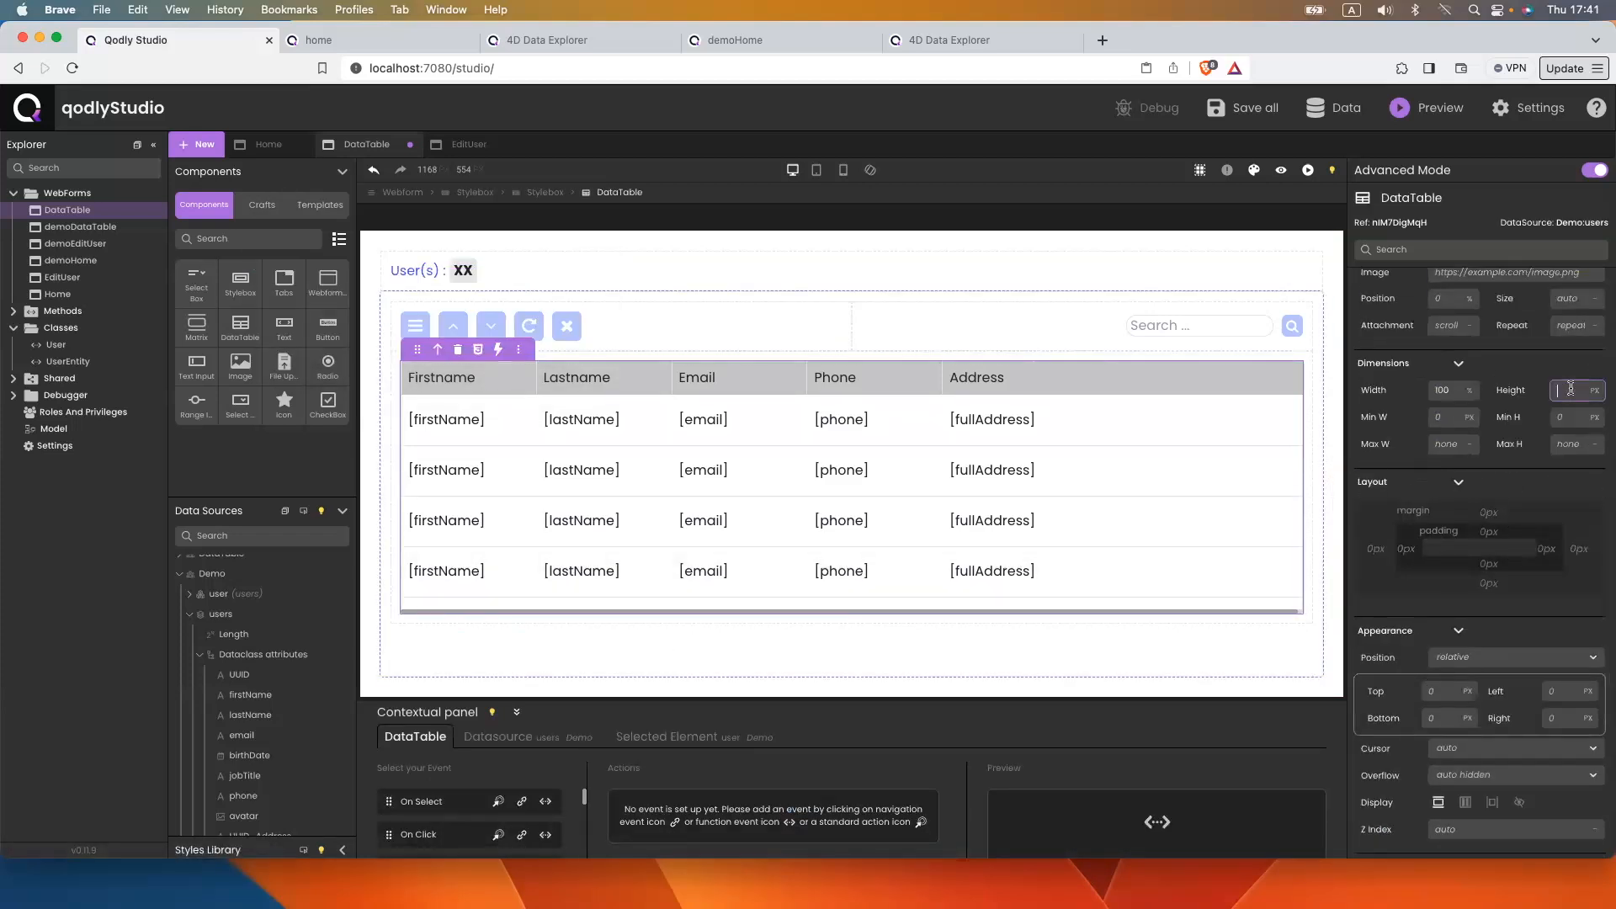
pyautogui.write('100')
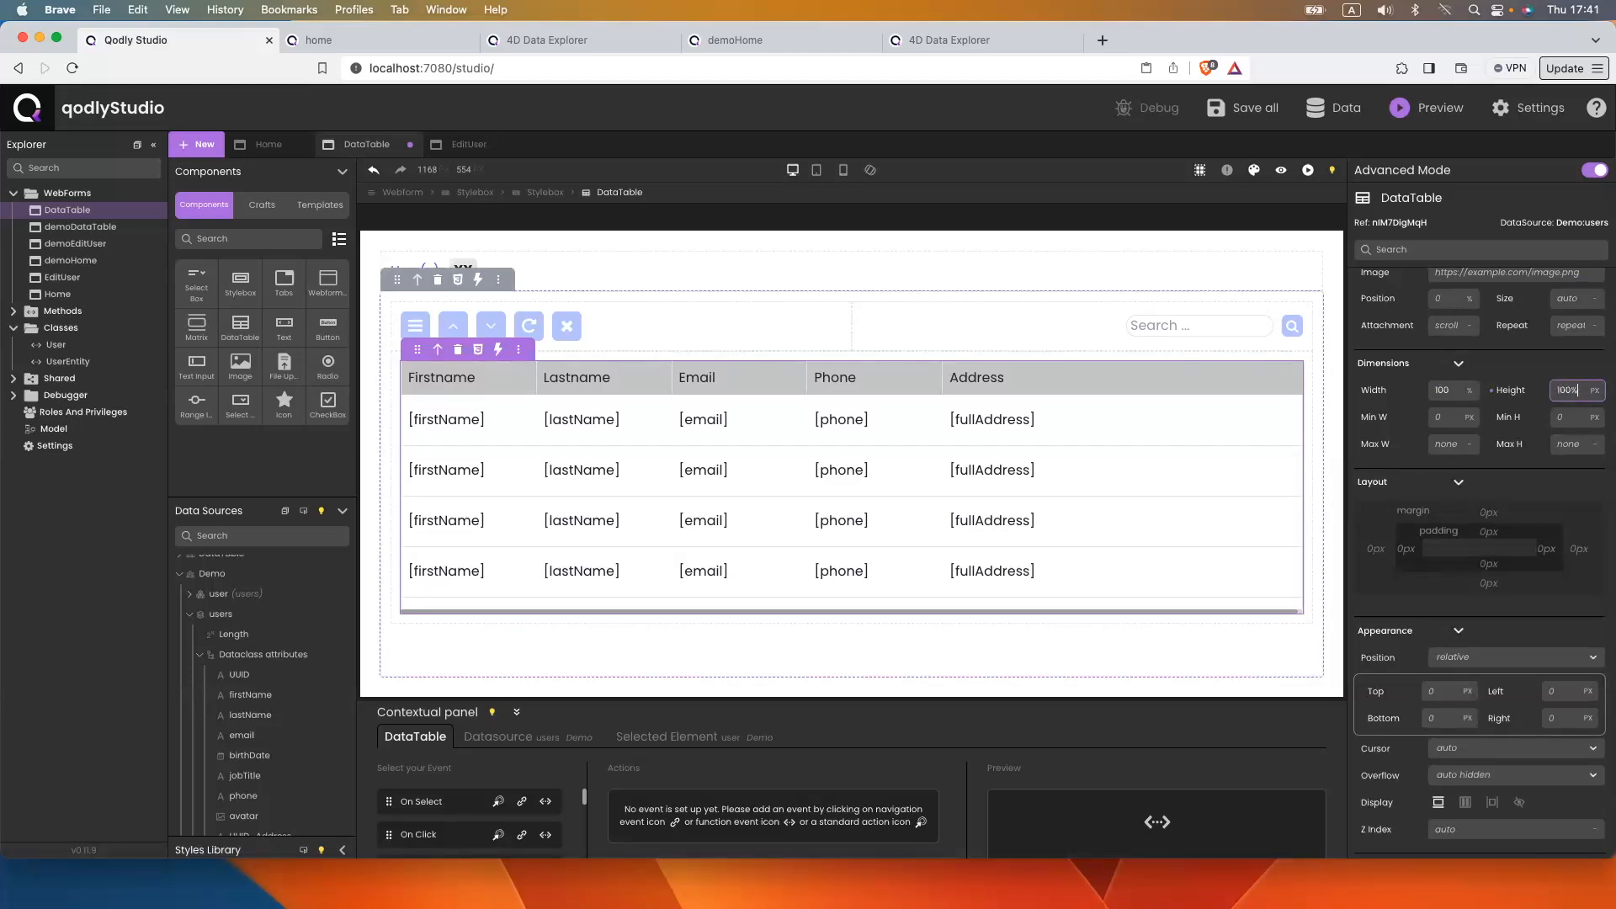
pyautogui.press('super+s')
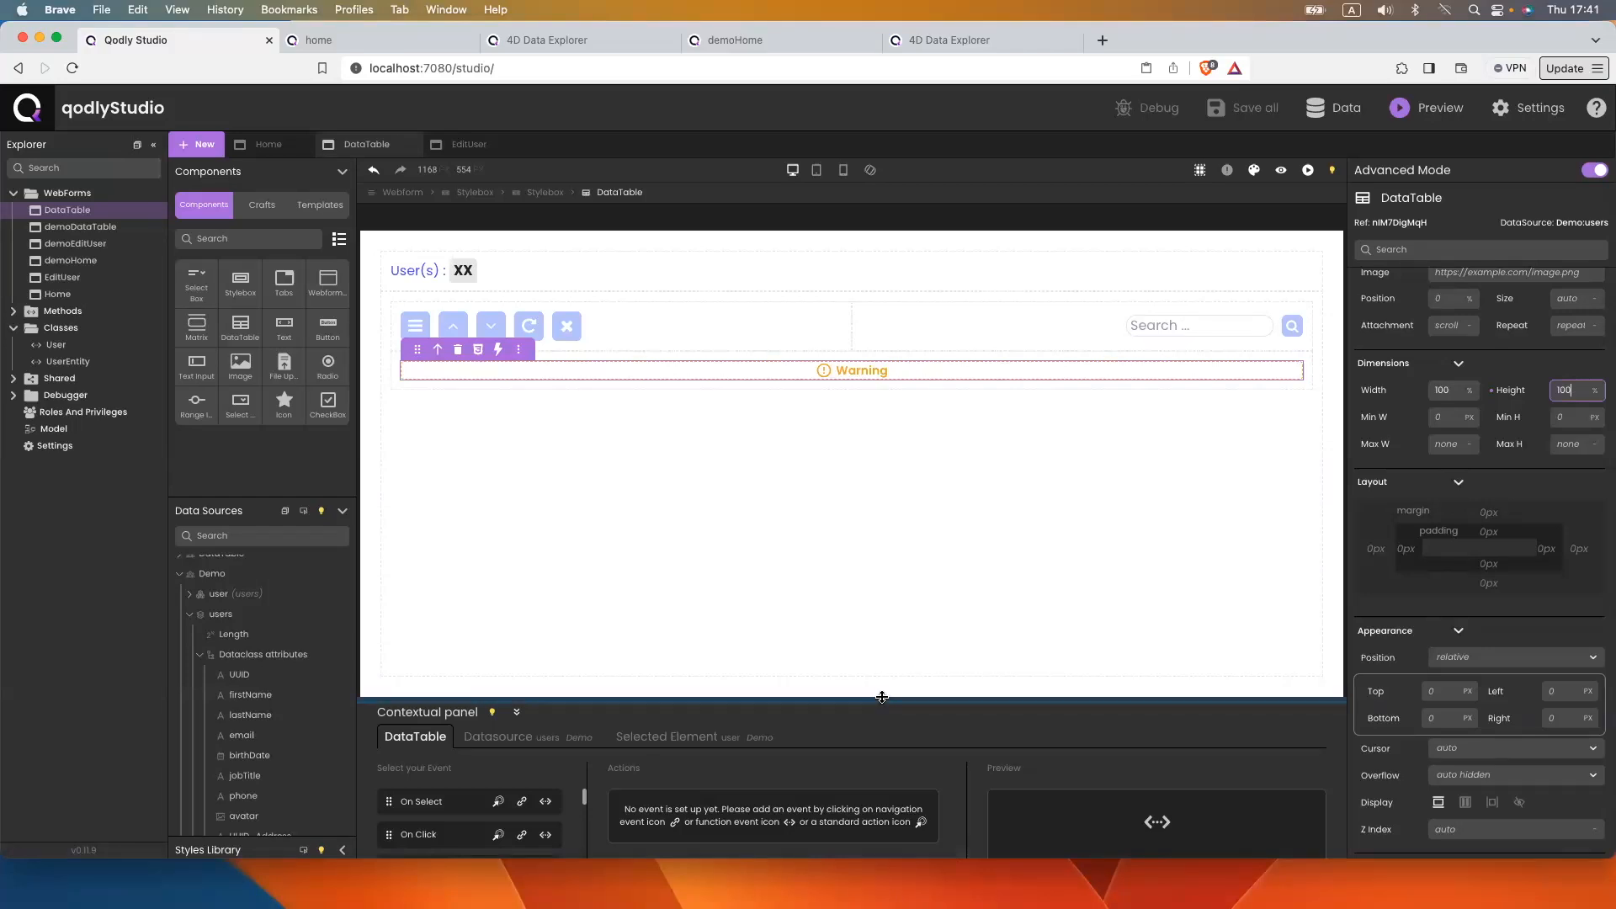
# Set the white stylebox around the toolbar and table to flex display with vertical direction
pyautogui.moveTo(882, 697); pyautogui.dragTo(888, 867)
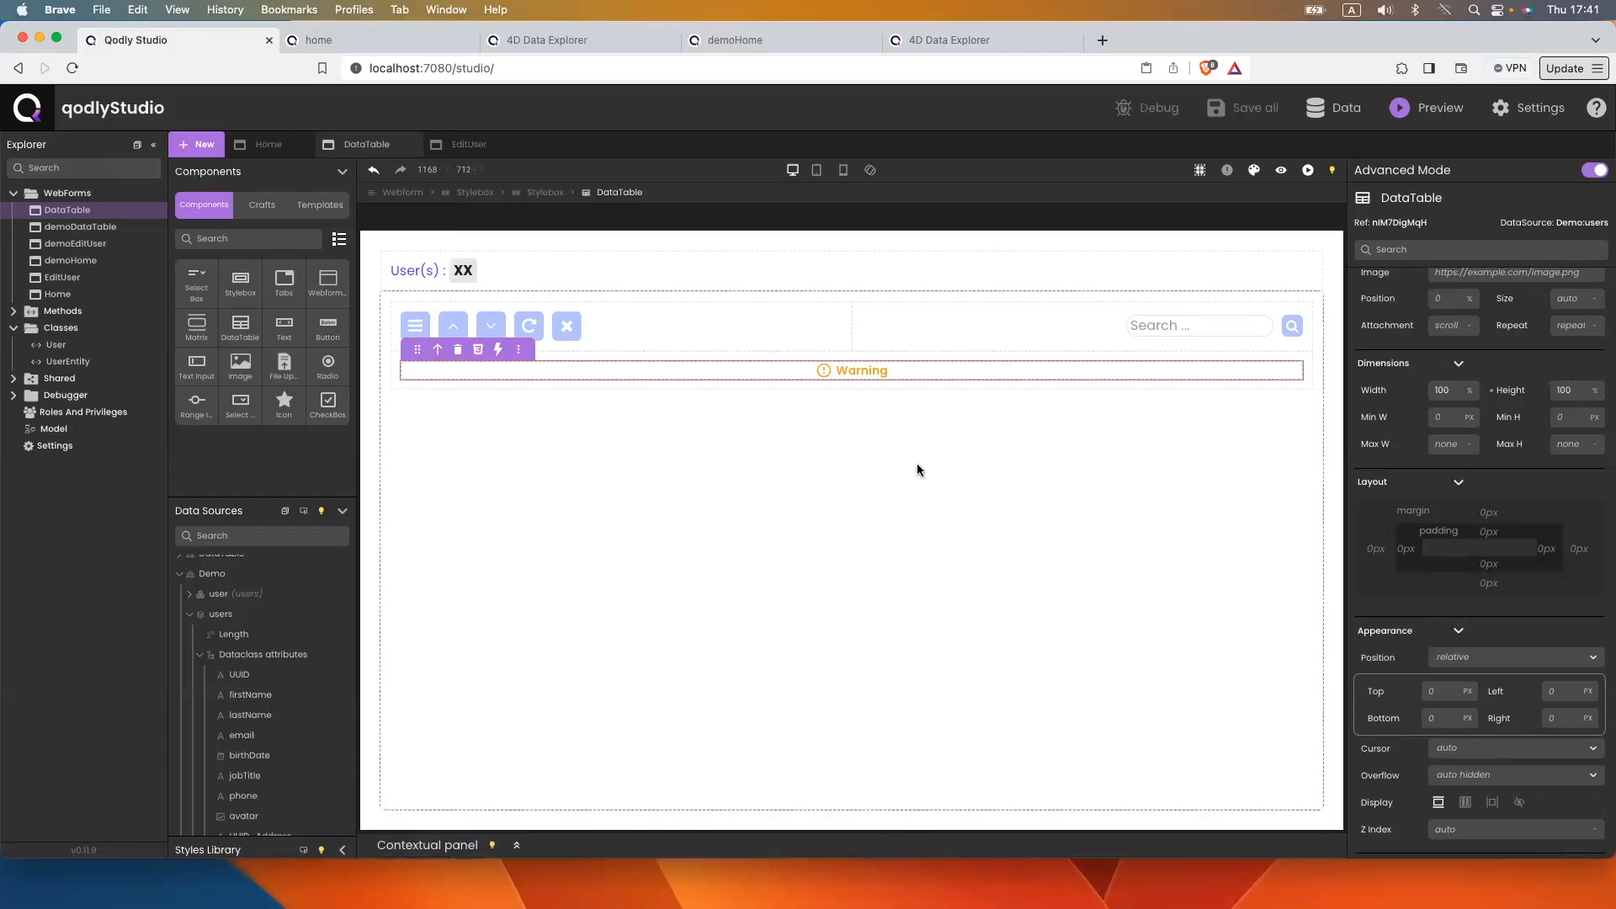
pyautogui.click(492, 383)
pyautogui.scroll(5, 1521, 581)
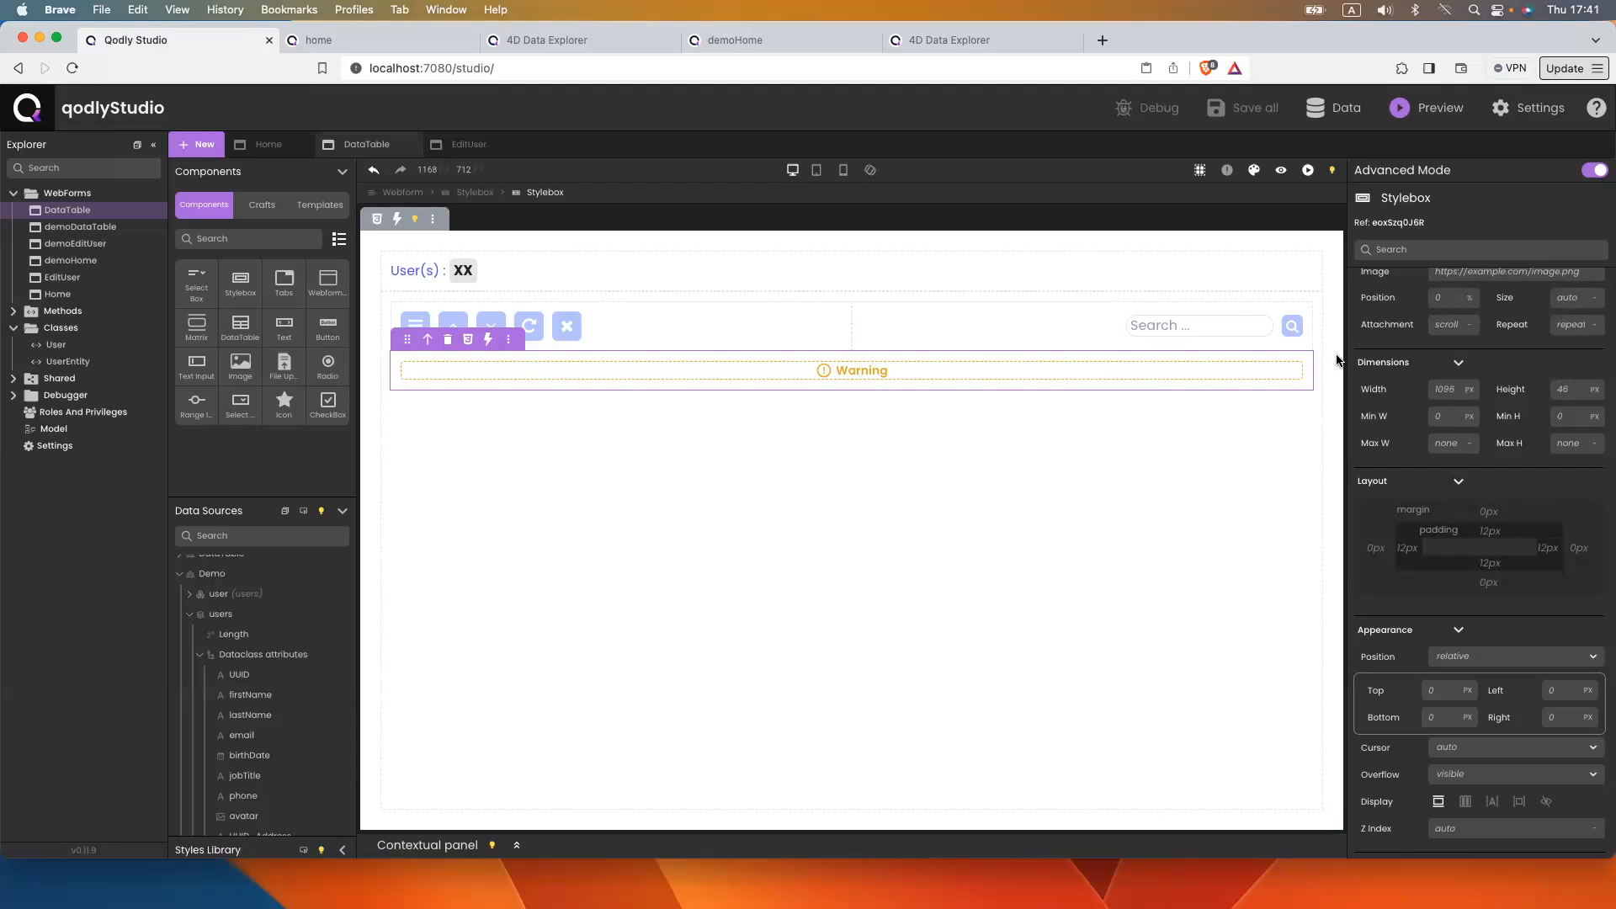
pyautogui.click(477, 193)
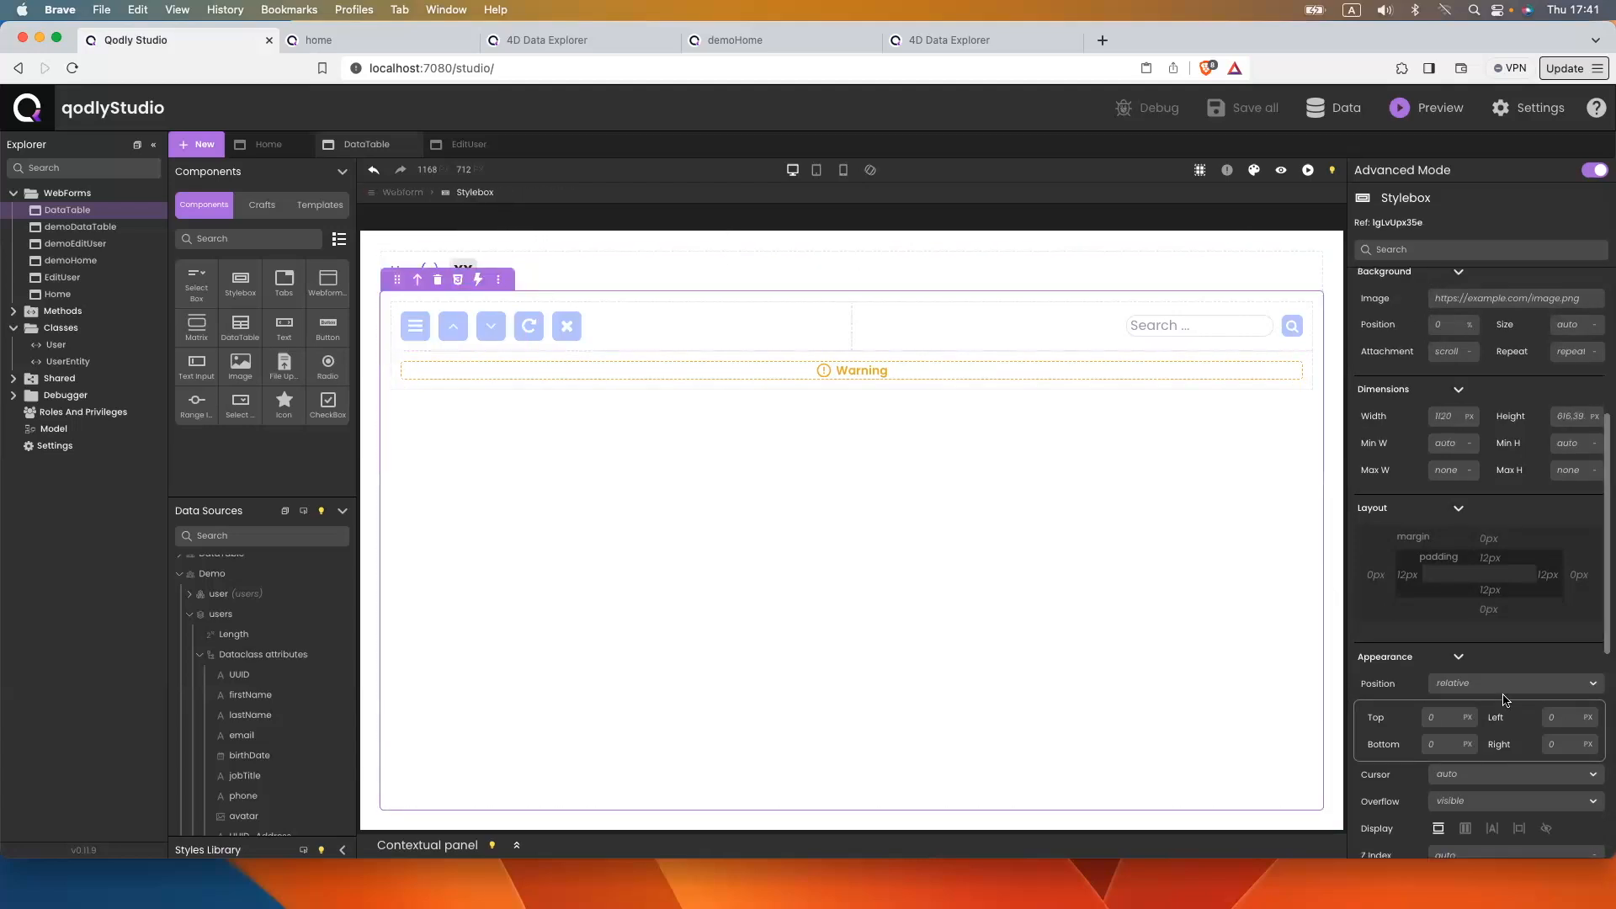
pyautogui.scroll(-5, 1506, 700)
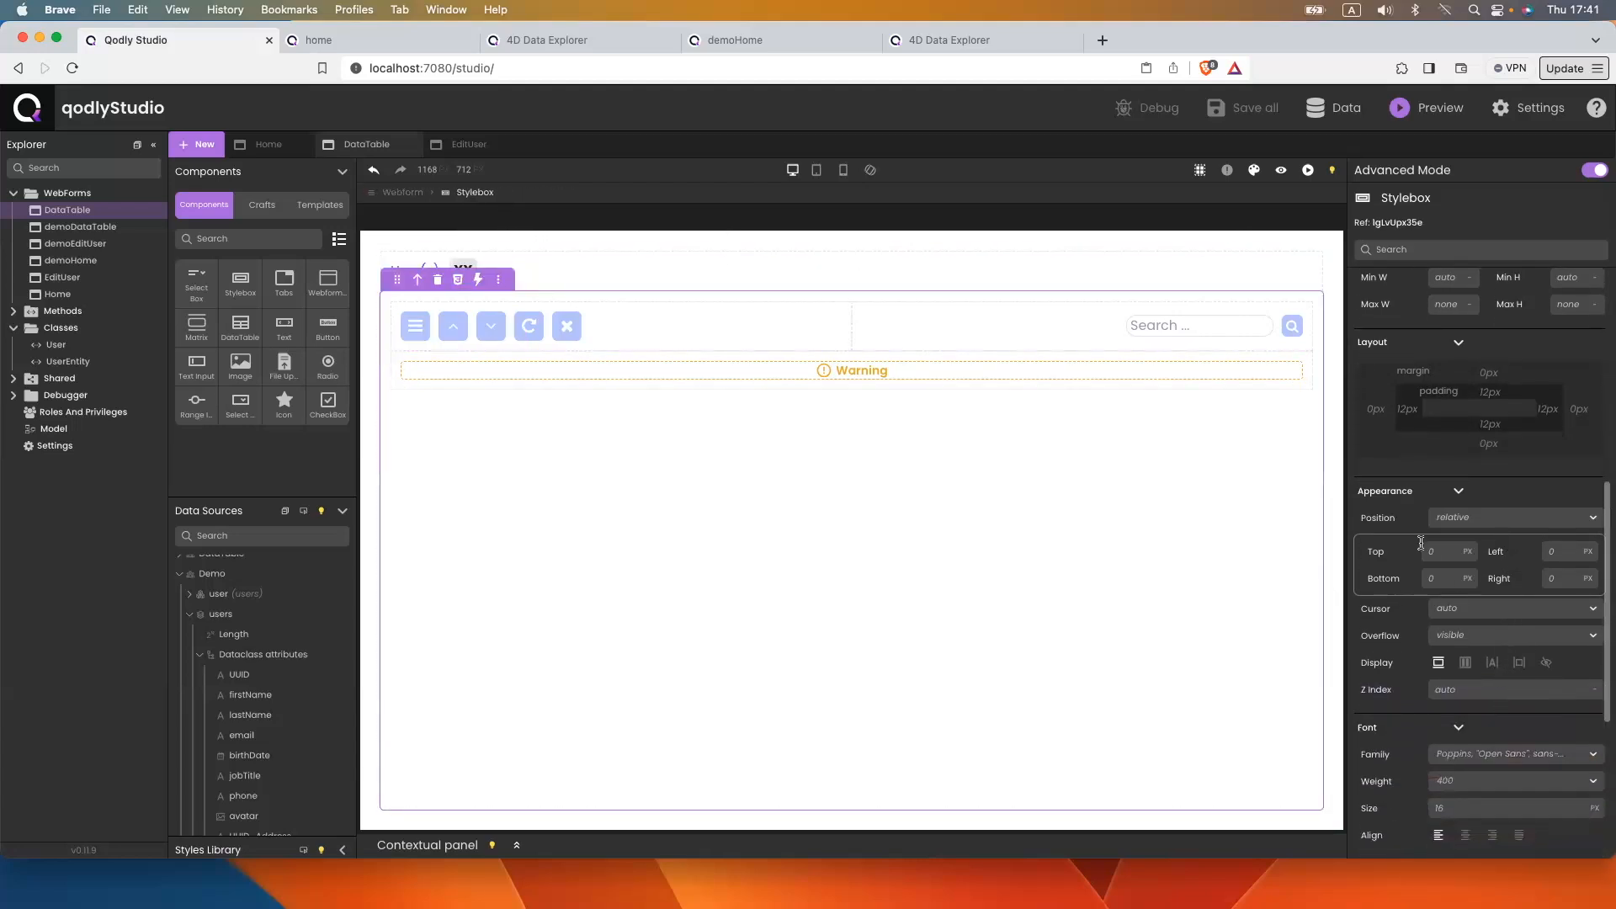
pyautogui.click(1463, 664)
pyautogui.click(1507, 704)
pyautogui.click(1481, 748)
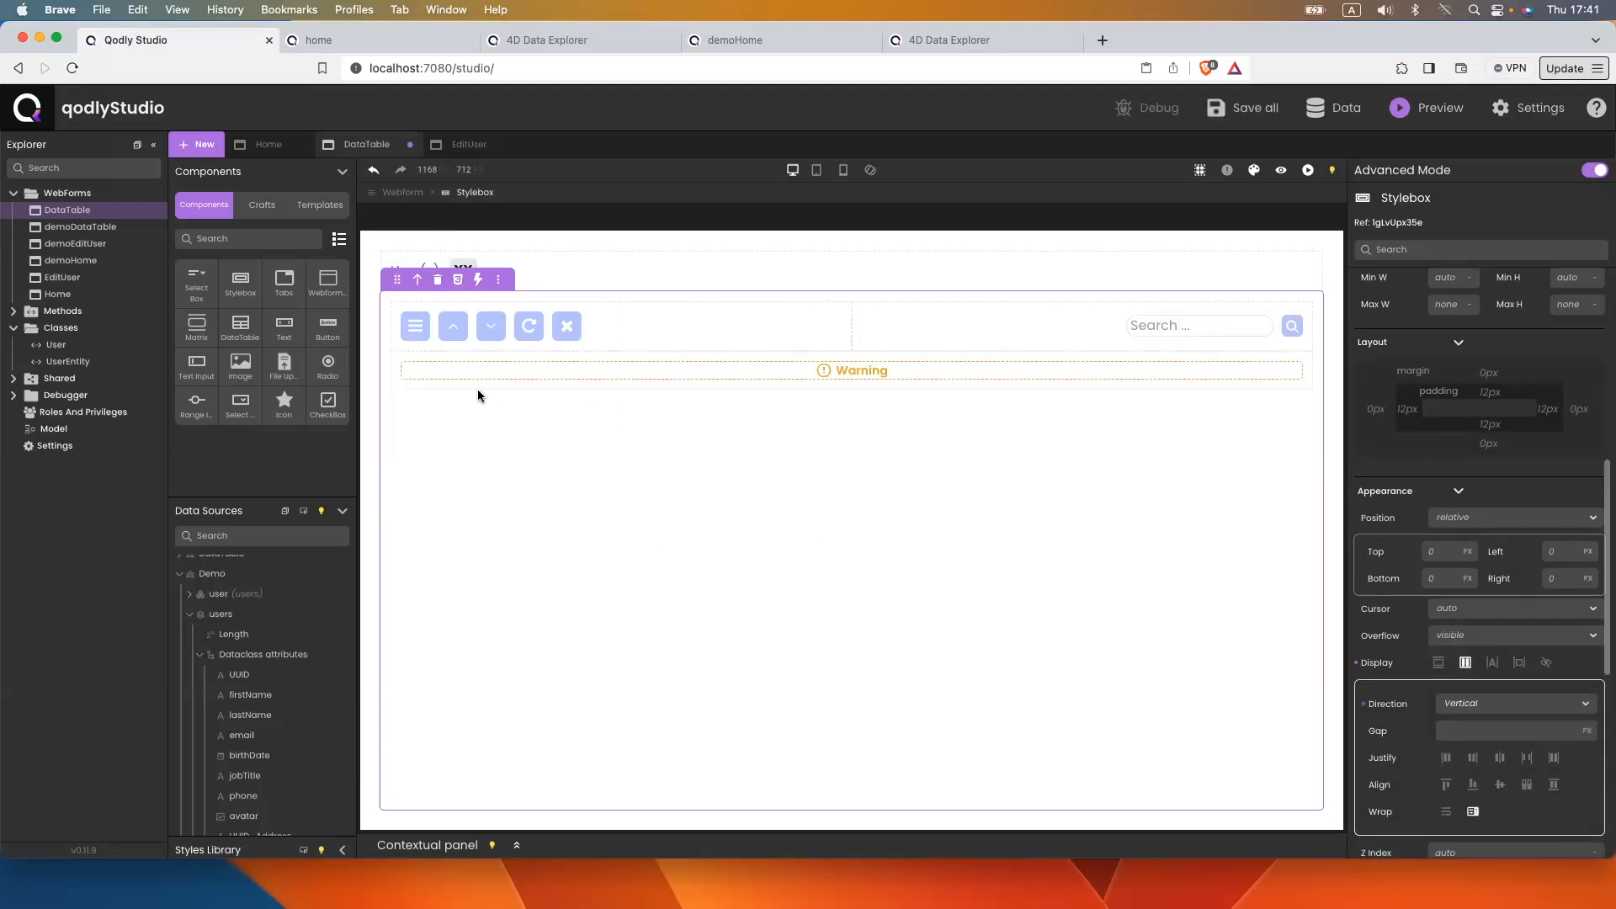
# Apply the flexGrow1 class to the inner stylebox that directly holds the users table
pyautogui.click(401, 357)
pyautogui.scroll(3, 1513, 465)
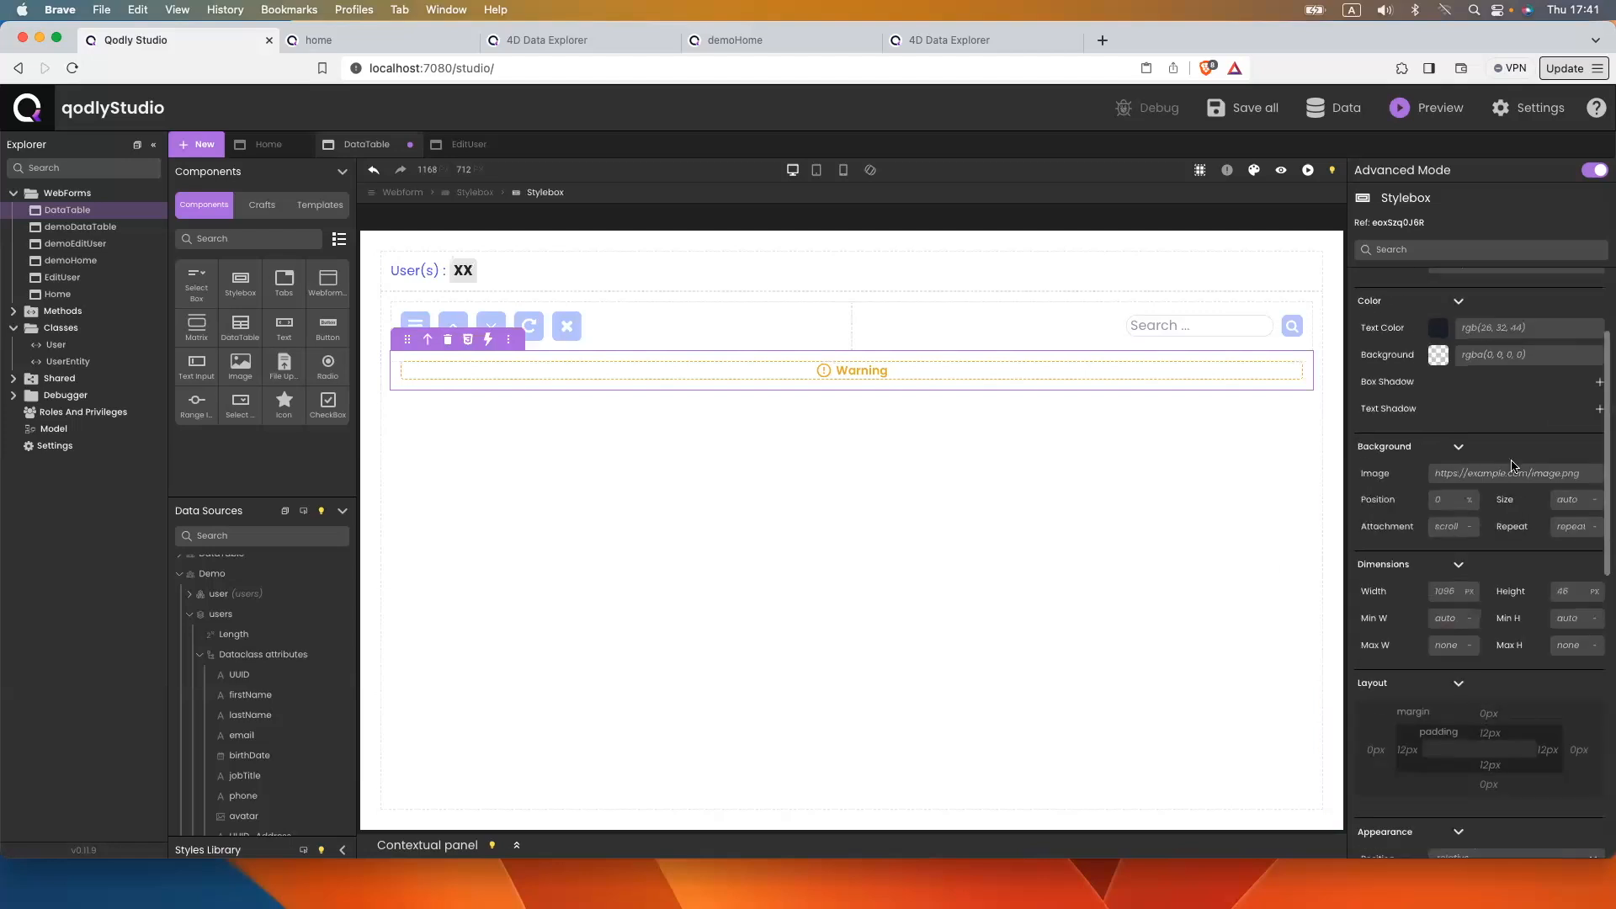
pyautogui.scroll(2, 1513, 466)
pyautogui.scroll(2, 1481, 421)
pyautogui.click(1461, 389)
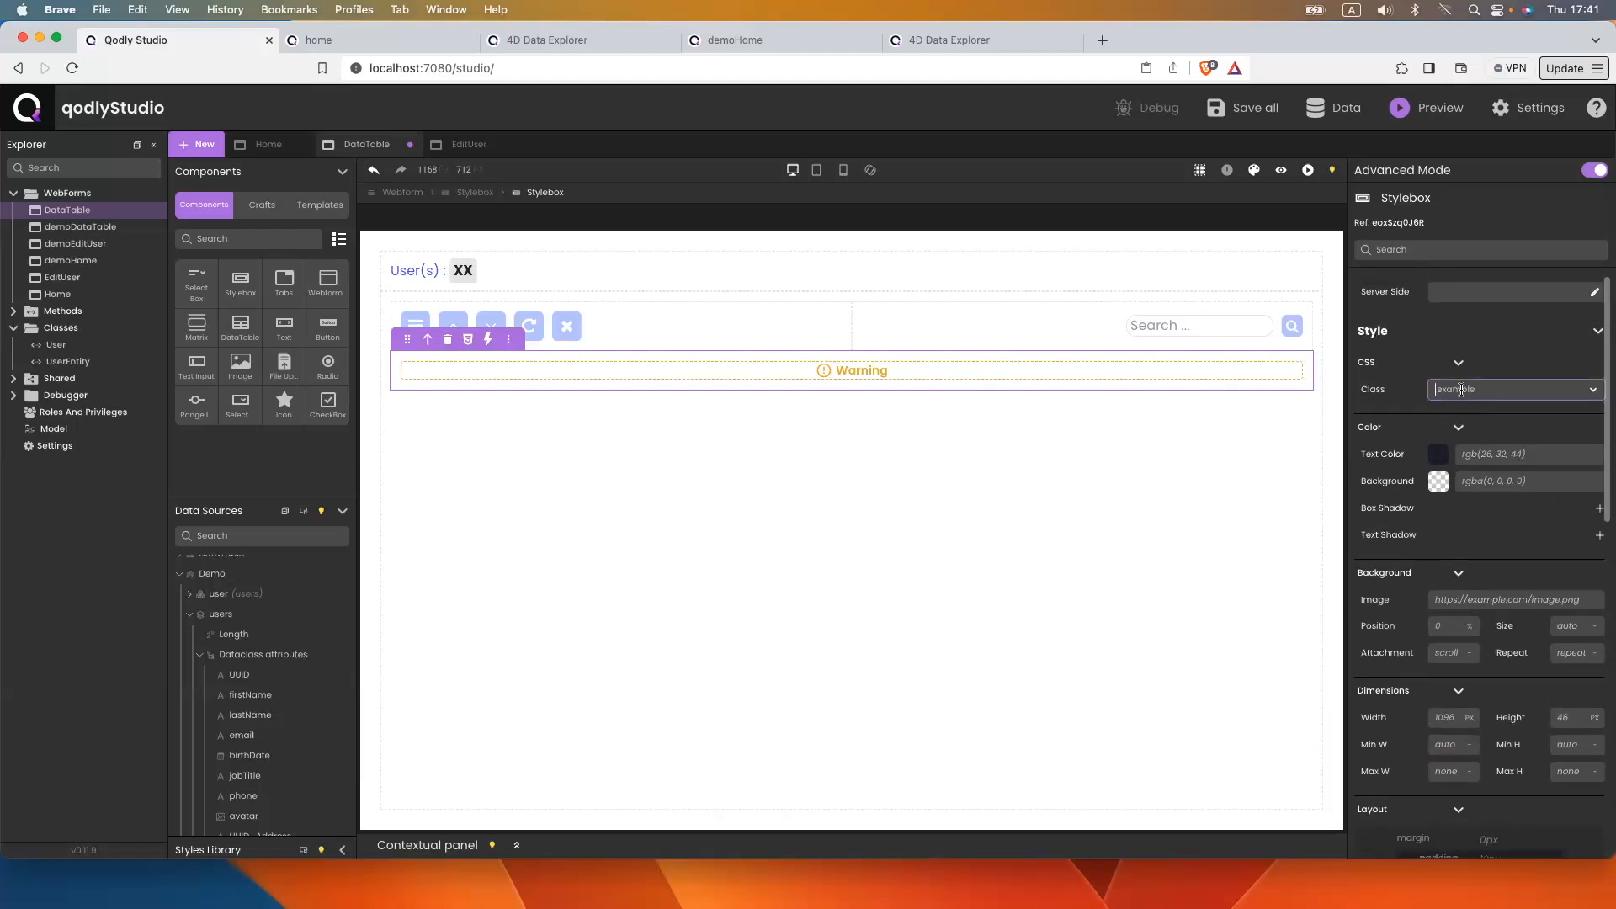
pyautogui.write('fl')
pyautogui.press('Return')
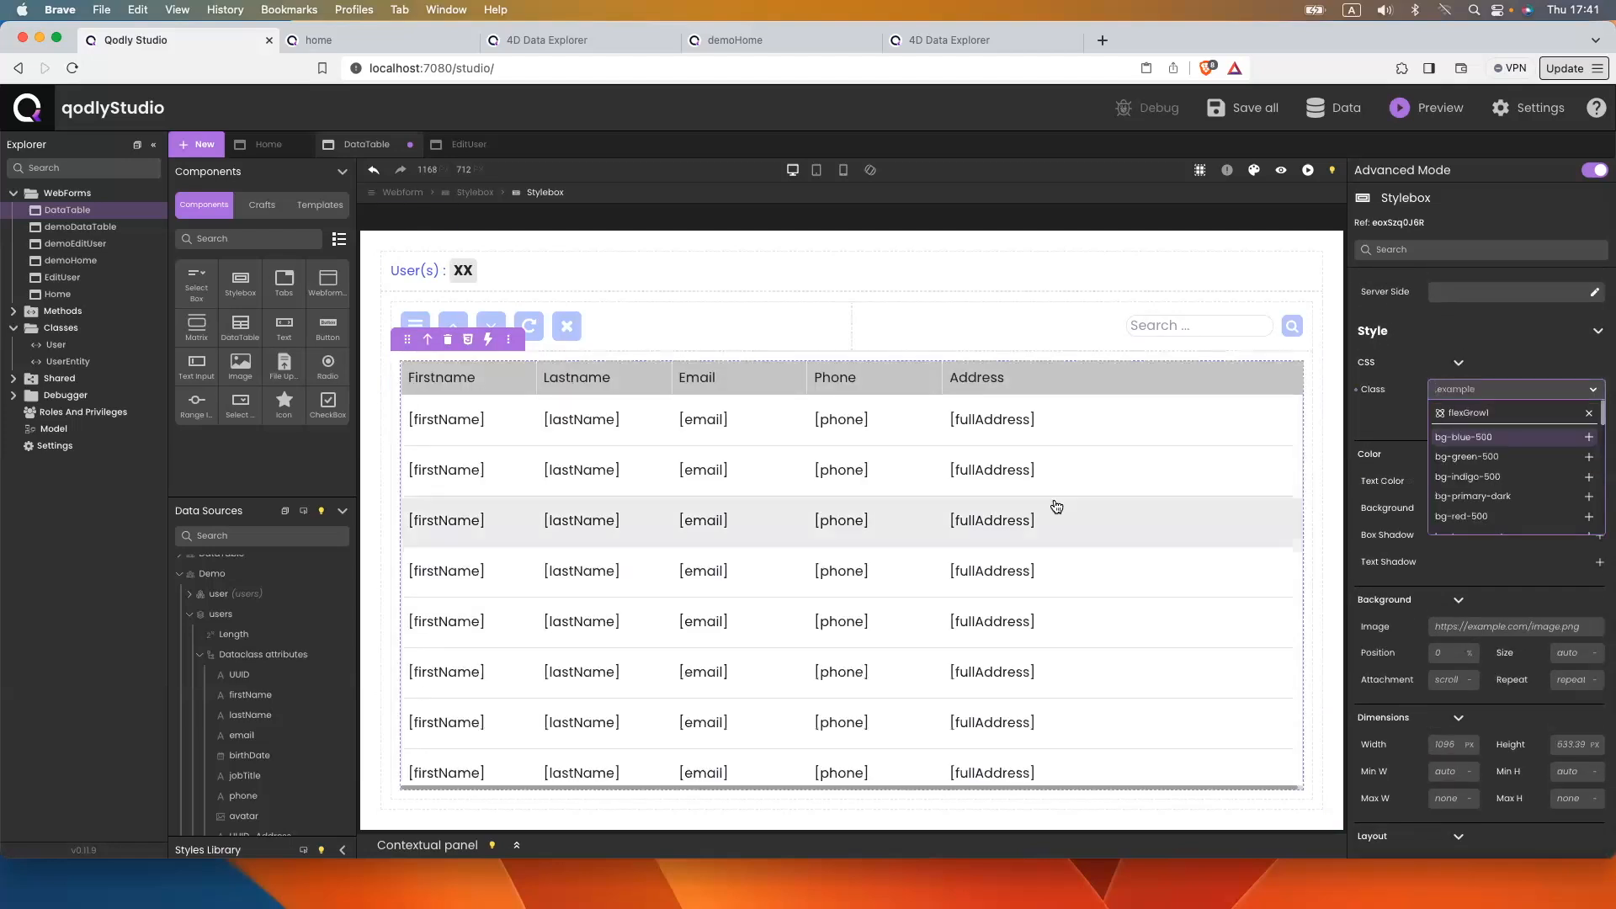
# Reload the rendered home page to check the height of the table area
pyautogui.click(318, 40)
pyautogui.click(370, 69)
pyautogui.press('Return')
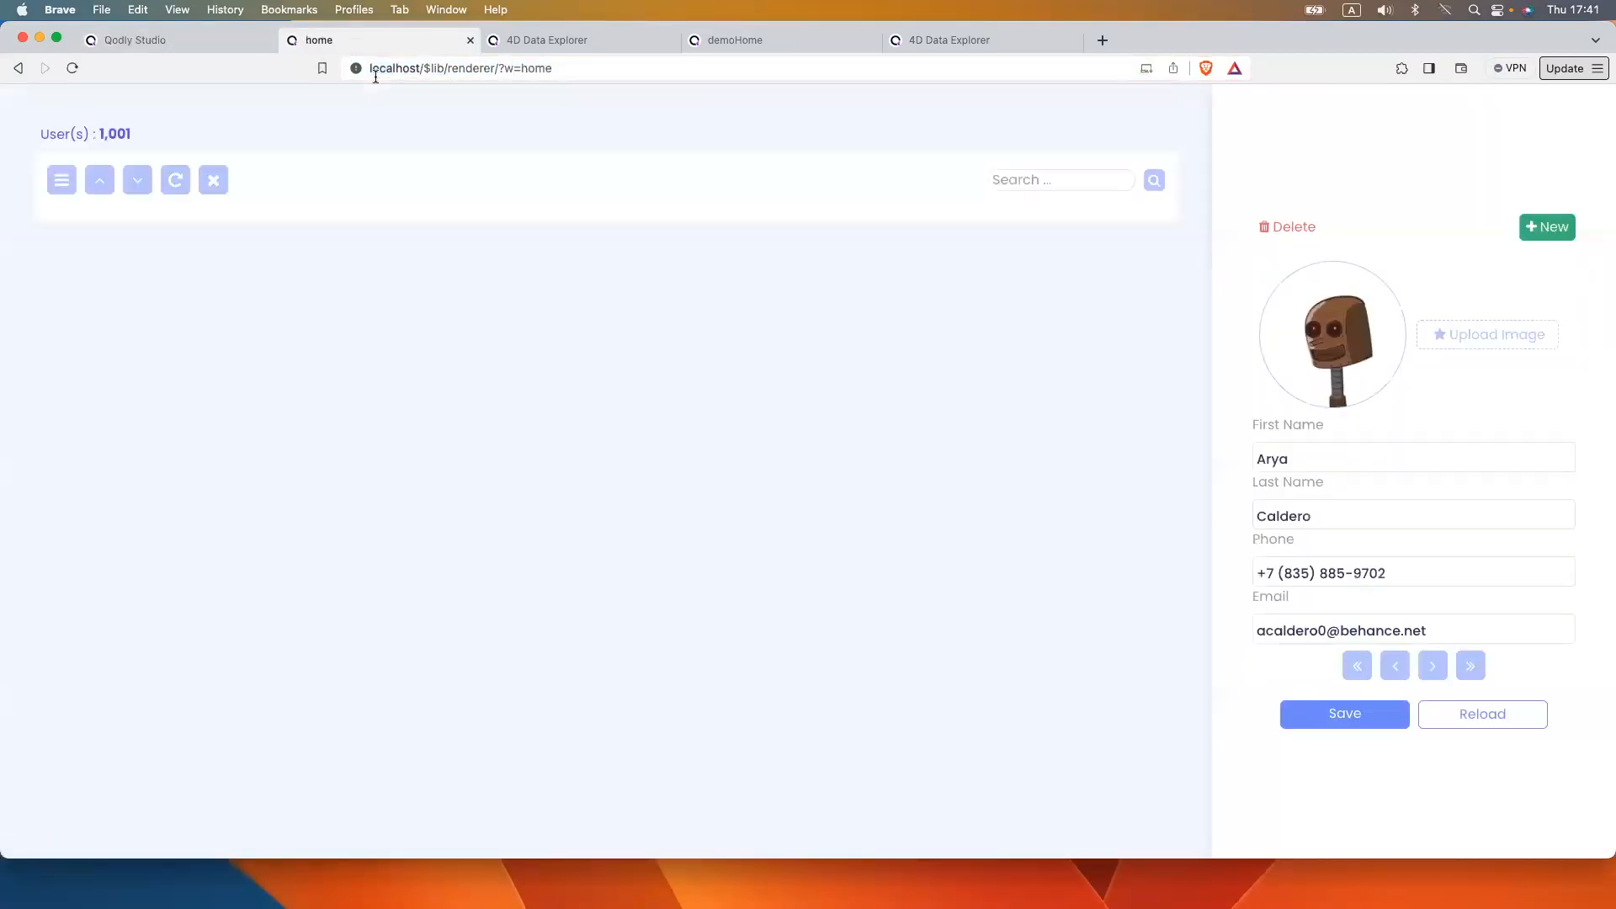
# In the Home webform, set the height of the webform loader displaying DataTable to 100%
pyautogui.click(224, 40)
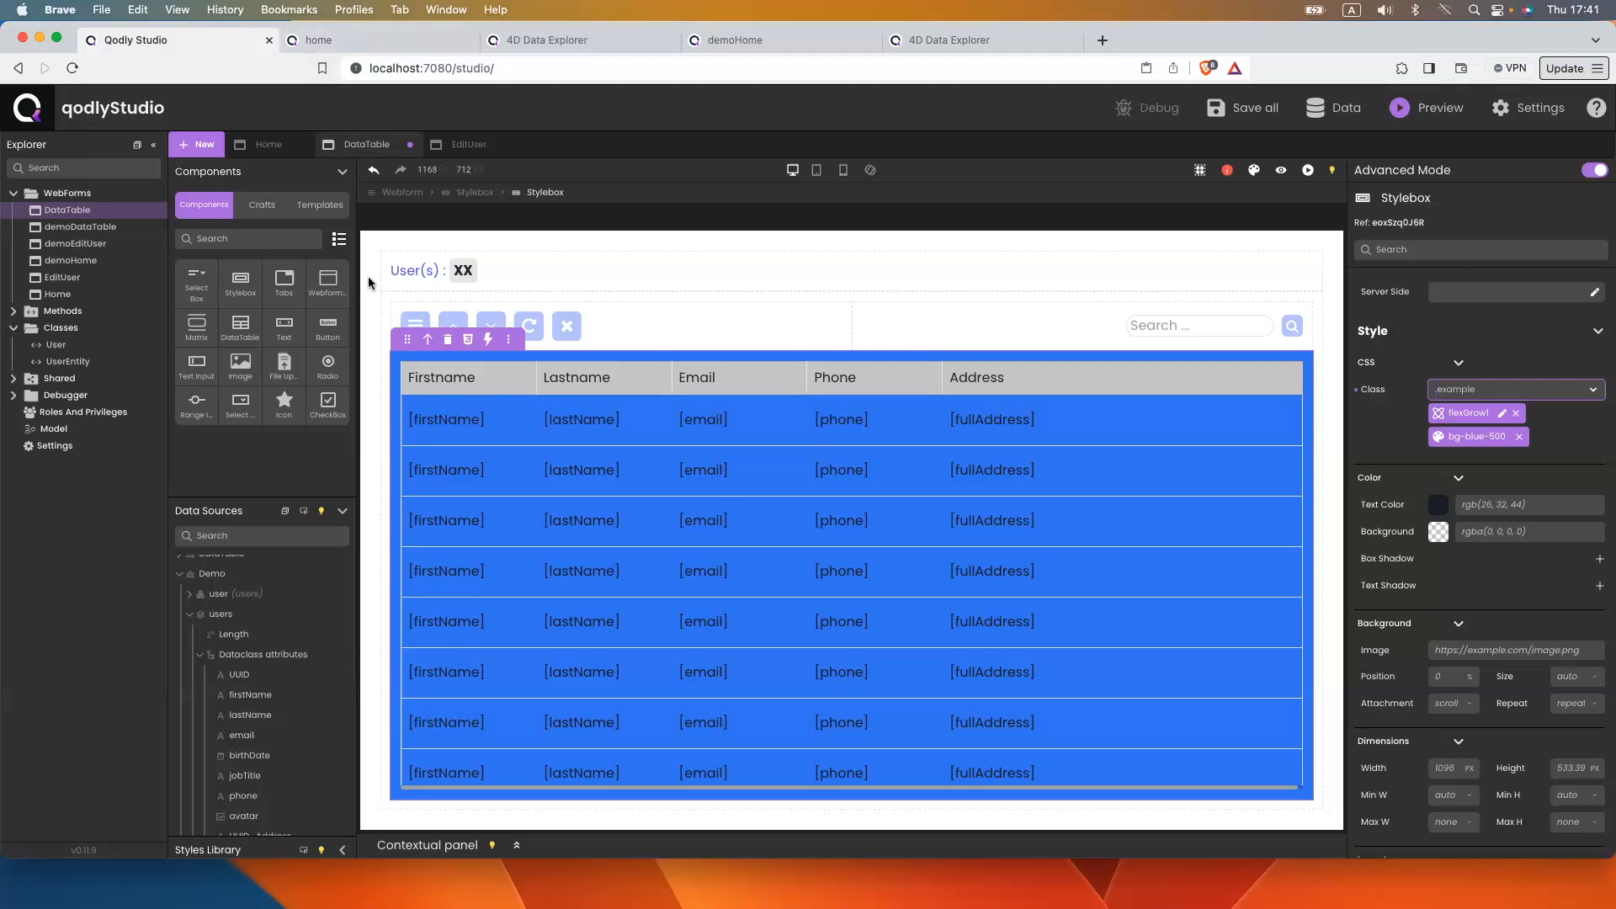
pyautogui.click(269, 144)
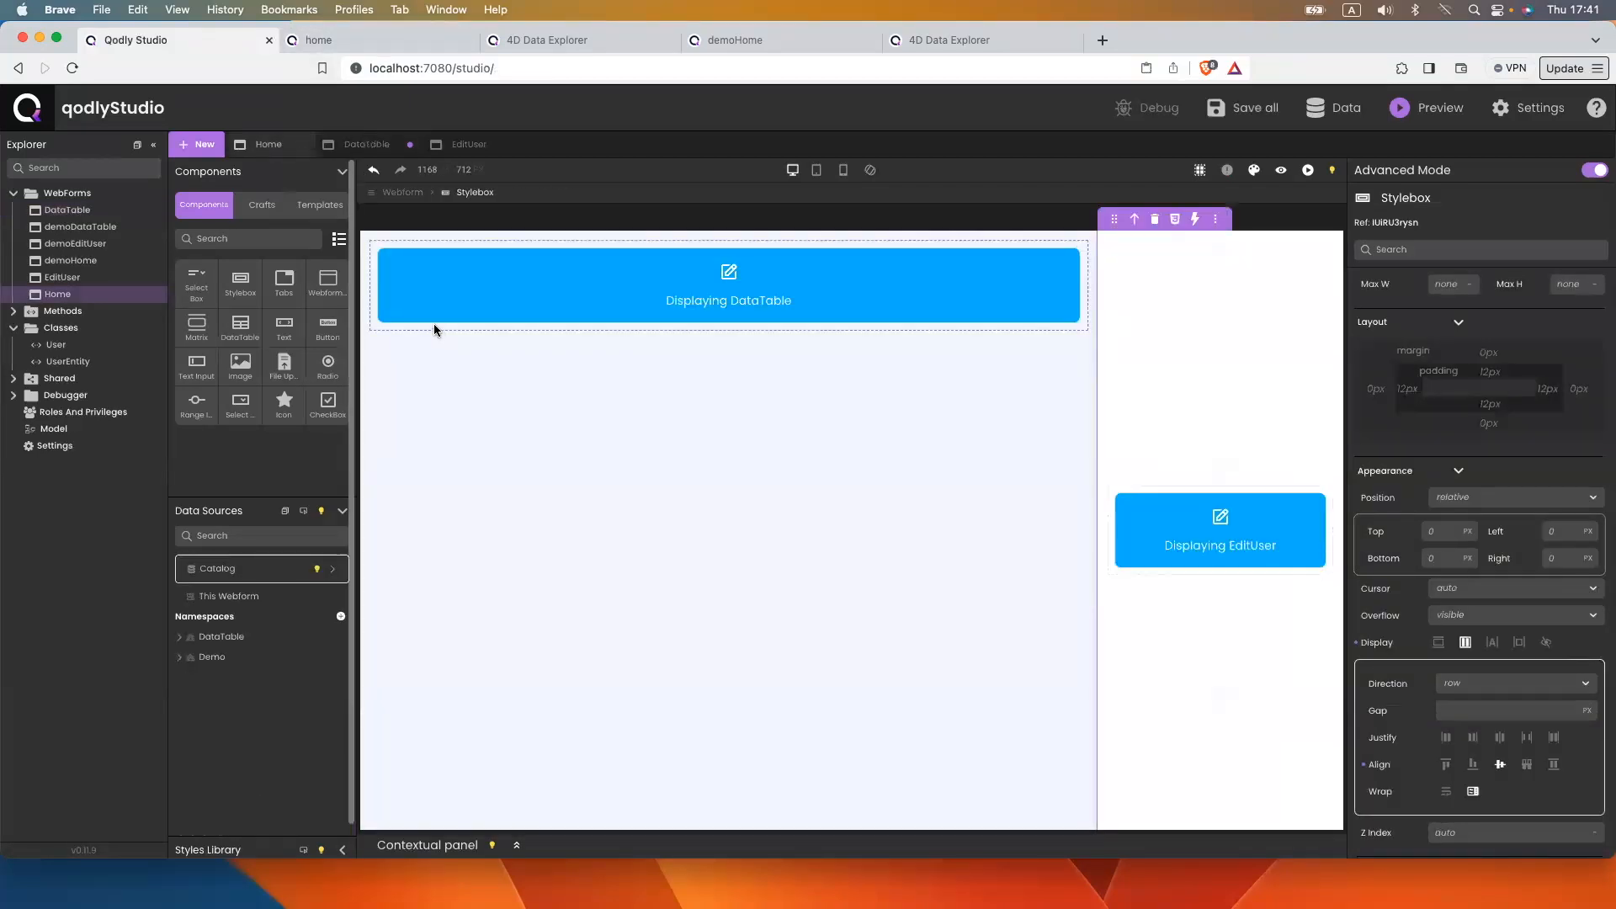
pyautogui.click(376, 320)
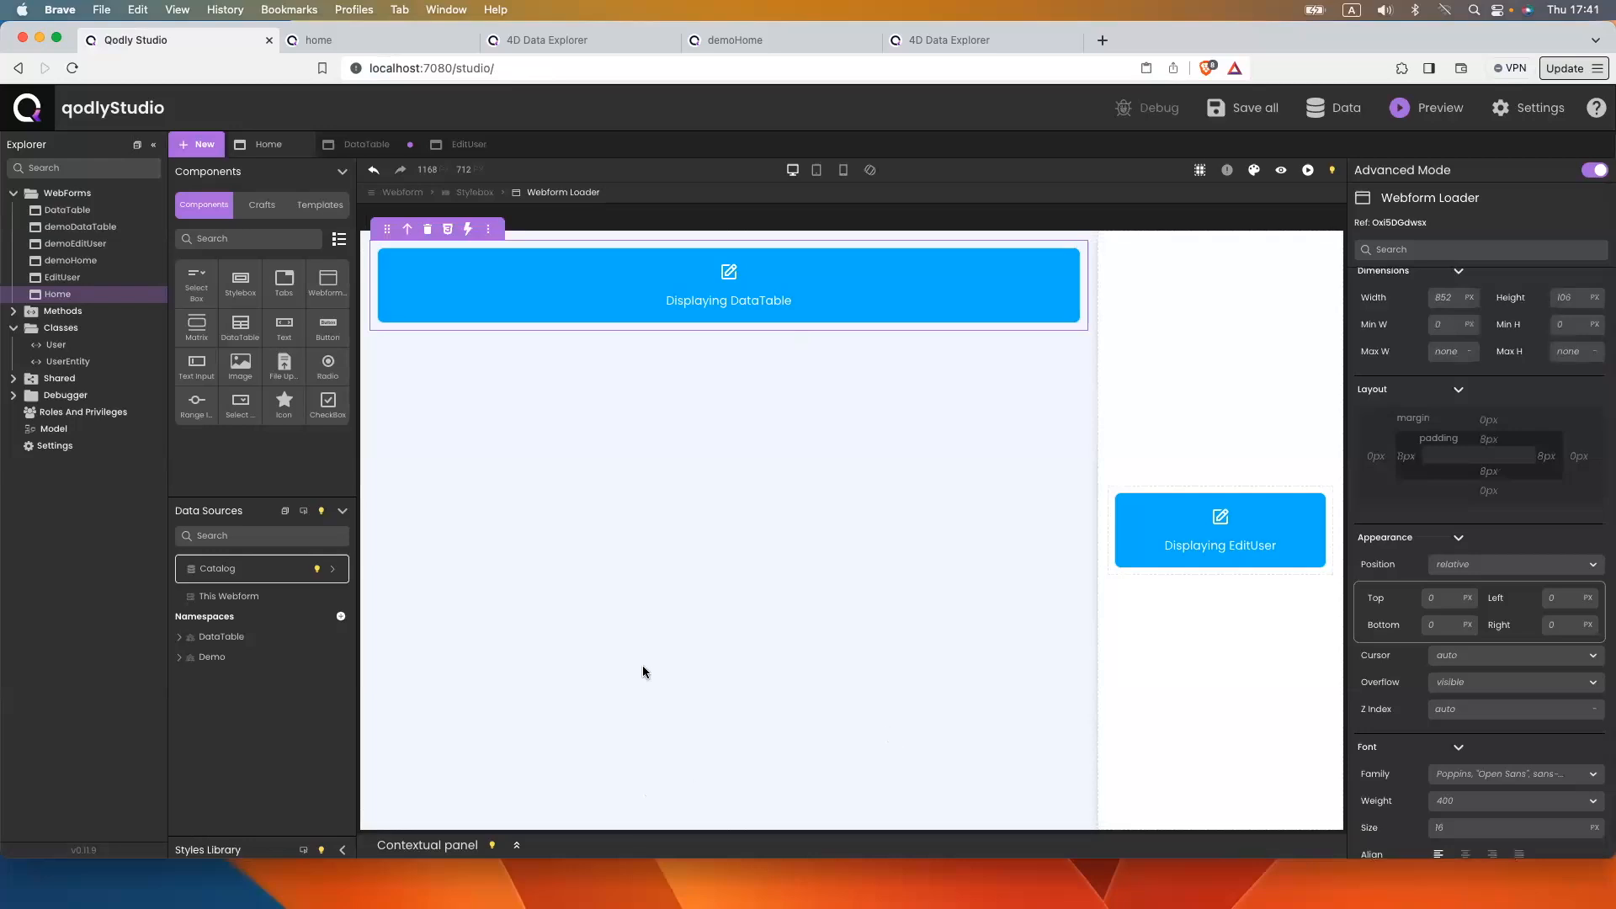
pyautogui.click(1571, 292)
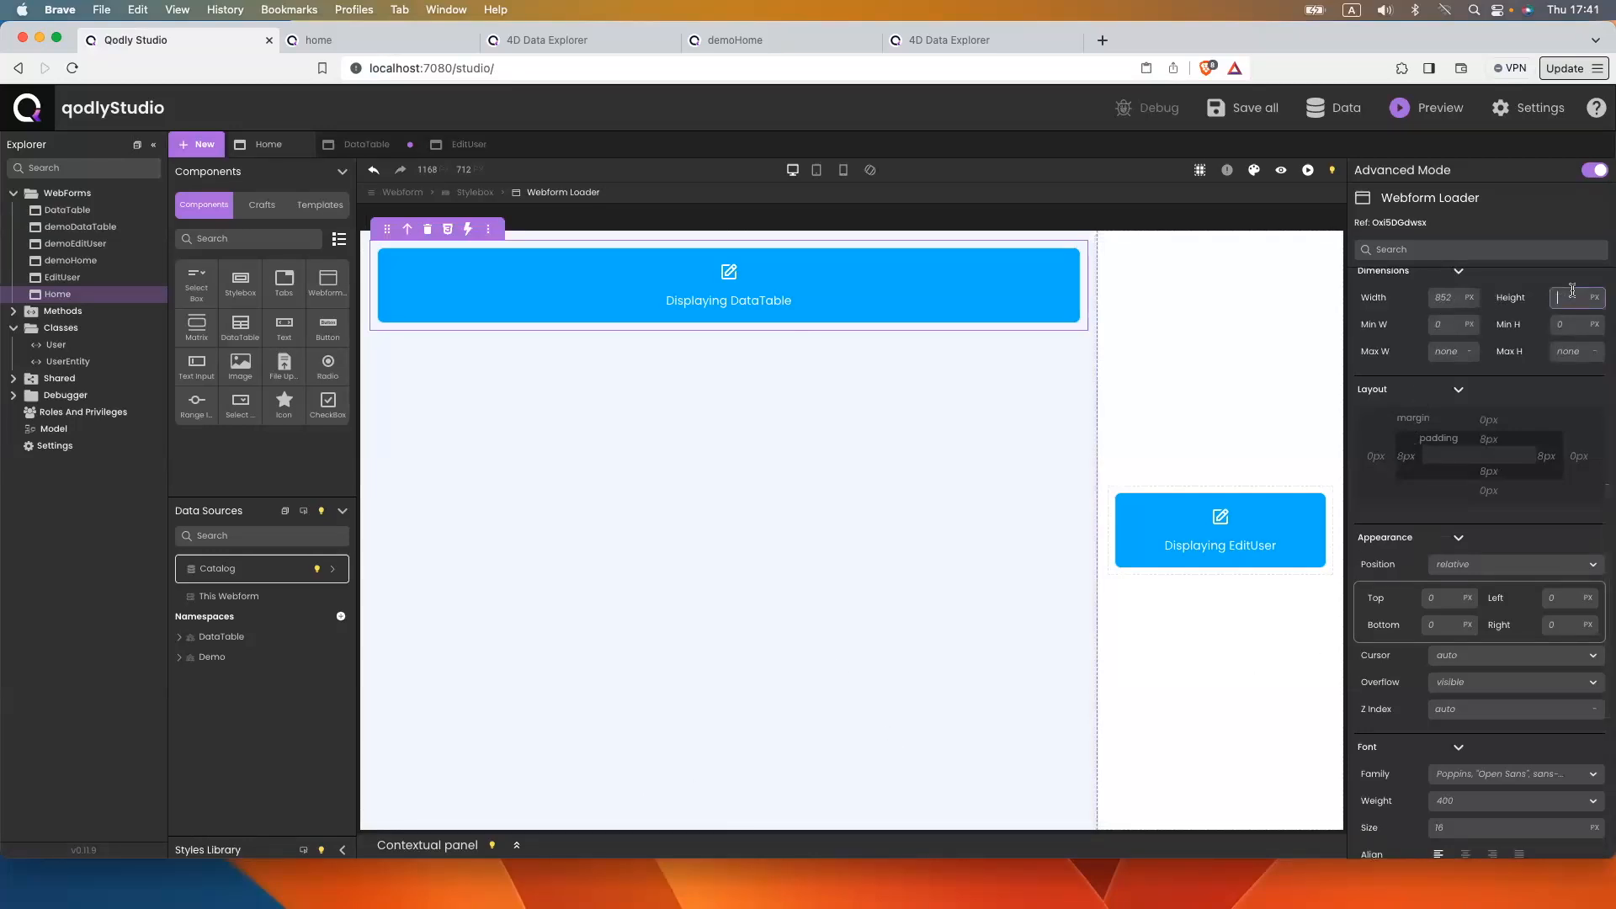
pyautogui.write('100%')
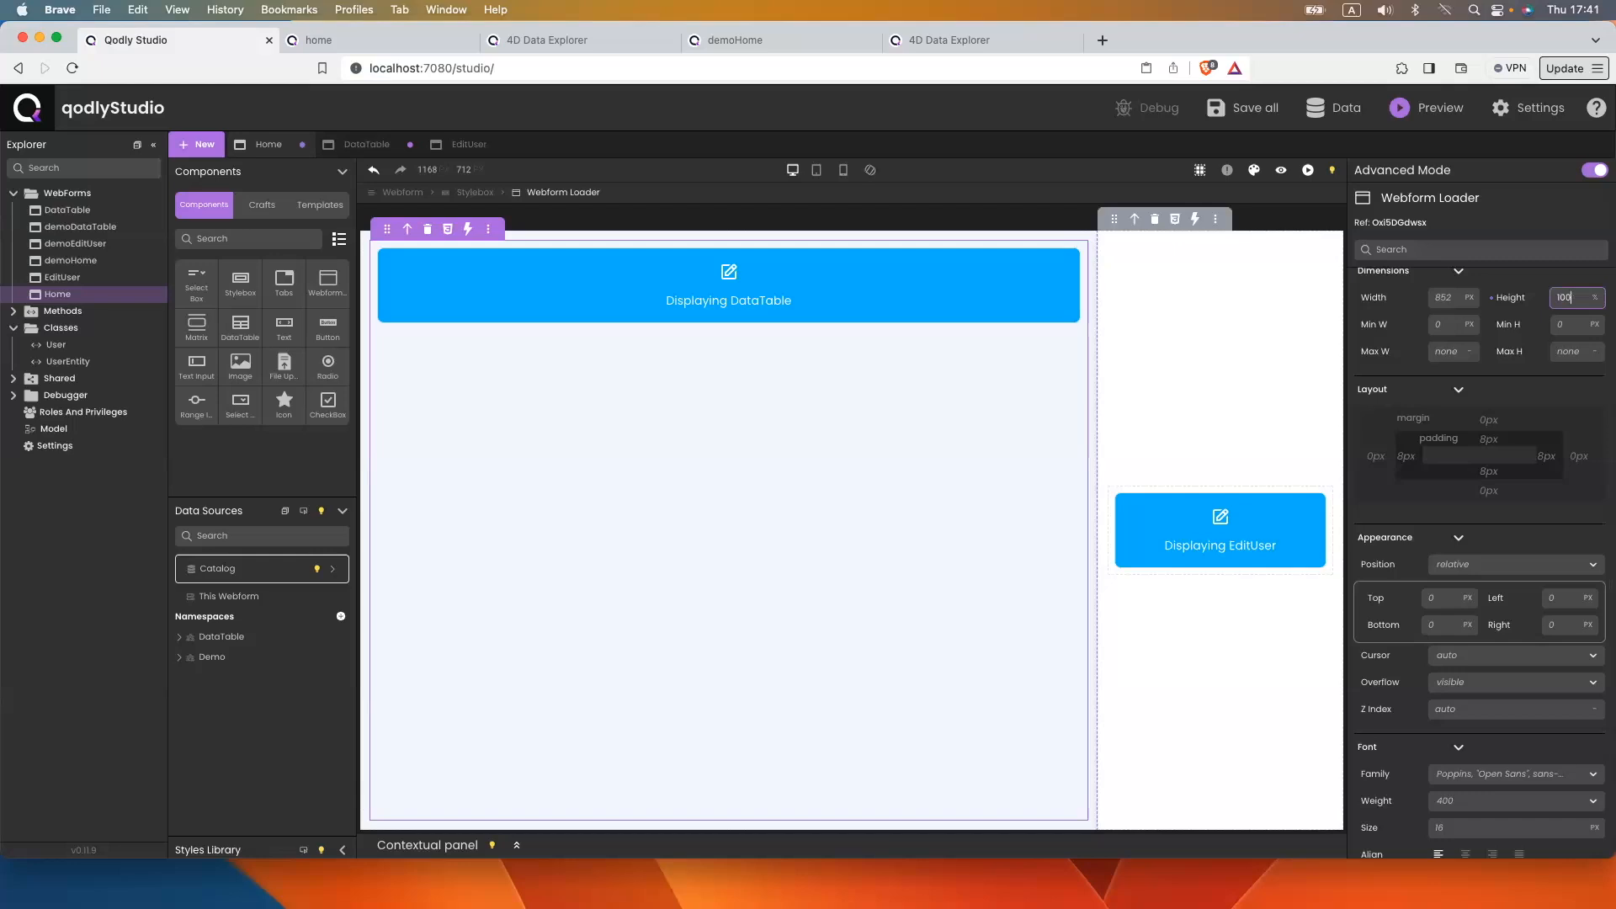
# Reload the rendered home page to check how the users table fills its area
pyautogui.click(341, 47)
pyautogui.click(388, 68)
pyautogui.press('Return')
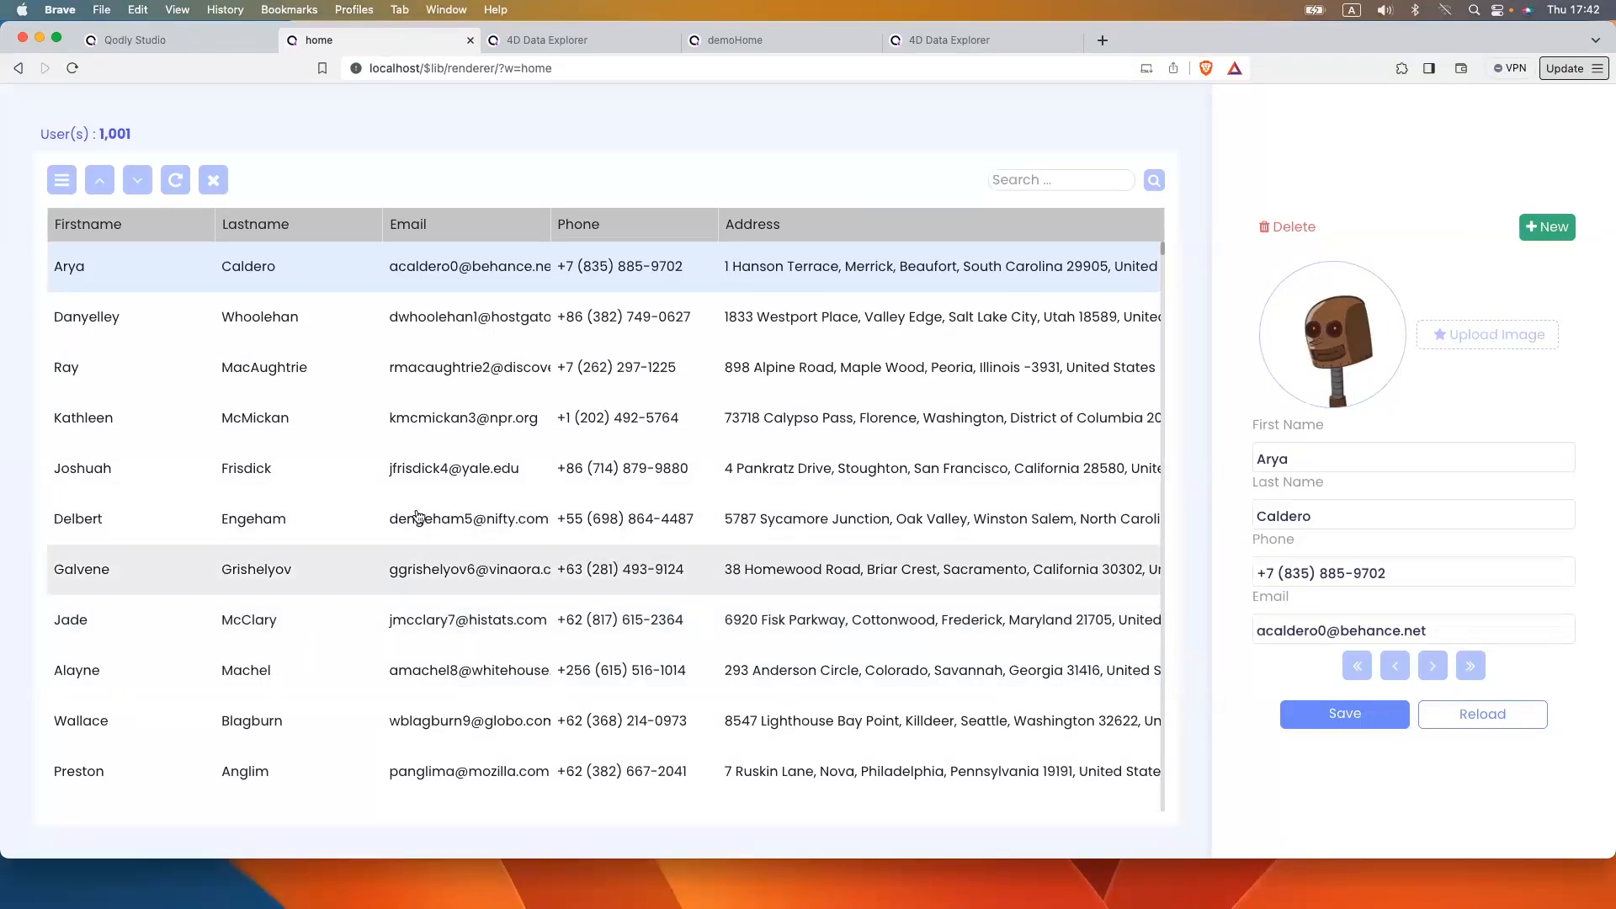
# In the DataTable webform, remove the bg-blue-500 class from the stylebox that holds the users table
pyautogui.click(190, 46)
pyautogui.click(358, 144)
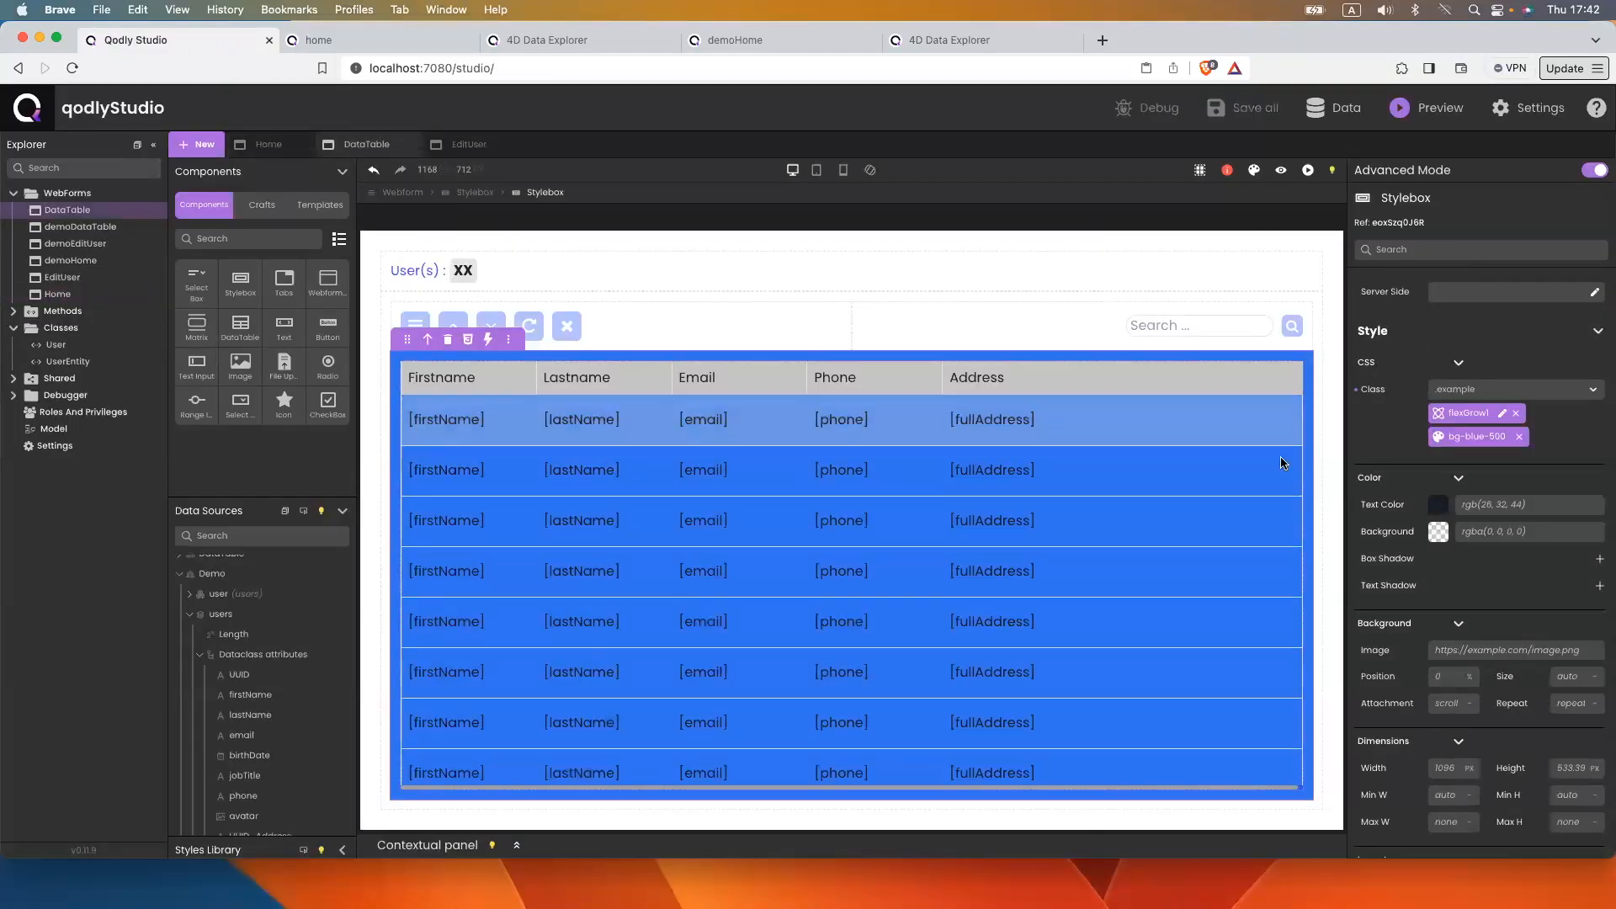
pyautogui.click(1518, 436)
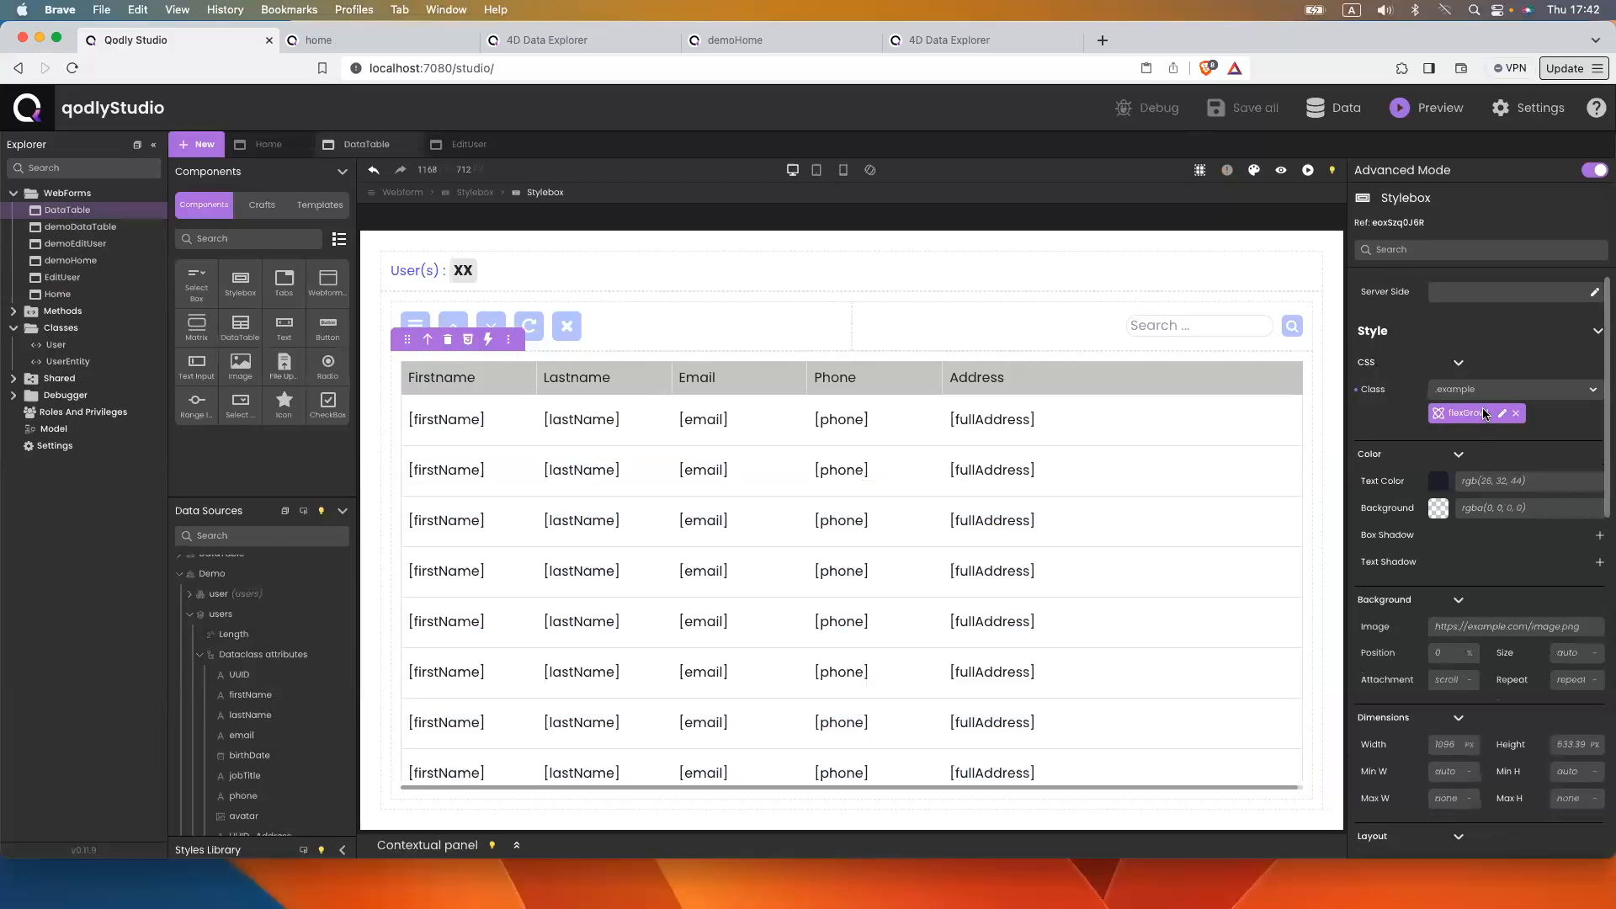
# Create a CSS class named dataTableCSS on the users table
pyautogui.click(1118, 407)
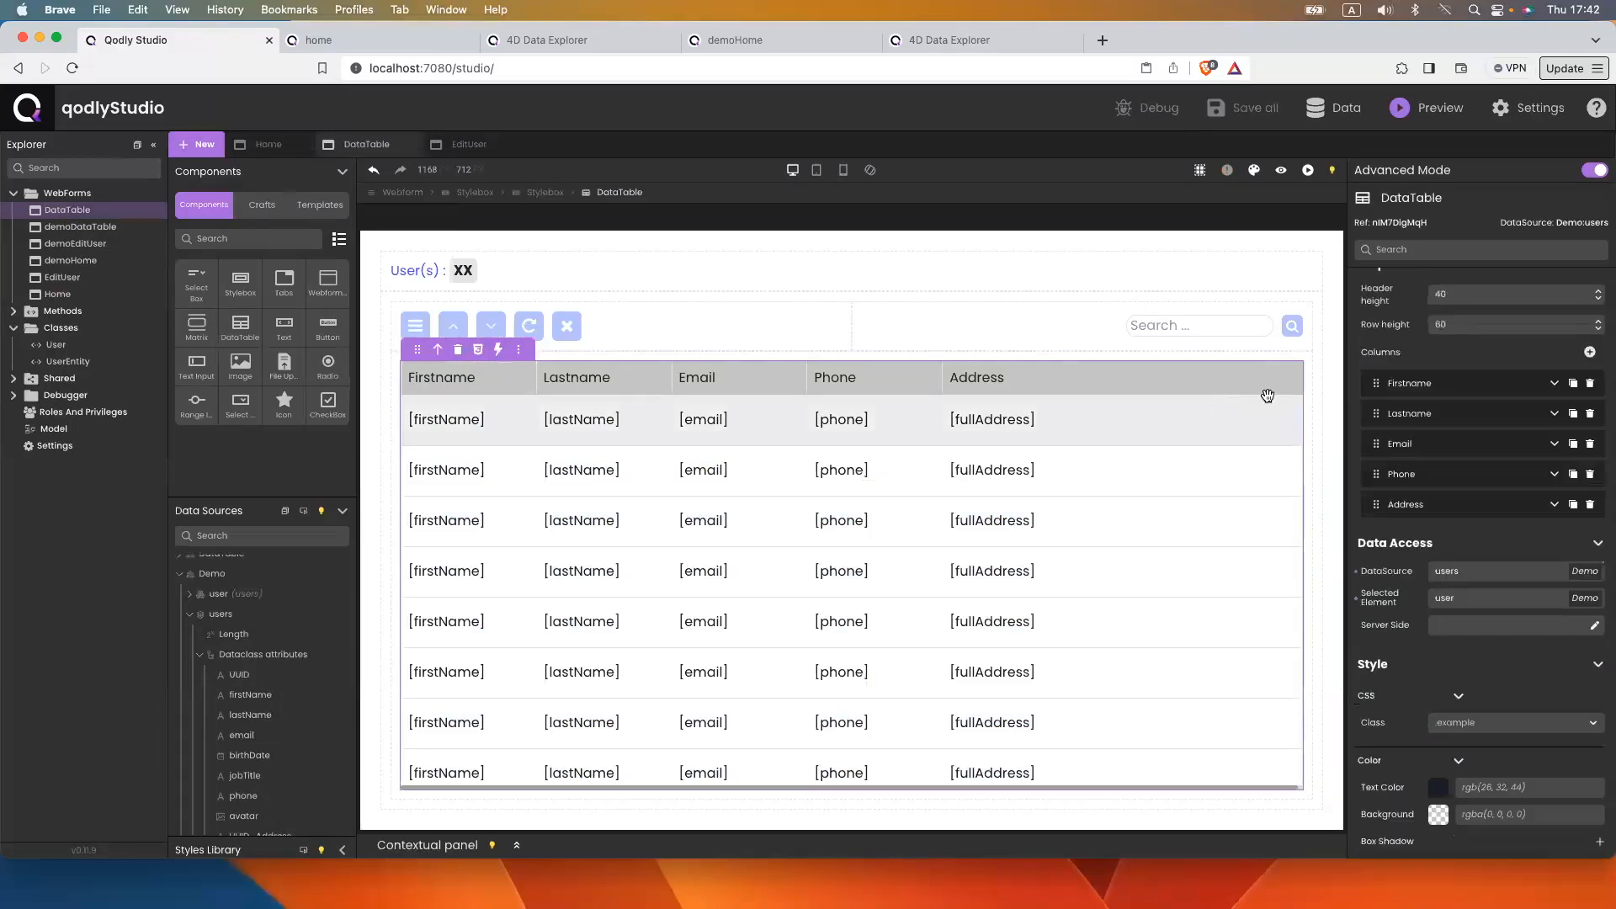
pyautogui.click(1461, 744)
pyautogui.write('data')
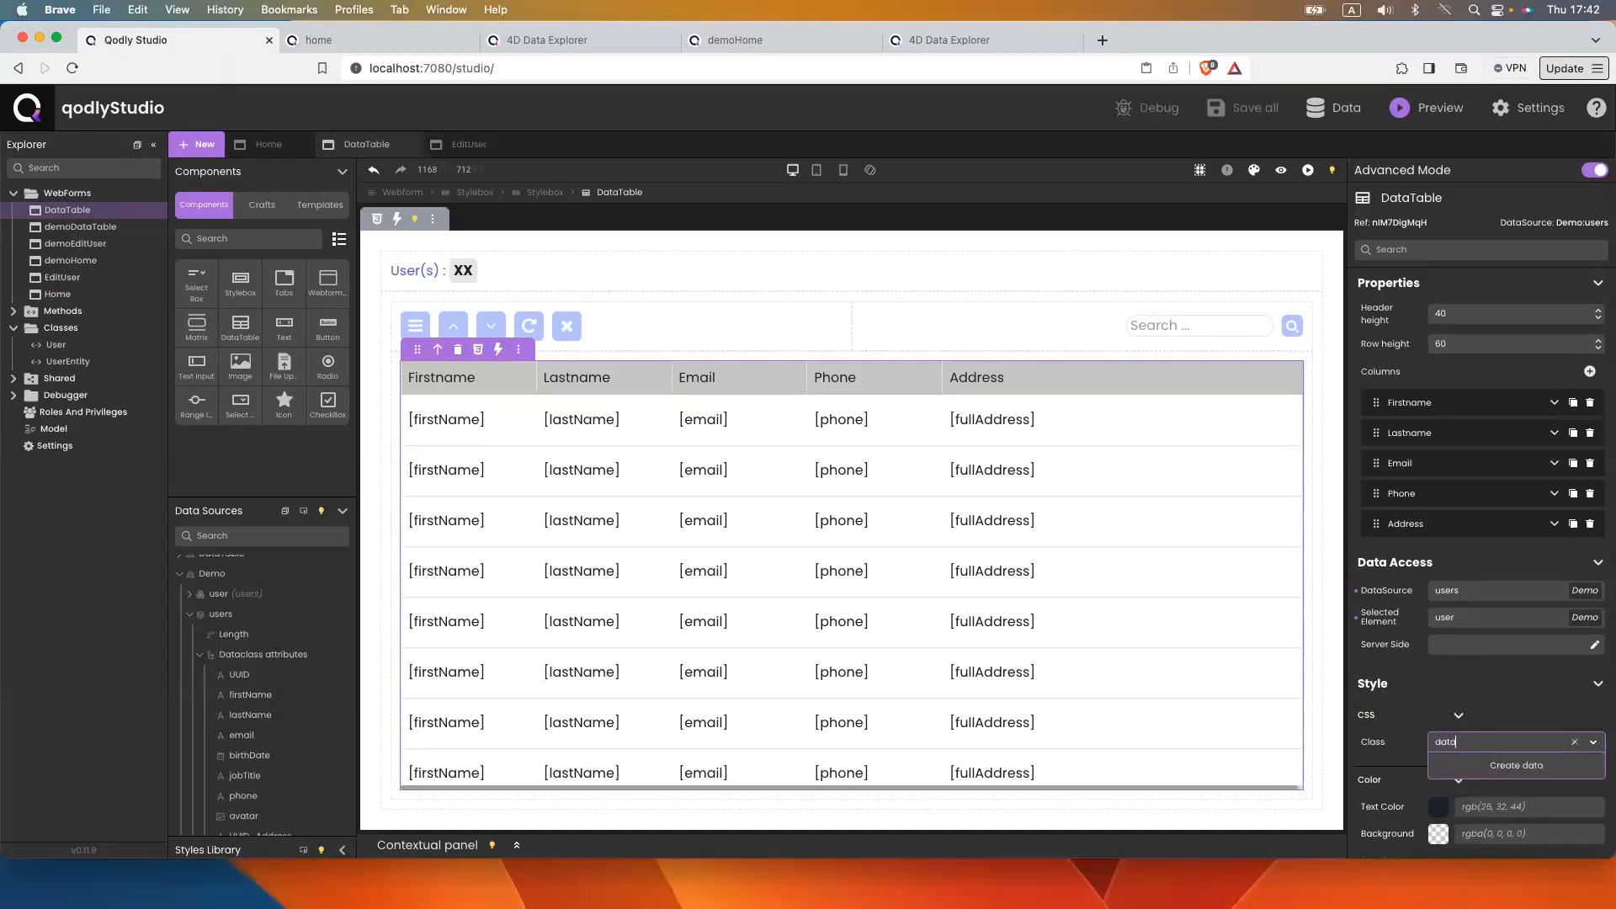
pyautogui.write('TableCSS')
pyautogui.click(1517, 768)
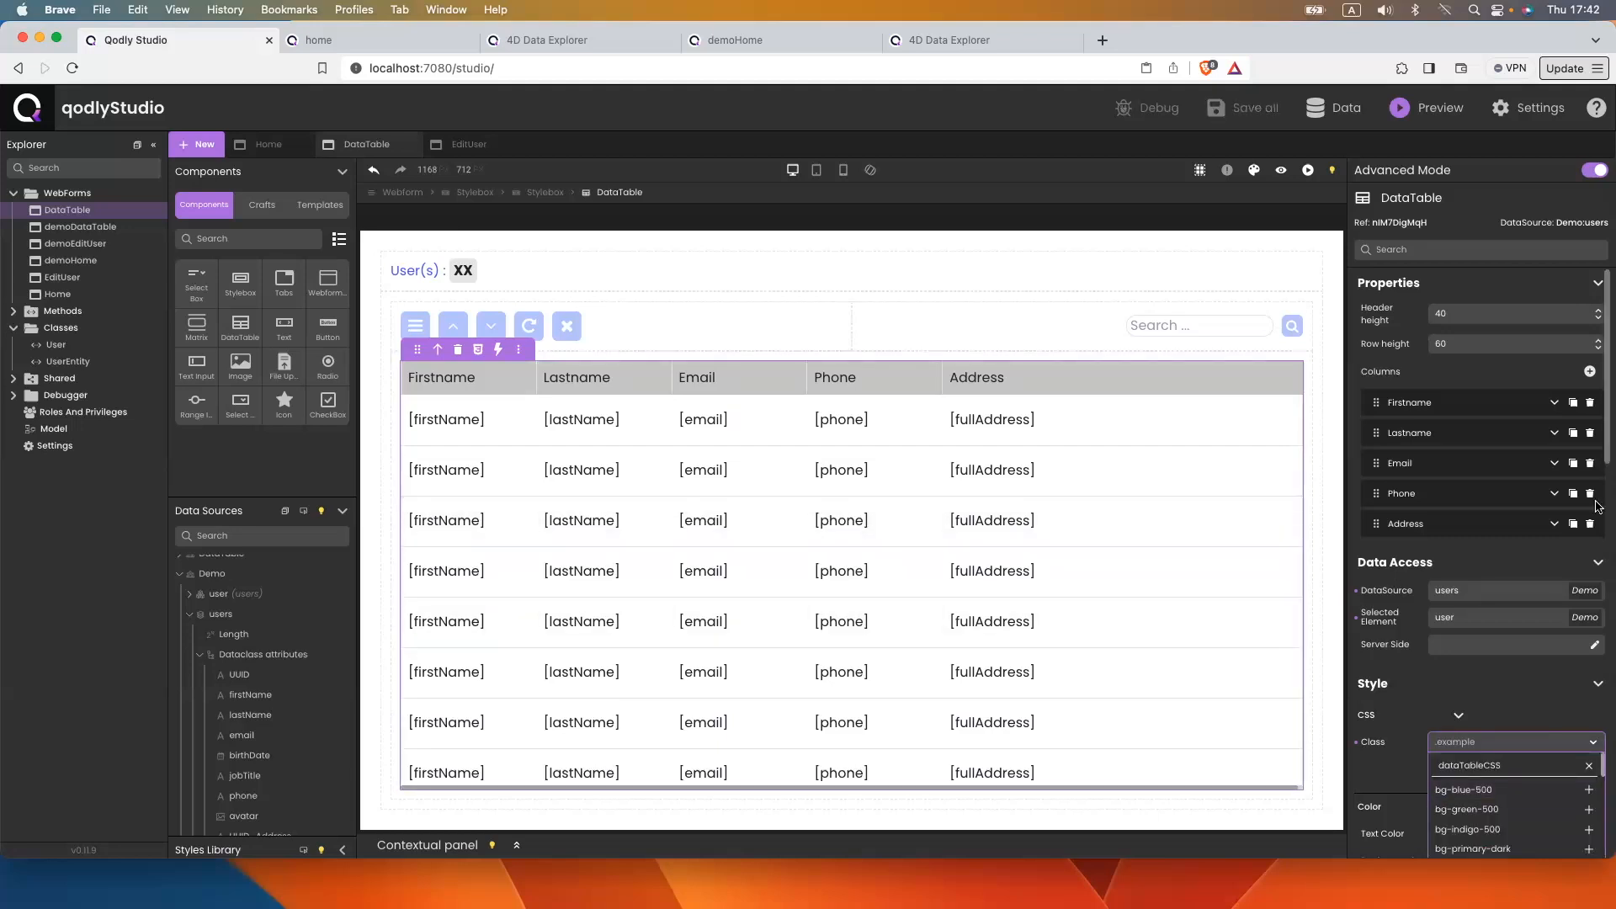
# Switch to Preview and examine the CSS class names for header, rows and cells in datatable-schema.jpeg, returning to the webform
pyautogui.press('super+Tab')
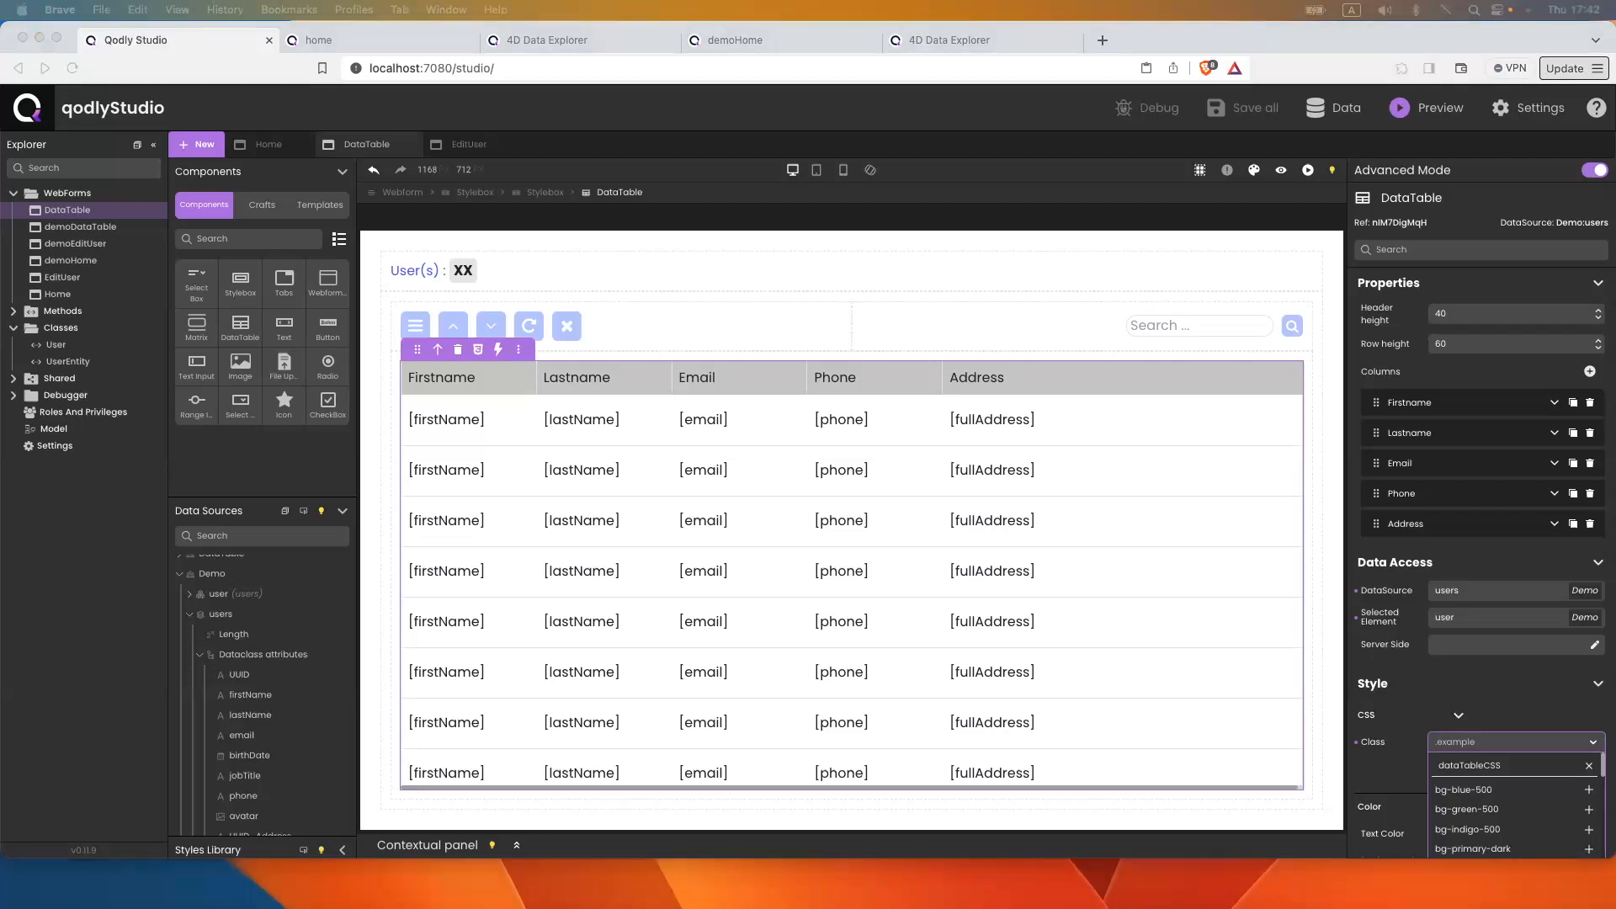
pyautogui.moveTo(1092, 118); pyautogui.dragTo(638, 175)
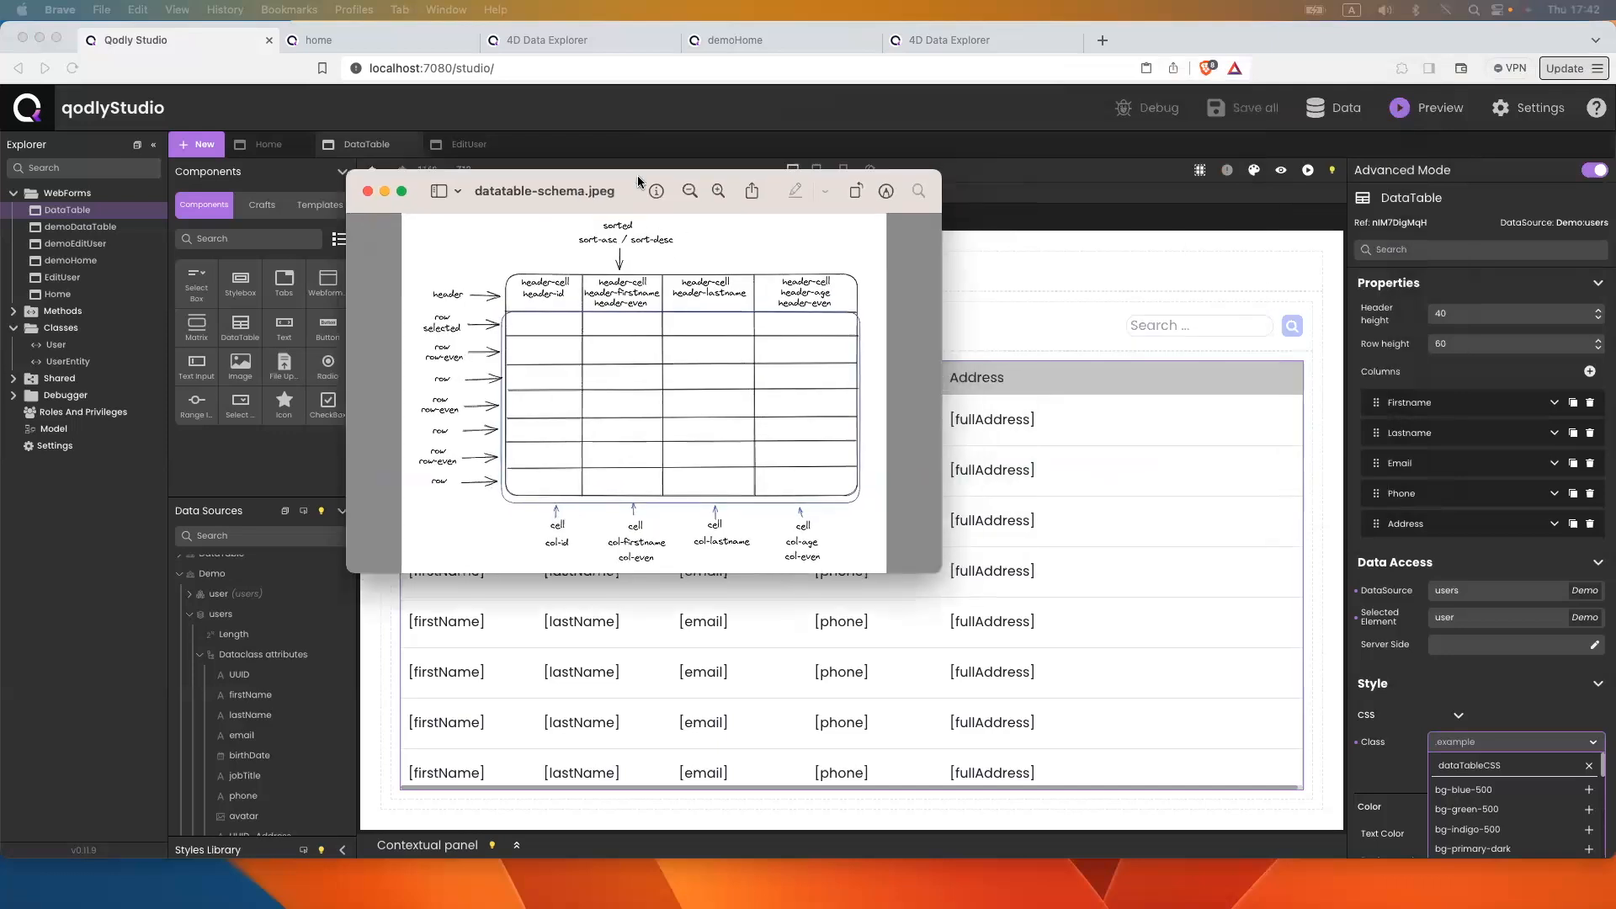
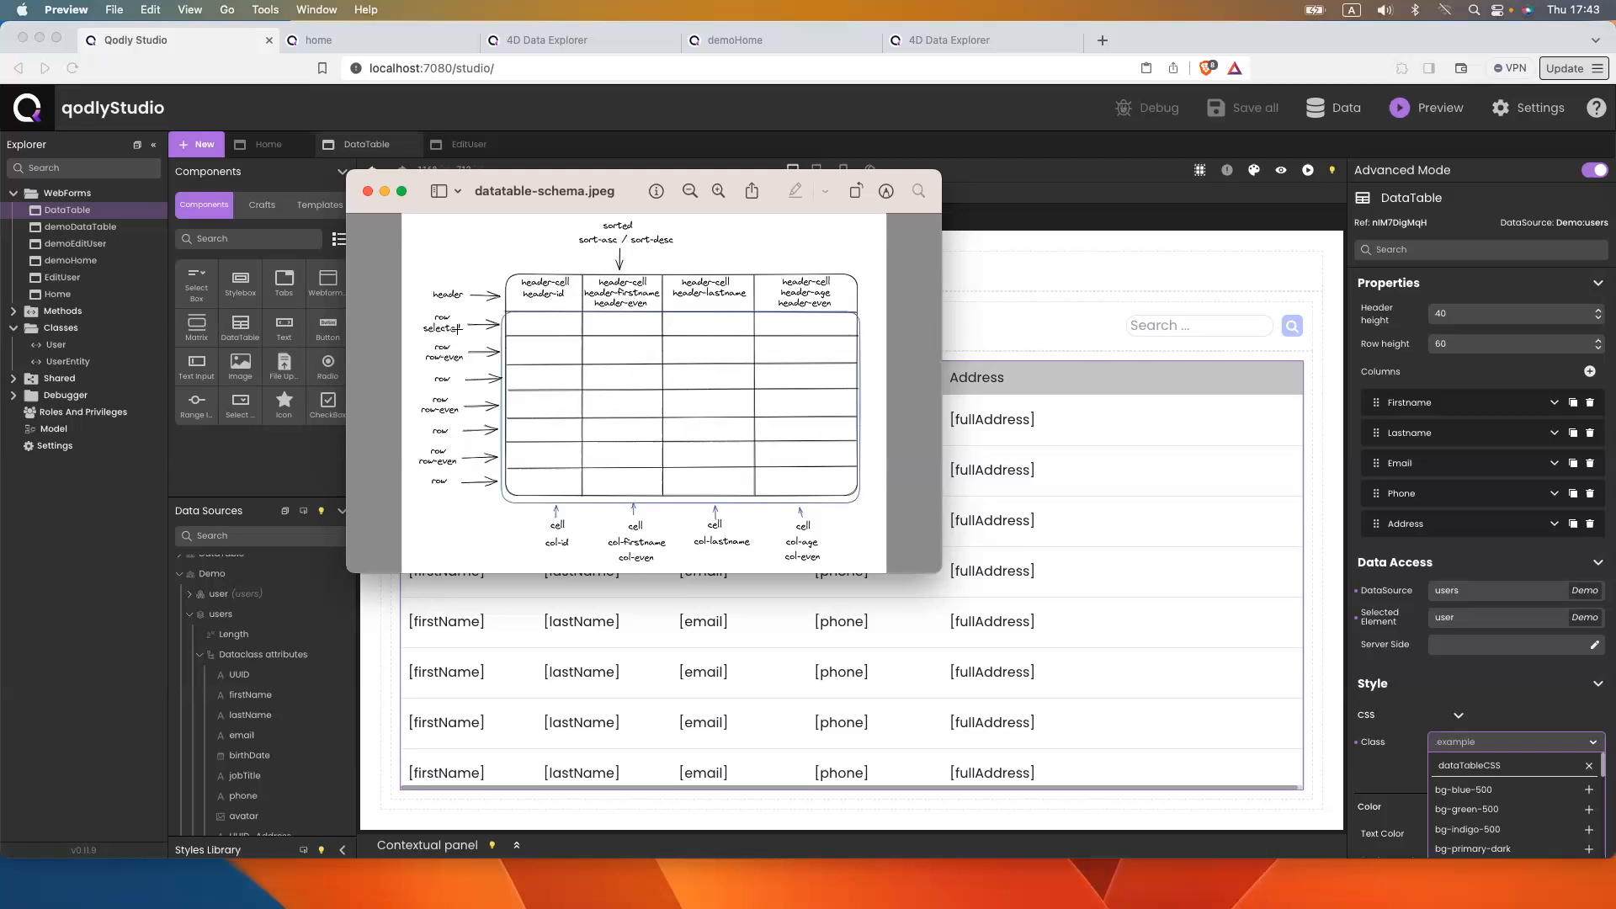
pyautogui.moveTo(423, 328); pyautogui.dragTo(472, 328)
pyautogui.click(1001, 313)
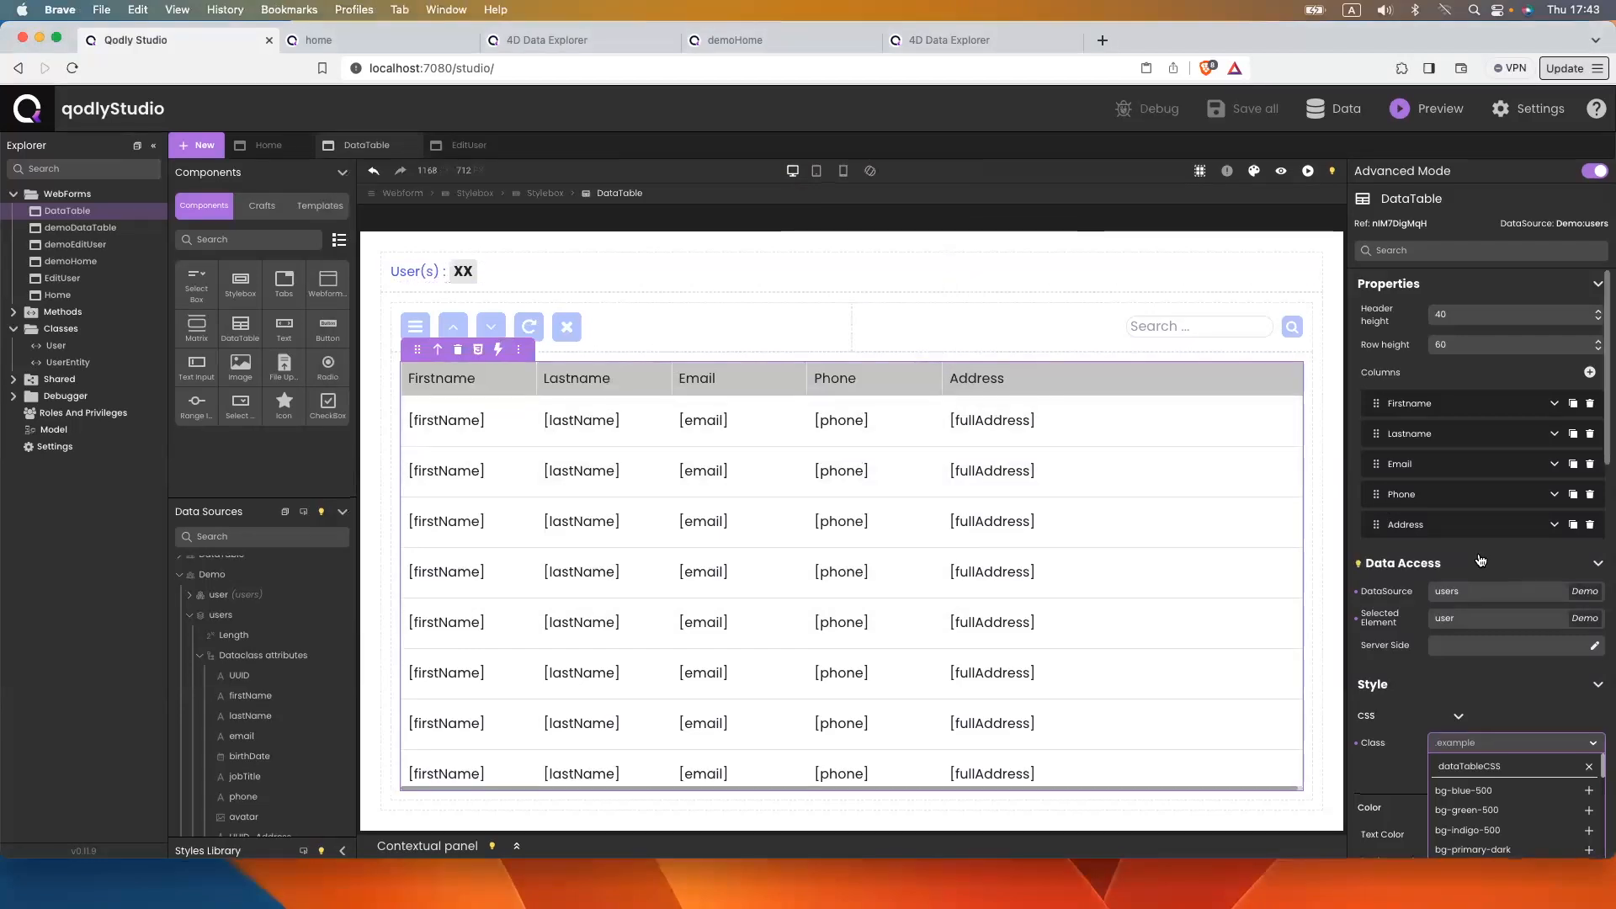
# Open the dataTableCSS class for editing and shrink the code area so table rows show in the canvas
pyautogui.click(1464, 766)
pyautogui.click(1511, 765)
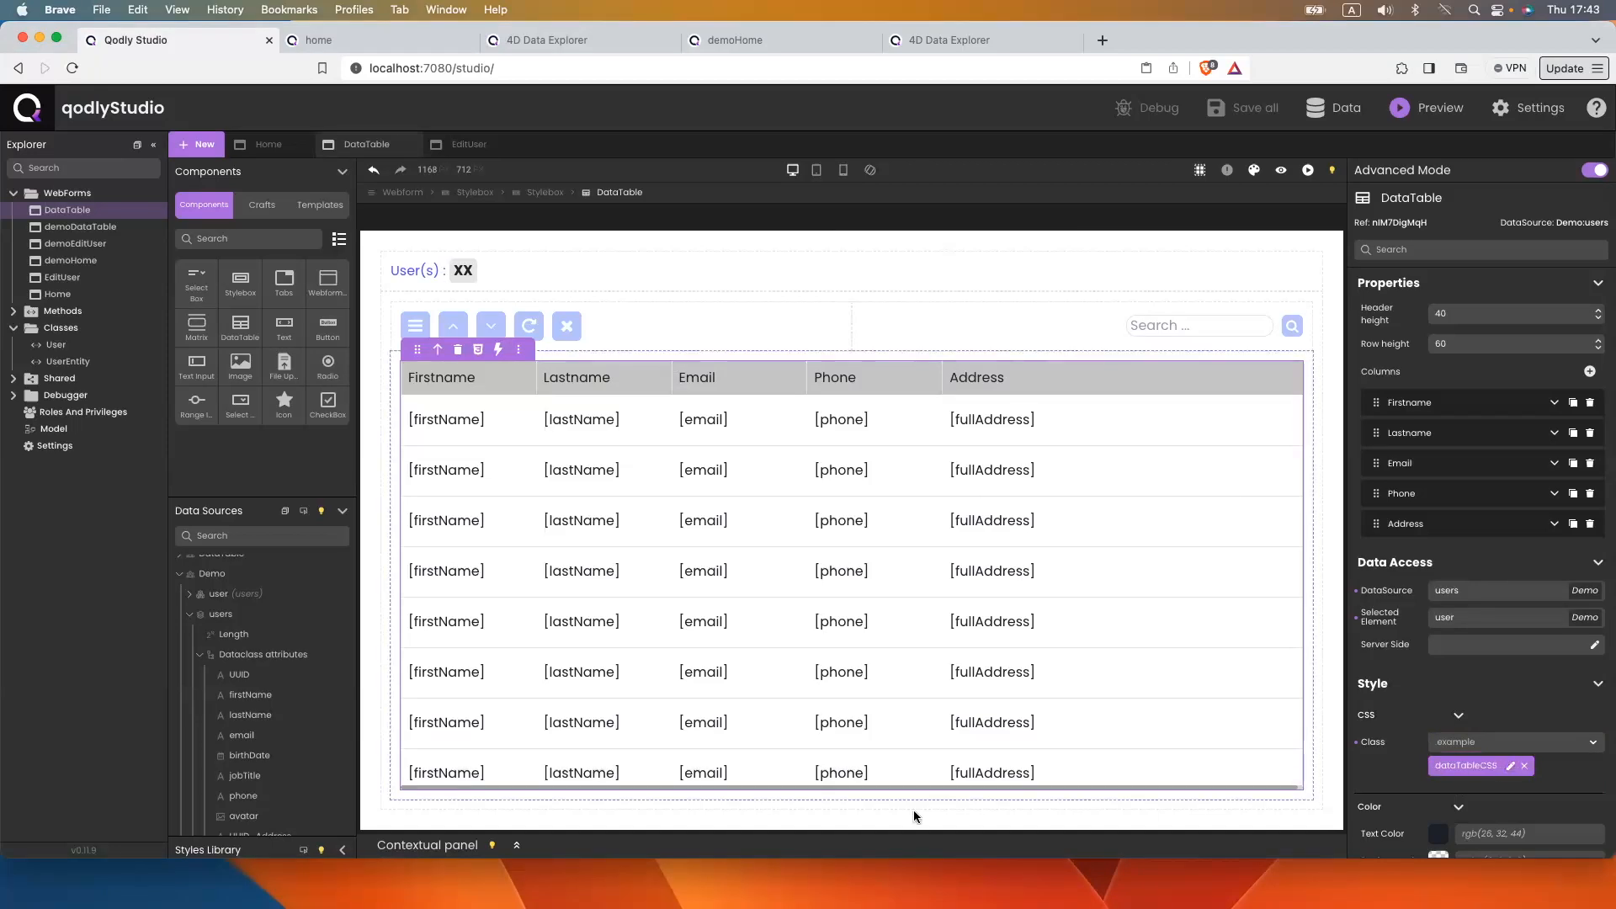
pyautogui.click(516, 845)
pyautogui.click(824, 531)
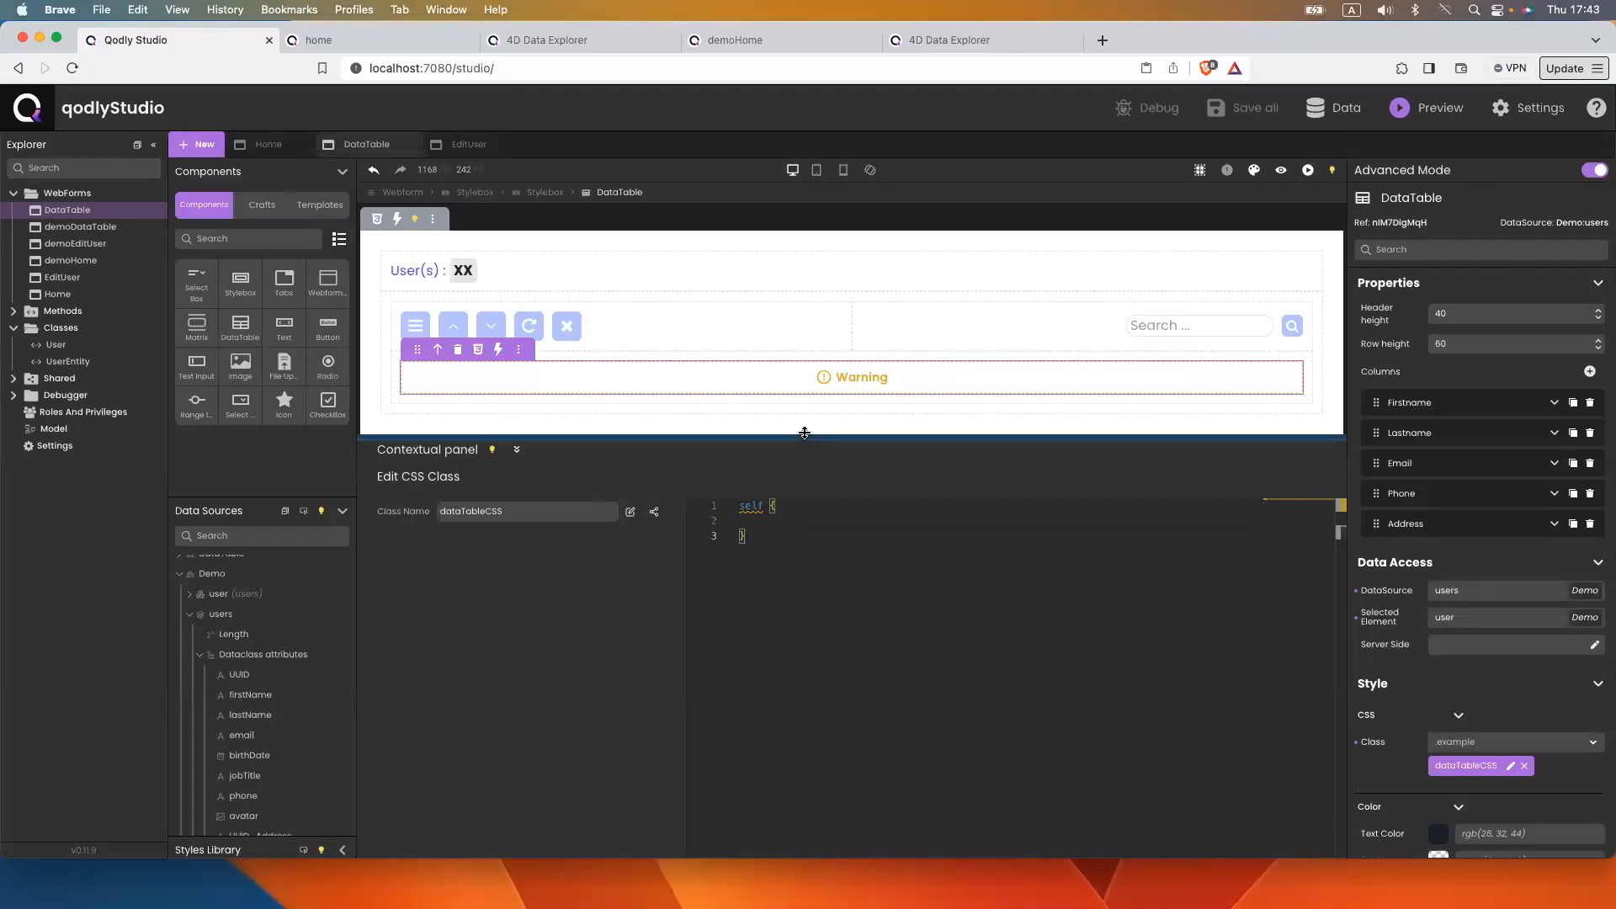
pyautogui.moveTo(804, 433); pyautogui.dragTo(803, 547)
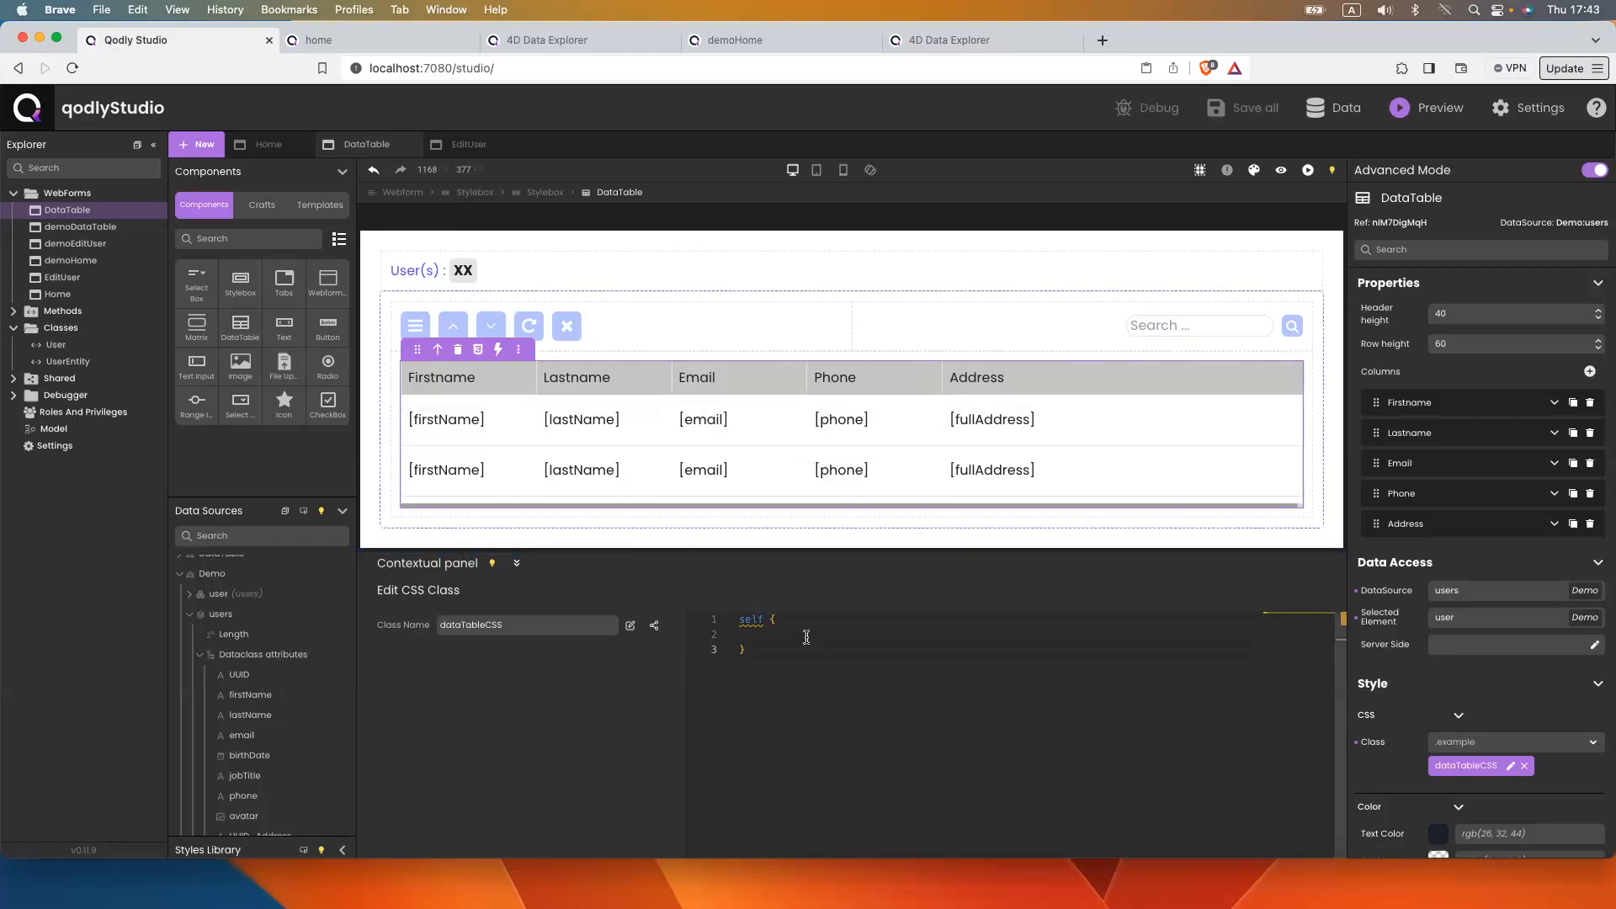
# Set the users table's border radius to 6 px
pyautogui.scroll(-10, 1491, 829)
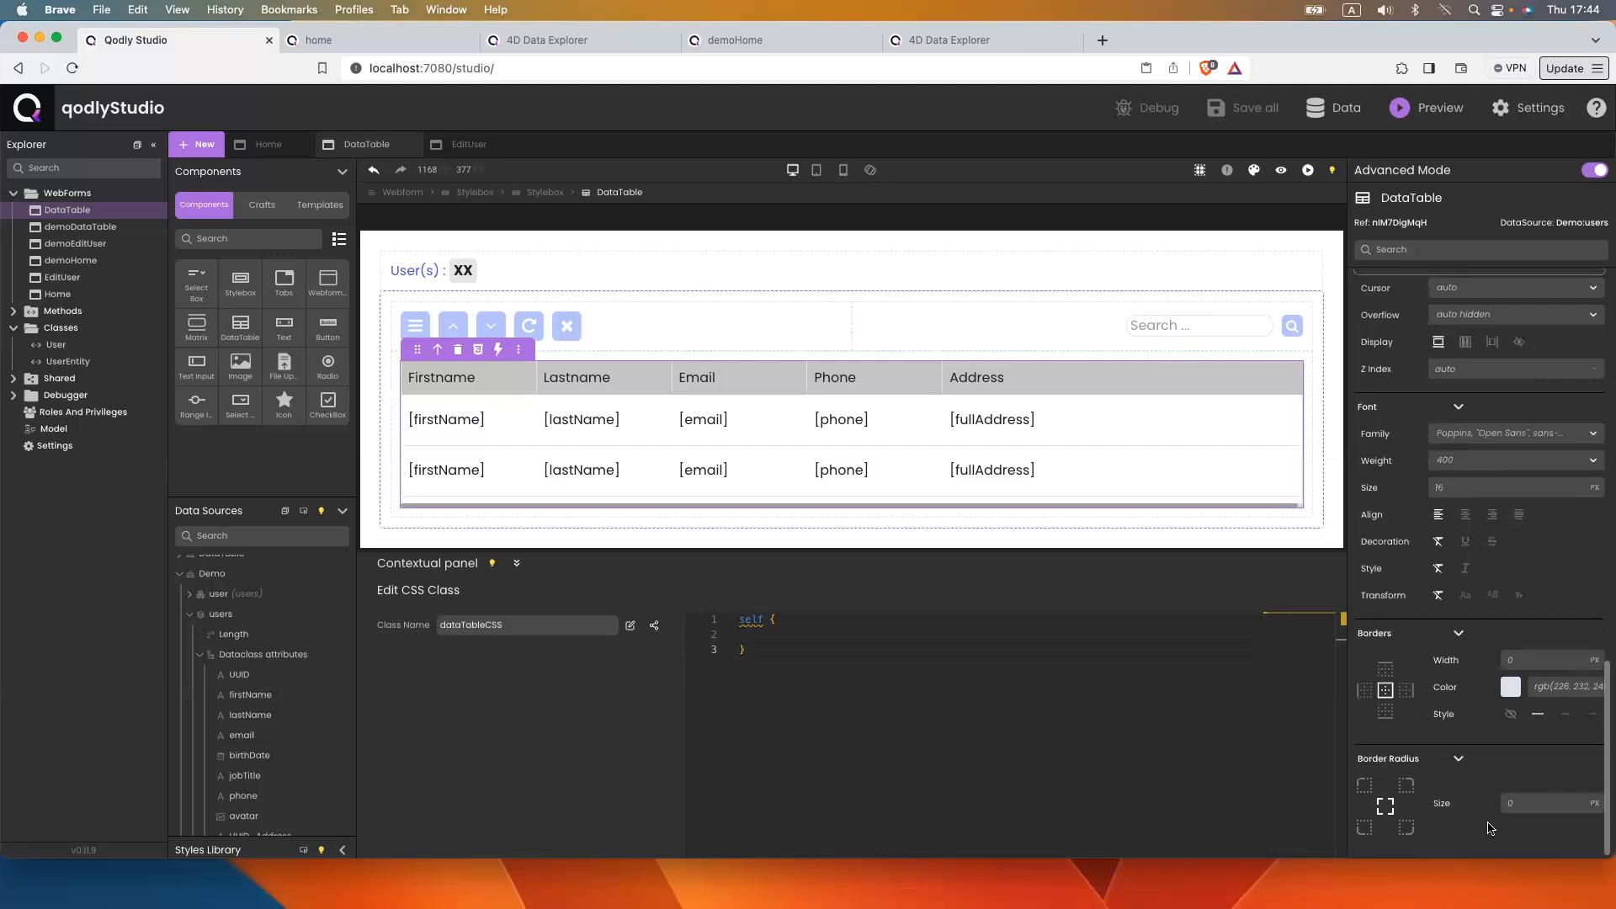
pyautogui.click(1530, 805)
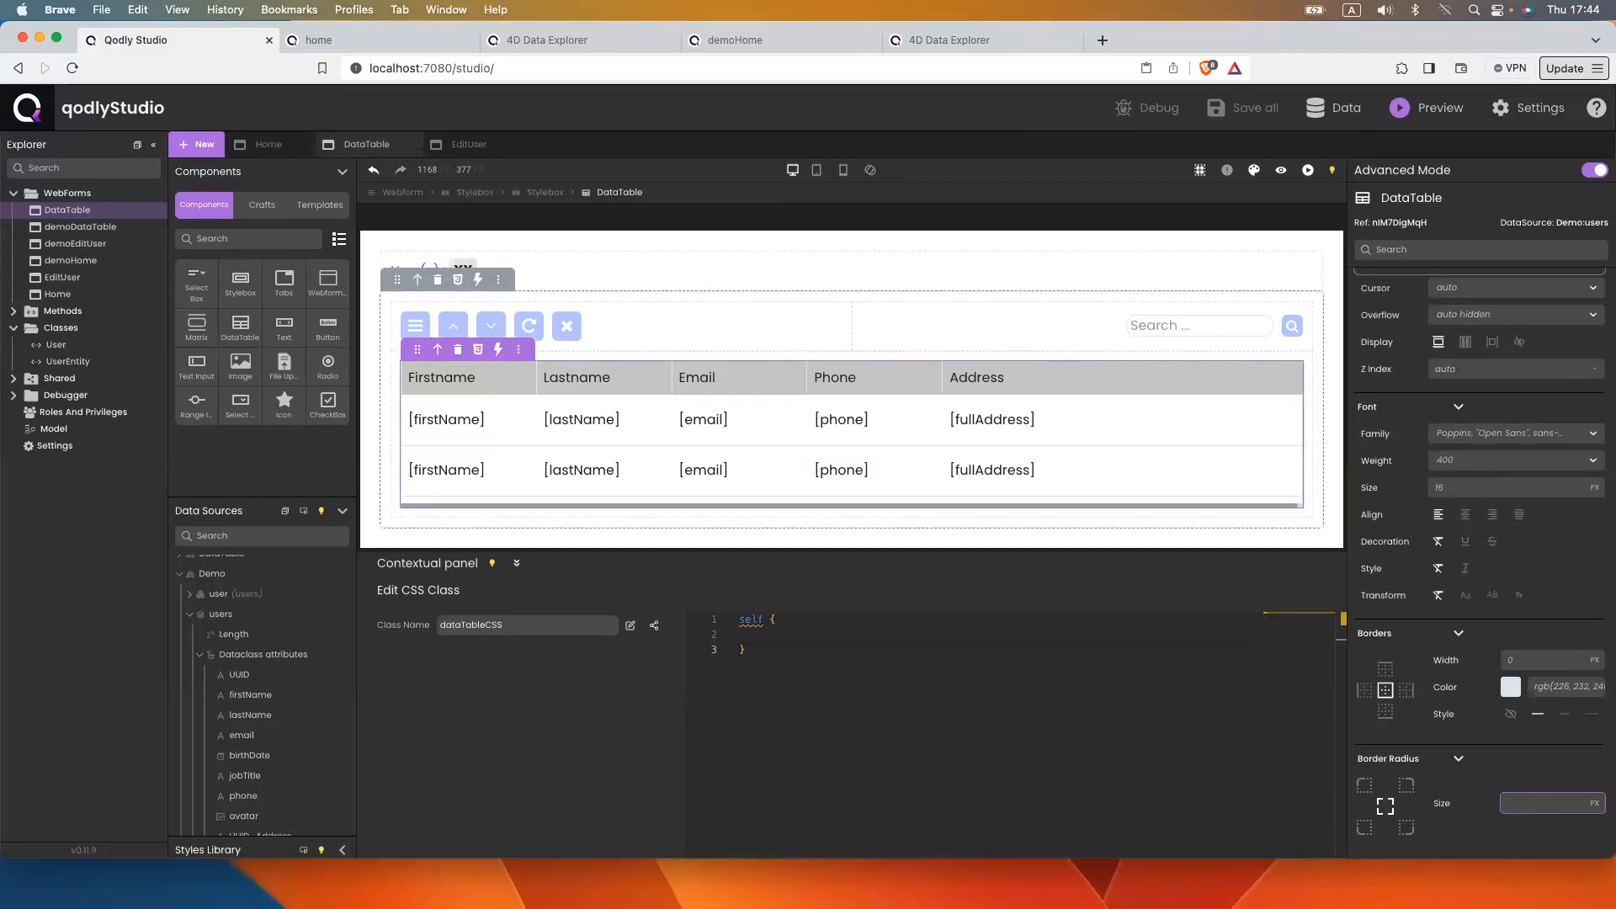
pyautogui.click(805, 639)
# Change the dataTableCSS selector to self .header and give it a border of 1px solid #000
pyautogui.press('Tab')
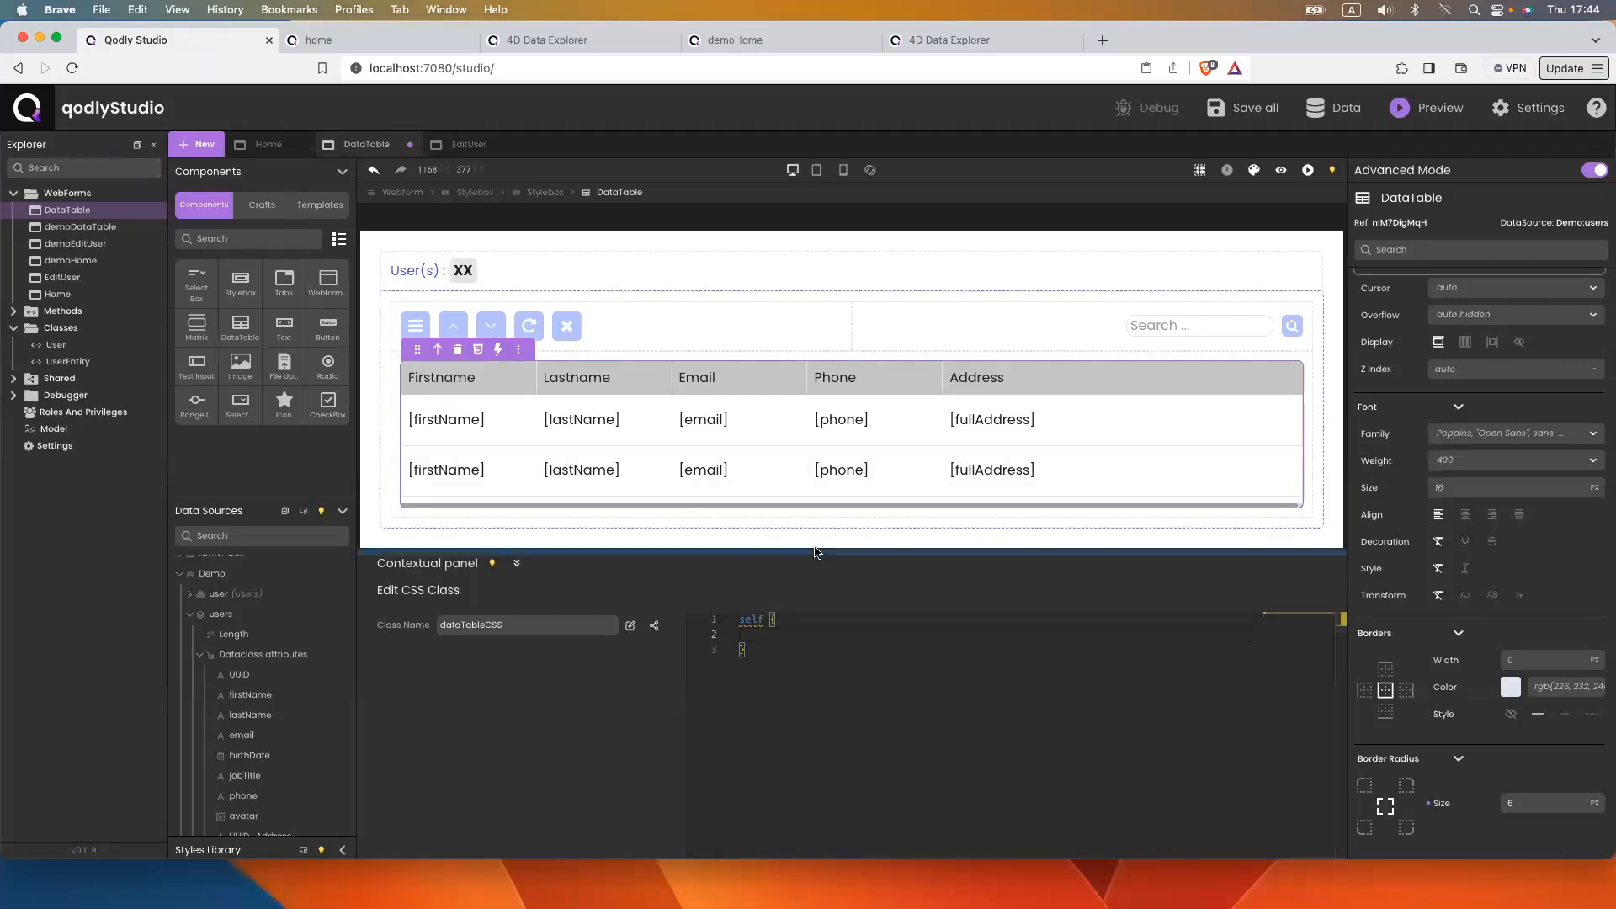
pyautogui.press('Up')
pyautogui.write('.header')
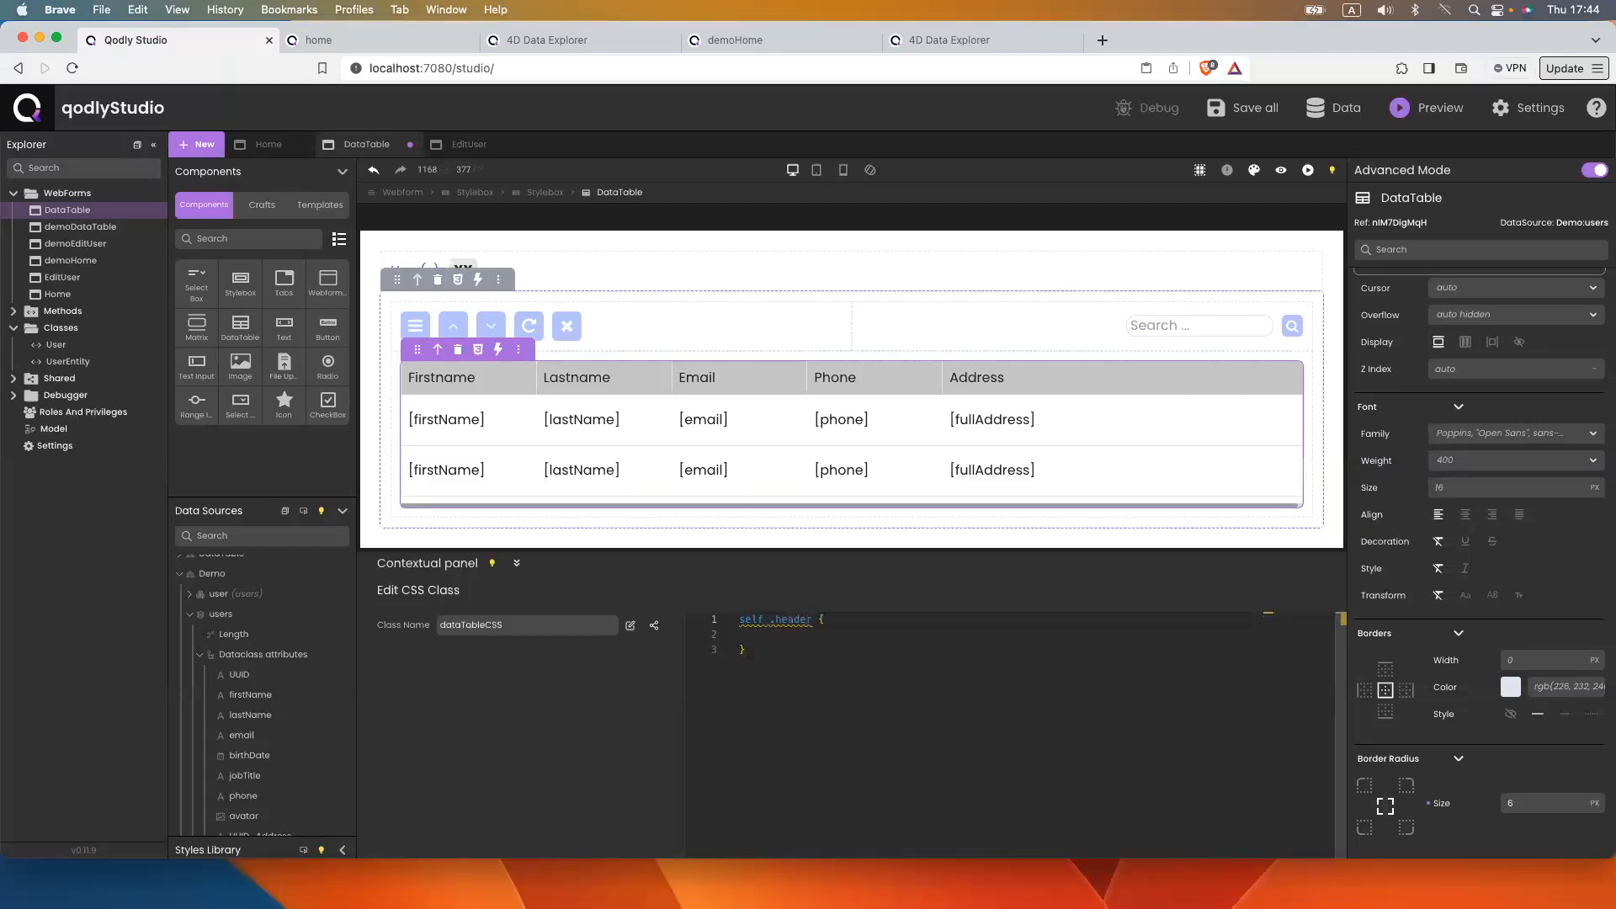
pyautogui.press('Down')
pyautogui.write('border')
pyautogui.press('Return')
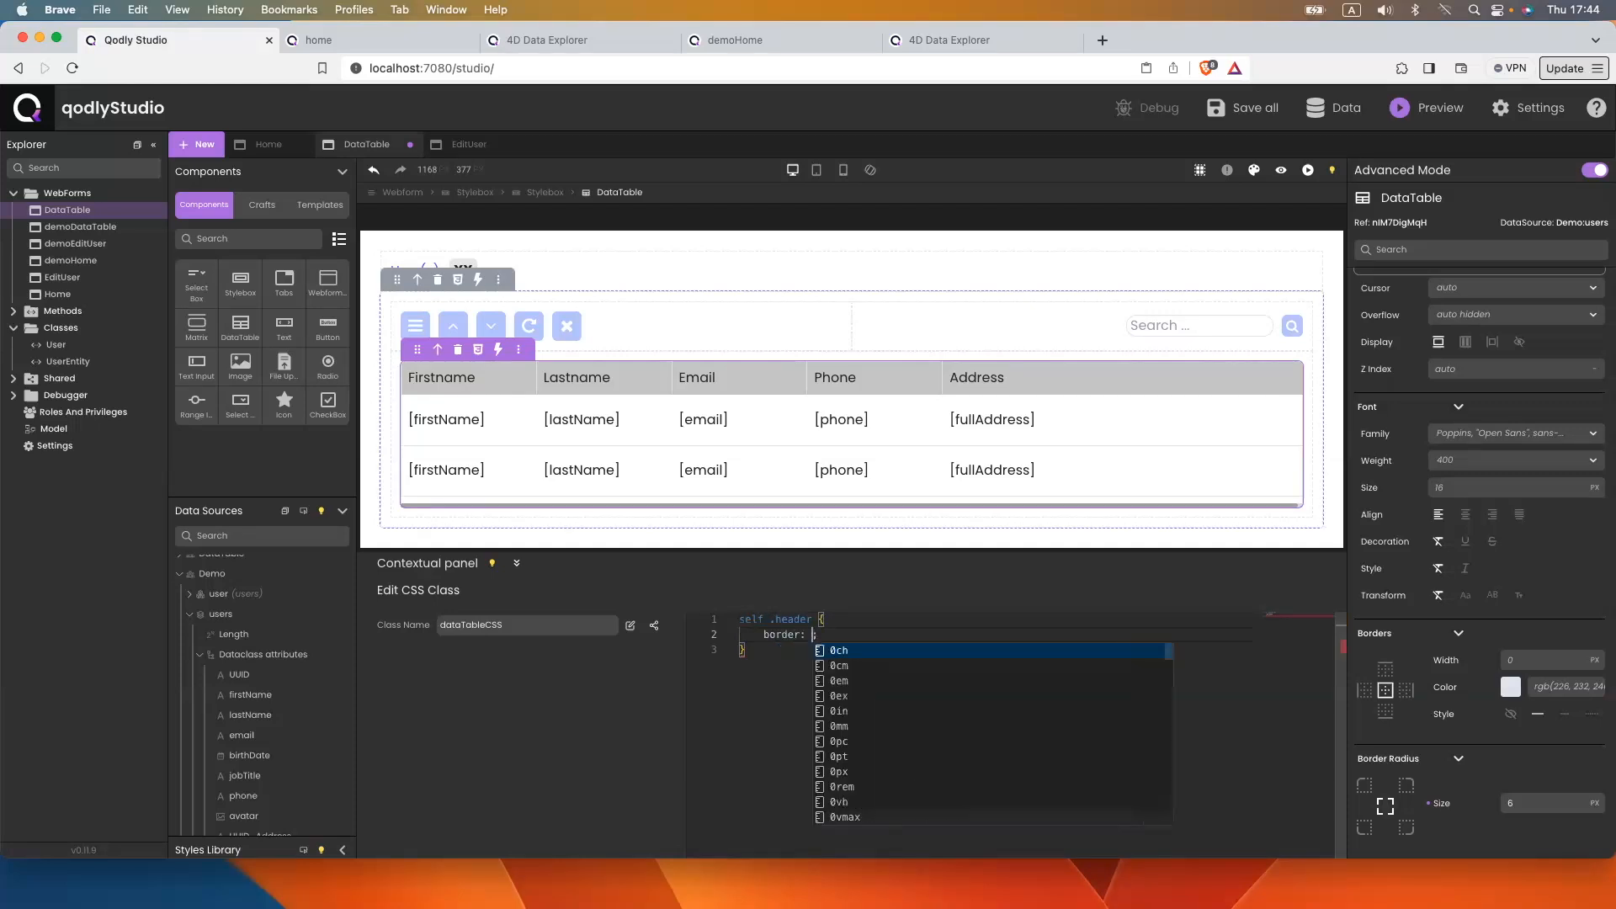
pyautogui.write('1px solid')
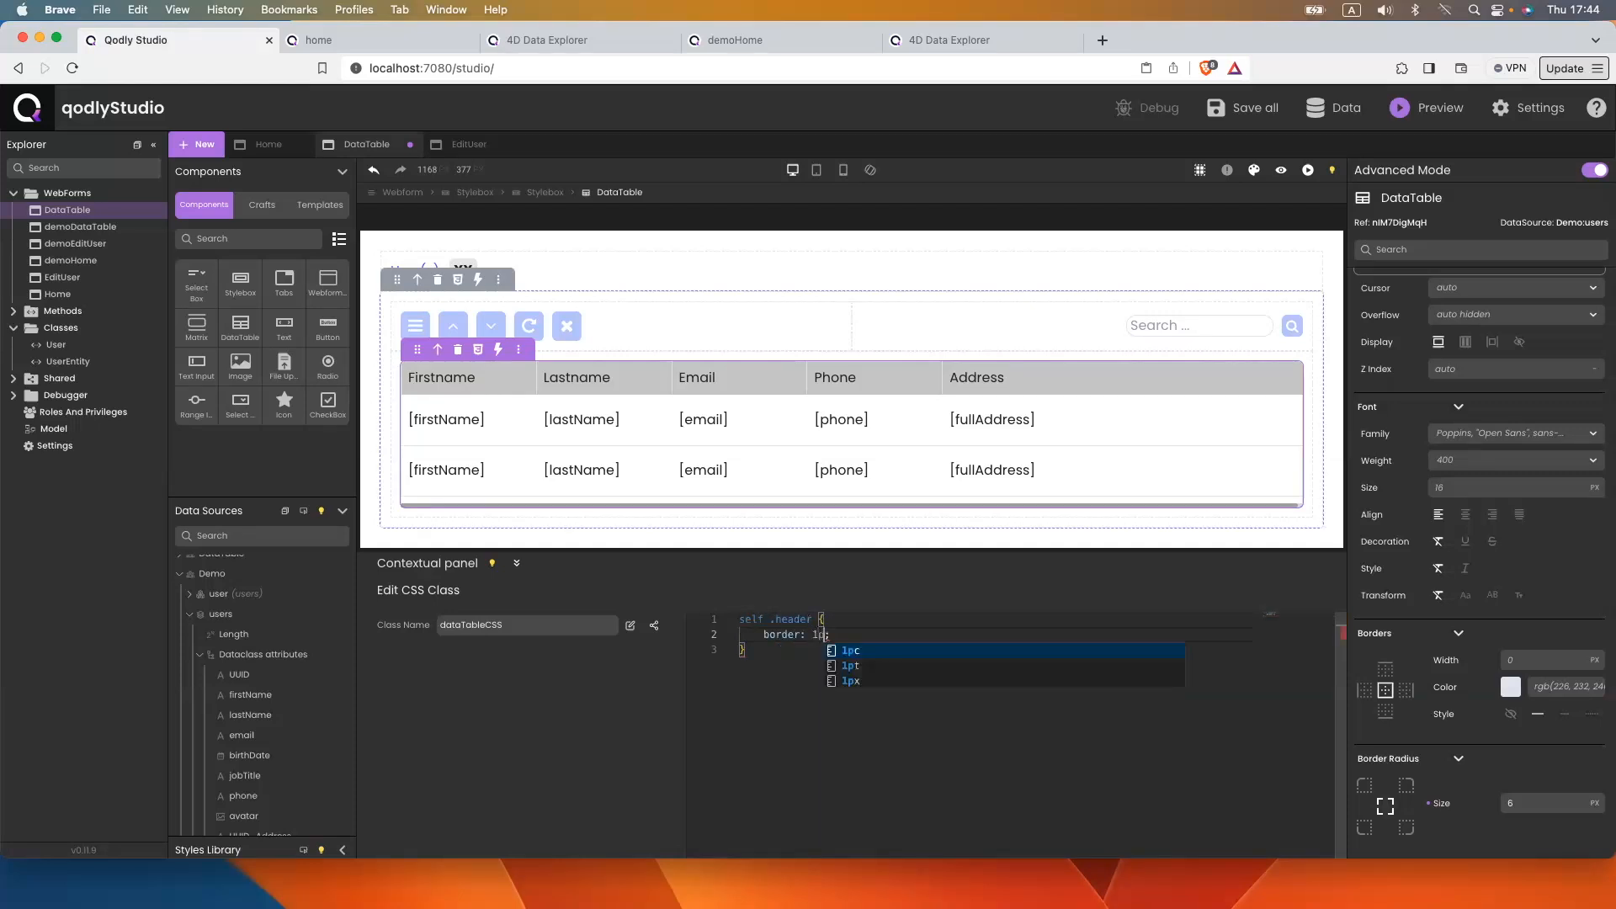
pyautogui.write(' #')
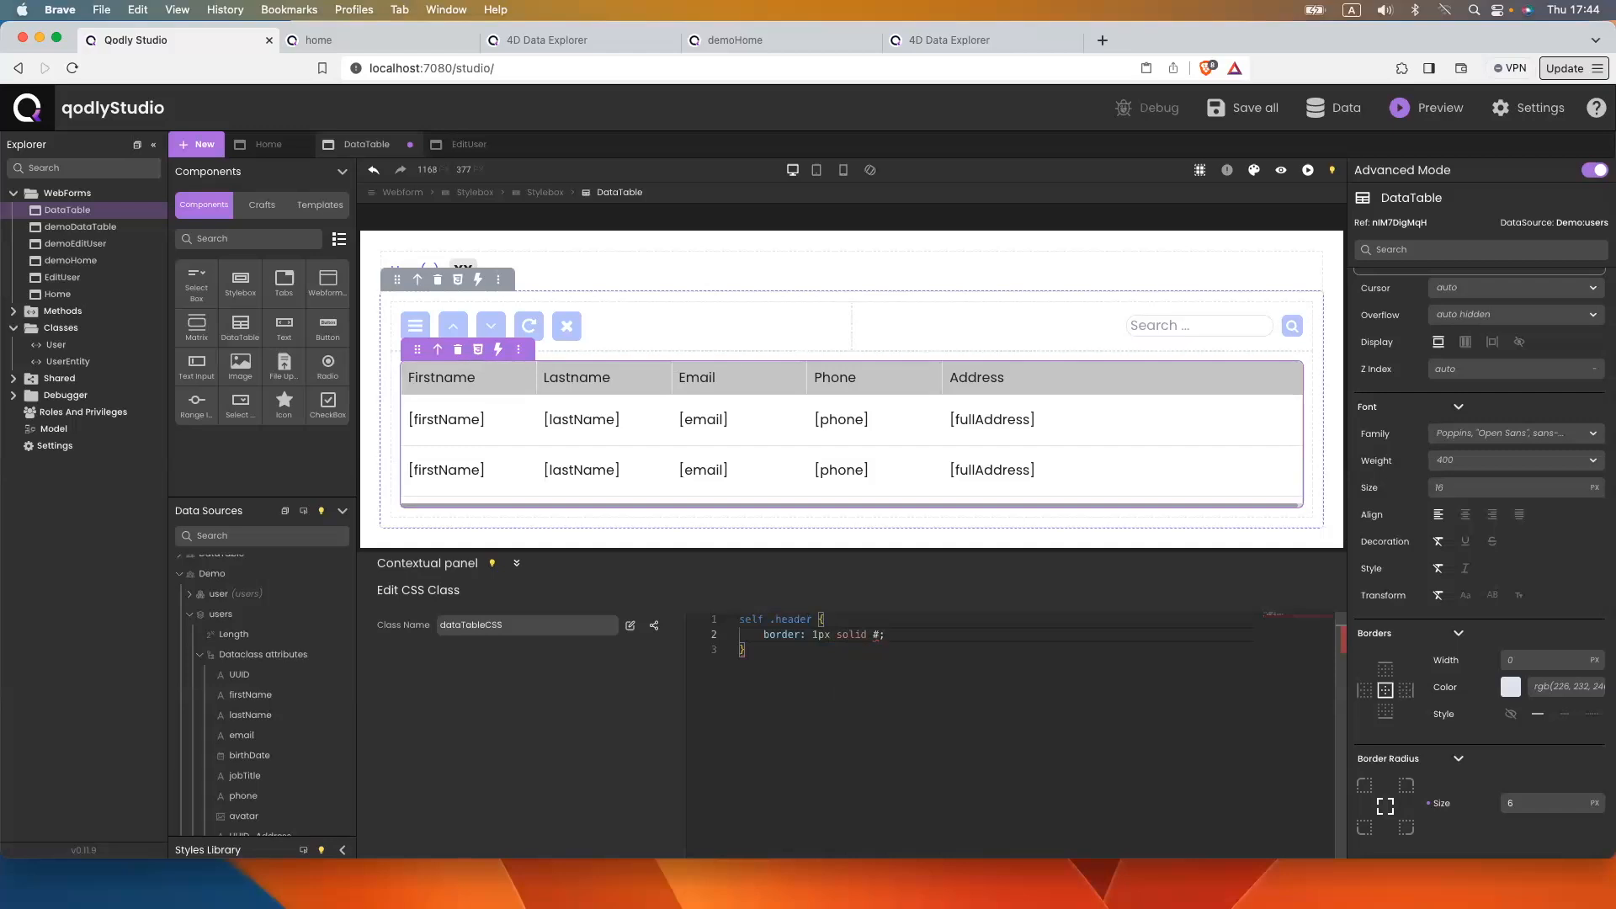
pyautogui.write('000')
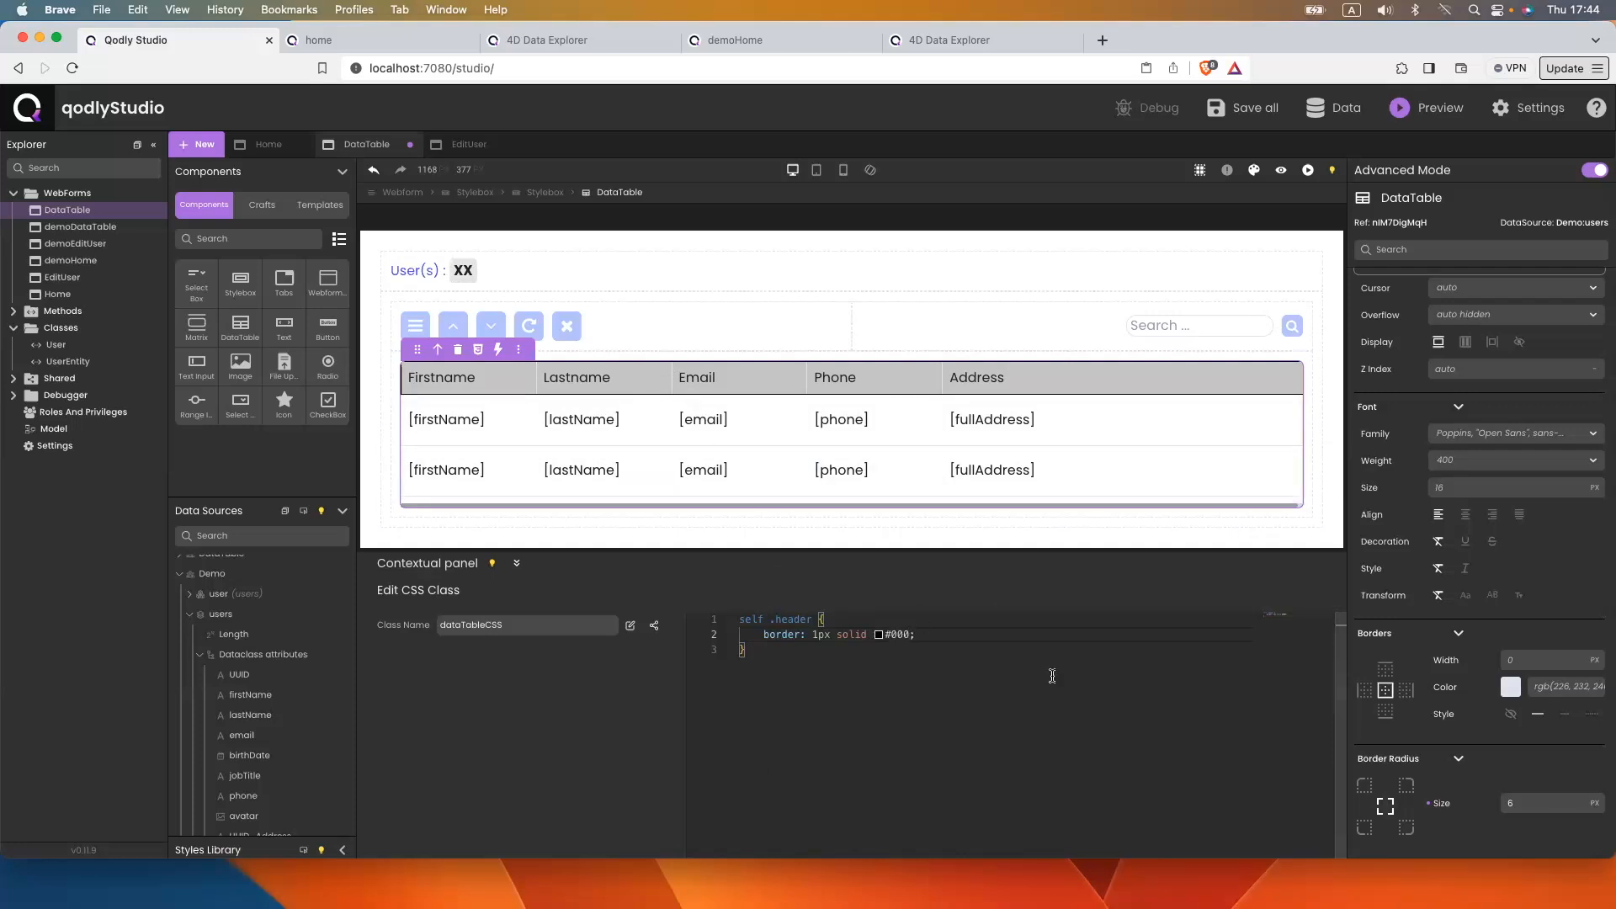
# Add a font-size of 13px and a font-weight of 500 to the self .header rule
pyautogui.press('Return')
pyautogui.write('font-size: ;')
pyautogui.press('Down')
pyautogui.press('Return')
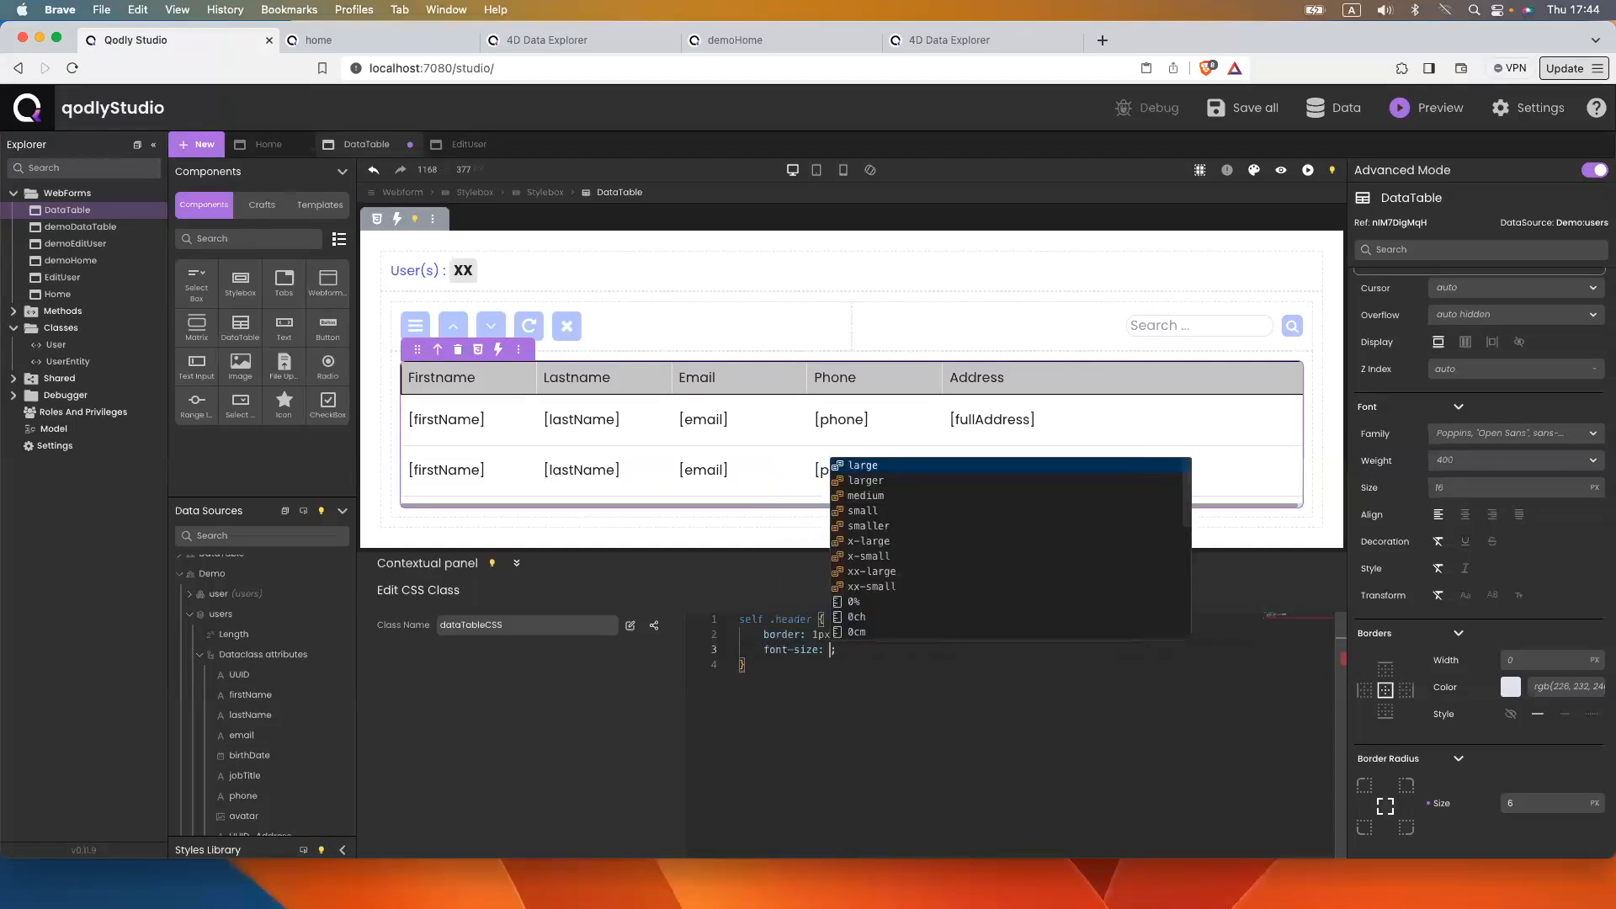
pyautogui.press('Escape')
pyautogui.write('13px')
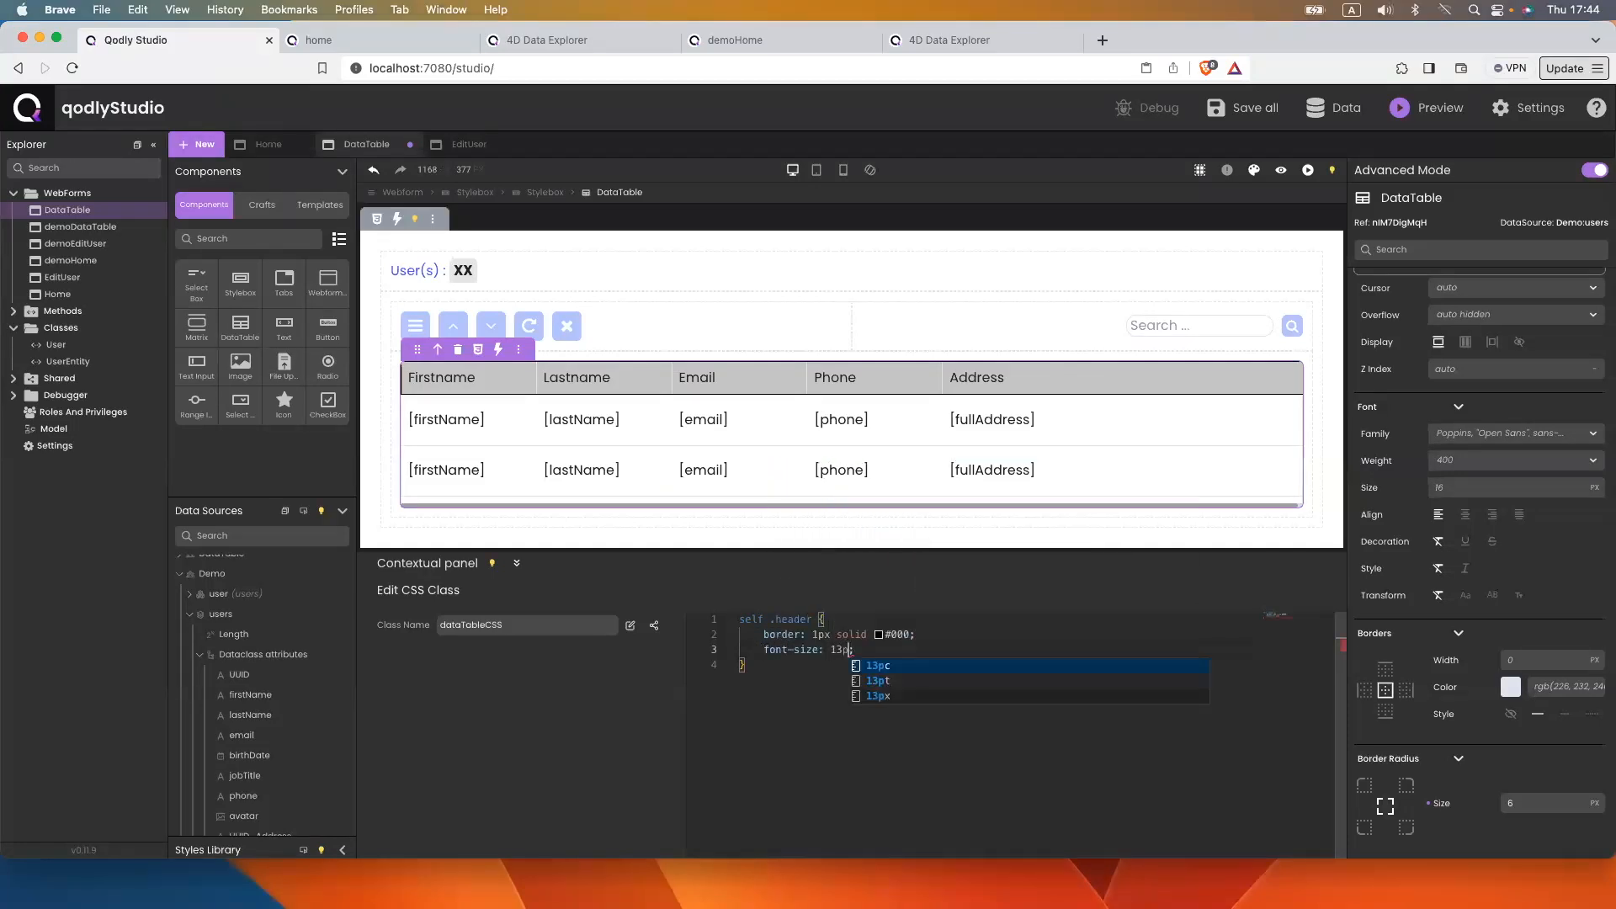
pyautogui.press('Return')
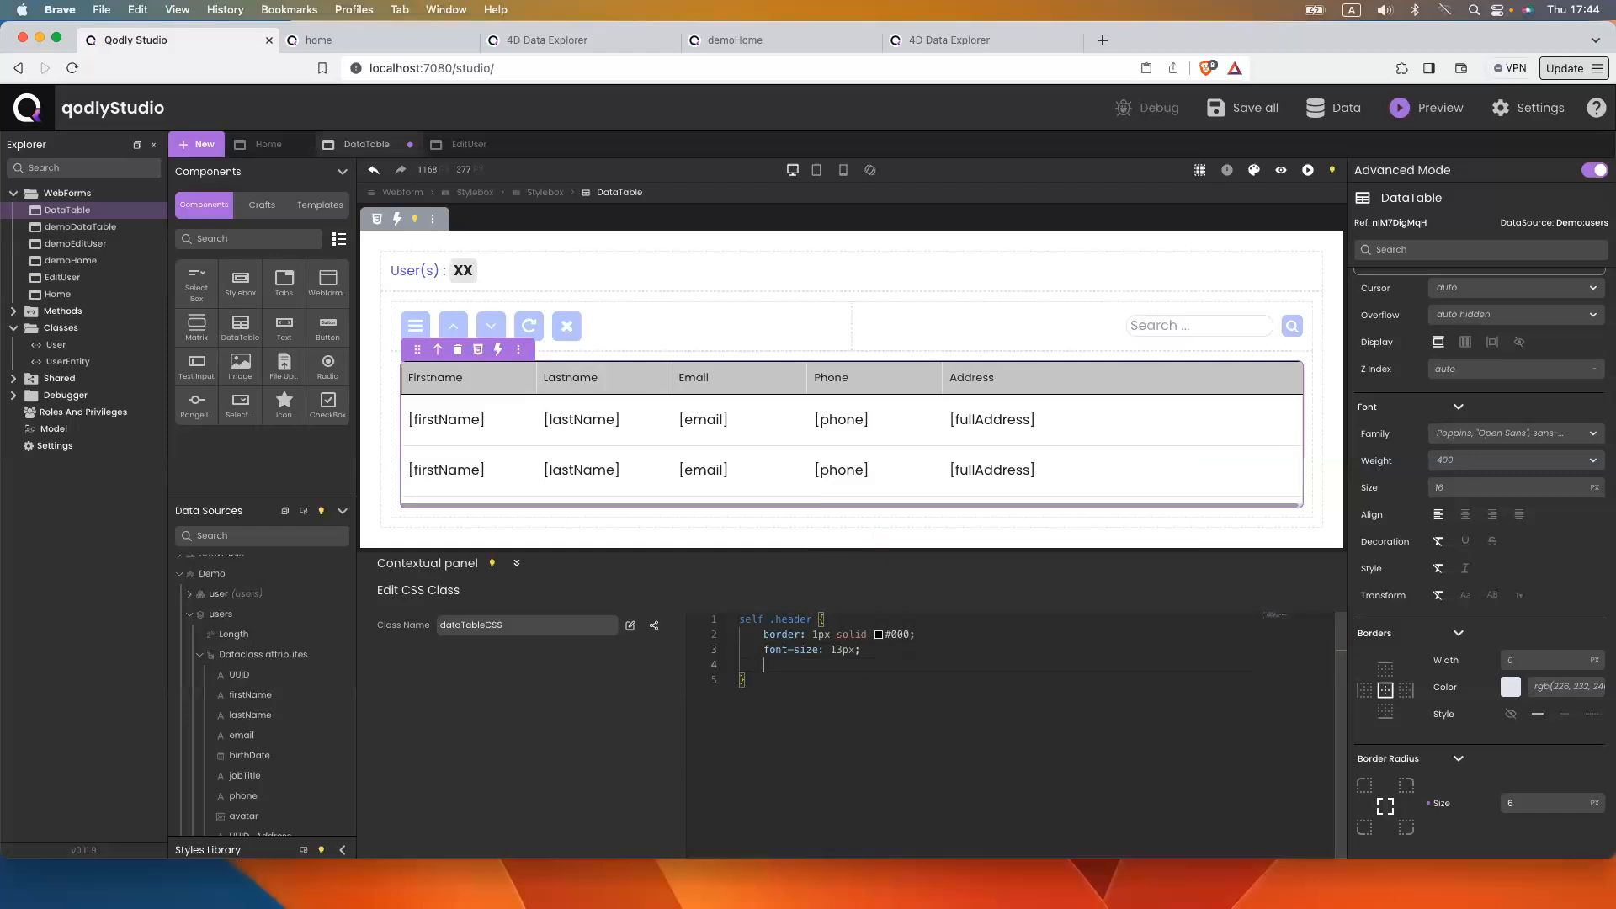
pyautogui.write('font-w')
pyautogui.press('Return')
pyautogui.write('500;')
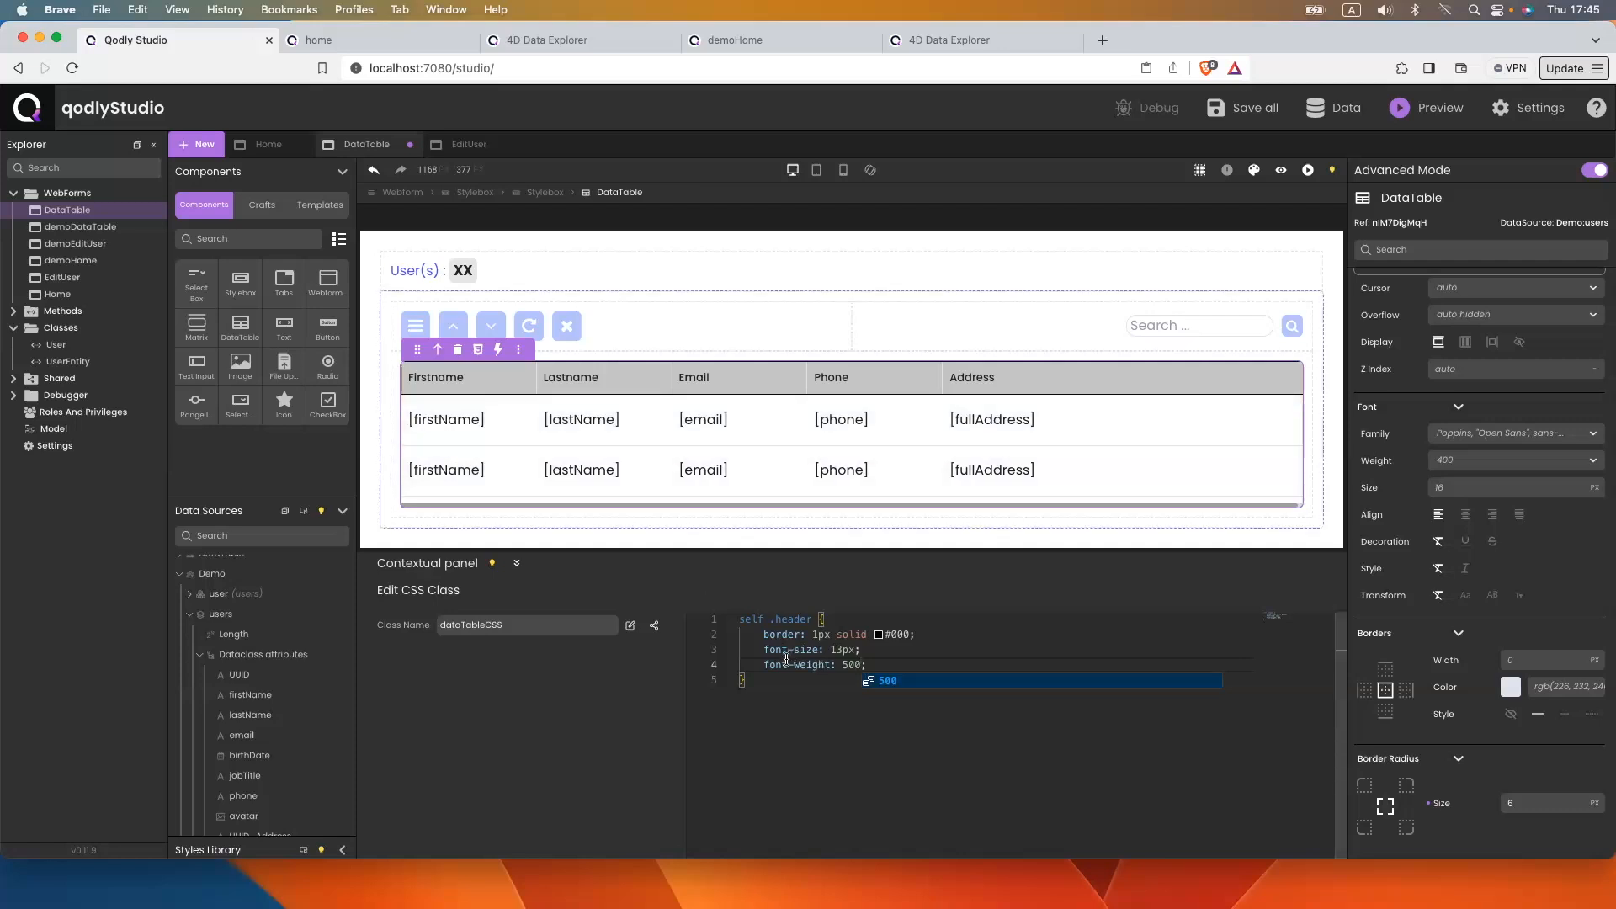
# Add a self .row rule with the font-size and font-weight lines copied from the header rule, and save the webform
pyautogui.click(767, 683)
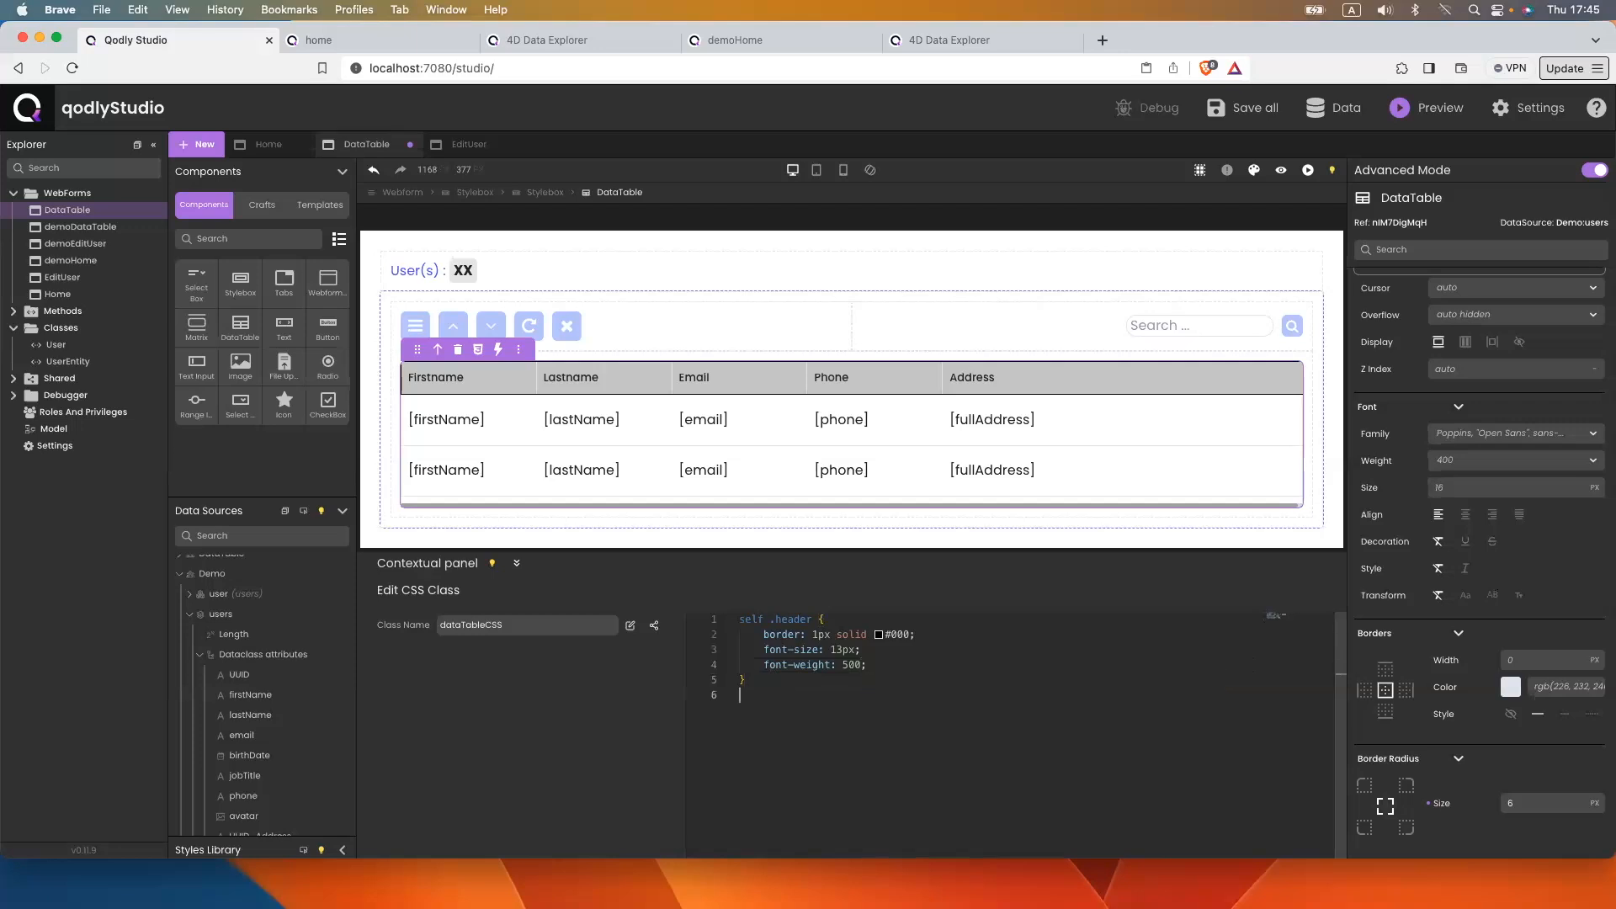
pyautogui.press('Return')
pyautogui.press('Return')
pyautogui.write('self')
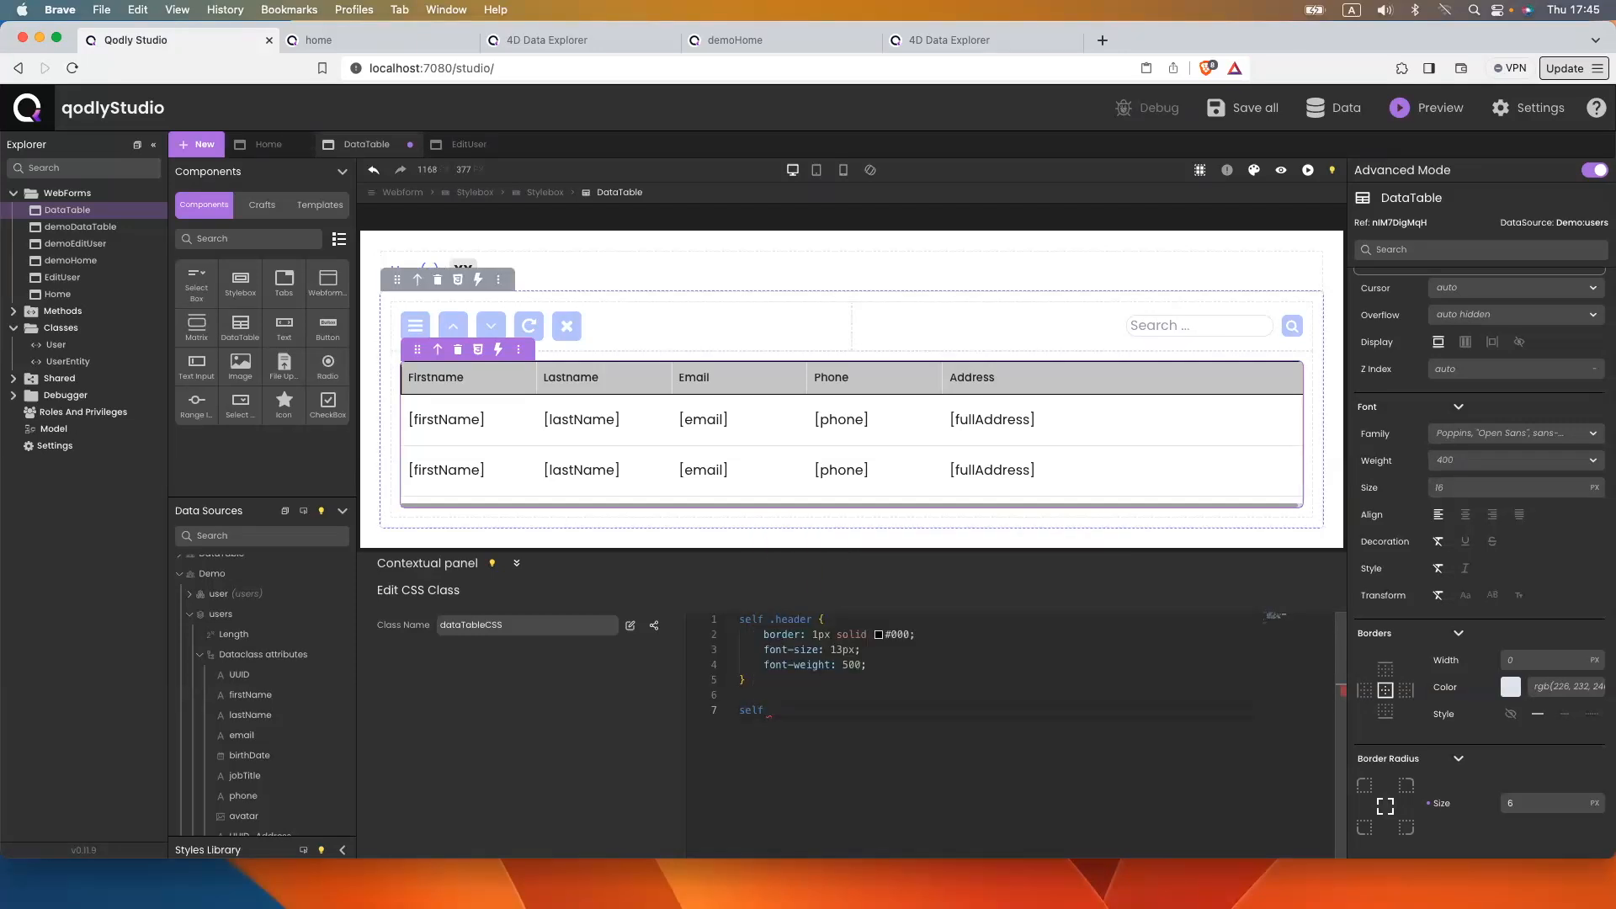
pyautogui.write(' .row {')
pyautogui.press('Return')
pyautogui.click(875, 665)
pyautogui.moveTo(867, 665); pyautogui.dragTo(760, 650)
pyautogui.press('super+c')
pyautogui.click(825, 726)
pyautogui.press('super+v')
pyautogui.press('super+s')
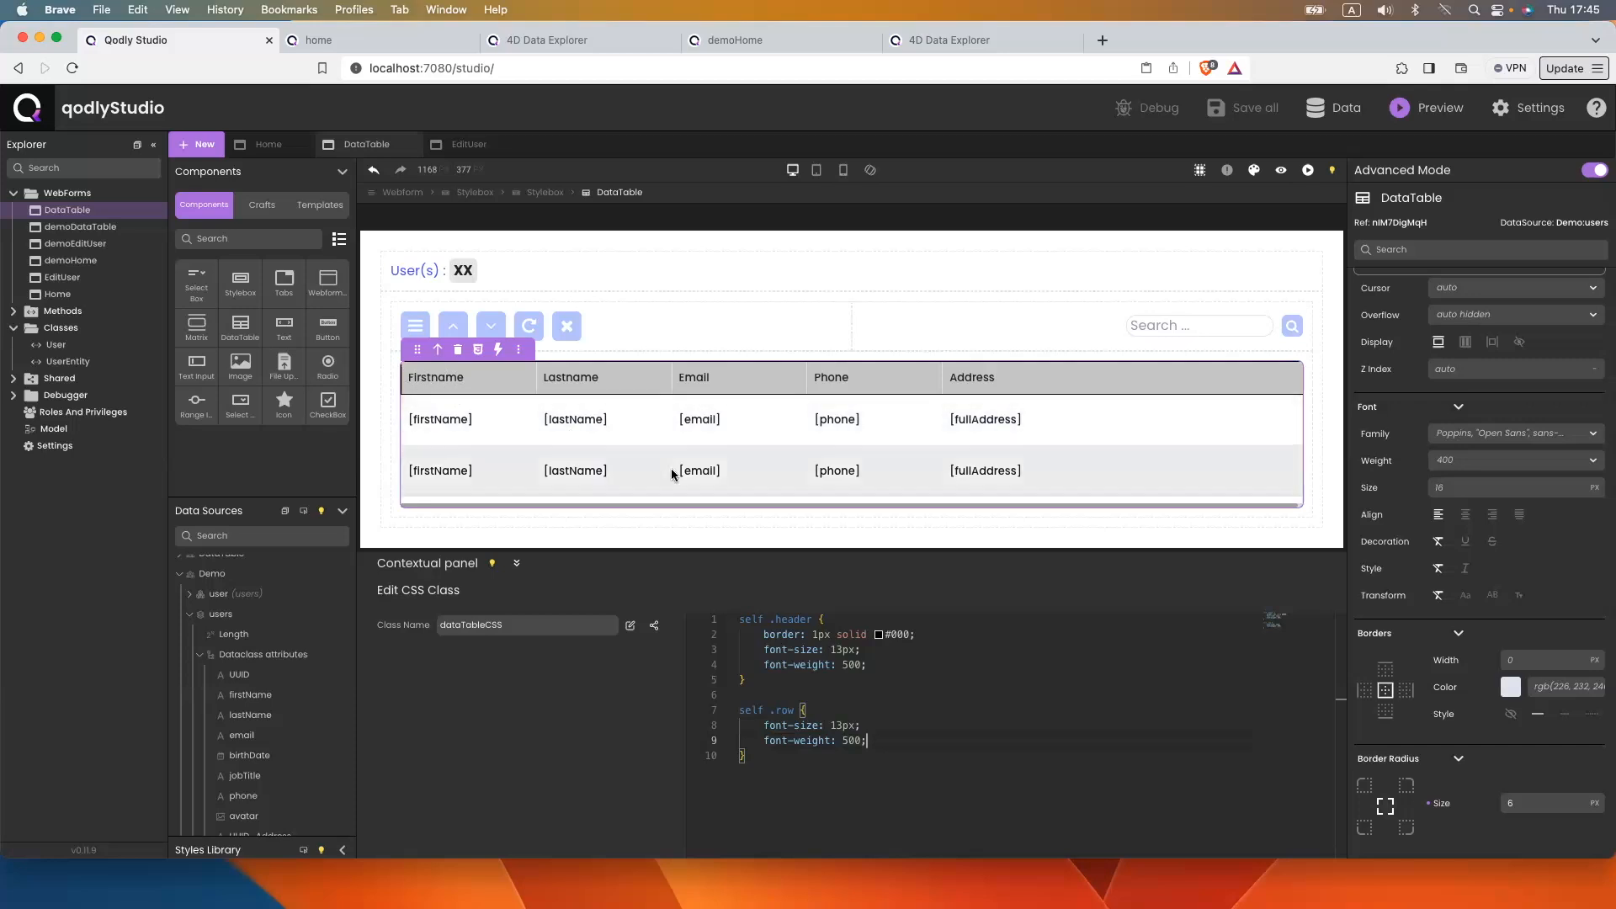
# Add a self .header .header-cell rule below the header rule and give it a background of #5177FE
pyautogui.click(776, 677)
pyautogui.press('Return')
pyautogui.press('Return')
pyautogui.write('self .')
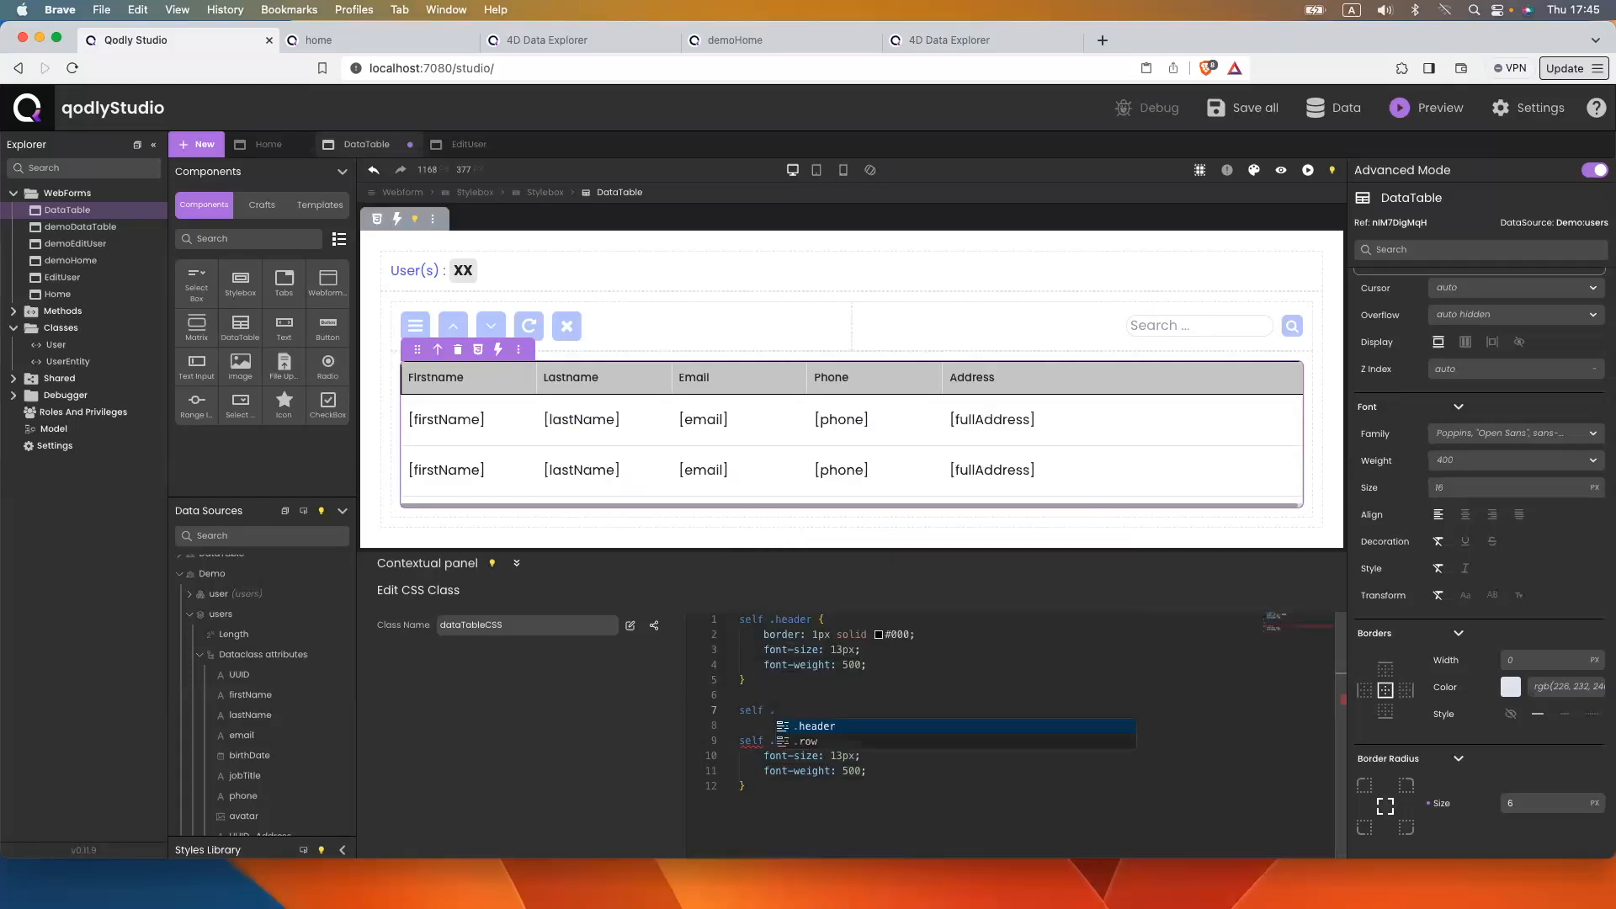
pyautogui.write('header')
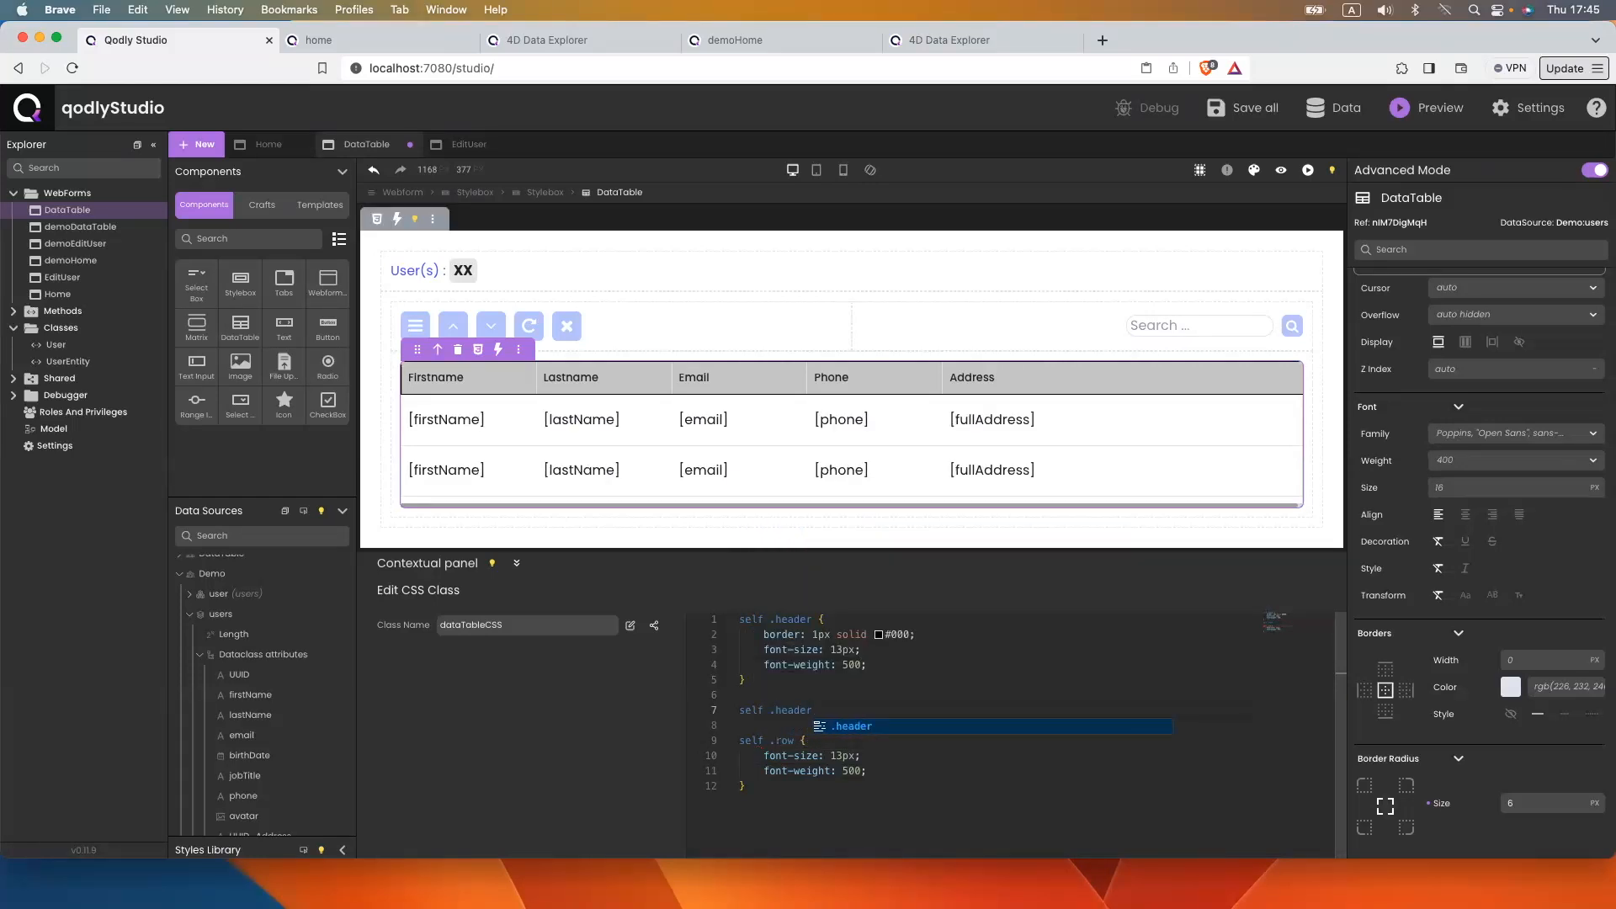
pyautogui.write(' .header-cell{')
pyautogui.press('Return')
pyautogui.write('back')
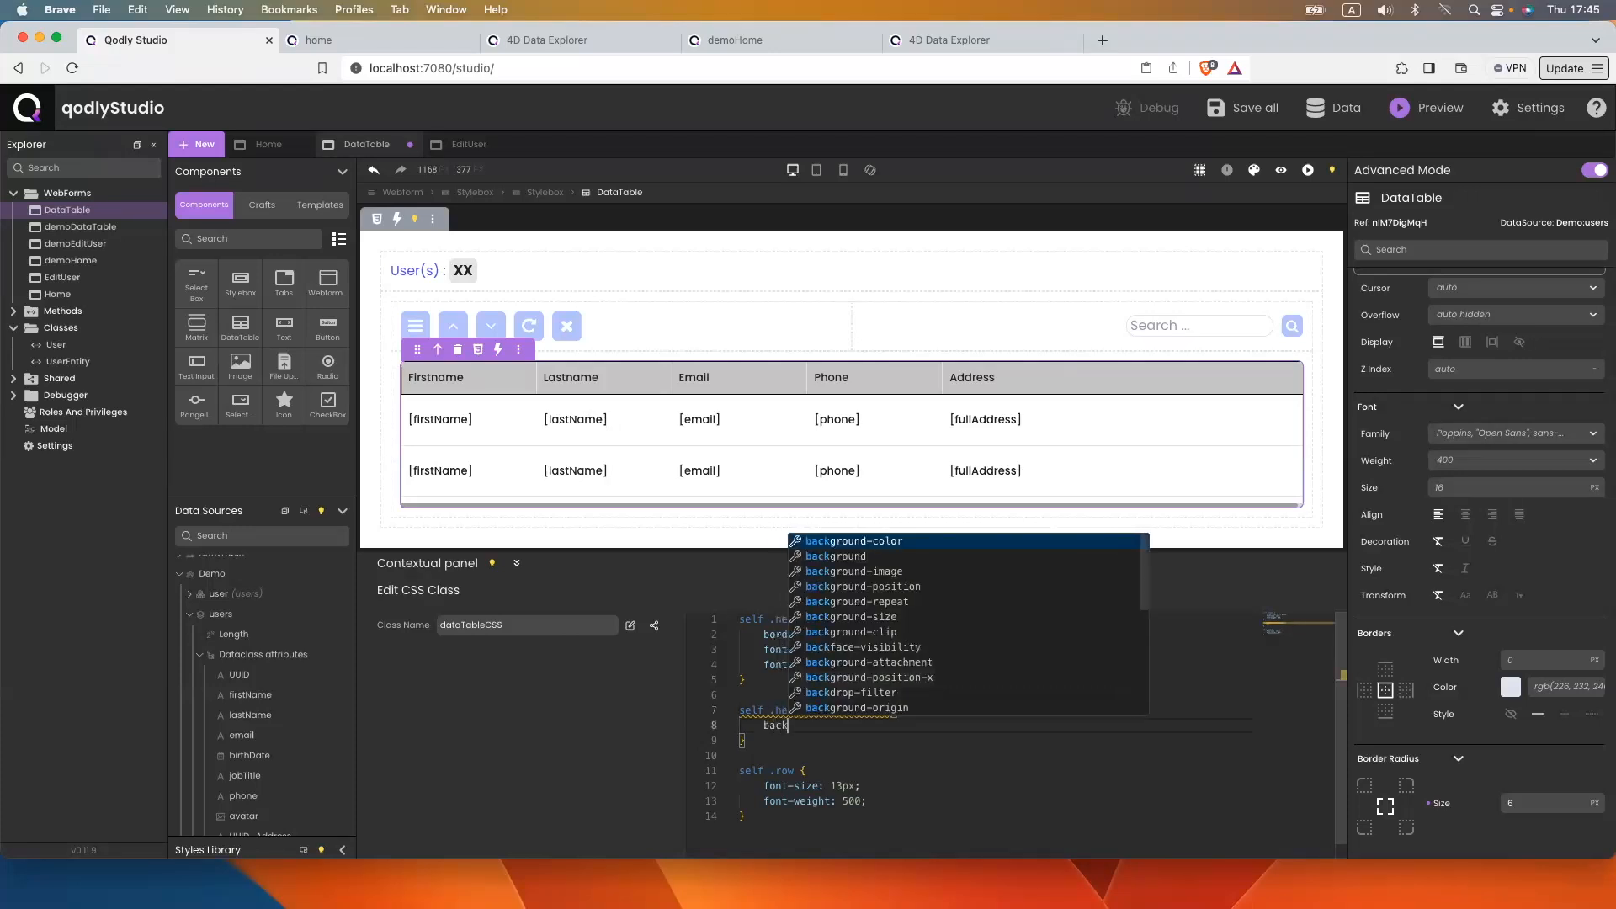
pyautogui.press('Return')
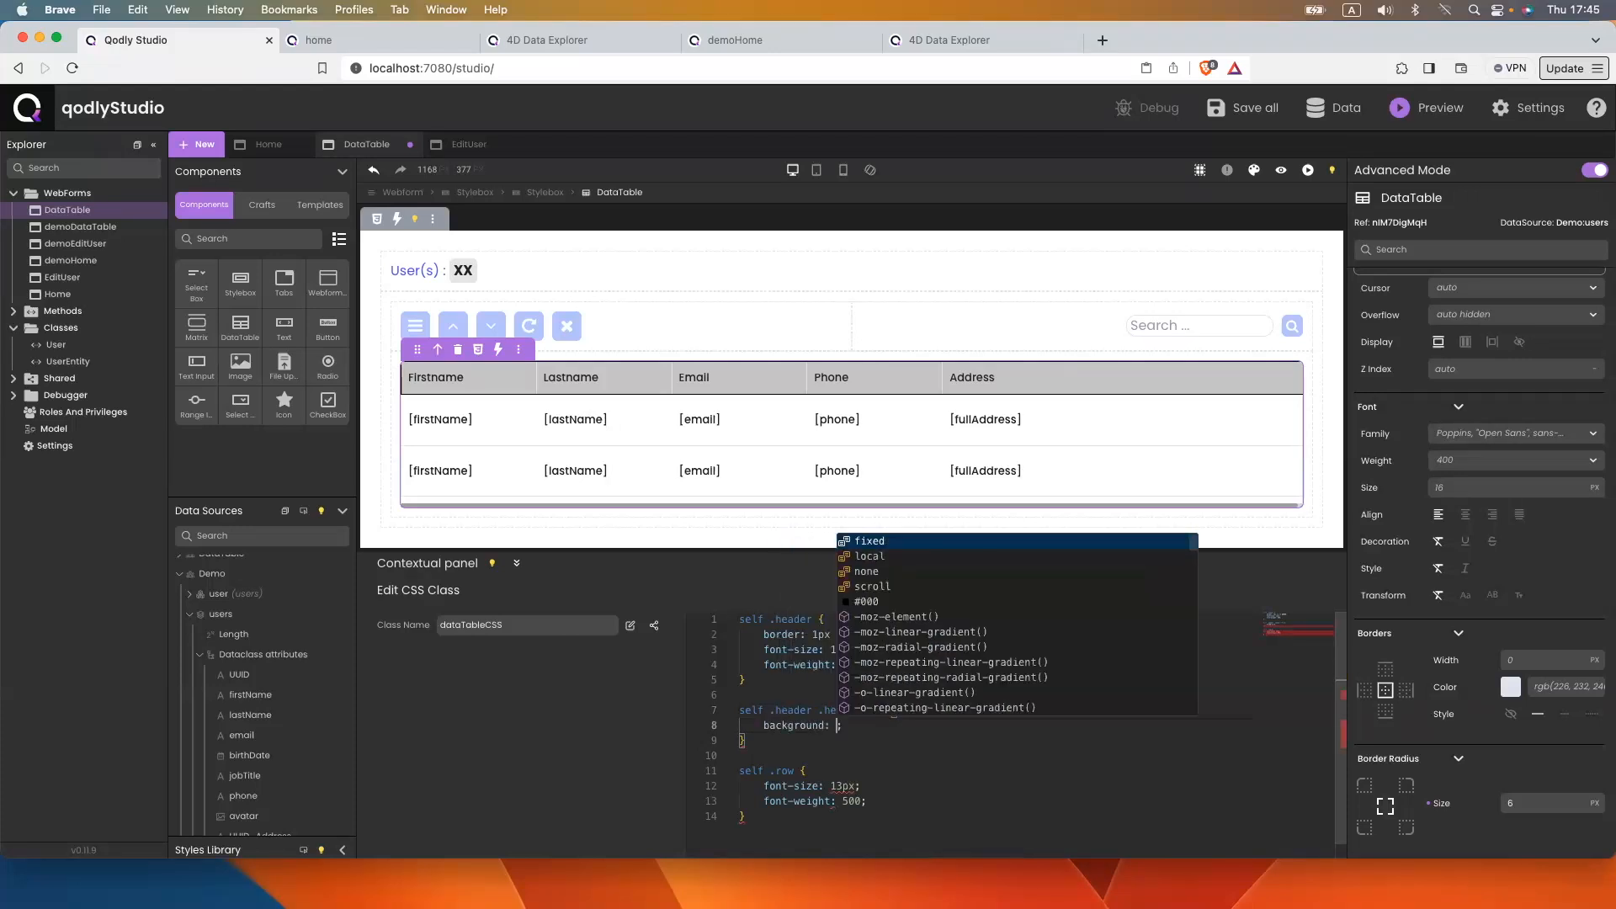
pyautogui.write('#')
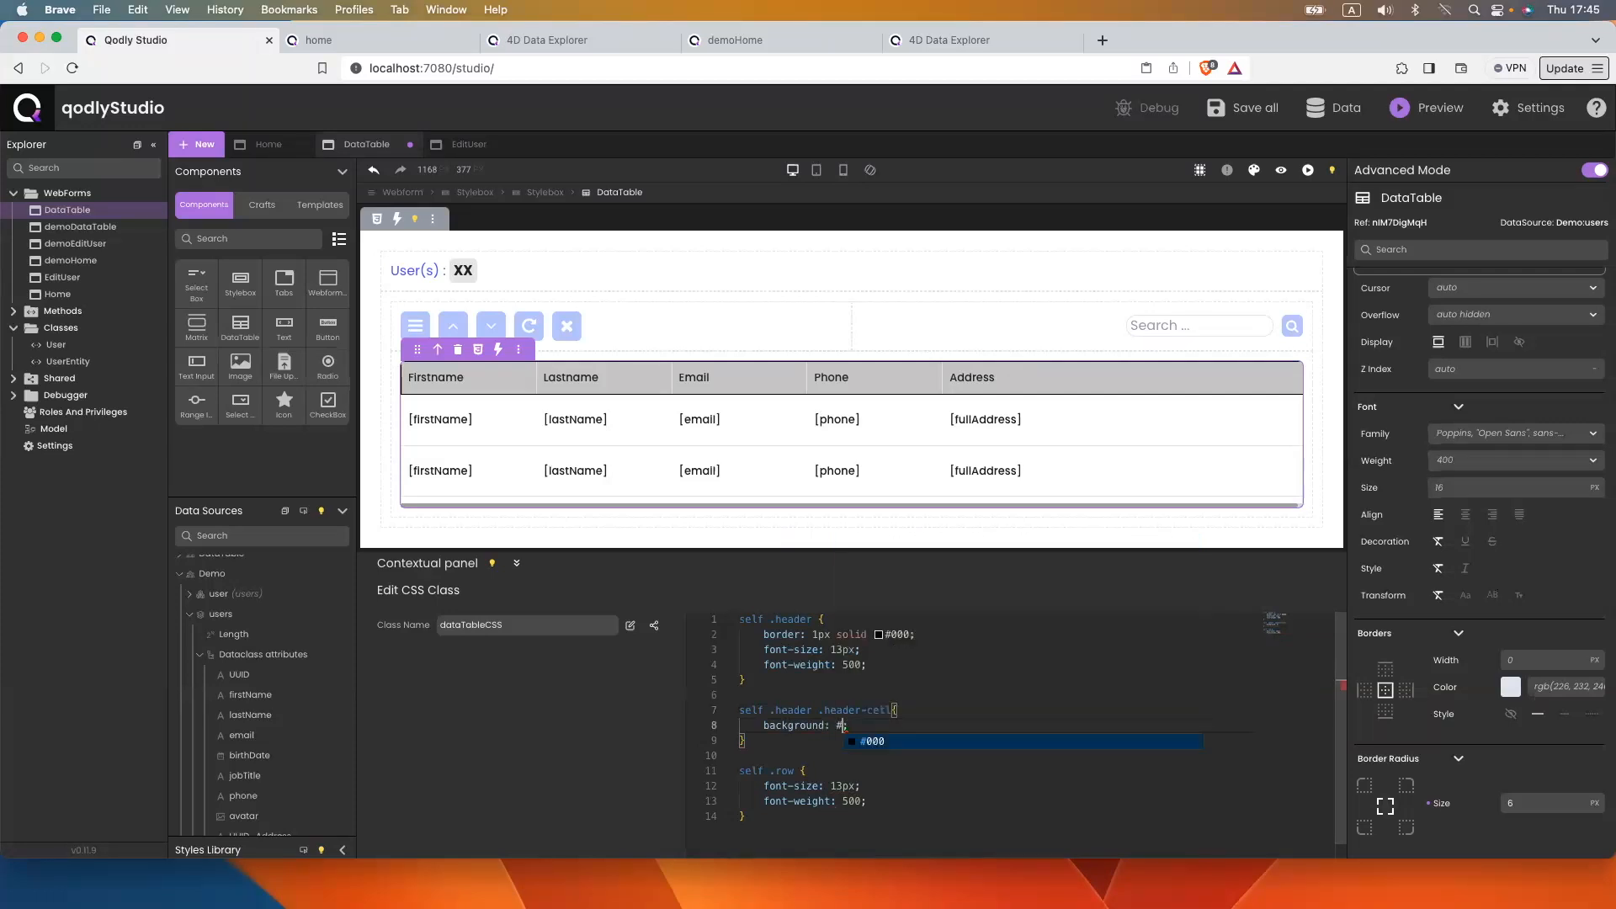
pyautogui.write('5177FE;')
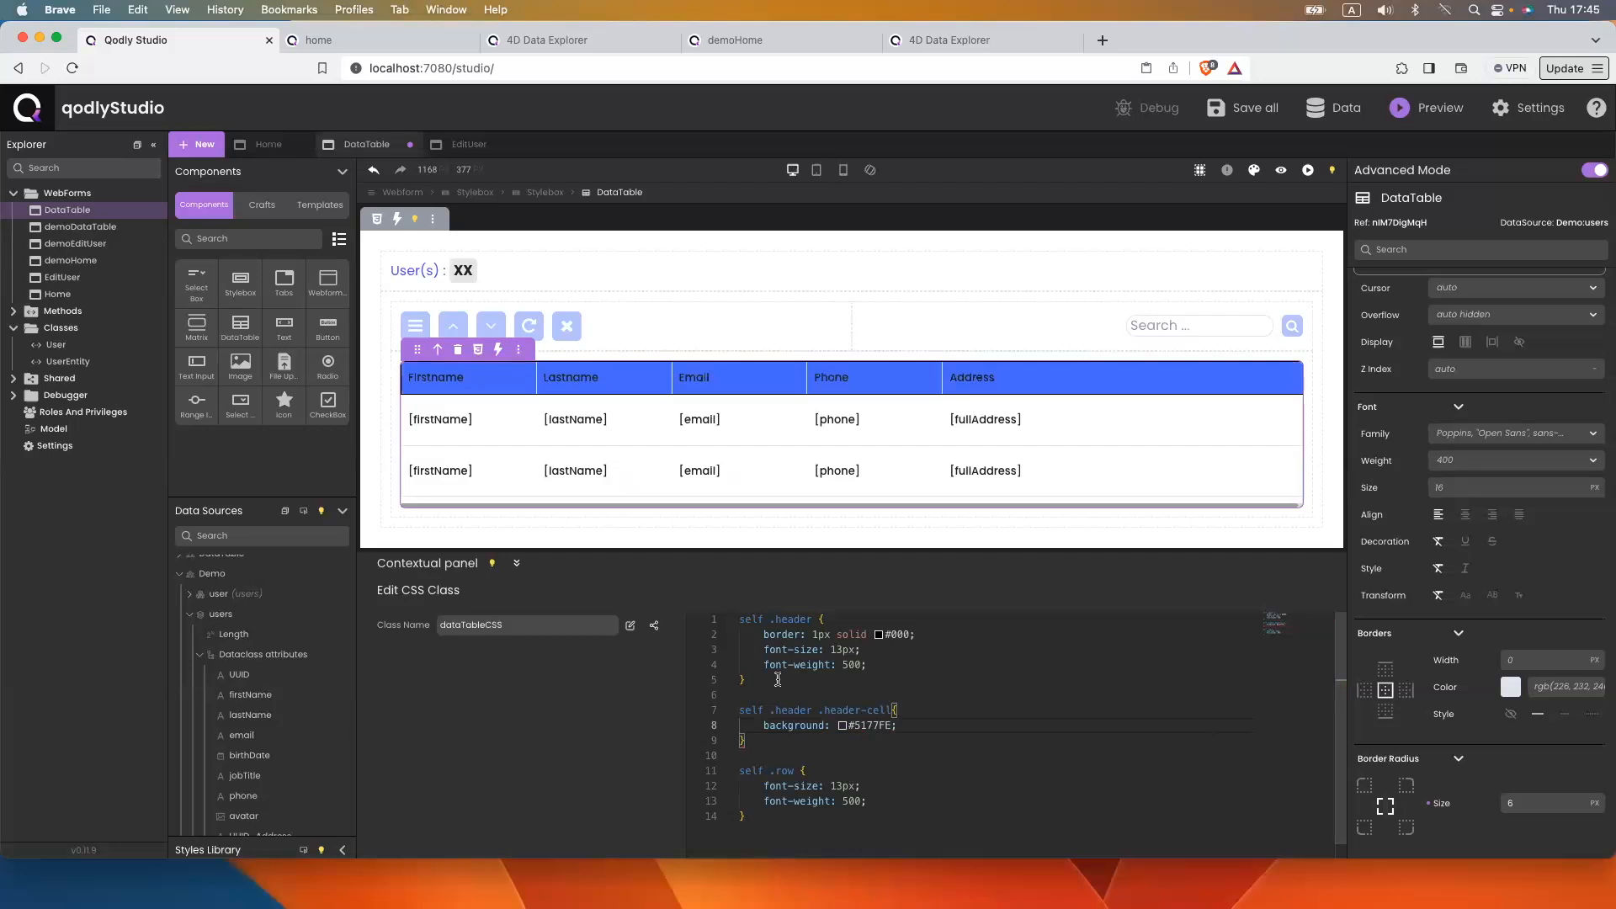
# Add a text color of #FFF to the self .header .header-cell rule and save the webform
pyautogui.click(907, 724)
pyautogui.press('Return')
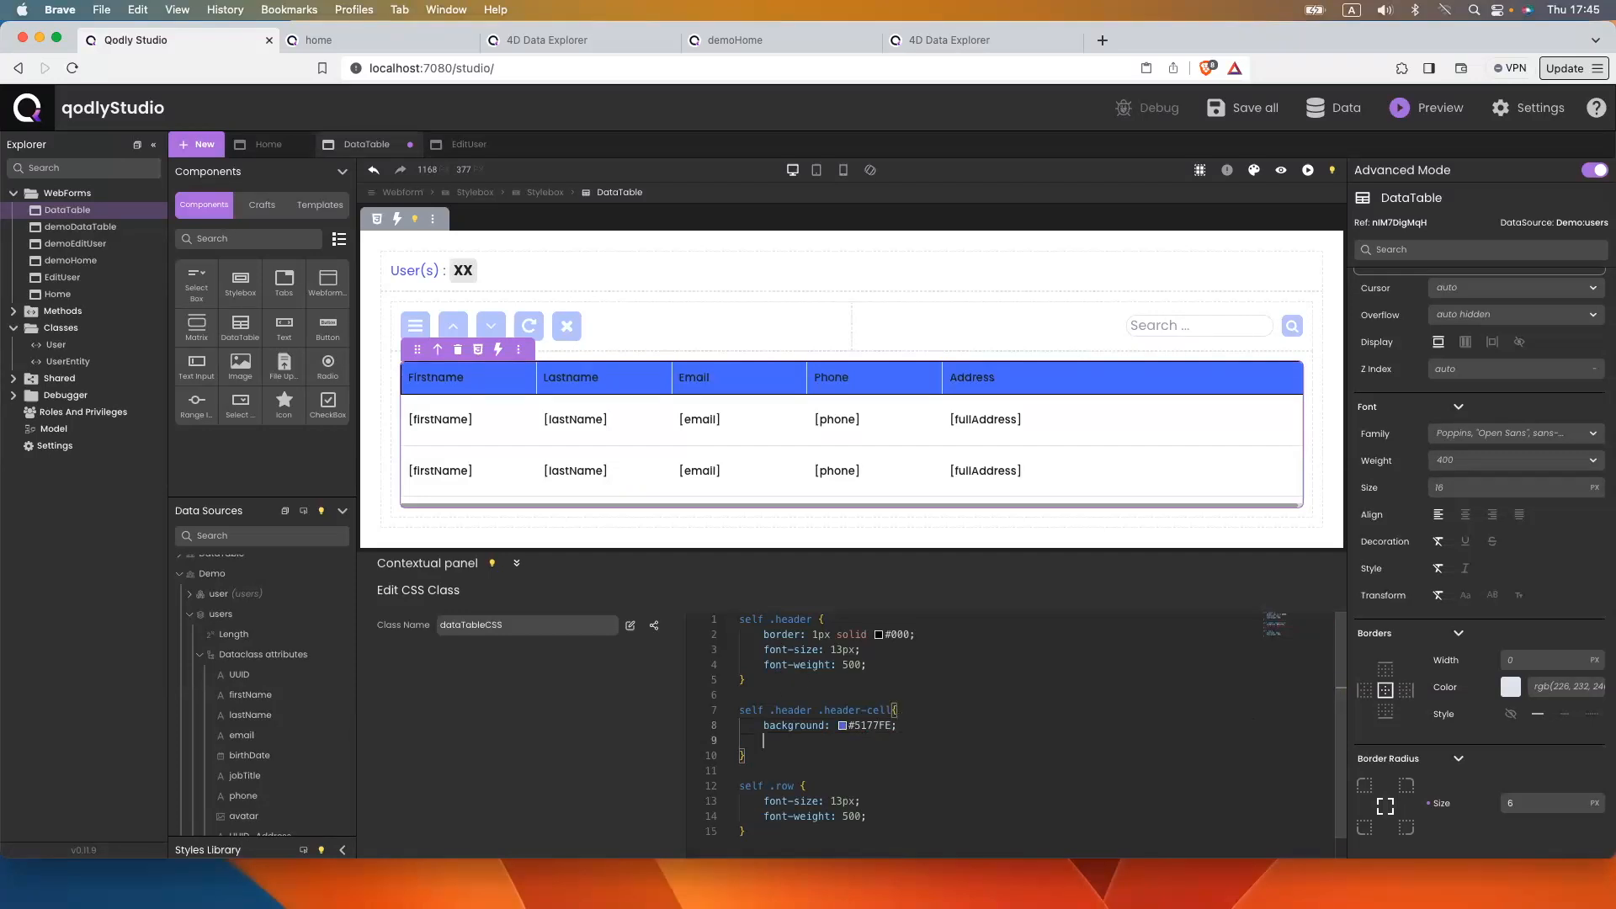
pyautogui.write('color: ')
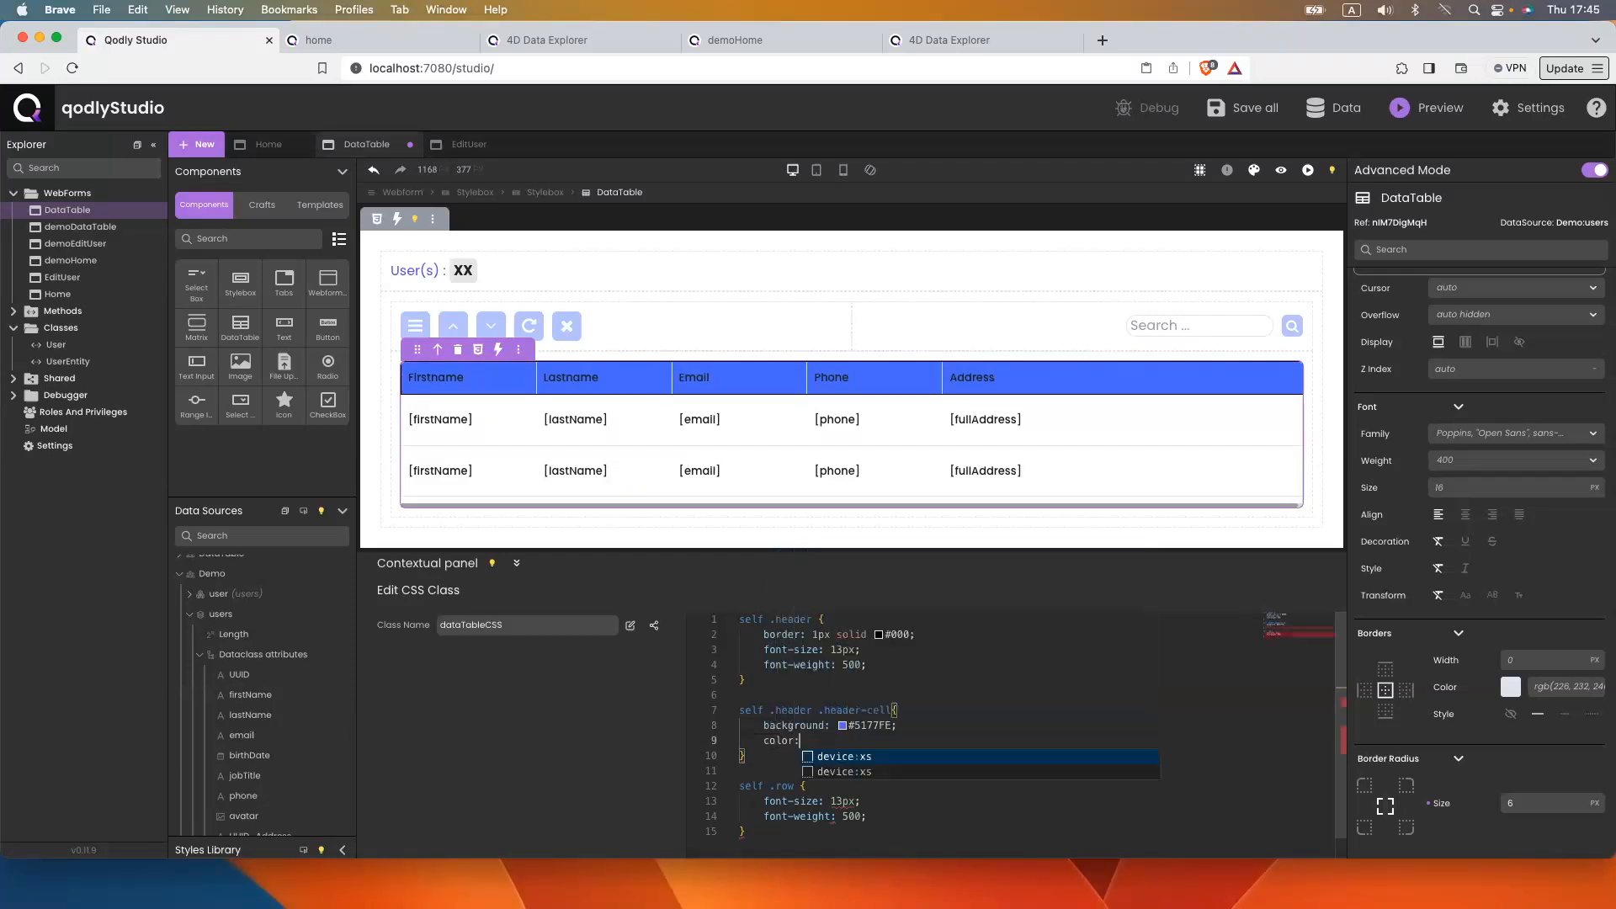
pyautogui.write('#FFF;')
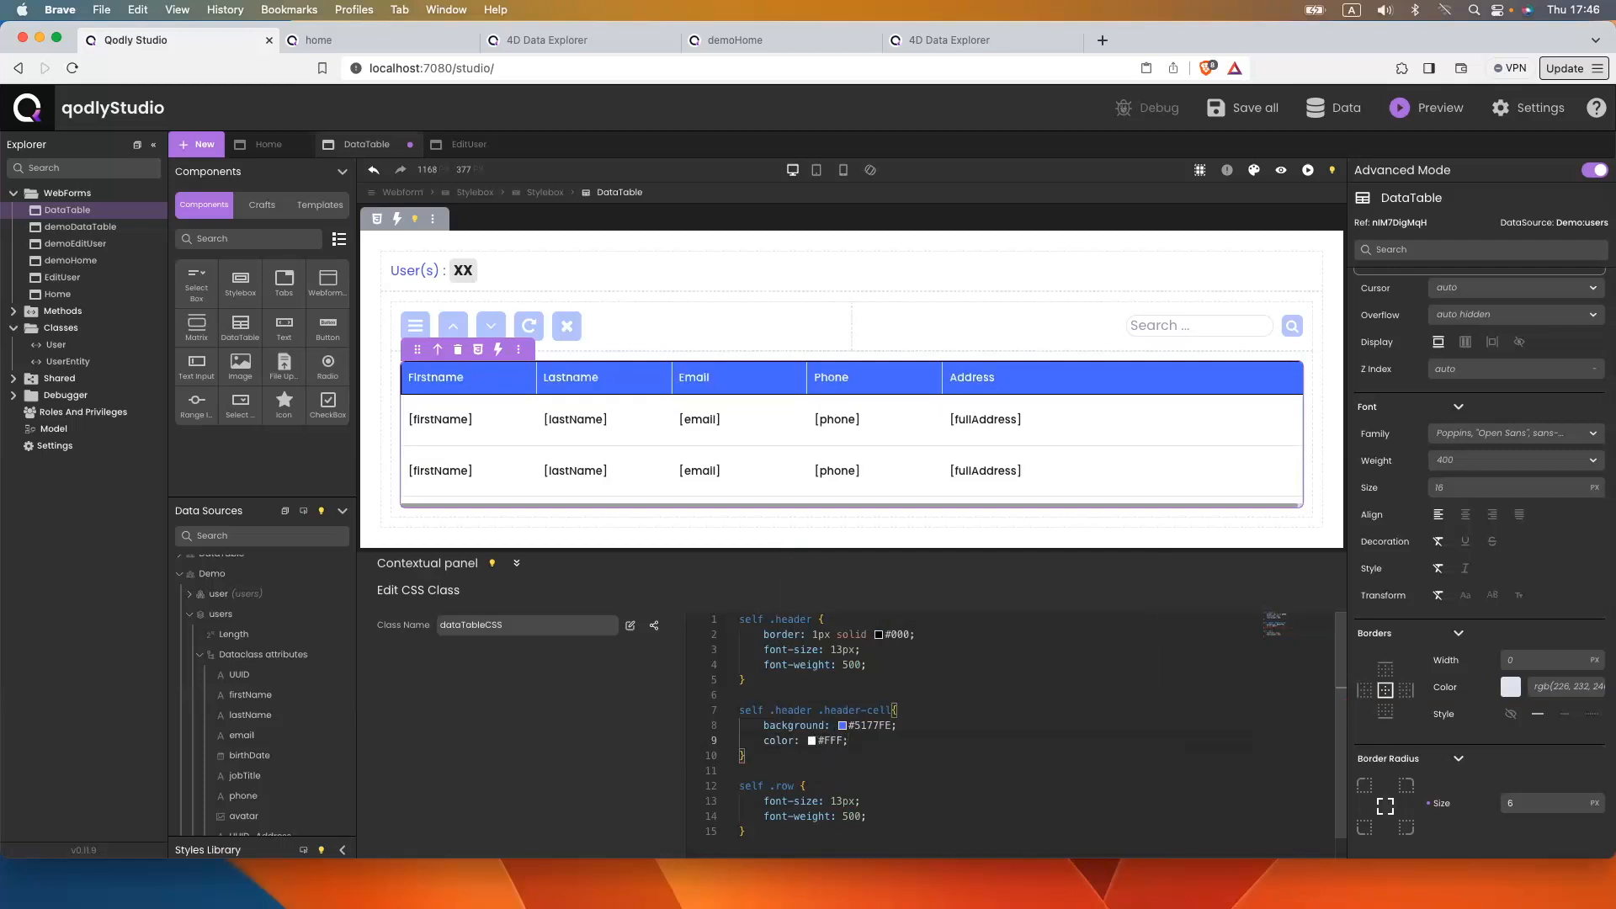
pyautogui.press('super+s')
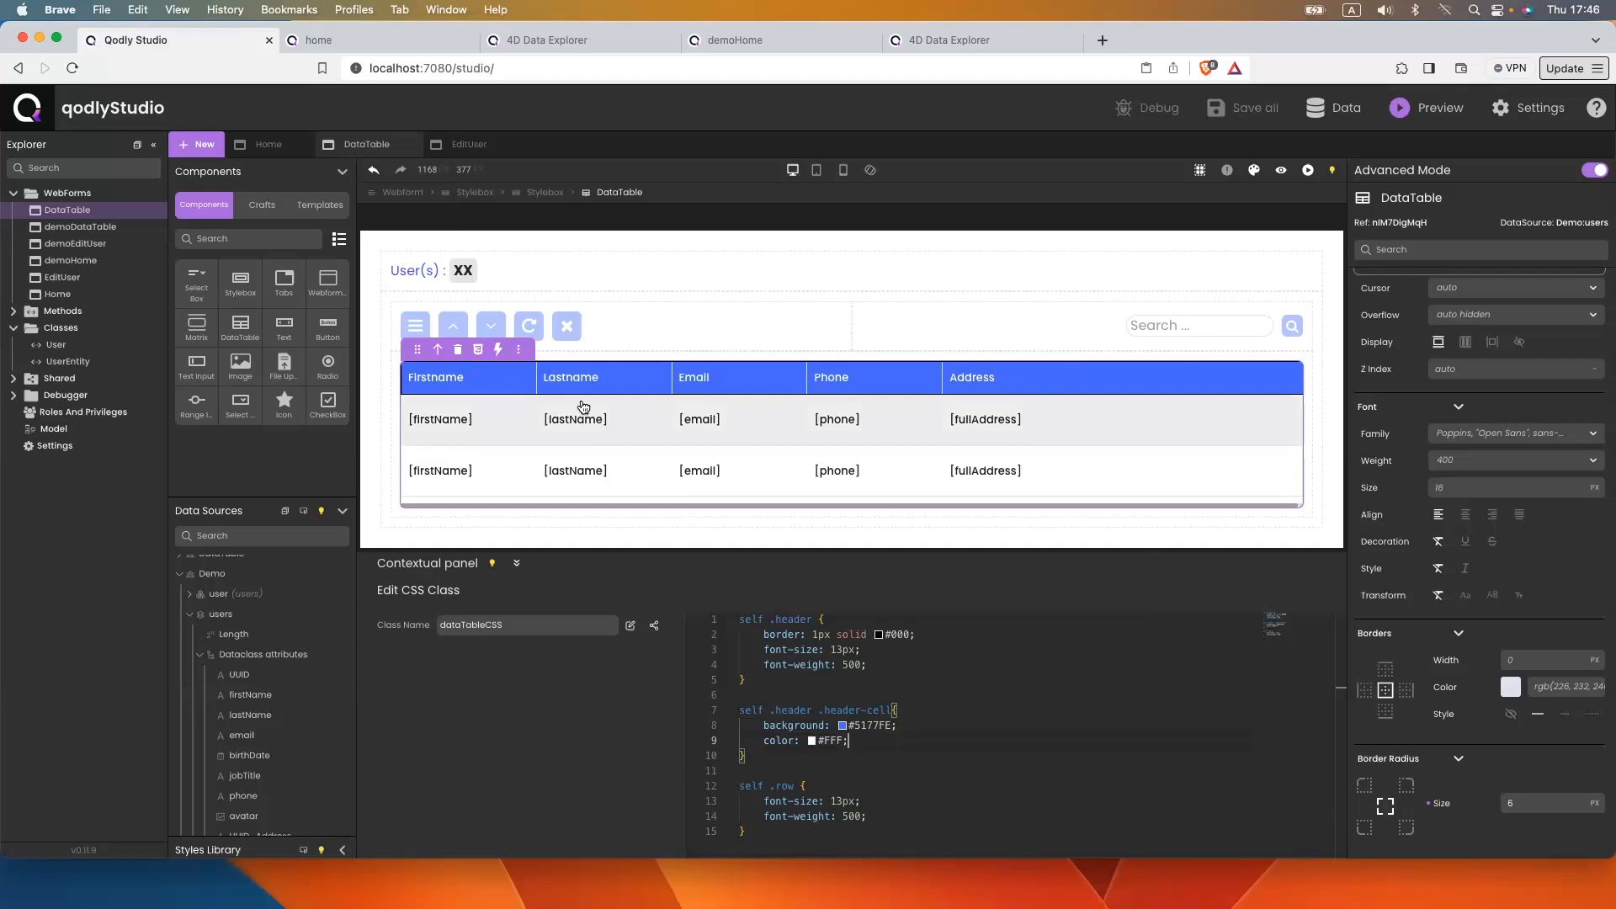
# Reload the rendered home page to check the users table's header styling, and return to the studio
pyautogui.click(320, 39)
pyautogui.click(415, 70)
pyautogui.press('Return')
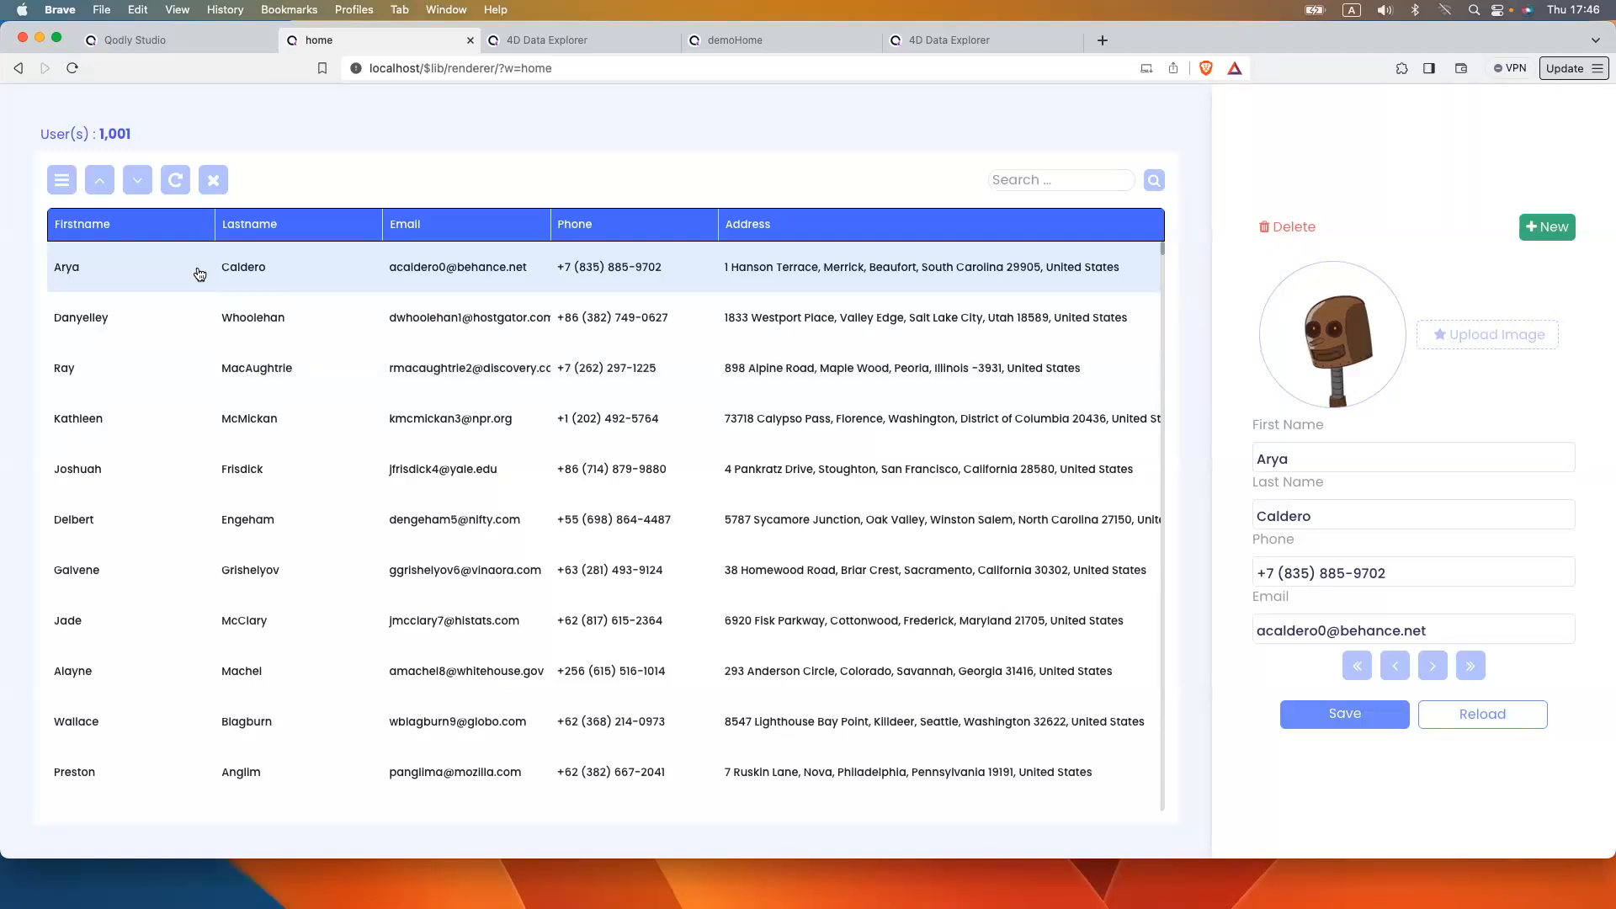
pyautogui.click(225, 46)
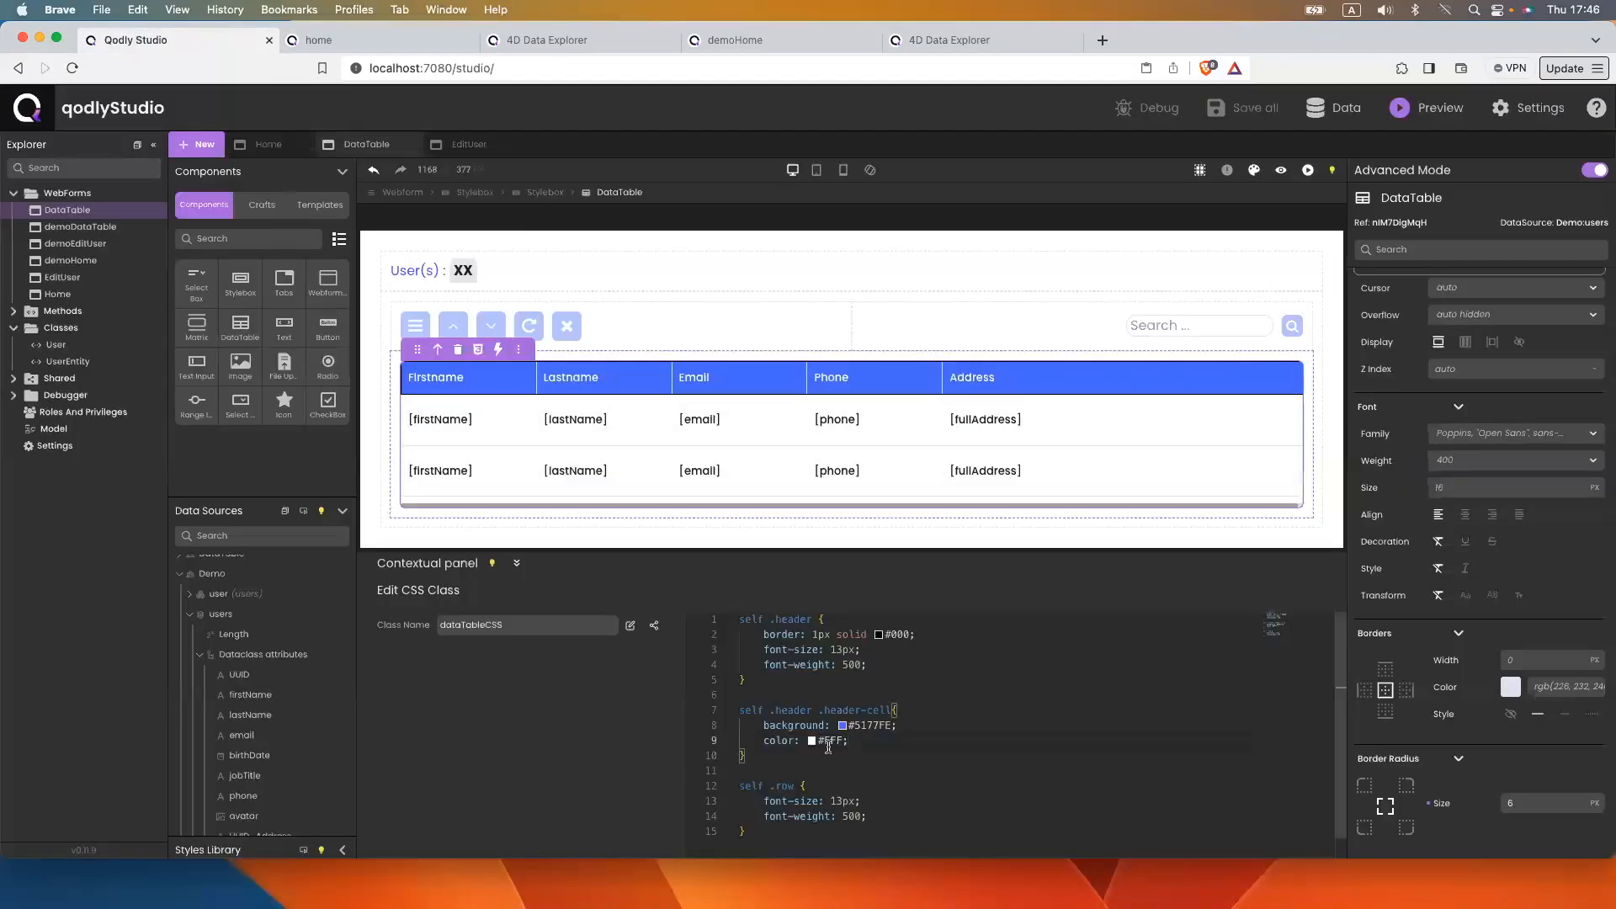
# Add an empty self .row:hover rule at the end of the dataTableCSS class
pyautogui.scroll(-3, 828, 746)
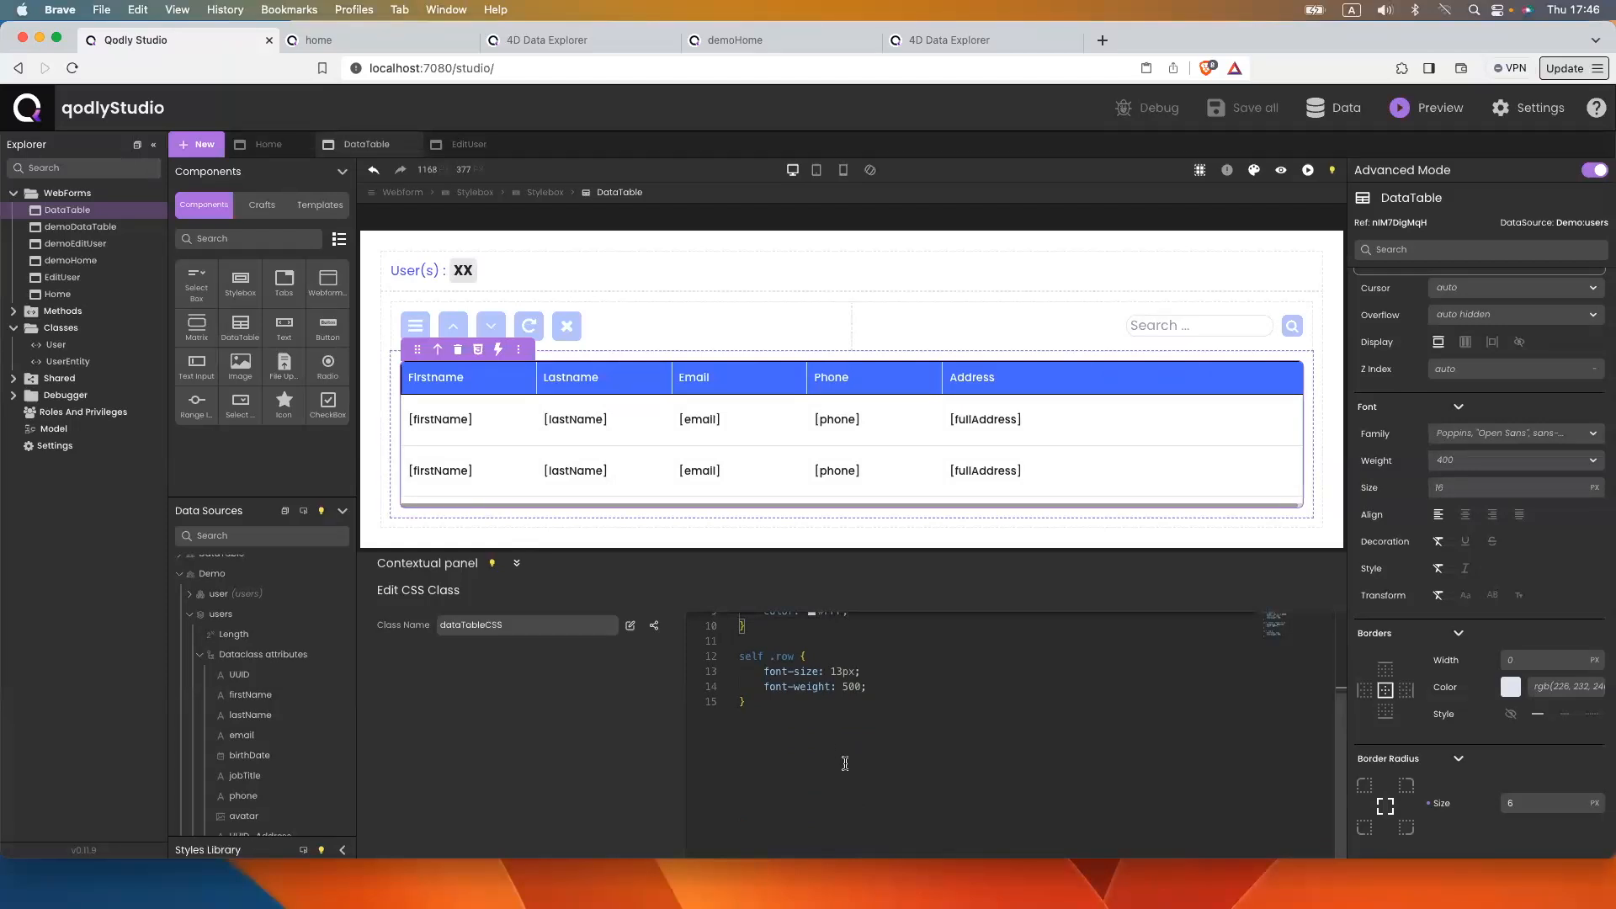
pyautogui.click(762, 708)
pyautogui.press('Return')
pyautogui.press('Return')
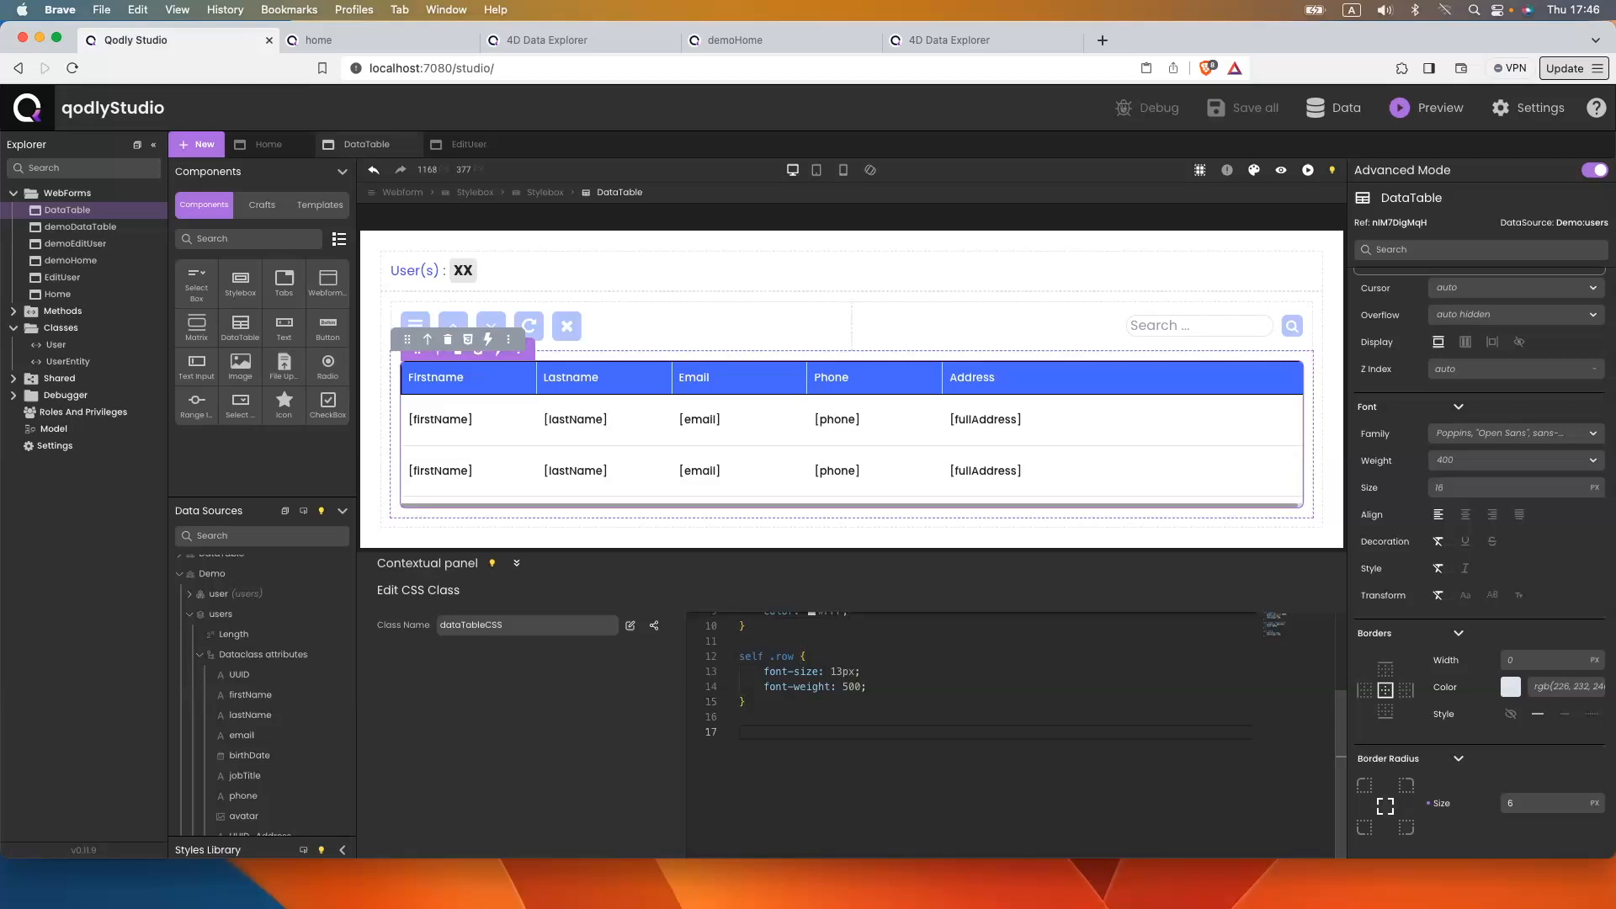
pyautogui.write('self')
pyautogui.write('.row:hover')
pyautogui.click(776, 736)
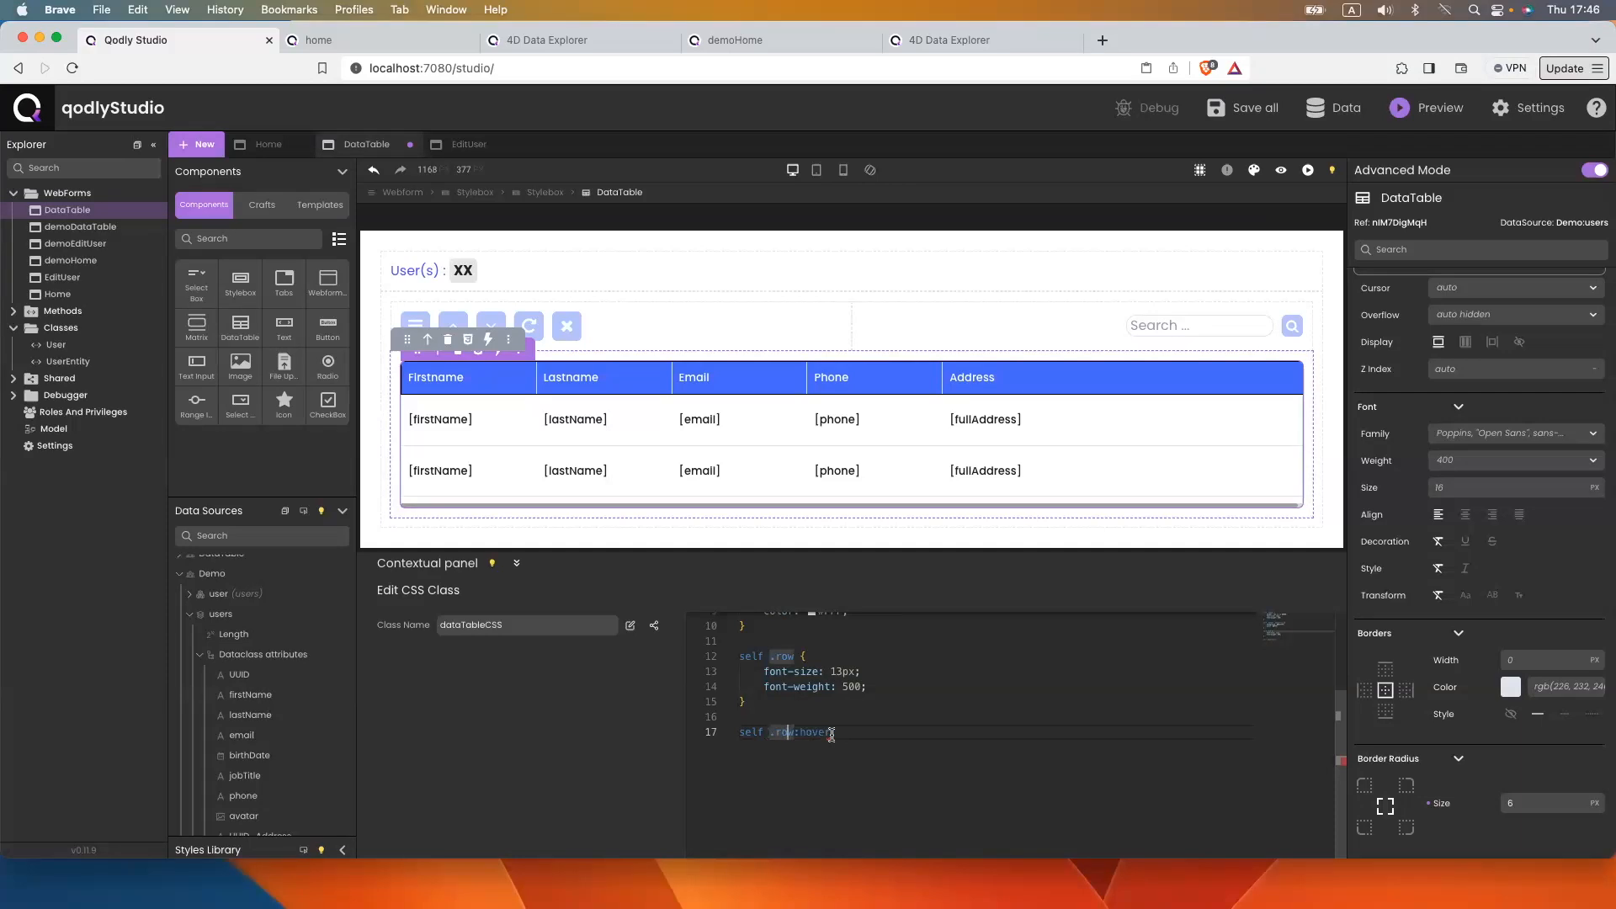
pyautogui.moveTo(800, 735); pyautogui.dragTo(794, 735)
pyautogui.doubleClick(867, 731)
pyautogui.click(867, 732)
pyautogui.write('{')
pyautogui.press('Return')
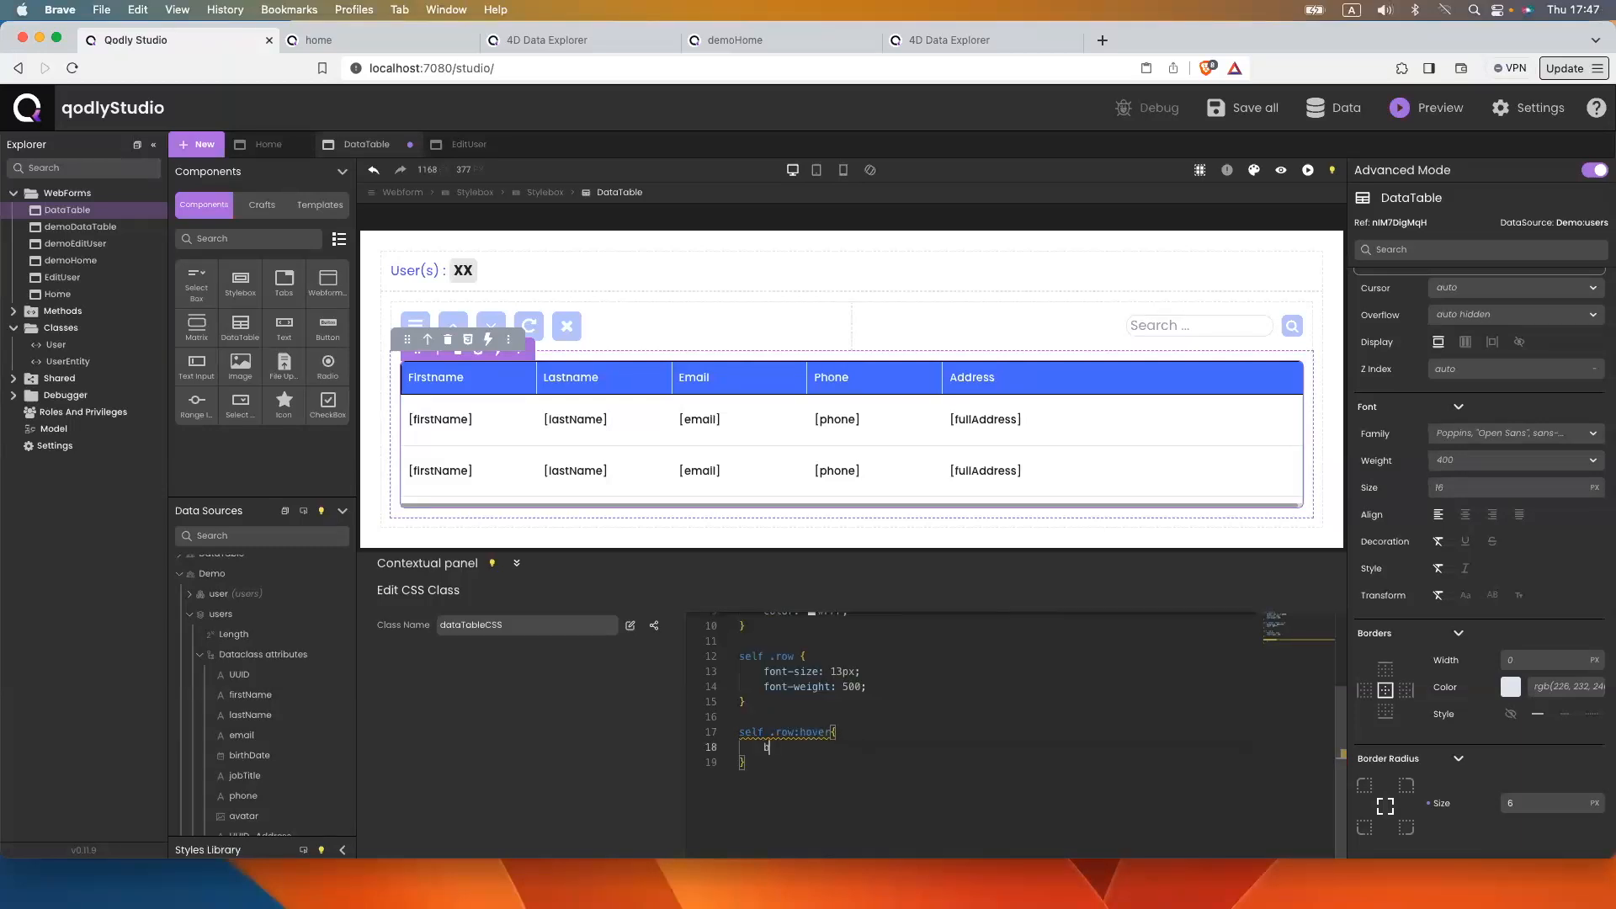
# Give the self .row:hover rule a background of #F1F4FF
pyautogui.write('background: ;')
pyautogui.press('Escape')
pyautogui.write('gr')
pyautogui.press('Down')
pyautogui.press('Return')
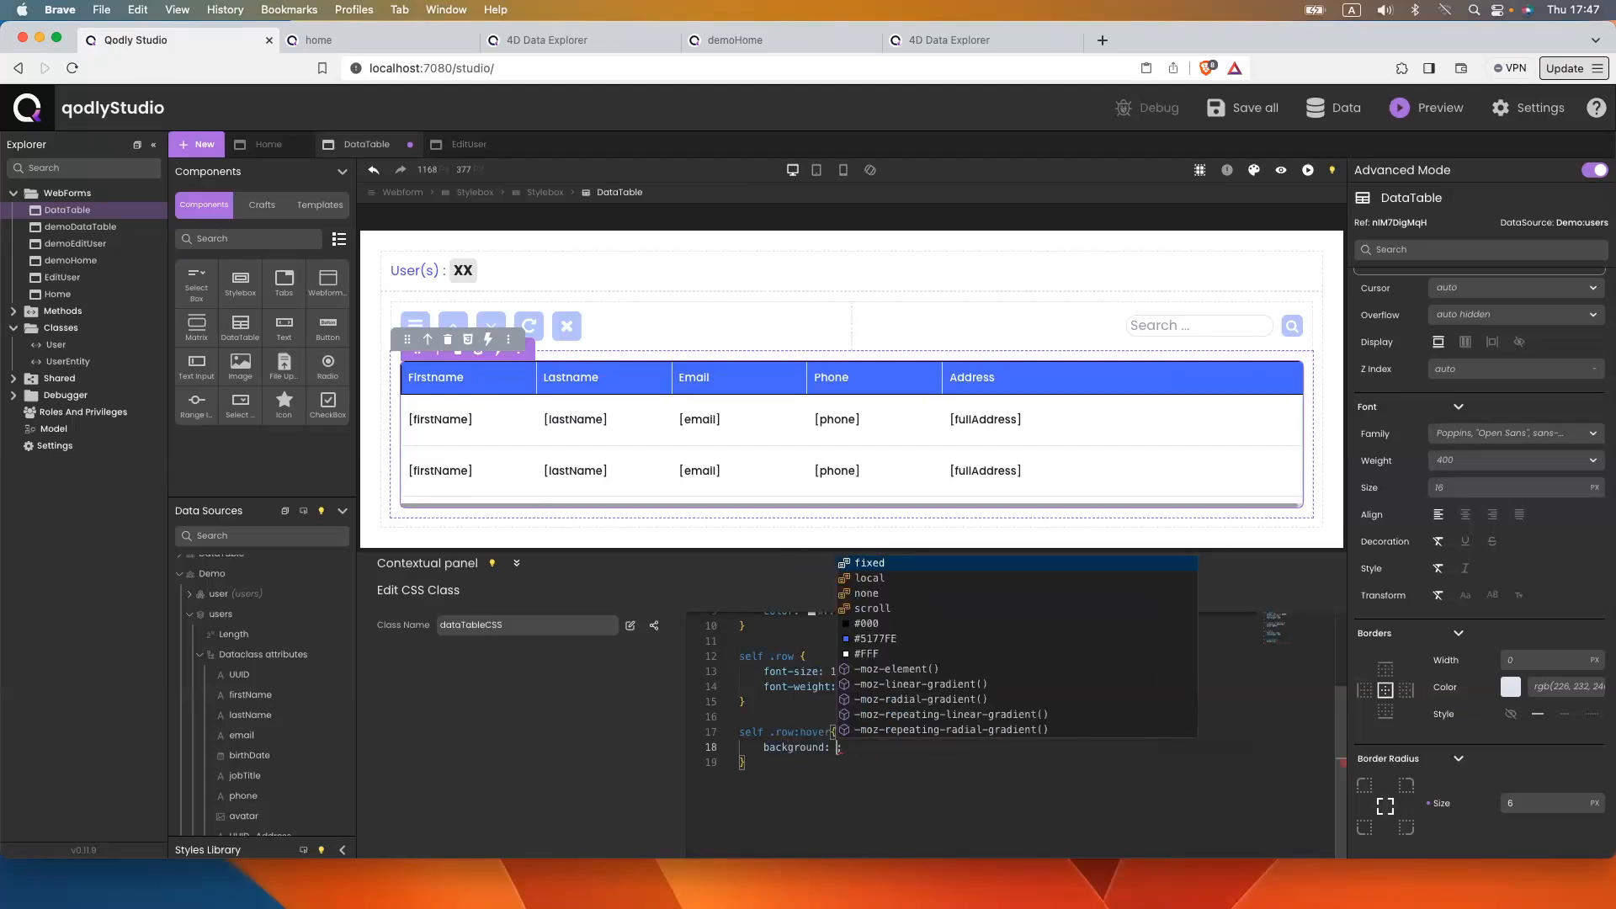
pyautogui.write('#F')
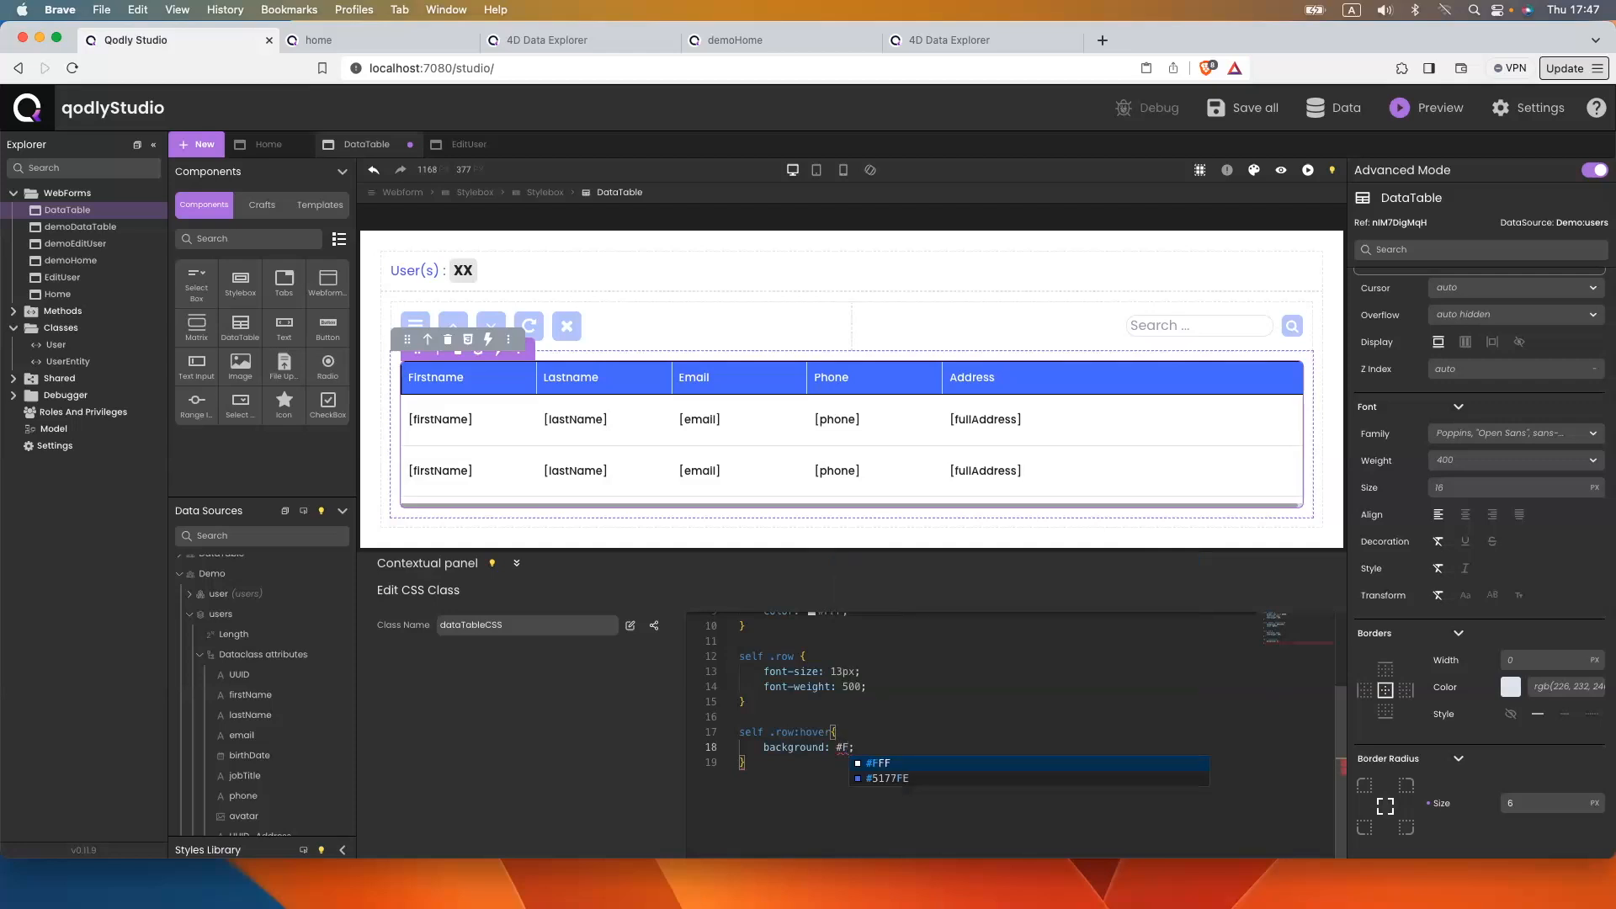
pyautogui.write('1F4FF')
pyautogui.click(924, 745)
# Add a border to the self .row:hover rule by copying the 1px solid #000 line from the header rule
pyautogui.press('Return')
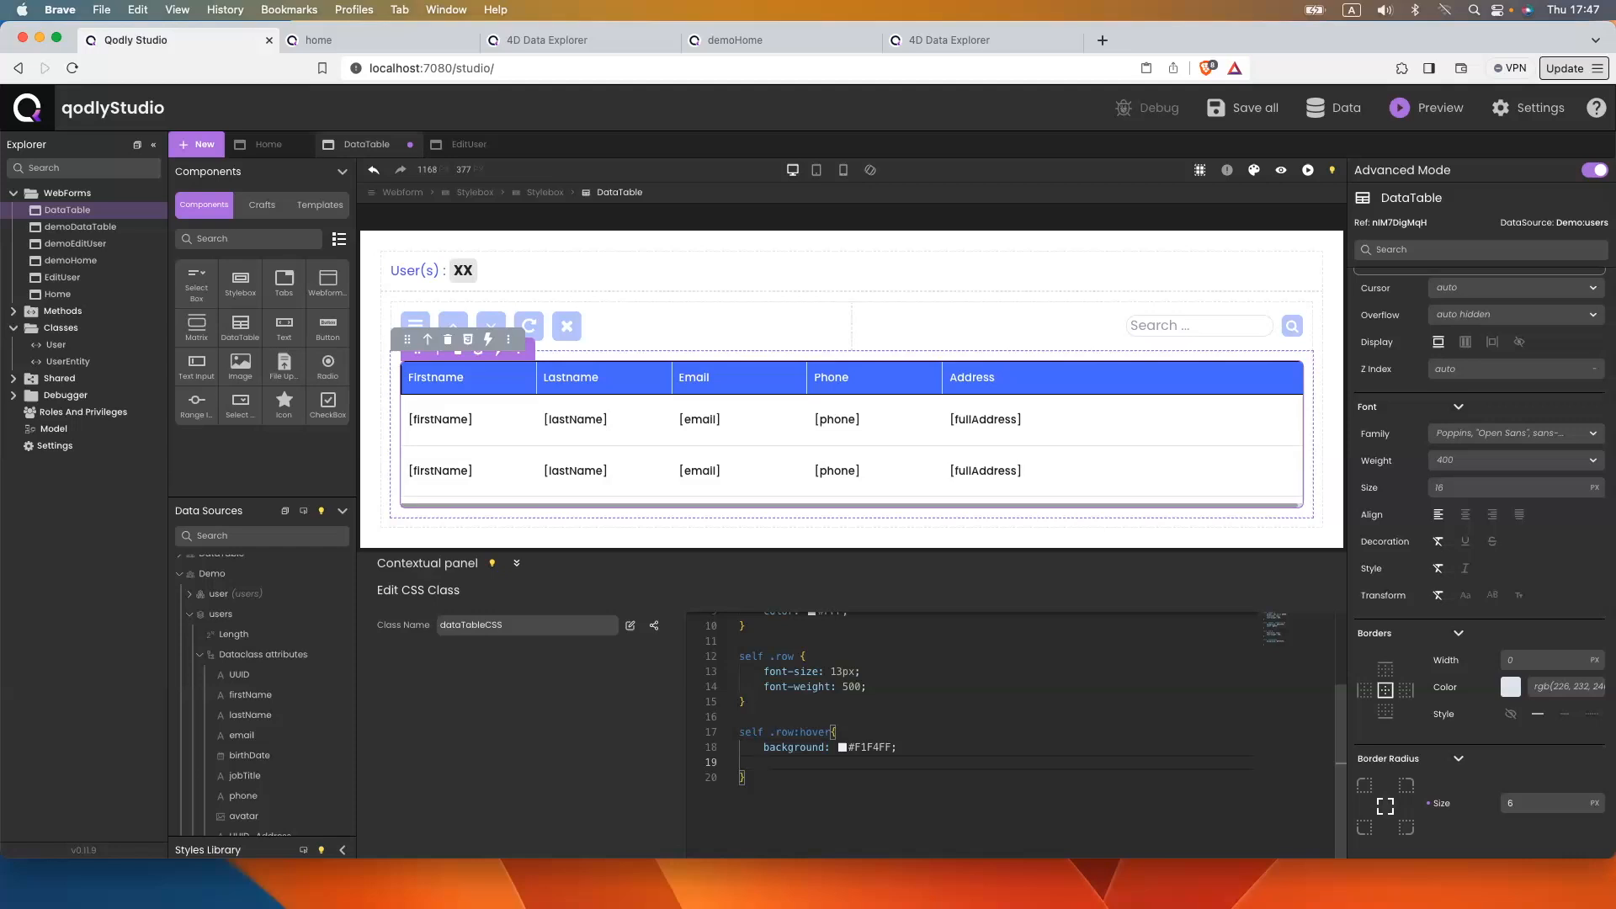
pyautogui.write('border')
pyautogui.press('Return')
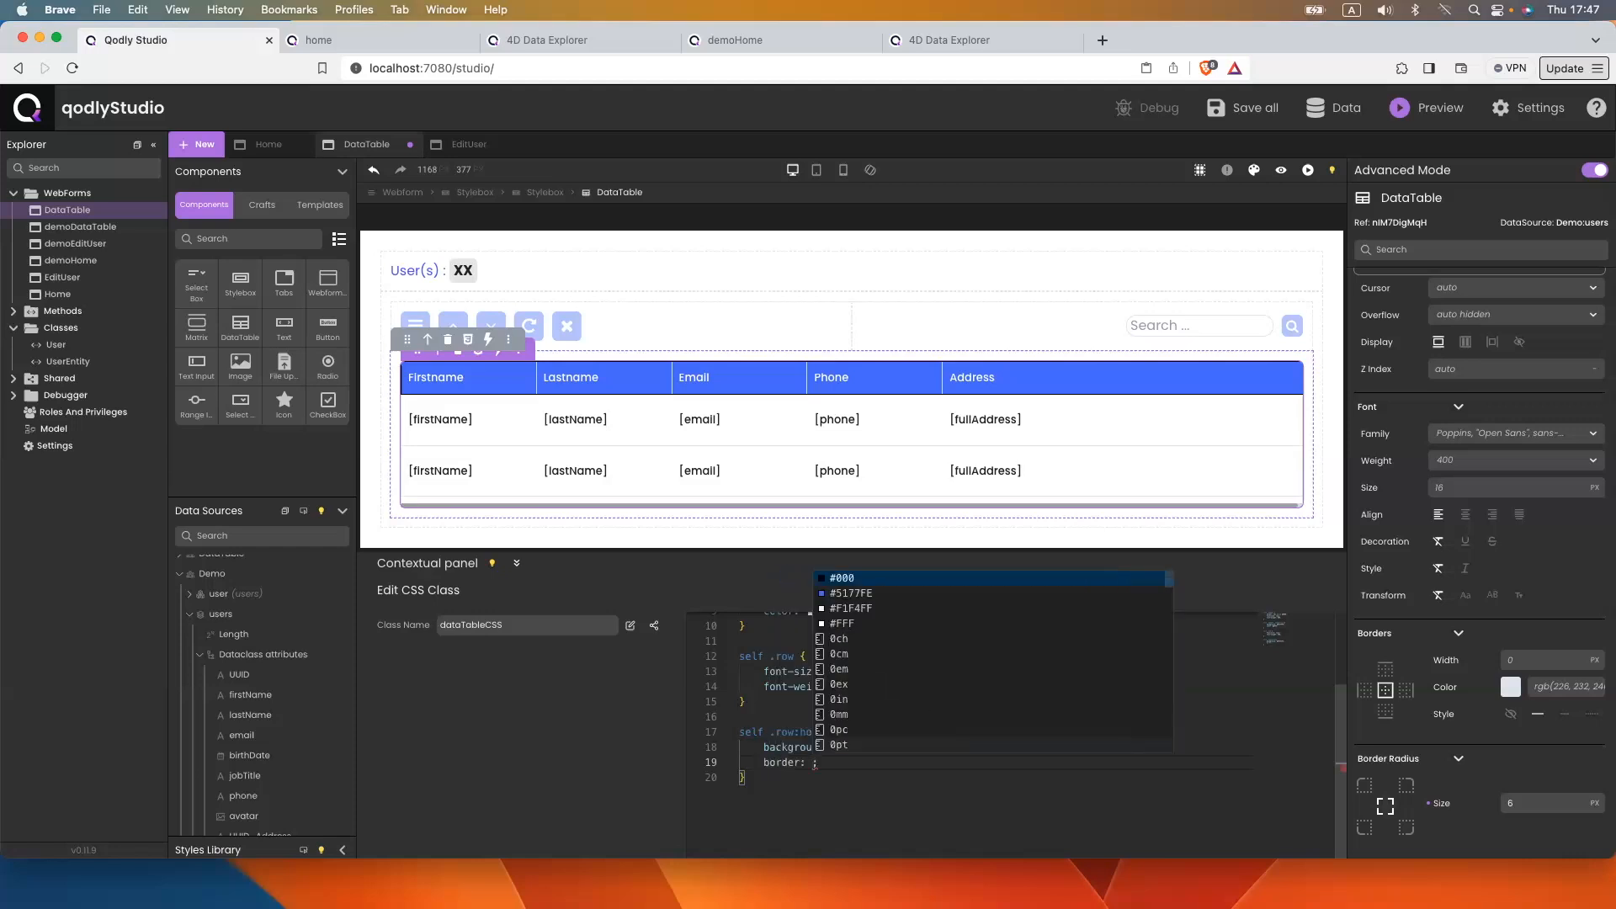
pyautogui.scroll(5, 778, 674)
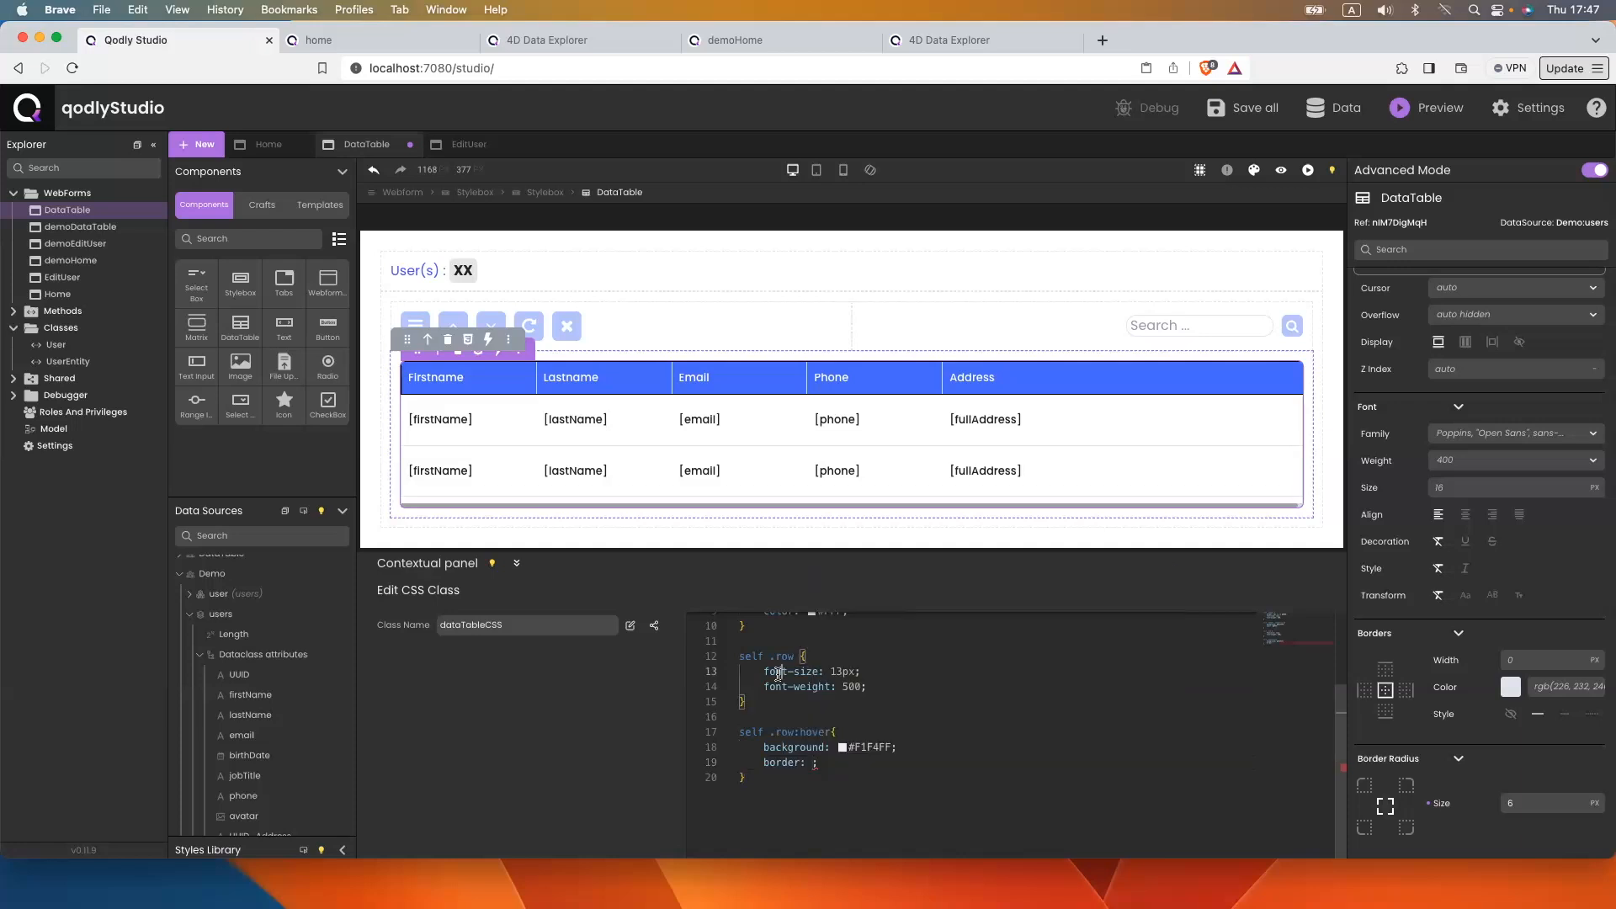
pyautogui.moveTo(918, 633); pyautogui.dragTo(762, 636)
pyautogui.press('super+c')
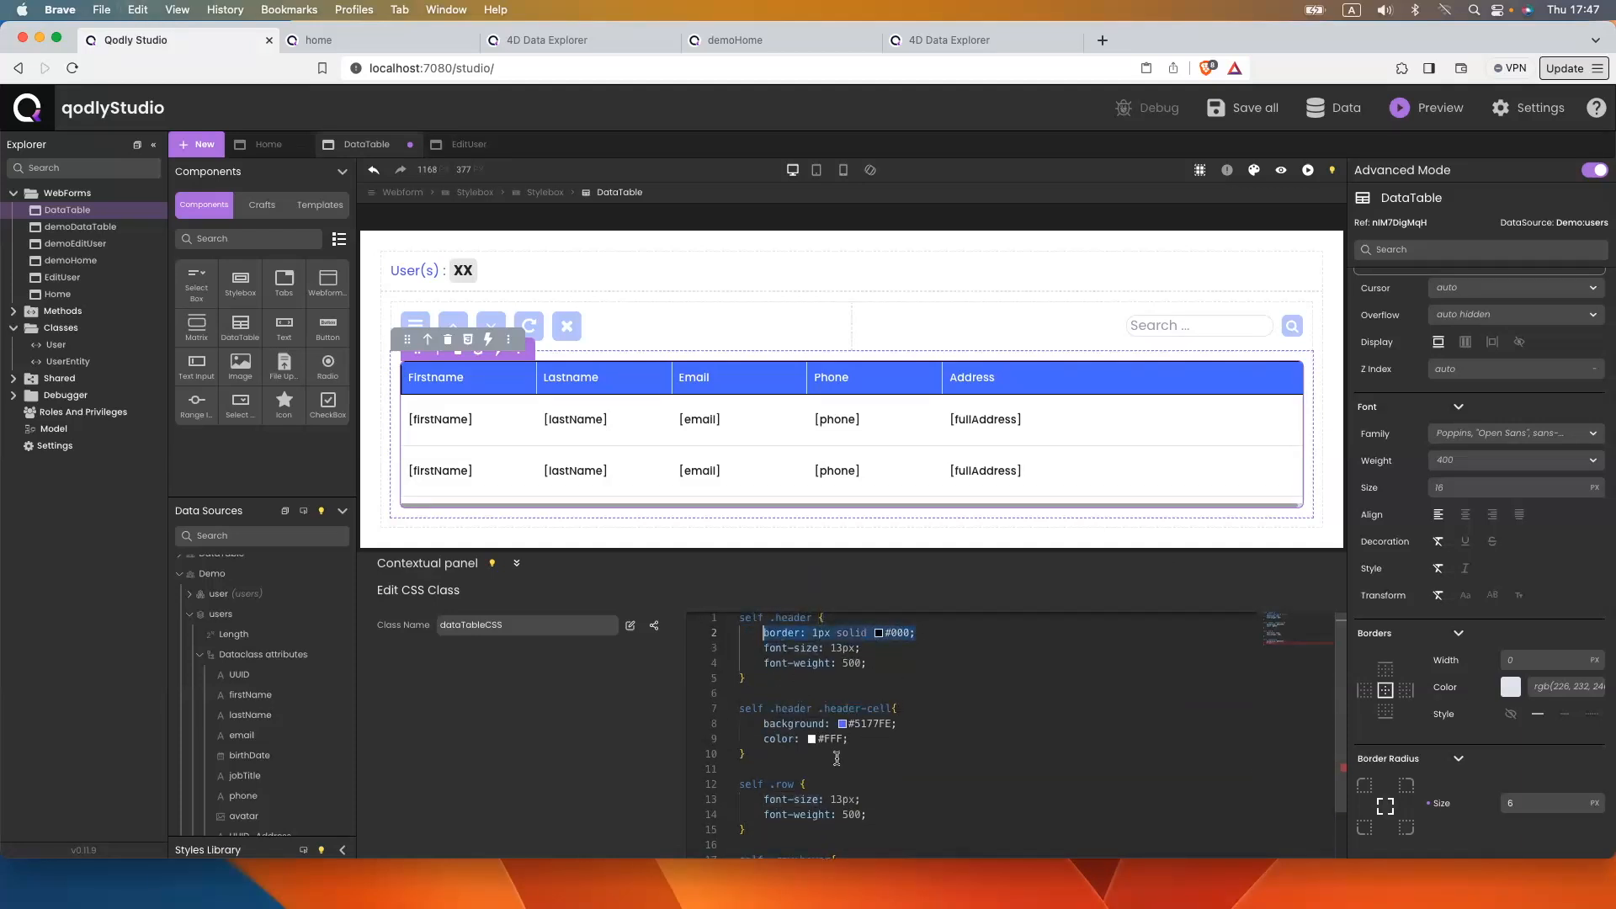
pyautogui.scroll(-4, 838, 759)
pyautogui.moveTo(846, 733); pyautogui.dragTo(764, 731)
pyautogui.press('super+v')
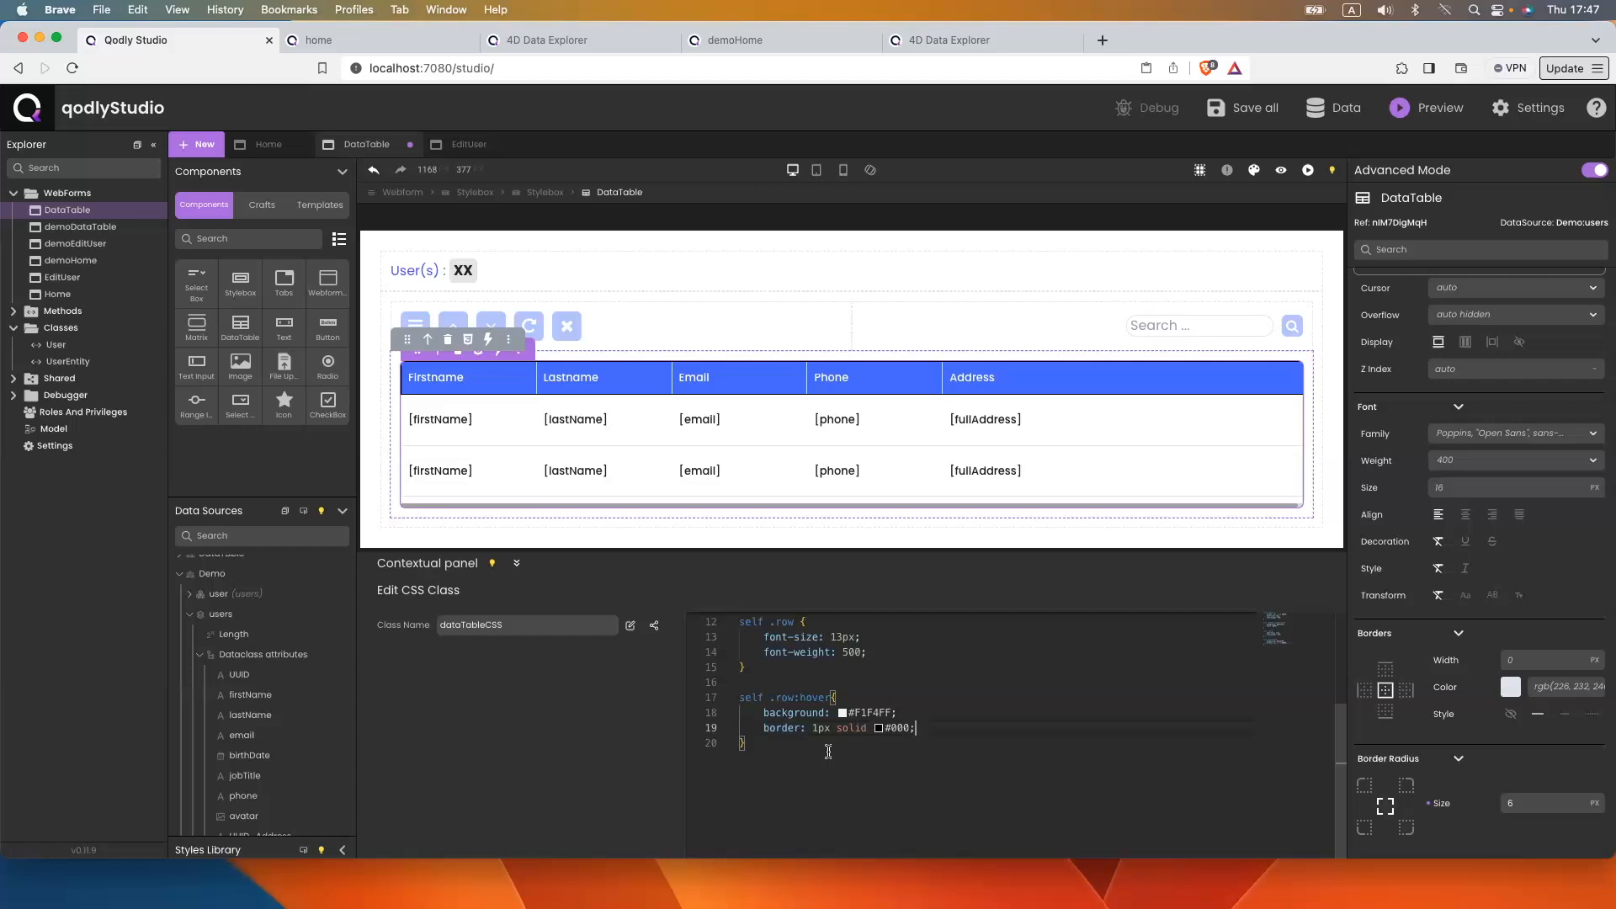
# Replace the hover rule's border color with the copied background value F1F4FF and save the webform
pyautogui.doubleClick(862, 713)
pyautogui.press('super+c')
pyautogui.doubleClick(893, 728)
pyautogui.press('super+v')
pyautogui.press('super+s')
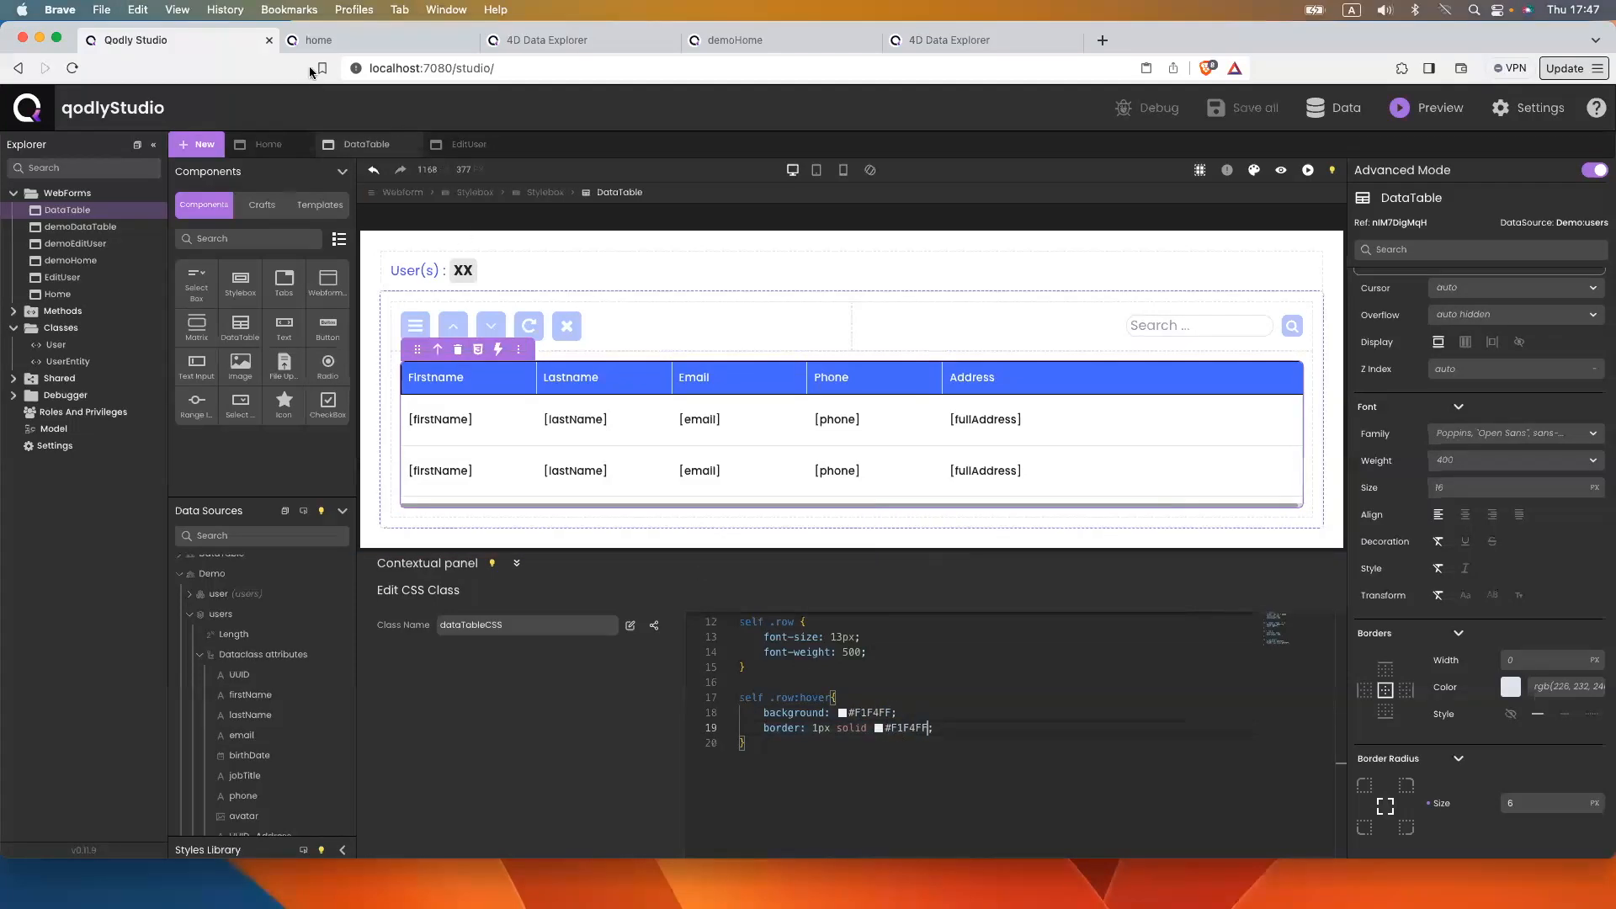
# Reload the rendered home page to check the row hover effect, and return to the studio
pyautogui.click(368, 44)
pyautogui.click(408, 71)
pyautogui.press('Return')
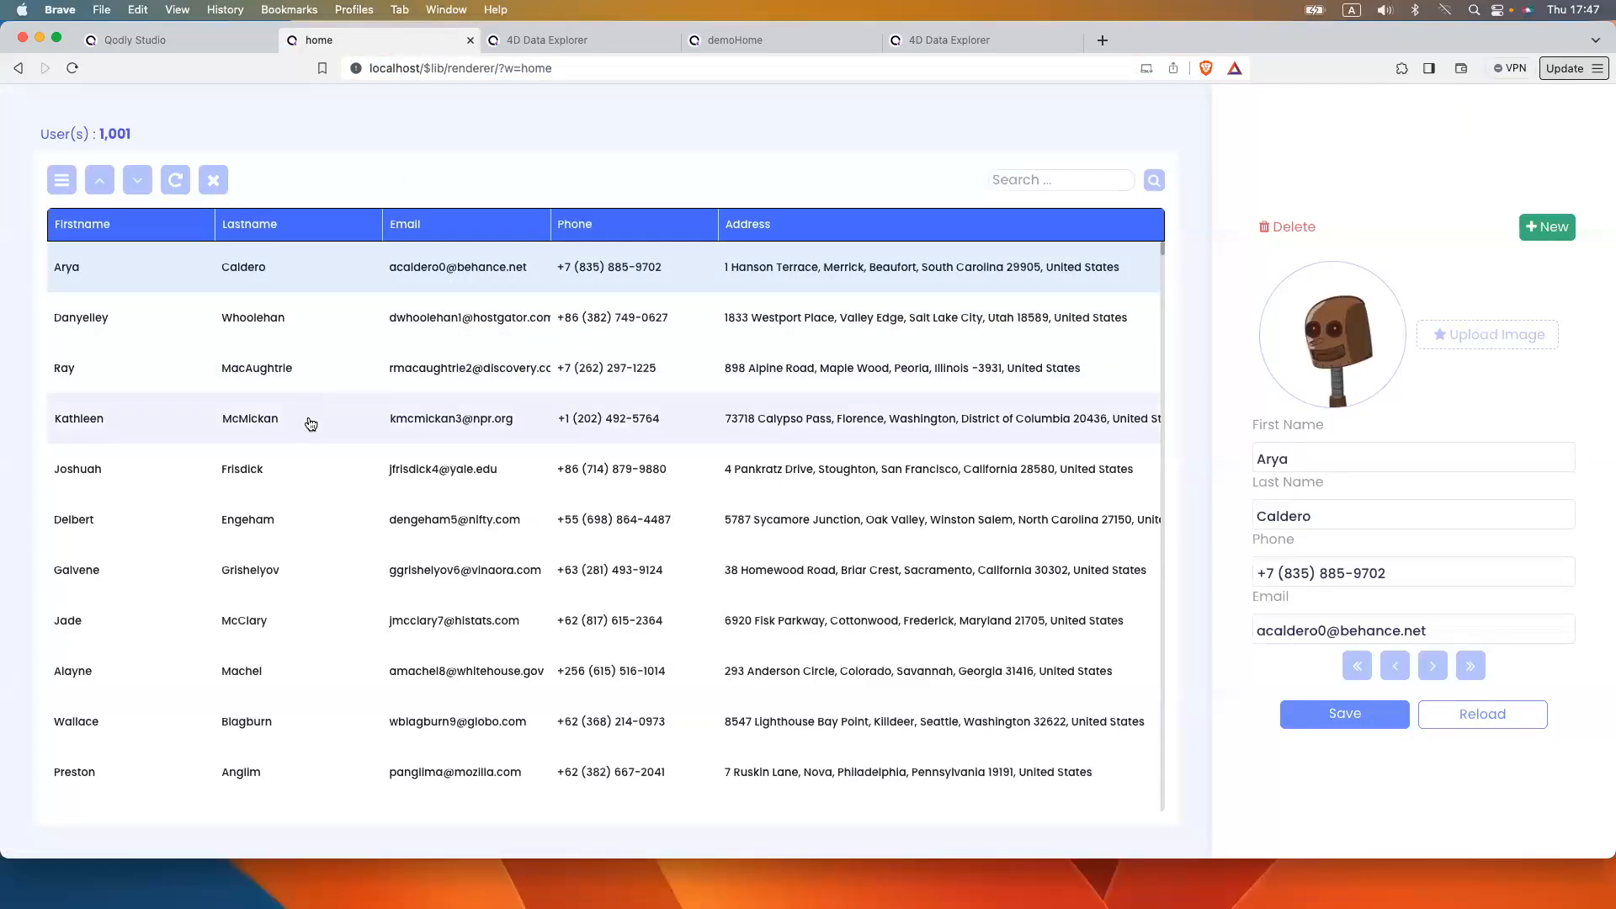
pyautogui.click(193, 40)
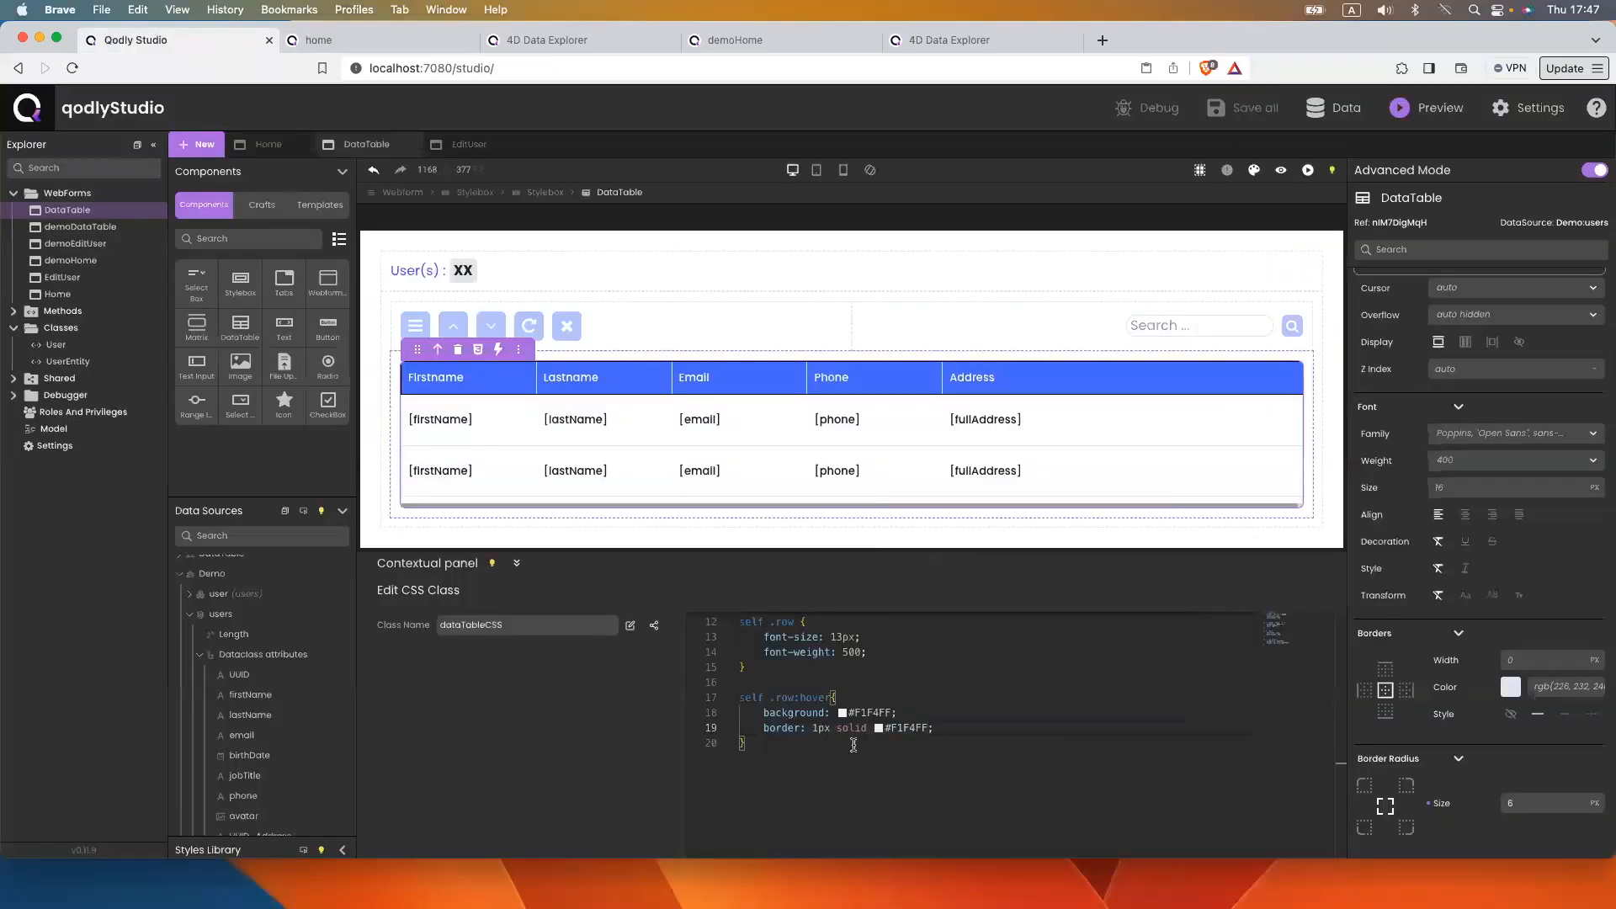
# Duplicate the whole self .row:hover rule below the original
pyautogui.moveTo(785, 745); pyautogui.dragTo(732, 699)
pyautogui.press('super+c')
pyautogui.press('Right')
pyautogui.press('Return')
pyautogui.press('Return')
pyautogui.press('super+v')
# Change the duplicated rule's selector to self .row .selected
pyautogui.click(799, 773)
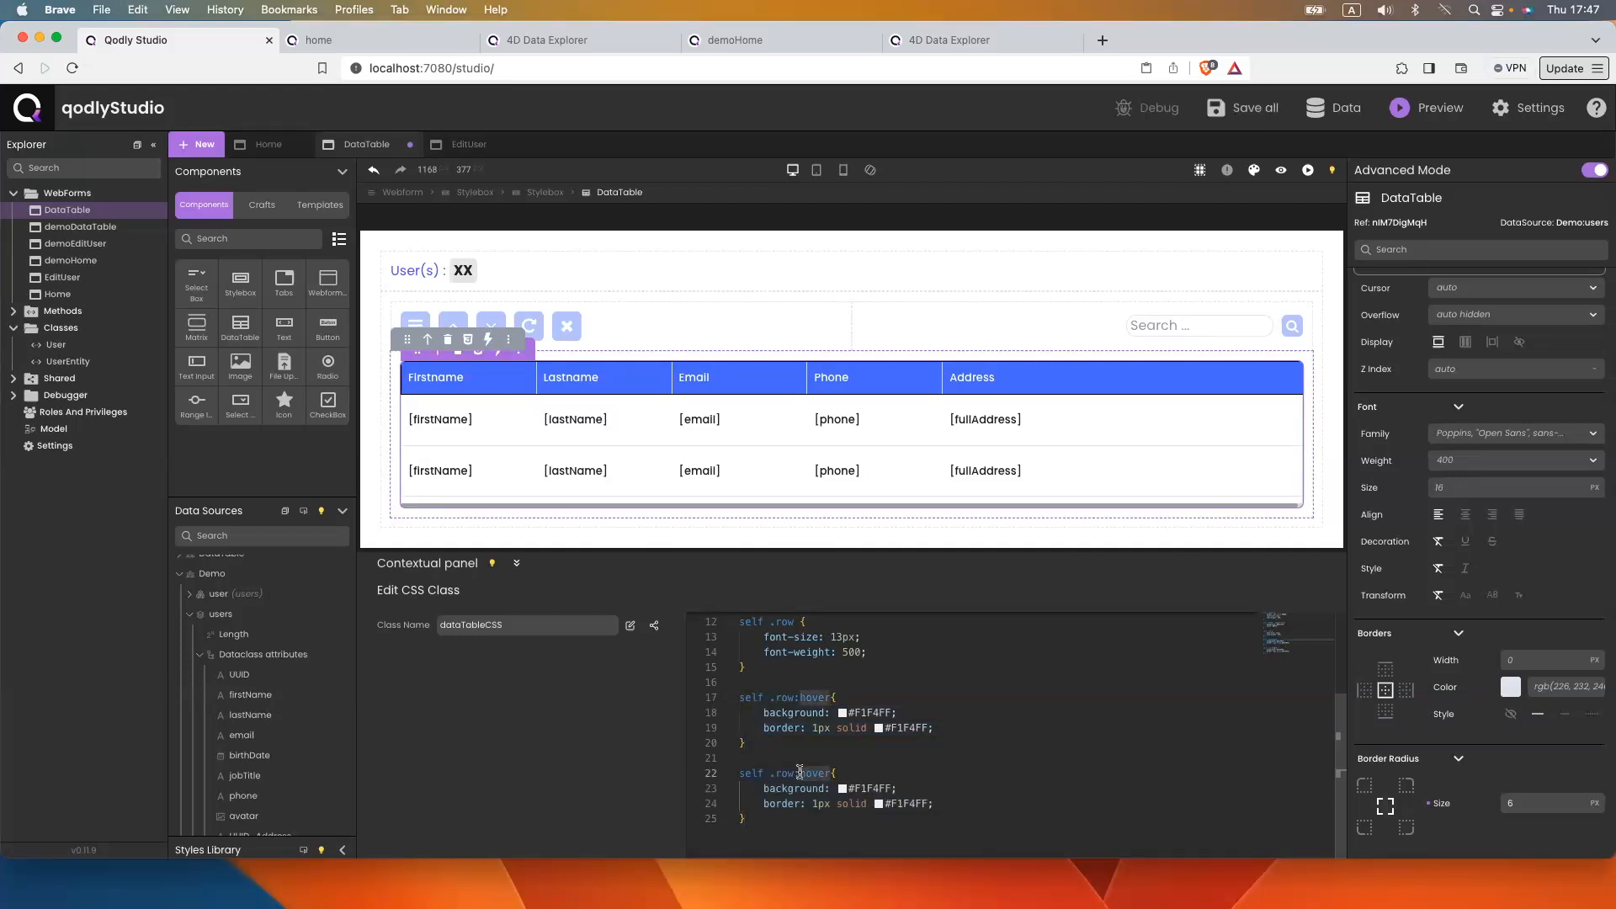
pyautogui.press('Left')
pyautogui.press('BackSpace')
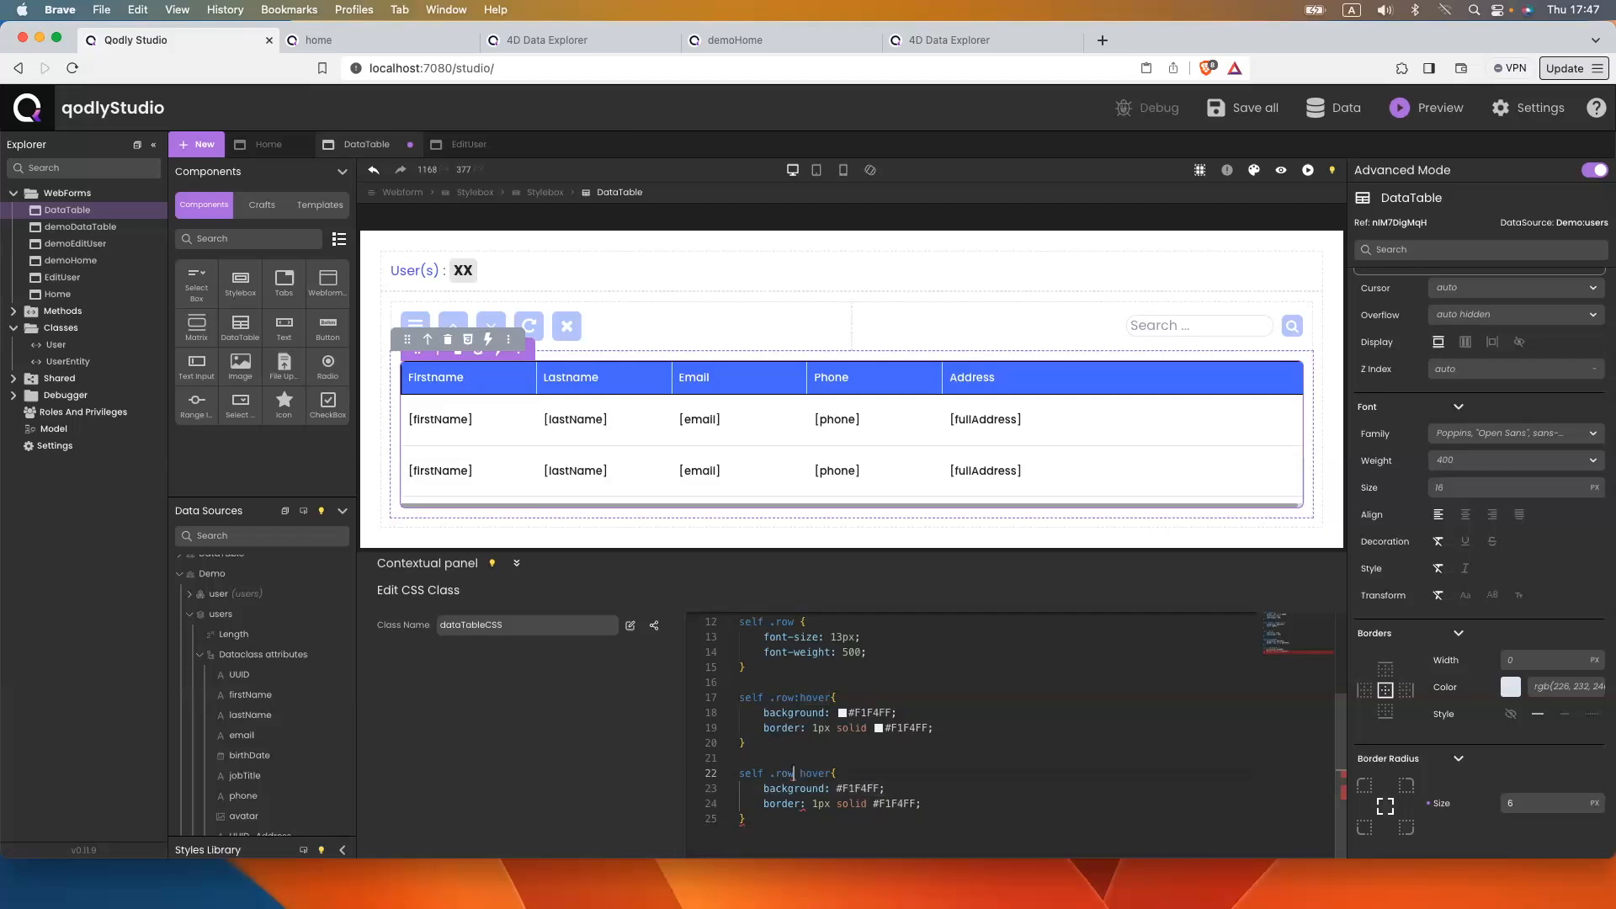
pyautogui.doubleClick(811, 772)
pyautogui.write('.sele')
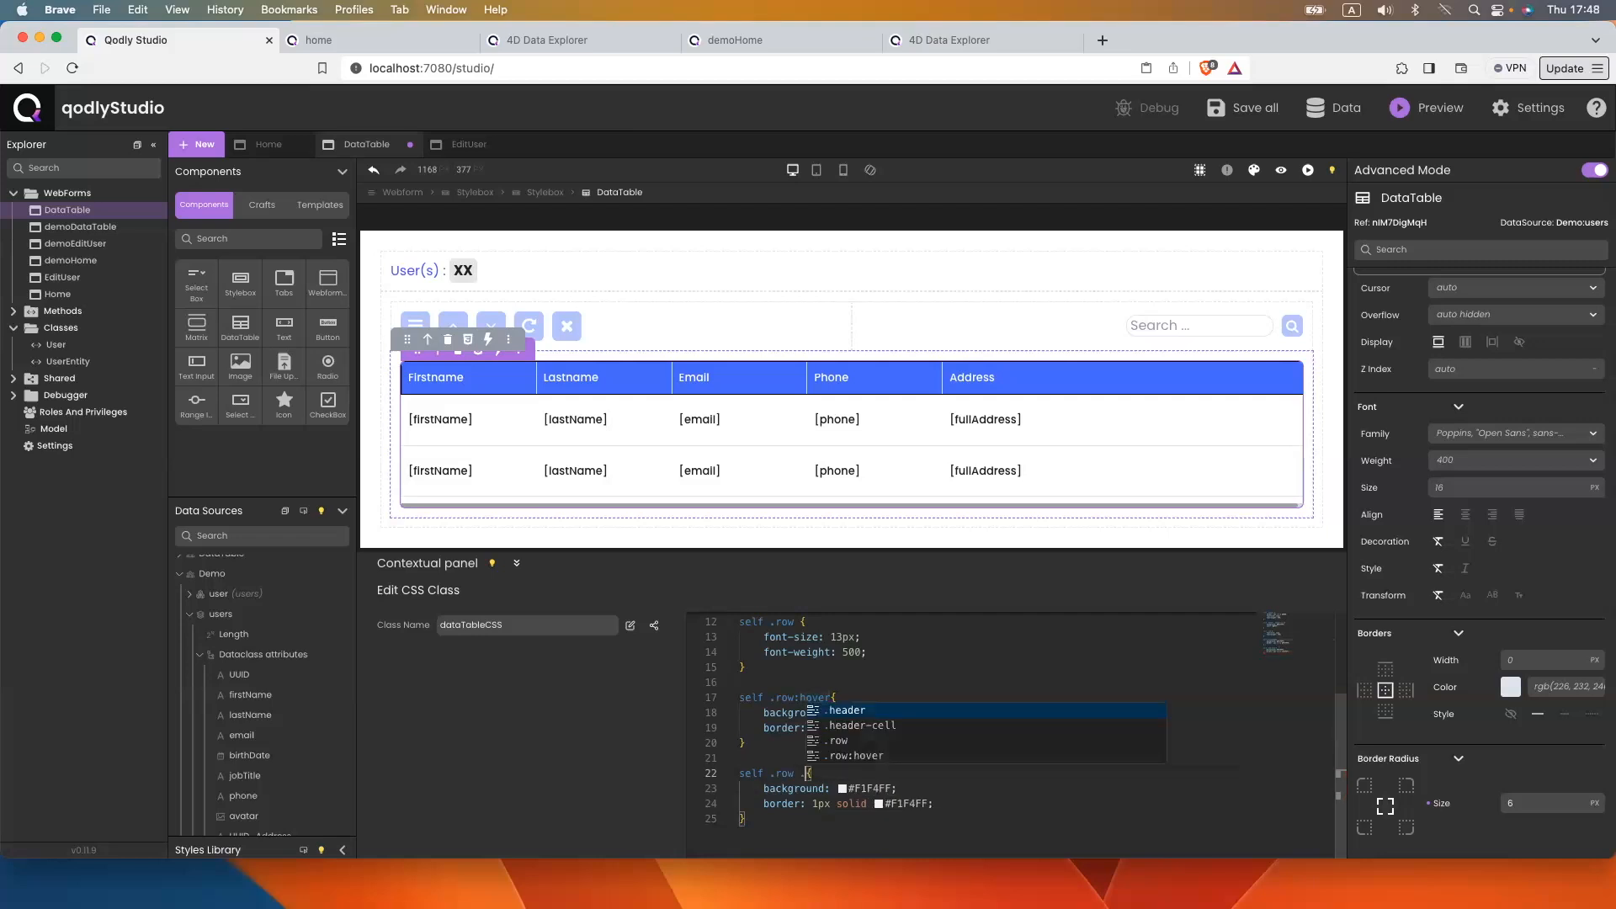
pyautogui.write('ct')
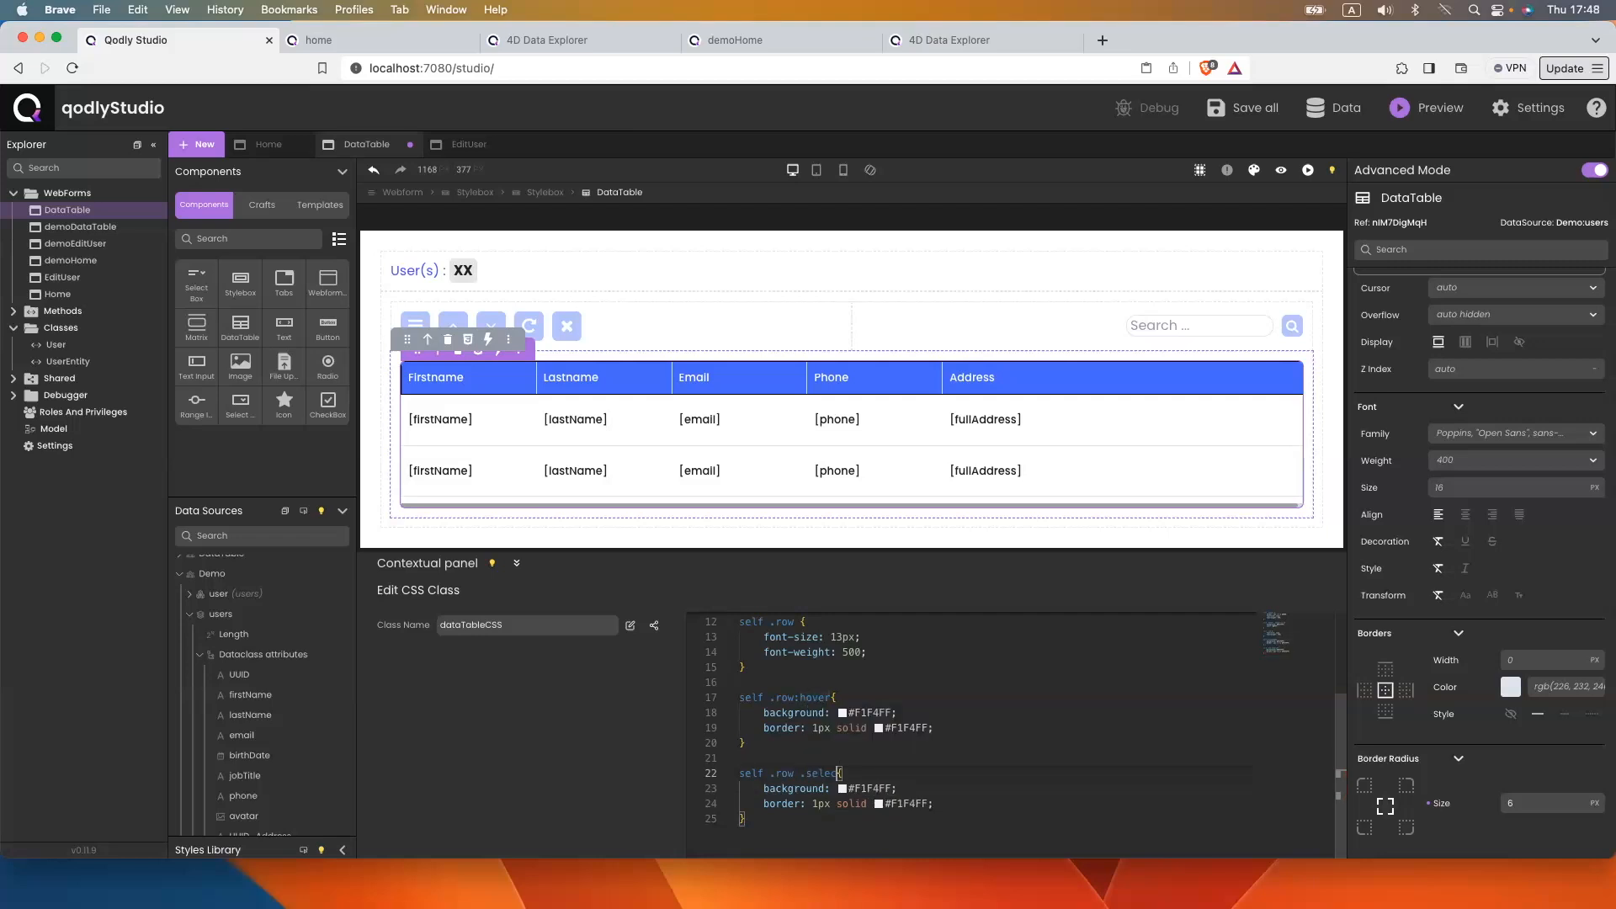
pyautogui.write('ted')
# Set both the background and the border color of the selected-row rule to #A3B7FD and save the webform
pyautogui.doubleClick(873, 786)
pyautogui.write('A3B7FD')
pyautogui.doubleClick(871, 789)
pyautogui.press('super+c')
pyautogui.doubleClick(907, 802)
pyautogui.press('super+v')
pyautogui.click(933, 790)
pyautogui.press('super+s')
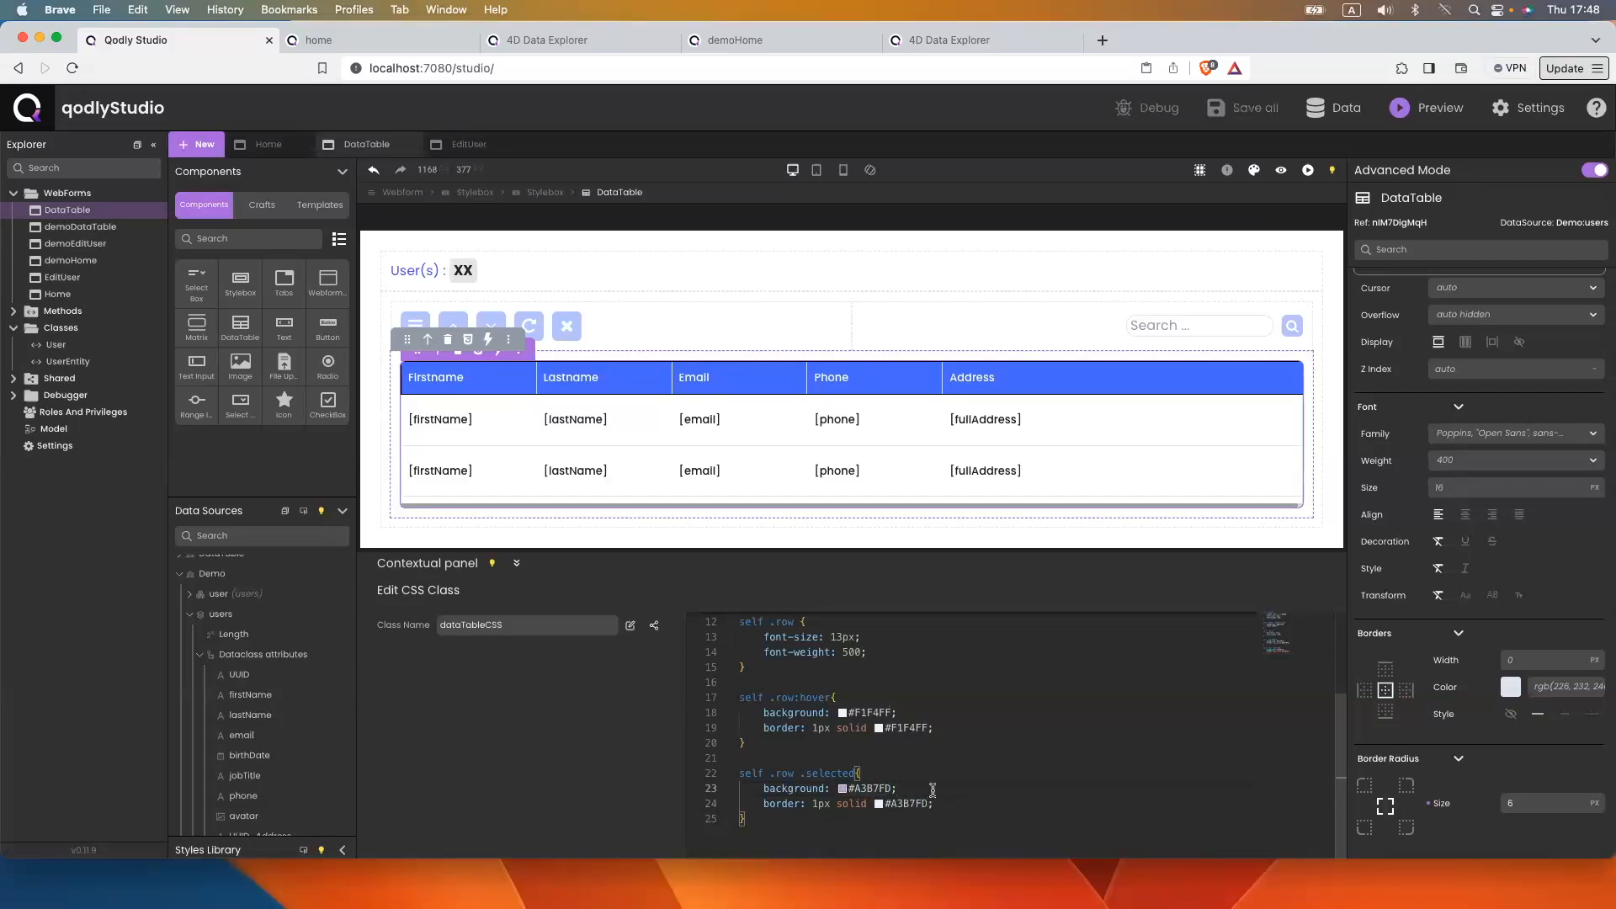
# Reload the rendered home page, select the second user row to check its highlight, and return to the studio
pyautogui.click(299, 42)
pyautogui.click(399, 68)
pyautogui.press('Return')
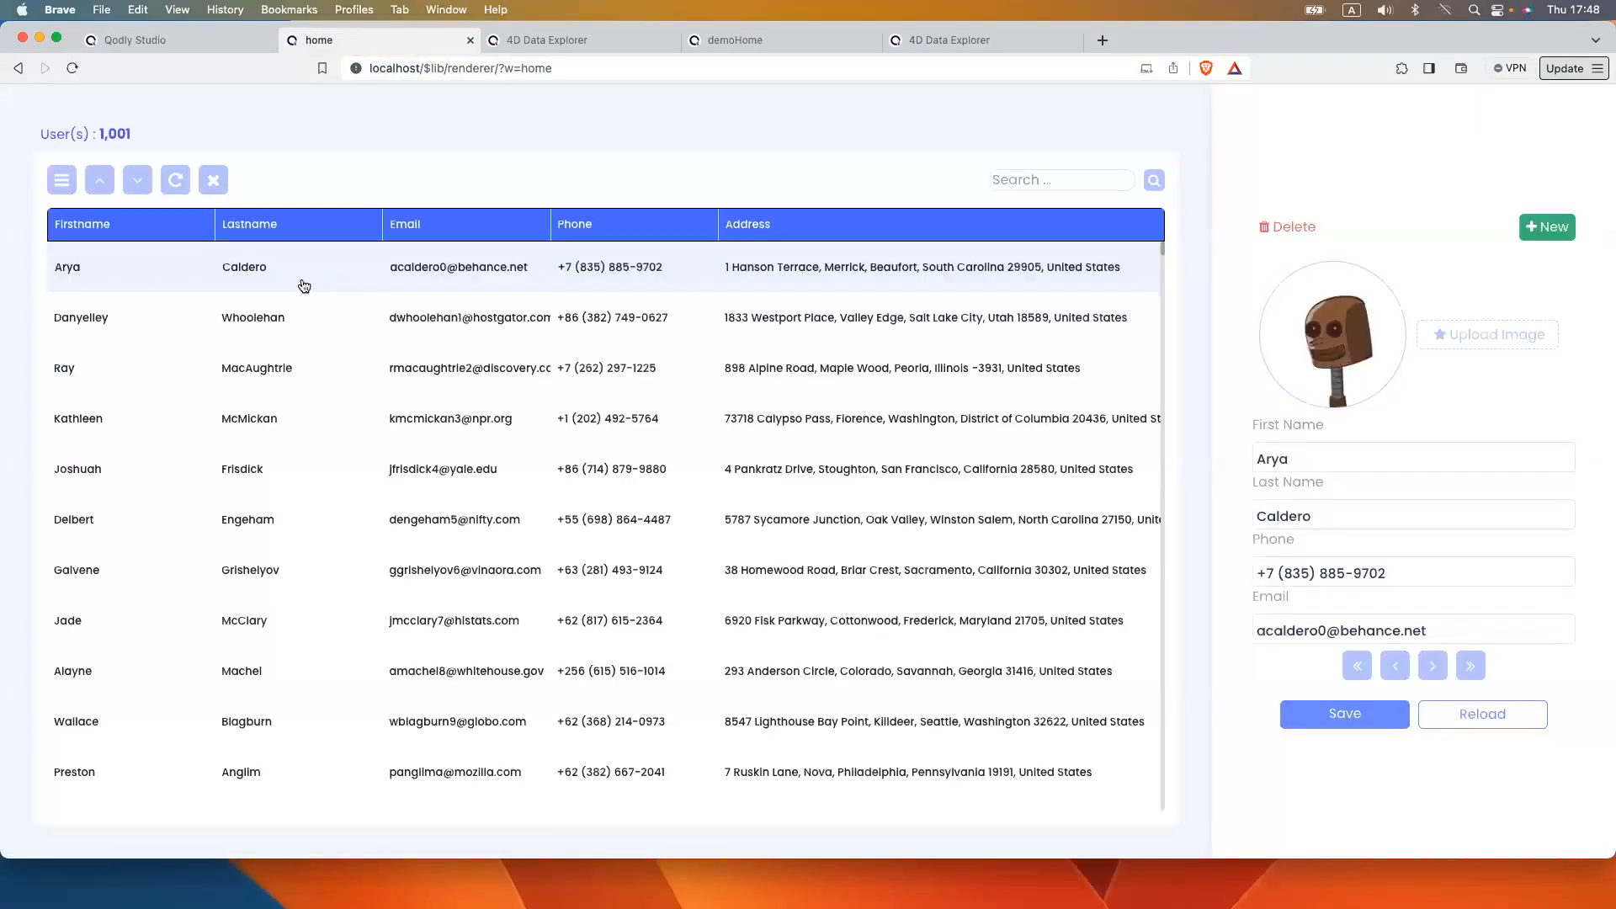
pyautogui.click(234, 327)
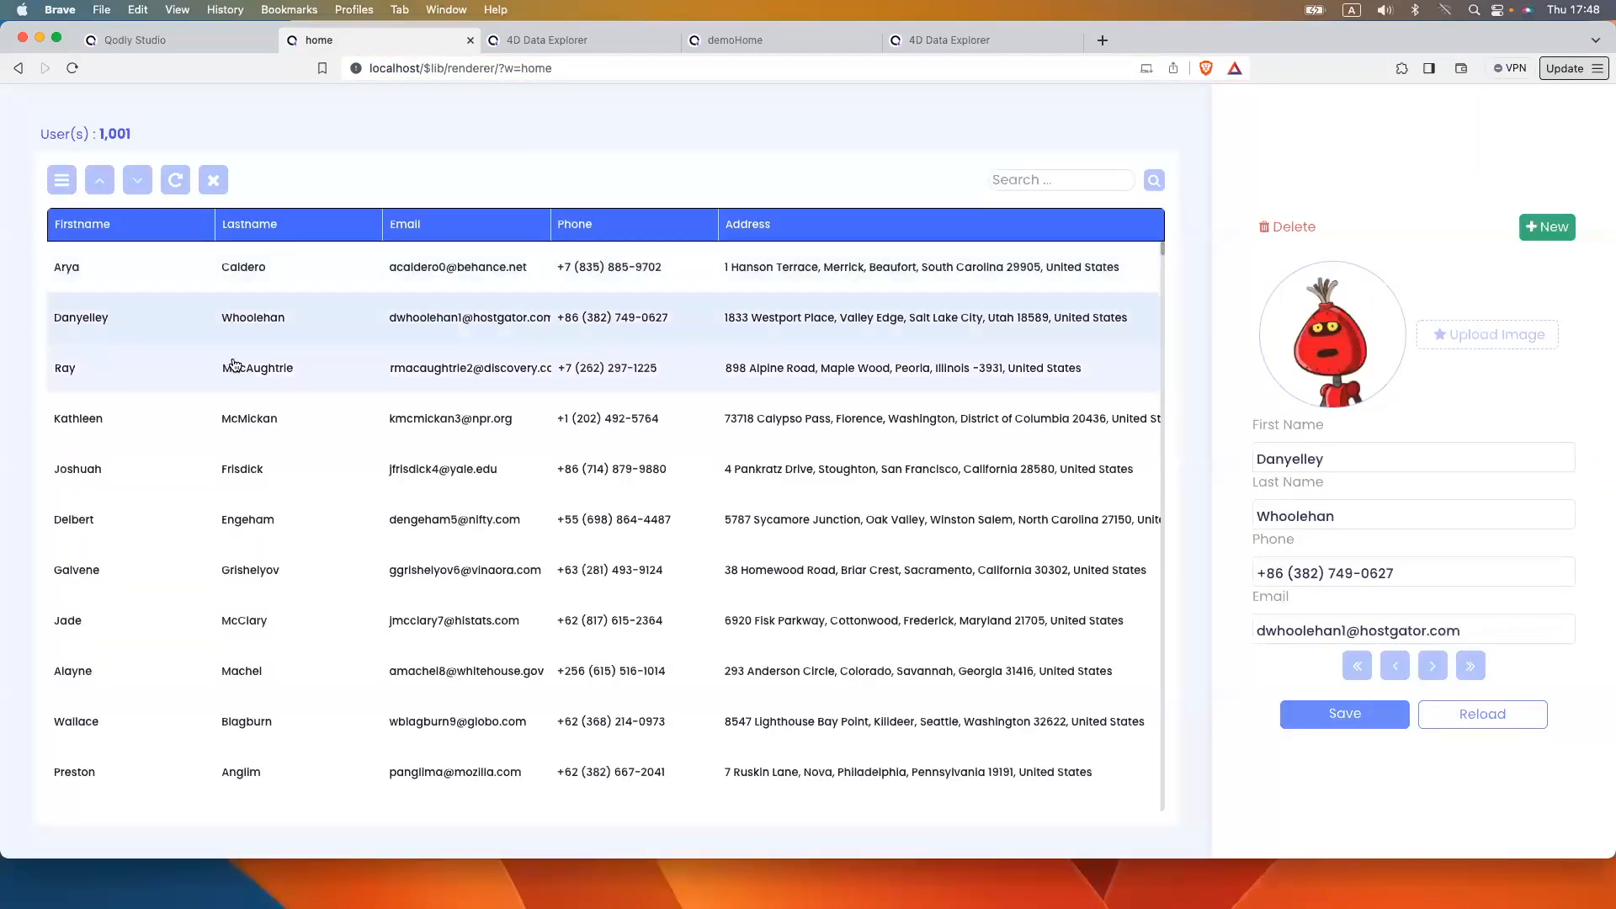
pyautogui.click(240, 40)
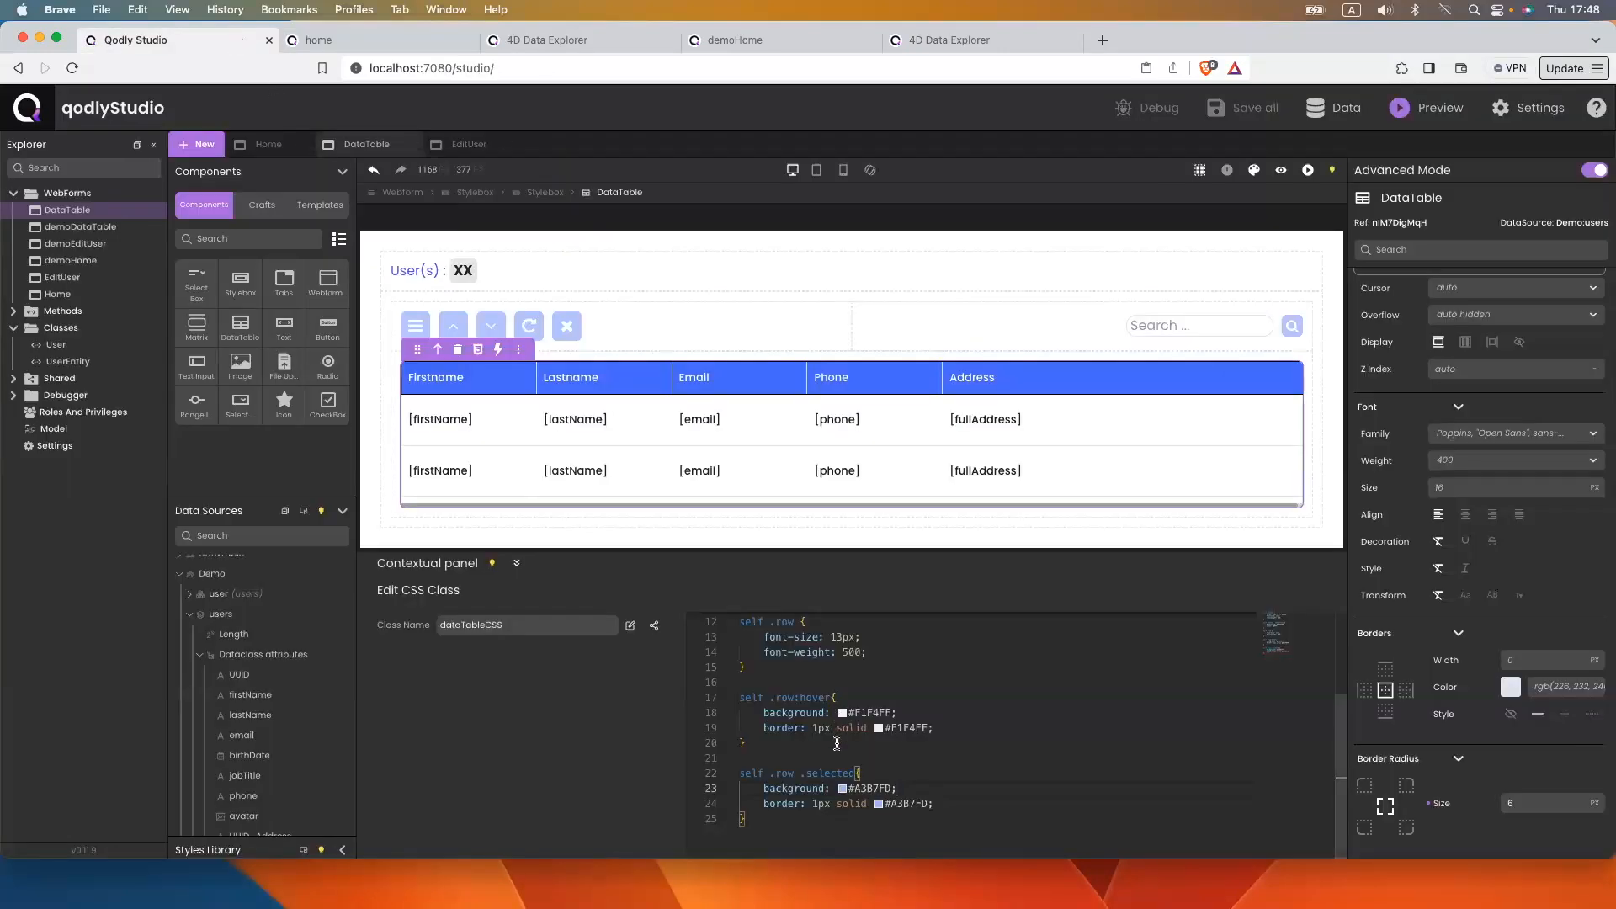
# Remove the space in the last rule's selector so it reads self .row.selected, and save the webform
pyautogui.moveTo(800, 773); pyautogui.dragTo(855, 773)
pyautogui.press('Left')
pyautogui.press('BackSpace')
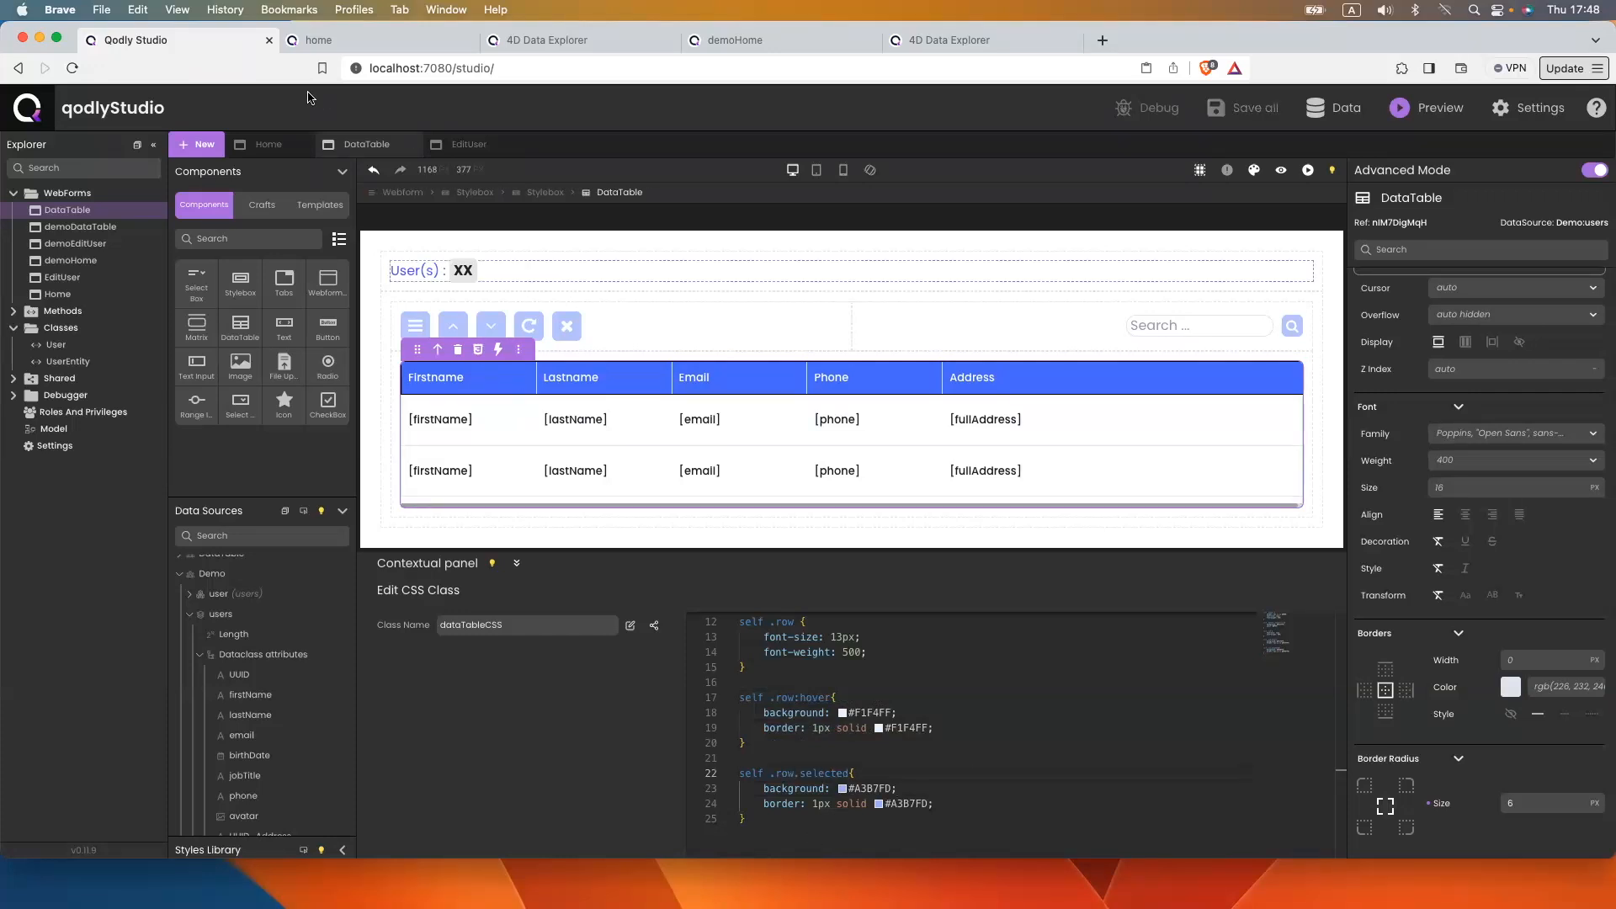
# Reload the rendered home page and select the first user row to check the selected-row highlight
pyautogui.click(300, 42)
pyautogui.click(414, 75)
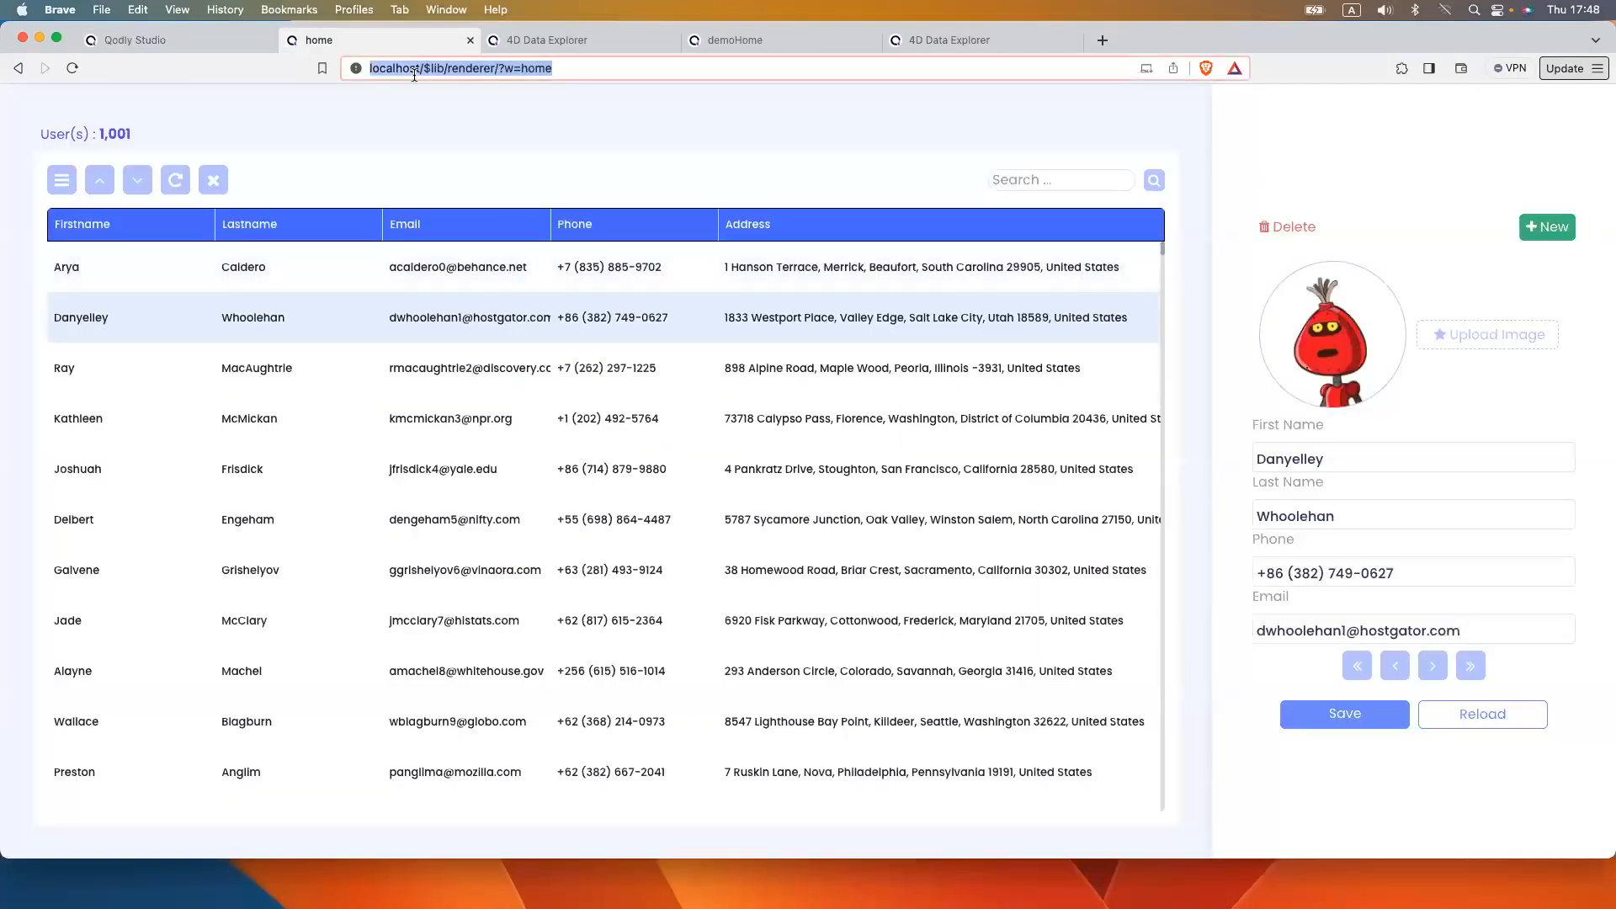
pyautogui.press('Return')
pyautogui.click(326, 324)
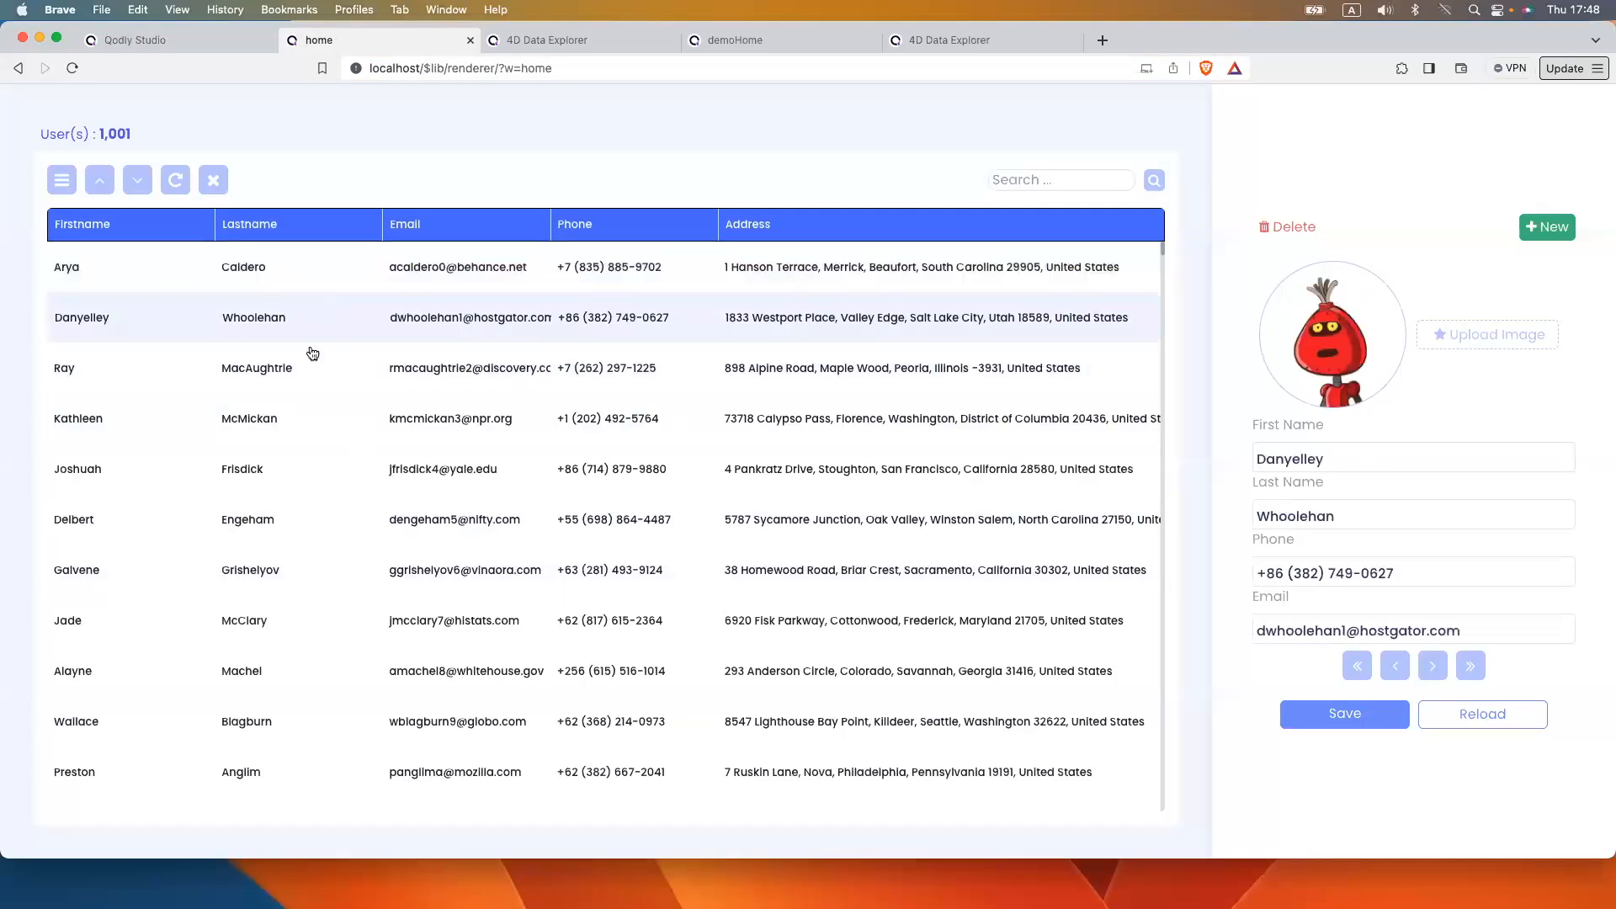
pyautogui.click(252, 268)
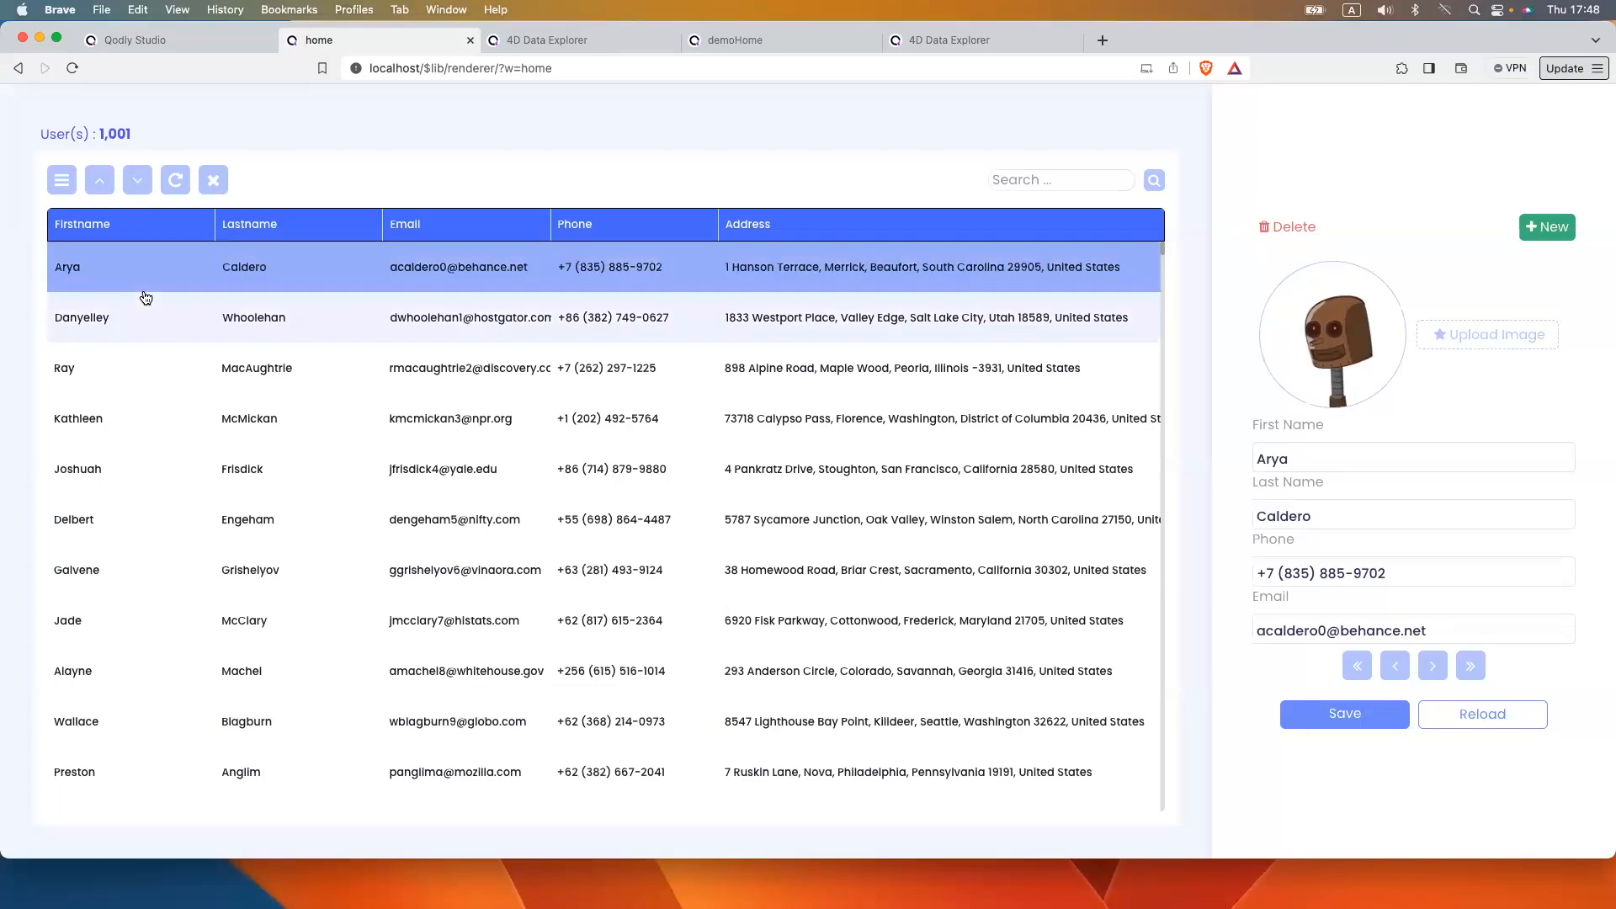
# Inspect the first row's first-name cell and its parent row element in the developer tools, close them, and return to the studio
pyautogui.rightClick(127, 268)
pyautogui.click(175, 503)
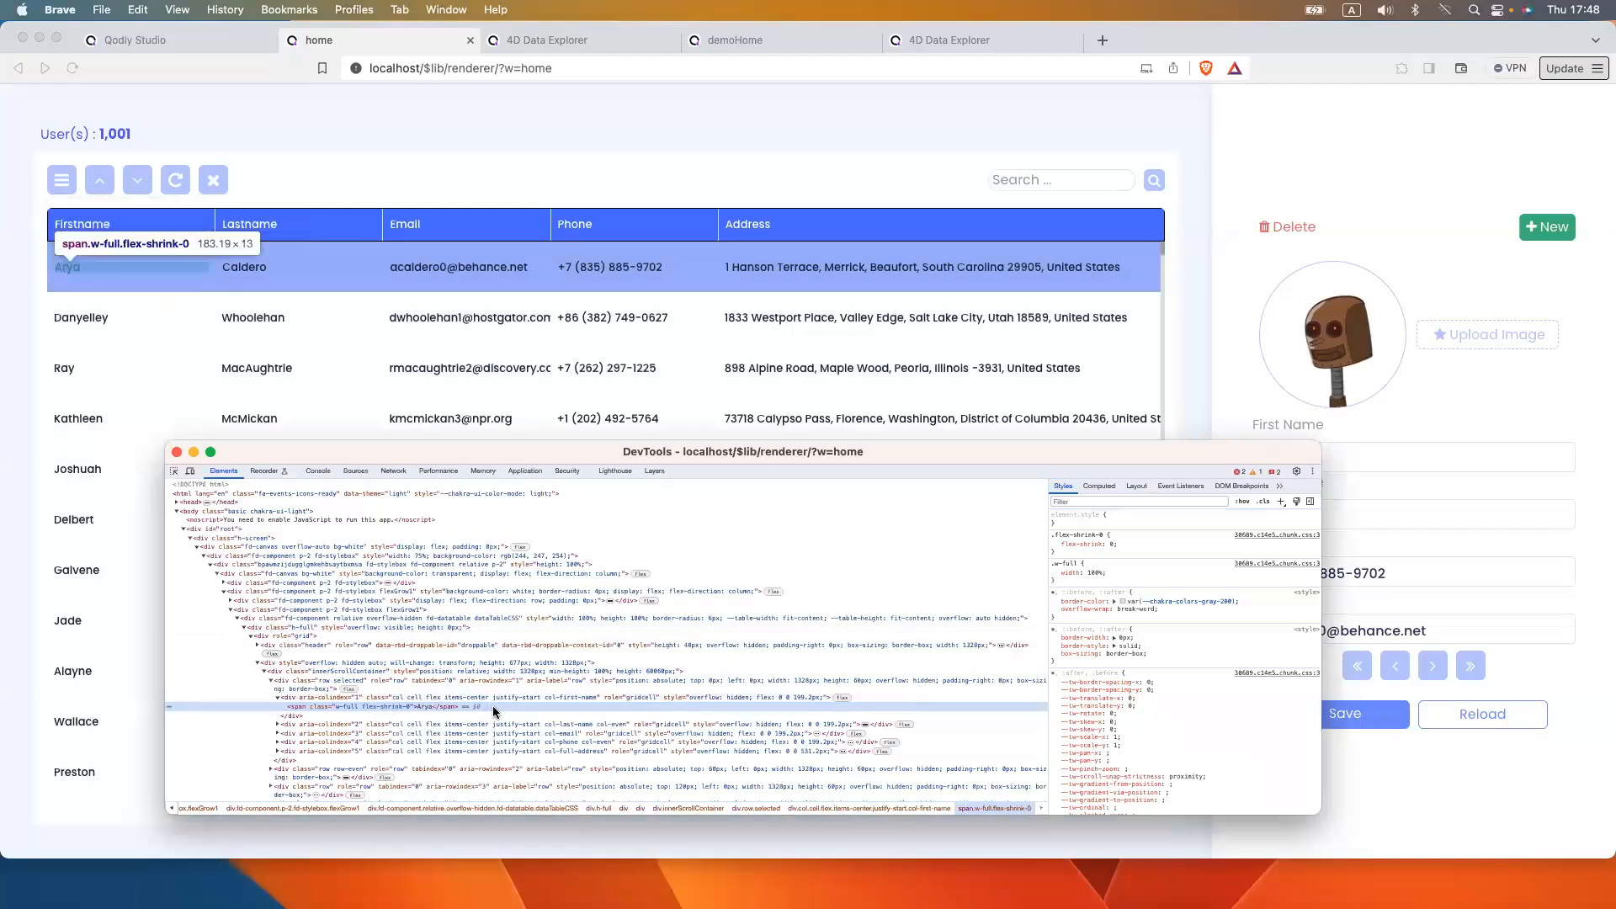
pyautogui.click(398, 679)
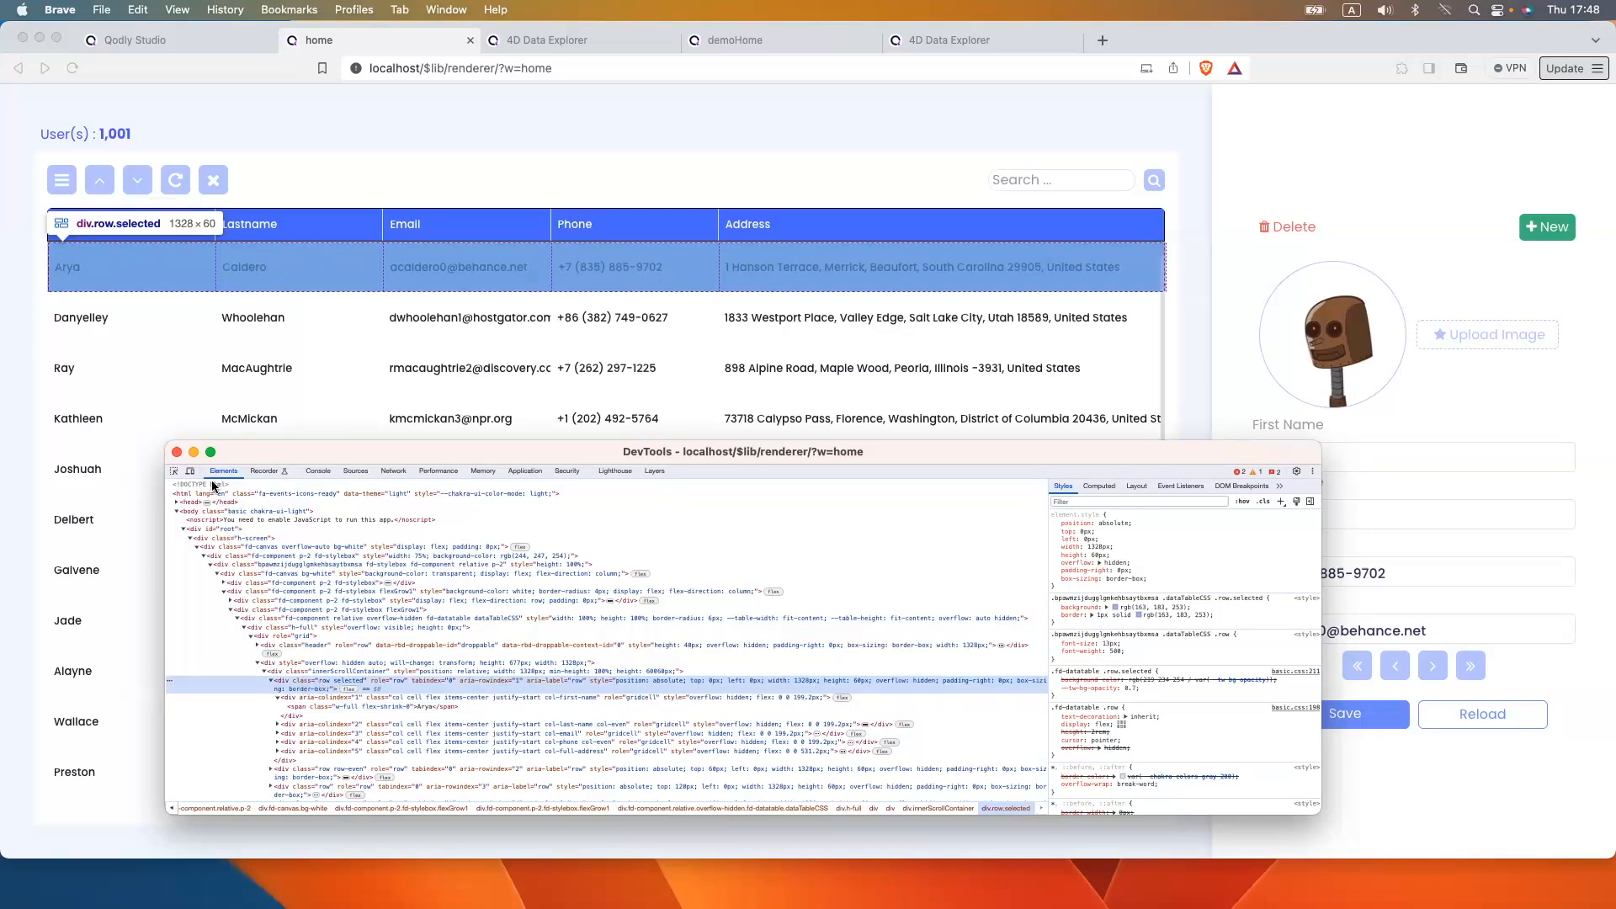
pyautogui.click(177, 452)
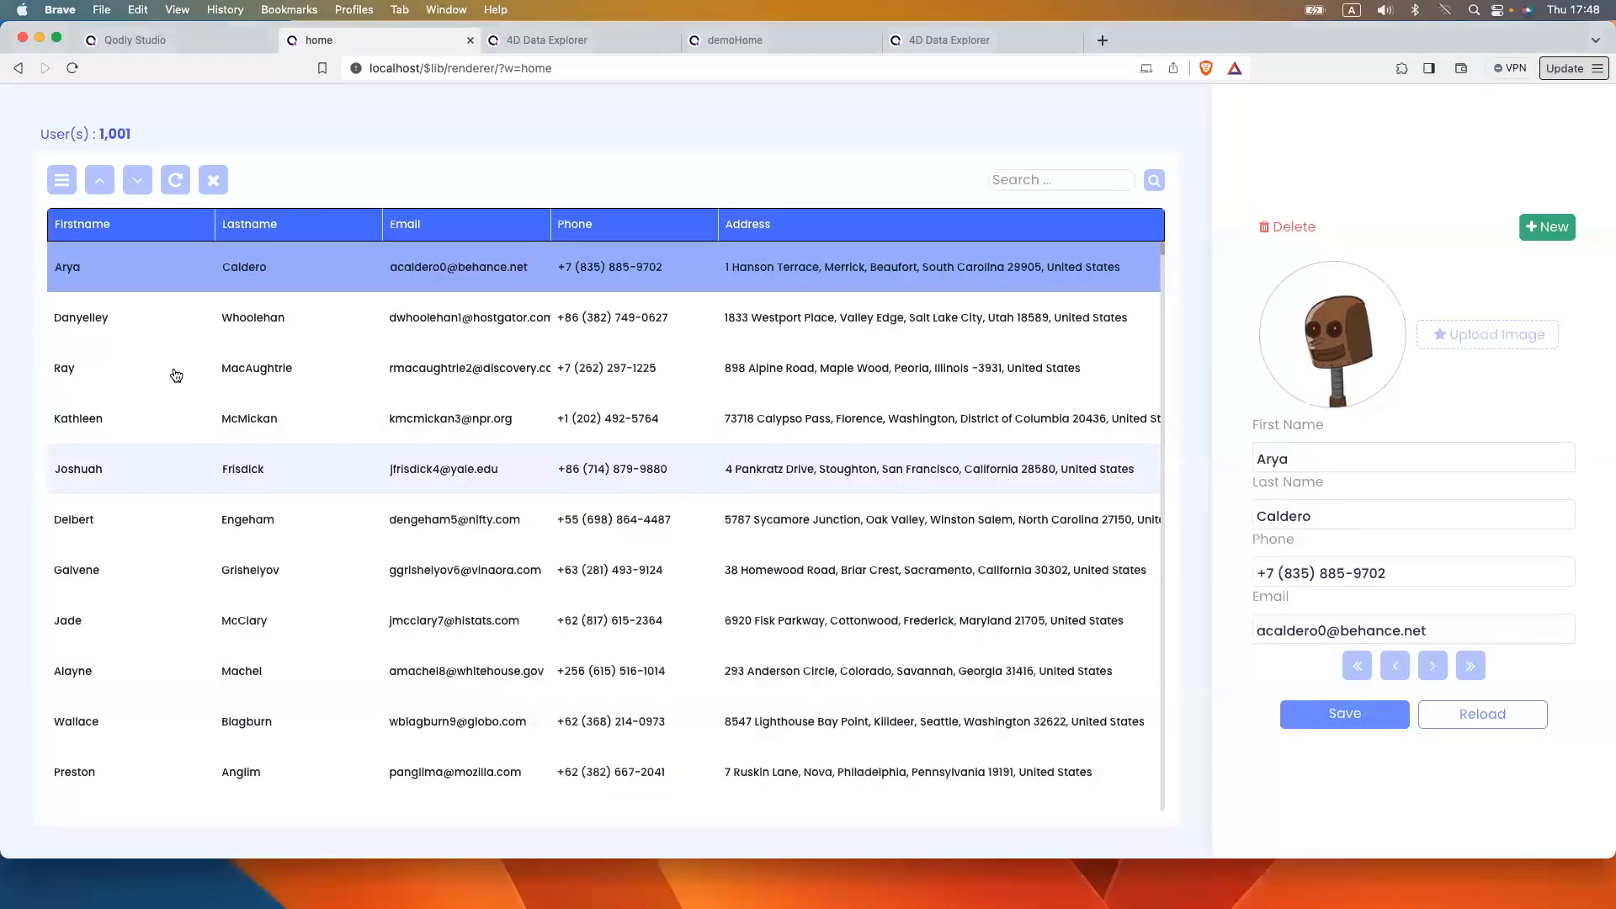
pyautogui.click(184, 40)
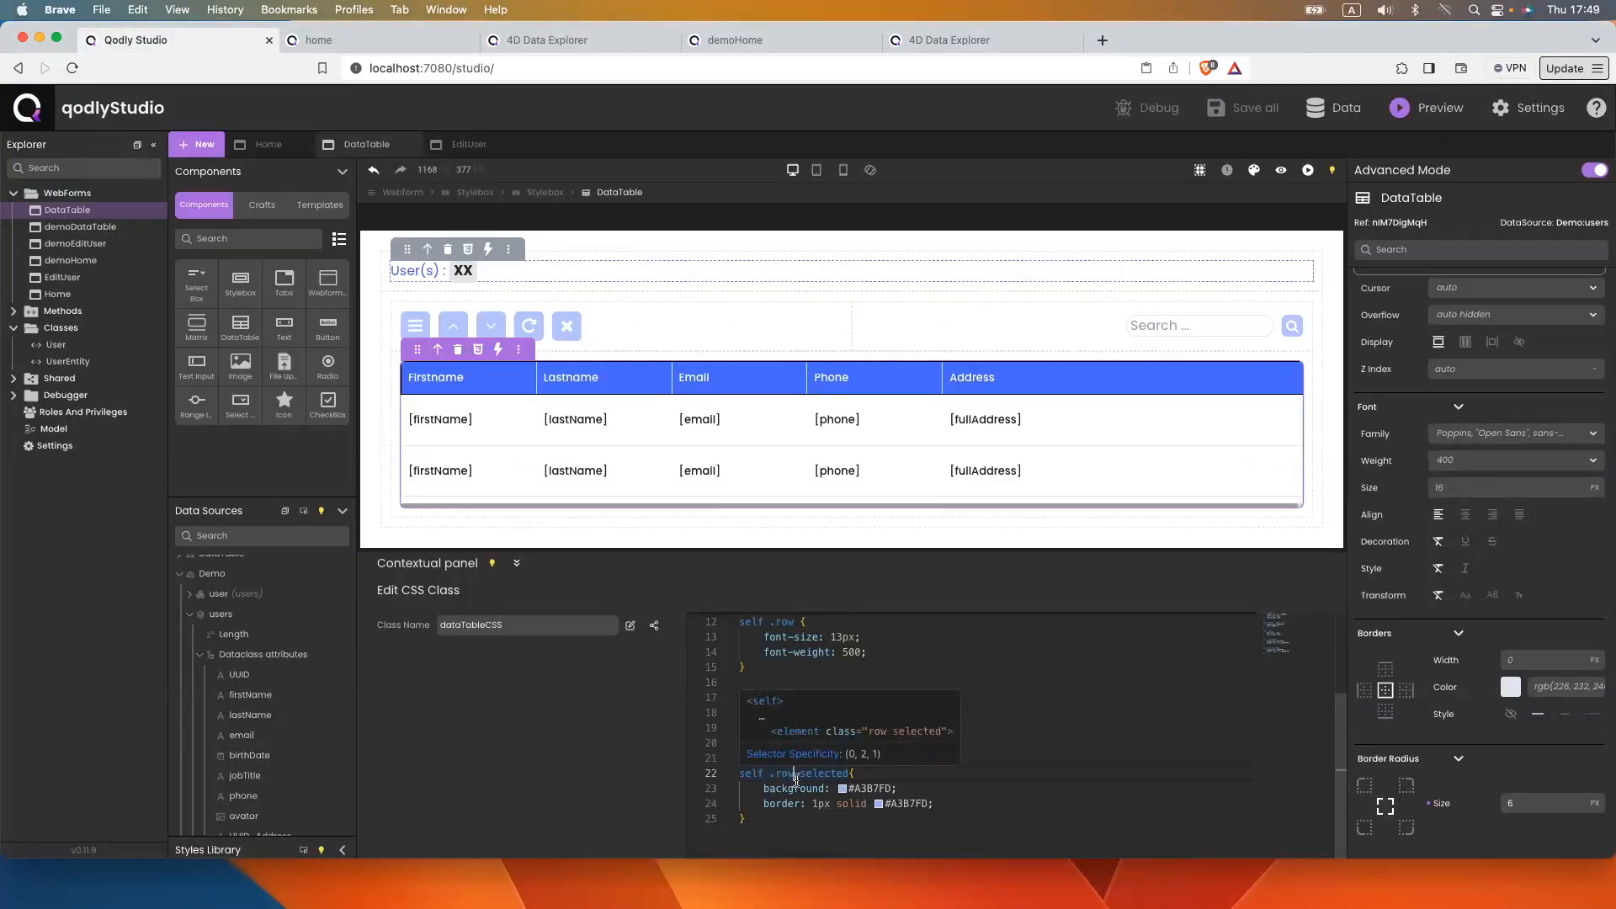
# Add a new line after the self .row.selected rule at the end of the CSS class
pyautogui.click(756, 742)
pyautogui.click(835, 821)
pyautogui.press('Return')
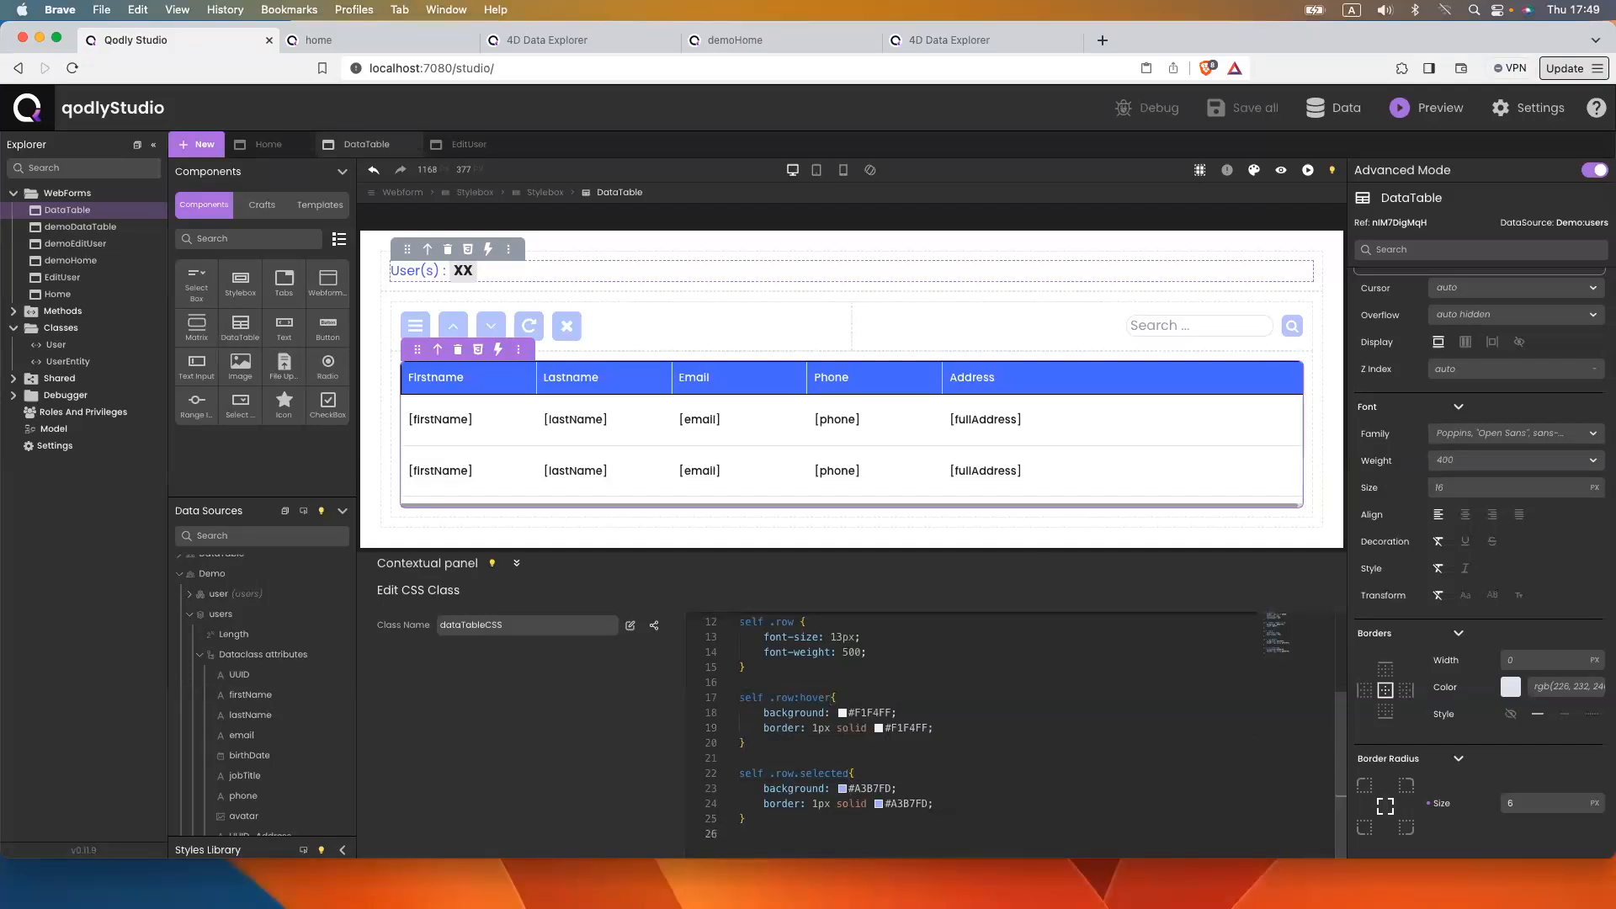
# Select the second user row on the rendered home page to examine the first-name column, and return to the studio
pyautogui.click(316, 40)
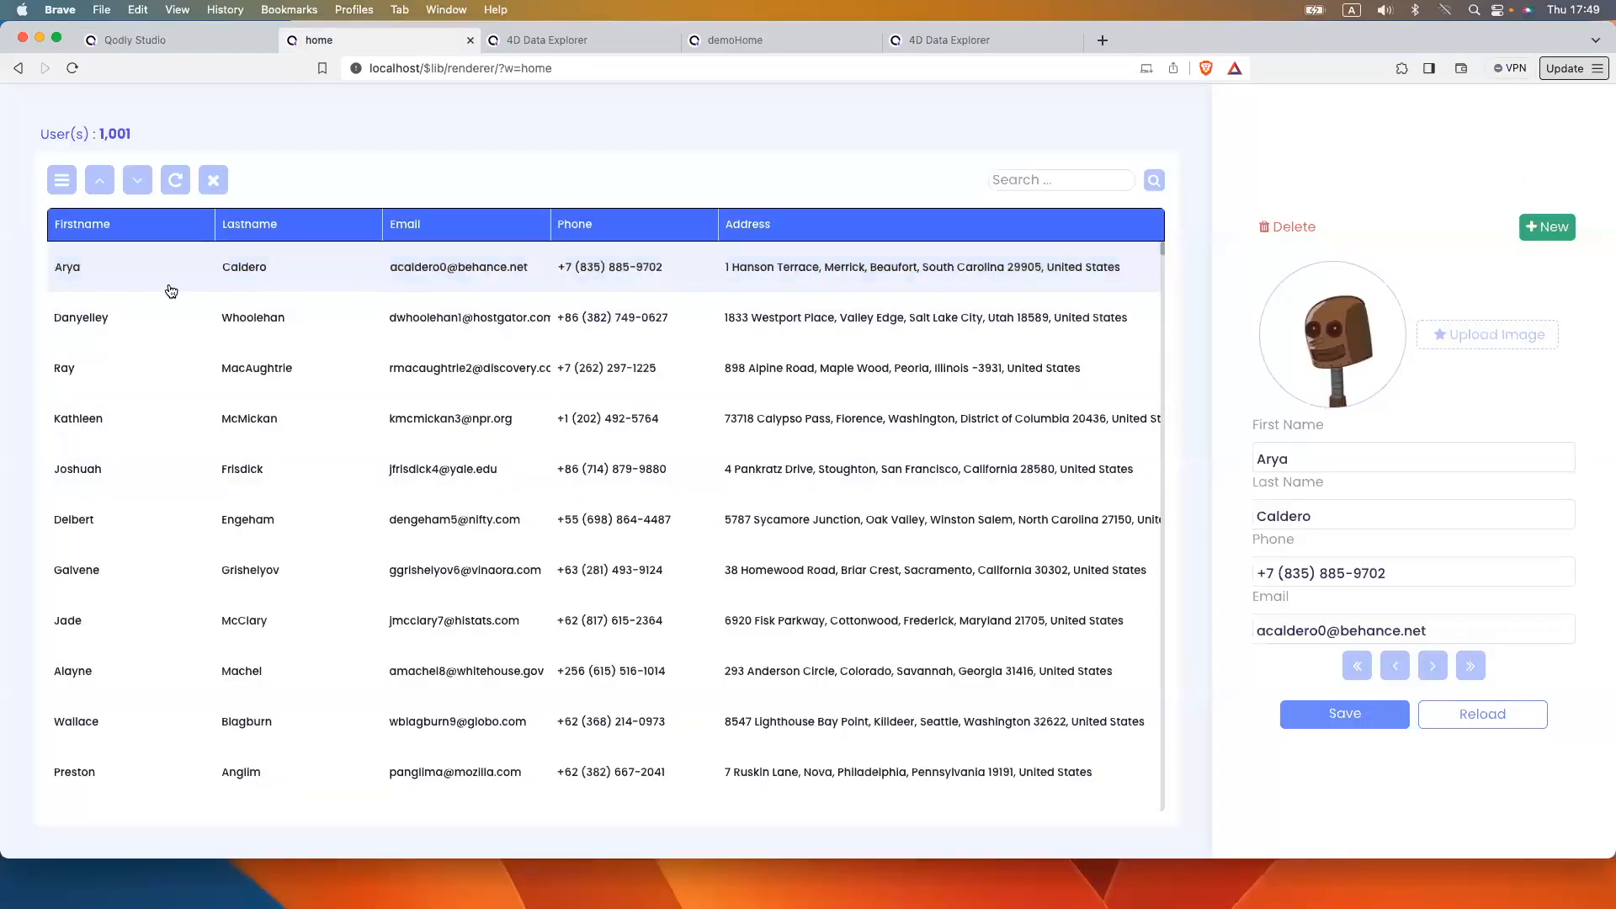
pyautogui.click(133, 328)
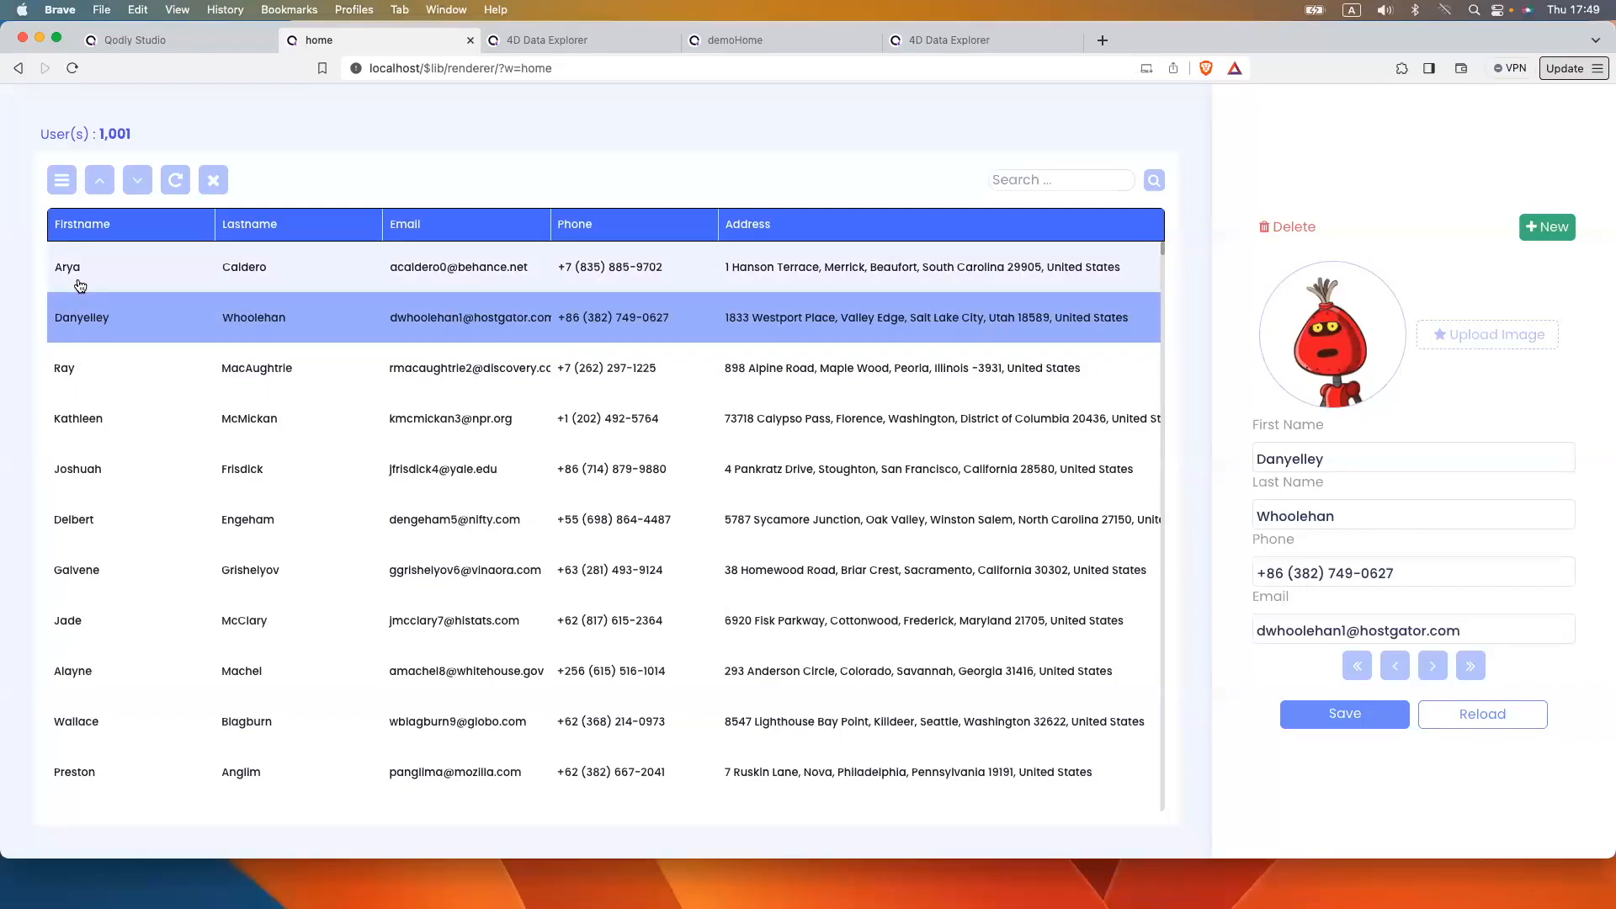
pyautogui.click(169, 48)
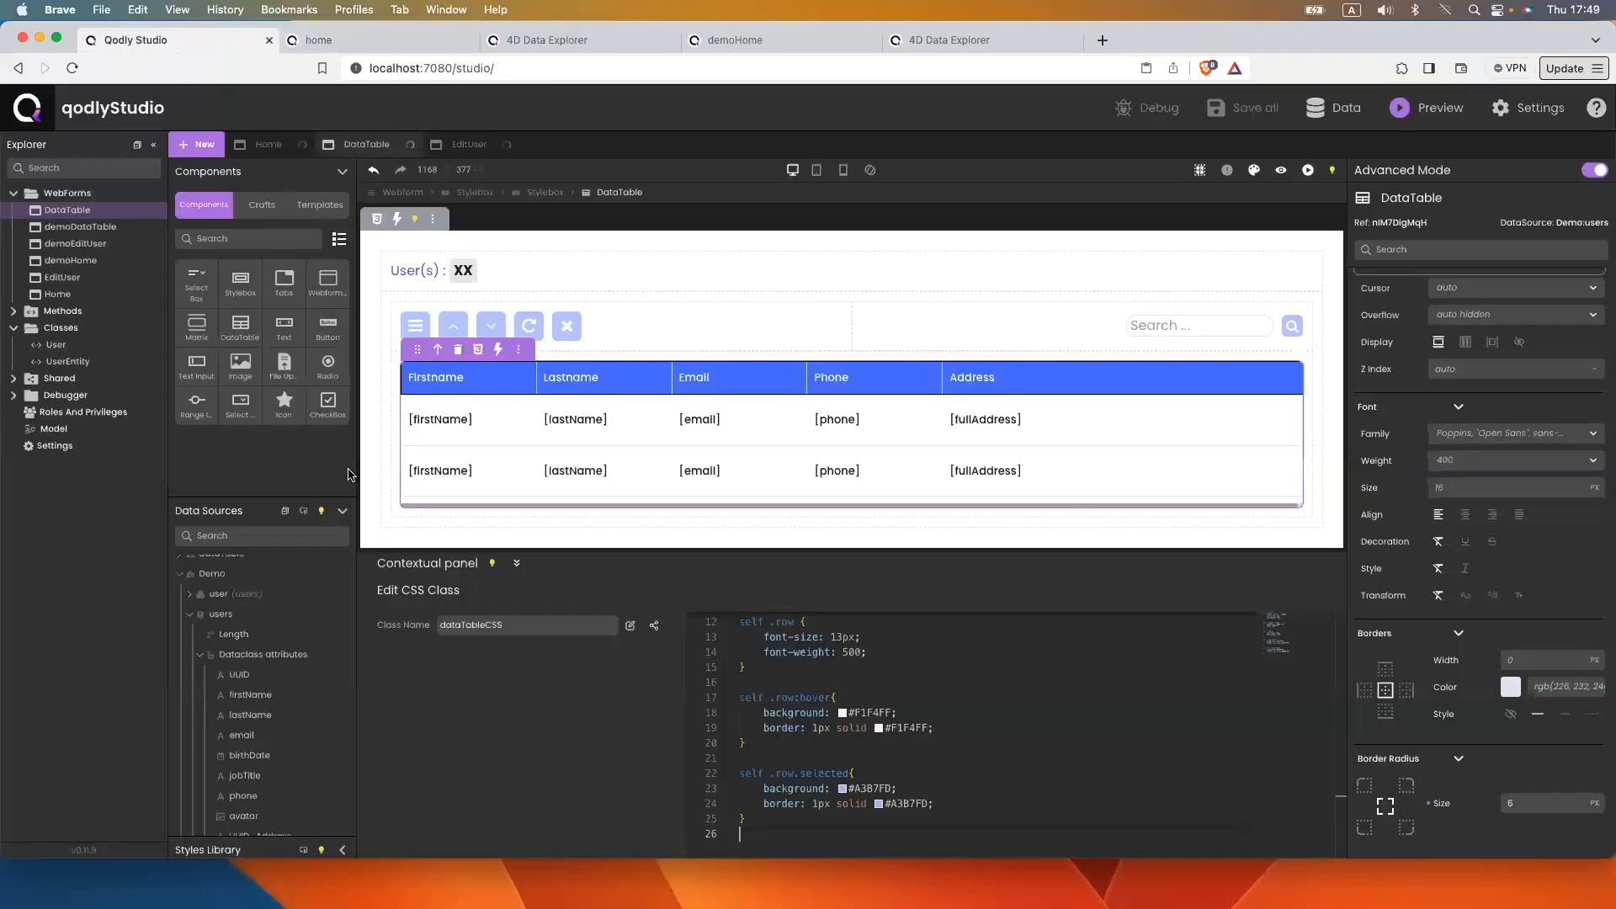
# Start a new rule with the selector self .col-first-name at the end of the dataTableCSS class
pyautogui.scroll(-2, 771, 752)
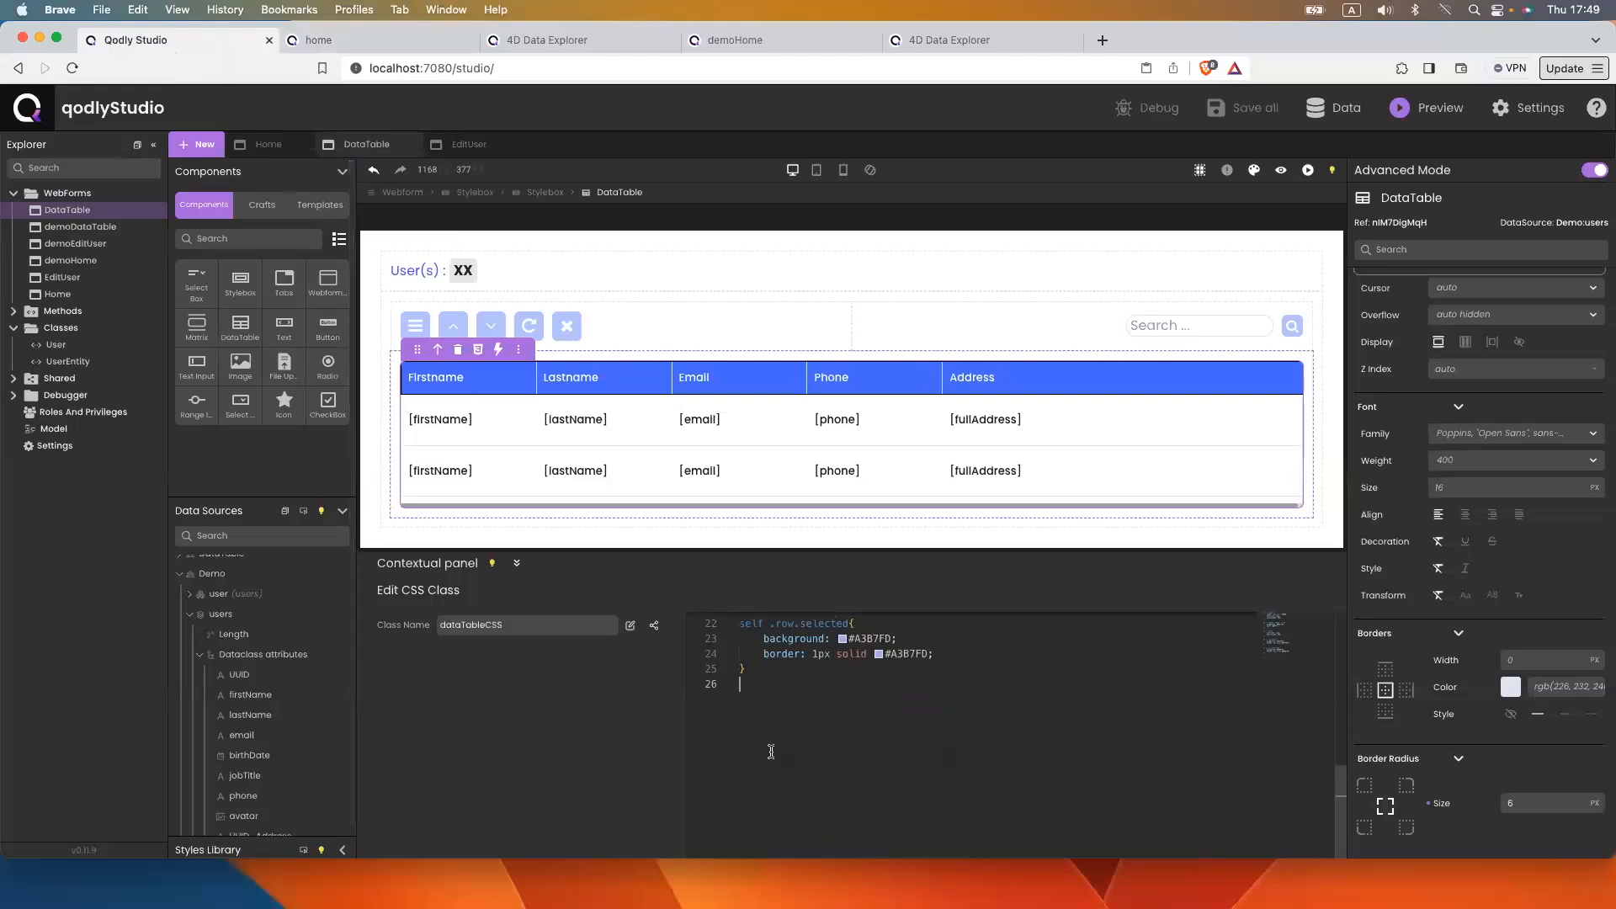
pyautogui.click(771, 752)
pyautogui.press('Return')
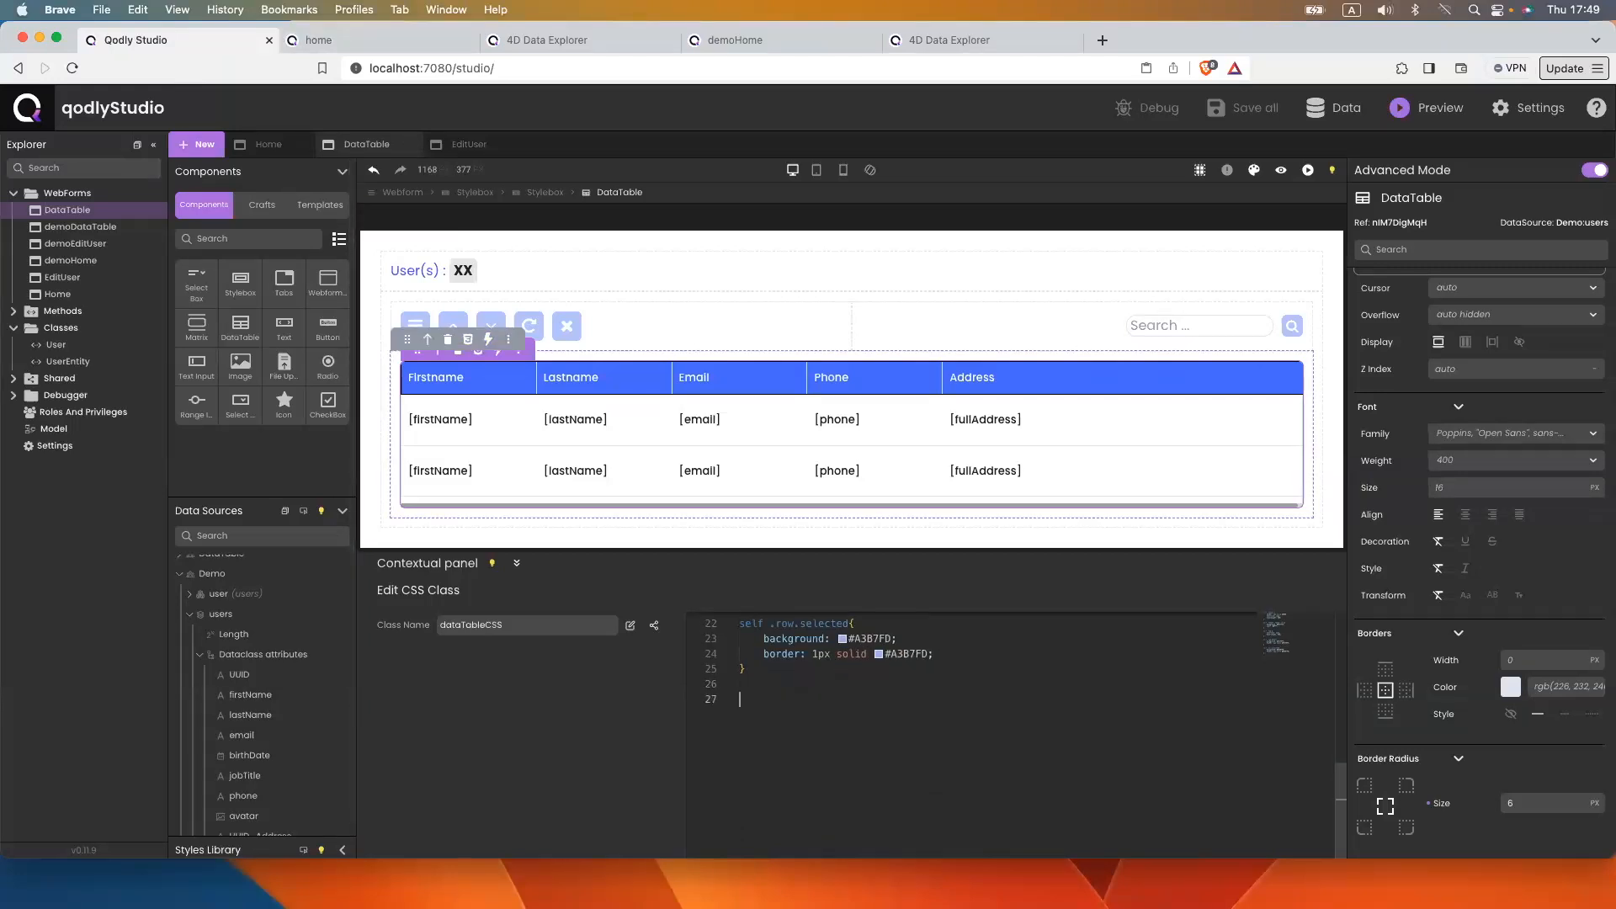
pyautogui.write('self .col-first-name{')
pyautogui.press('Return')
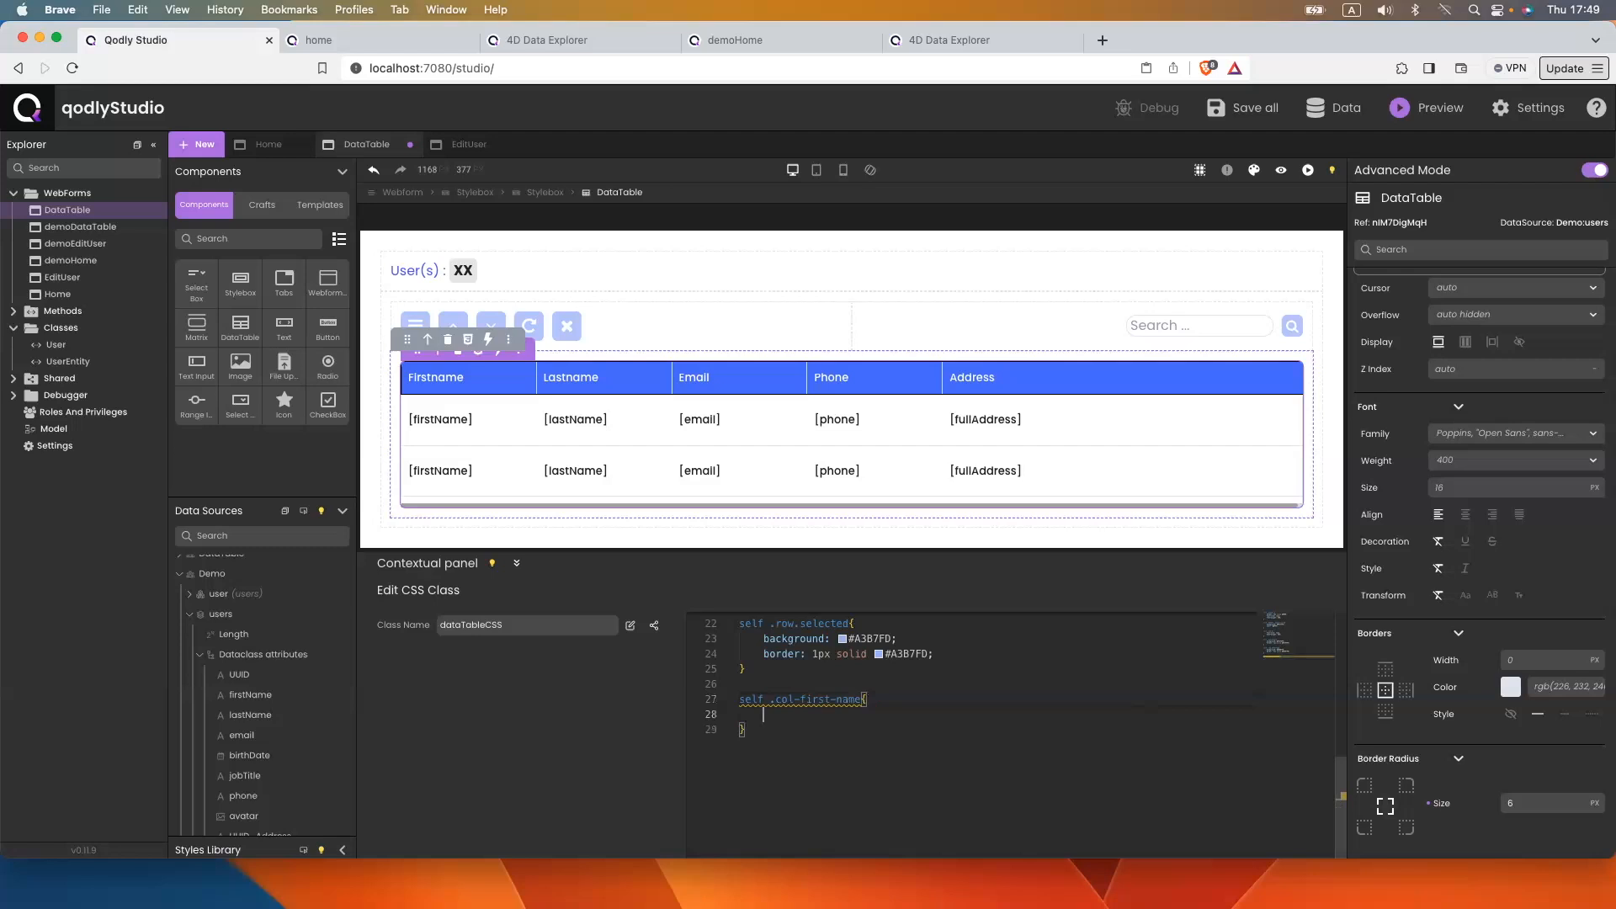
# Set the text color of the first-name column rule to #1D5D9B and save the webform
pyautogui.write('color')
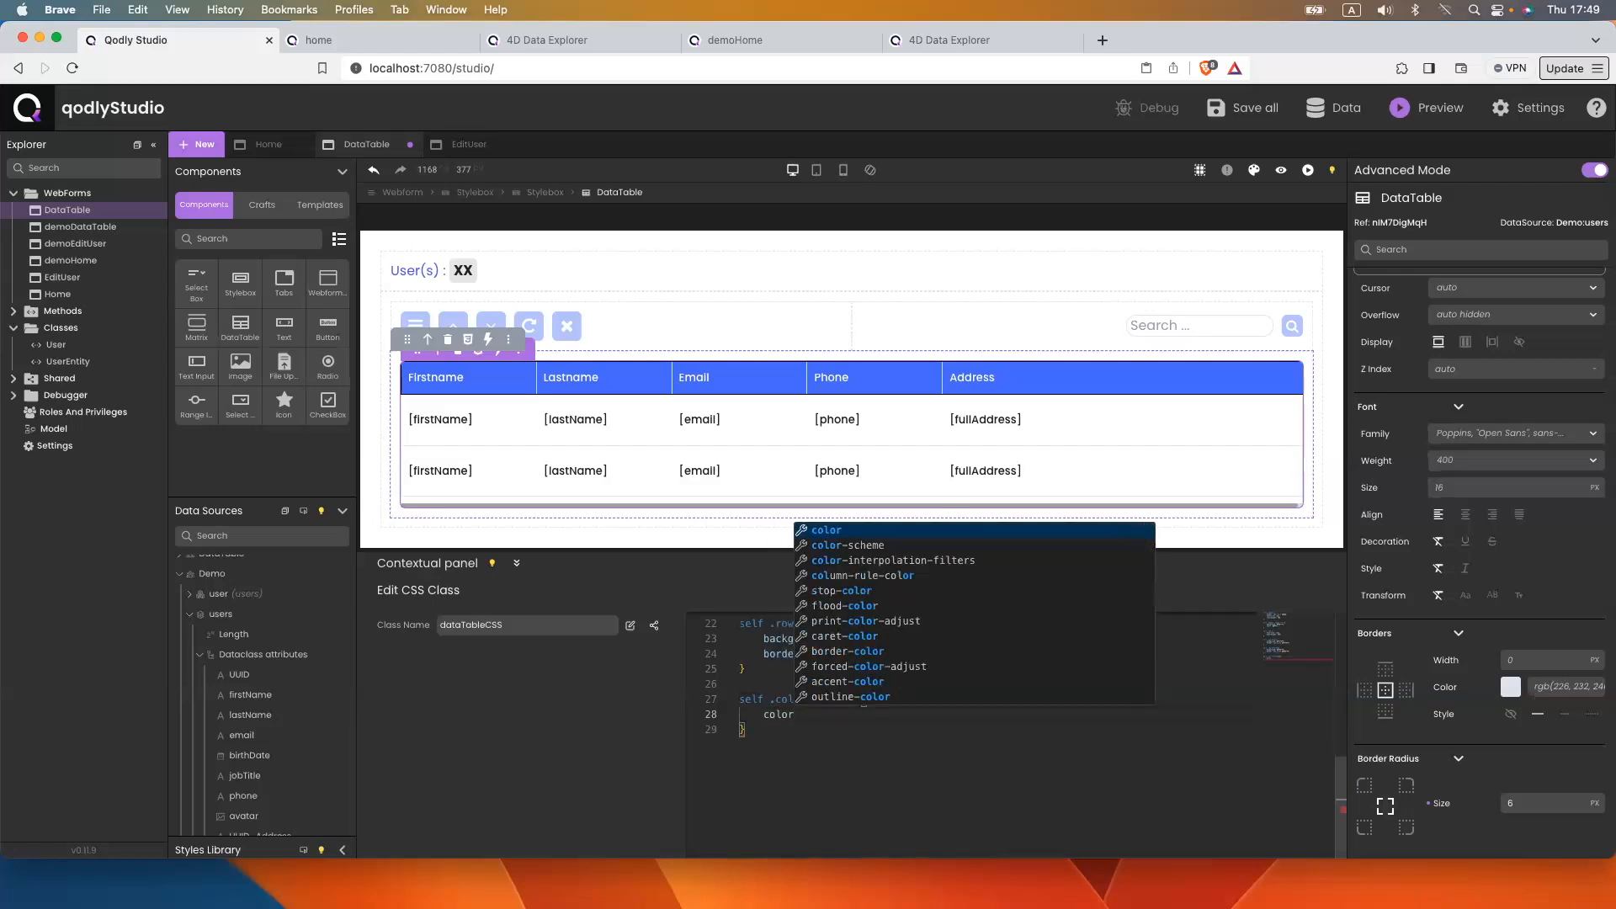
pyautogui.write(': #')
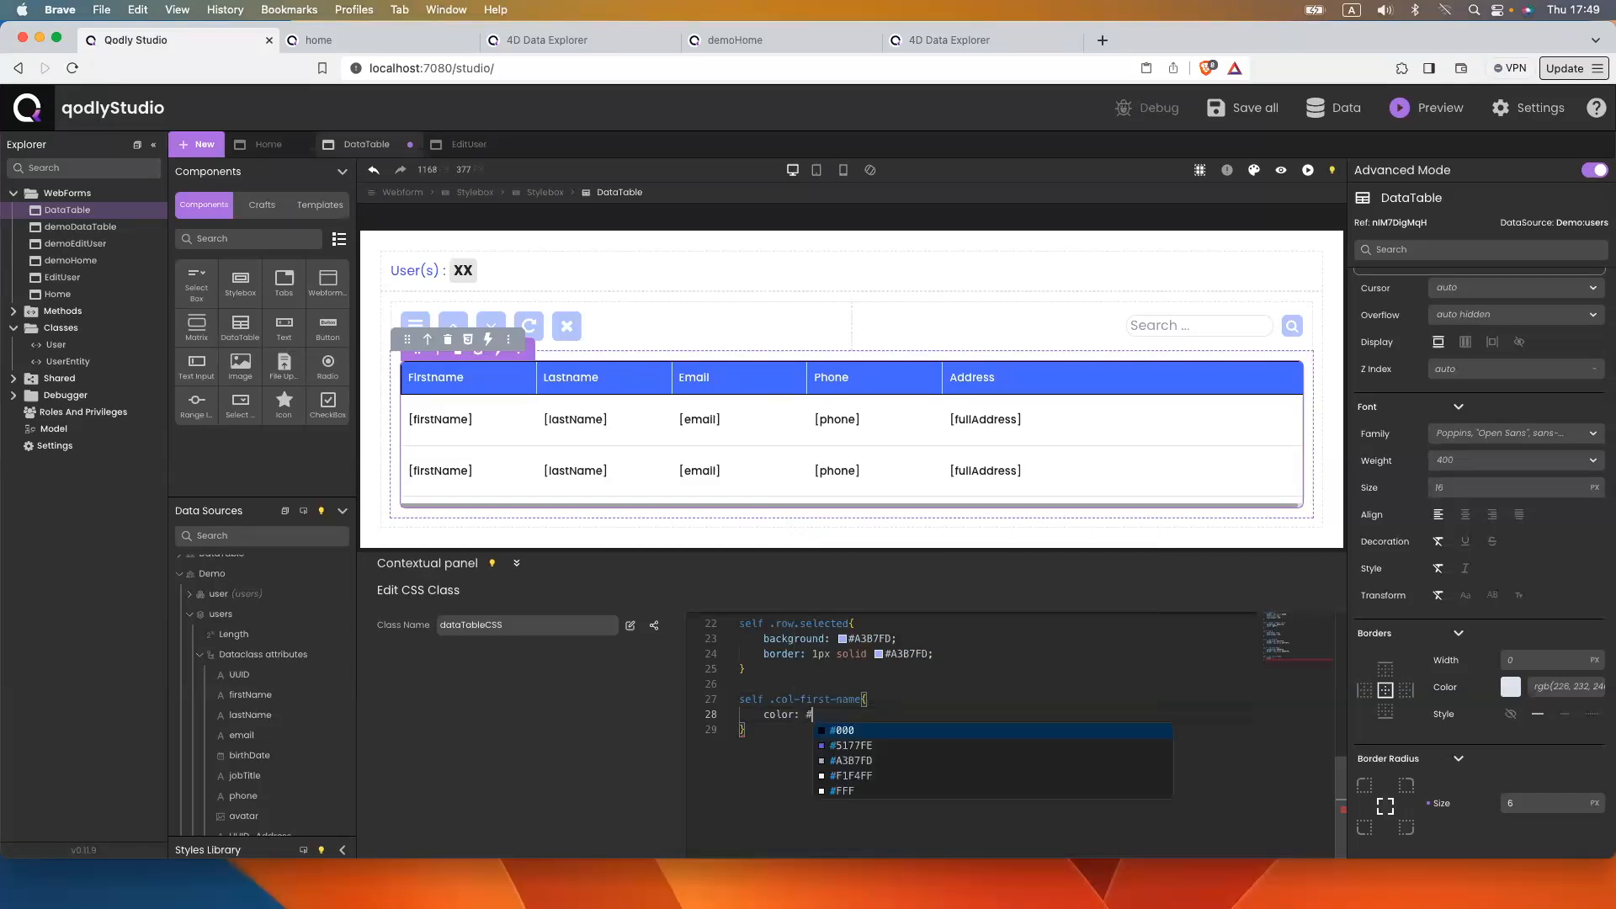
pyautogui.write('1')
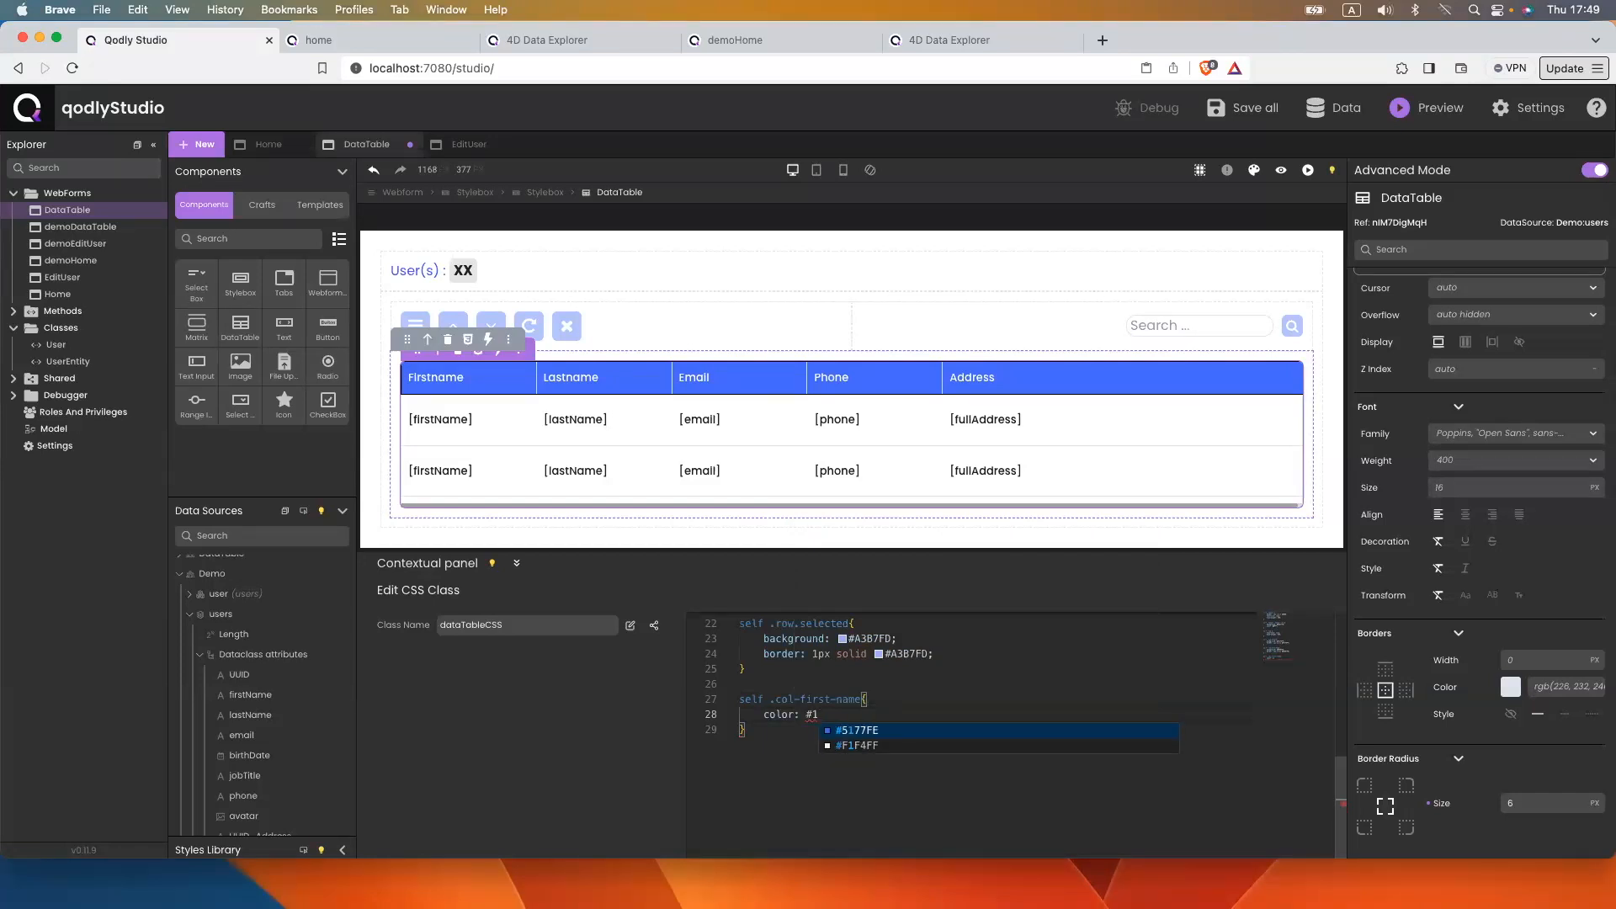
pyautogui.write('D5')
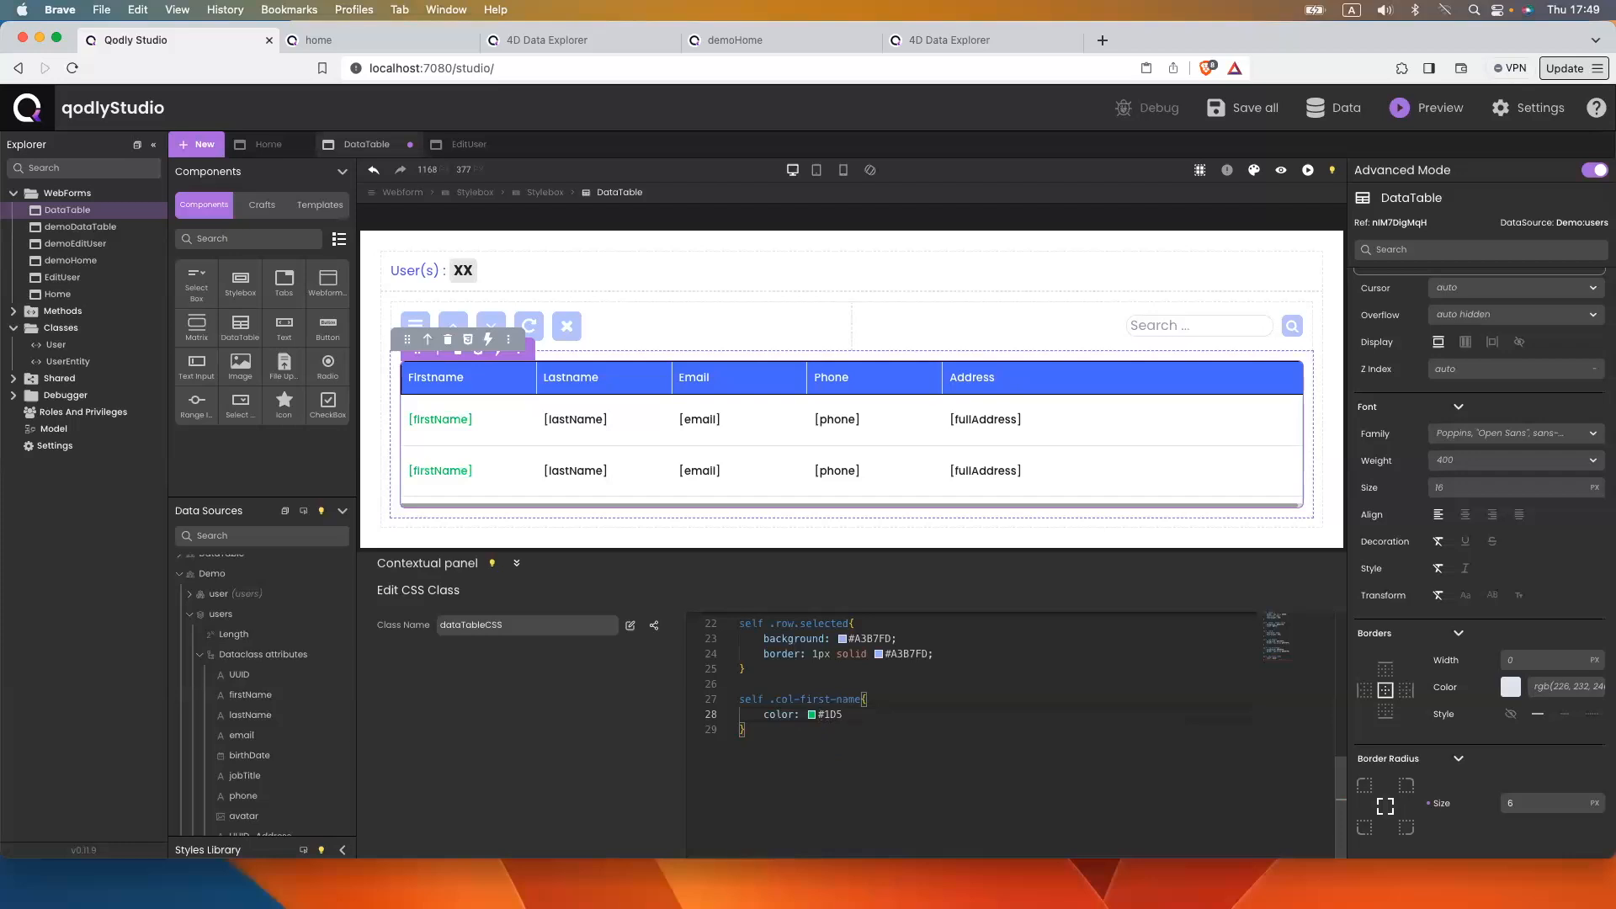
pyautogui.write('D9B')
pyautogui.press('super+s')
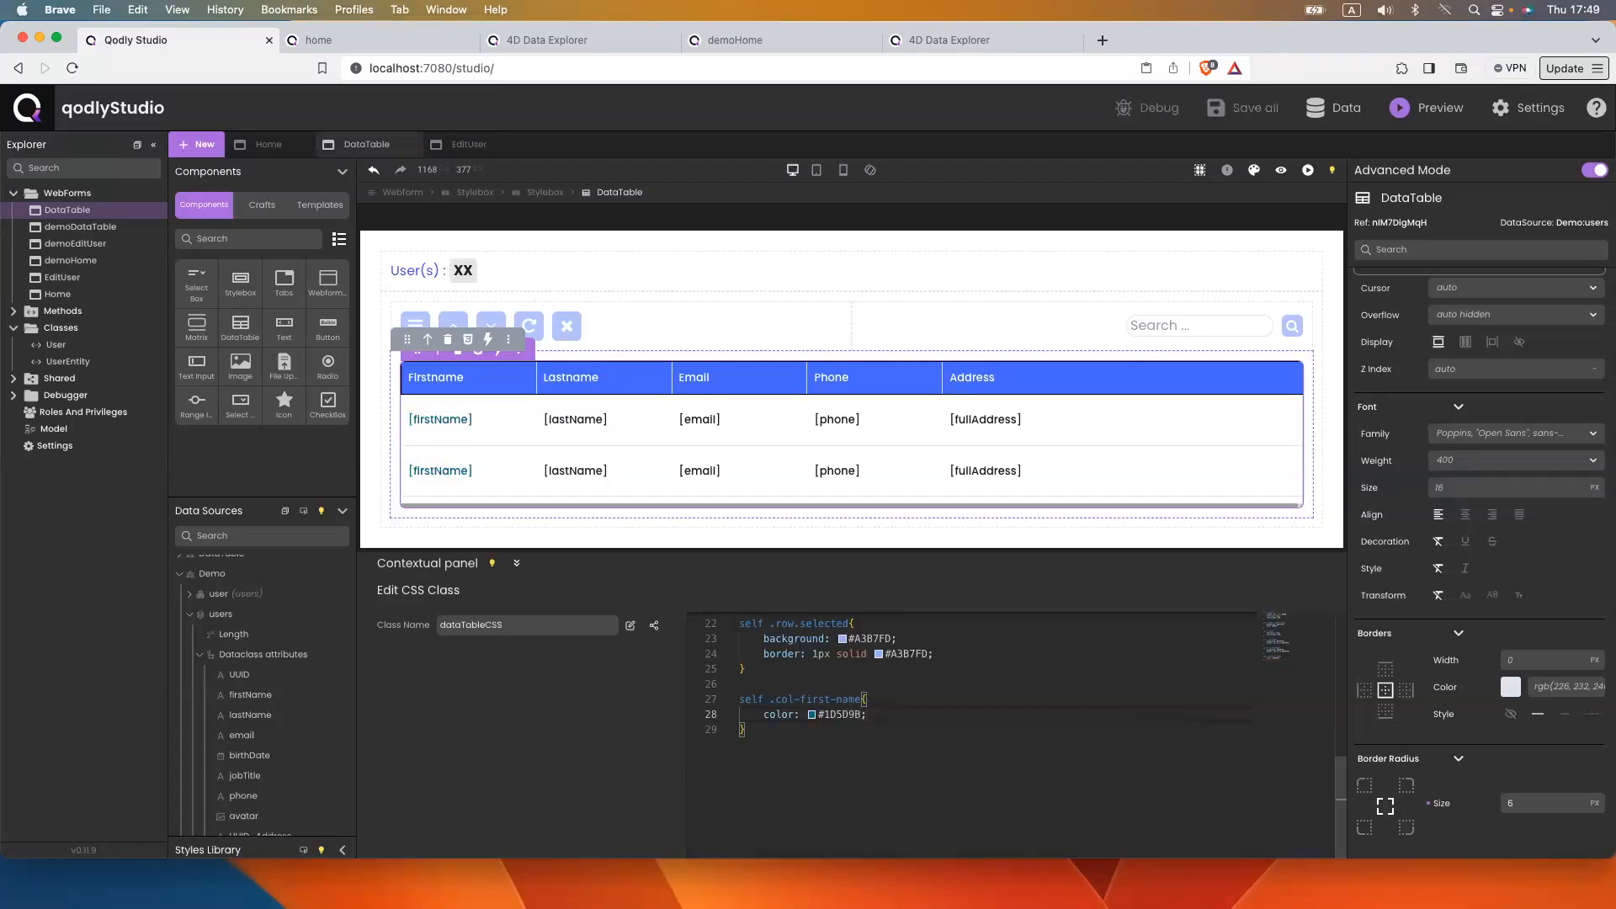
# Reload the rendered home page, select the second and first user rows to check the first-name color, and return to the studio
pyautogui.click(313, 41)
pyautogui.click(387, 76)
pyautogui.press('Return')
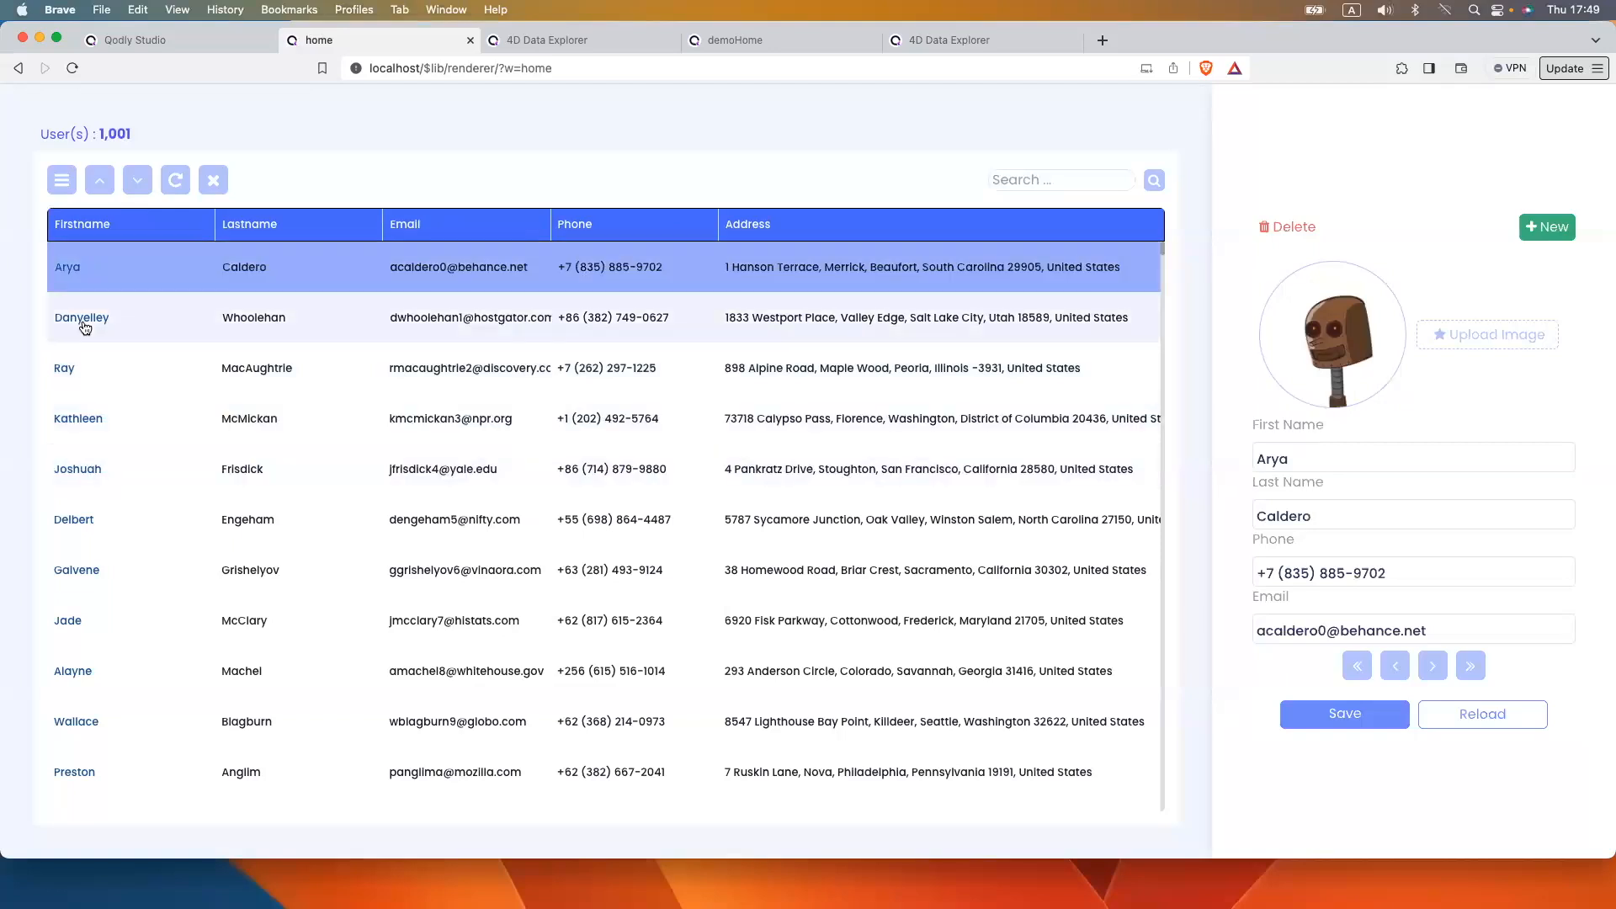
pyautogui.click(84, 325)
pyautogui.click(69, 280)
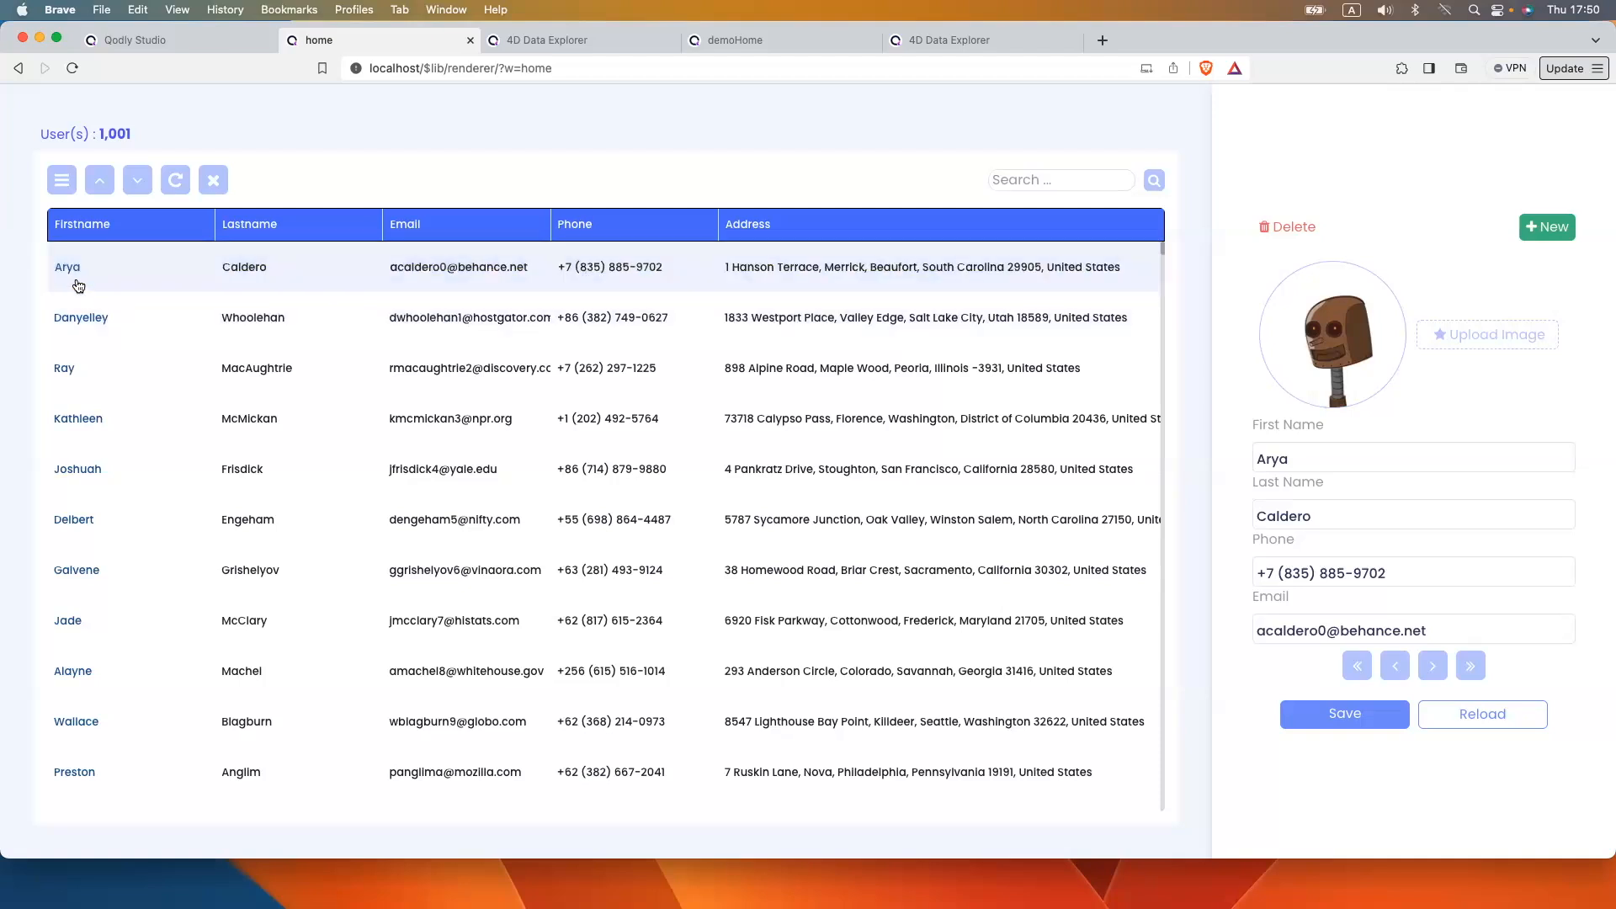
pyautogui.click(169, 44)
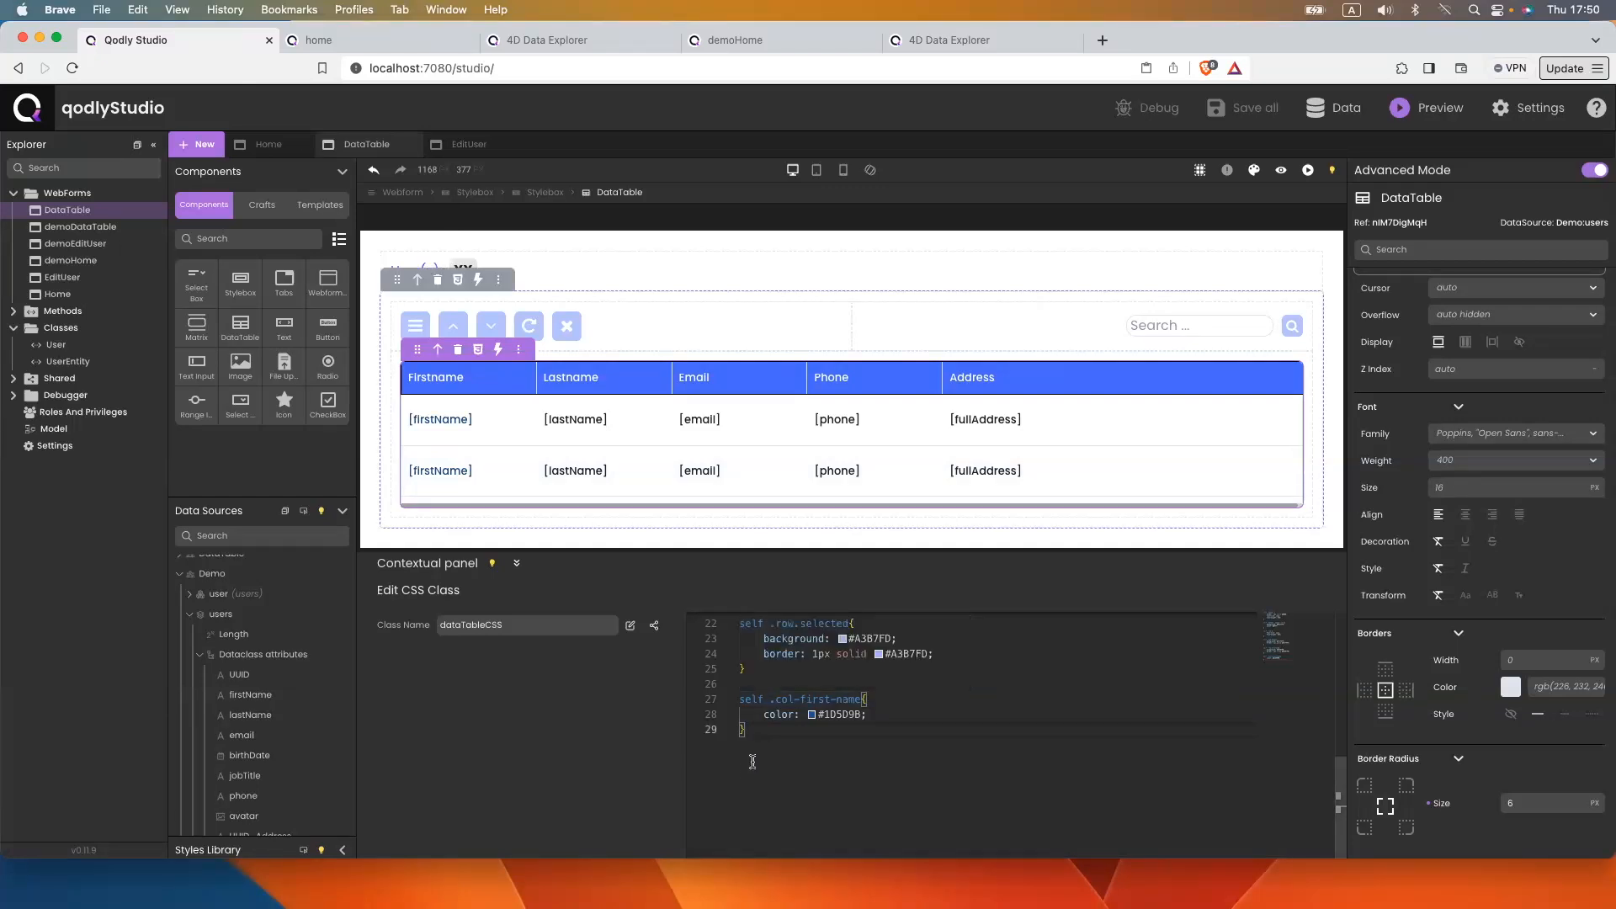
# Duplicate the self .col-first-name rule below itself, separated by a blank line
pyautogui.moveTo(745, 729)
pyautogui.mouseDown()
pyautogui.moveTo(757, 716)
pyautogui.moveTo(737, 701)
pyautogui.mouseUp()
pyautogui.press('super+c')
pyautogui.press('Right')
pyautogui.press('Return')
pyautogui.press('Return')
pyautogui.press('super+v')
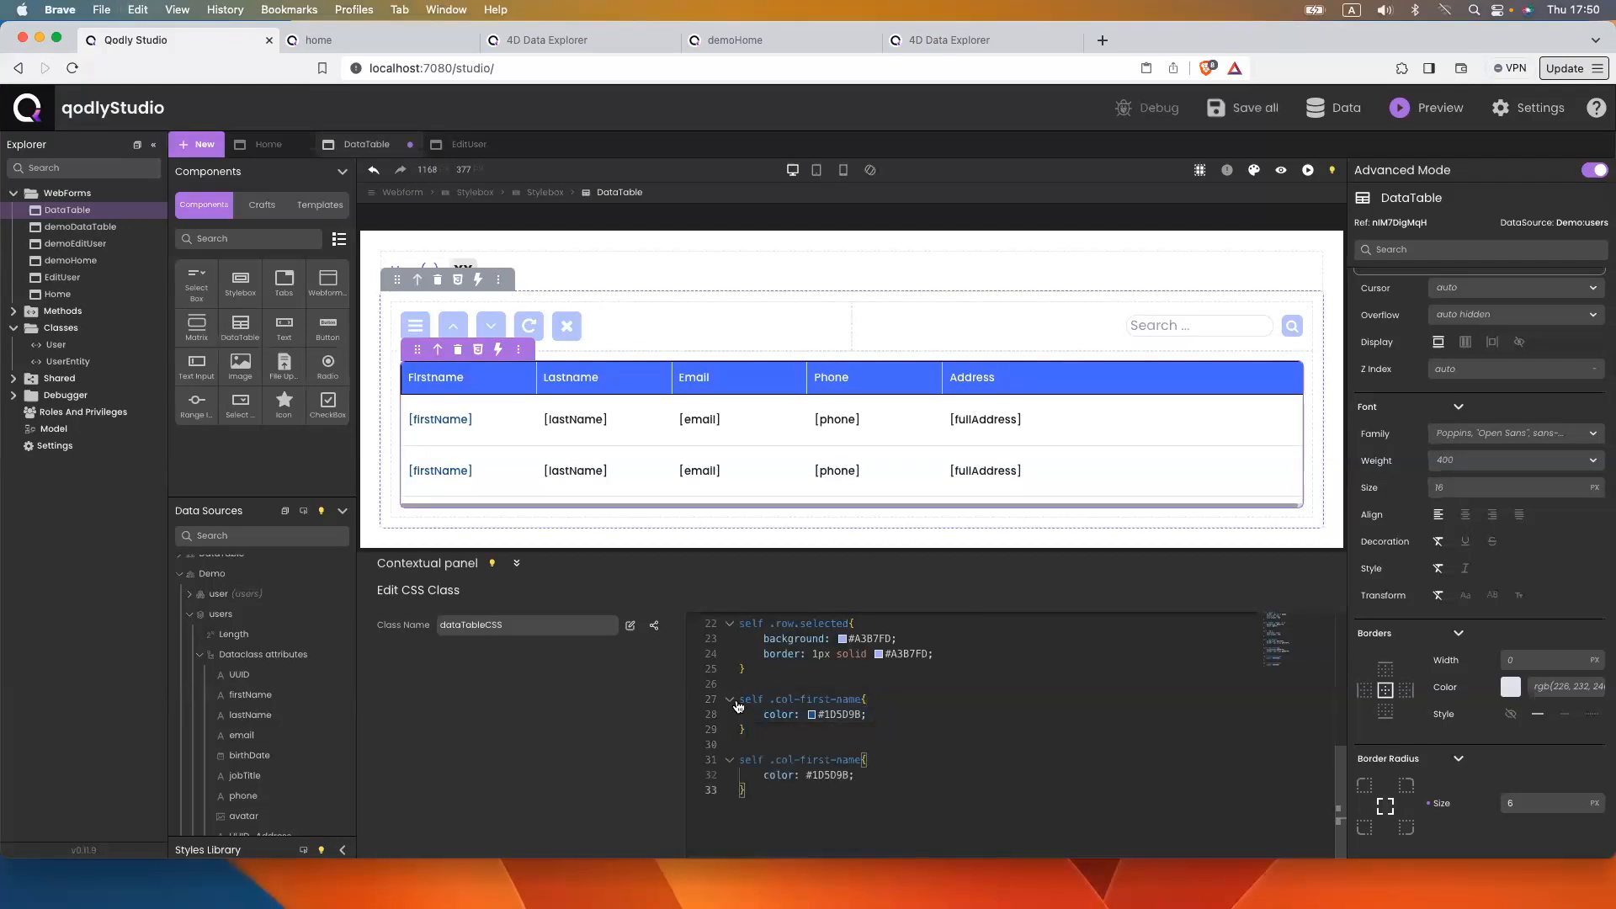
# Change the duplicated rule's selector to self .row.selected .col-first-name by copying .row.selected from the earlier rule
pyautogui.moveTo(764, 651)
pyautogui.moveTo(769, 624); pyautogui.dragTo(843, 624)
pyautogui.press('super+c')
pyautogui.click(769, 759)
pyautogui.press('super+v')
# Set the text color of the selected row's first-name rule to #FFF and save the webform
pyautogui.doubleClick(843, 775)
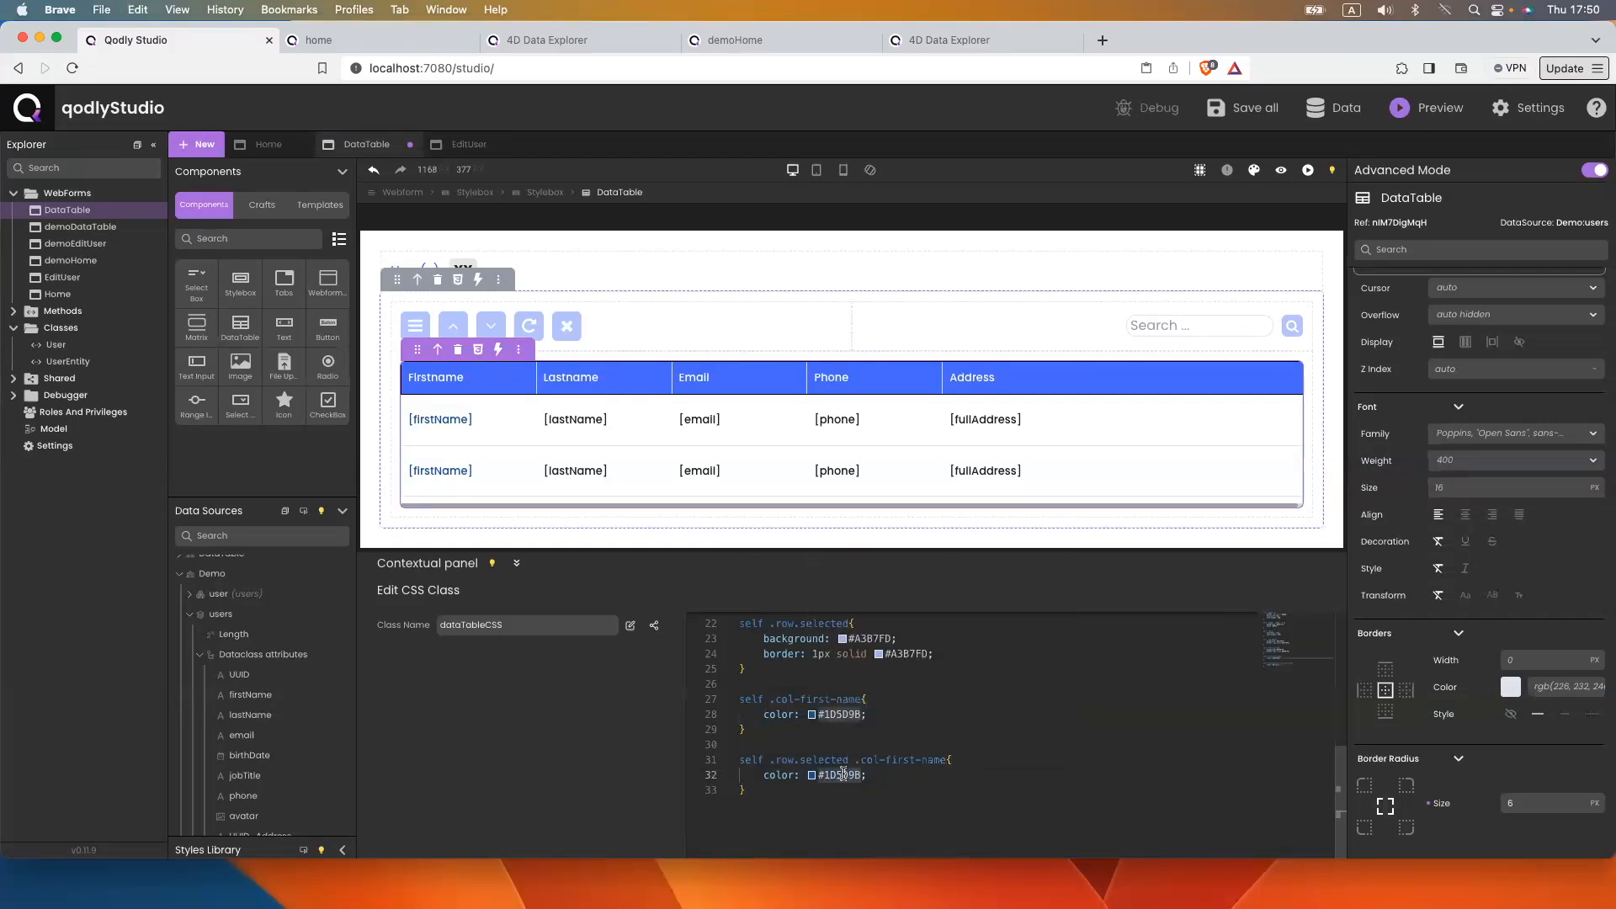
pyautogui.write('FFF')
pyautogui.click(875, 739)
pyautogui.press('super+s')
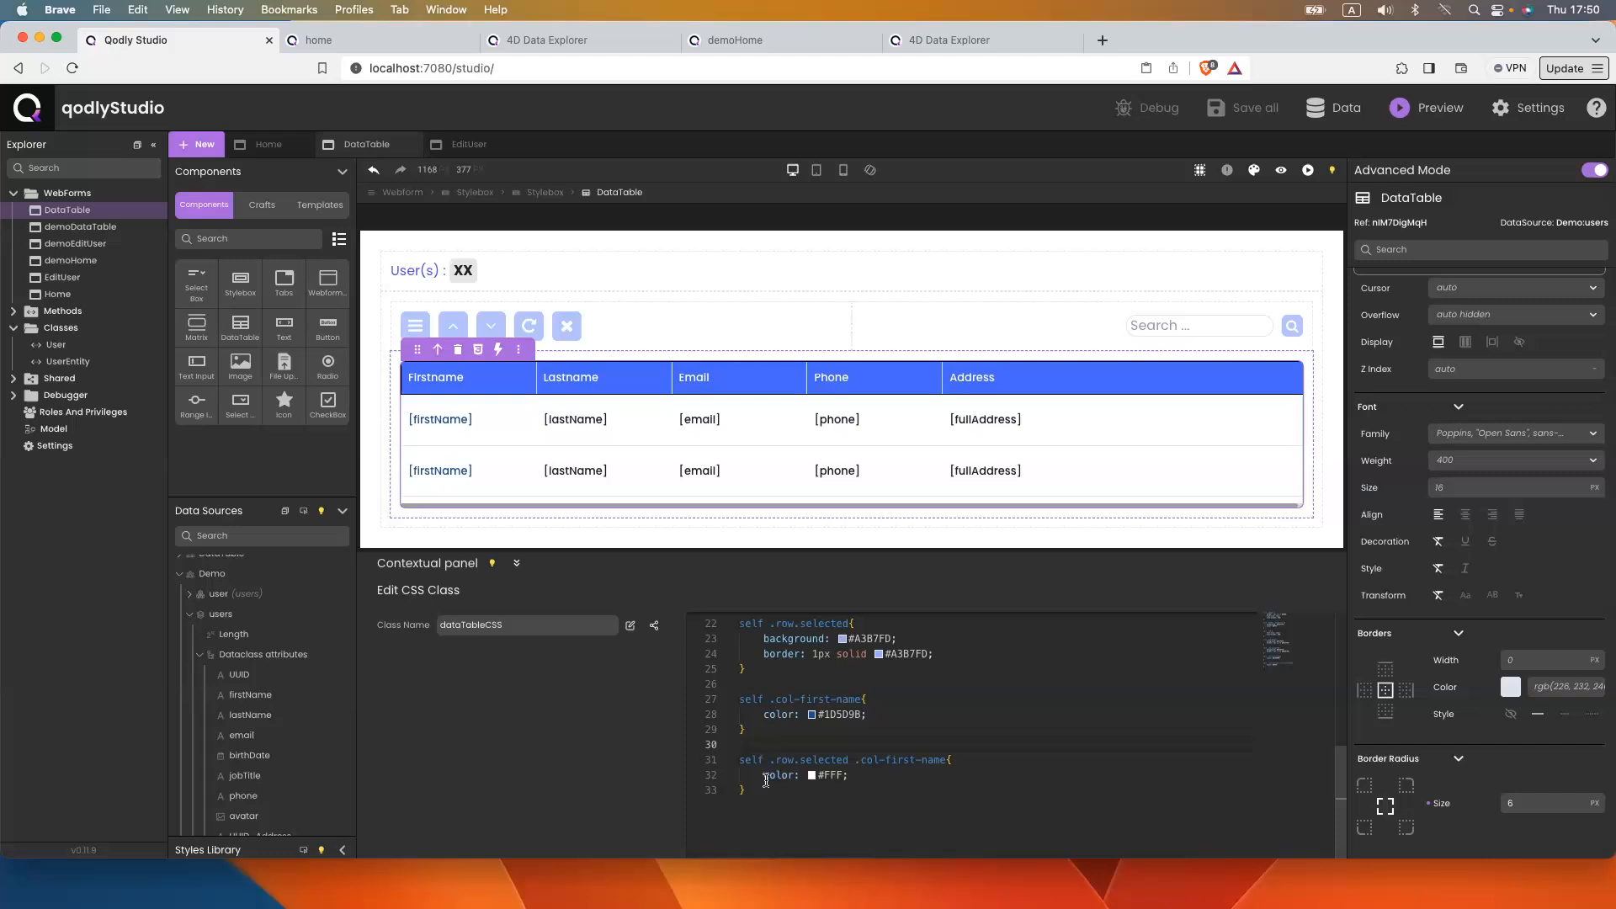
# Reload the rendered home page, select the third user row to check its first-name color, and return to the studio
pyautogui.click(320, 40)
pyautogui.click(401, 68)
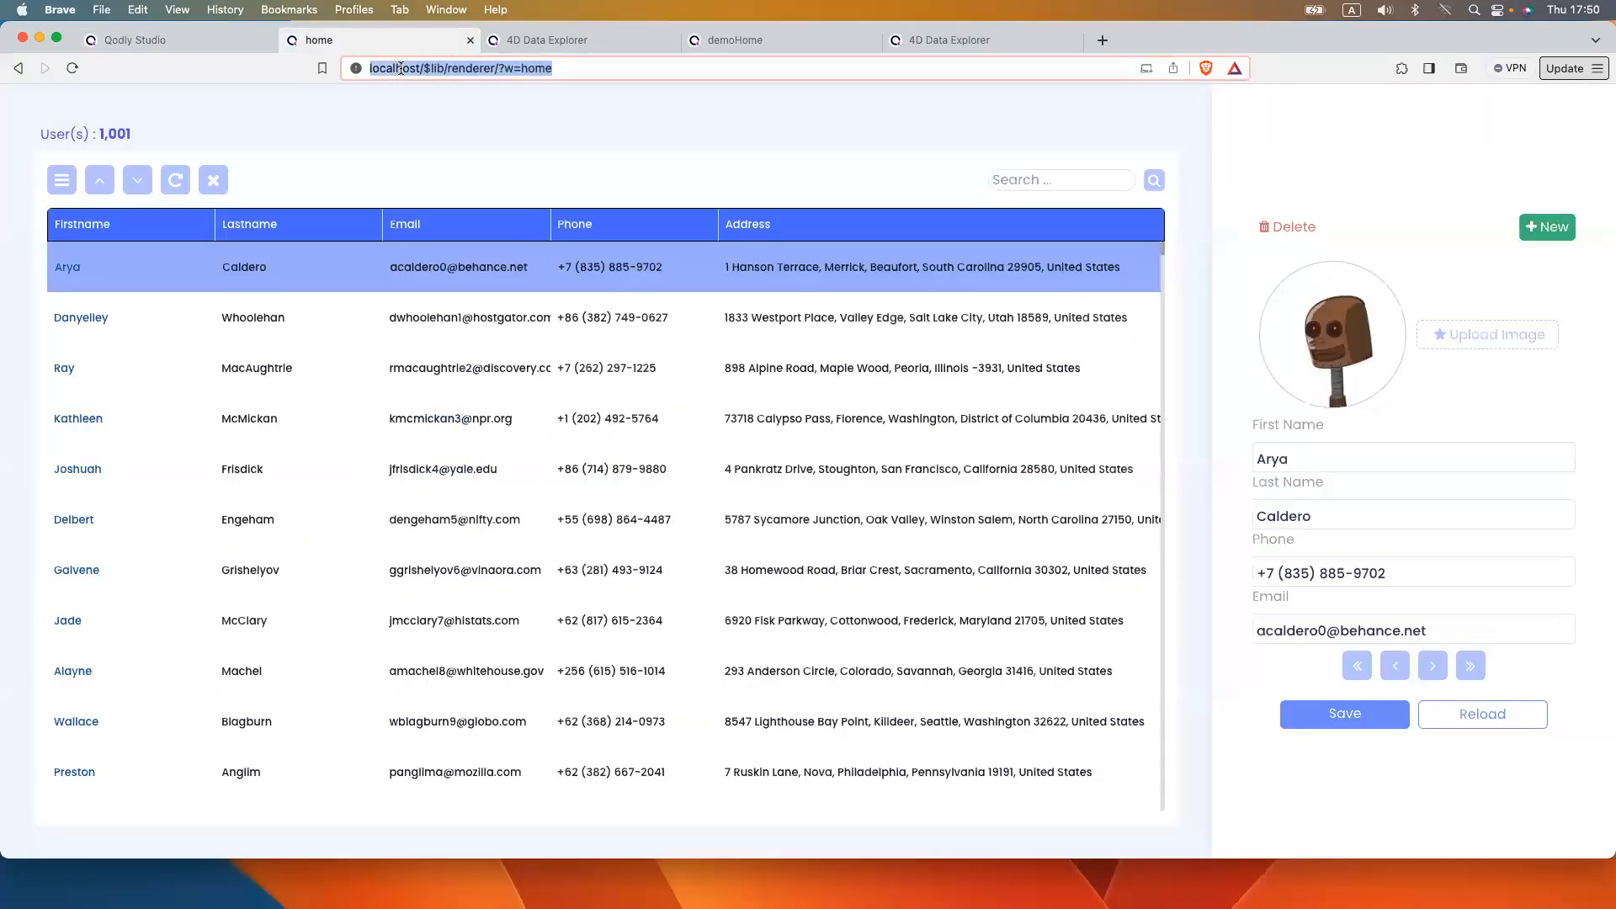
pyautogui.press('Return')
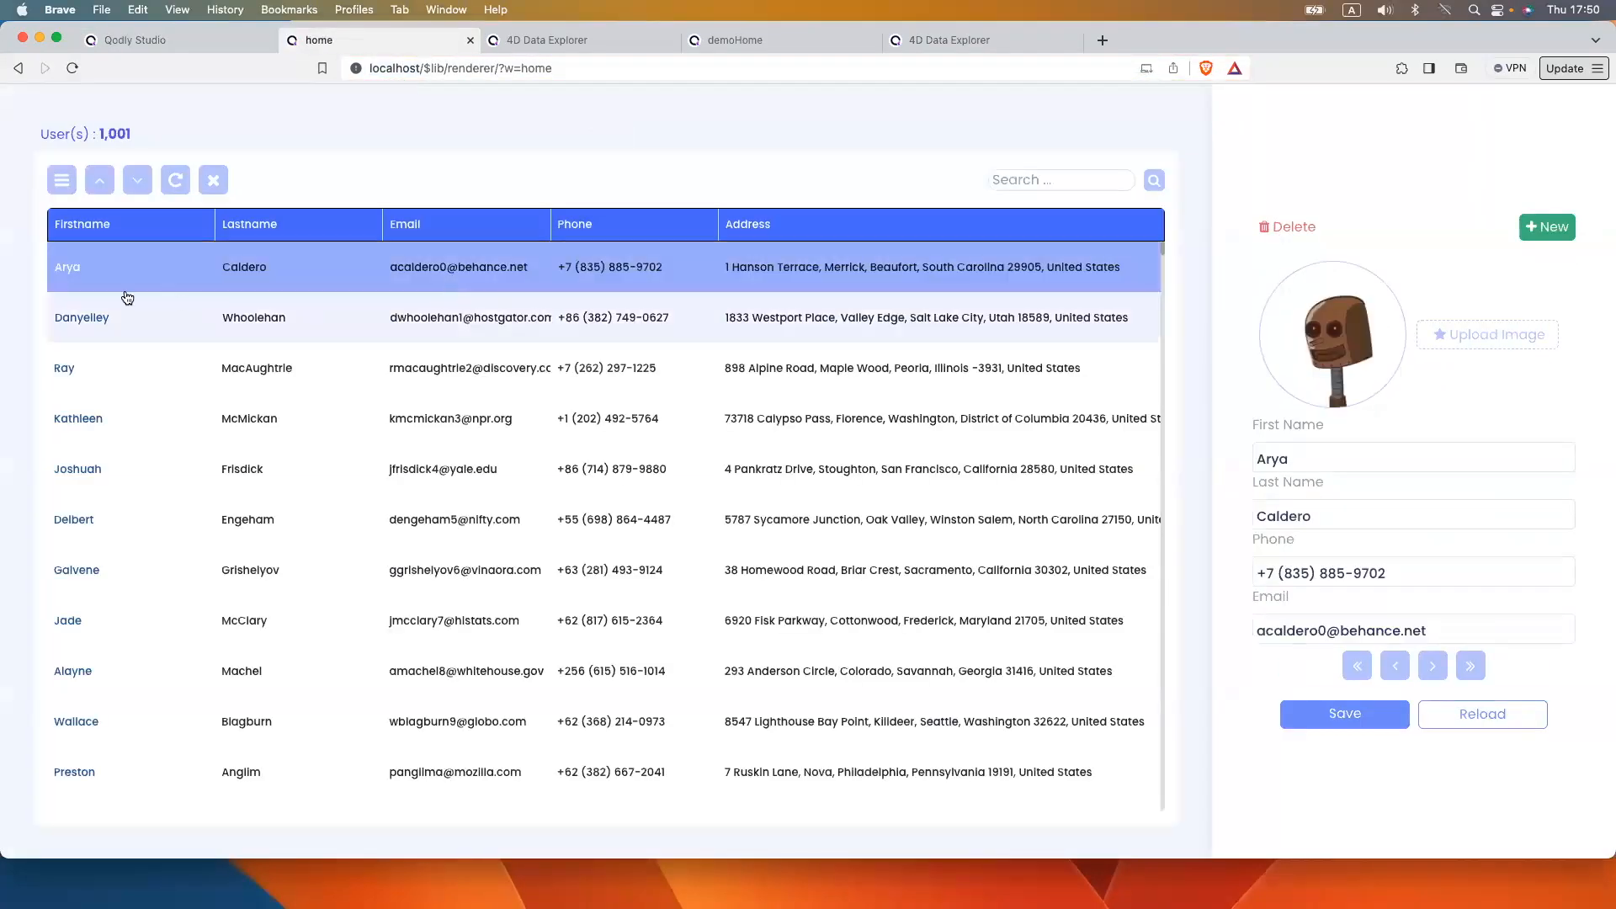
pyautogui.click(73, 372)
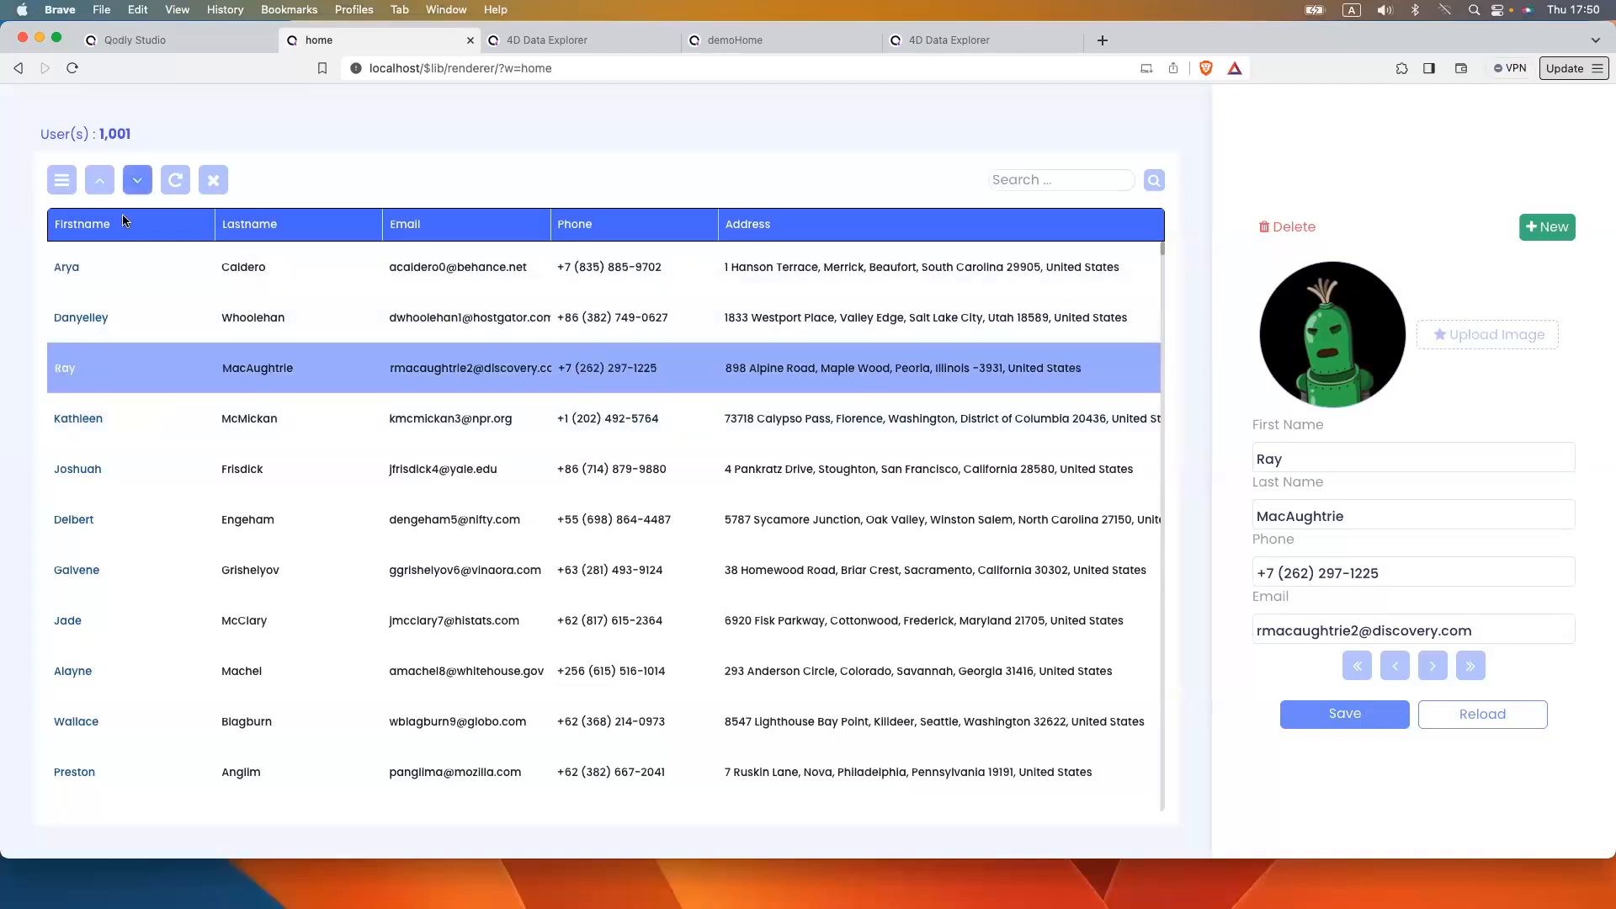
pyautogui.click(164, 42)
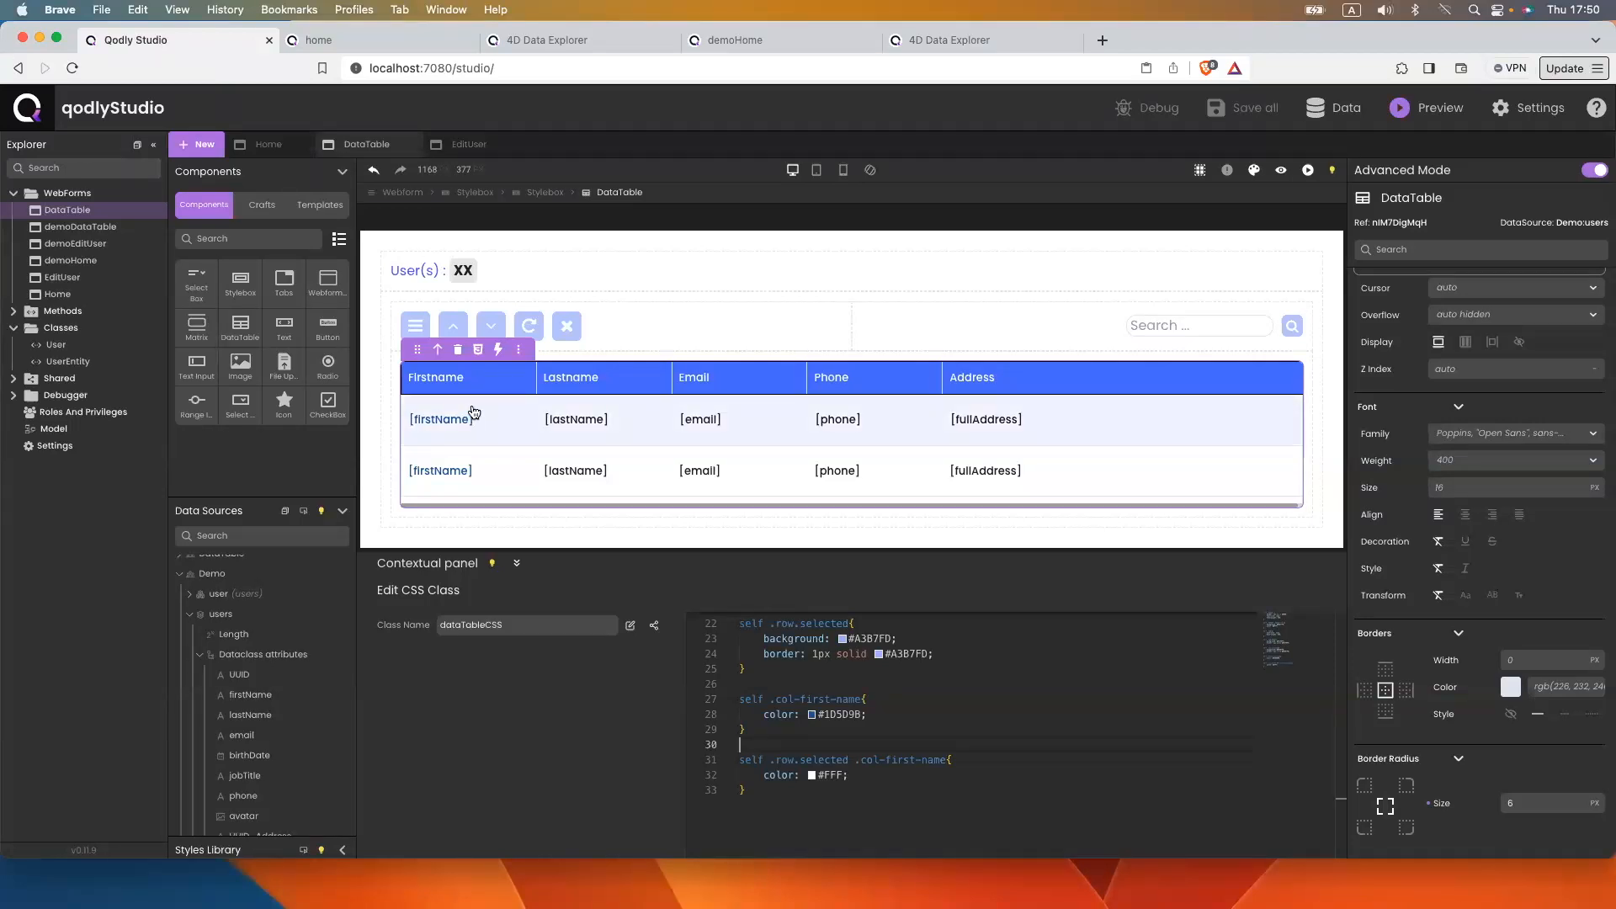
pyautogui.click(300, 44)
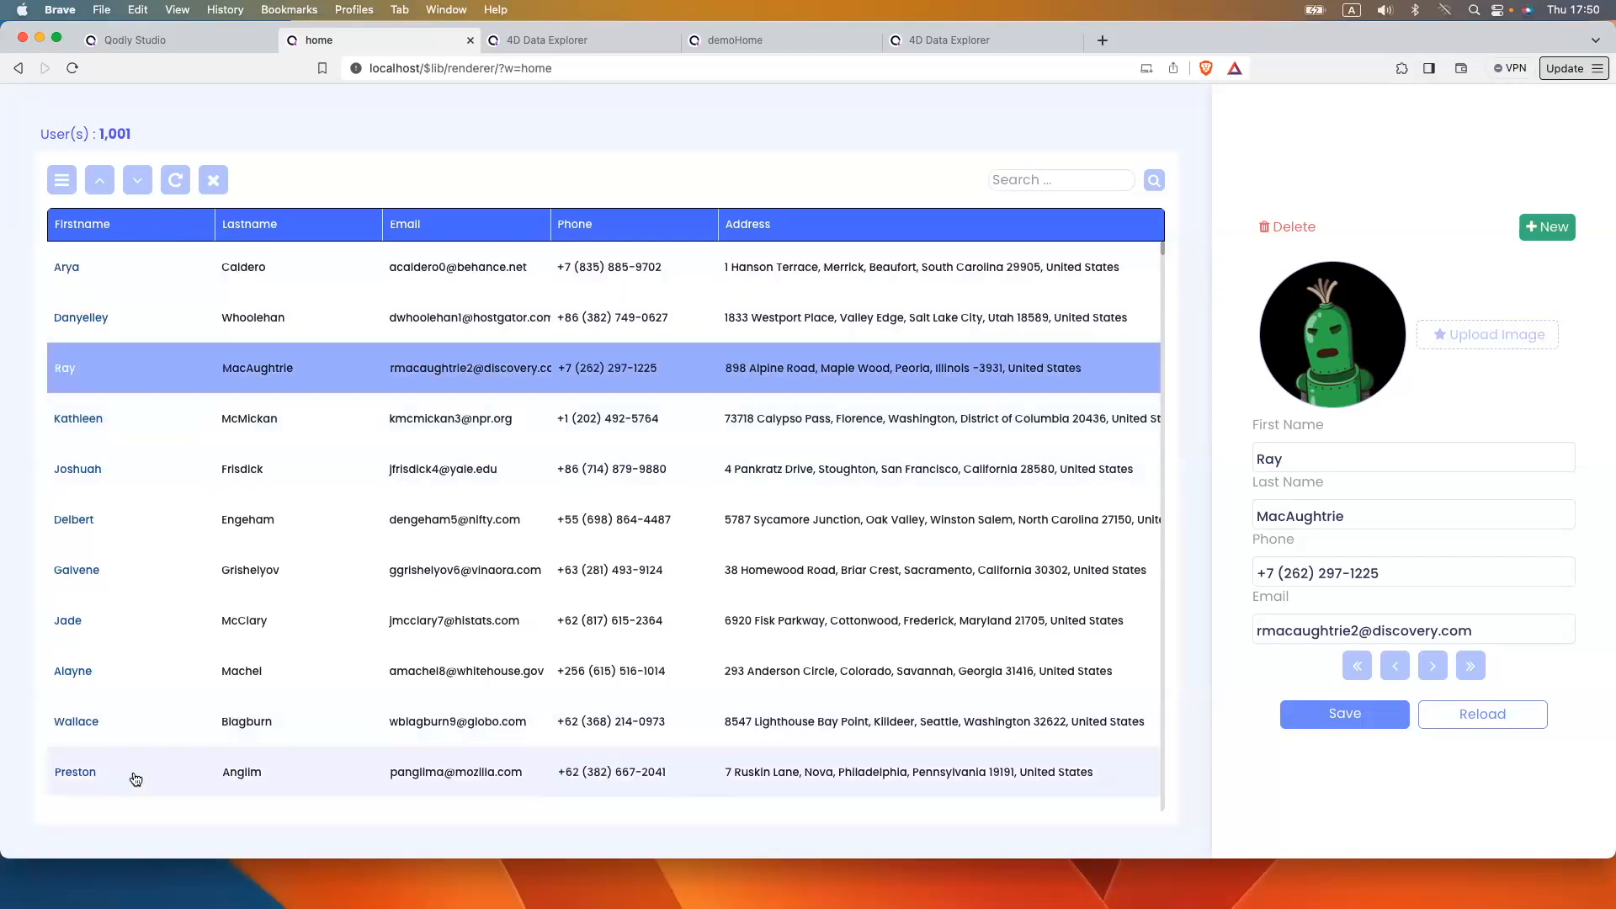
pyautogui.click(164, 37)
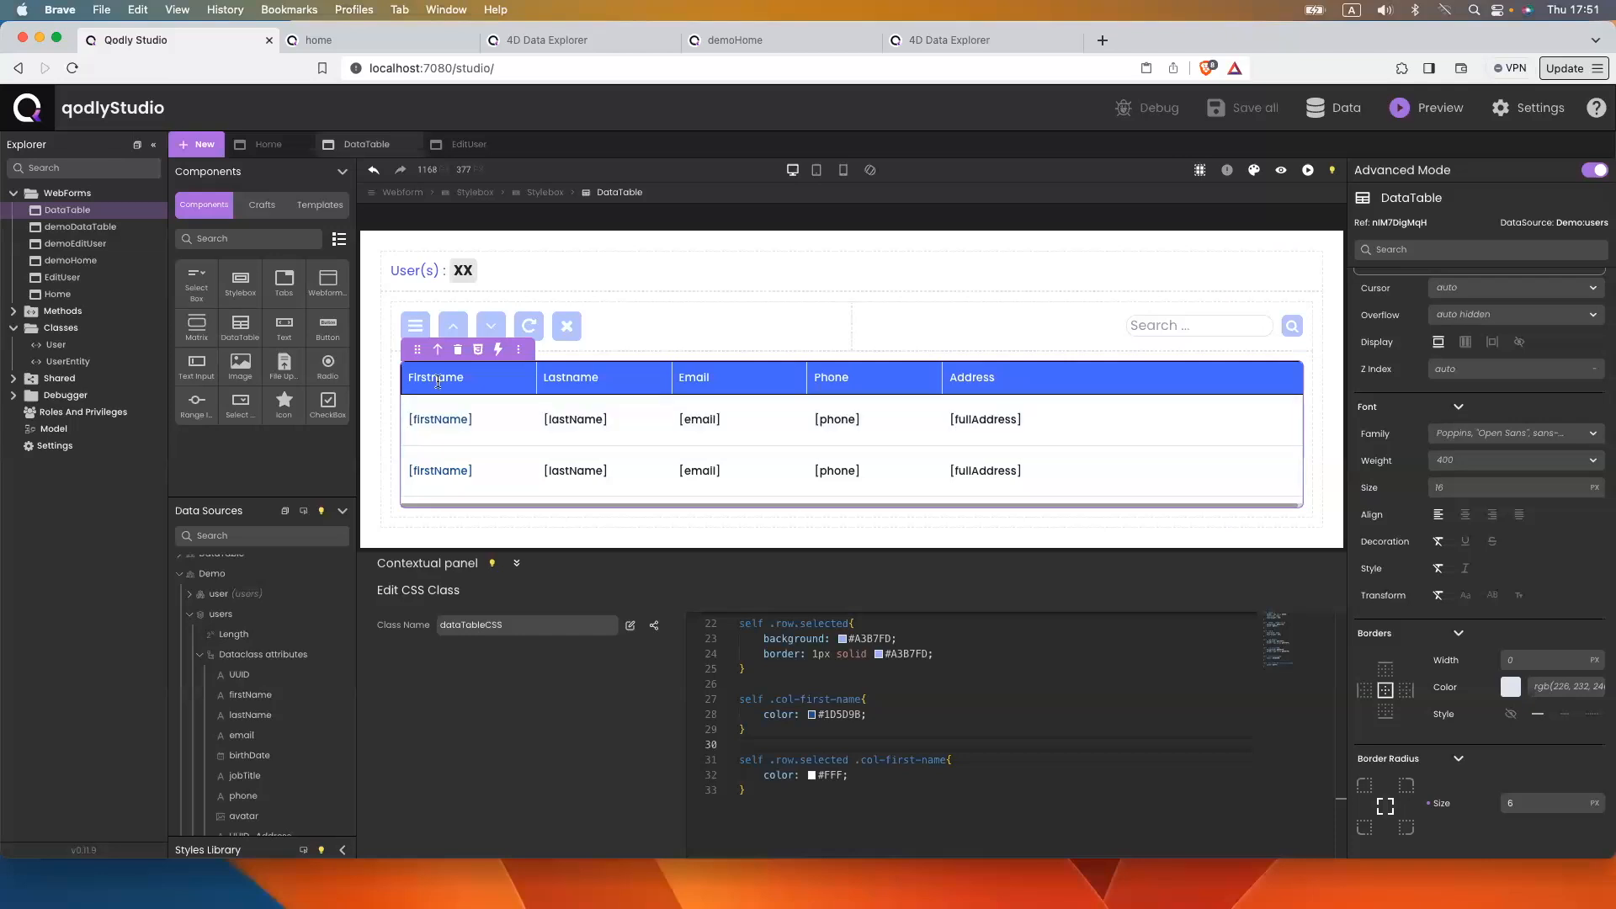
# Start a new rule below the last one in dataTableCSS with the selector self .col-first-name > span
pyautogui.click(786, 791)
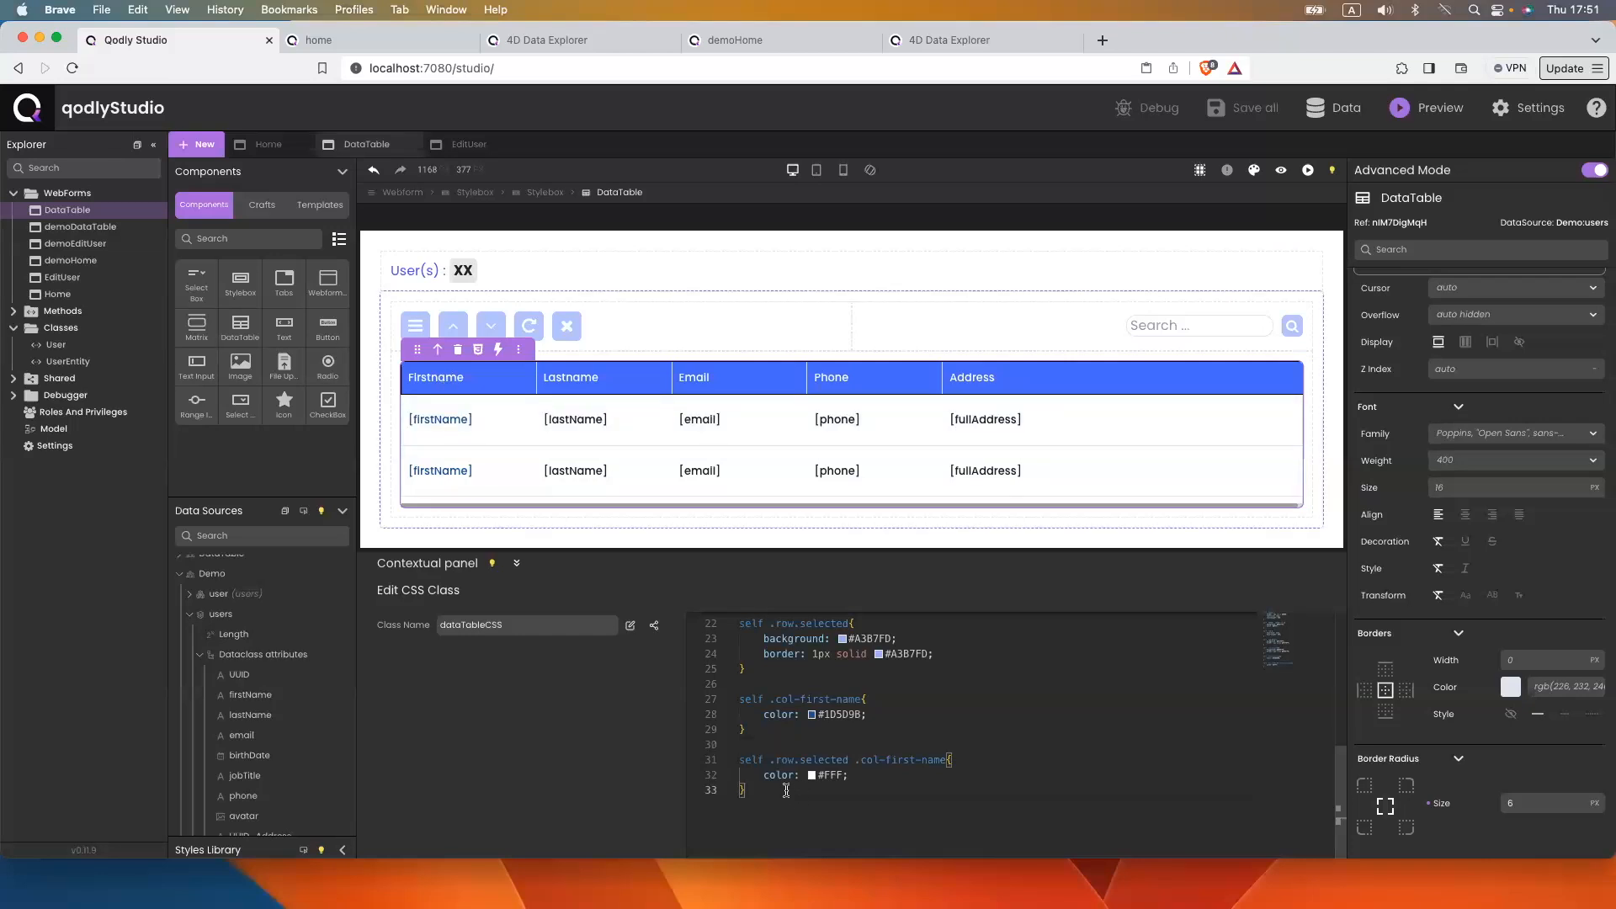
pyautogui.press('Return')
pyautogui.press('Return')
pyautogui.write('se')
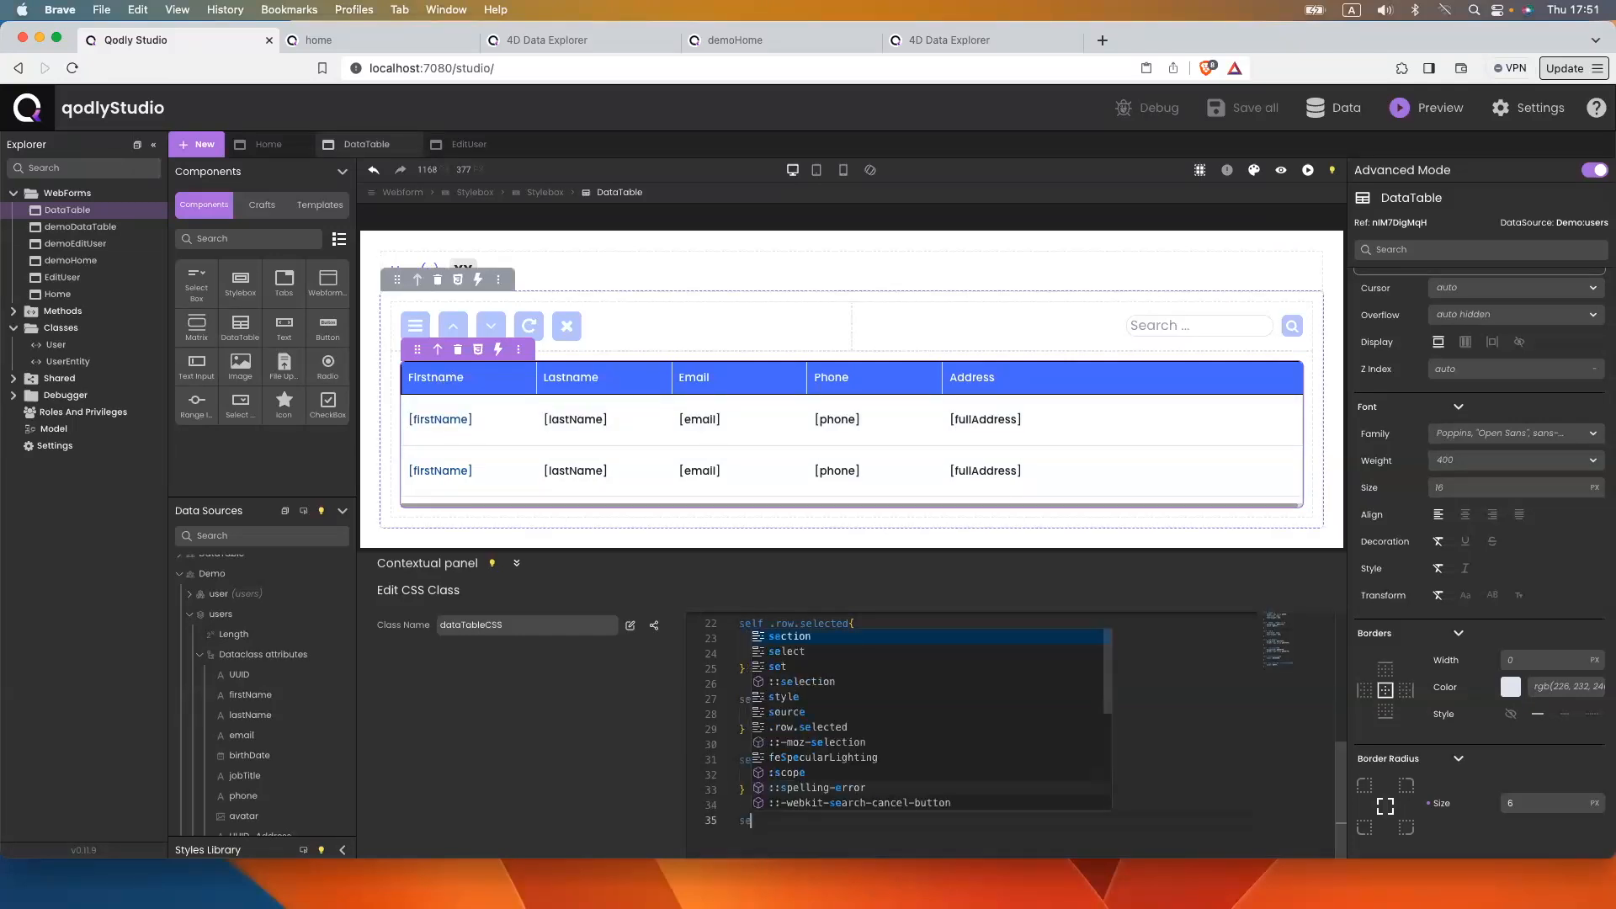
pyautogui.write('lf .')
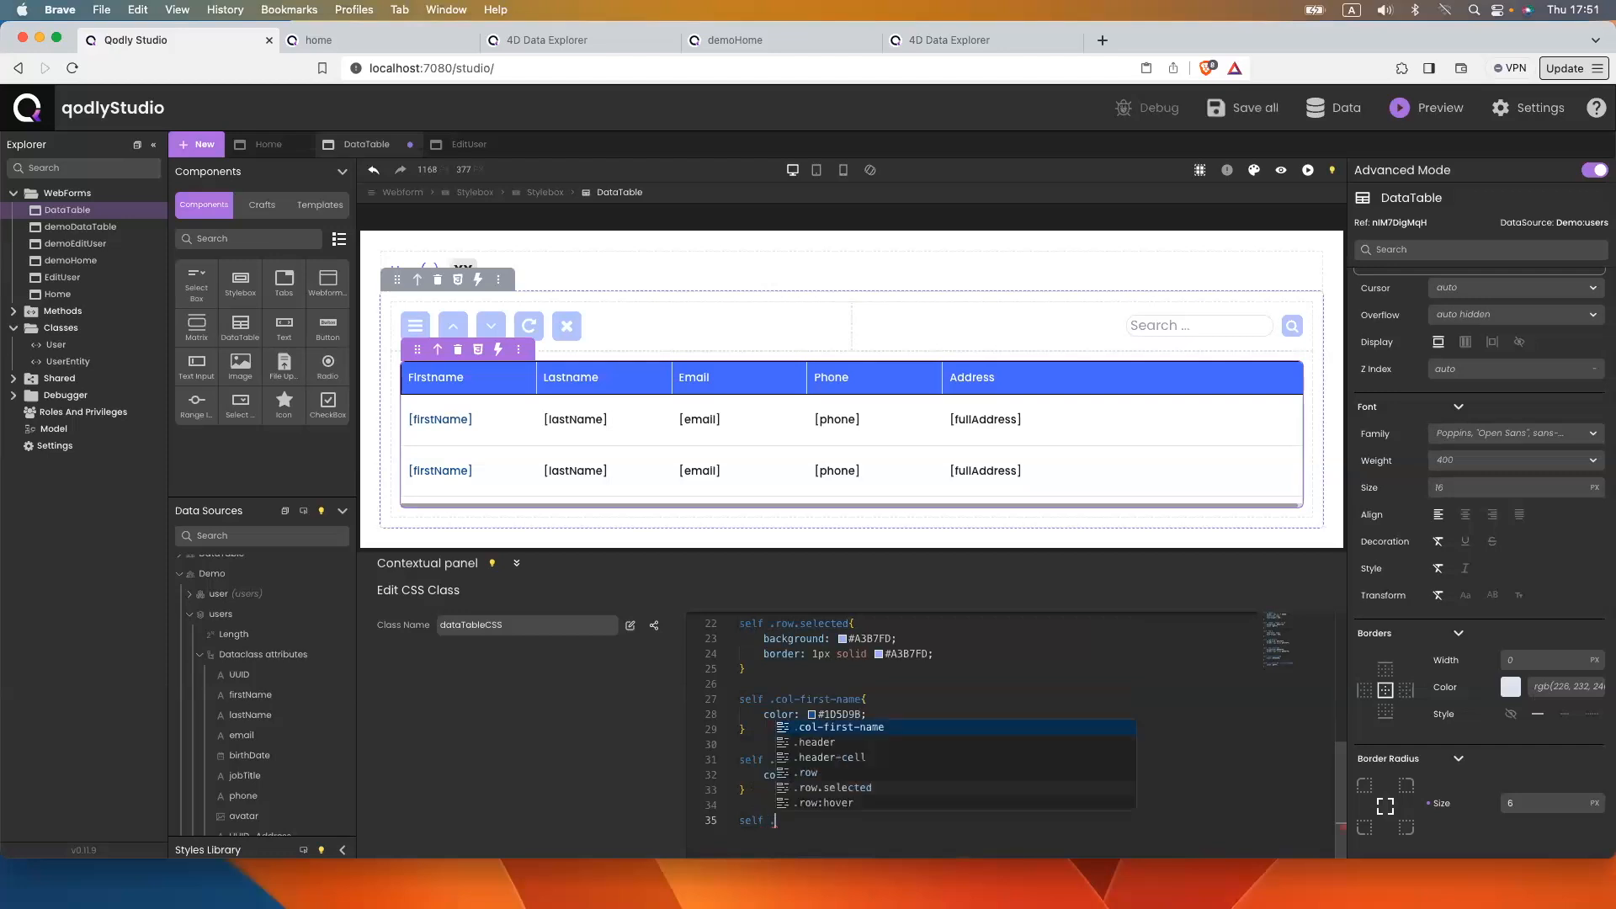
pyautogui.write('col-')
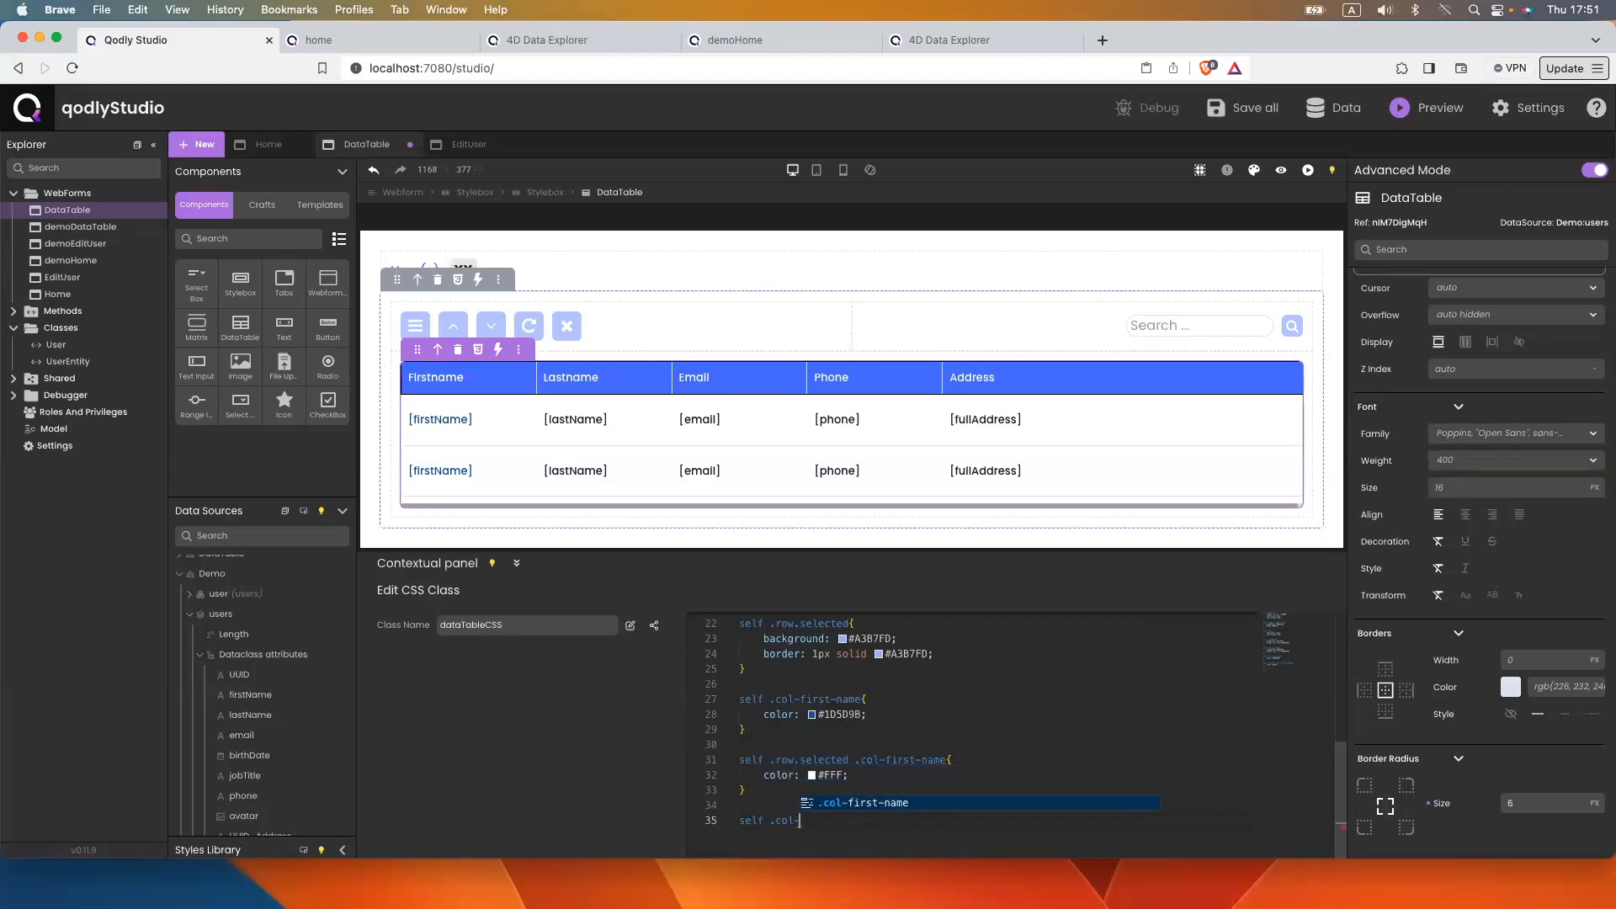
pyautogui.write('first-name')
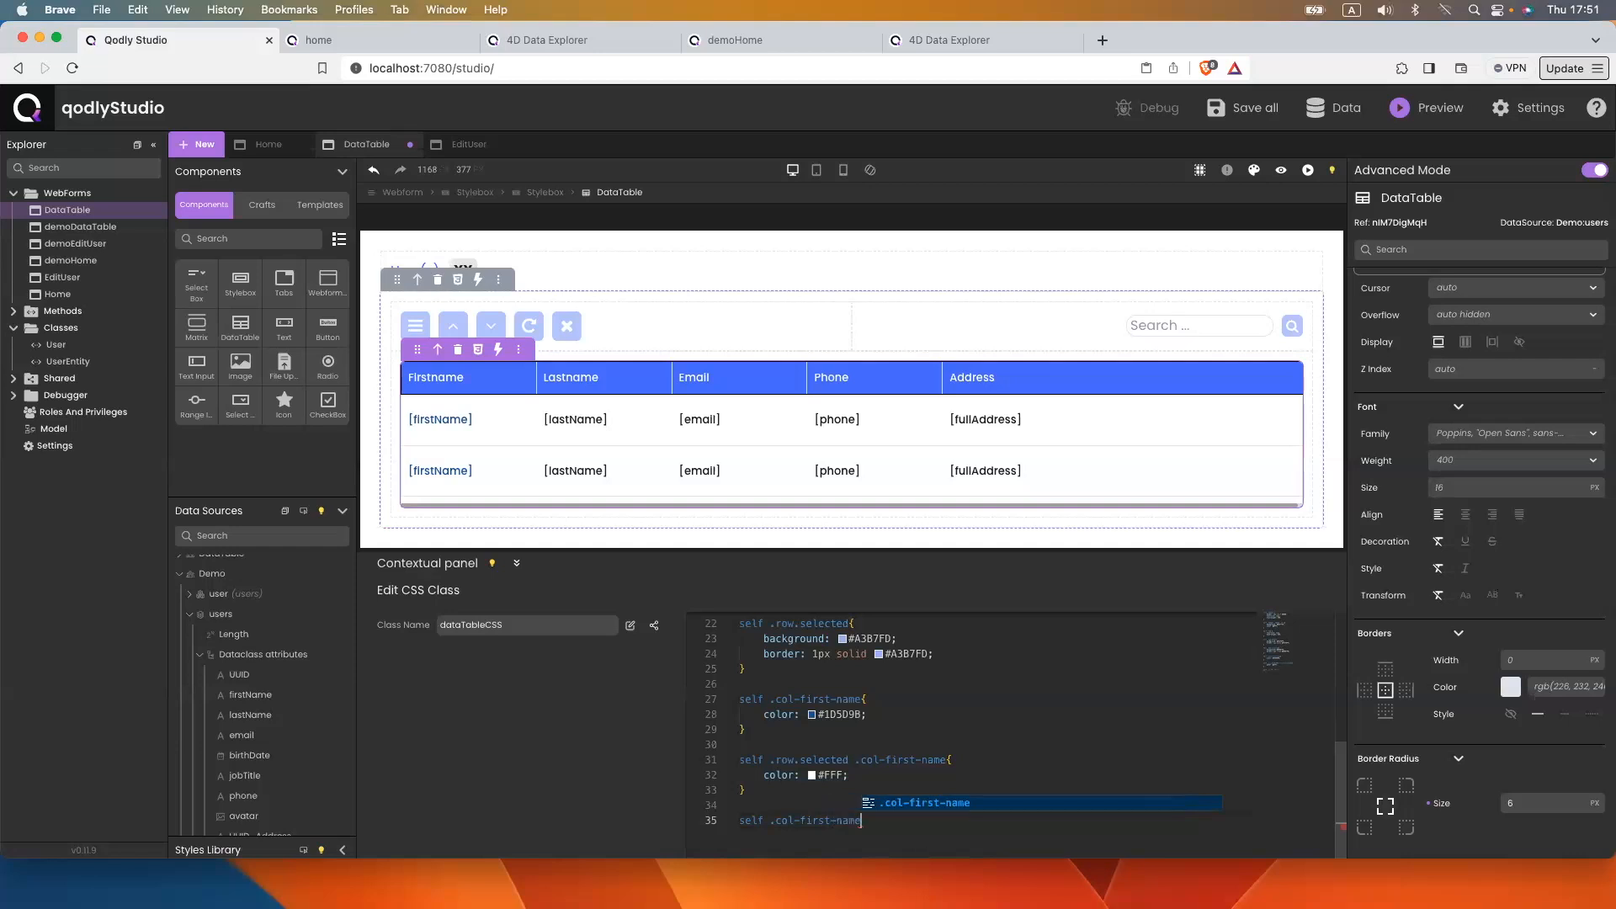
pyautogui.write(' > span {')
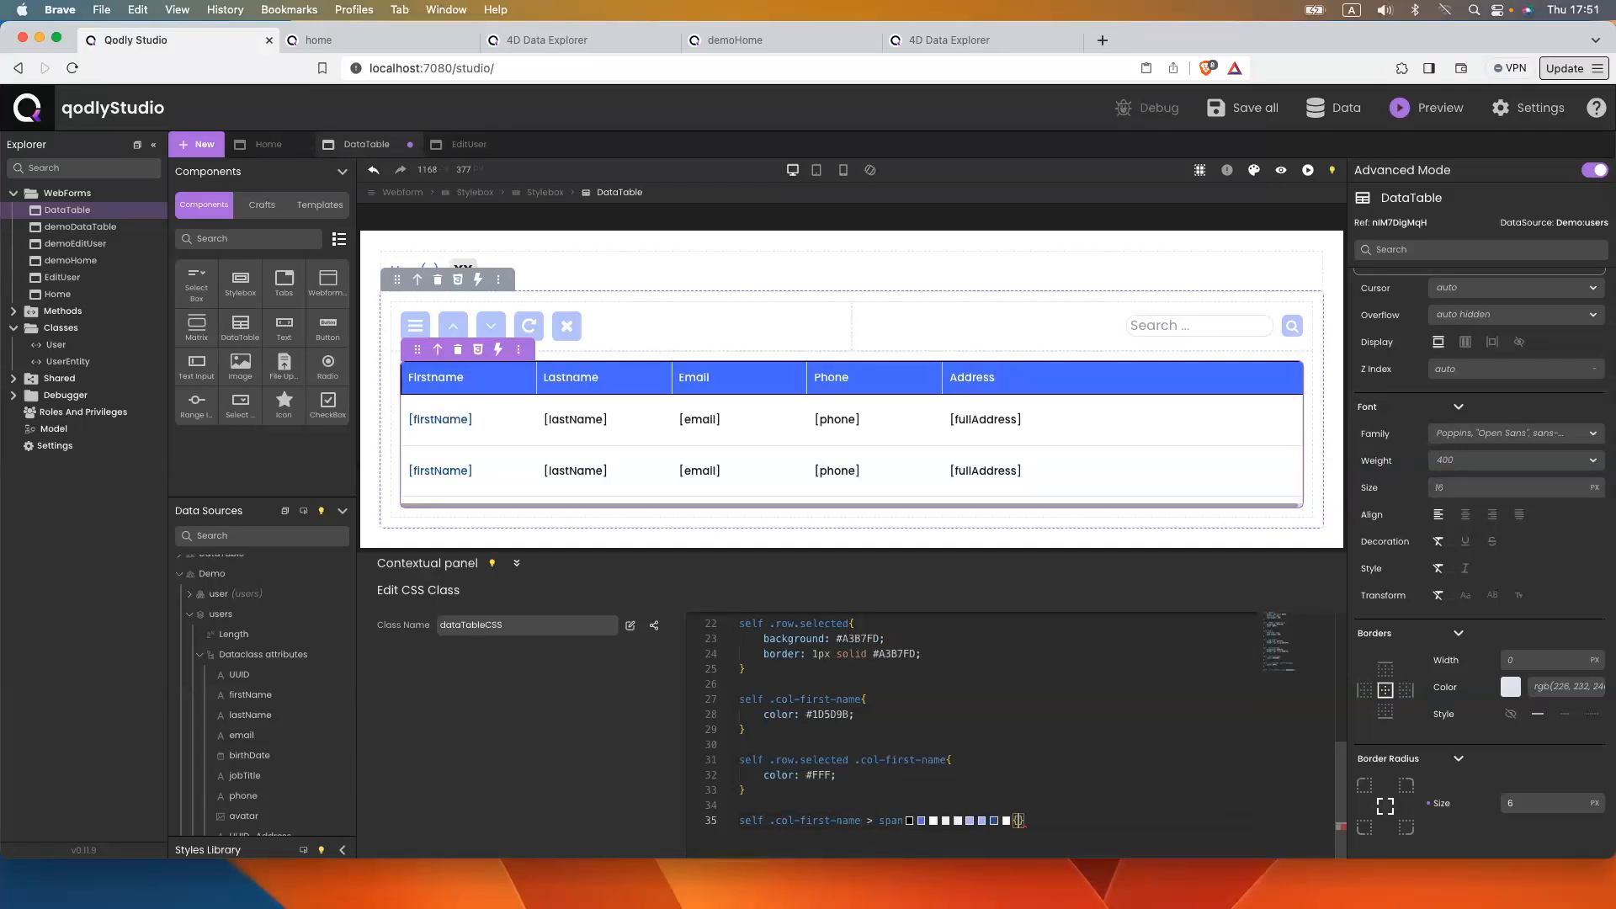
pyautogui.press('BackSpace')
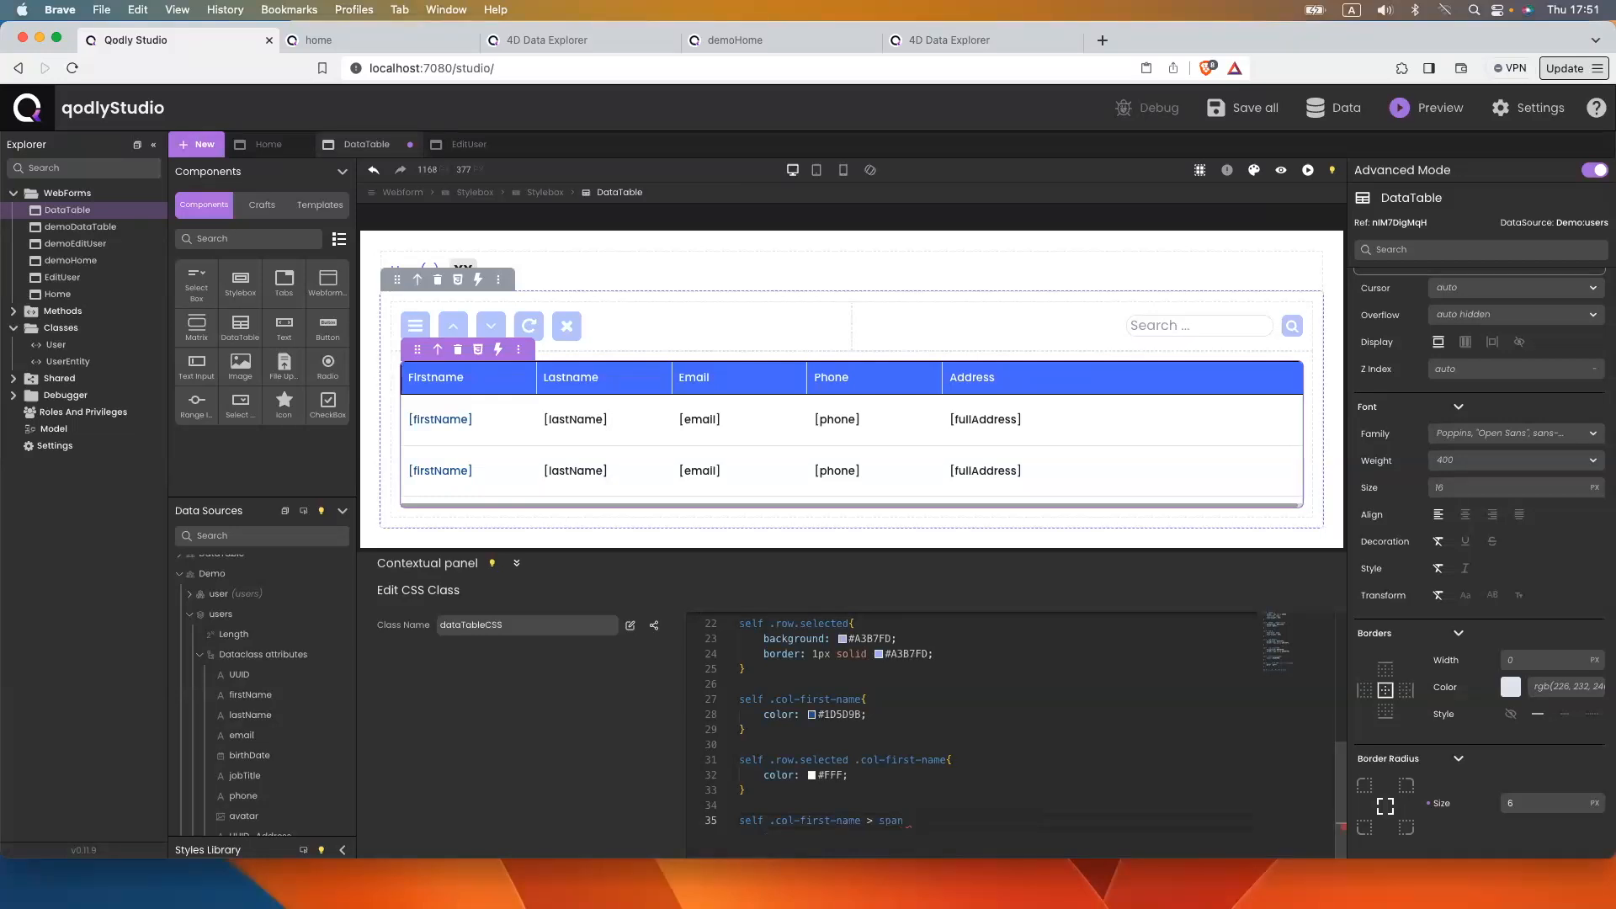
# Set text-align to center in the first-name span rule and save the webform
pyautogui.press('Return')
pyautogui.write('text')
pyautogui.press('Return')
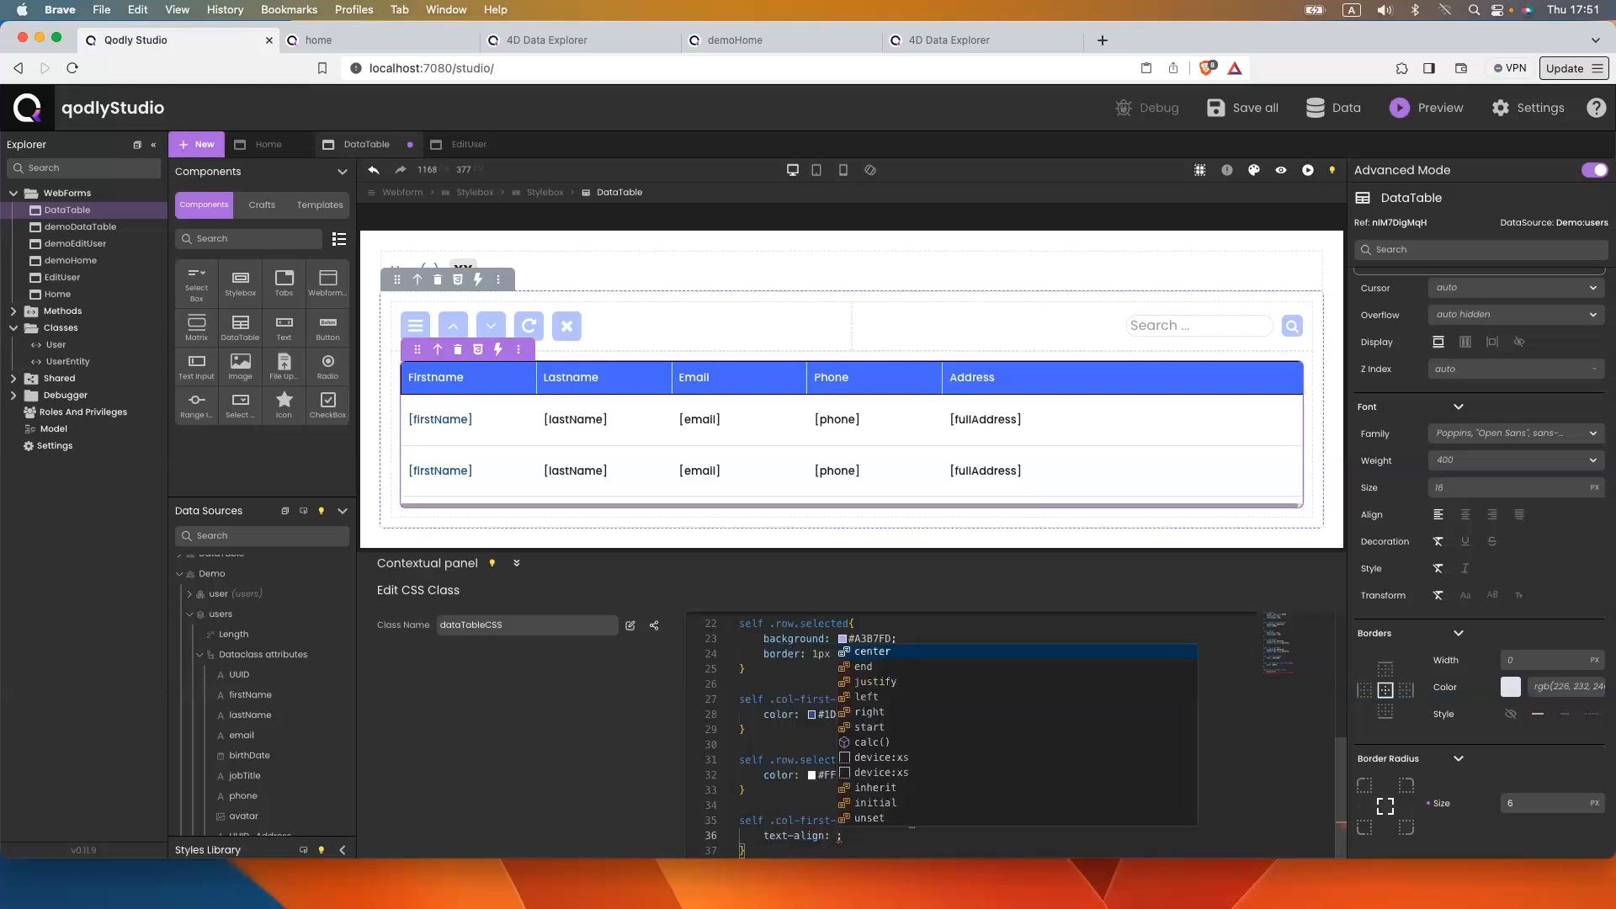
pyautogui.press('Return')
pyautogui.click(937, 808)
pyautogui.press('super+s')
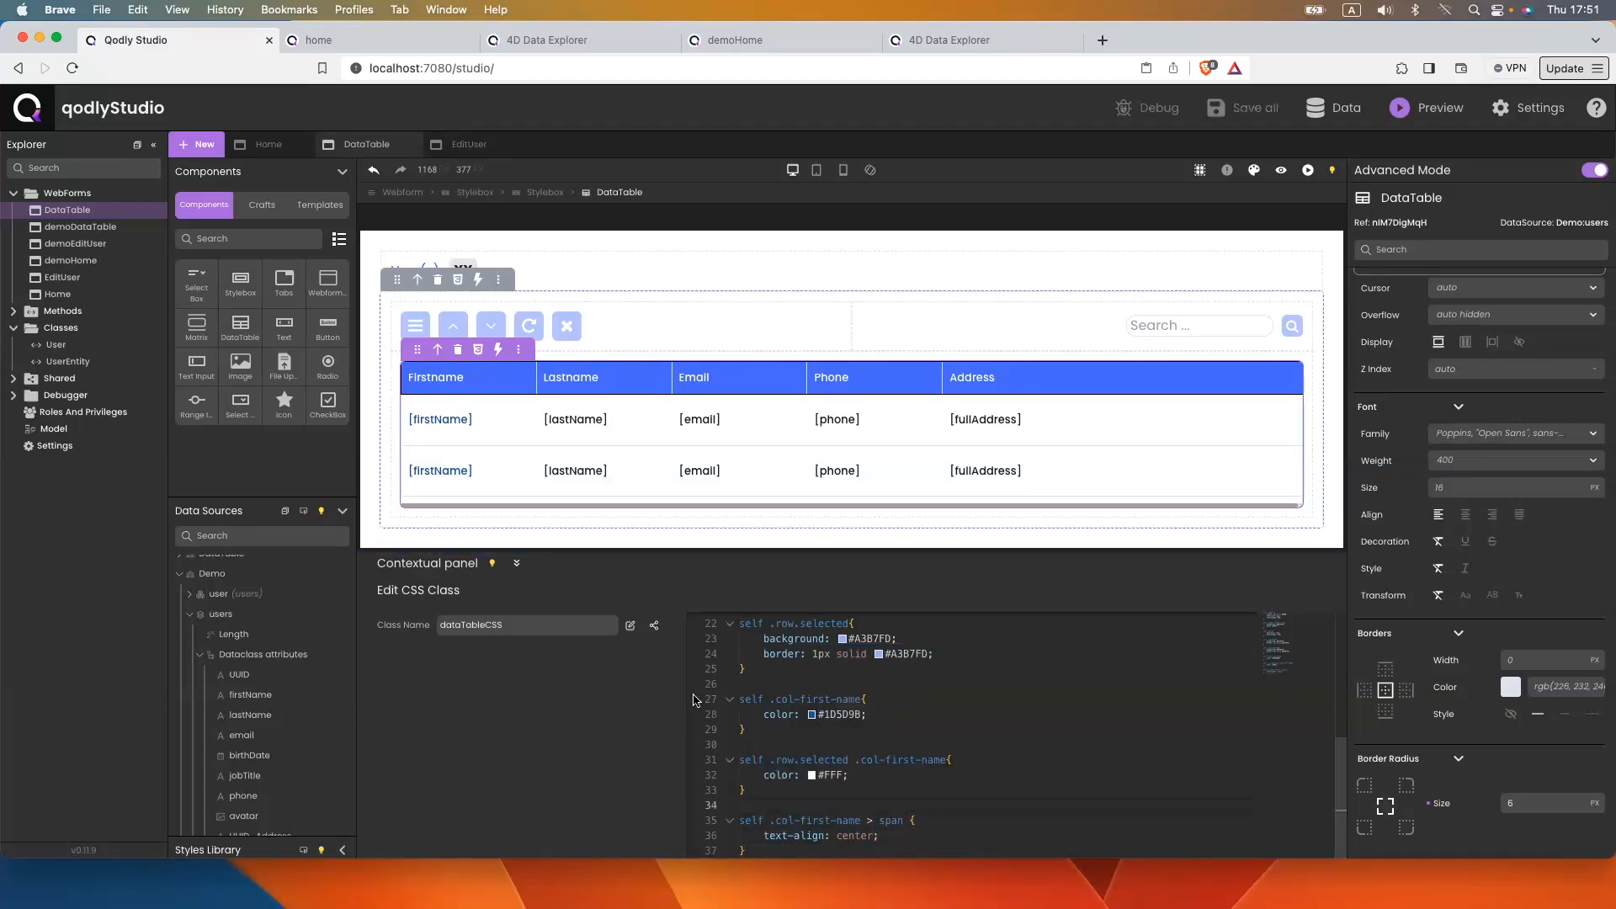
# Reload the rendered home page to check the first-name column's alignment, and return to the studio
pyautogui.click(354, 42)
pyautogui.click(379, 68)
pyautogui.press('Return')
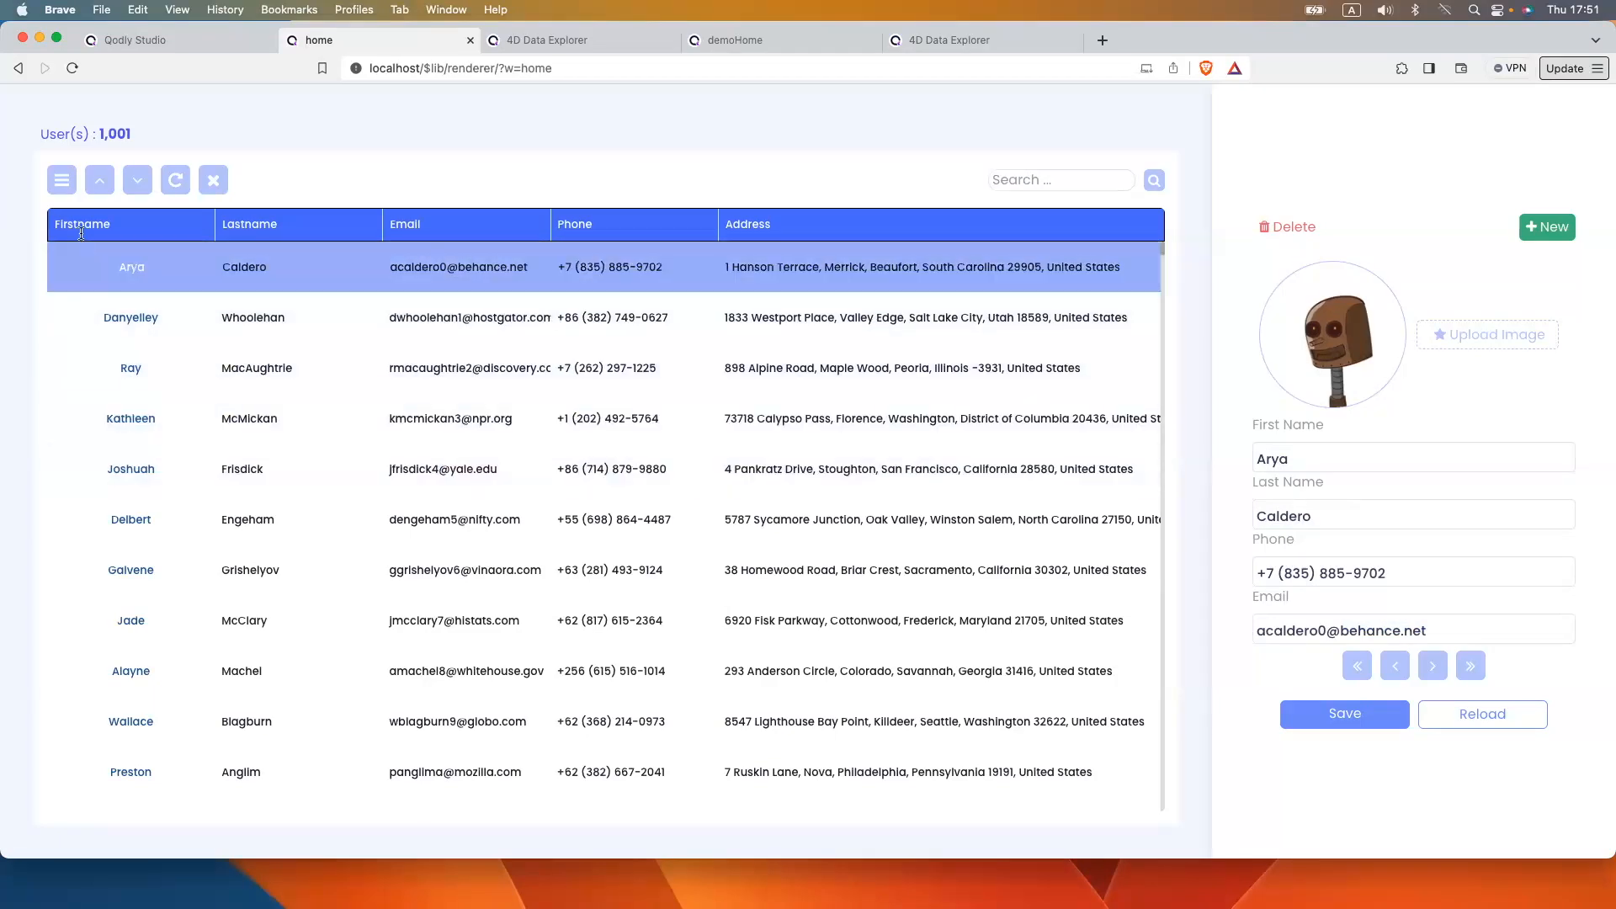
pyautogui.click(167, 44)
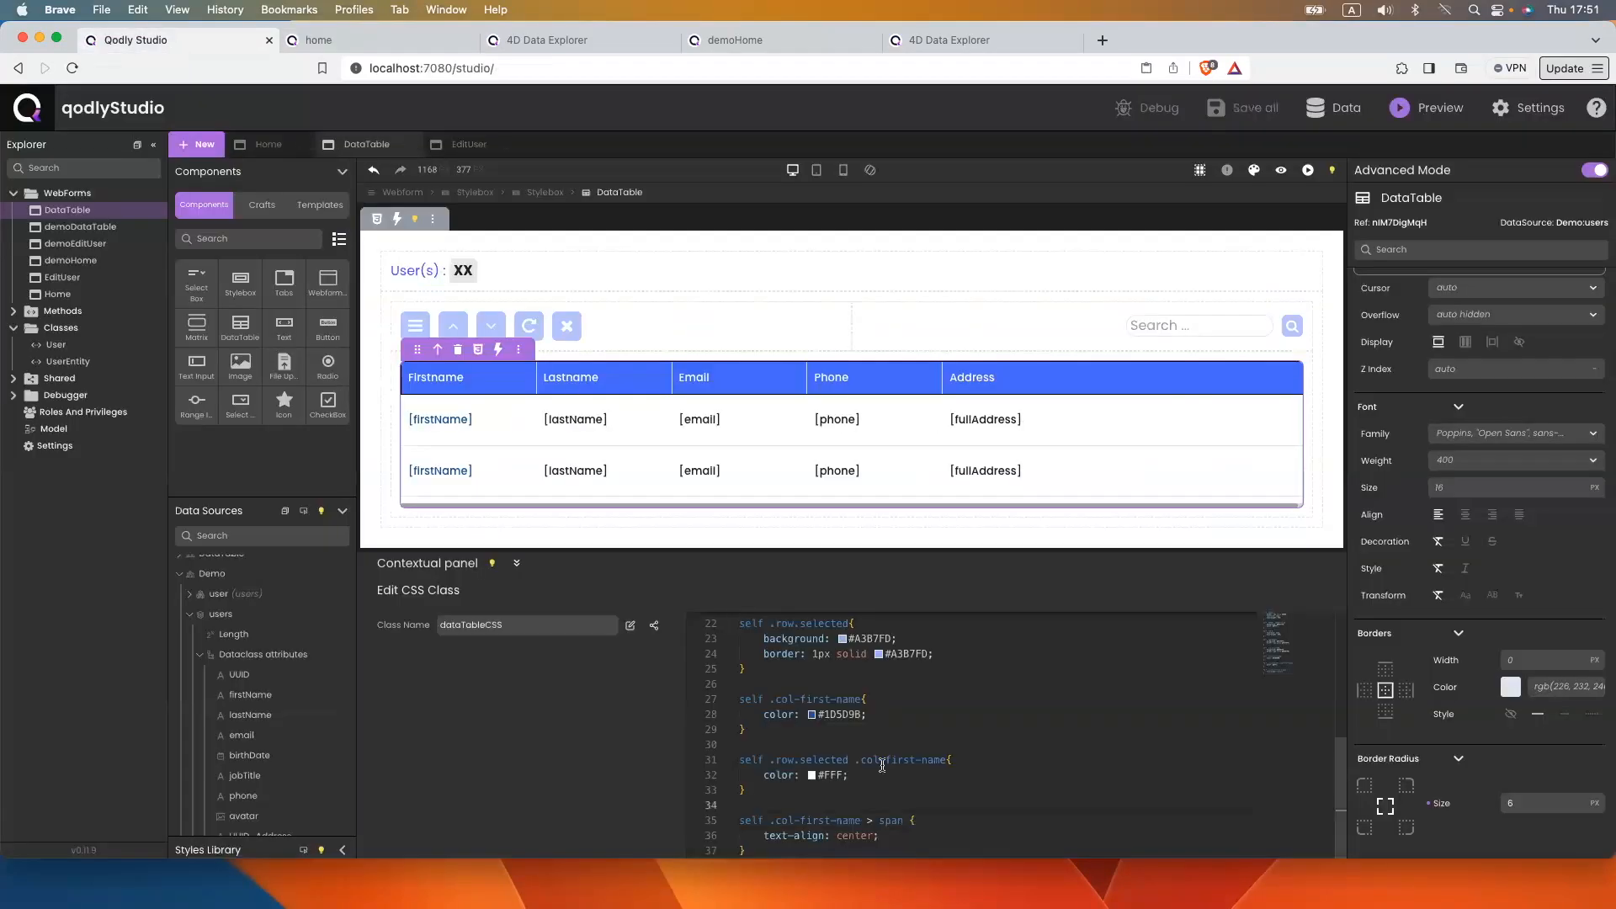
# Copy the selector self .col-first-name > span onto its own line directly above the centering rule
pyautogui.moveTo(904, 745); pyautogui.dragTo(731, 746)
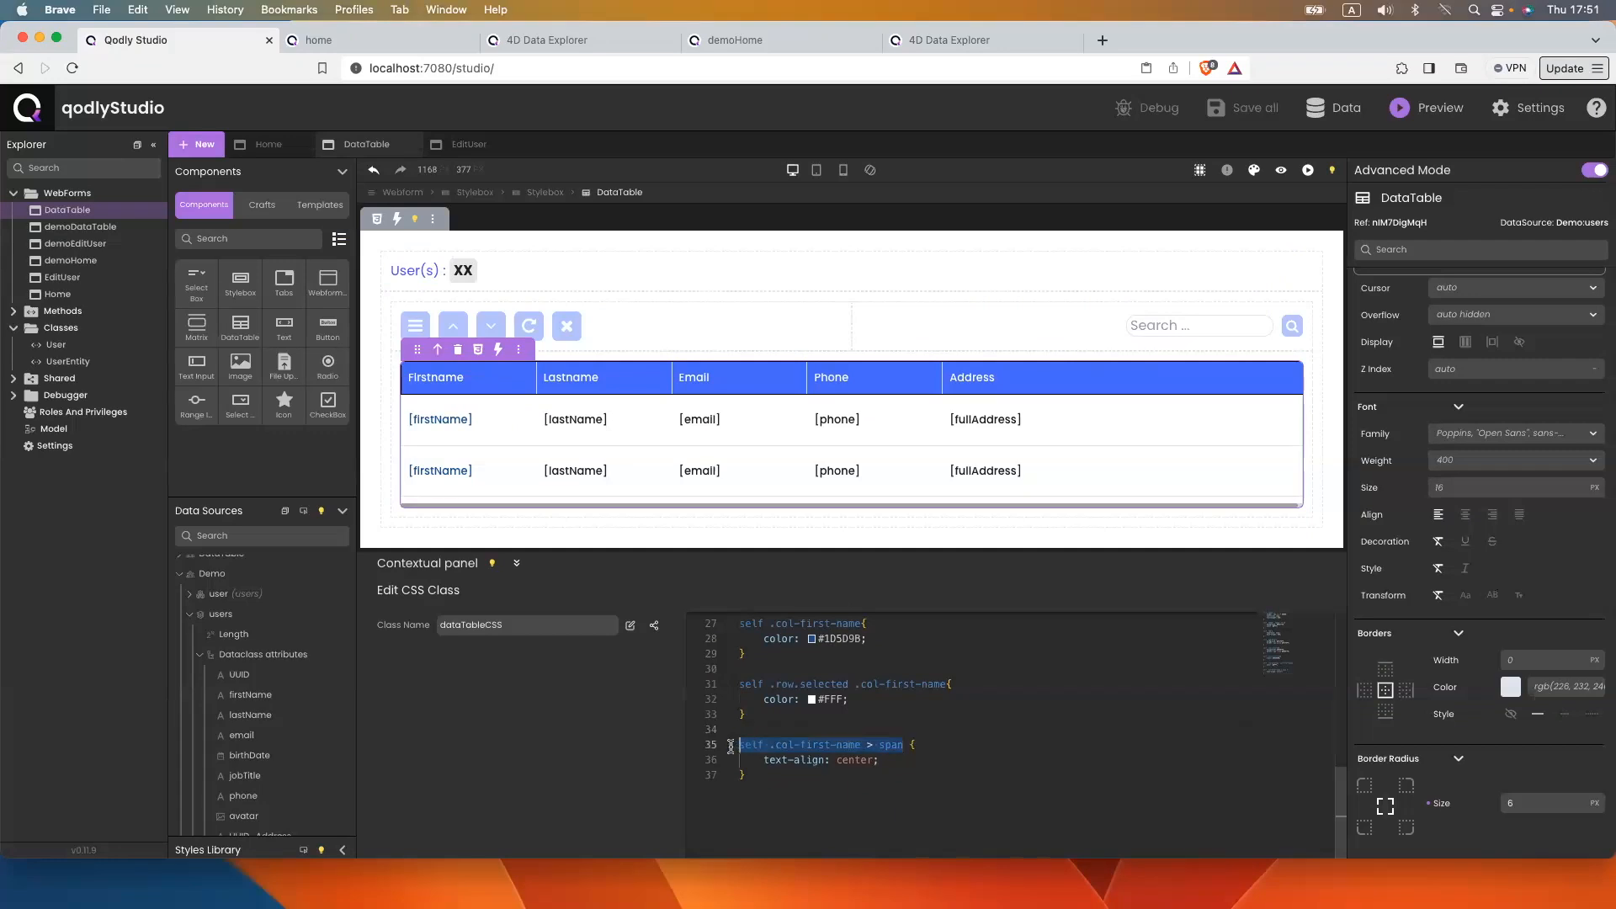
pyautogui.press('super+c')
pyautogui.press('Up')
pyautogui.press('Return')
pyautogui.press('super+v')
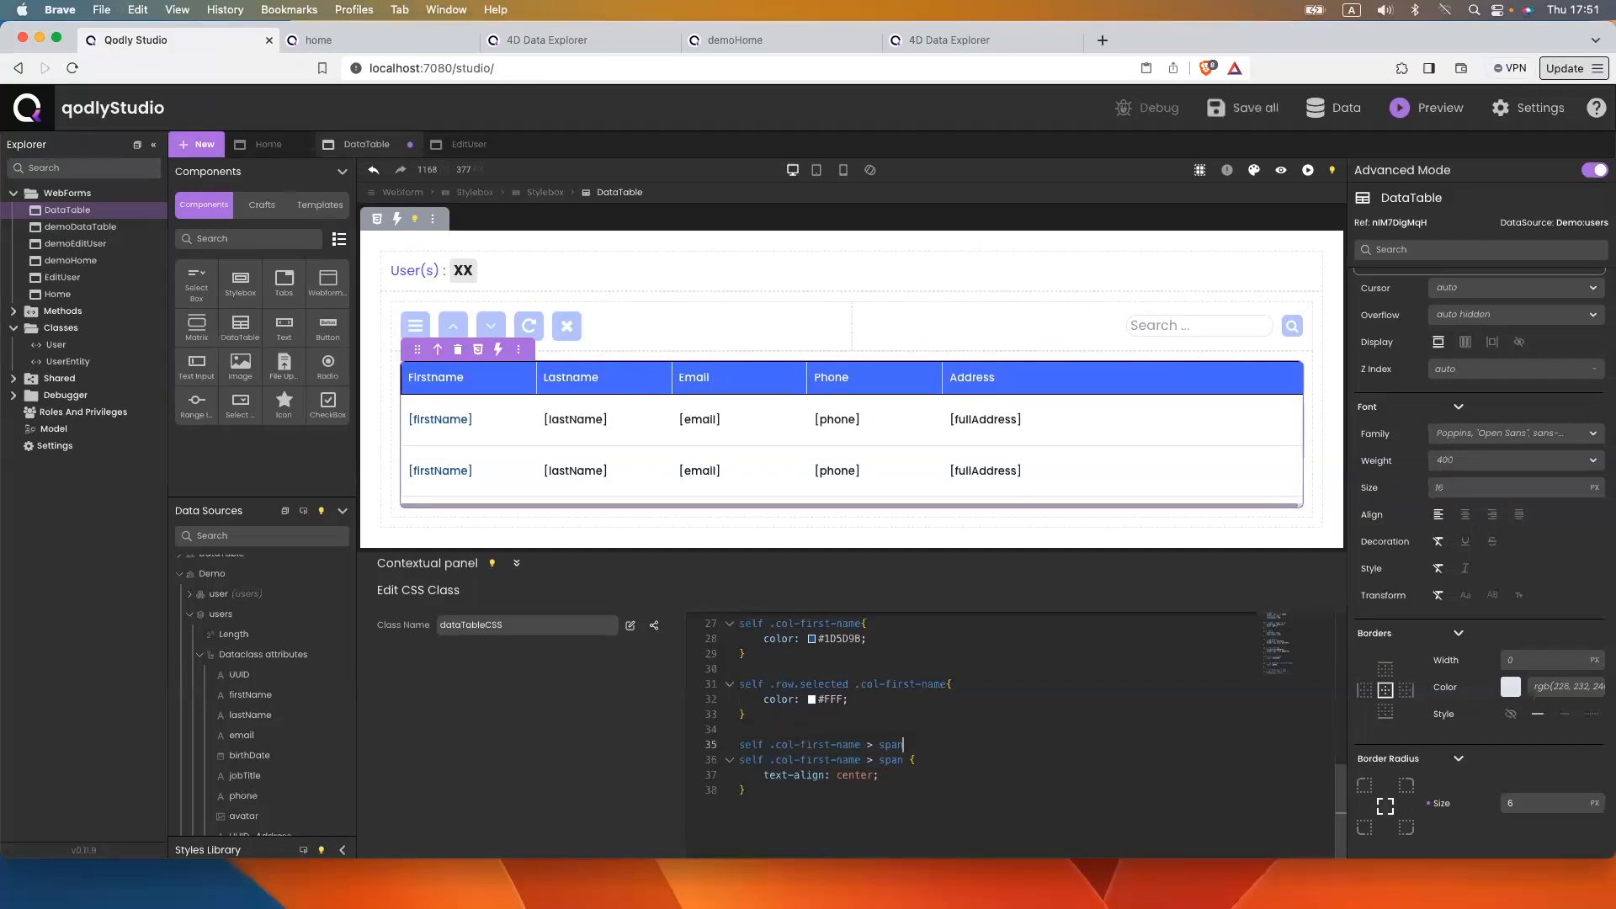
# Change the centering rule's second selector to self .header-first-name > span and save the webform
pyautogui.click(786, 760)
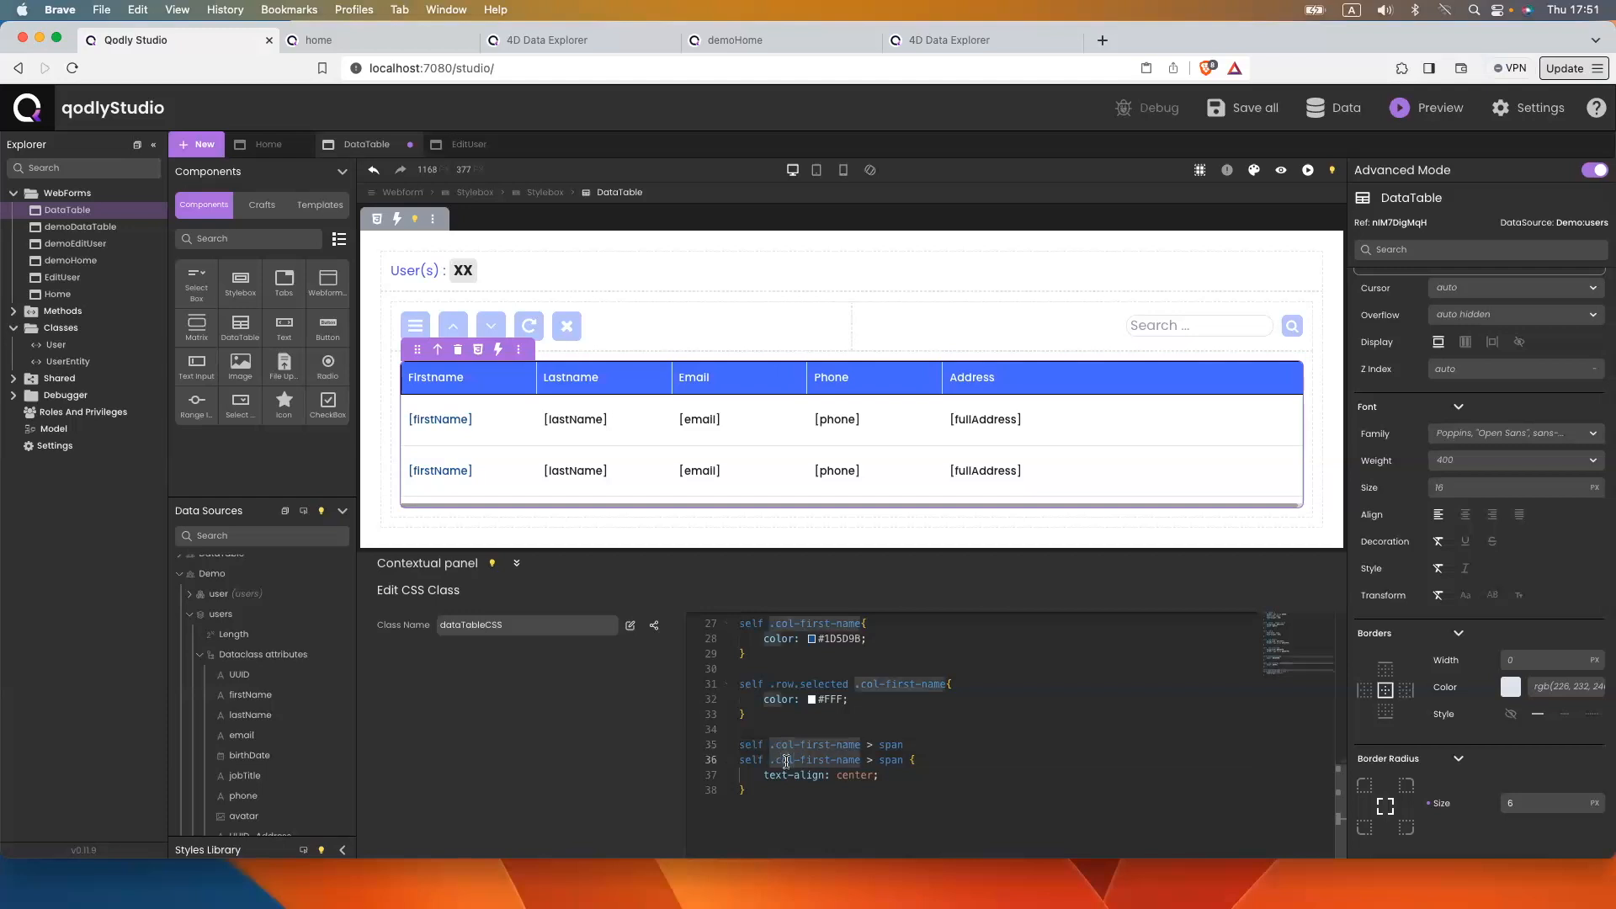
pyautogui.press('Delete')
pyautogui.press('BackSpace')
pyautogui.press('BackSpace')
pyautogui.write('header')
pyautogui.click(875, 725)
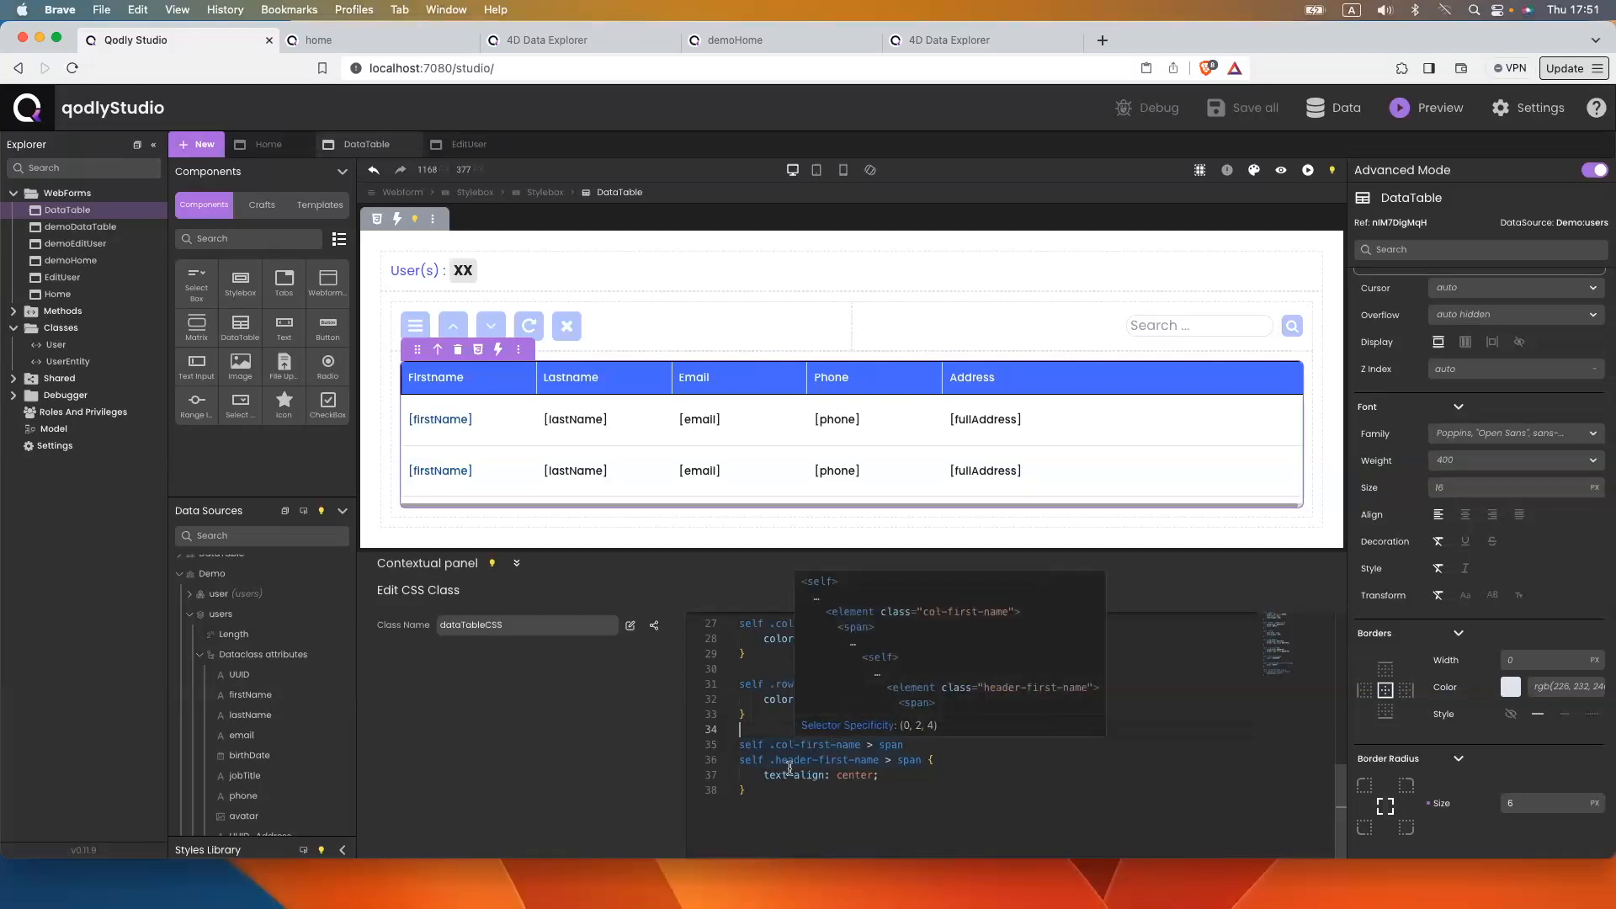
# Reload the rendered home page to check the Firstname header and cell alignment, and return to the studio
pyautogui.click(319, 39)
pyautogui.click(375, 69)
pyautogui.press('Return')
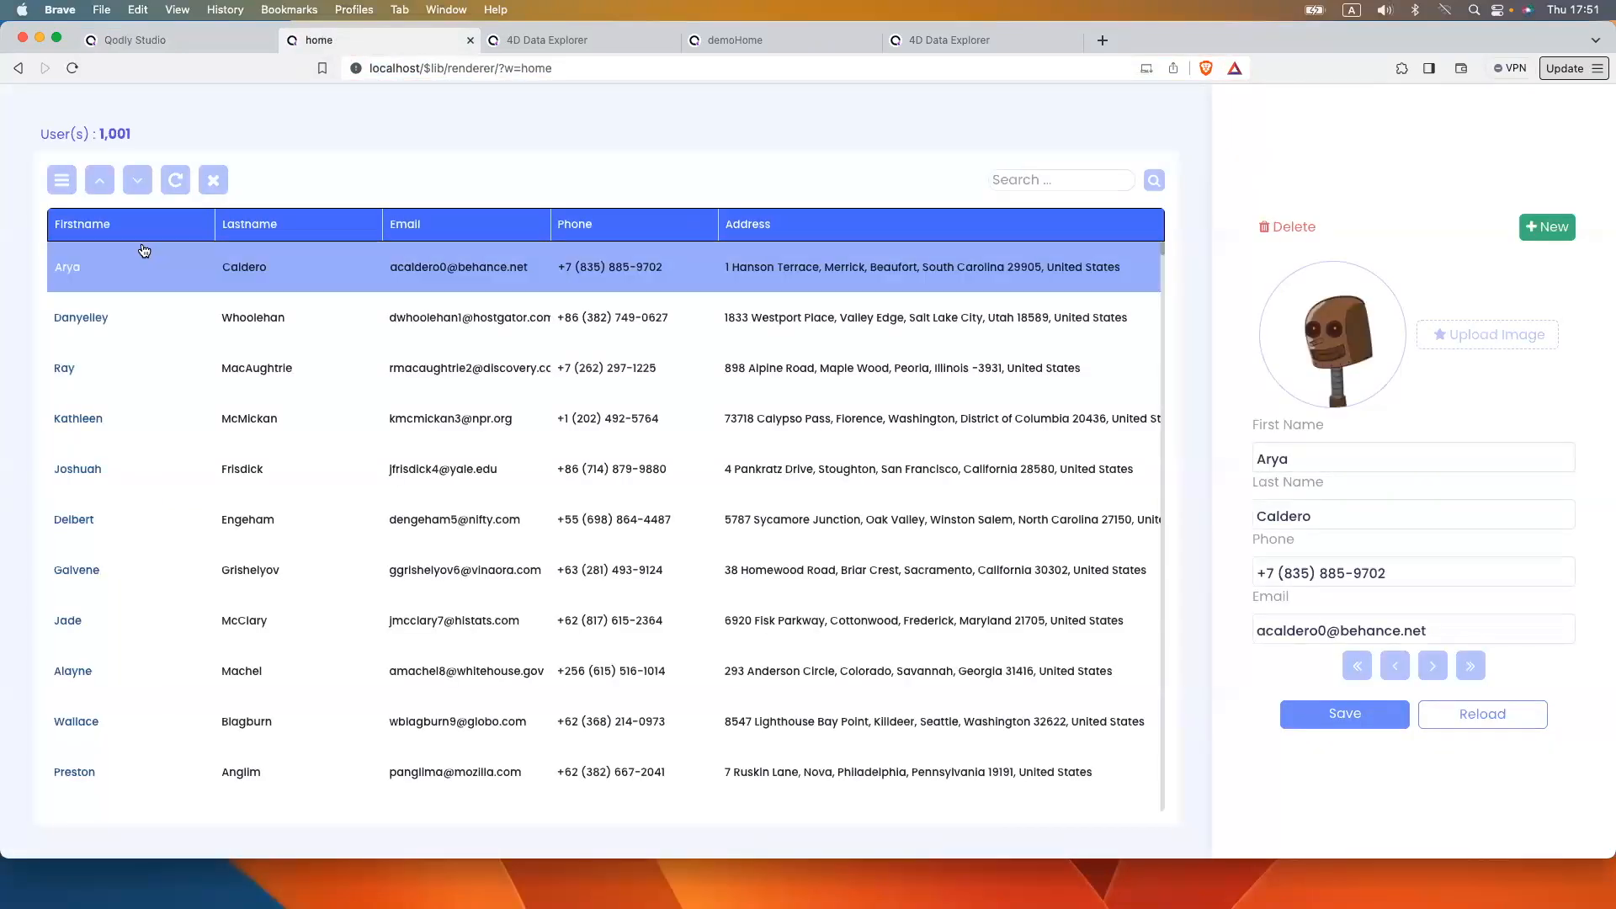
pyautogui.click(195, 38)
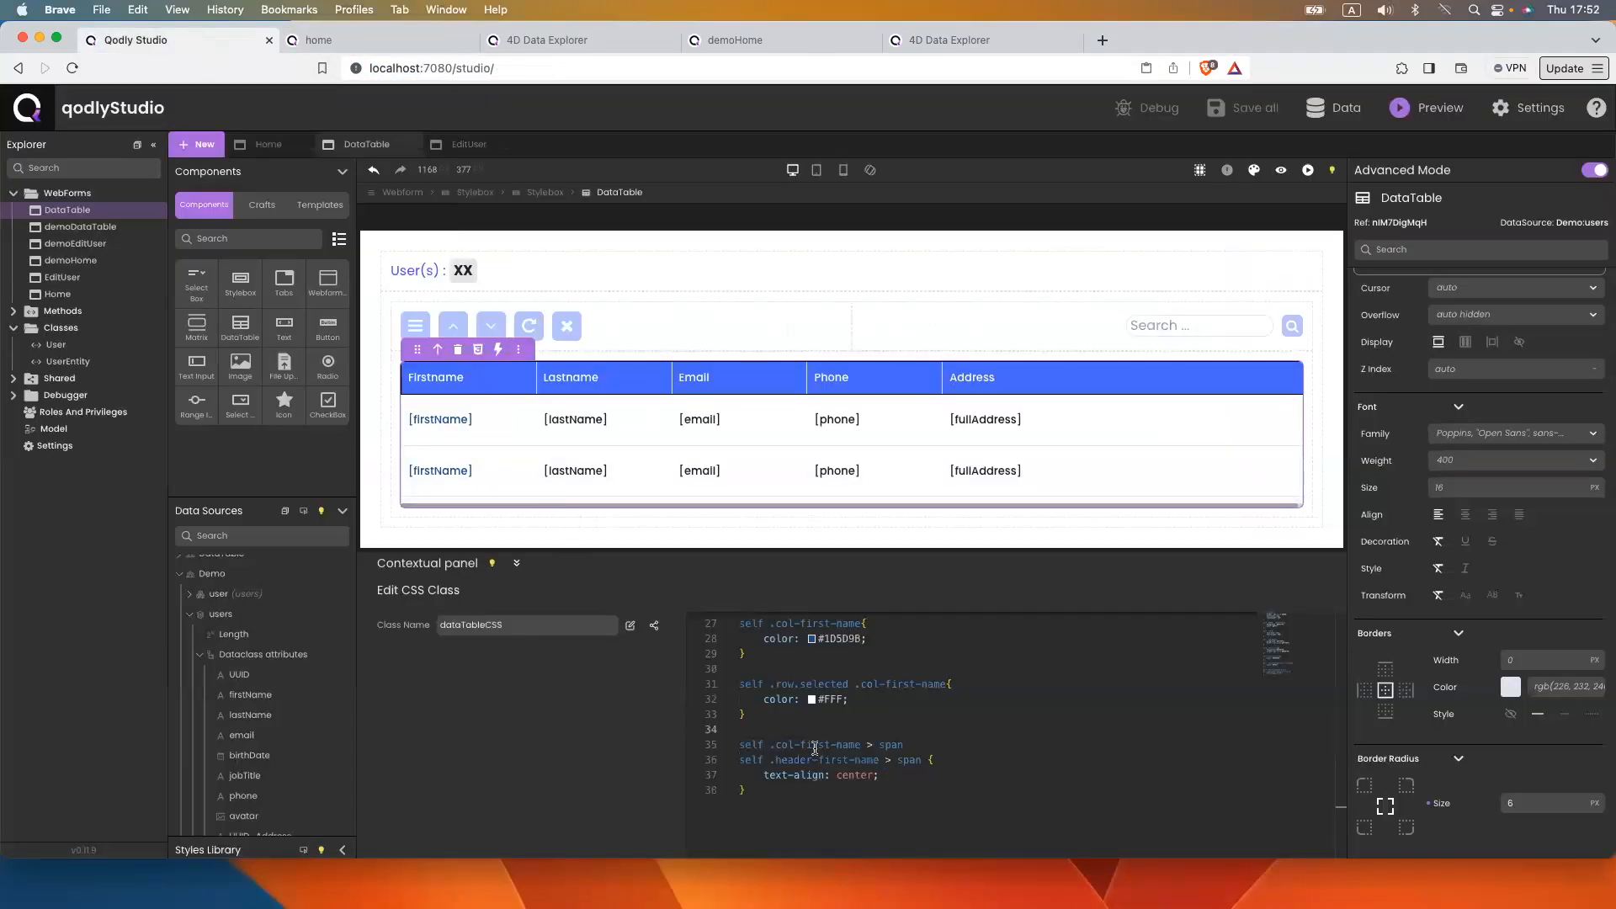
# Add a comma after self .col-first-name > span to separate the centering rule's two selectors, and save the webform
pyautogui.click(917, 745)
pyautogui.write(',')
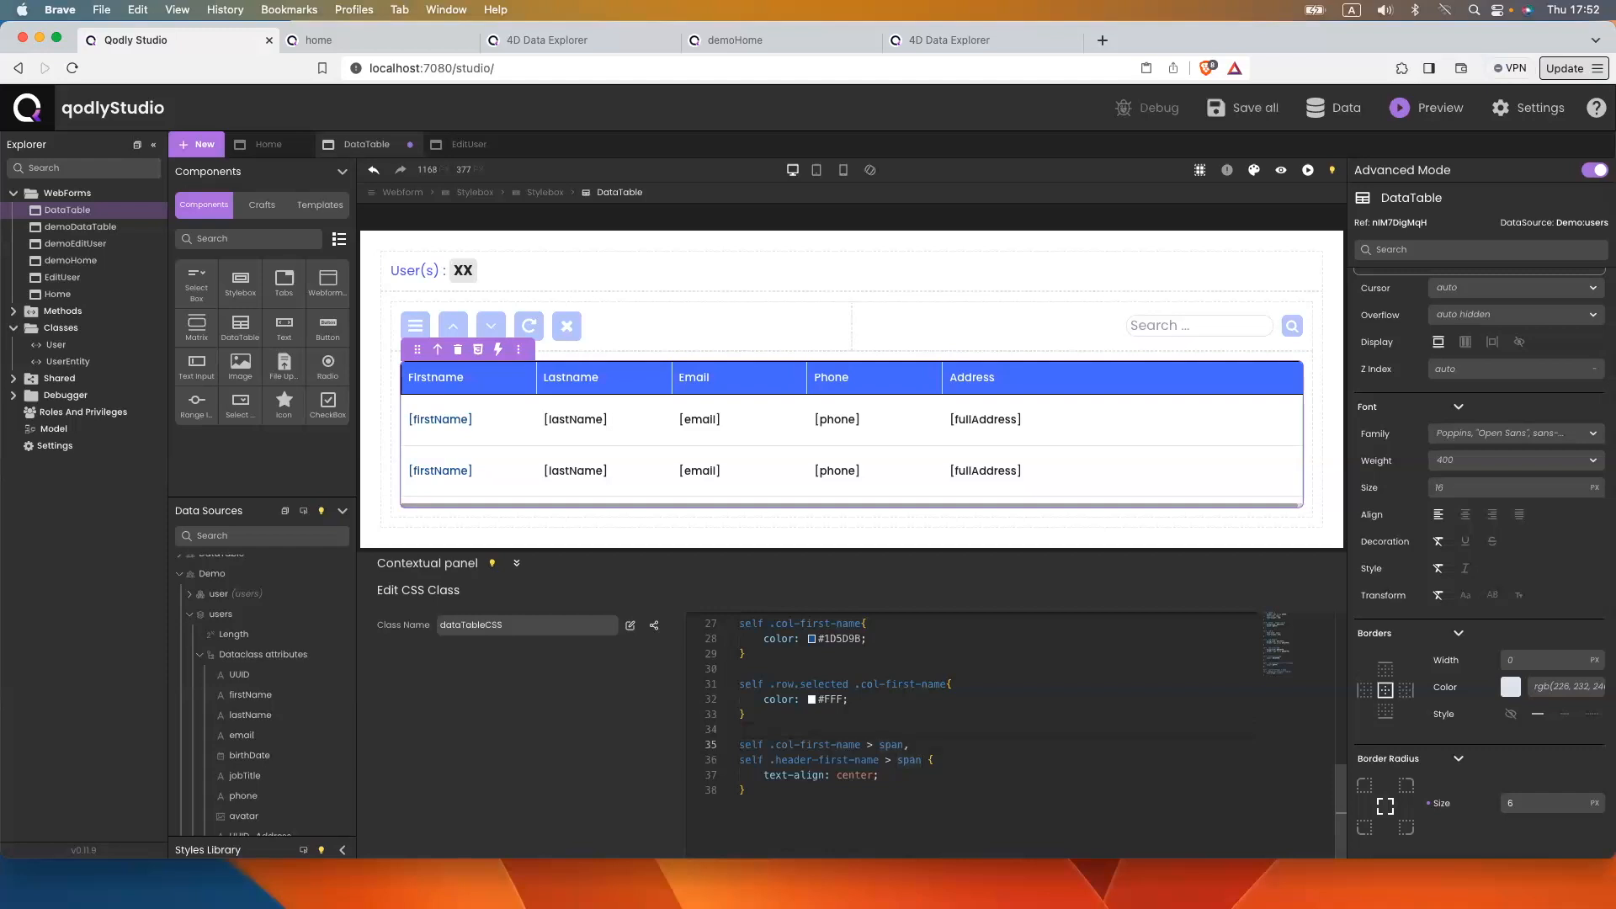
pyautogui.press('super+s')
# Reload the rendered home page to check the centering of the Firstname header and its cells
pyautogui.click(319, 40)
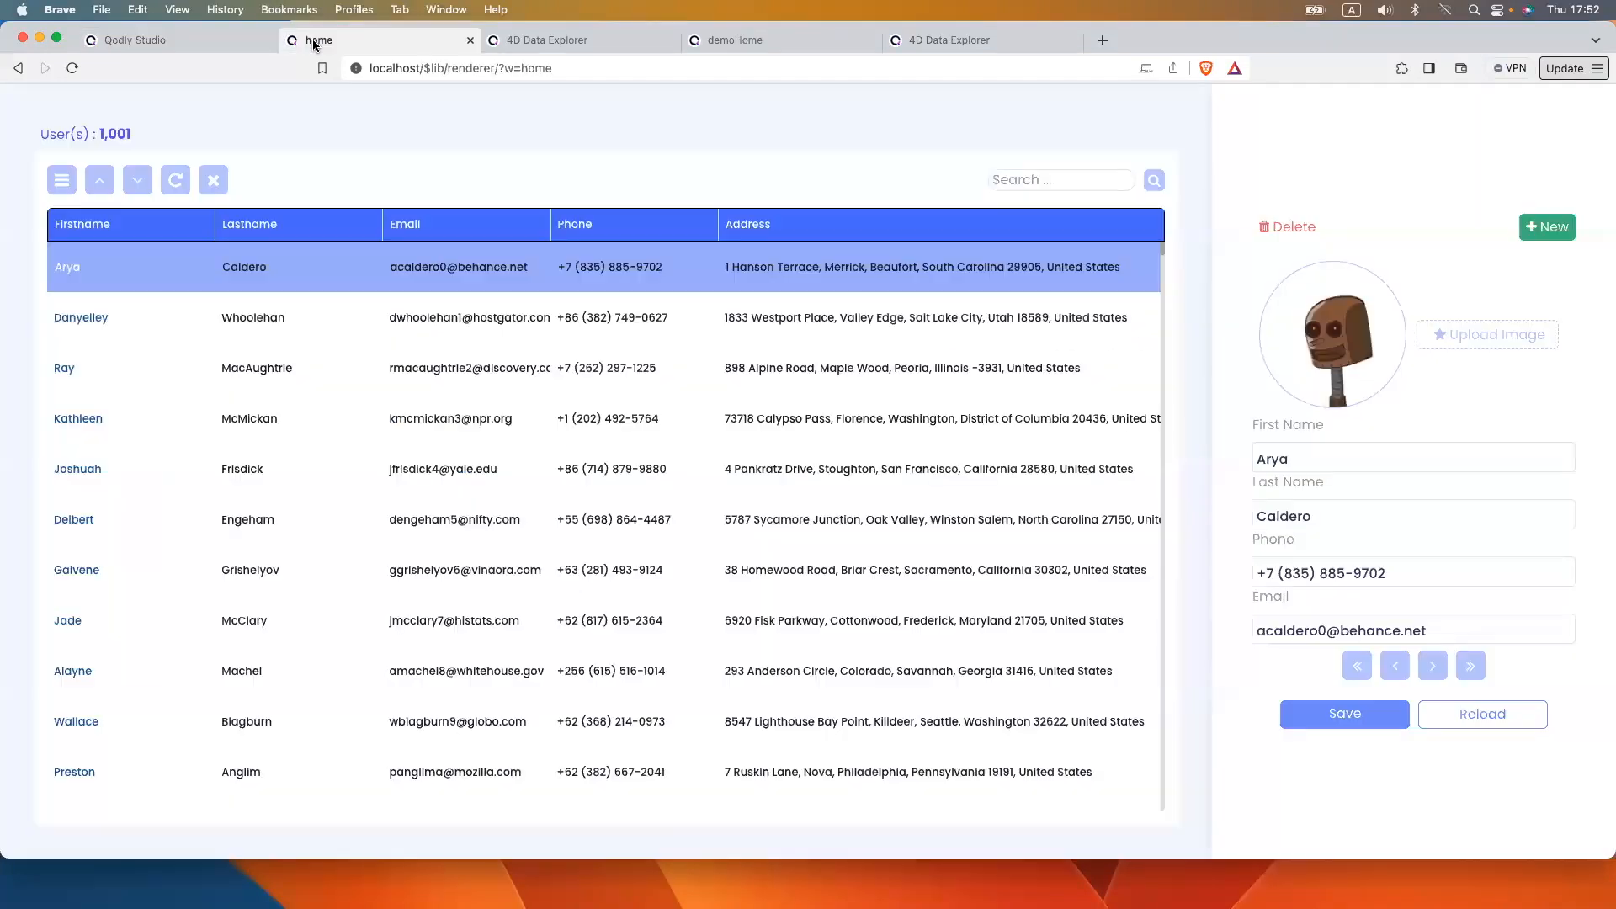
pyautogui.click(372, 74)
pyautogui.press('Return')
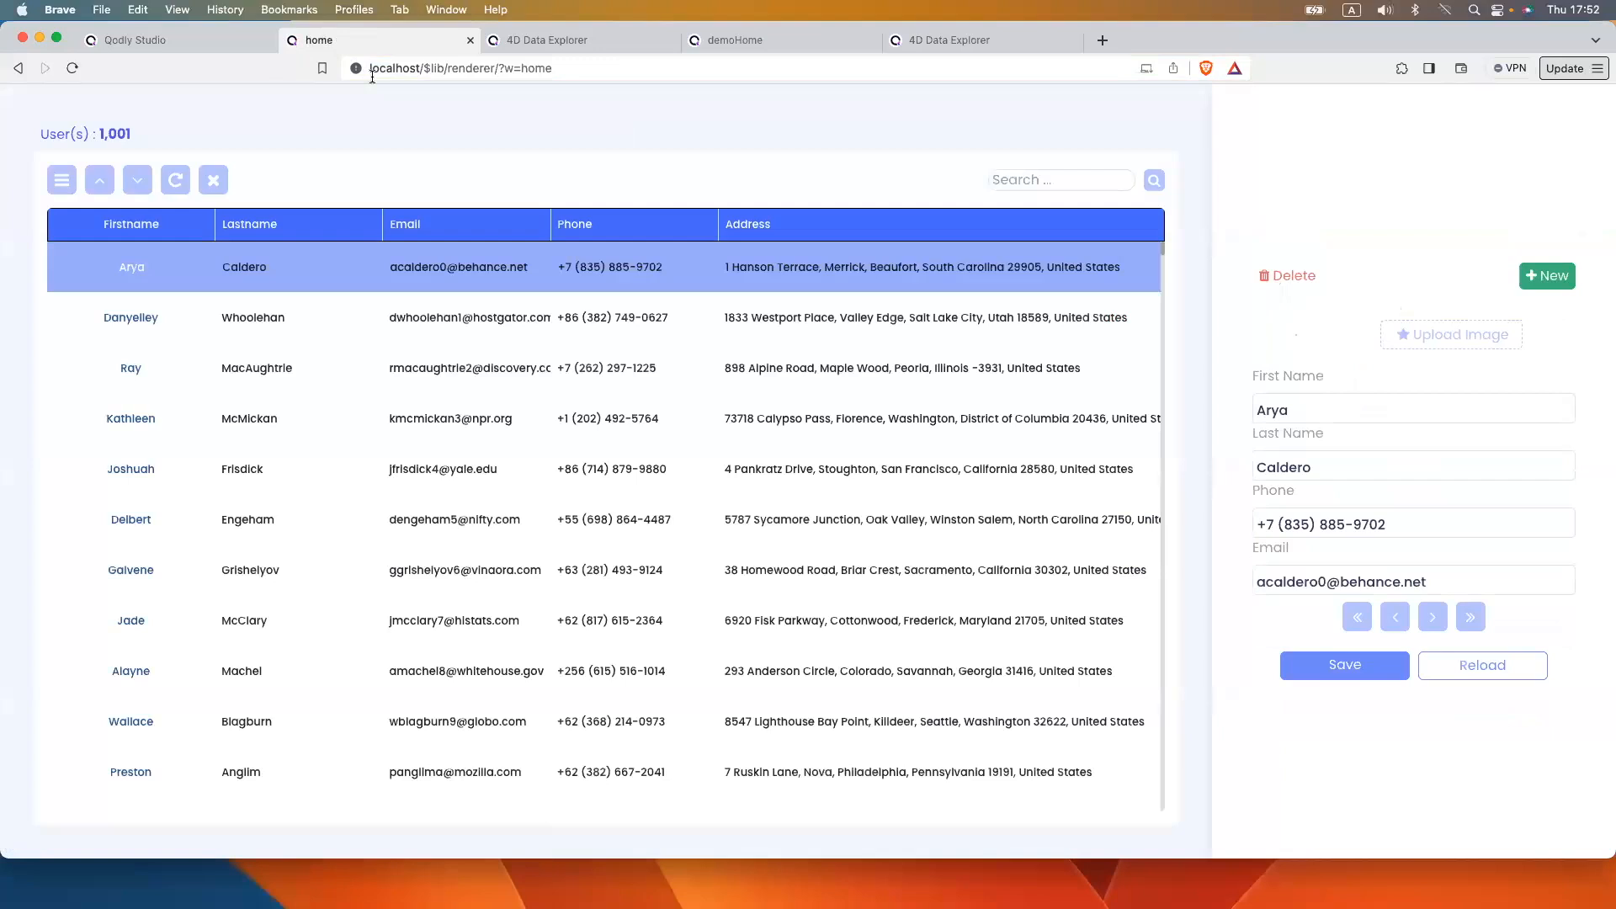